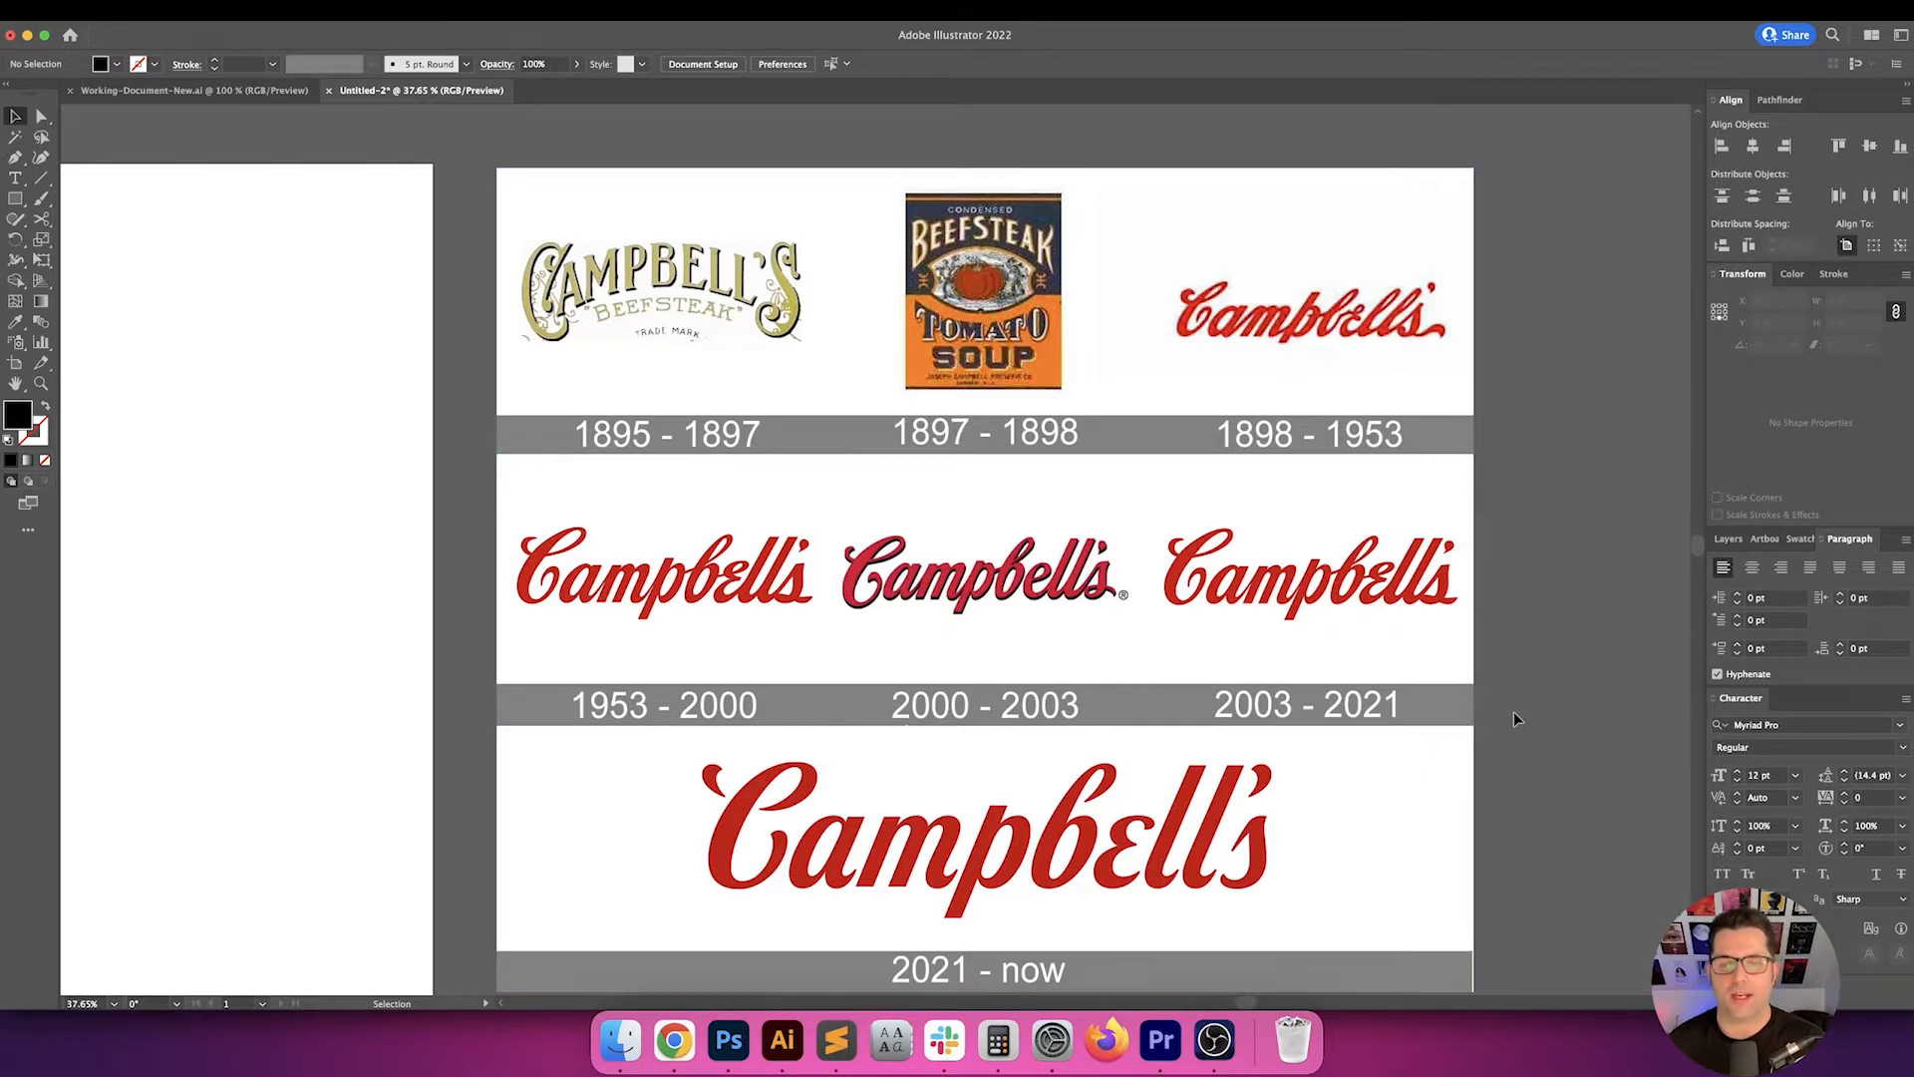
# - Switch to Adobe Fonts in Chrome and filter the font families by the Script classification
pyautogui.hscroll(2, 1521, 739)
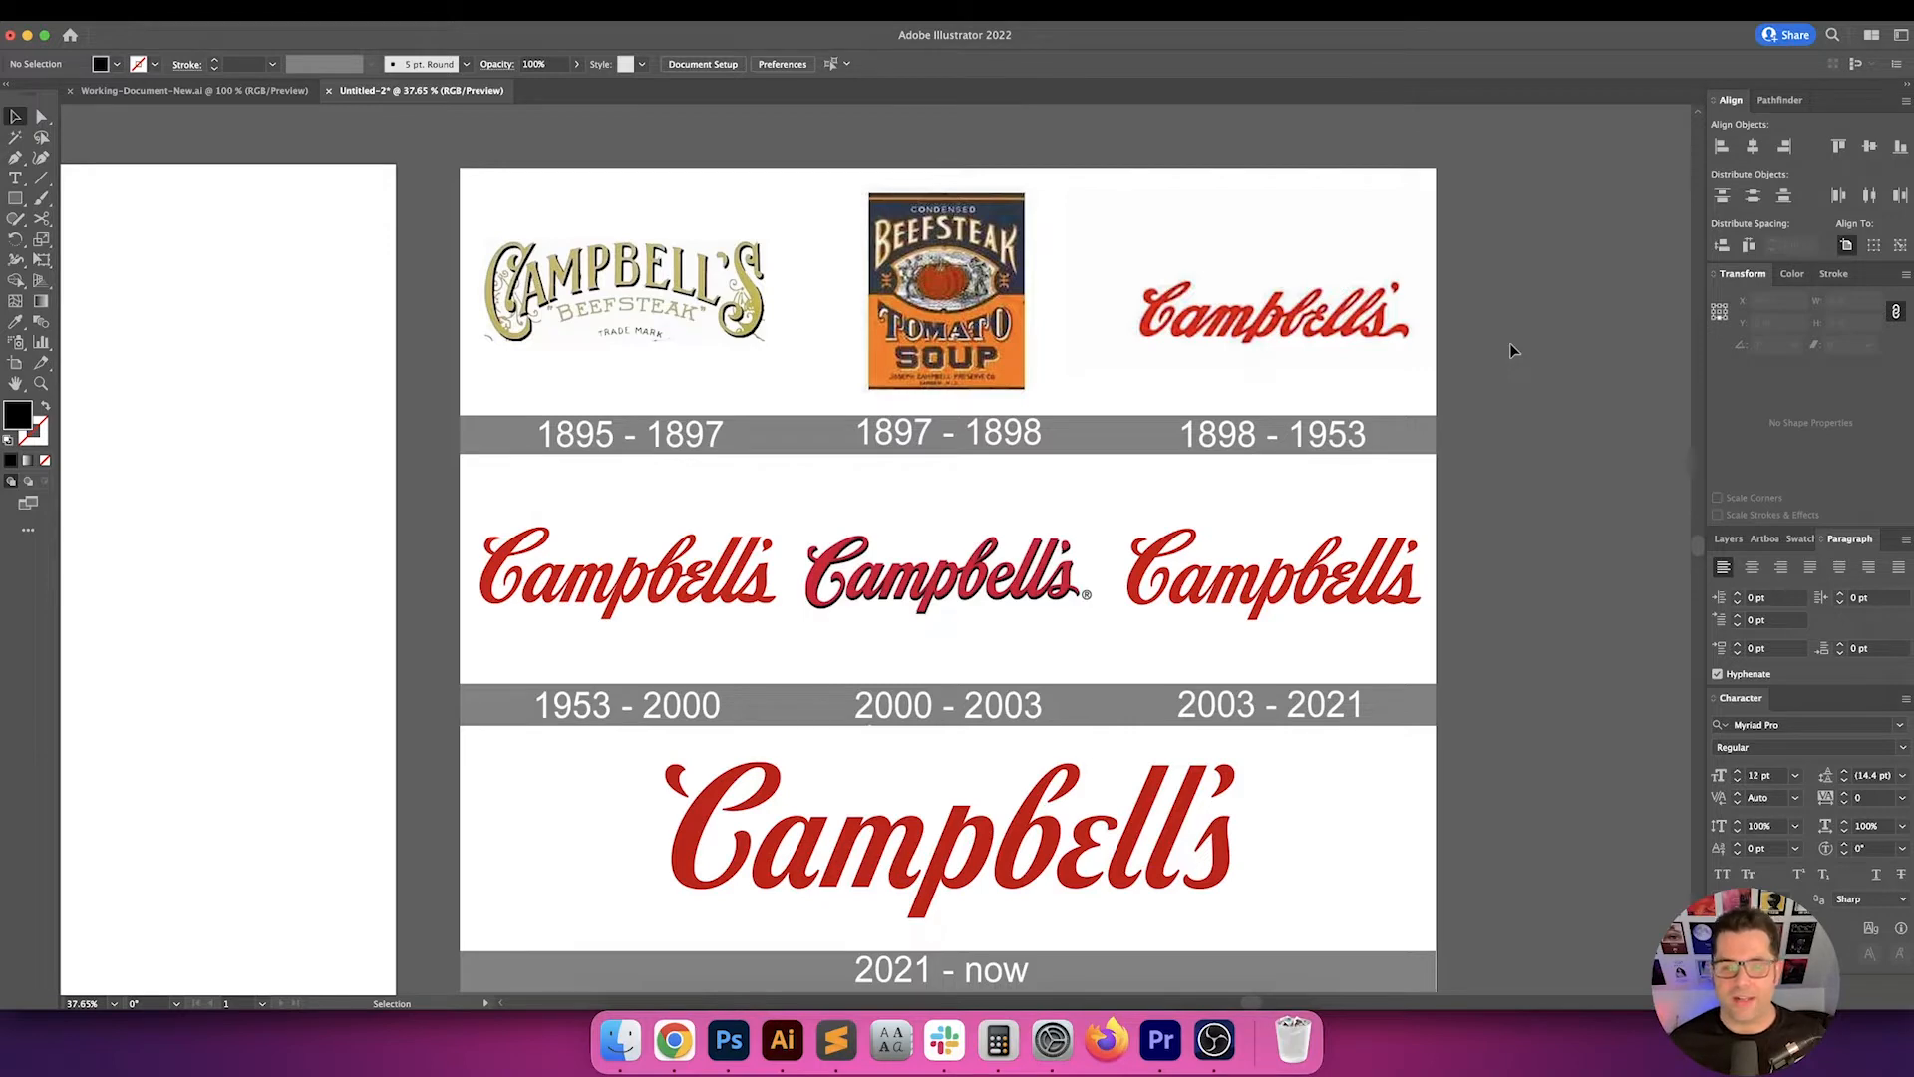
pyautogui.click(665, 1038)
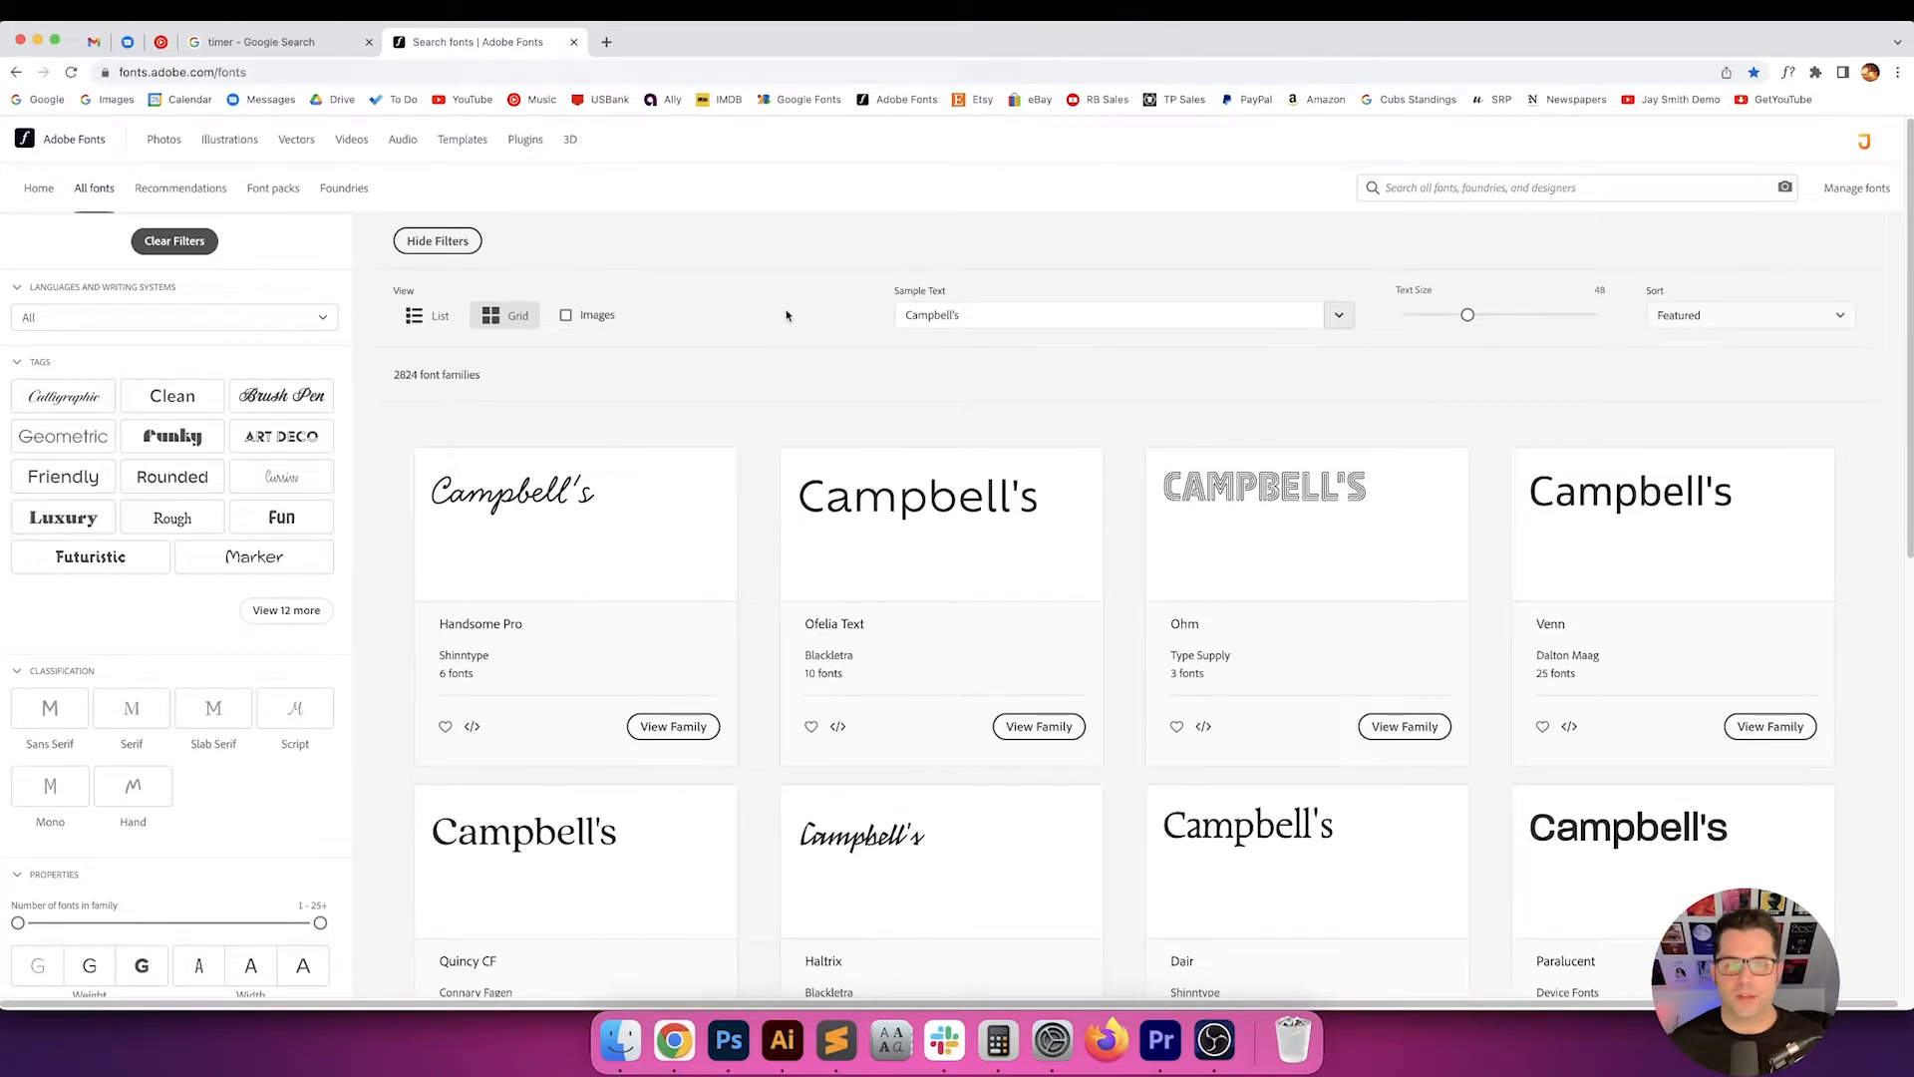
pyautogui.scroll(-1, 786, 315)
pyautogui.scroll(1, 786, 313)
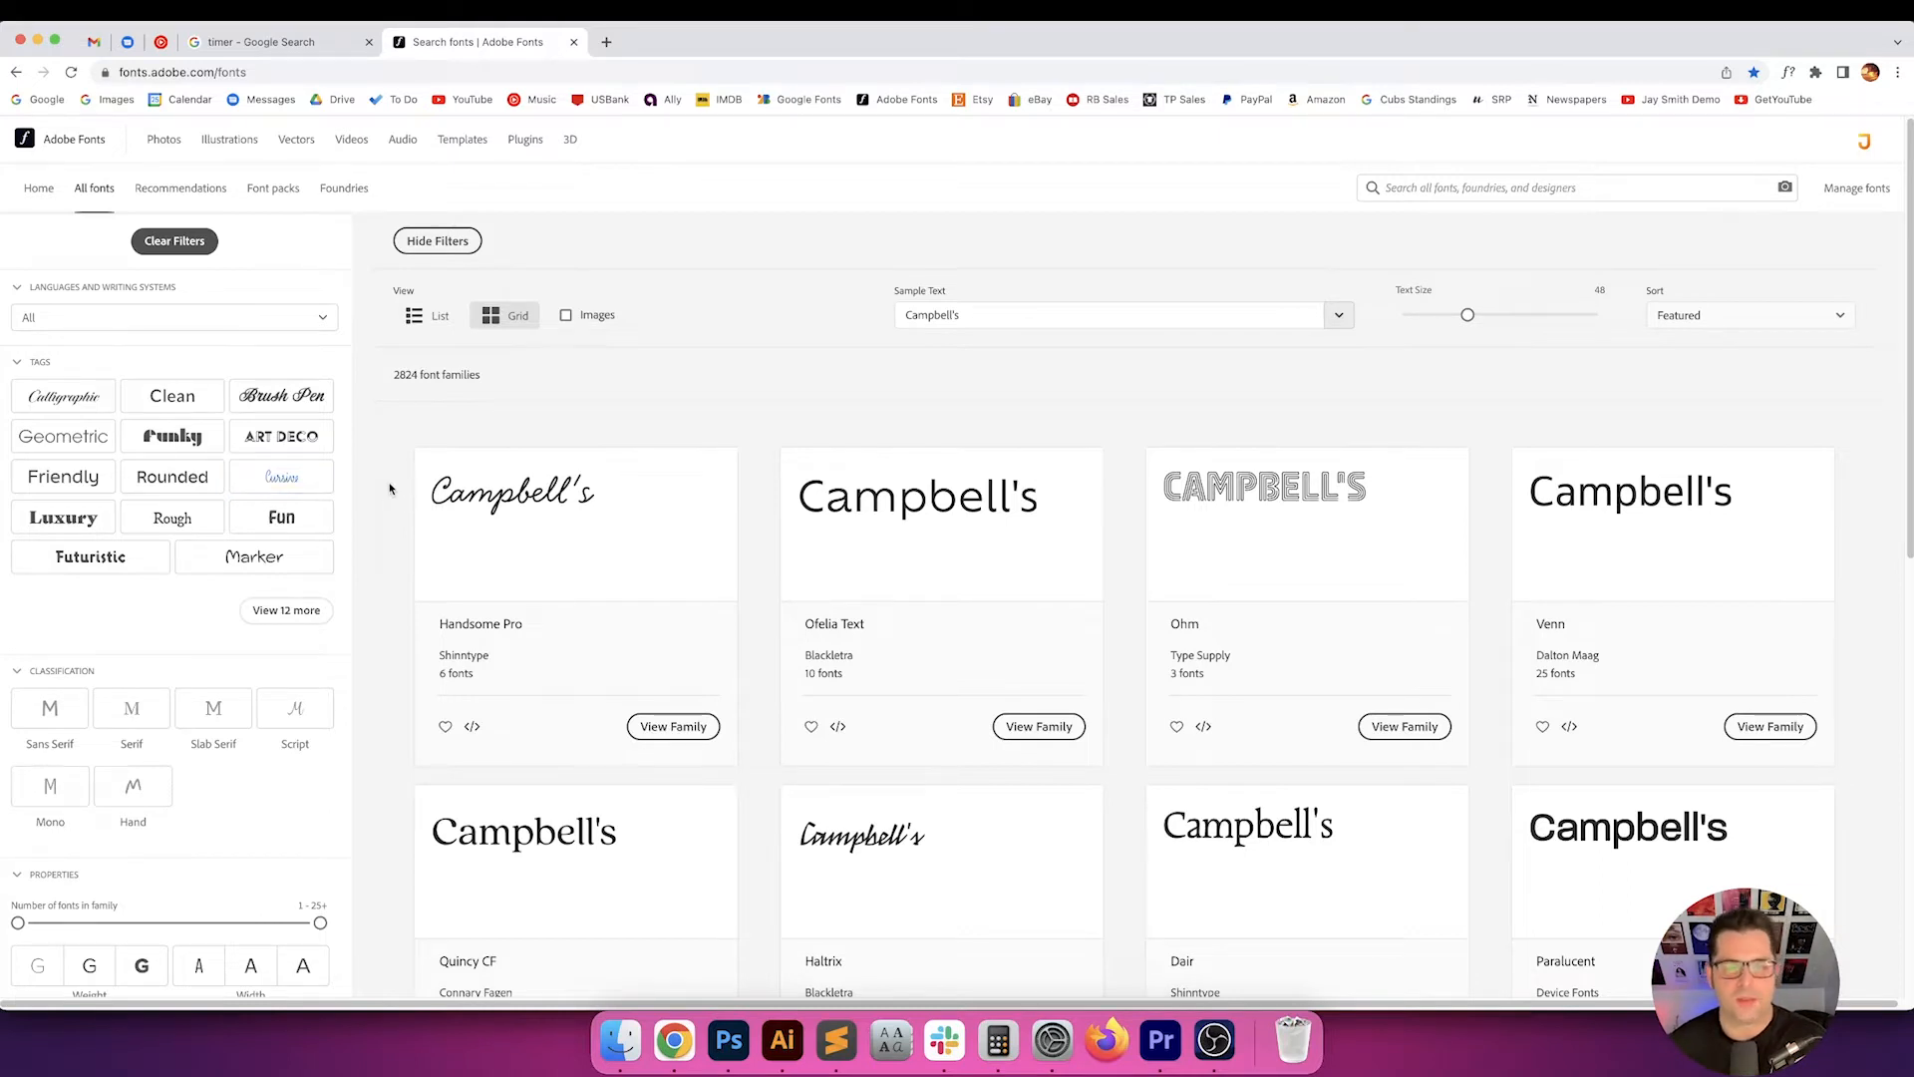
pyautogui.click(295, 710)
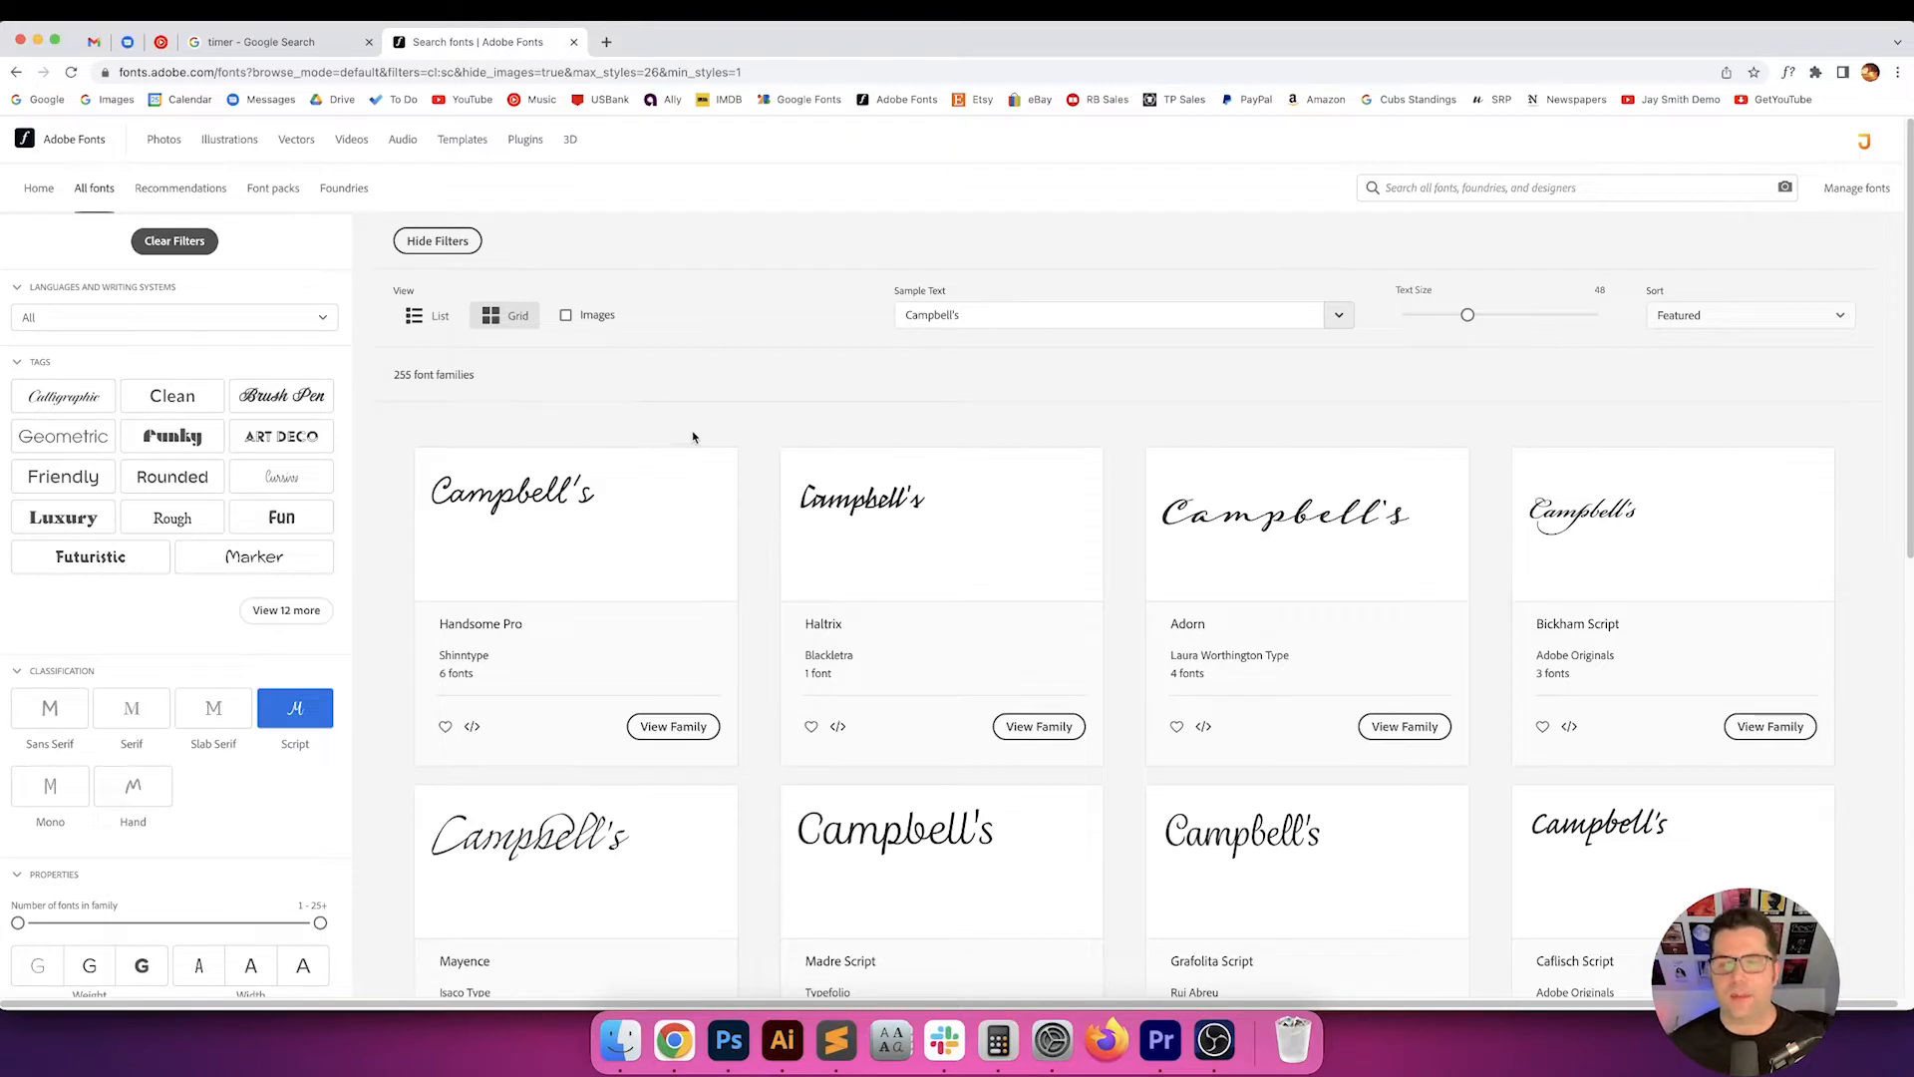
# - Narrow the script fonts to the heaviest weight and the medium width, leaving contrast unfiltered
pyautogui.moveTo(1910, 348); pyautogui.dragTo(1872, 547)
pyautogui.click(205, 656)
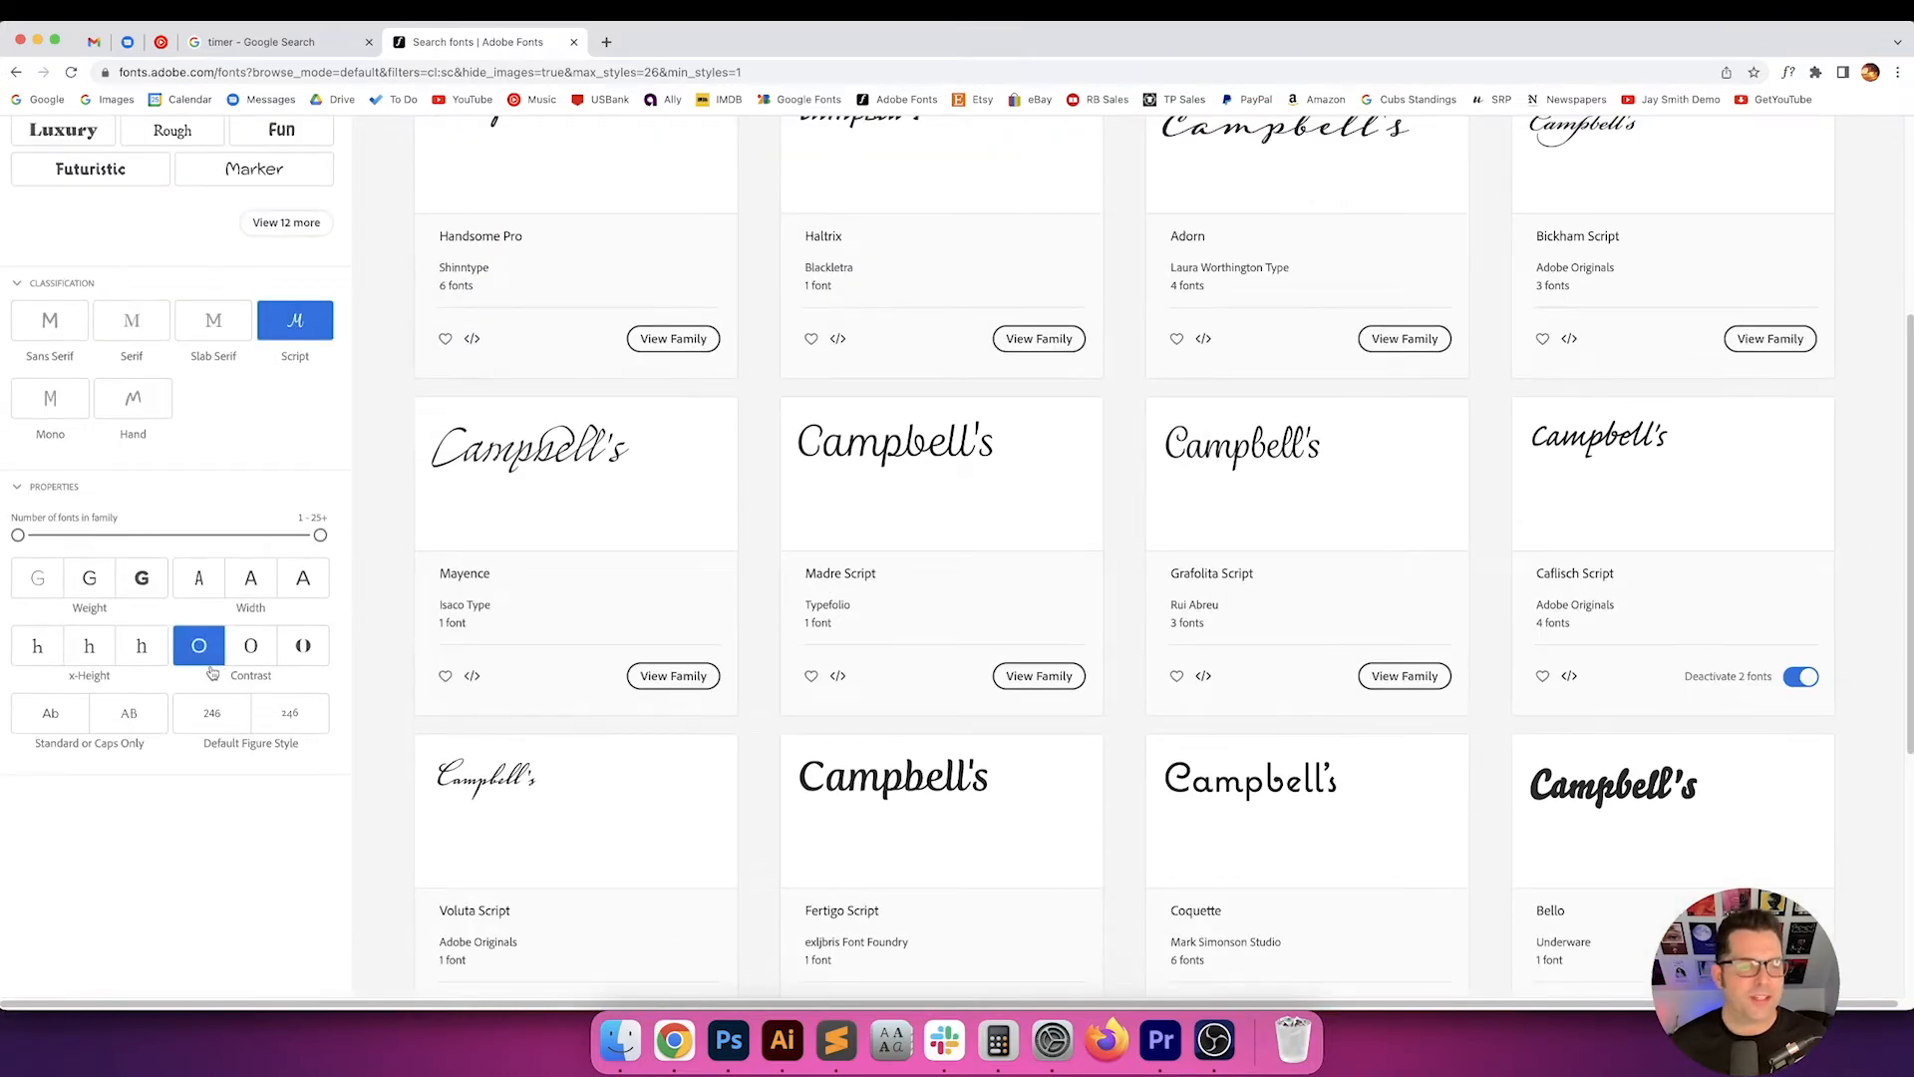
pyautogui.scroll(1, 249, 608)
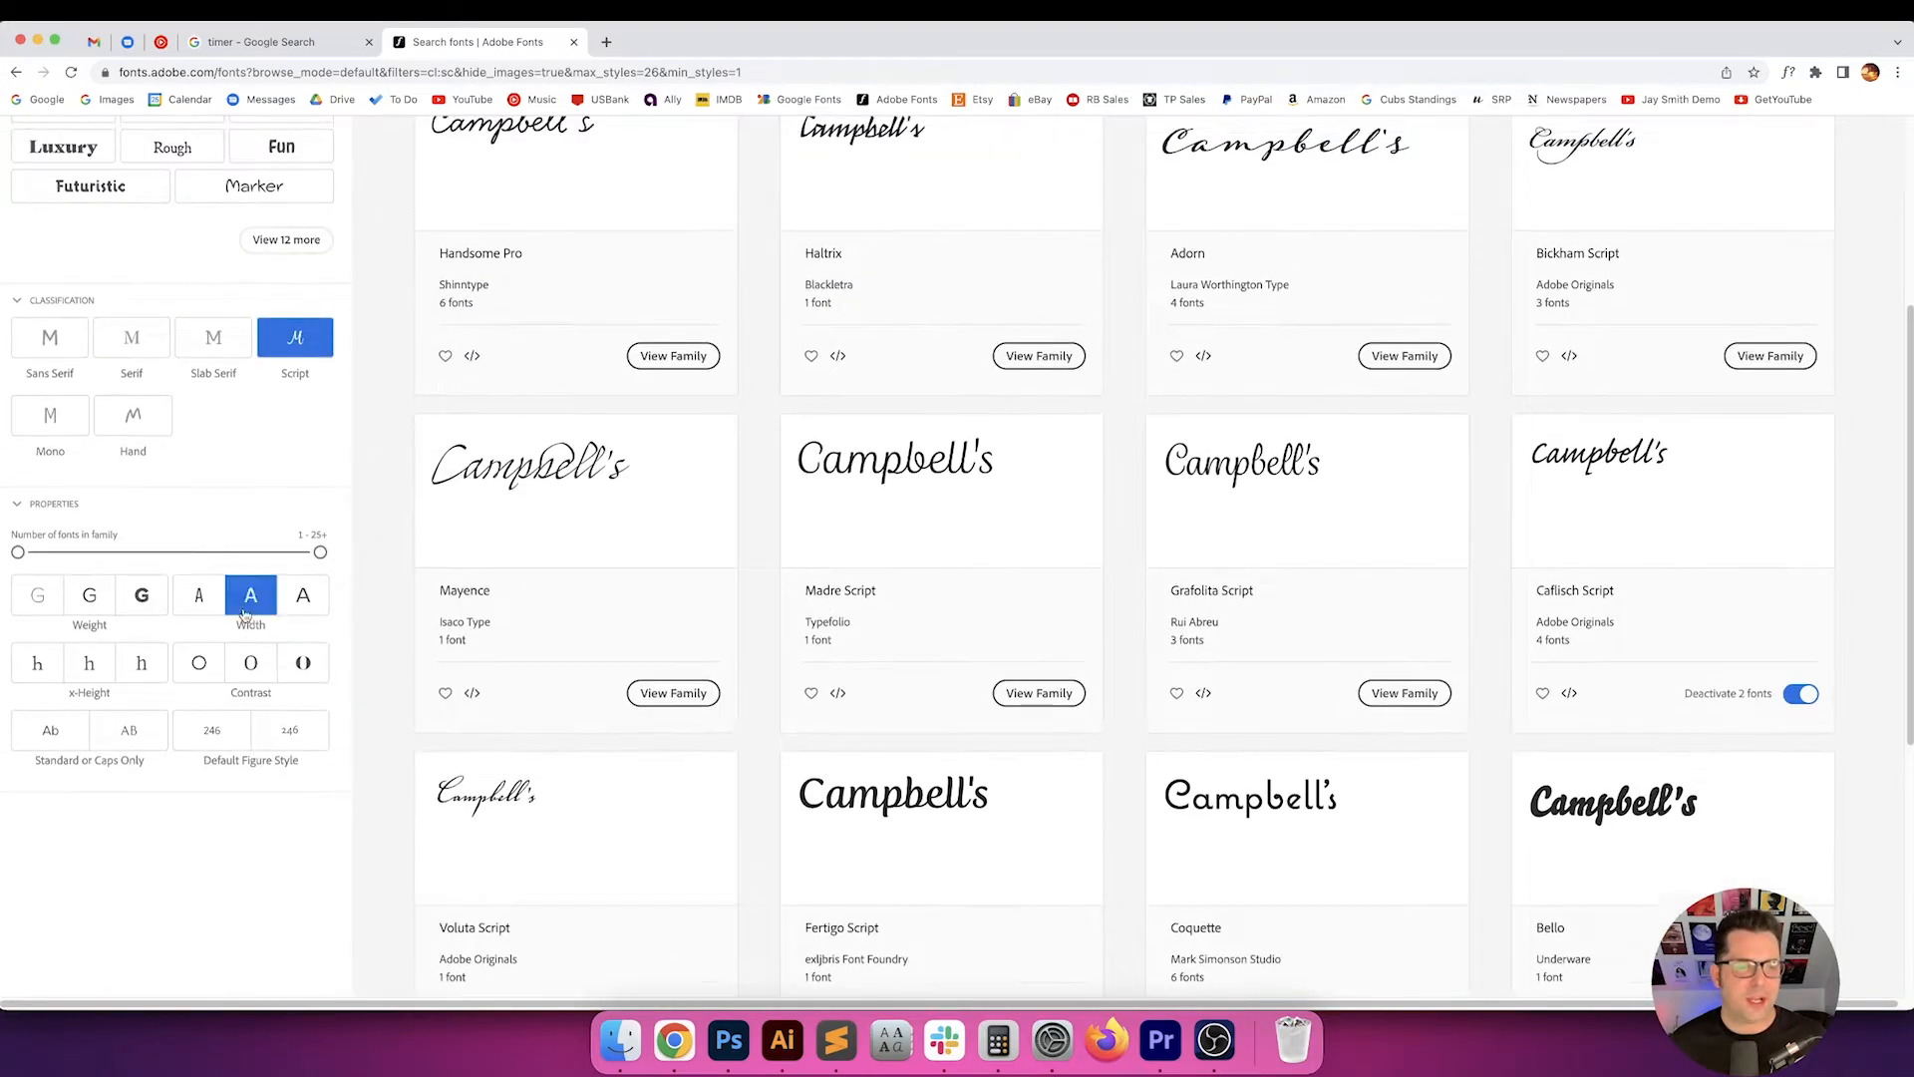
pyautogui.click(136, 612)
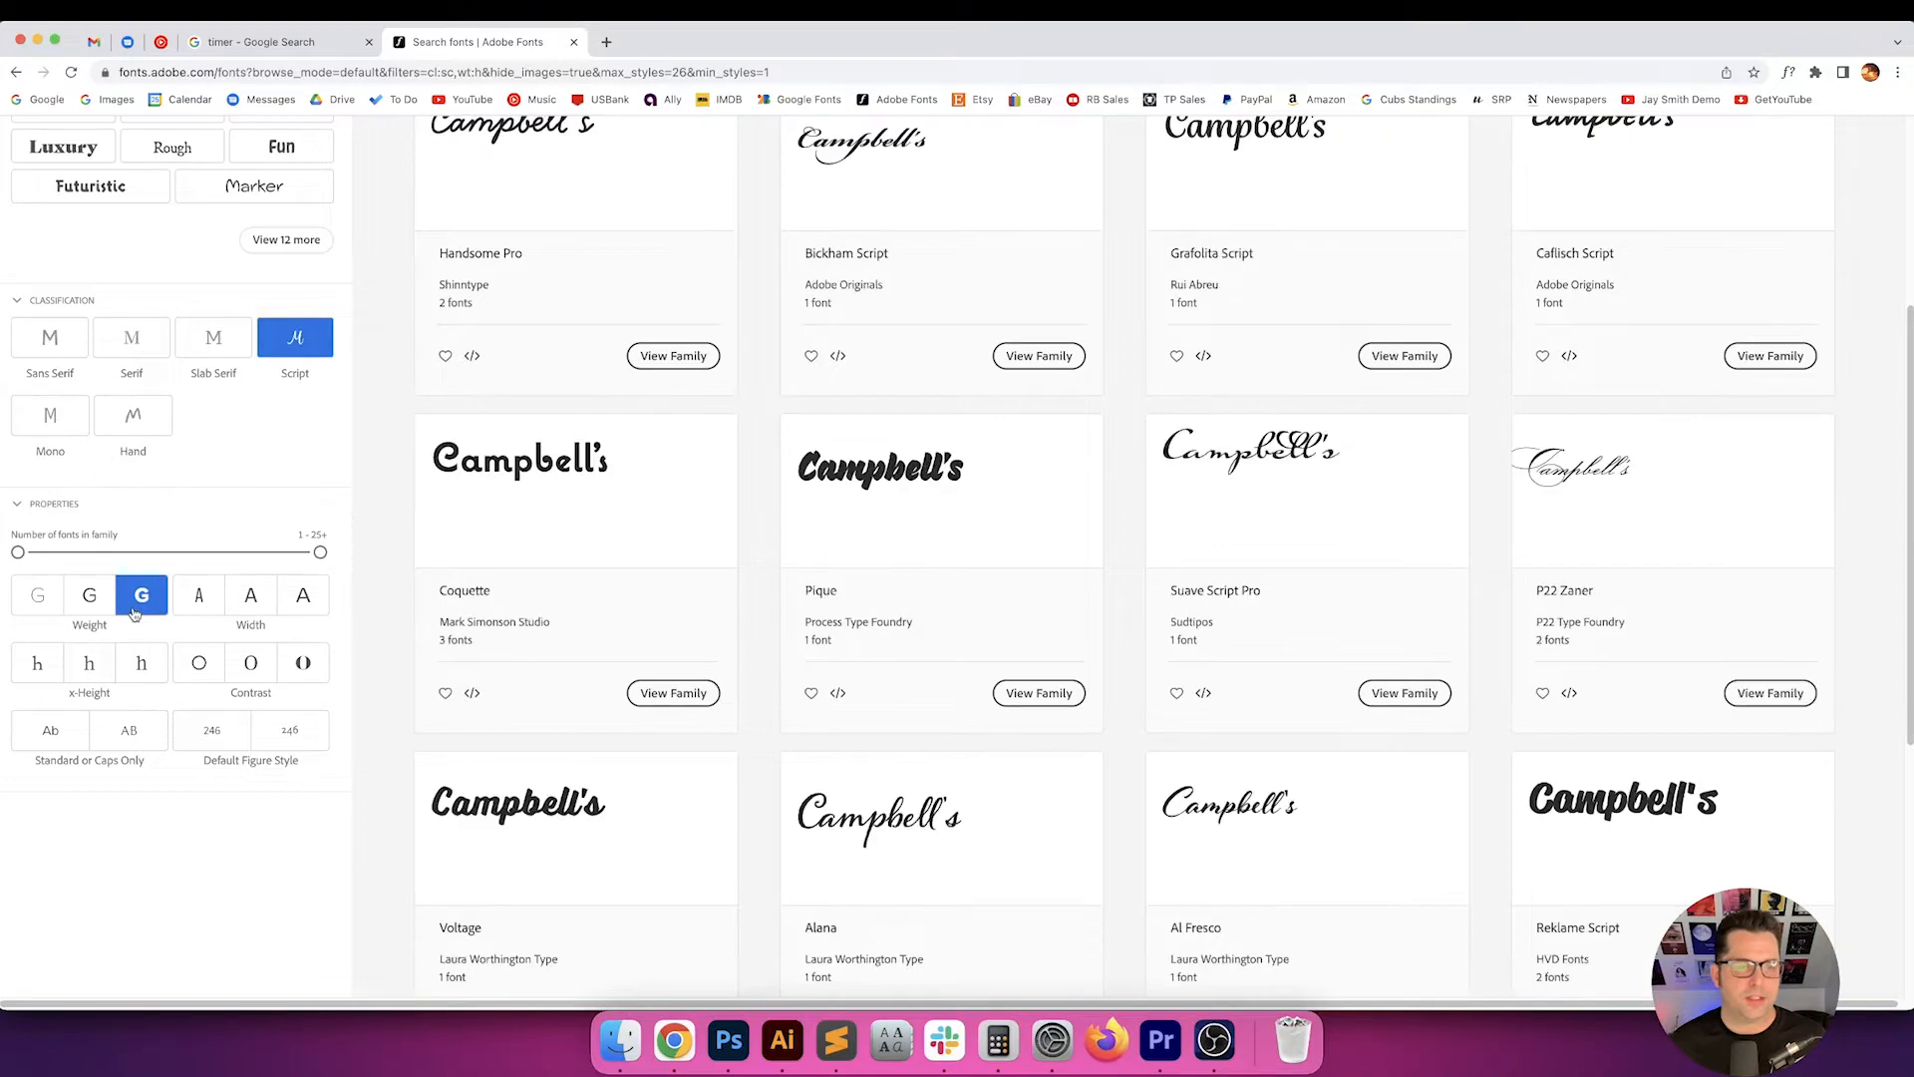
pyautogui.scroll(3, 367, 575)
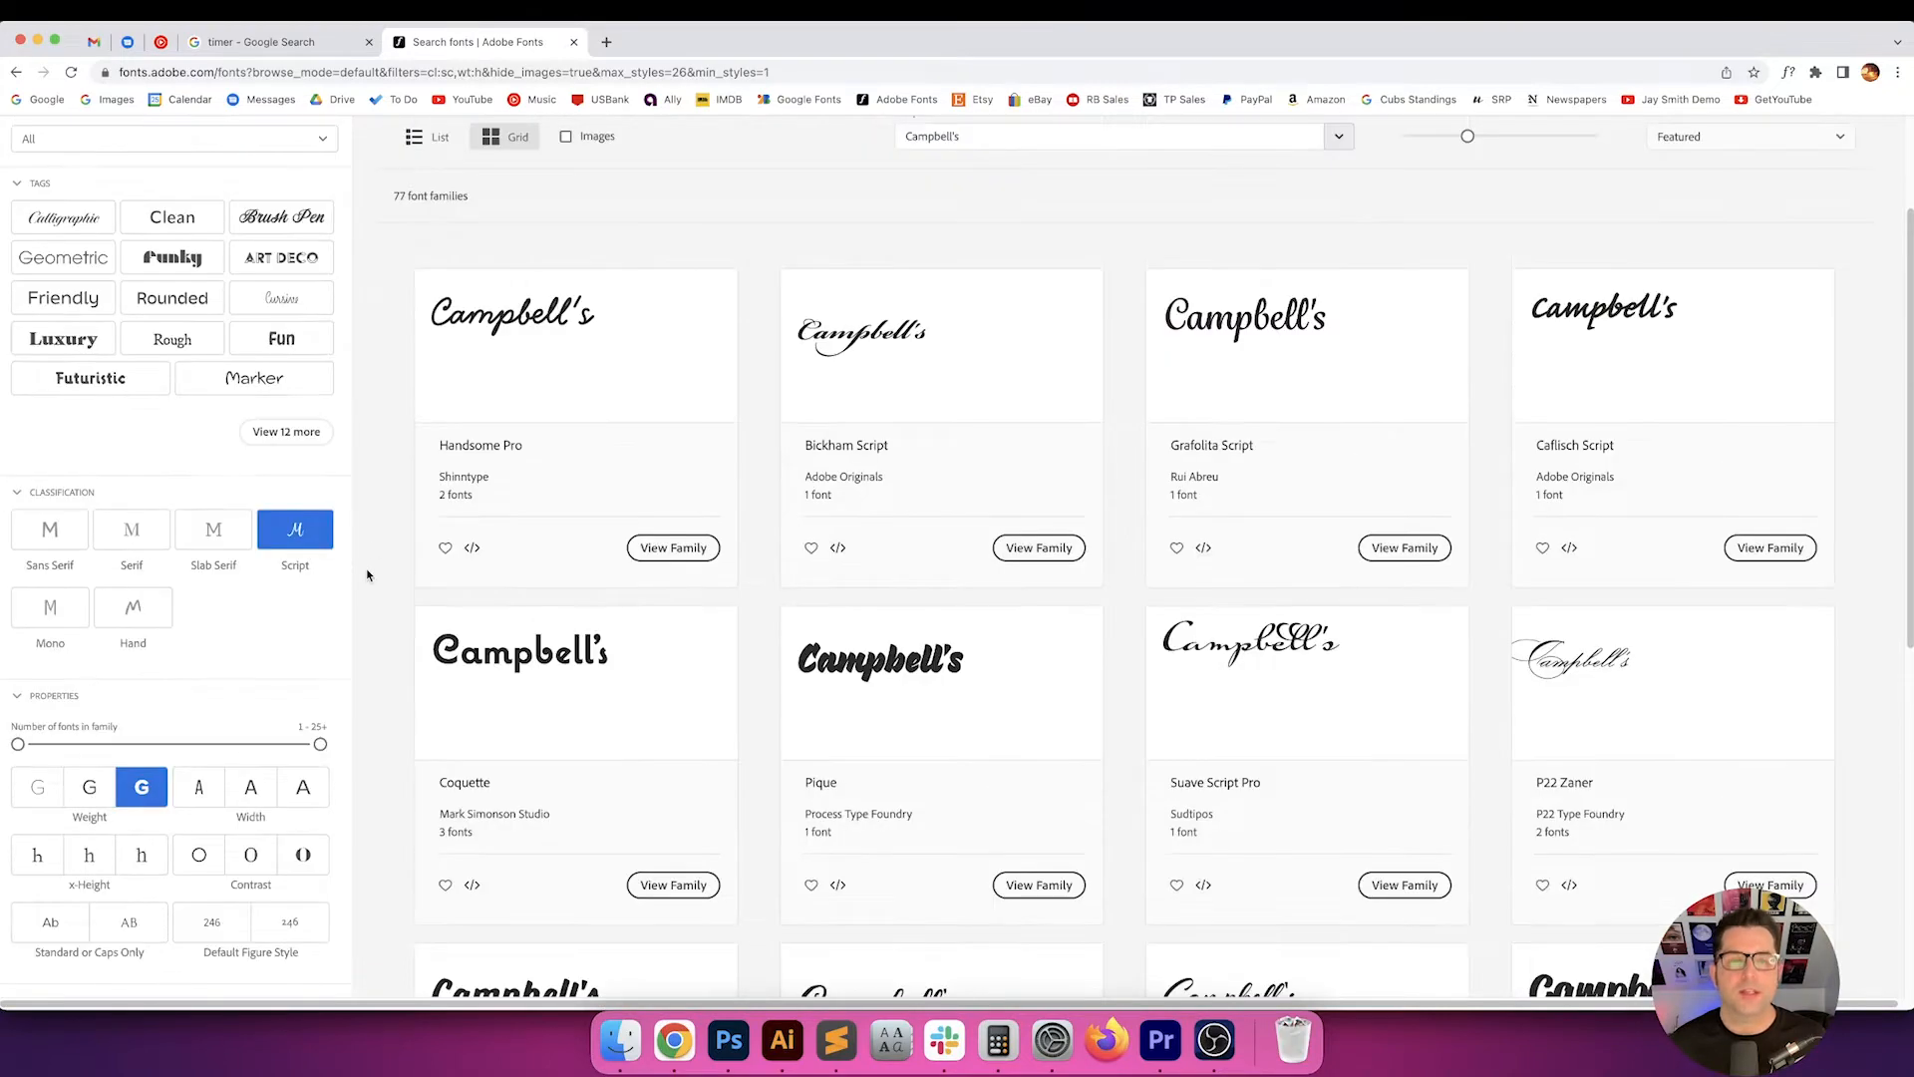
pyautogui.scroll(-2, 367, 575)
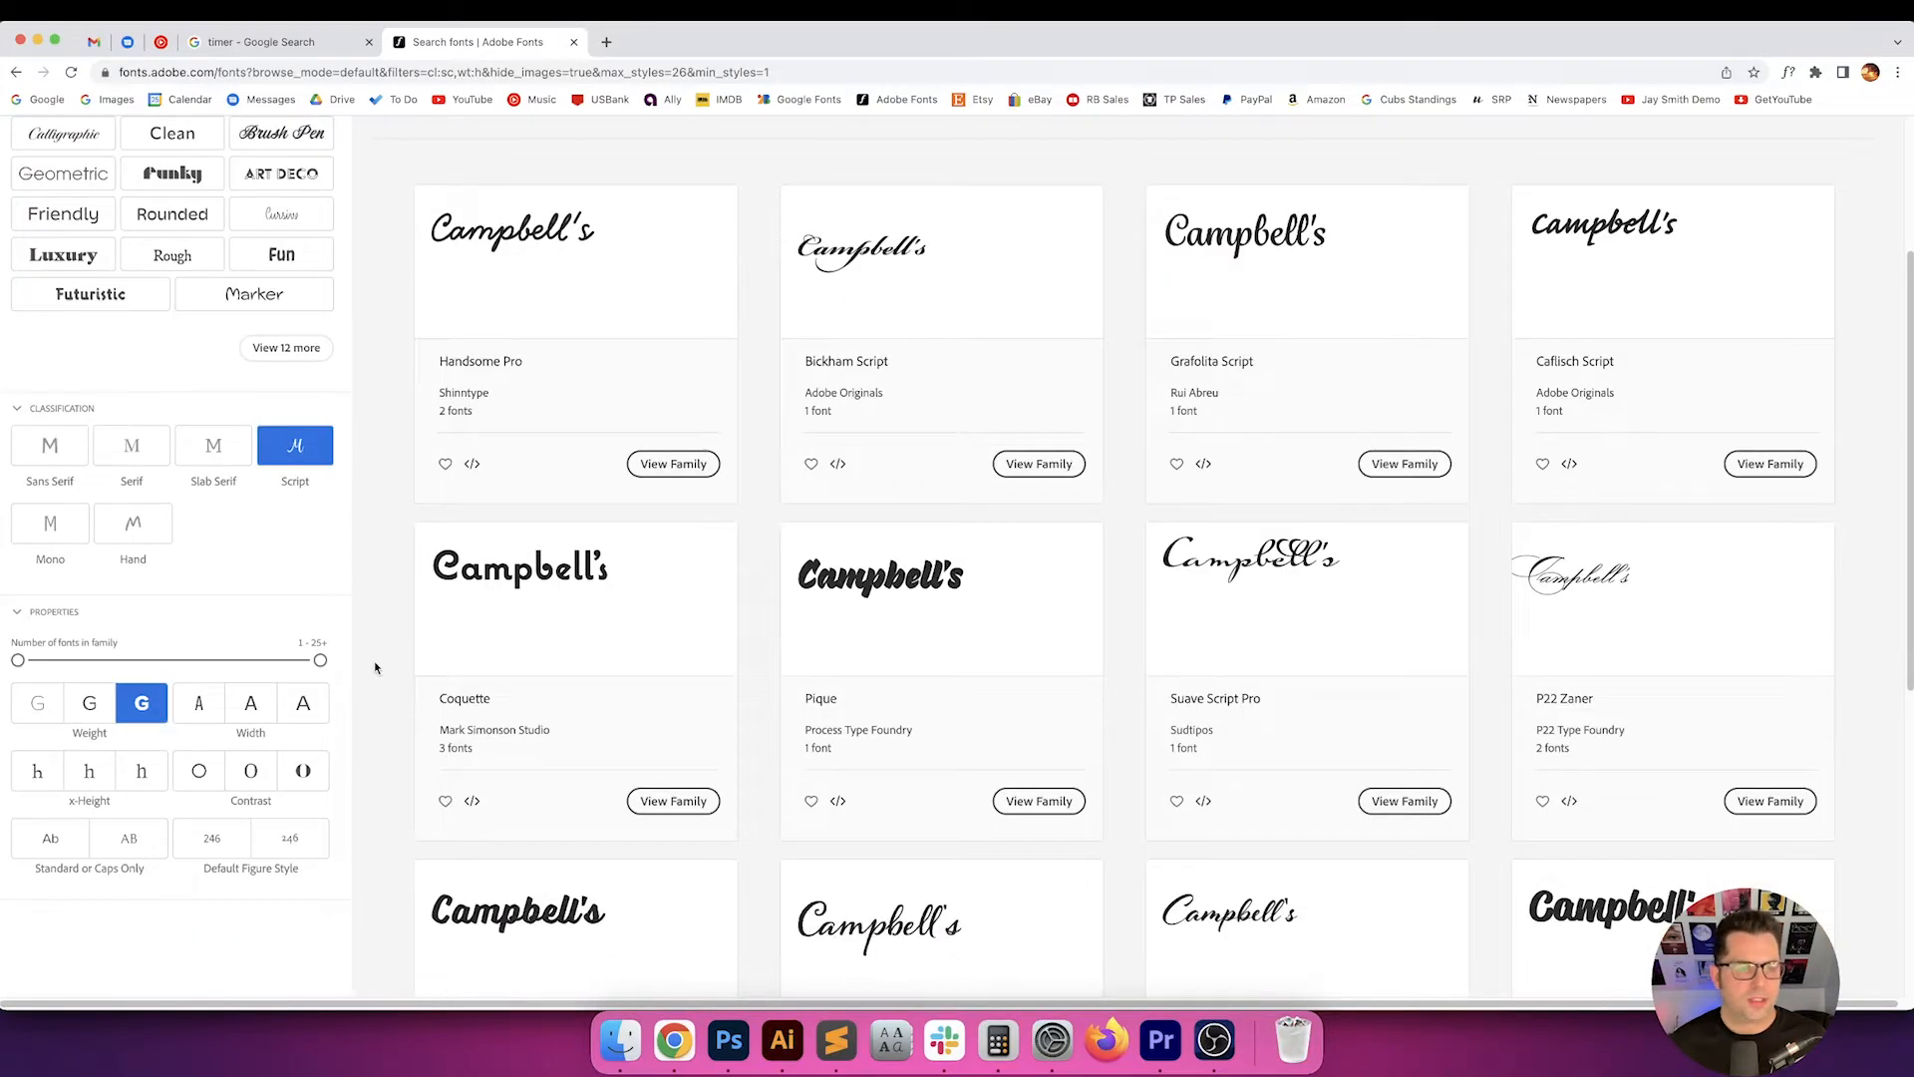
pyautogui.click(252, 706)
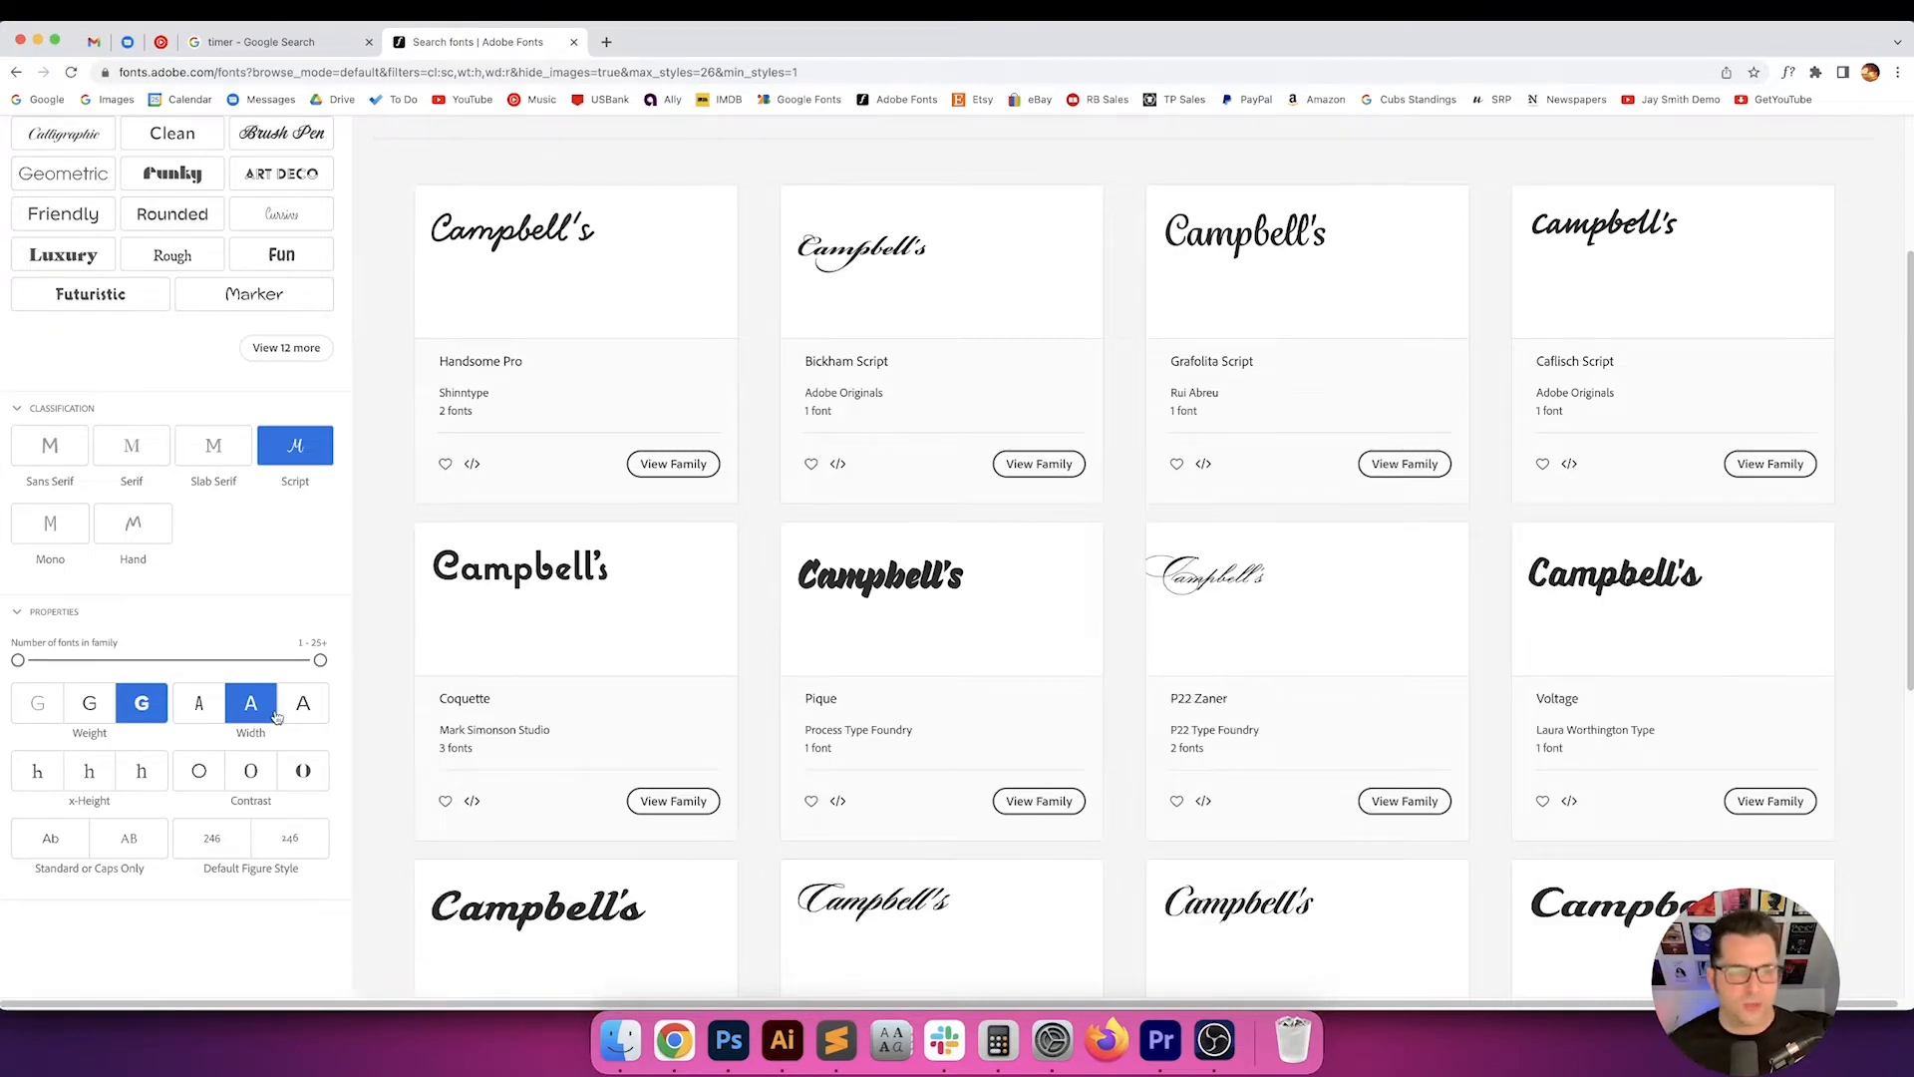
pyautogui.click(207, 782)
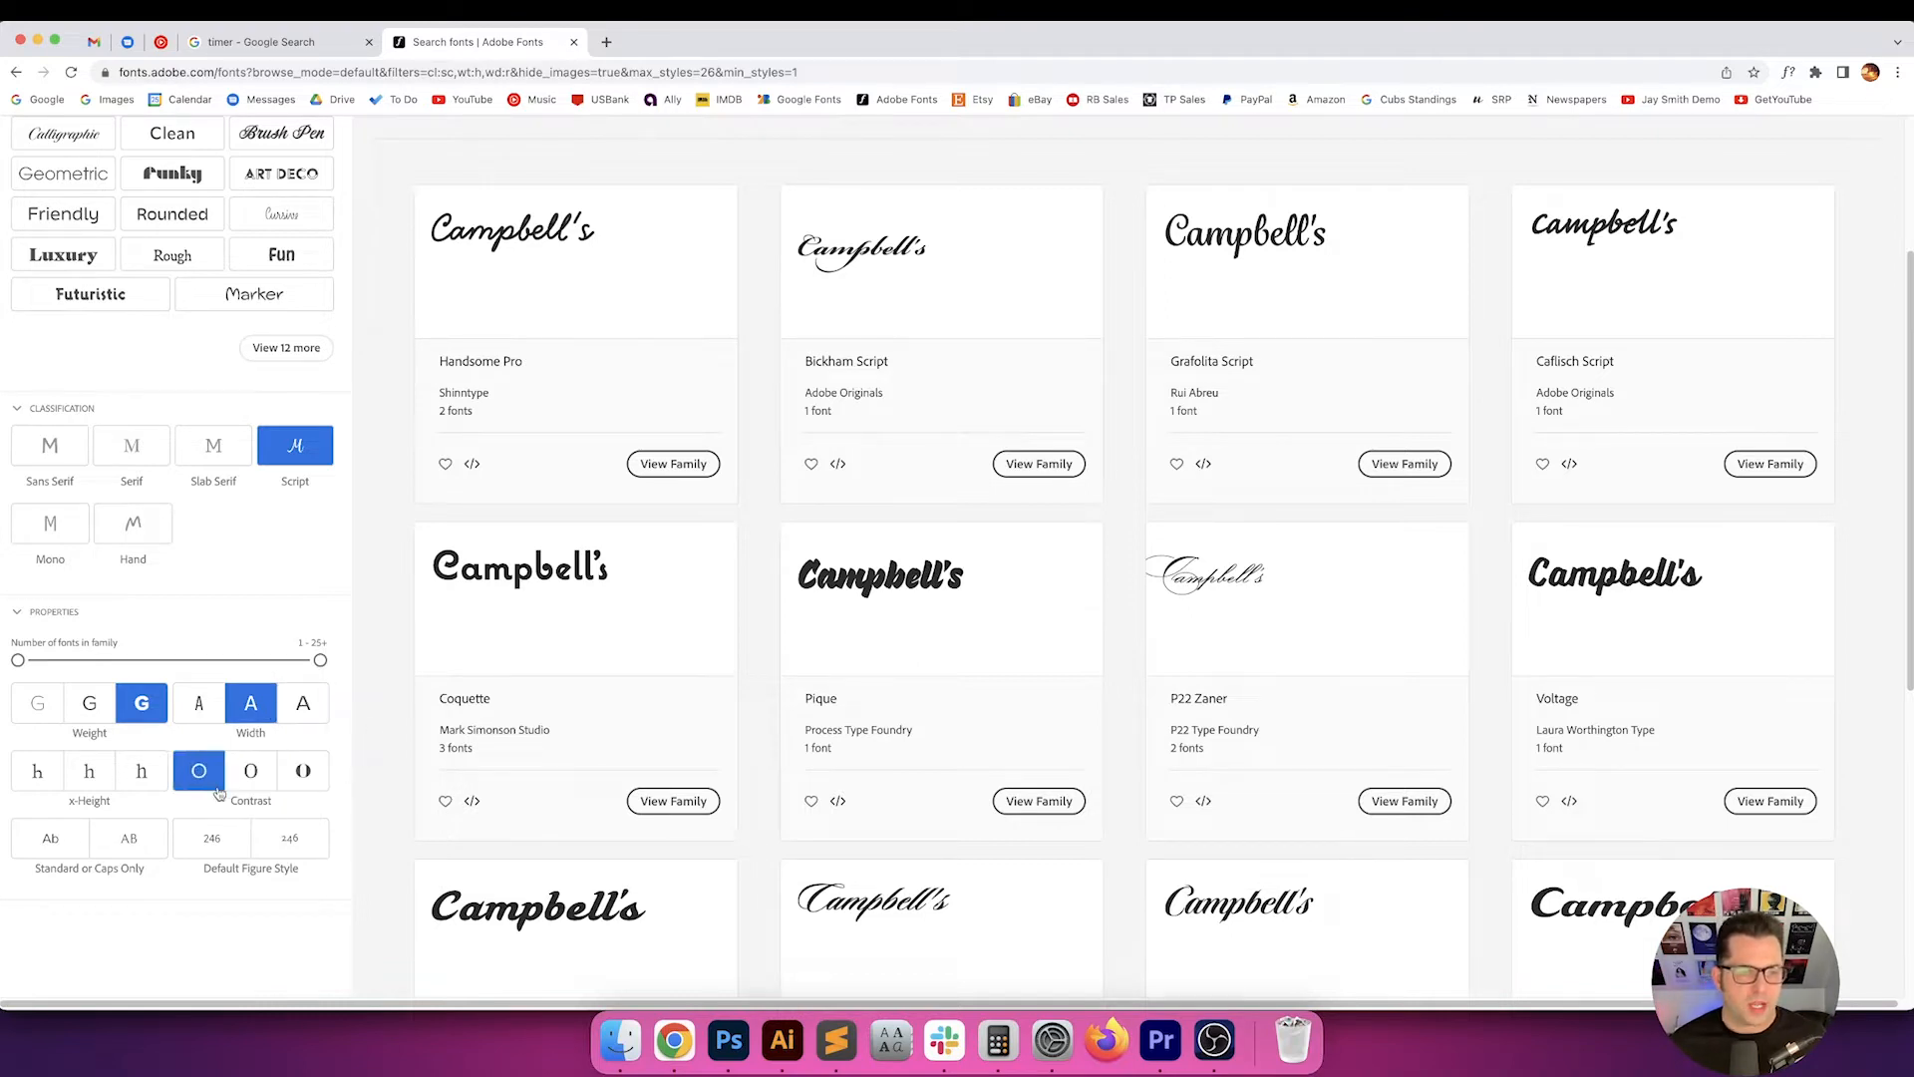
pyautogui.click(211, 786)
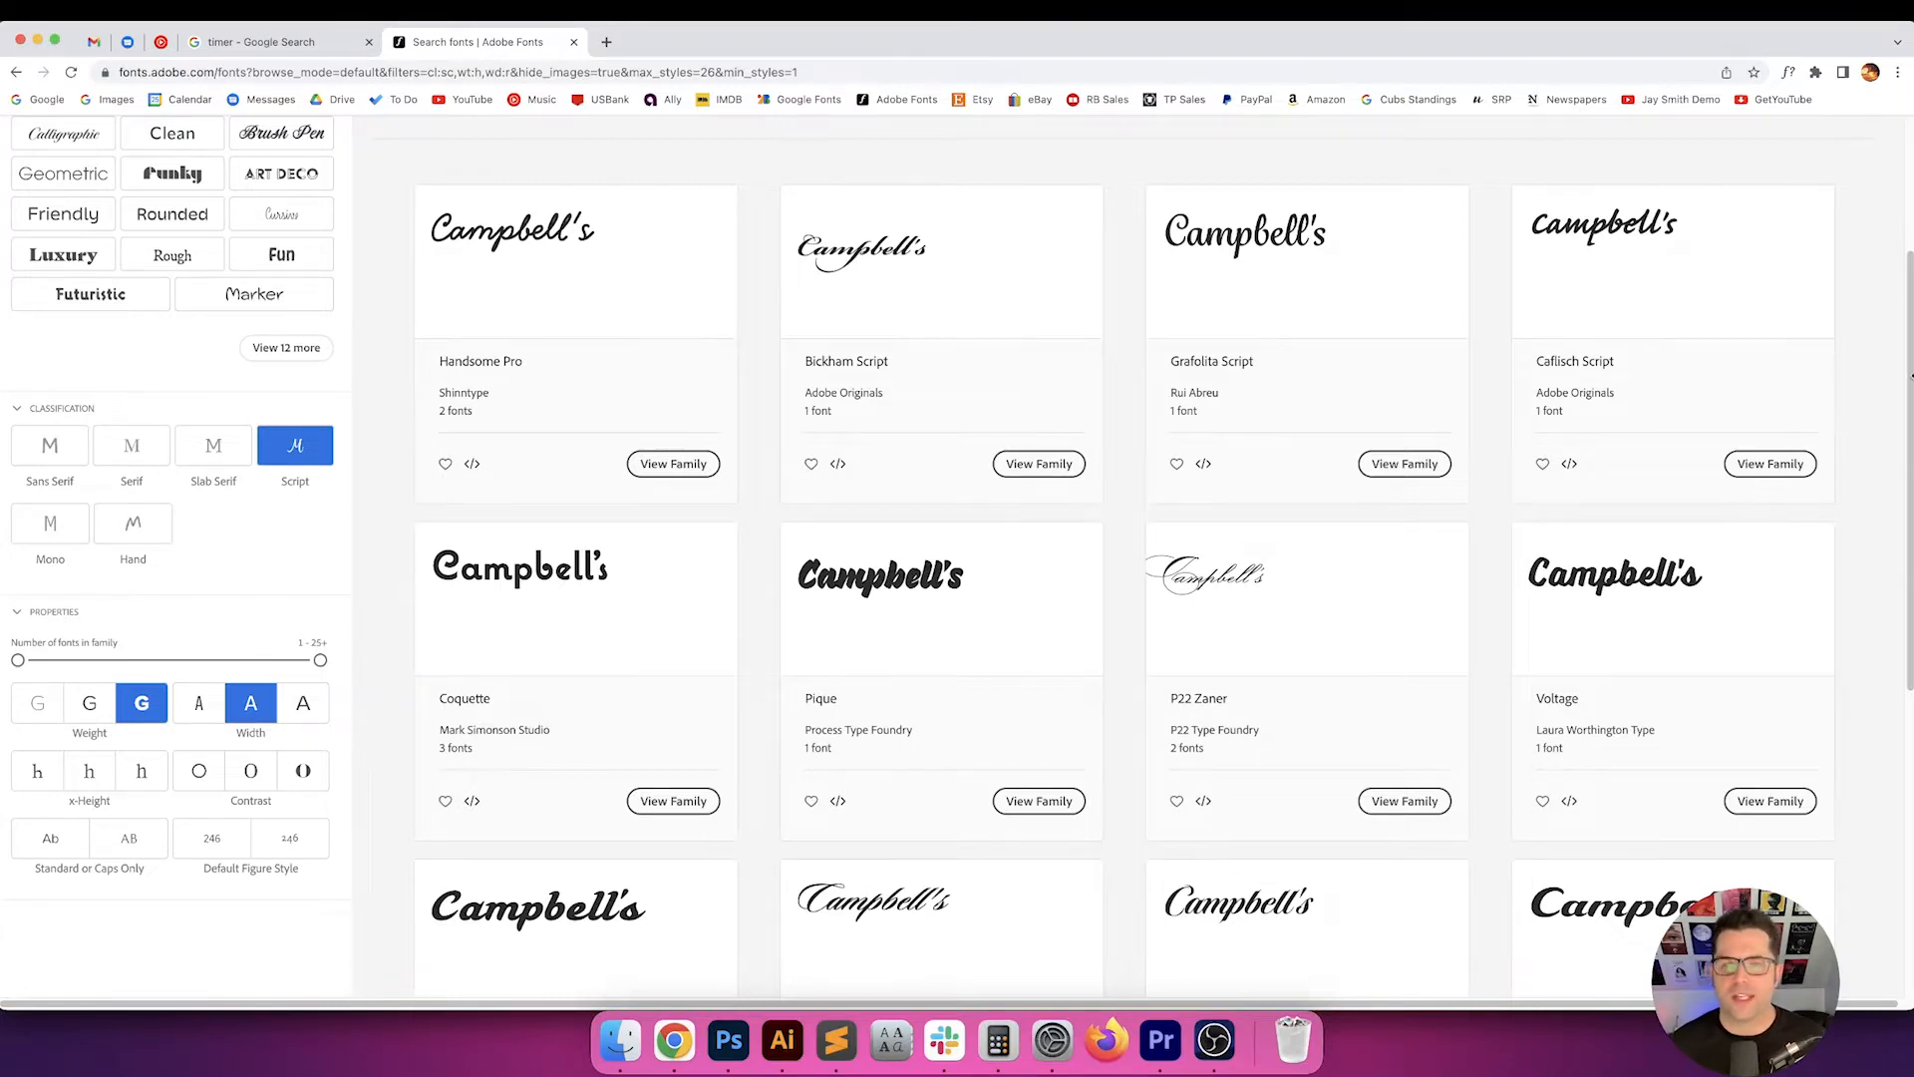
# - Compare the Campbell's samples on the first three results pages with the logo lettering, going back to page 2
pyautogui.moveTo(1910, 373); pyautogui.dragTo(1900, 595)
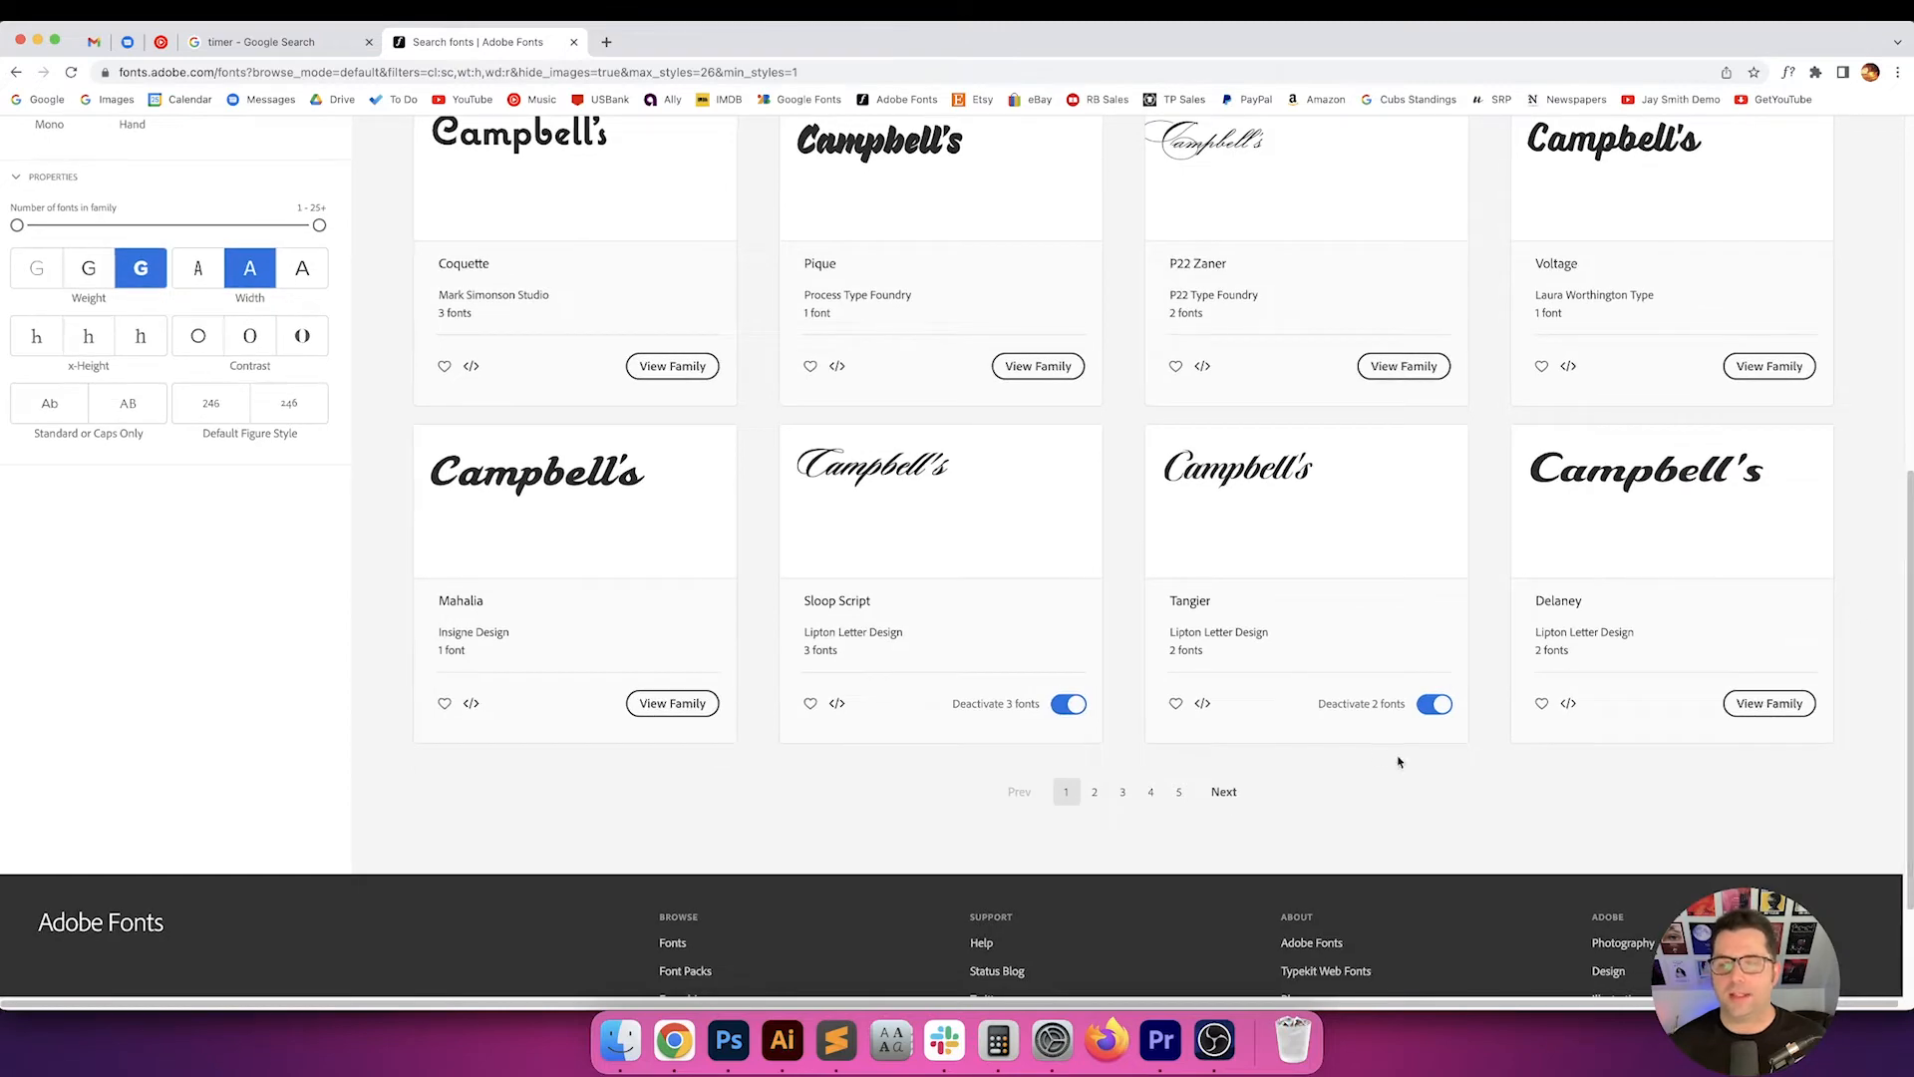
pyautogui.click(1224, 791)
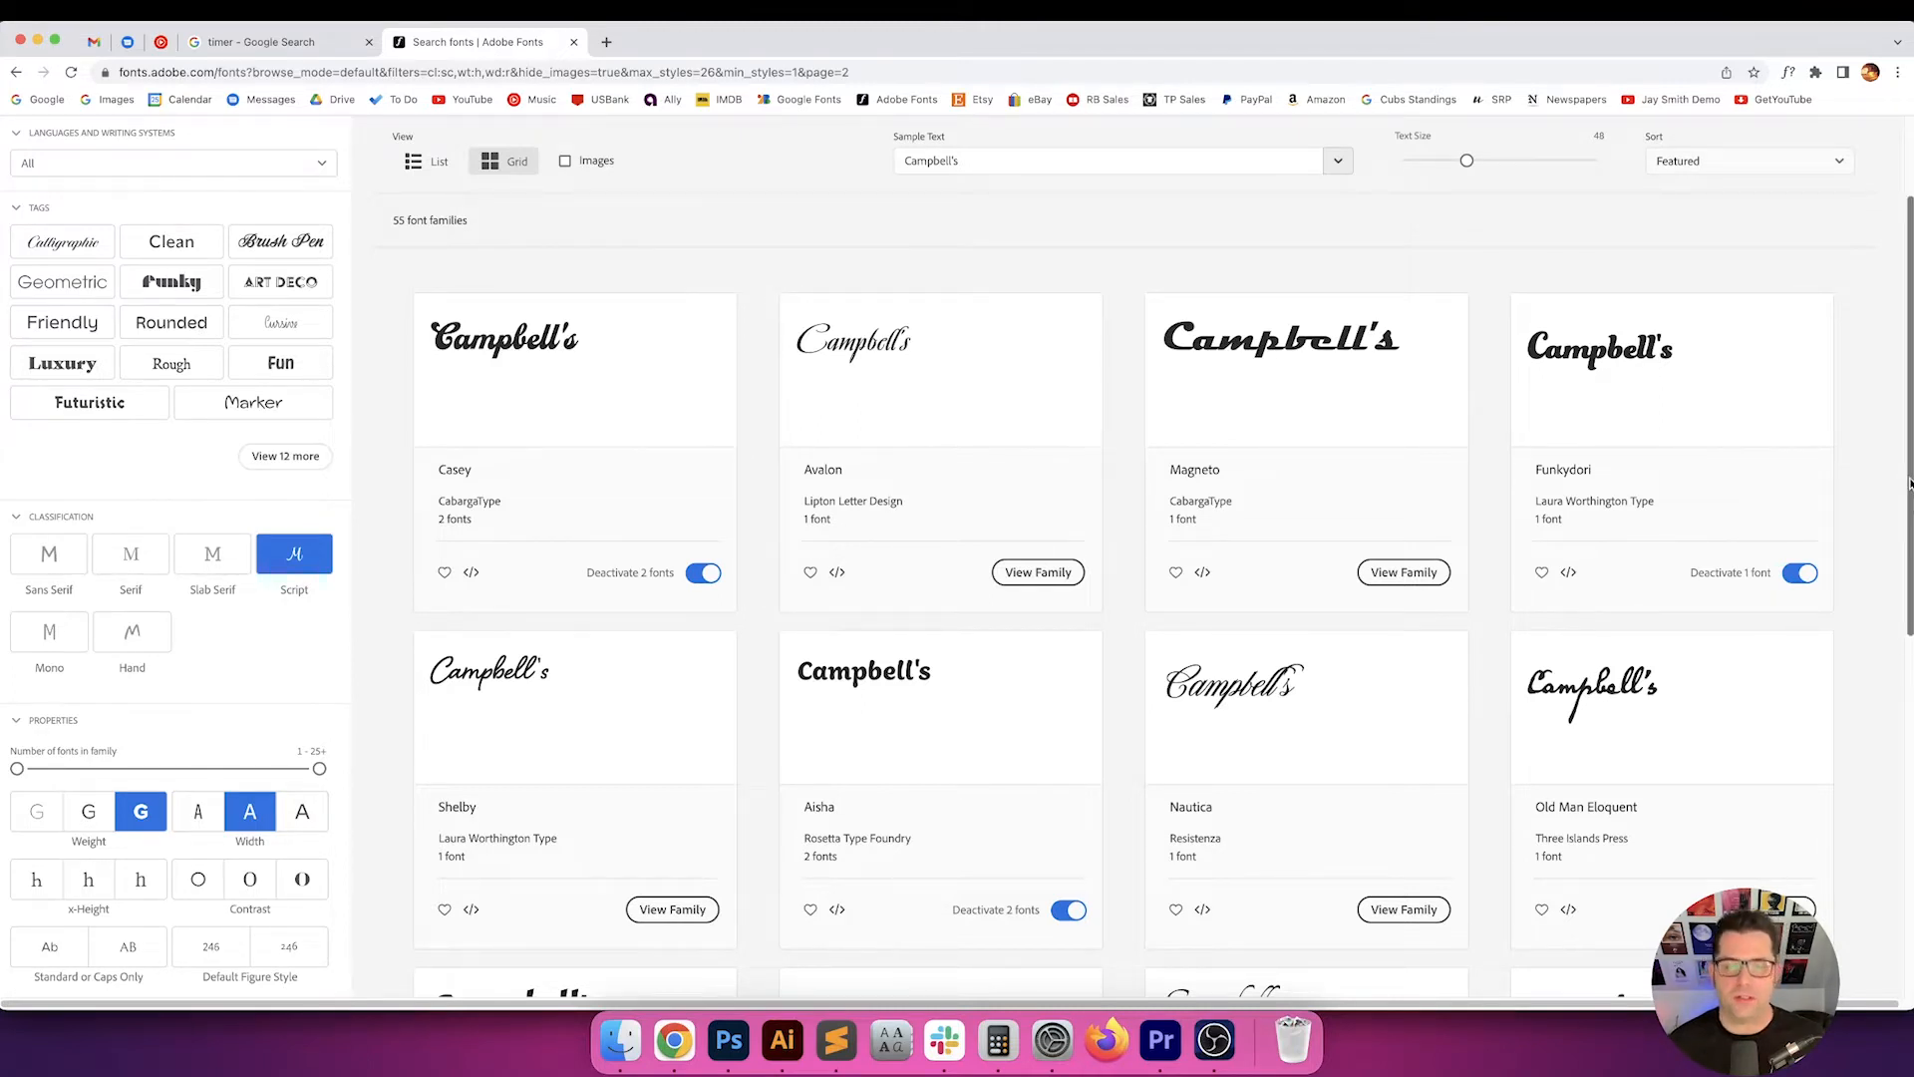
pyautogui.moveTo(1909, 483); pyautogui.dragTo(1905, 669)
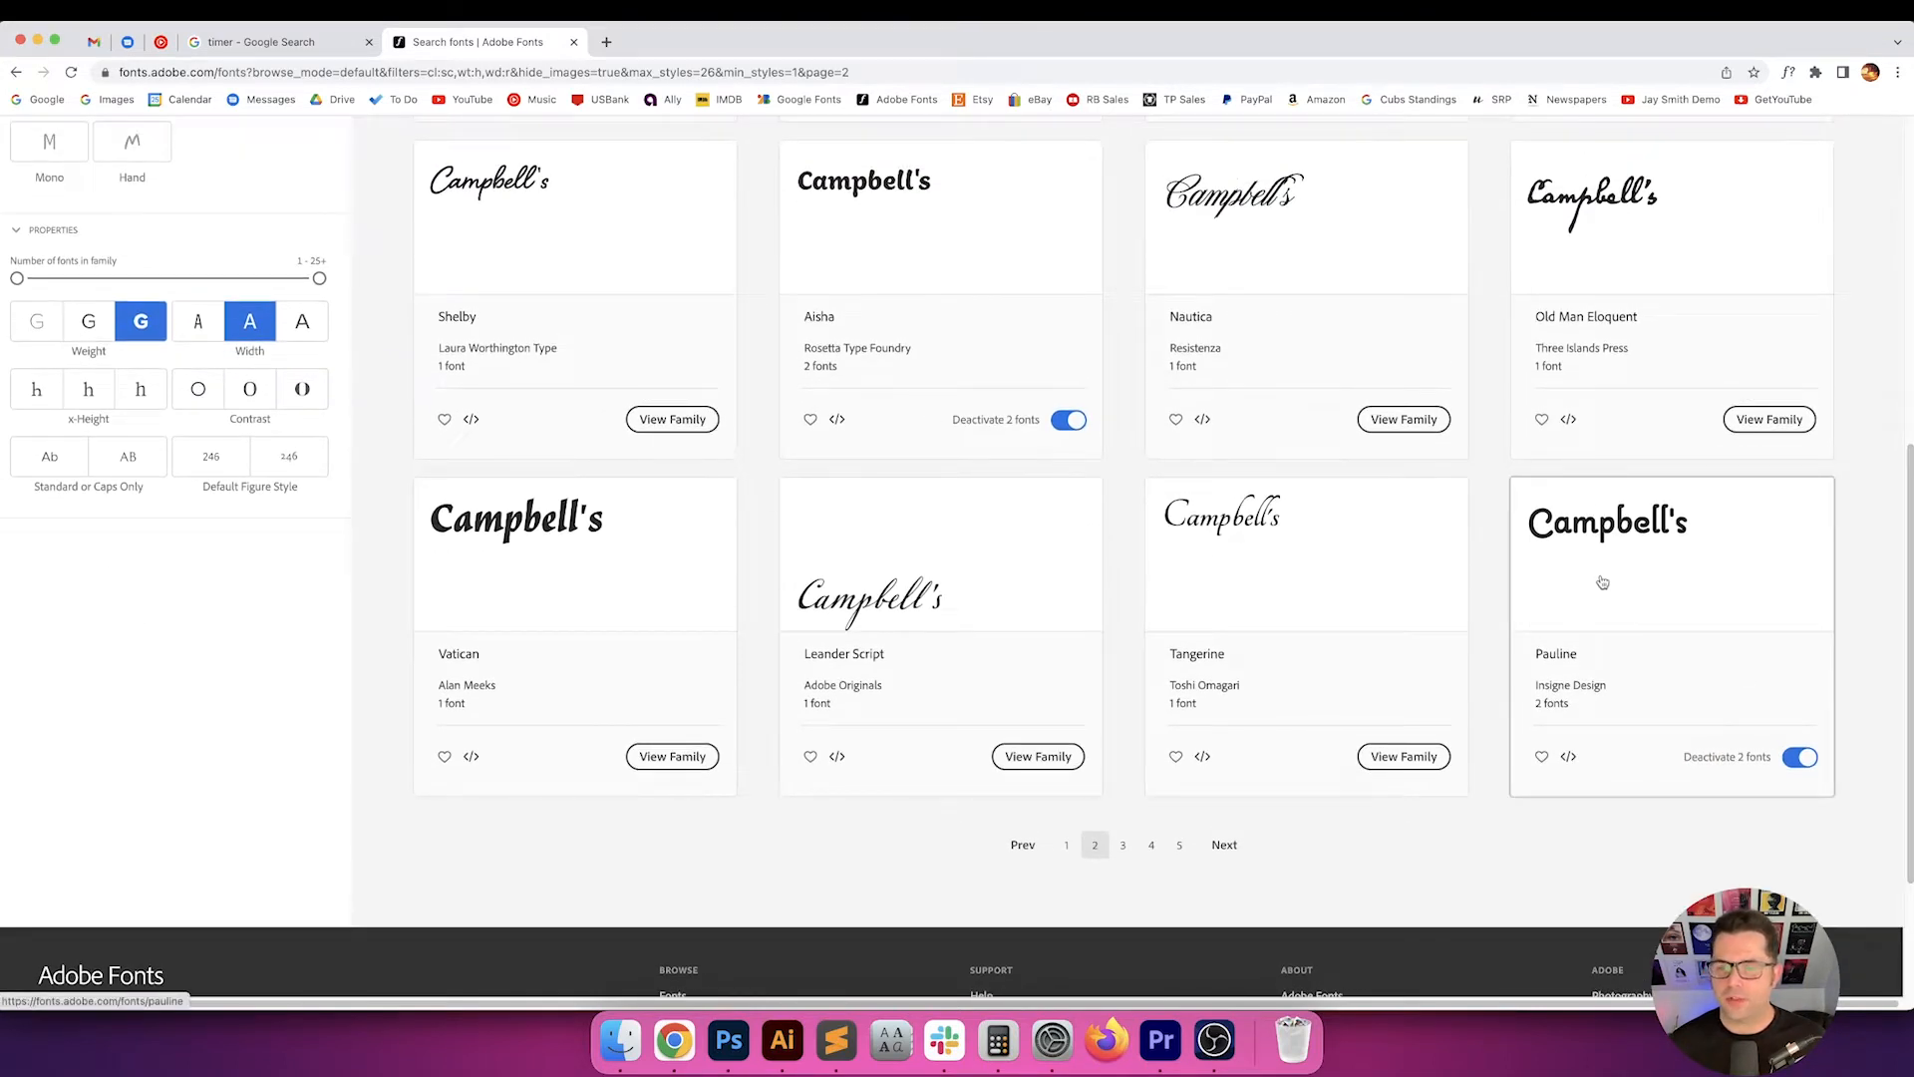
pyautogui.moveTo(1909, 586); pyautogui.dragTo(1908, 539)
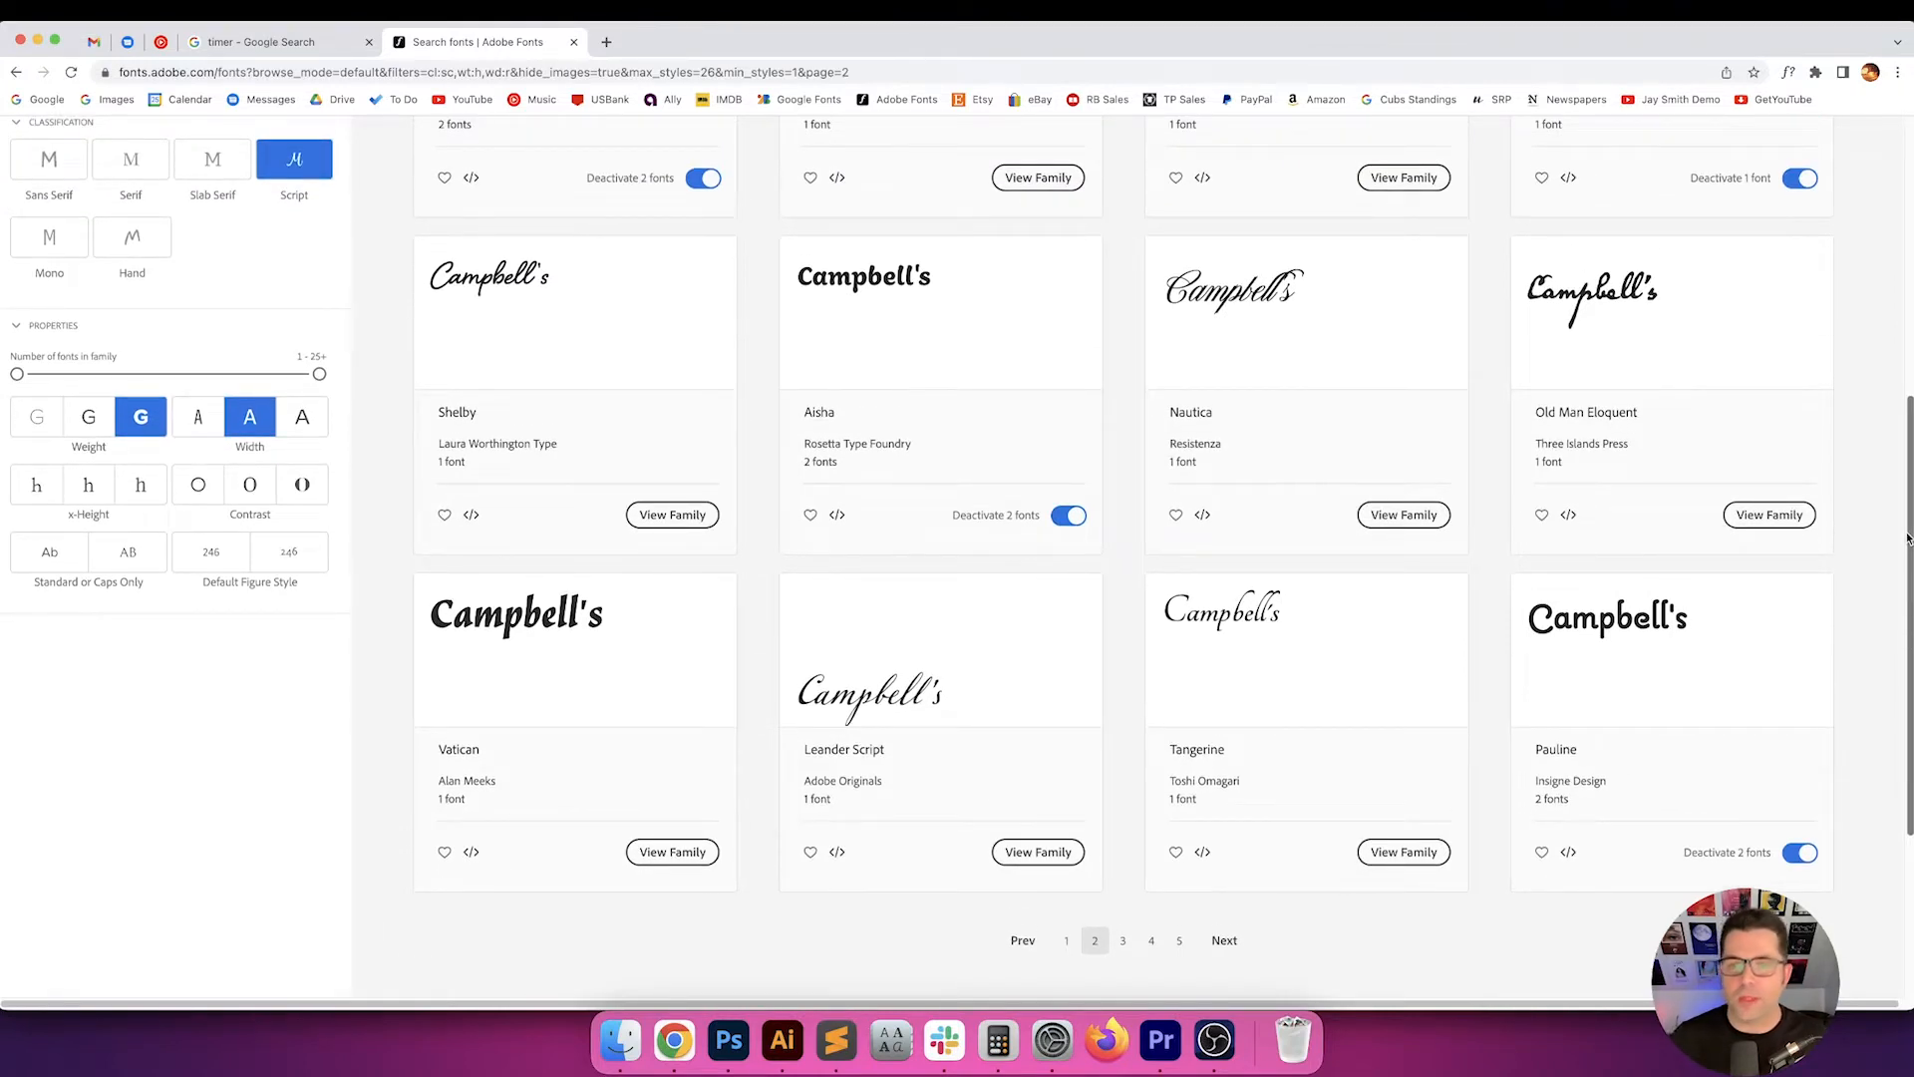
pyautogui.moveTo(1908, 538); pyautogui.dragTo(1908, 515)
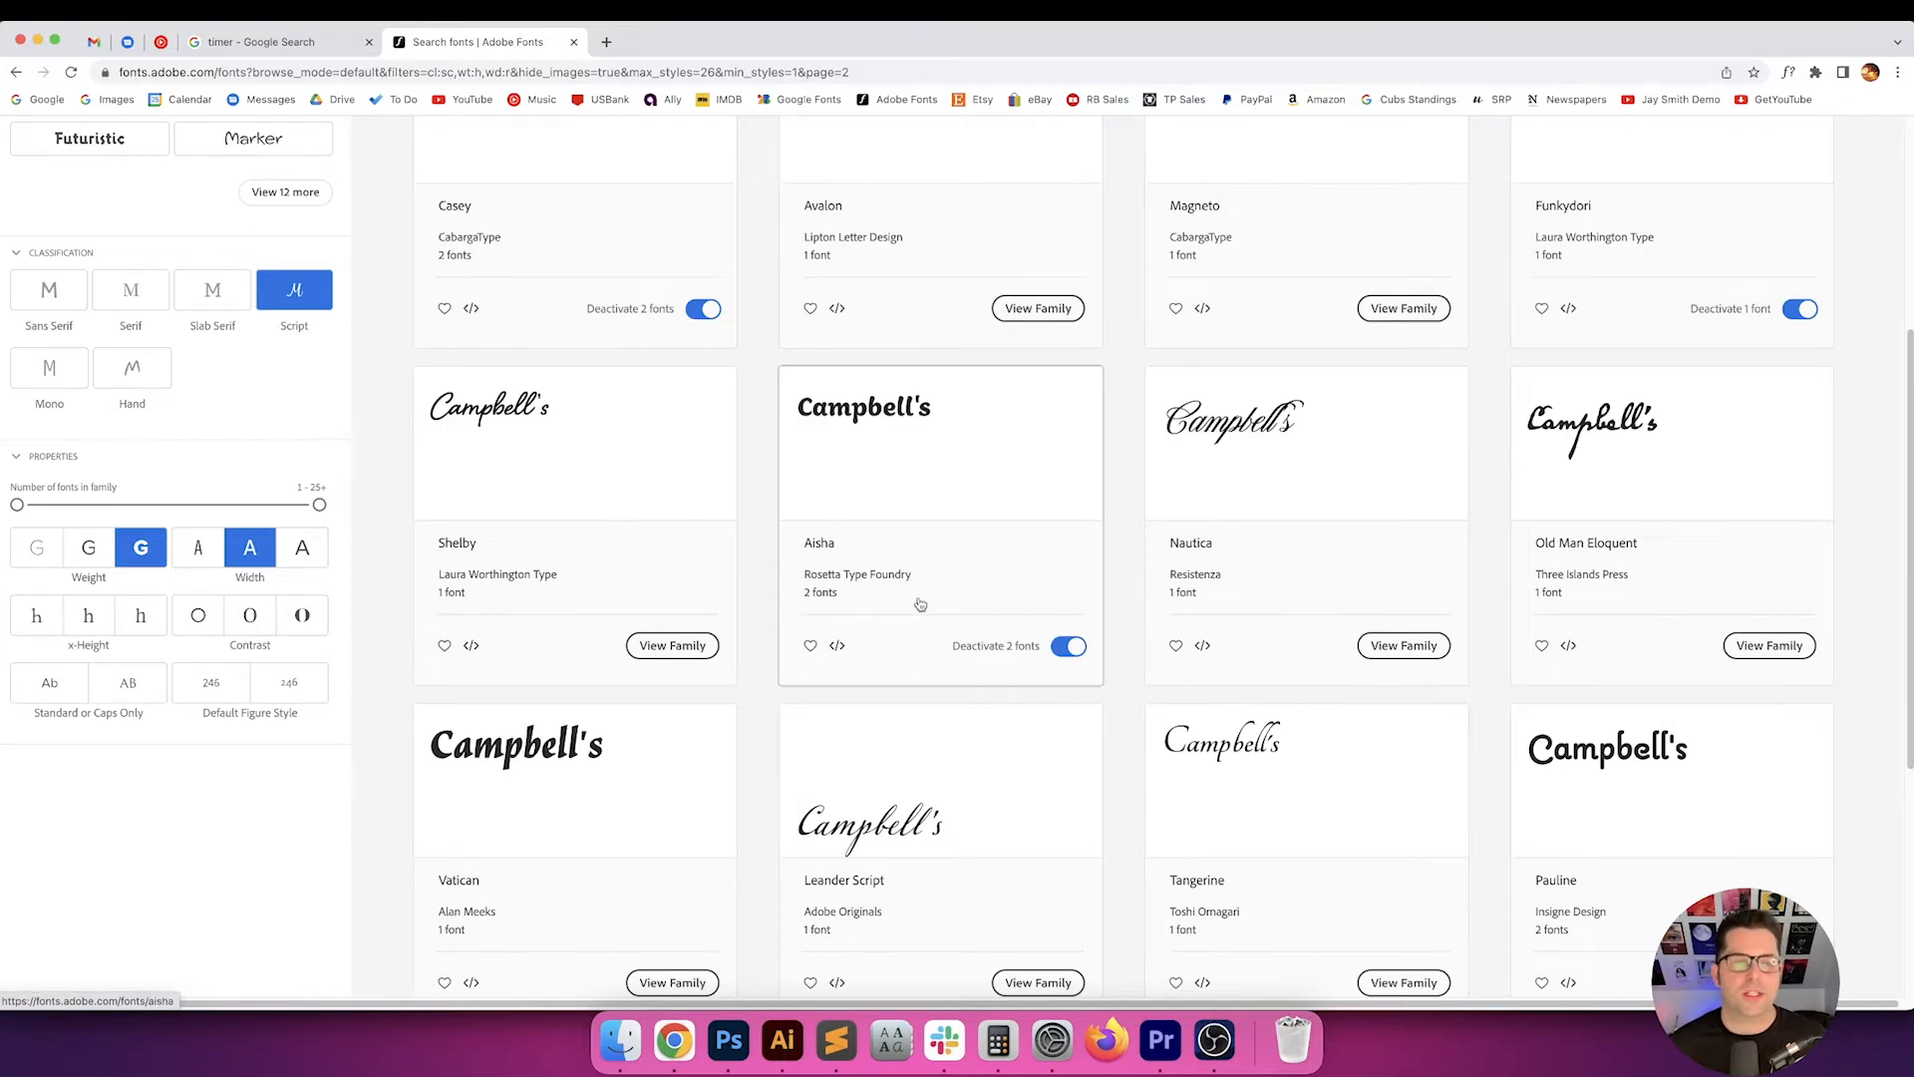
pyautogui.scroll(3, 927, 602)
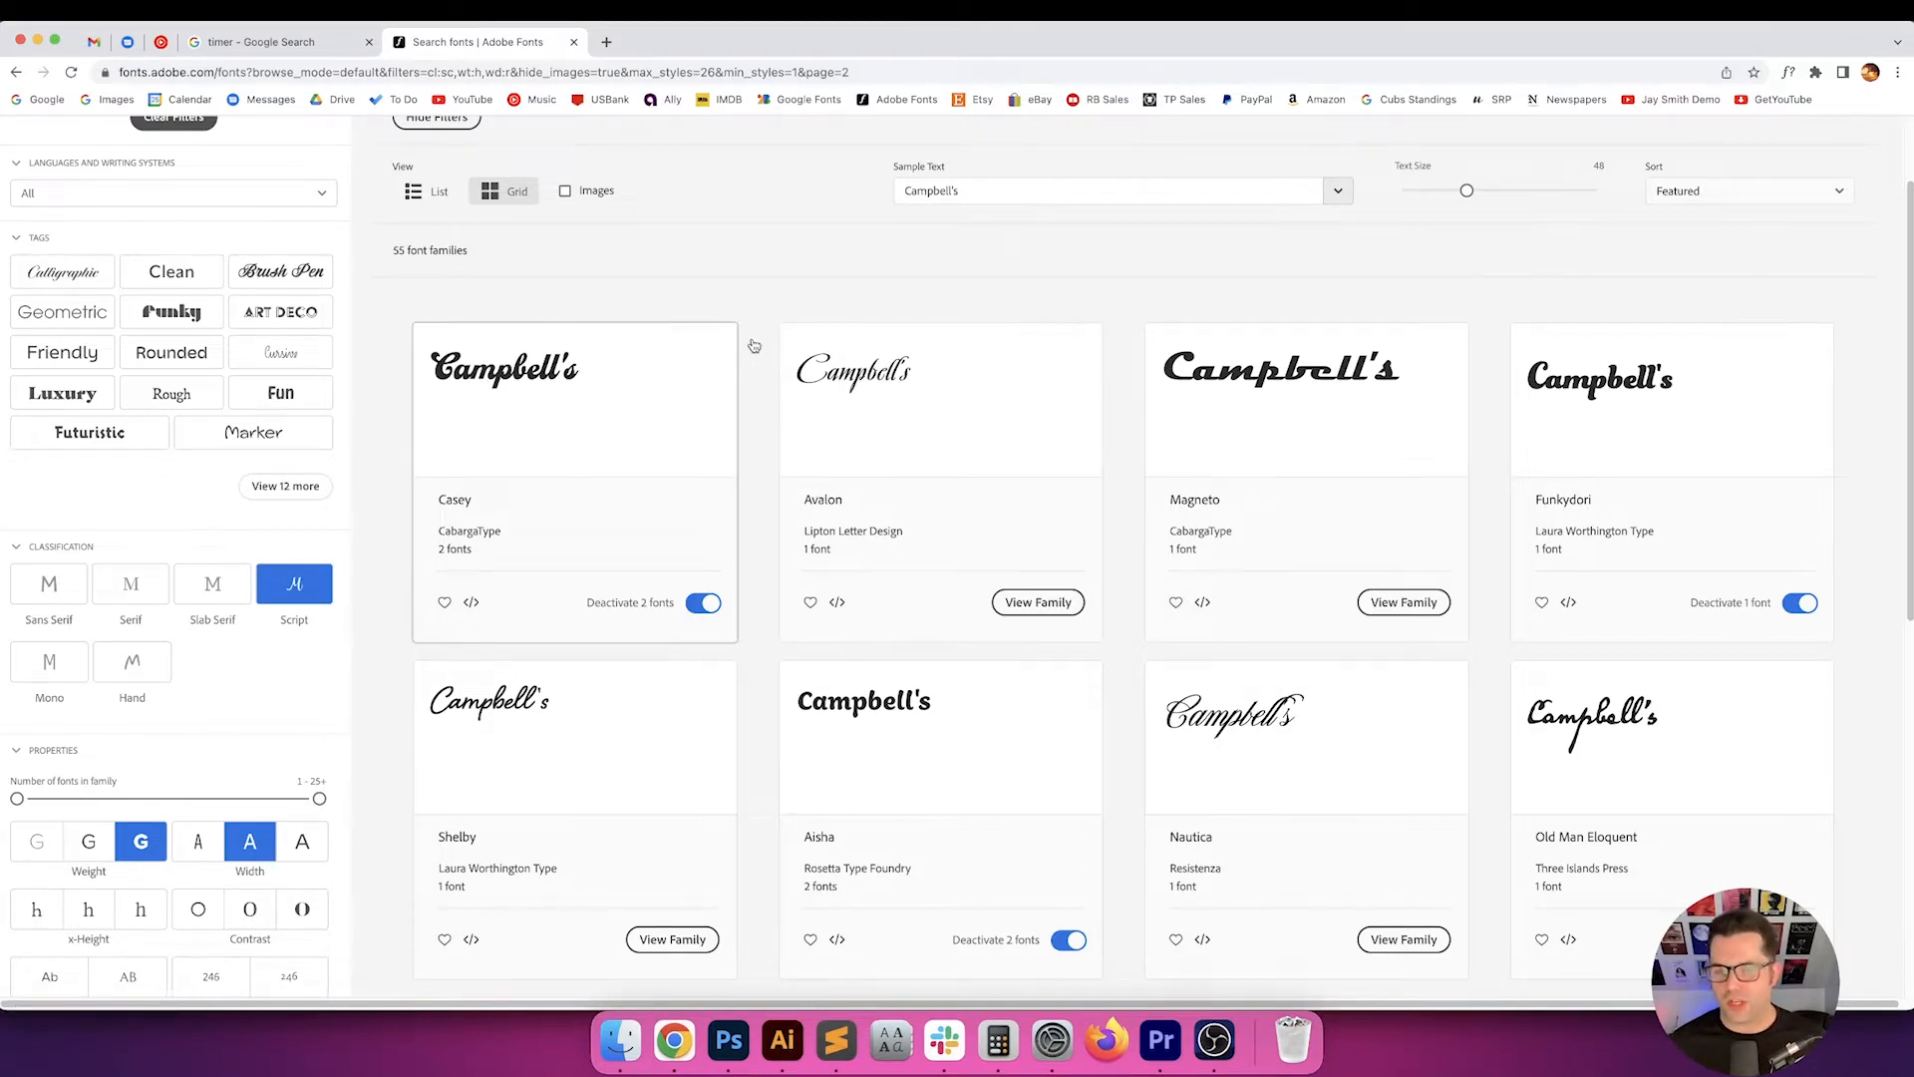
pyautogui.scroll(-5, 1890, 619)
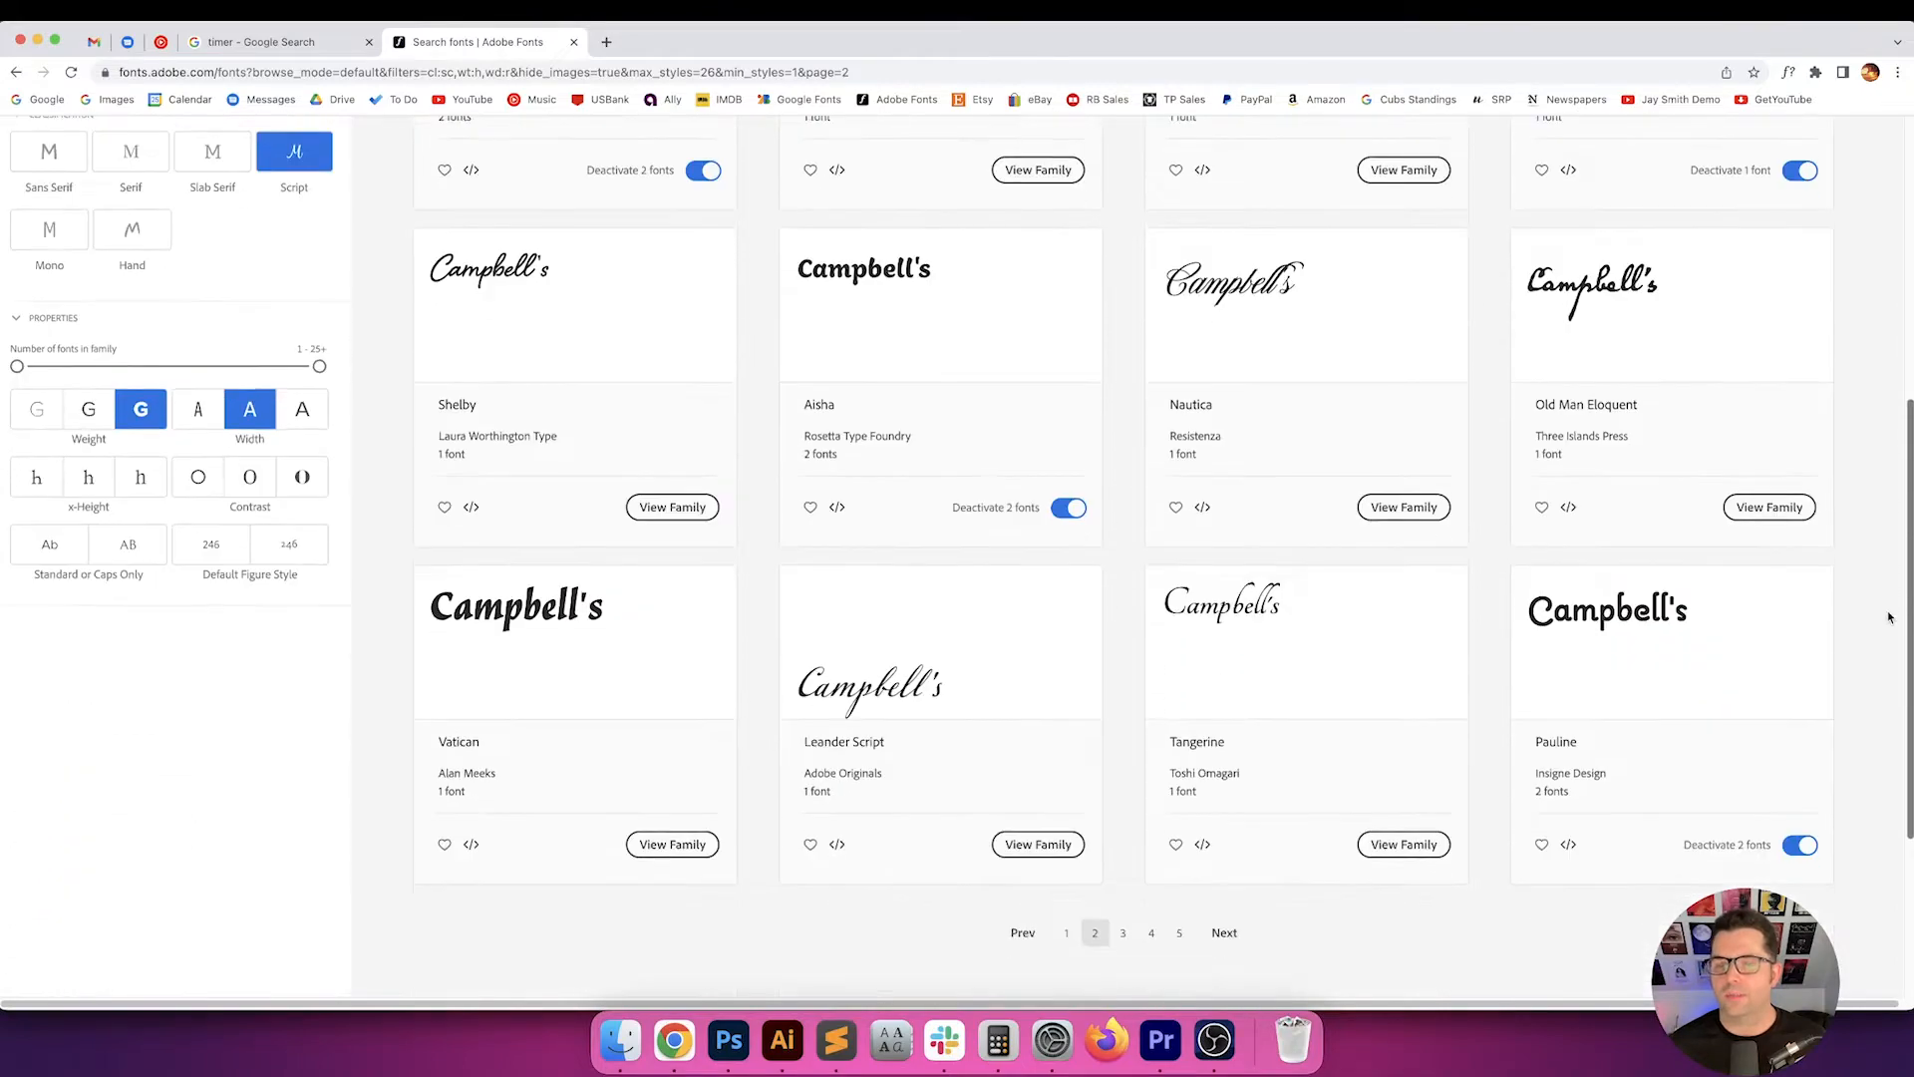
pyautogui.scroll(-2, 1890, 619)
pyautogui.click(1224, 761)
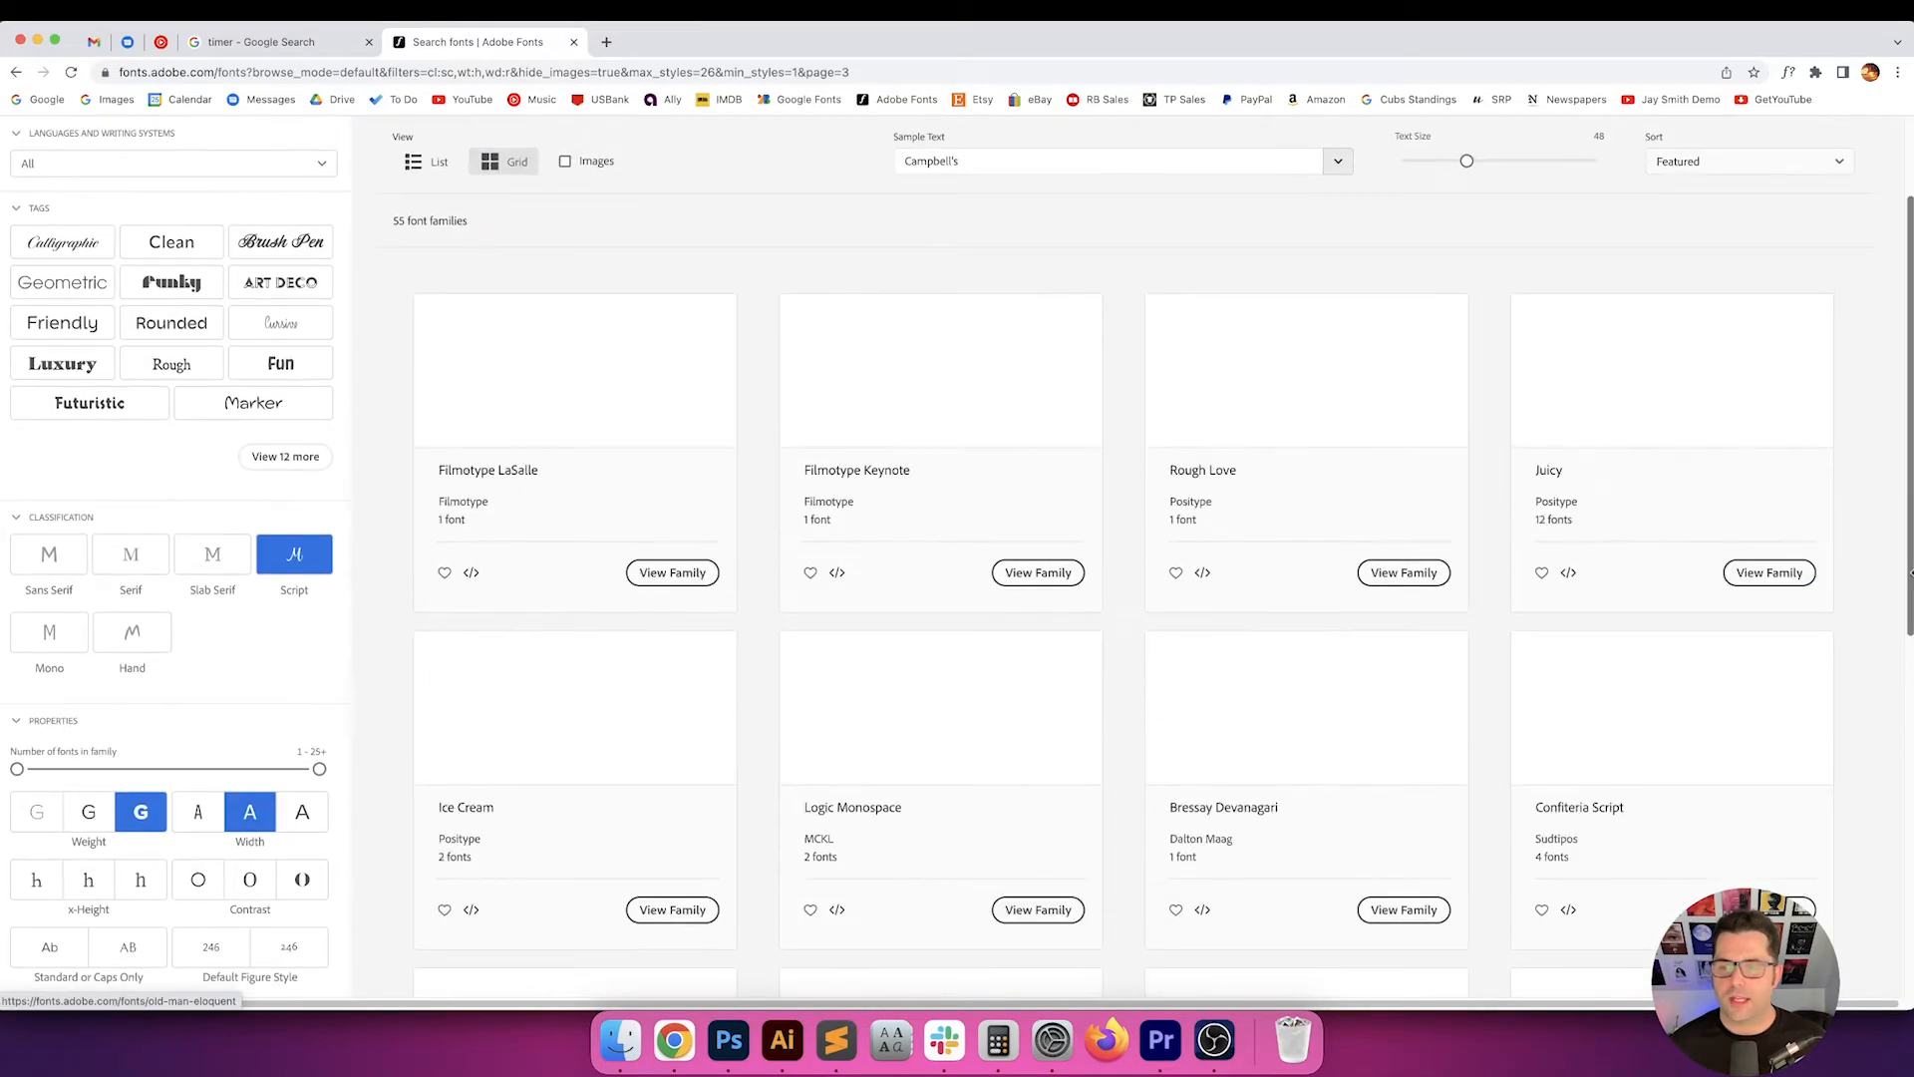
pyautogui.scroll(-3, 1895, 588)
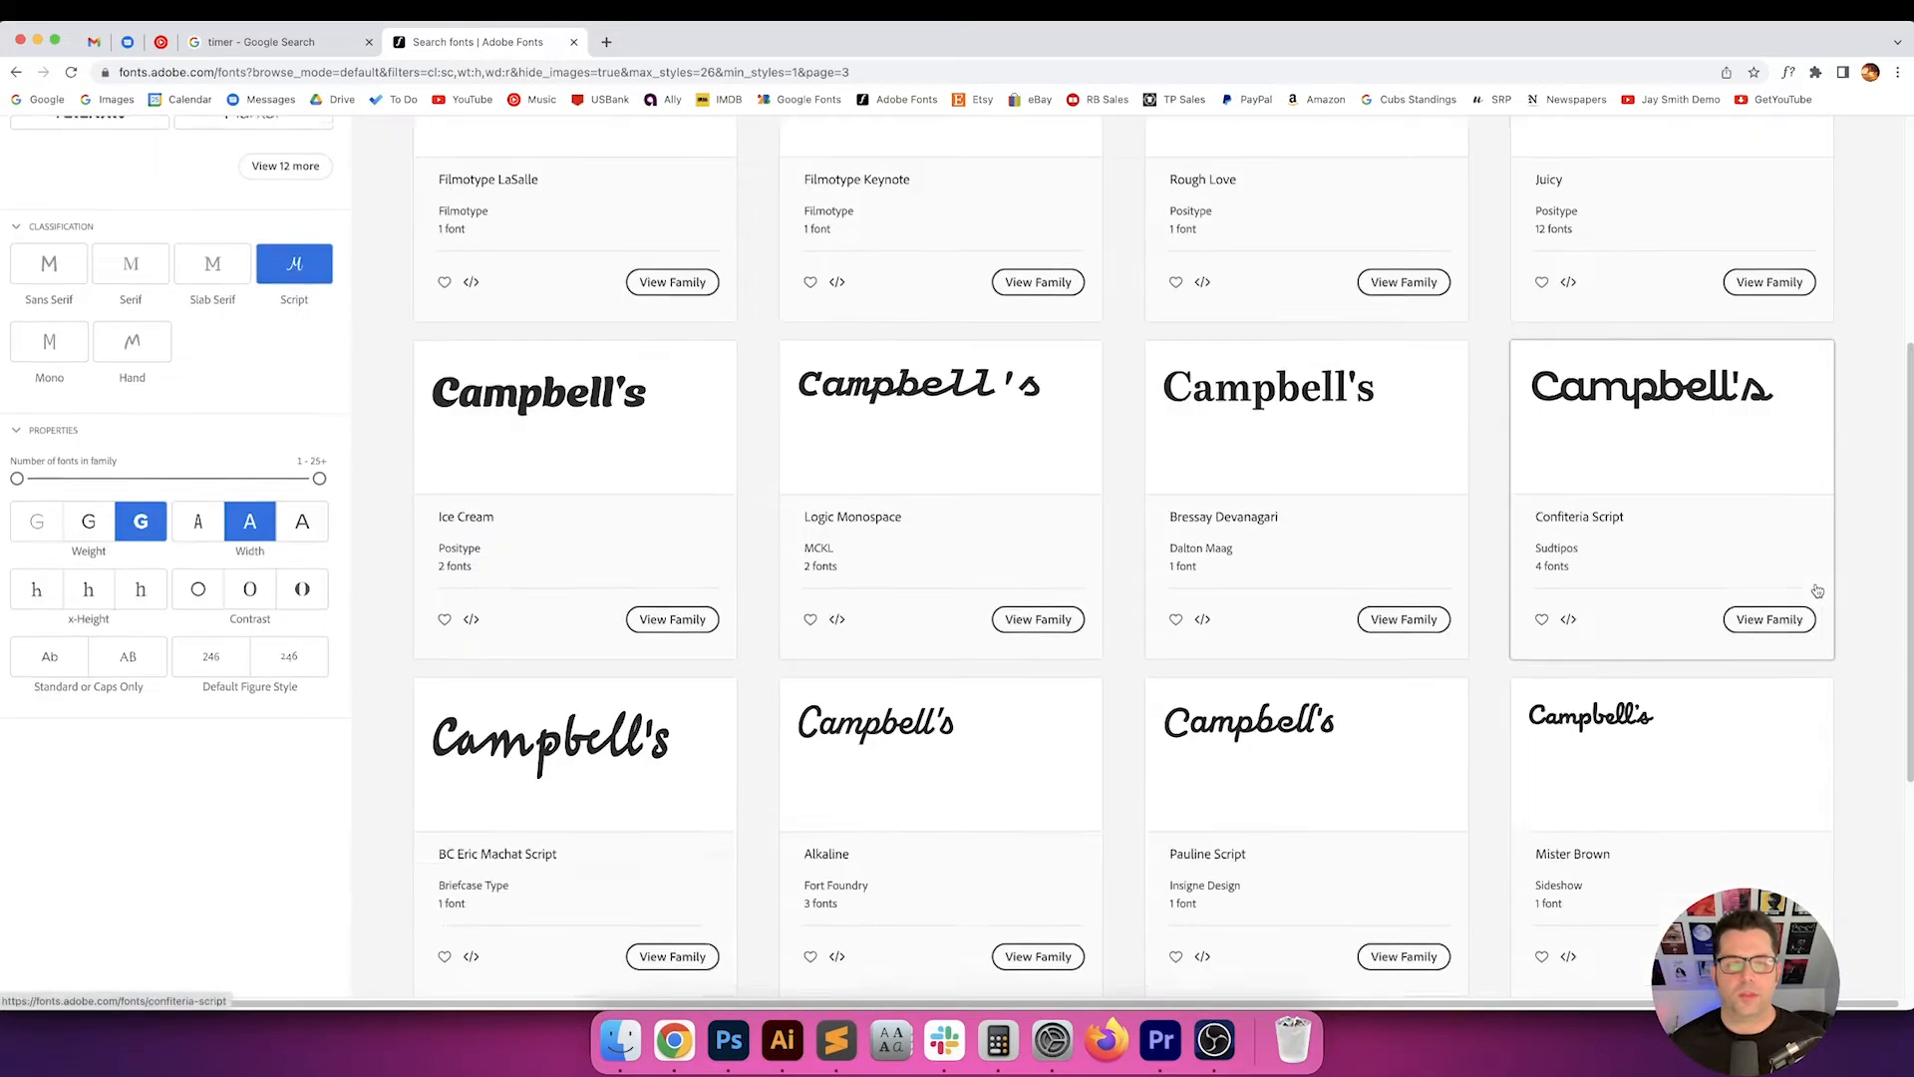
pyautogui.scroll(-4, 1816, 591)
pyautogui.click(1023, 693)
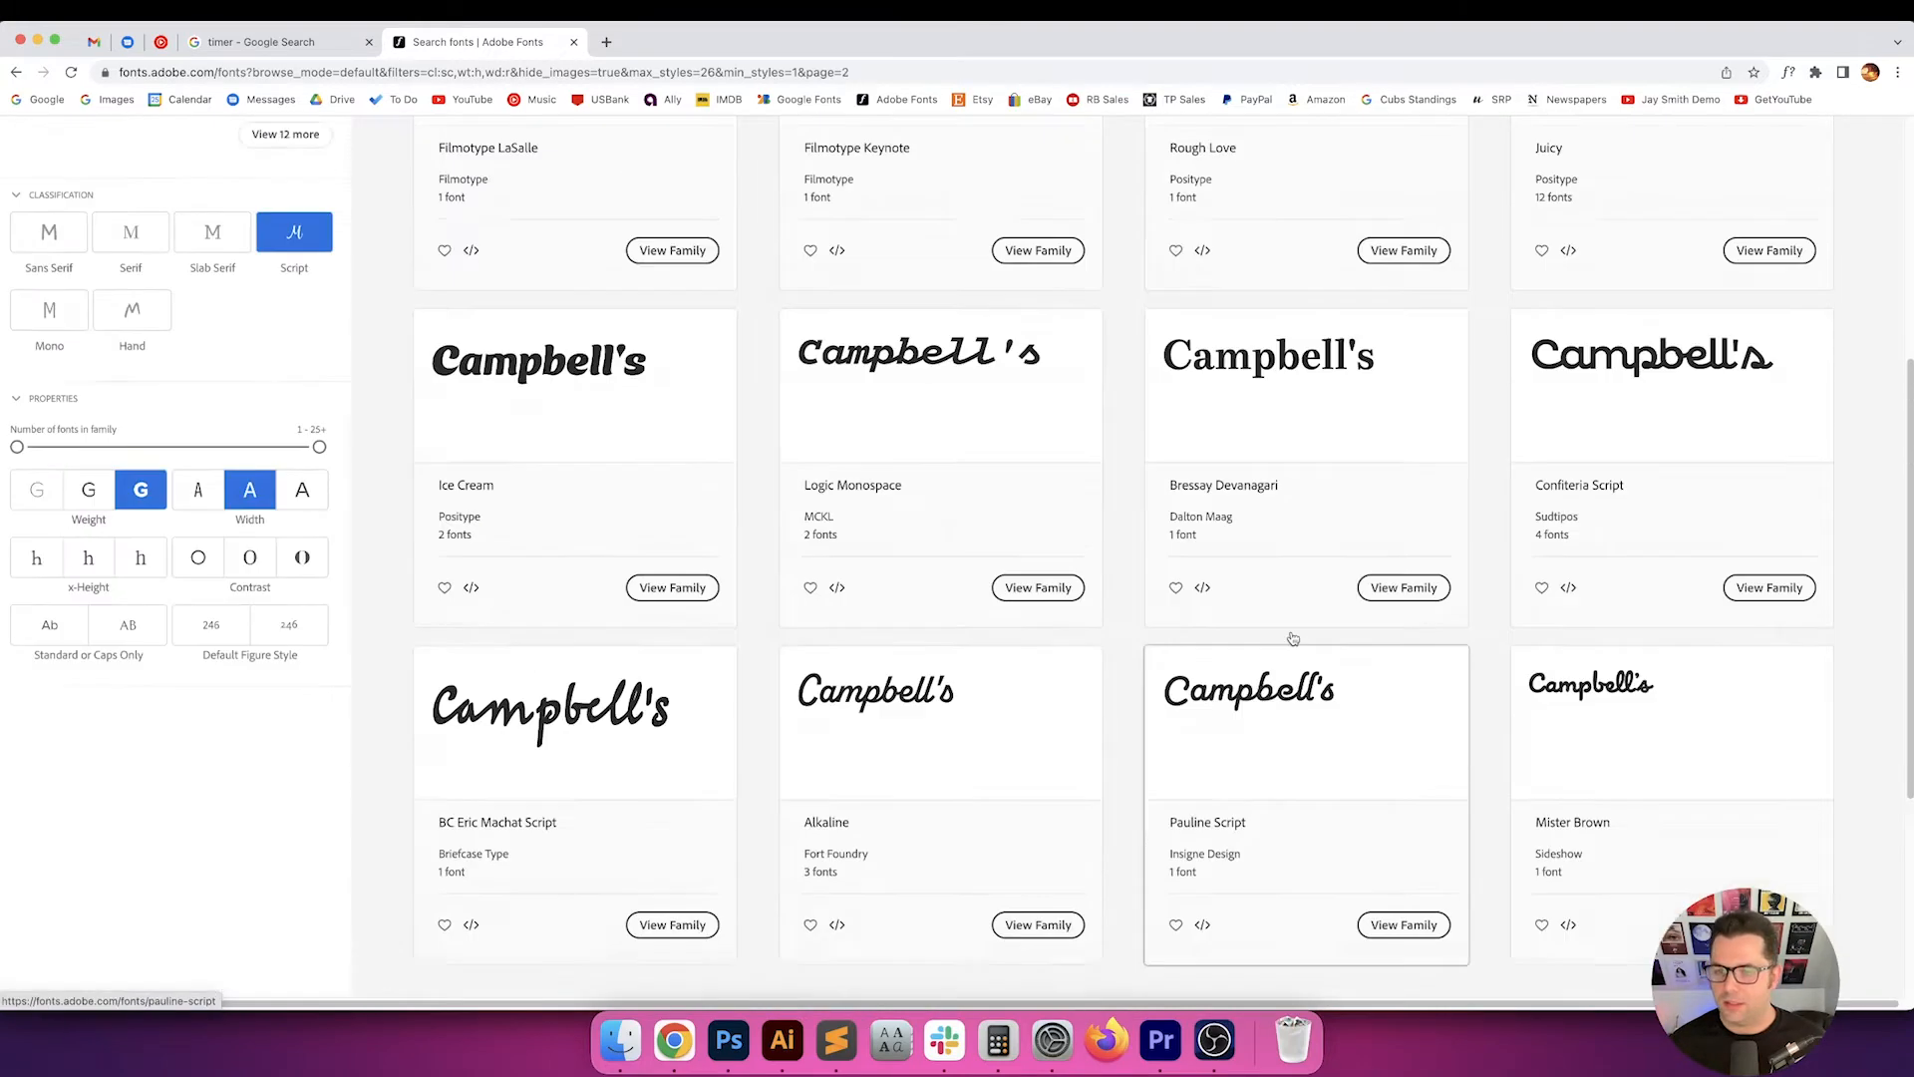
pyautogui.scroll(-10, 1293, 638)
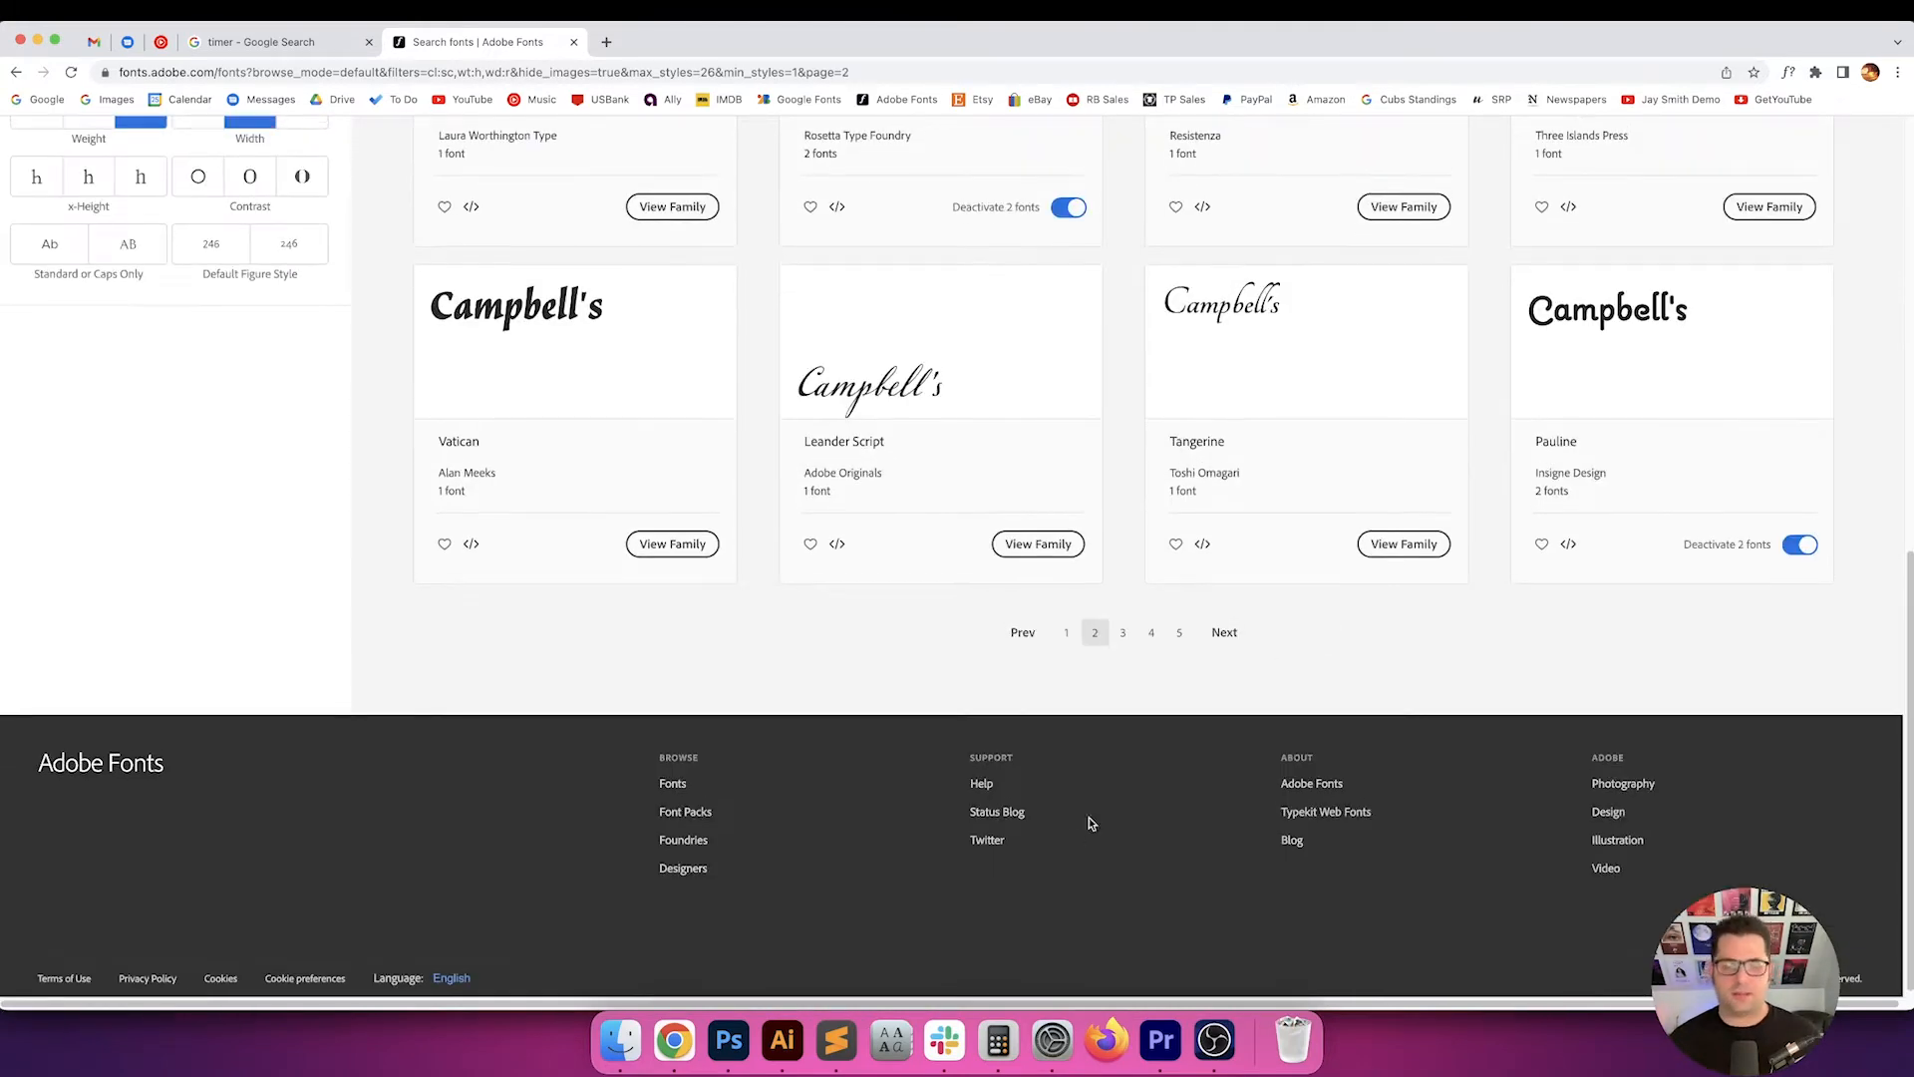
# - Open Confiteria Script from results page 3, activate all 9 of its fonts, and return to the search results
pyautogui.click(1224, 631)
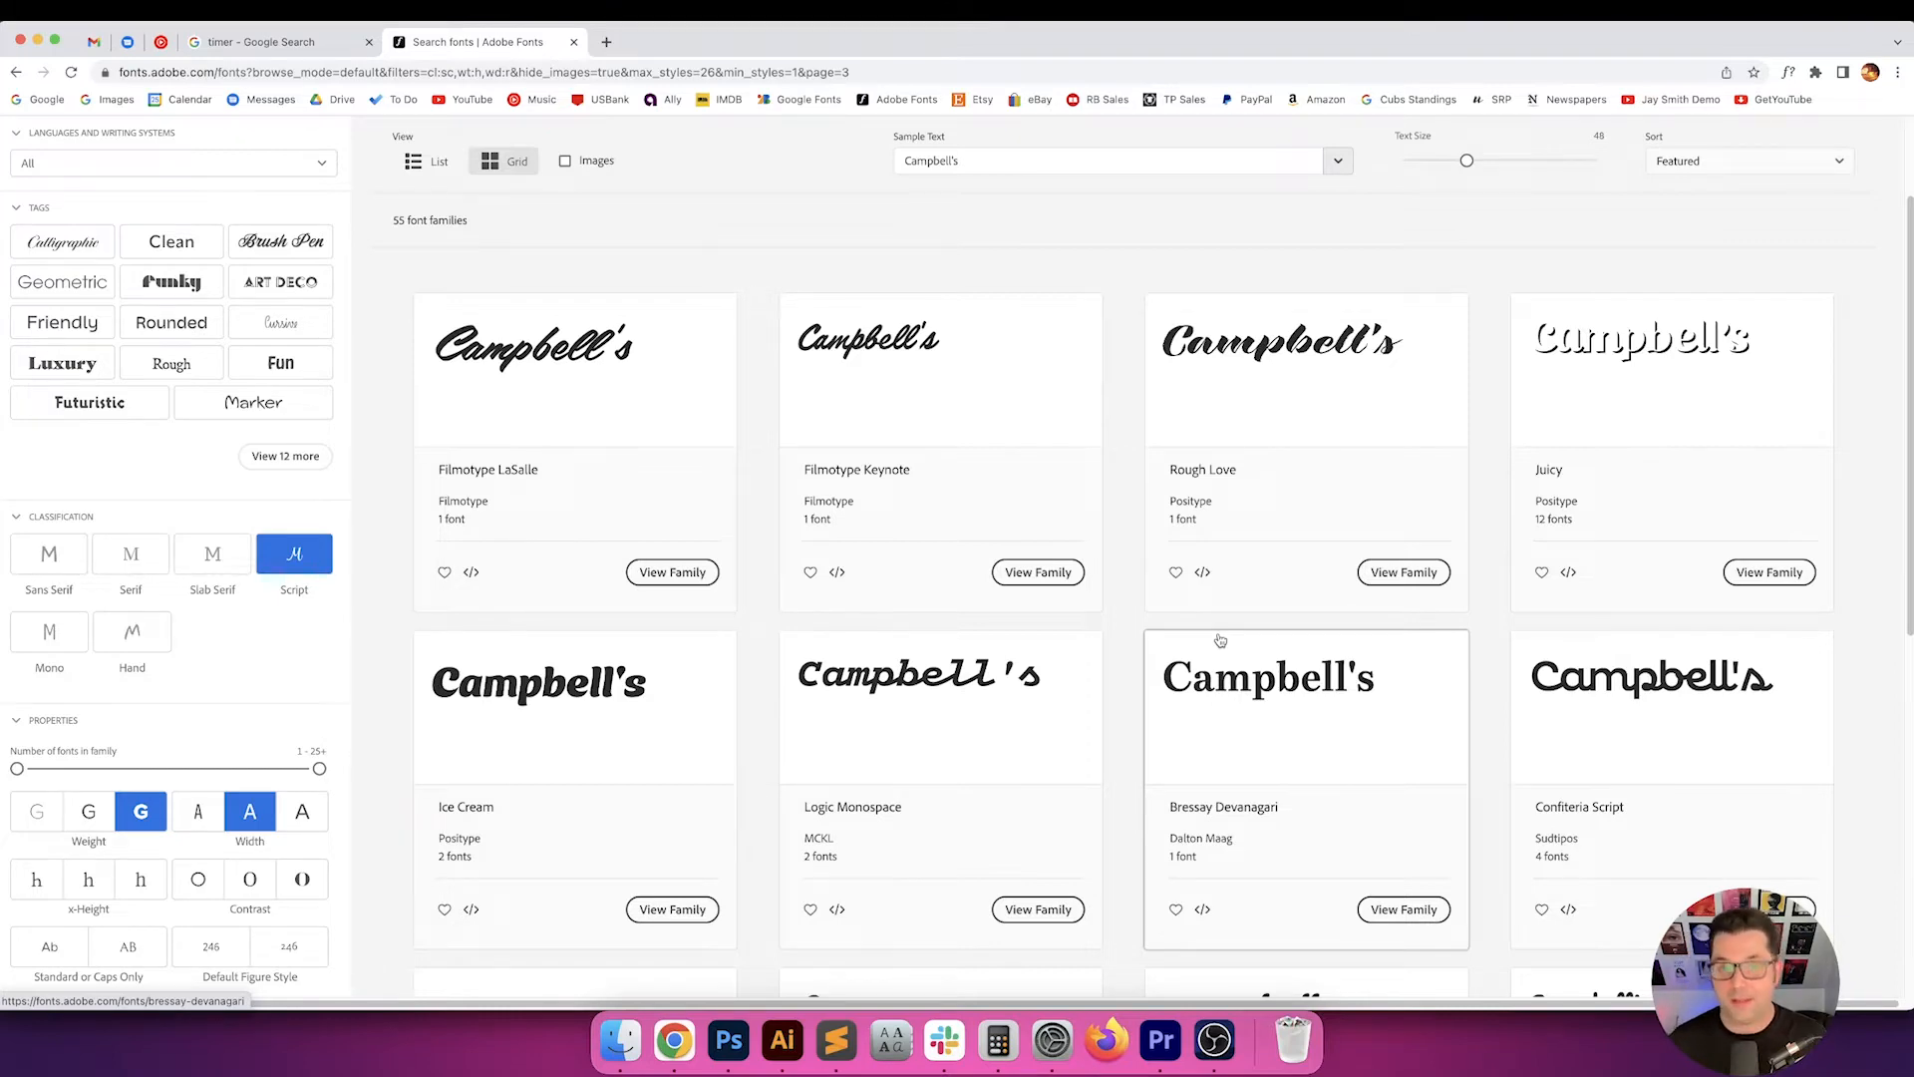
pyautogui.scroll(-3, 1868, 535)
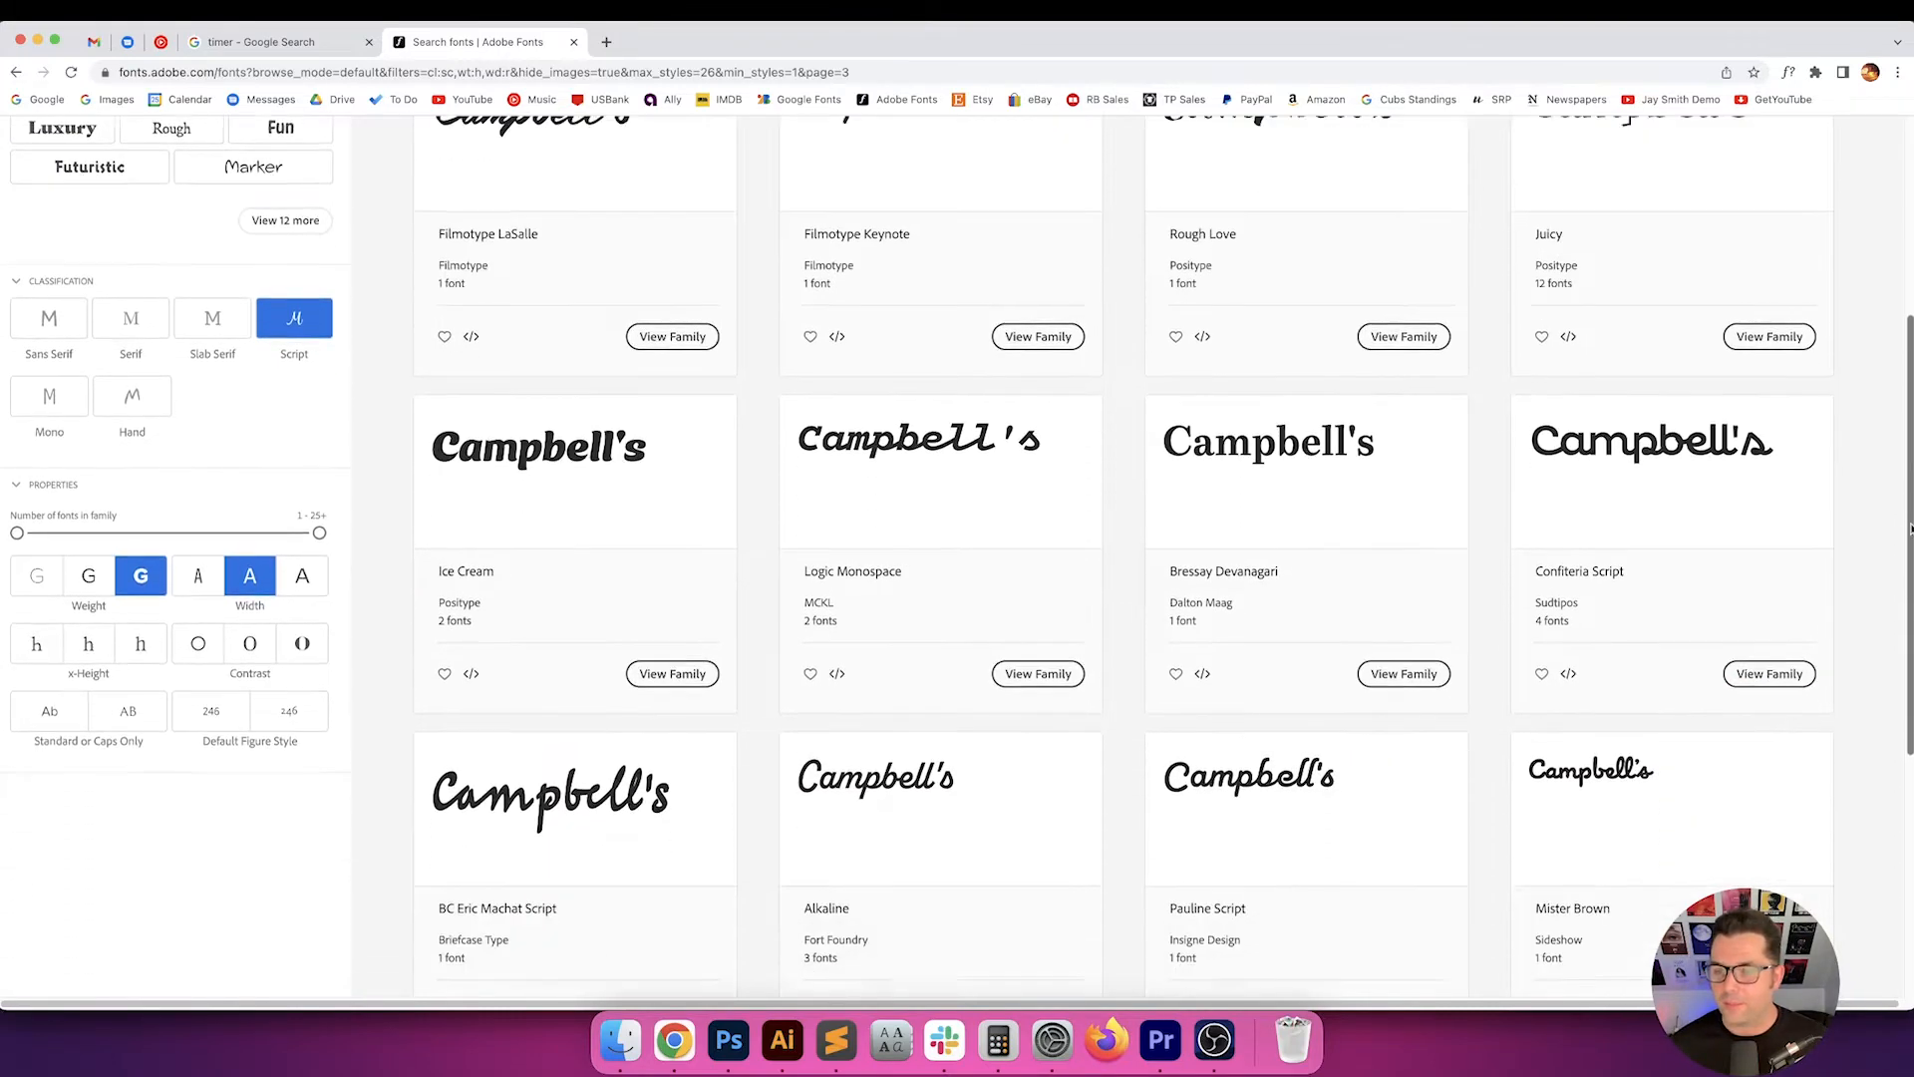
pyautogui.scroll(-1, 1910, 566)
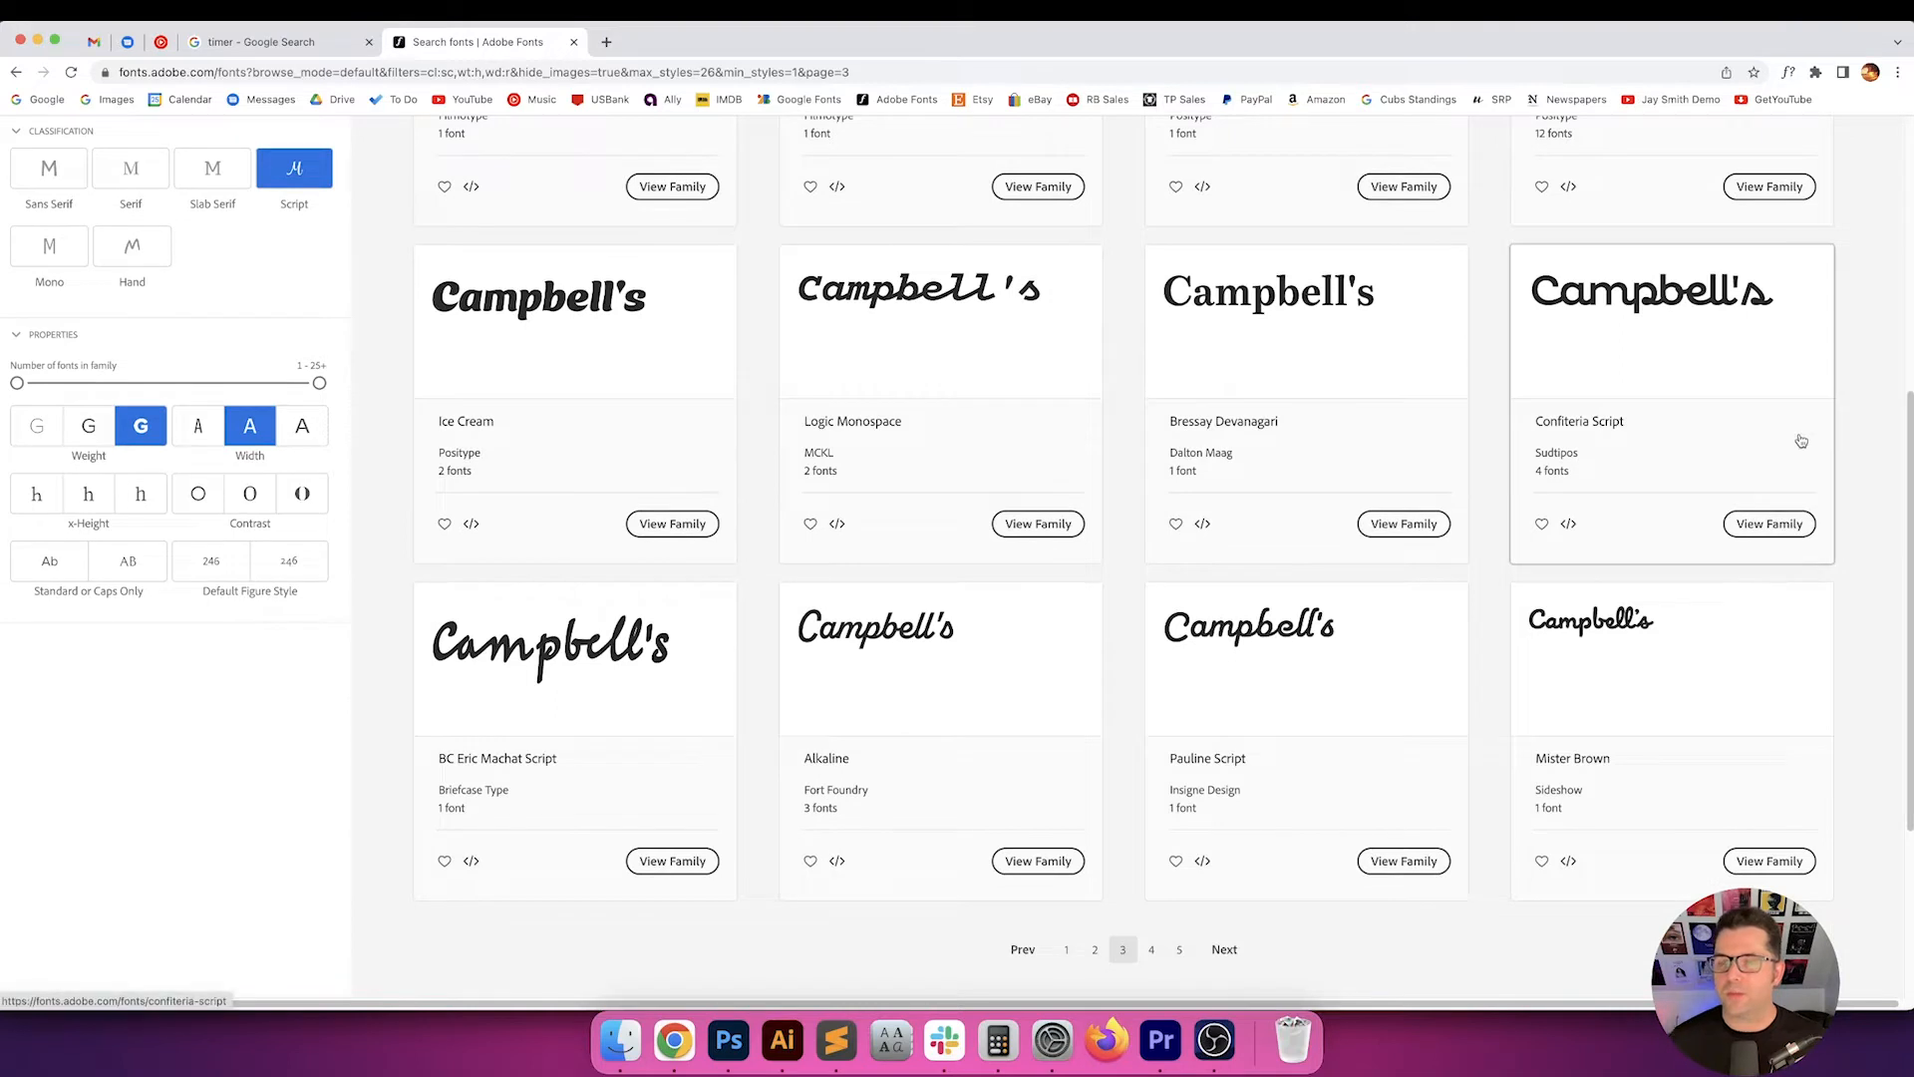
pyautogui.click(1728, 354)
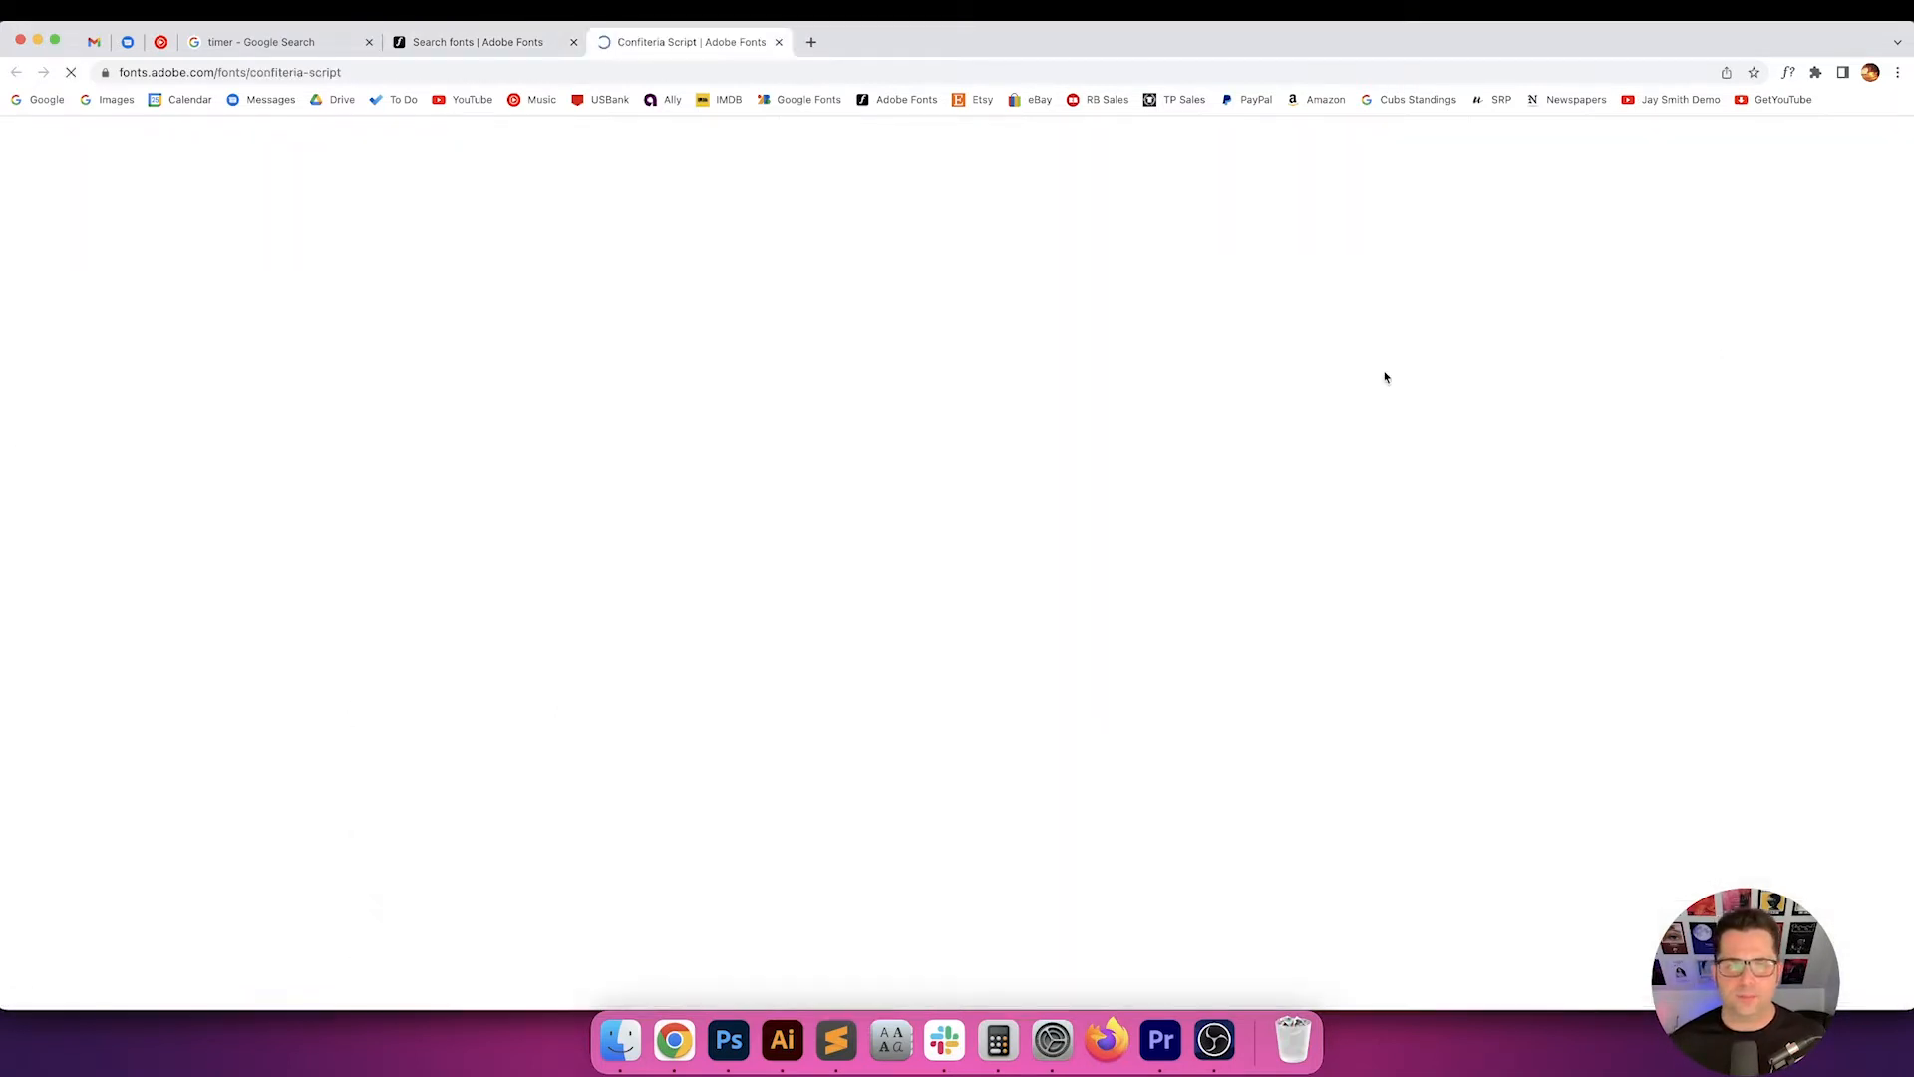
pyautogui.click(1492, 292)
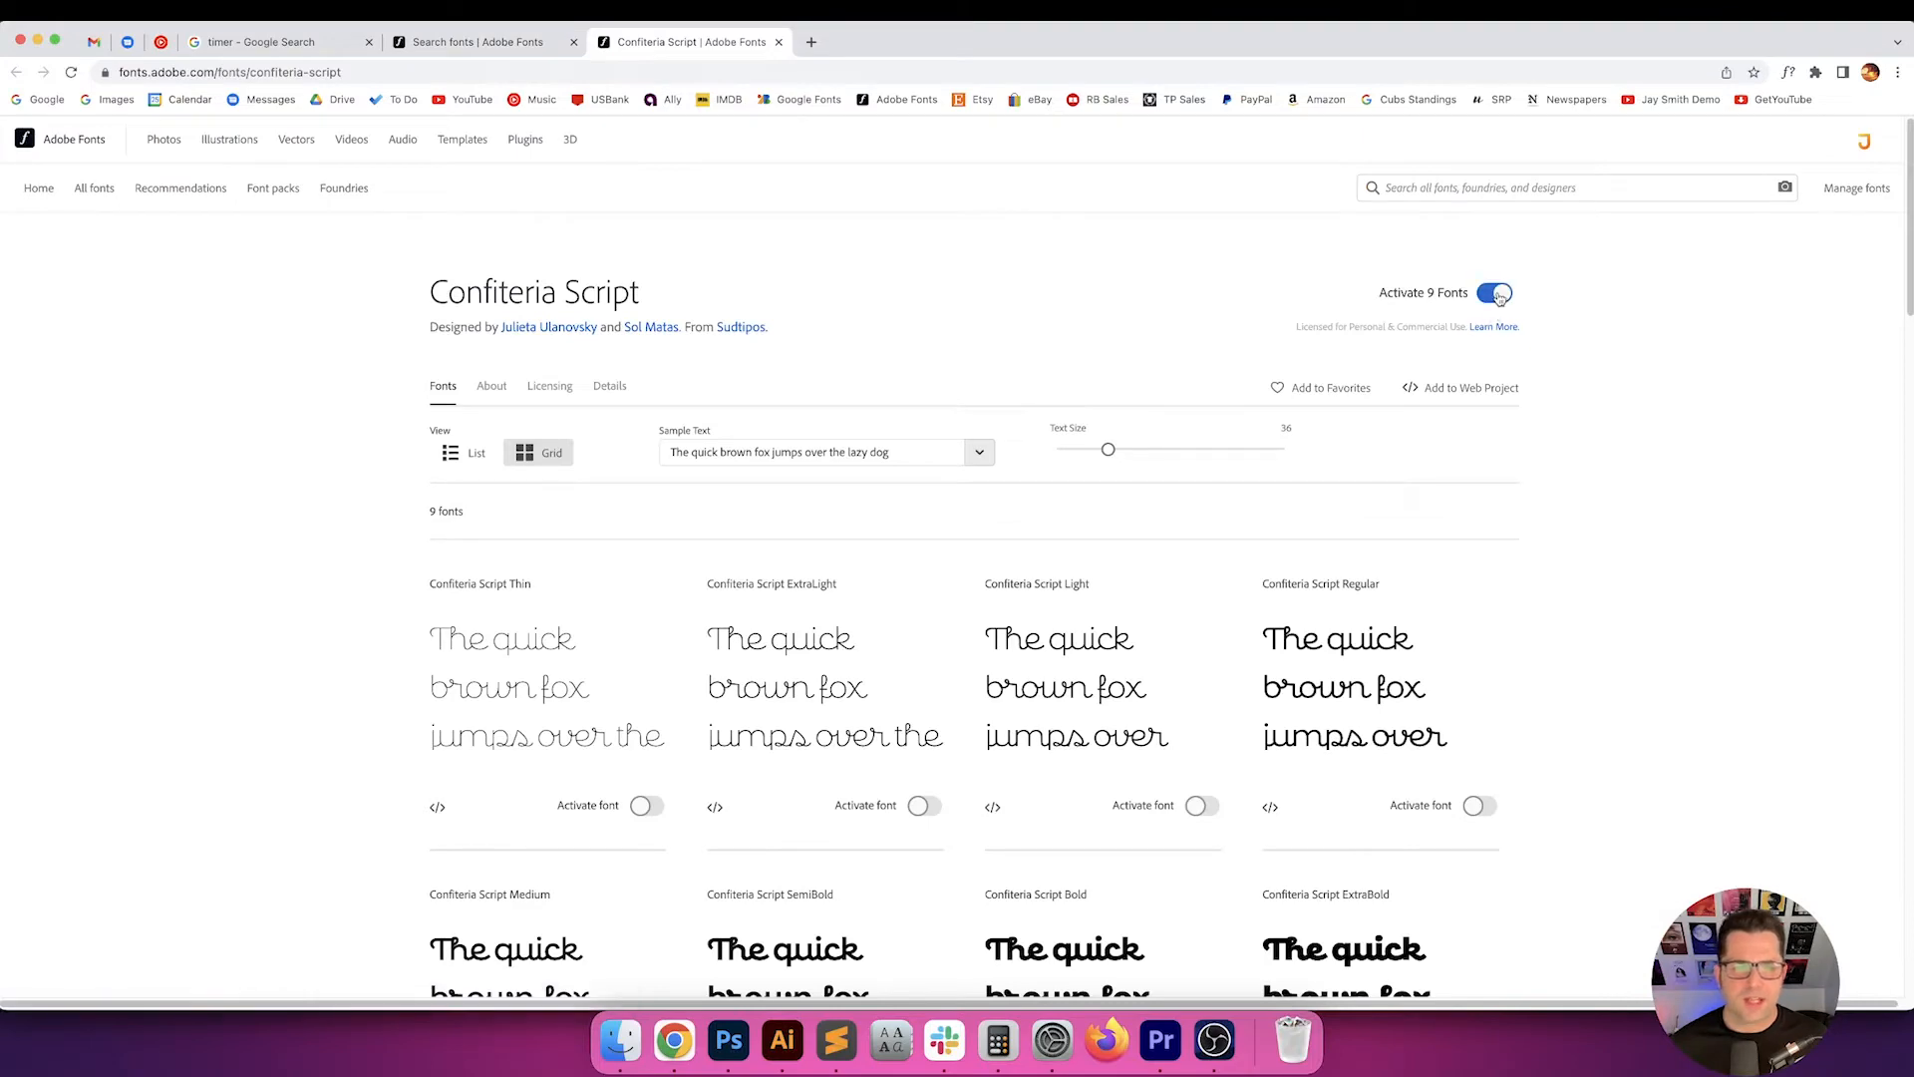
pyautogui.click(484, 42)
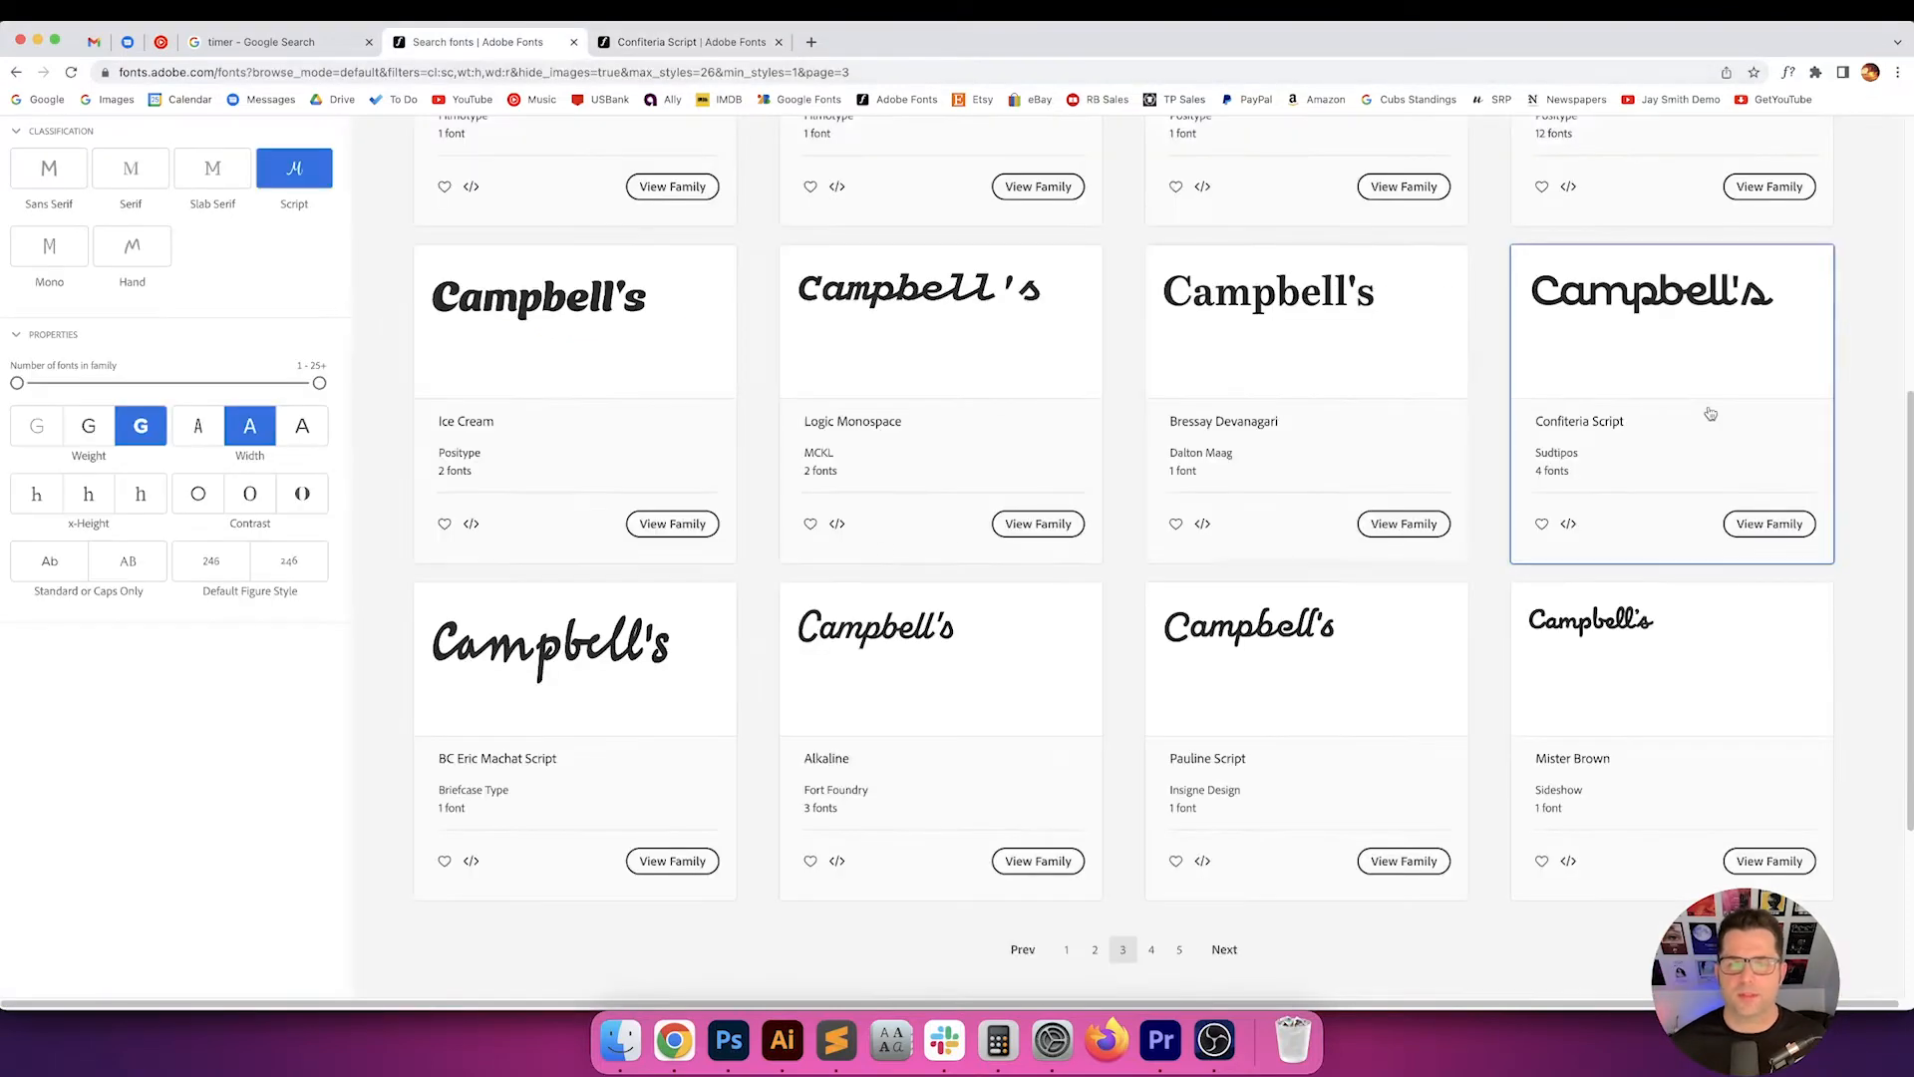
# - Examine the Campbell's samples on results pages 4 and 5 for similar lettering and return to page 4
pyautogui.scroll(-2, 1737, 497)
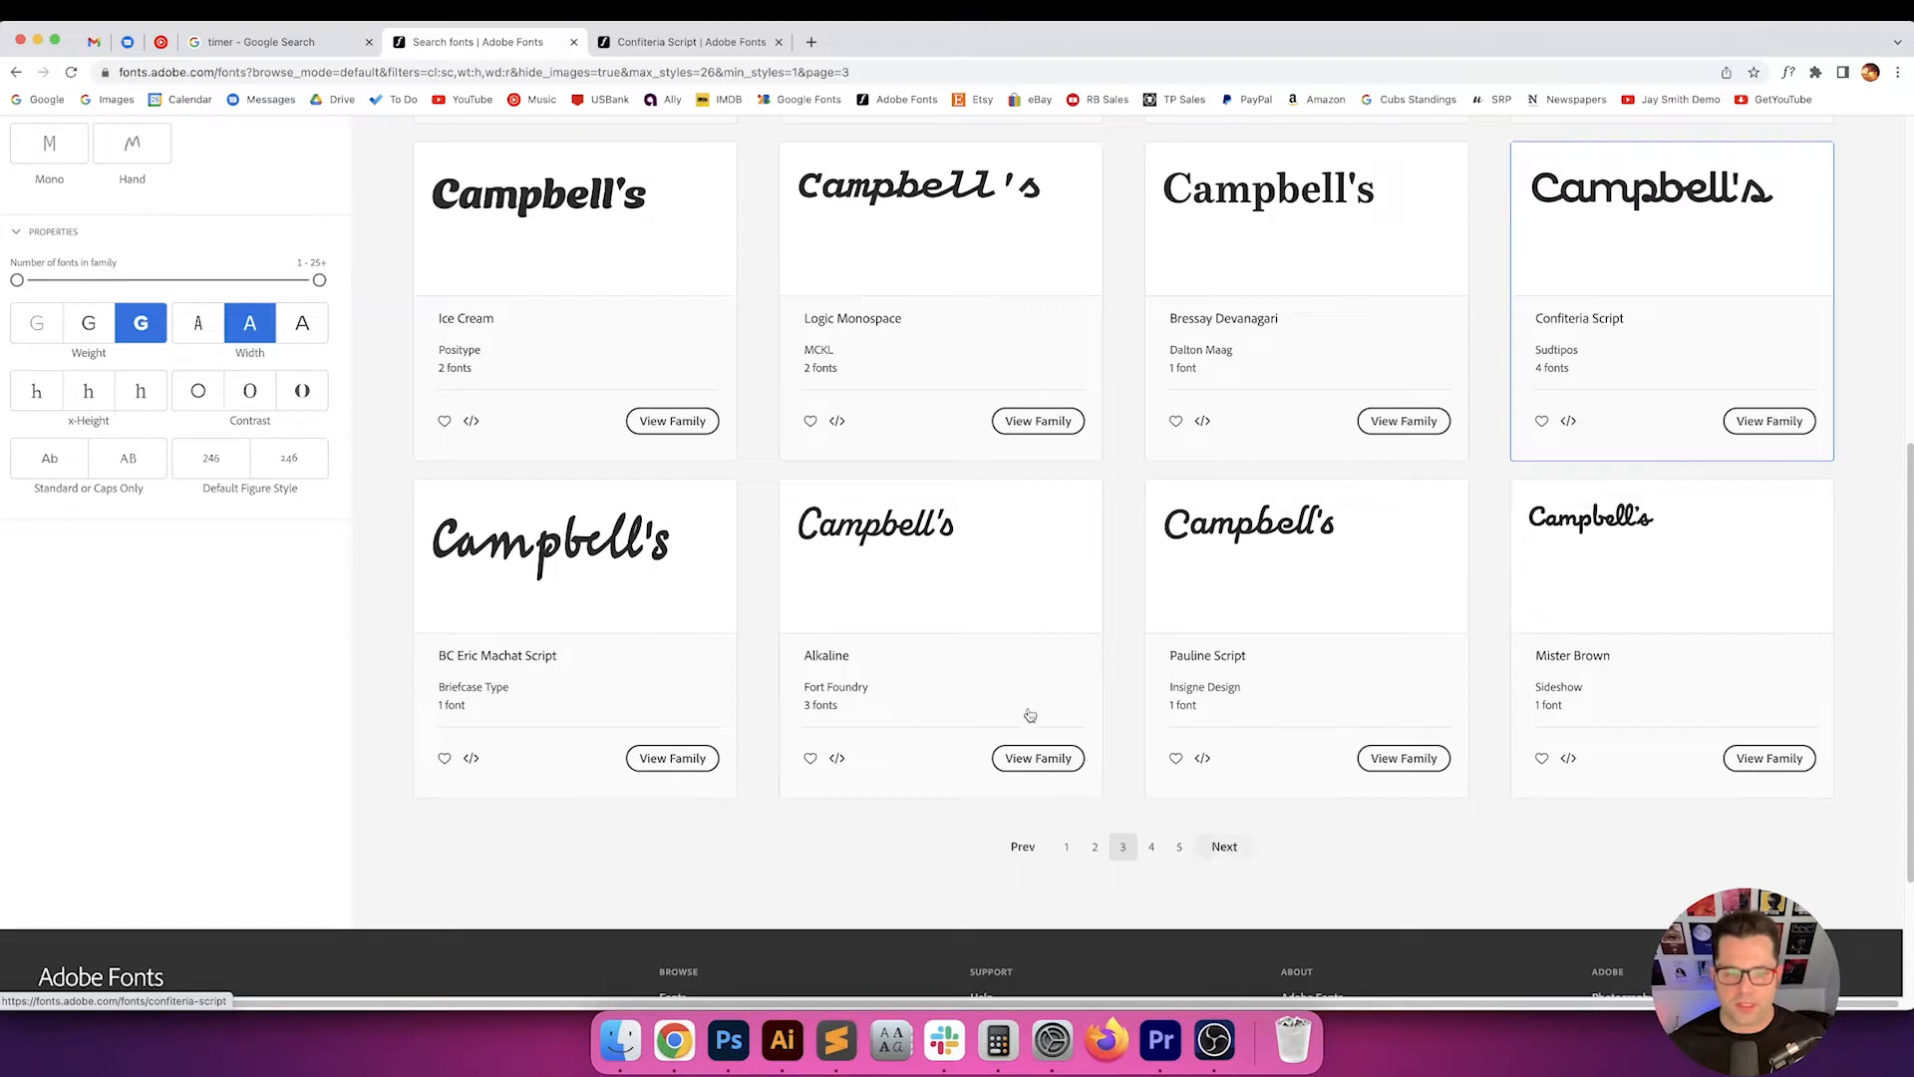
pyautogui.click(1224, 847)
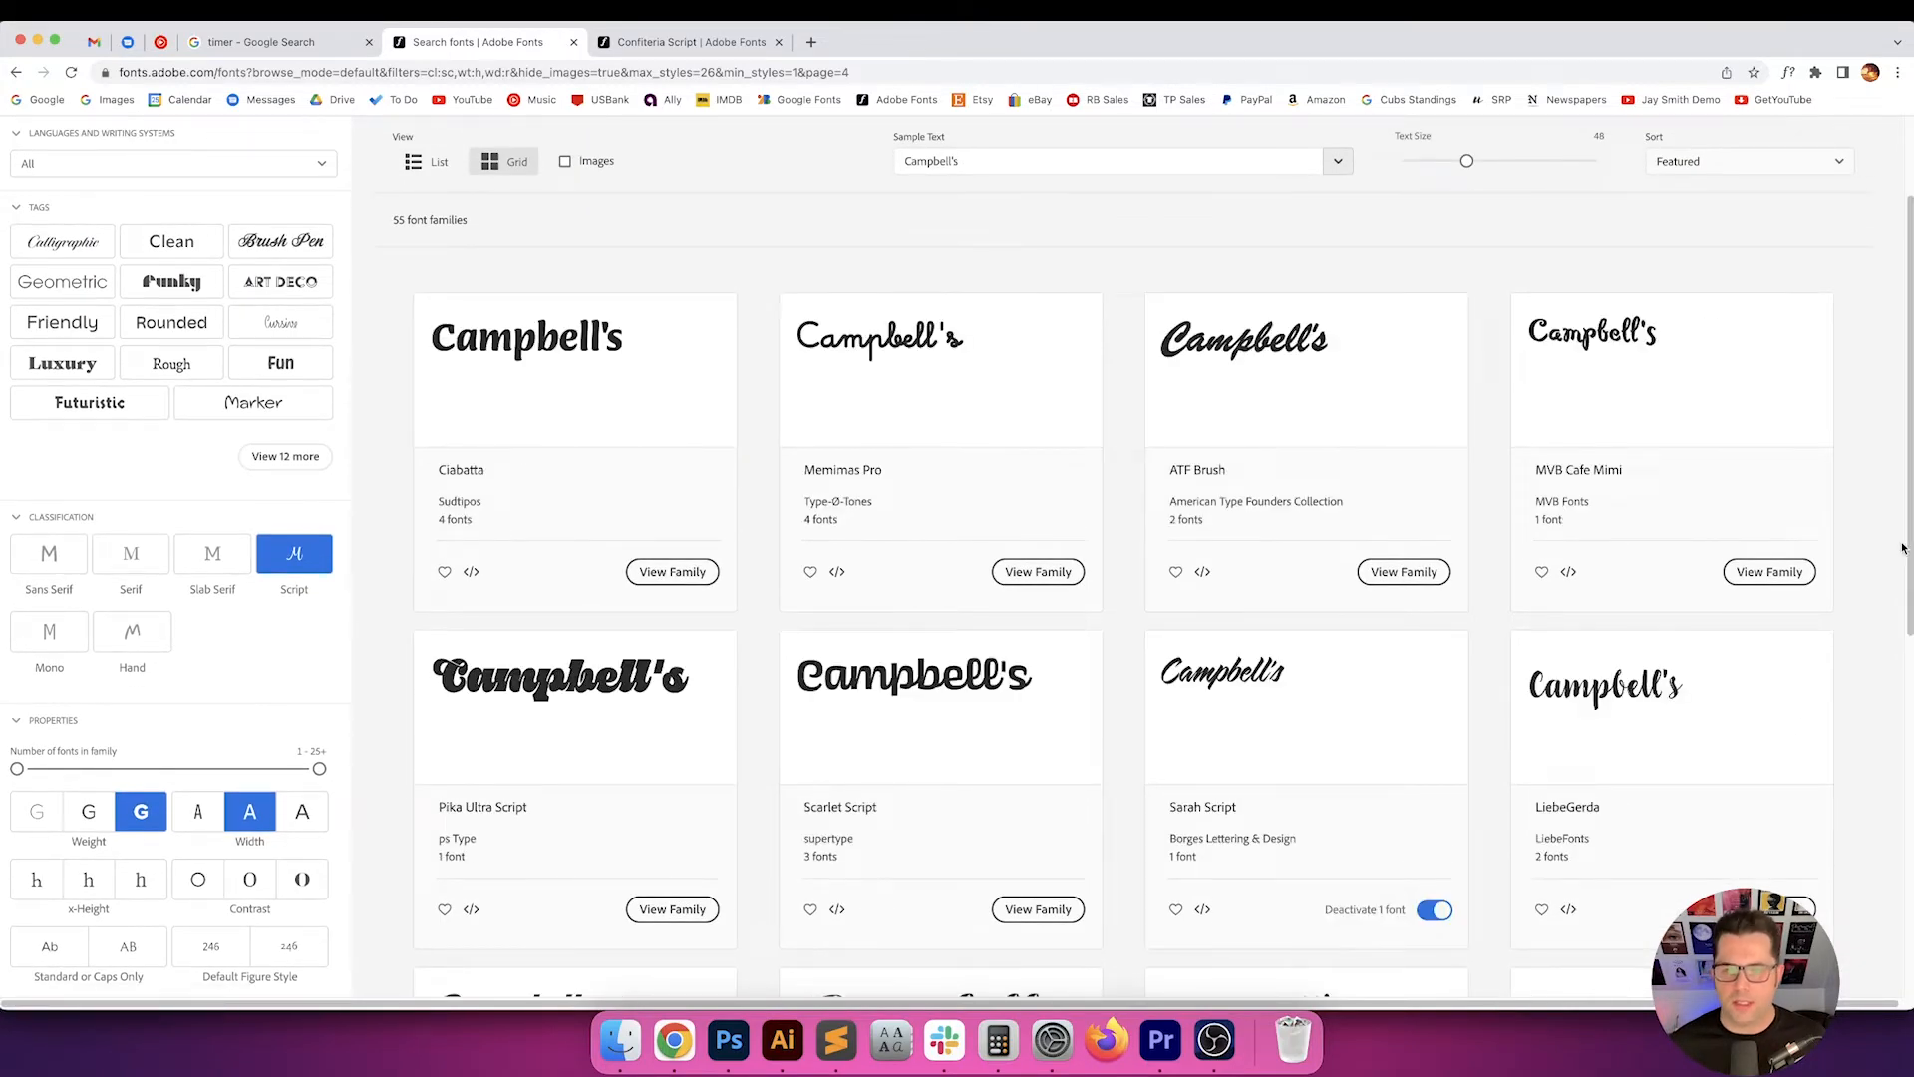
pyautogui.scroll(-5, 1879, 582)
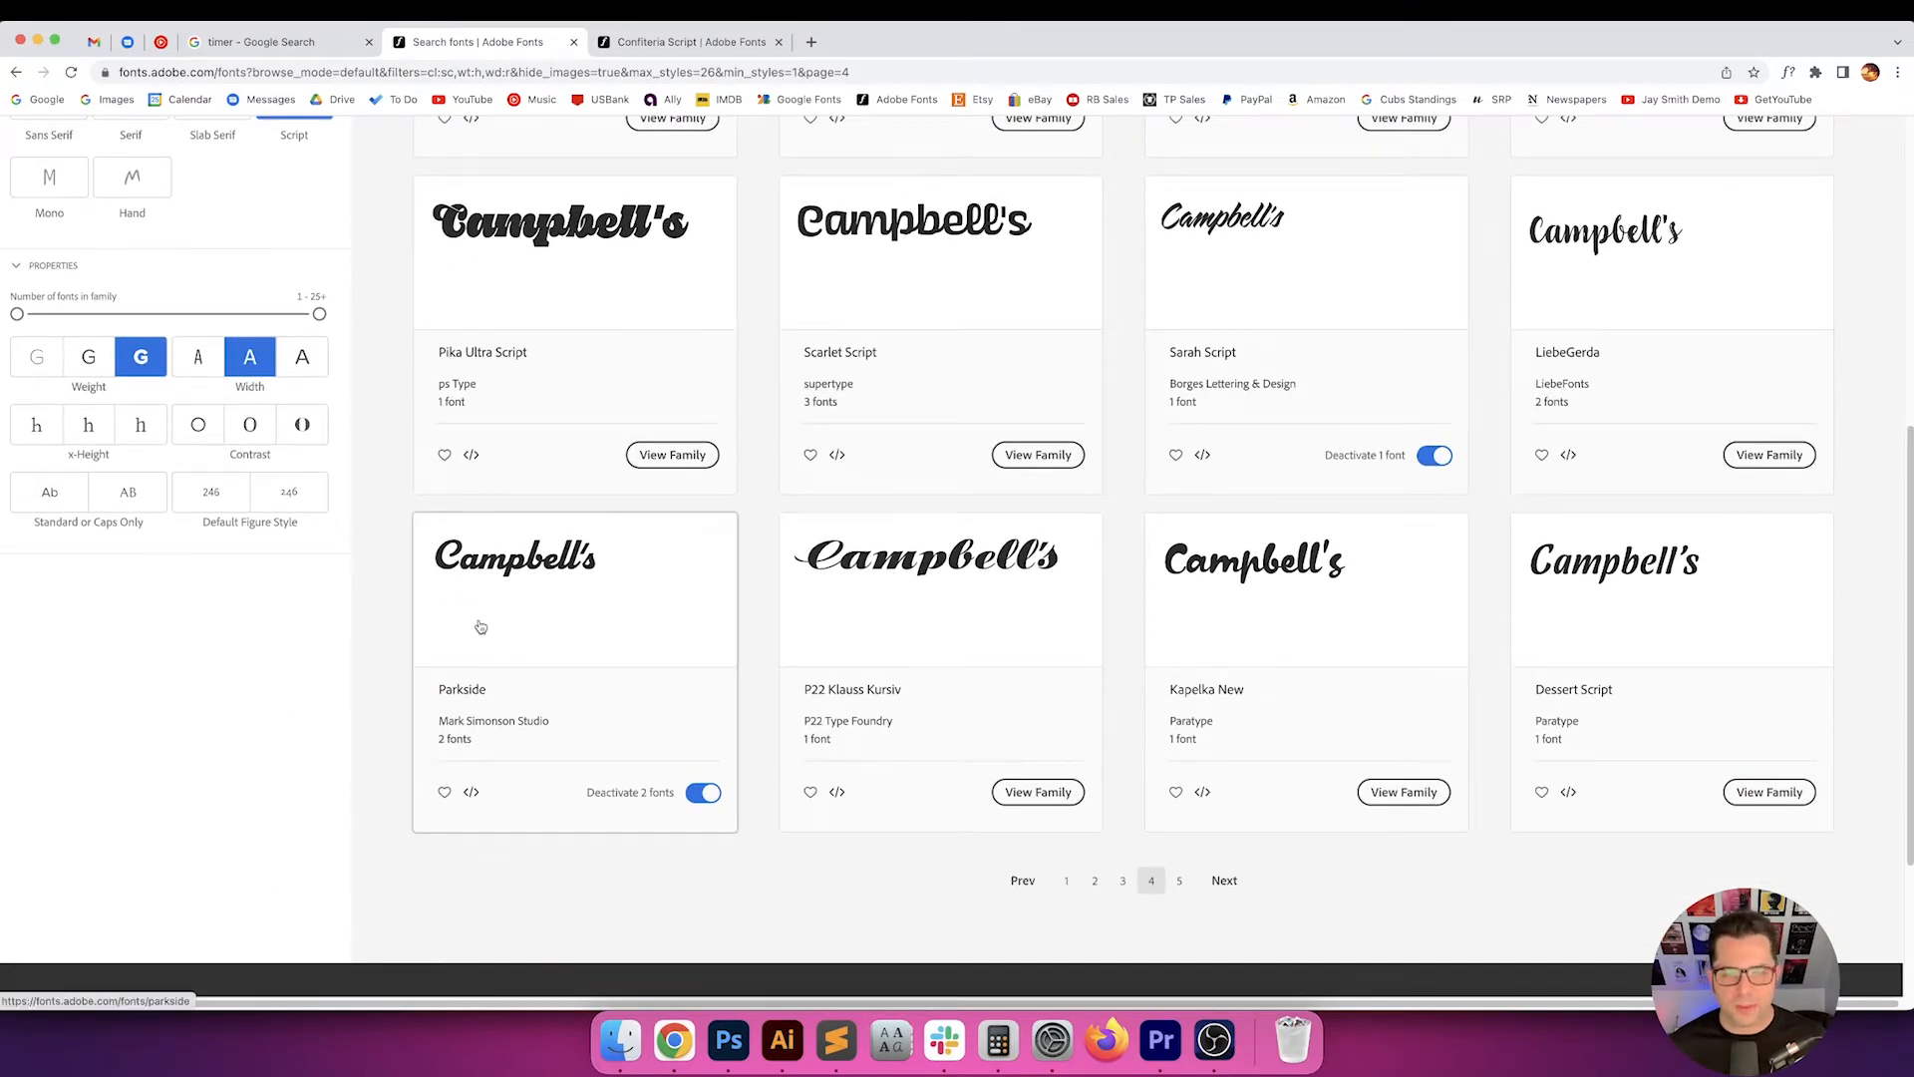
pyautogui.click(1225, 879)
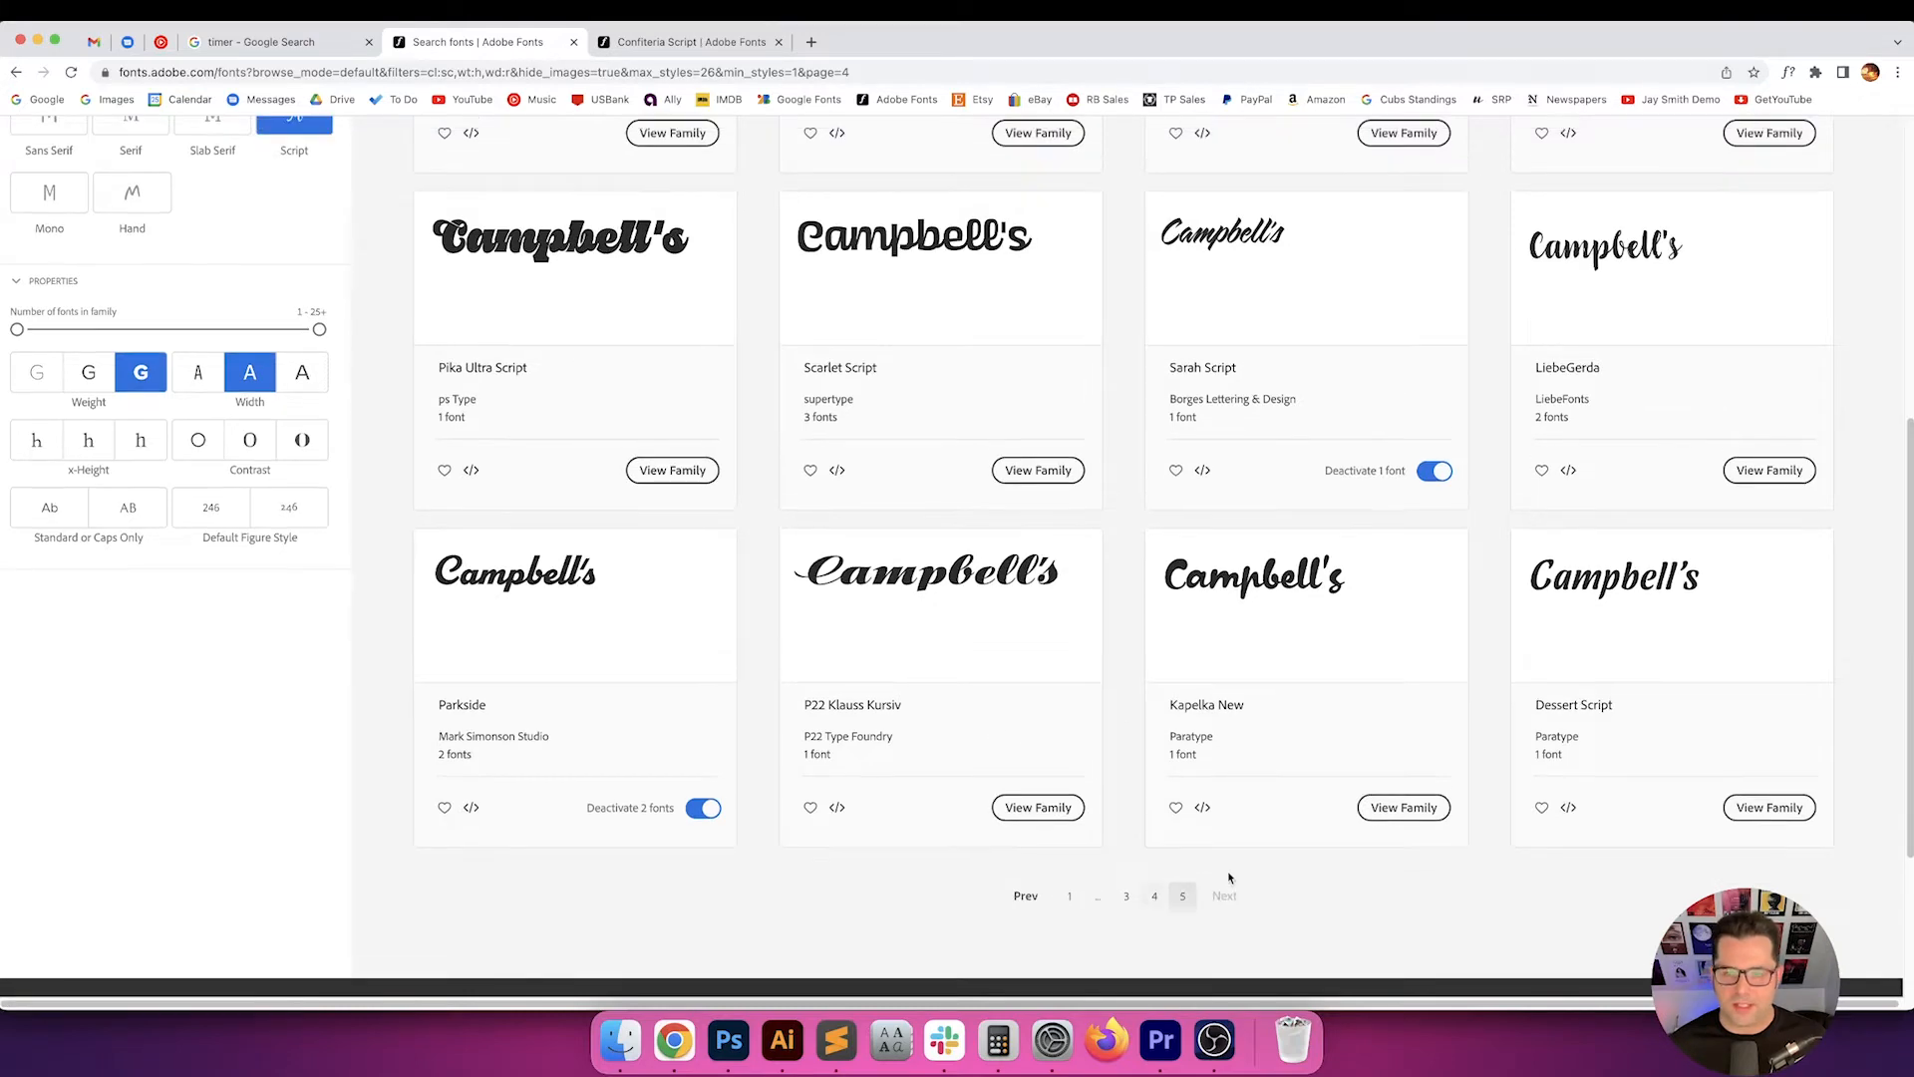
pyautogui.moveTo(1905, 553); pyautogui.dragTo(1905, 602)
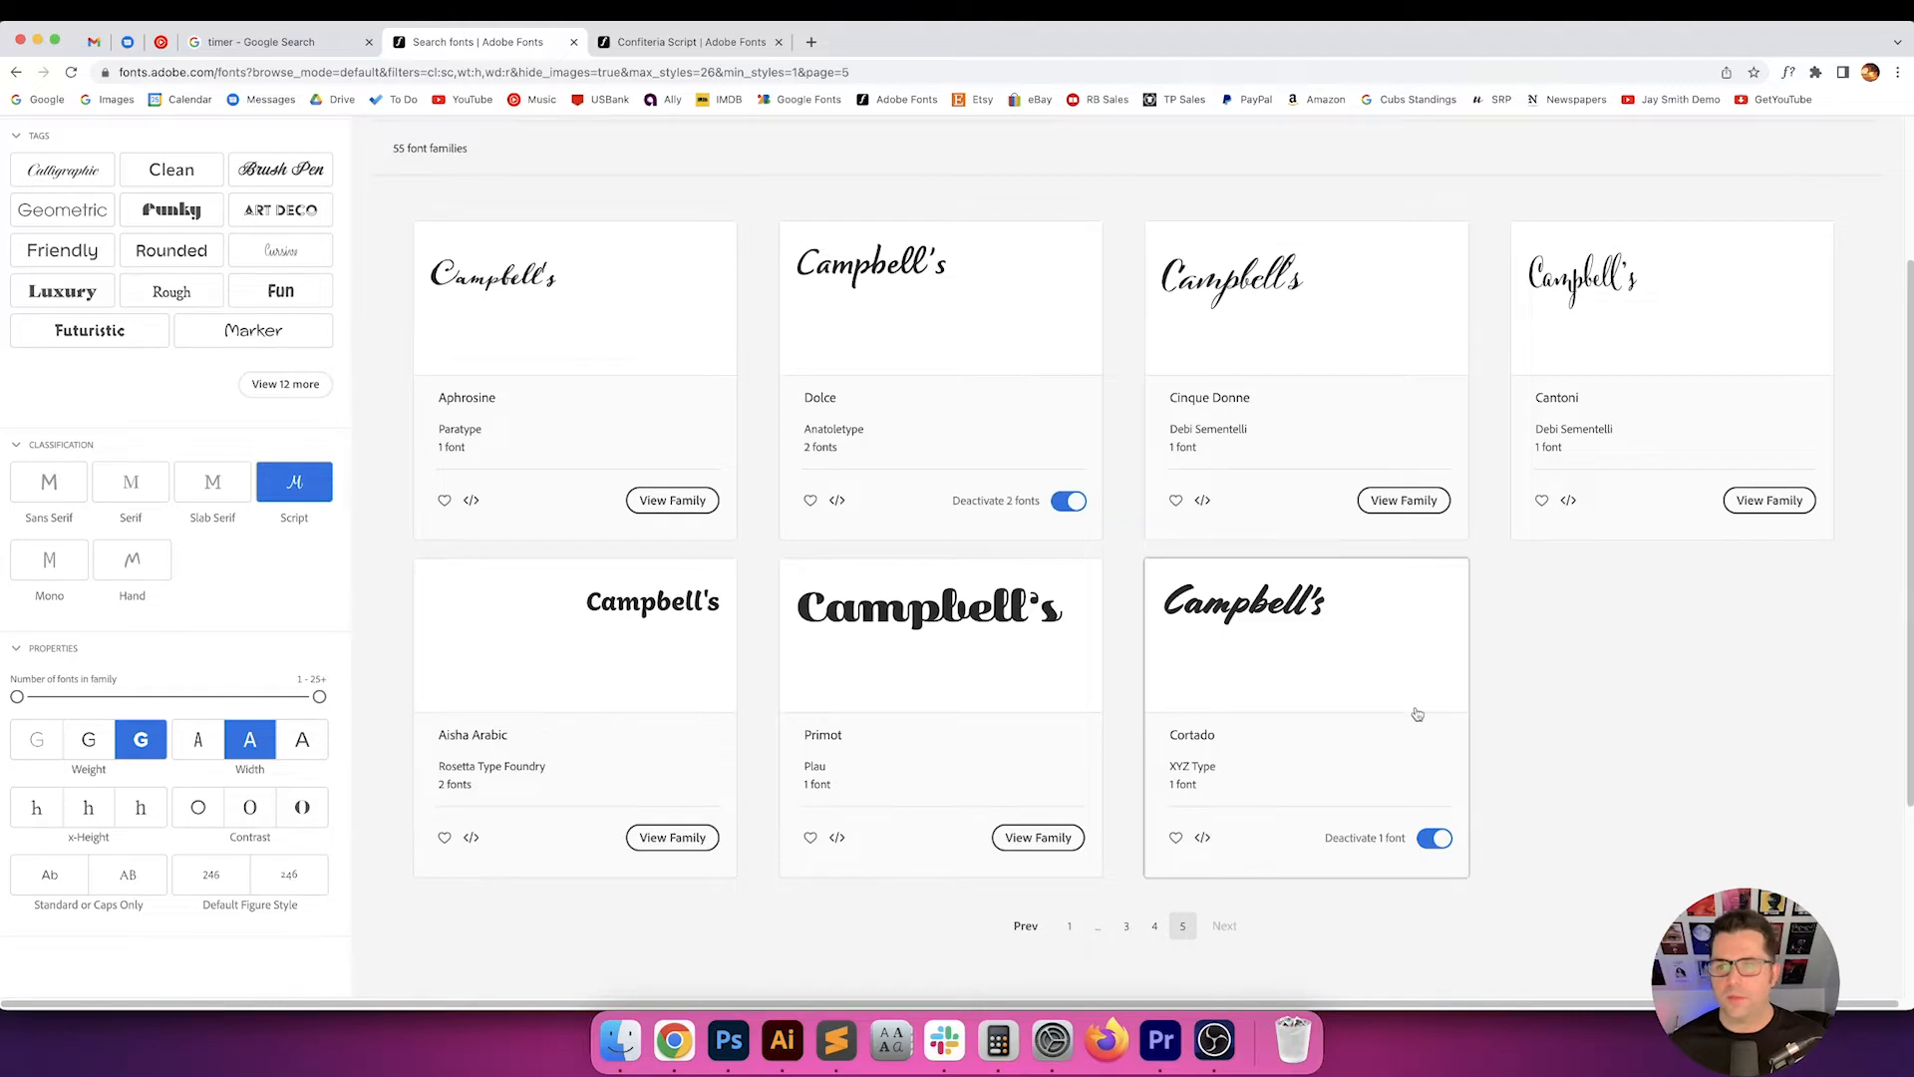
pyautogui.scroll(-1, 1416, 714)
pyautogui.click(1157, 922)
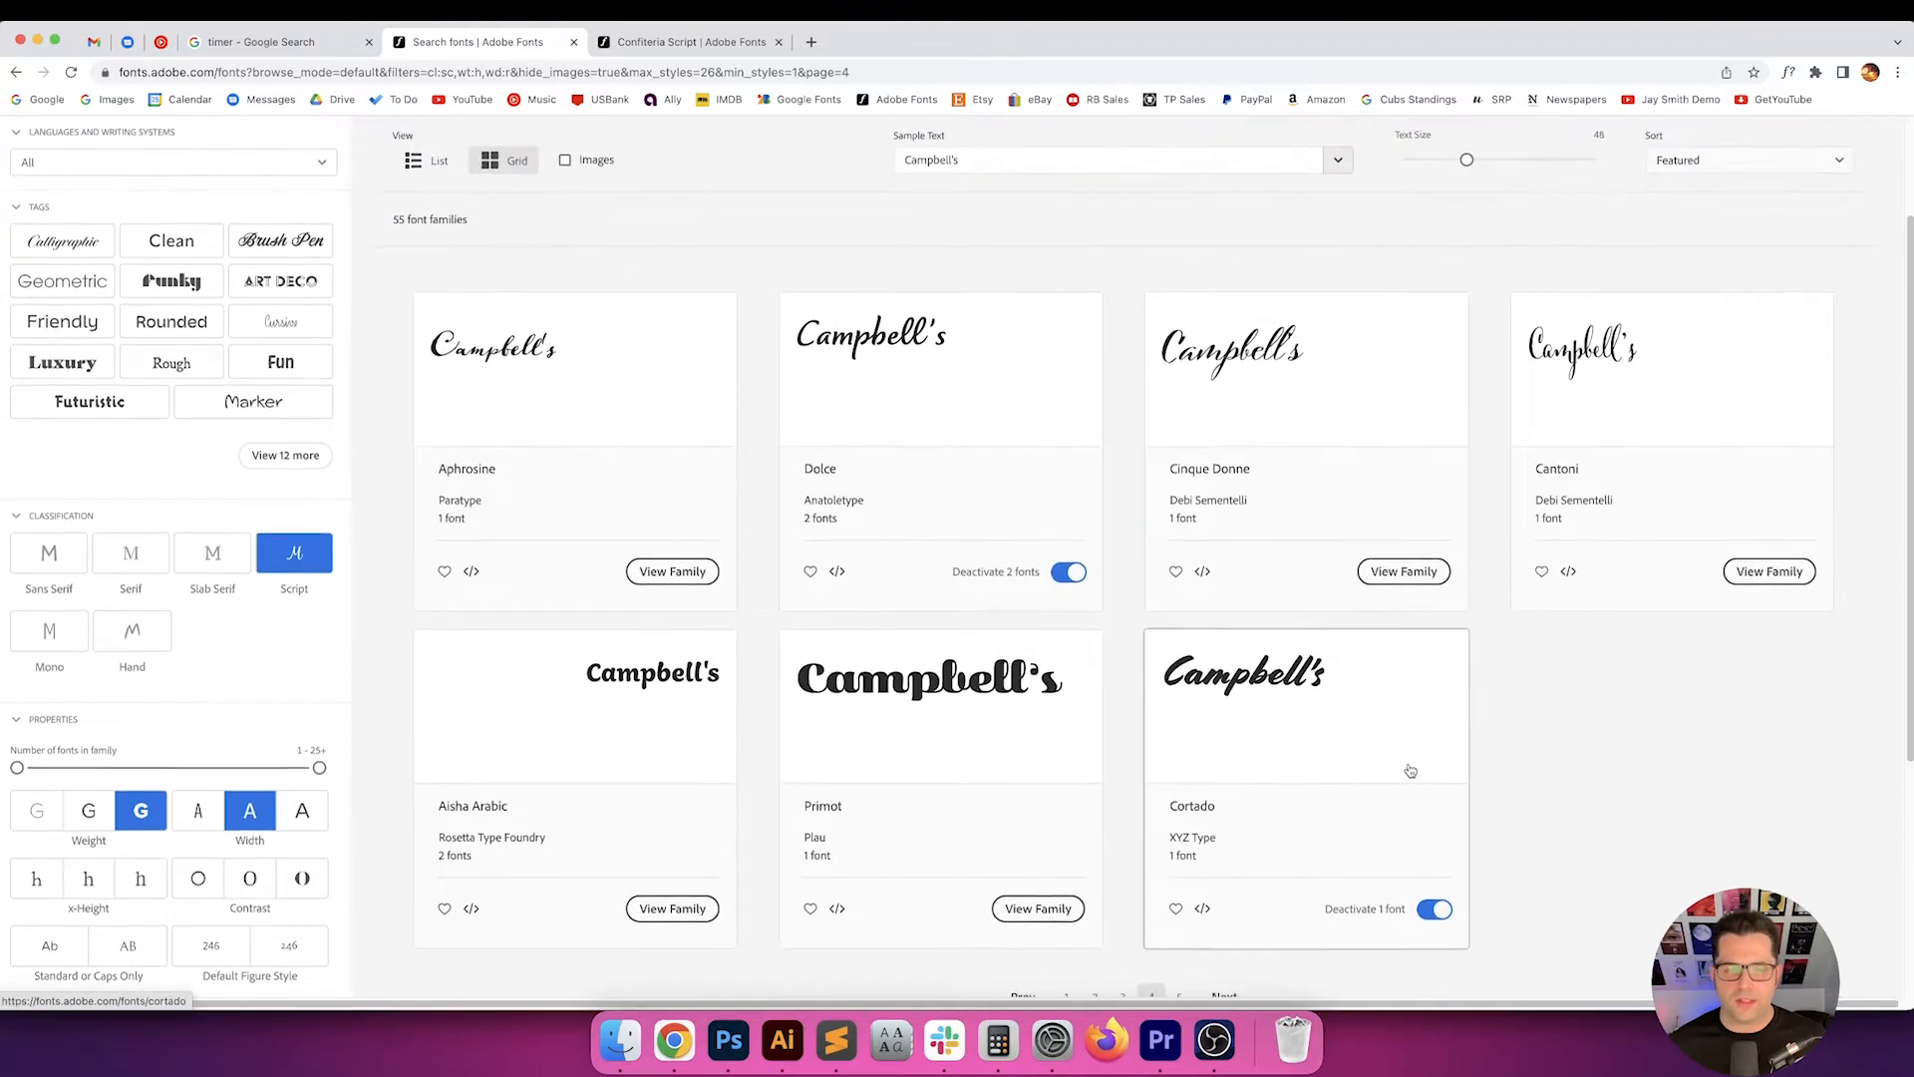
# - Open Alkaline from results page 3, activate both its Alkaline and Alkaline Caps fonts, and return to the search results
pyautogui.scroll(-7, 1406, 773)
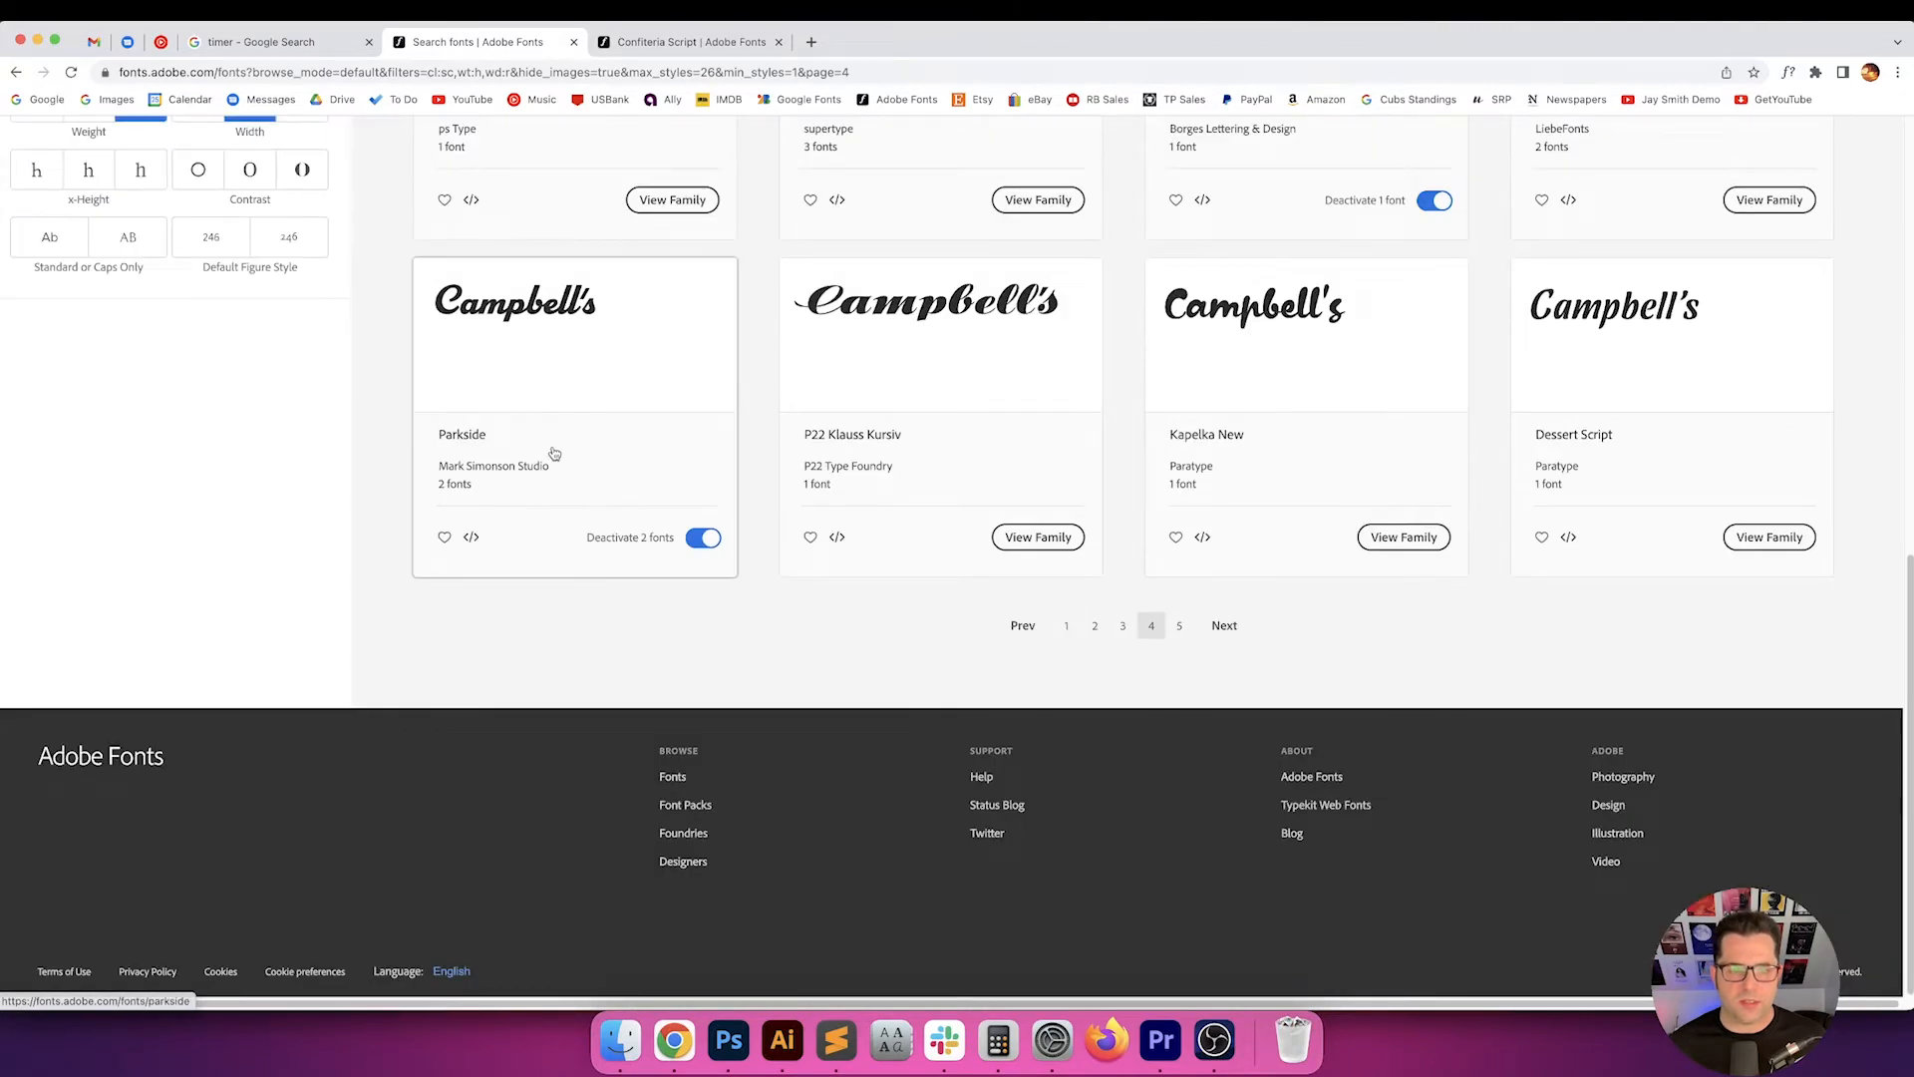
pyautogui.scroll(1, 625, 455)
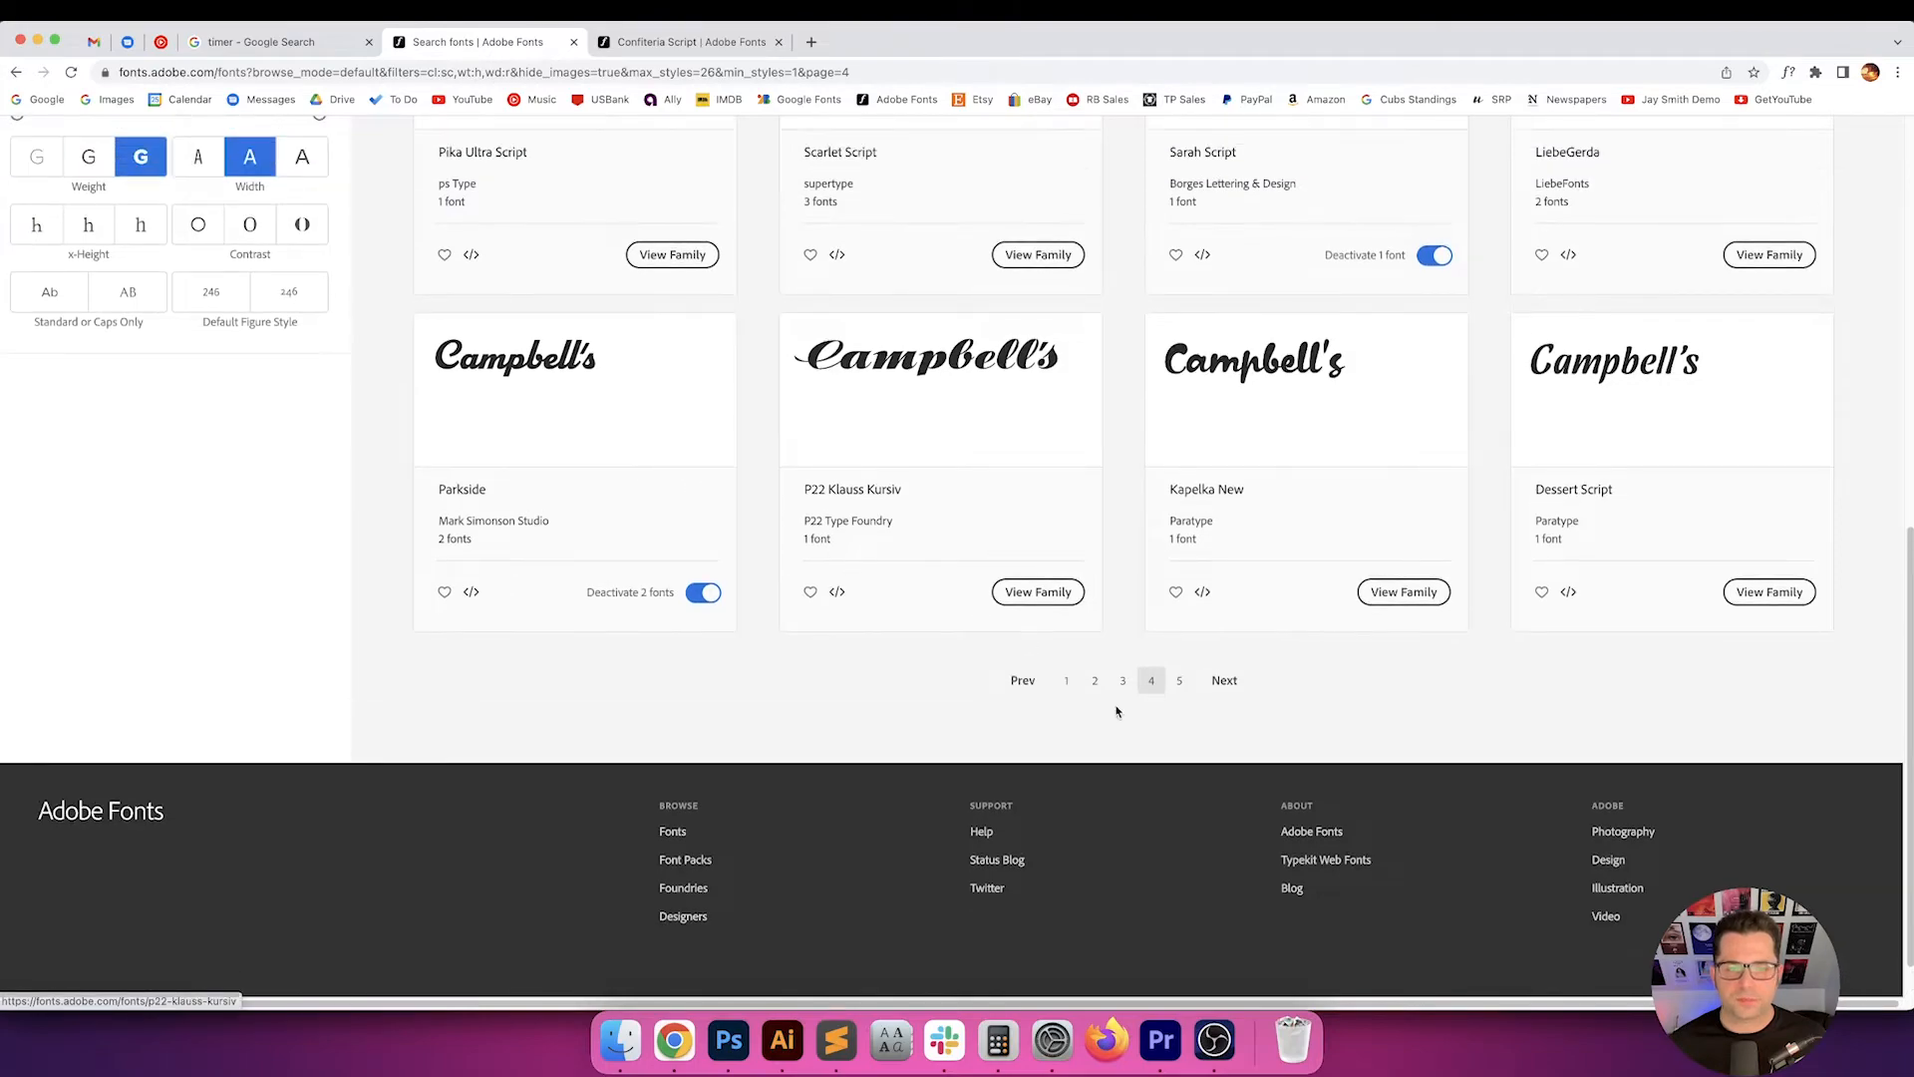
pyautogui.click(1123, 680)
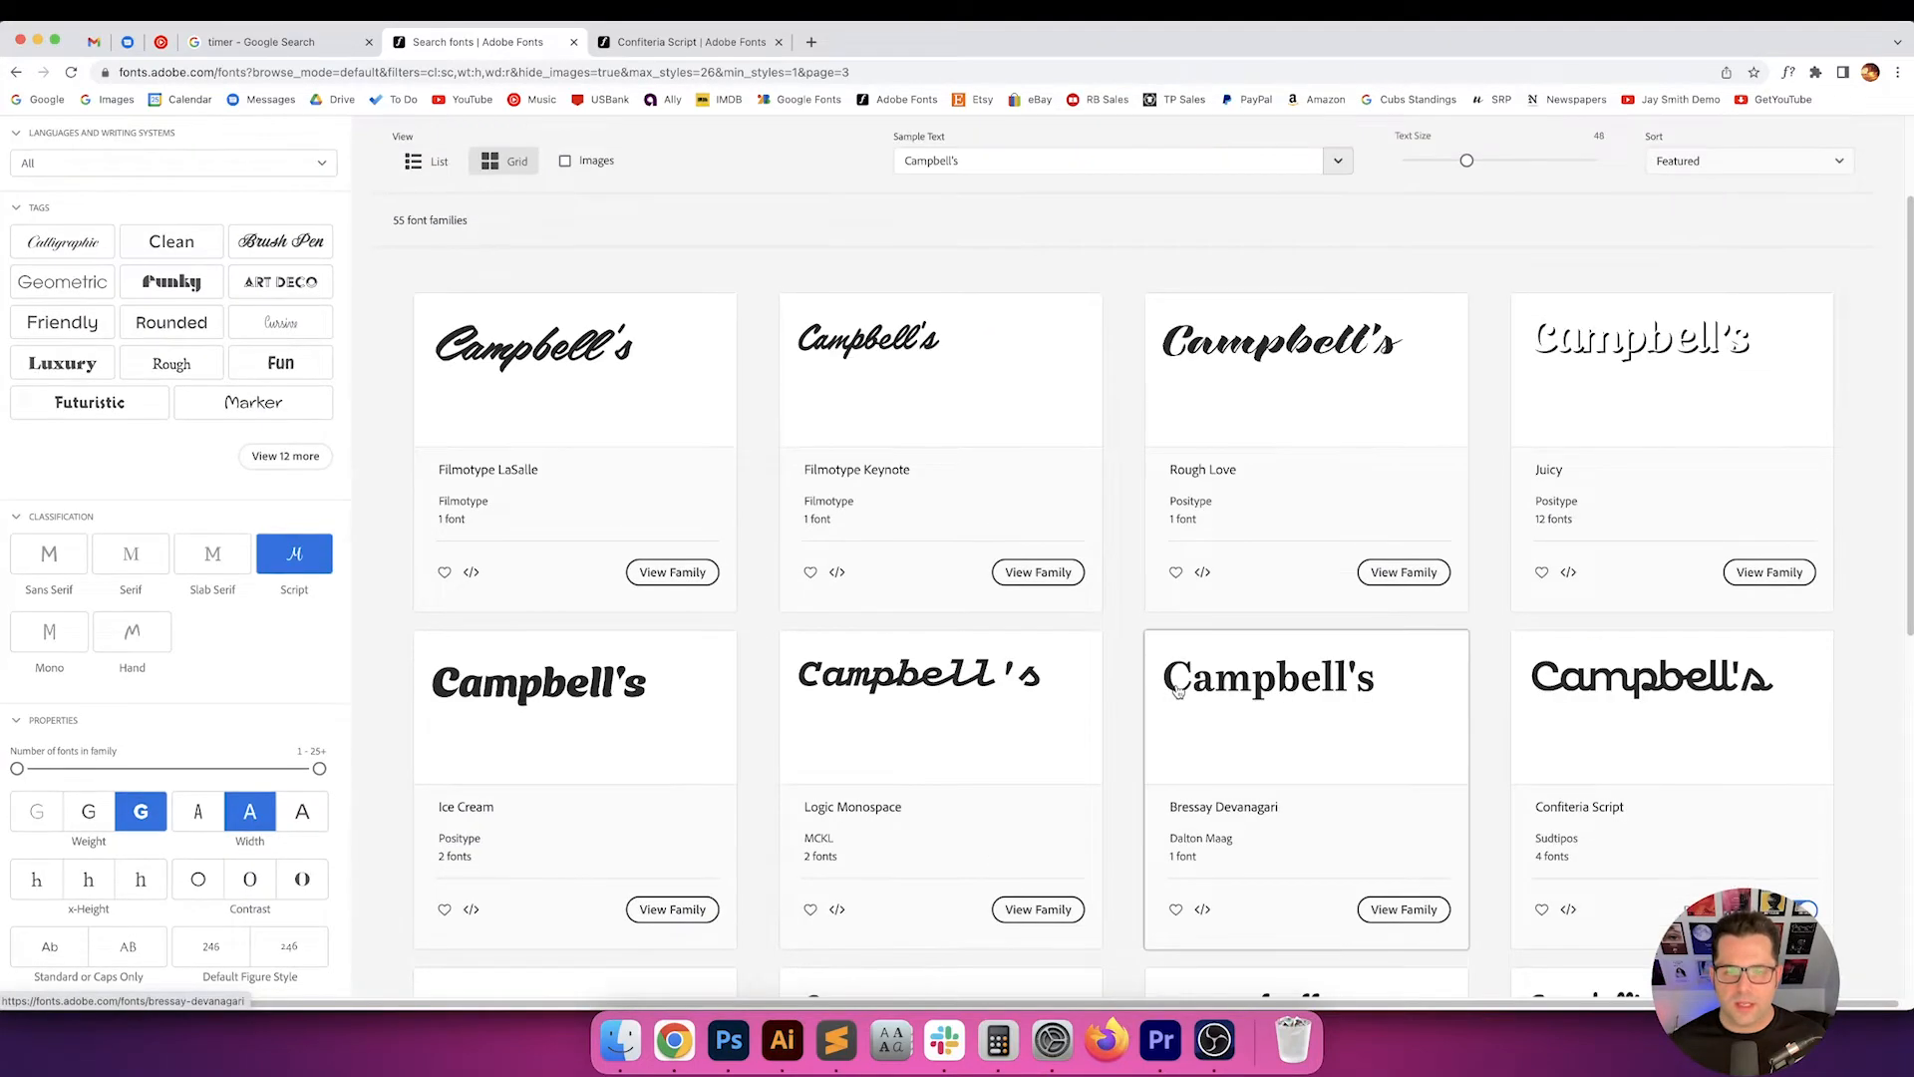
pyautogui.scroll(-10, 1175, 690)
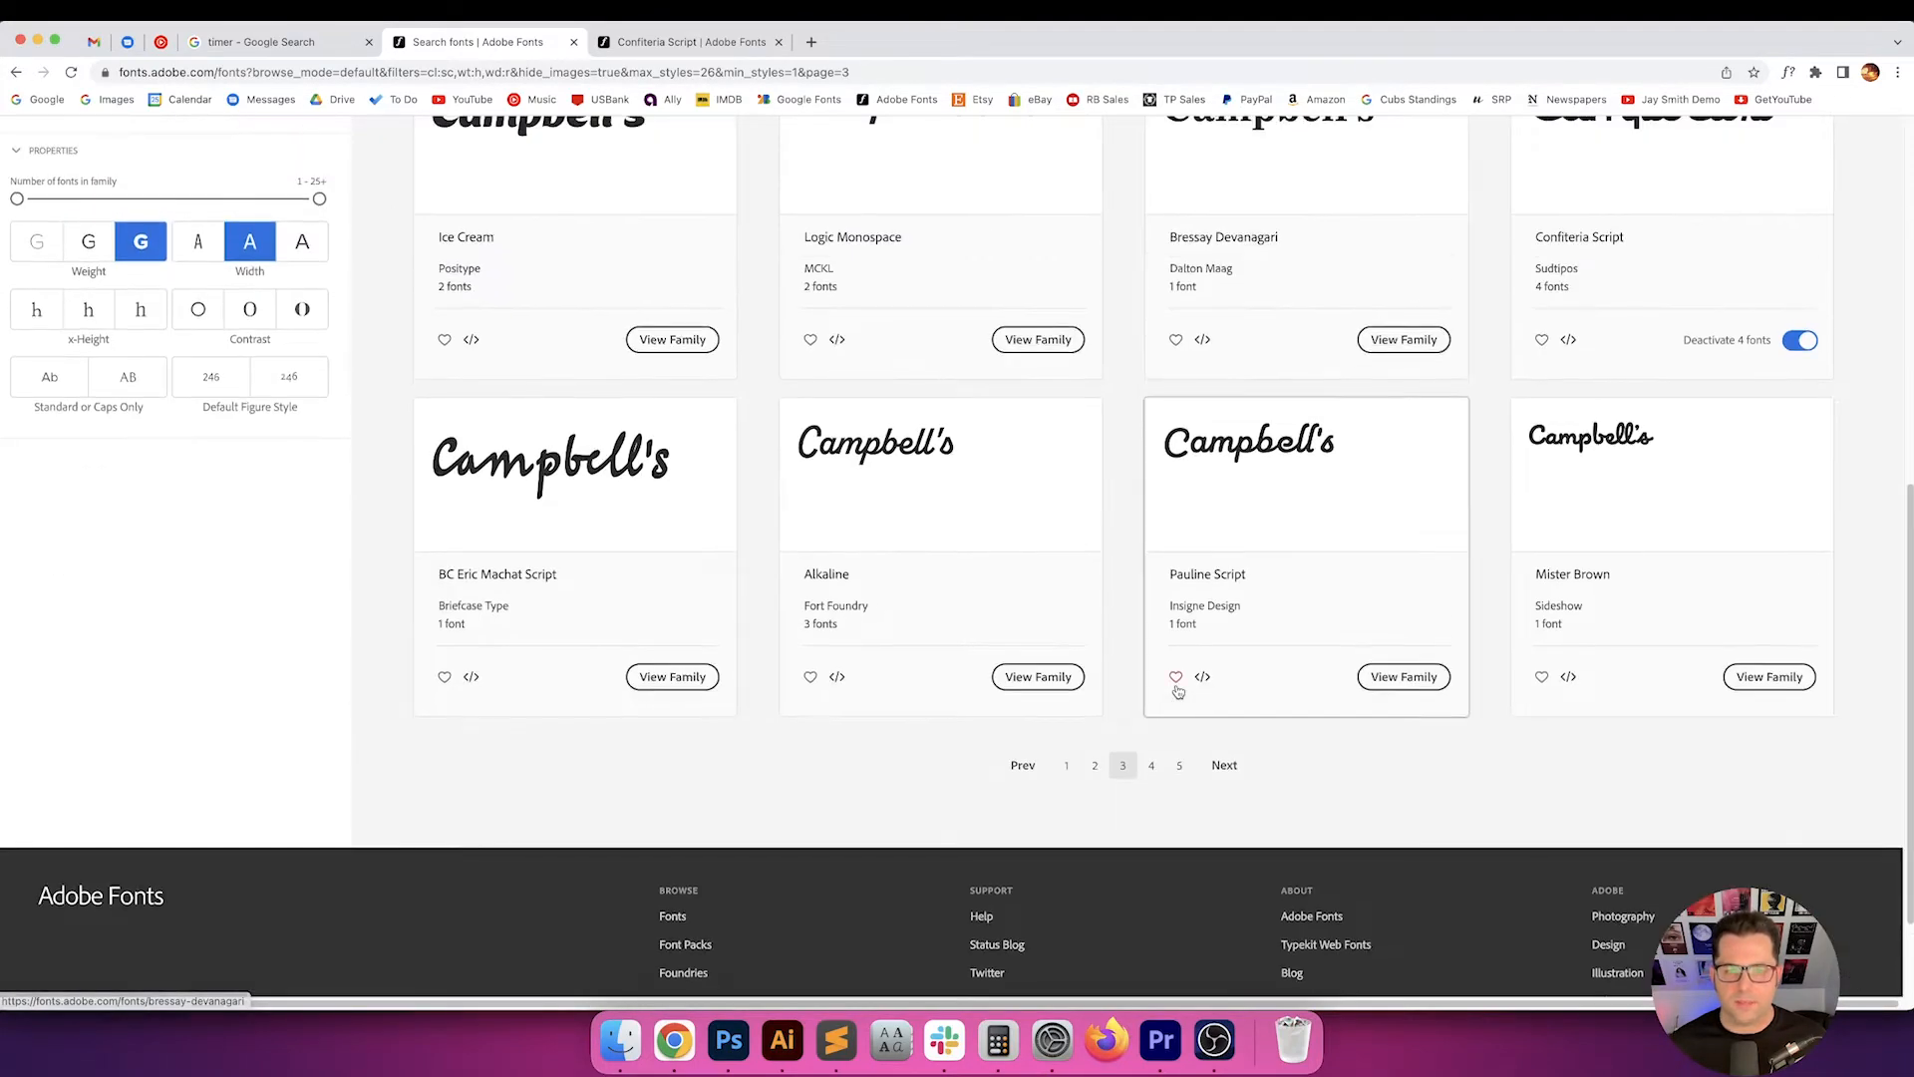
pyautogui.click(932, 490)
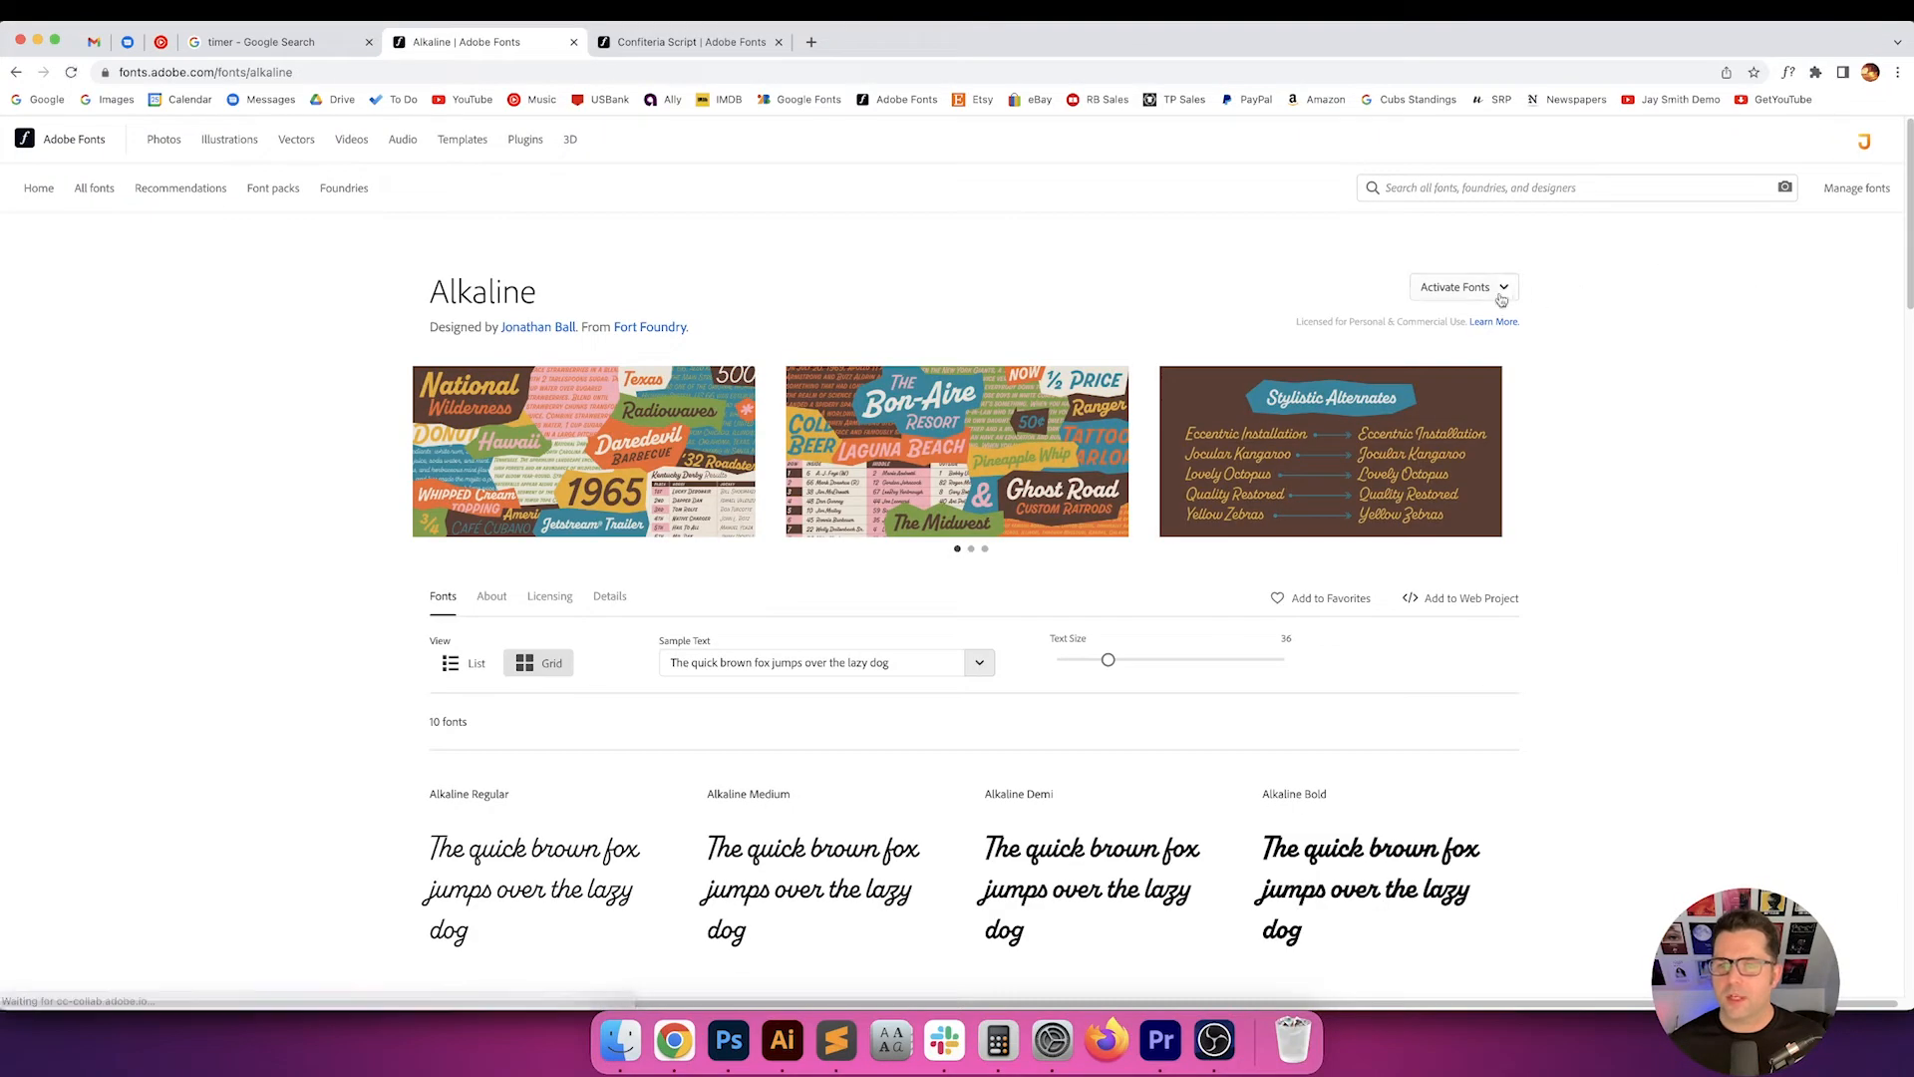
pyautogui.click(1502, 291)
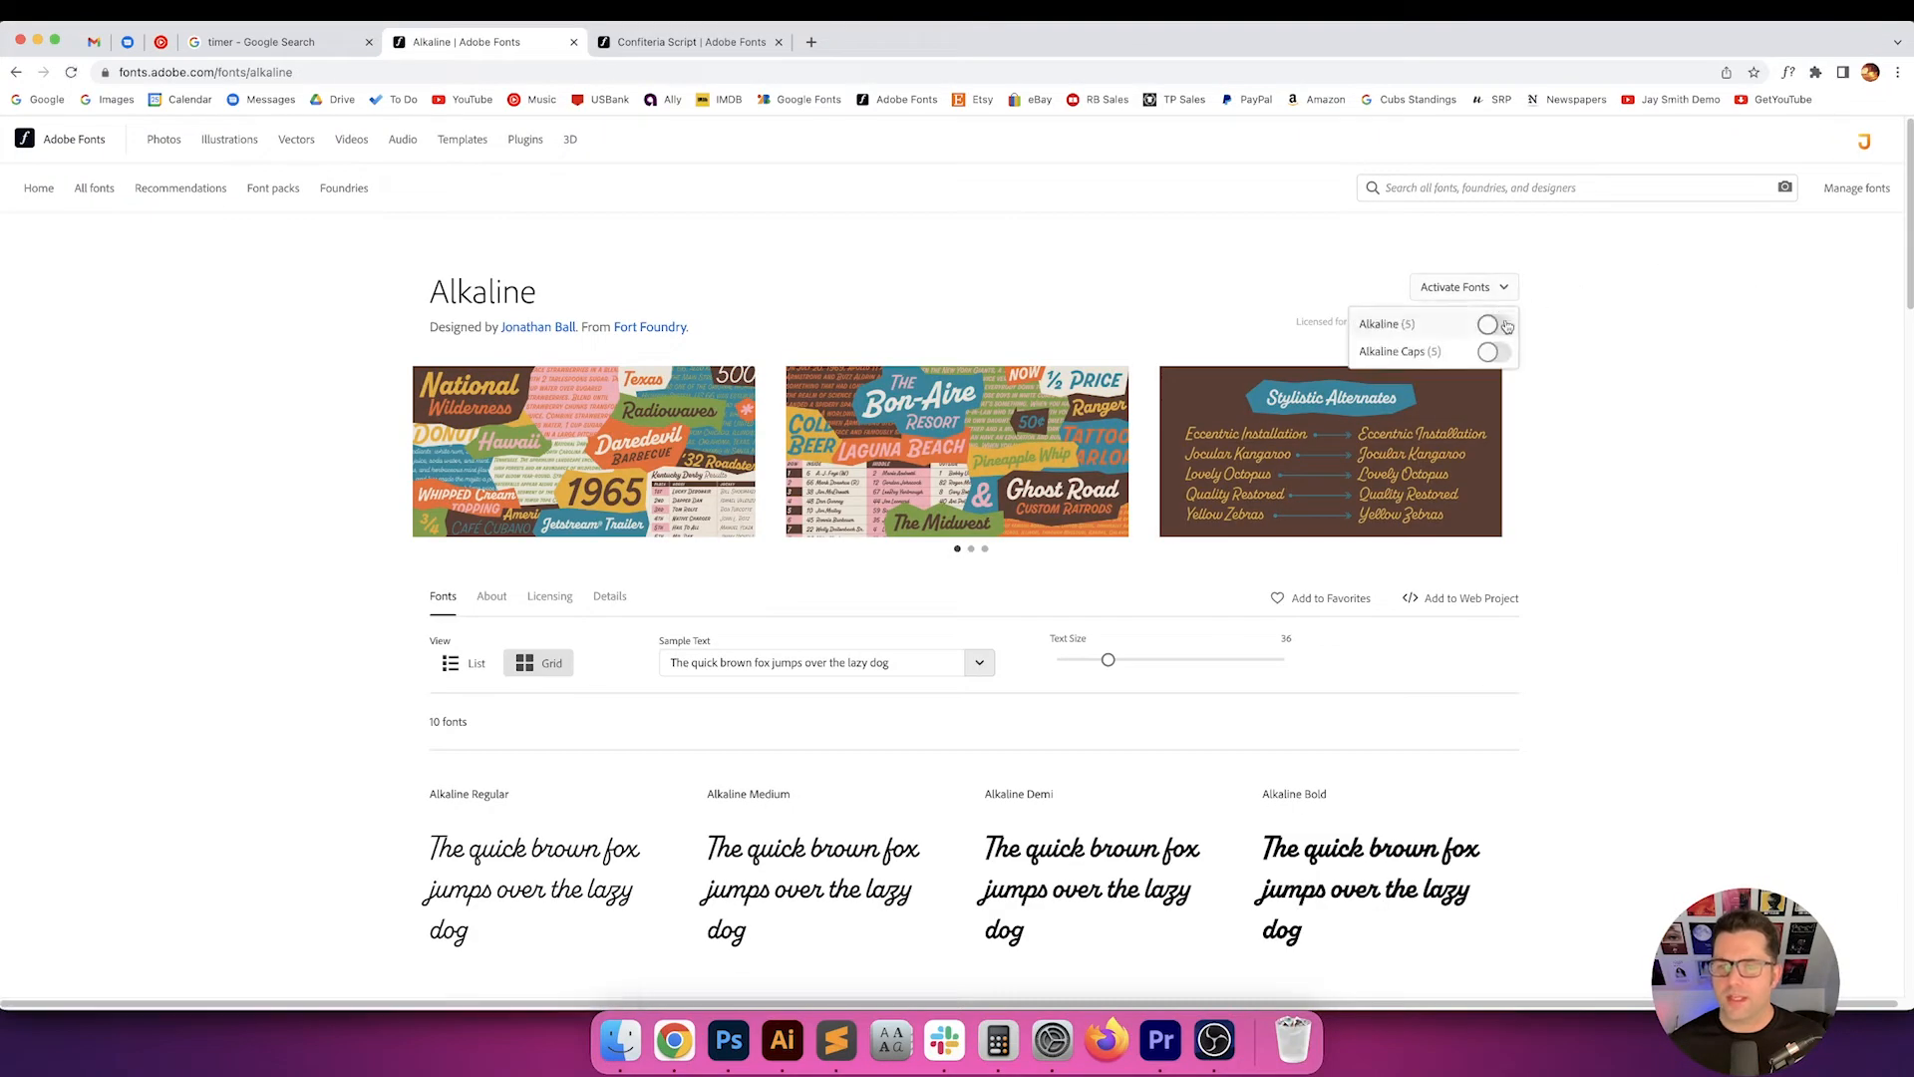
pyautogui.click(1496, 329)
pyautogui.click(1500, 359)
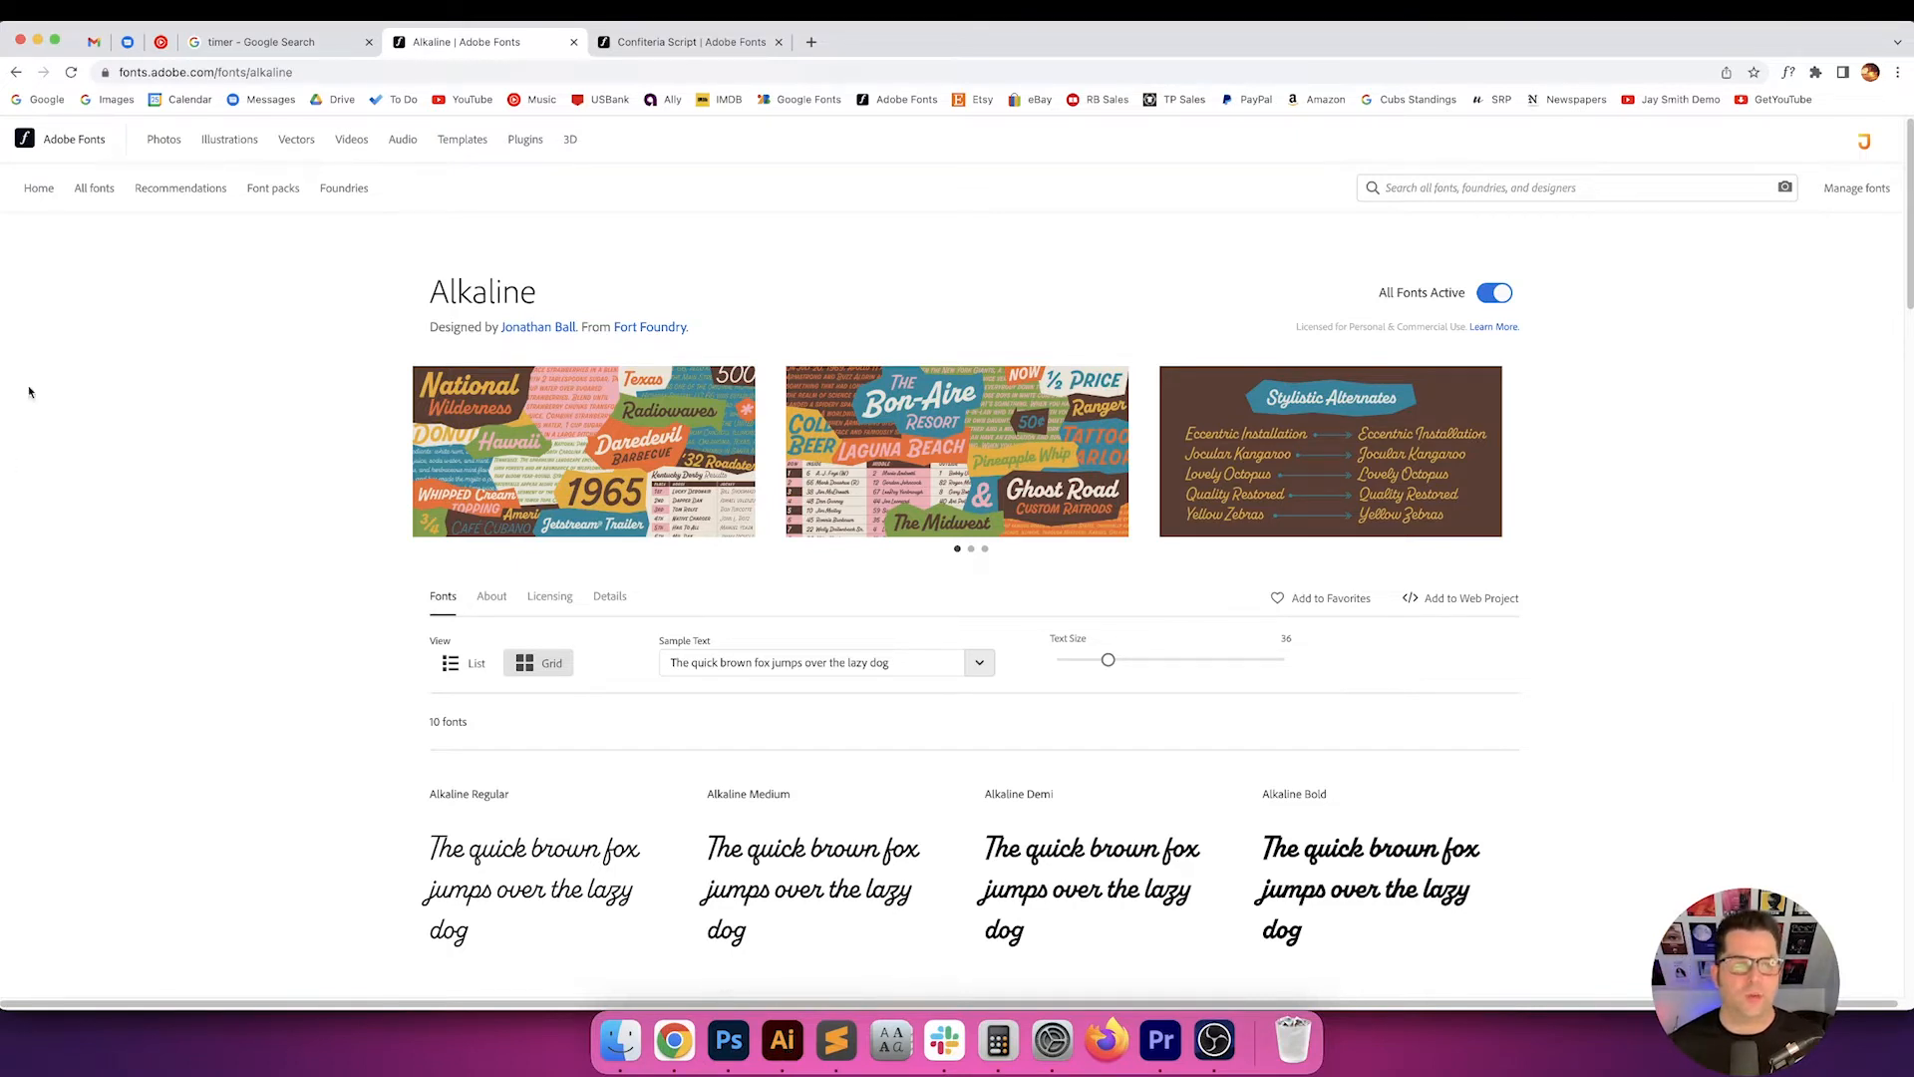
pyautogui.click(16, 72)
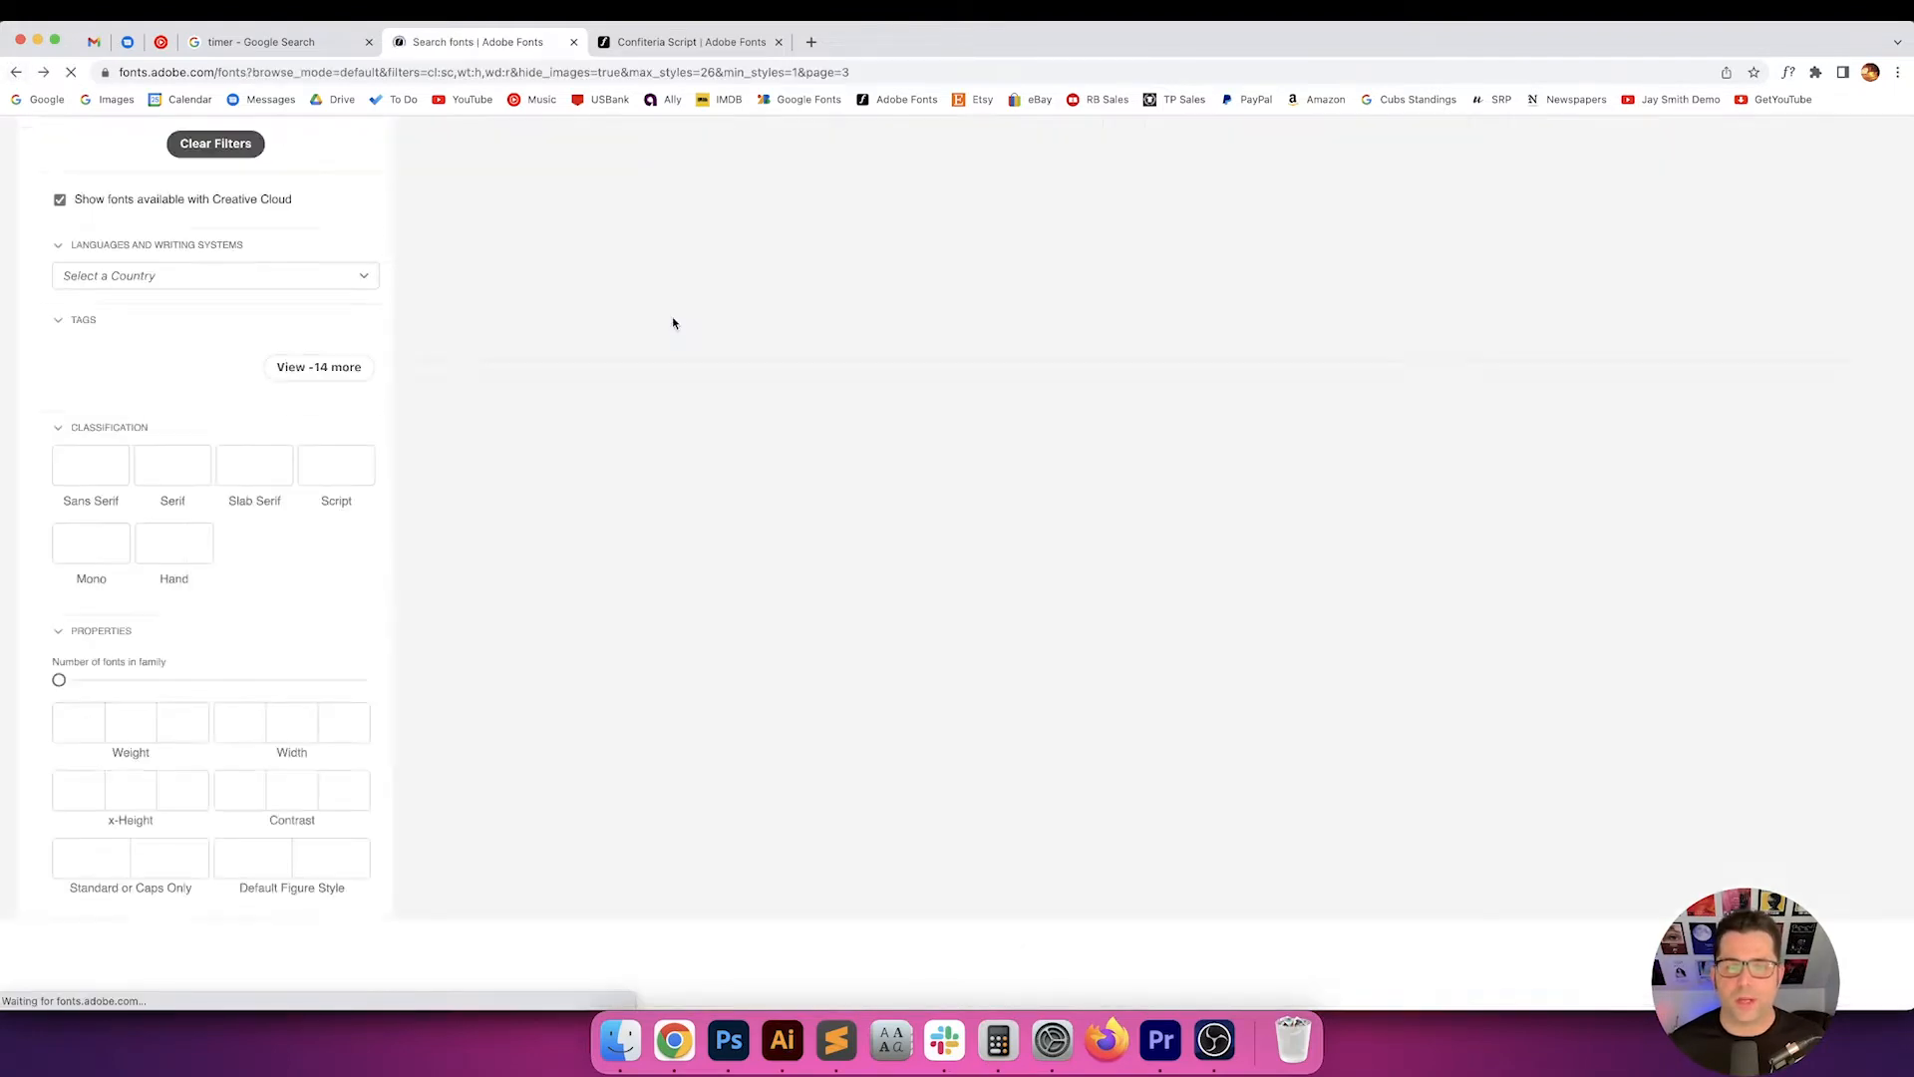
# - Examine the Campbell's samples on results page 2 again and go back through those on page 3
pyautogui.scroll(-2, 967, 498)
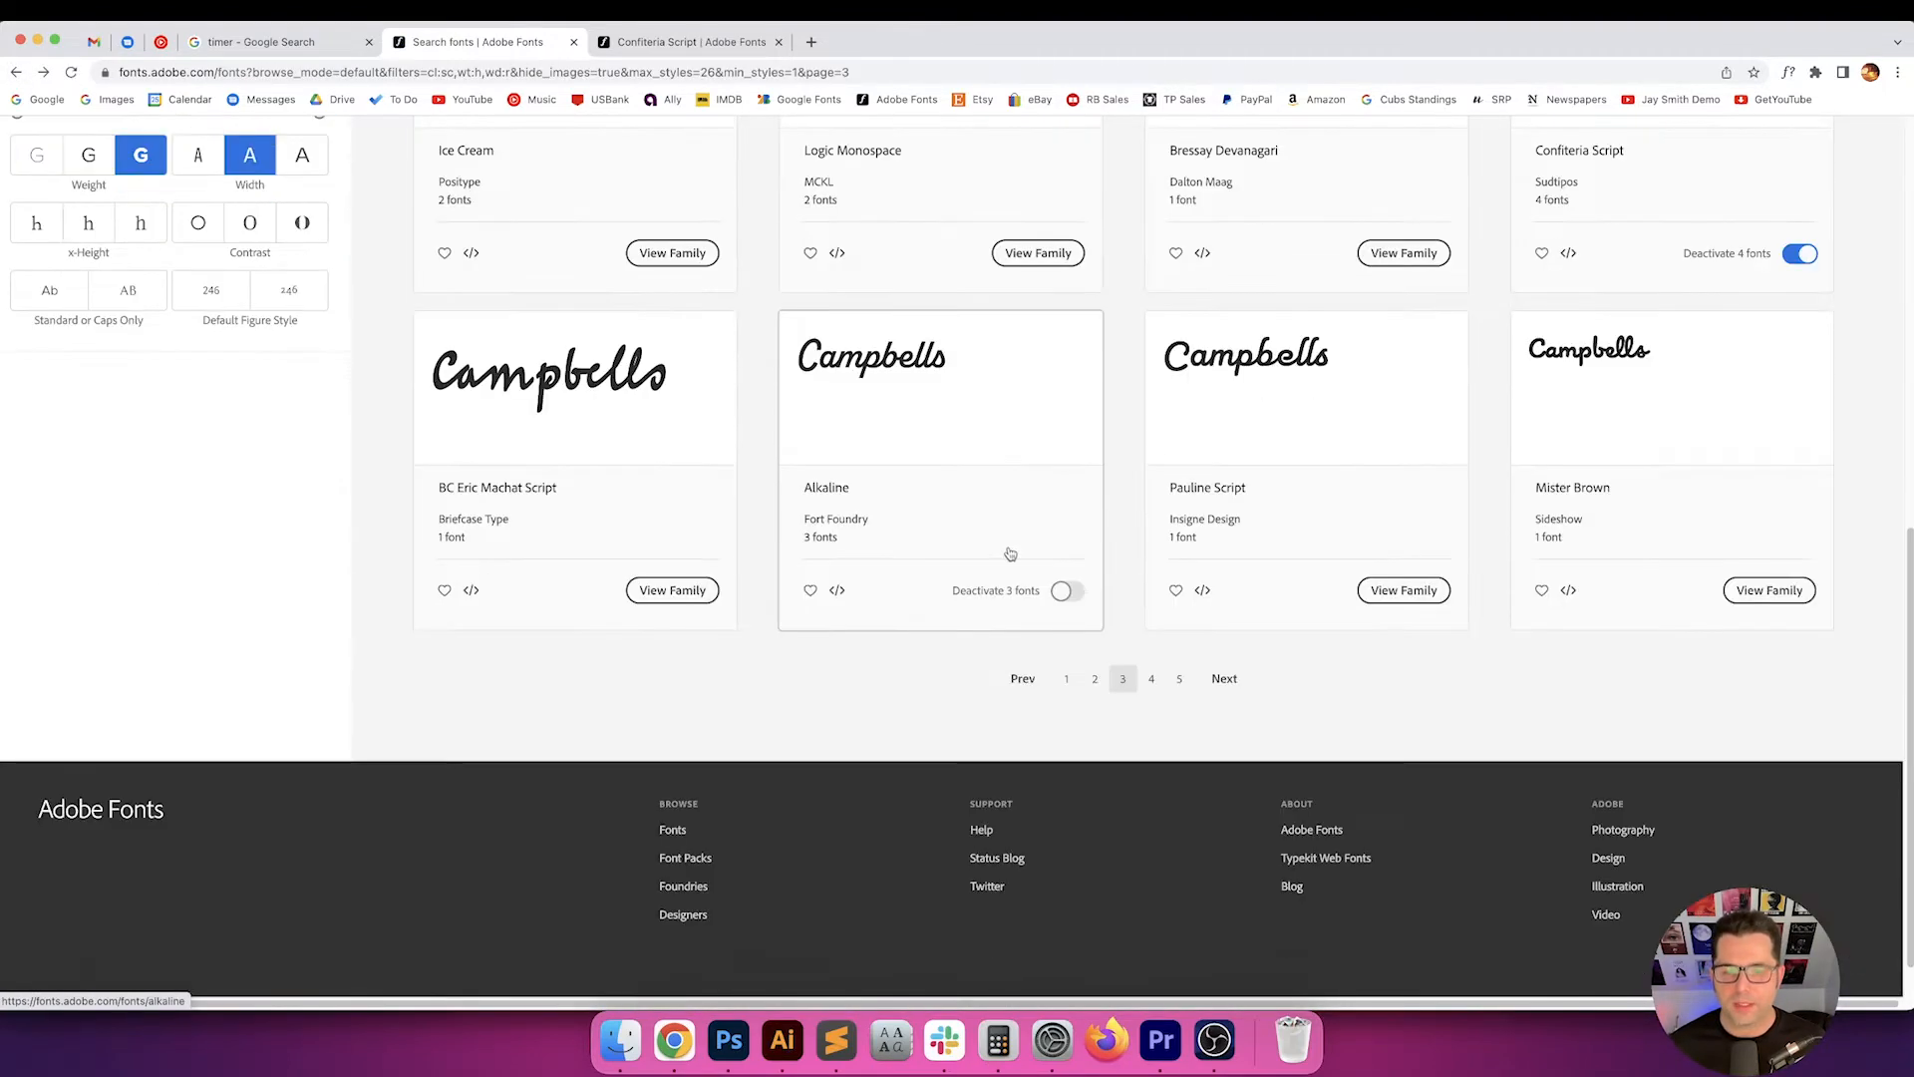
pyautogui.click(1092, 675)
pyautogui.scroll(-6, 1855, 698)
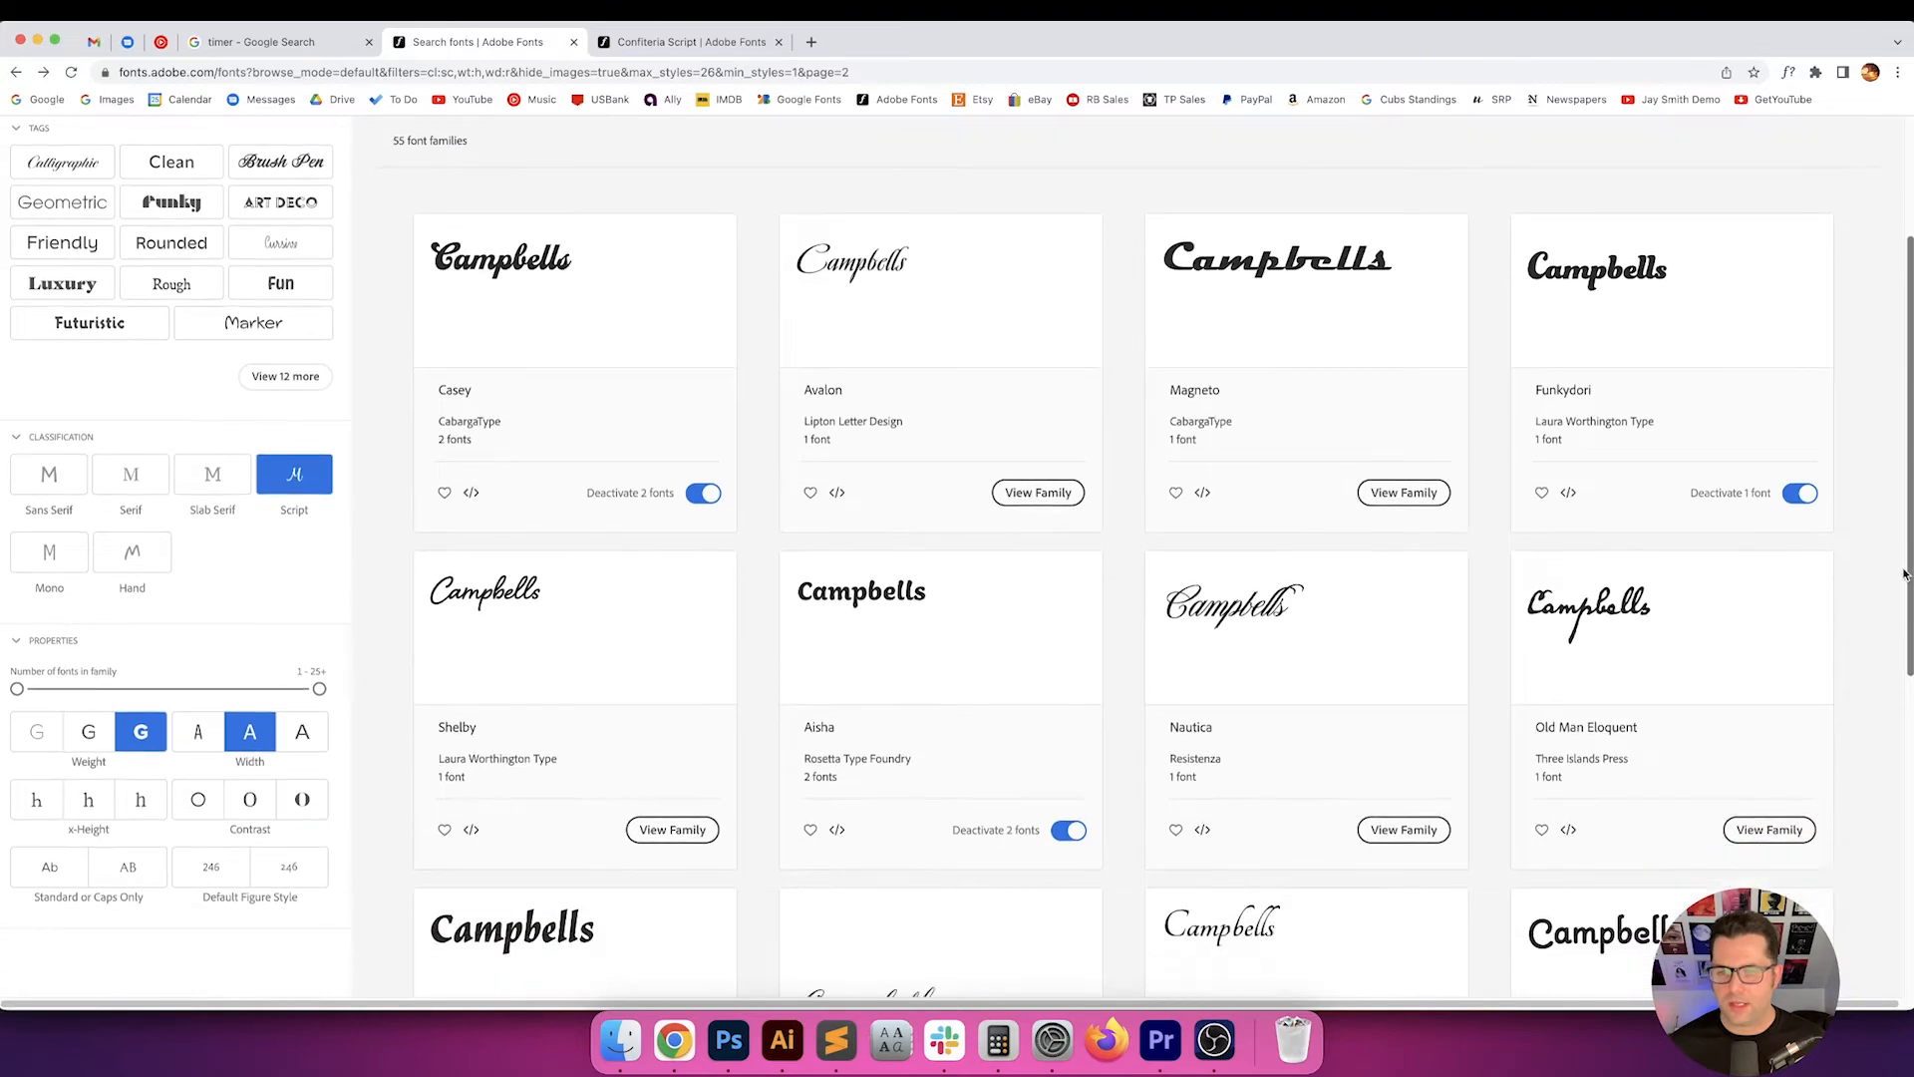
pyautogui.scroll(1, 1795, 748)
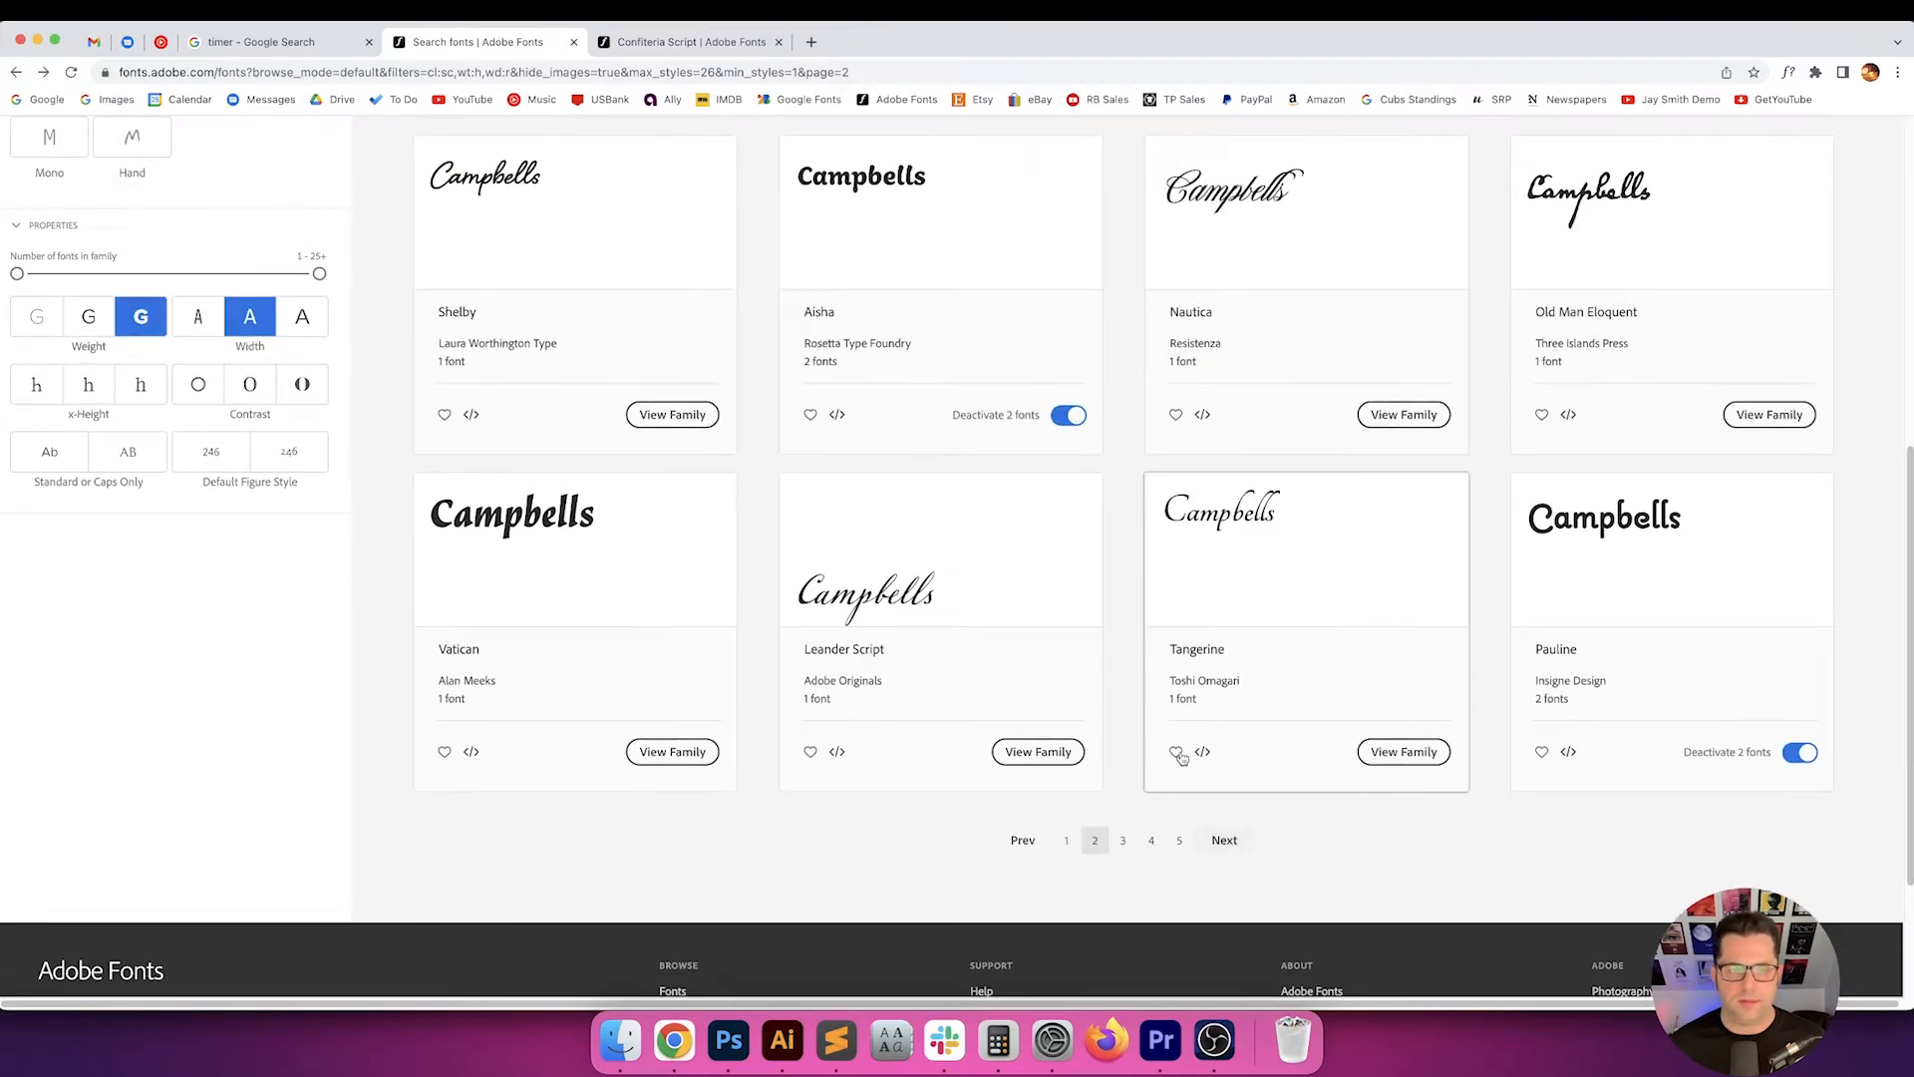
pyautogui.scroll(4, 1177, 752)
pyautogui.scroll(2, 1164, 741)
pyautogui.scroll(-5, 1197, 758)
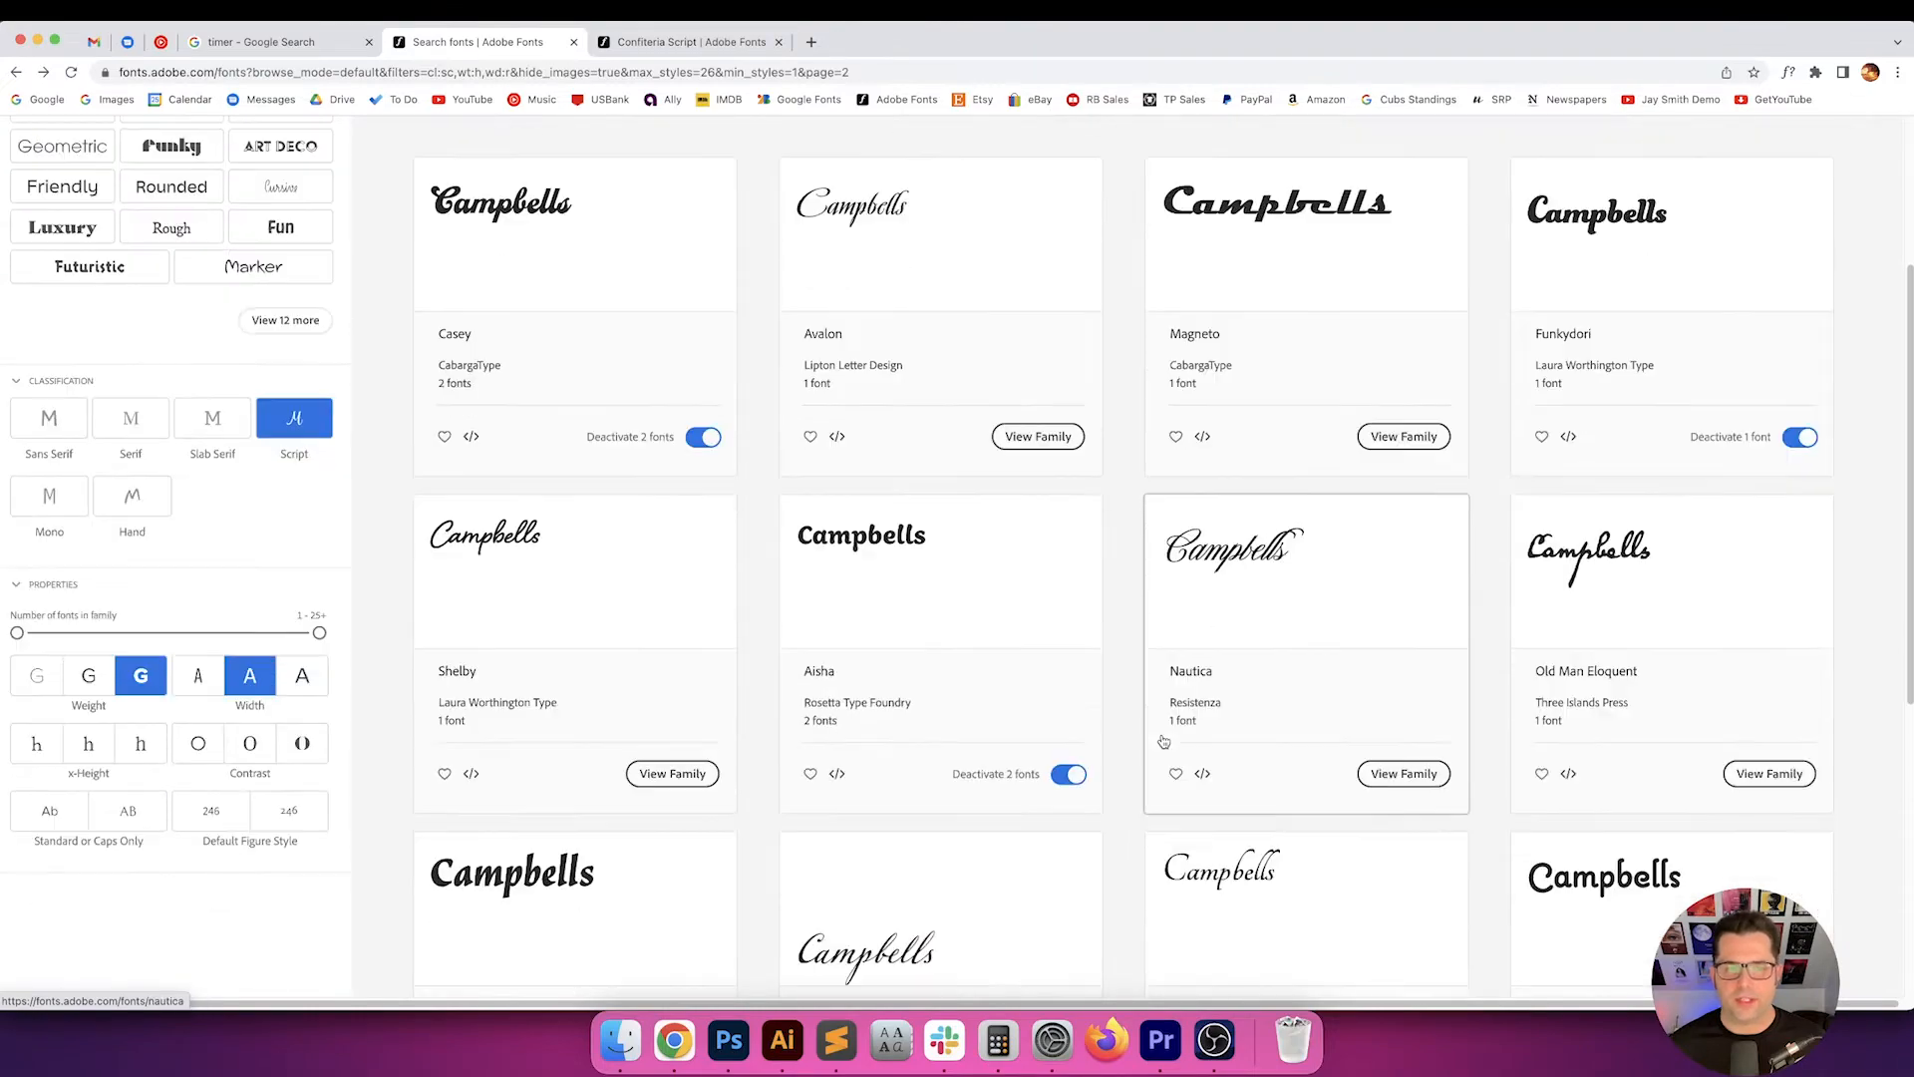
pyautogui.click(1228, 829)
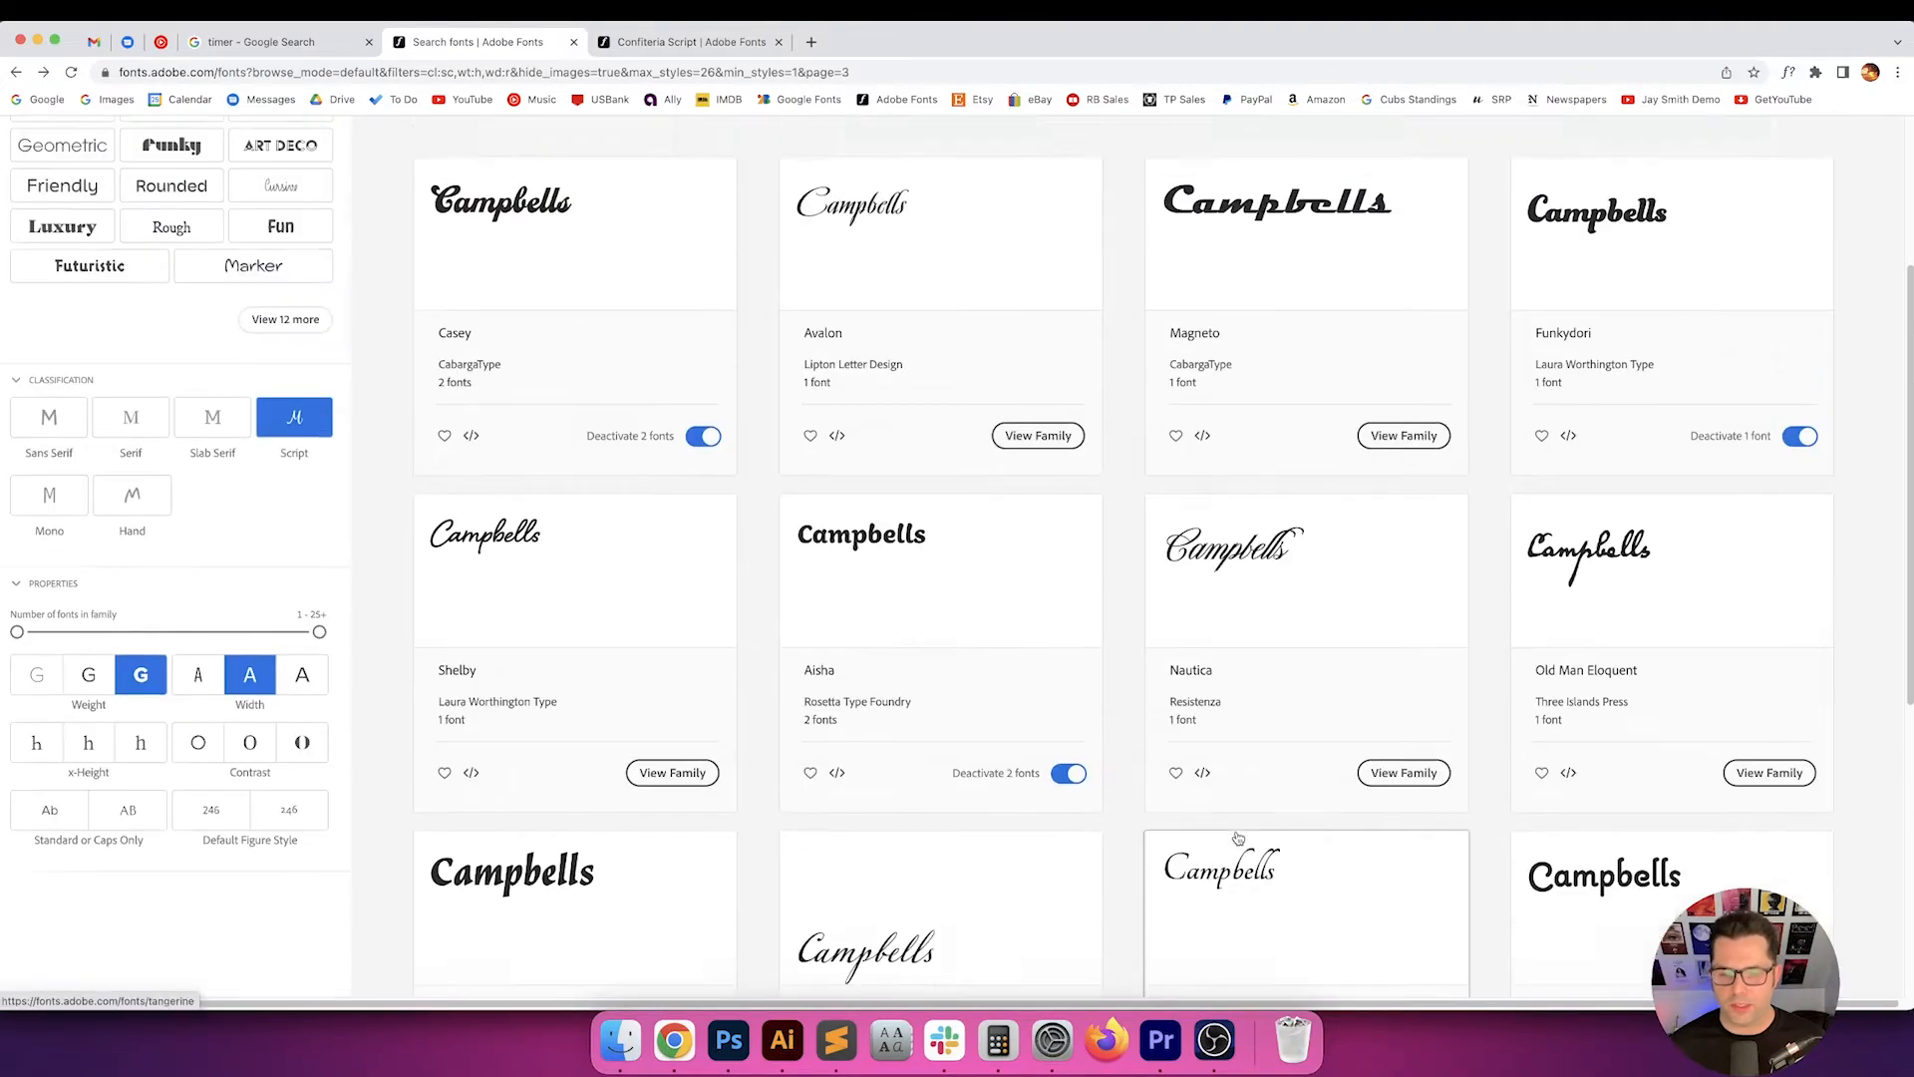
pyautogui.scroll(-3, 1895, 658)
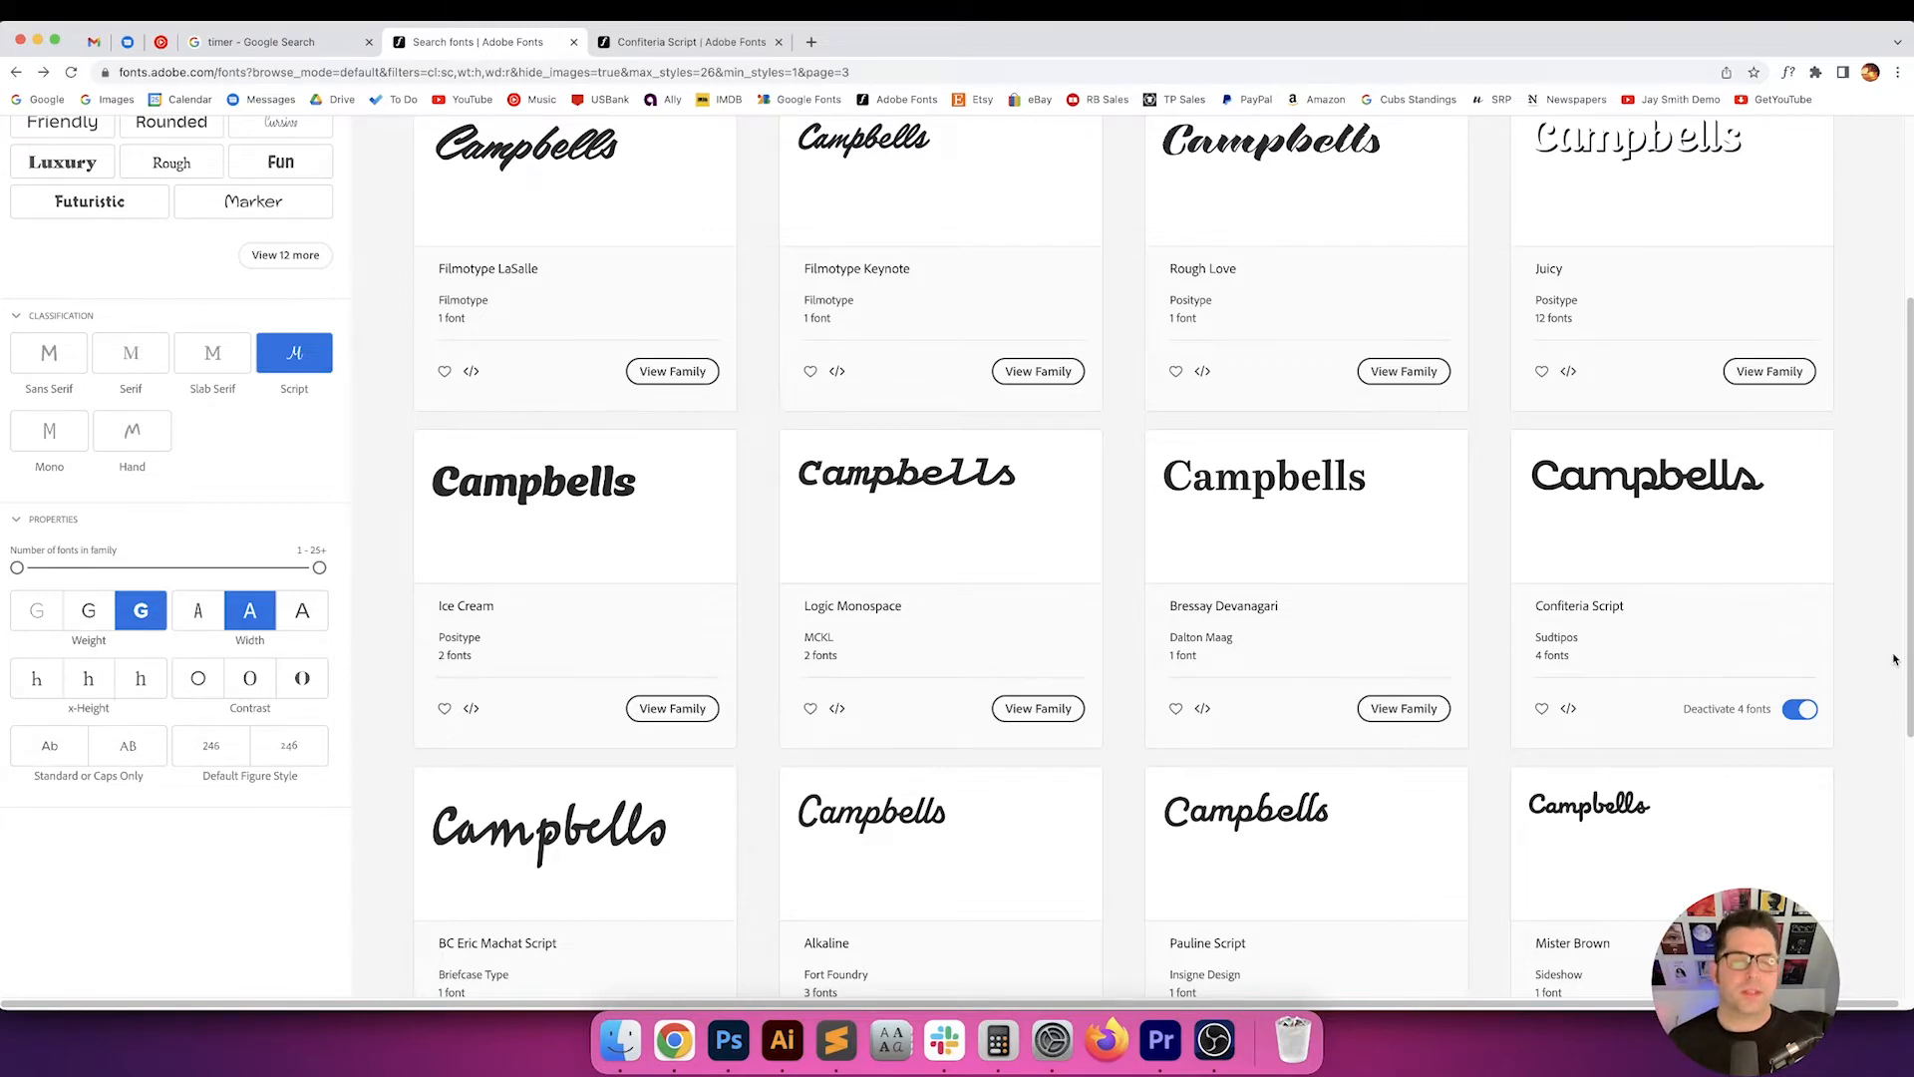
# - Switch to Illustrator and go to the blank artboard beside the Campbell's logo history
pyautogui.click(783, 1040)
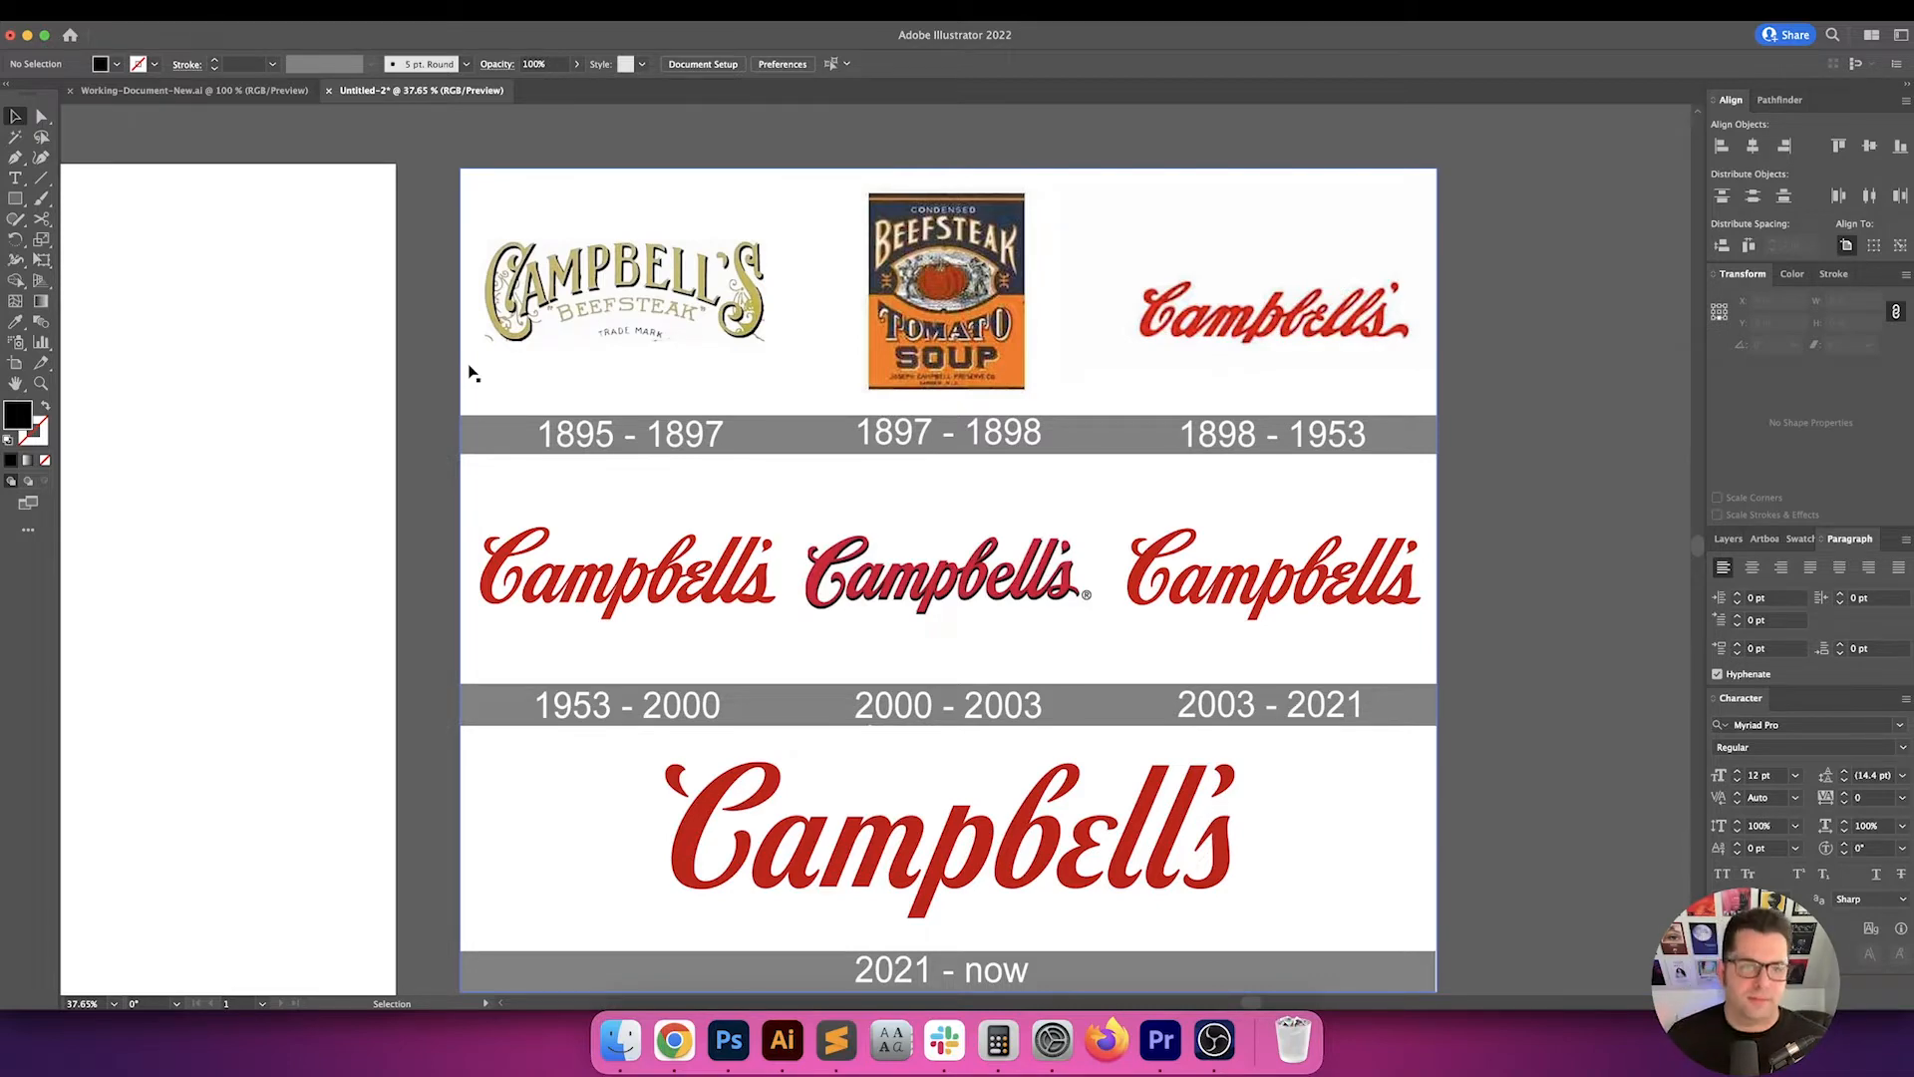
pyautogui.hscroll(-10, 438, 389)
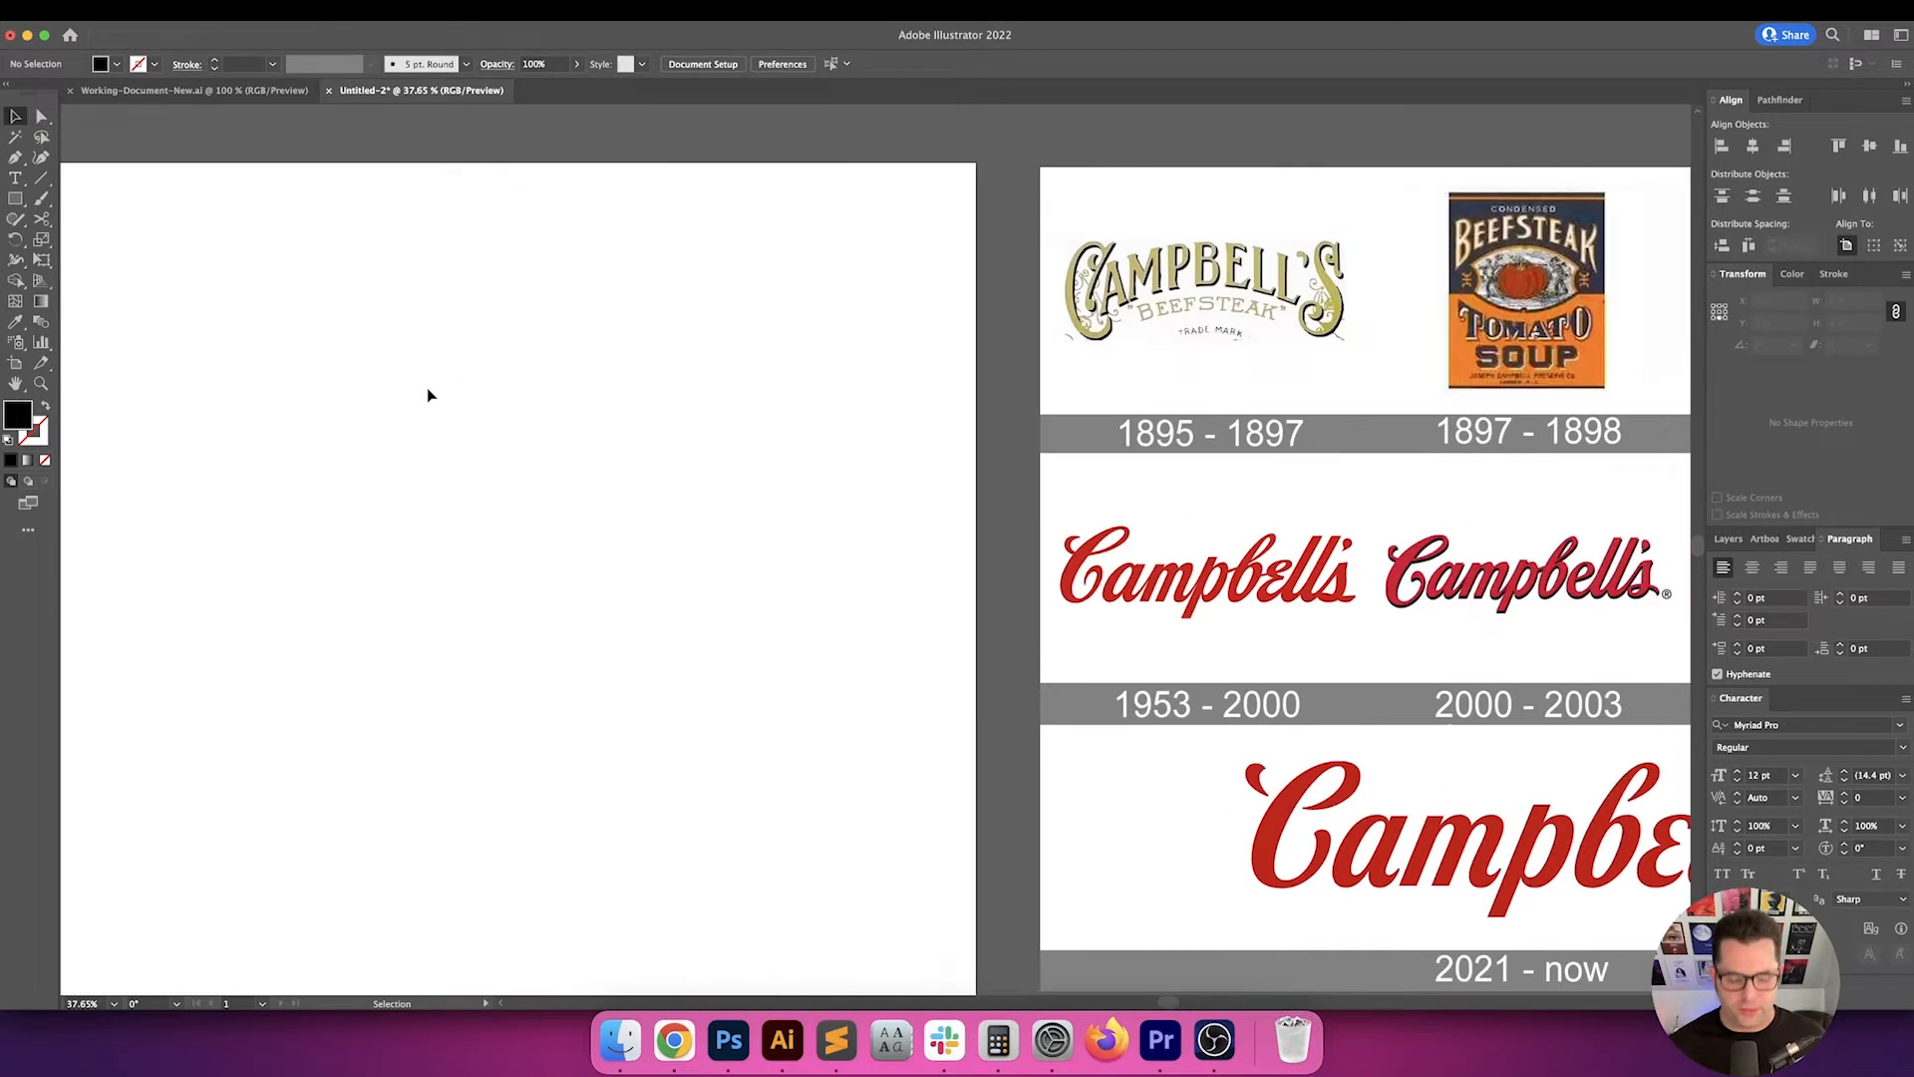
pyautogui.press('t')
pyautogui.press('Escape')
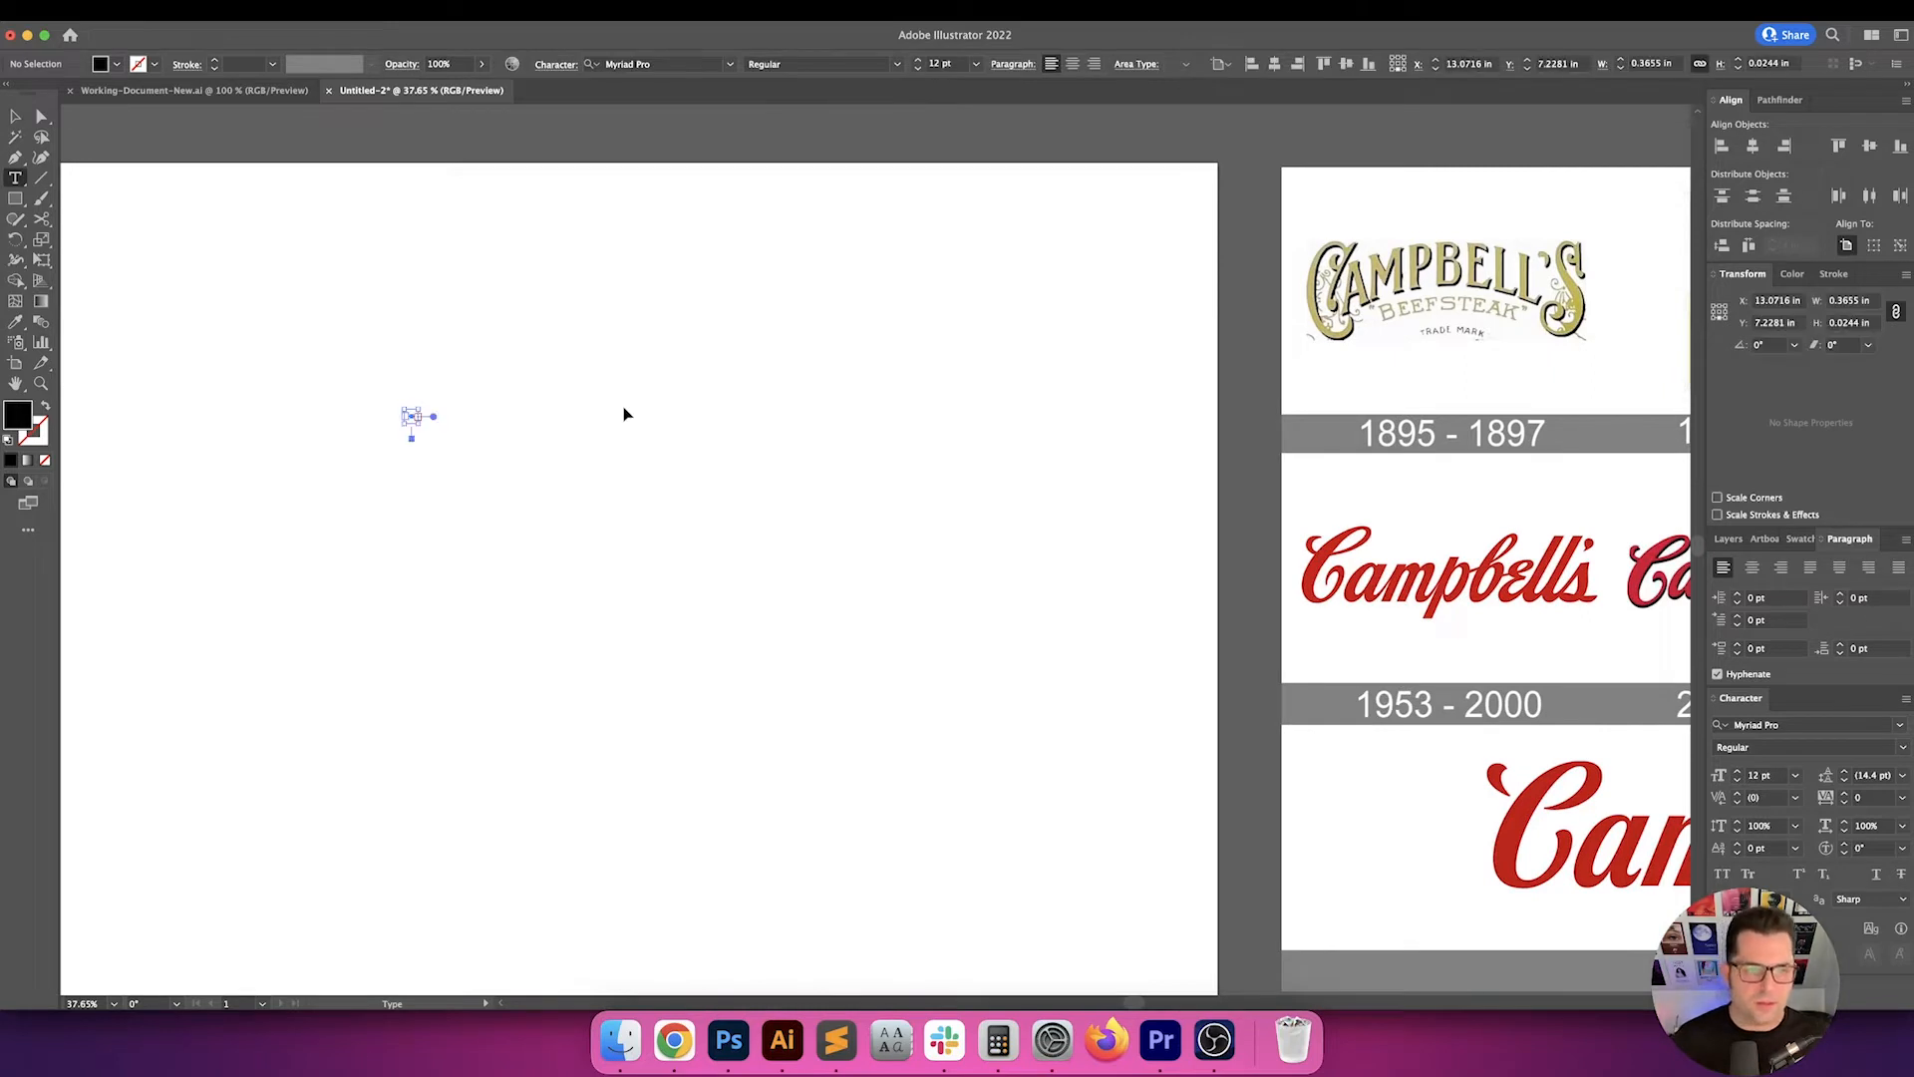
pyautogui.press('Delete')
# - Add the text "Campbell's" on the blank artboard and scale it up to about 5.8 in wide
pyautogui.press('t')
pyautogui.click(420, 443)
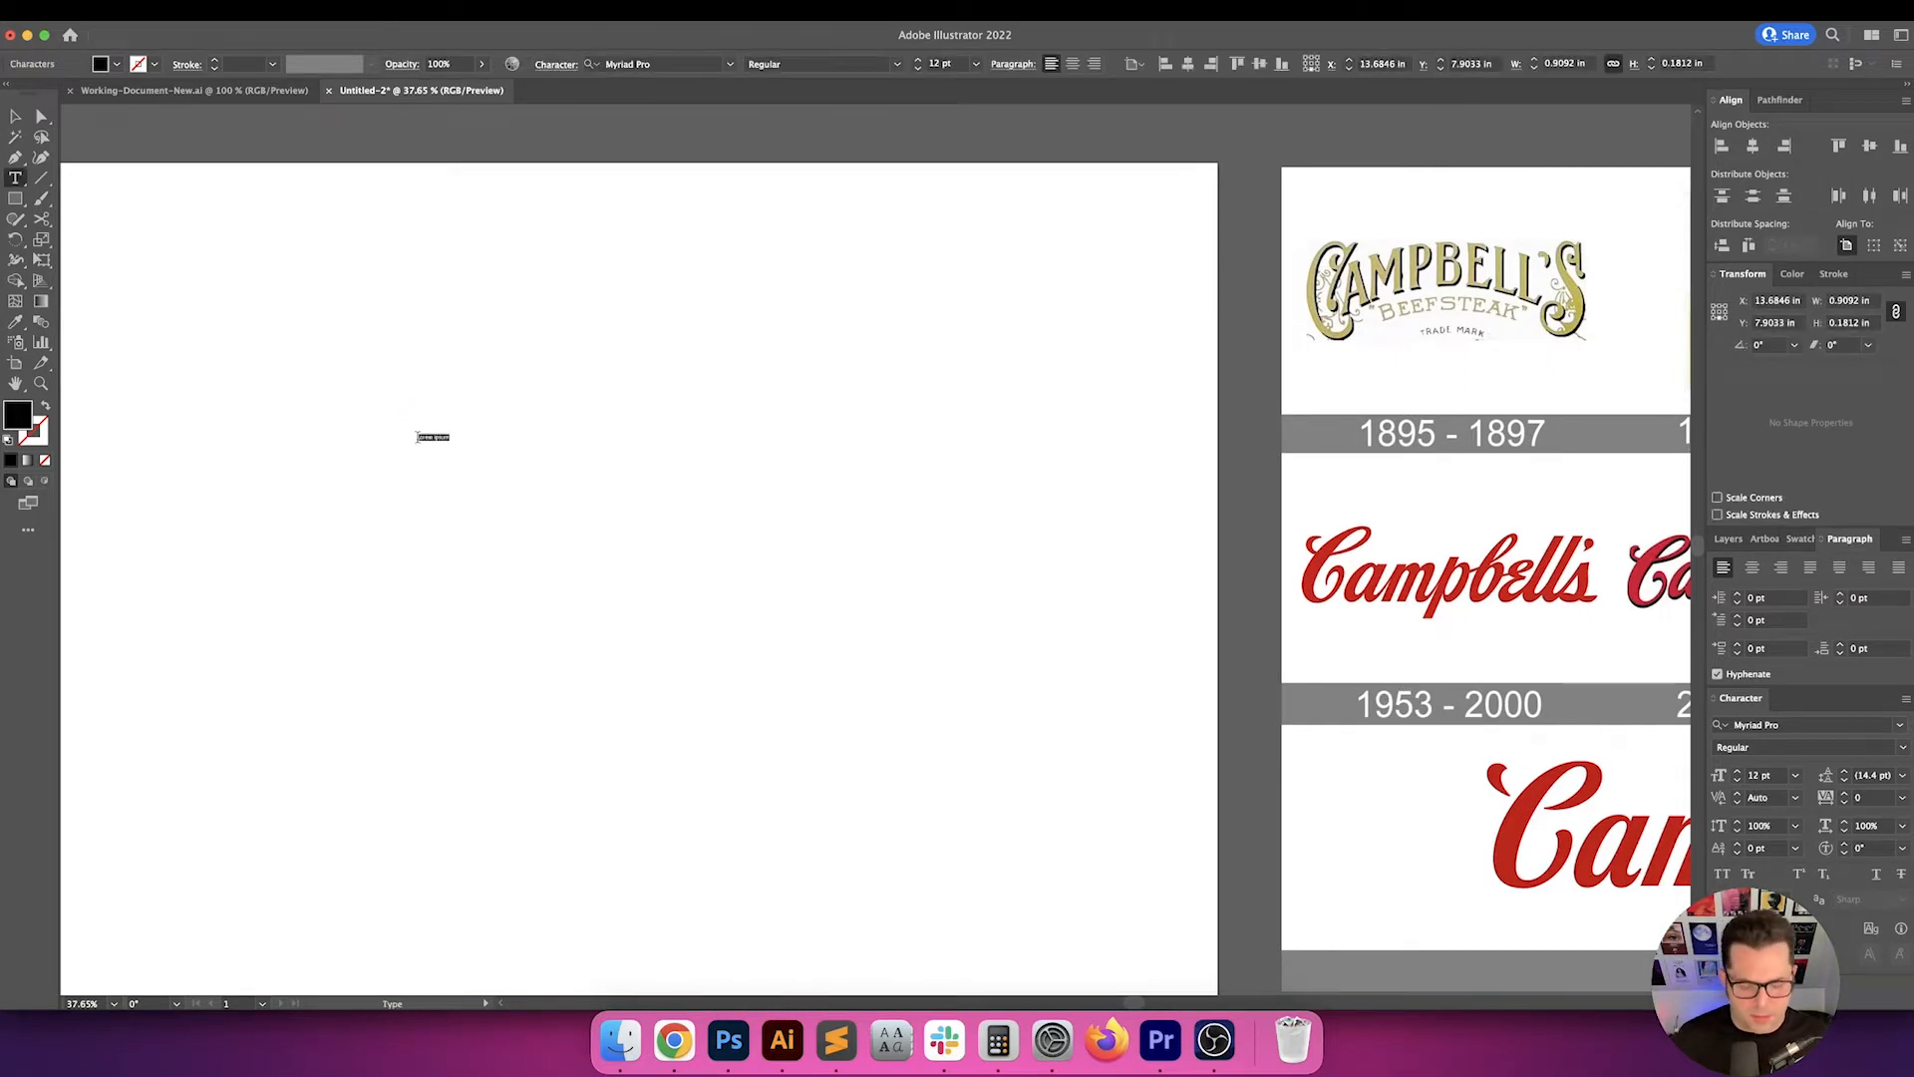
pyautogui.write('Cam')
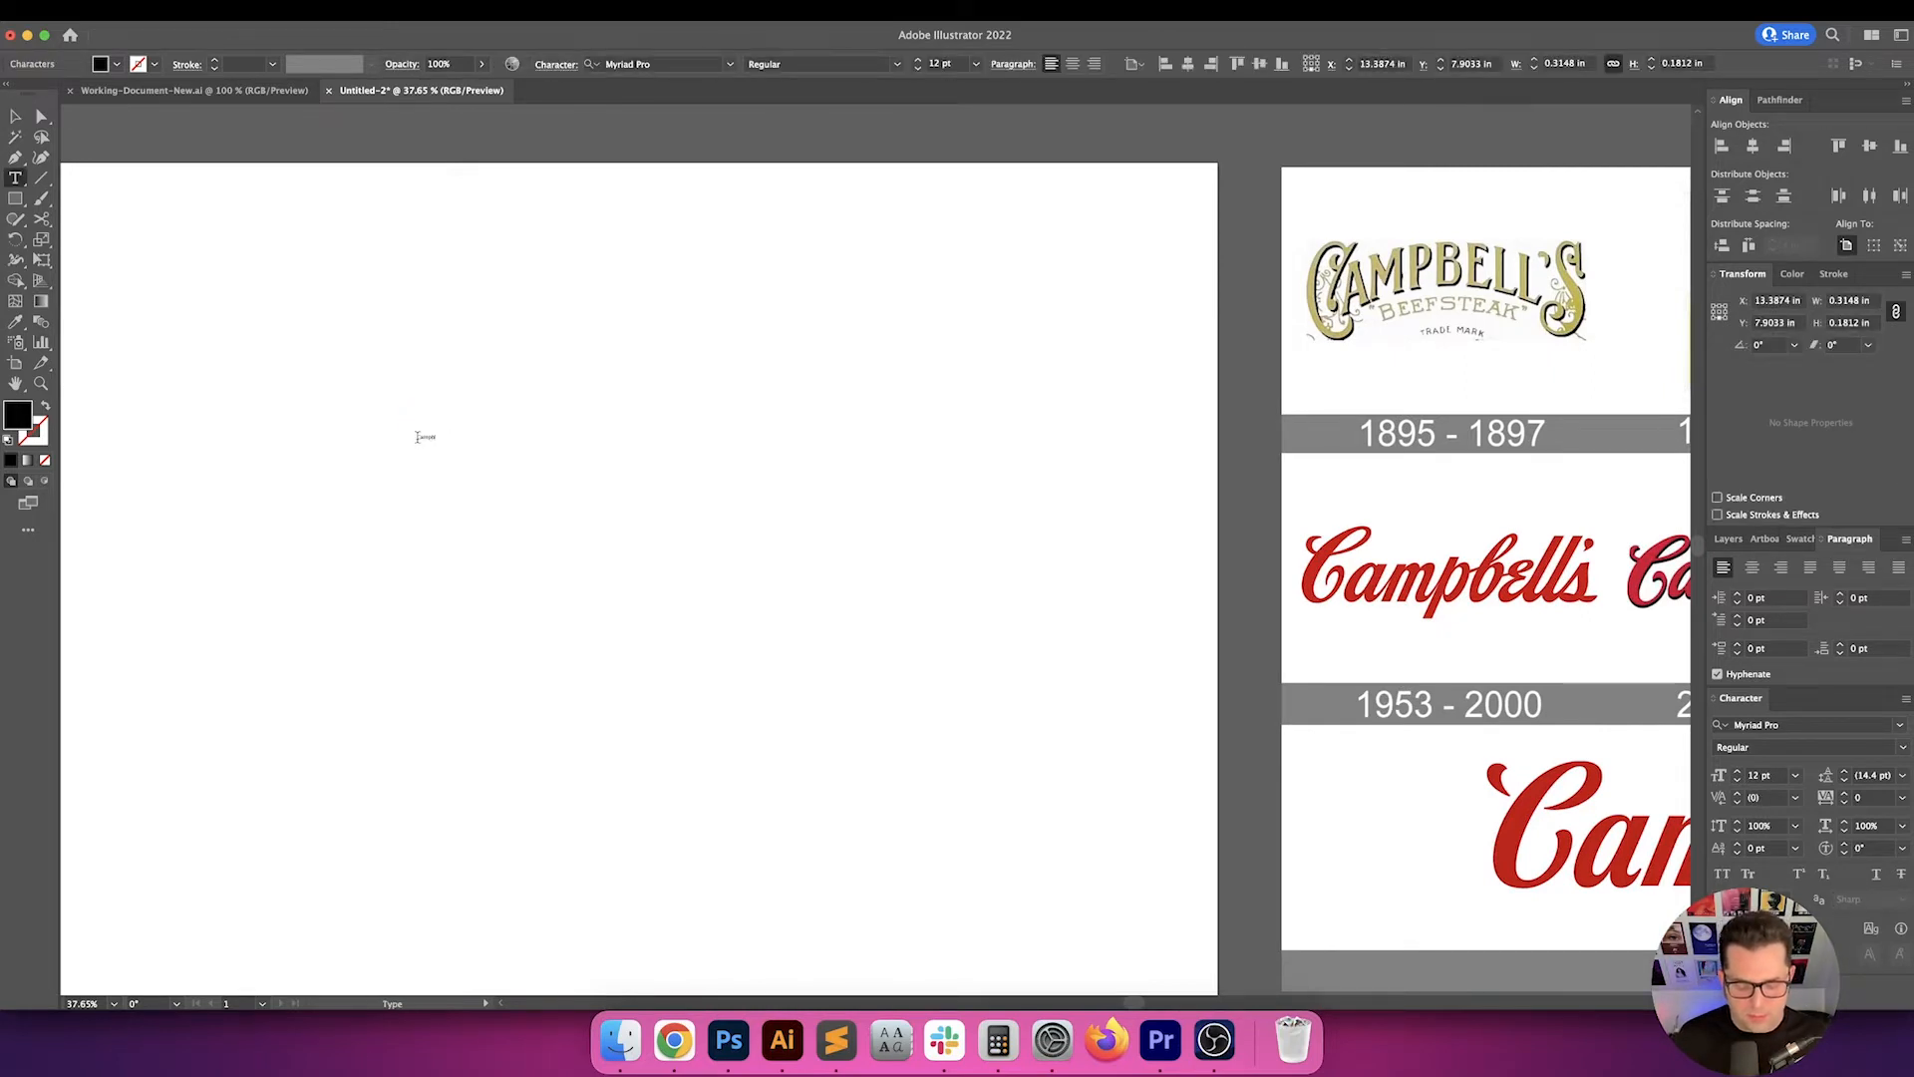
pyautogui.write('pbells')
pyautogui.press('Escape')
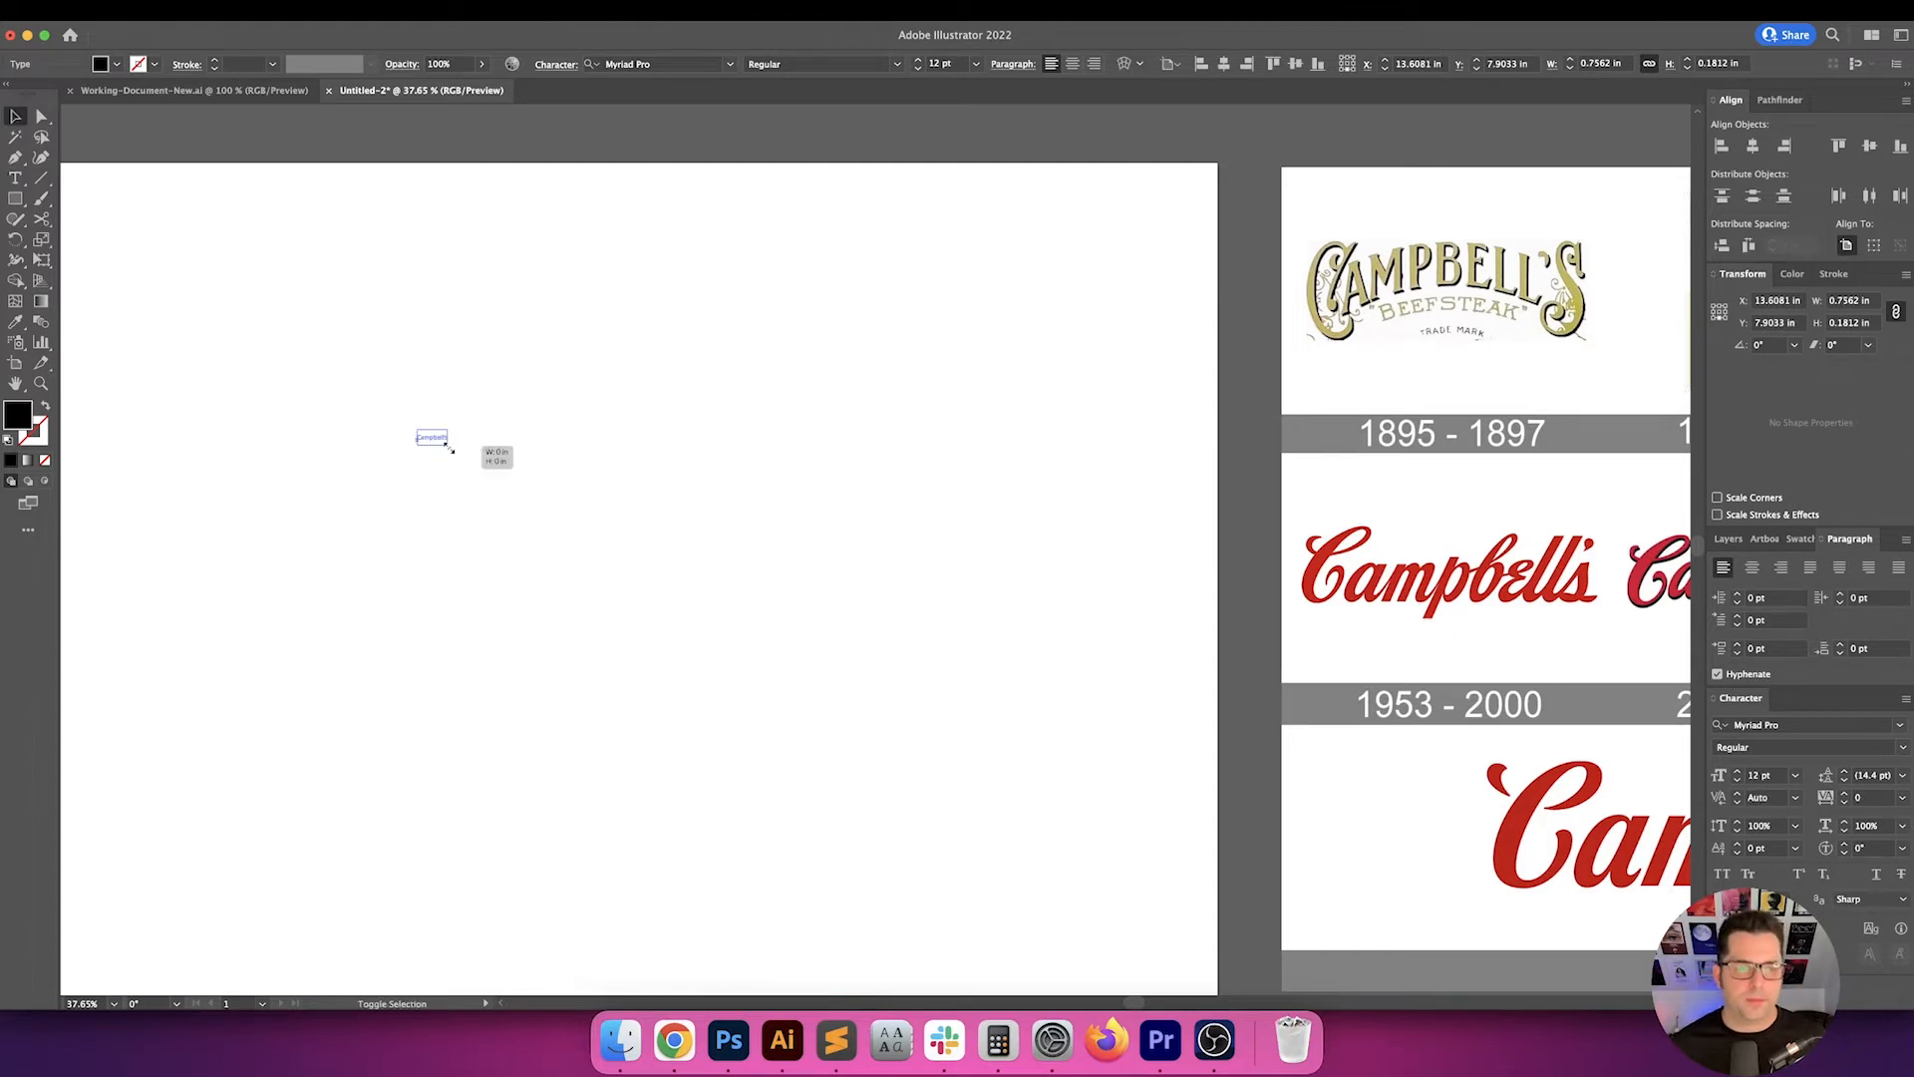
pyautogui.moveTo(451, 450); pyautogui.dragTo(621, 483)
# - Set the font of the Campbell's text to Pauline Bold
pyautogui.click(691, 62)
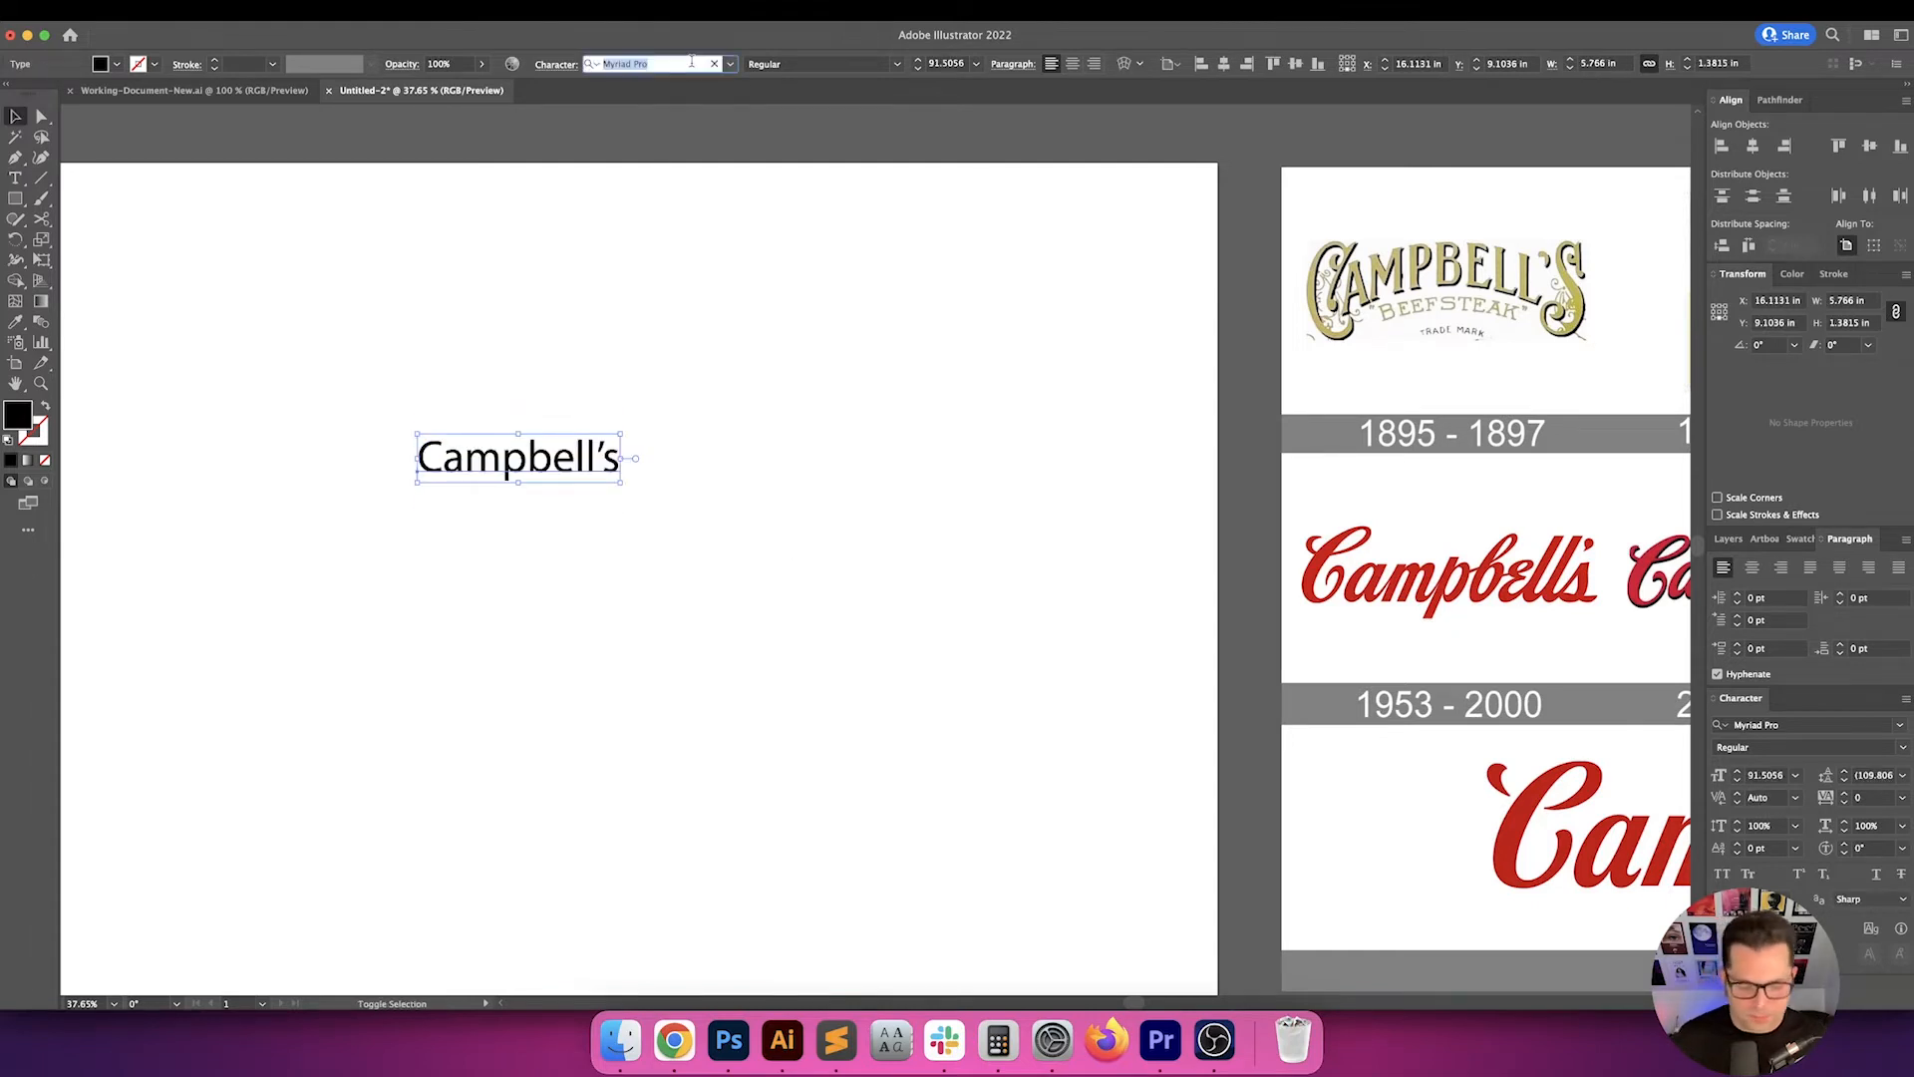
pyautogui.write('paul')
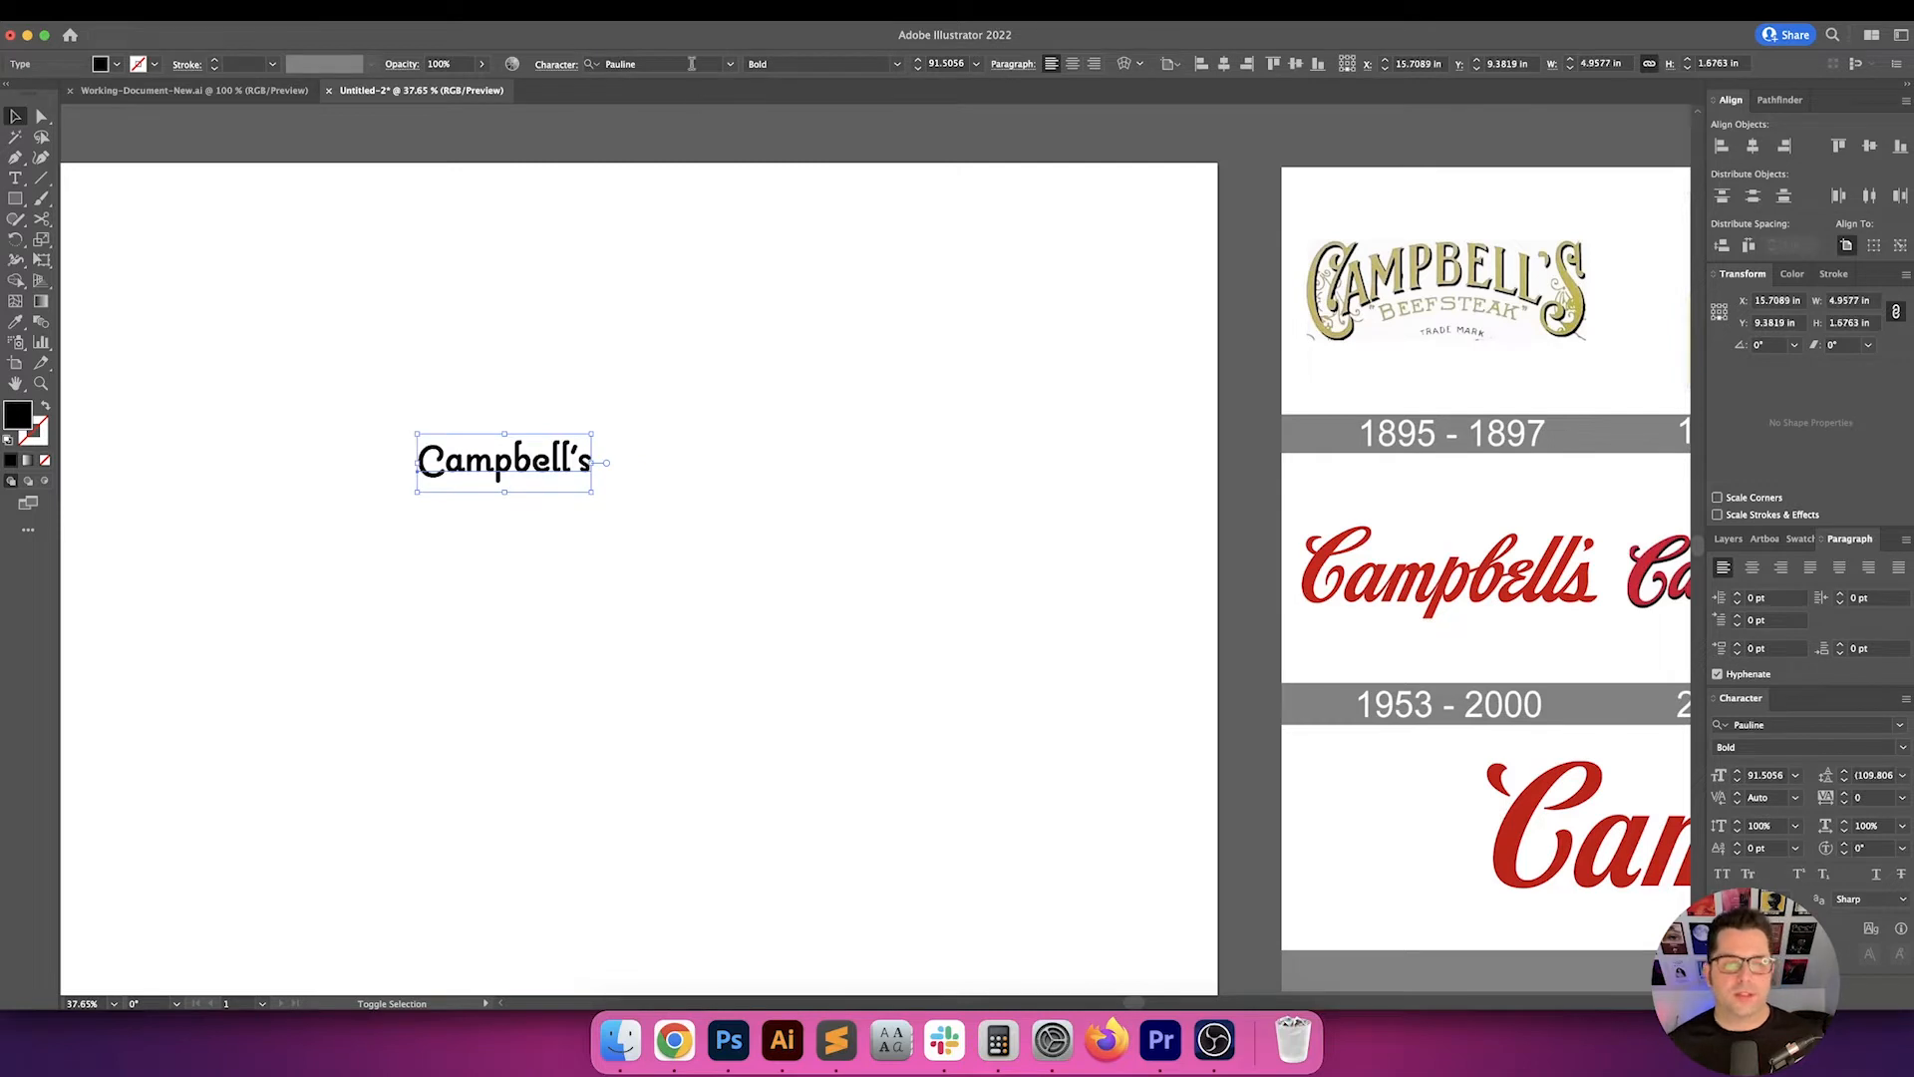
pyautogui.click(619, 525)
pyautogui.click(564, 466)
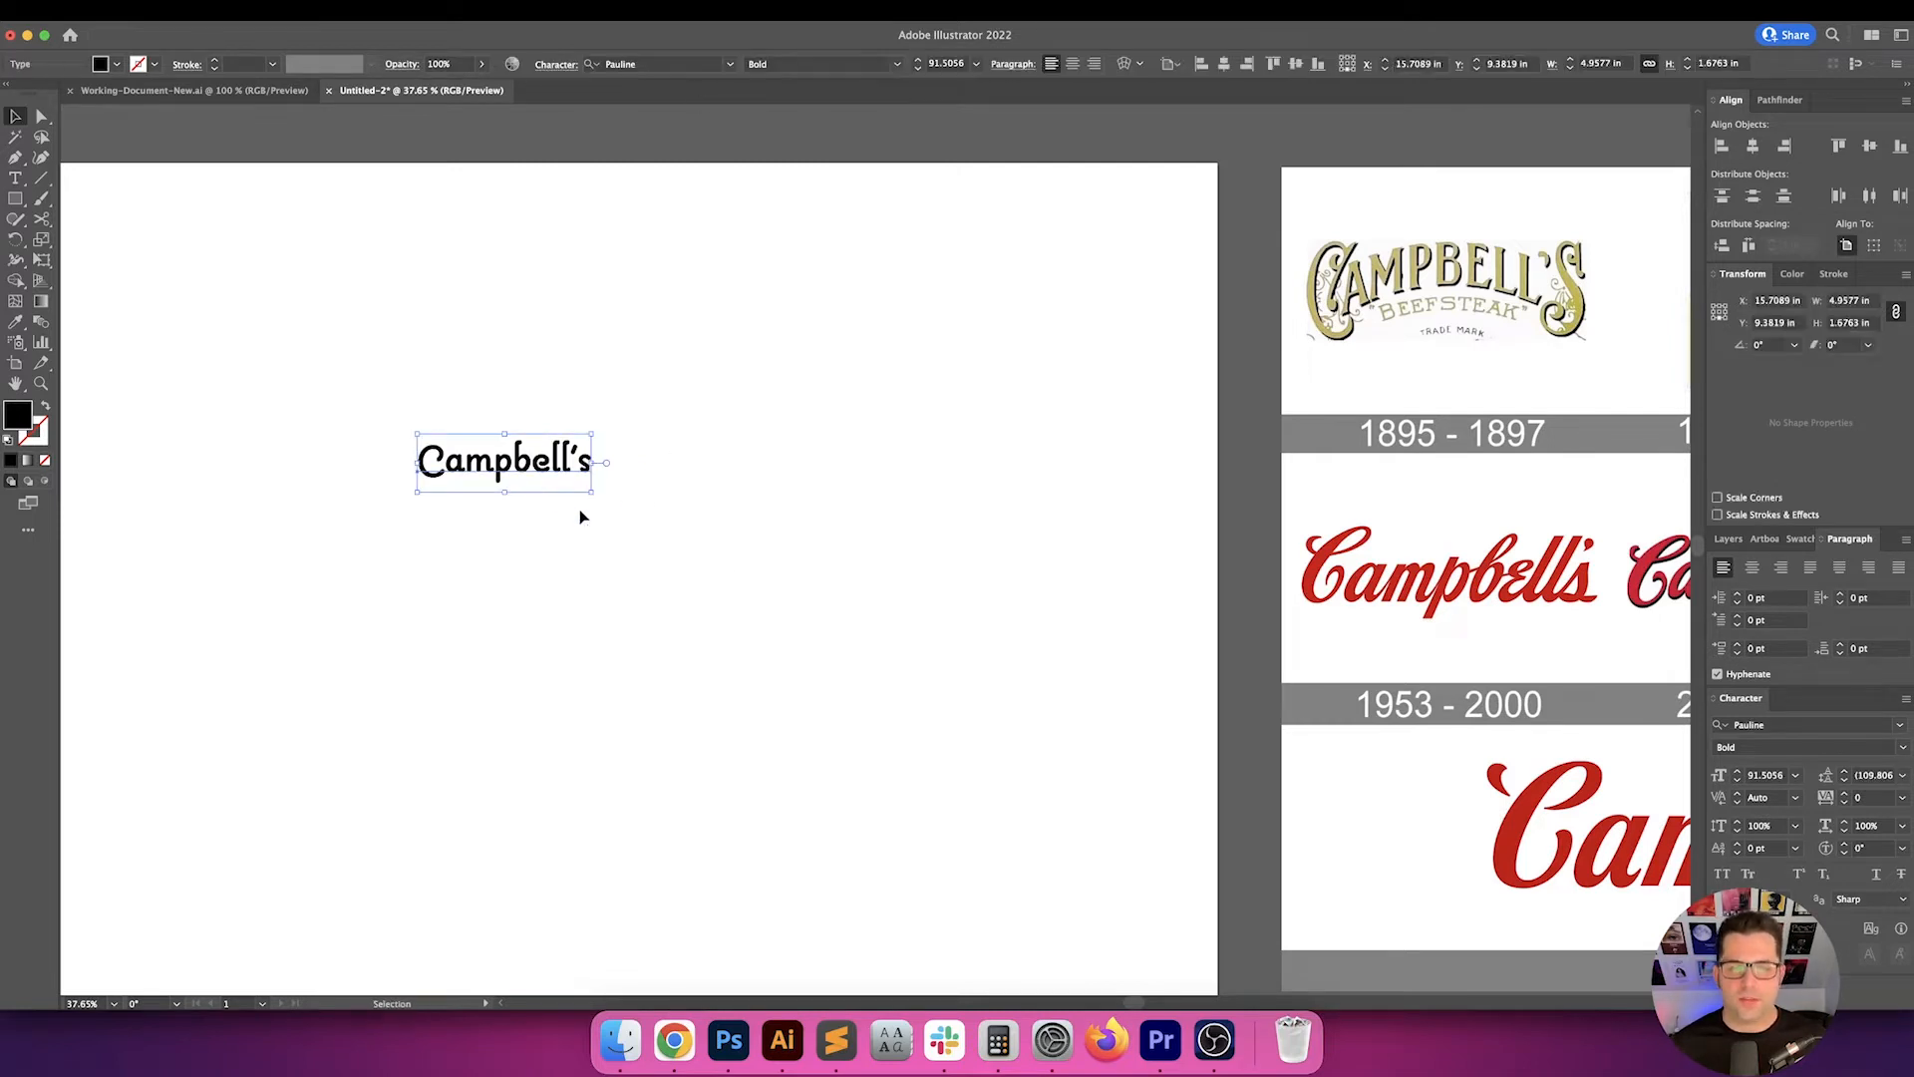
# - Enlarge the Campbell's text to about 9.5 in wide and place a copy directly below it
pyautogui.moveTo(592, 493); pyautogui.dragTo(825, 520)
pyautogui.moveTo(684, 439); pyautogui.dragTo(686, 628)
# - Switch to Chrome, start a 20-minute countdown on the Google timer, and return to Illustrator
pyautogui.click(674, 1040)
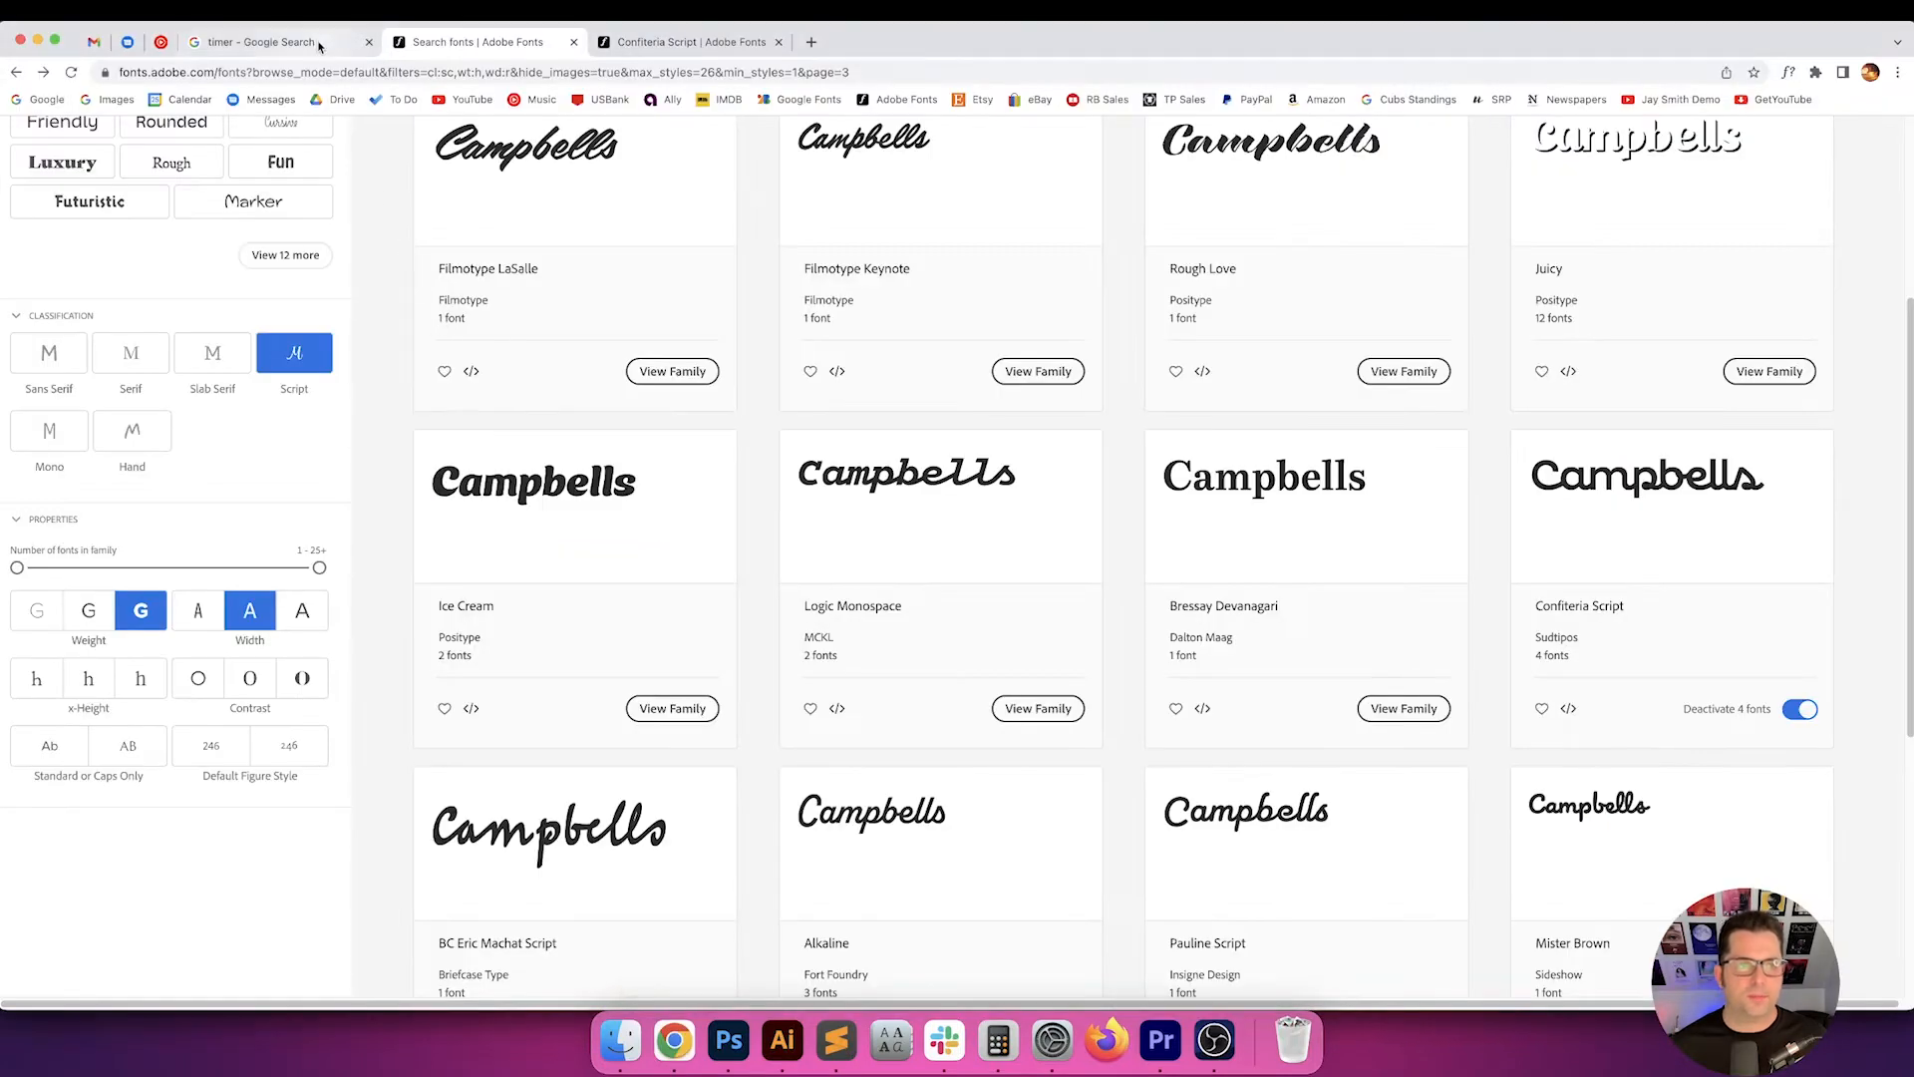
pyautogui.click(299, 42)
pyautogui.click(282, 388)
pyautogui.write('2000')
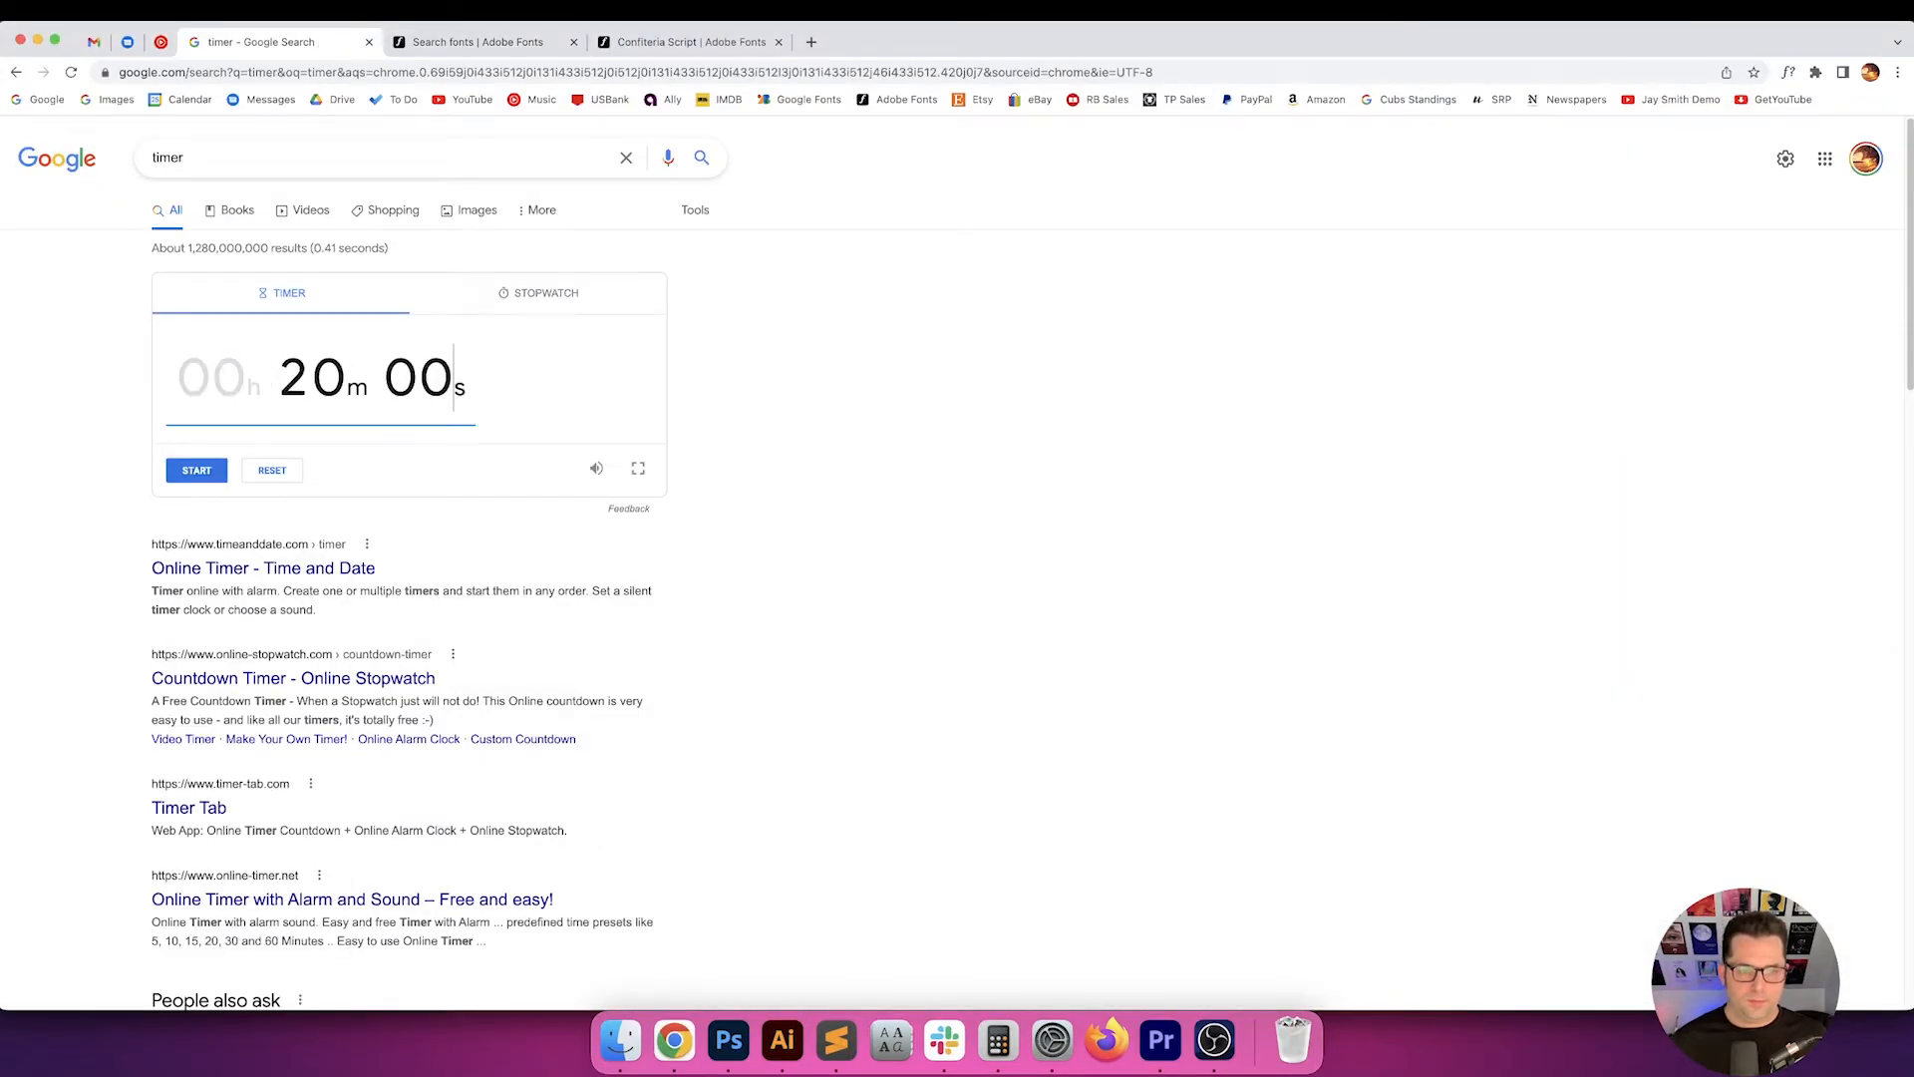
pyautogui.press('Return')
pyautogui.click(783, 1040)
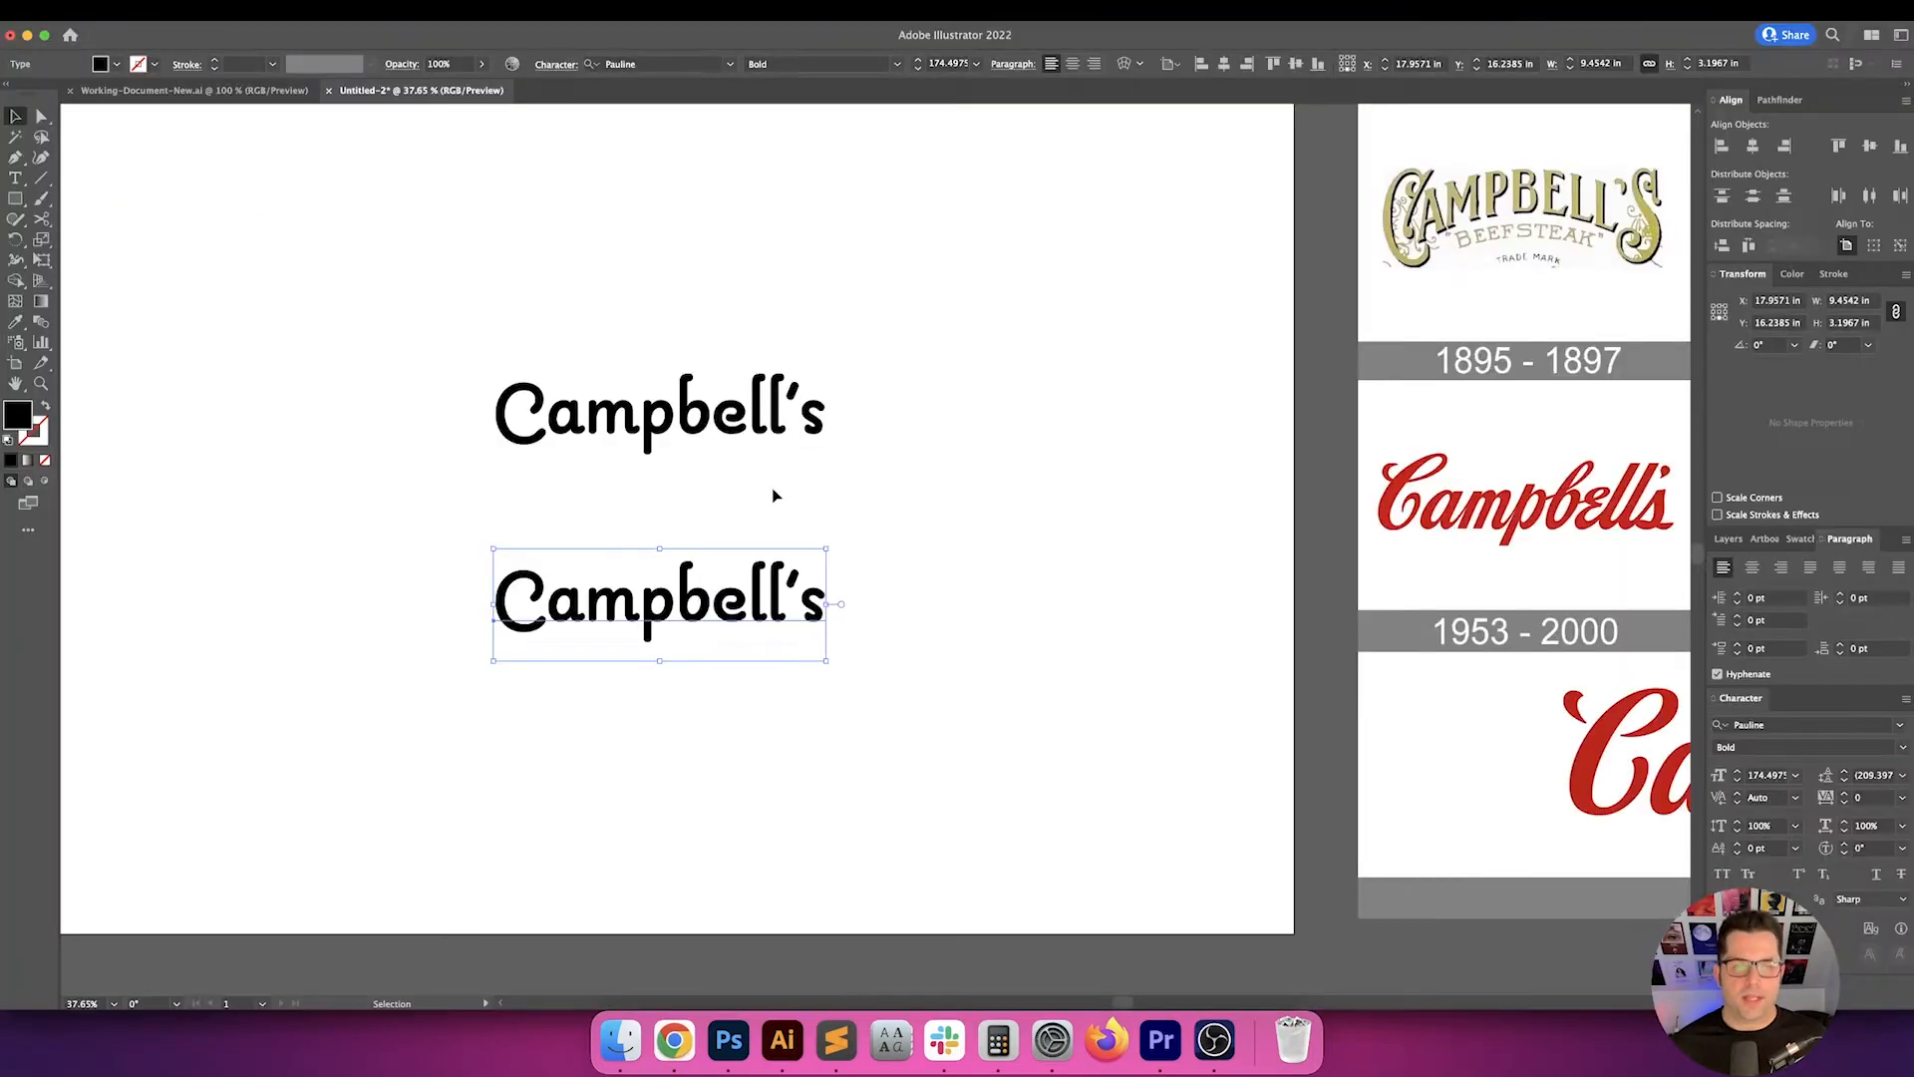
# - Move the lower Campbell's copy closer to the upper one and set its font to Alkaline Heavy
pyautogui.click(774, 492)
pyautogui.moveTo(768, 598); pyautogui.dragTo(769, 565)
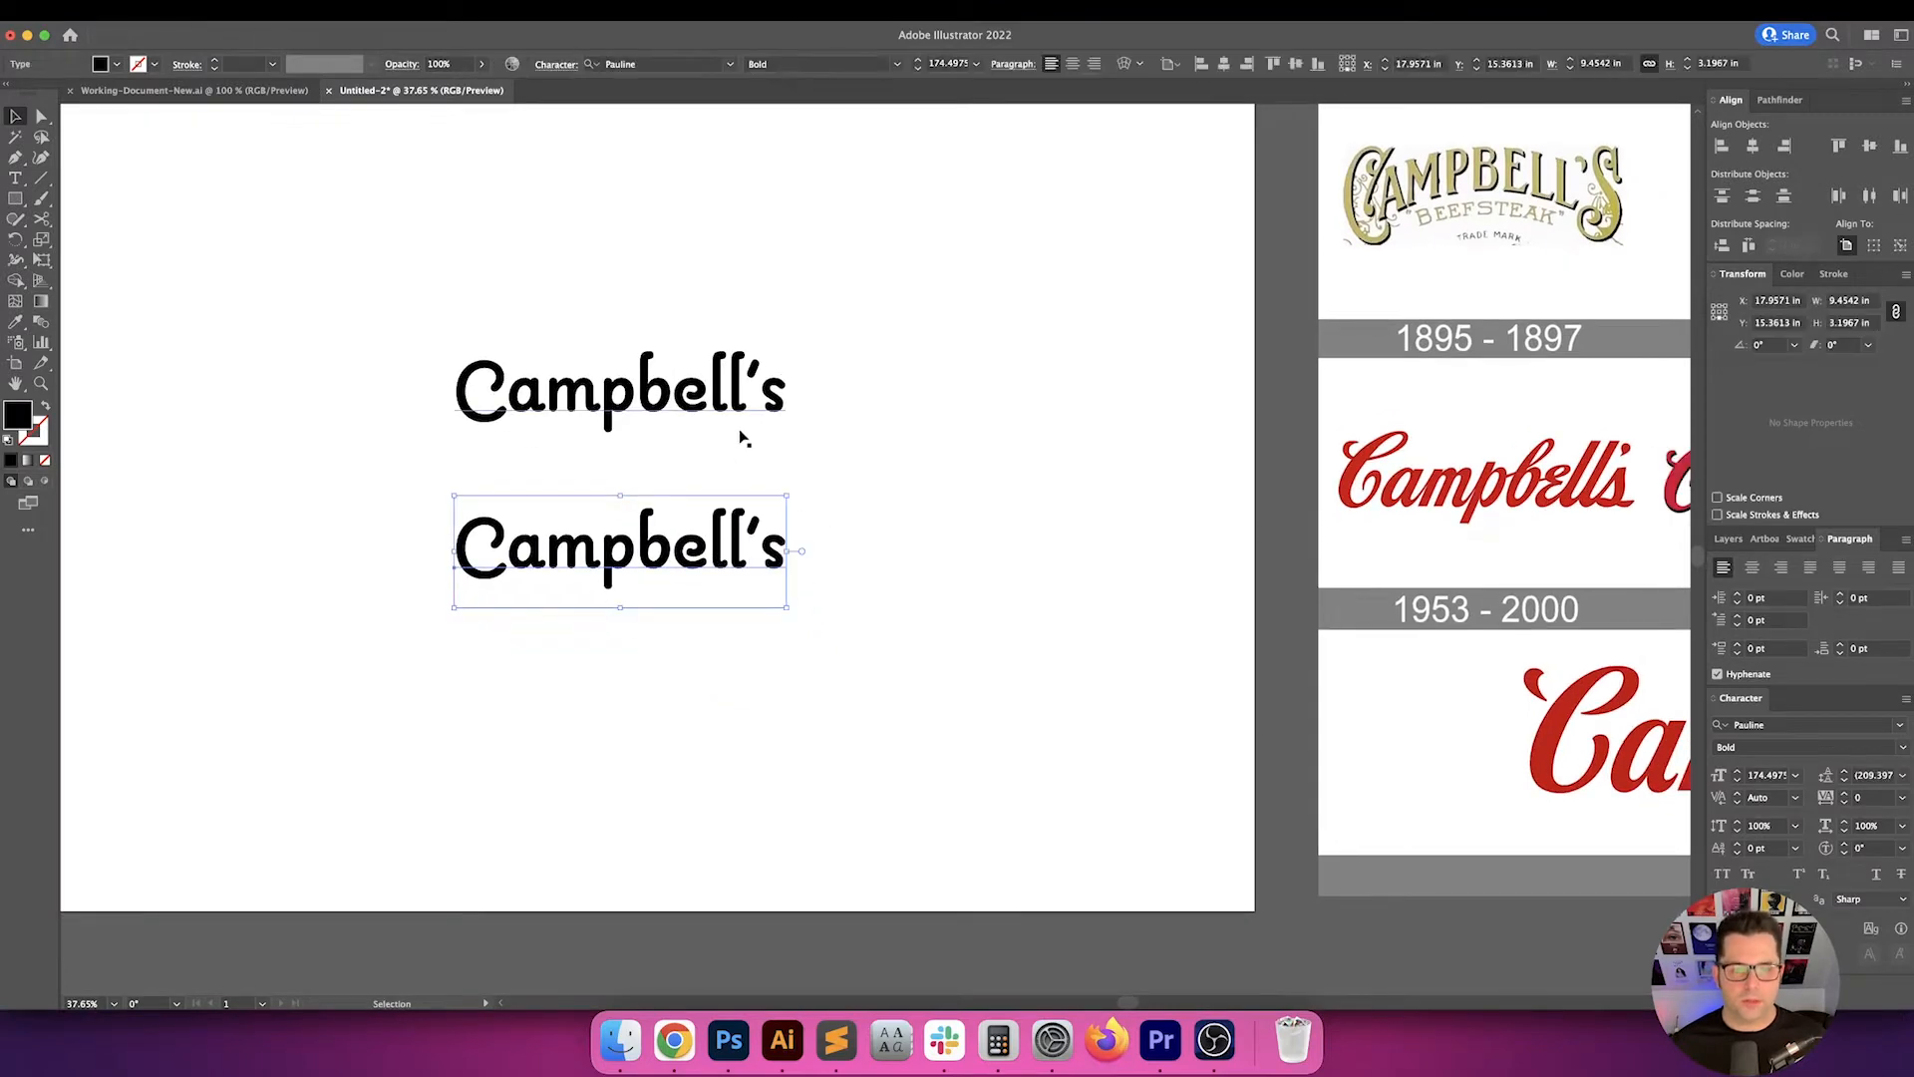
pyautogui.click(670, 66)
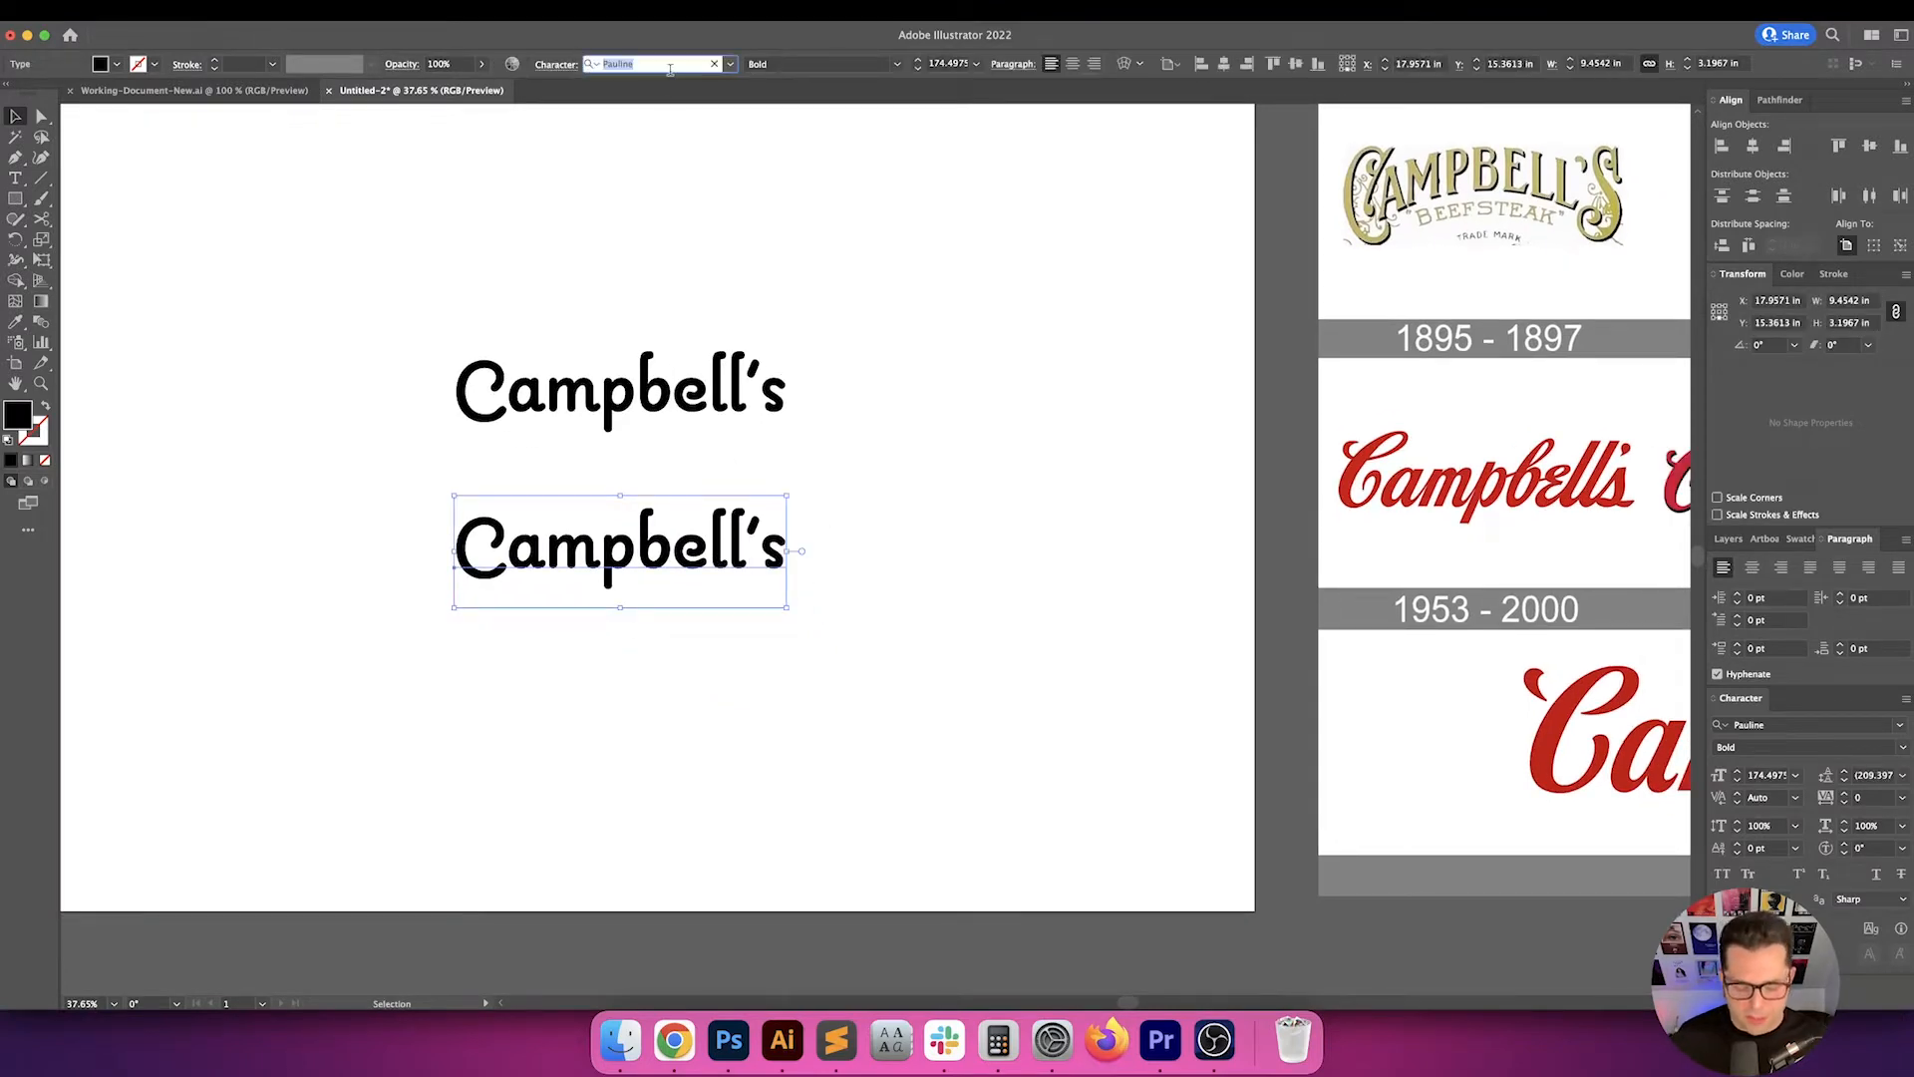
pyautogui.write('alka')
pyautogui.press('Down')
pyautogui.press('Down')
pyautogui.press('Down')
pyautogui.press('Down')
pyautogui.press('Down')
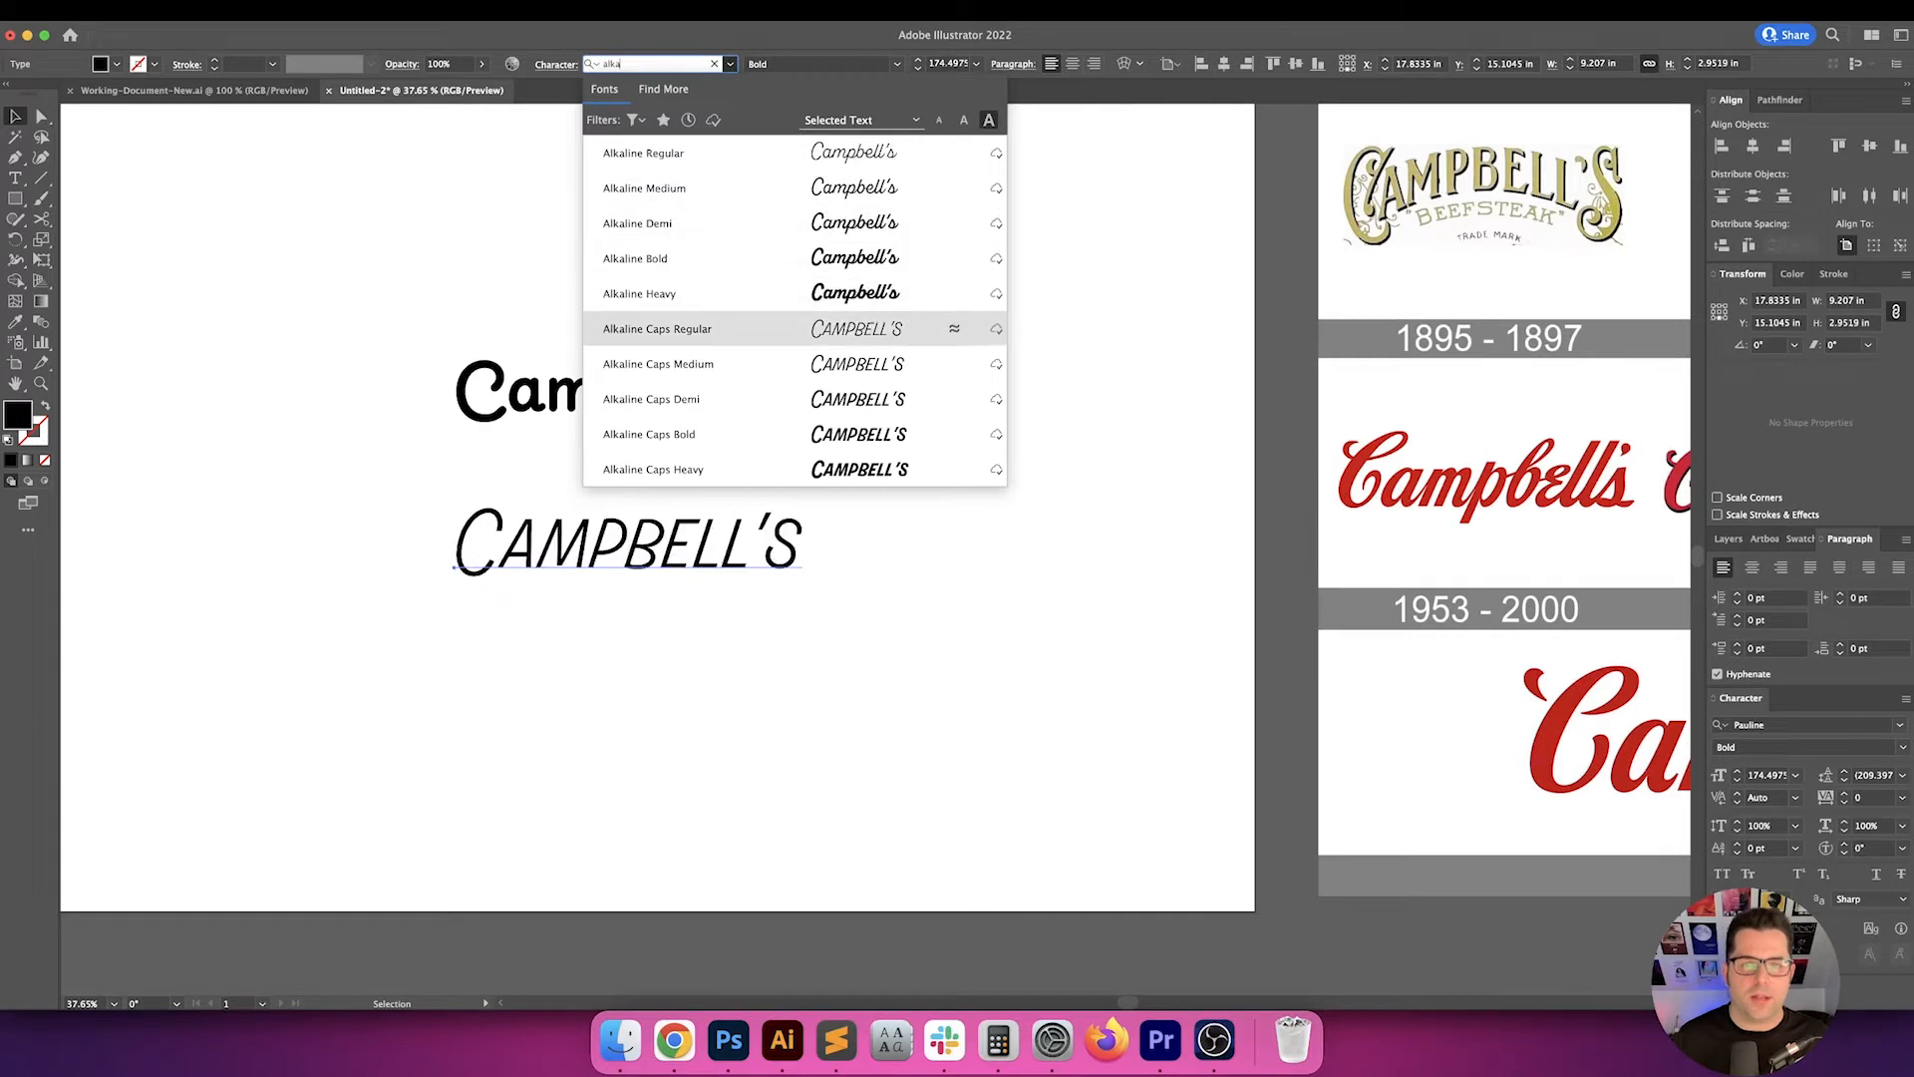
pyautogui.press('Up')
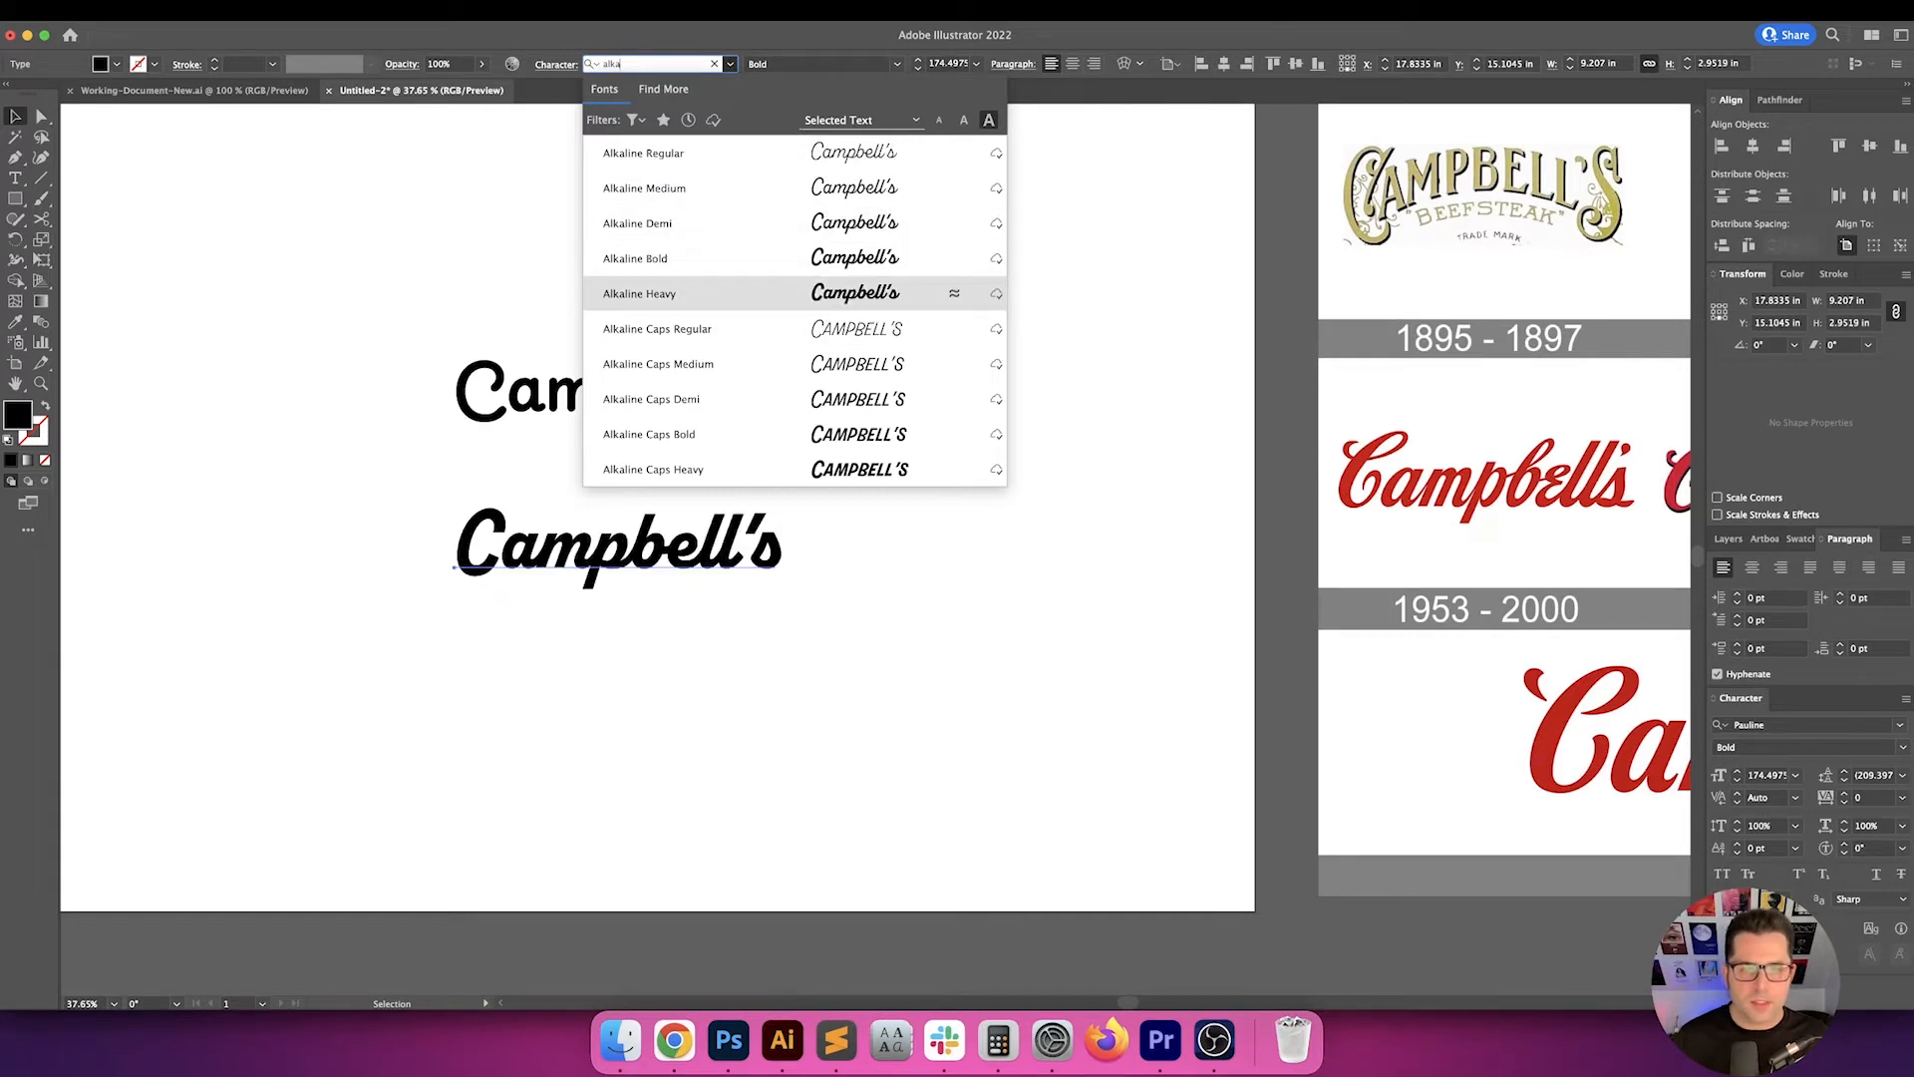
pyautogui.press('Return')
# - Shift both Campbell's lines toward the artboard's left side and place a copy of the Alkaline Heavy one below, tightening the spacing
pyautogui.hscroll(-5, 1119, 286)
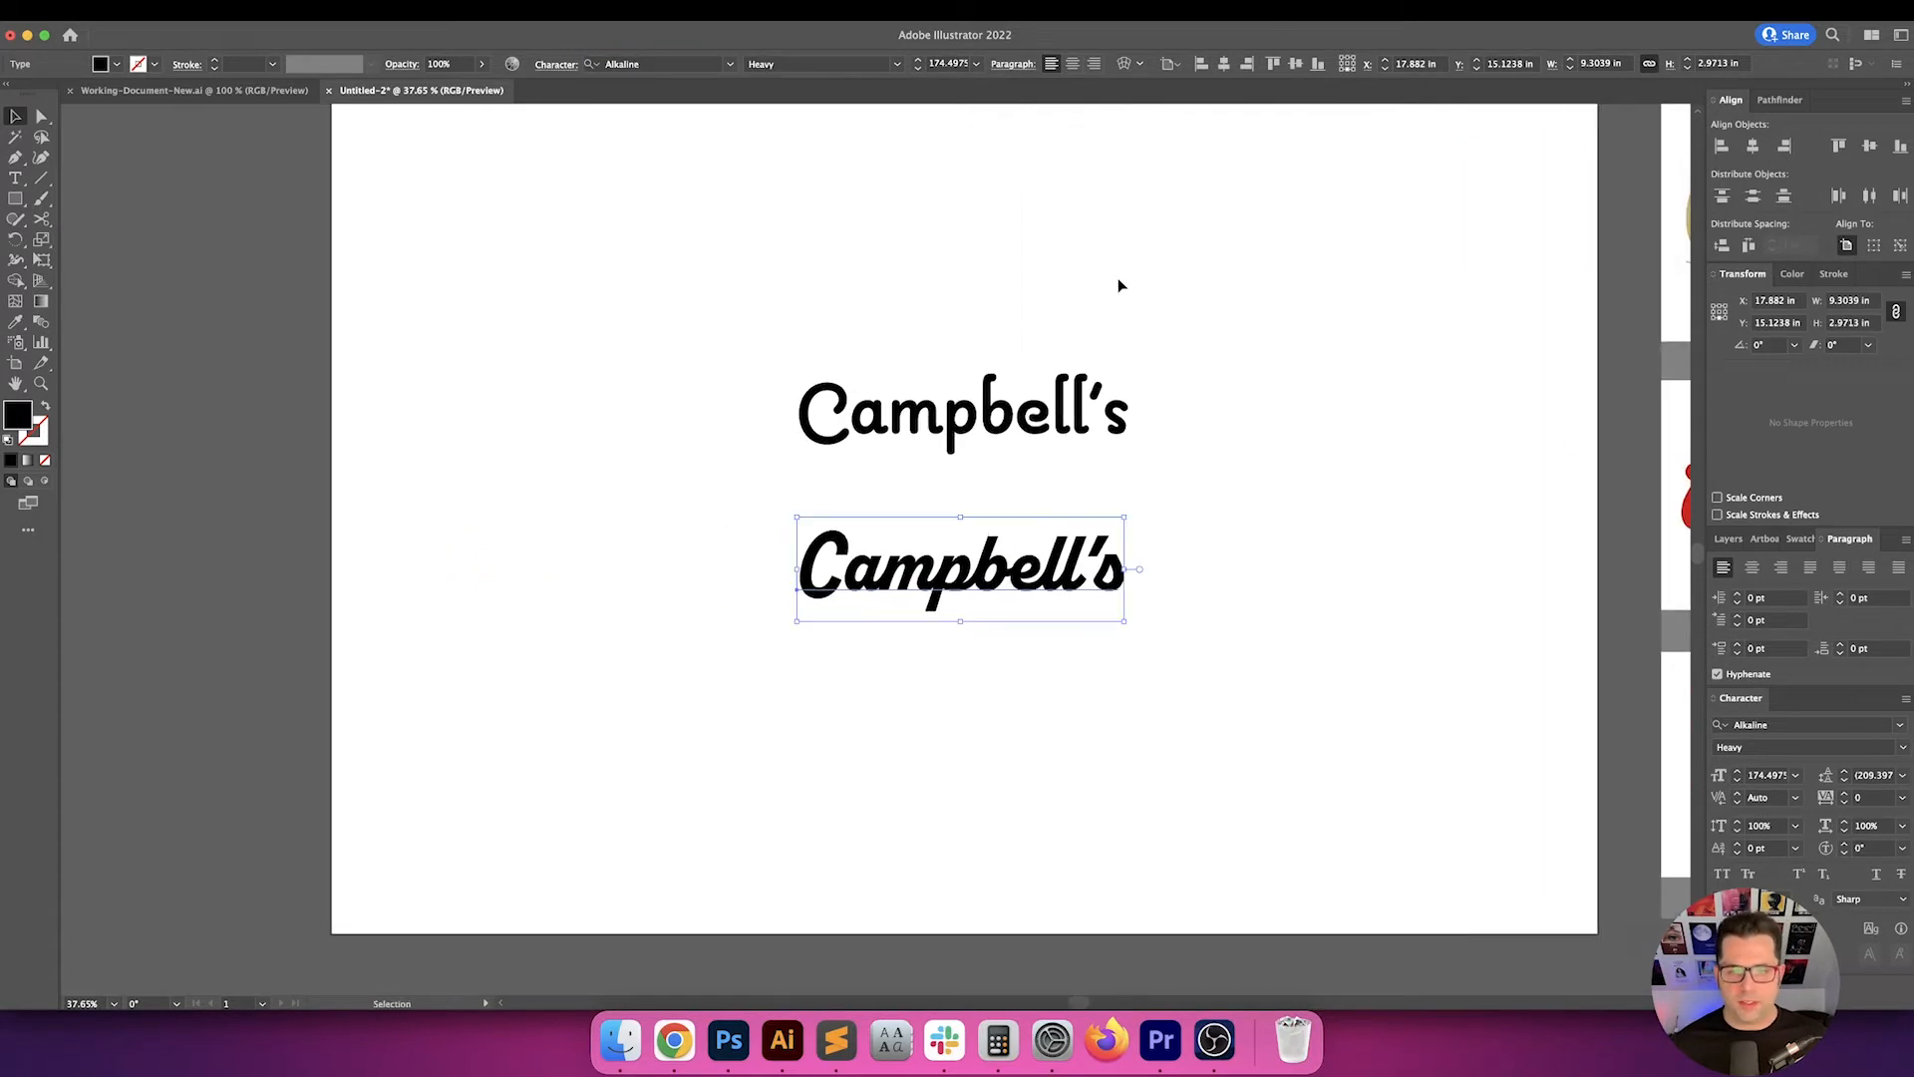
pyautogui.moveTo(1119, 286); pyautogui.dragTo(646, 584)
pyautogui.click(966, 499)
pyautogui.scroll(-2, 966, 499)
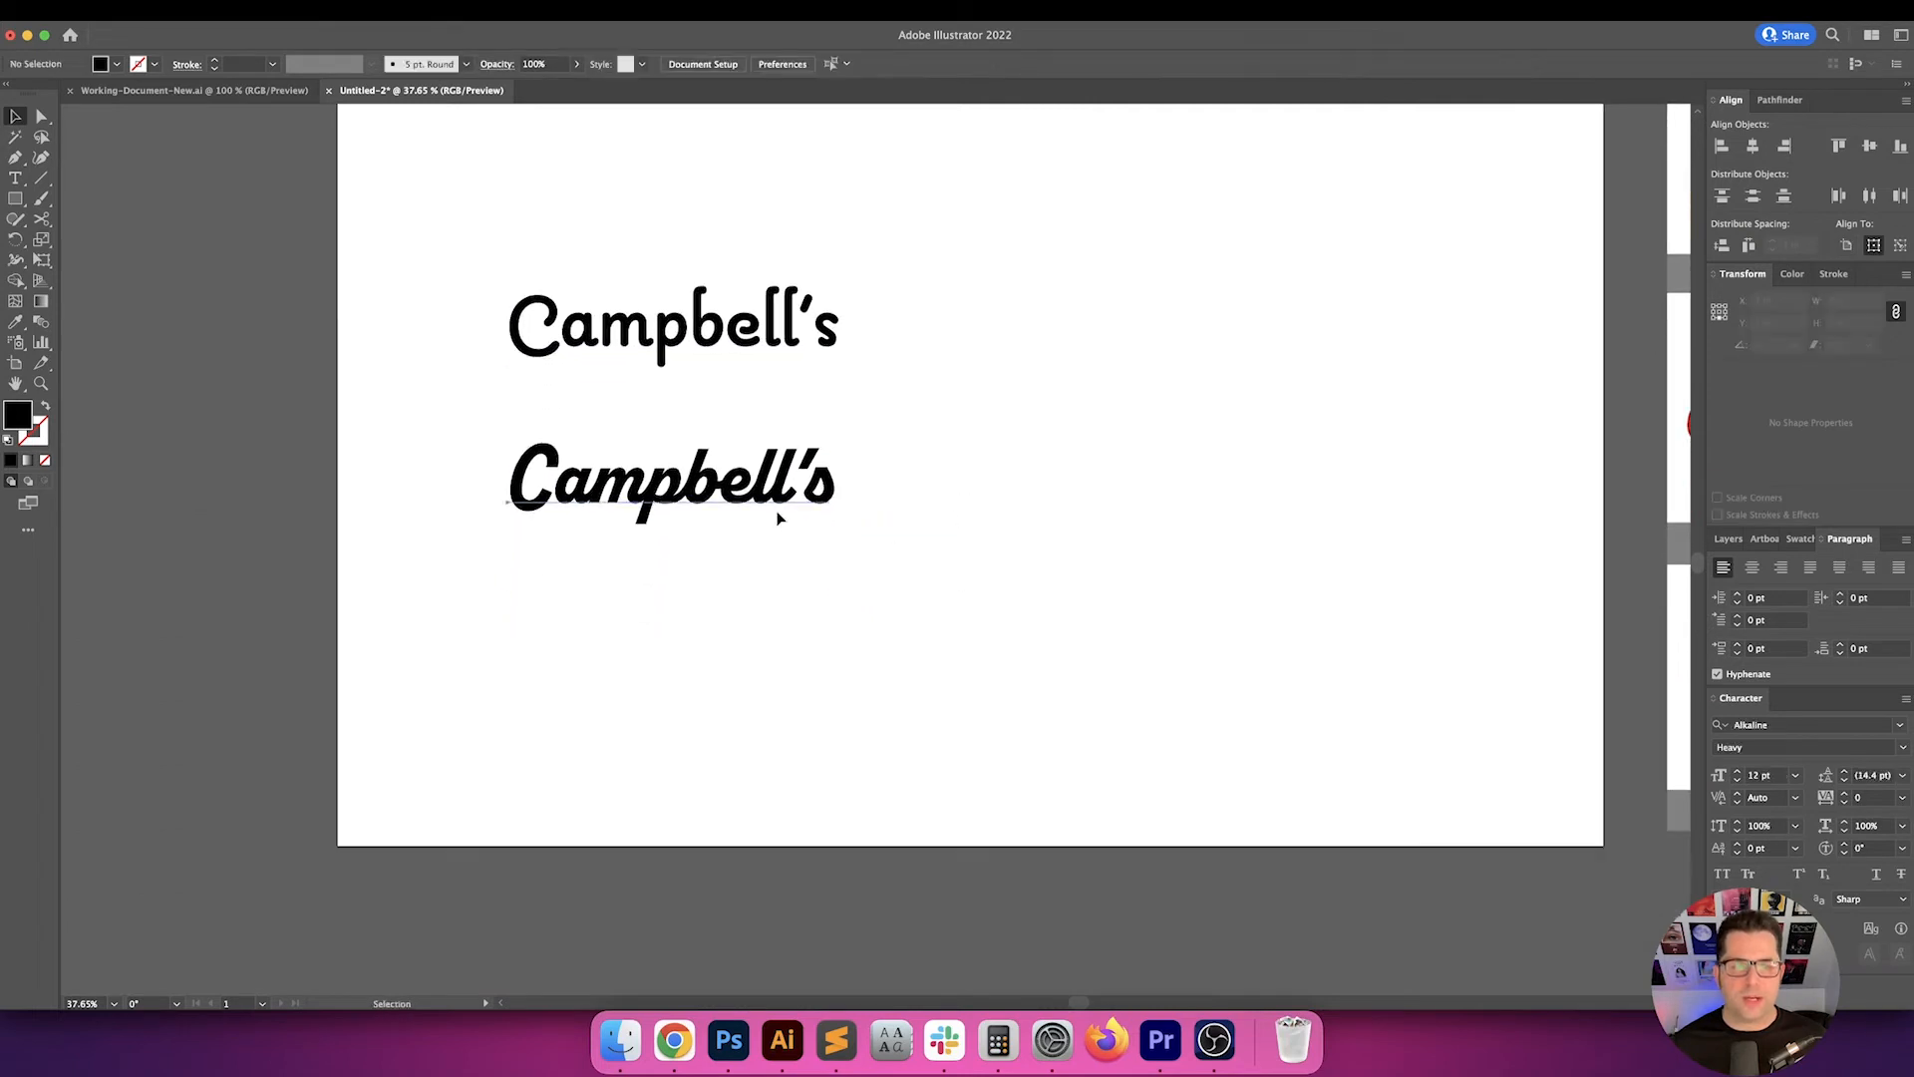
pyautogui.moveTo(776, 513); pyautogui.dragTo(776, 604)
pyautogui.click(933, 464)
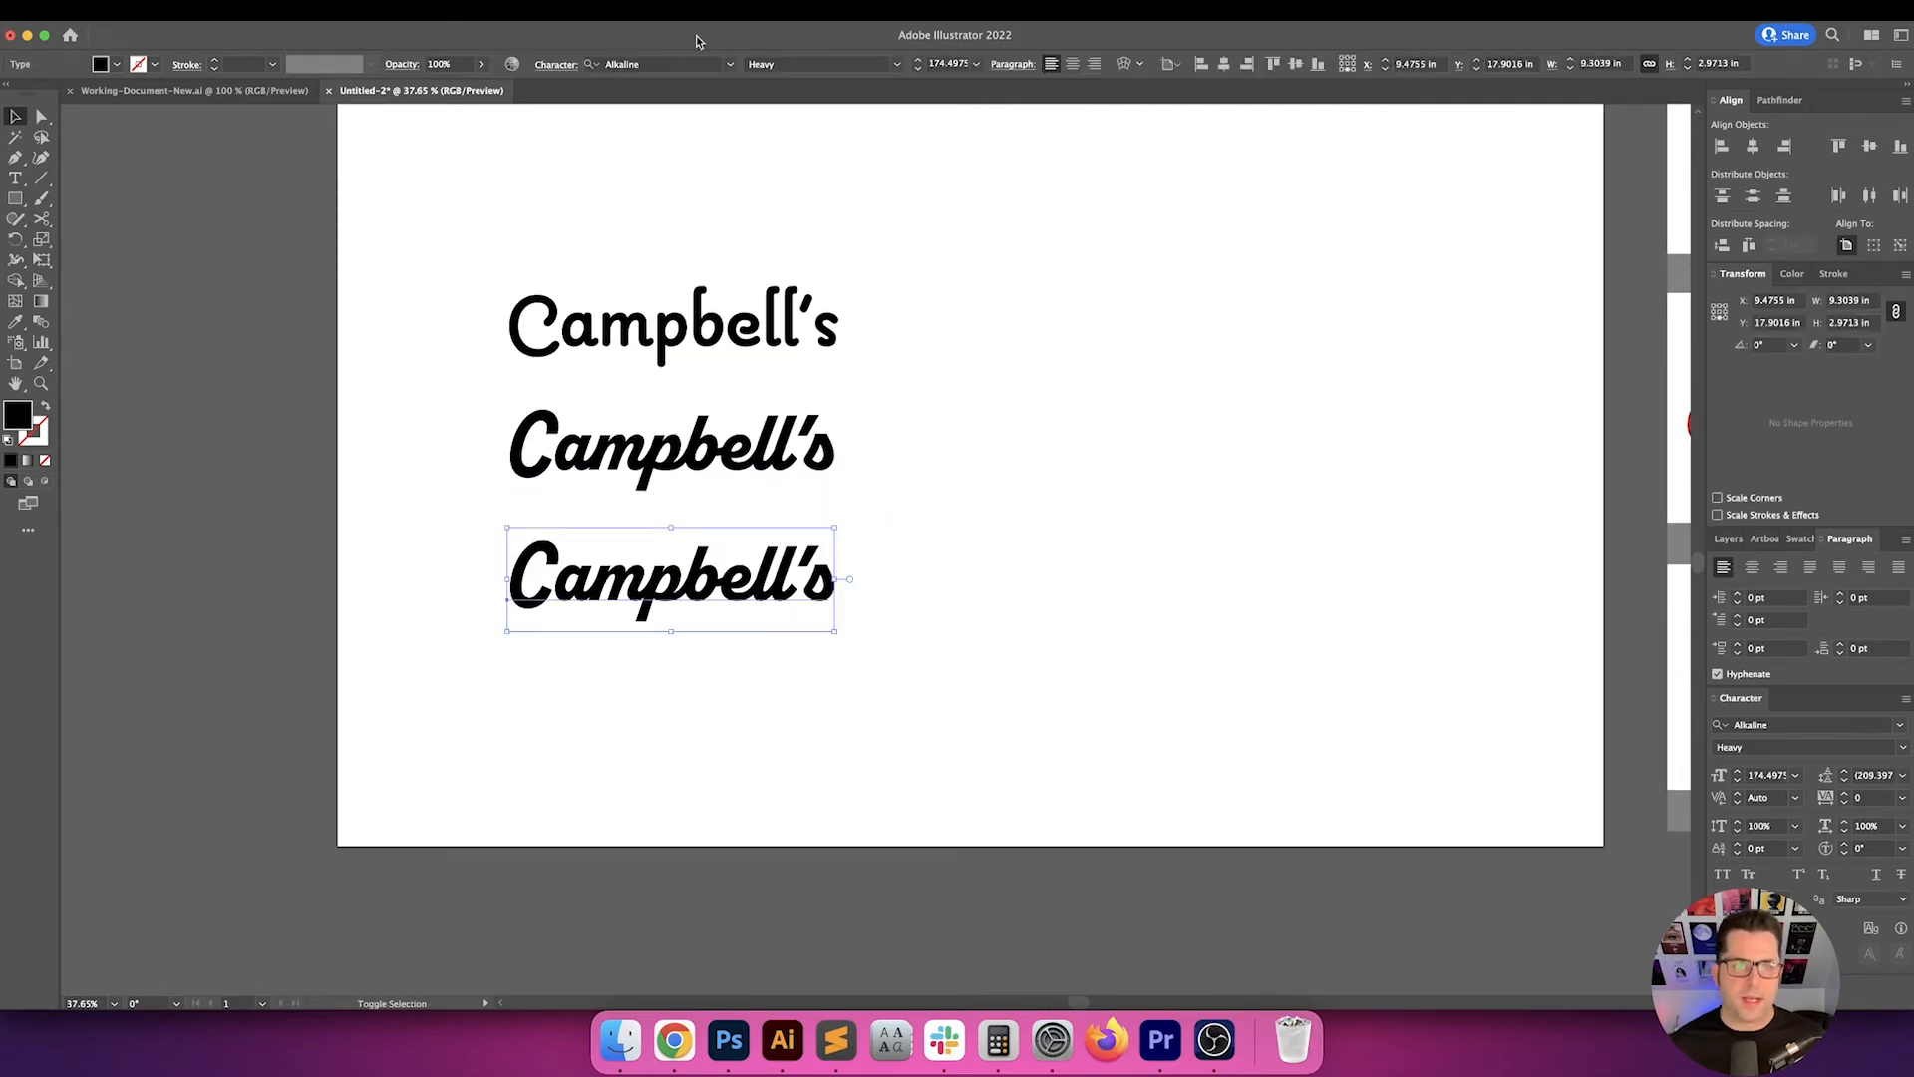
# - Set the lowest Campbell's line in Confiteria Script Bold
pyautogui.click(690, 65)
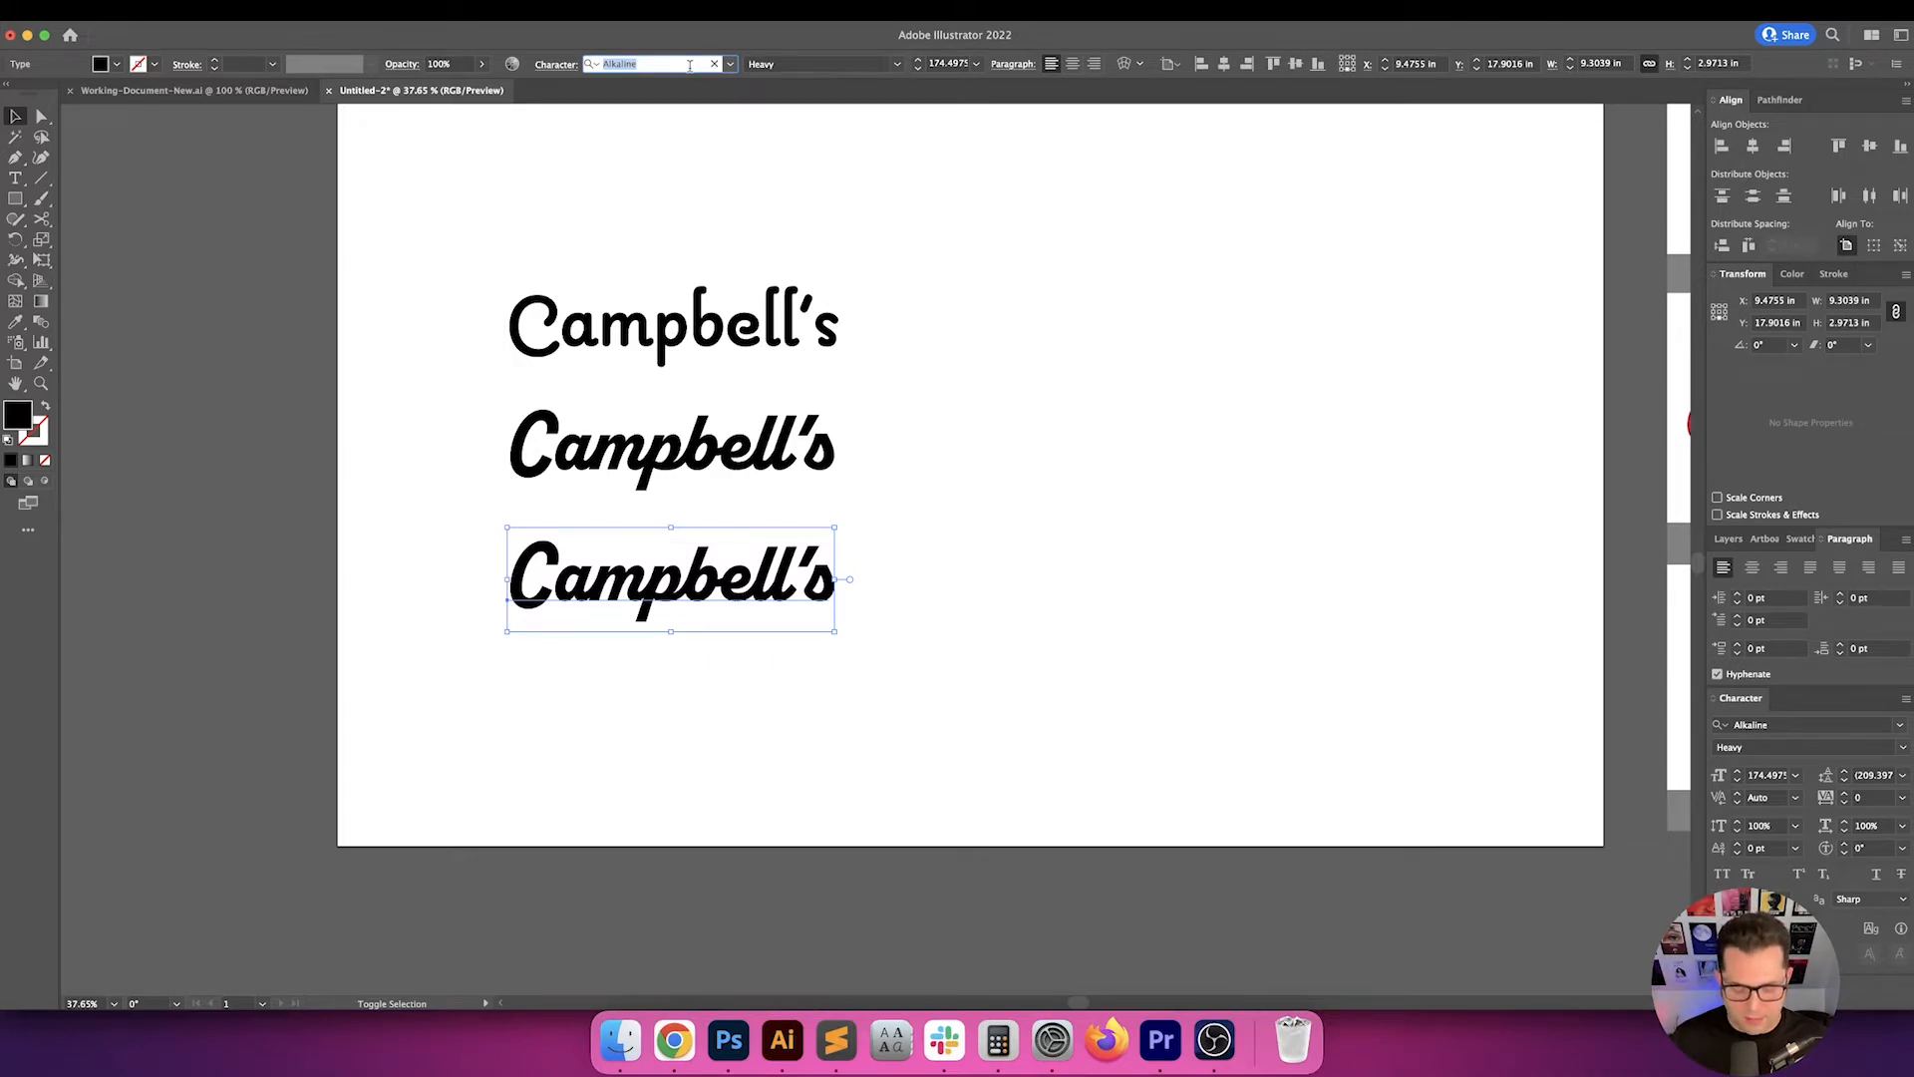
pyautogui.write('confi')
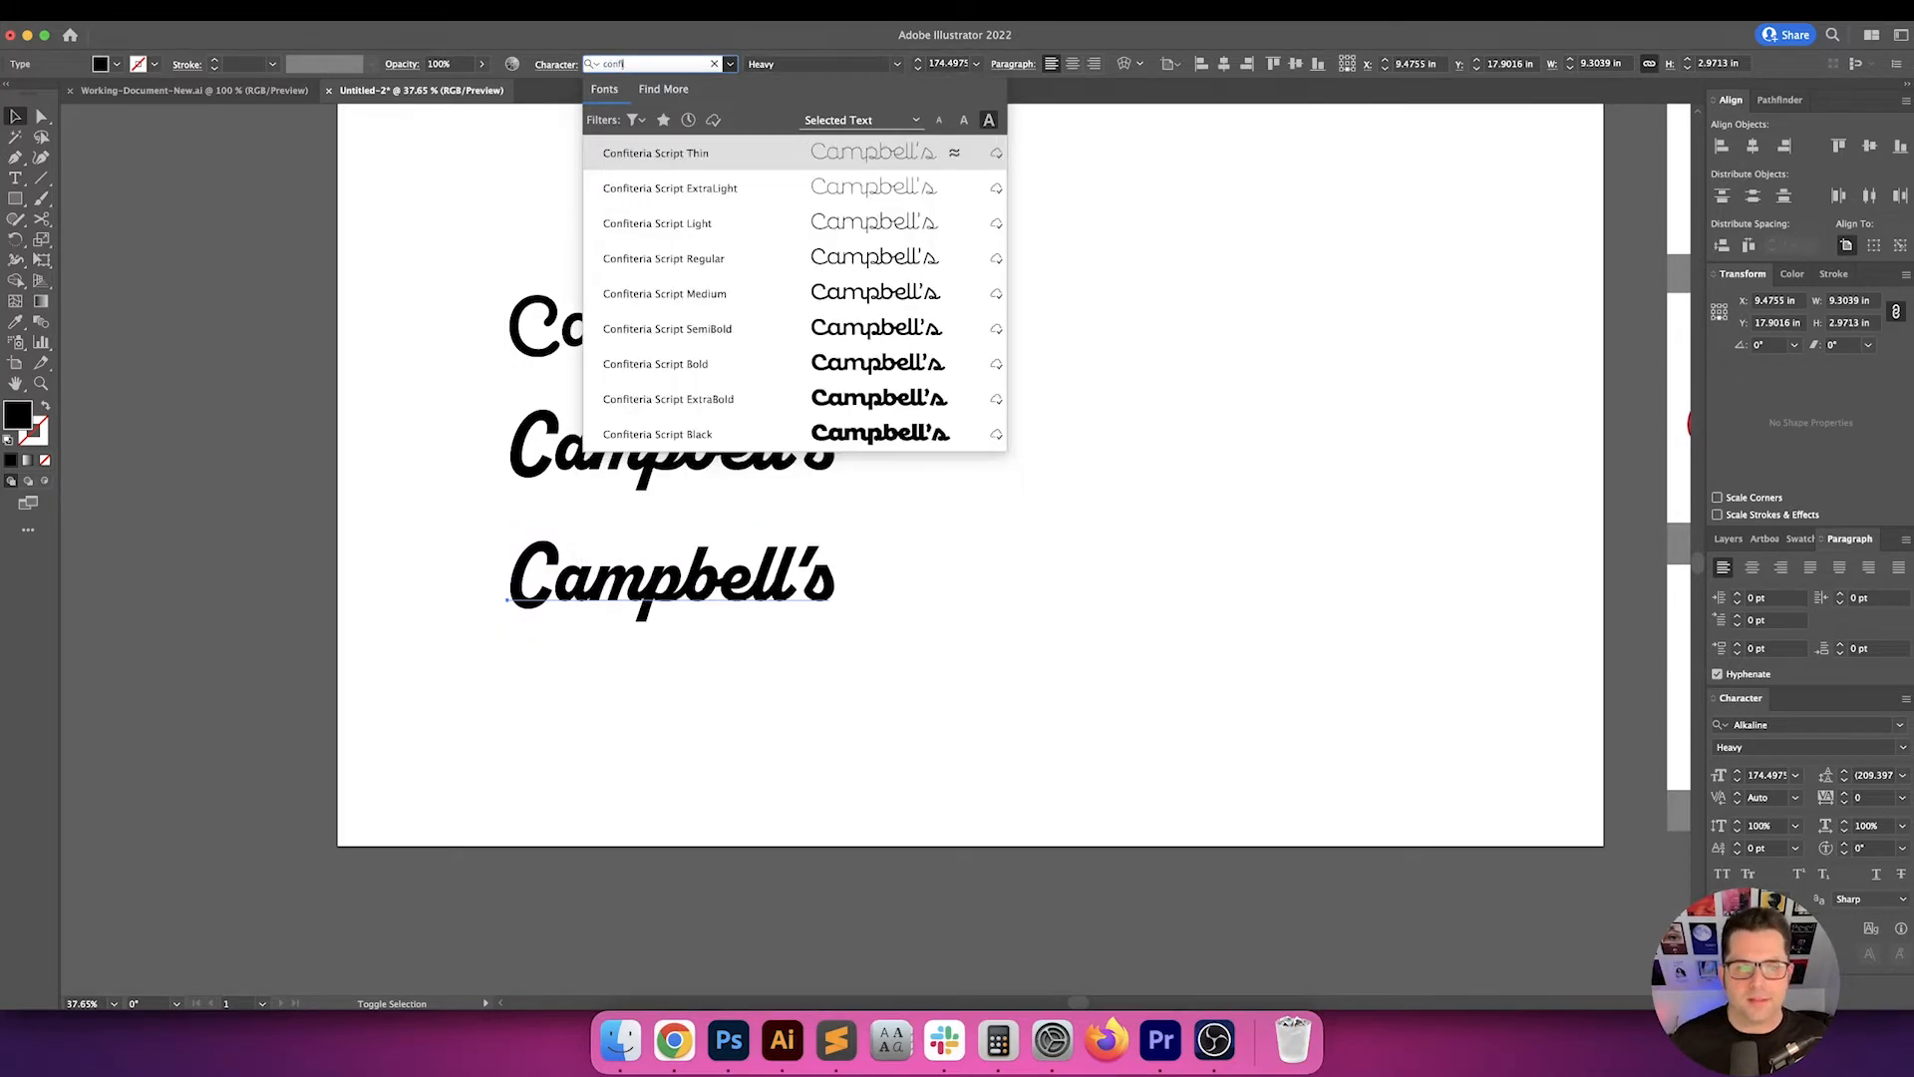
pyautogui.press('Down')
pyautogui.press('Down')
pyautogui.press('Down')
pyautogui.press('Down')
pyautogui.press('Down')
pyautogui.press('Down')
pyautogui.press('Down')
pyautogui.press('Down')
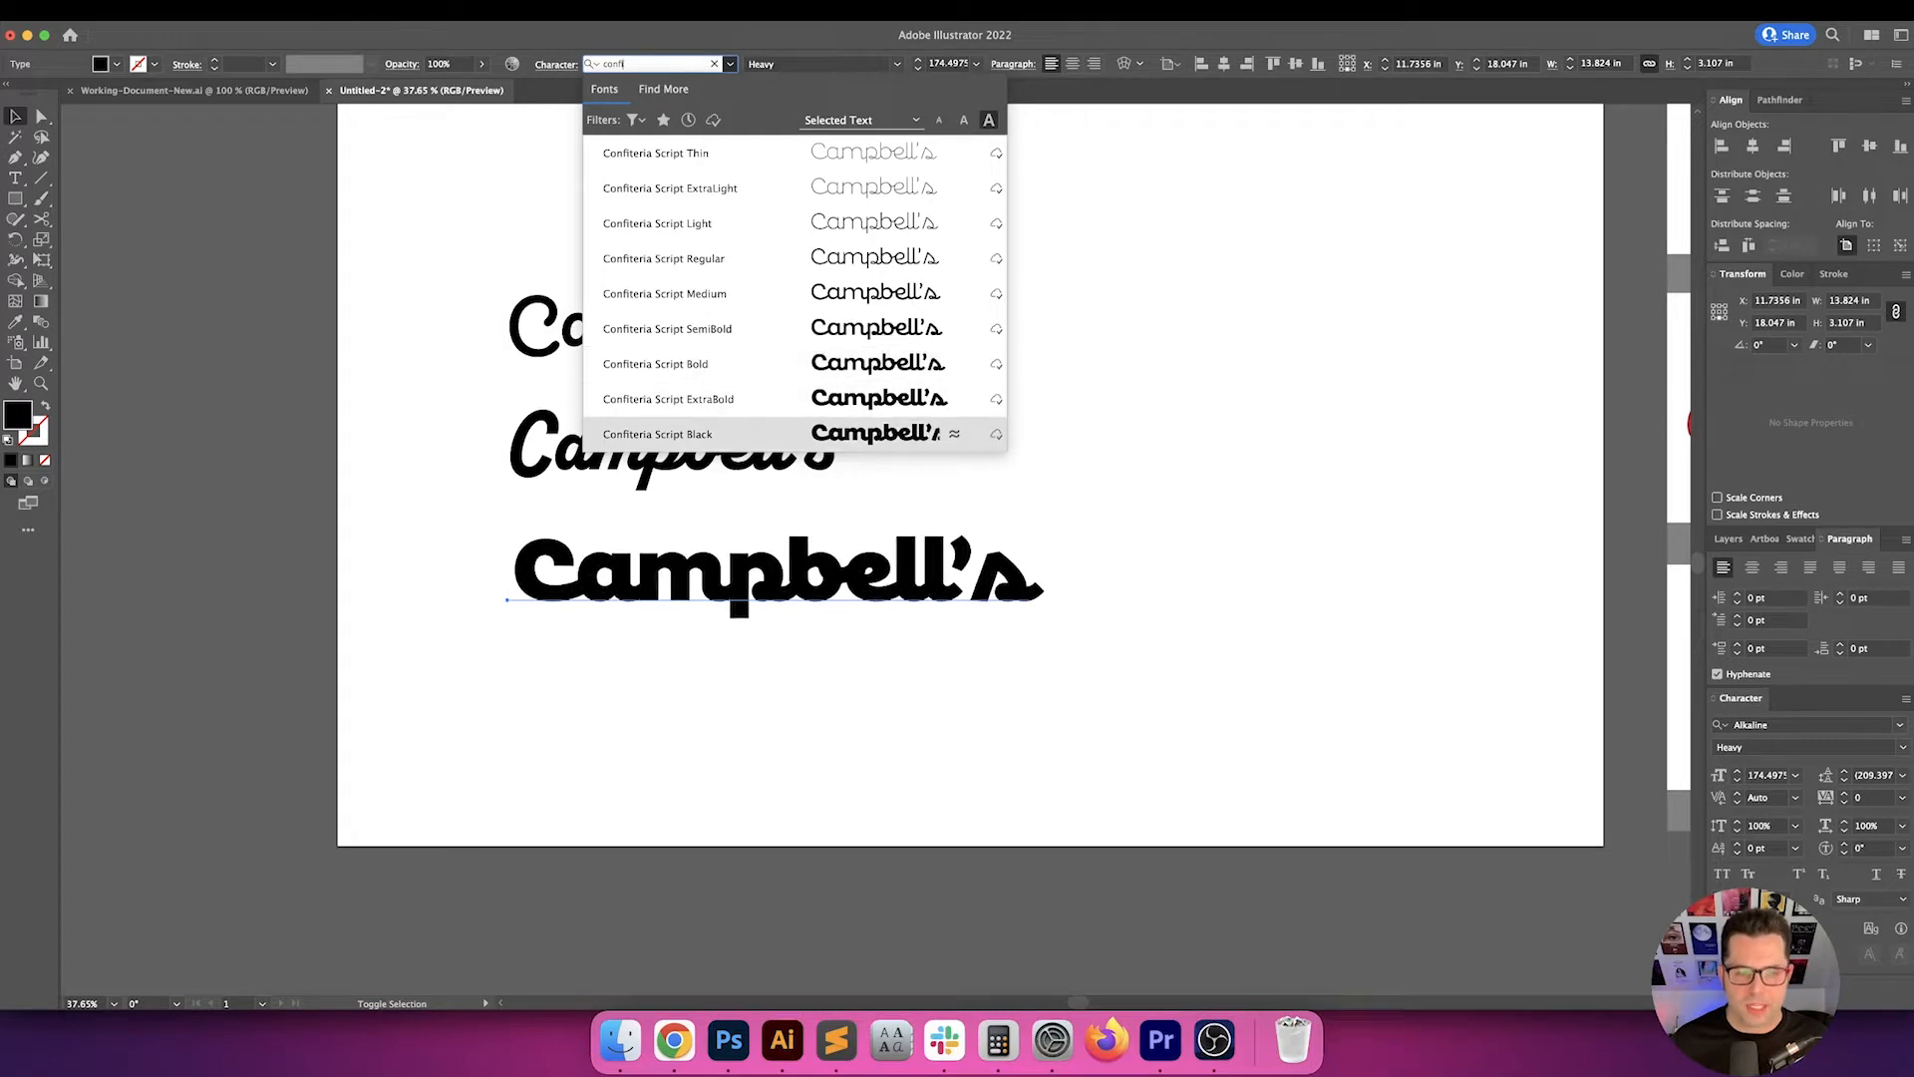
pyautogui.press('Up')
pyautogui.press('Up')
pyautogui.press('Return')
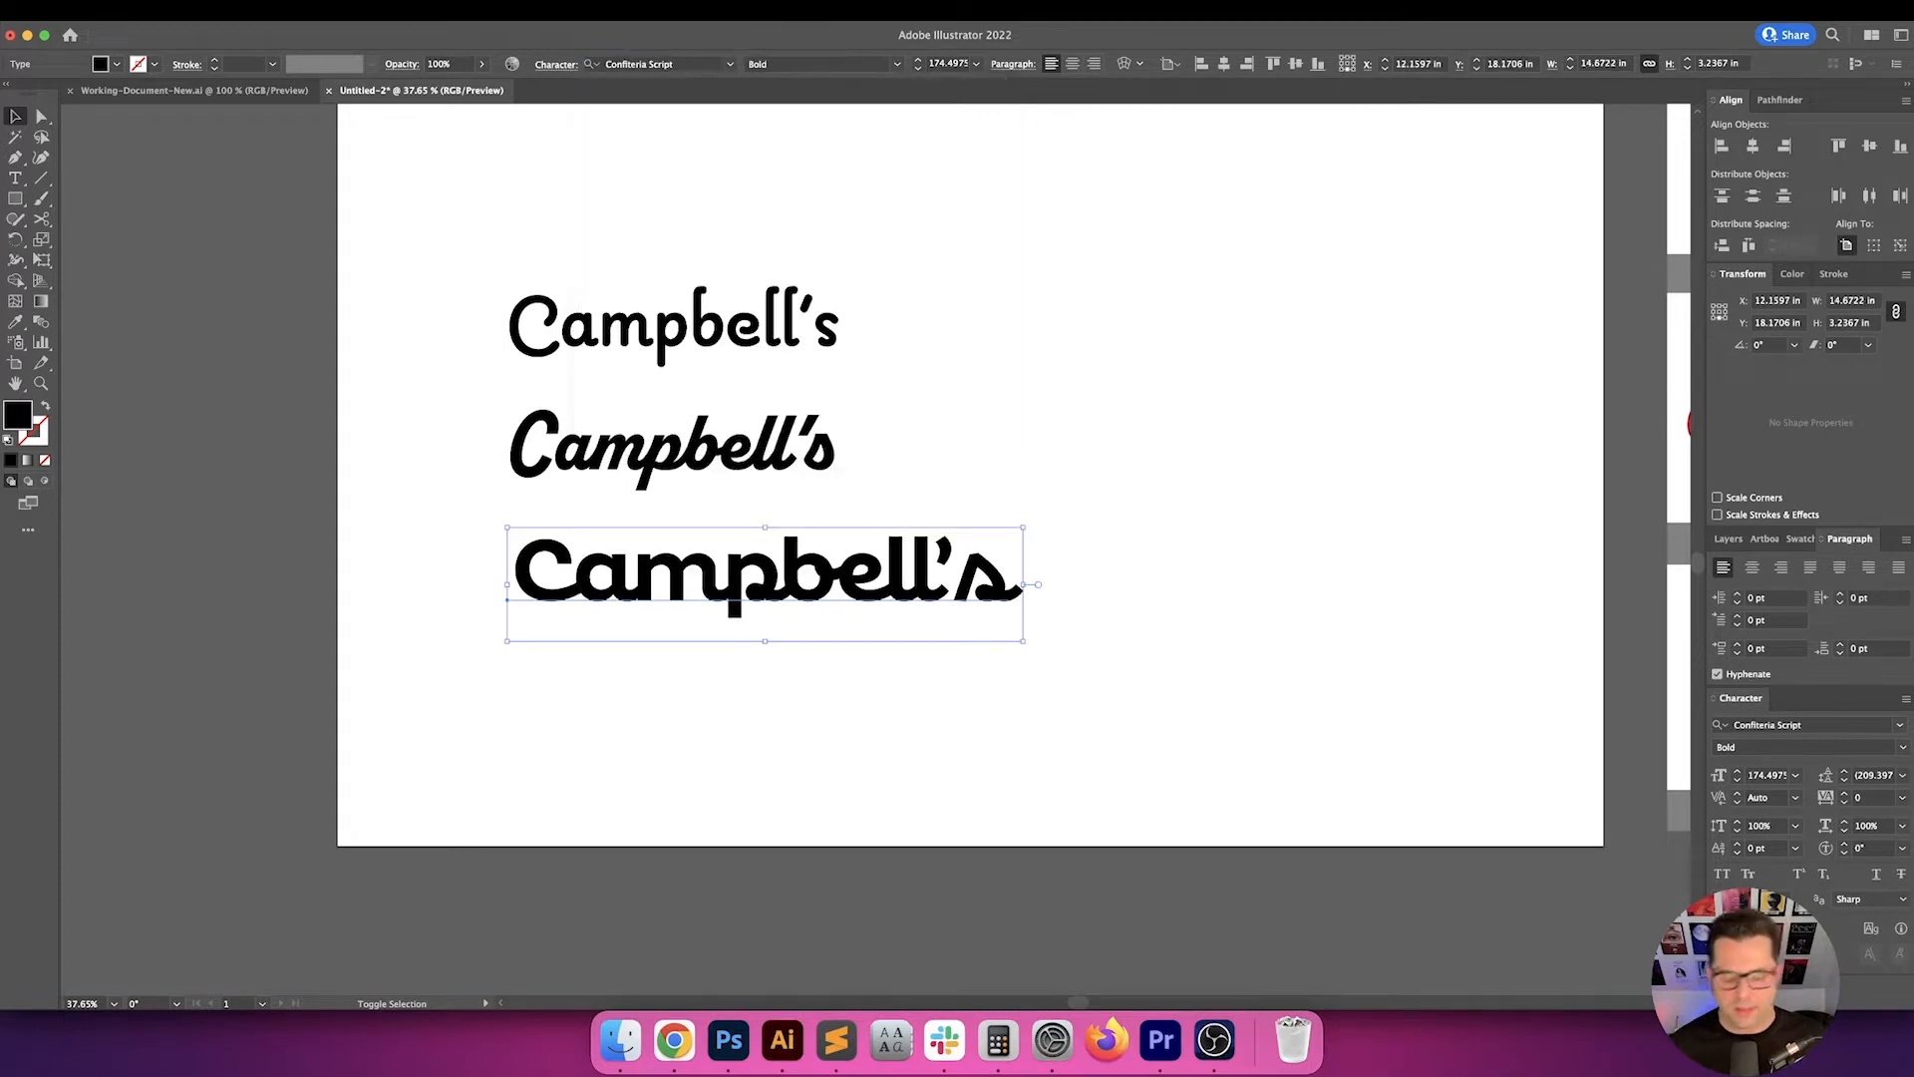
# - Move all three Campbell's samples together off the artboard onto the empty canvas beside its left edge
pyautogui.click(1282, 295)
pyautogui.moveTo(1282, 295); pyautogui.dragTo(1560, 252)
pyautogui.moveTo(1440, 171); pyautogui.dragTo(979, 590)
pyautogui.moveTo(1105, 583); pyautogui.dragTo(538, 678)
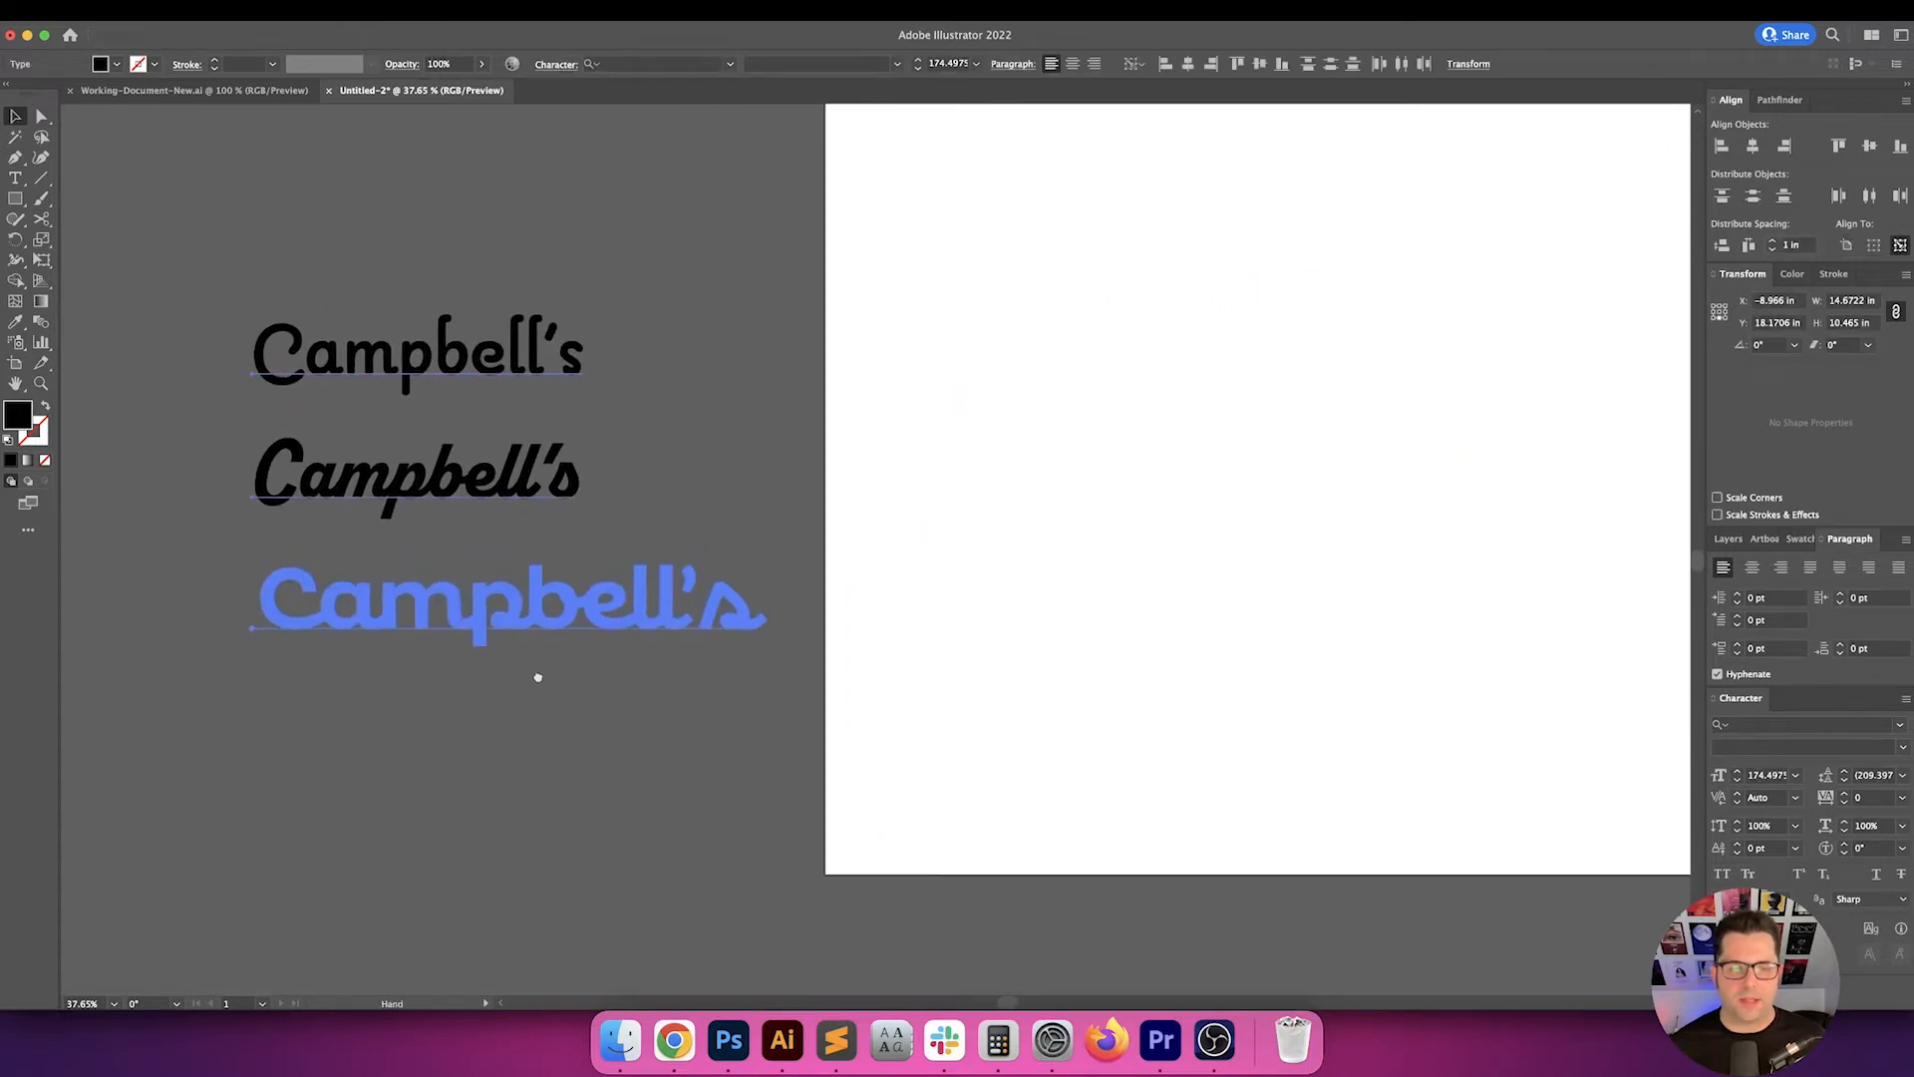
pyautogui.click(756, 474)
pyautogui.hscroll(2, 763, 524)
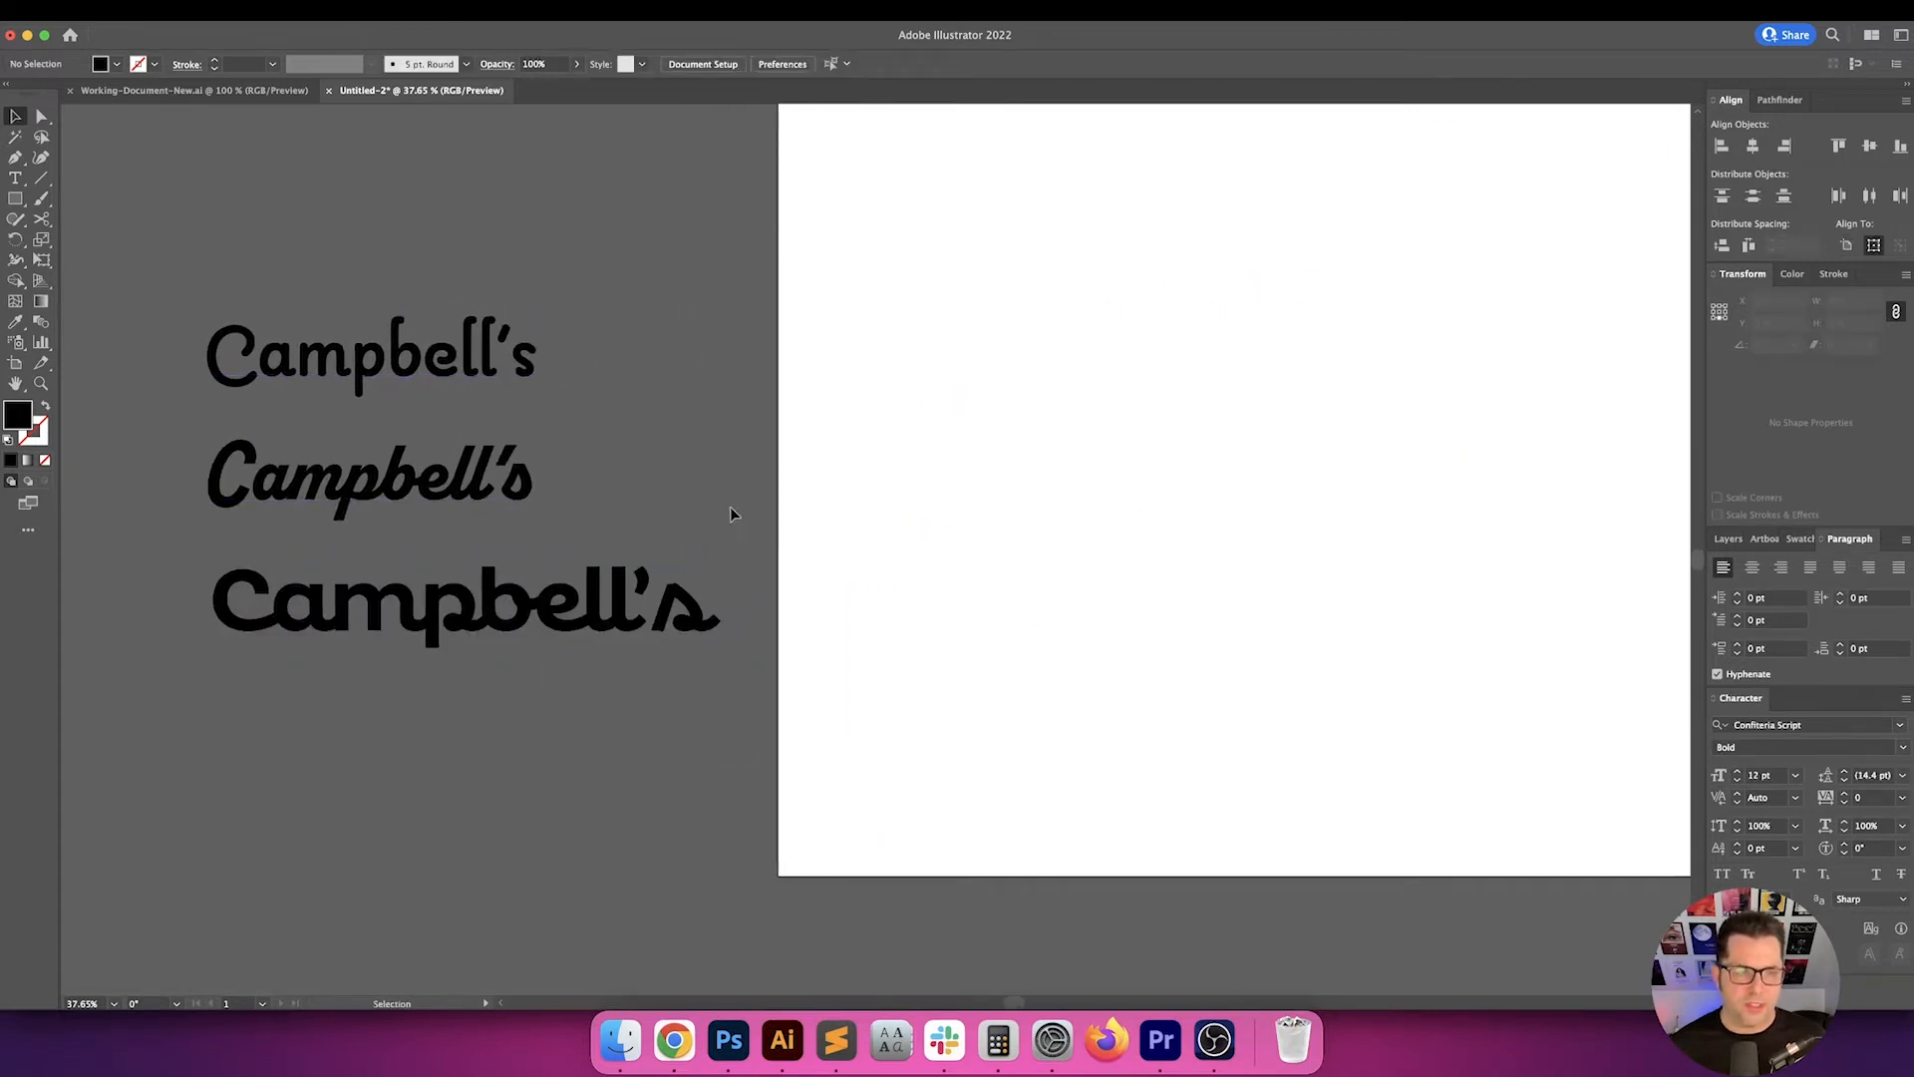
# - Place a copy of the Alkaline Heavy Campbell's sample on the artboard and shift it toward the middle
pyautogui.moveTo(462, 480); pyautogui.dragTo(1197, 414)
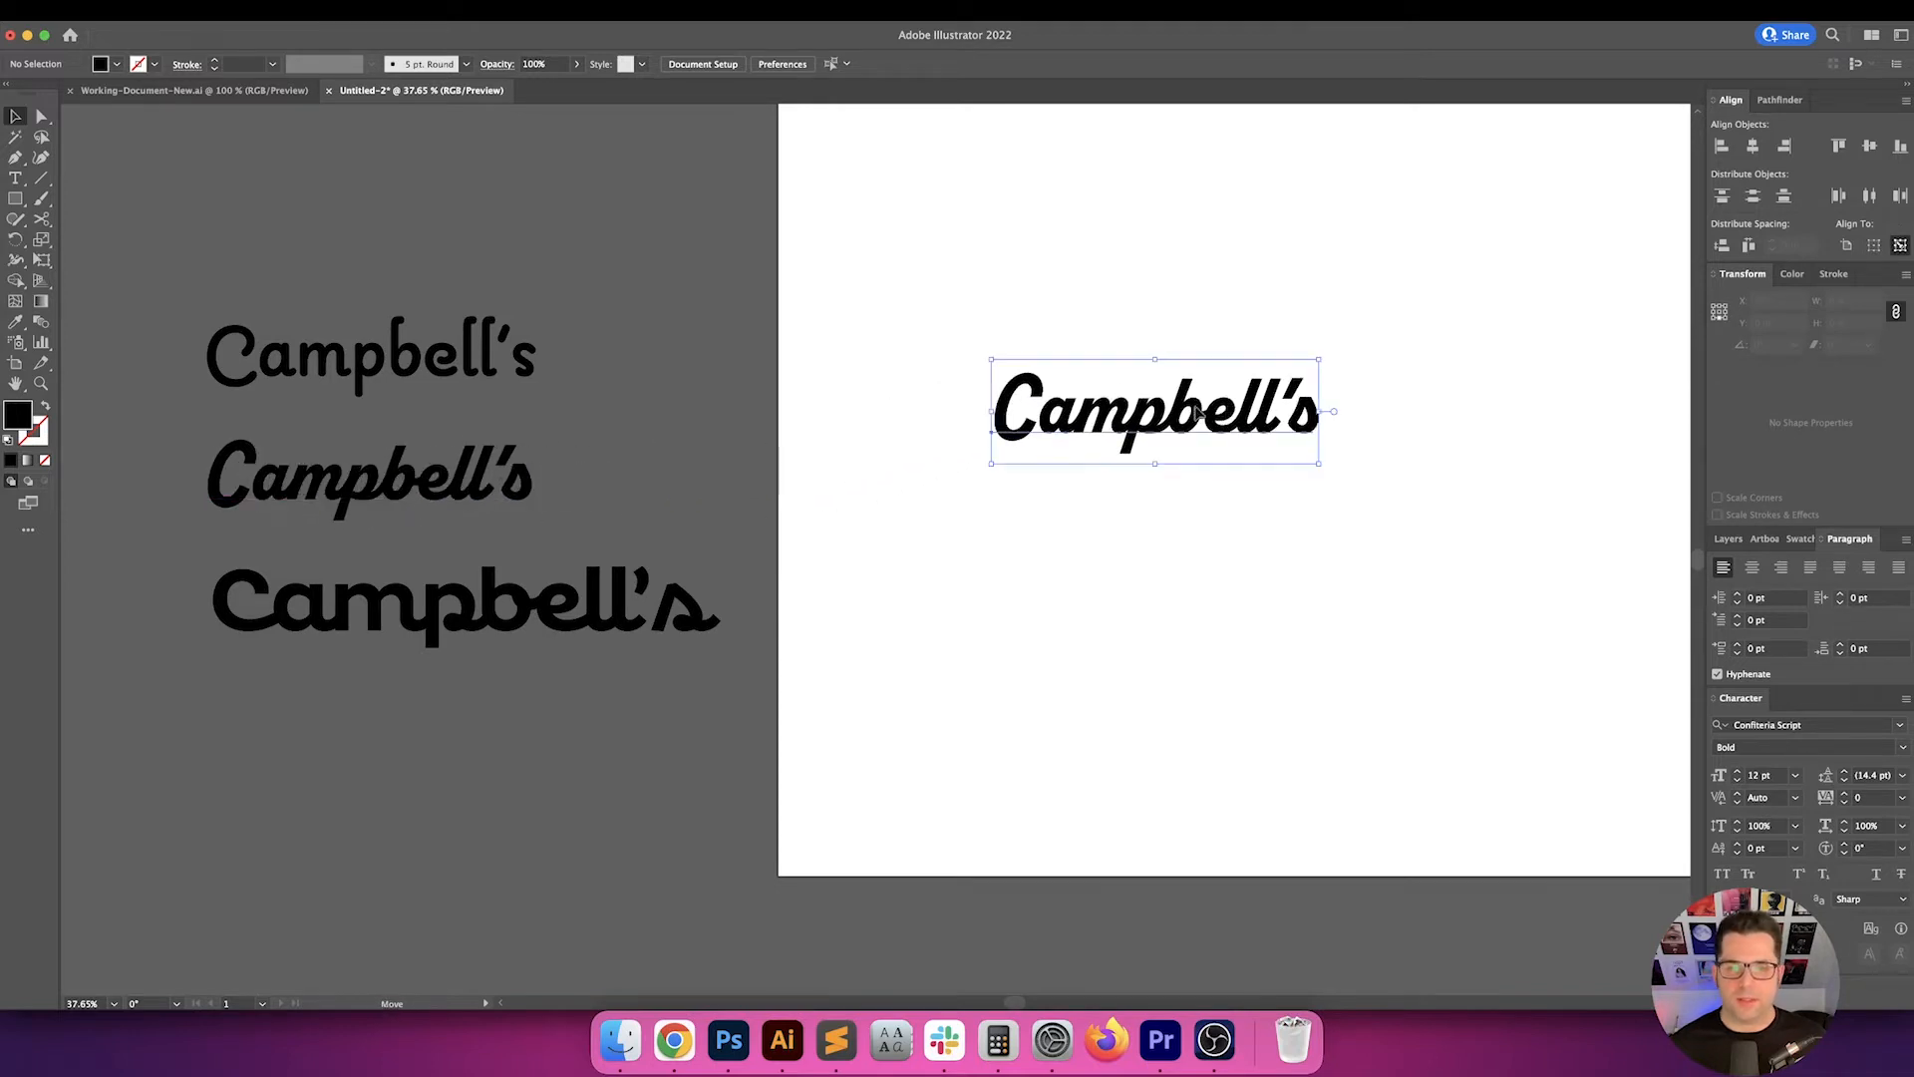
pyautogui.hscroll(10, 1197, 414)
pyautogui.scroll(2, 1197, 413)
pyautogui.hscroll(-3, 675, 444)
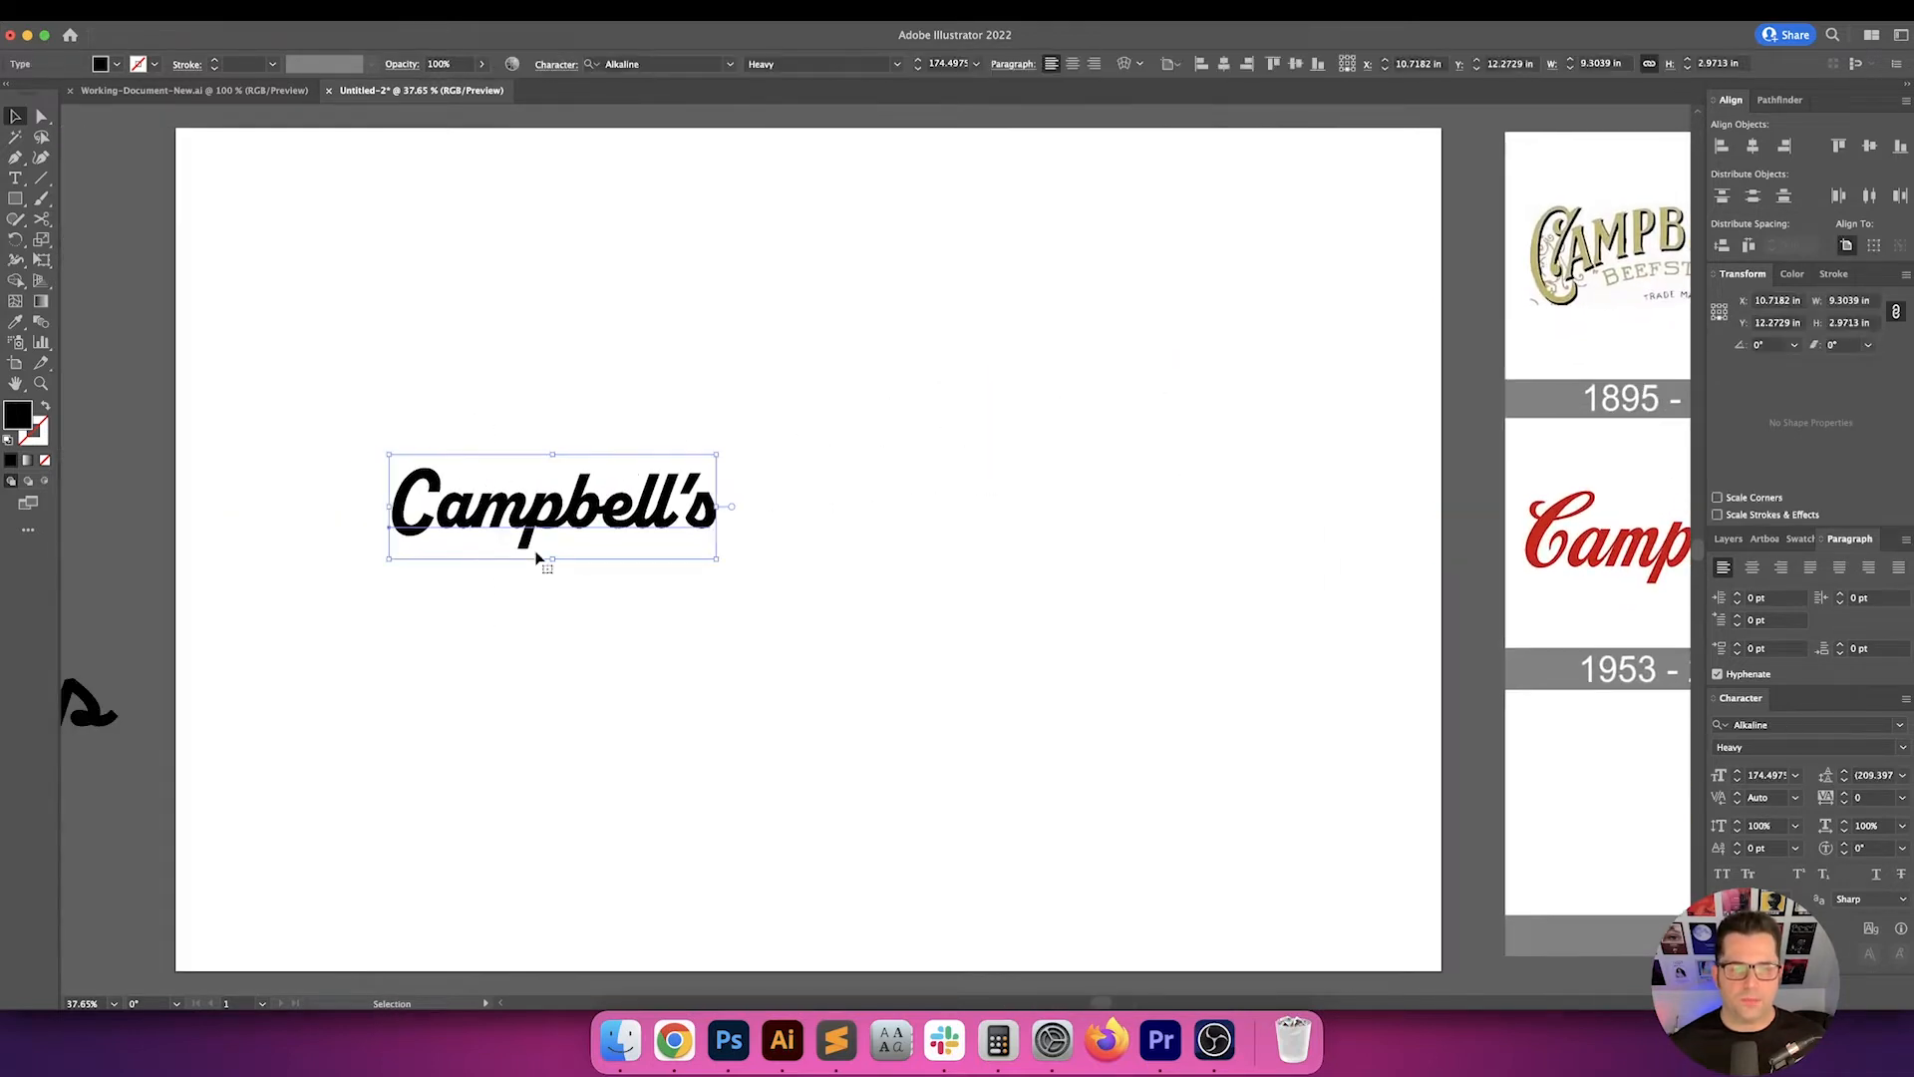
pyautogui.moveTo(536, 558); pyautogui.dragTo(778, 525)
pyautogui.click(1206, 530)
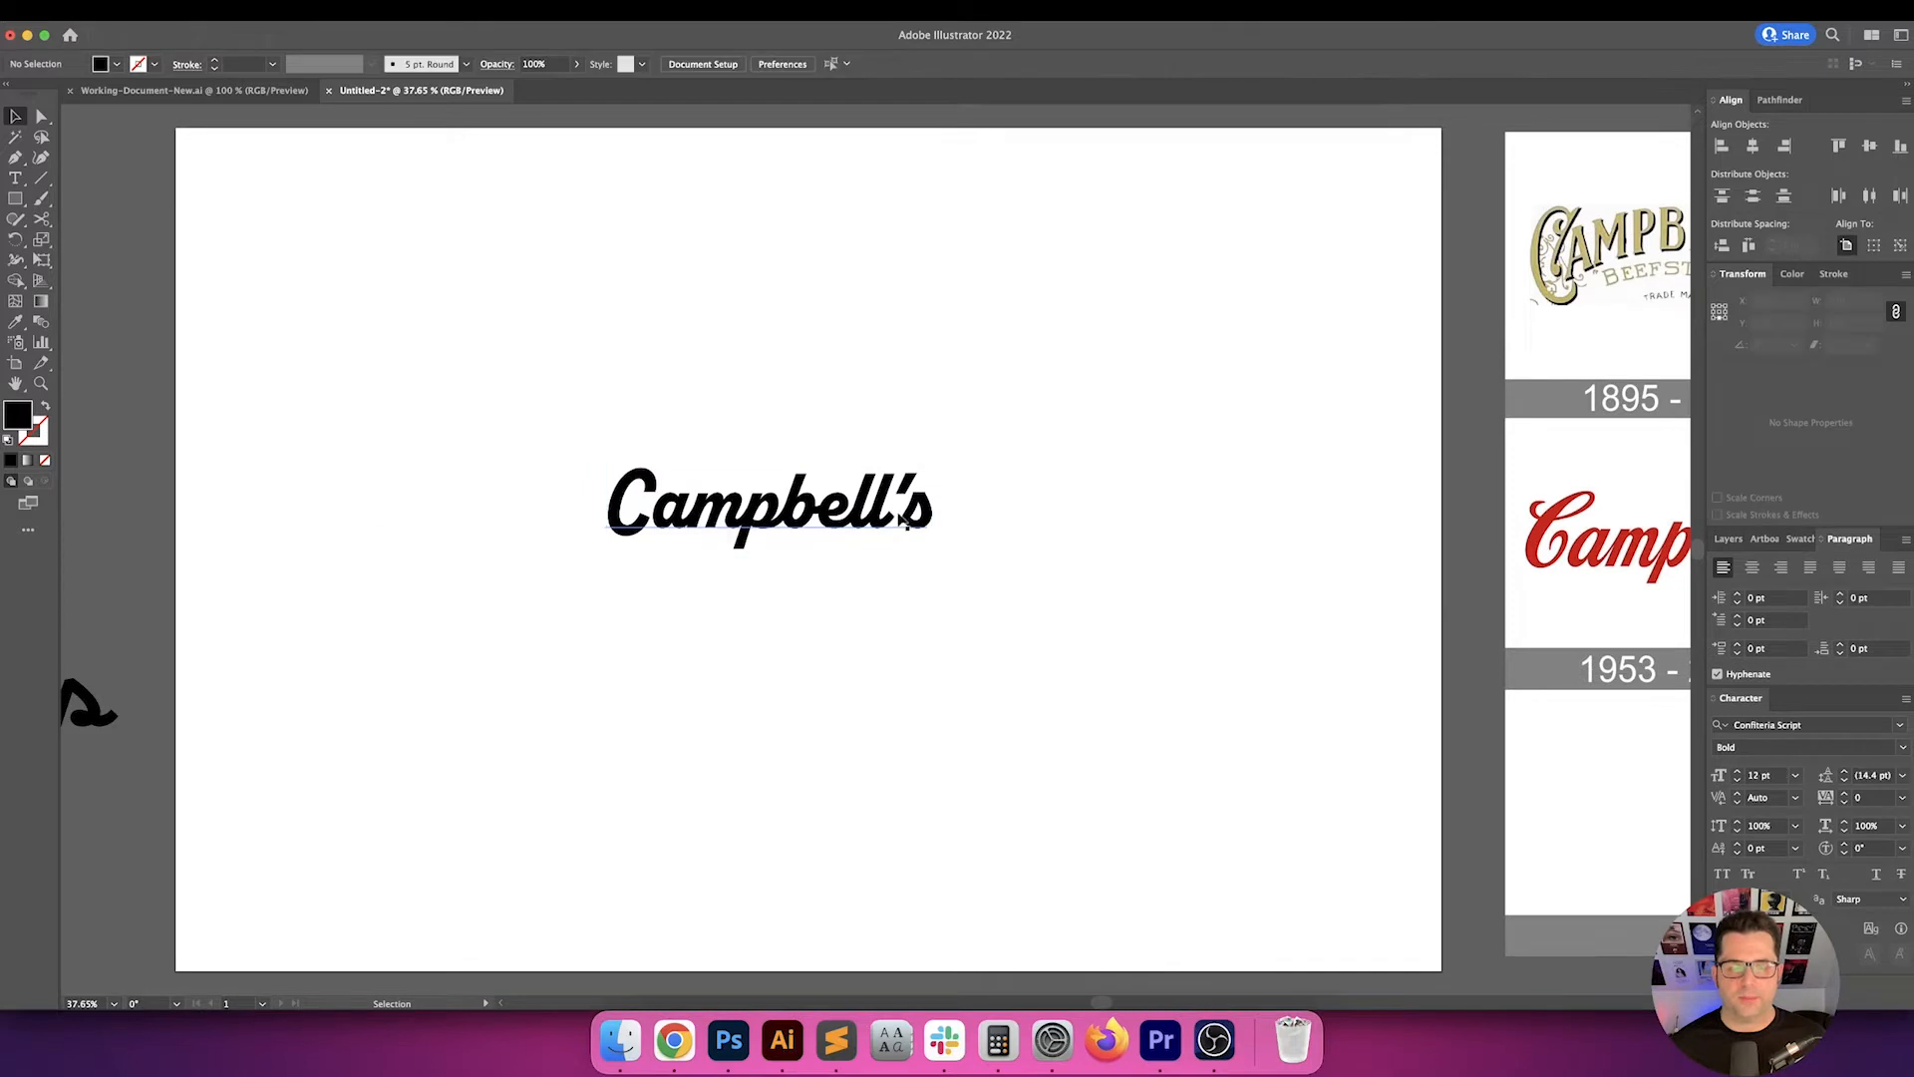
# - Set the font size of the Campbell's copy on the artboard to 200 pt
pyautogui.scroll(2, 878, 512)
pyautogui.doubleClick(759, 511)
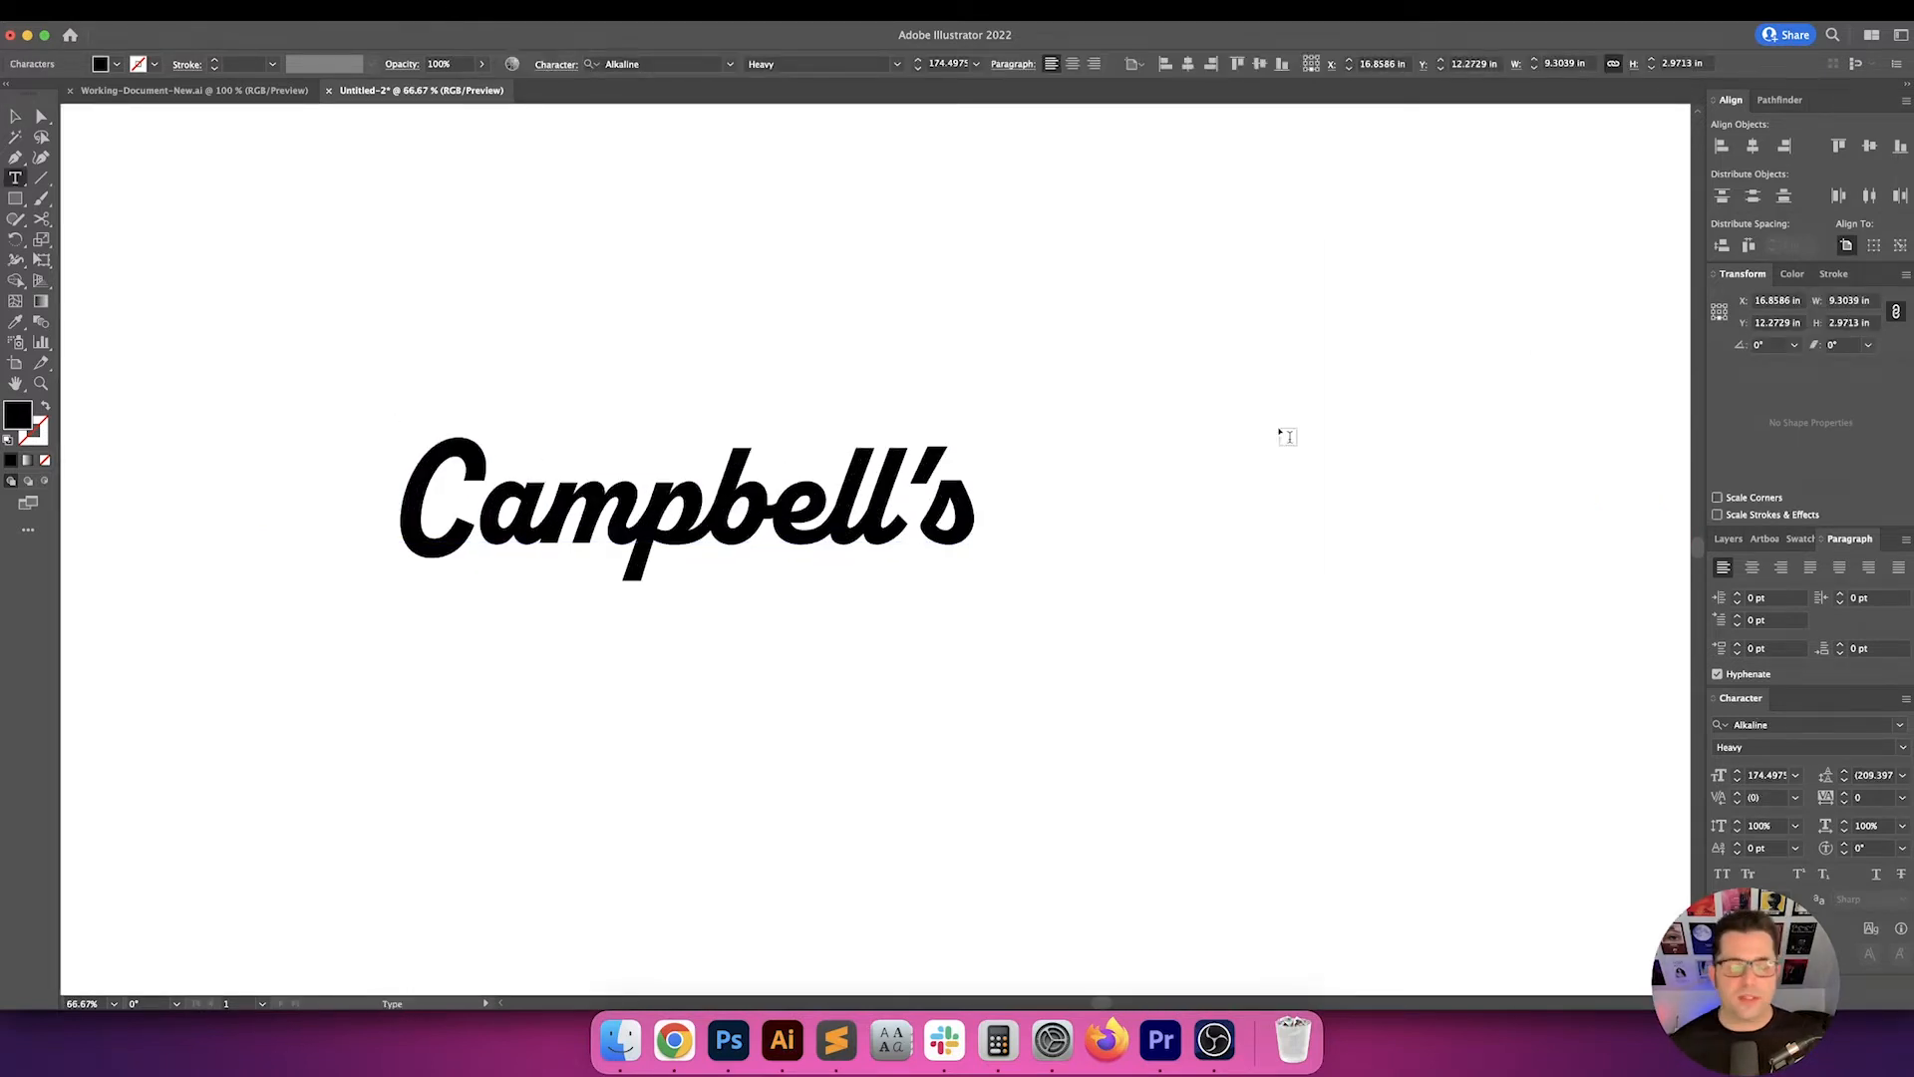
pyautogui.press('Escape')
pyautogui.click(939, 63)
pyautogui.hotkey('shift', 'Up')
pyautogui.hotkey('shift', 'Up')
pyautogui.hotkey('shift', 'Up')
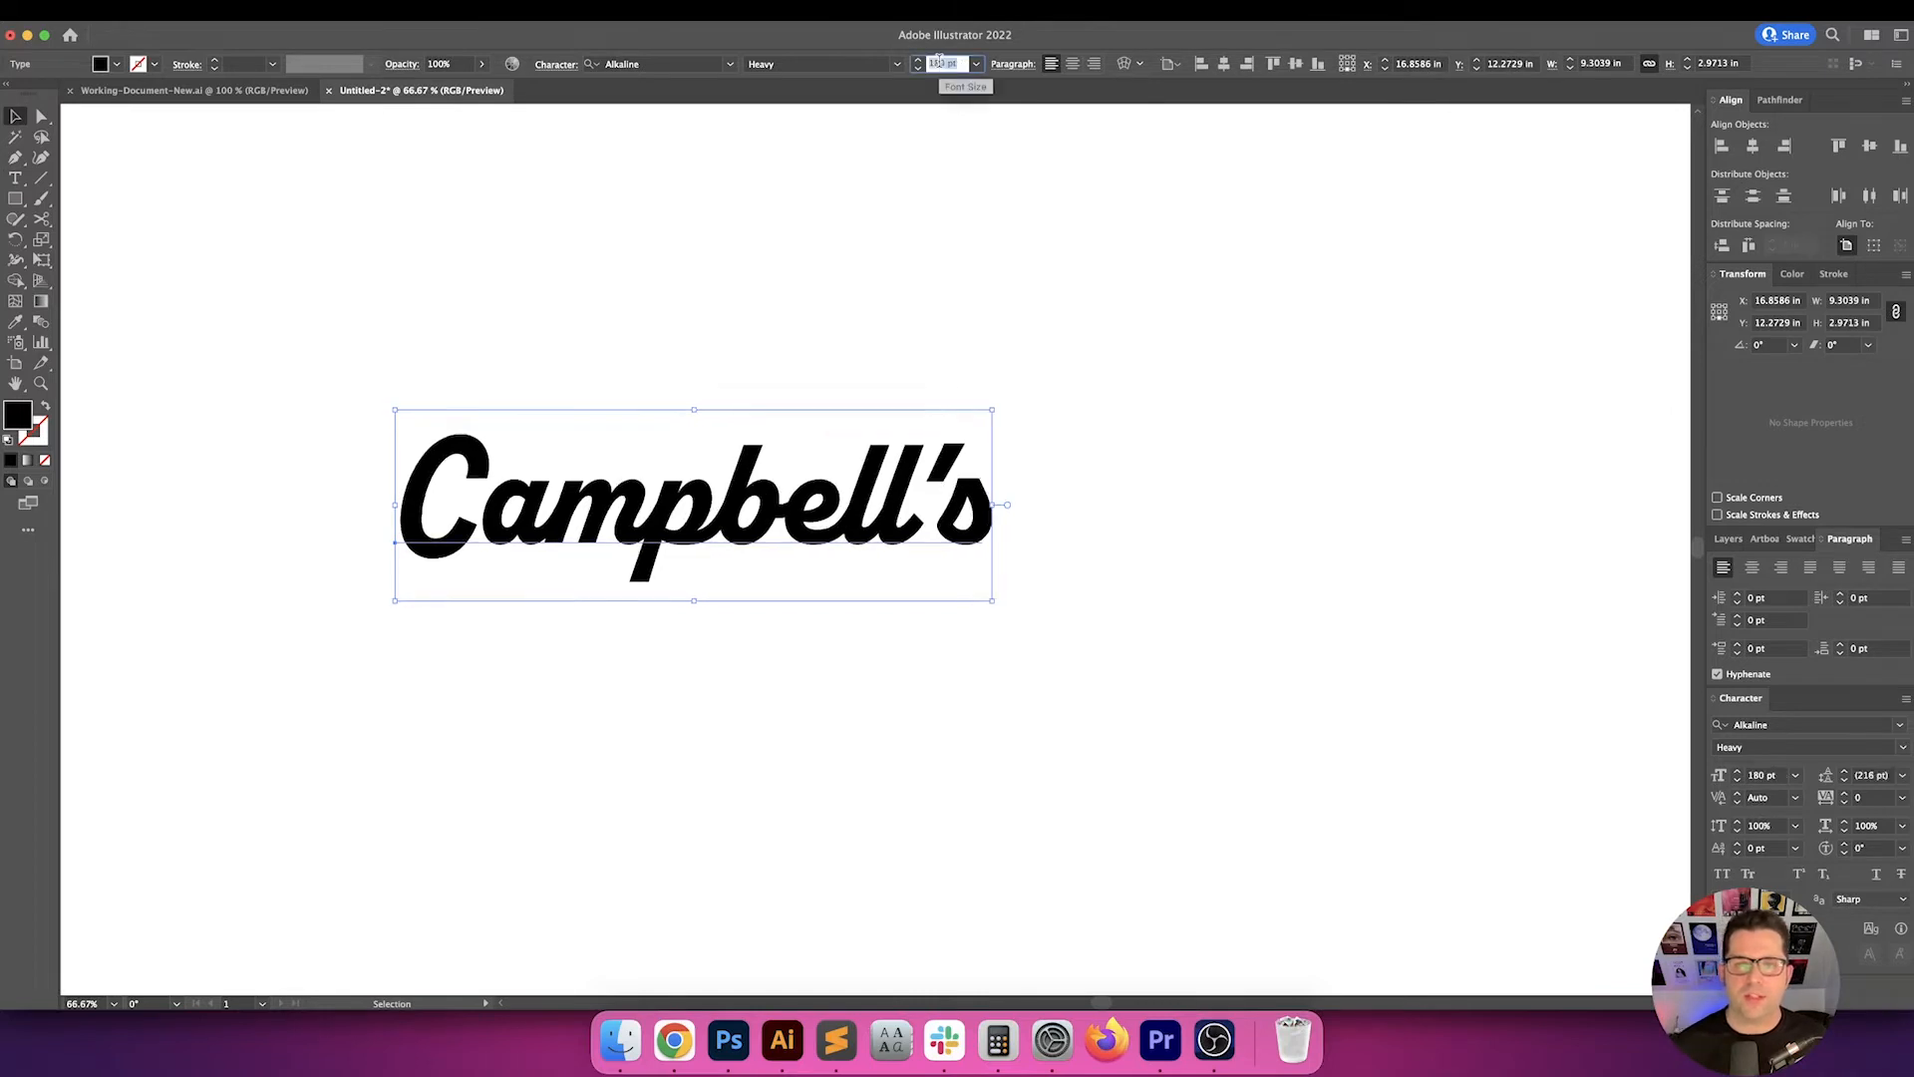
pyautogui.press('Return')
# - Set the kerning between the C and the a of Campbell's to -20
pyautogui.doubleClick(873, 477)
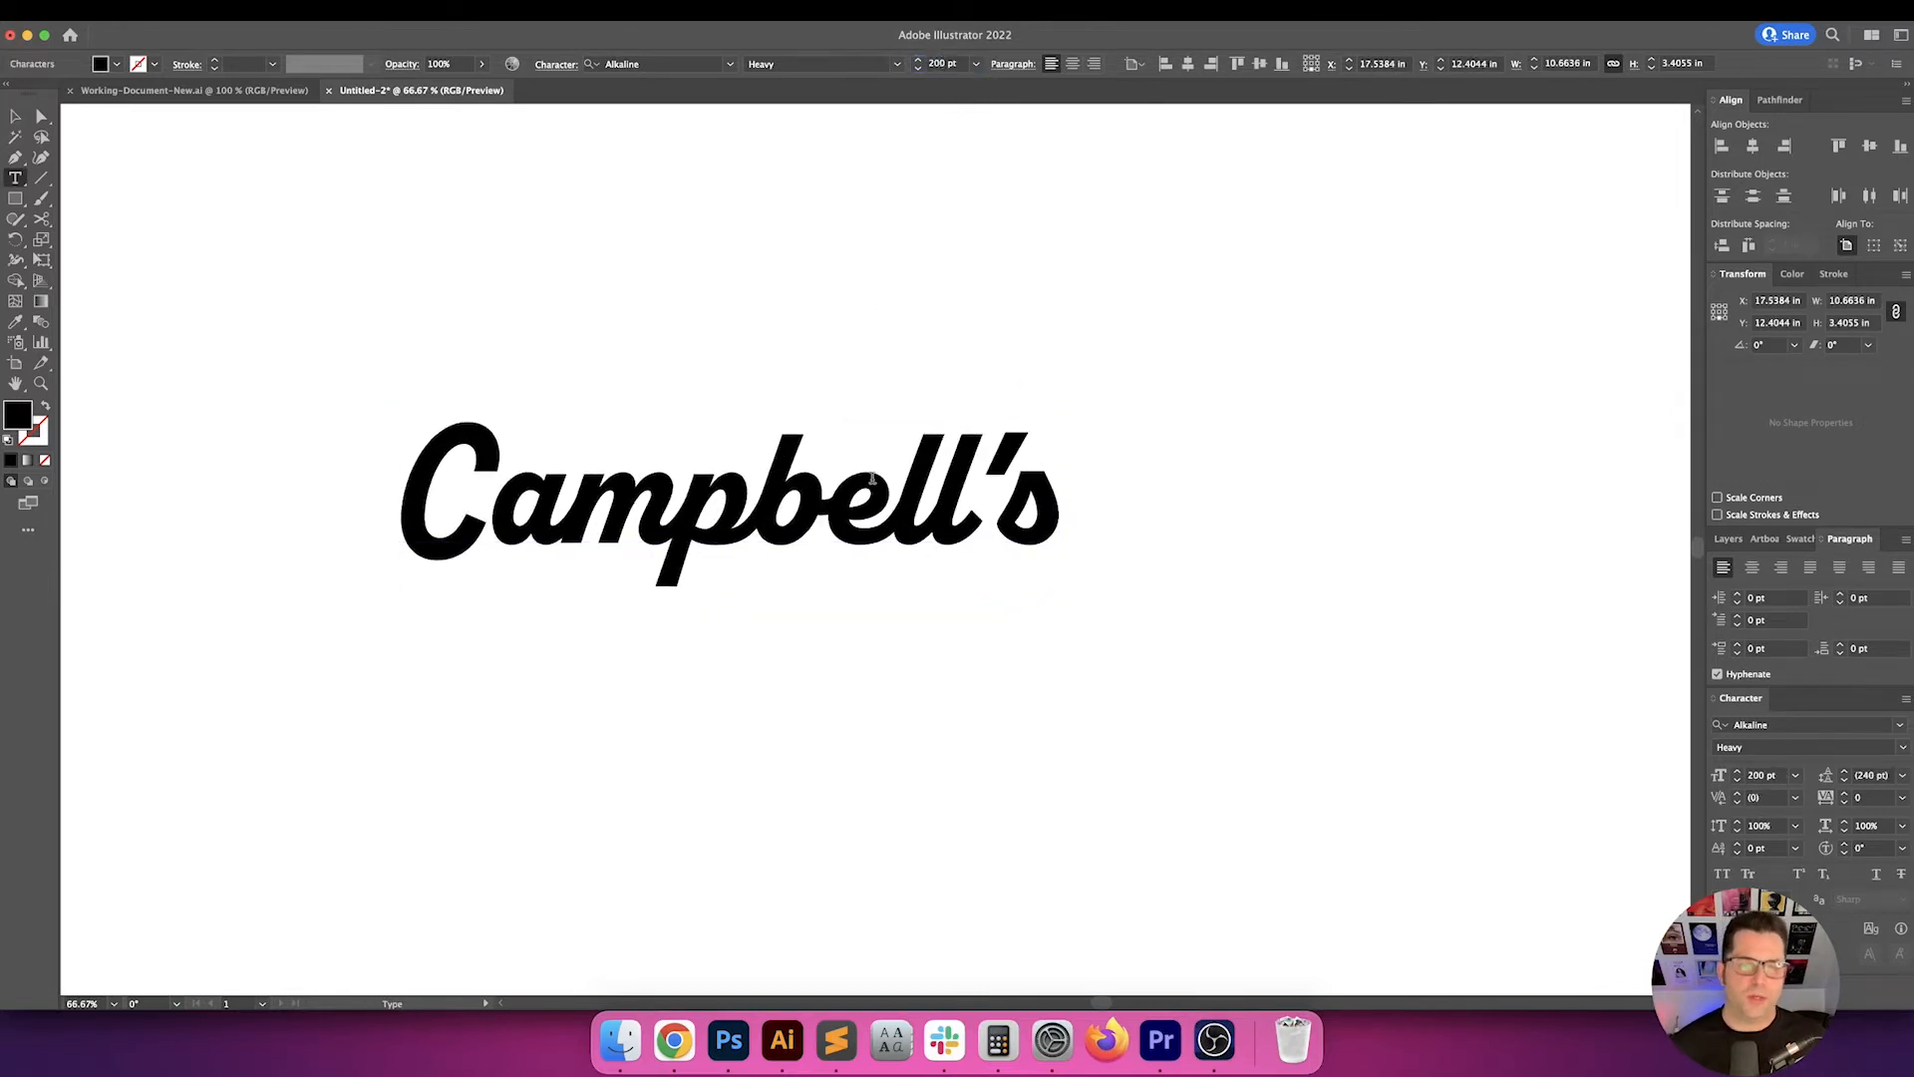
pyautogui.click(1761, 797)
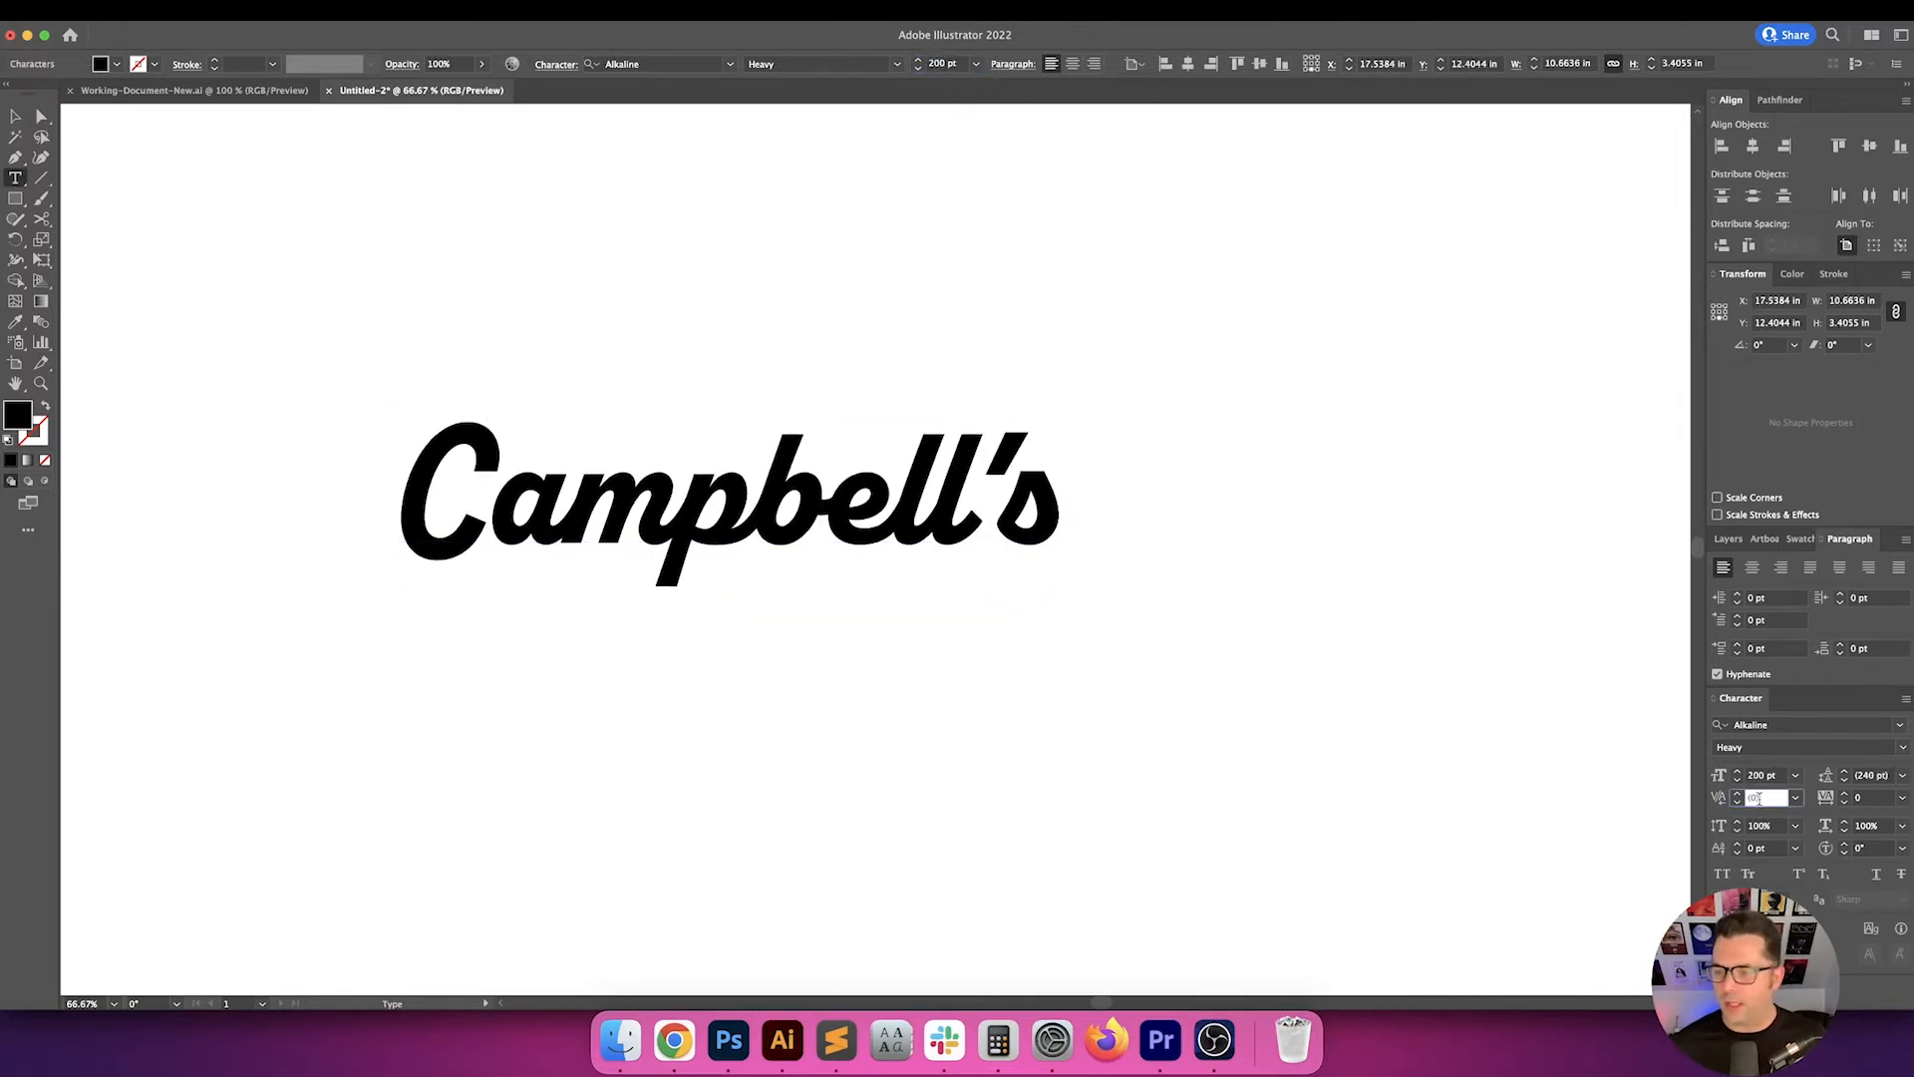
pyautogui.hotkey('shift', 'Down')
pyautogui.hotkey('shift', 'Down')
pyautogui.hotkey('shift', 'Down')
pyautogui.hotkey('shift', 'Up')
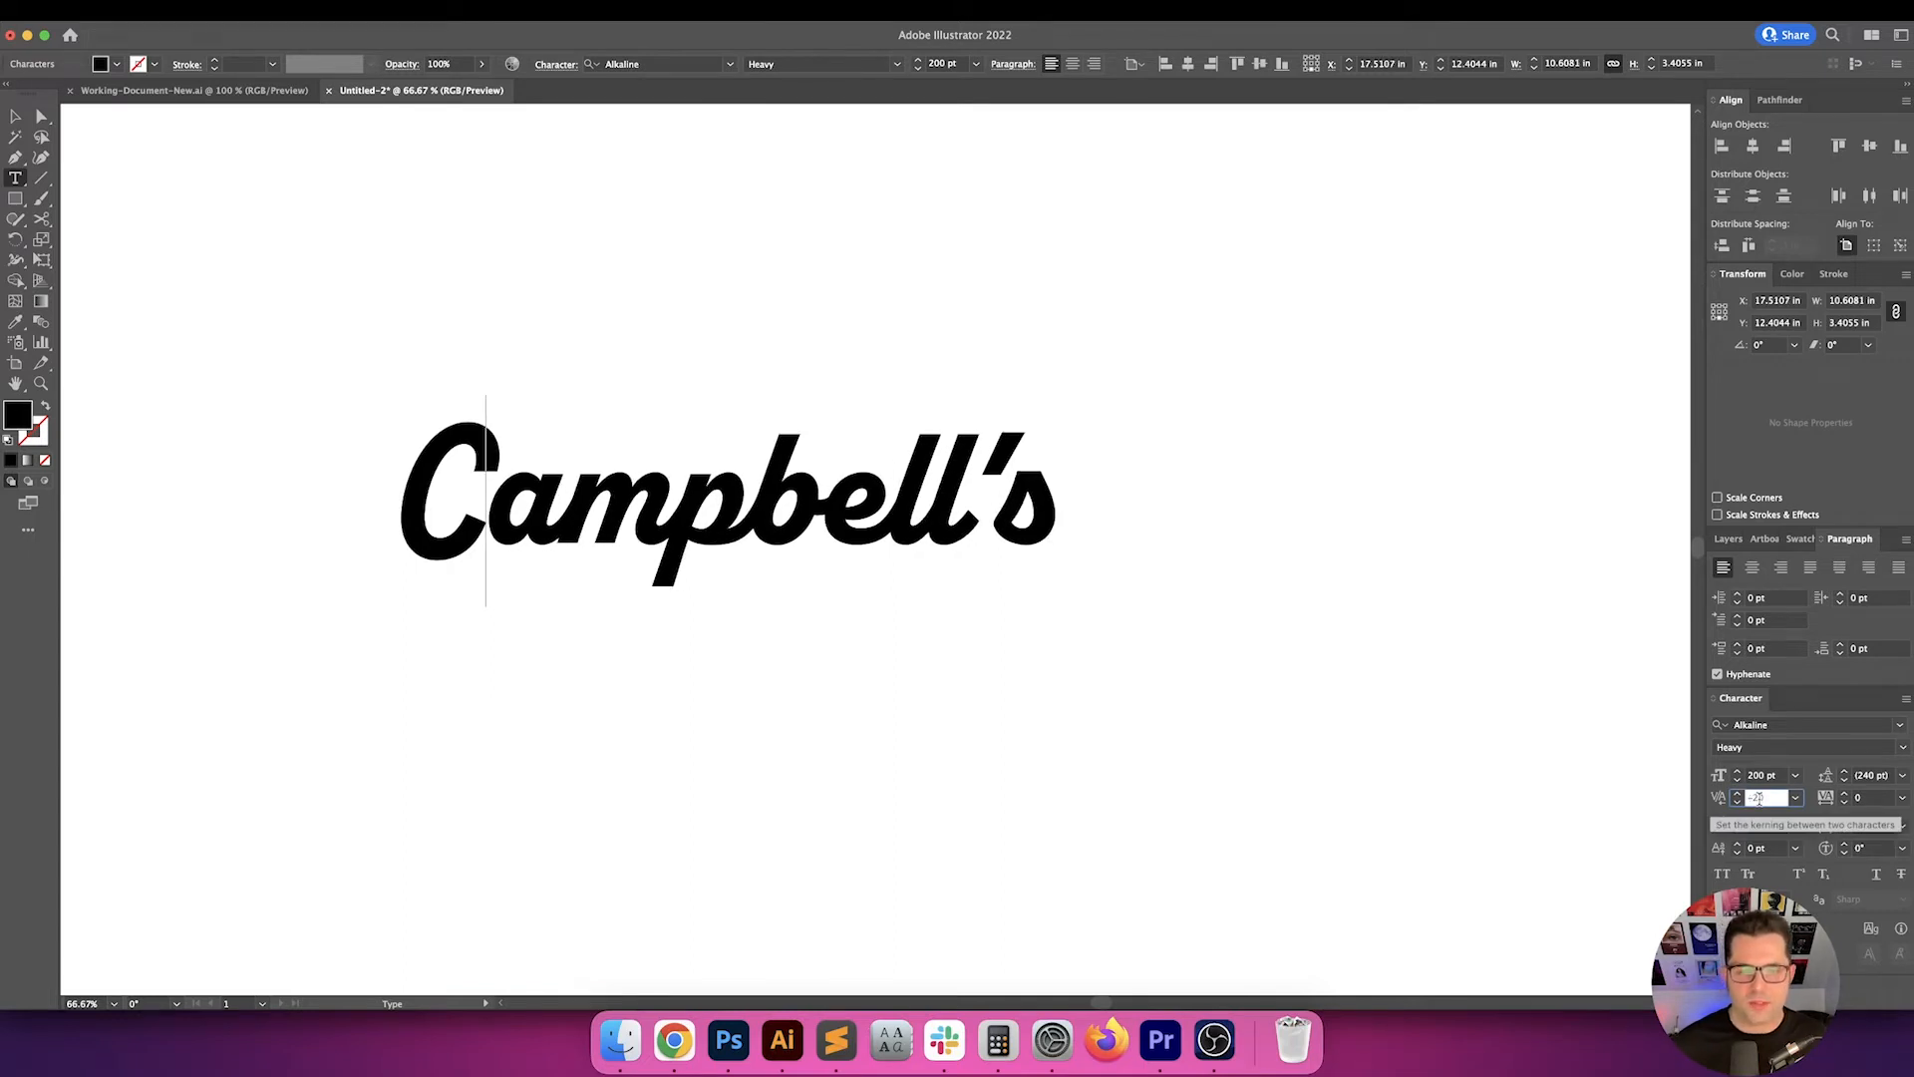
pyautogui.press('Return')
pyautogui.press('Escape')
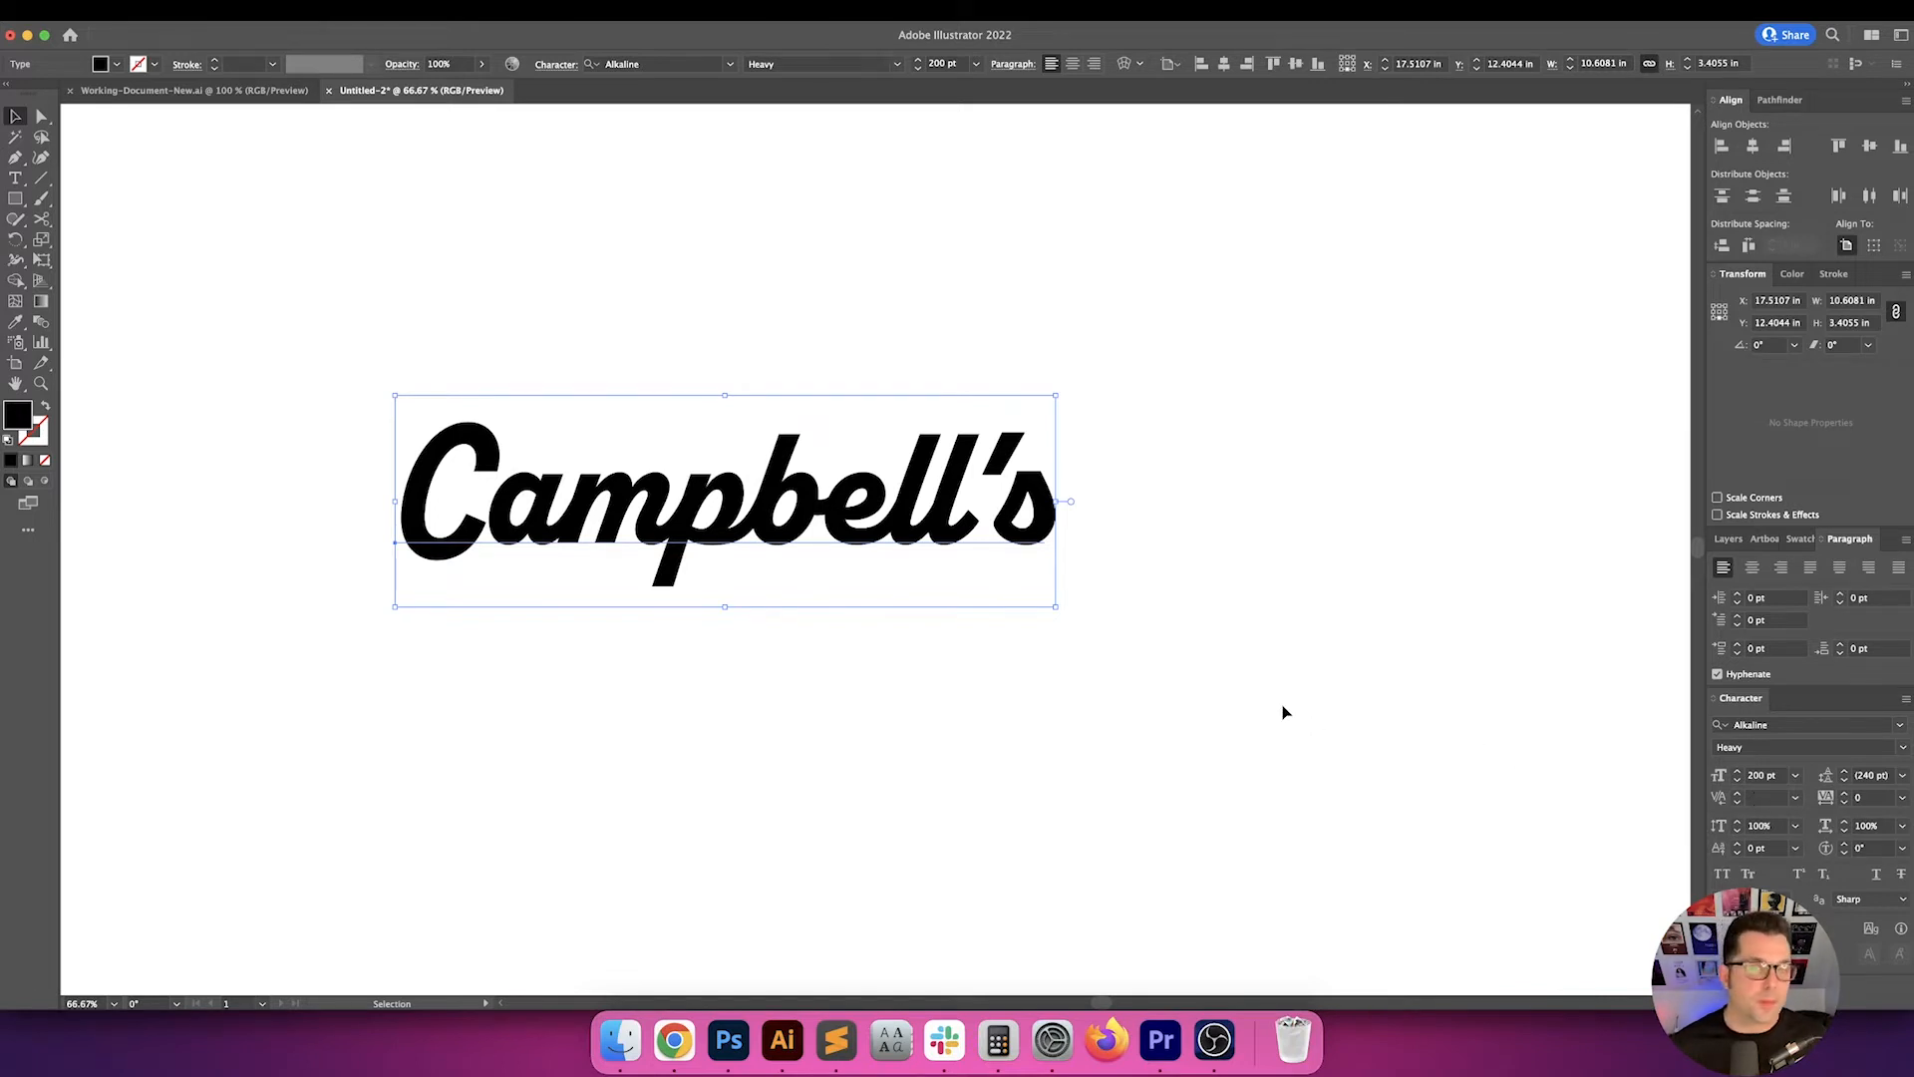
# - Try Optical kerning on the whole Campbell's text and inspect the letter joins up close
pyautogui.click(1792, 798)
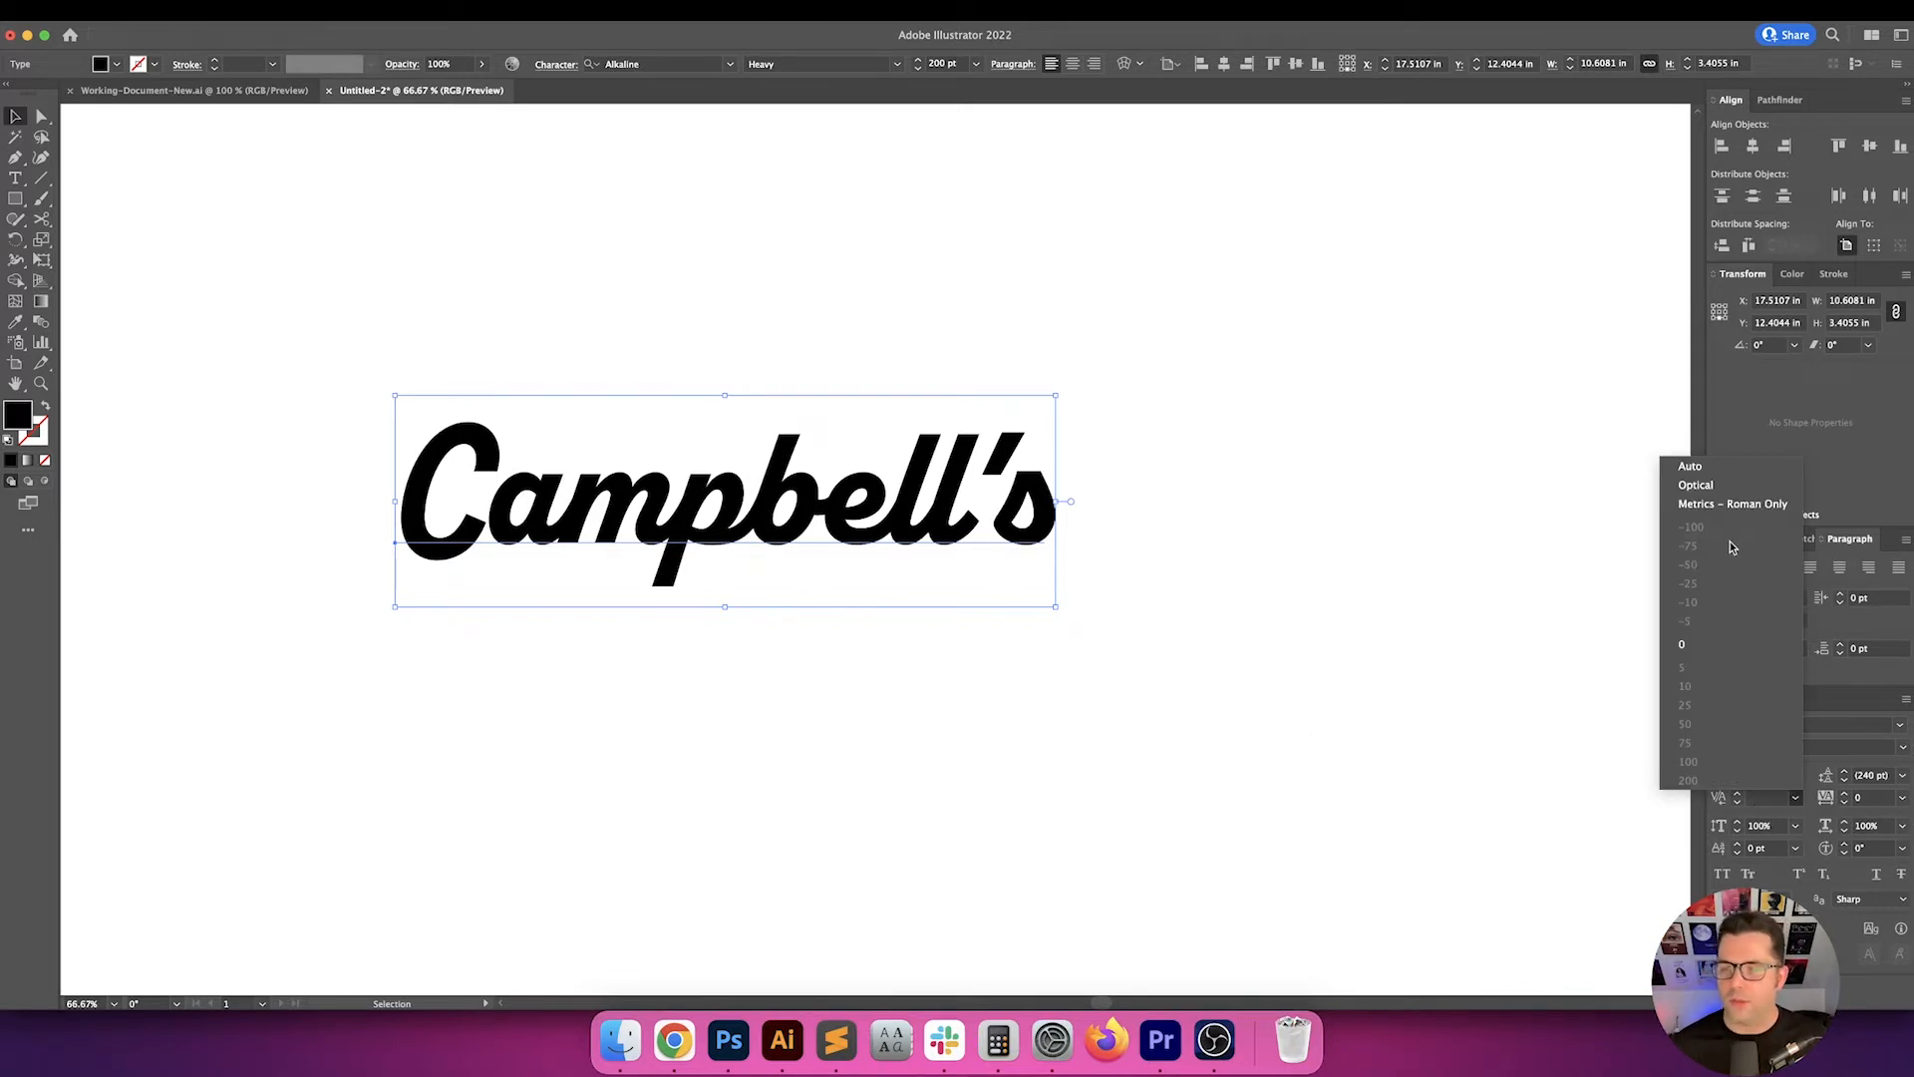
pyautogui.click(1731, 486)
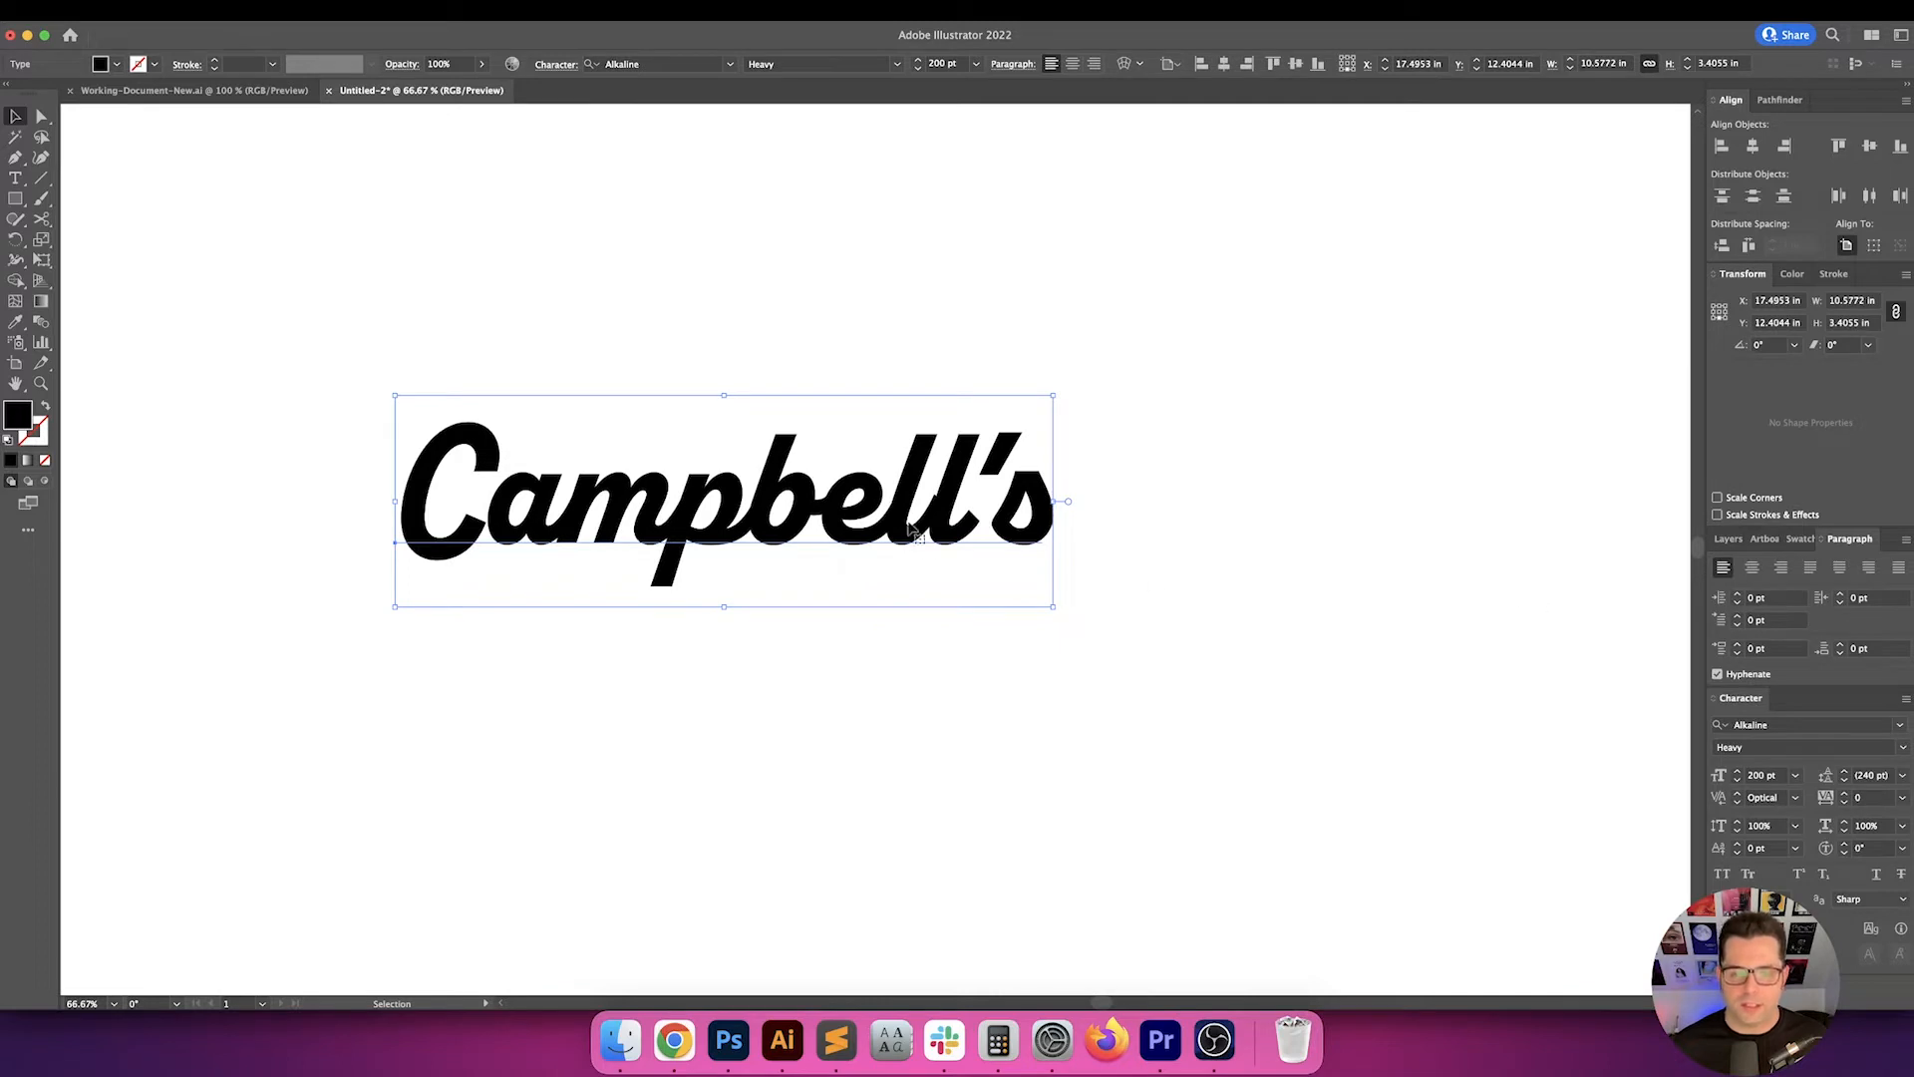
pyautogui.scroll(2, 903, 513)
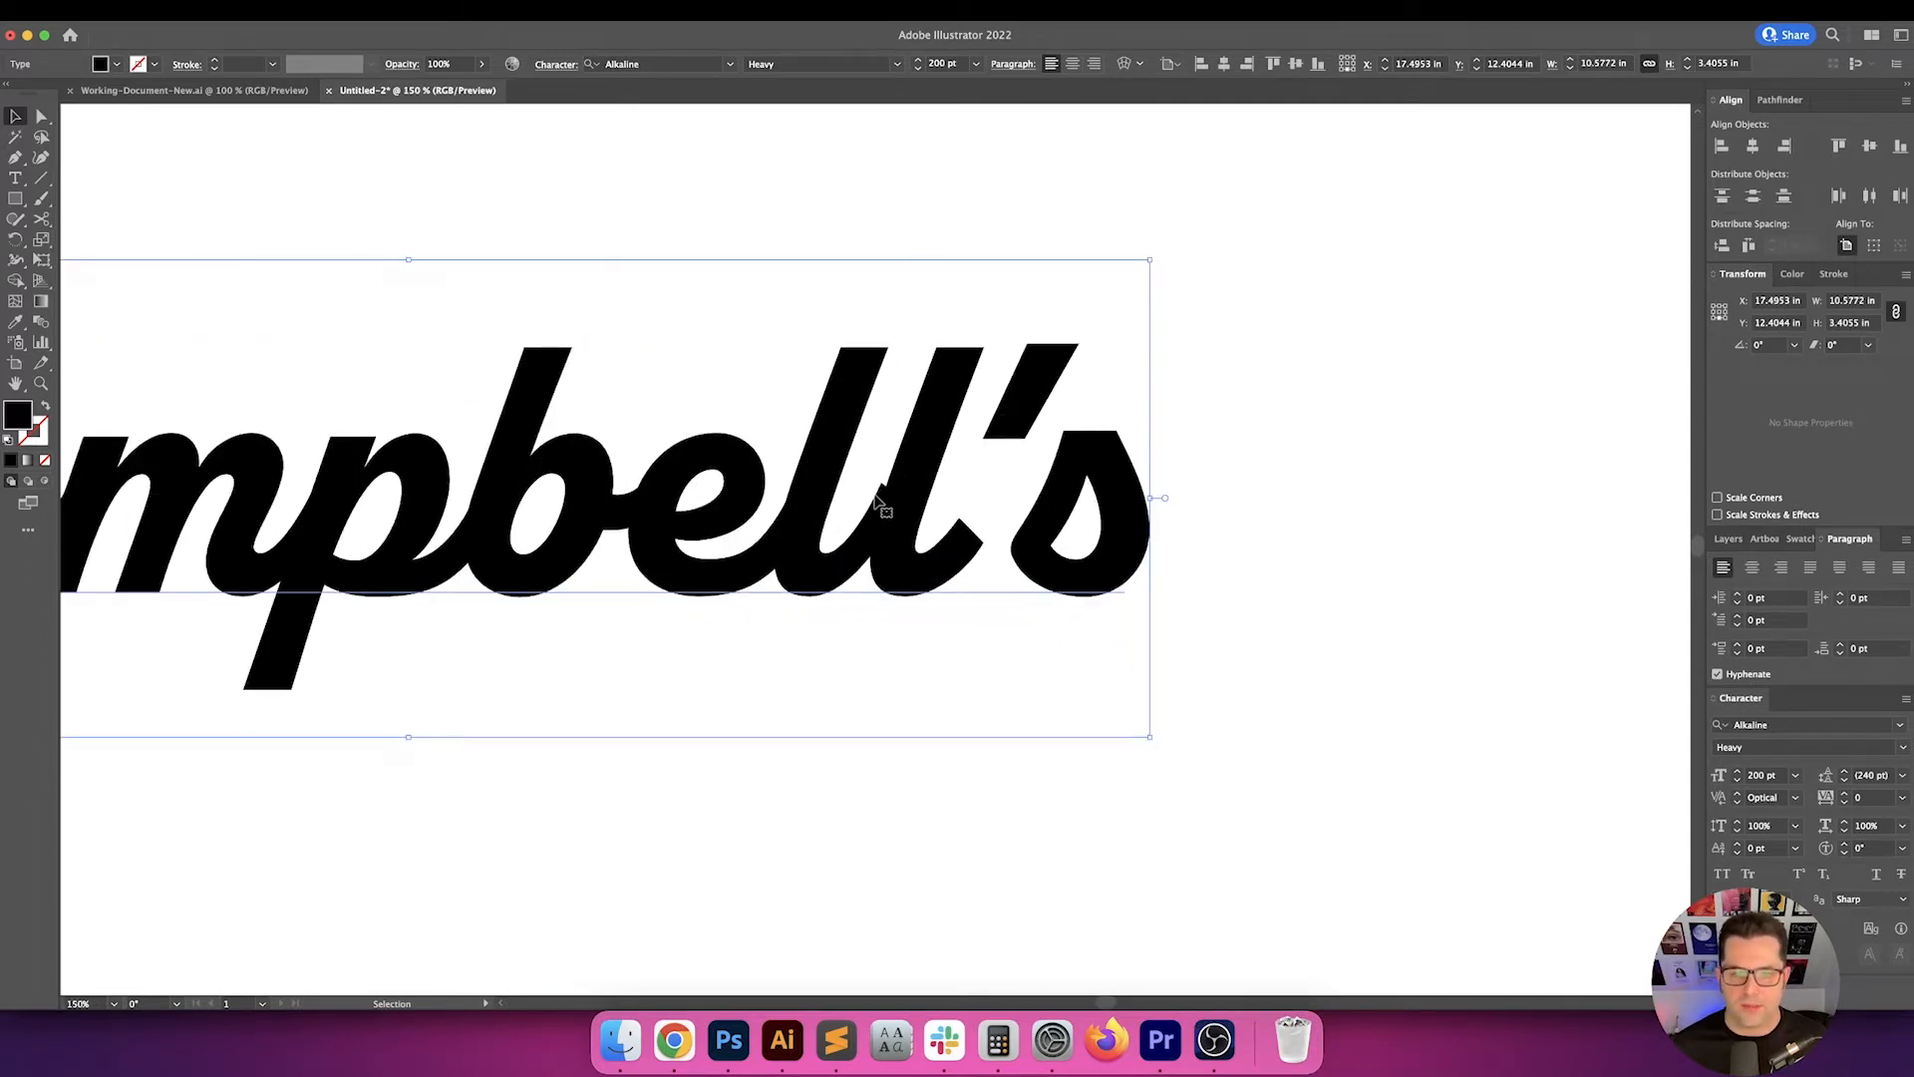
pyautogui.hscroll(-5, 874, 508)
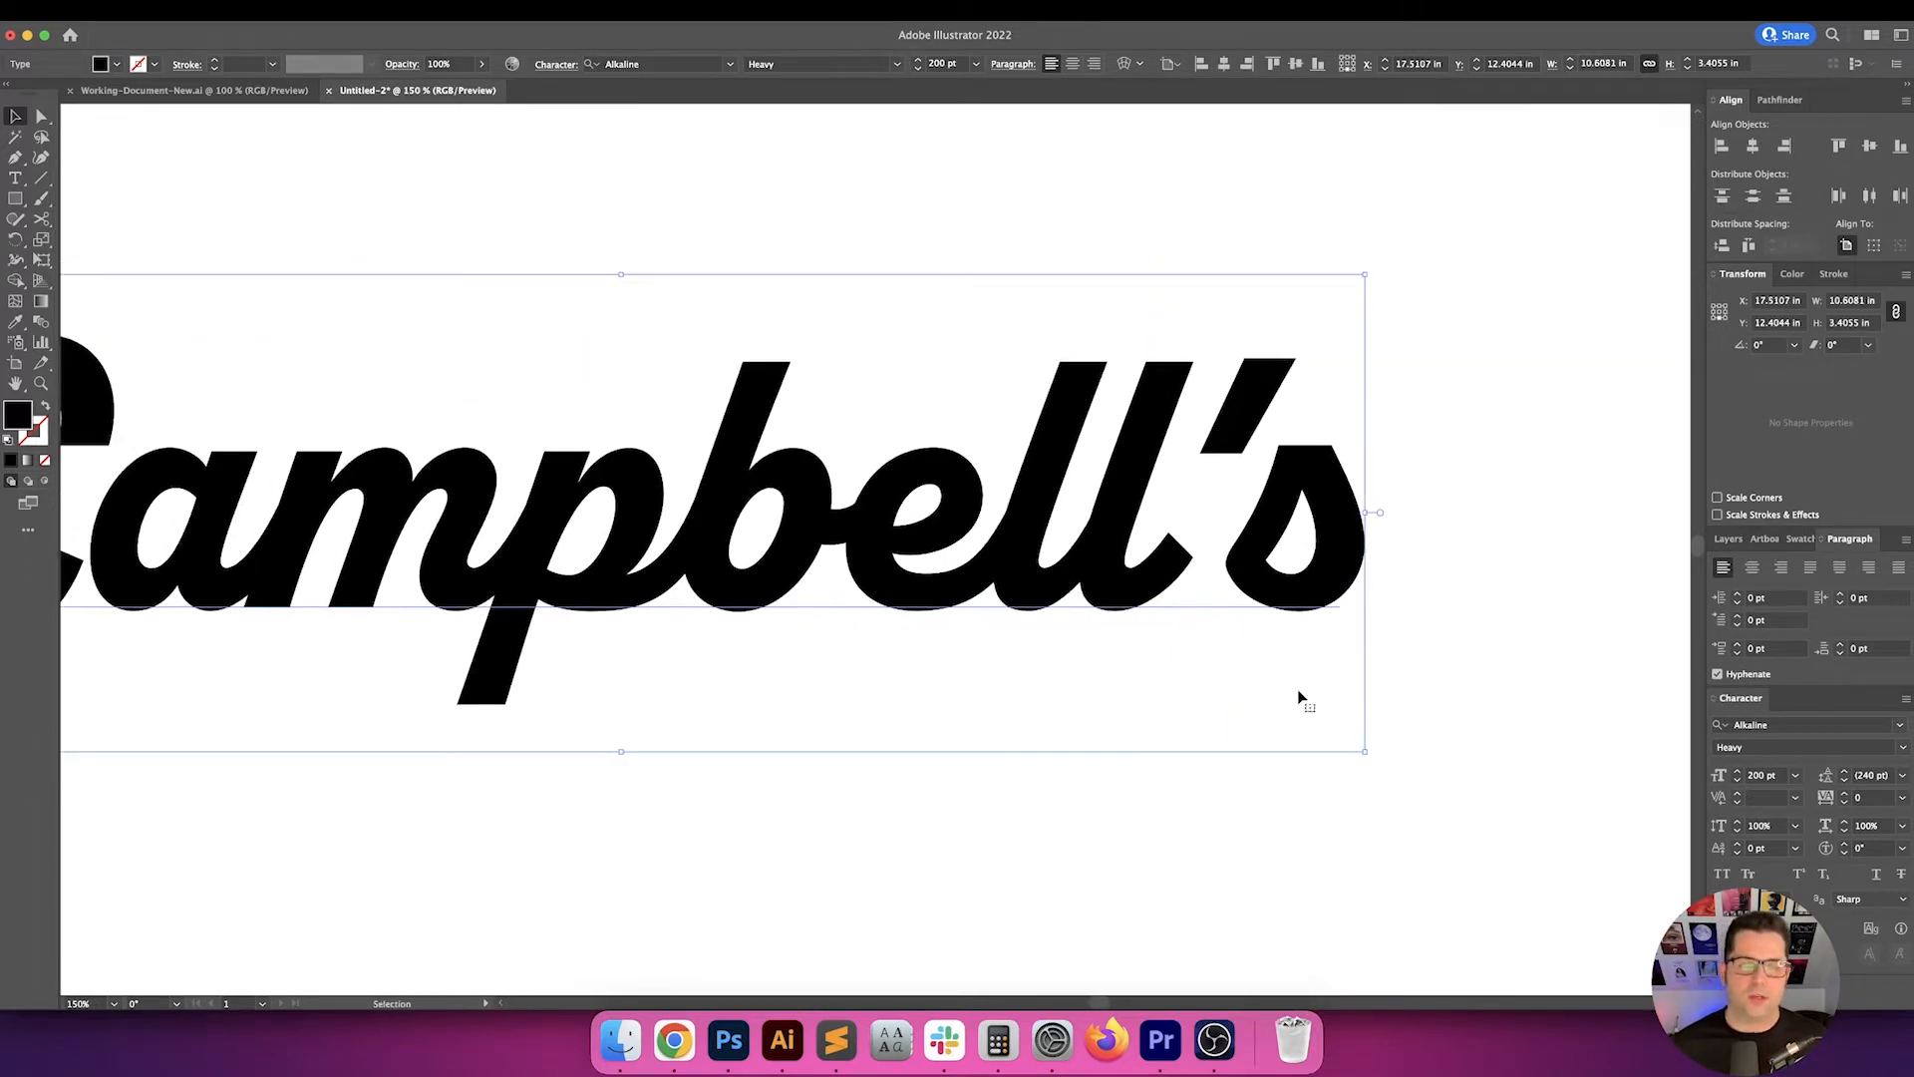
pyautogui.hscroll(-2, 1299, 698)
pyautogui.scroll(-3, 1221, 638)
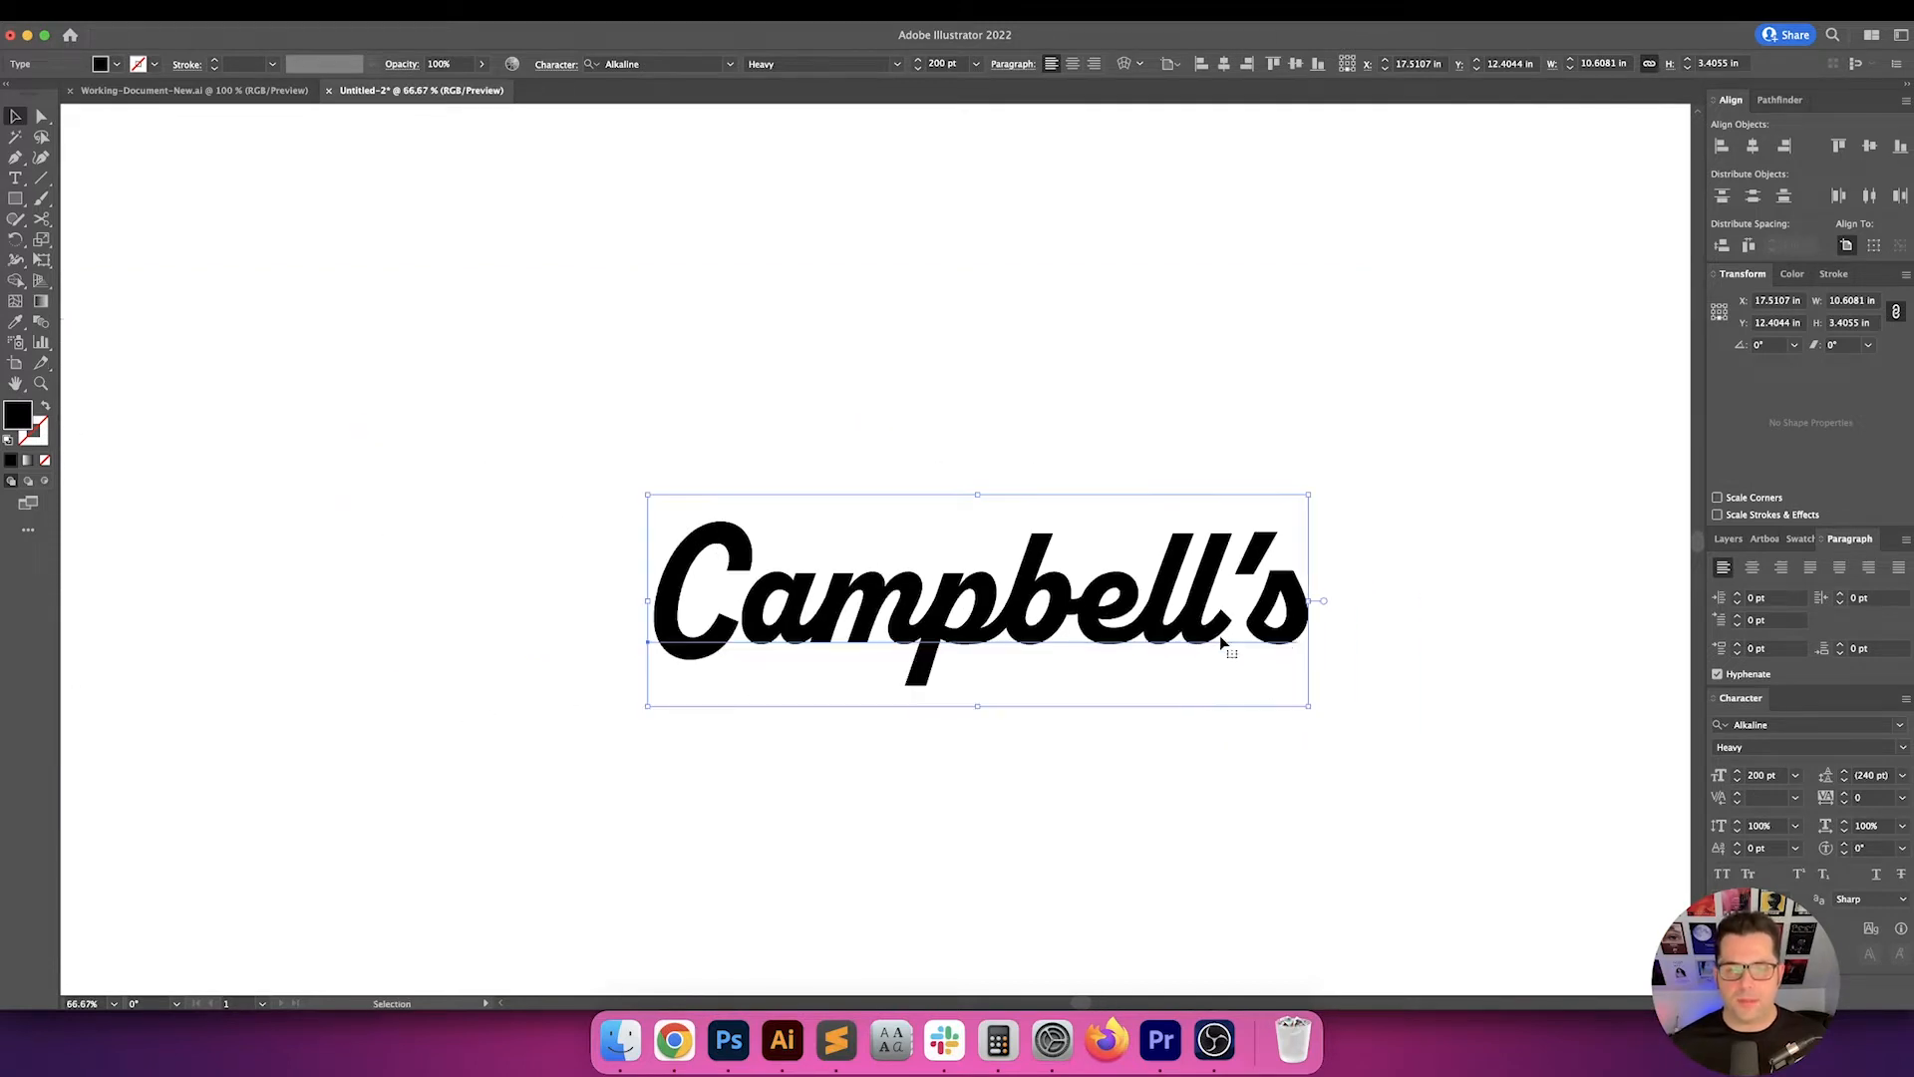
# - Set the kerning between the last l and the apostrophe of Campbell's to -30
pyautogui.press('t')
pyautogui.click(1101, 605)
pyautogui.press('Up')
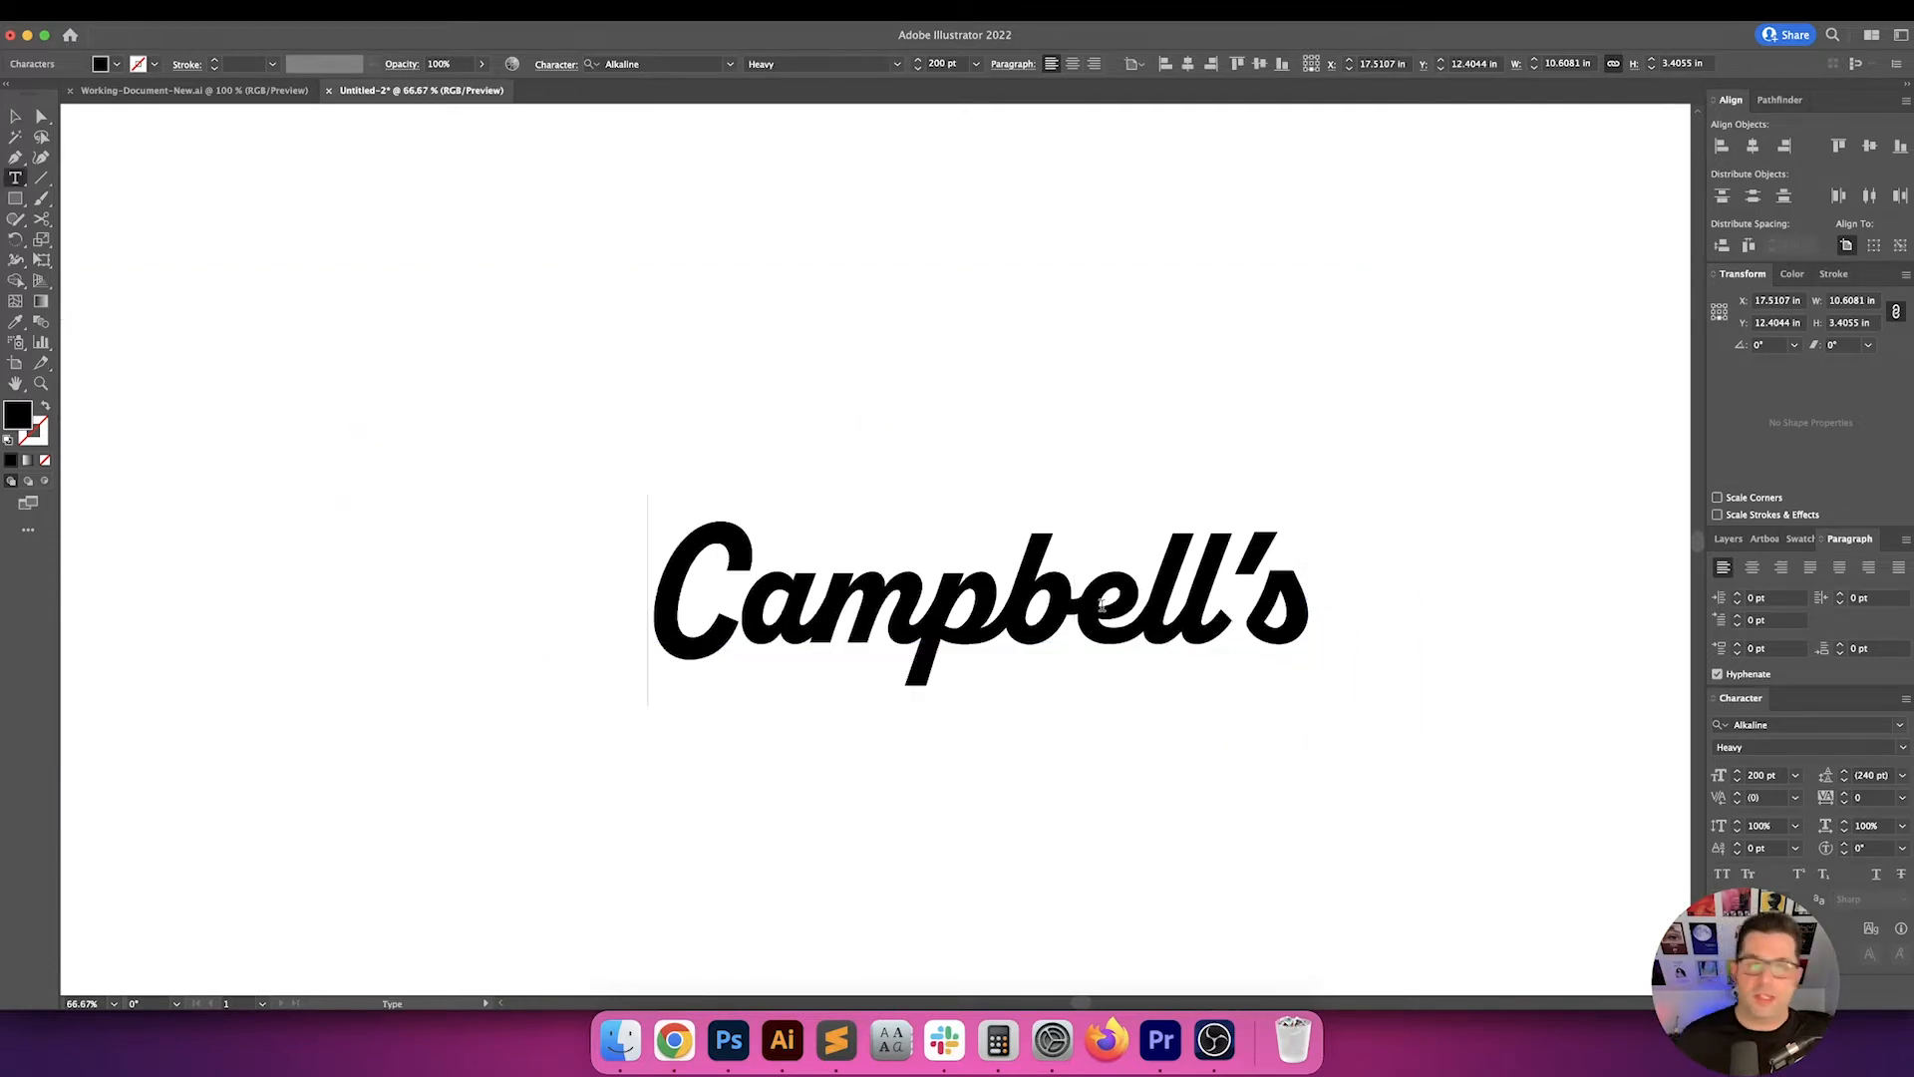
pyautogui.press('Down')
pyautogui.press('Left')
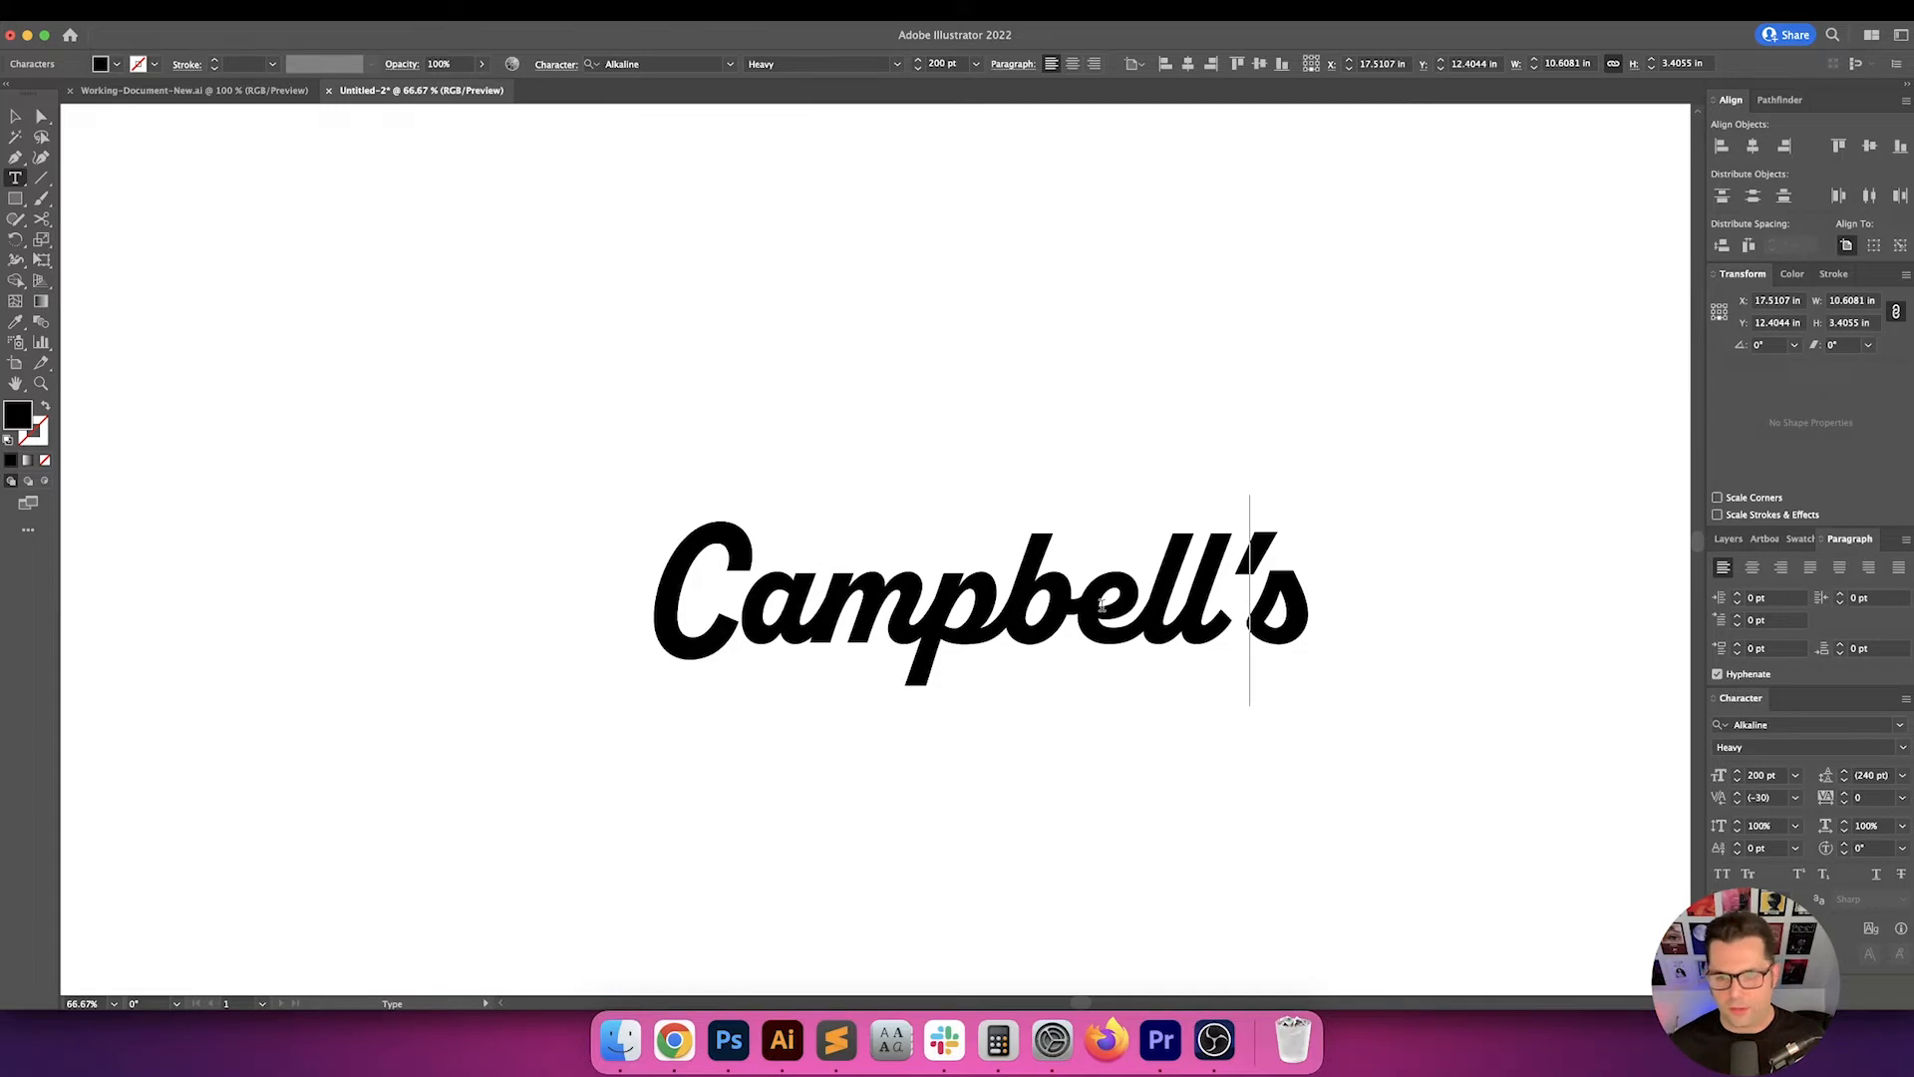
pyautogui.press('Left')
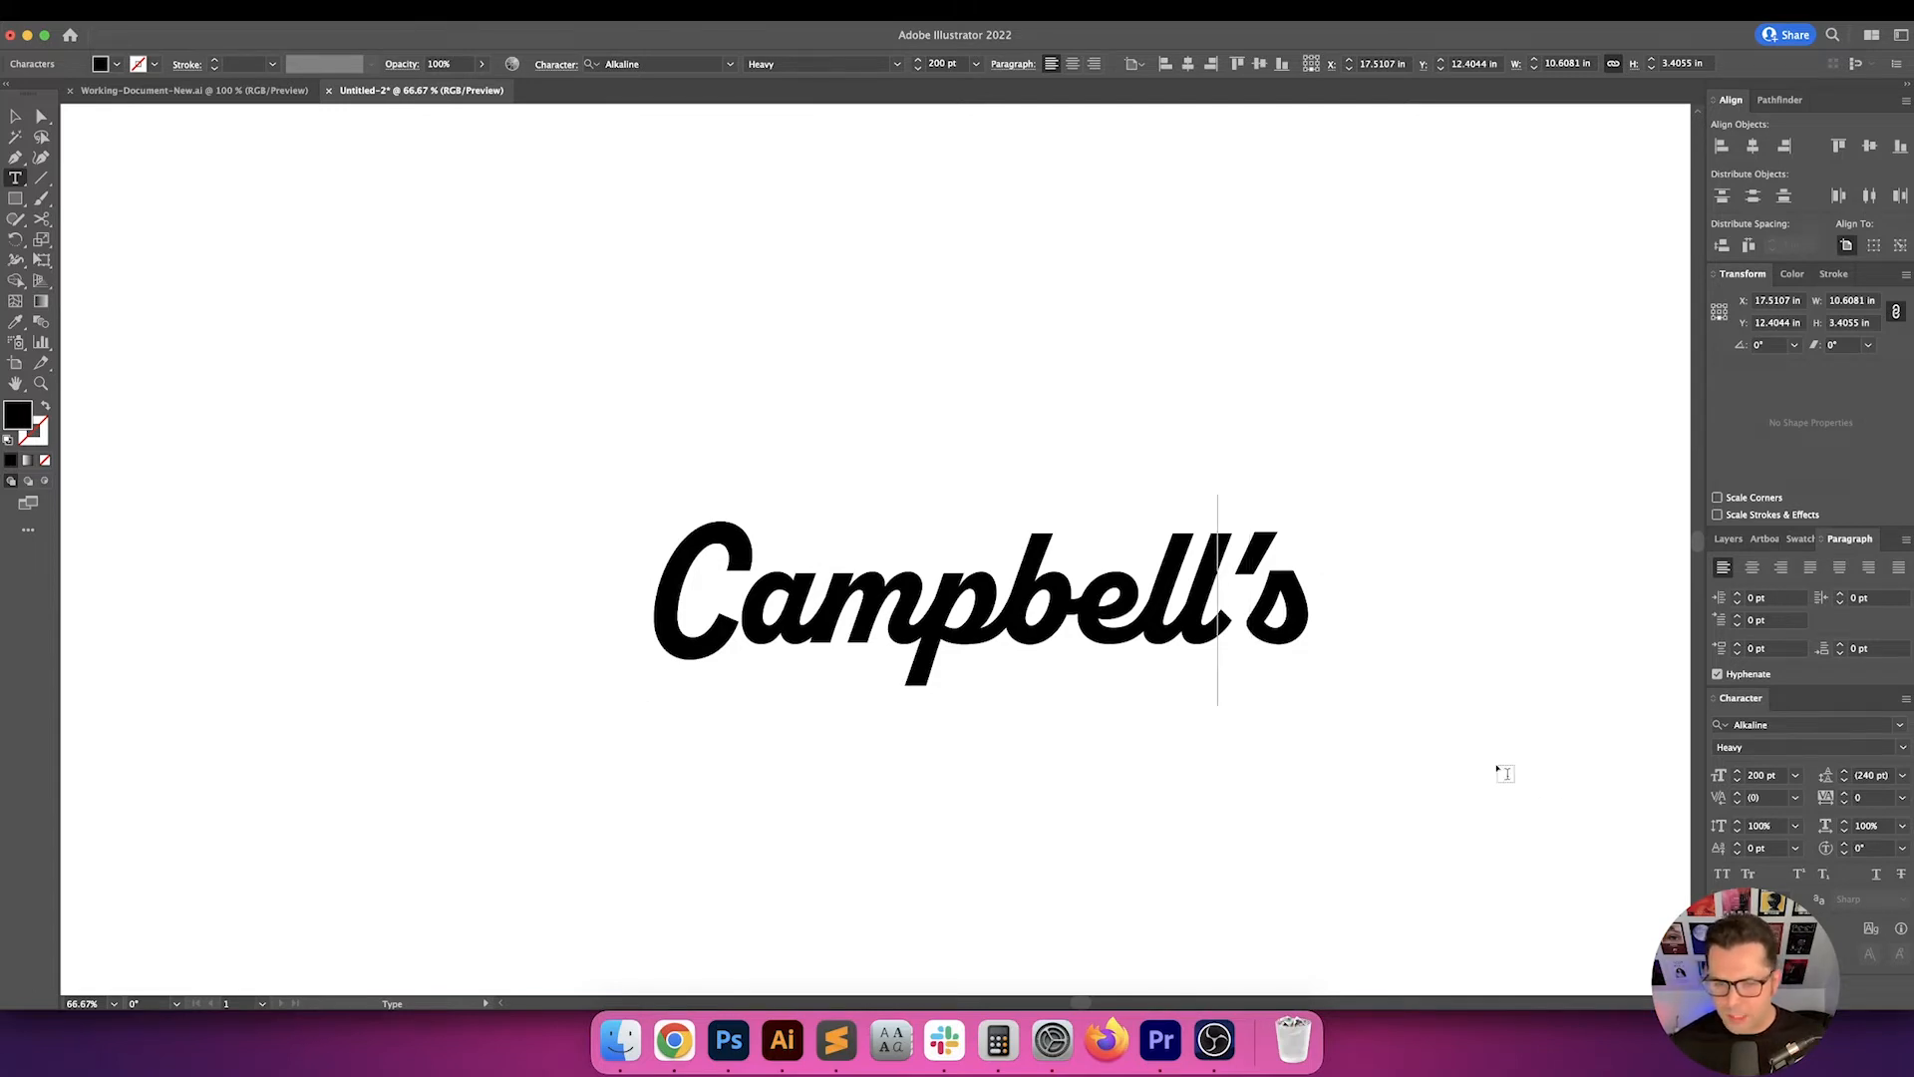
pyautogui.click(1756, 800)
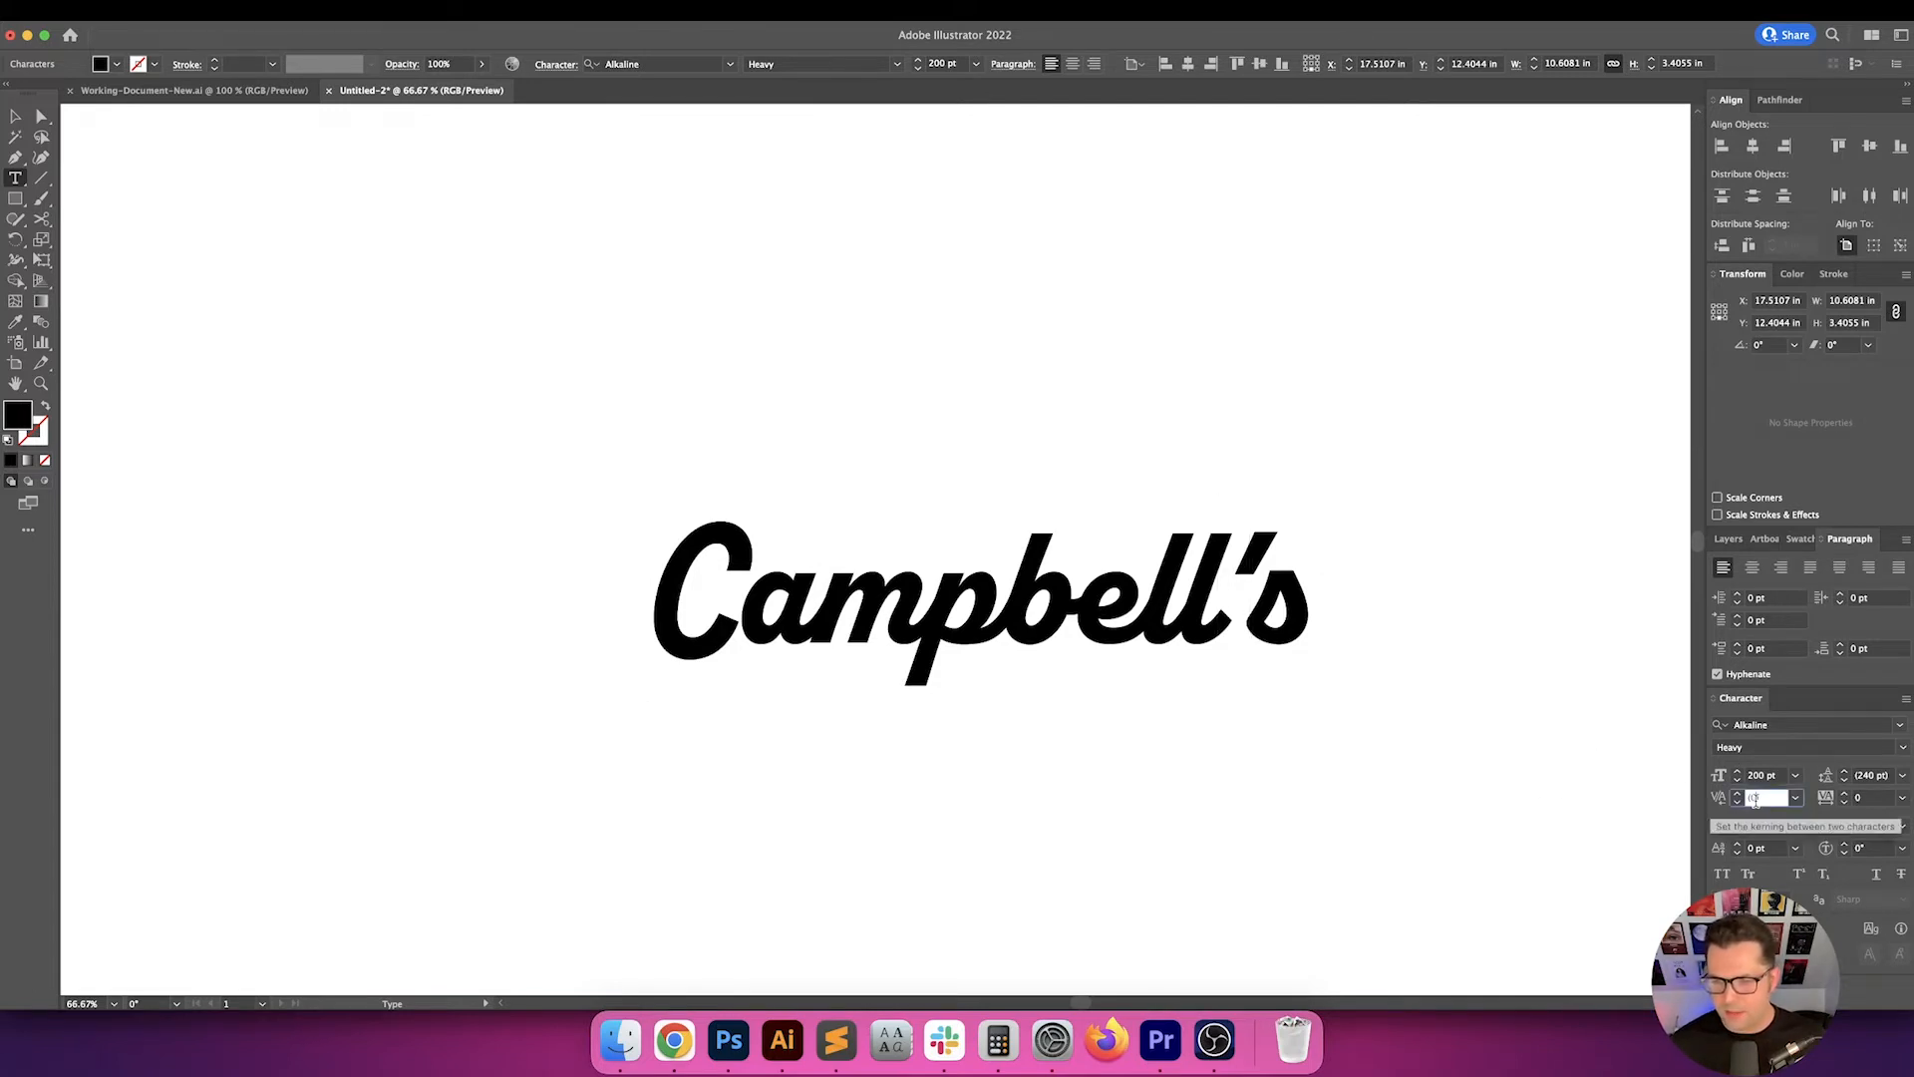
pyautogui.hotkey('shift', 'Down')
pyautogui.hotkey('shift', 'Down')
pyautogui.hotkey('shift', 'Down')
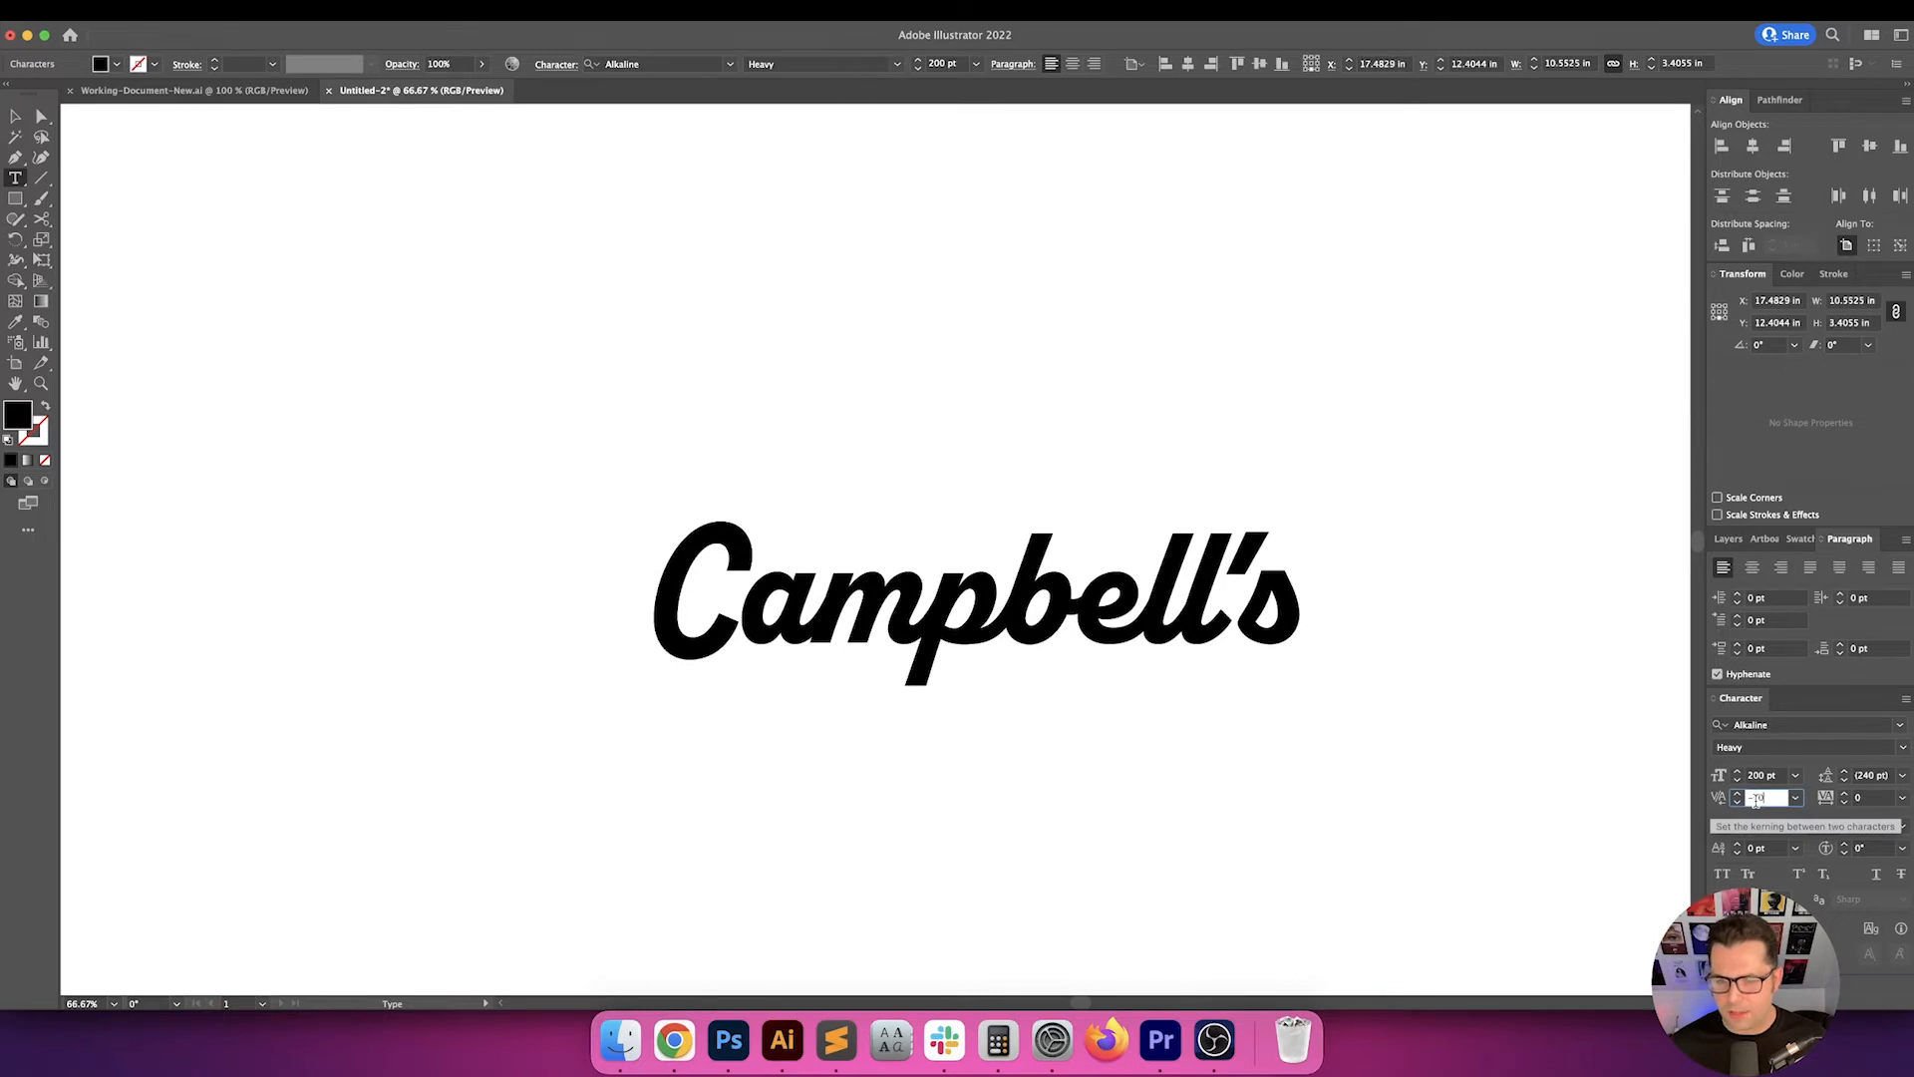
pyautogui.hotkey('shift', 'Down')
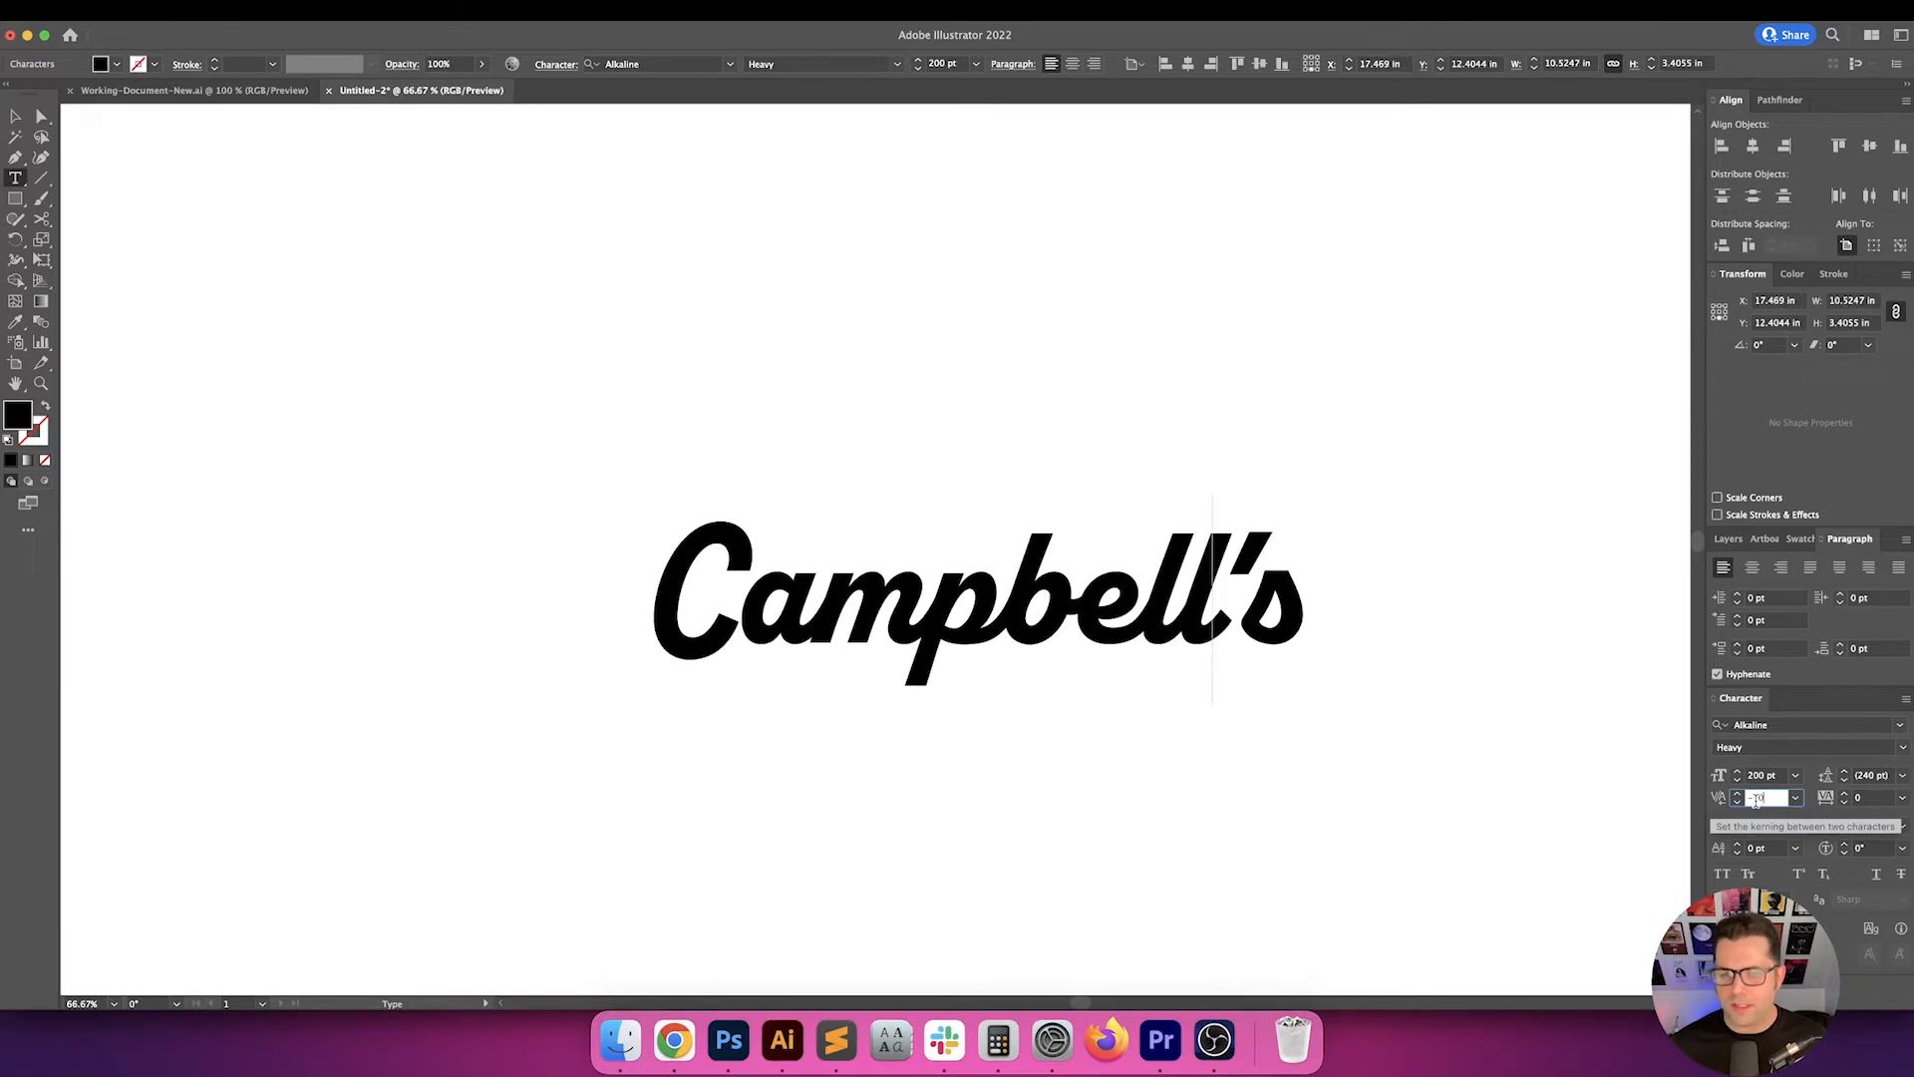
pyautogui.press('Return')
pyautogui.press('Right')
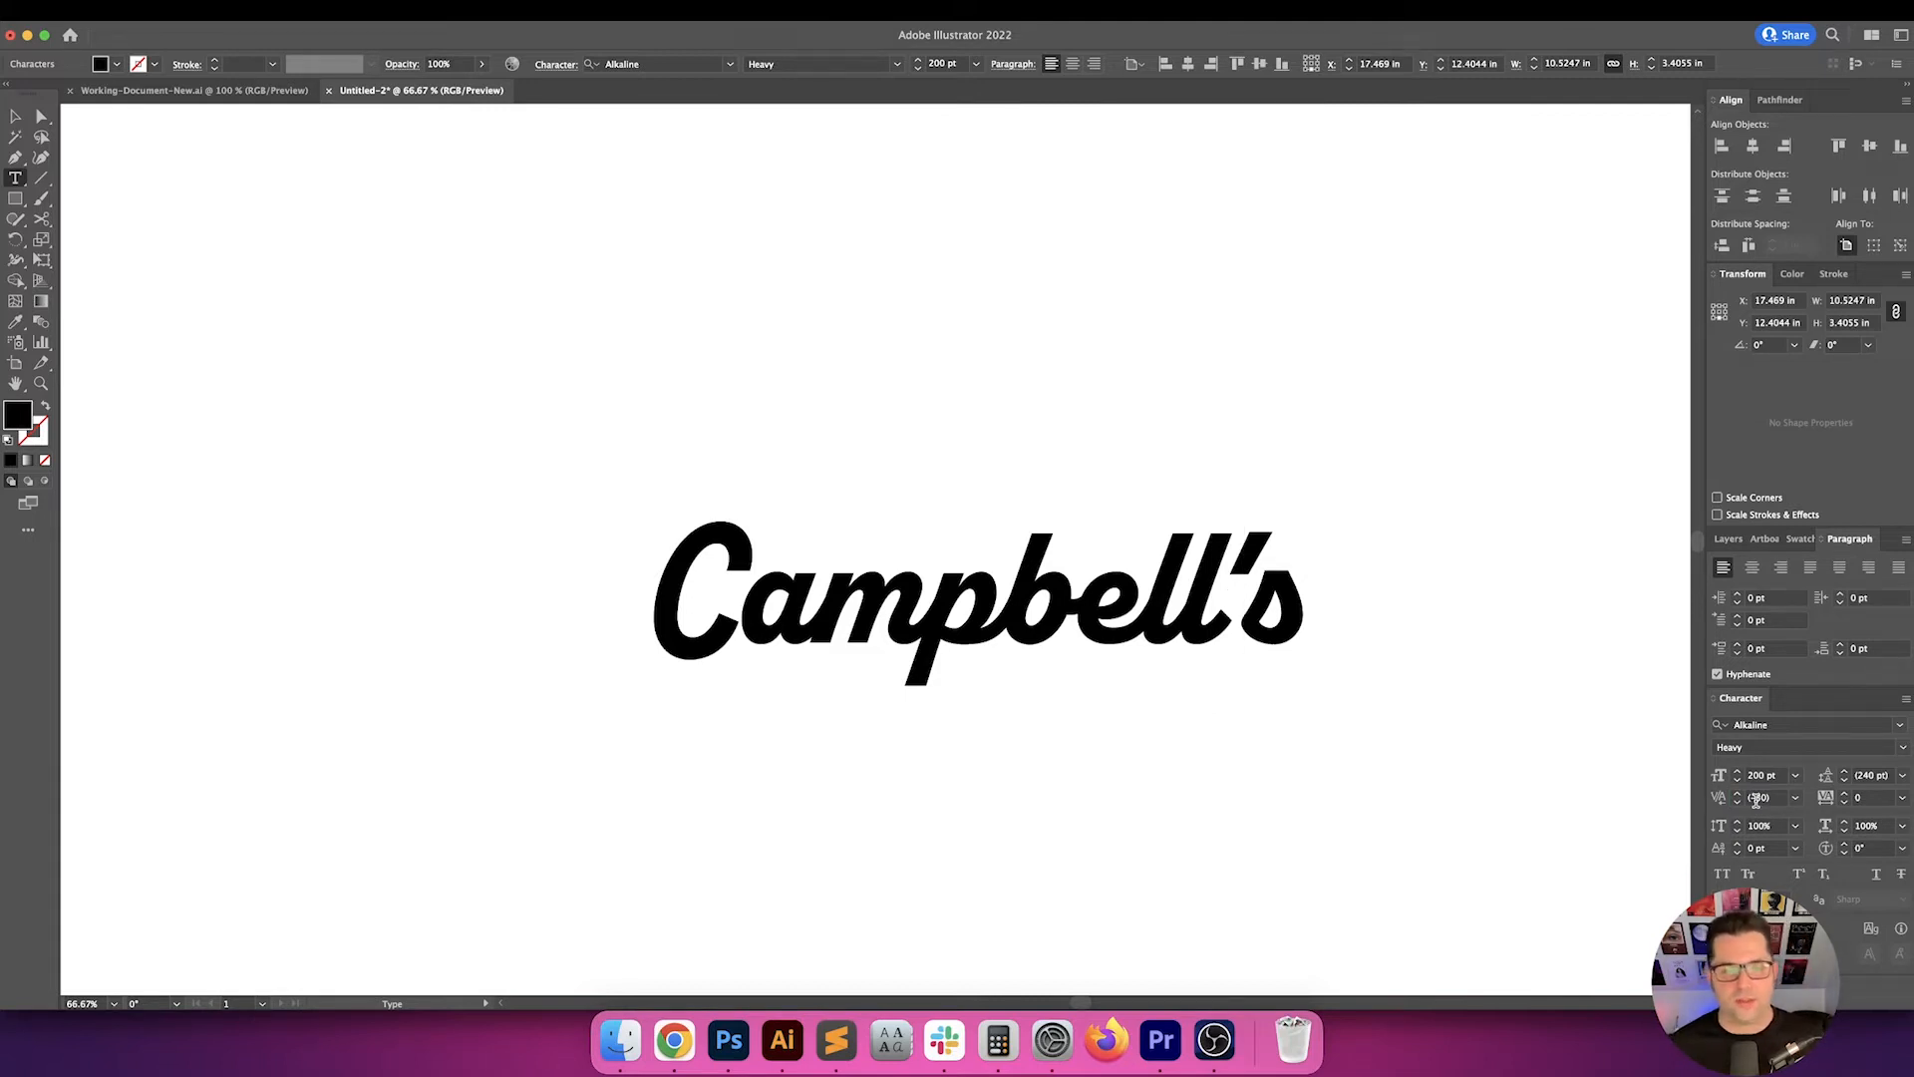
# - Remove the apostrophe so the word reads Campbells and reset the whole word's kerning to Auto
pyautogui.hscroll(5, 1401, 673)
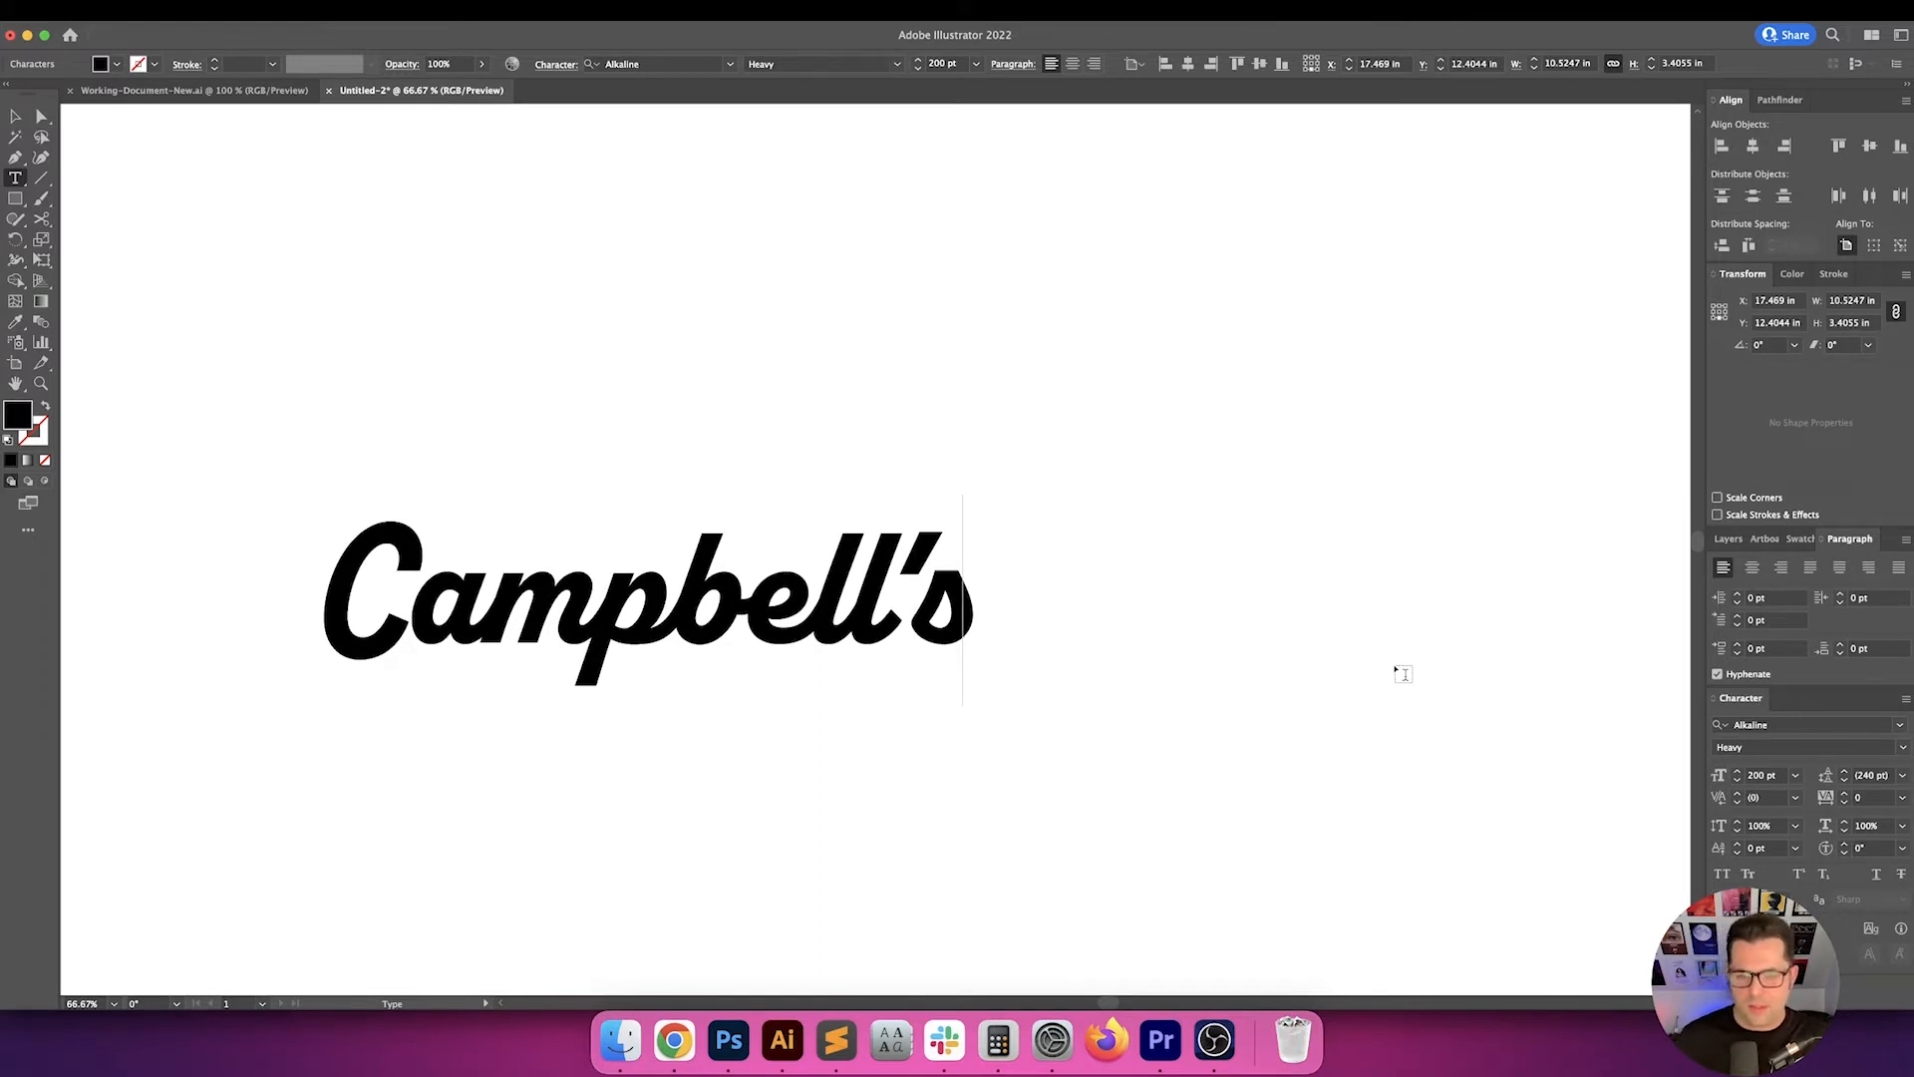
pyautogui.press('Delete')
pyautogui.press('BackSpace')
pyautogui.write('s')
pyautogui.press('Escape')
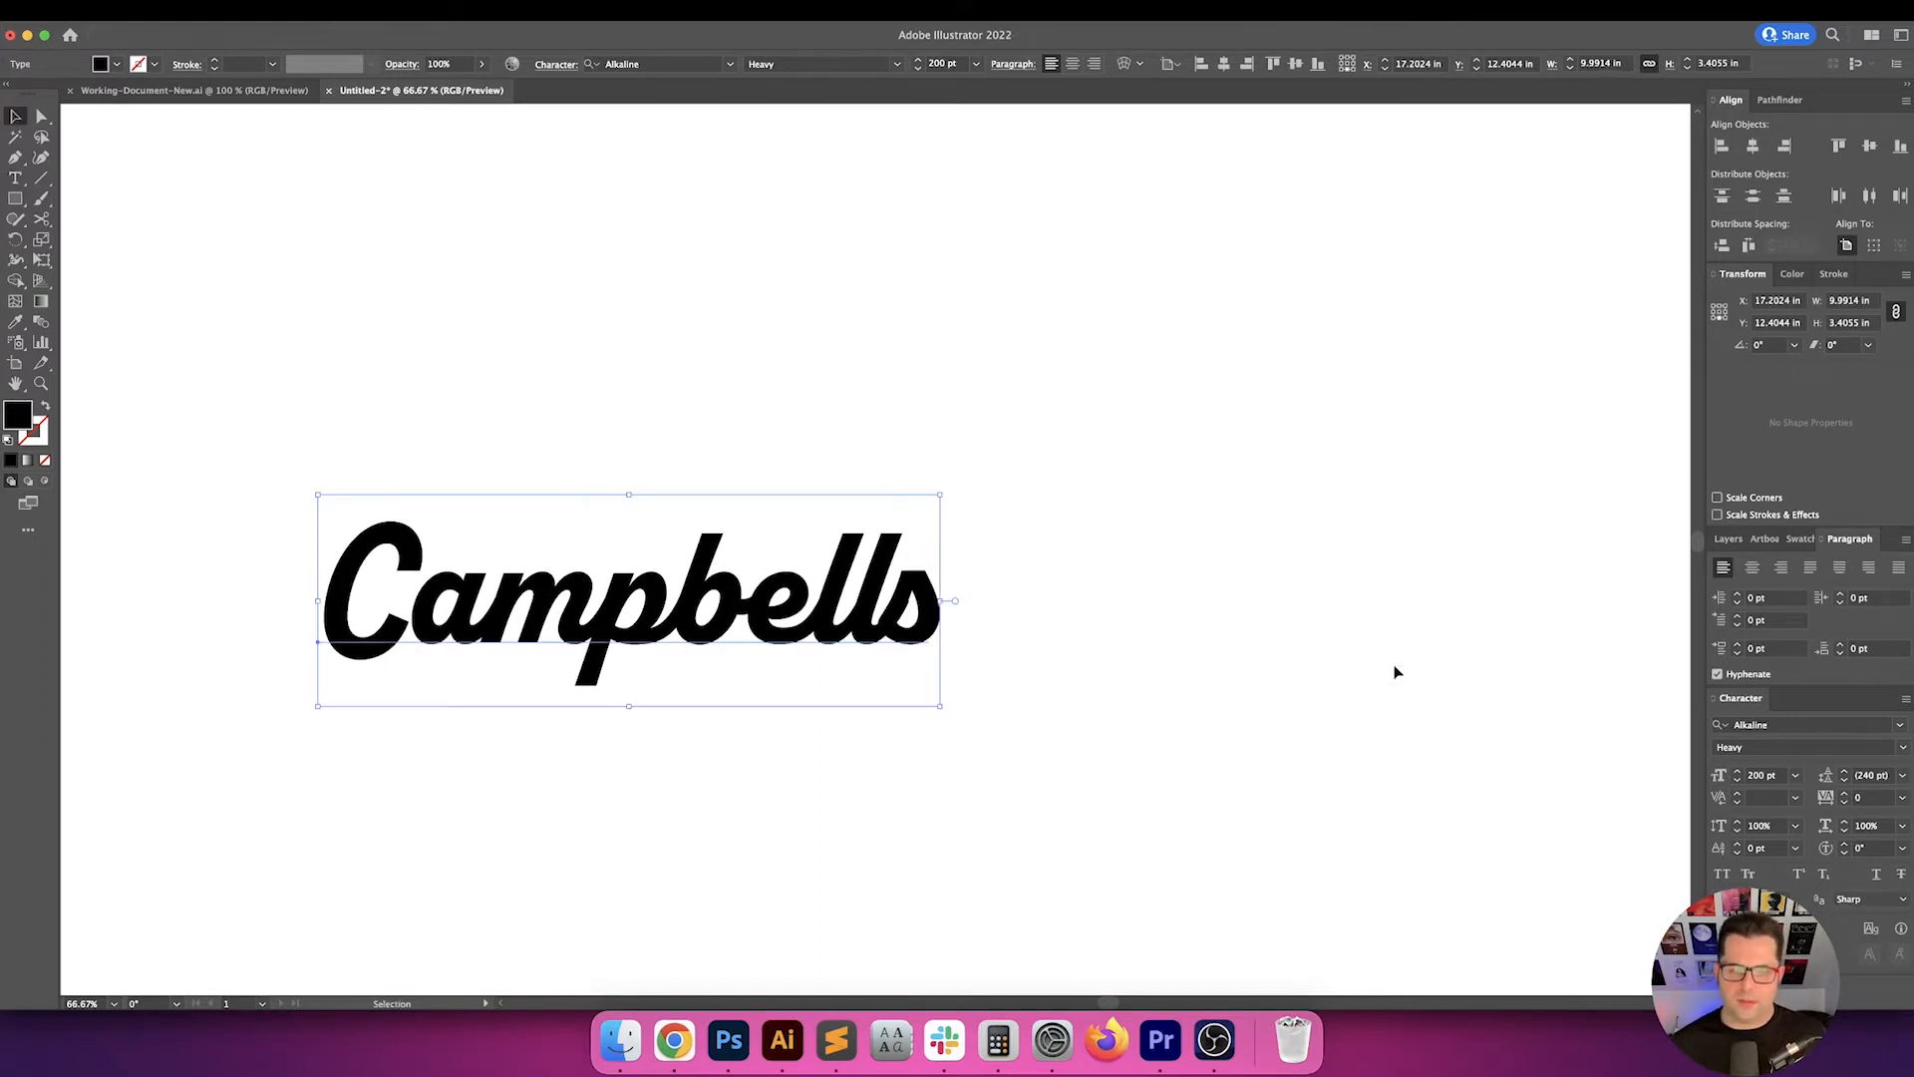
pyautogui.click(1796, 798)
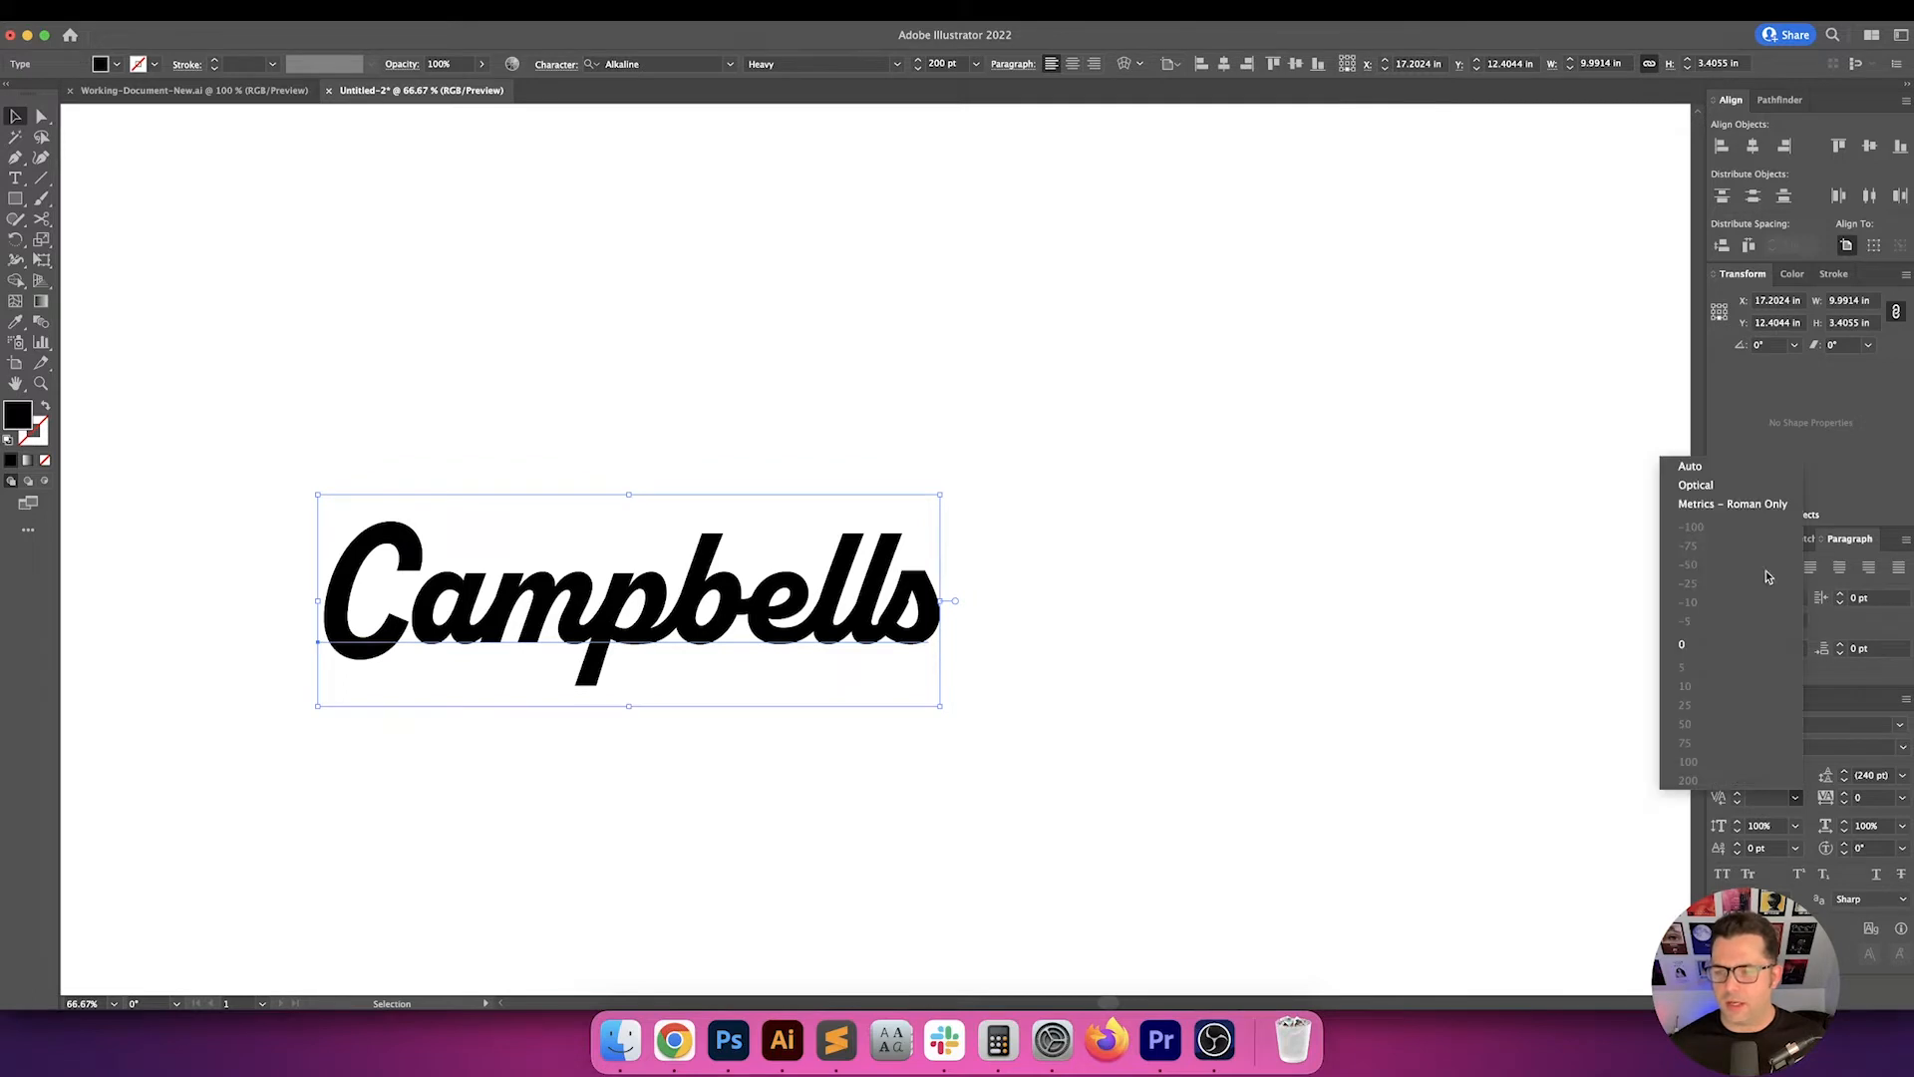
pyautogui.click(1735, 472)
pyautogui.click(969, 583)
# - Set the kerning between the C and the a of Campbells to -30
pyautogui.press('t')
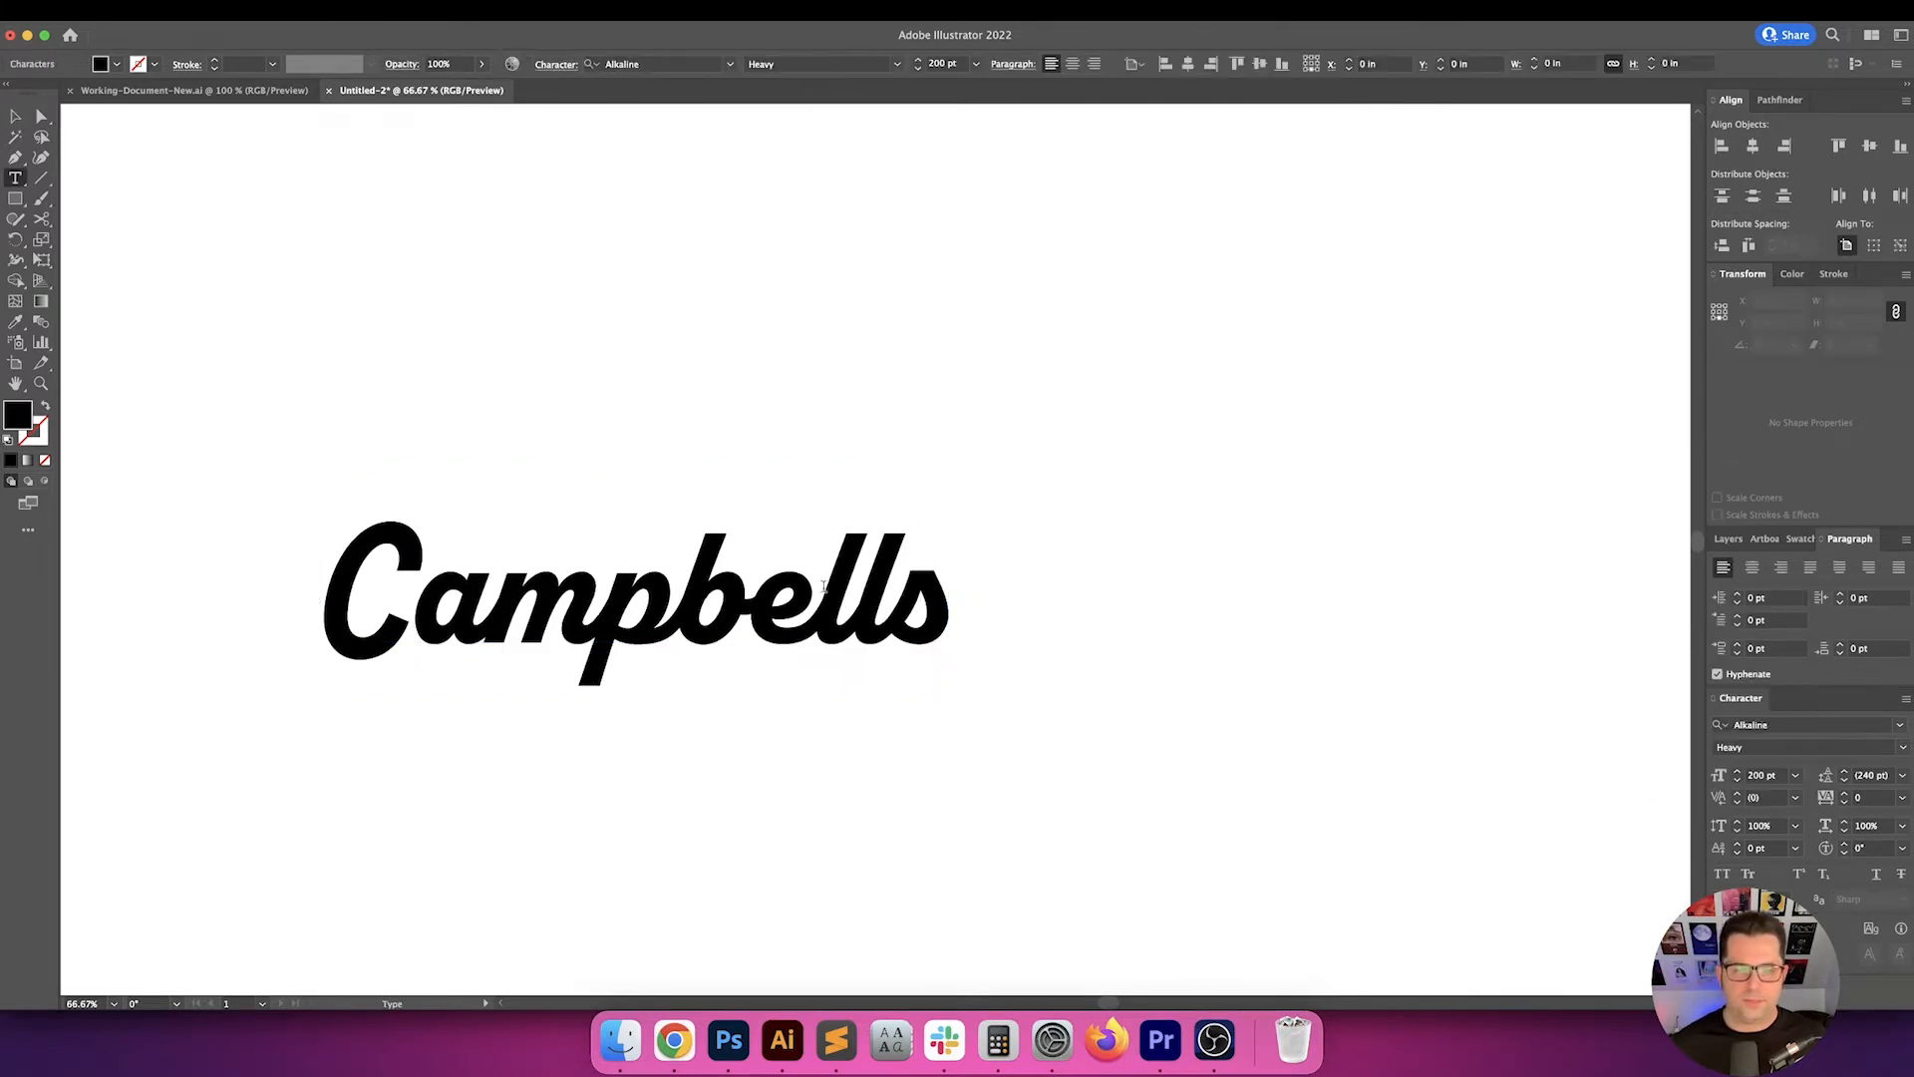
pyautogui.click(1759, 797)
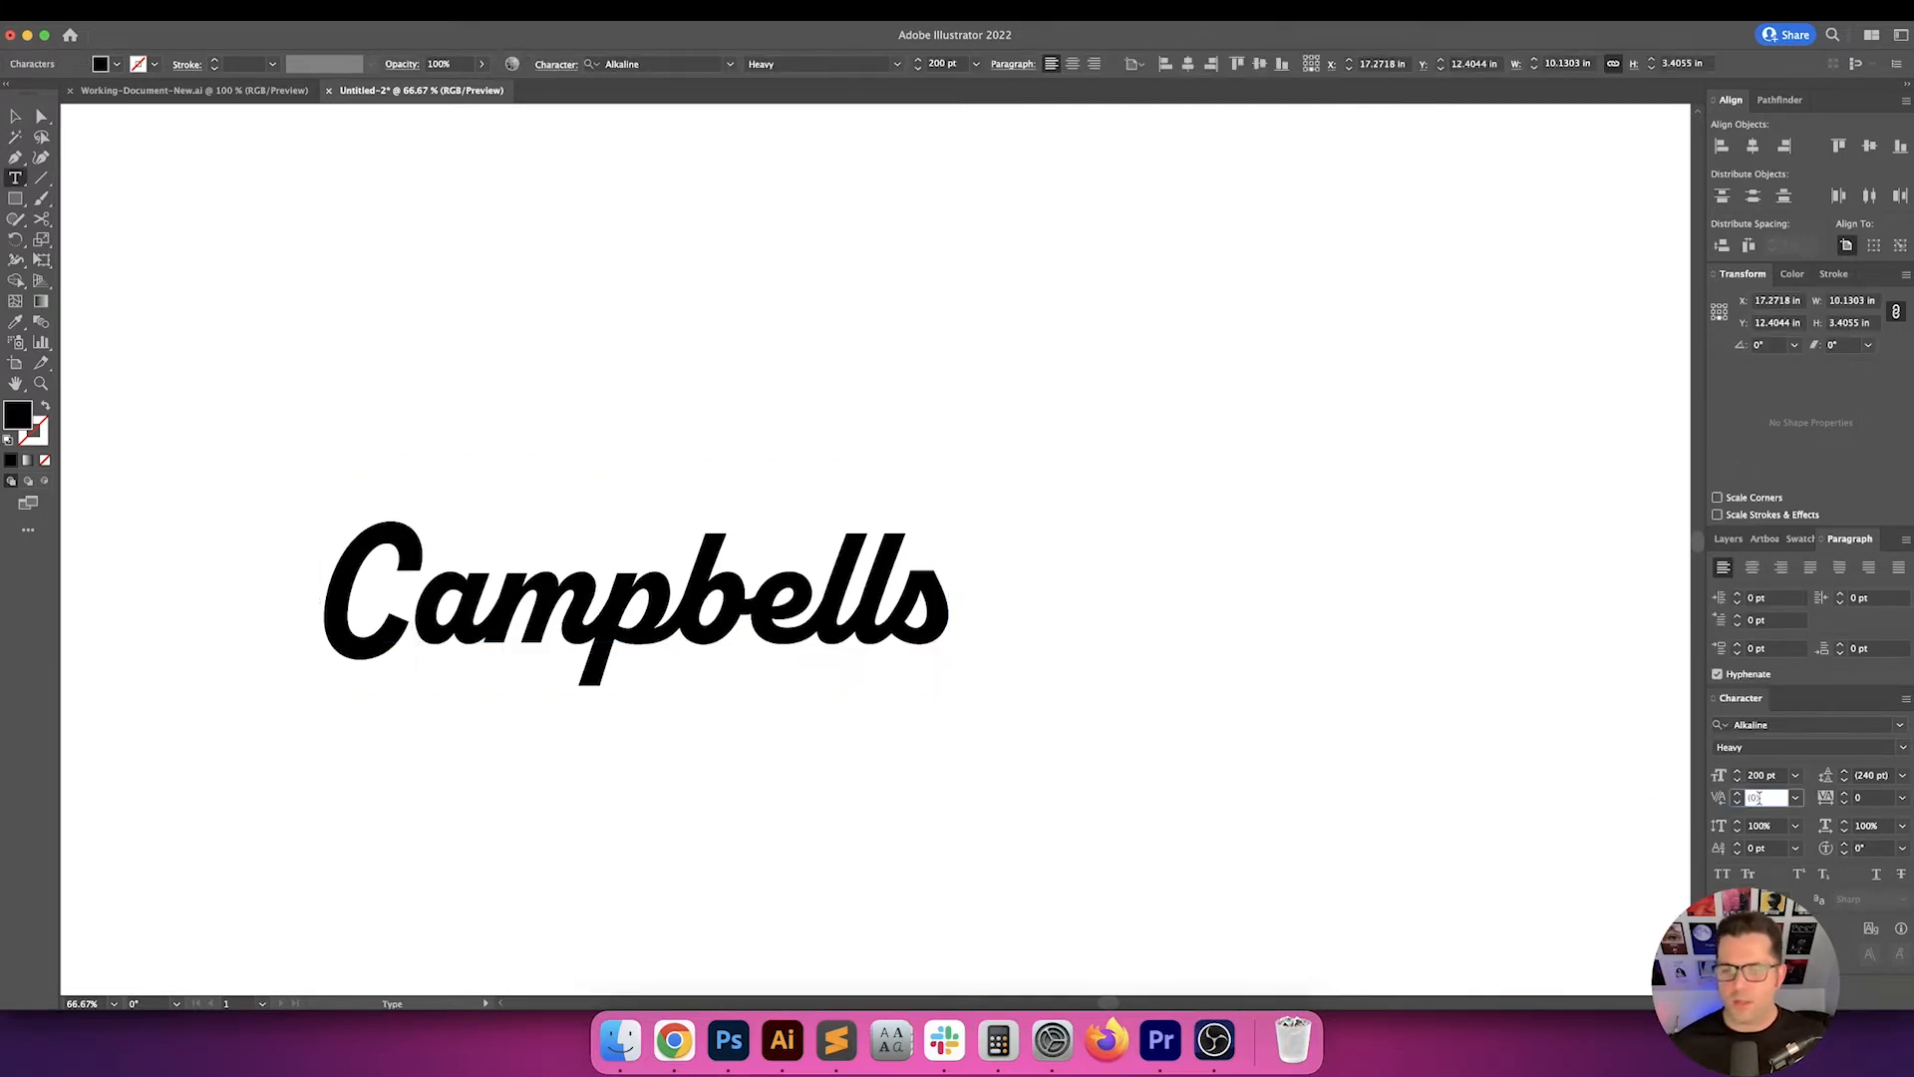
pyautogui.hotkey('shift', 'Down')
pyautogui.hotkey('shift', 'Down')
pyautogui.hotkey('shift', 'Down')
pyautogui.hotkey('shift', 'Up')
pyautogui.hotkey('shift', 'Down')
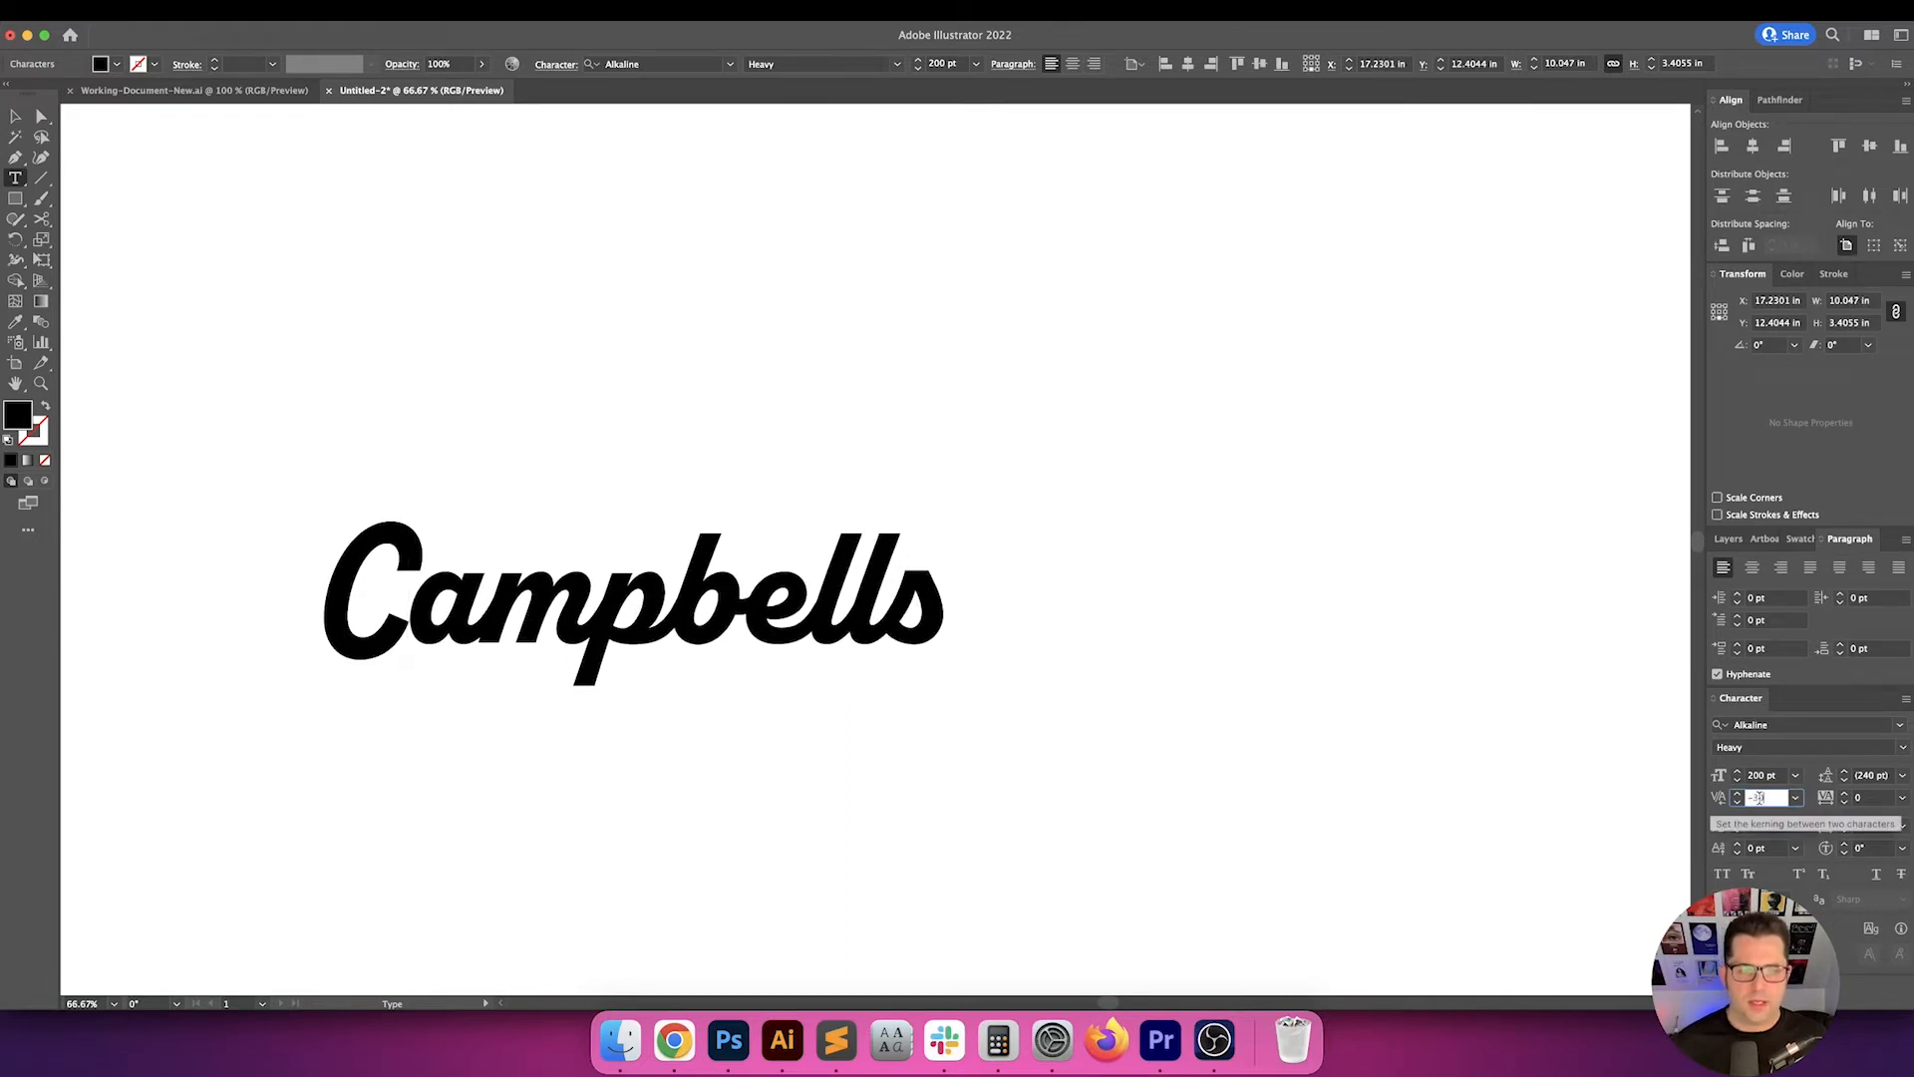
pyautogui.press('Return')
pyautogui.press('Escape')
# - Duplicate the Campbells text up and to the right and replace the copy's content with a single apostrophe
pyautogui.click(1178, 684)
pyautogui.keyDown('alt'); pyautogui.moveTo(834, 623); pyautogui.dragTo(1305, 484); pyautogui.keyUp('alt')
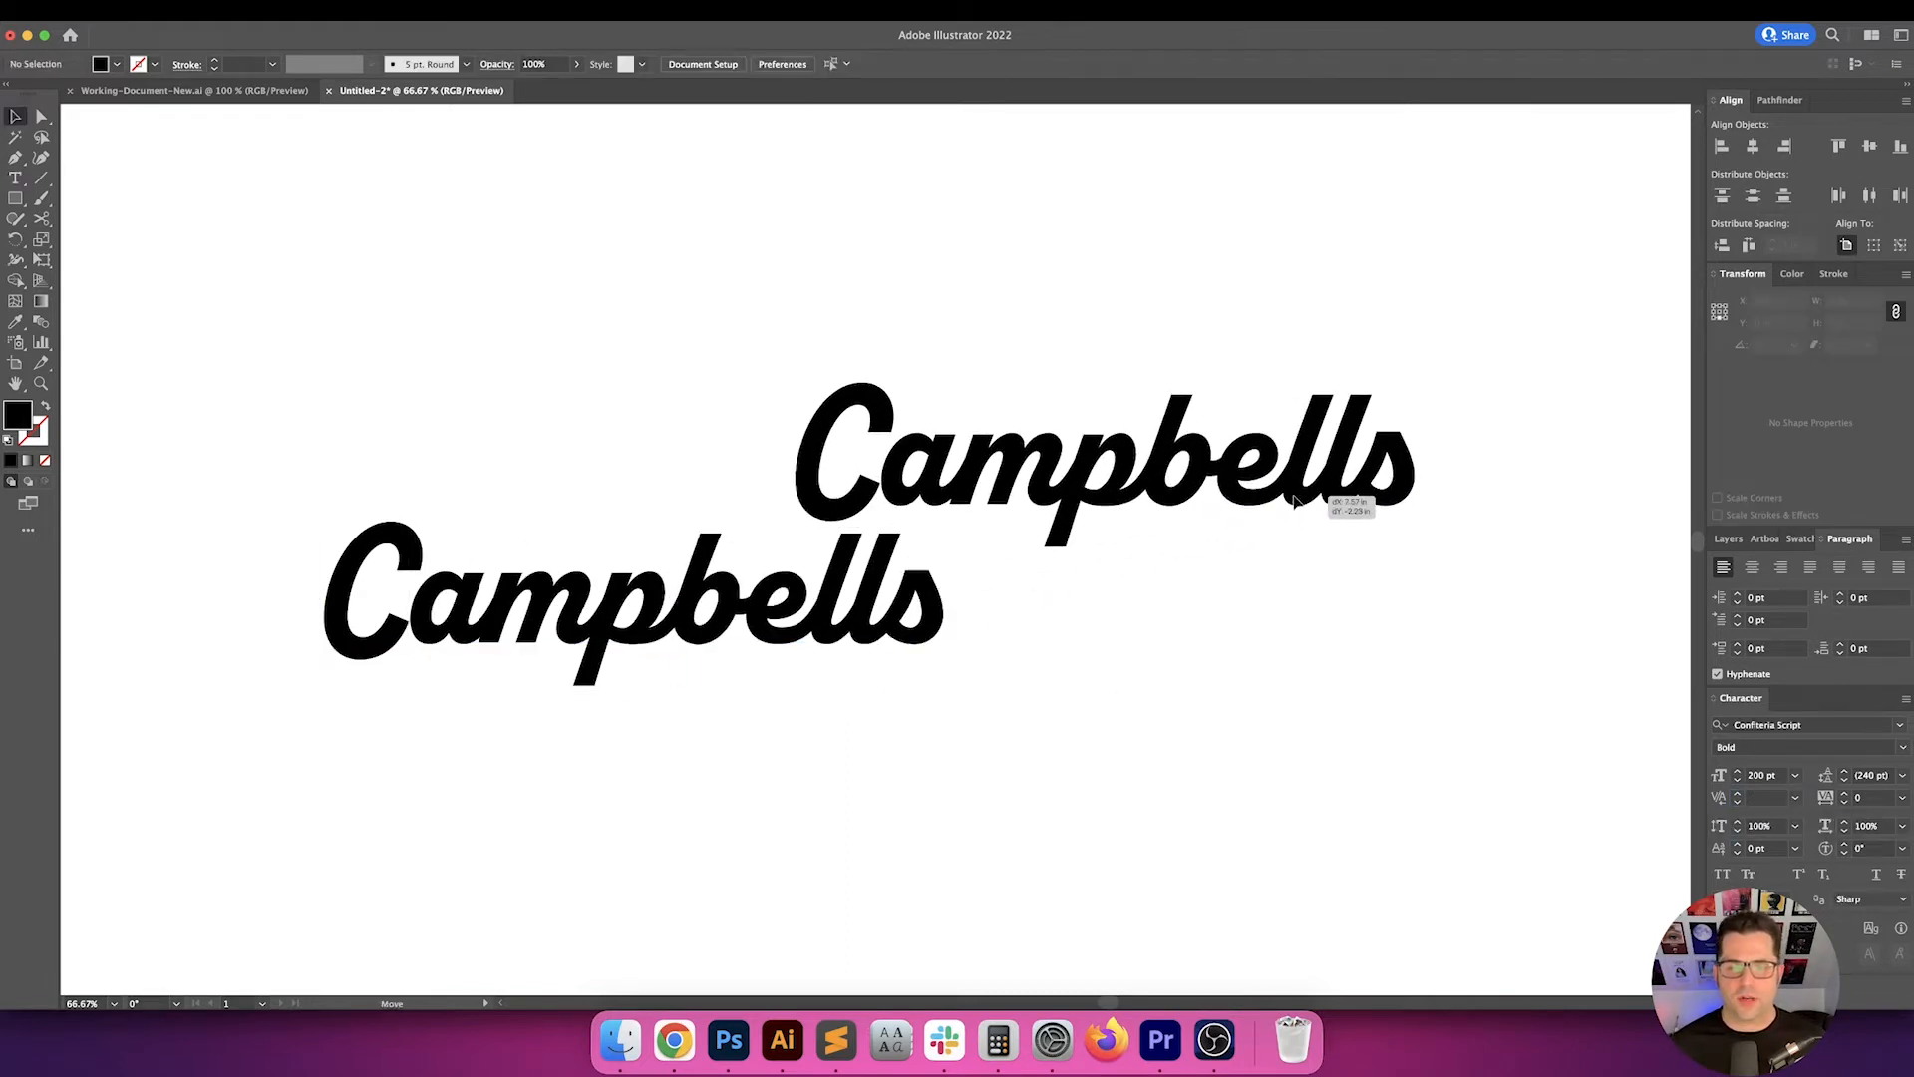
pyautogui.tripleClick(1281, 473)
pyautogui.write("'")
pyautogui.press('Escape')
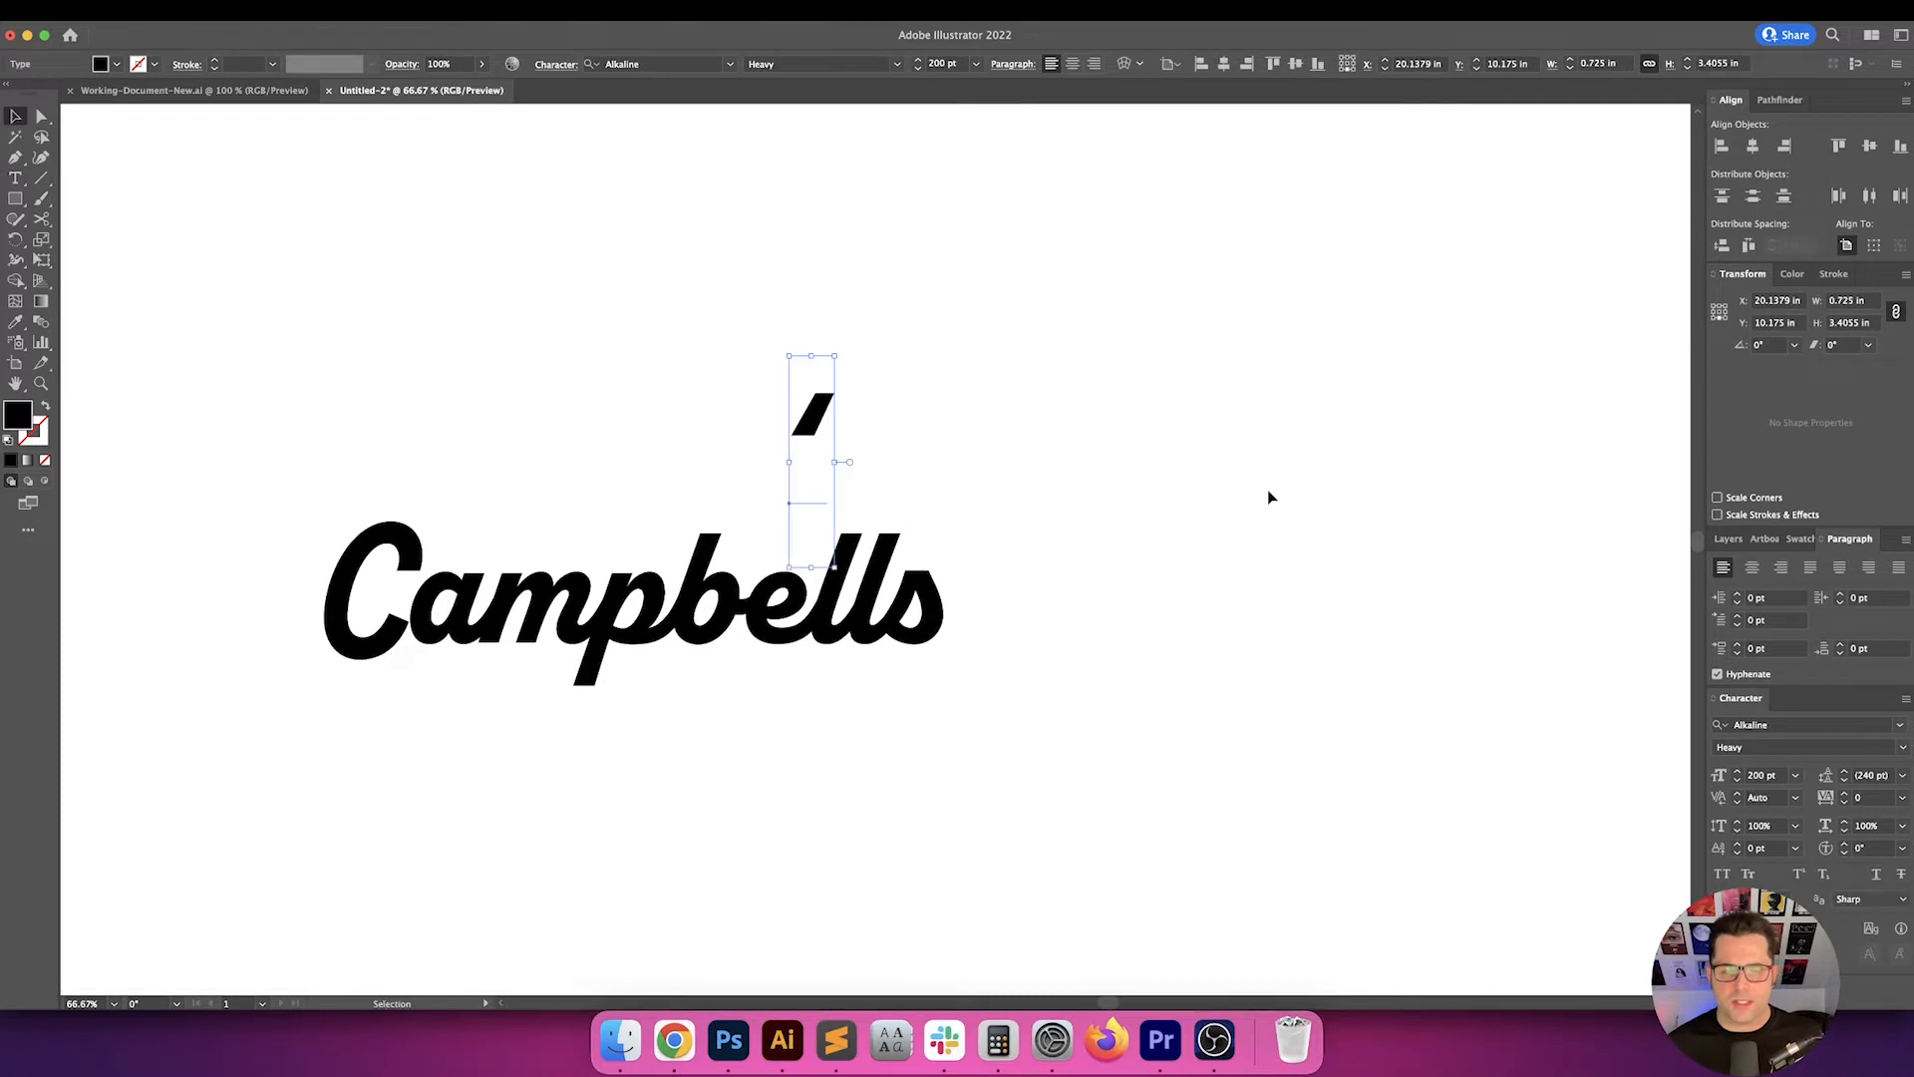
# - Try the separate apostrophe between the last l and the s of Campbells, and delete it
pyautogui.click(1267, 488)
pyautogui.moveTo(827, 423); pyautogui.dragTo(1182, 562)
pyautogui.click(995, 555)
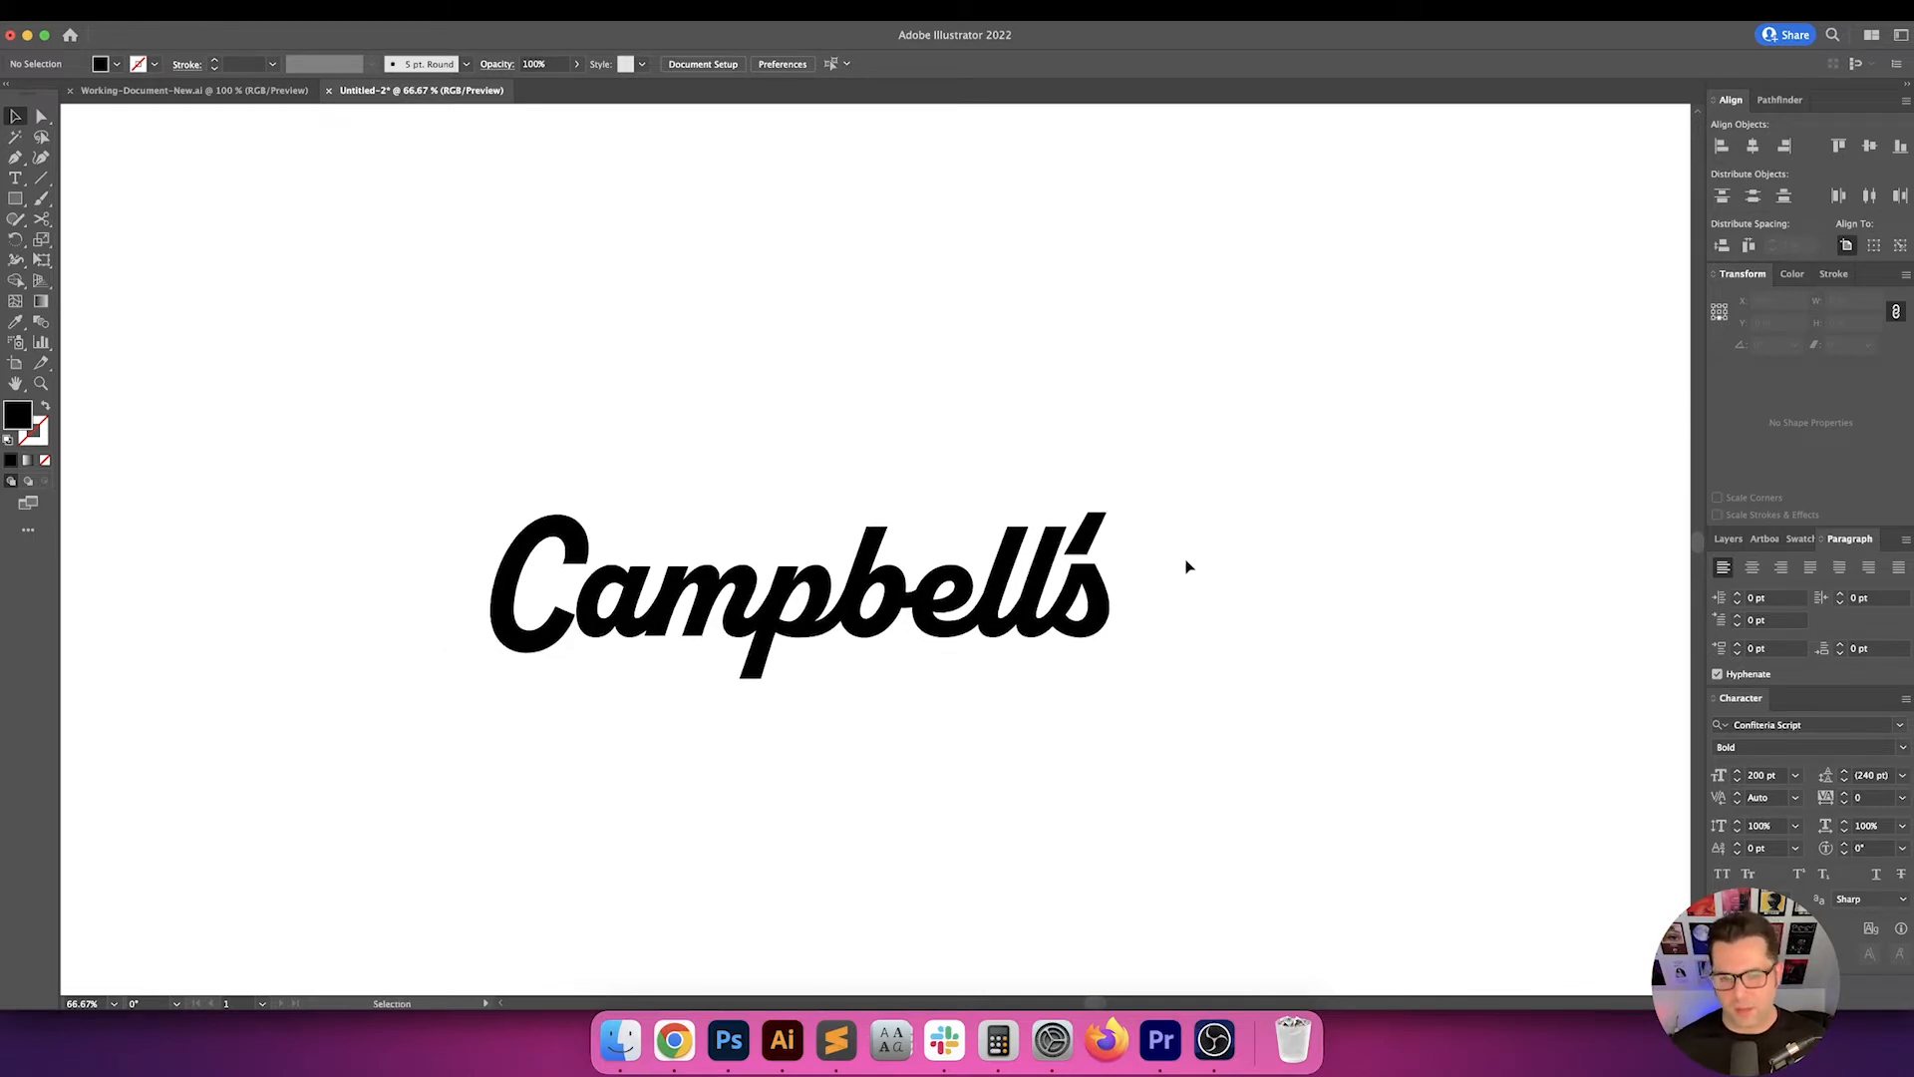
pyautogui.click(1100, 538)
pyautogui.press('Delete')
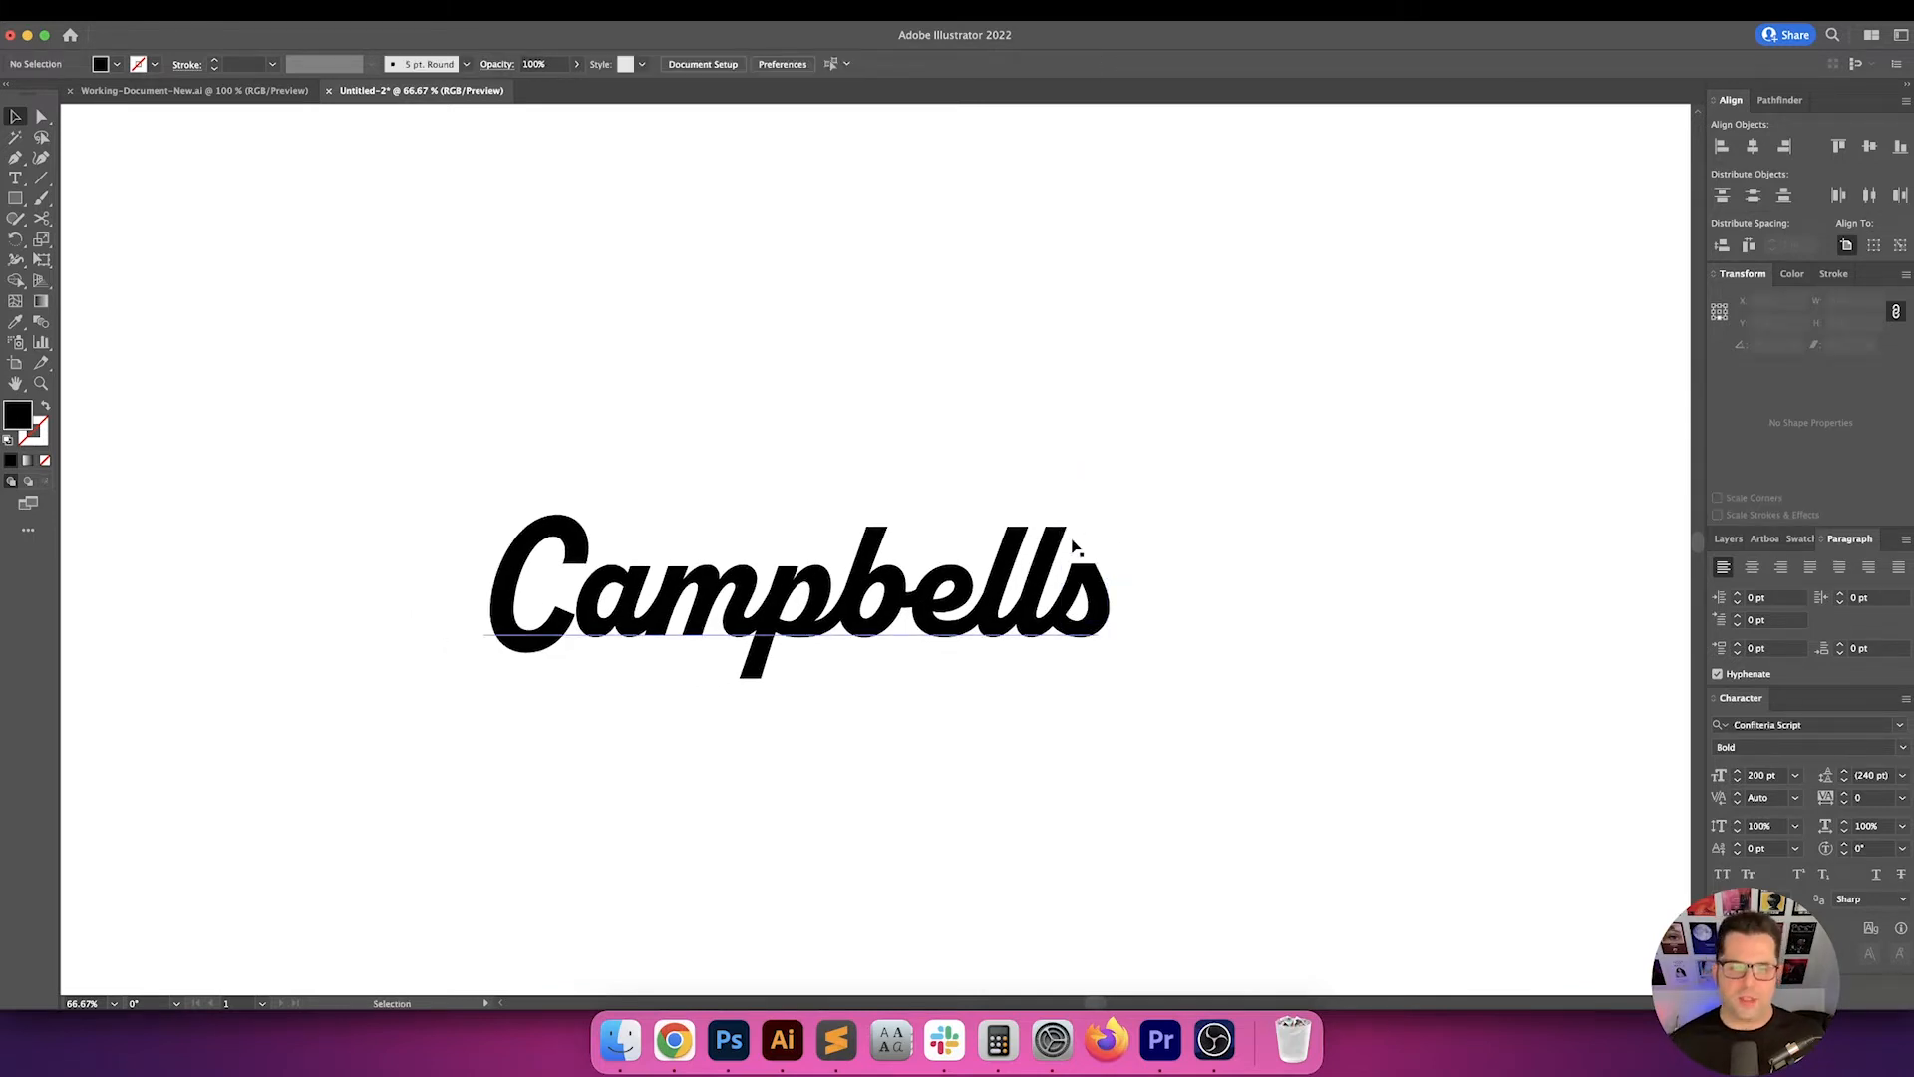
# - Insert an apostrophe before the s within the Campbells text so it reads Campbell's
pyautogui.press('t')
pyautogui.click(1097, 578)
pyautogui.press('Left')
pyautogui.write("'")
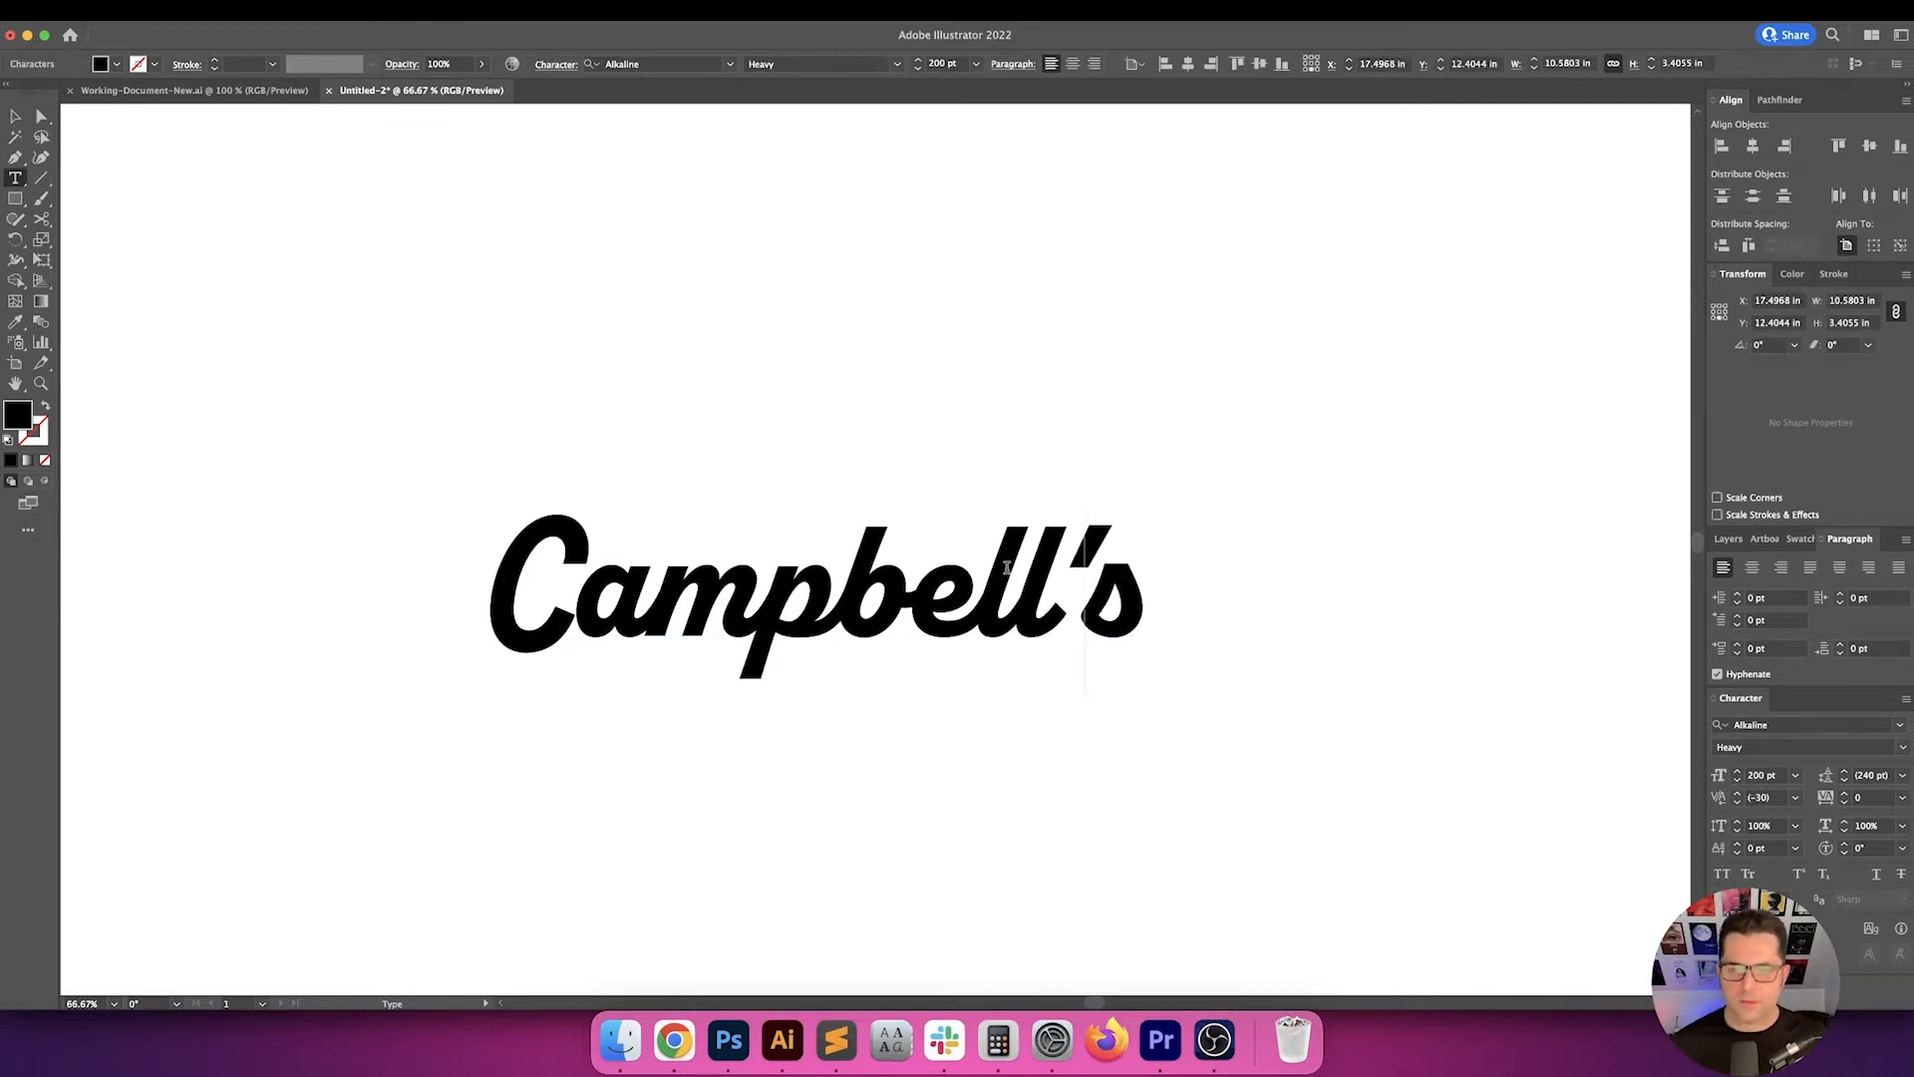
pyautogui.press('Escape')
pyautogui.click(1329, 581)
pyautogui.moveTo(1288, 637); pyautogui.dragTo(1311, 599)
# - Replace the final s of Campbell's with the alternate glyph that has an upward exit tail
pyautogui.press('t')
pyautogui.moveTo(1109, 546); pyautogui.dragTo(1191, 546)
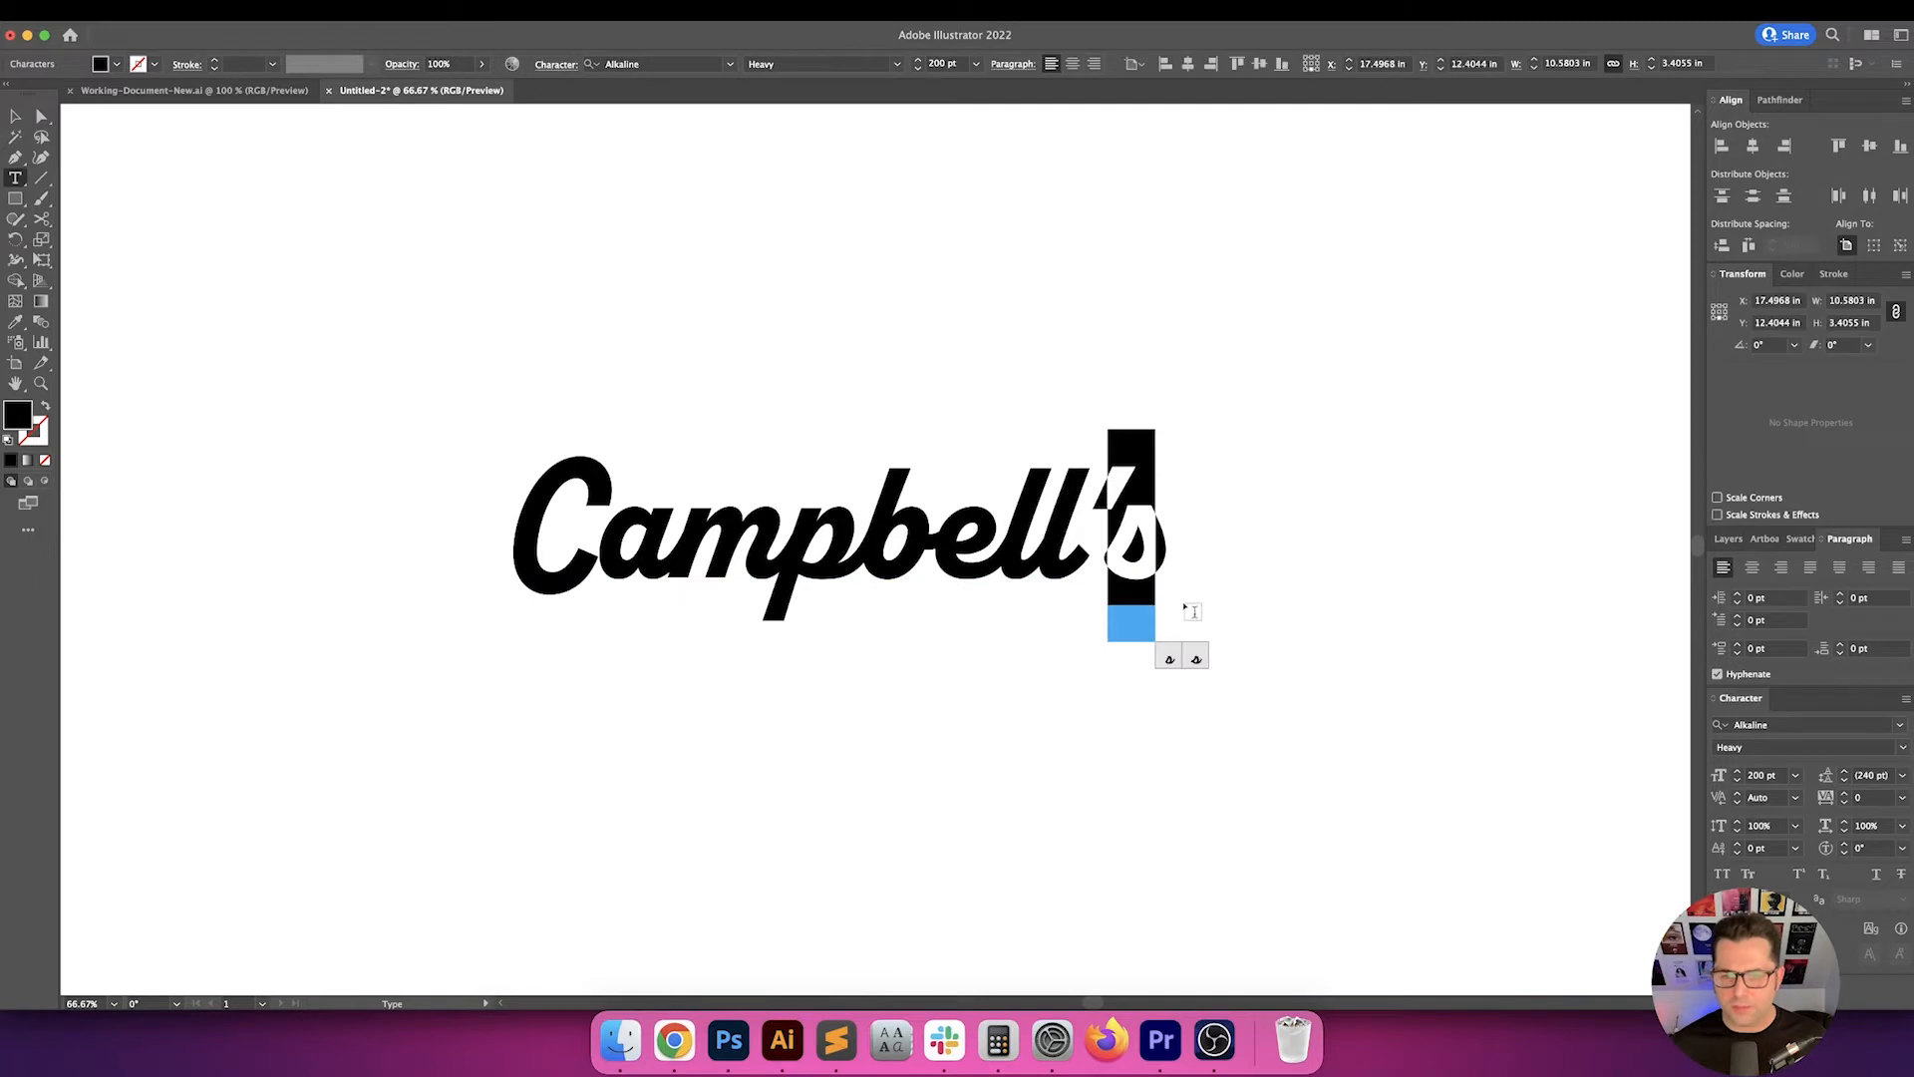
pyautogui.click(1194, 658)
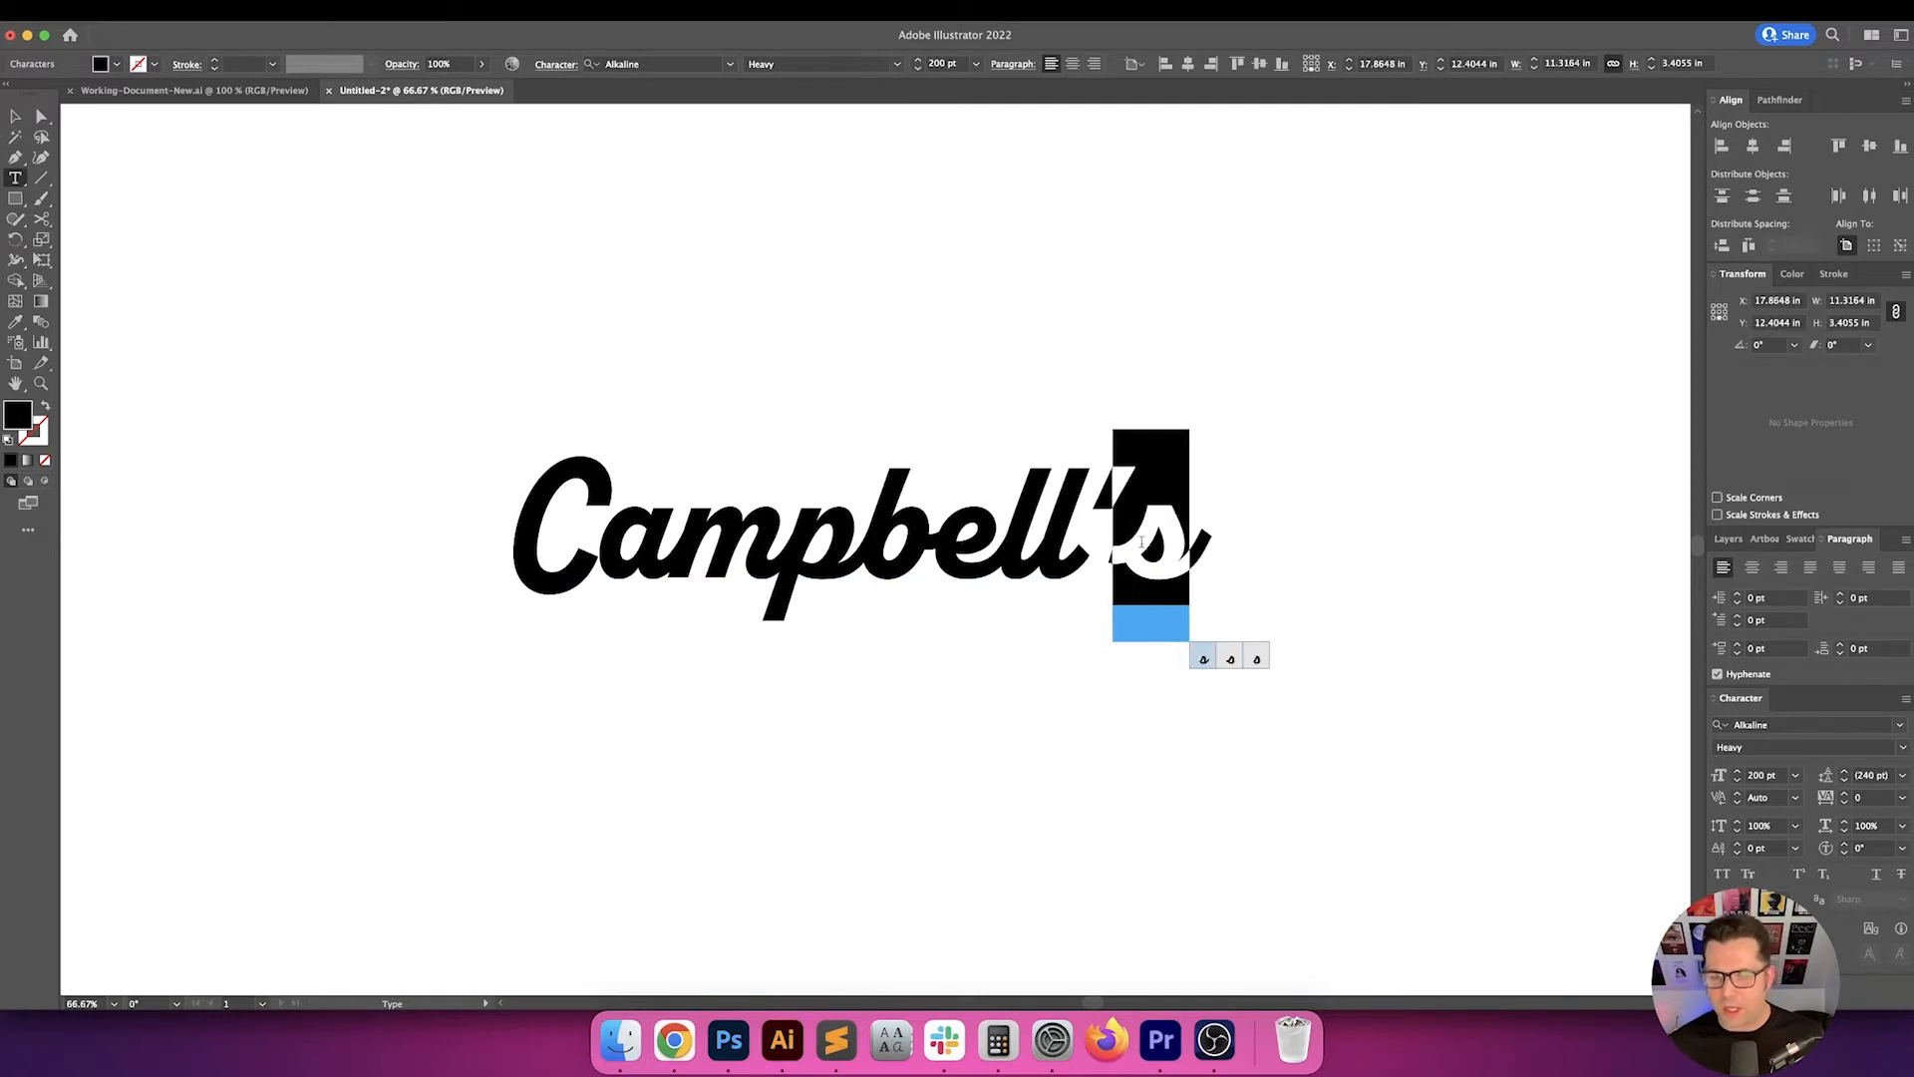
# - Set the kerning between the apostrophe and the s of Campbell's to -70
pyautogui.press('Left')
pyautogui.press('Right')
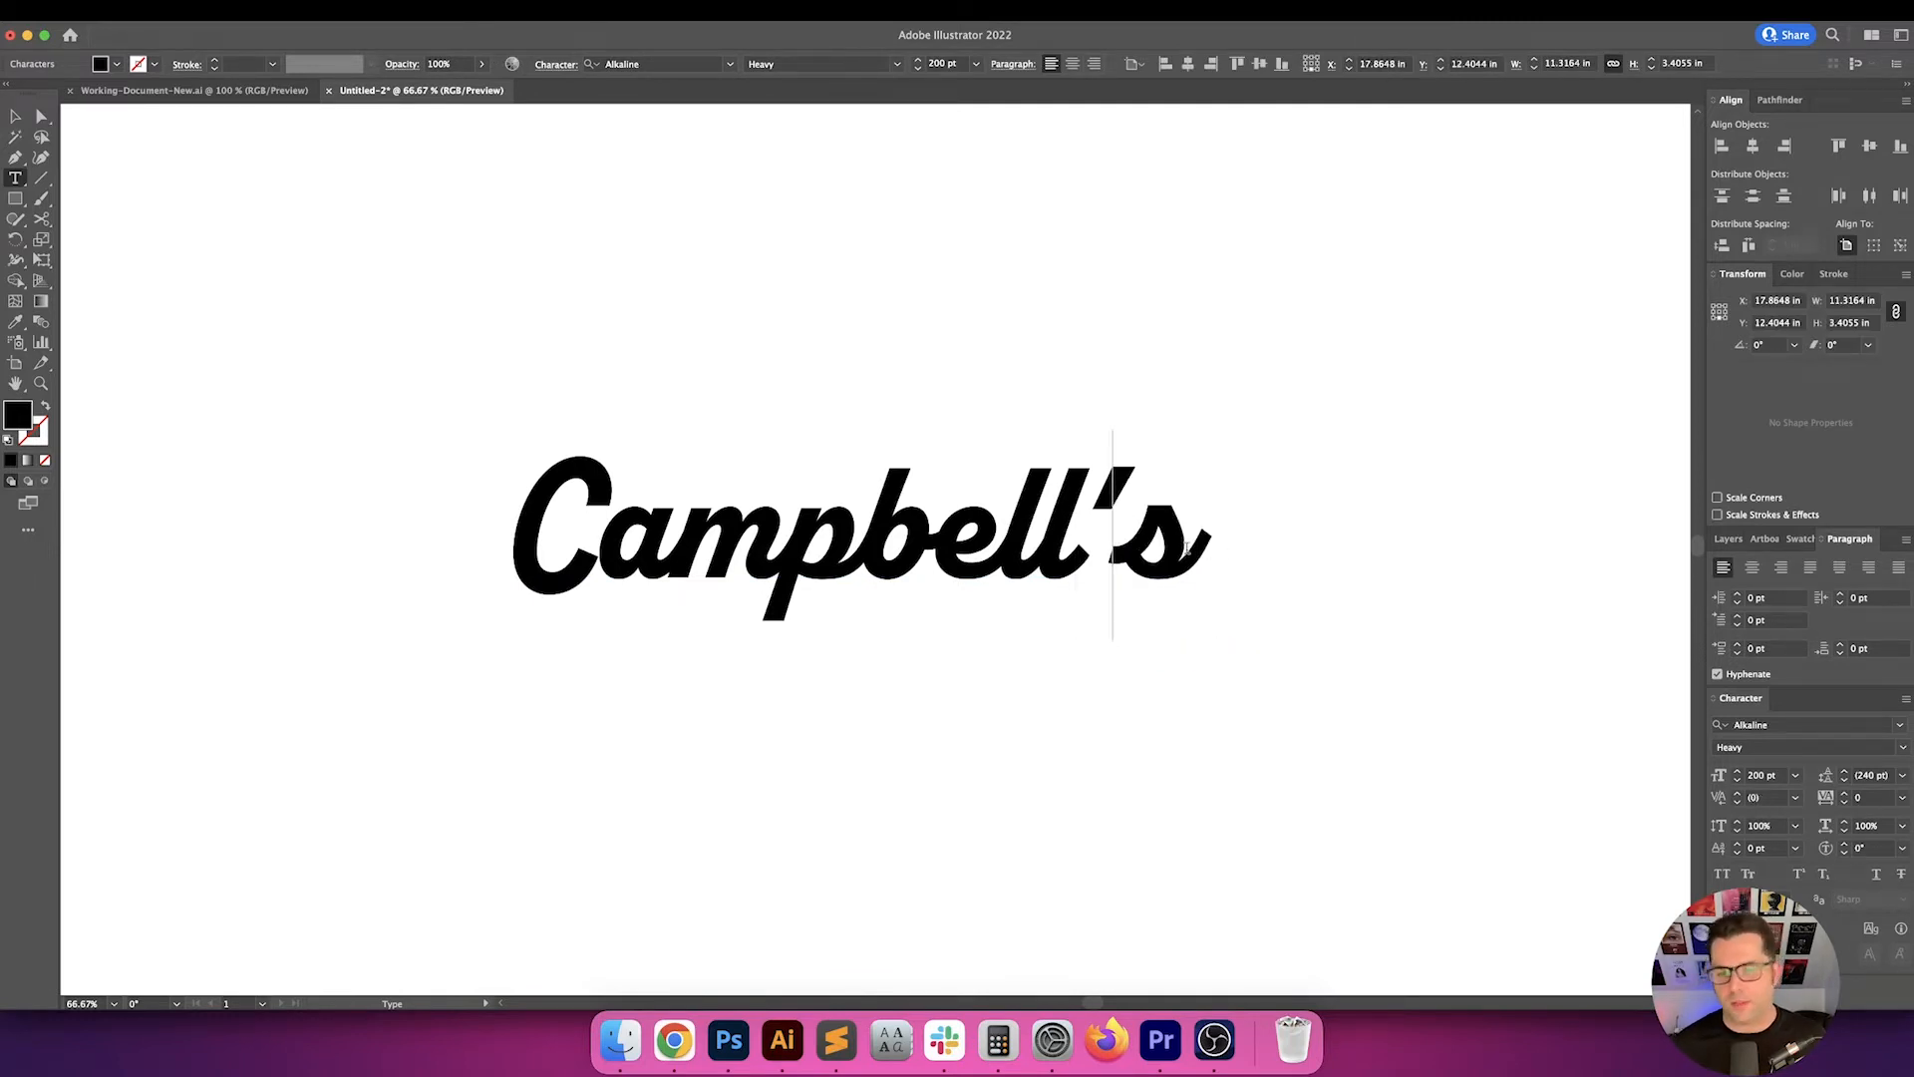
pyautogui.click(1780, 798)
pyautogui.write('-30')
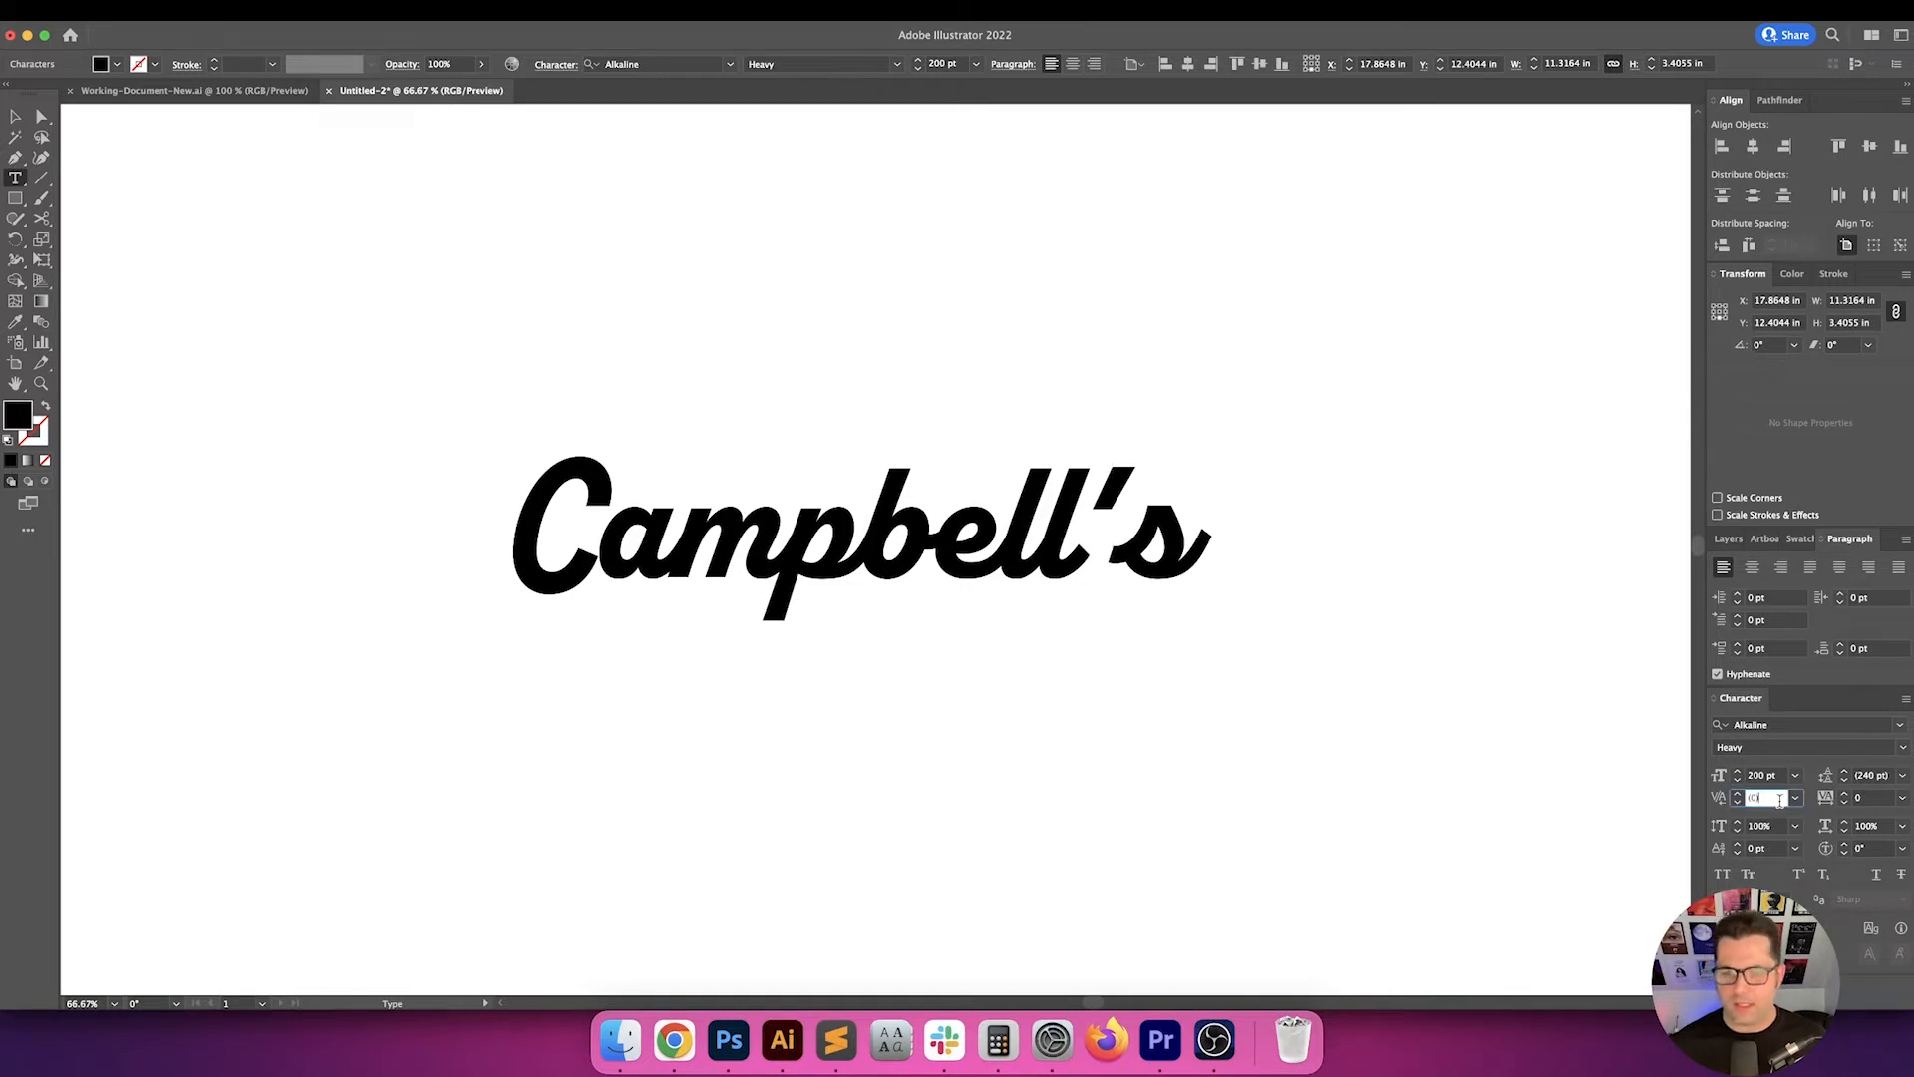
pyautogui.press('Return')
pyautogui.press('Down')
pyautogui.press('Down')
pyautogui.press('Down')
pyautogui.press('Down')
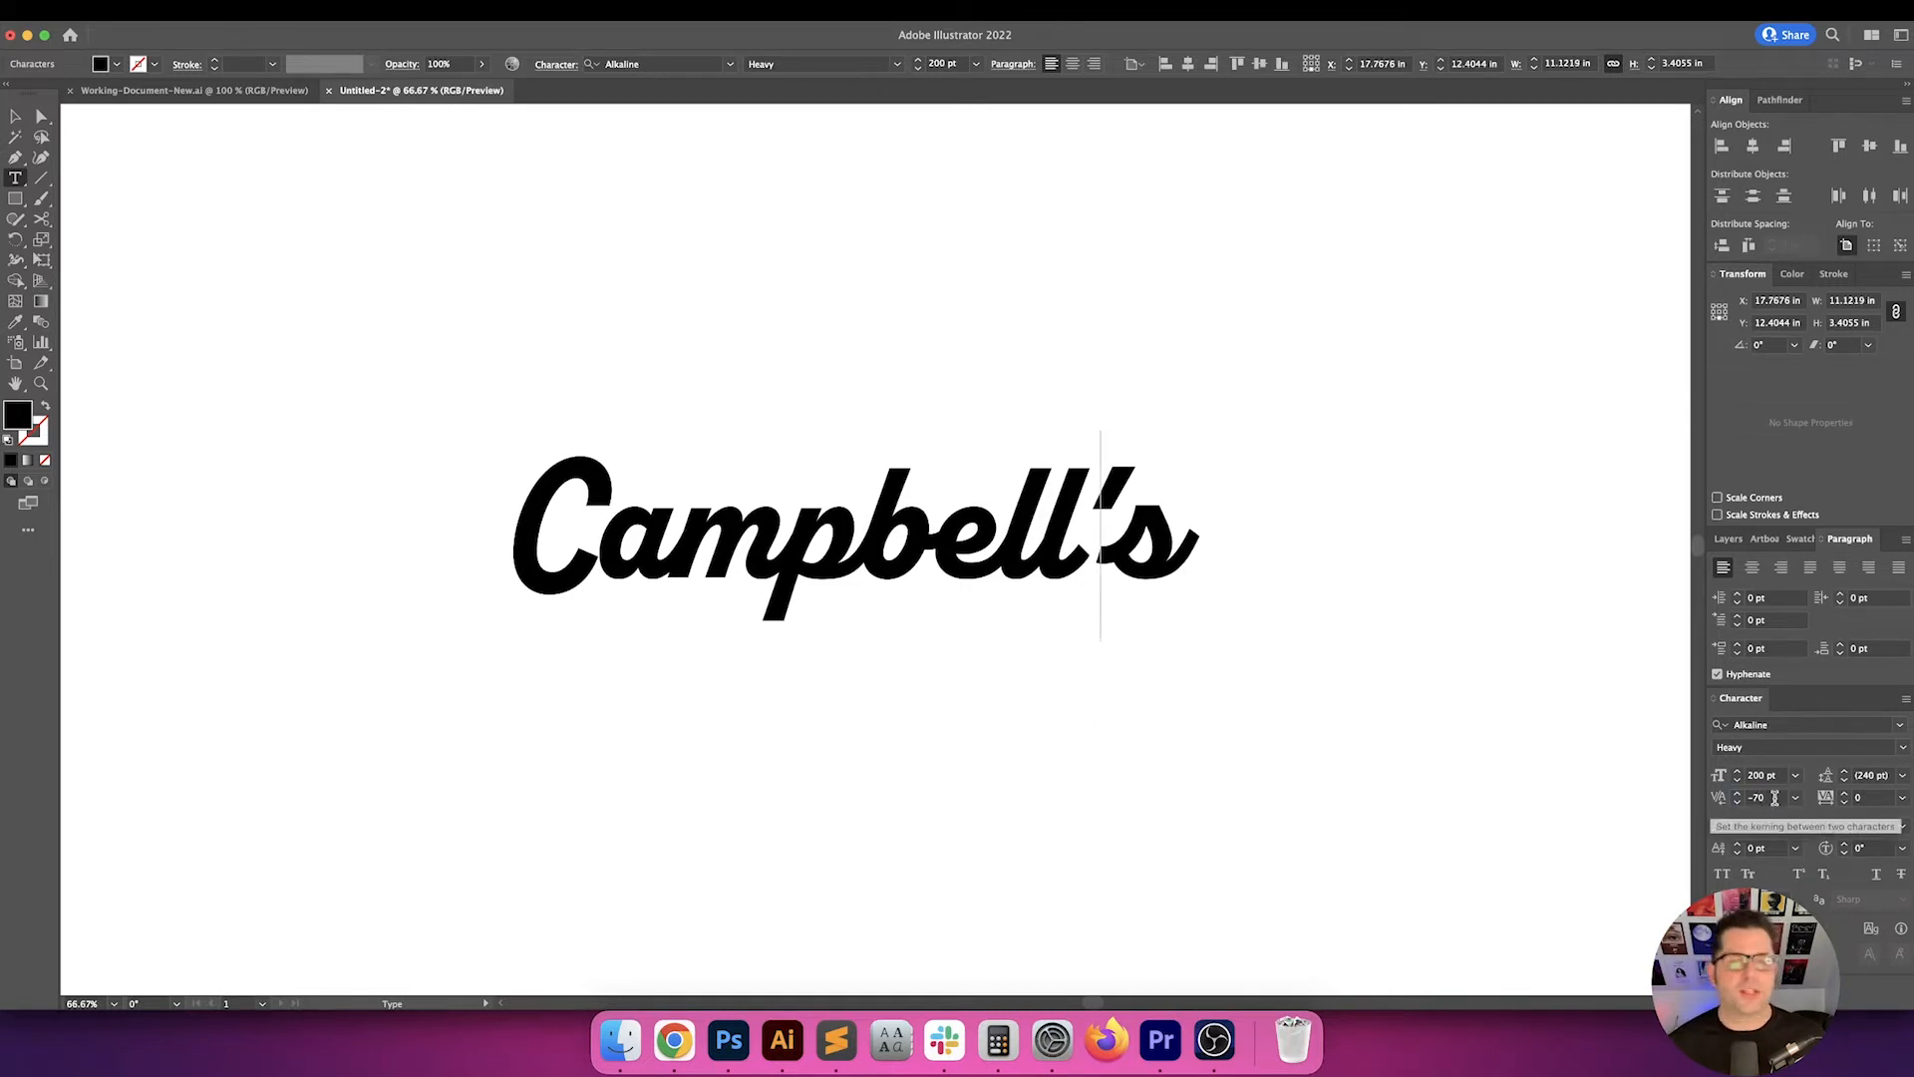
pyautogui.press('Escape')
pyautogui.click(1292, 496)
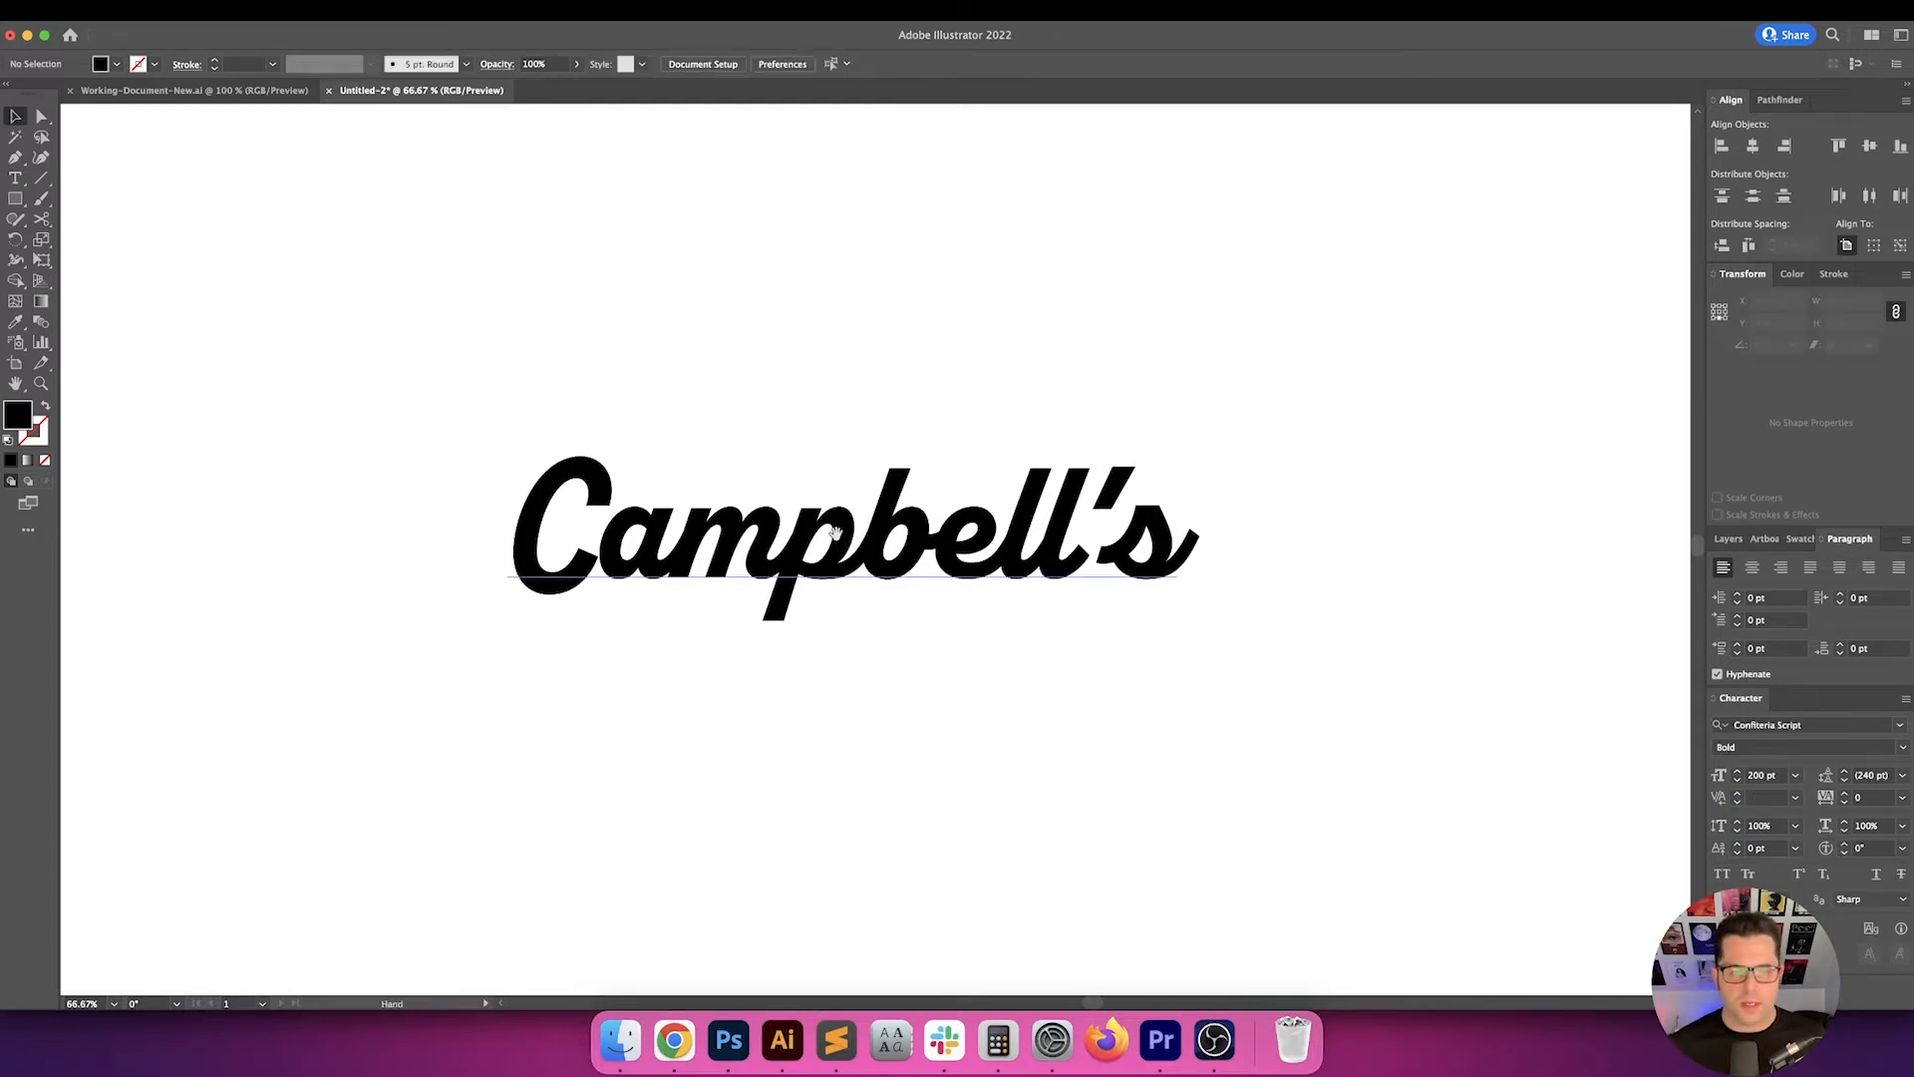
# - Duplicate the Campbell's text straight below the original
pyautogui.moveTo(836, 531); pyautogui.dragTo(914, 243)
pyautogui.press('super+minus')
pyautogui.click(1127, 488)
pyautogui.moveTo(1128, 487); pyautogui.dragTo(1096, 456)
pyautogui.press('super+plus')
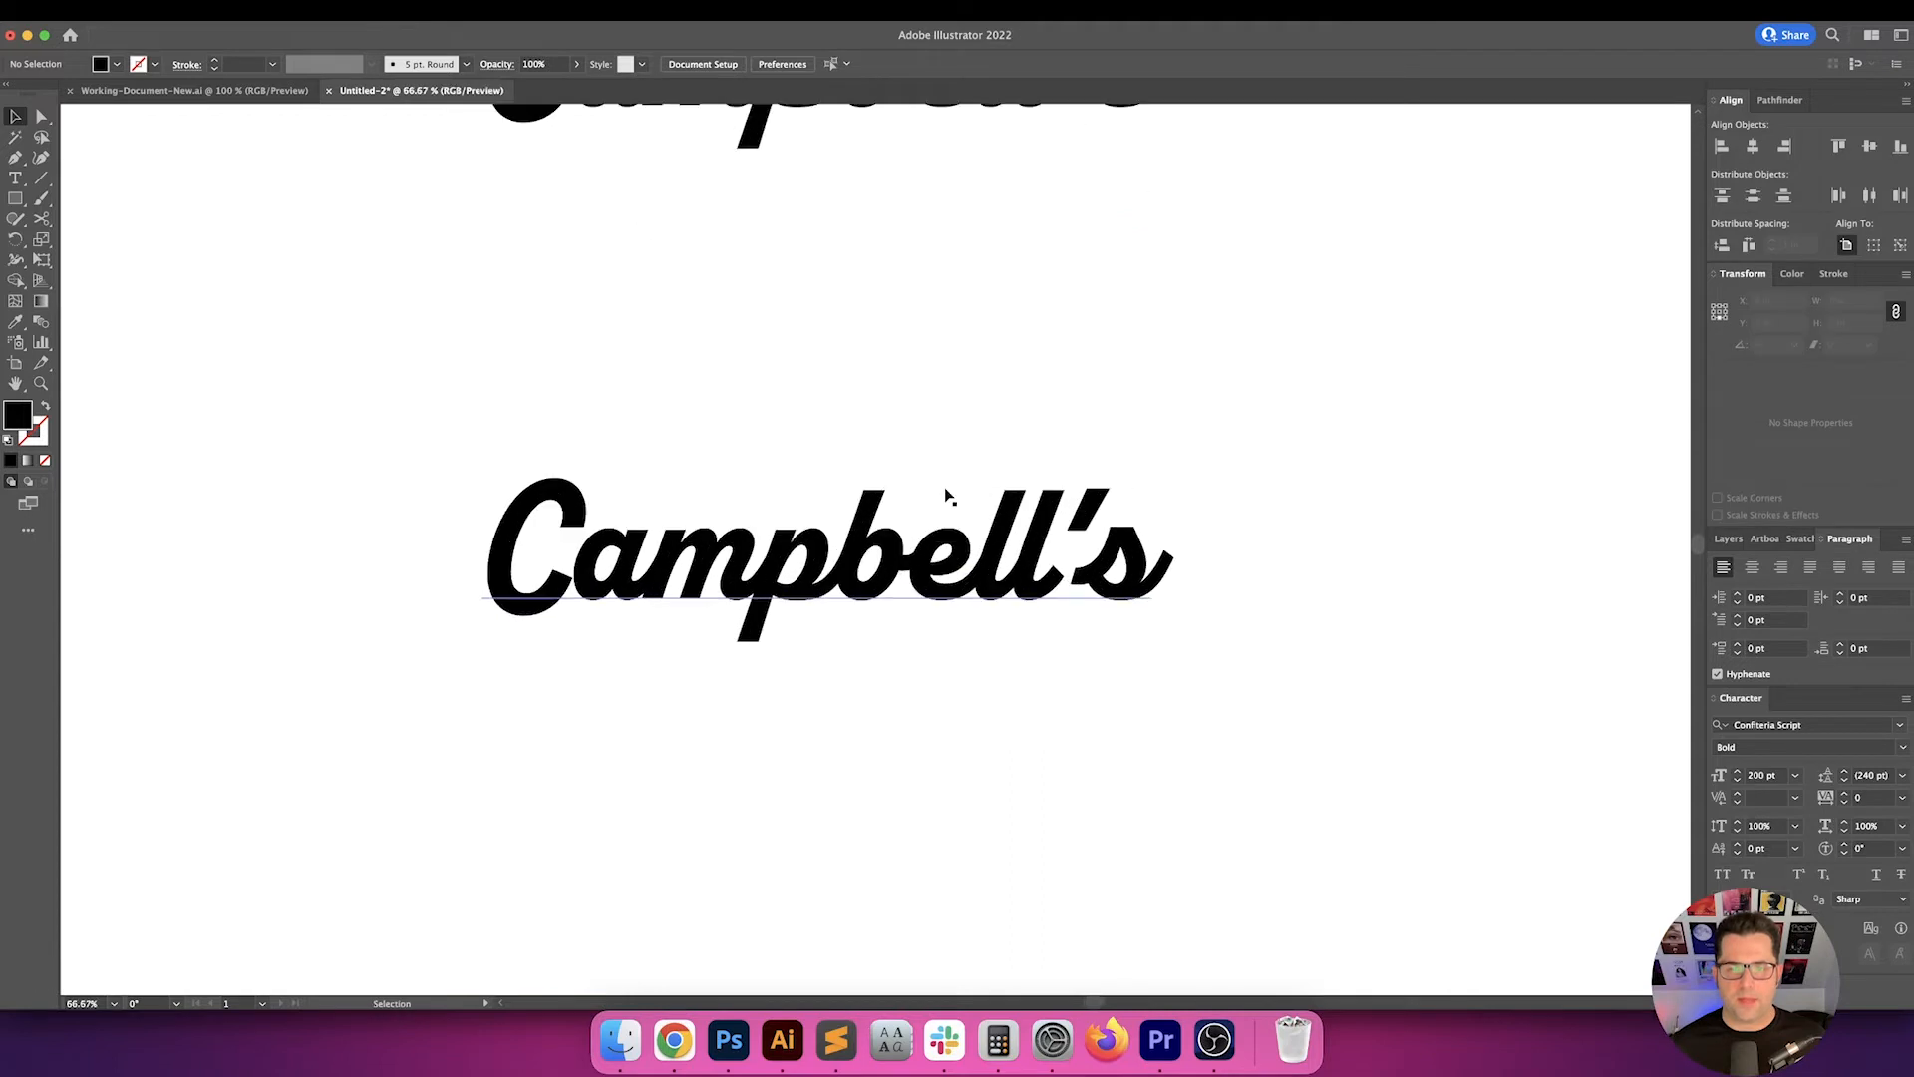
pyautogui.moveTo(947, 503); pyautogui.dragTo(973, 435)
# - Convert the lower Campbell's copy to outlines and unite its overlapping letters with Pathfinder
pyautogui.moveTo(690, 320); pyautogui.dragTo(948, 620)
pyautogui.press('super+minus')
pyautogui.press('super+shift+o')
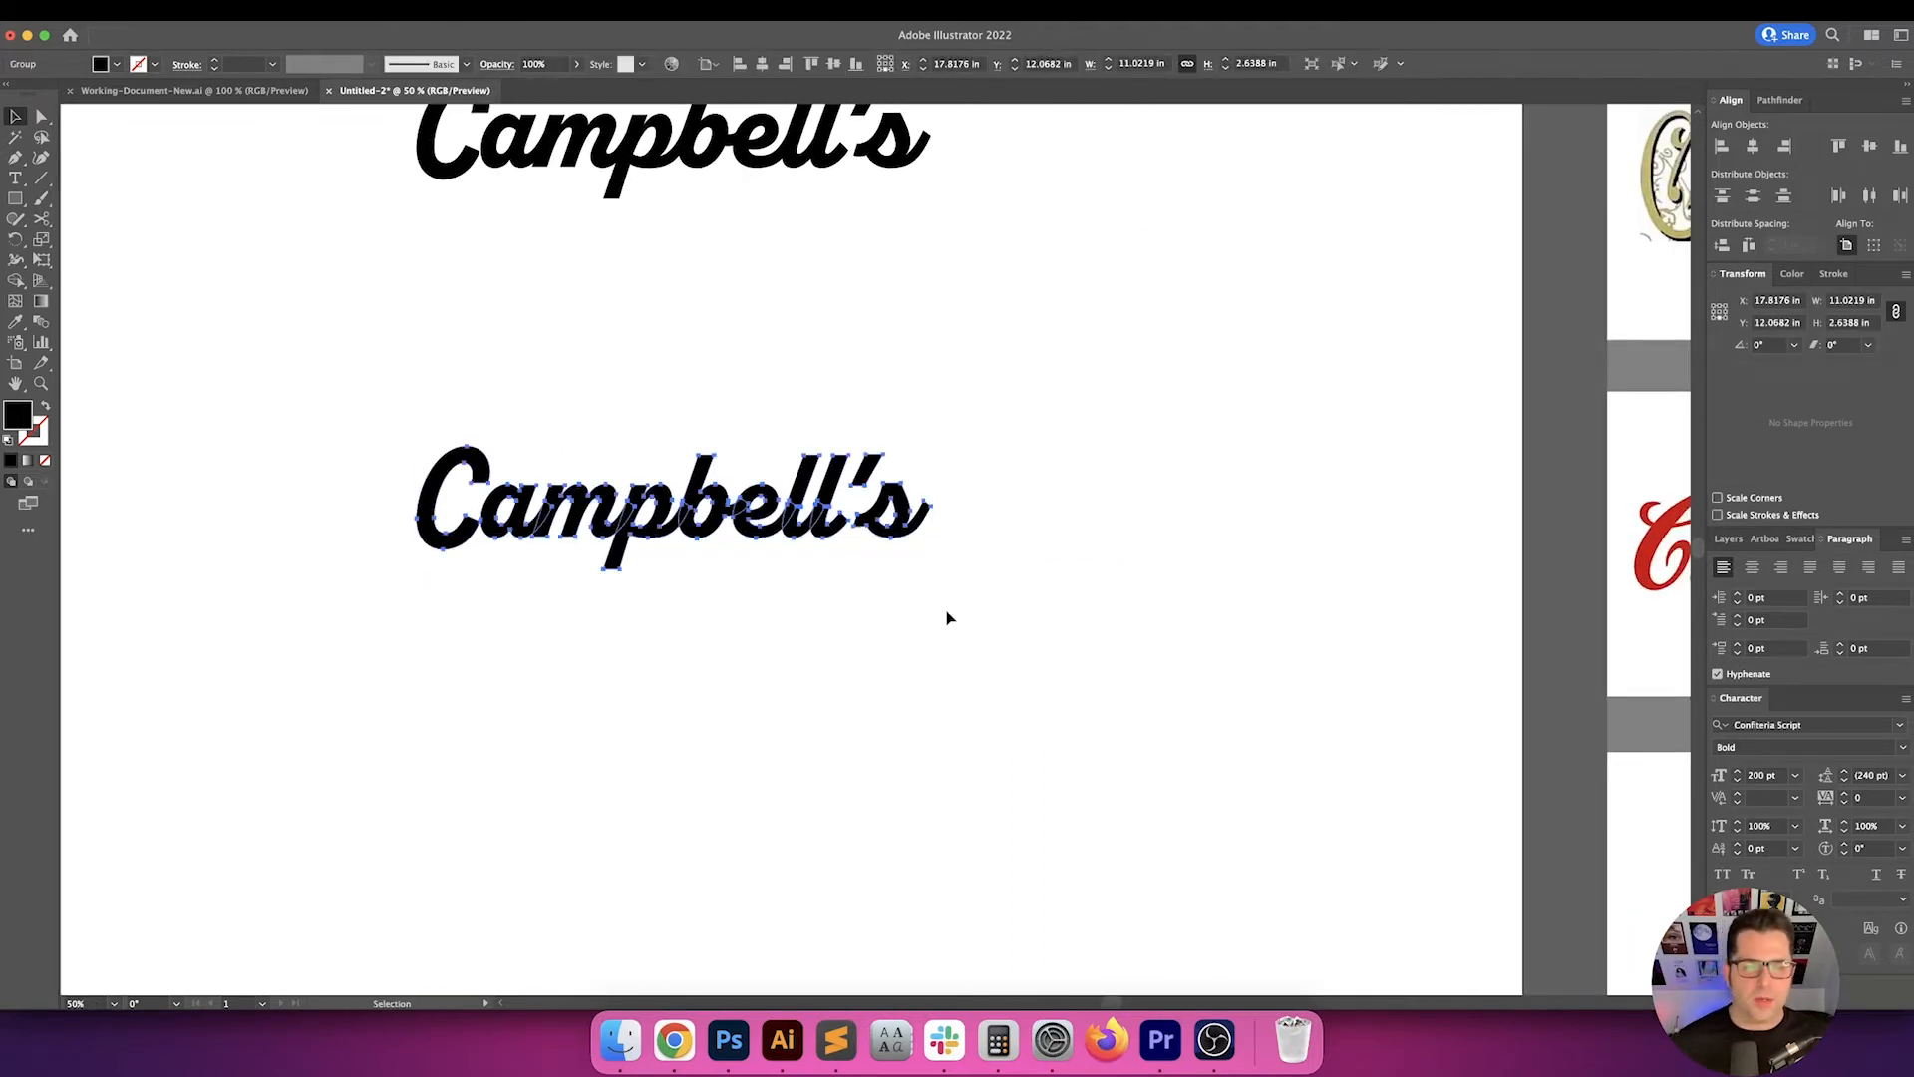
pyautogui.click(1780, 100)
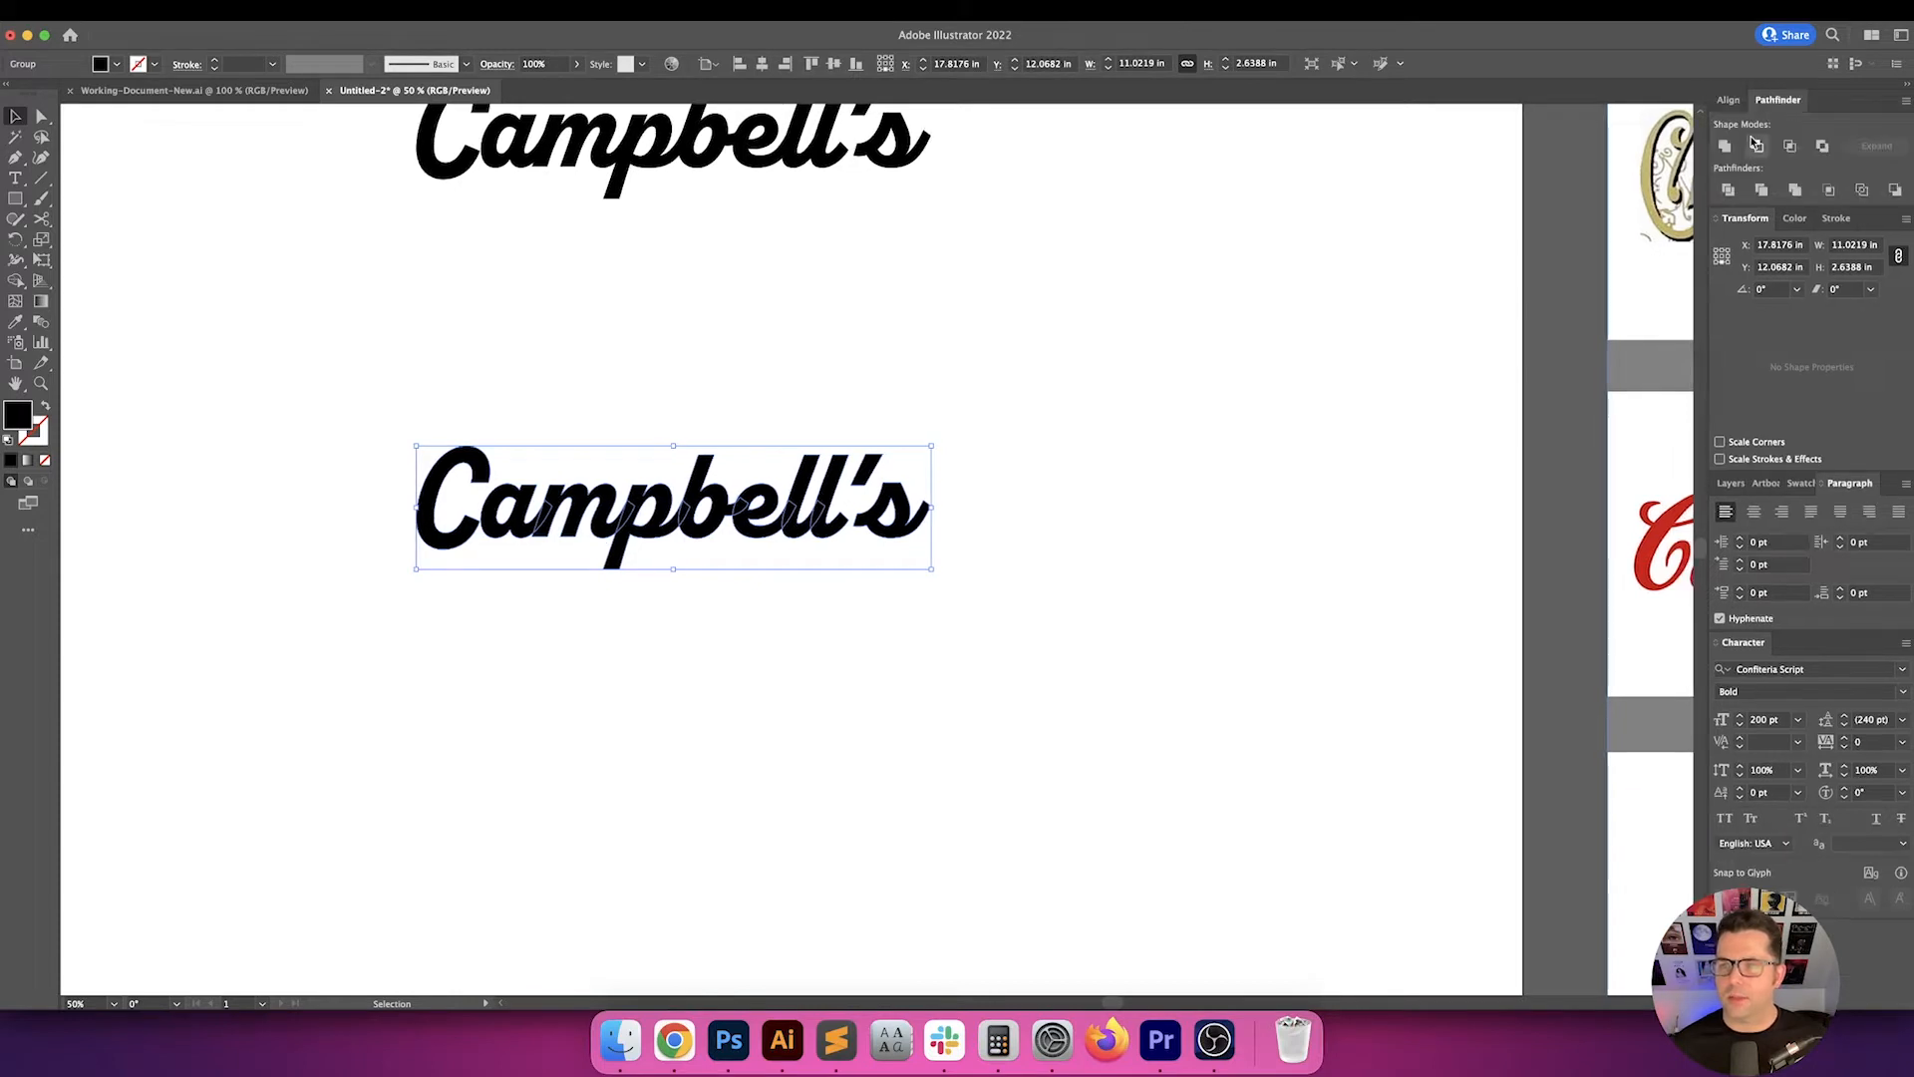
pyautogui.hscroll(5, 943, 433)
pyautogui.click(943, 433)
pyautogui.click(757, 499)
# - Recolor the outlined Campbell's by sampling the red of the large reference logo with the Eyedropper
pyautogui.hscroll(10, 776, 500)
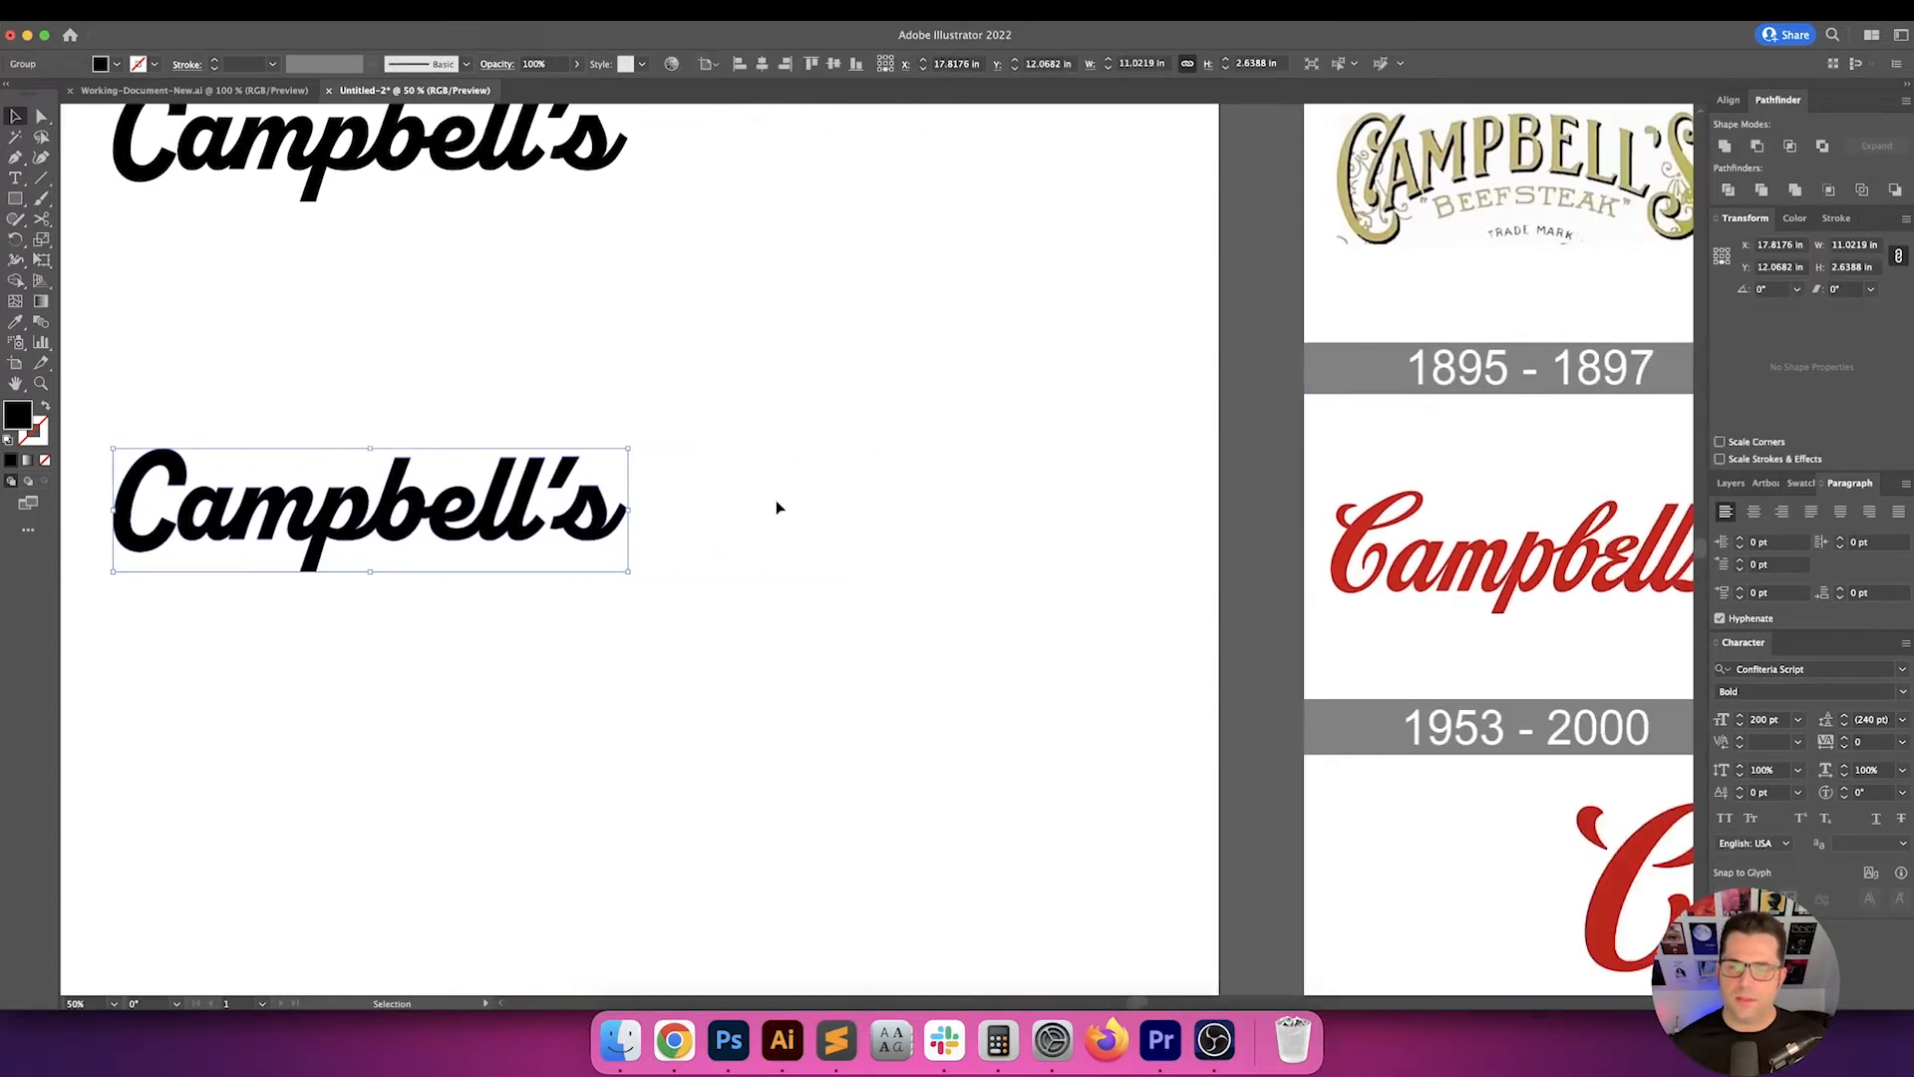
pyautogui.press('i')
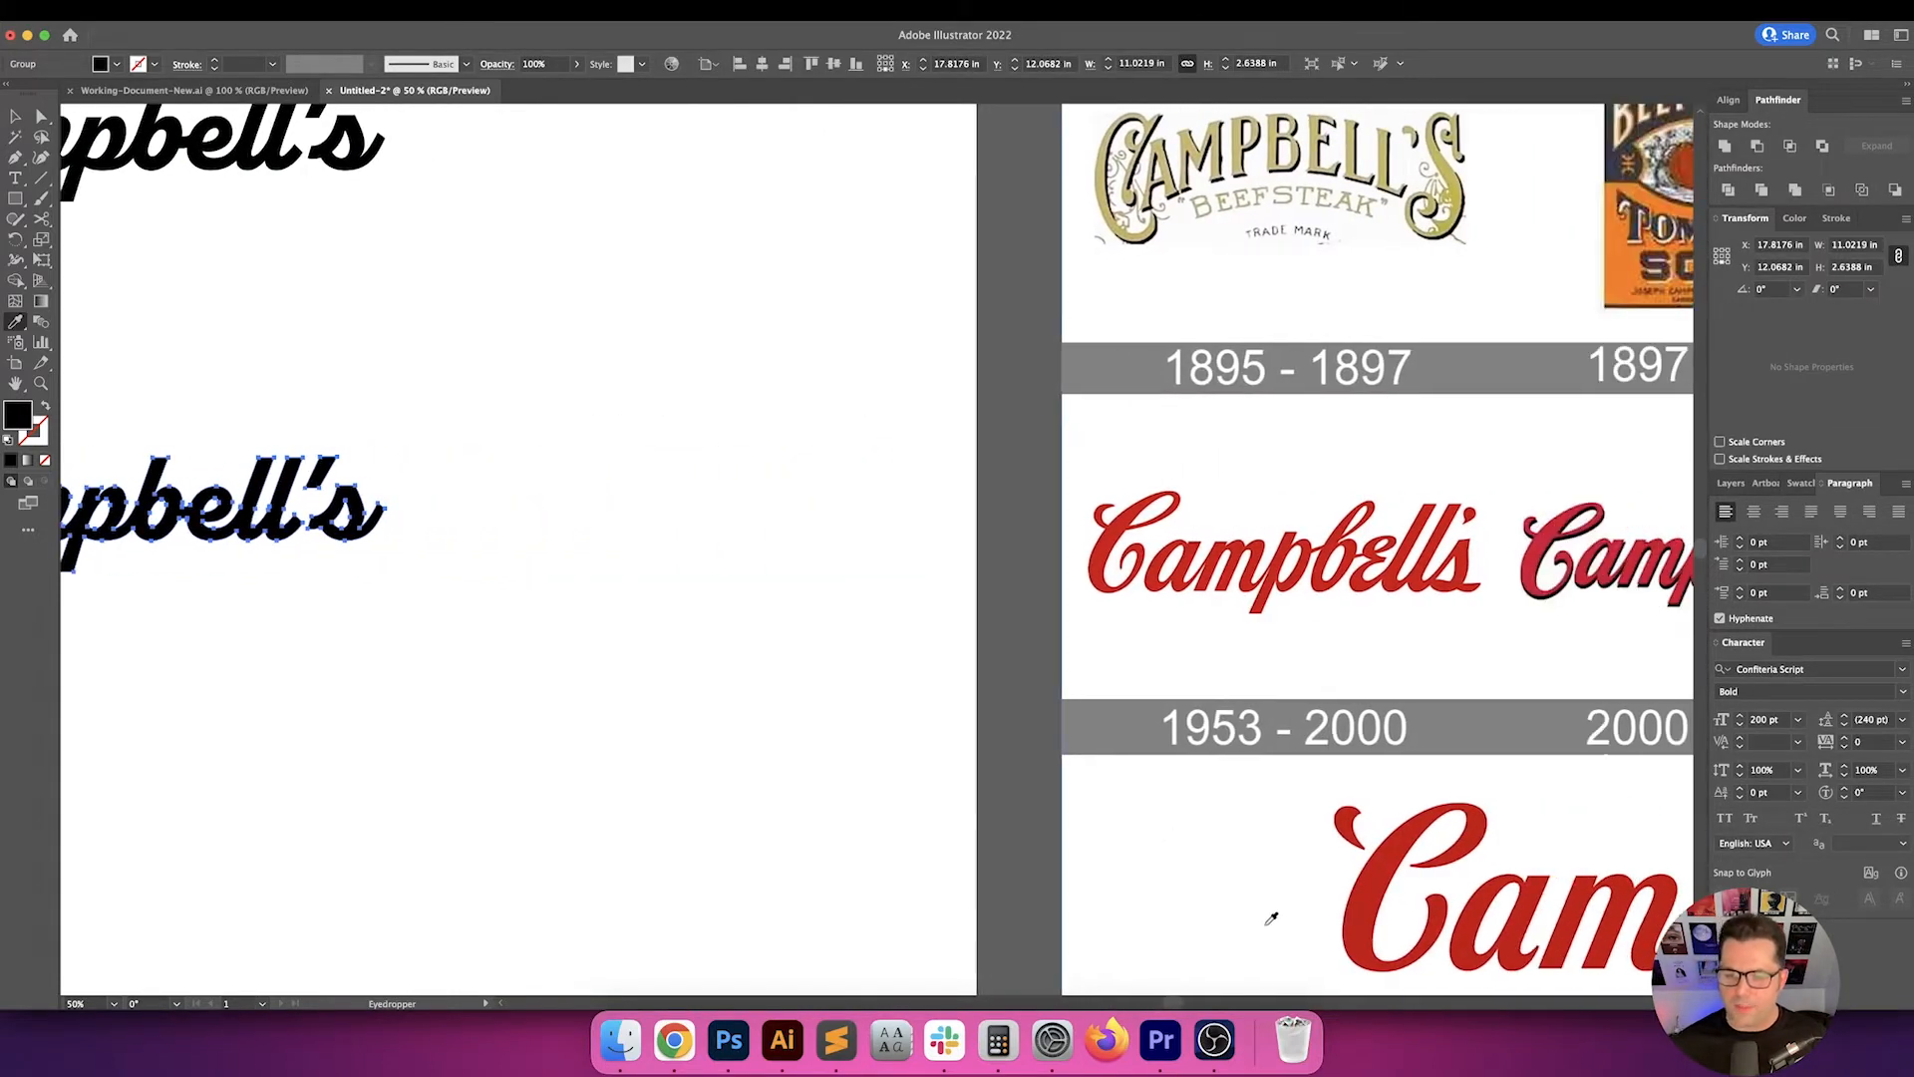
pyautogui.click(1381, 866)
pyautogui.press('v')
pyautogui.click(606, 790)
pyautogui.hscroll(-5, 872, 808)
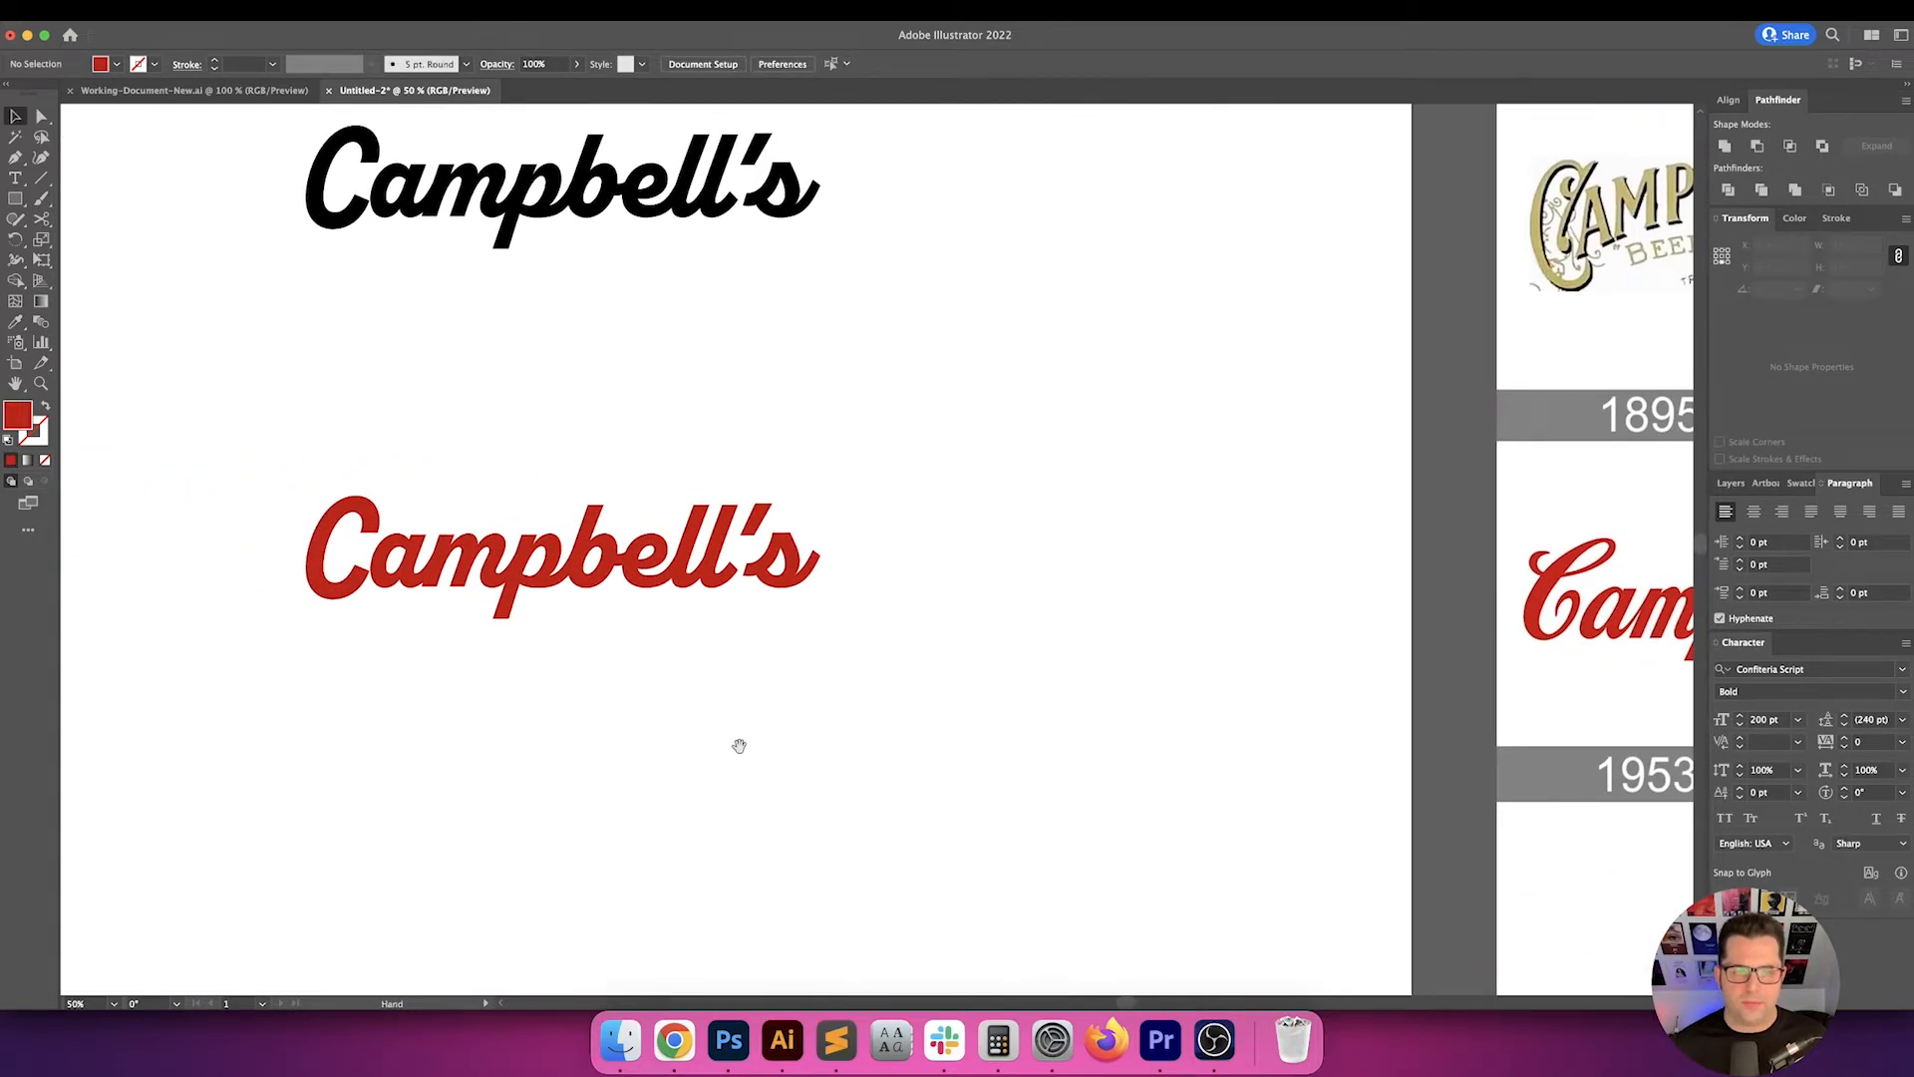
pyautogui.moveTo(739, 746); pyautogui.dragTo(974, 749)
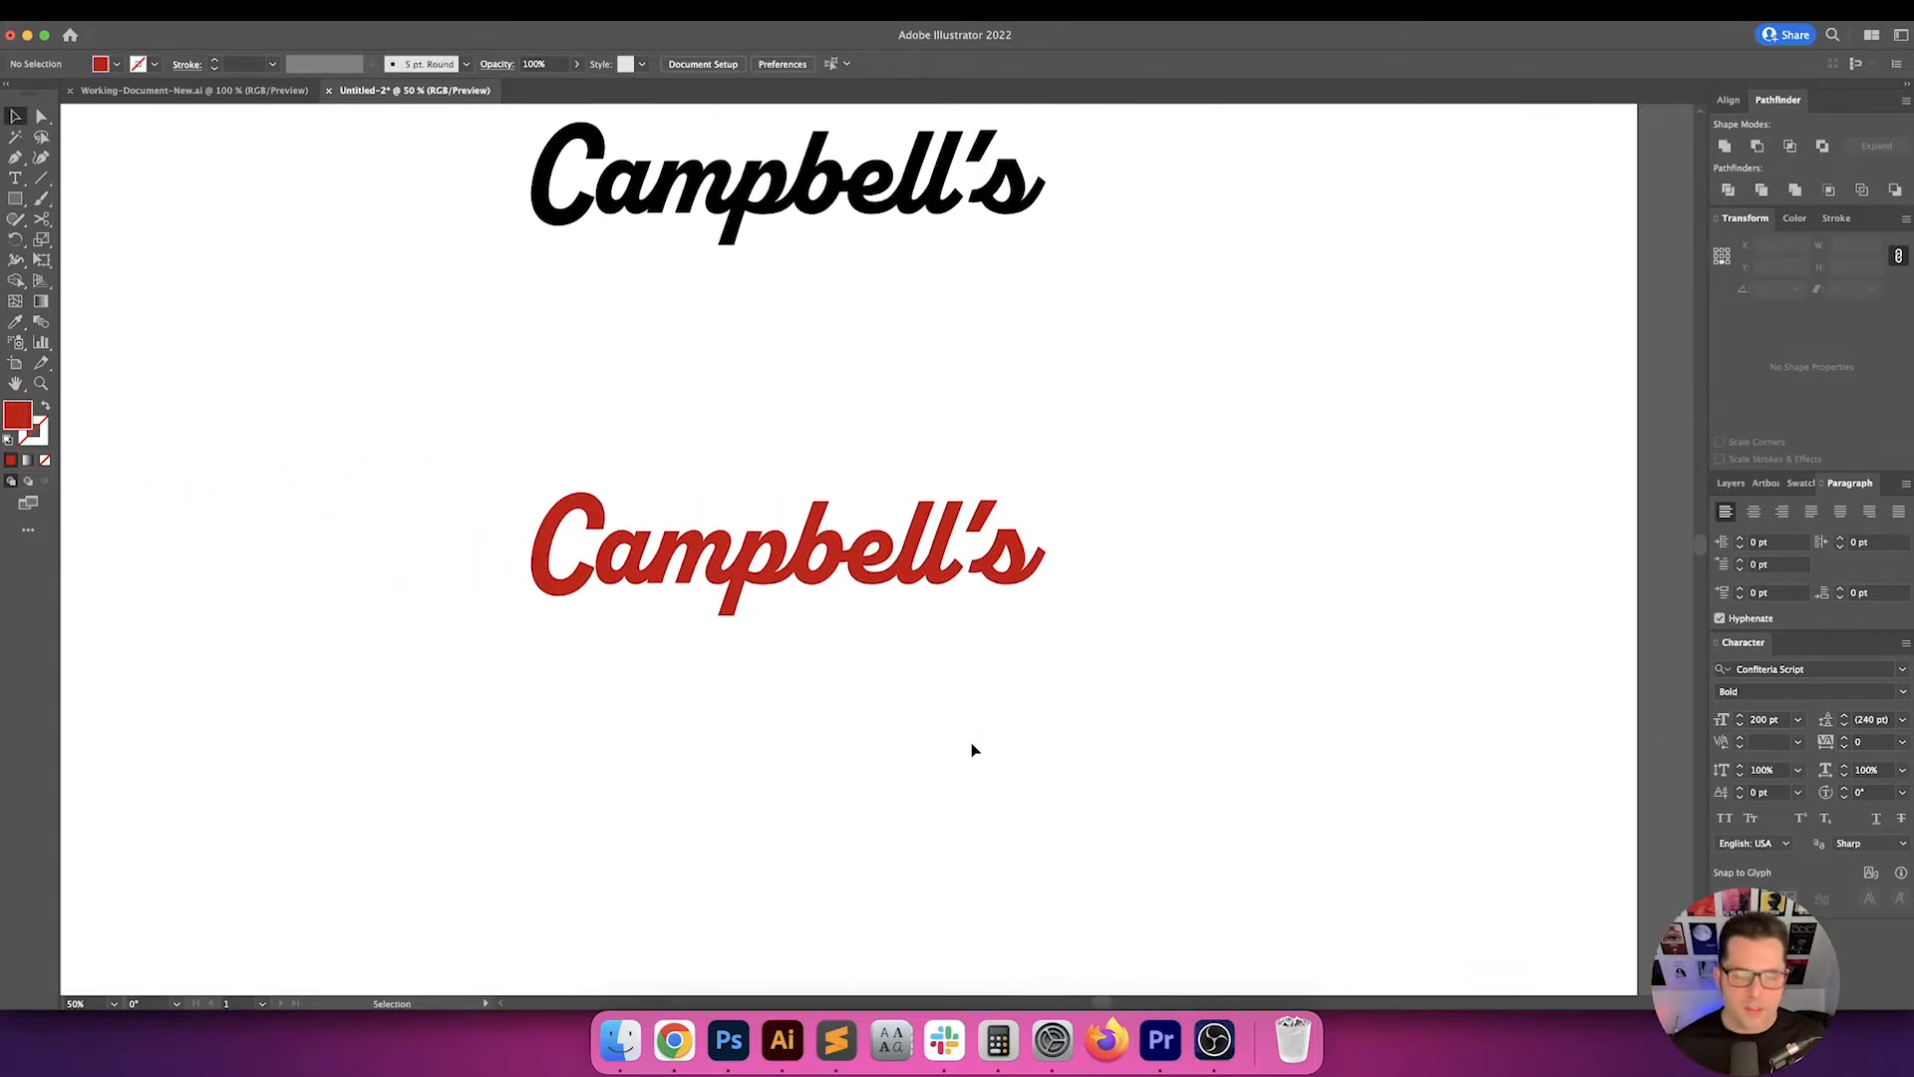
# - Switch to Chrome and search Google Images for campbell's soup logo to examine the label designs
pyautogui.hscroll(10, 1120, 733)
pyautogui.hscroll(-12, 1120, 733)
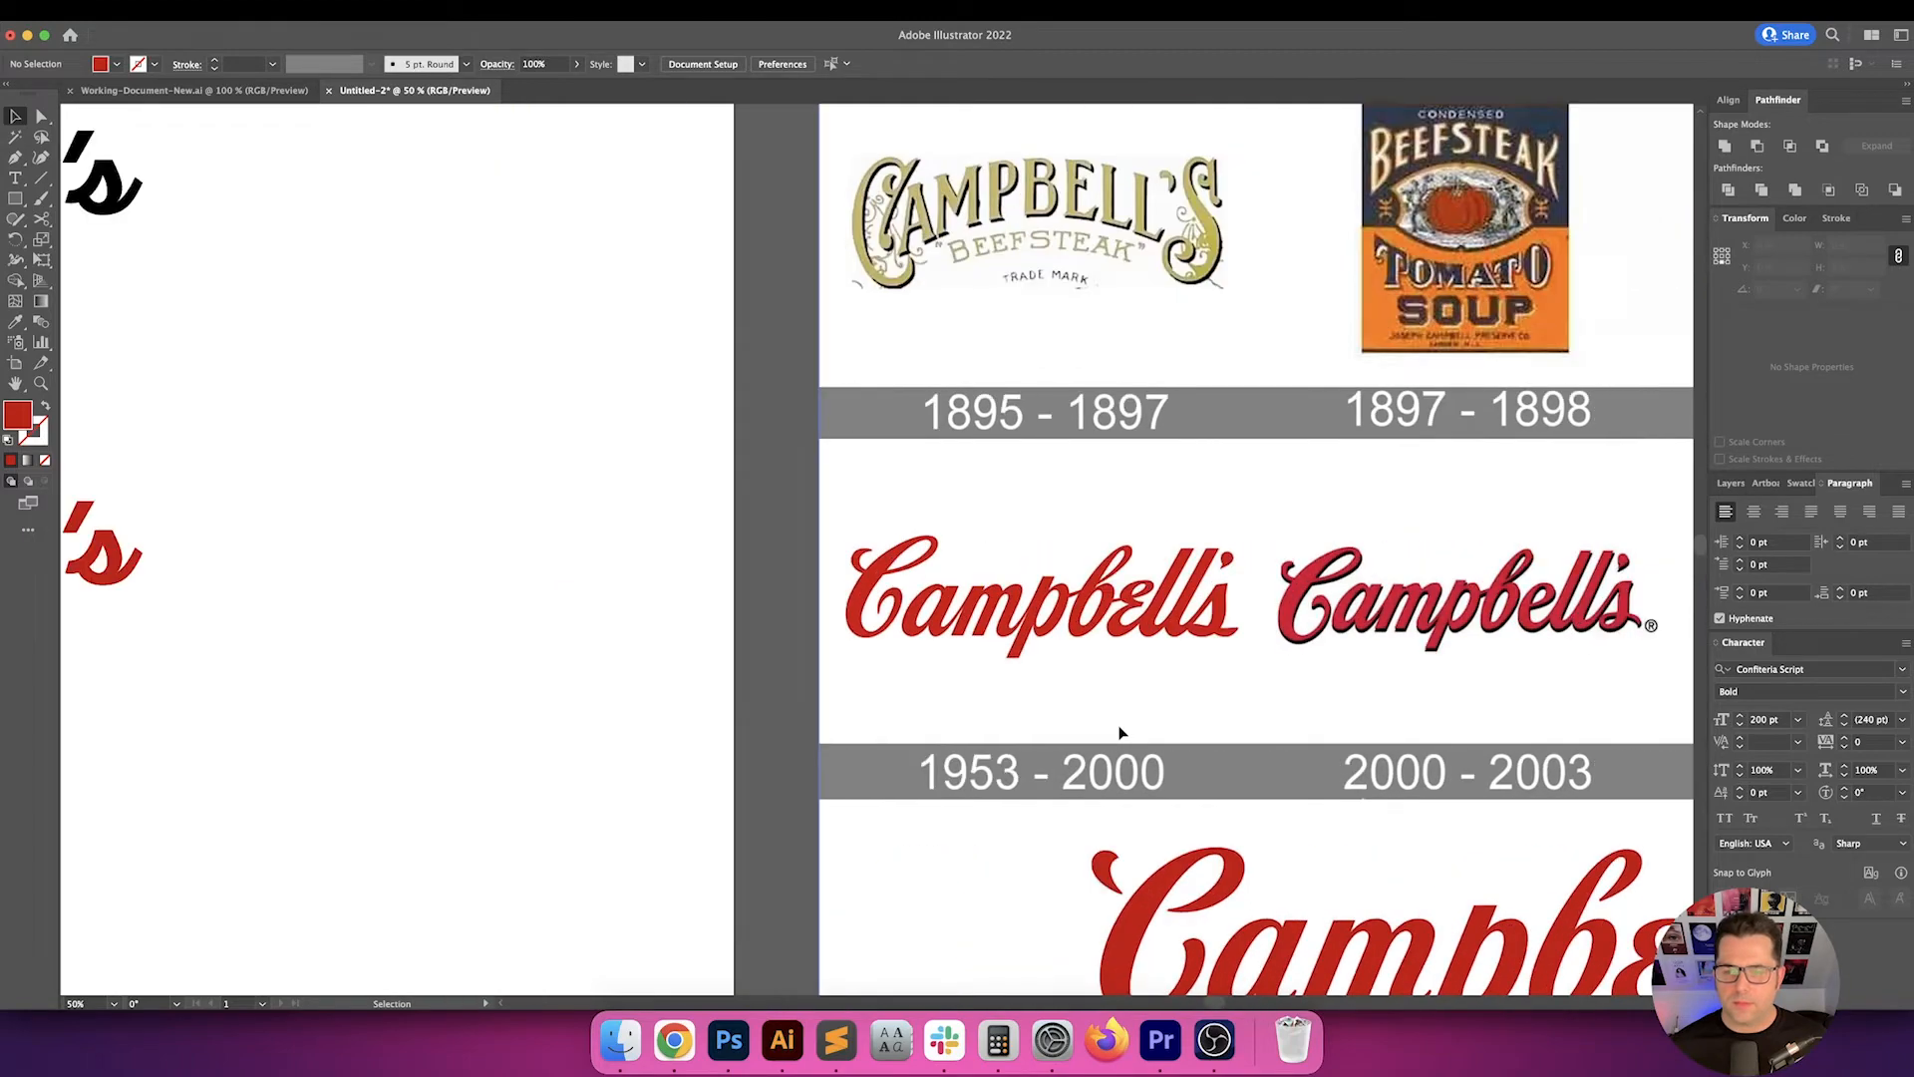
pyautogui.moveTo(1120, 733); pyautogui.dragTo(1132, 774)
pyautogui.click(674, 1041)
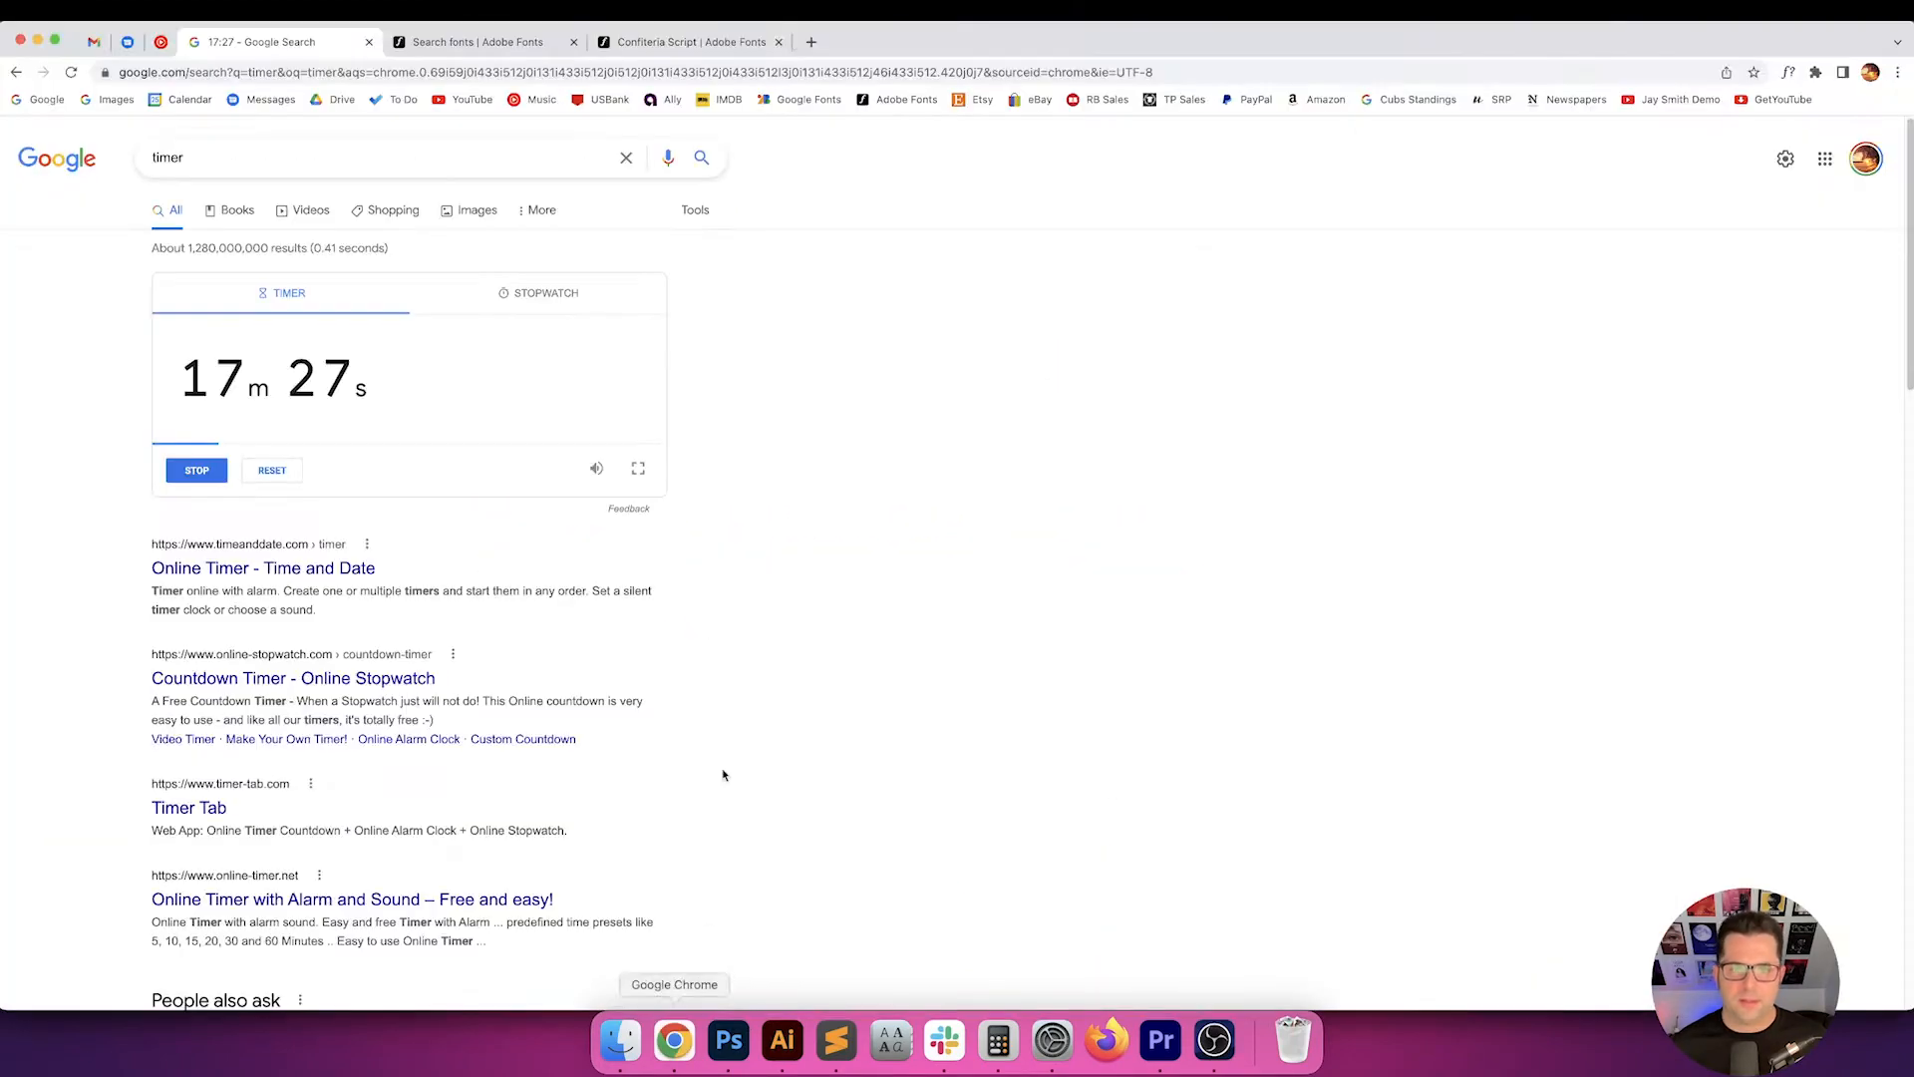
pyautogui.click(452, 45)
pyautogui.click(688, 48)
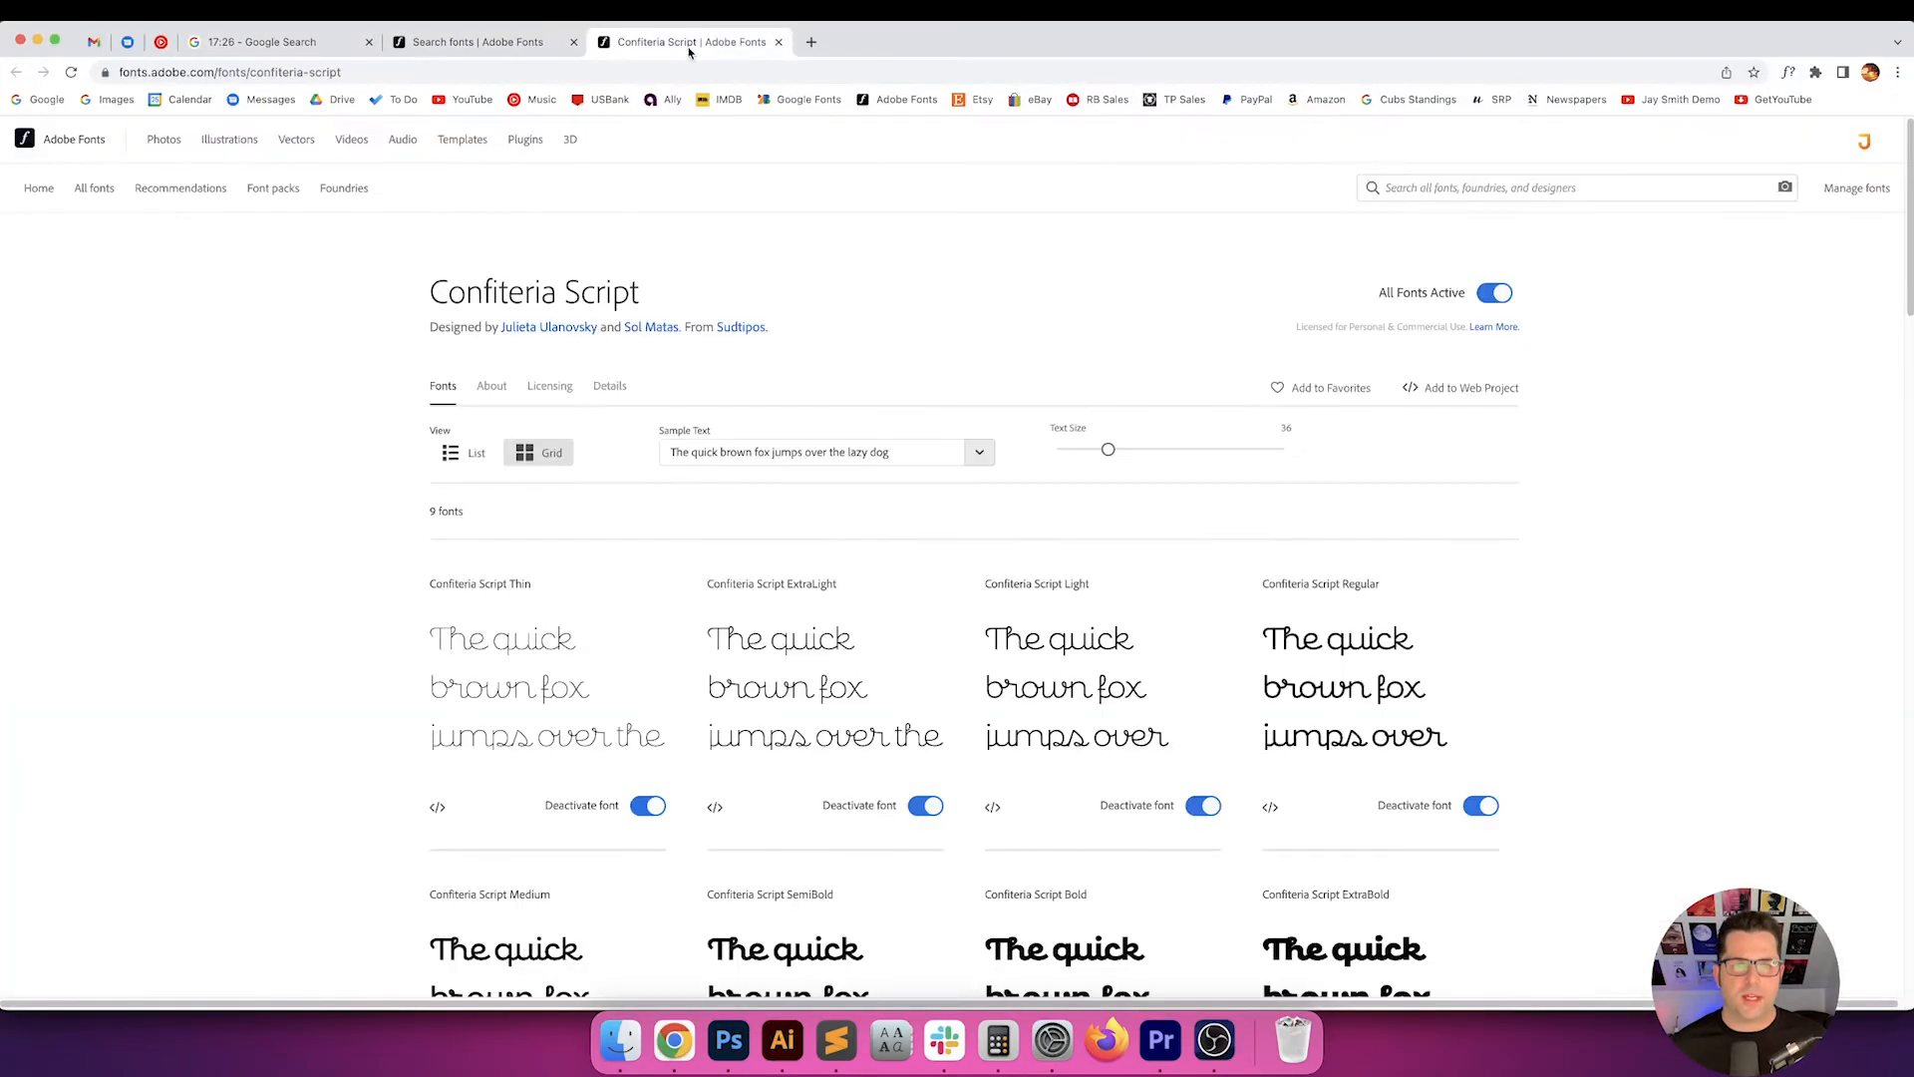
pyautogui.click(809, 42)
pyautogui.click(116, 99)
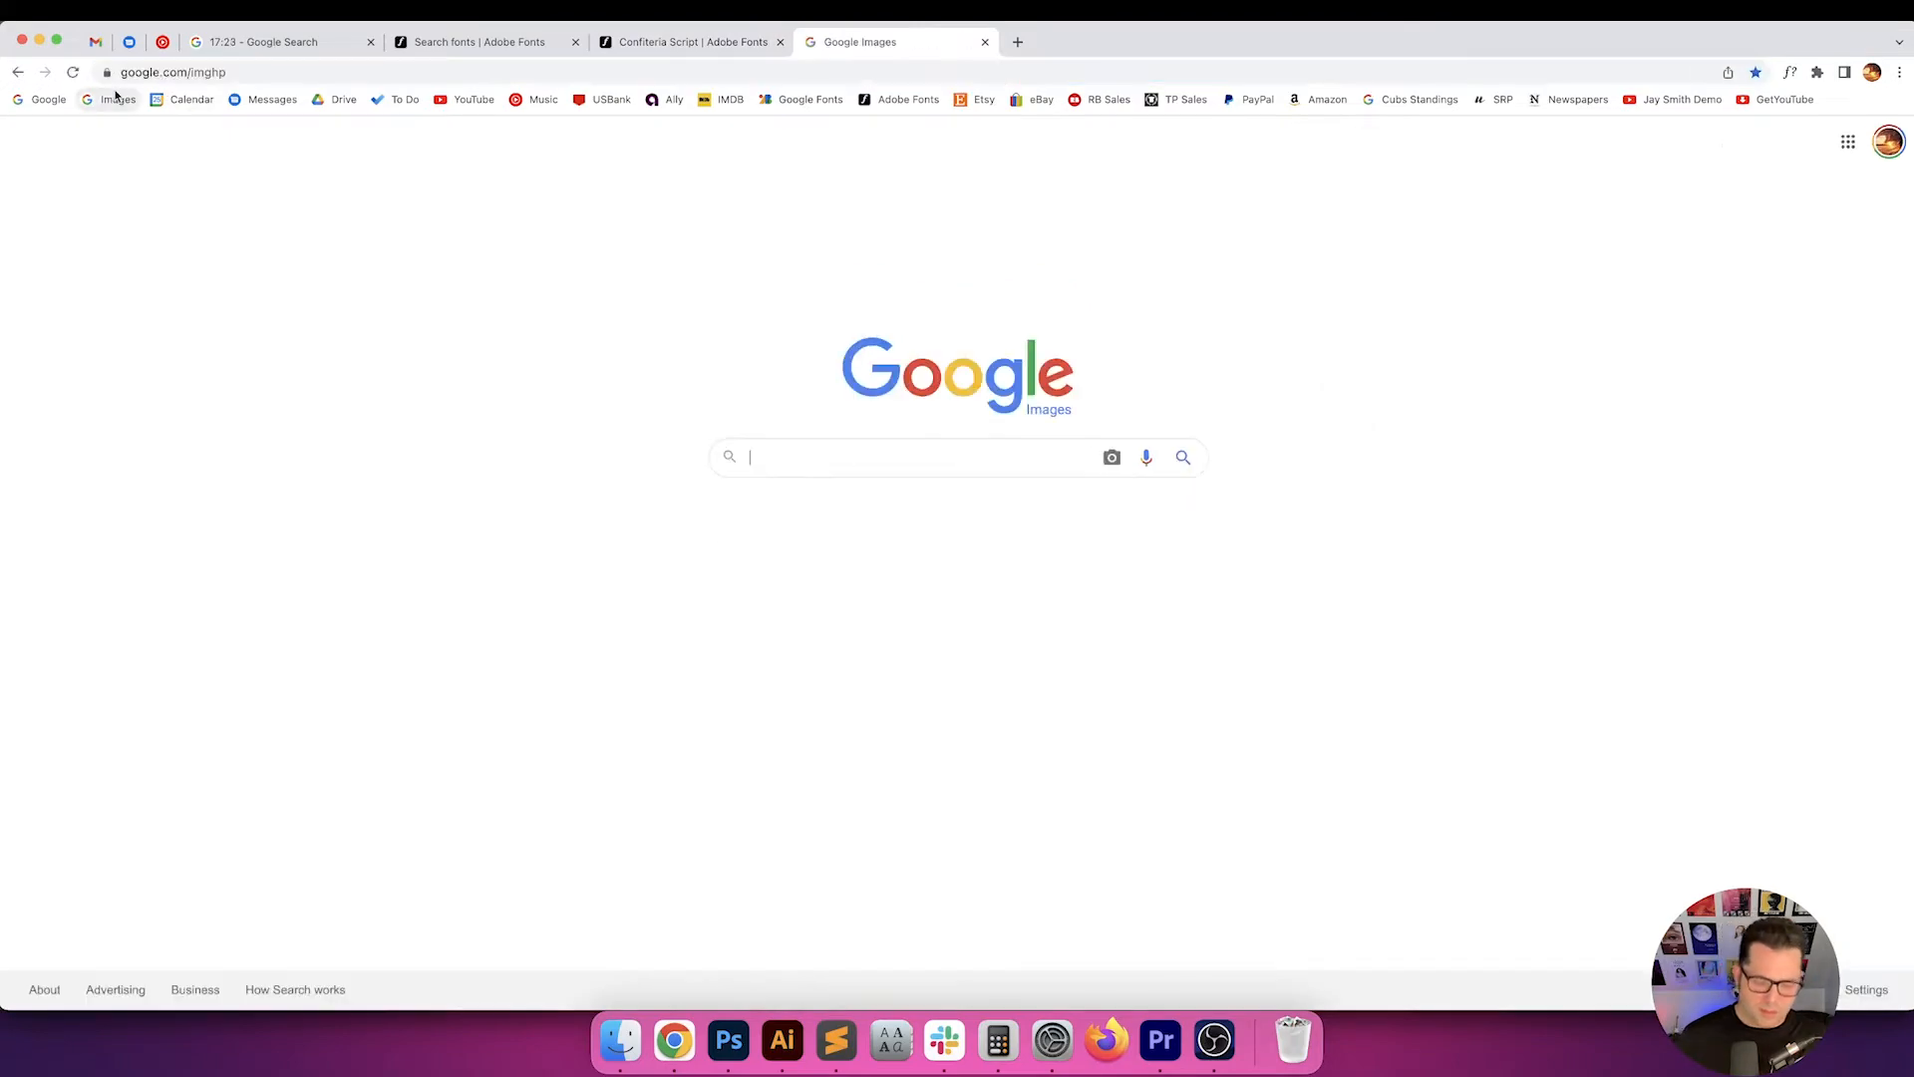
pyautogui.write("campbell's")
pyautogui.press('Down')
pyautogui.press('Down')
pyautogui.press('Return')
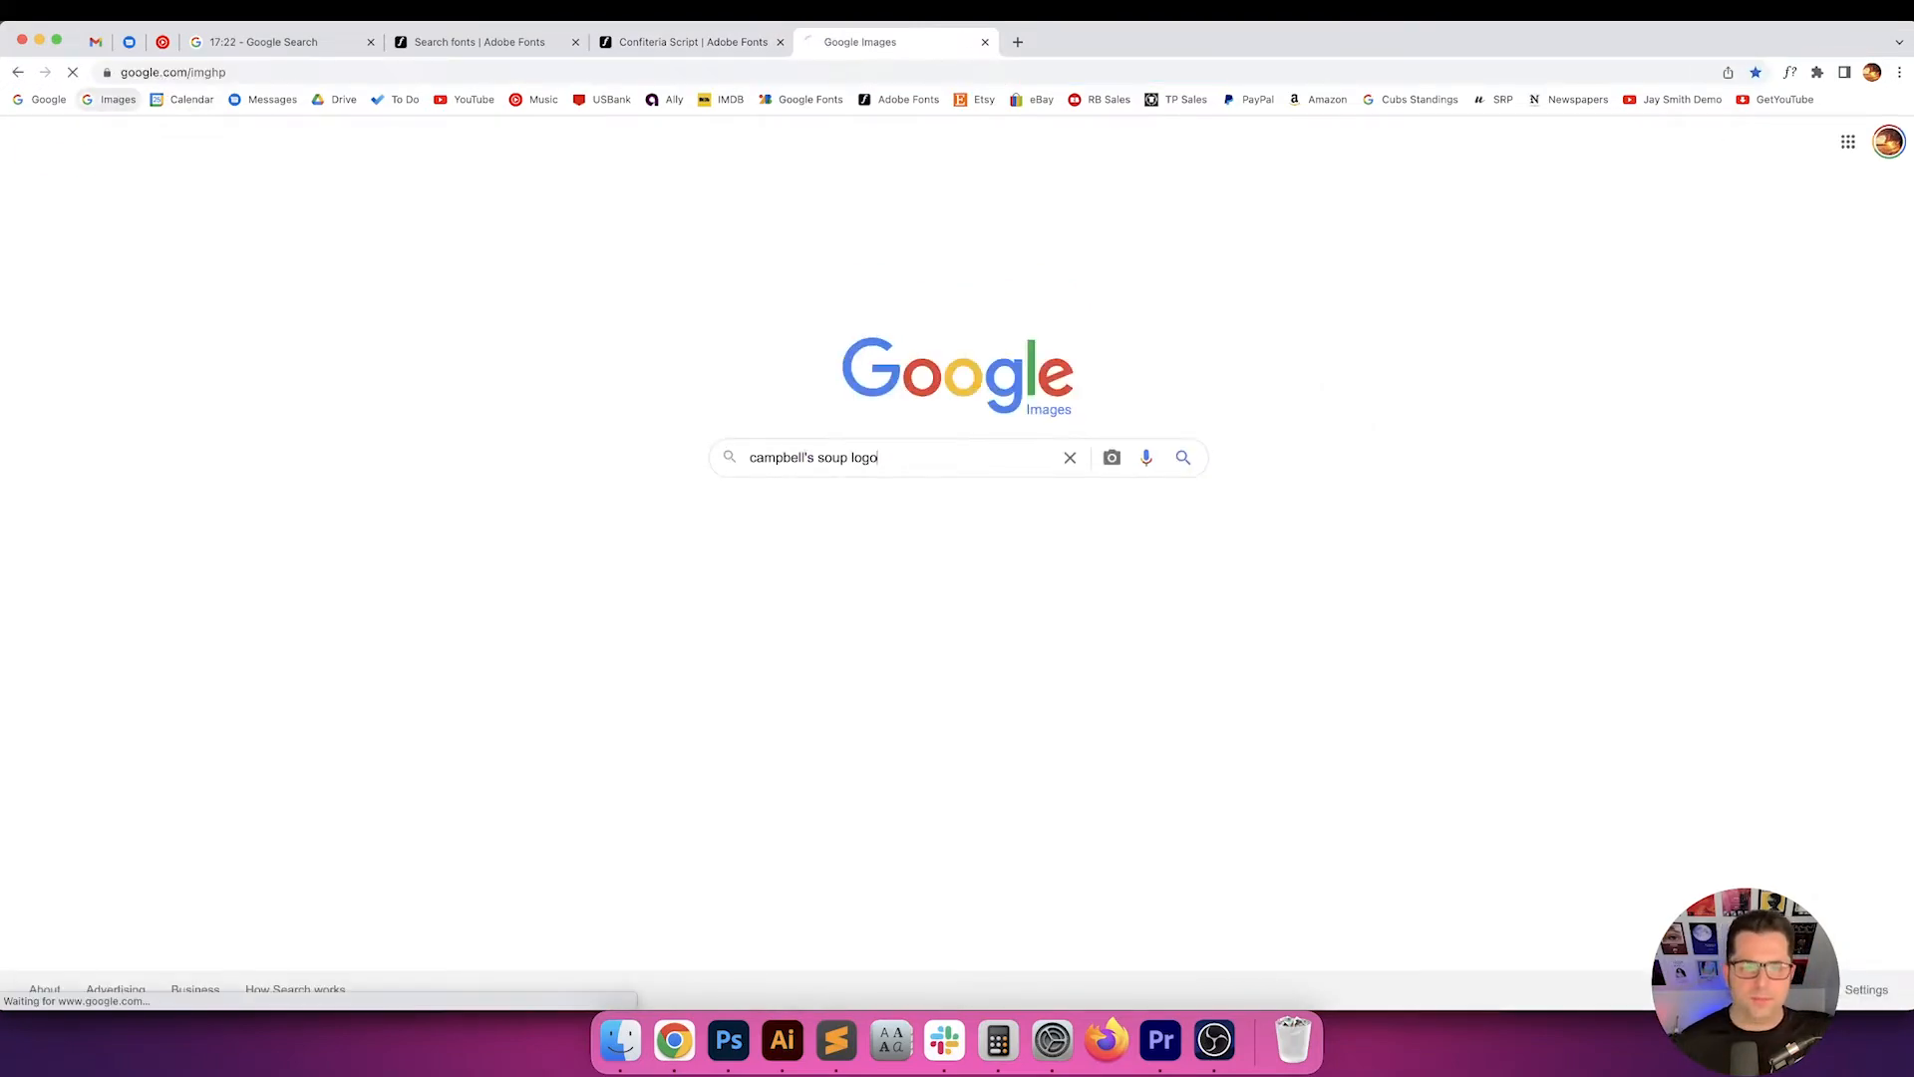
pyautogui.scroll(-1, 691, 388)
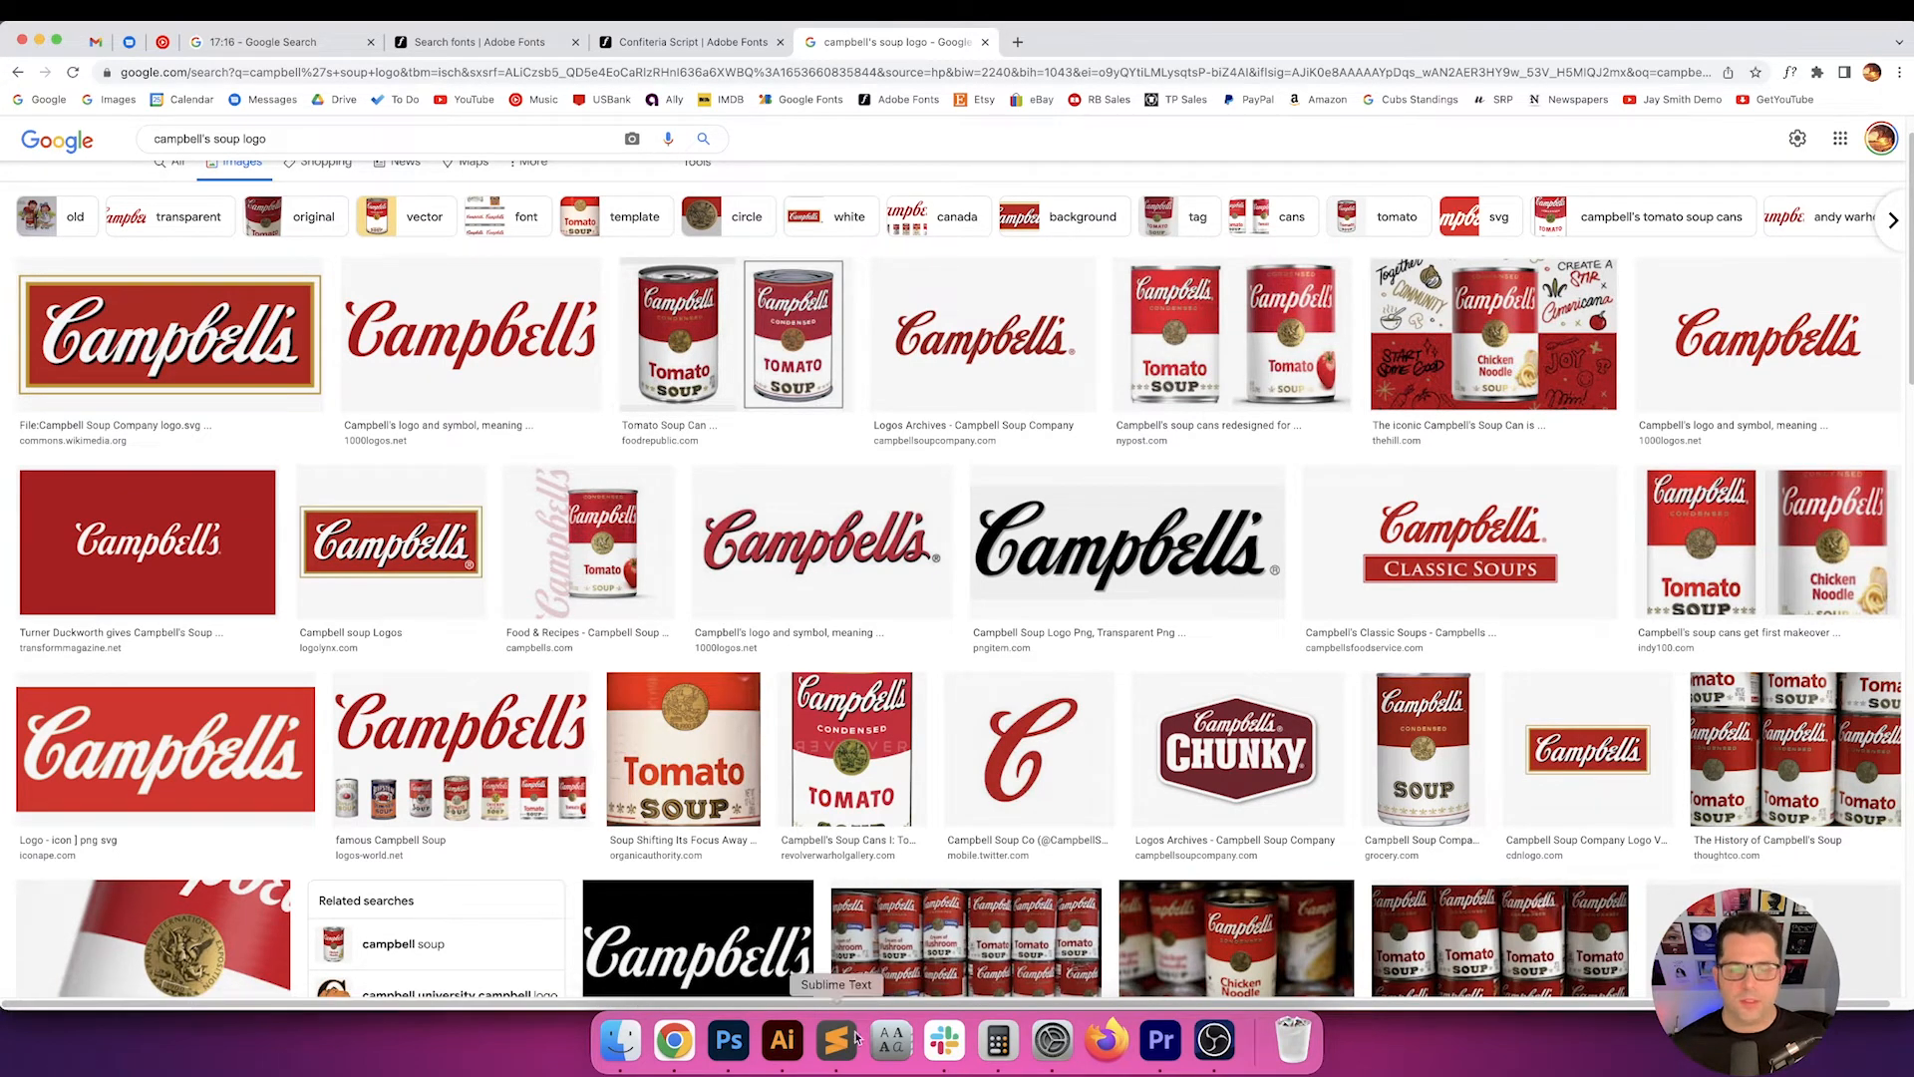
# - Return to Illustrator and add the text Chicken Noodle Soup below the red Campbell's
pyautogui.click(793, 1044)
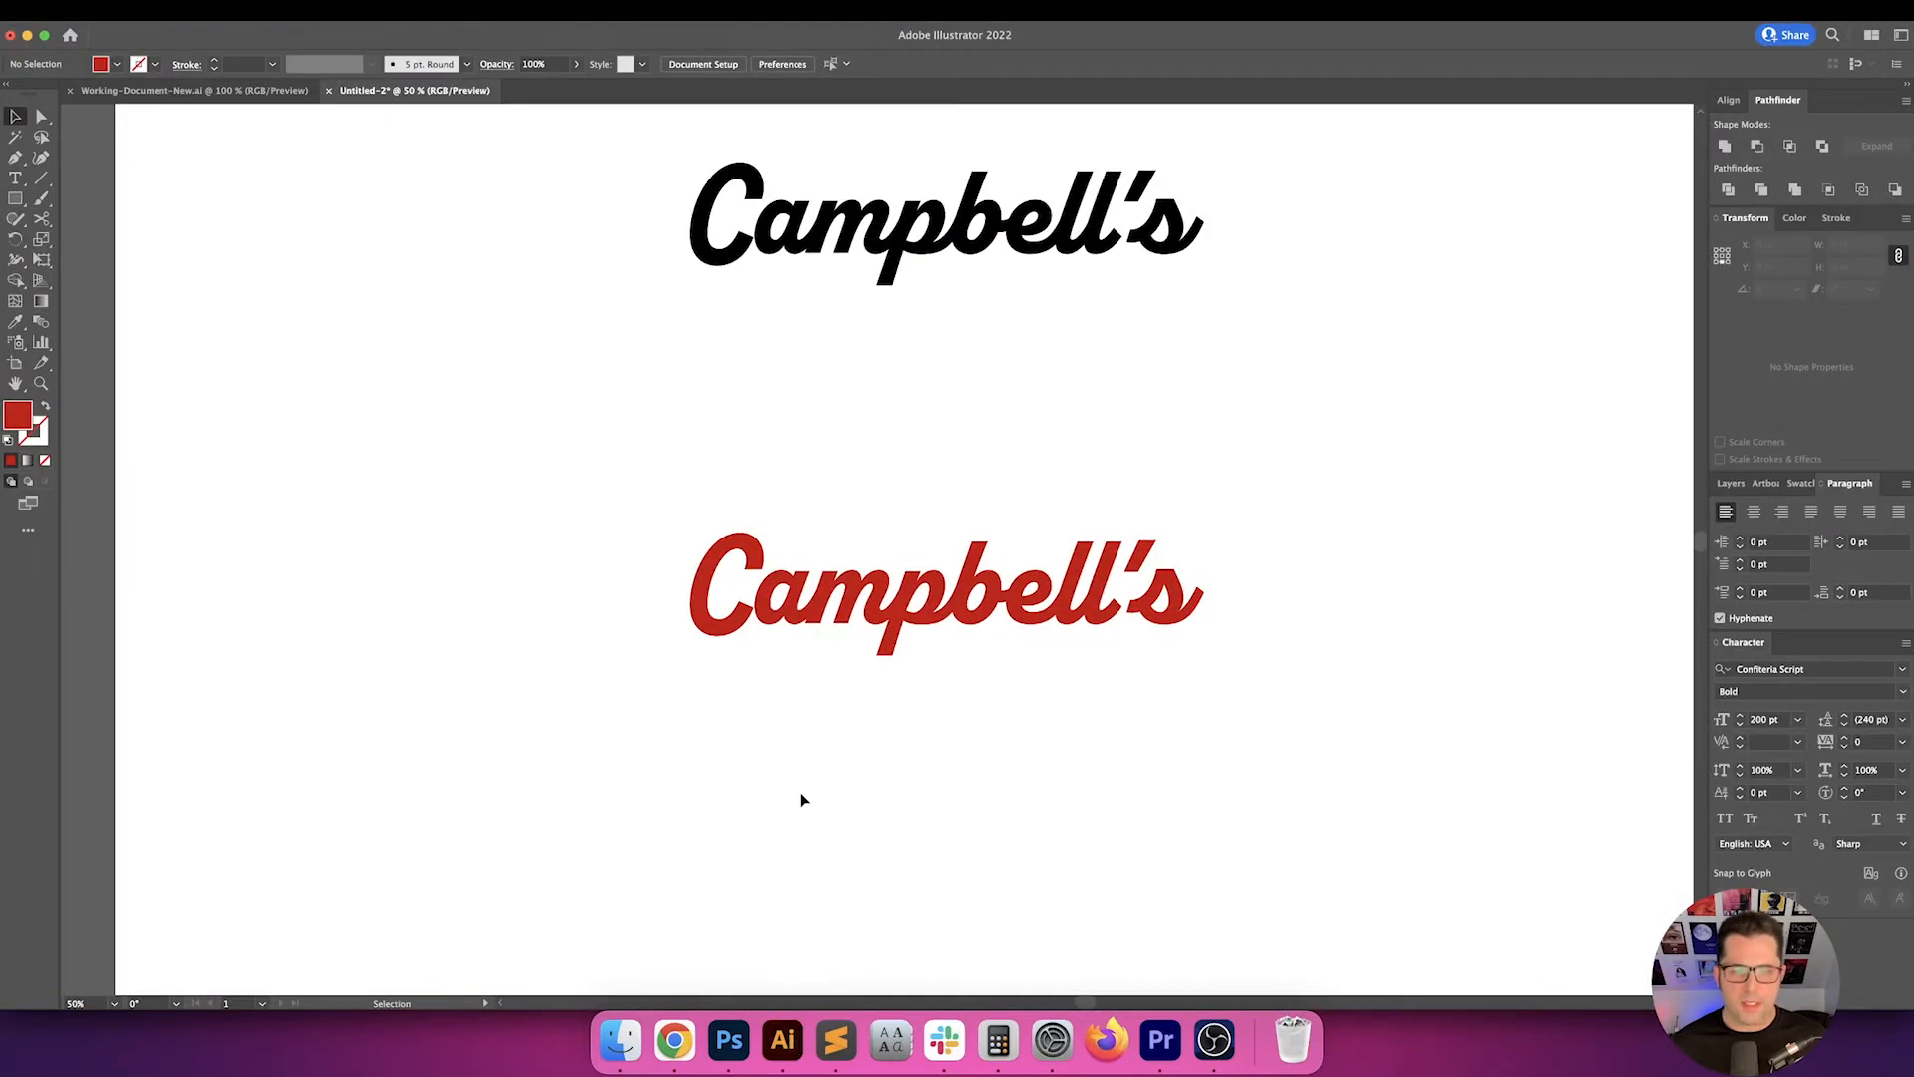
pyautogui.moveTo(800, 792); pyautogui.dragTo(632, 731)
pyautogui.press('t')
pyautogui.click(632, 738)
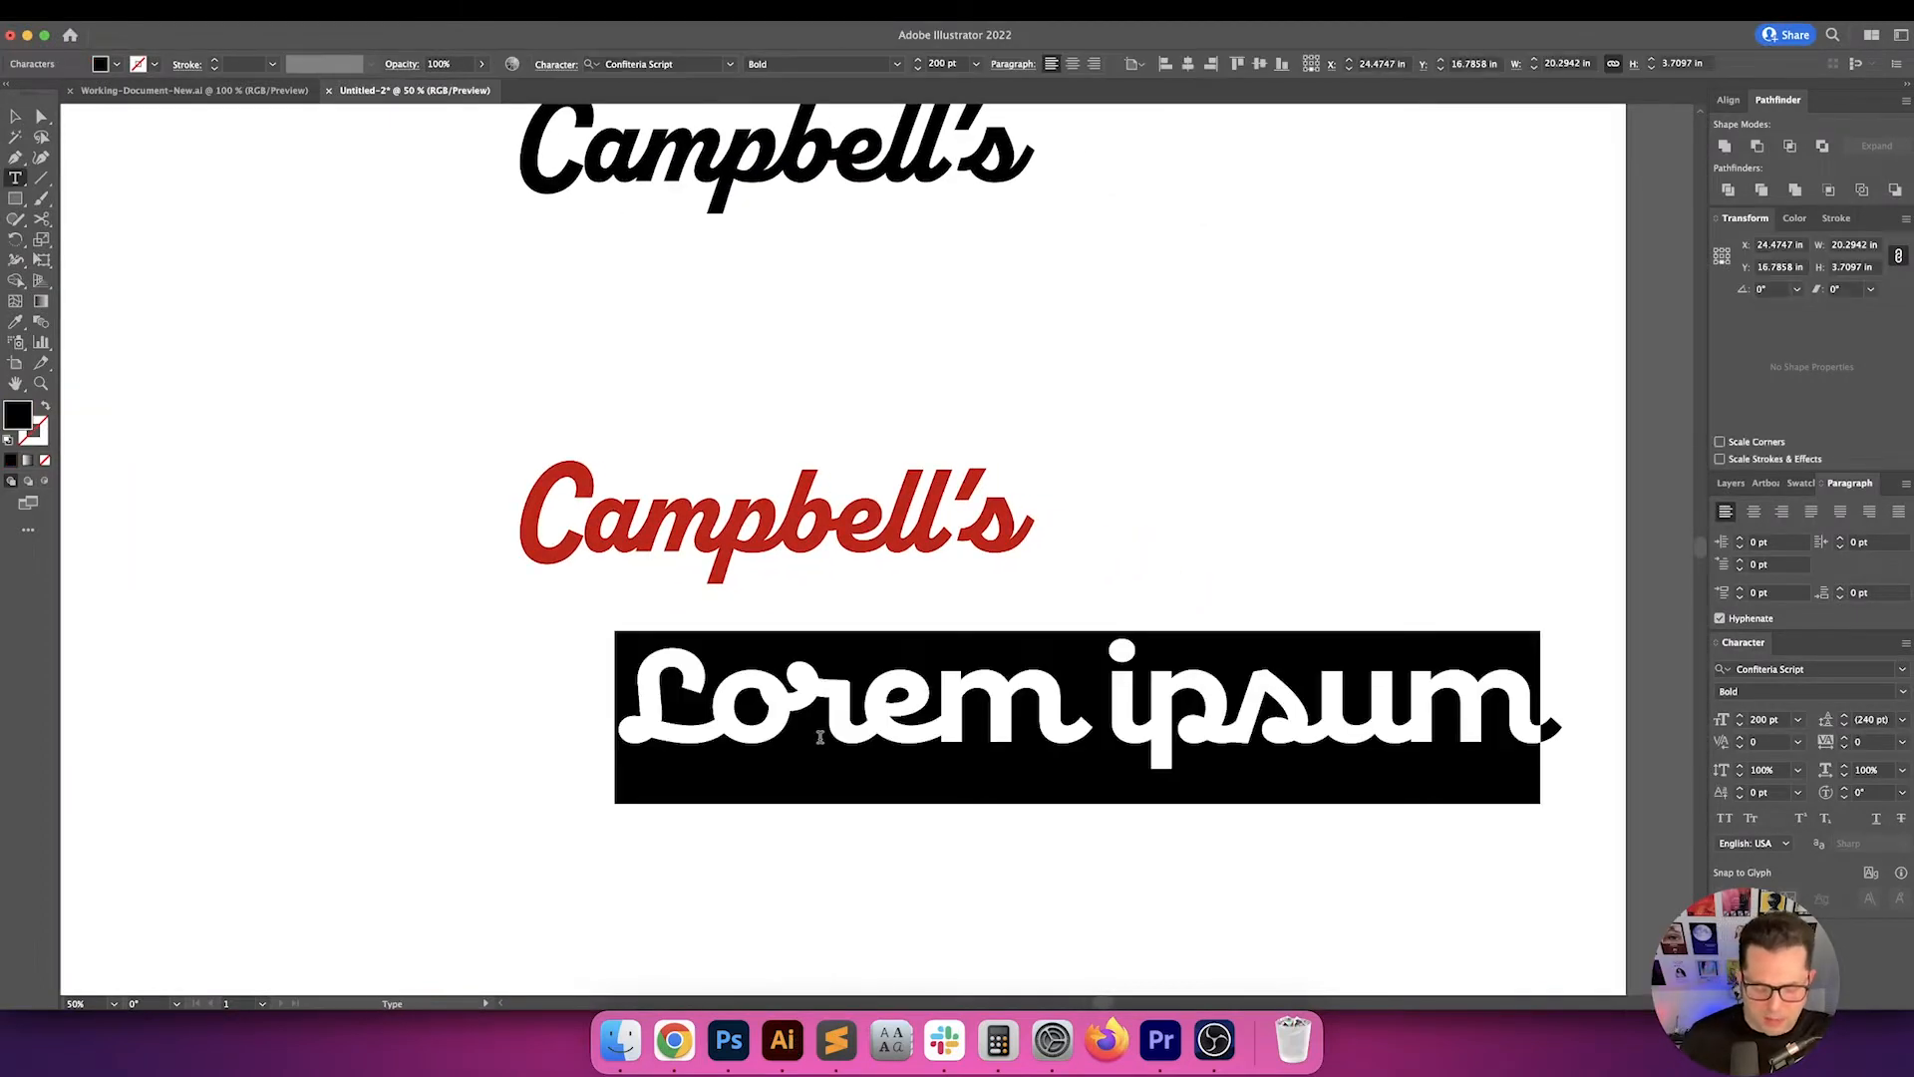
pyautogui.write('Chicken Noodle')
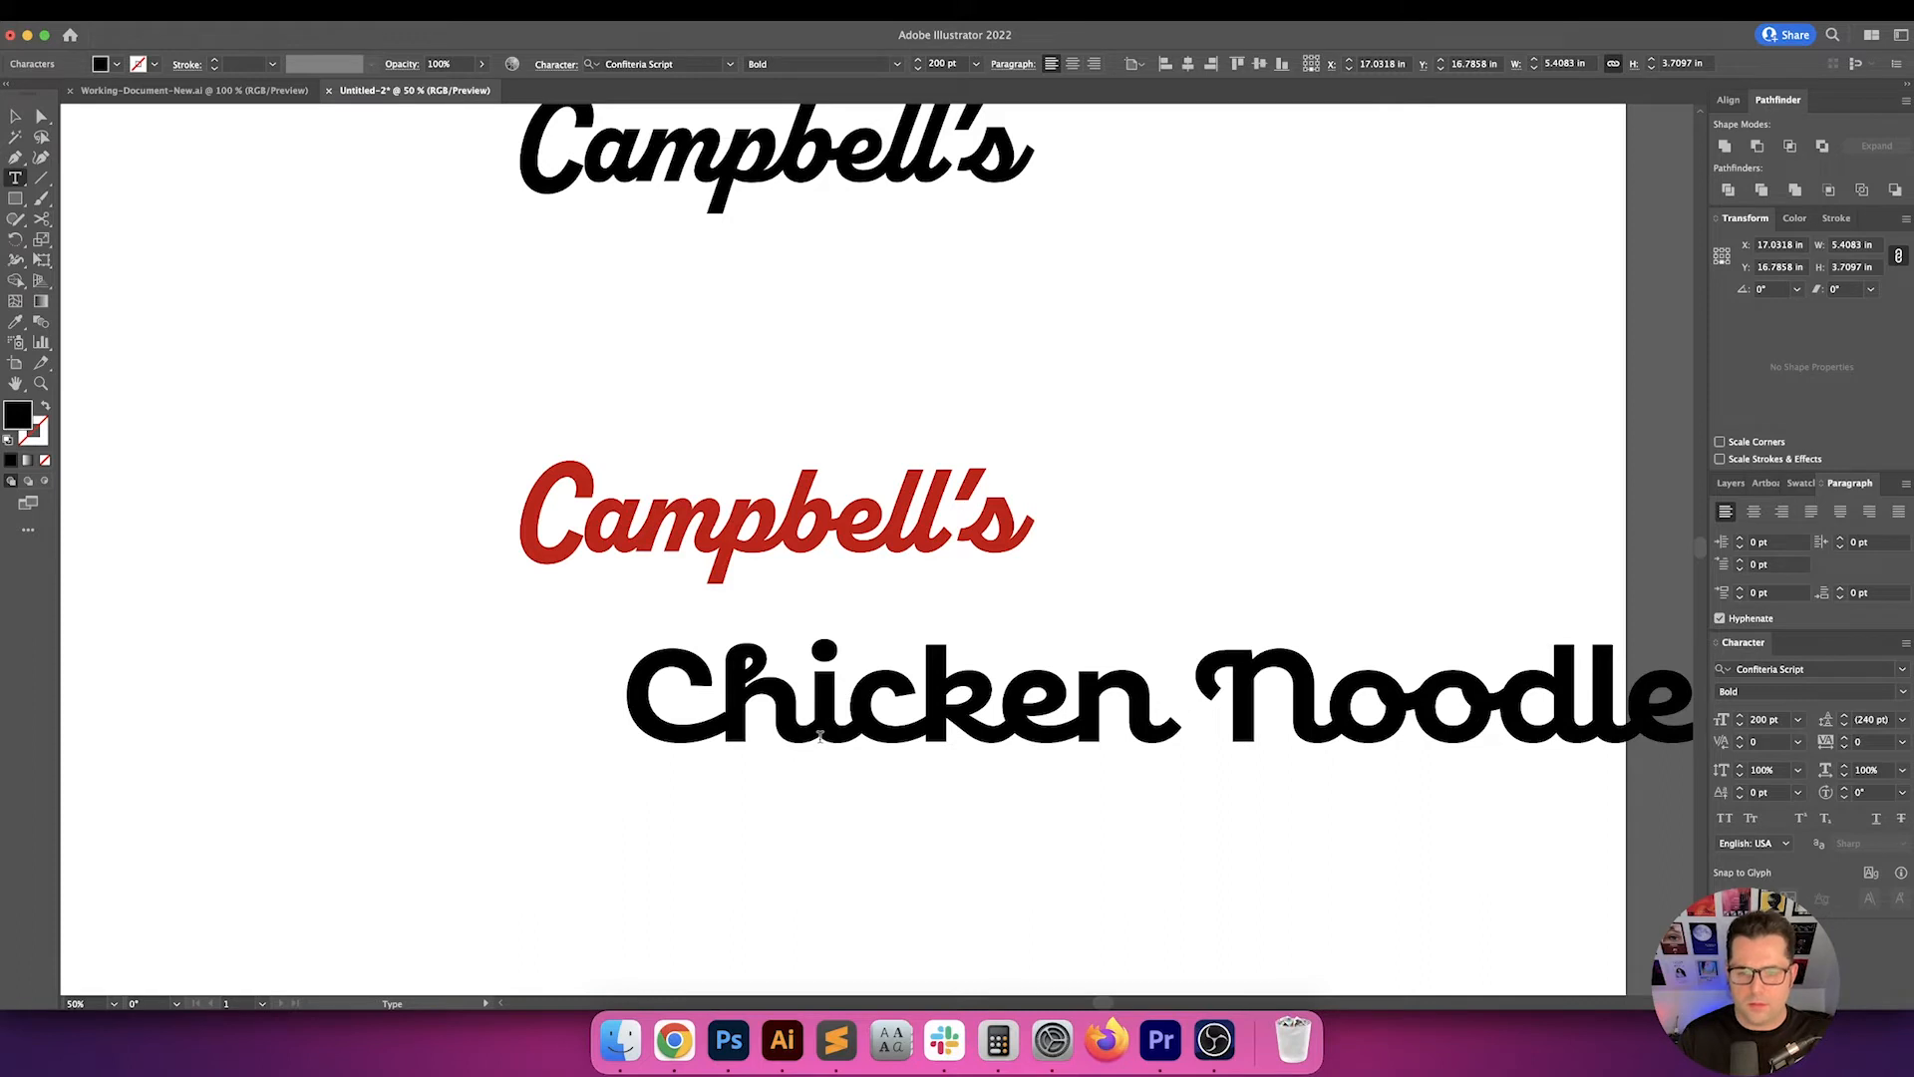
pyautogui.press('Escape')
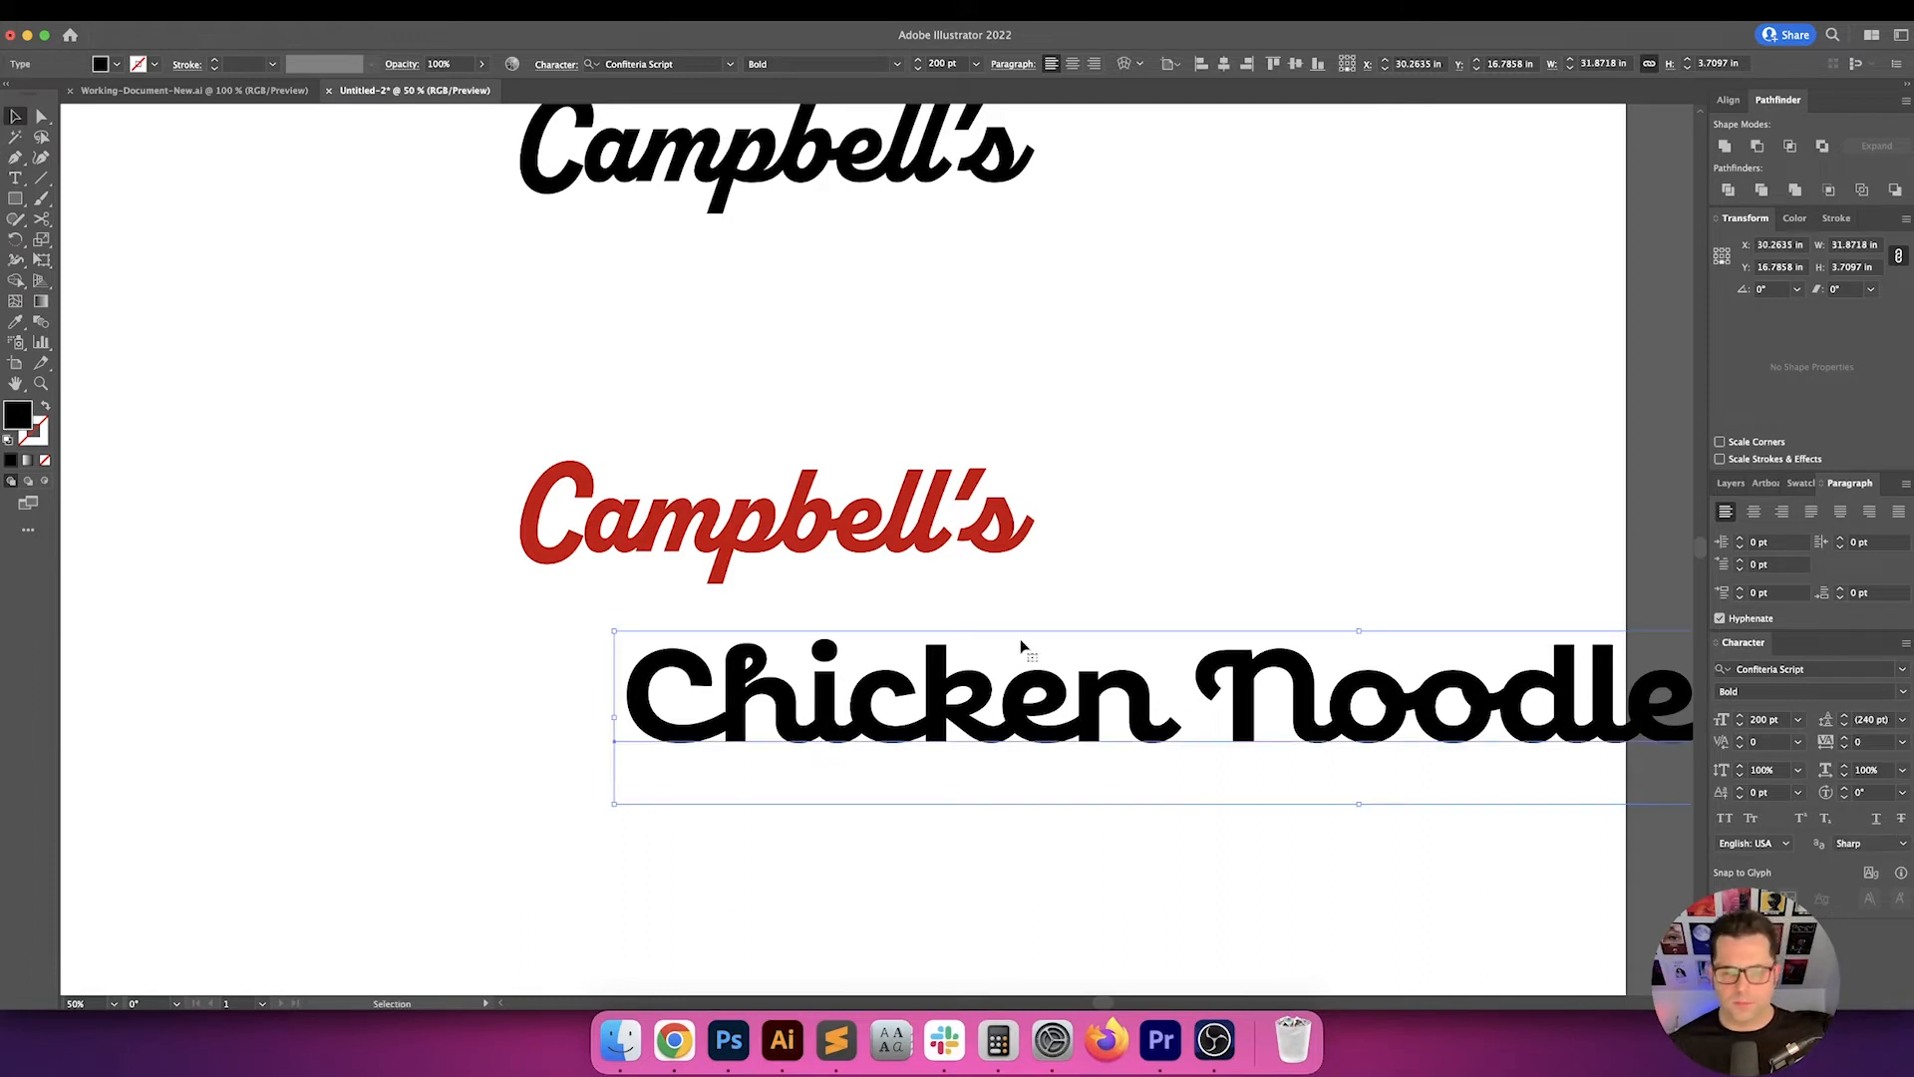
# - Scale the Chicken Noodle Soup text down to about 87 pt and place it directly beneath the red Campbell's
pyautogui.moveTo(615, 631); pyautogui.dragTo(805, 684)
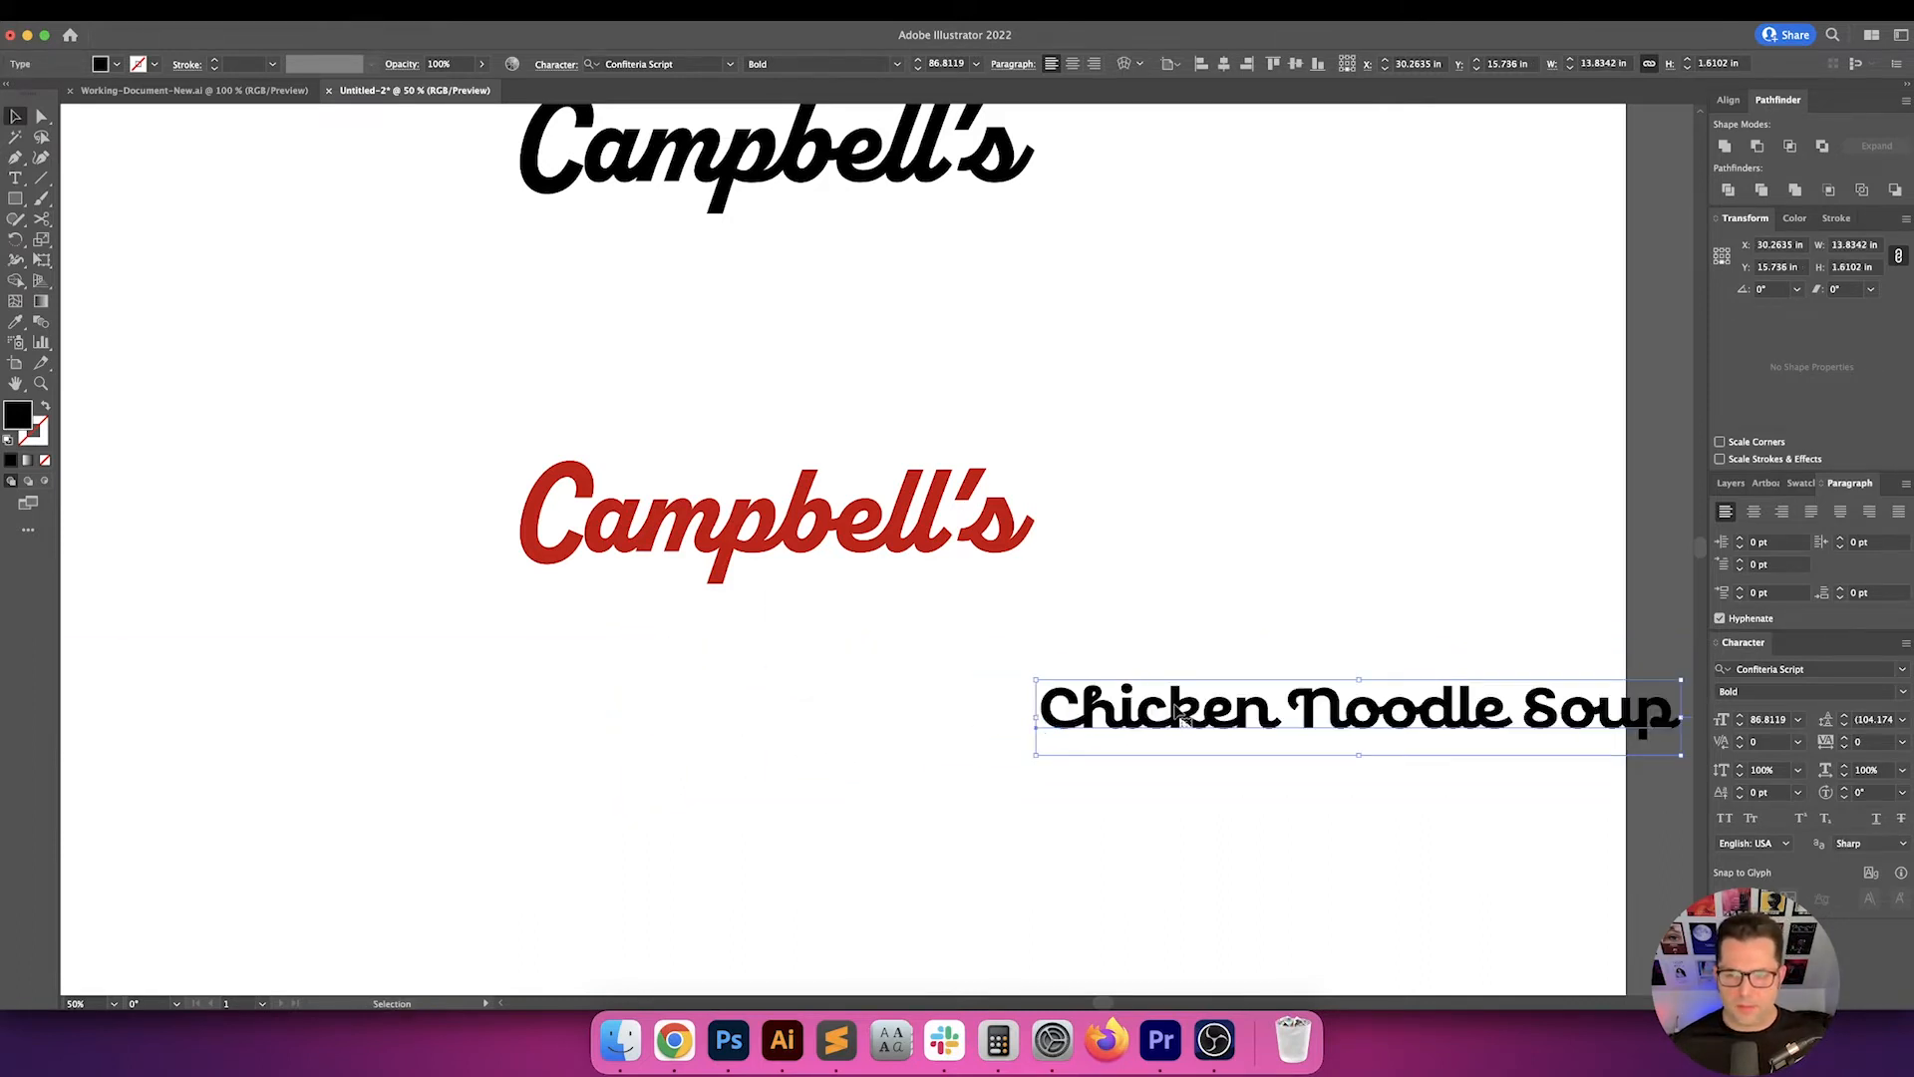
pyautogui.moveTo(1163, 706); pyautogui.dragTo(615, 621)
pyautogui.moveTo(795, 712); pyautogui.dragTo(859, 727)
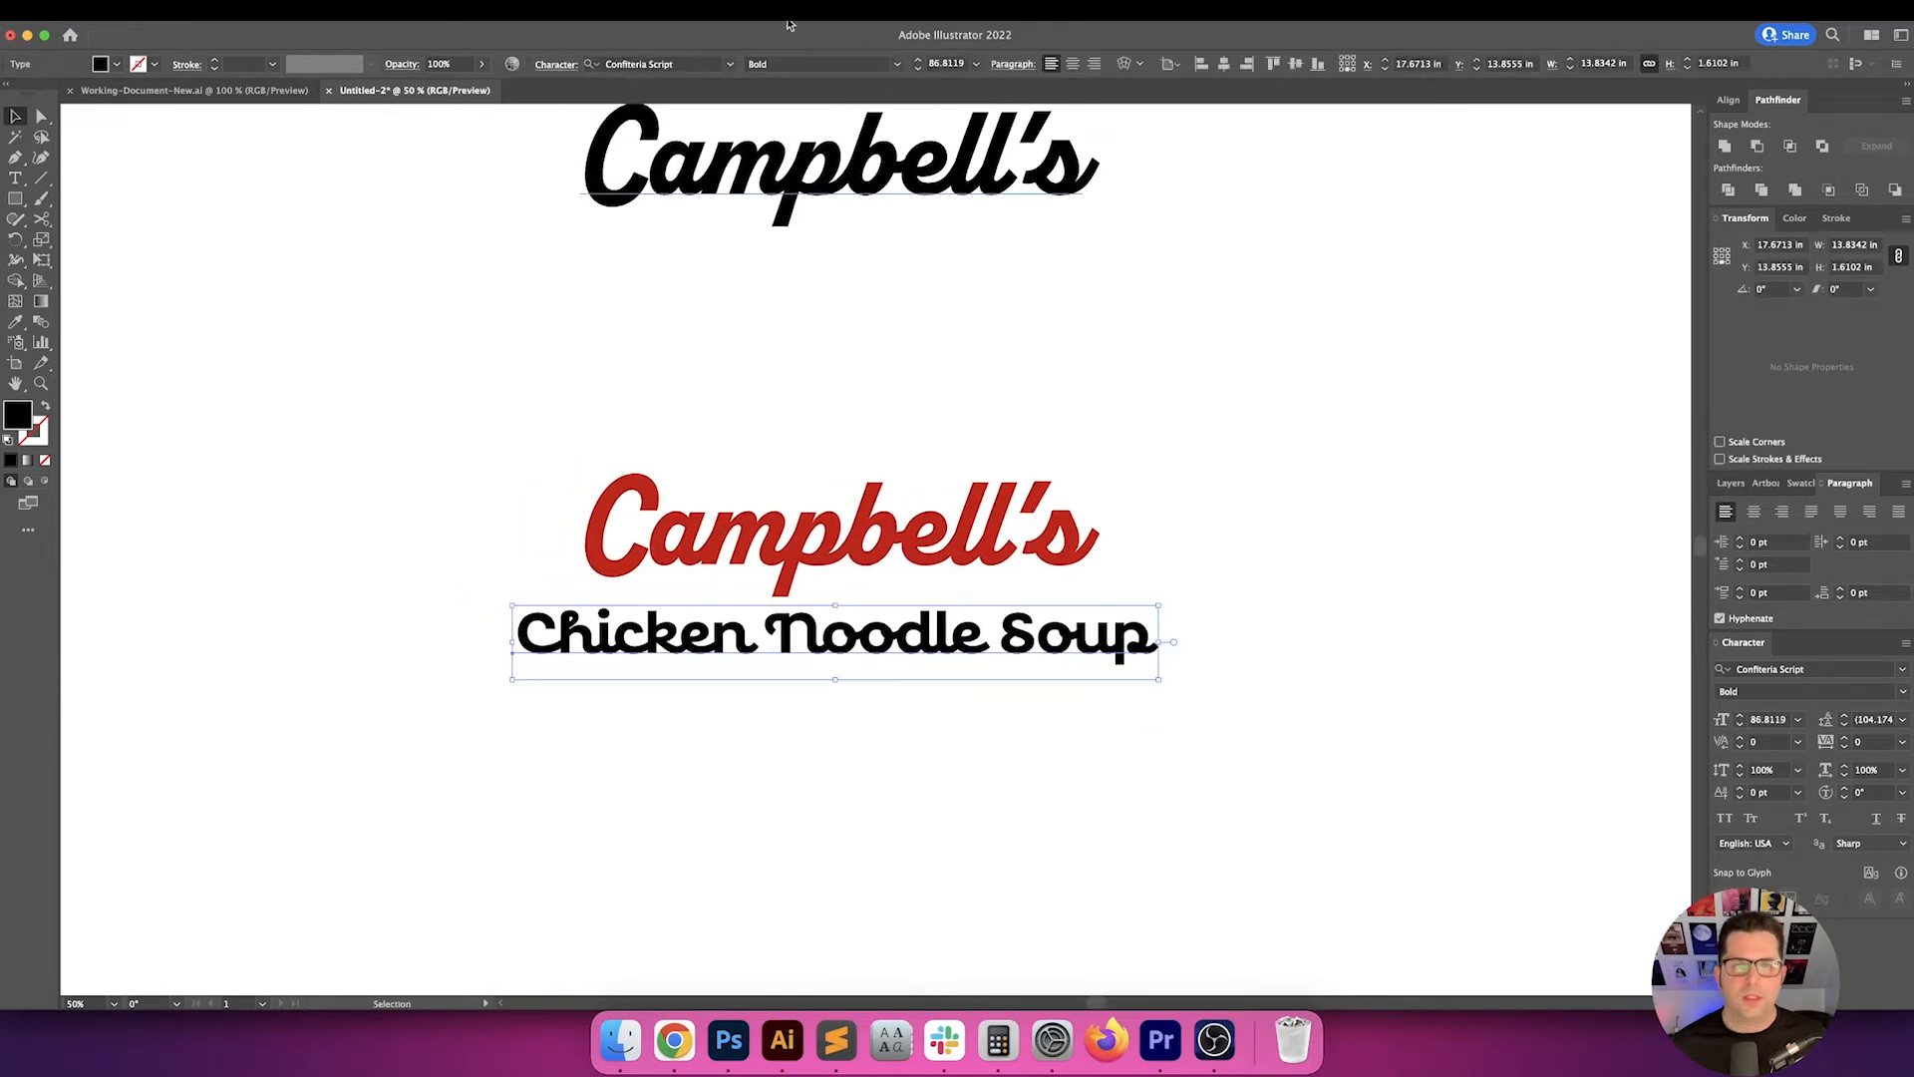
# - Change the Chicken Noodle Soup text's font to Albra and its size to 60 pt
pyautogui.click(727, 64)
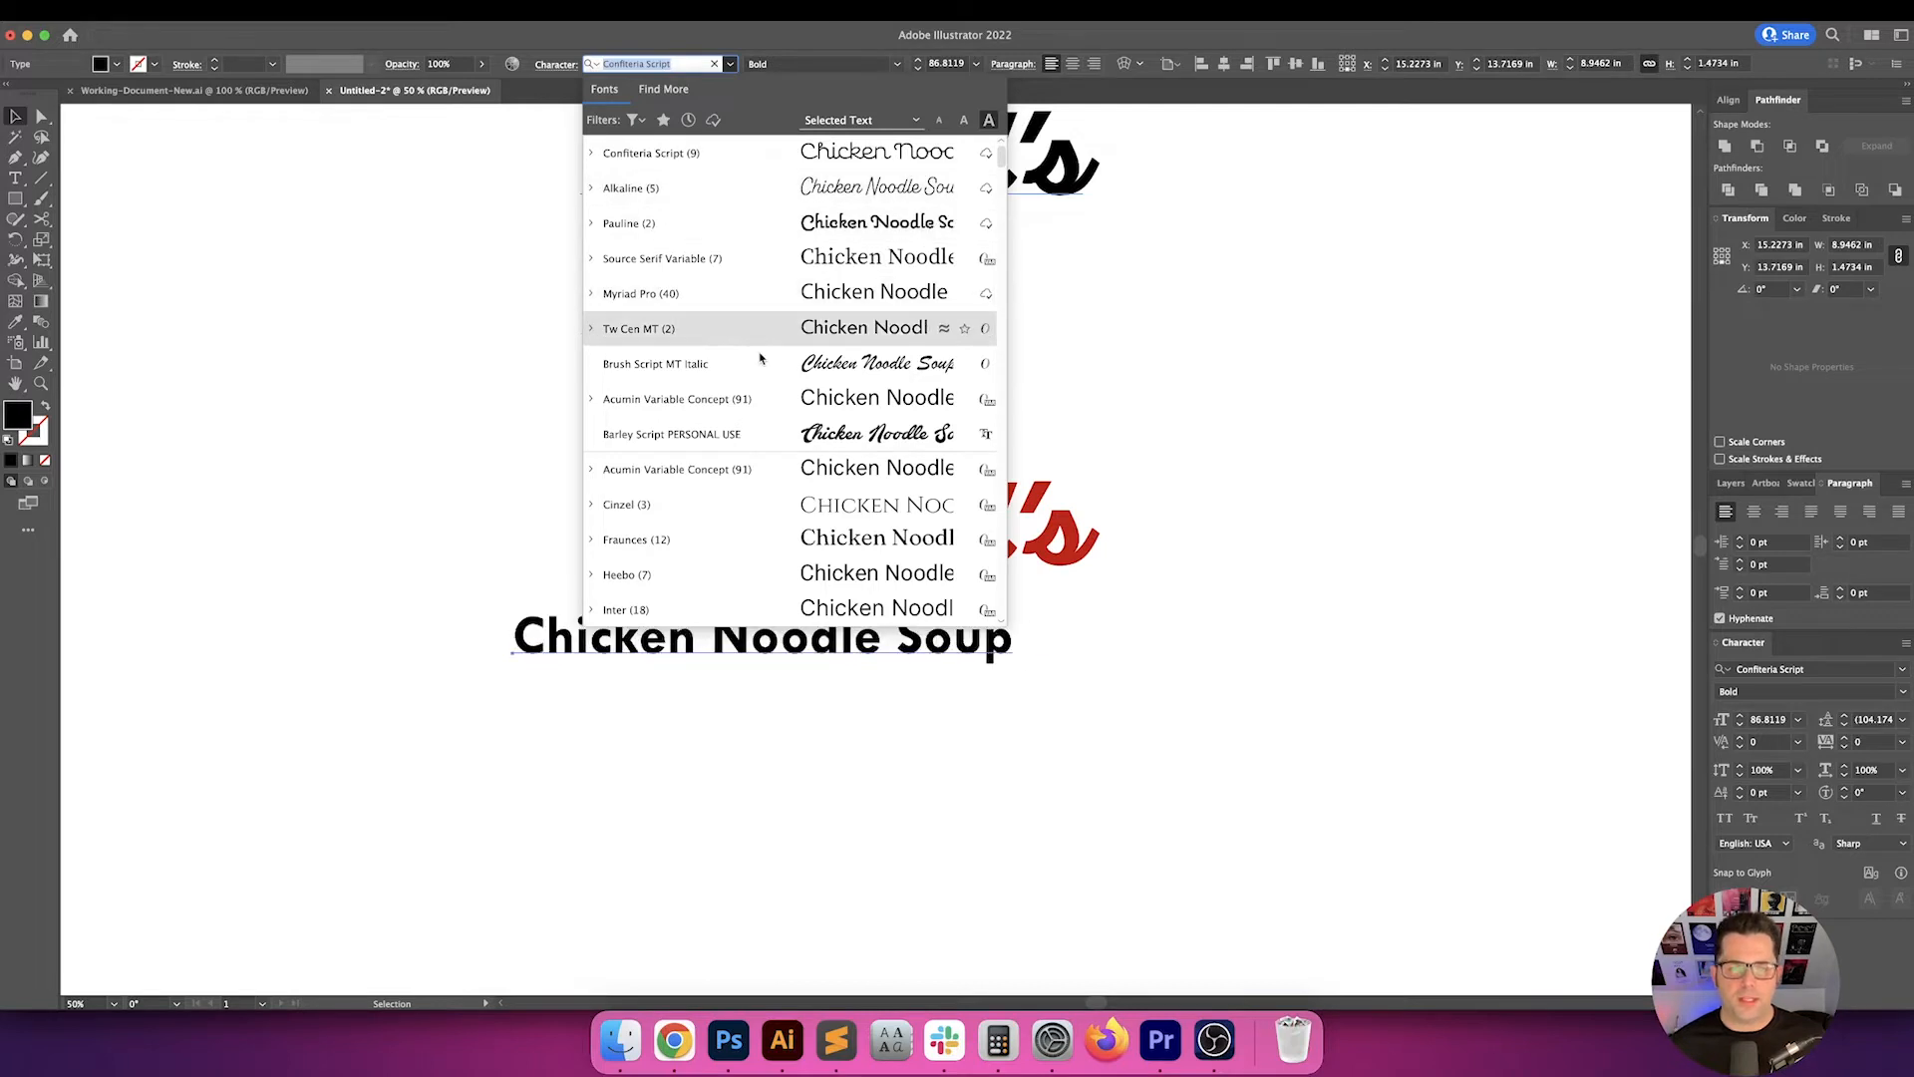
pyautogui.click(633, 120)
pyautogui.click(517, 210)
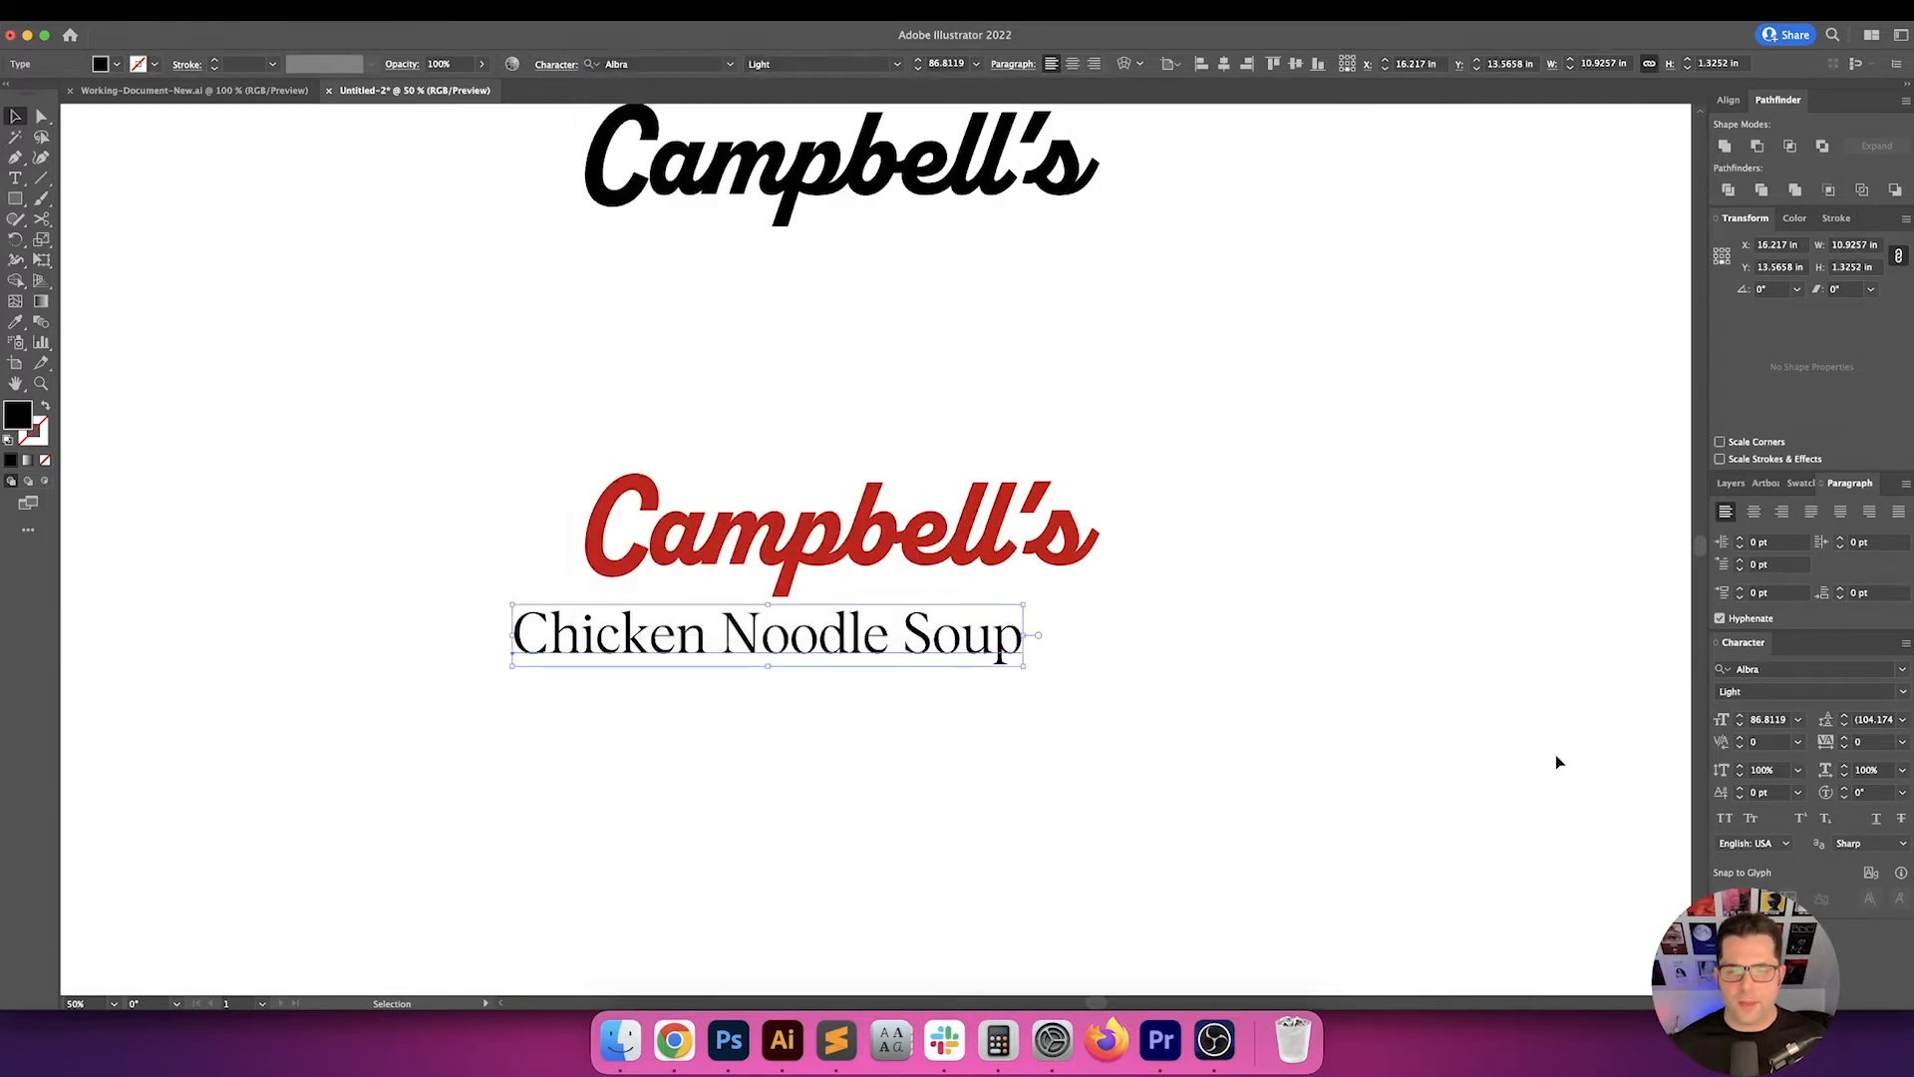
pyautogui.click(1771, 720)
pyautogui.write('60')
pyautogui.press('Return')
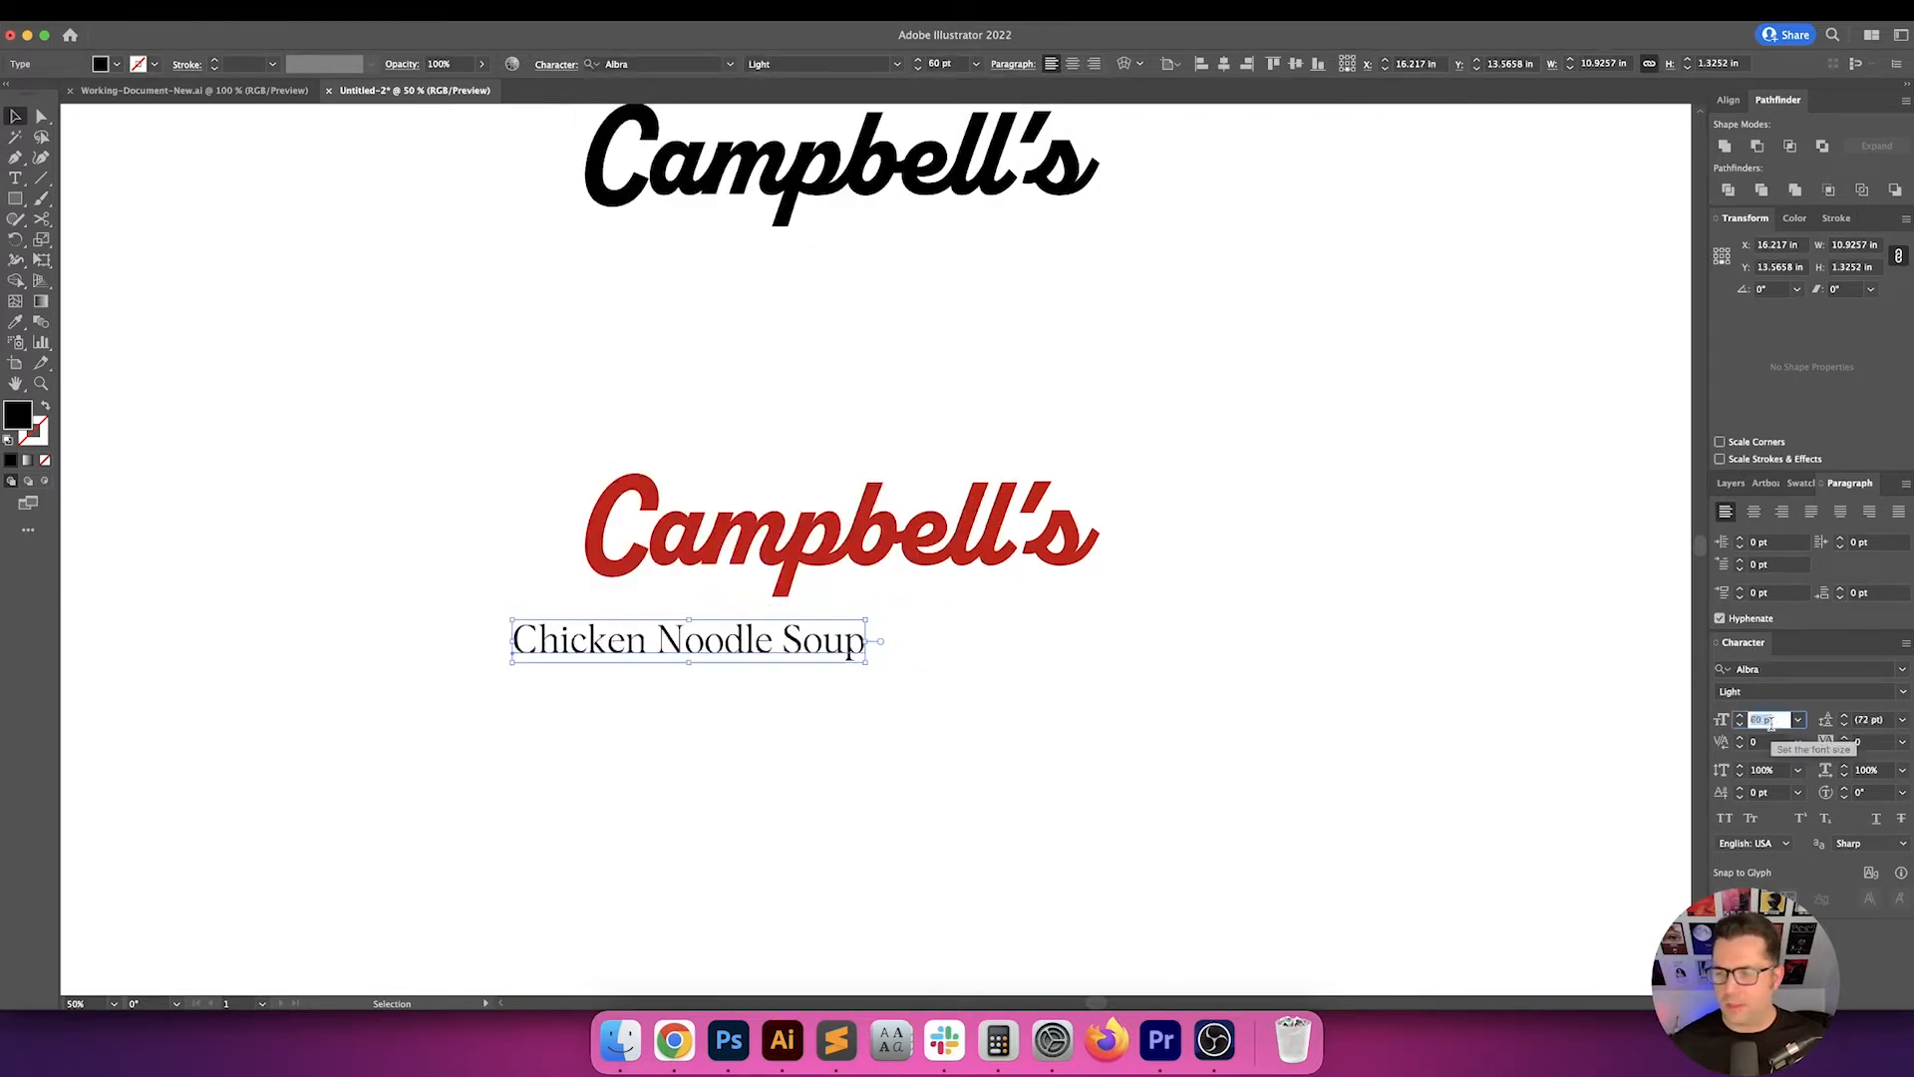
# - Try the Bold weight on the Chicken Noodle Soup text, and settle on Medium
pyautogui.click(1903, 691)
pyautogui.click(1841, 787)
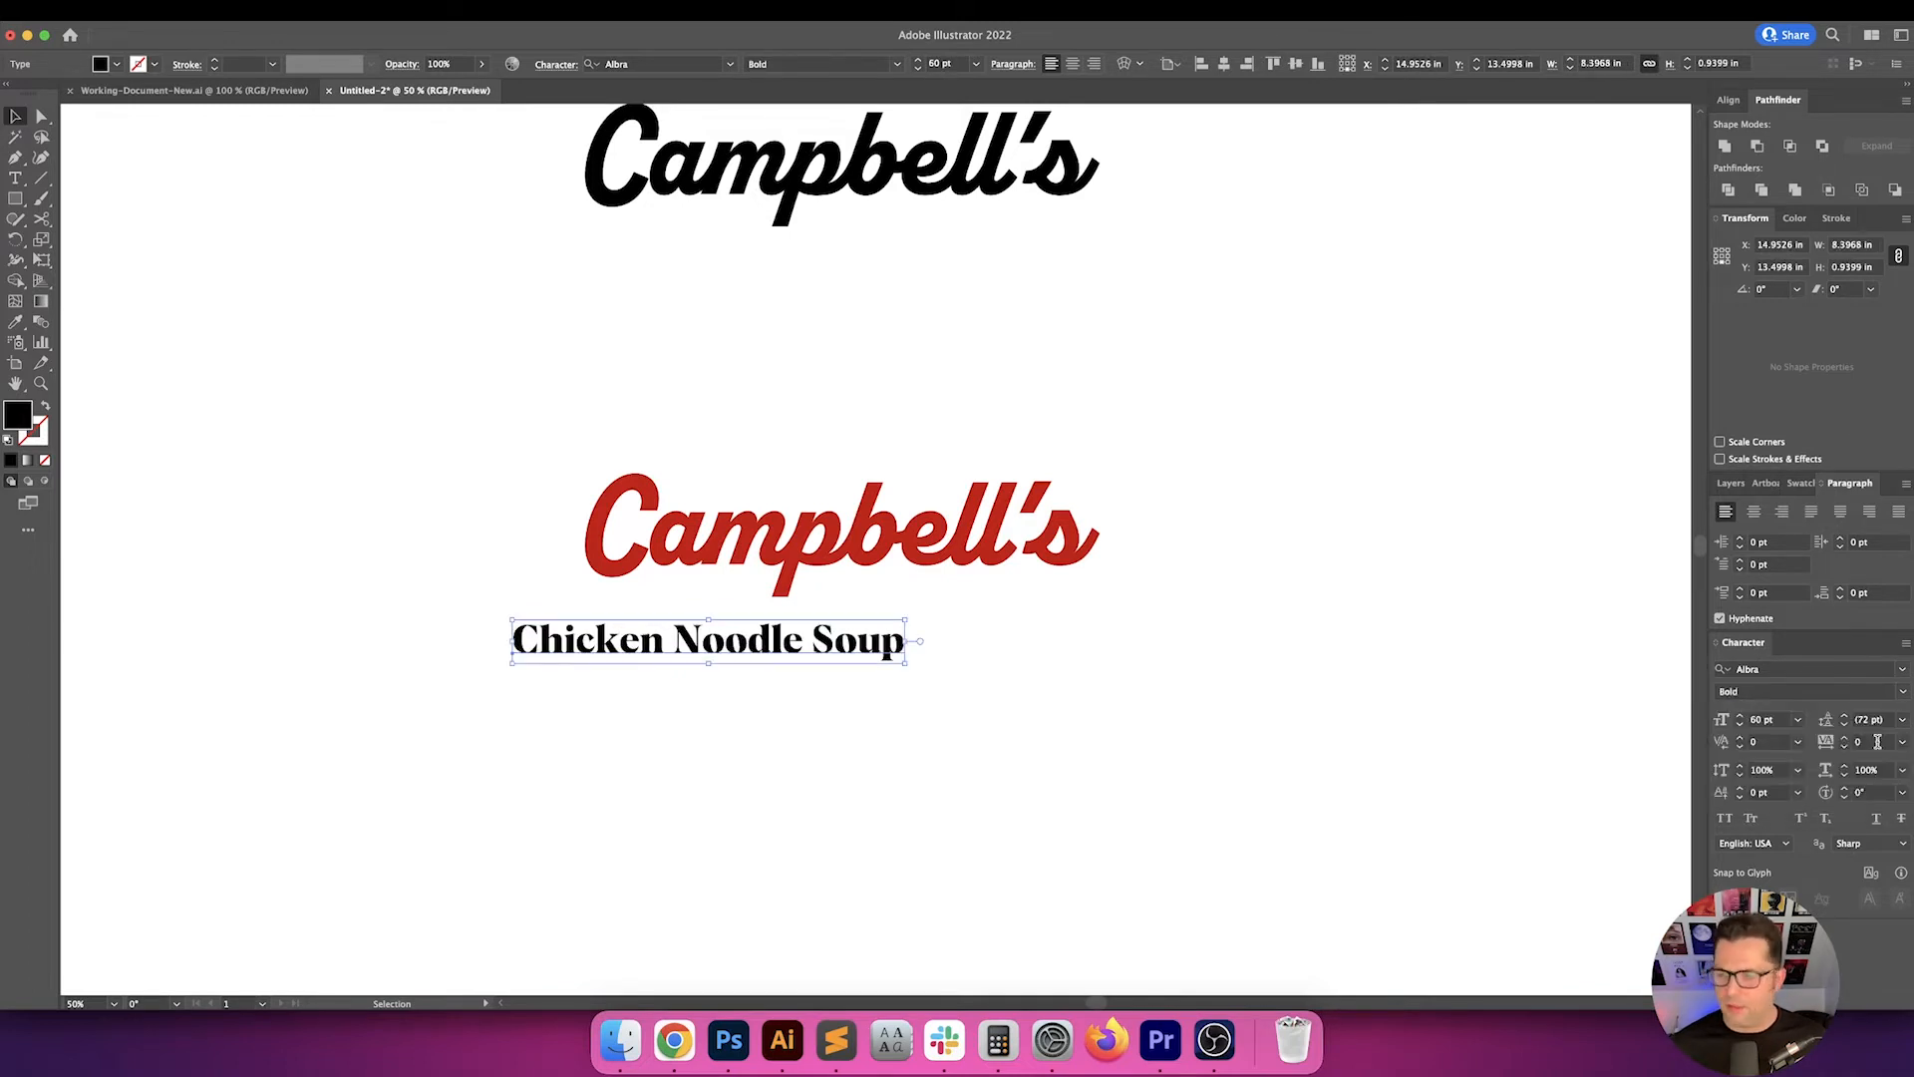
pyautogui.click(1906, 694)
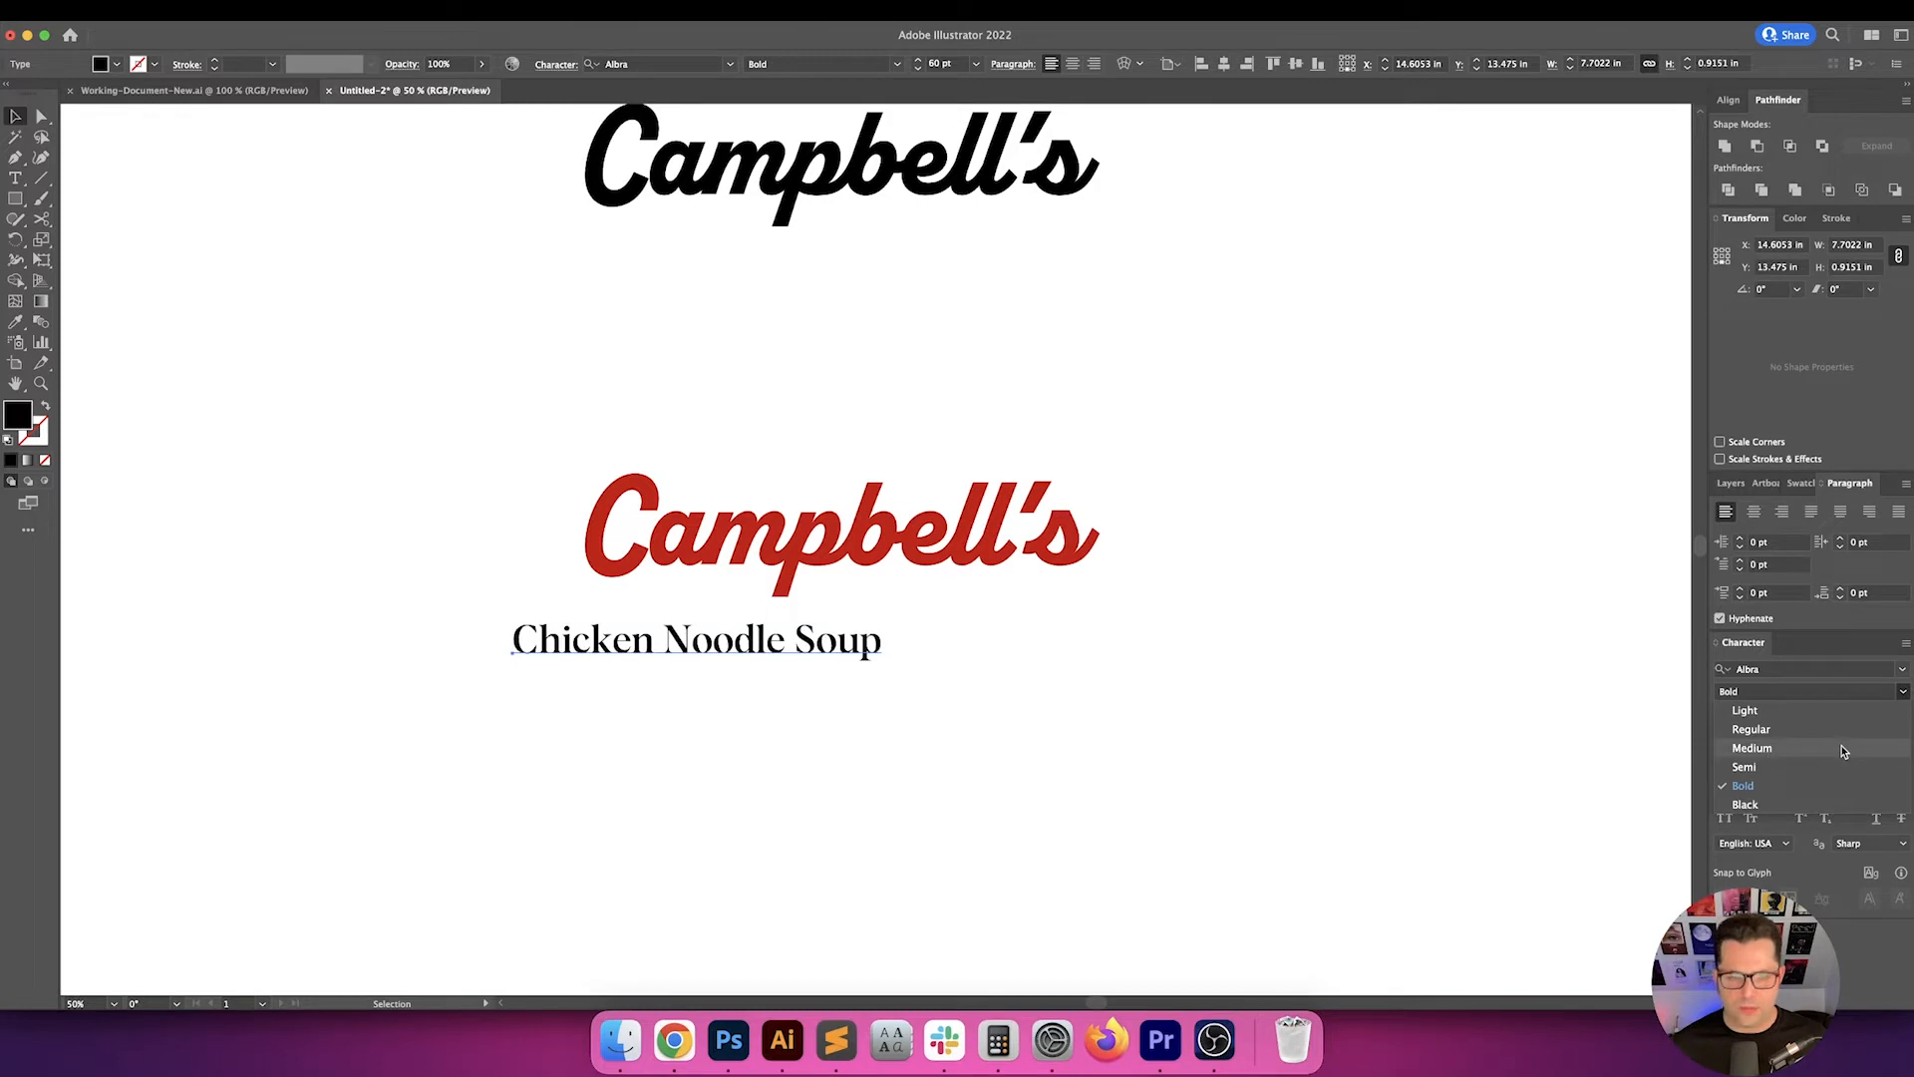
pyautogui.click(1844, 750)
# - Move the Chicken Noodle Soup text lower under Campbell's, center its paragraph alignment and center it horizontally
pyautogui.moveTo(841, 639); pyautogui.dragTo(970, 686)
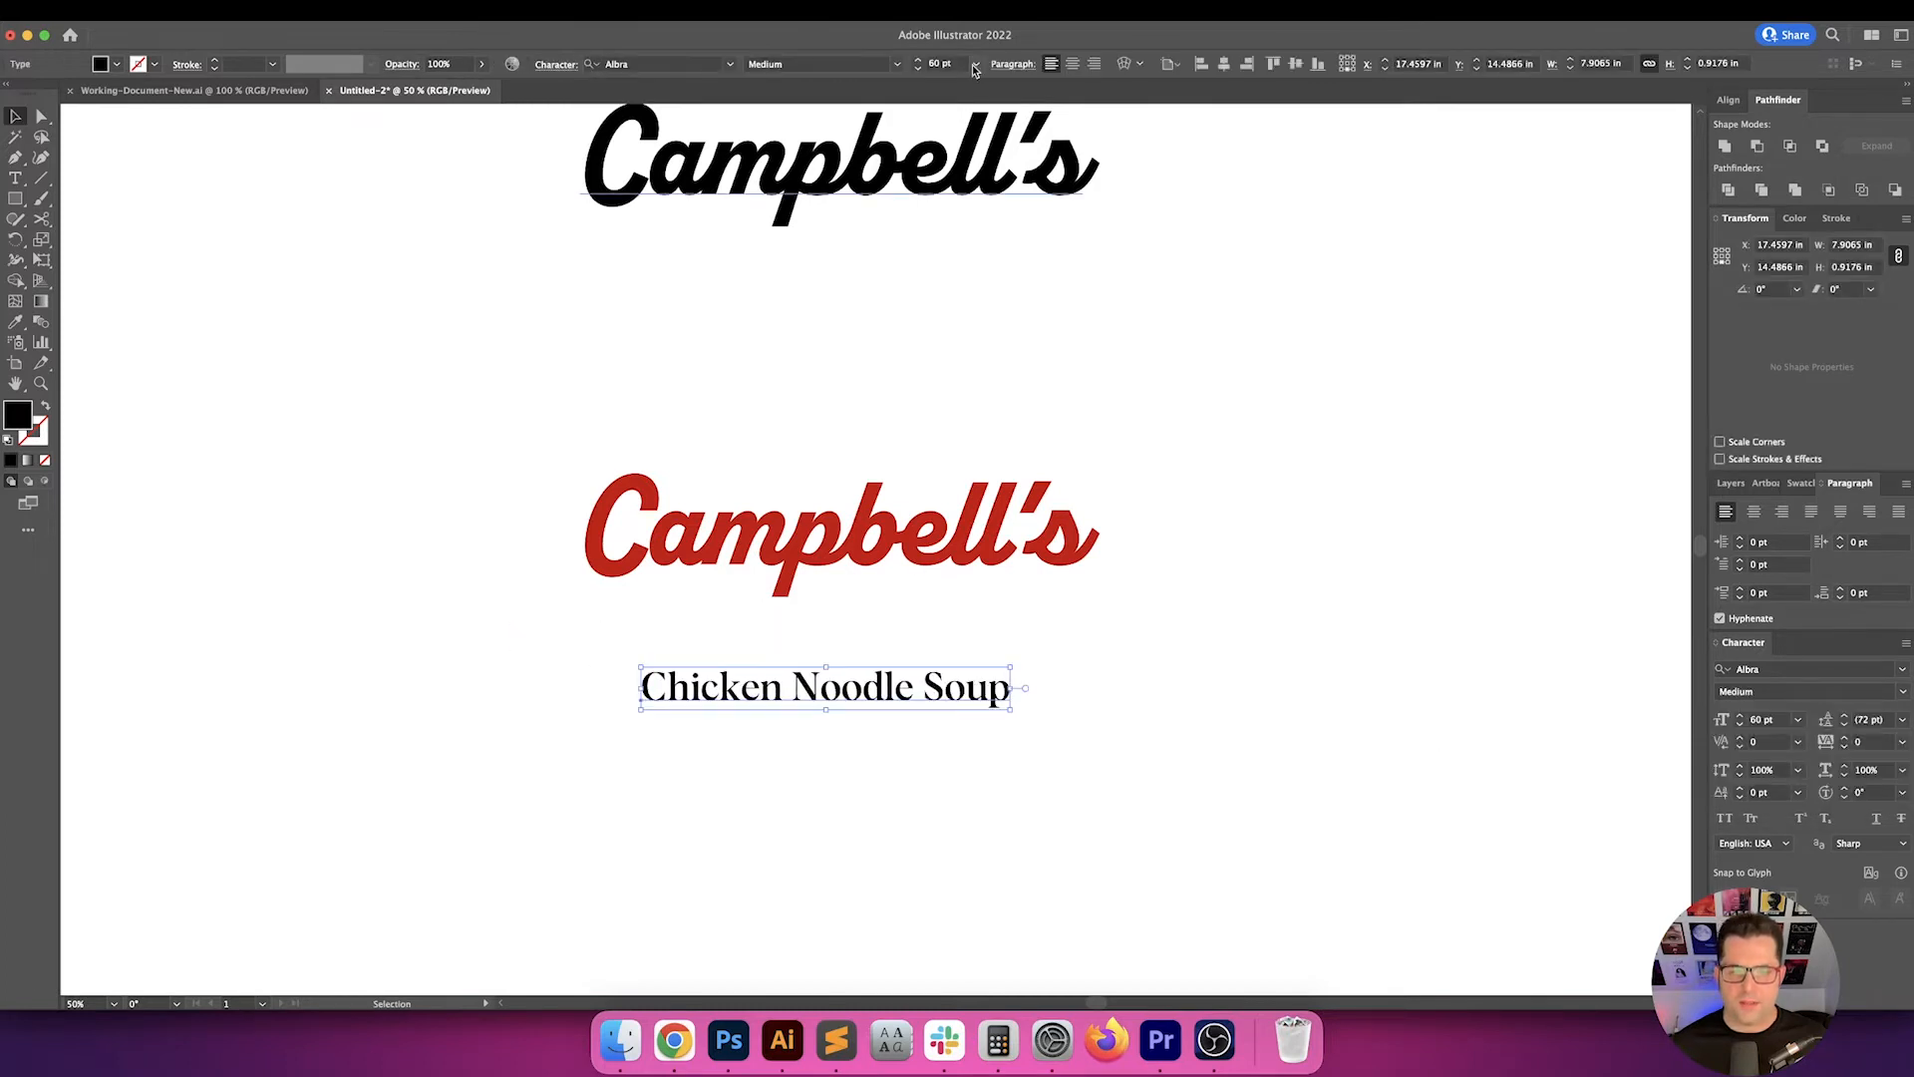
pyautogui.click(1072, 64)
pyautogui.click(1232, 65)
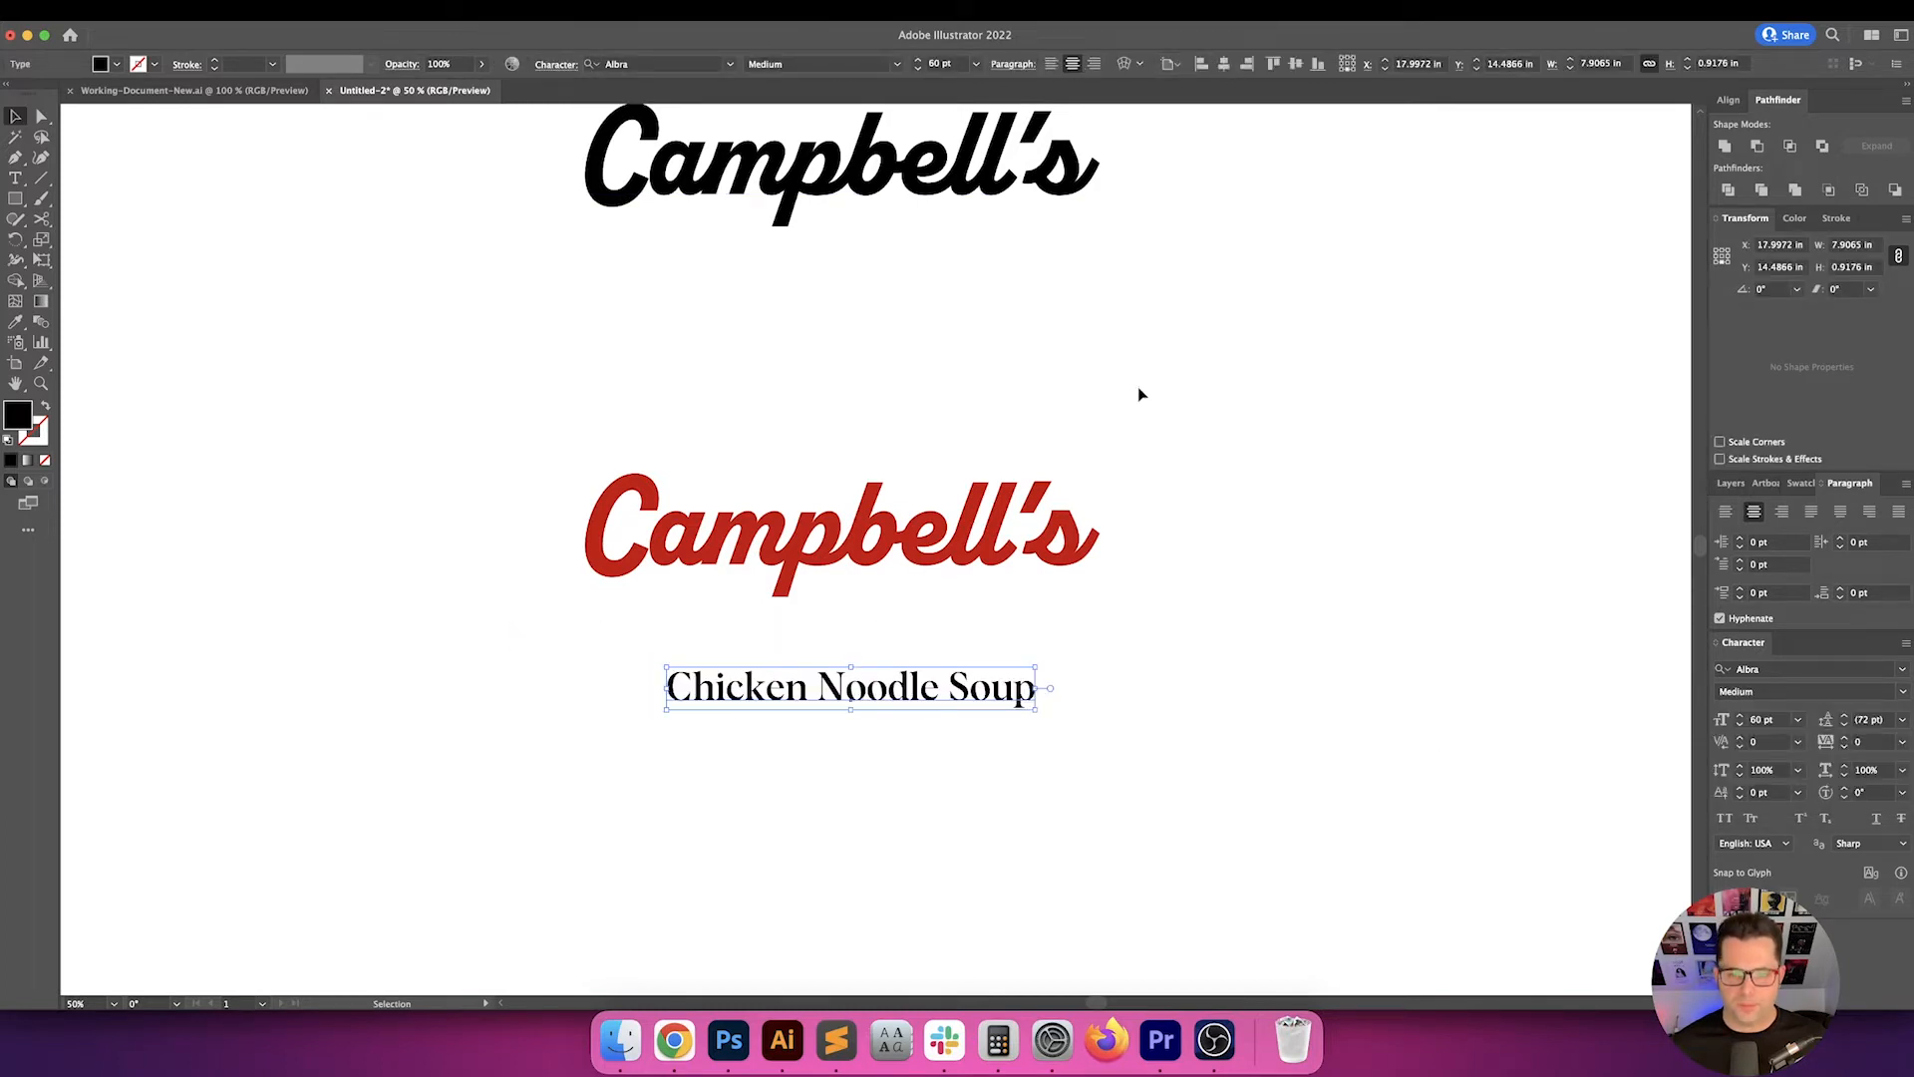
# - Center the red Campbell's lettering horizontally and move the Chicken Noodle Soup text up close beneath it
pyautogui.click(877, 563)
pyautogui.click(765, 63)
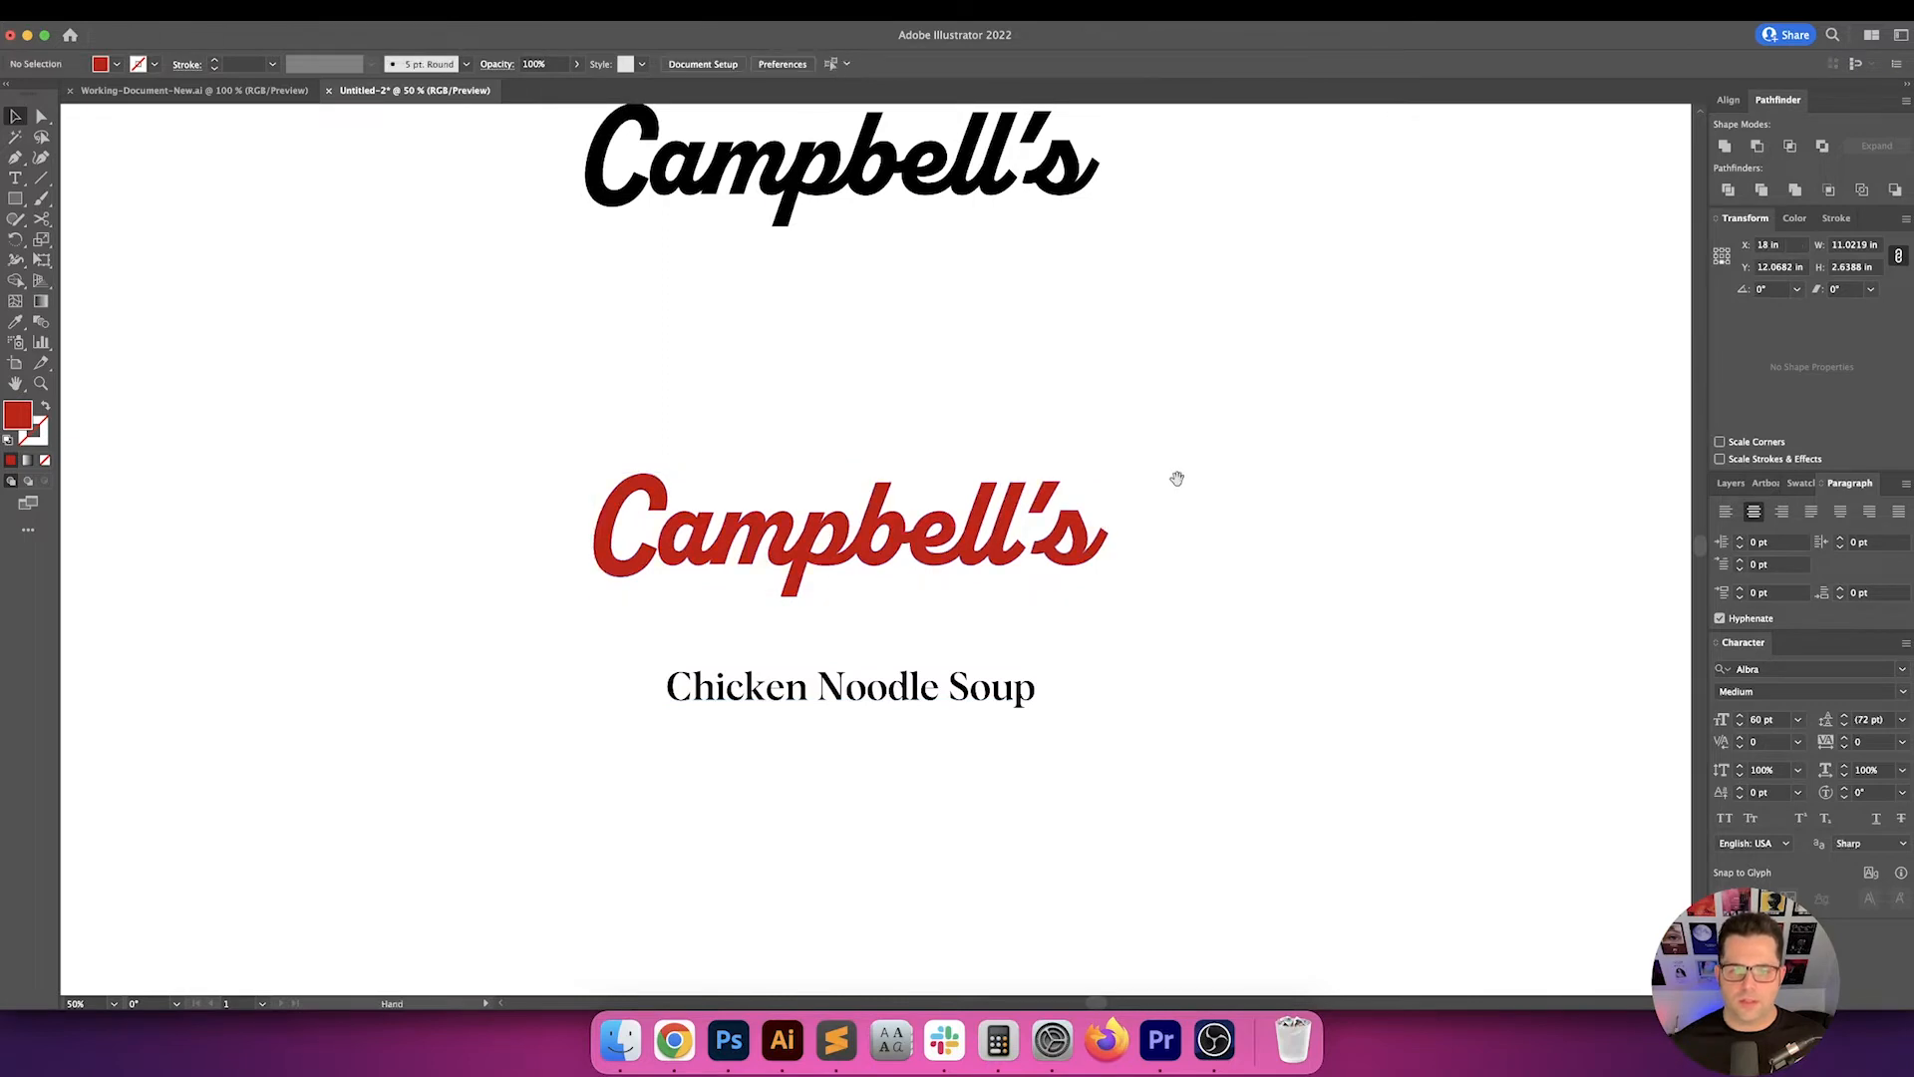
pyautogui.scroll(-2, 1175, 478)
pyautogui.moveTo(1146, 808); pyautogui.dragTo(898, 600)
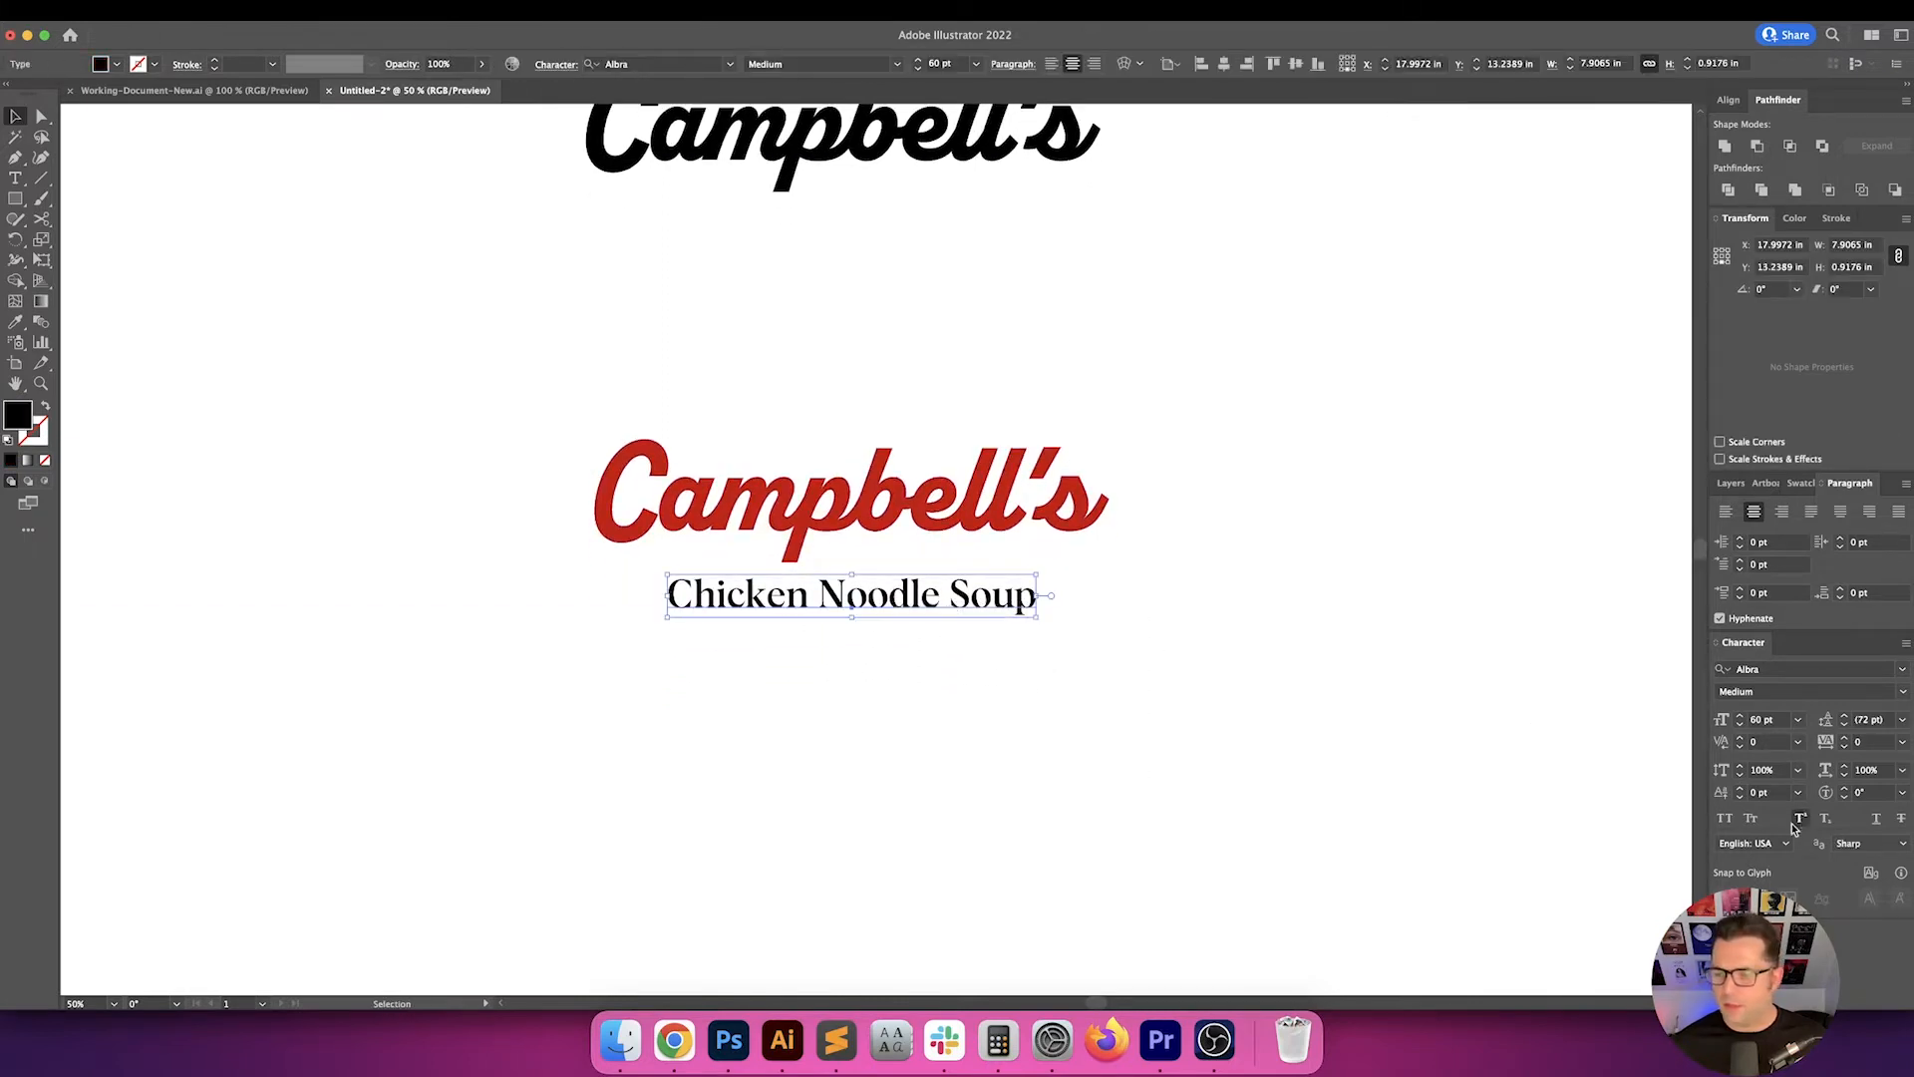
# - Apply small caps to the Chicken Noodle Soup text and replace its capital C, N and S with lowercase letters
pyautogui.click(1751, 820)
pyautogui.click(833, 645)
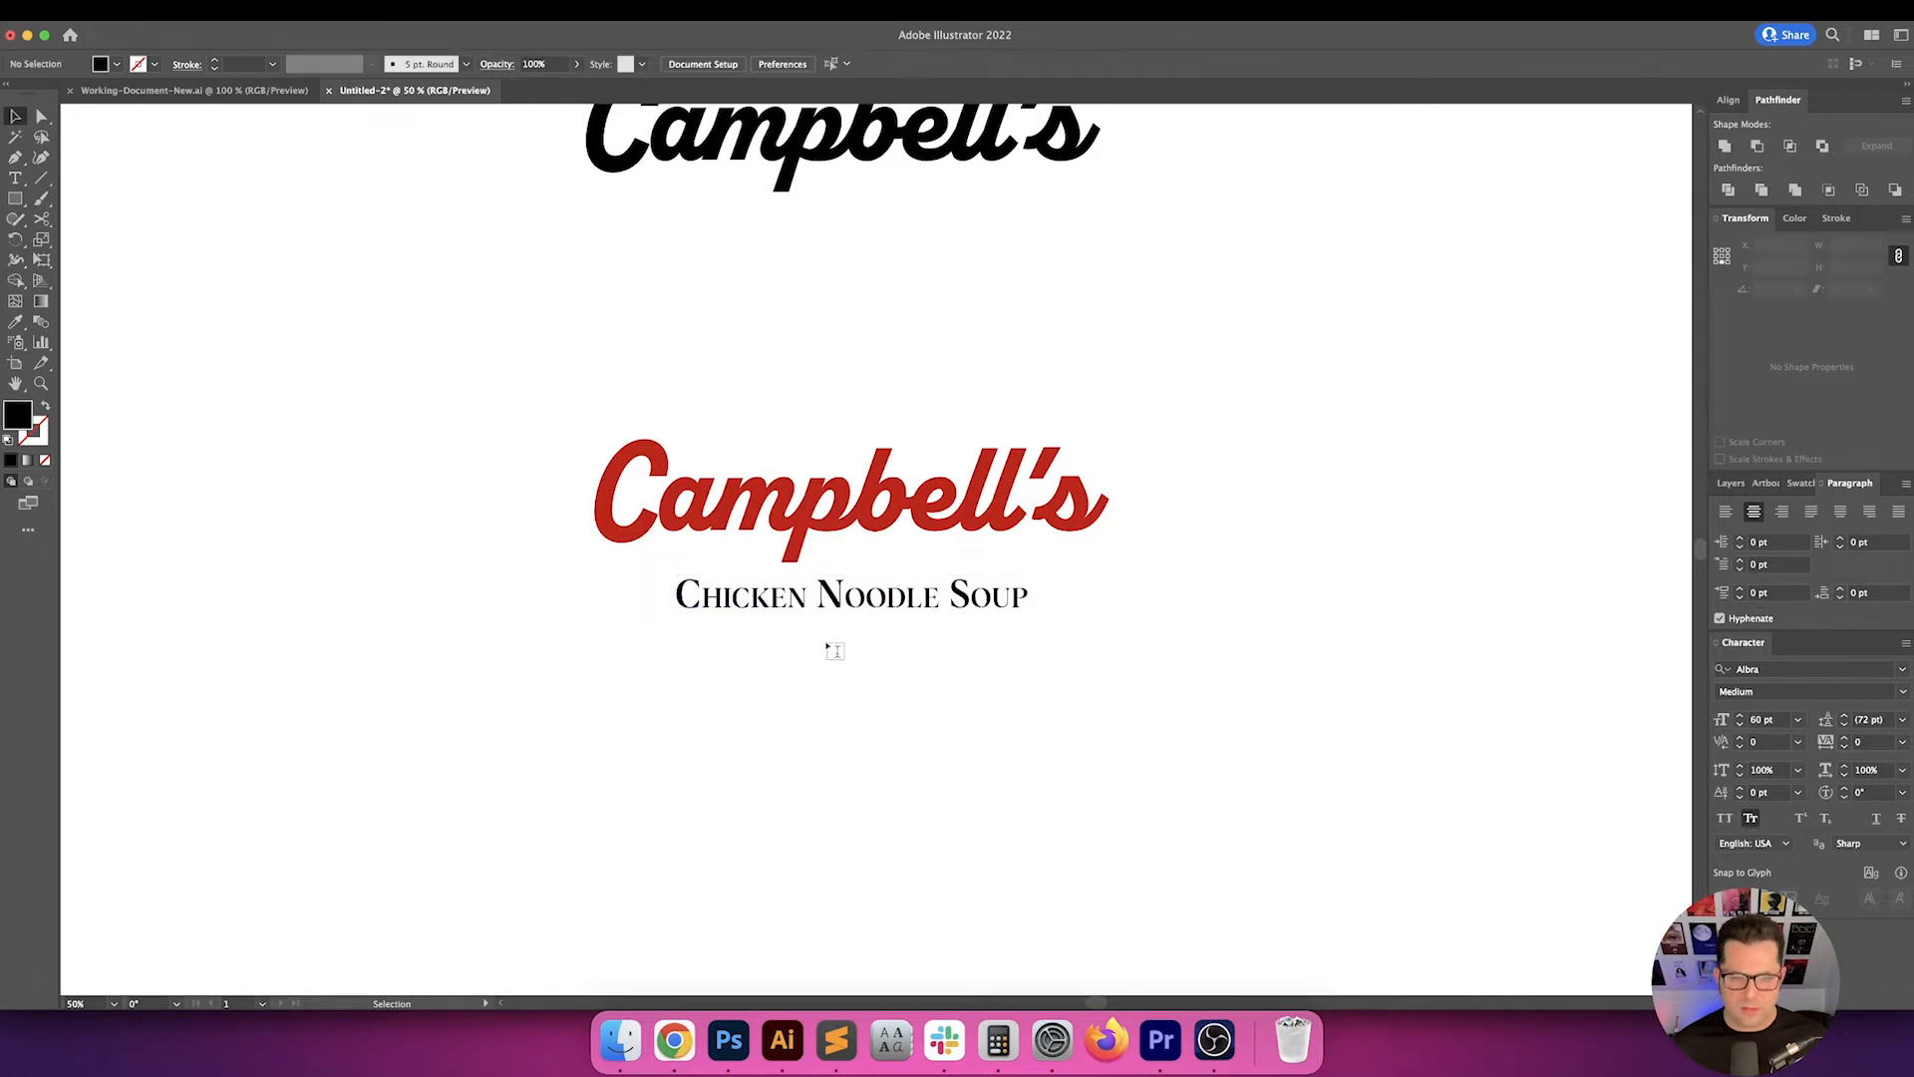
pyautogui.press('t')
pyautogui.moveTo(710, 596); pyautogui.dragTo(672, 598)
pyautogui.write('c')
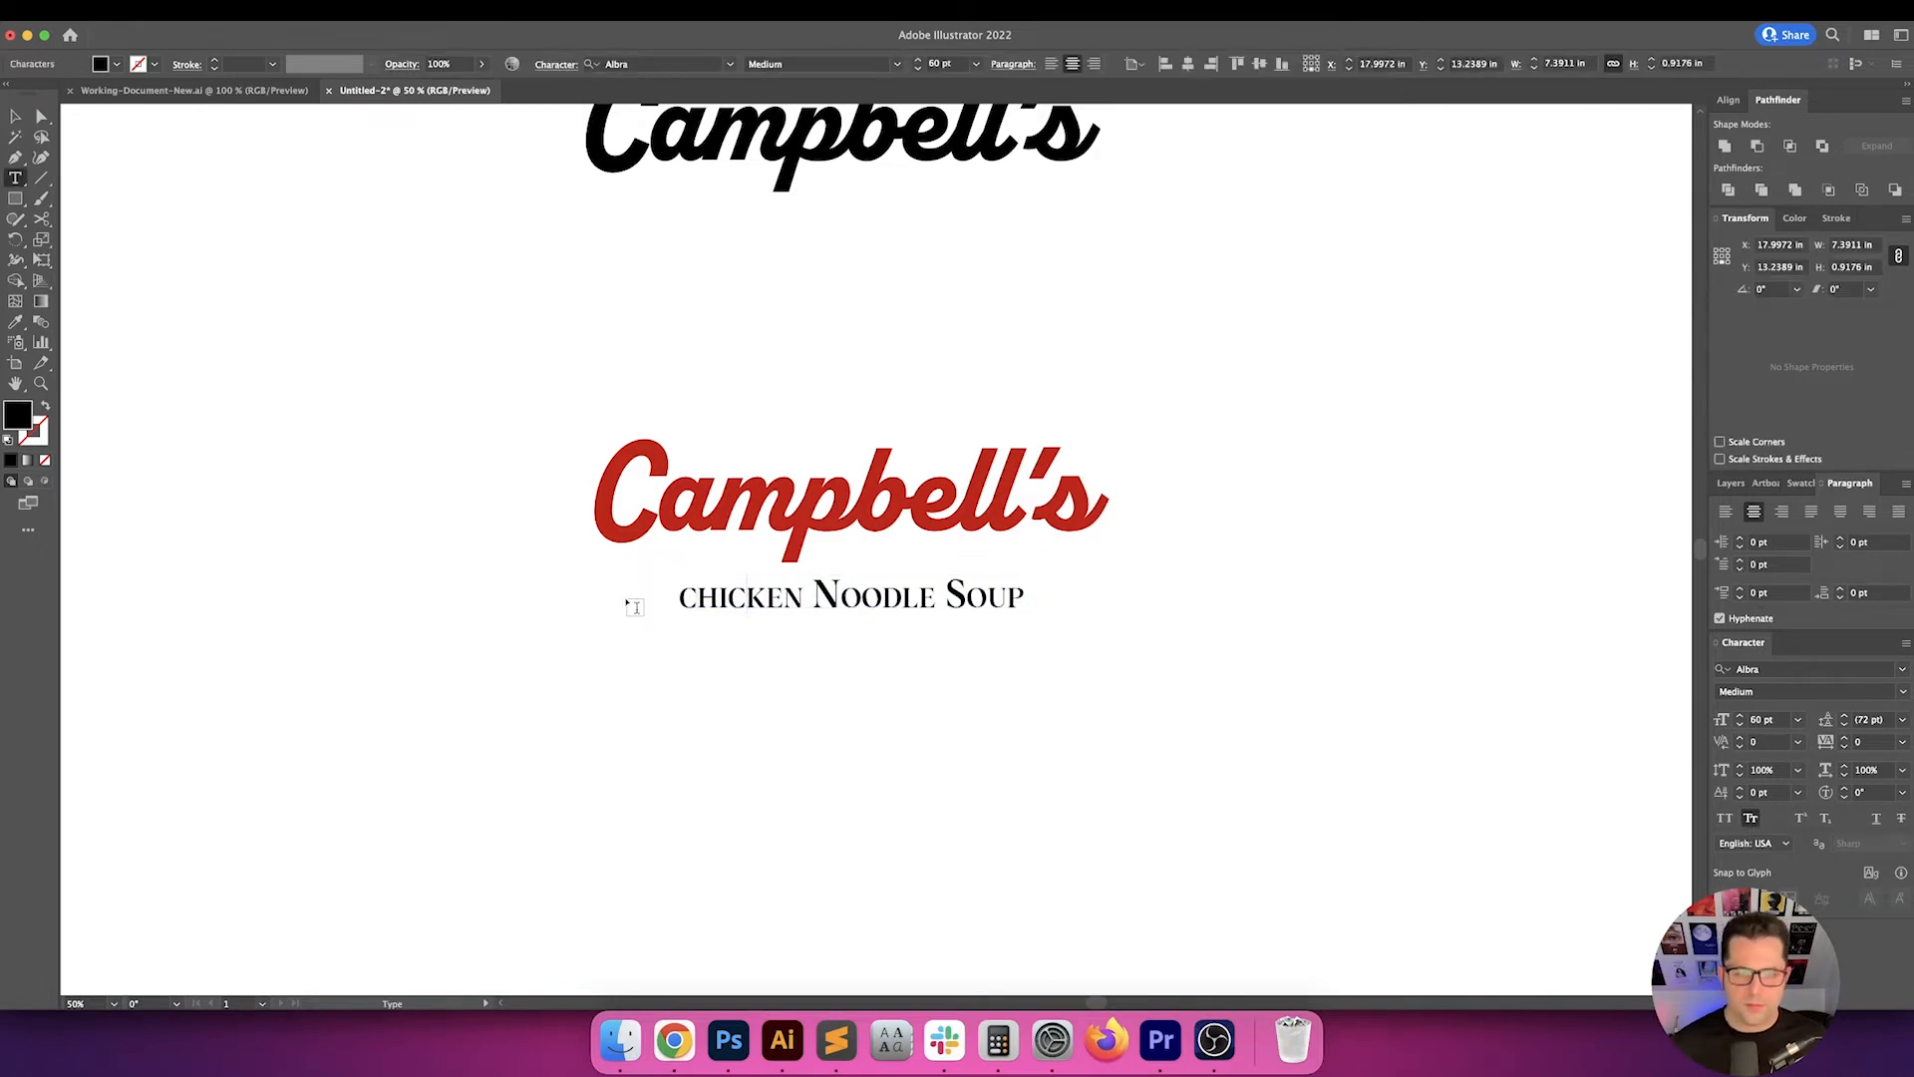
pyautogui.moveTo(843, 597); pyautogui.dragTo(812, 596)
pyautogui.write('n')
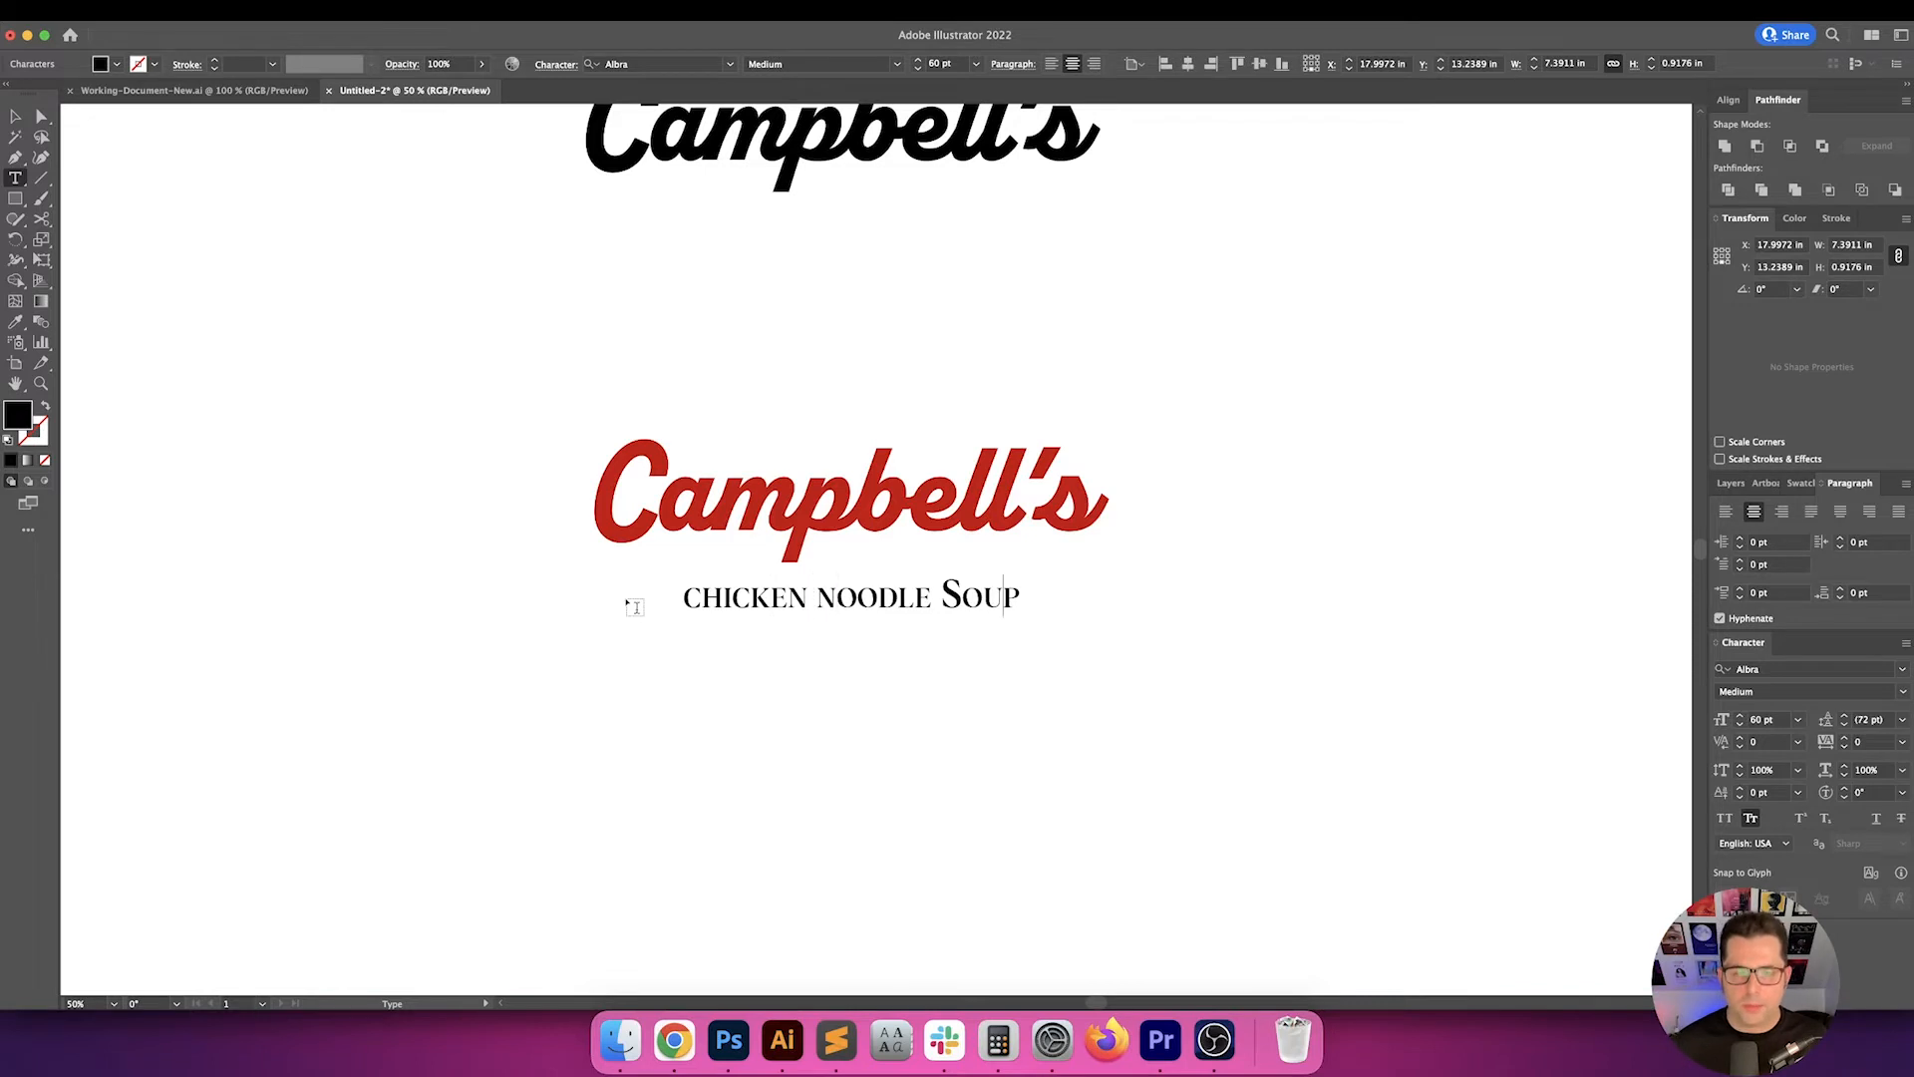
pyautogui.hotkey('shift', 'Right')
pyautogui.write('s')
pyautogui.press('Escape')
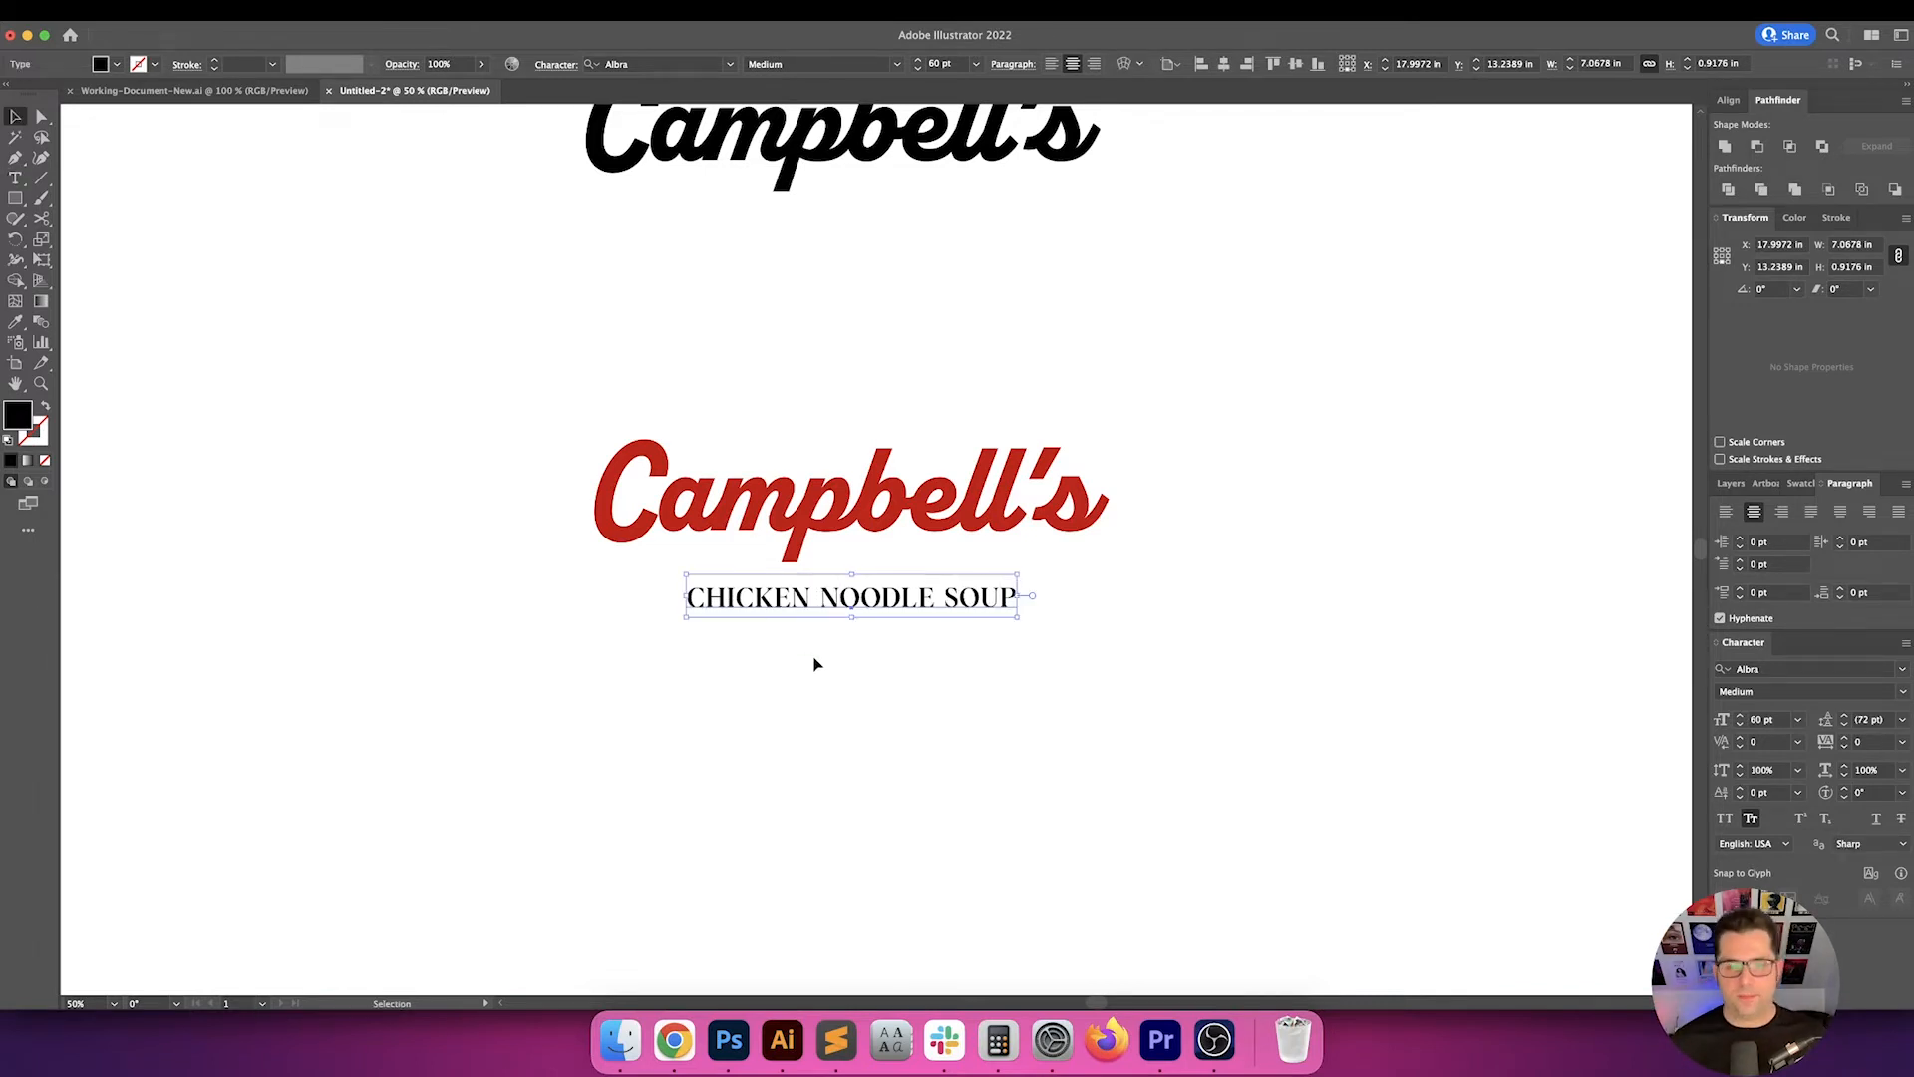
pyautogui.click(816, 664)
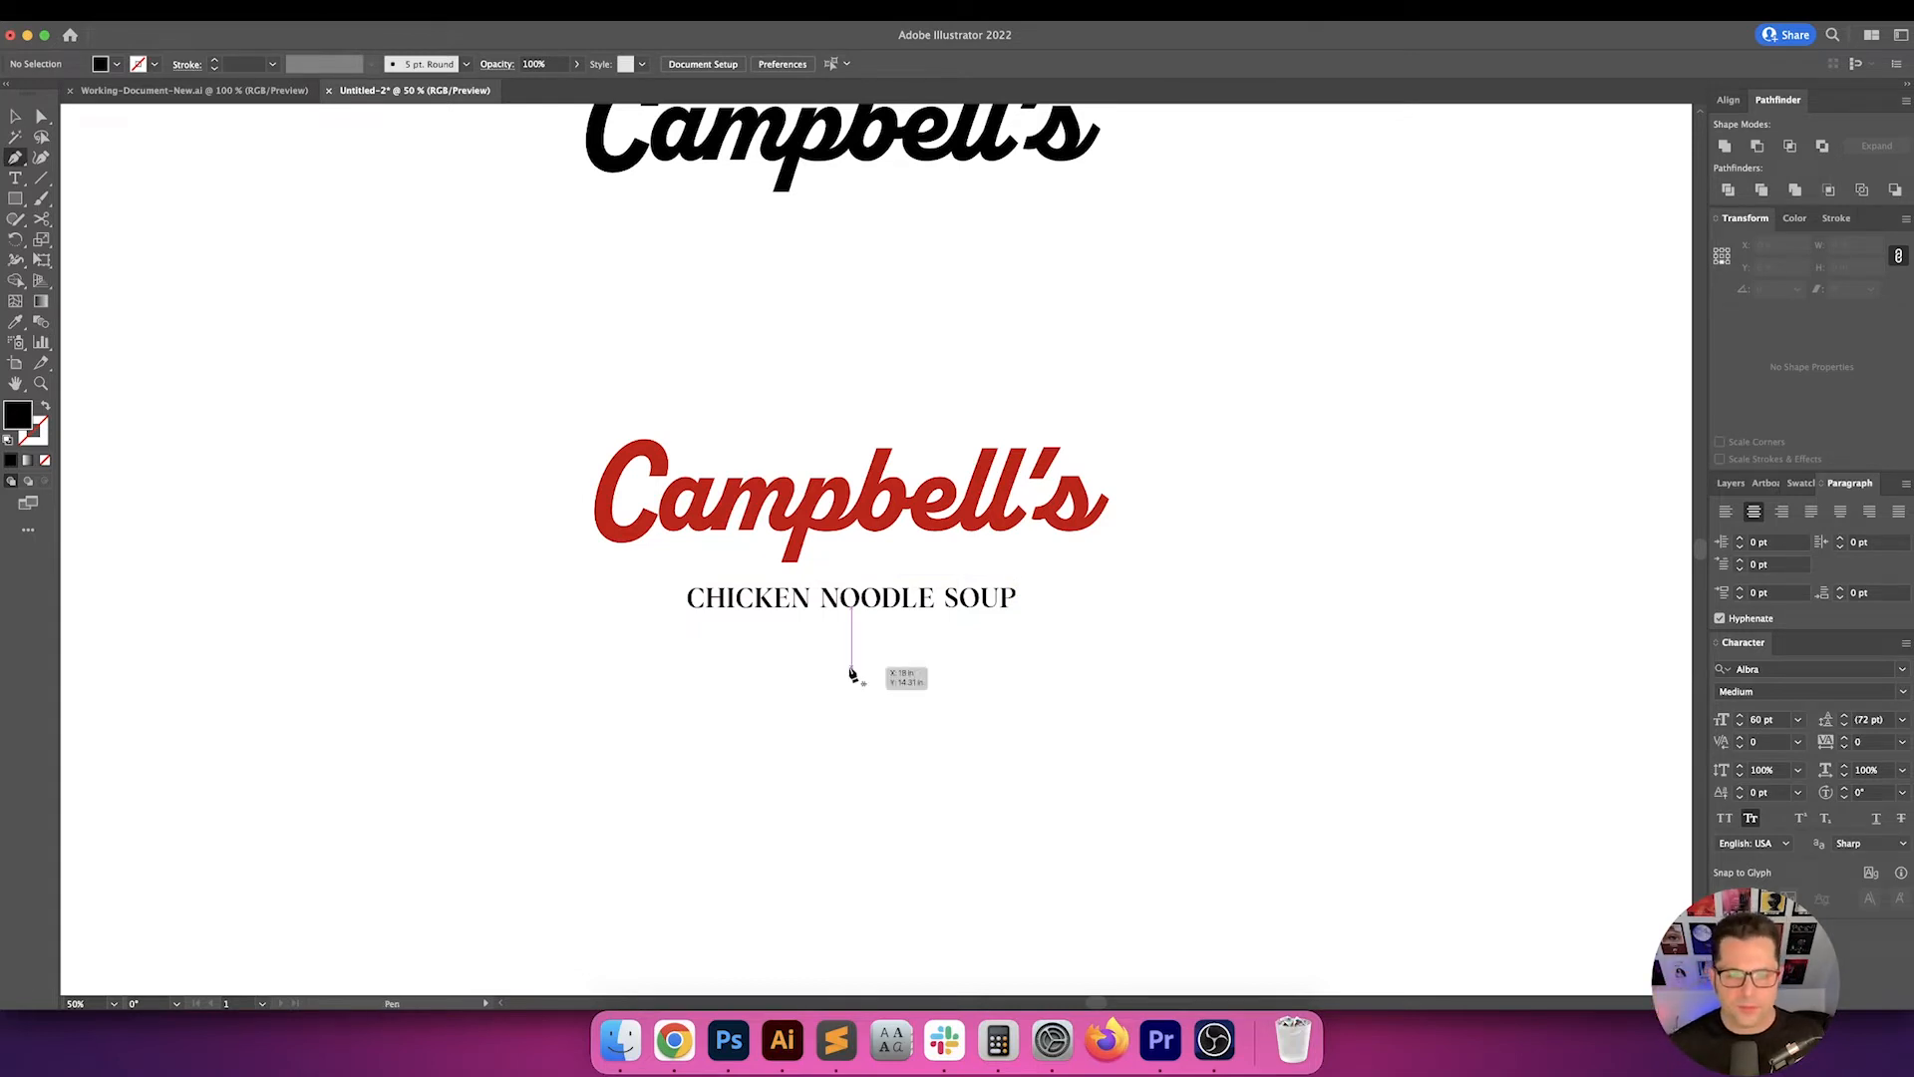
# - Draw a straight horizontal underline with a black stroke and no fill beneath the Chicken Noodle Soup text, about 7.2 in long
pyautogui.hotkey('shift', 'x')
pyautogui.click(685, 626)
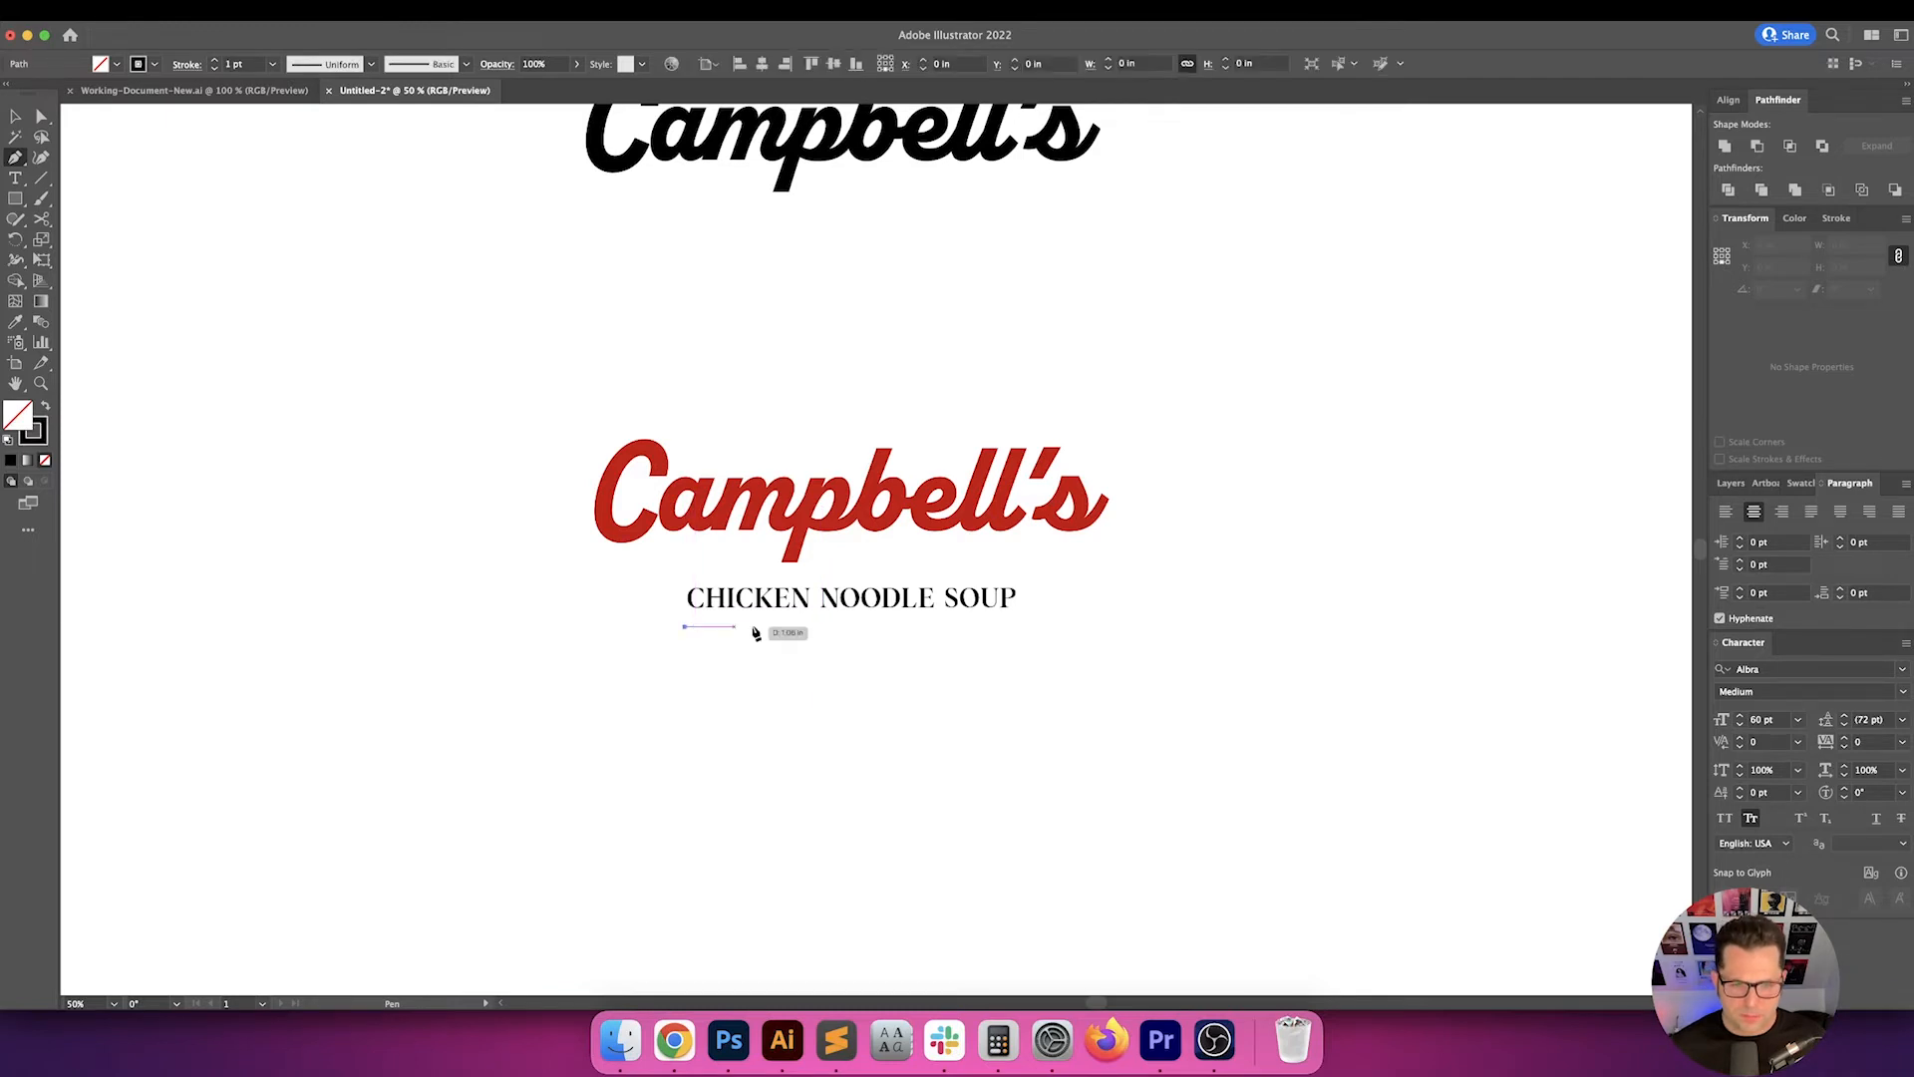
pyautogui.click(1021, 628)
pyautogui.press('v')
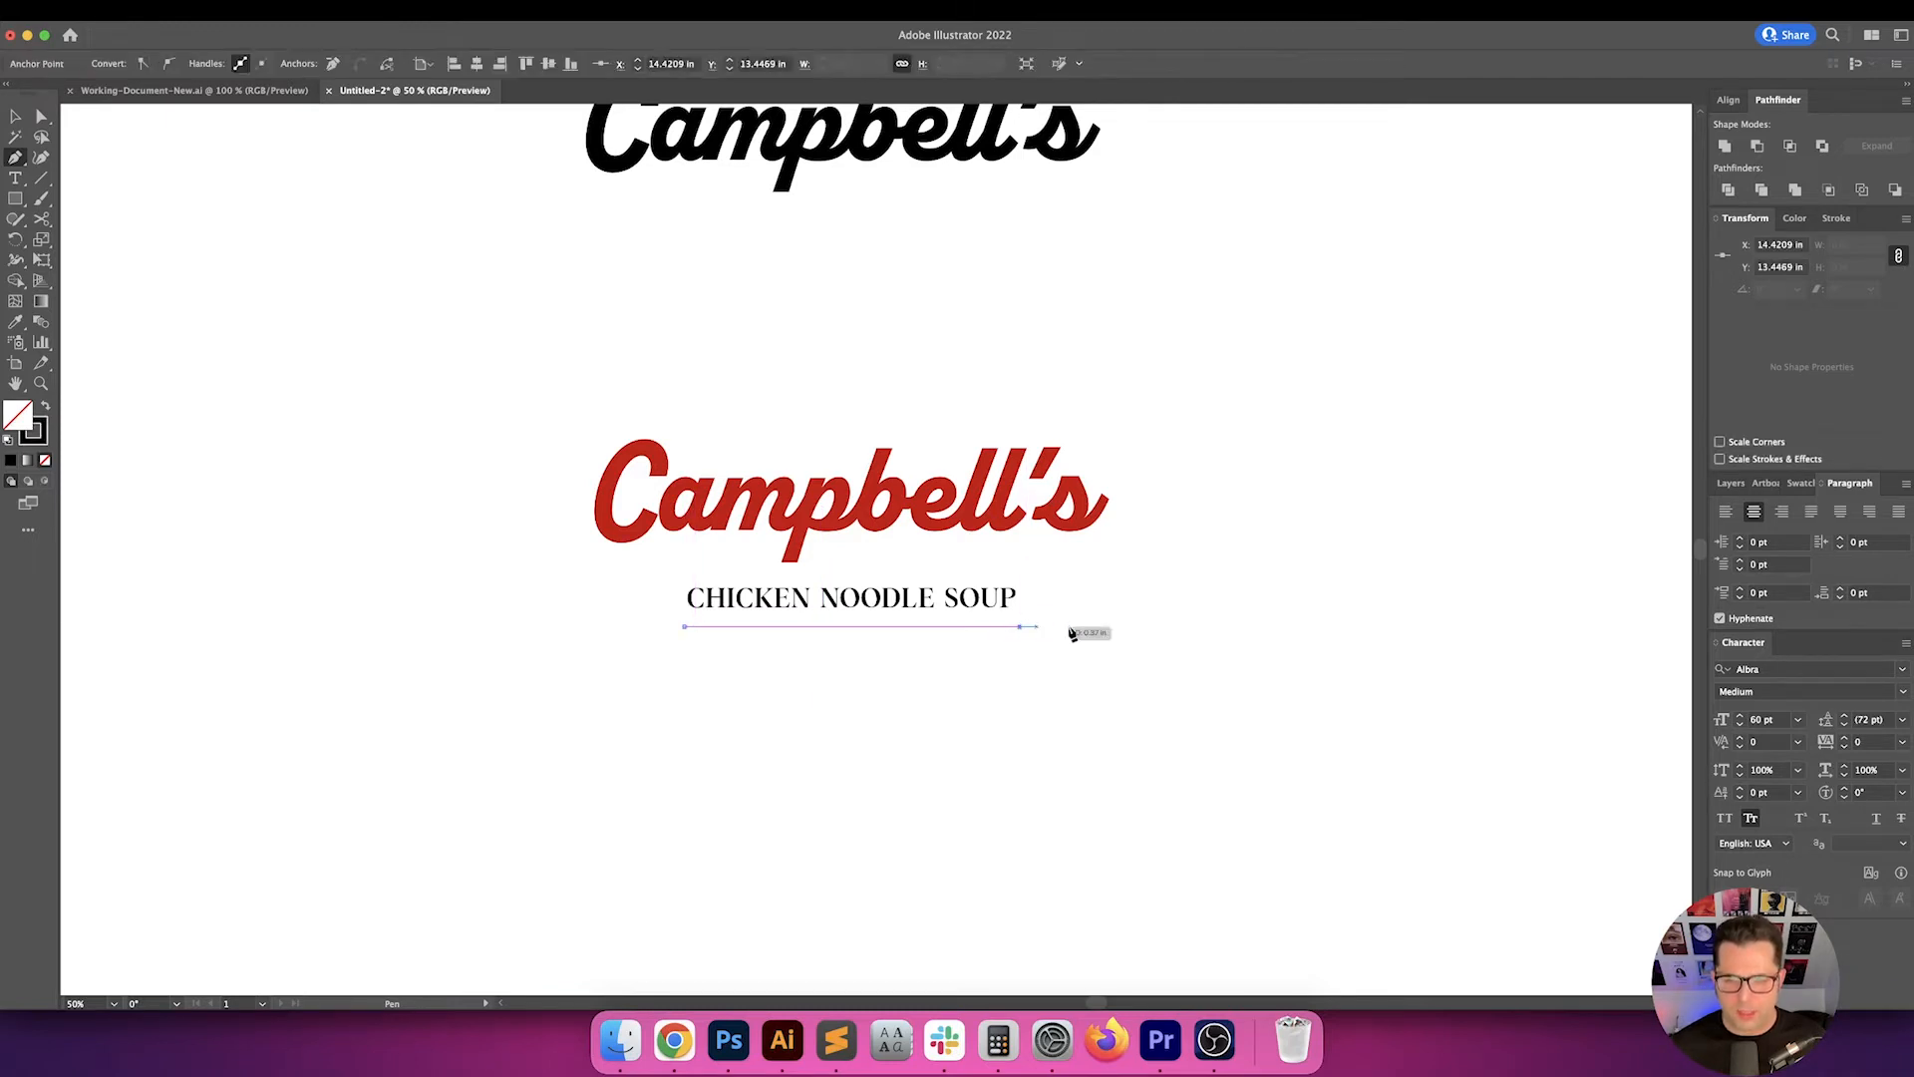
pyautogui.click(1077, 618)
# - Set the vertical spacing between the Chicken Noodle Soup text and its underline to 0.125 in, using the text as key object
pyautogui.moveTo(984, 643); pyautogui.dragTo(981, 643)
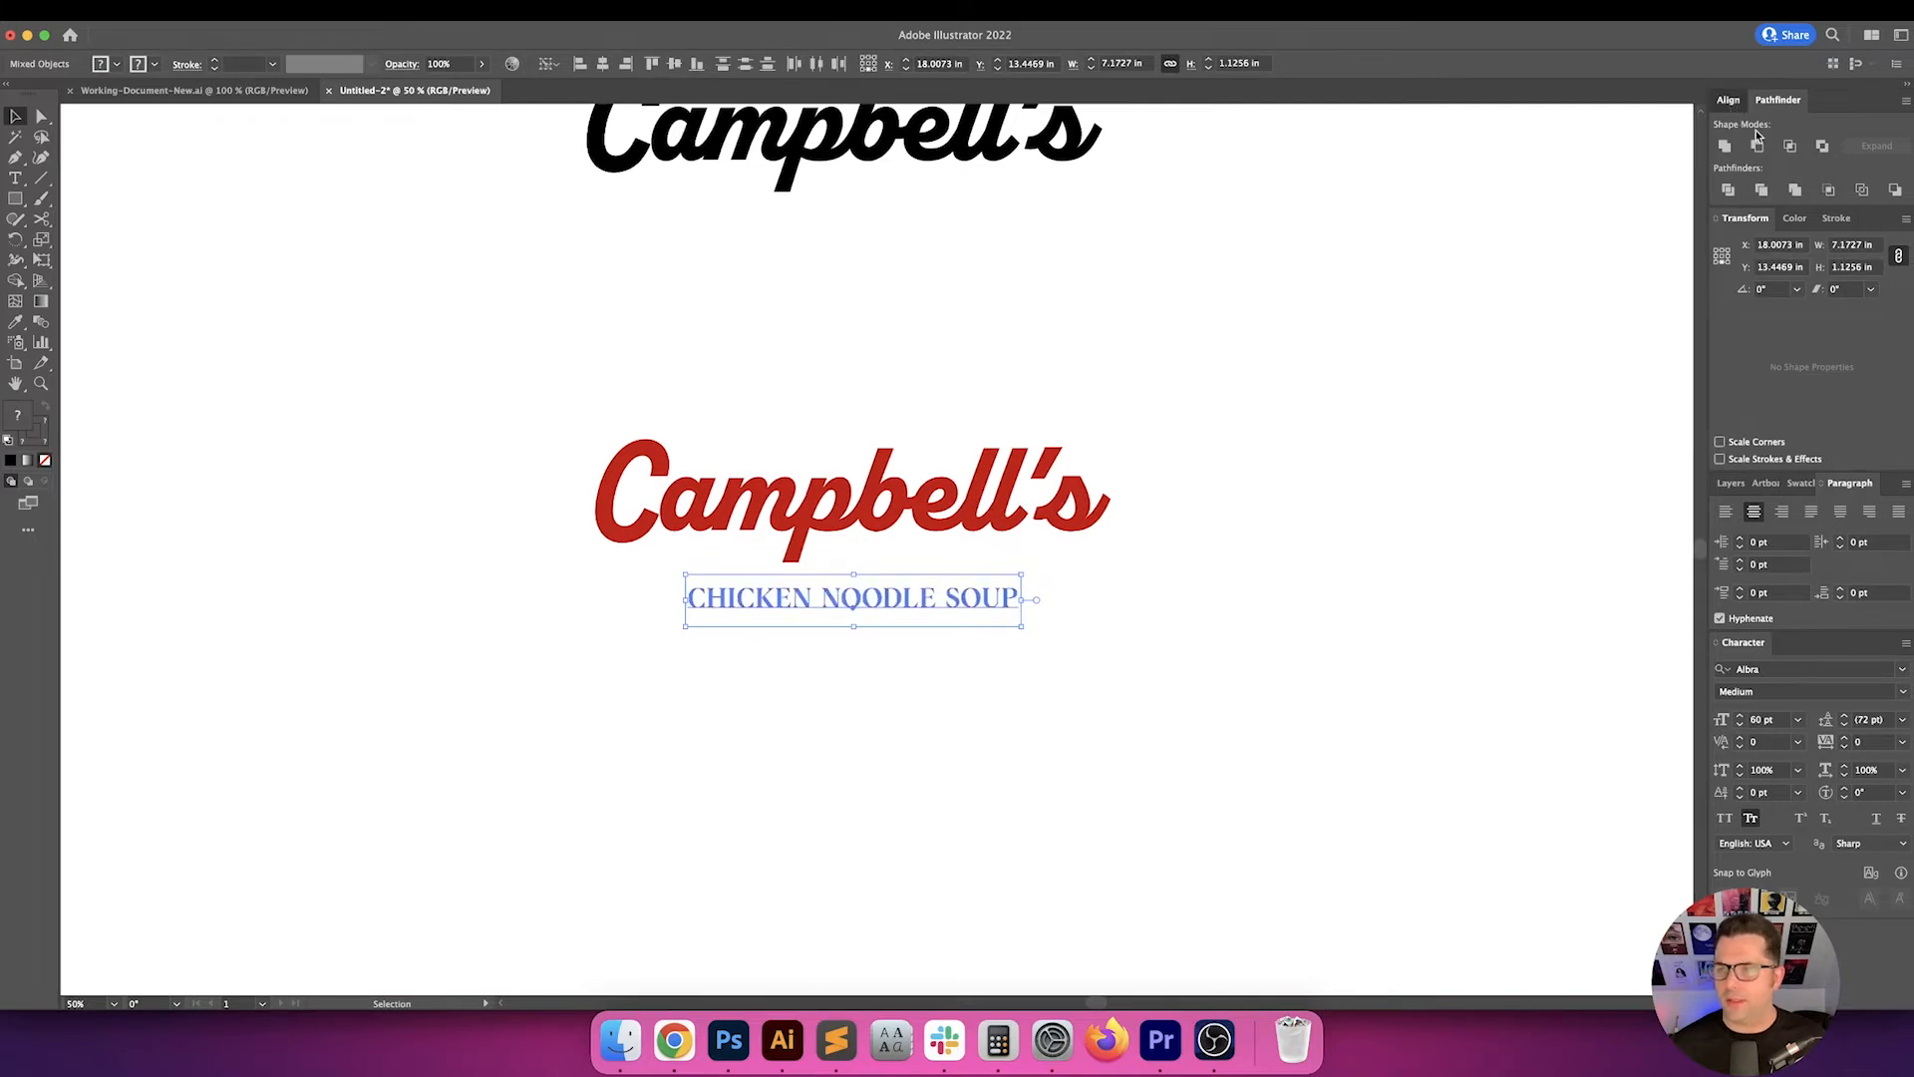
pyautogui.click(1729, 99)
pyautogui.moveTo(1184, 675); pyautogui.dragTo(920, 585)
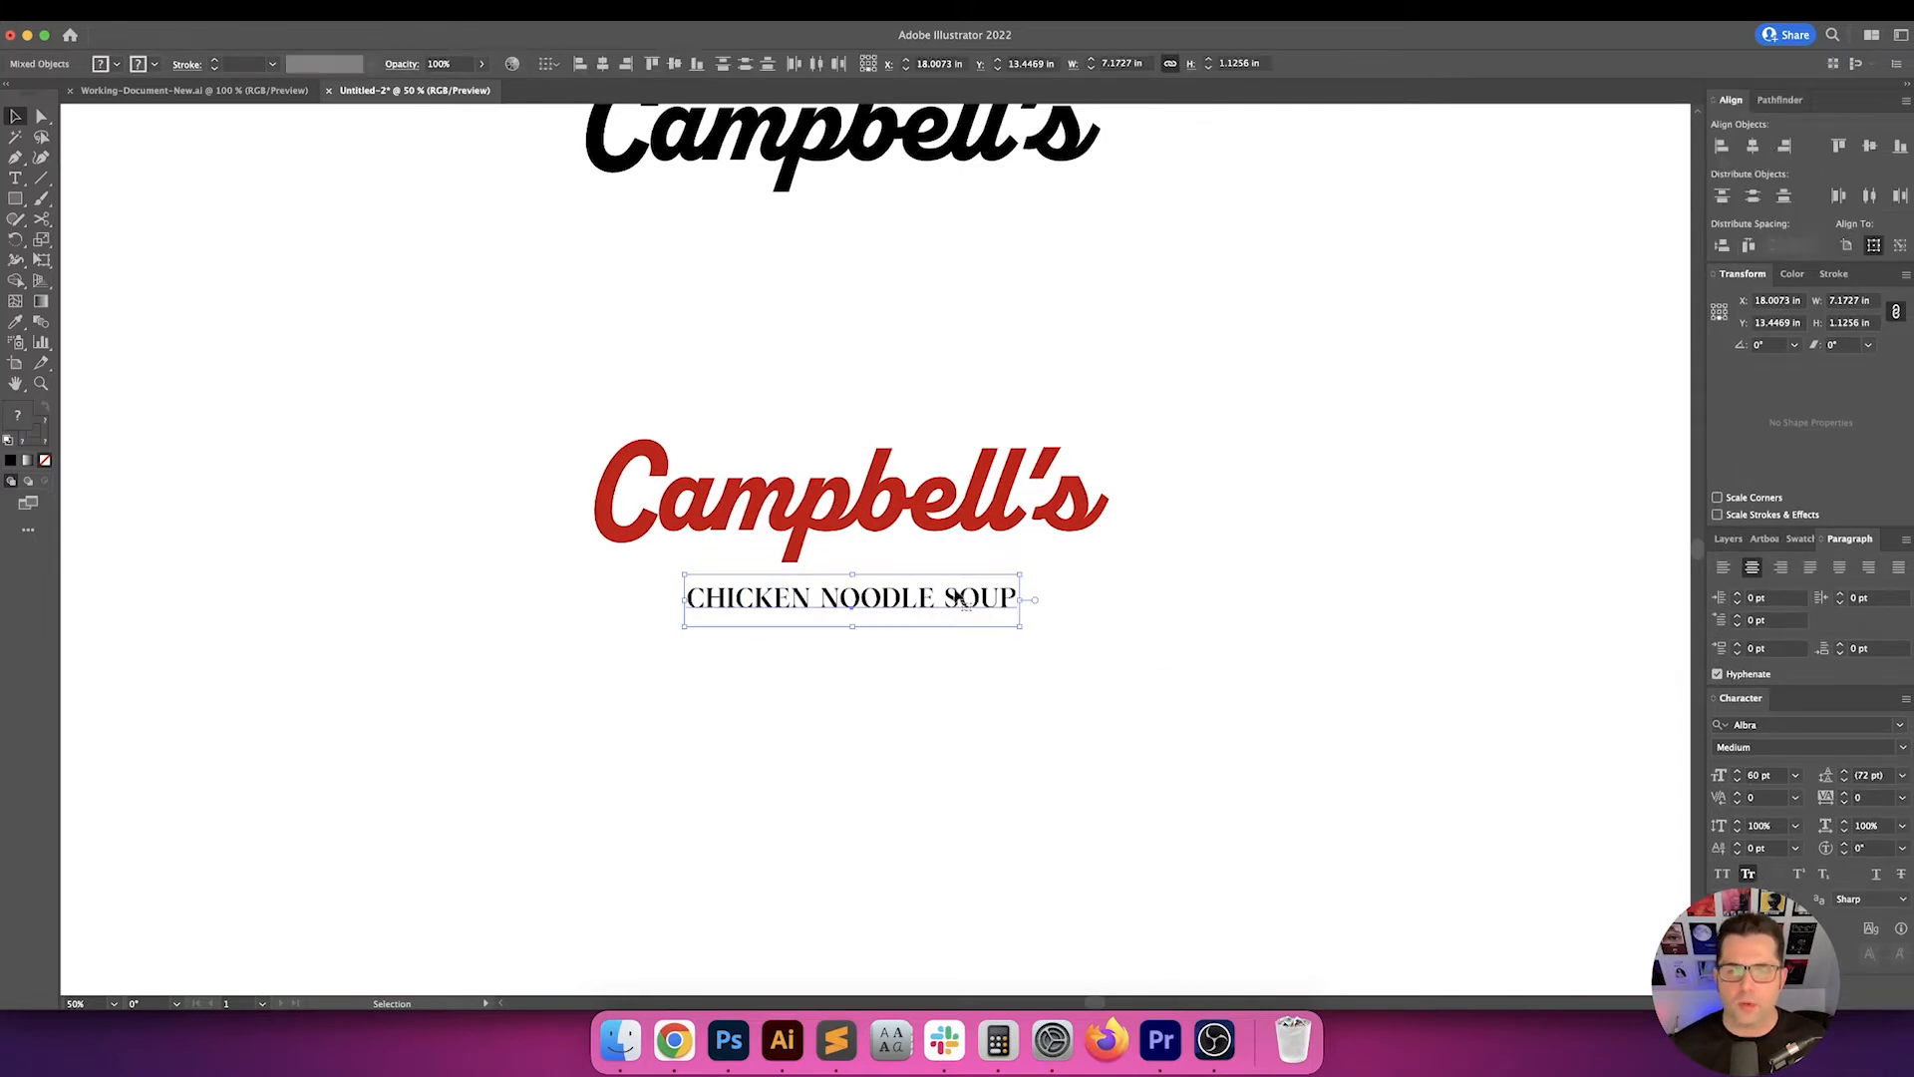
pyautogui.click(960, 602)
pyautogui.doubleClick(1792, 247)
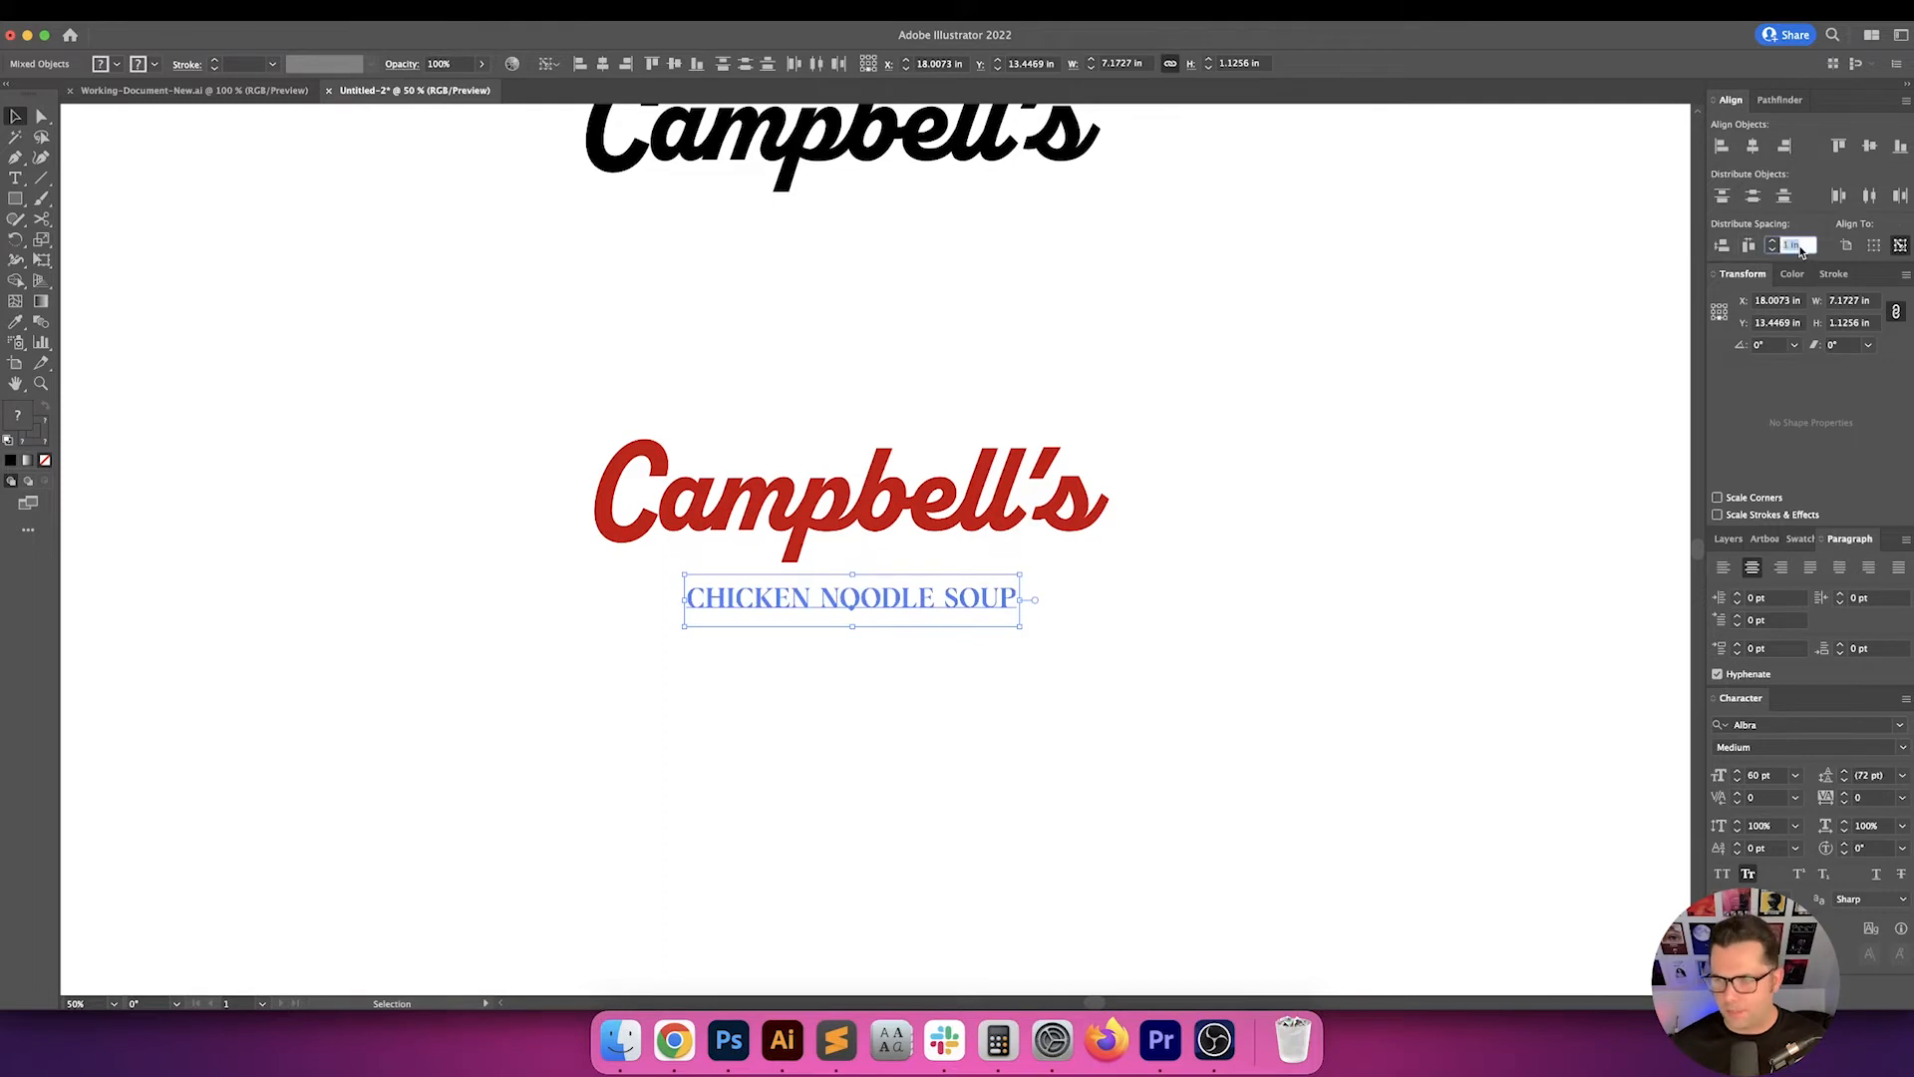
pyautogui.write('.125')
pyautogui.press('Return')
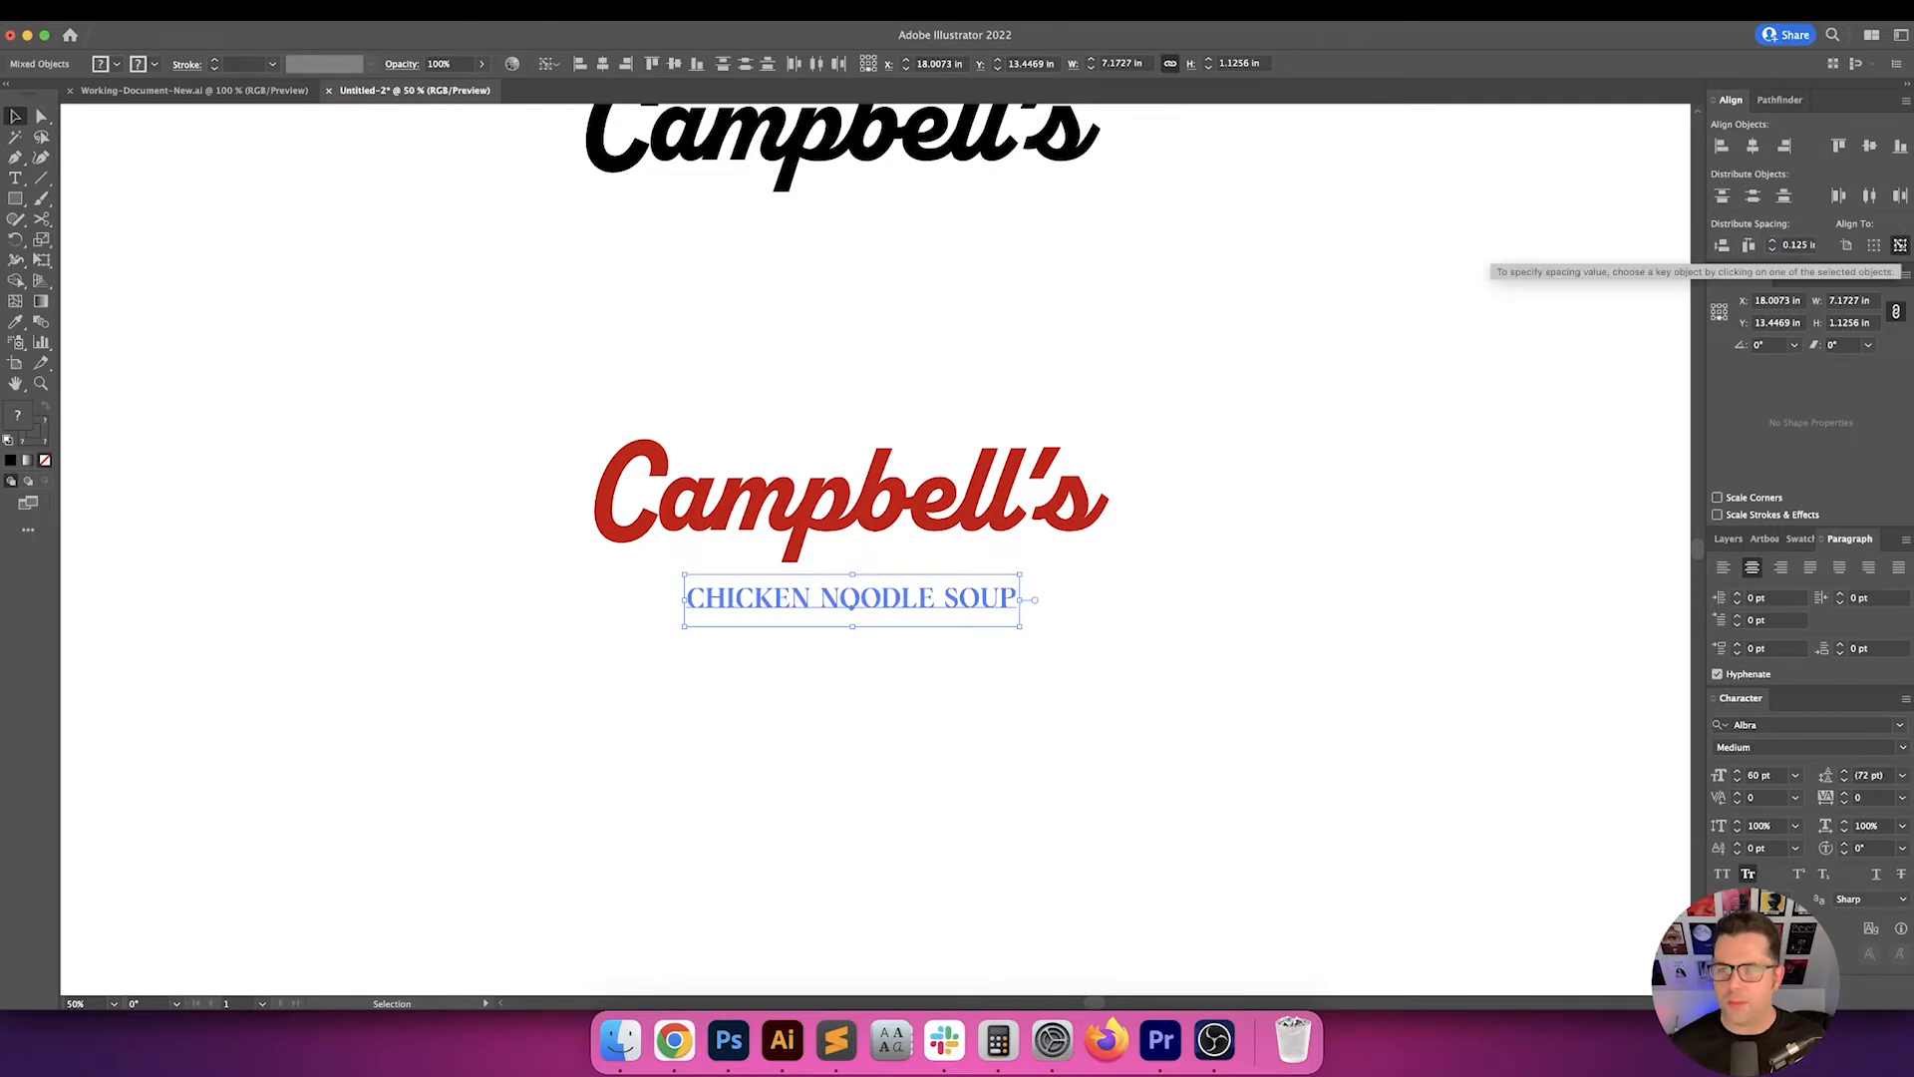
pyautogui.click(1722, 245)
pyautogui.click(1220, 623)
pyautogui.scroll(-1, 1222, 626)
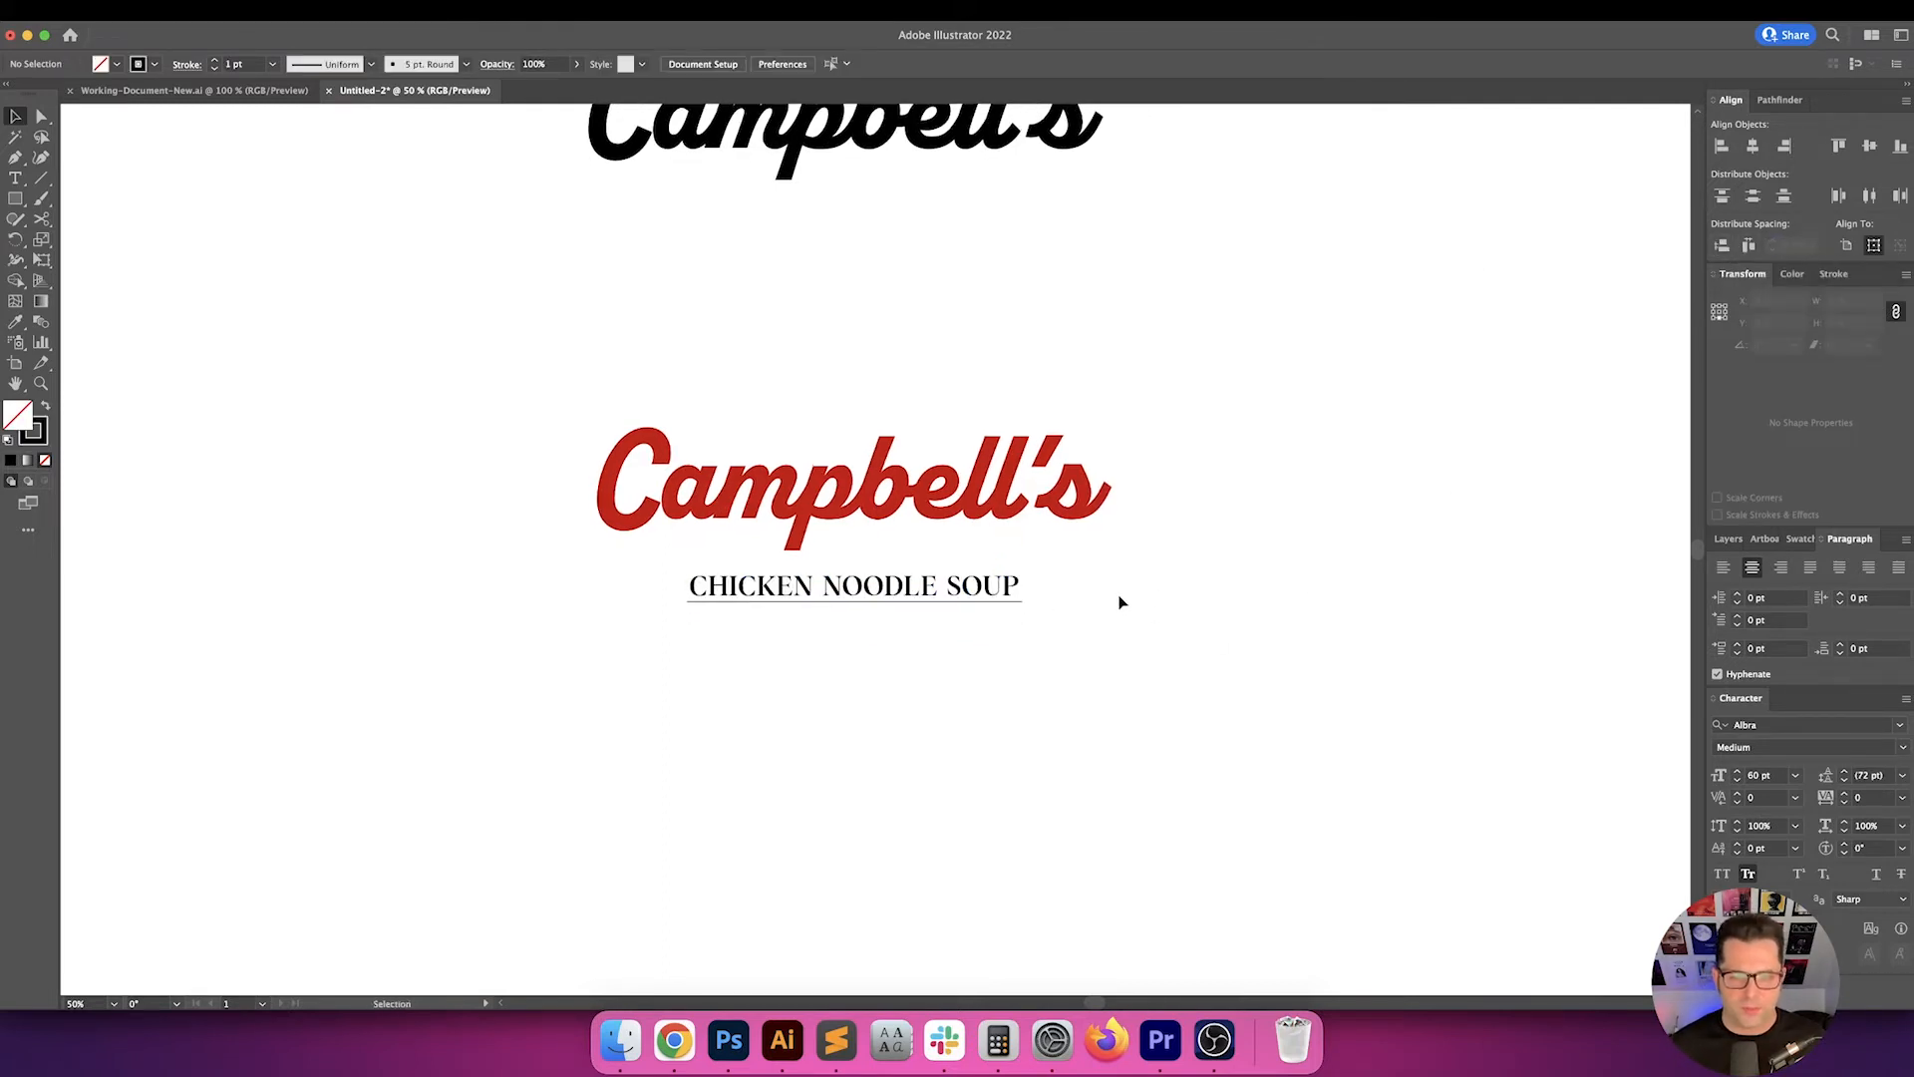
# - Move the underlined Chicken Noodle Soup line lower beneath the red Campbell's lettering
pyautogui.hscroll(10, 1121, 602)
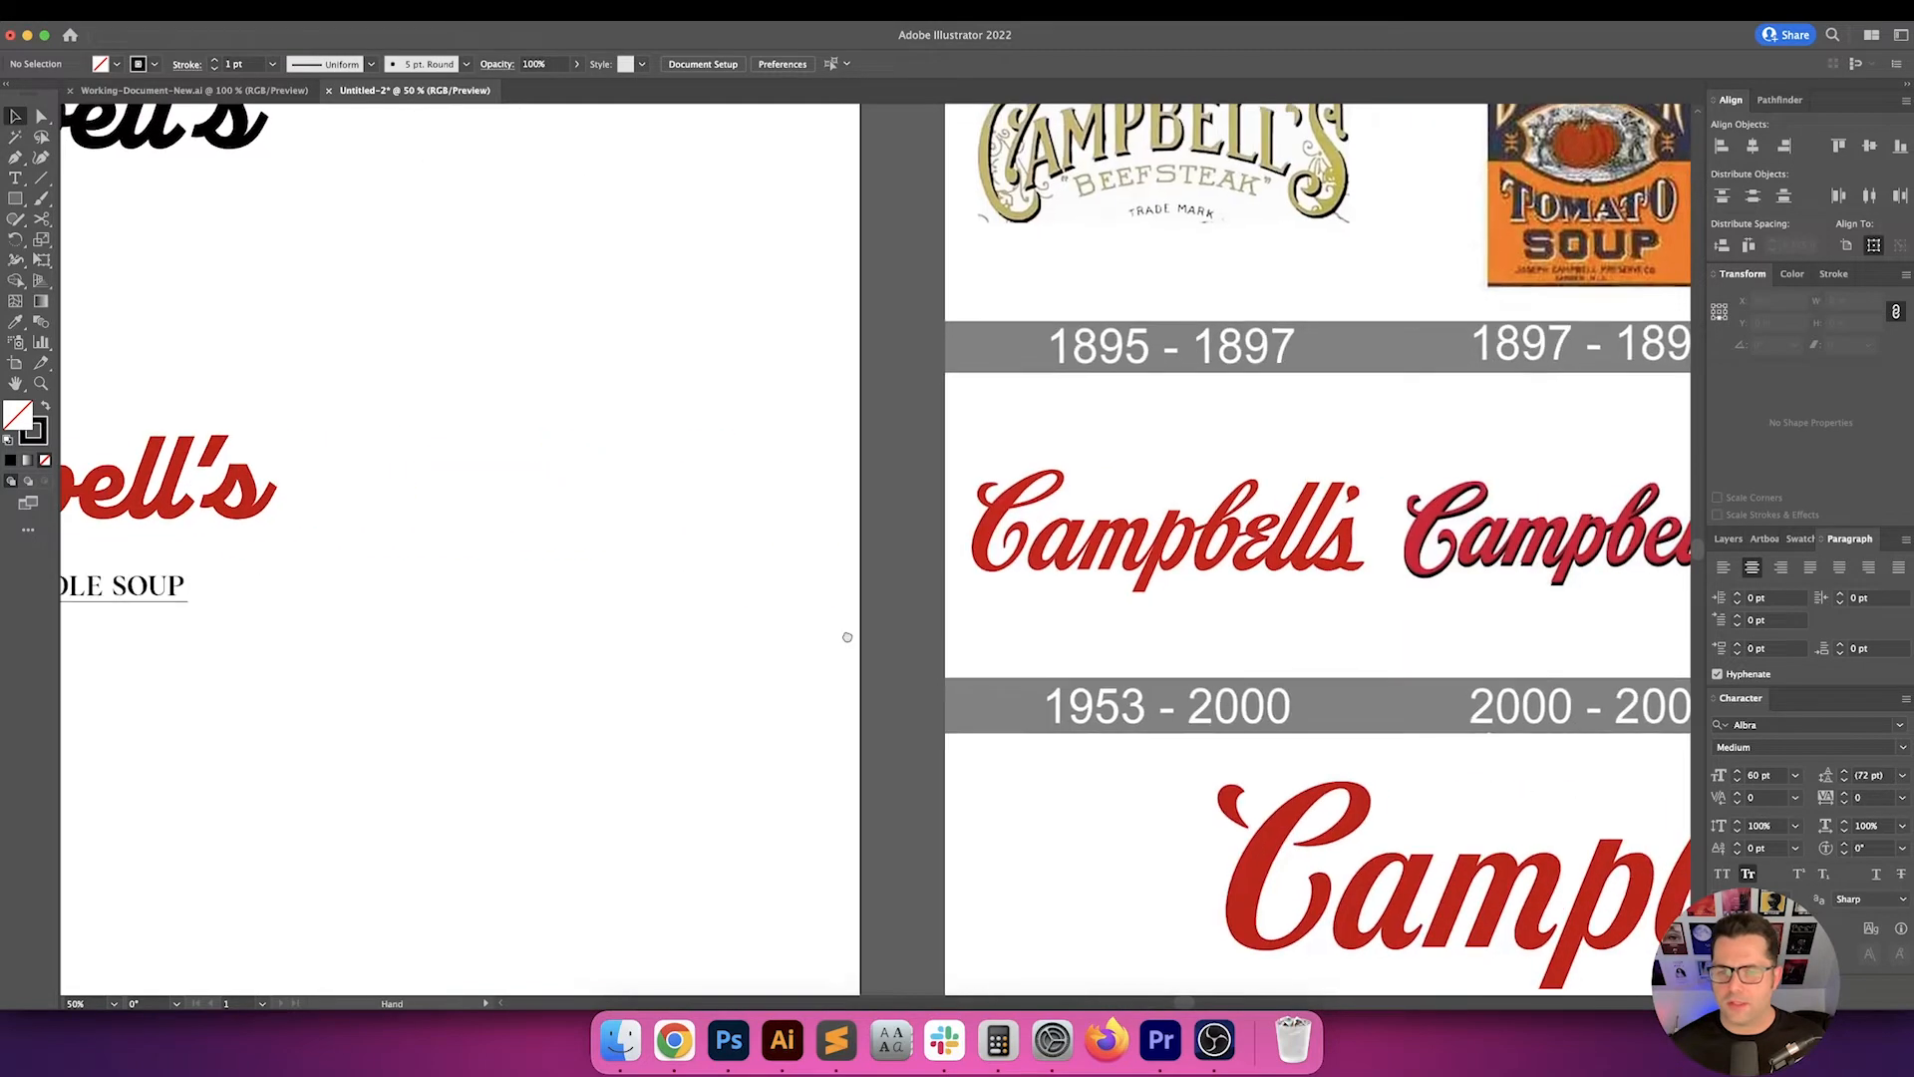
pyautogui.moveTo(848, 636); pyautogui.dragTo(1507, 714)
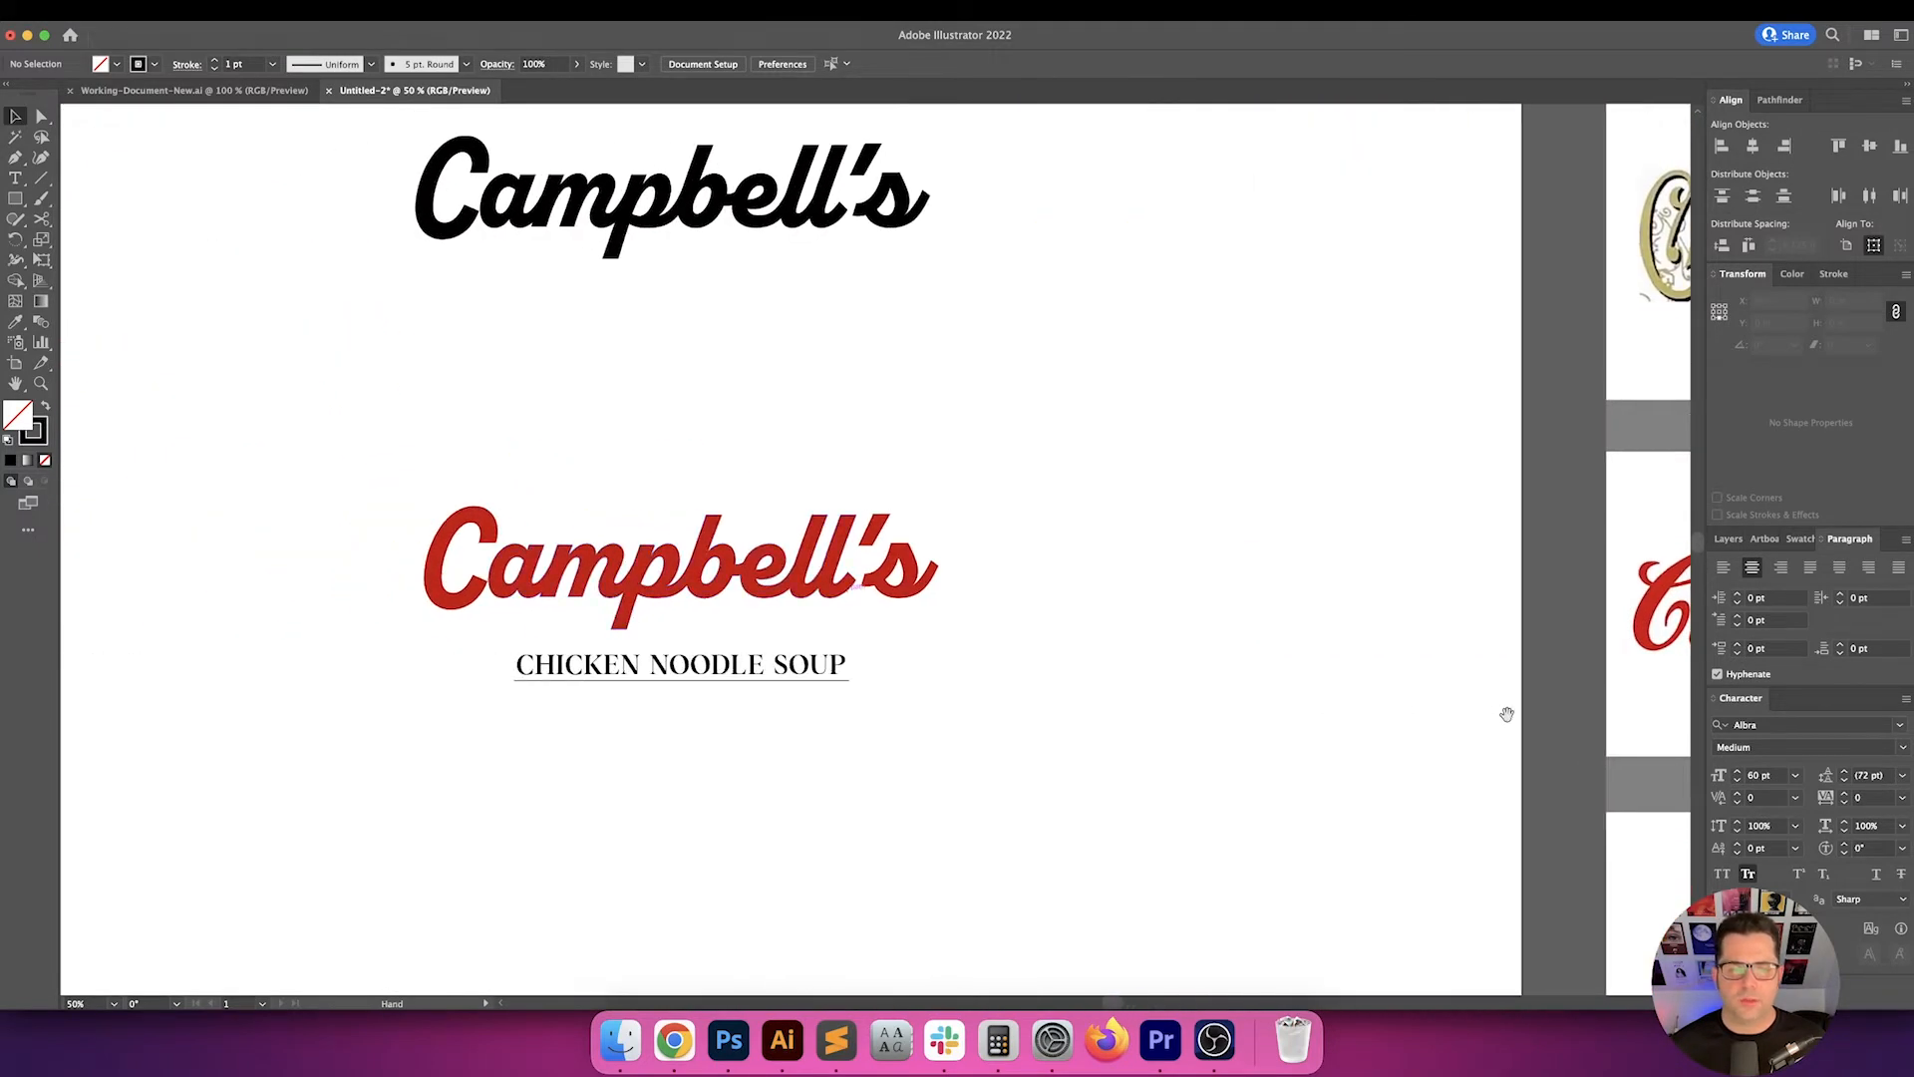
pyautogui.moveTo(758, 653); pyautogui.dragTo(904, 669)
pyautogui.click(769, 631)
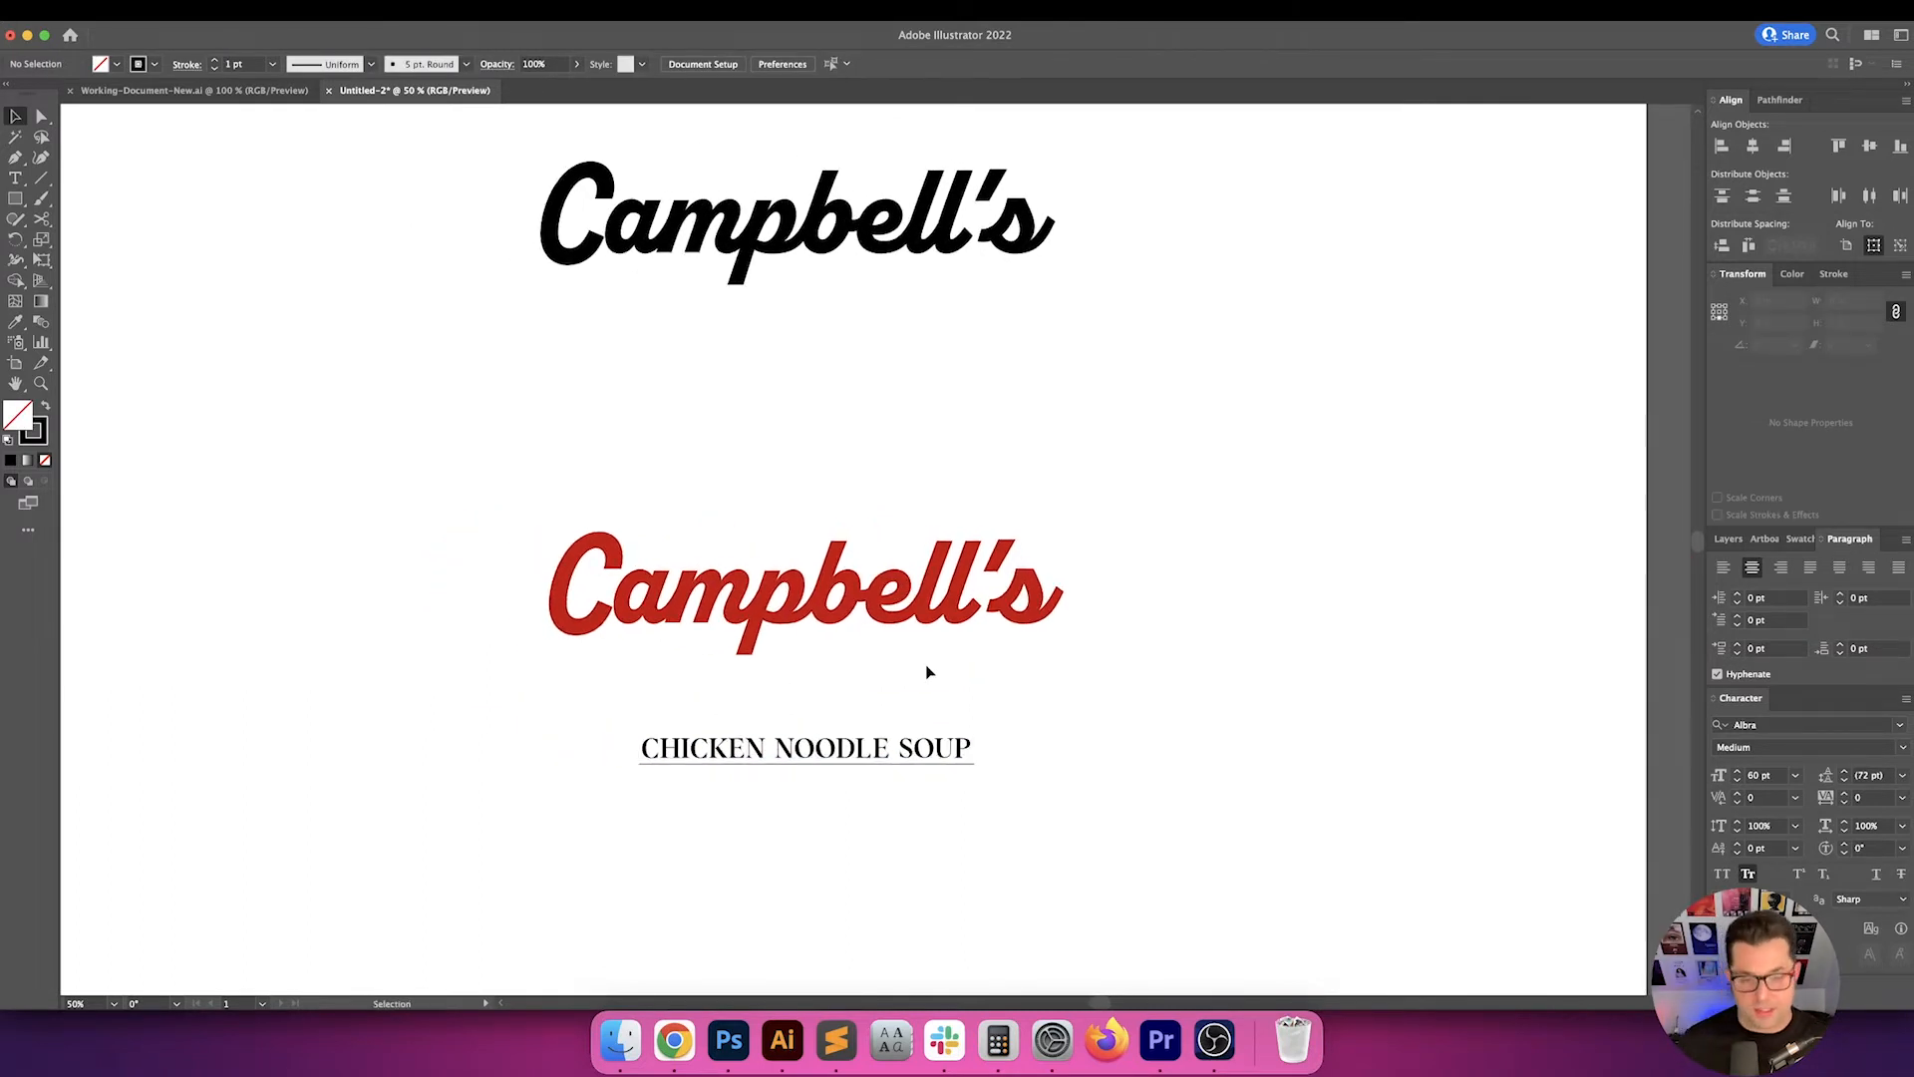
pyautogui.moveTo(926, 672); pyautogui.dragTo(1025, 666)
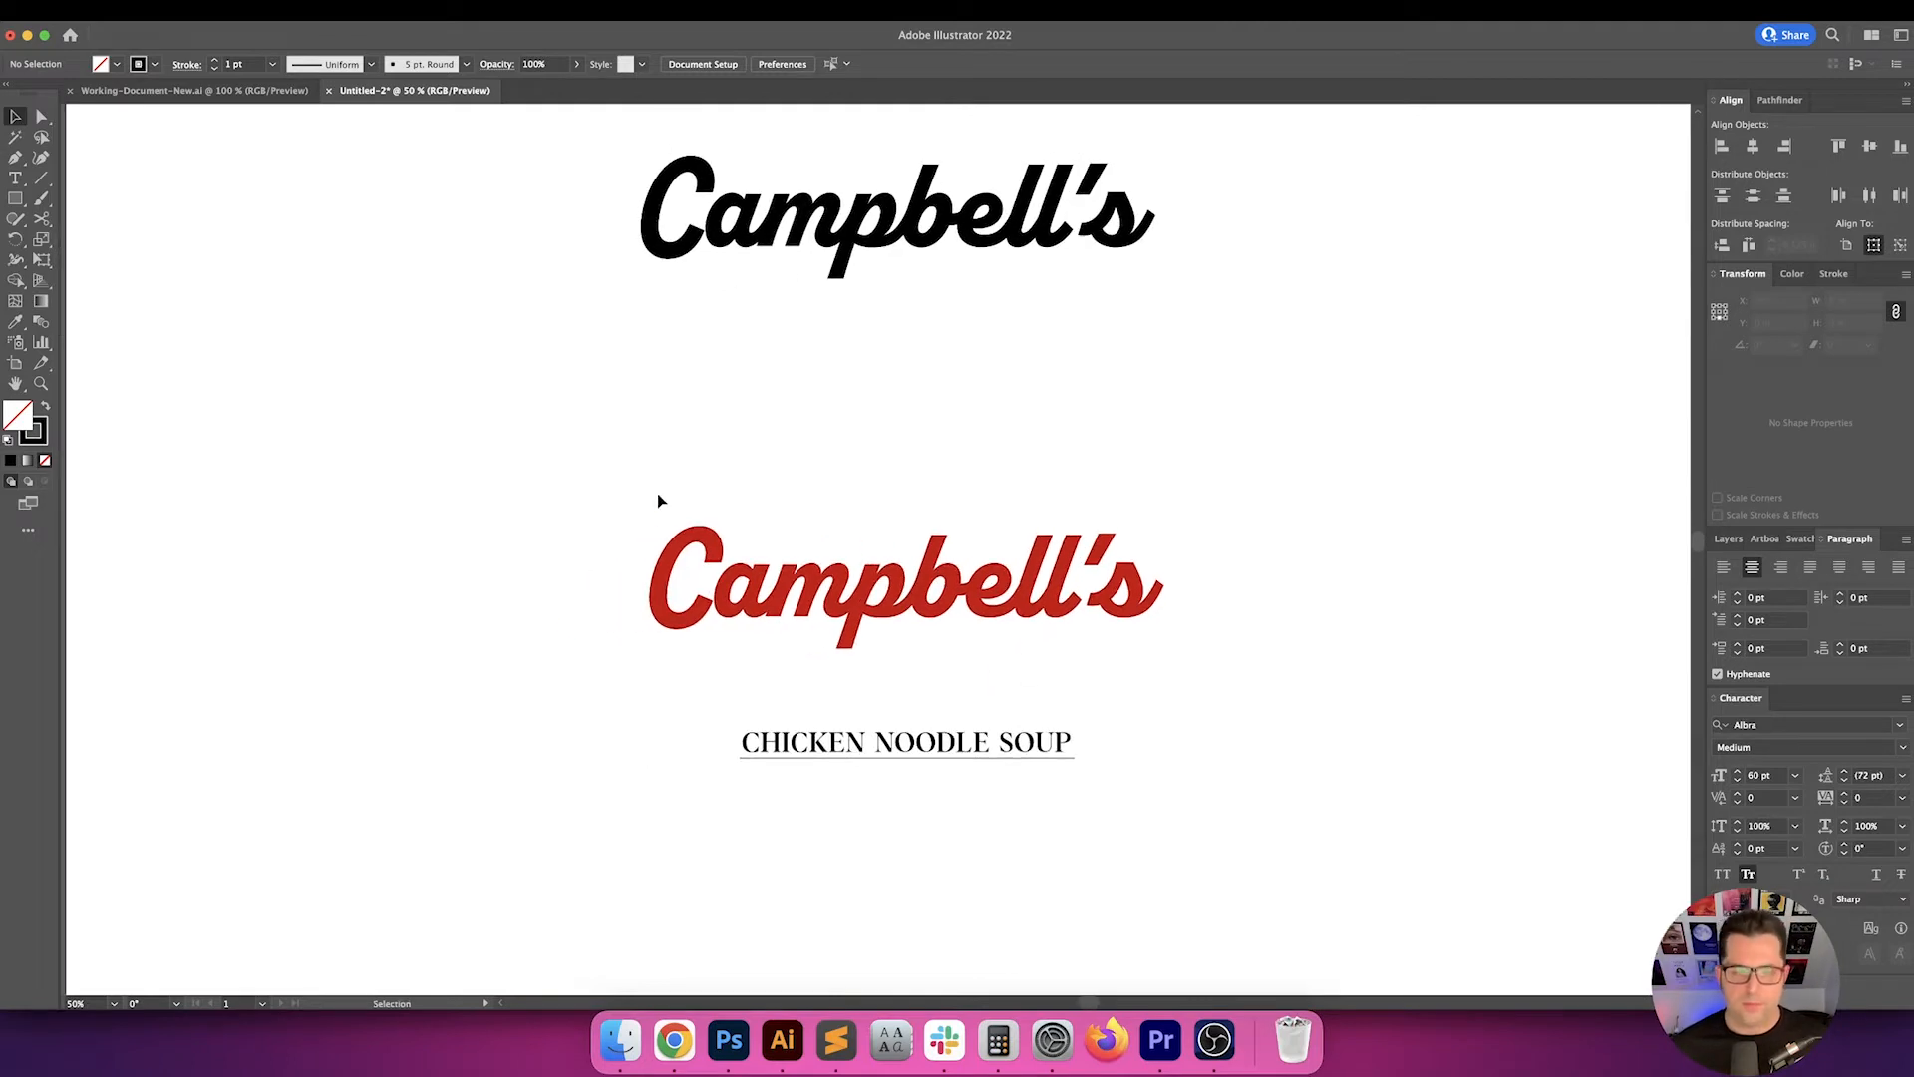
# - Delete the Chicken Noodle Soup text and its underline from the artboard
pyautogui.moveTo(656, 493); pyautogui.dragTo(1450, 820)
pyautogui.moveTo(1287, 718); pyautogui.dragTo(841, 479)
pyautogui.press('Delete')
pyautogui.moveTo(1011, 633); pyautogui.dragTo(1352, 870)
pyautogui.press('Delete')
pyautogui.moveTo(1140, 621); pyautogui.dragTo(935, 458)
# - Copy the Confiteria Script Campbell's from the pasteboard onto the artboard beneath the red Campbell's
pyautogui.hscroll(-10, 935, 458)
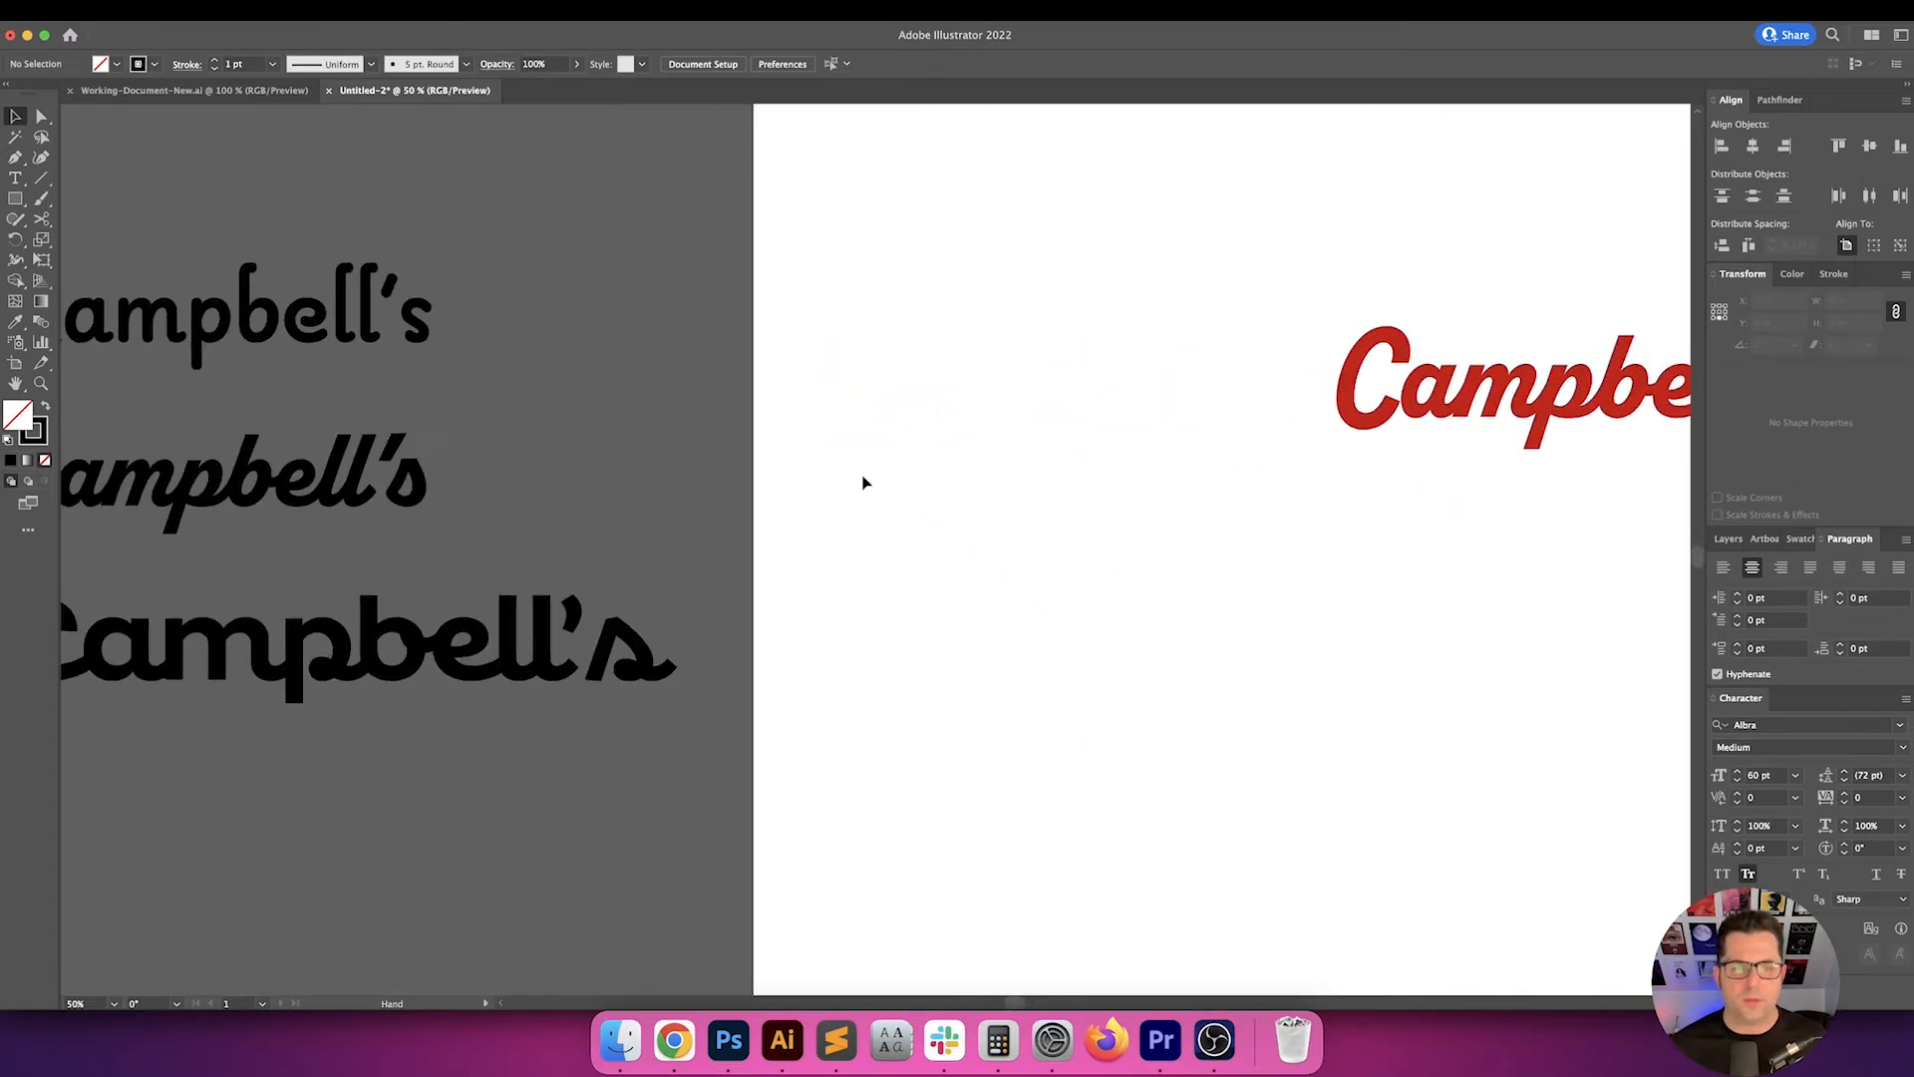
pyautogui.hscroll(-3, 403, 498)
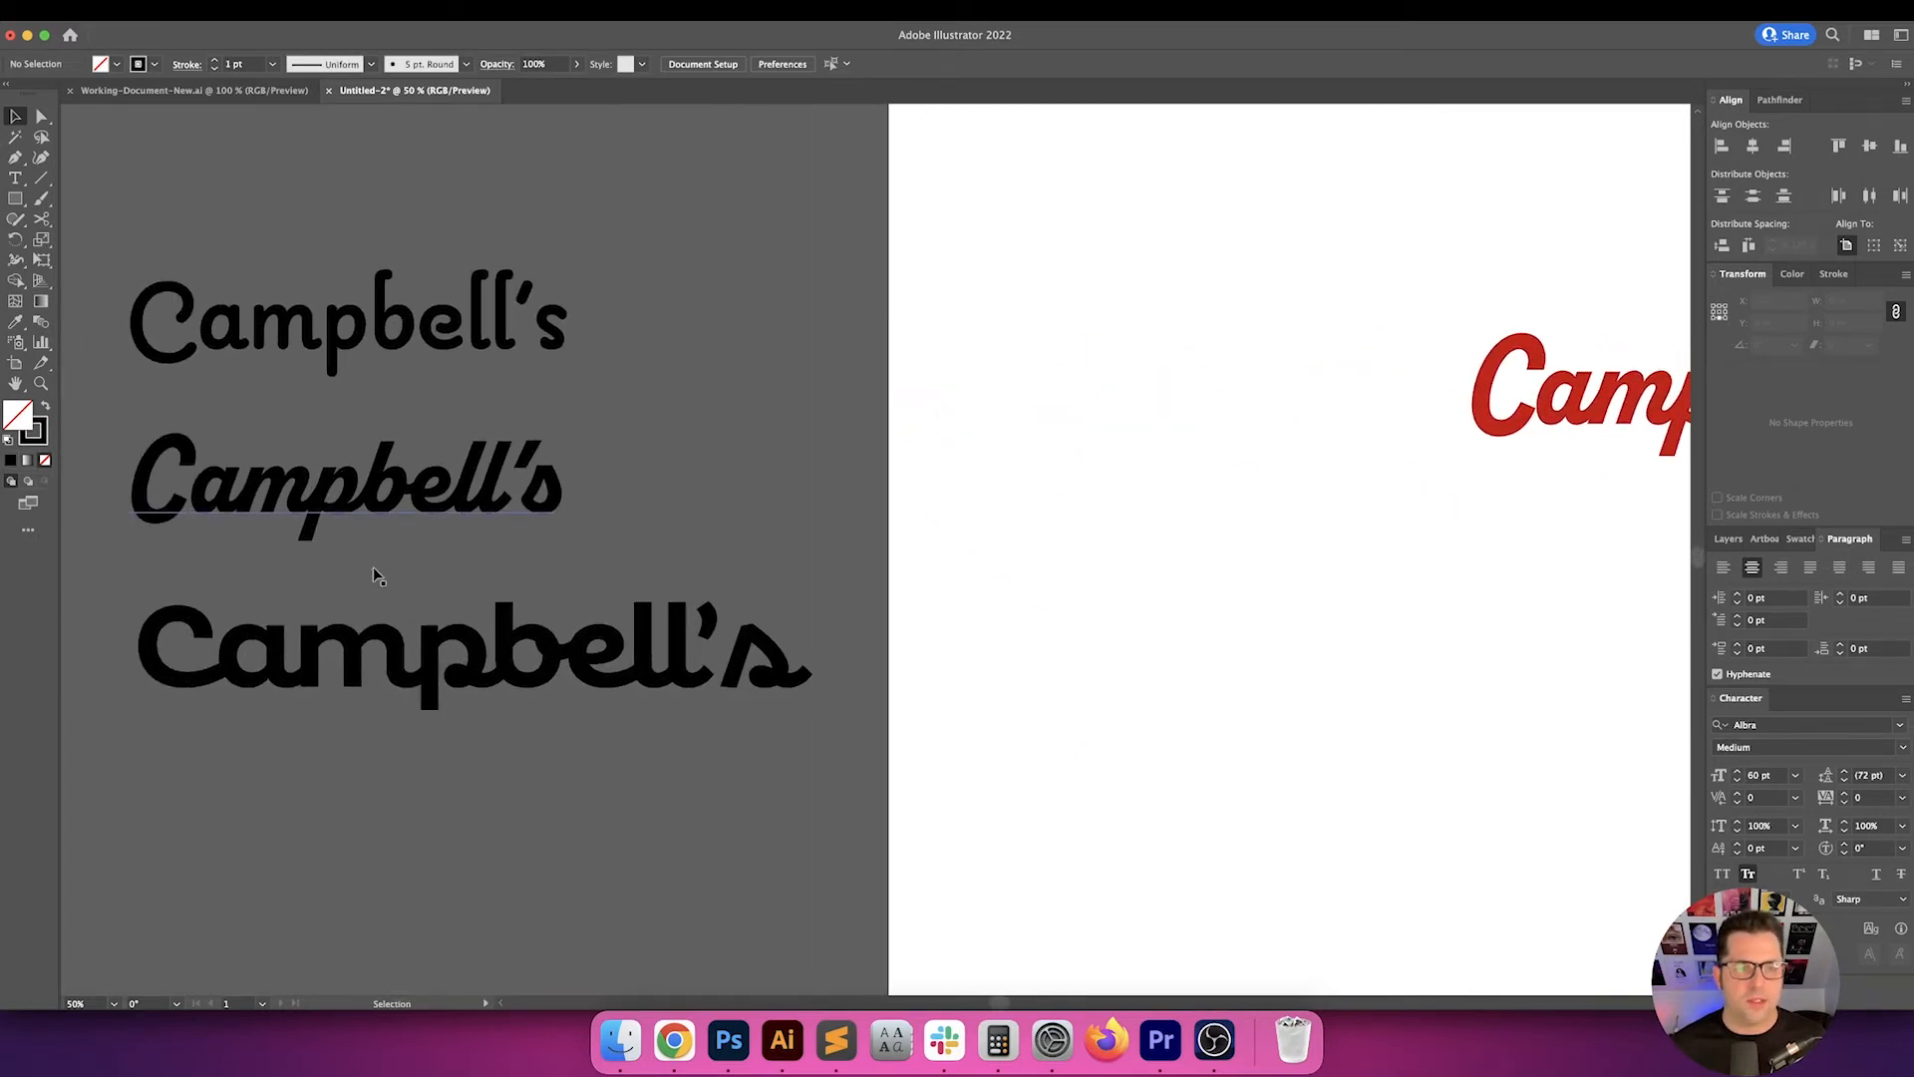
pyautogui.scroll(-3, 379, 608)
pyautogui.hscroll(2, 379, 608)
pyautogui.moveTo(489, 553); pyautogui.dragTo(1132, 593)
pyautogui.click(925, 451)
pyautogui.moveTo(941, 484); pyautogui.dragTo(863, 441)
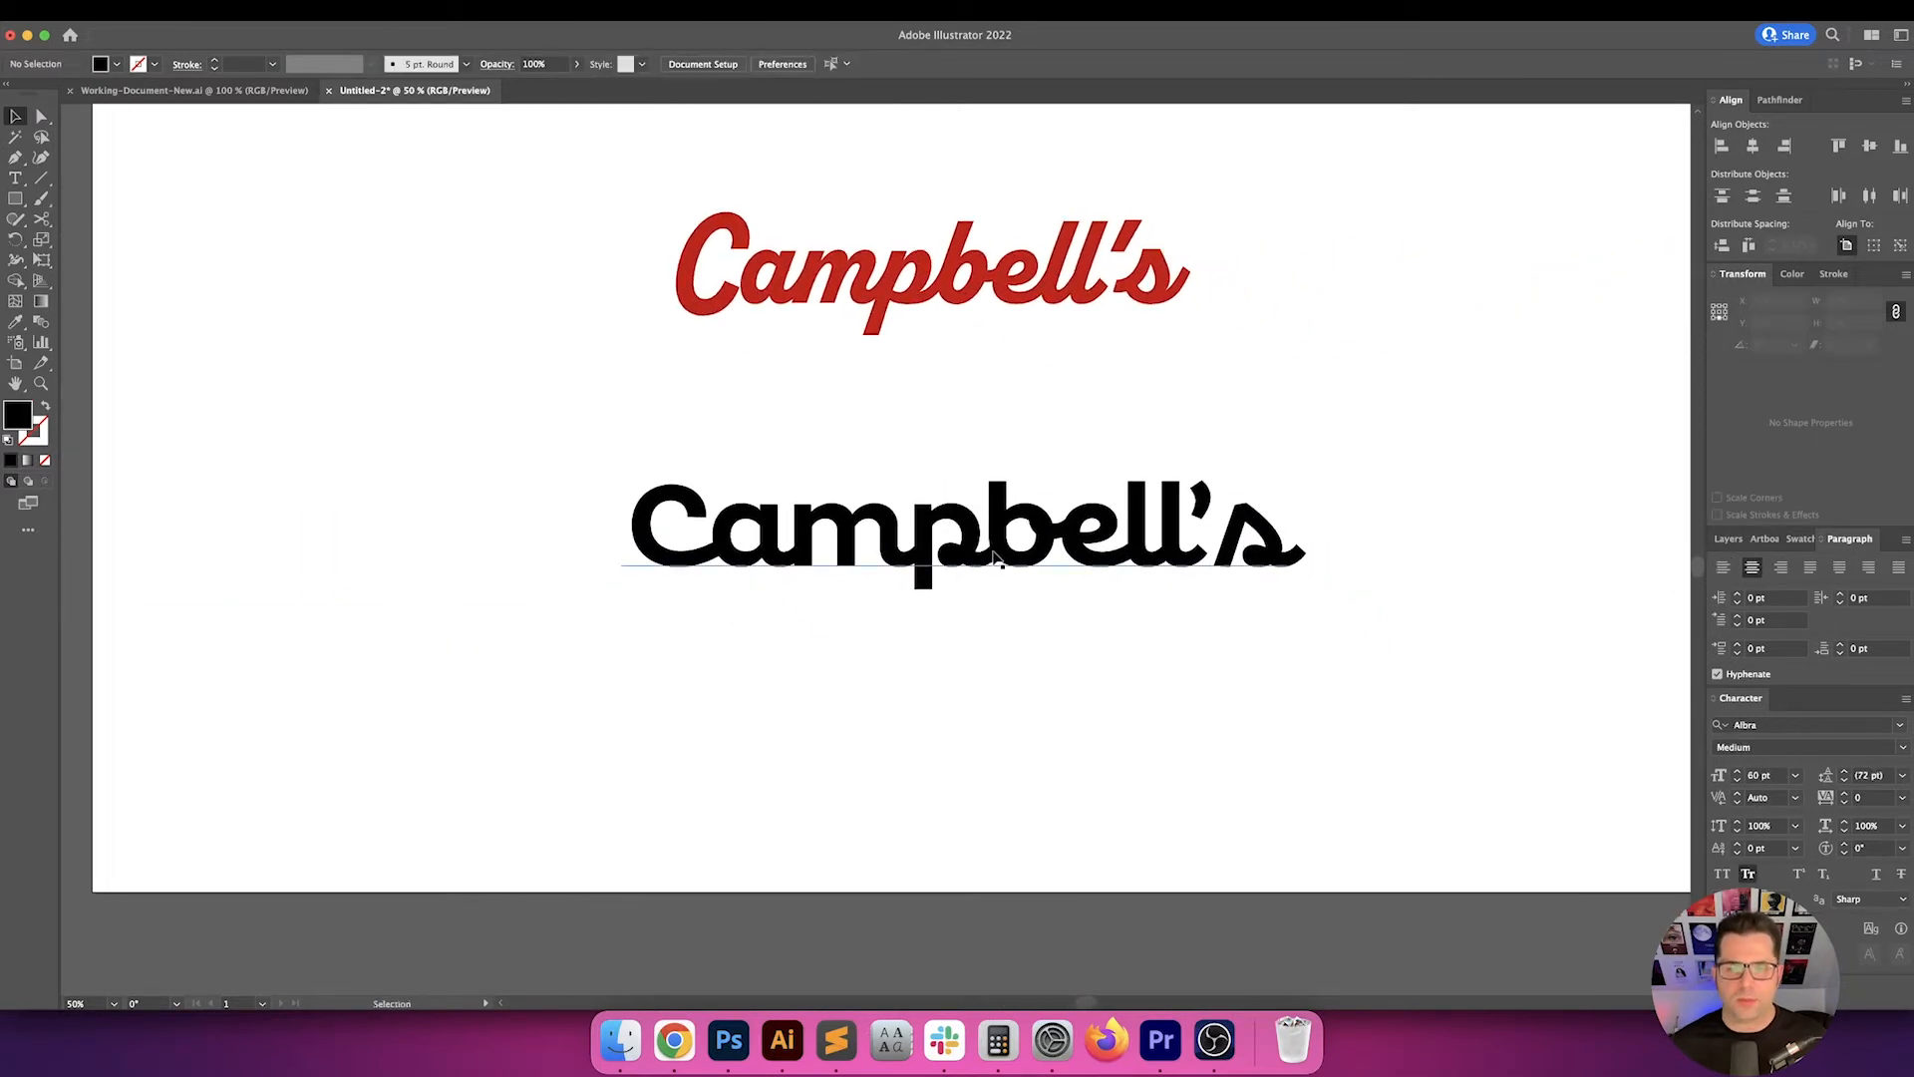
# - Leave the Confiteria Script copy's text unedited and remove that copy from the artboard
pyautogui.doubleClick(994, 557)
pyautogui.press('Escape')
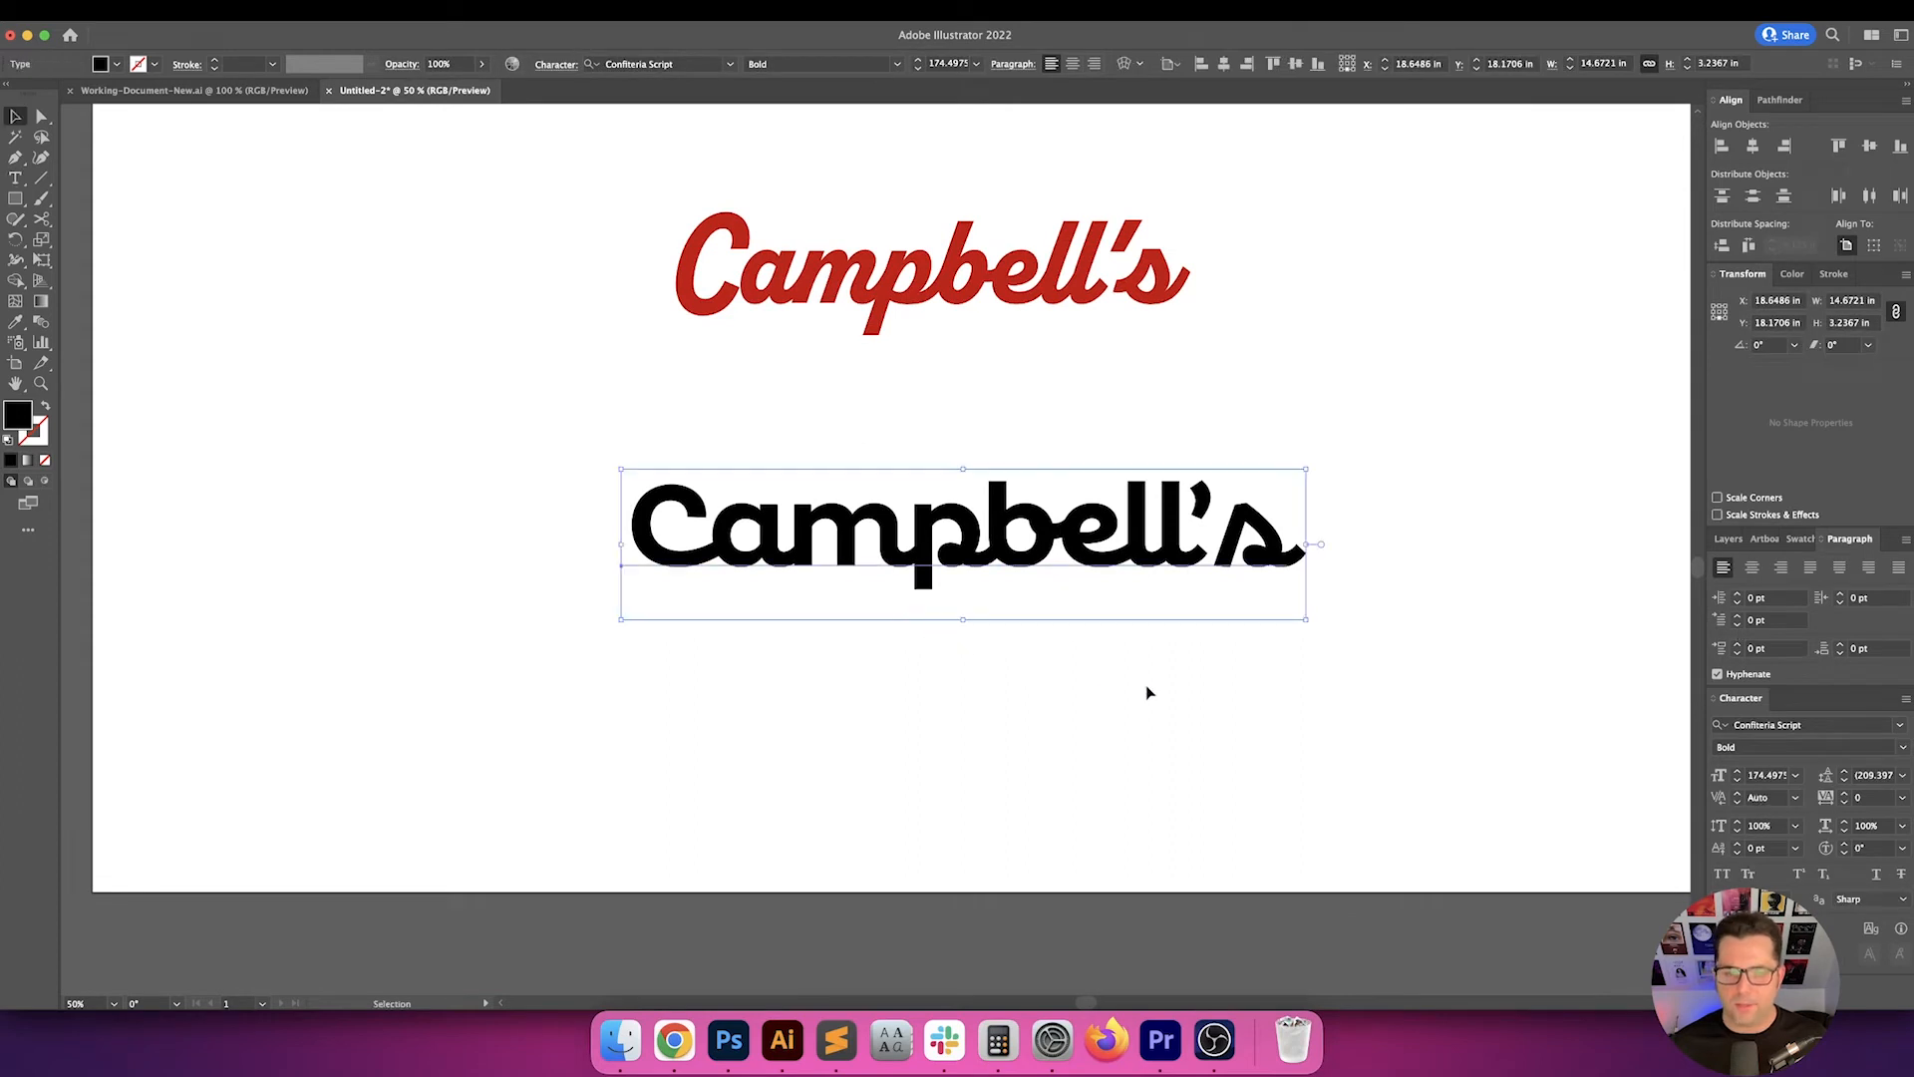
pyautogui.doubleClick(984, 553)
pyautogui.hscroll(-8, 1078, 530)
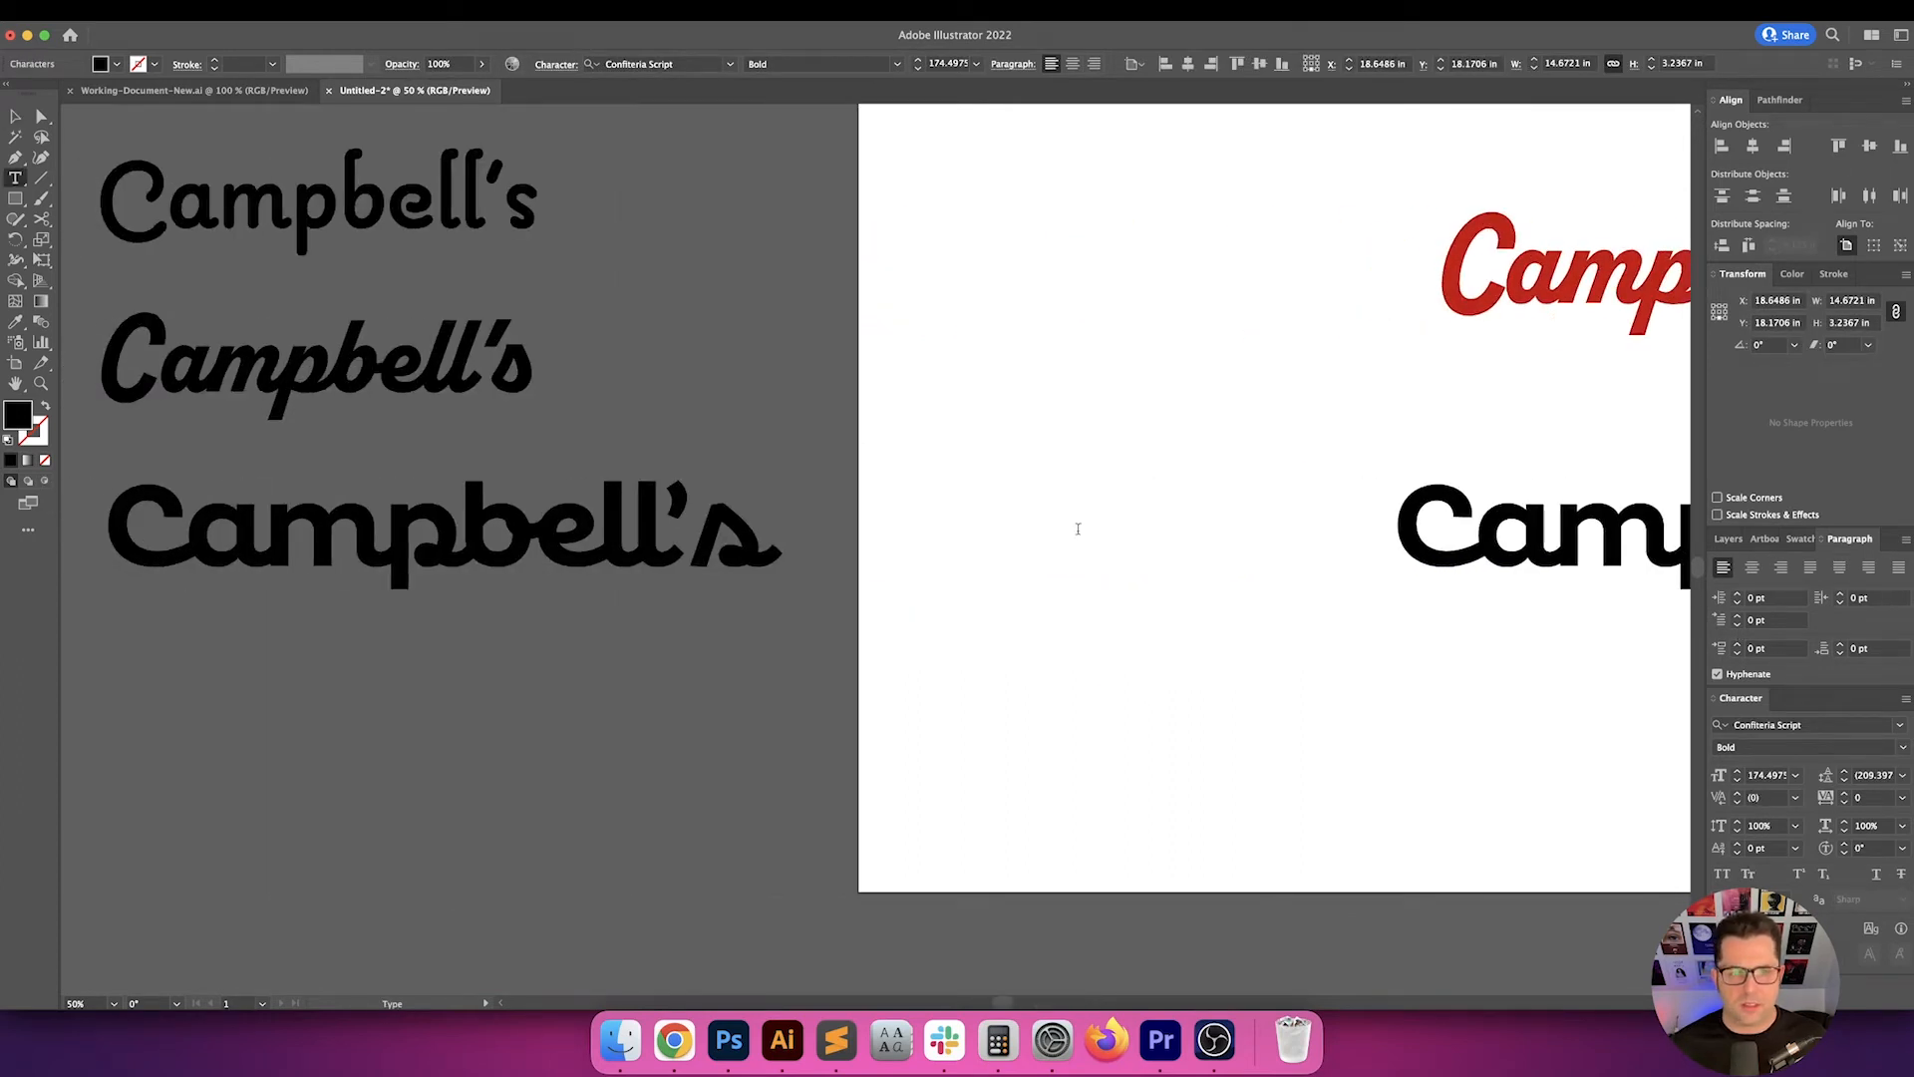
pyautogui.press('Escape')
pyautogui.click(1186, 547)
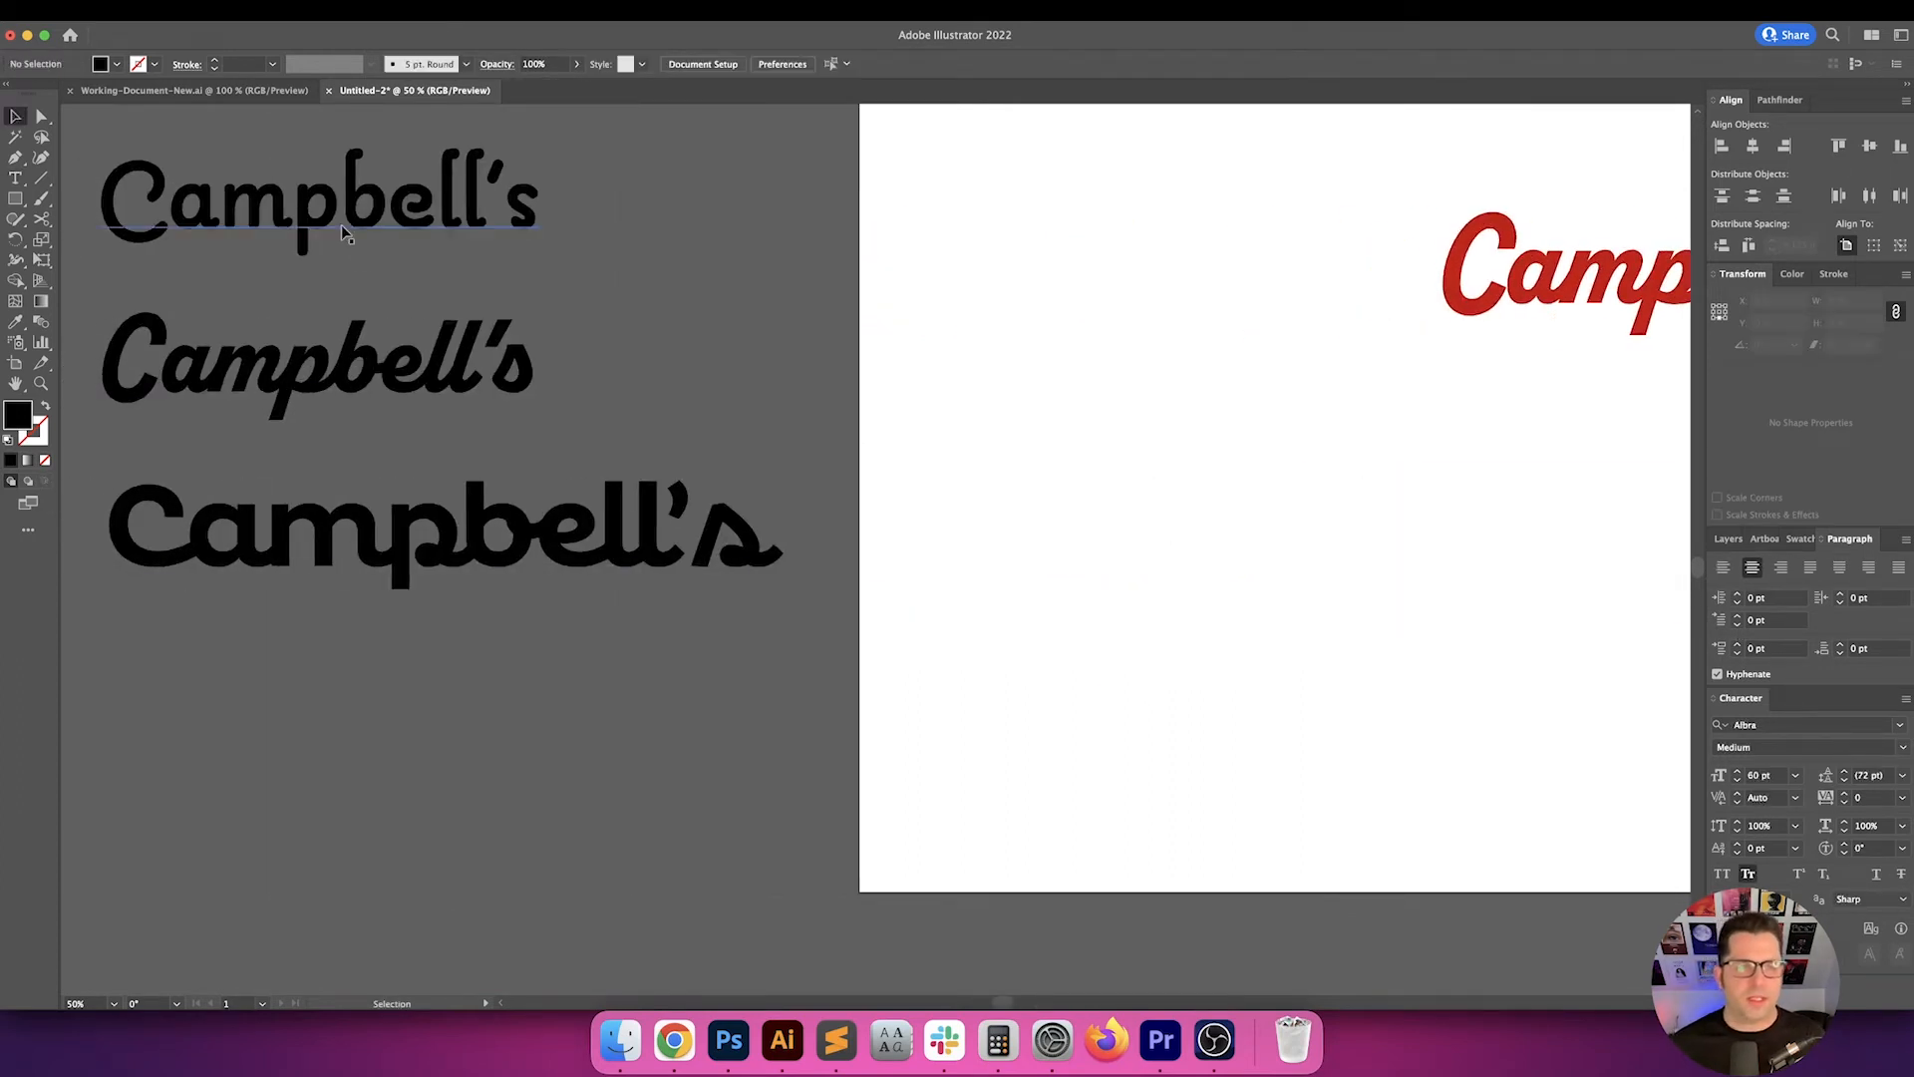
# - Place the Pauline Bold Campbell's from the pasteboard onto the artboard, roughly centered beneath the red Campbell's
pyautogui.moveTo(341, 225); pyautogui.dragTo(887, 551)
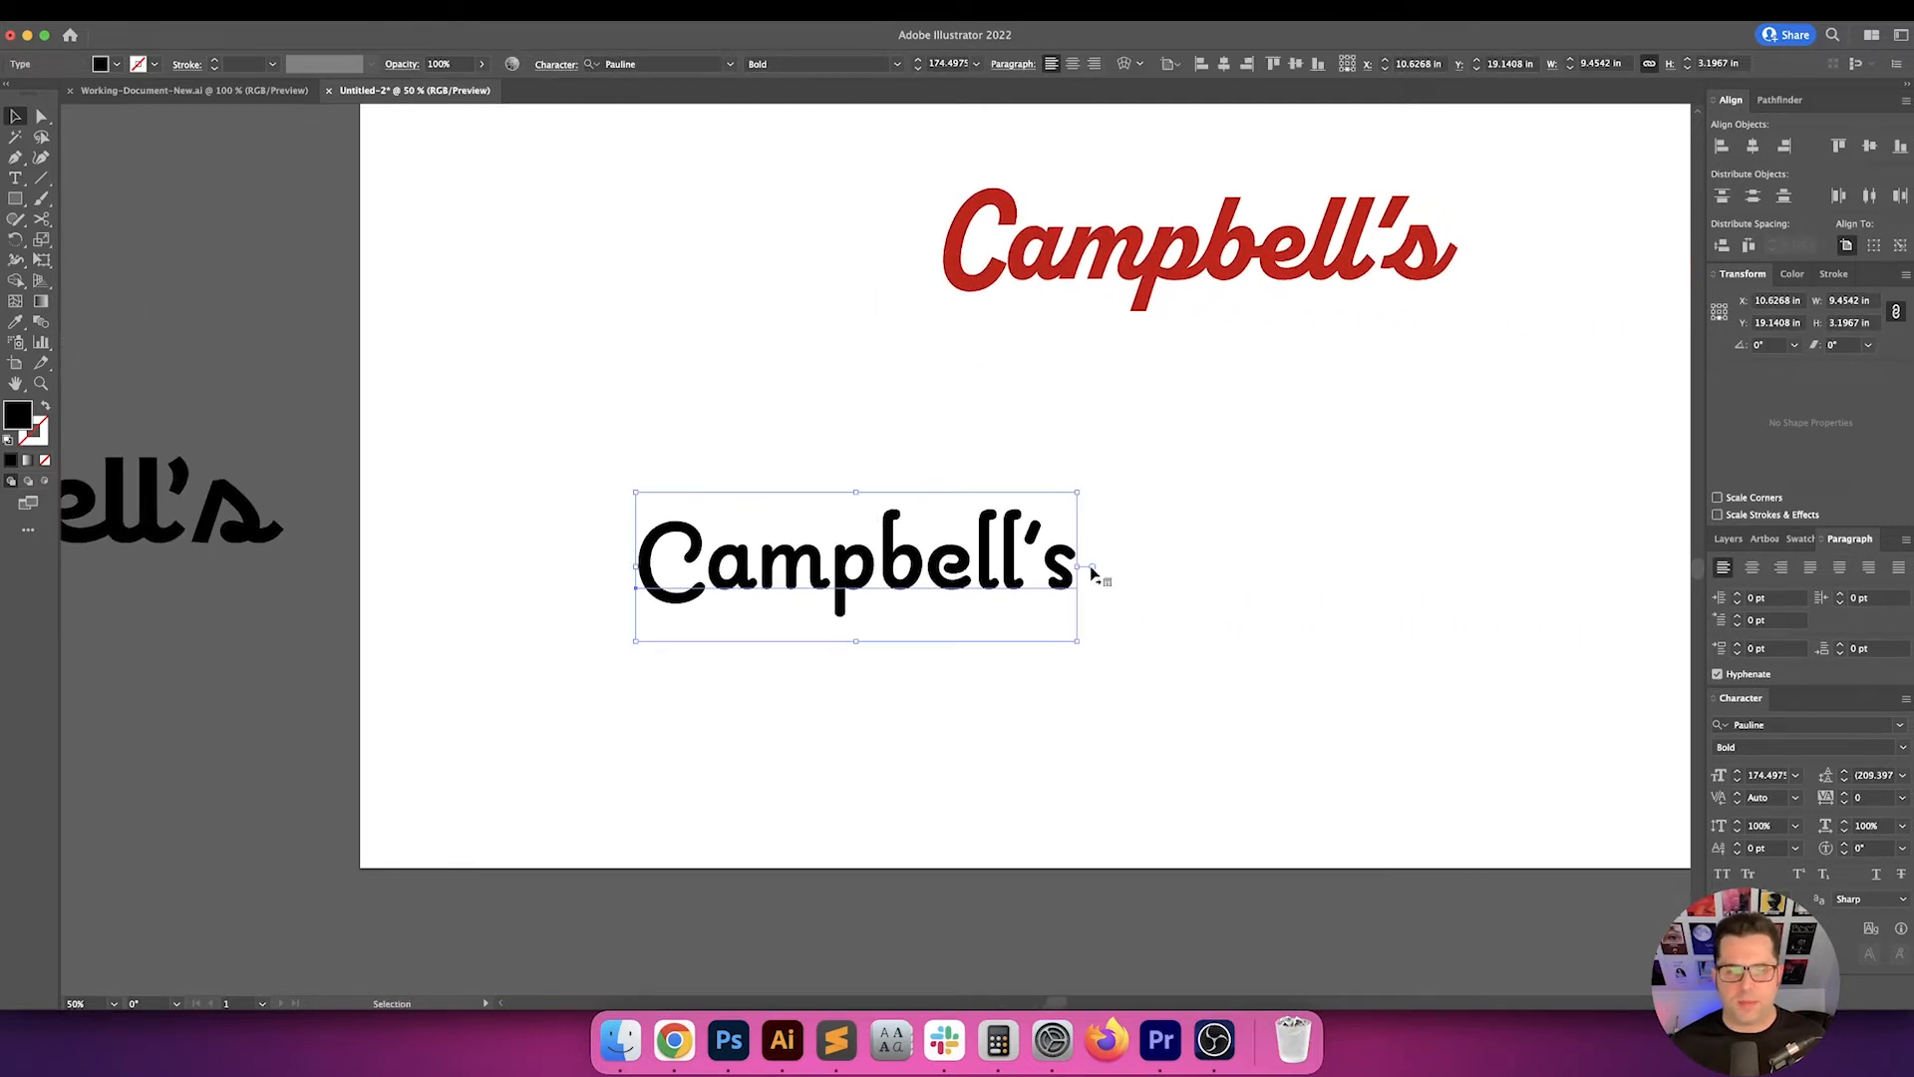
pyautogui.moveTo(1094, 571); pyautogui.dragTo(804, 571)
pyautogui.moveTo(753, 548); pyautogui.dragTo(1121, 542)
pyautogui.click(1301, 519)
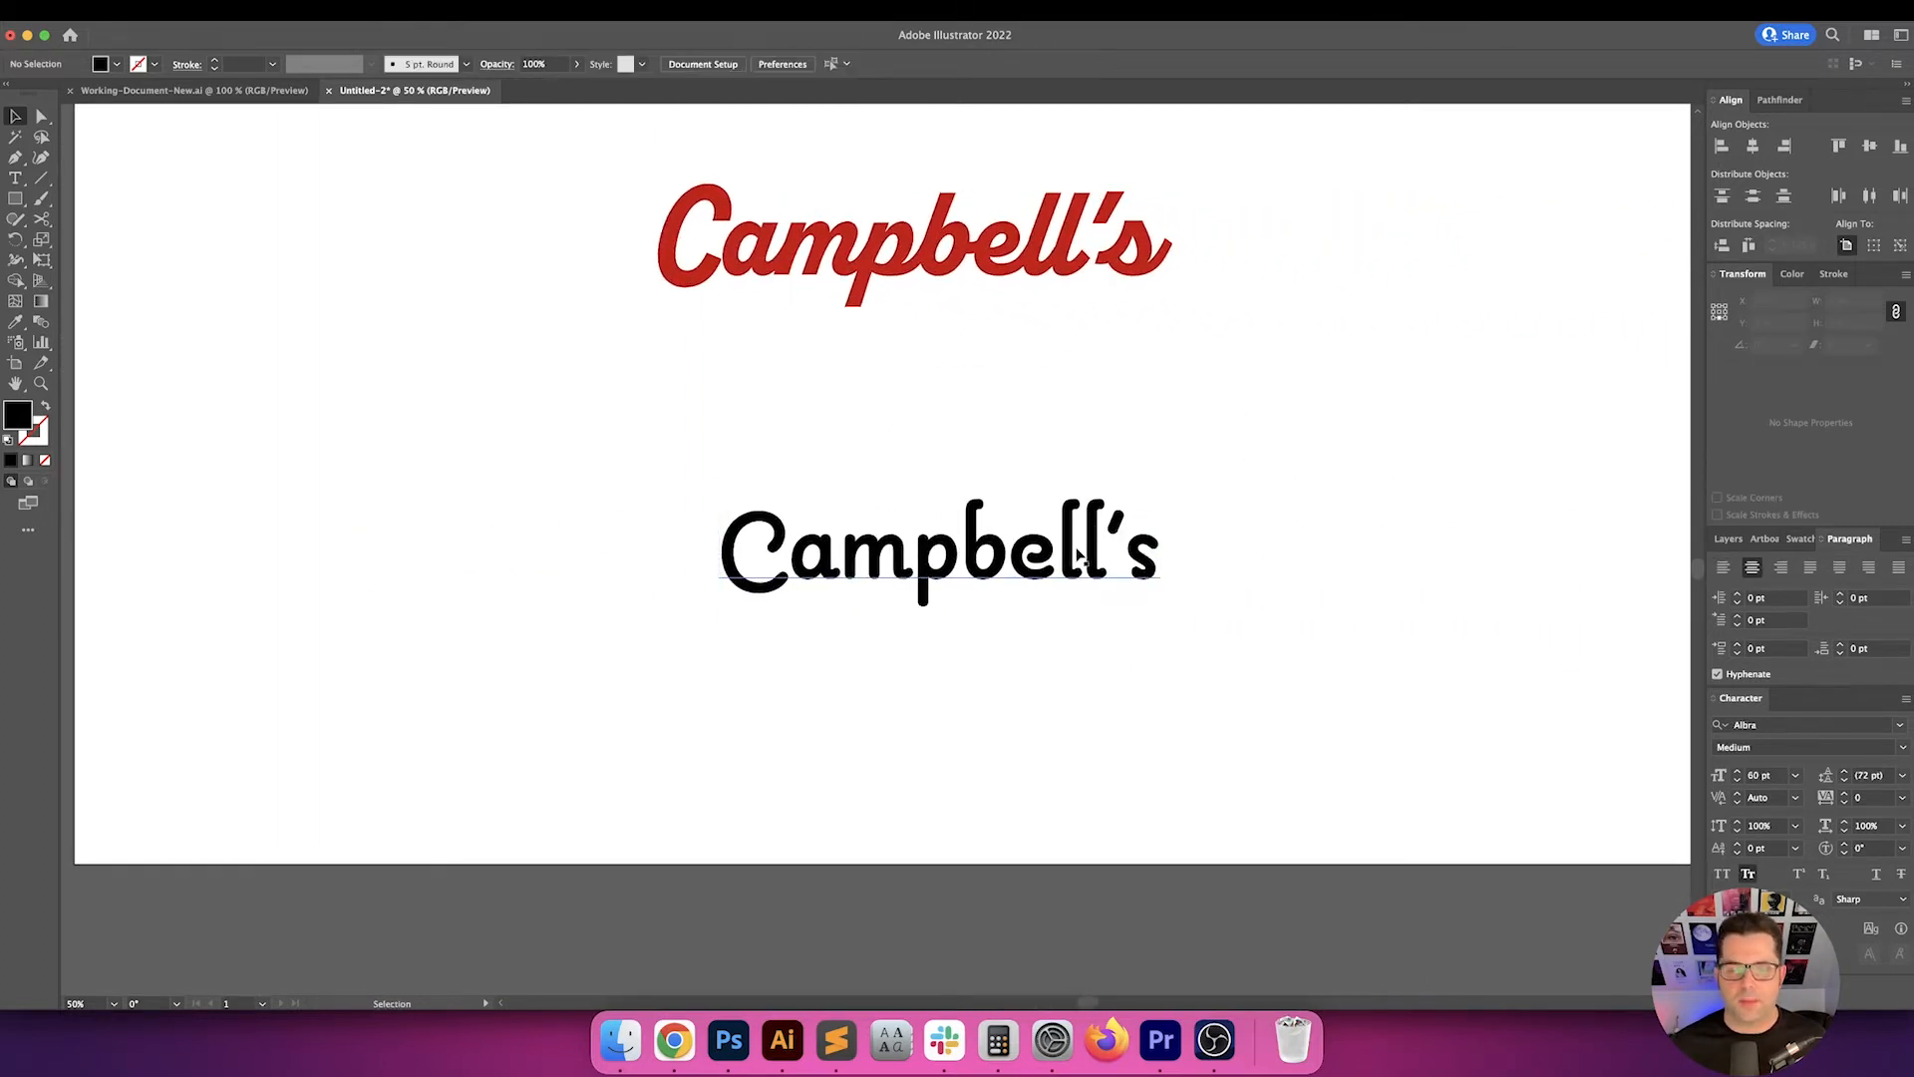
# - Tighten the kerning between the C and a of the Pauline Campbell's to -40
pyautogui.scroll(2, 1077, 556)
pyautogui.doubleClick(908, 544)
pyautogui.press('Up')
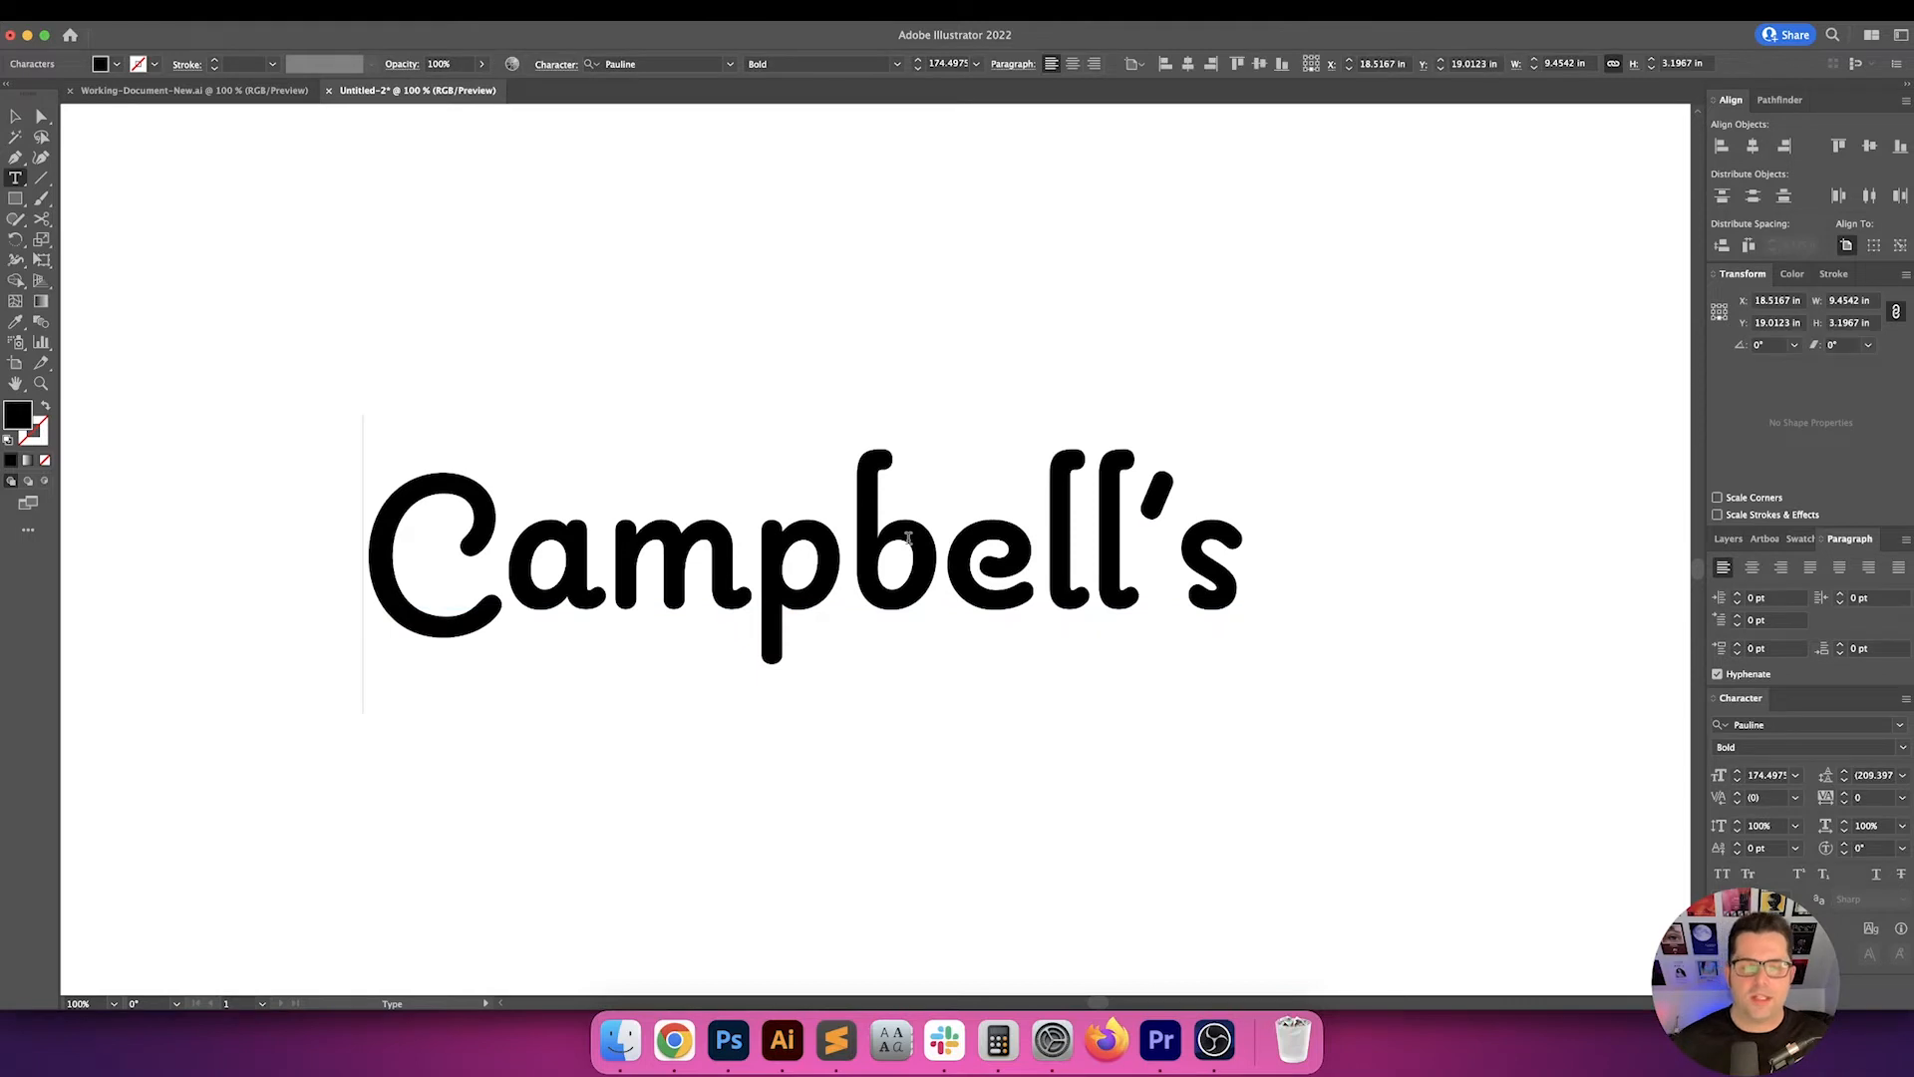
pyautogui.press('Right')
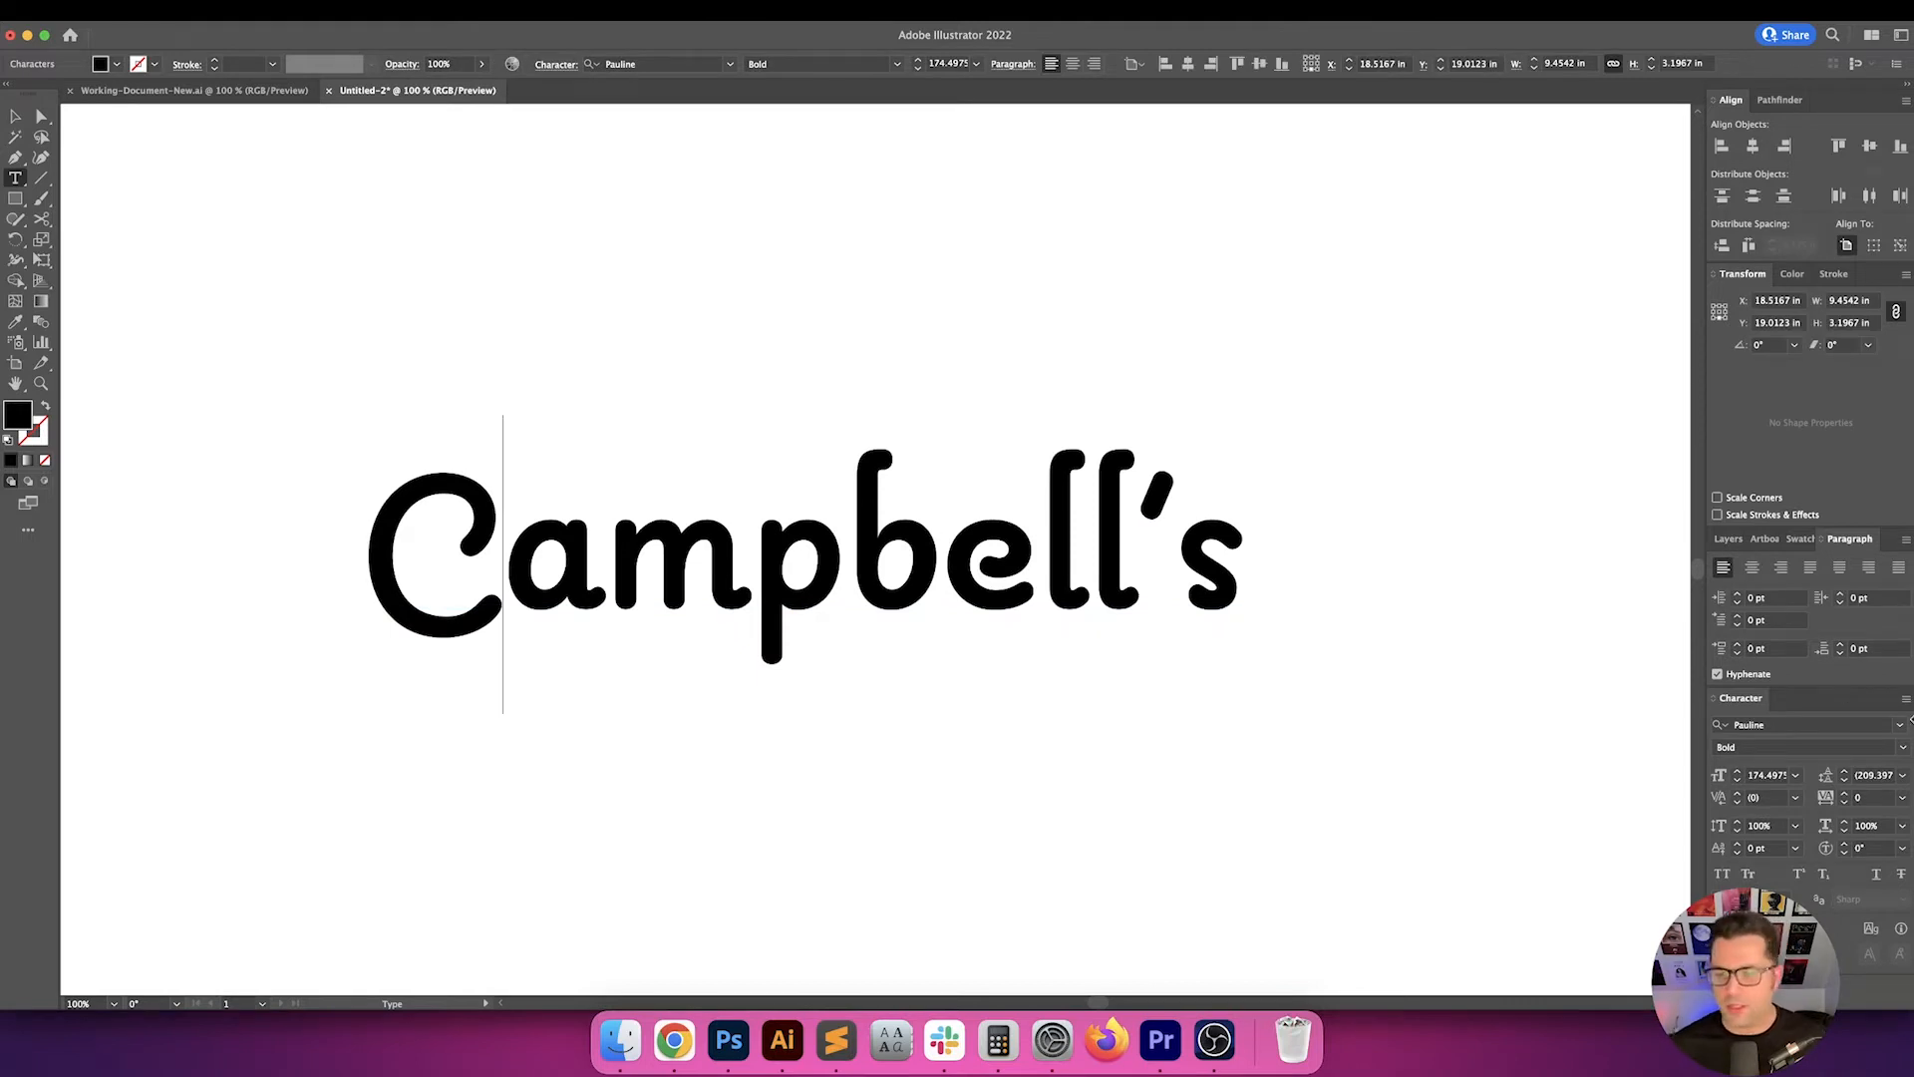
pyautogui.click(1767, 797)
pyautogui.hotkey('shift', 'Down')
pyautogui.hotkey('shift', 'Down')
pyautogui.hotkey('shift', 'Down')
pyautogui.hotkey('shift', 'Down')
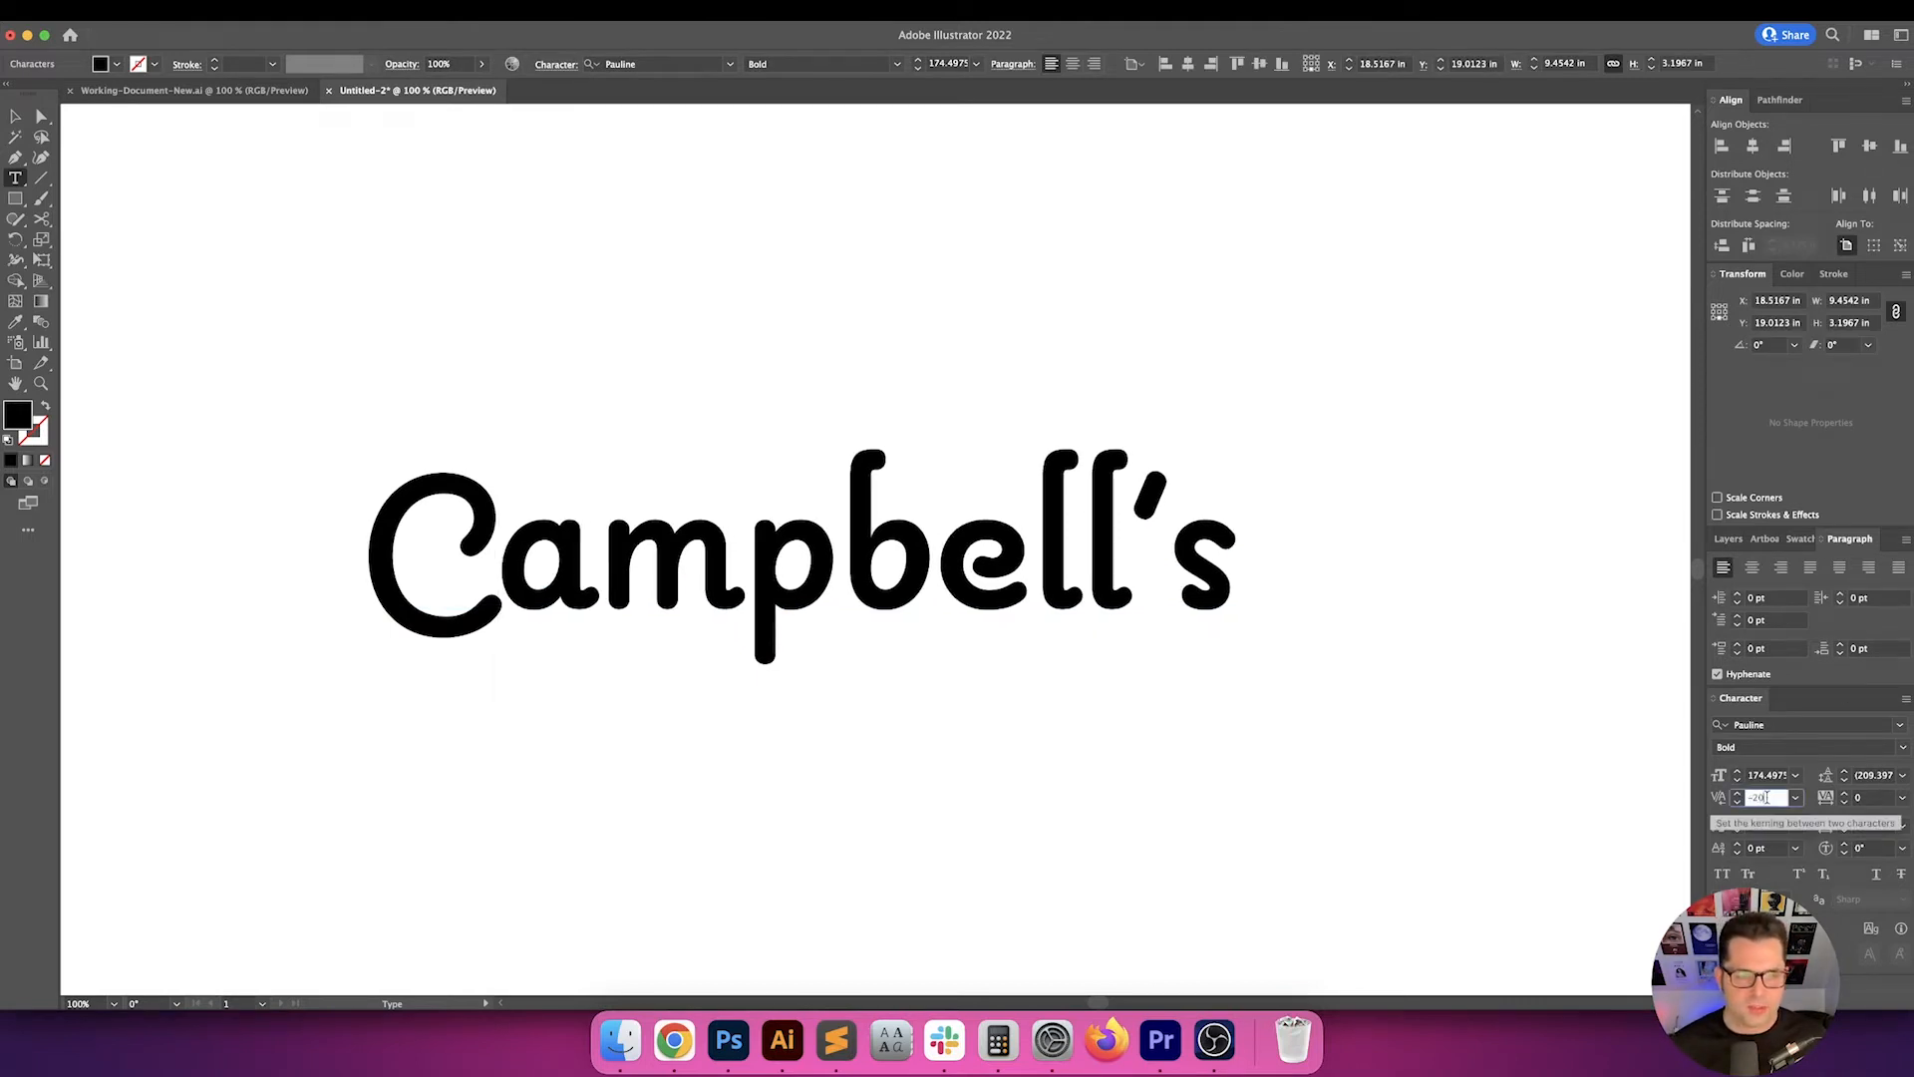
pyautogui.hotkey('shift', 'Up')
pyautogui.hotkey('shift', 'Down')
pyautogui.press('Return')
# - Set the kerning between a and m and between m and p in the Pauline Campbell's to -20
pyautogui.press('Right')
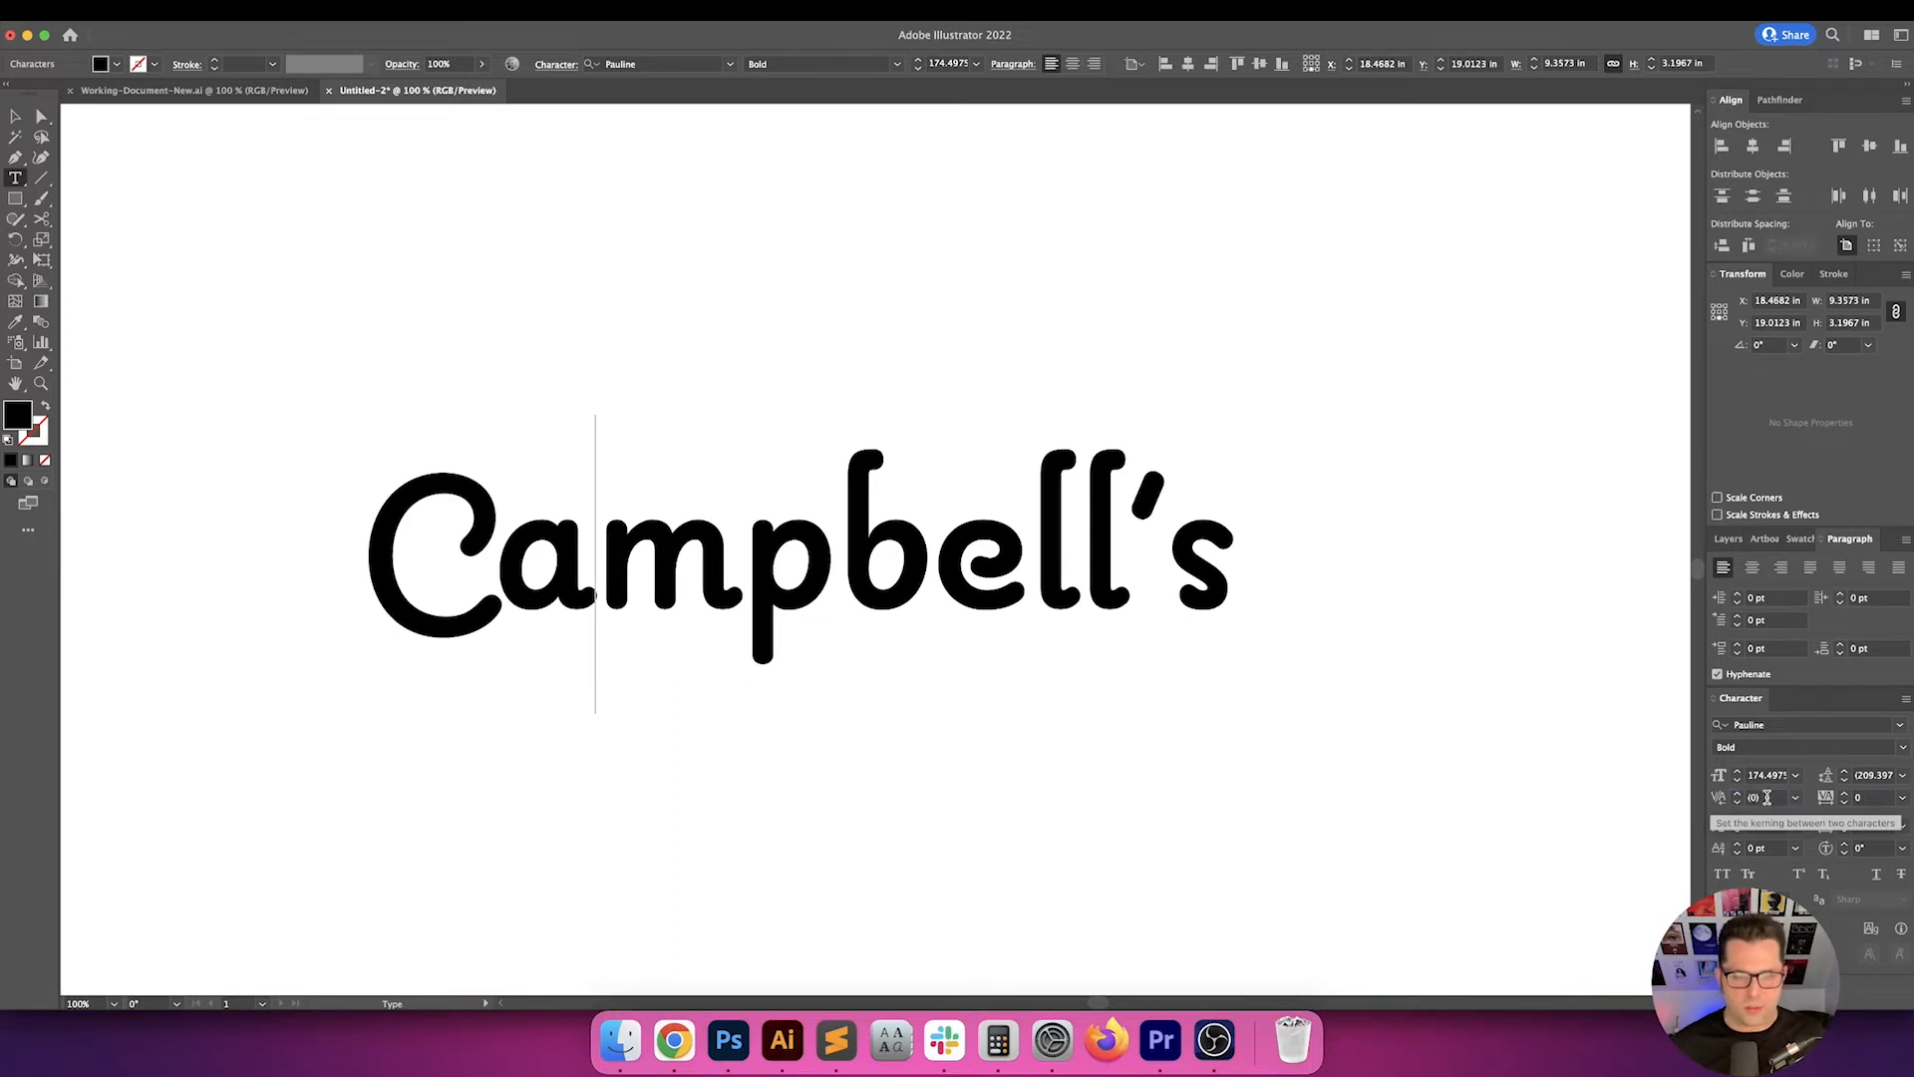
pyautogui.click(1767, 798)
pyautogui.hotkey('shift', 'Down')
pyautogui.hotkey('shift', 'Down')
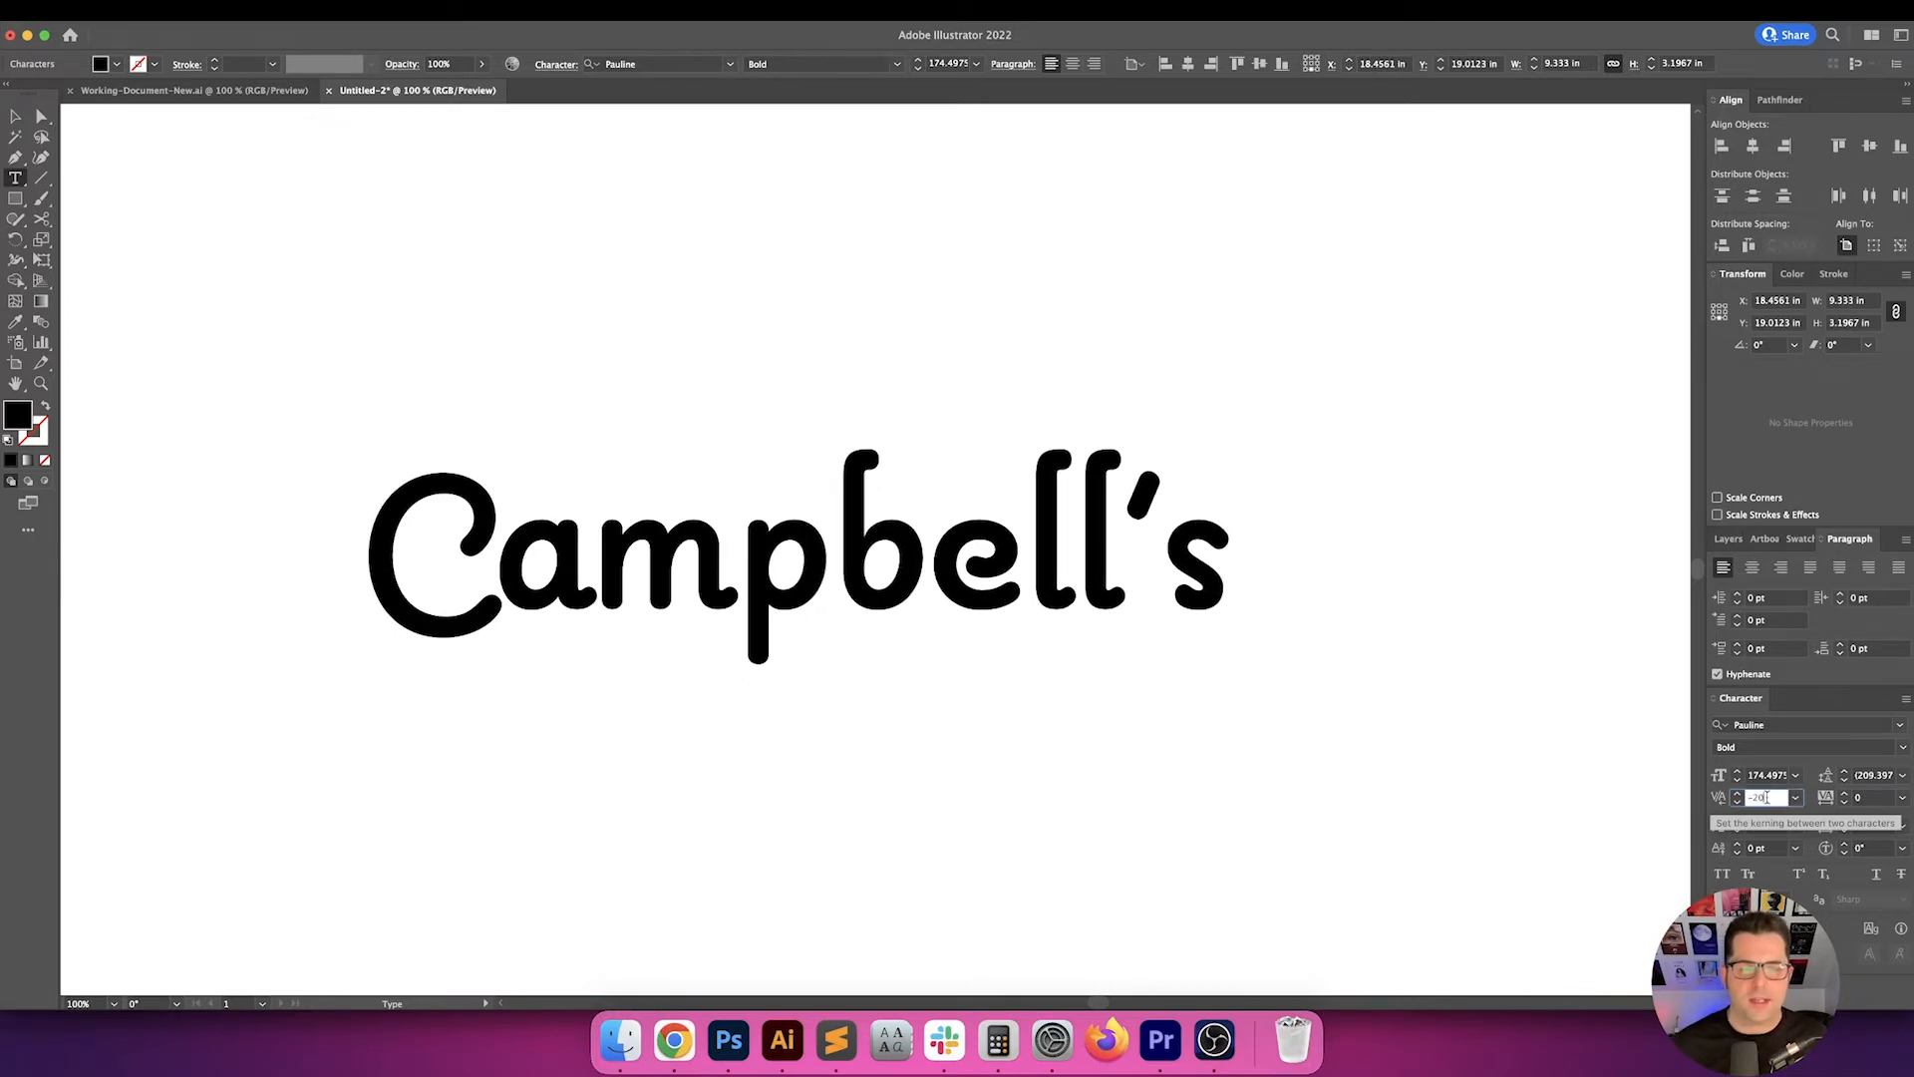
pyautogui.press('Return')
pyautogui.press('Right')
pyautogui.click(1767, 798)
pyautogui.hotkey('shift', 'Down')
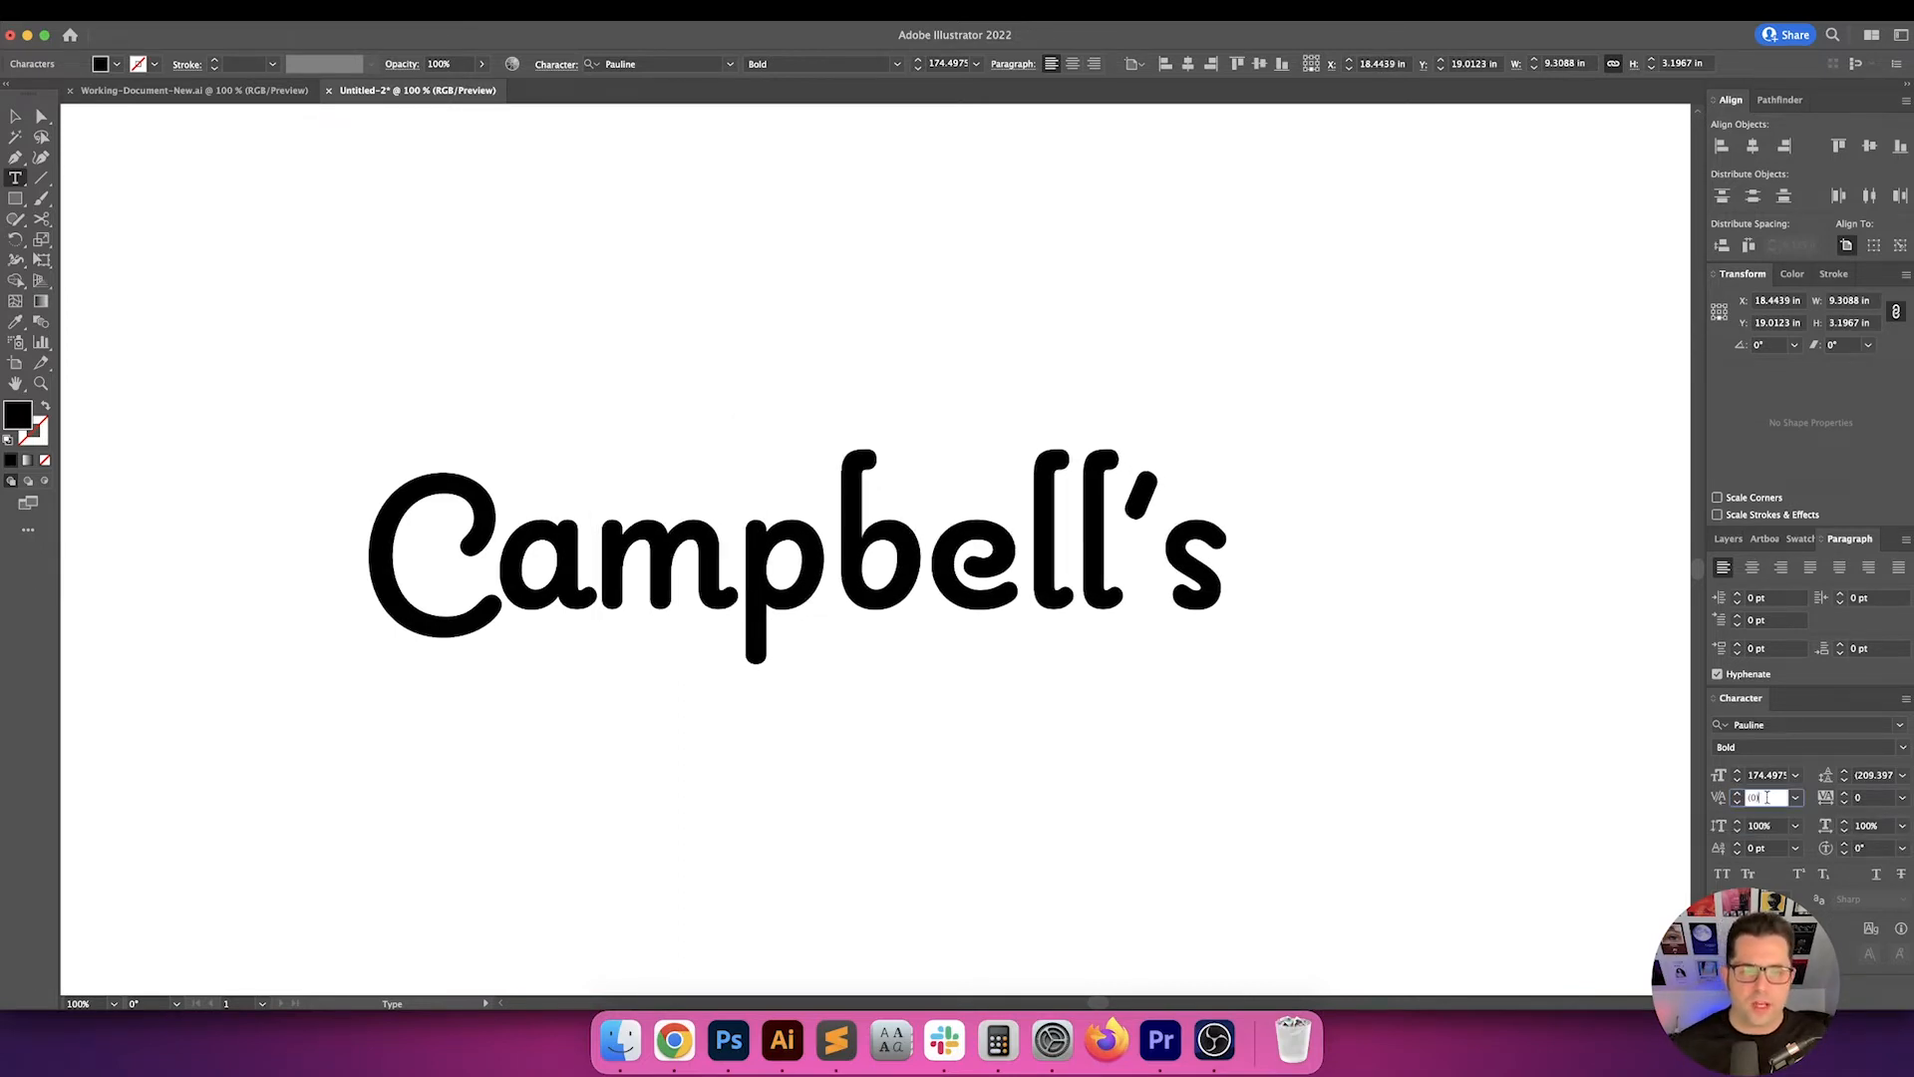
pyautogui.hotkey('shift', 'Down')
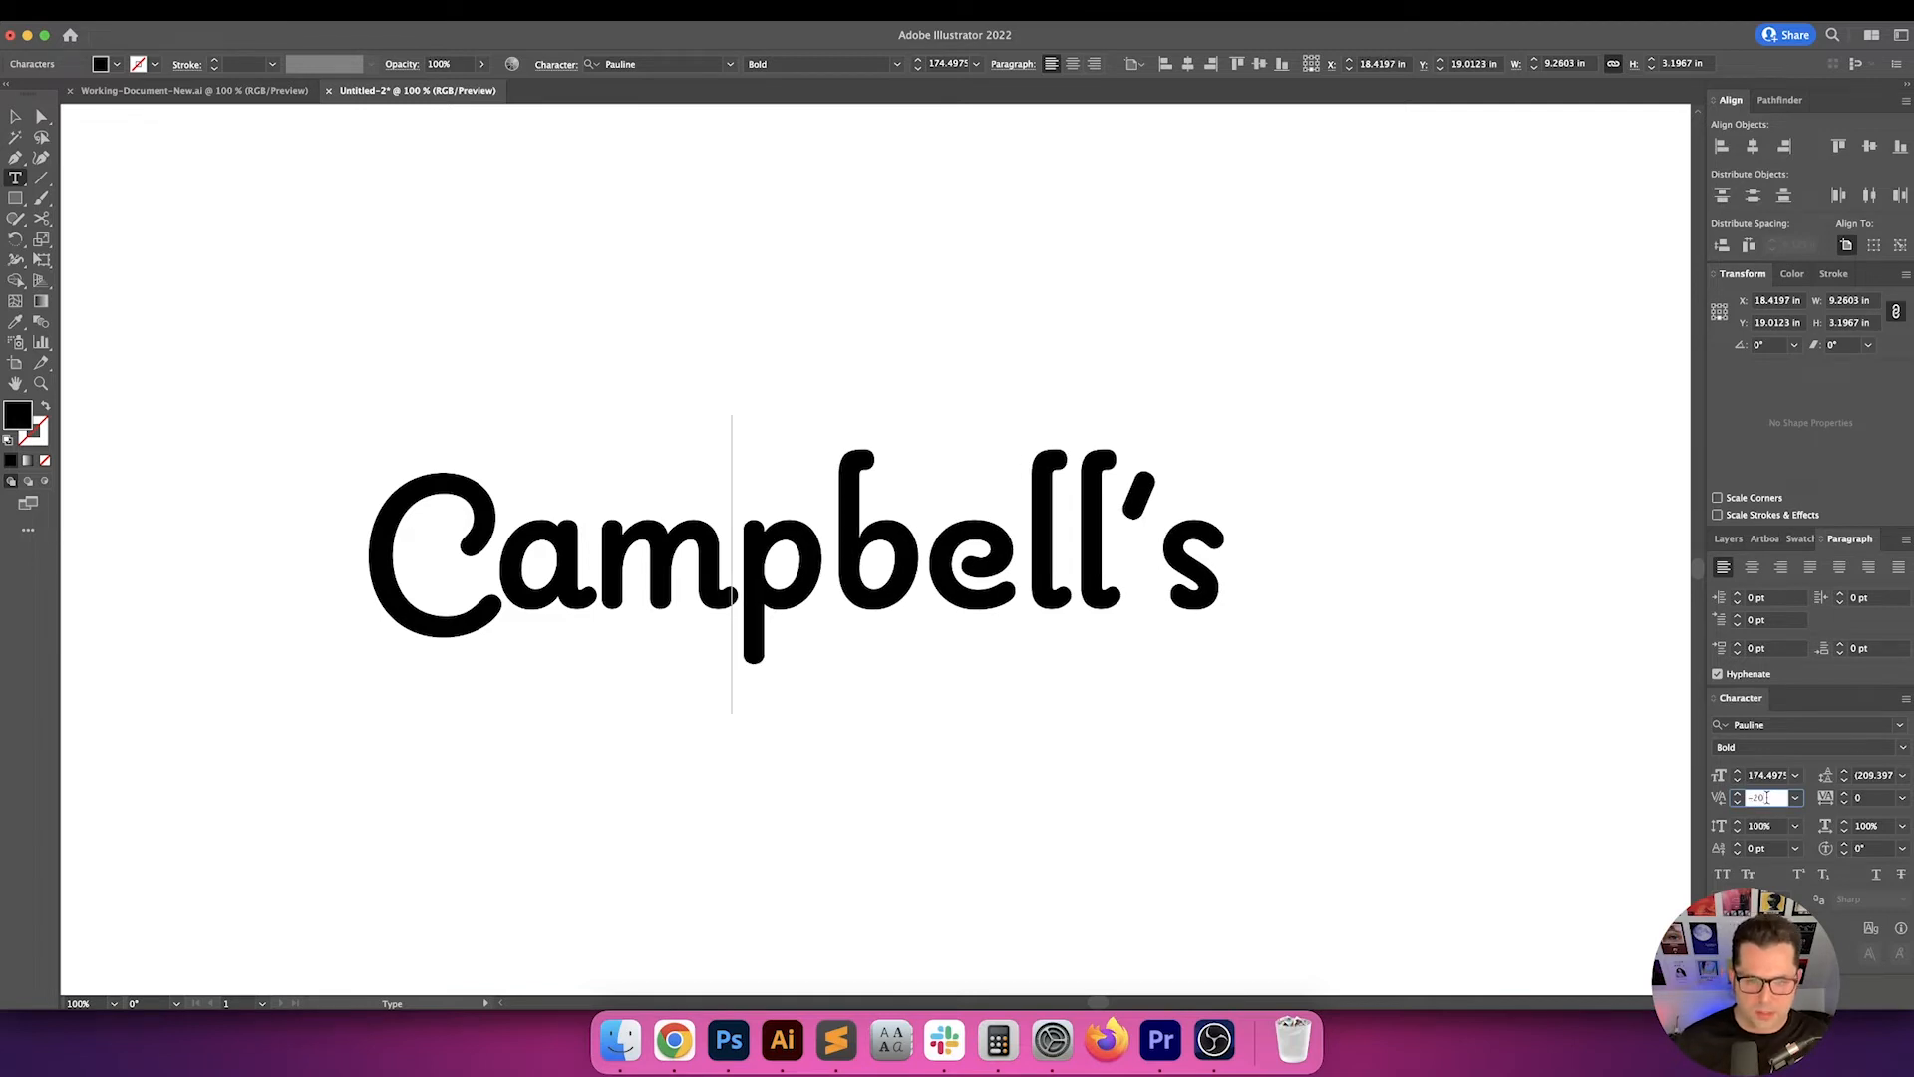
pyautogui.press('Return')
# - Set the kerning between p and b in the Pauline Campbell's to -30
pyautogui.press('Right')
pyautogui.click(1766, 797)
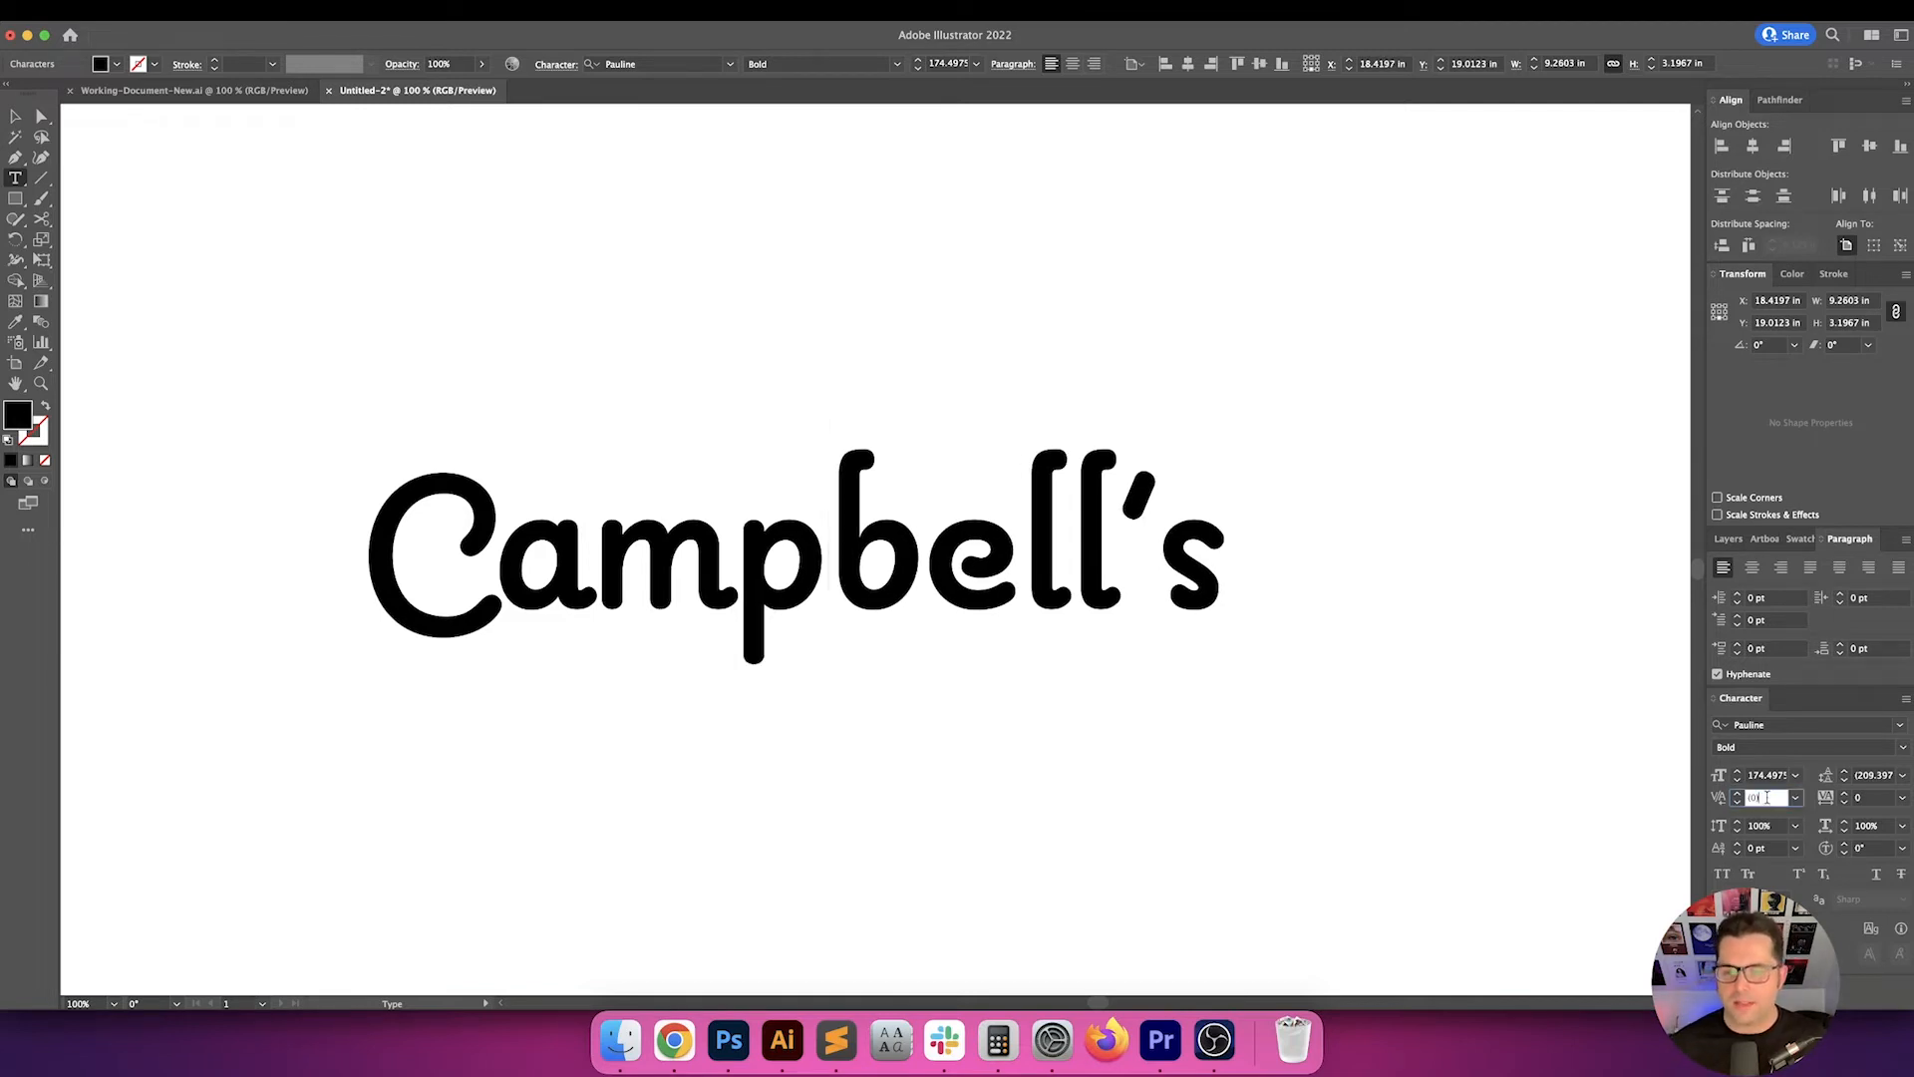
pyautogui.hotkey('shift', 'Down')
pyautogui.hotkey('shift', 'Down')
pyautogui.hotkey('shift', 'Down')
pyautogui.press('Return')
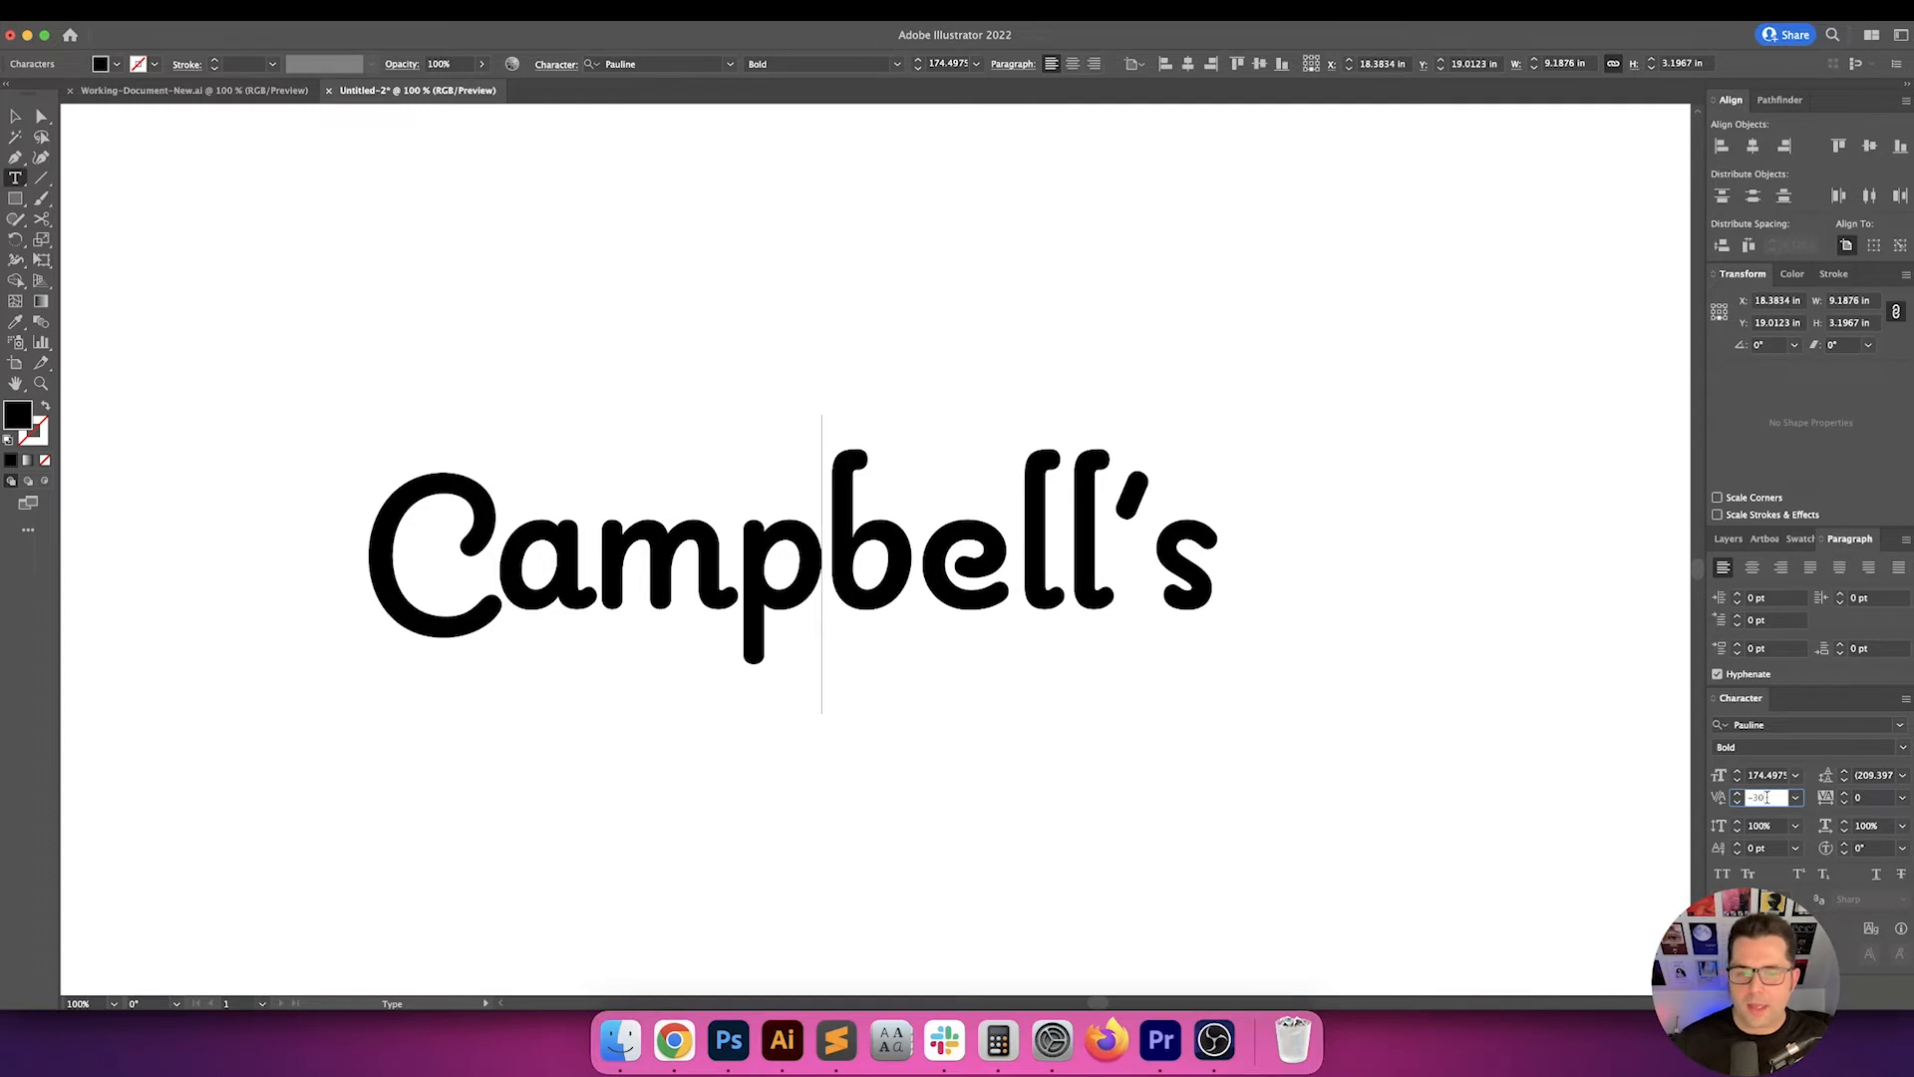
# - Set the kerning between the e and the first l of the Pauline Campbell's to -50
pyautogui.press('Right')
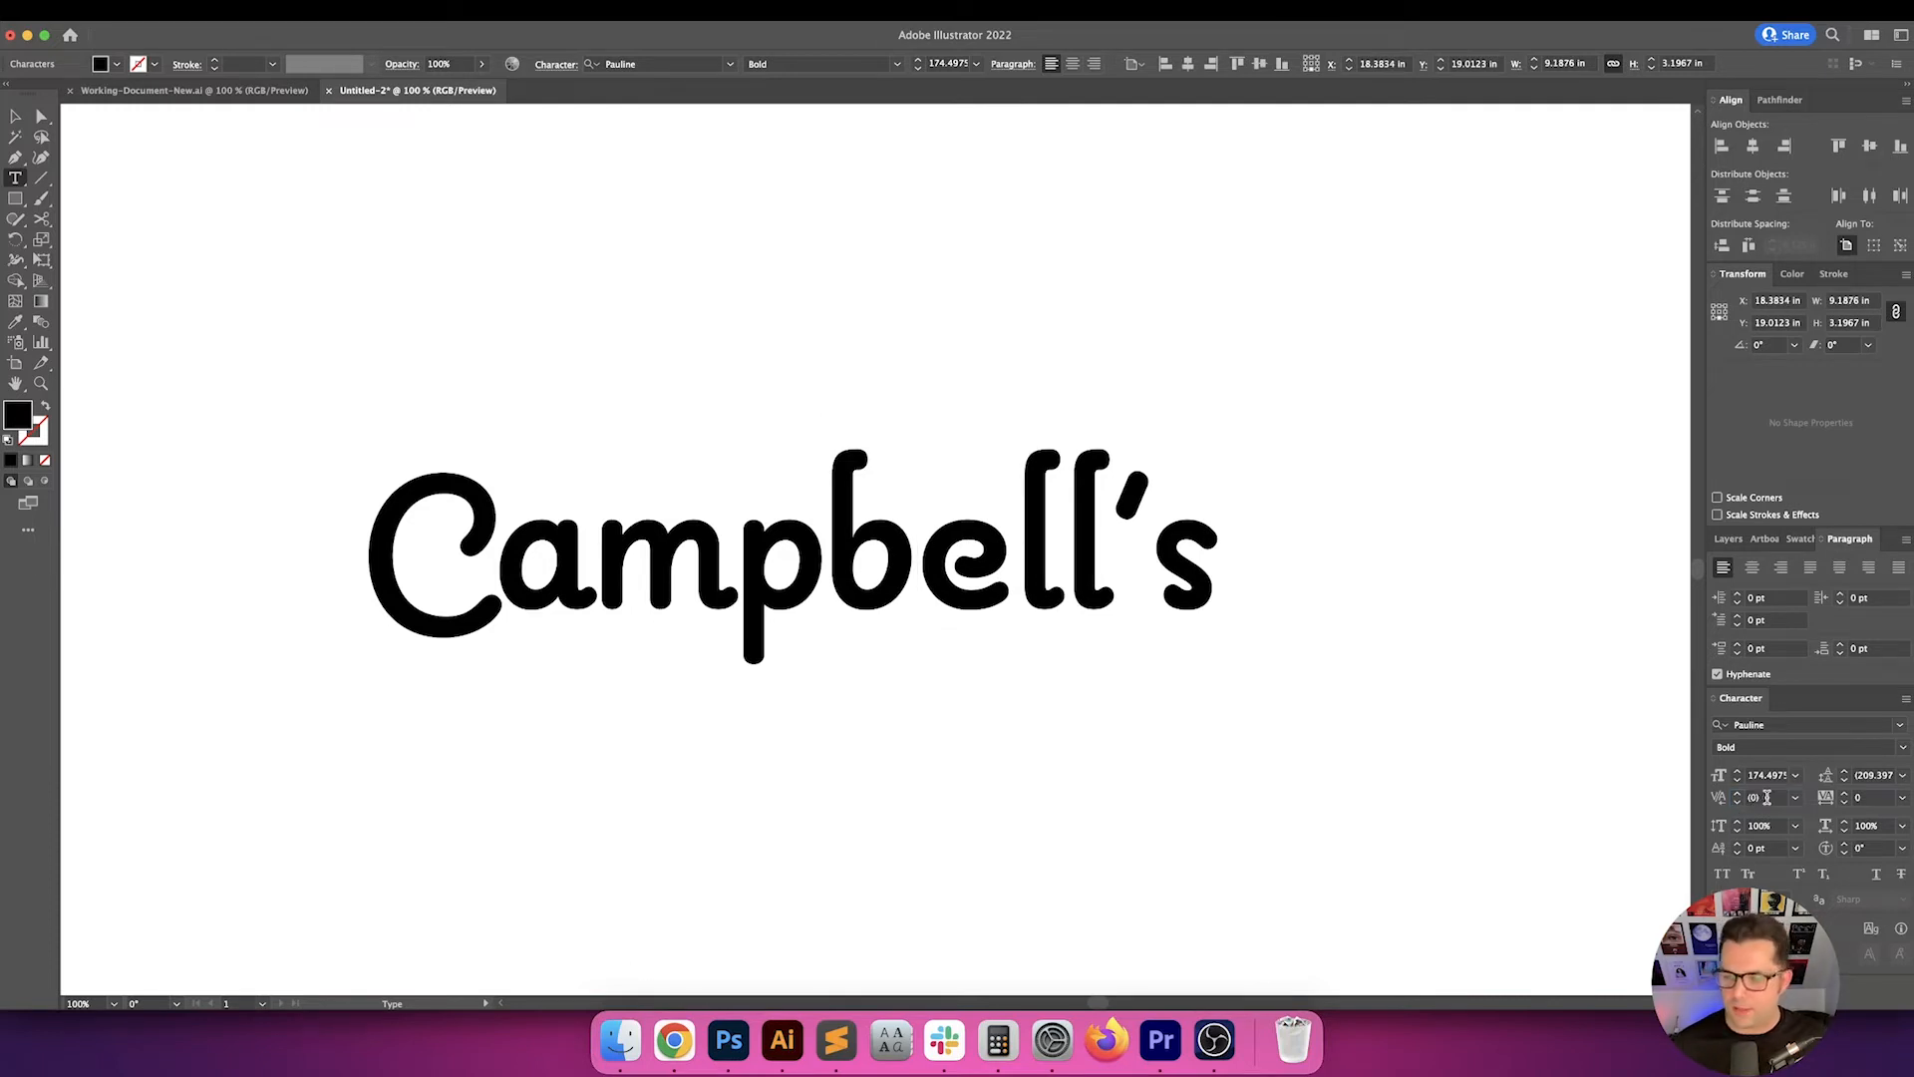
pyautogui.click(1767, 798)
pyautogui.hotkey('shift', 'Down')
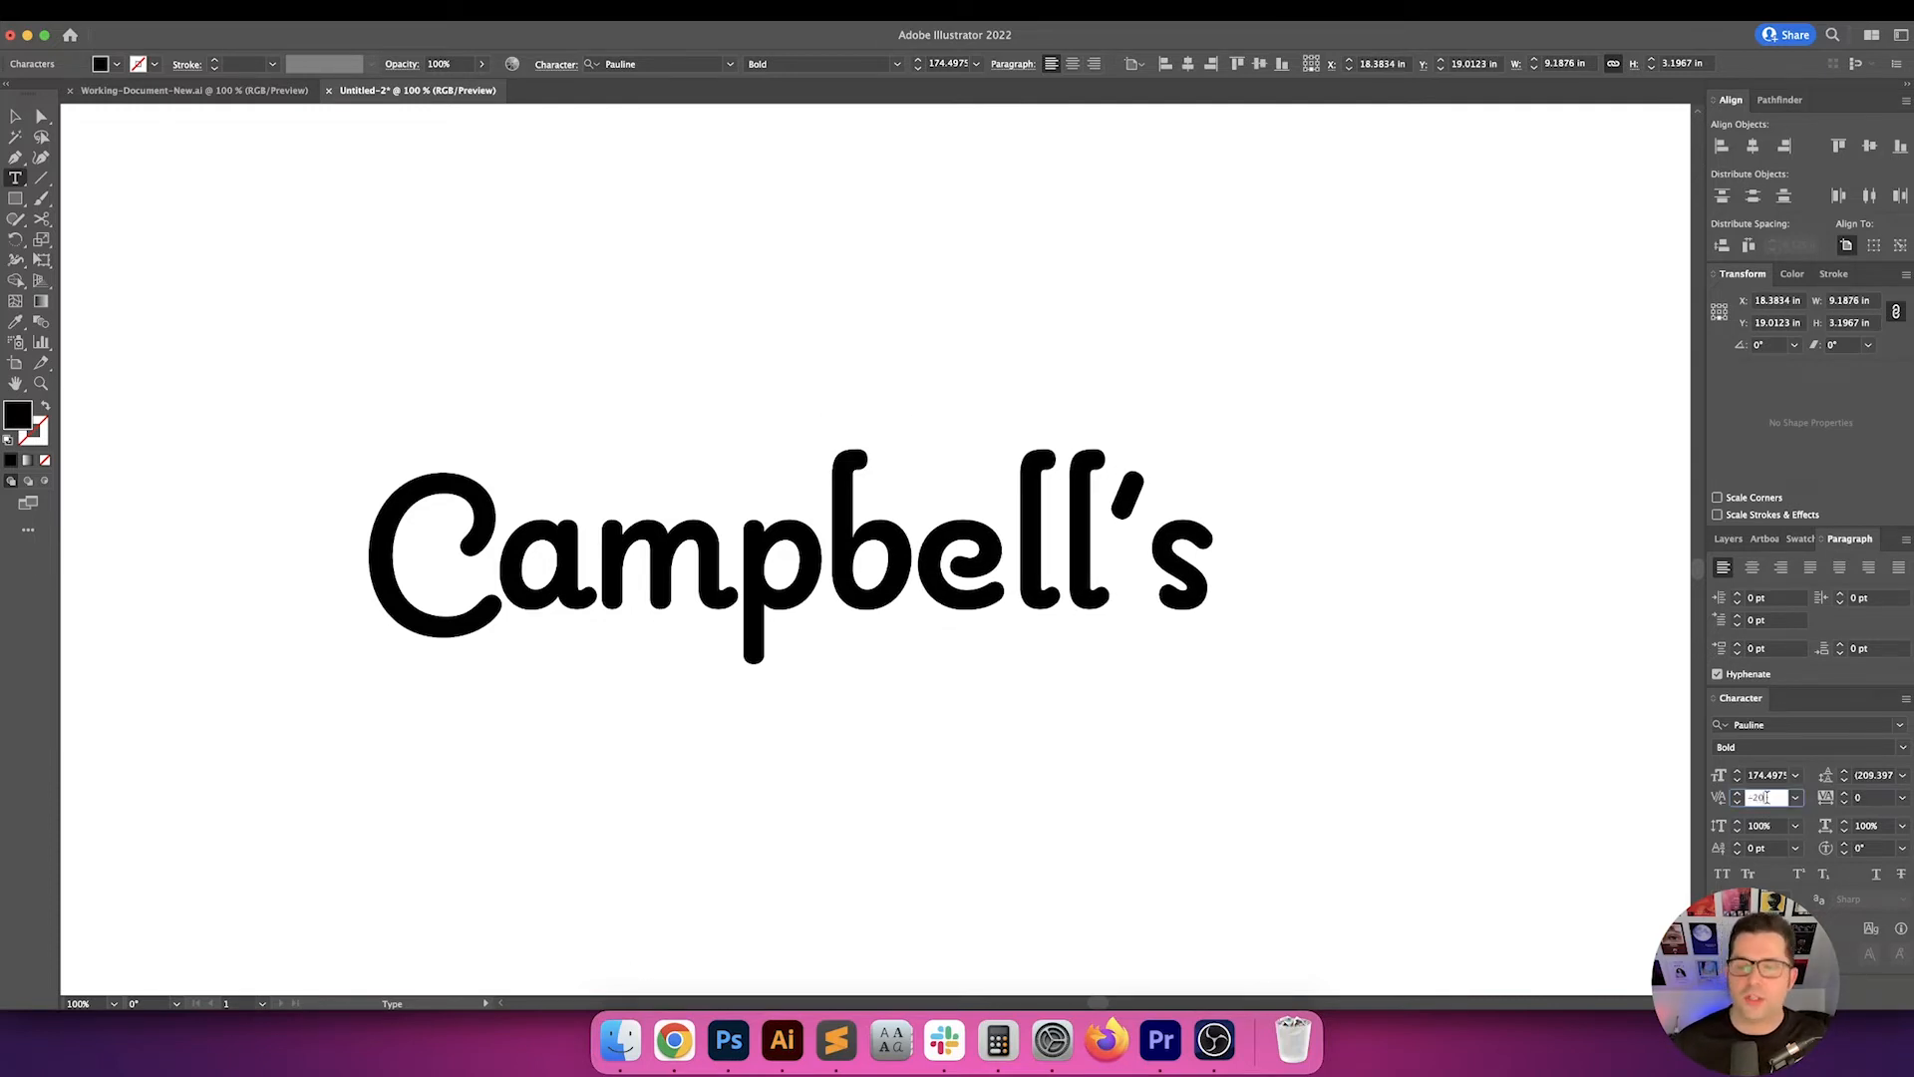
pyautogui.press('Return')
pyautogui.press('Right')
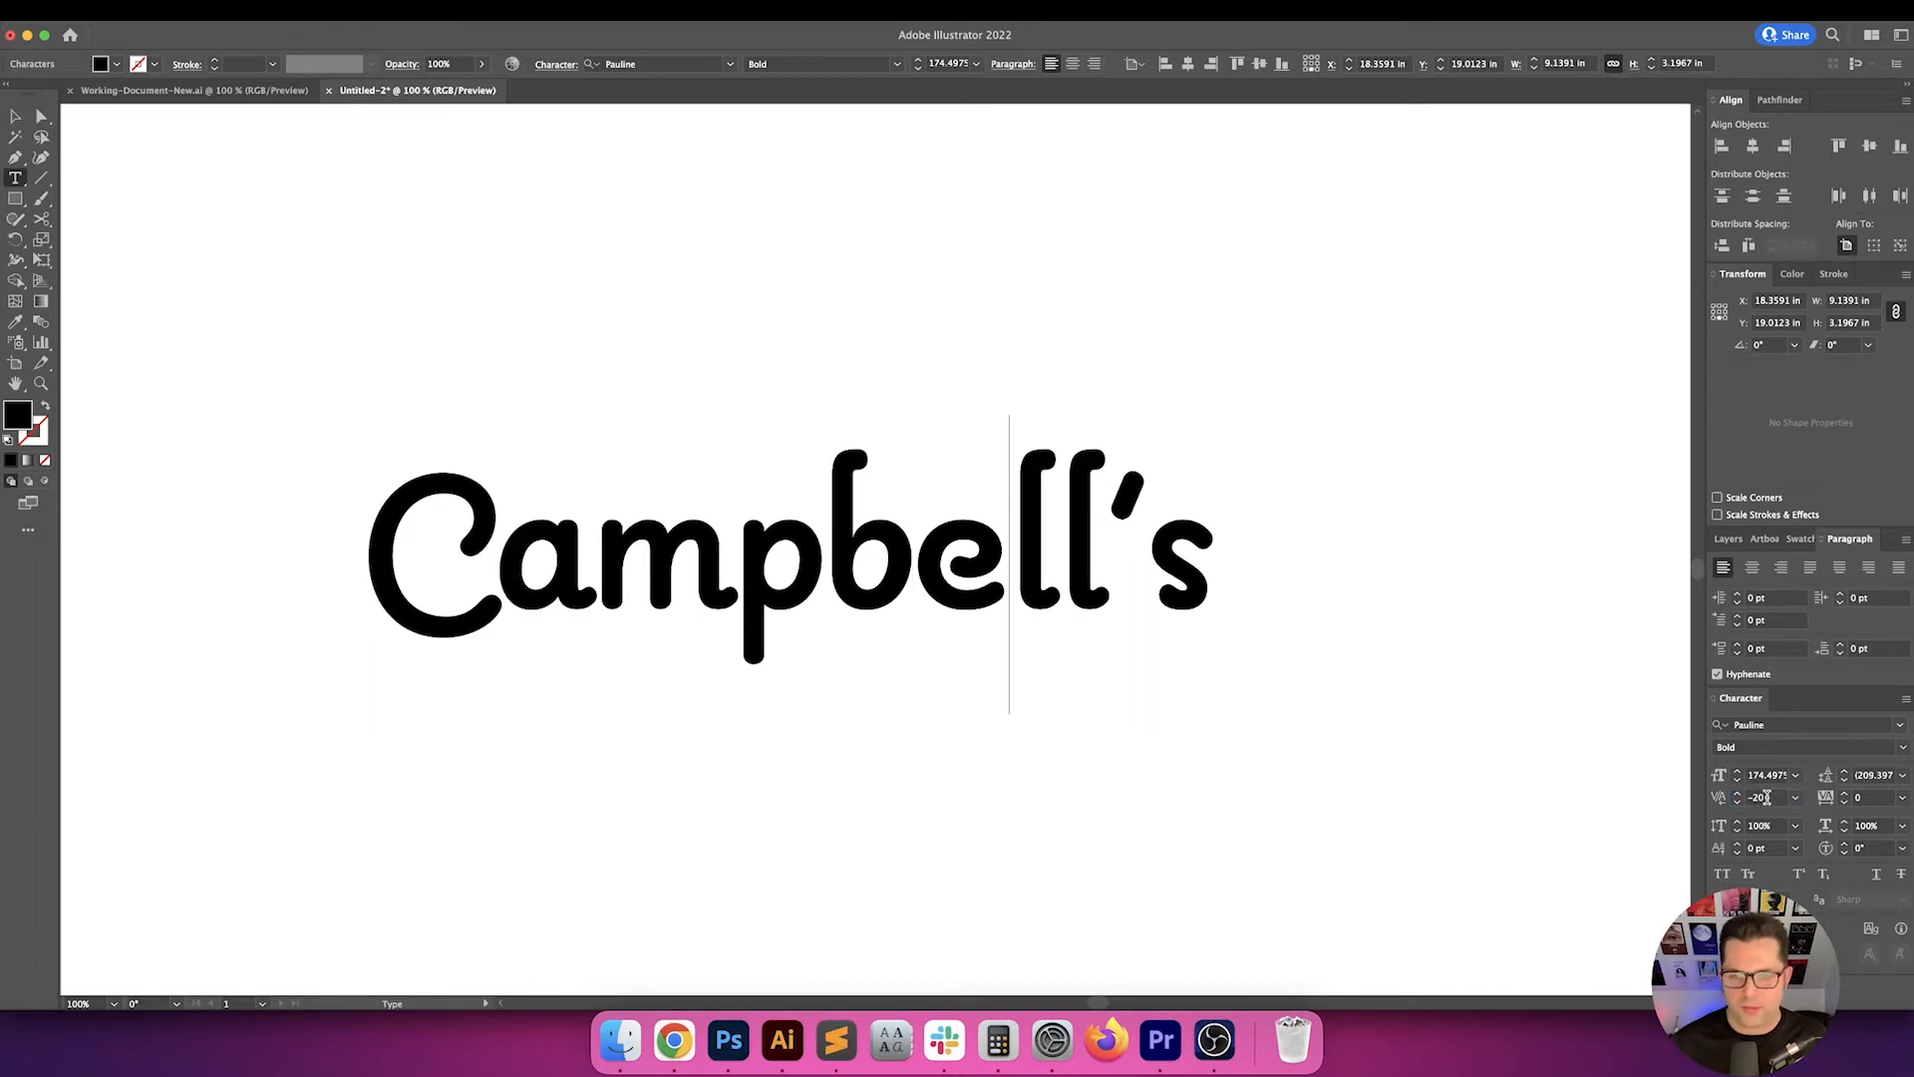
pyautogui.click(1767, 798)
pyautogui.press('Down')
pyautogui.press('Down')
pyautogui.press('Down')
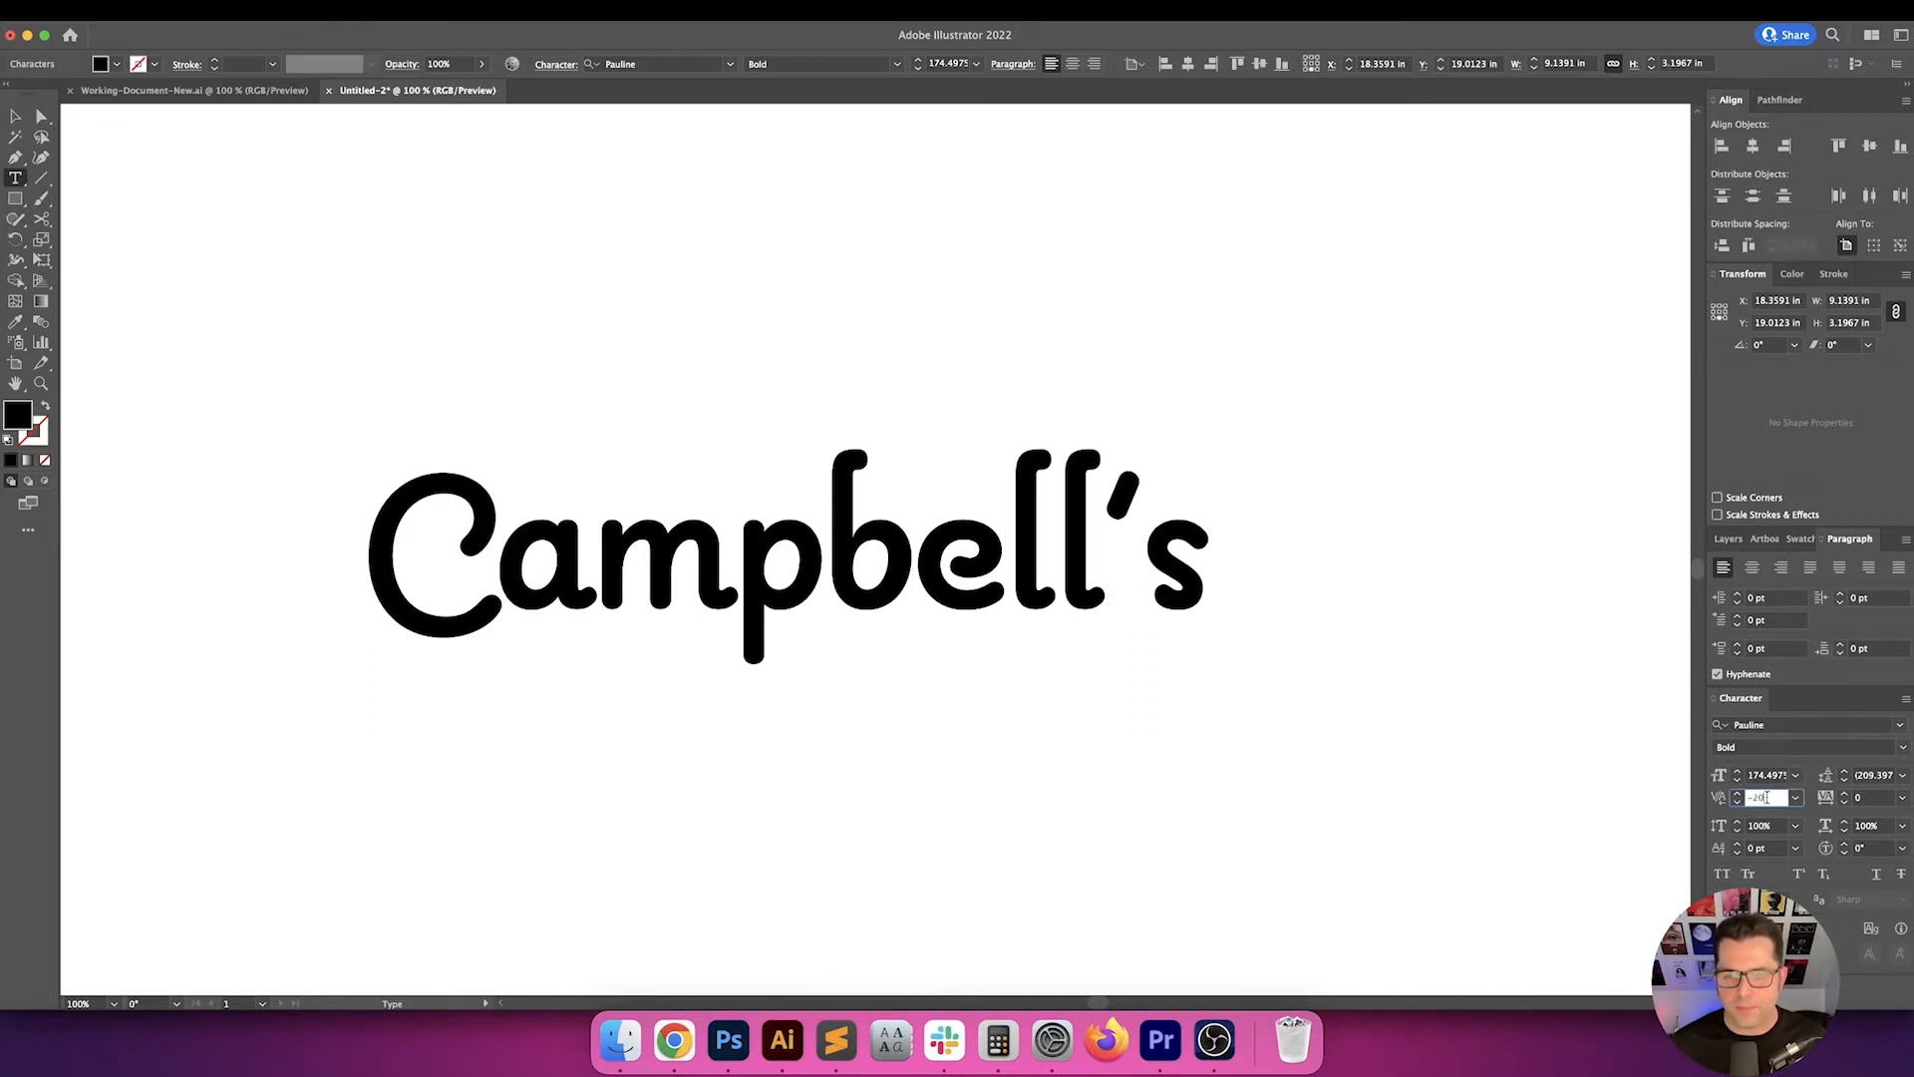
pyautogui.press('Return')
# - Set the kerning between the two l's and between the second l and the apostrophe to -10
pyautogui.click(1767, 798)
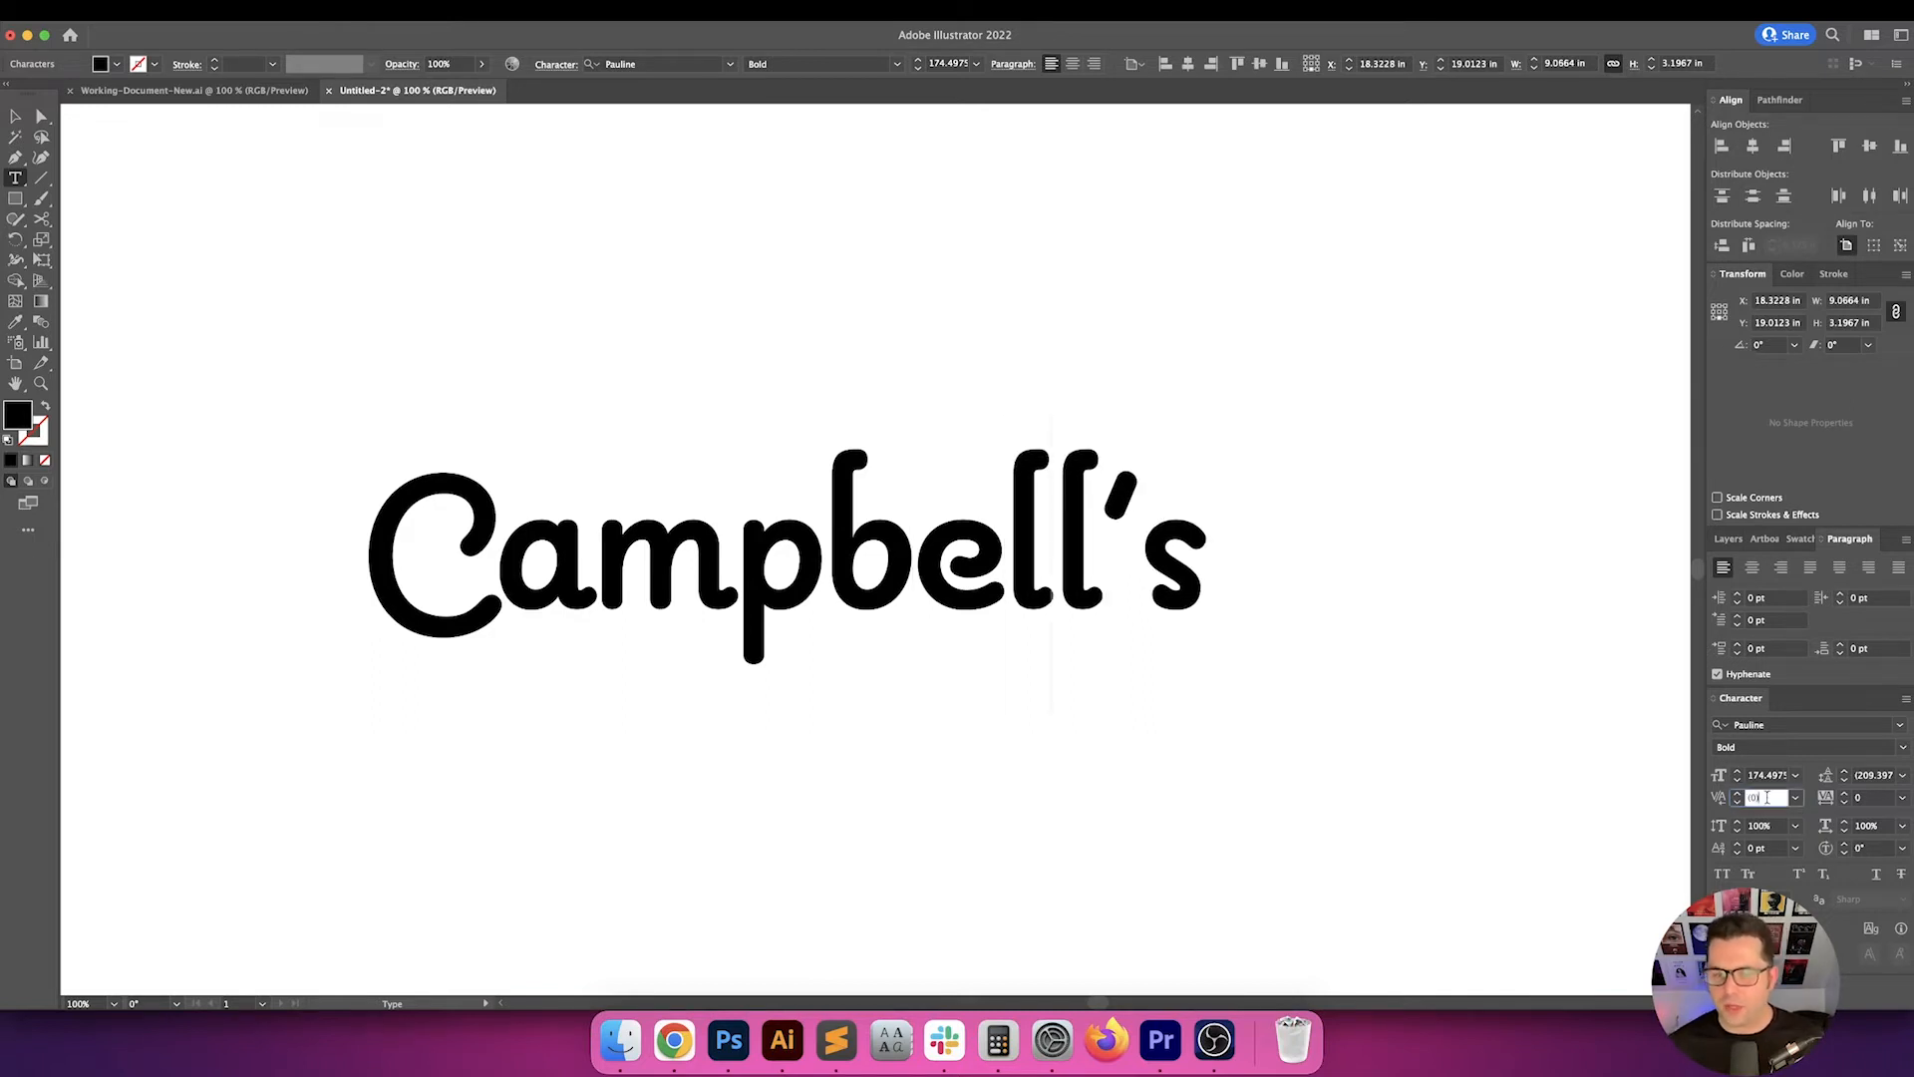
pyautogui.press('Down')
pyautogui.press('Return')
pyautogui.press('Right')
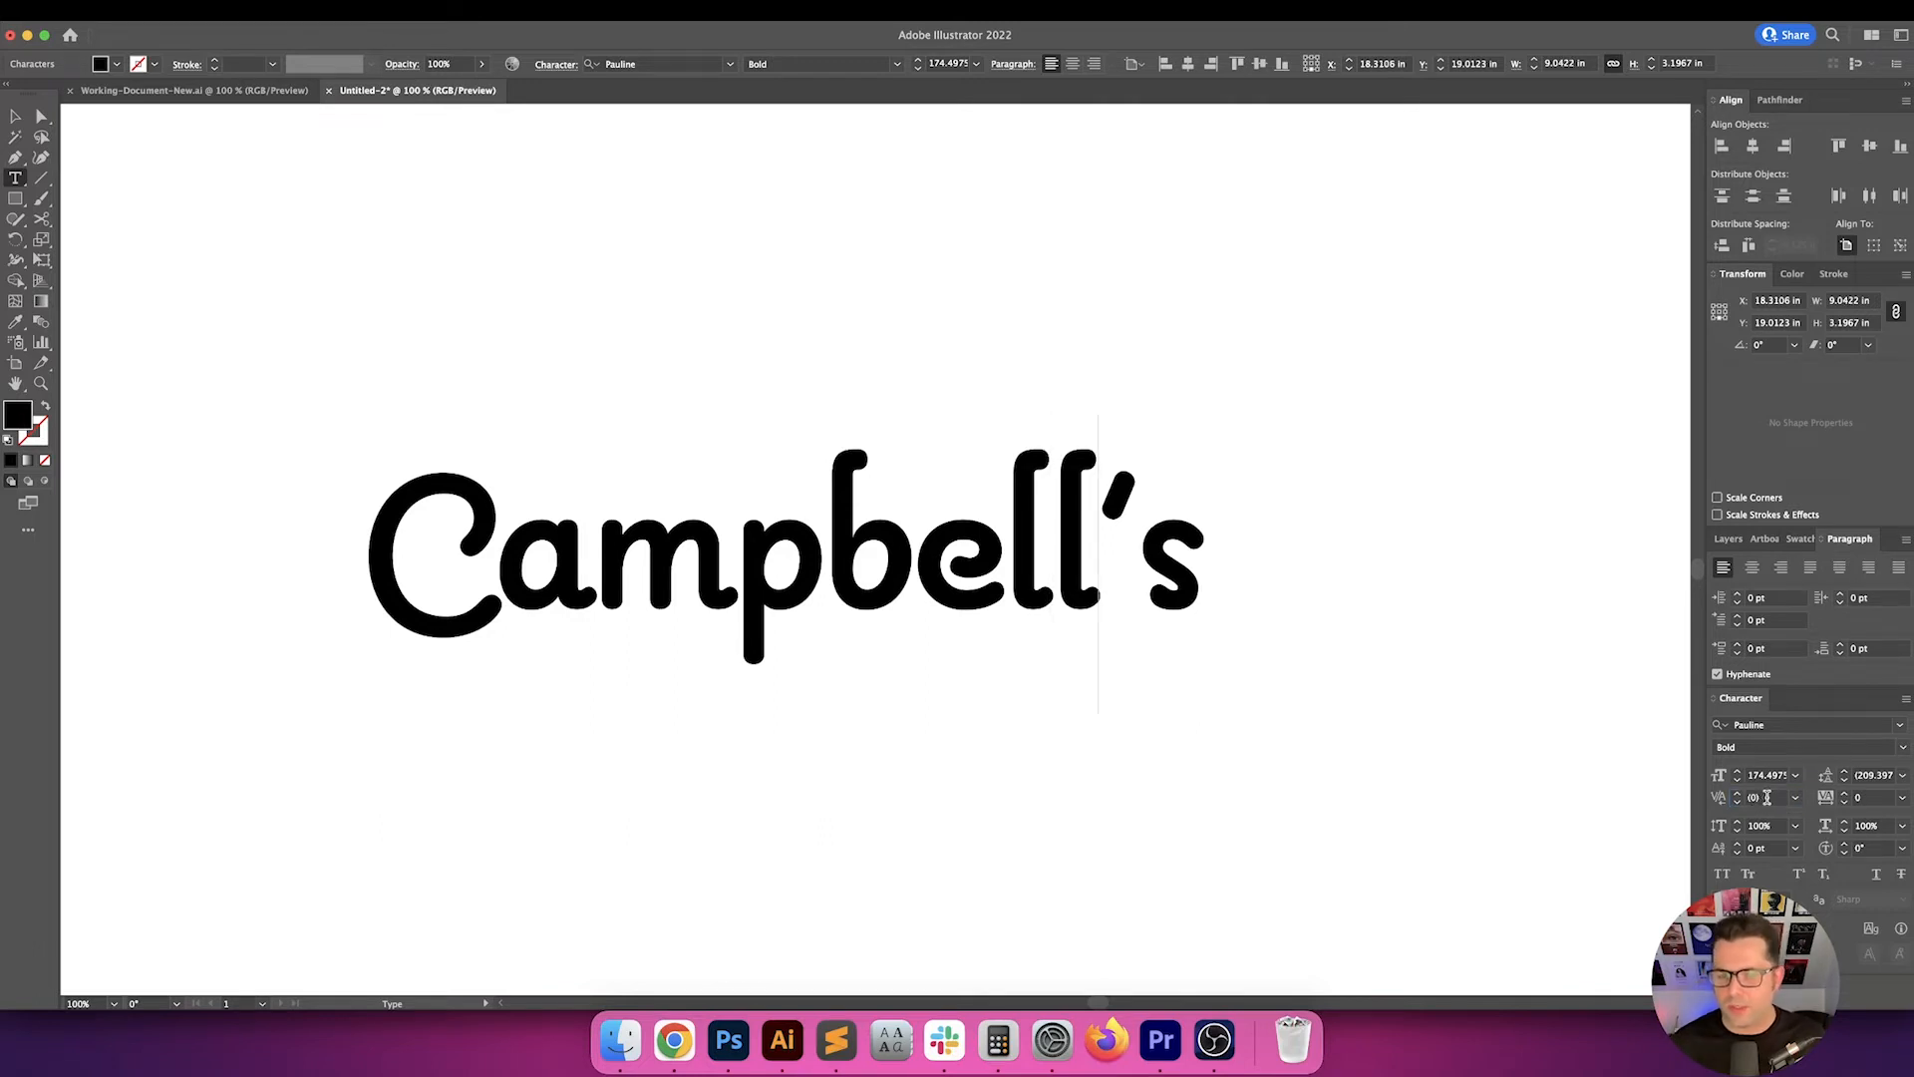
pyautogui.click(1767, 798)
pyautogui.press('Down')
pyautogui.press('Return')
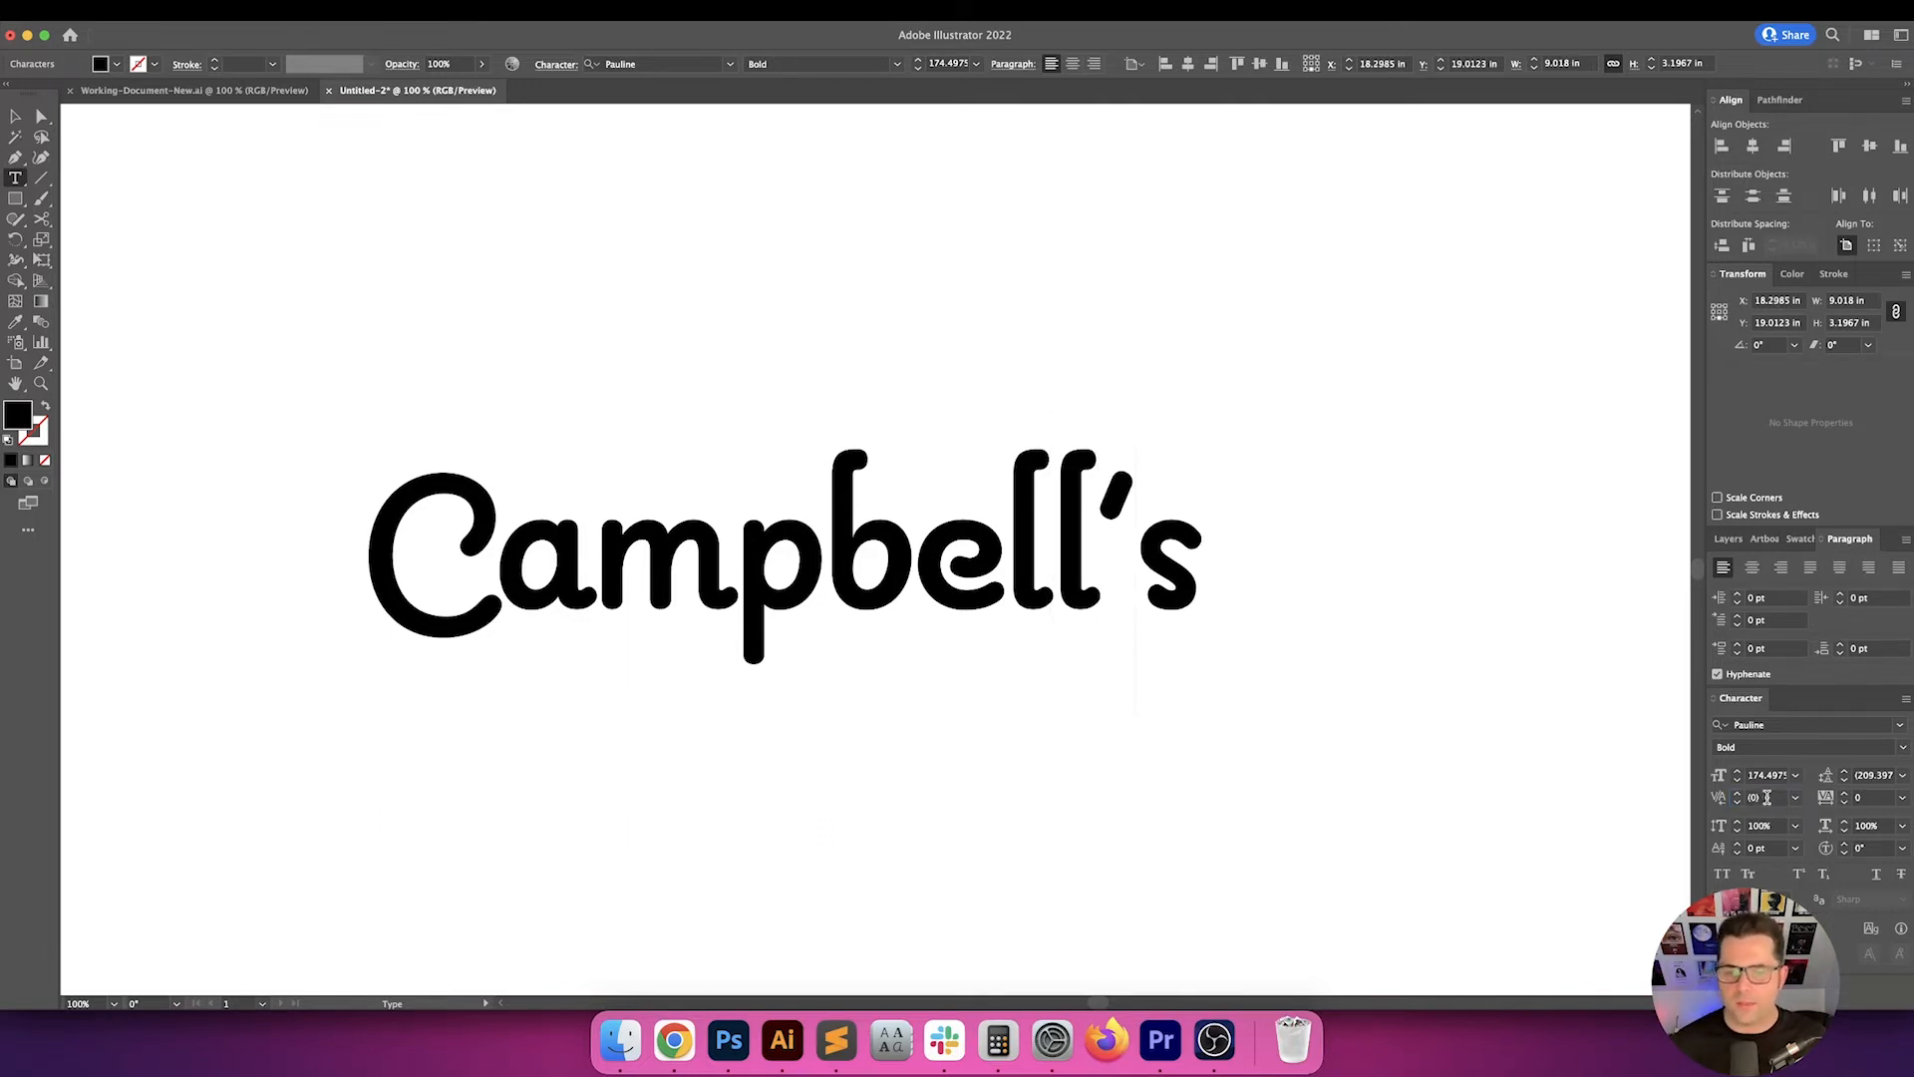
# - Set the kerning between the apostrophe and s to -60, finish editing the text and deselect it
pyautogui.click(1767, 798)
pyautogui.press('Down')
pyautogui.press('Down')
pyautogui.press('Down')
pyautogui.press('Down')
pyautogui.press('Down')
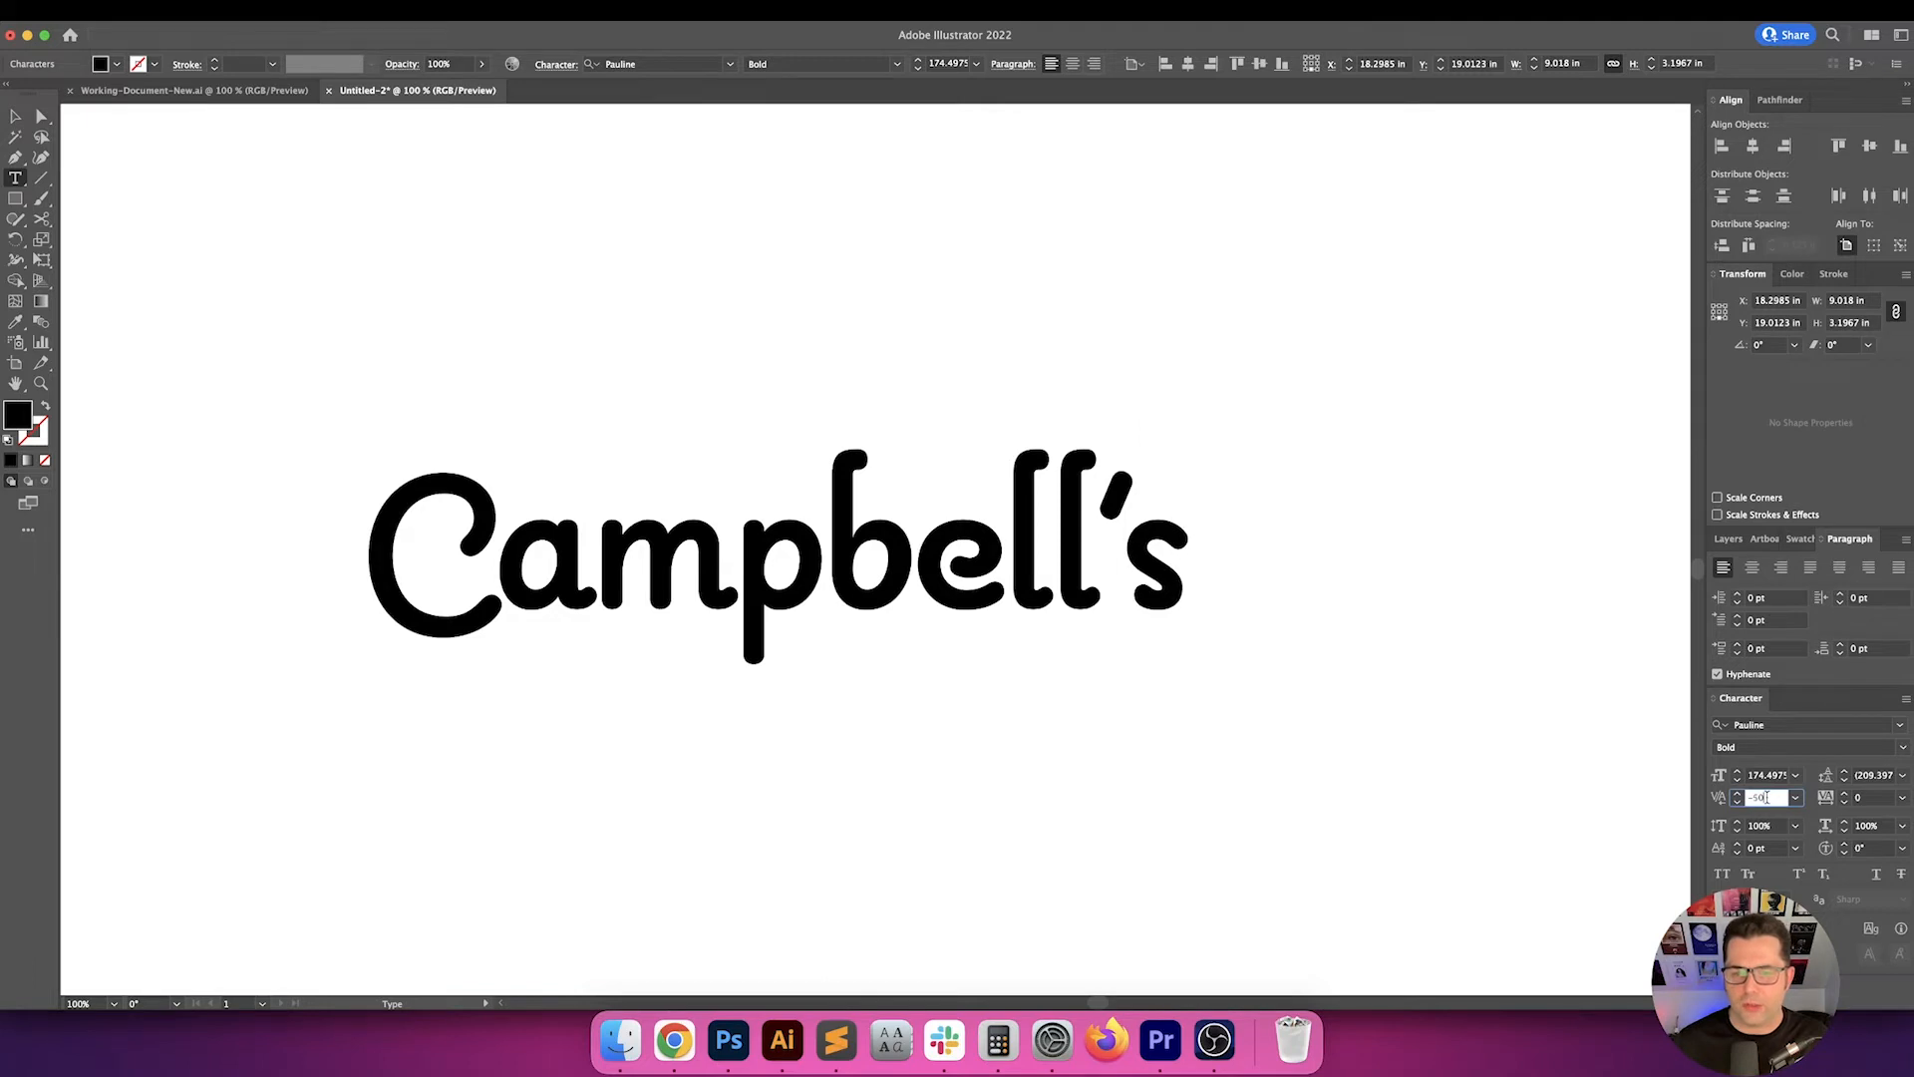
pyautogui.press('Down')
pyautogui.press('Return')
pyautogui.press('Escape')
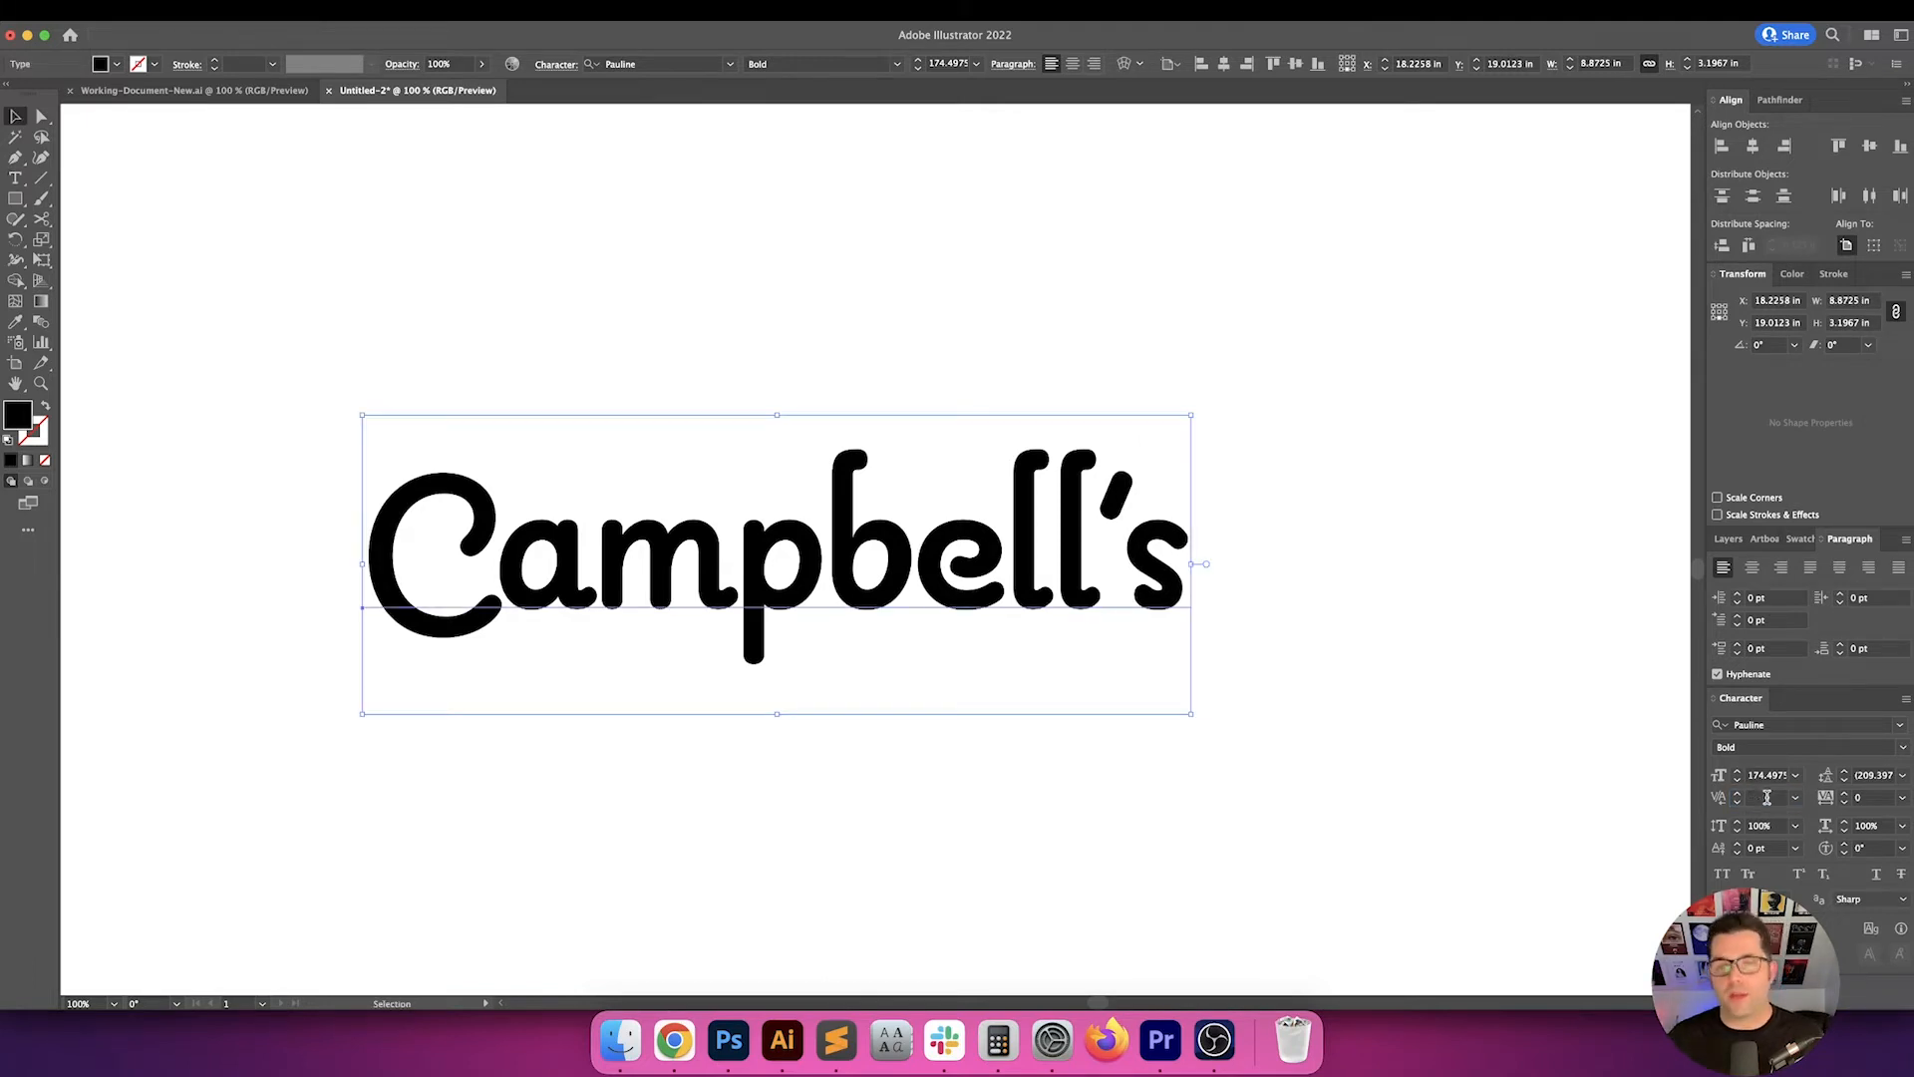
pyautogui.click(1415, 787)
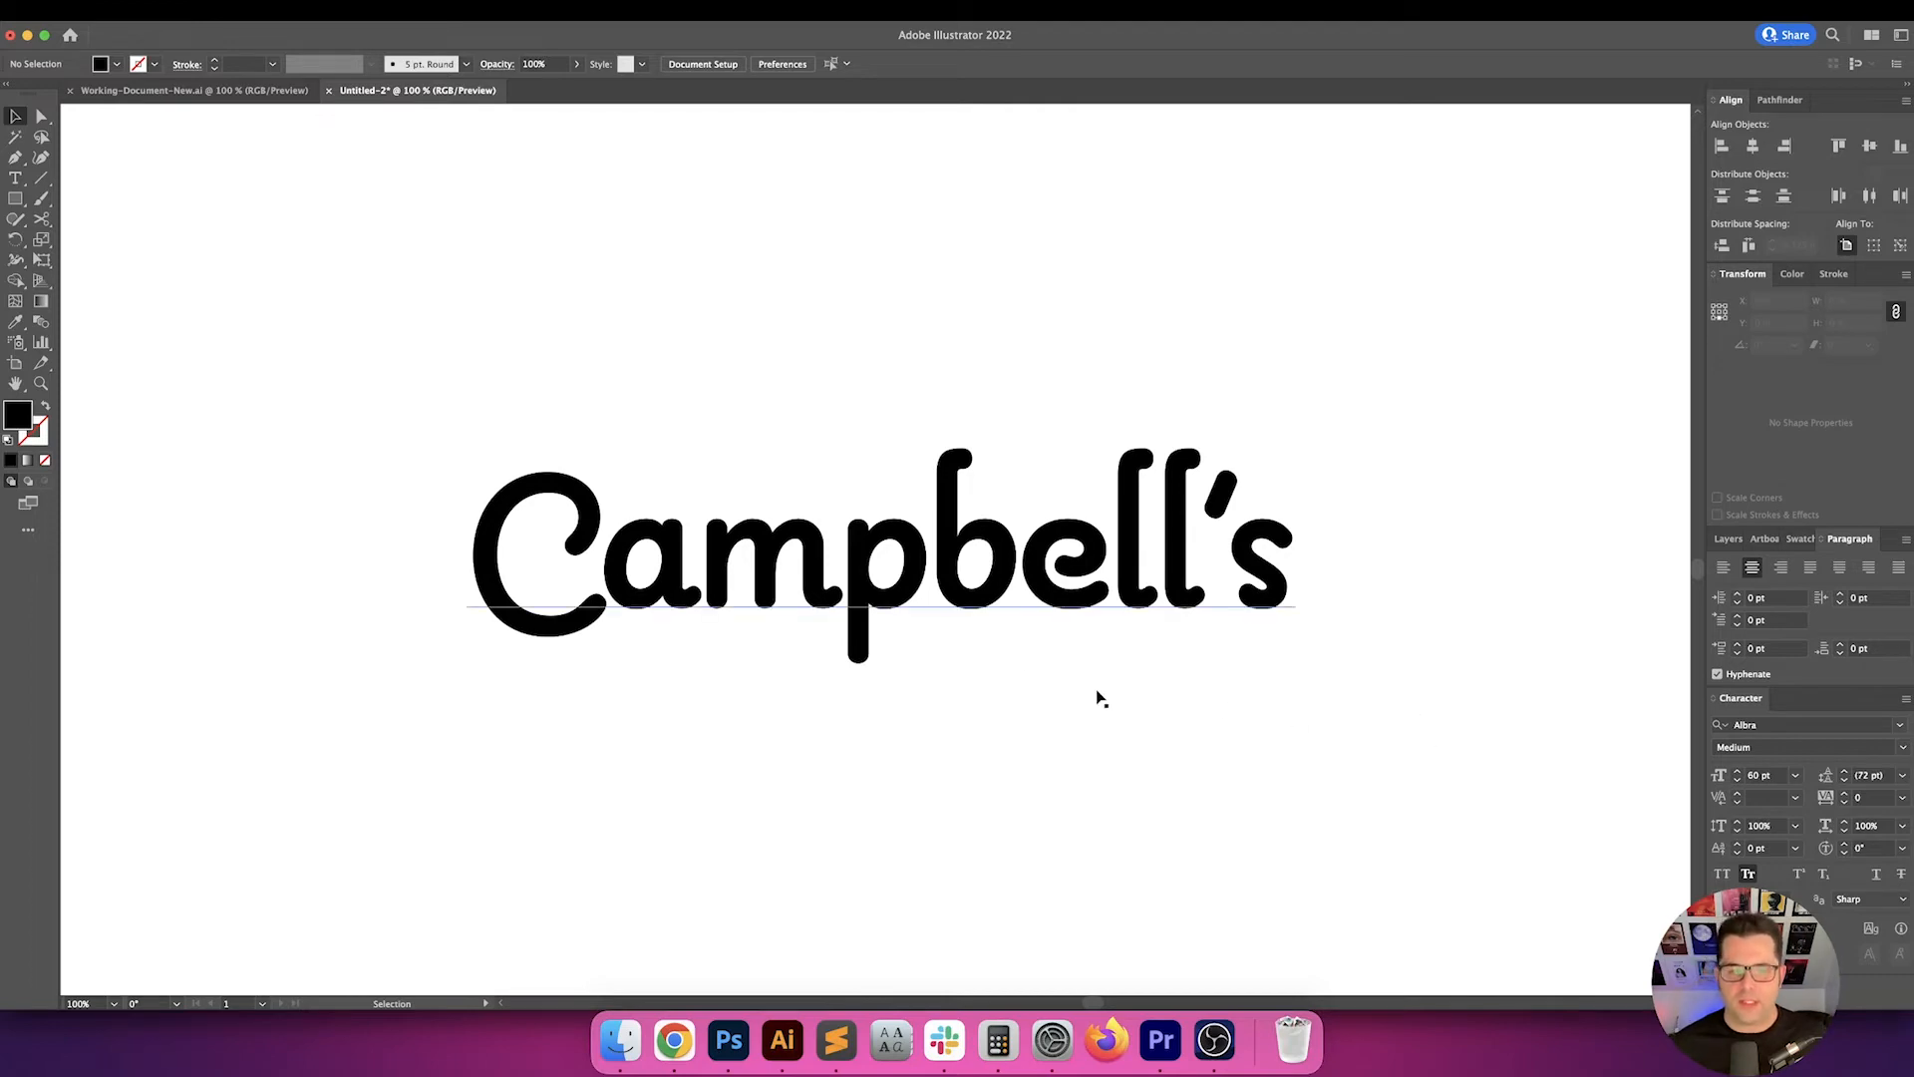
pyautogui.press('t')
pyautogui.press('v')
pyautogui.press('super+minus')
pyautogui.moveTo(507, 432); pyautogui.dragTo(1005, 619)
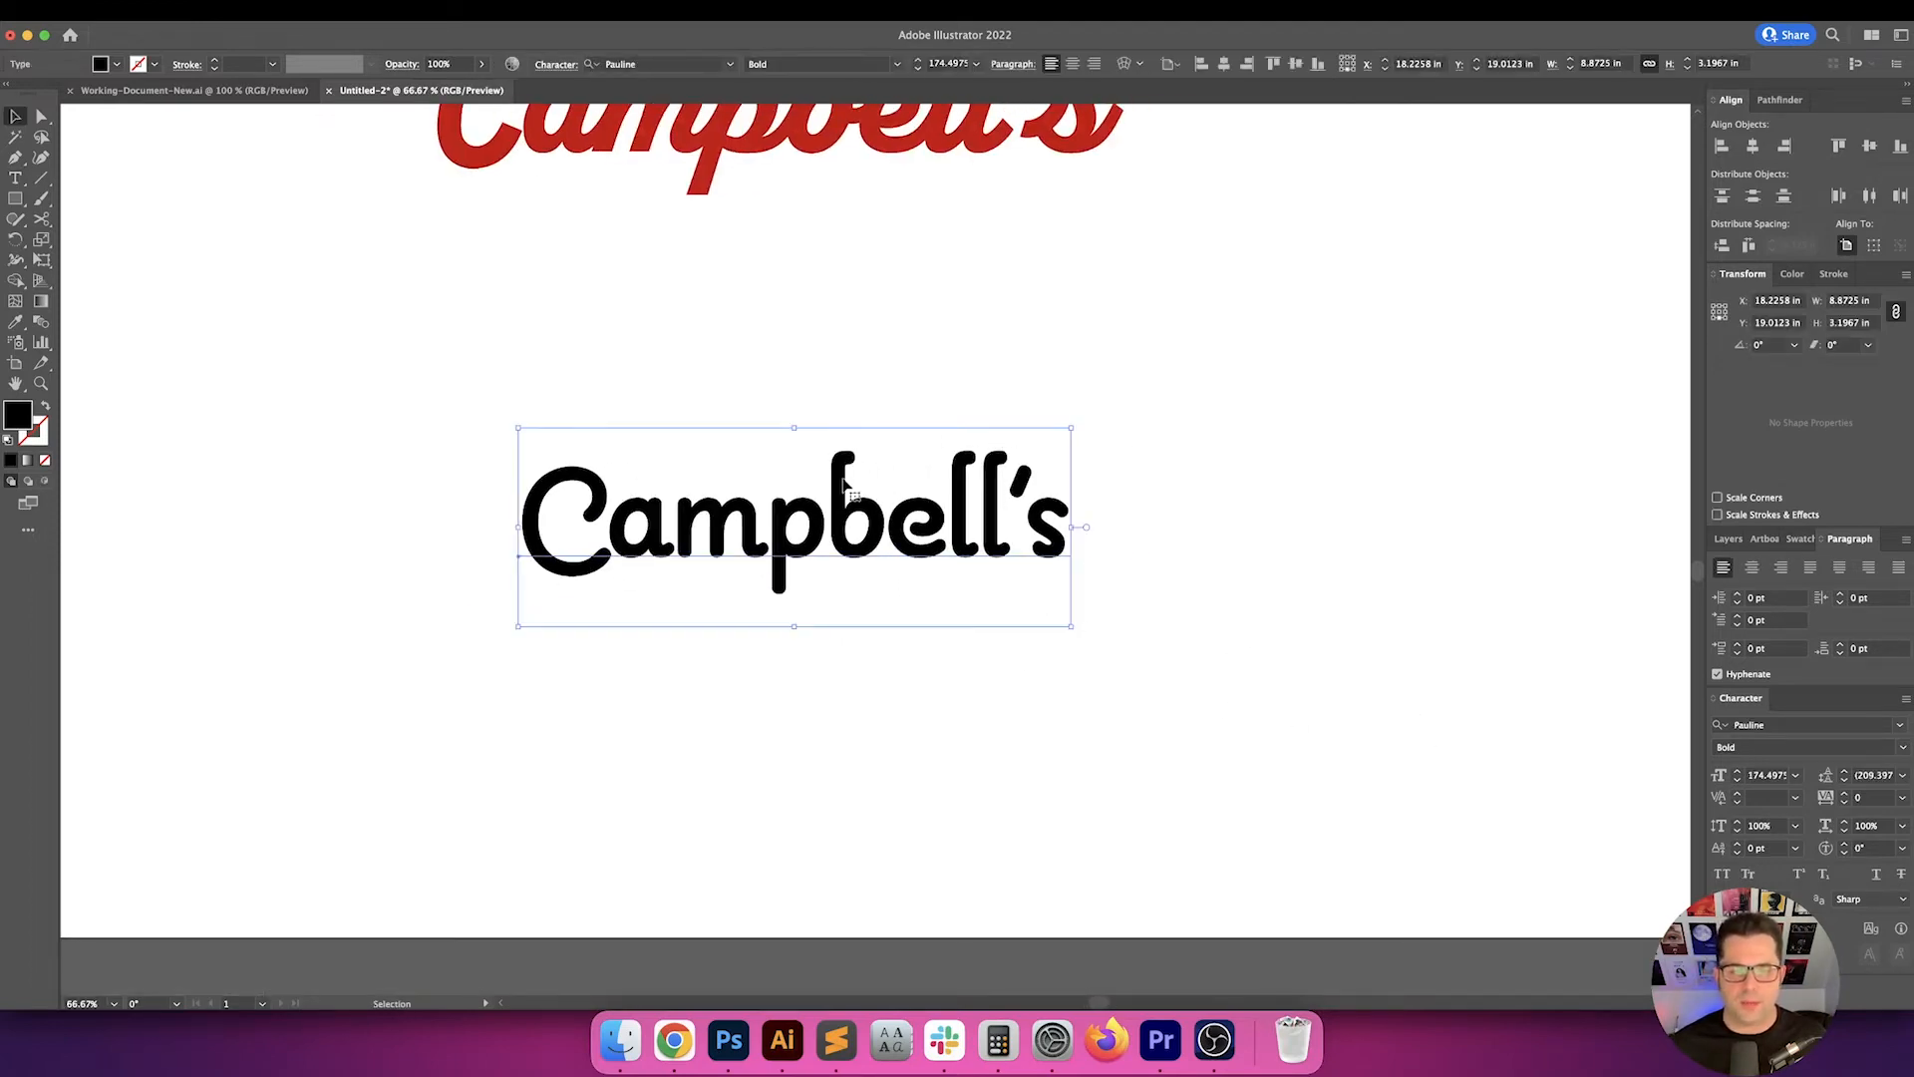
pyautogui.moveTo(799, 496); pyautogui.dragTo(800, 685)
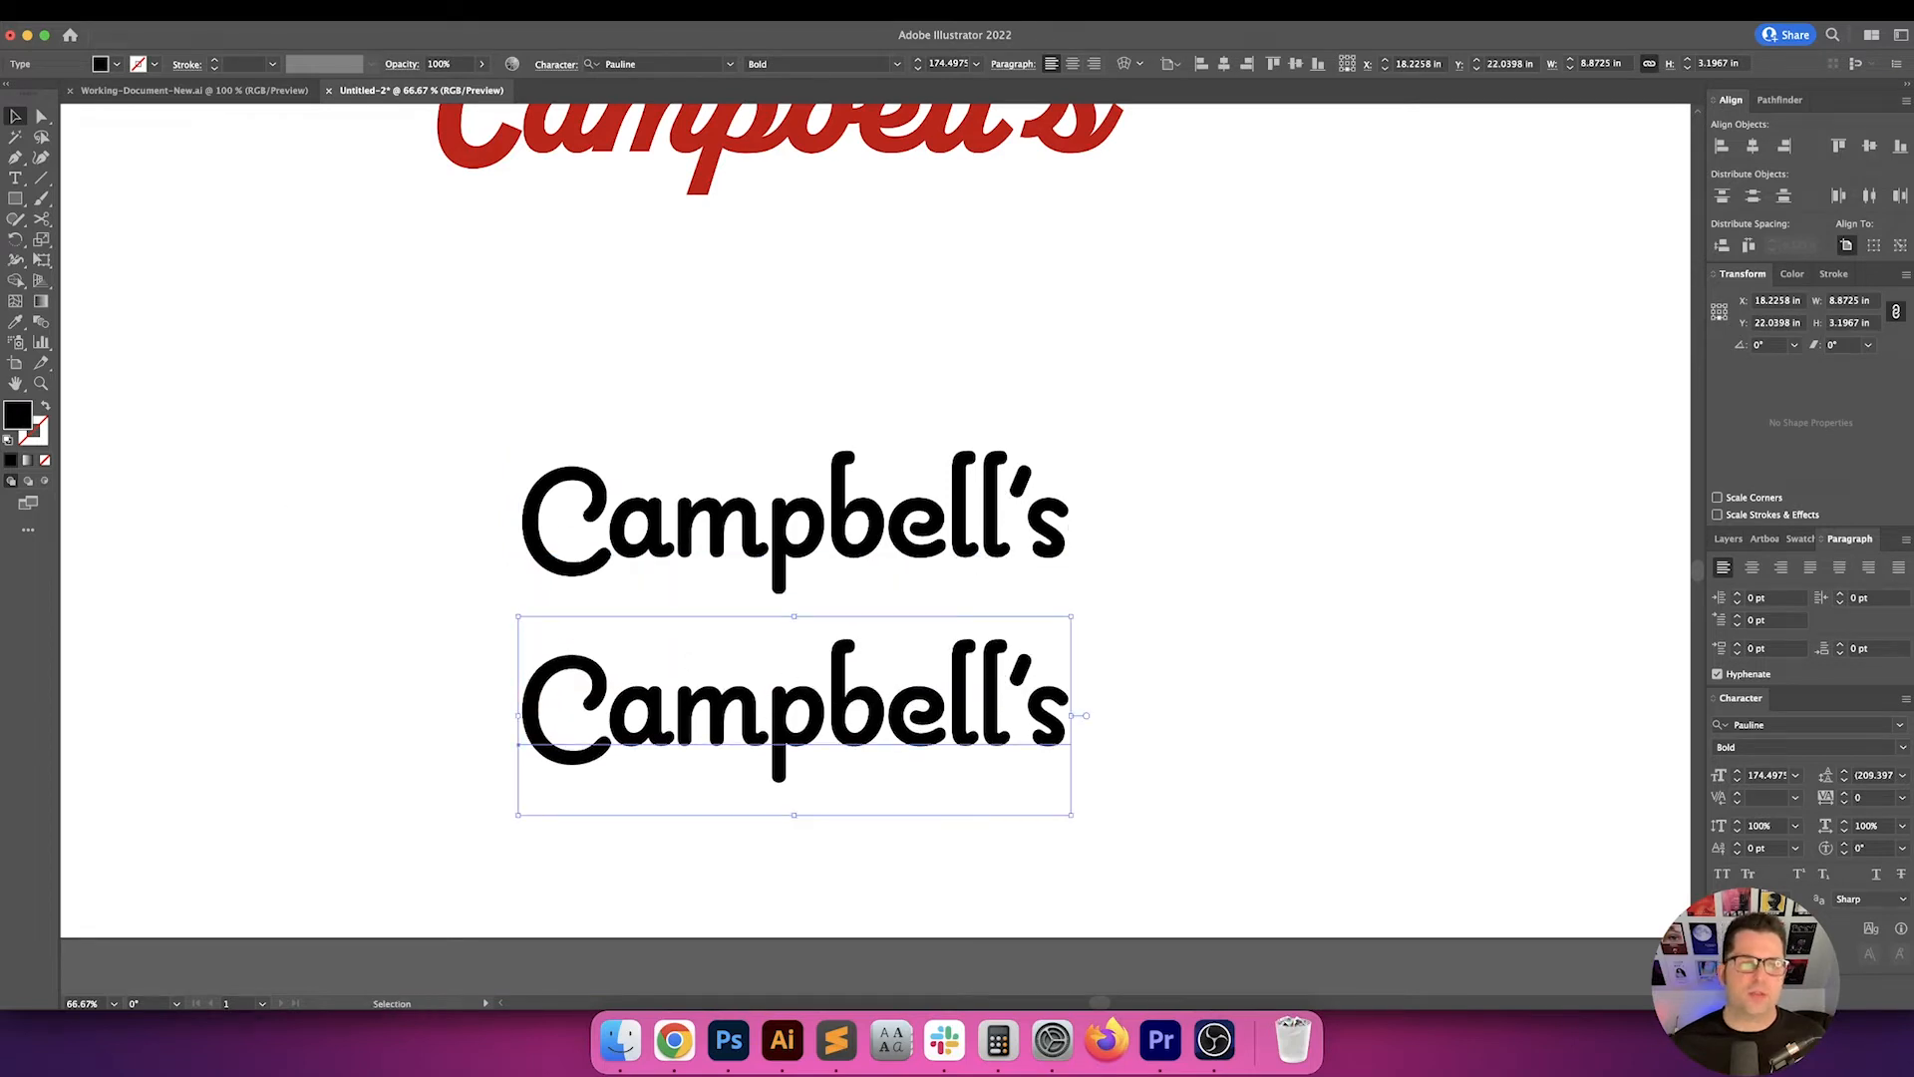
# - Shear the lower Pauline Campbell's copy by 20° along the horizontal axis
pyautogui.click(220, 10)
pyautogui.moveTo(221, 36)
pyautogui.click(459, 138)
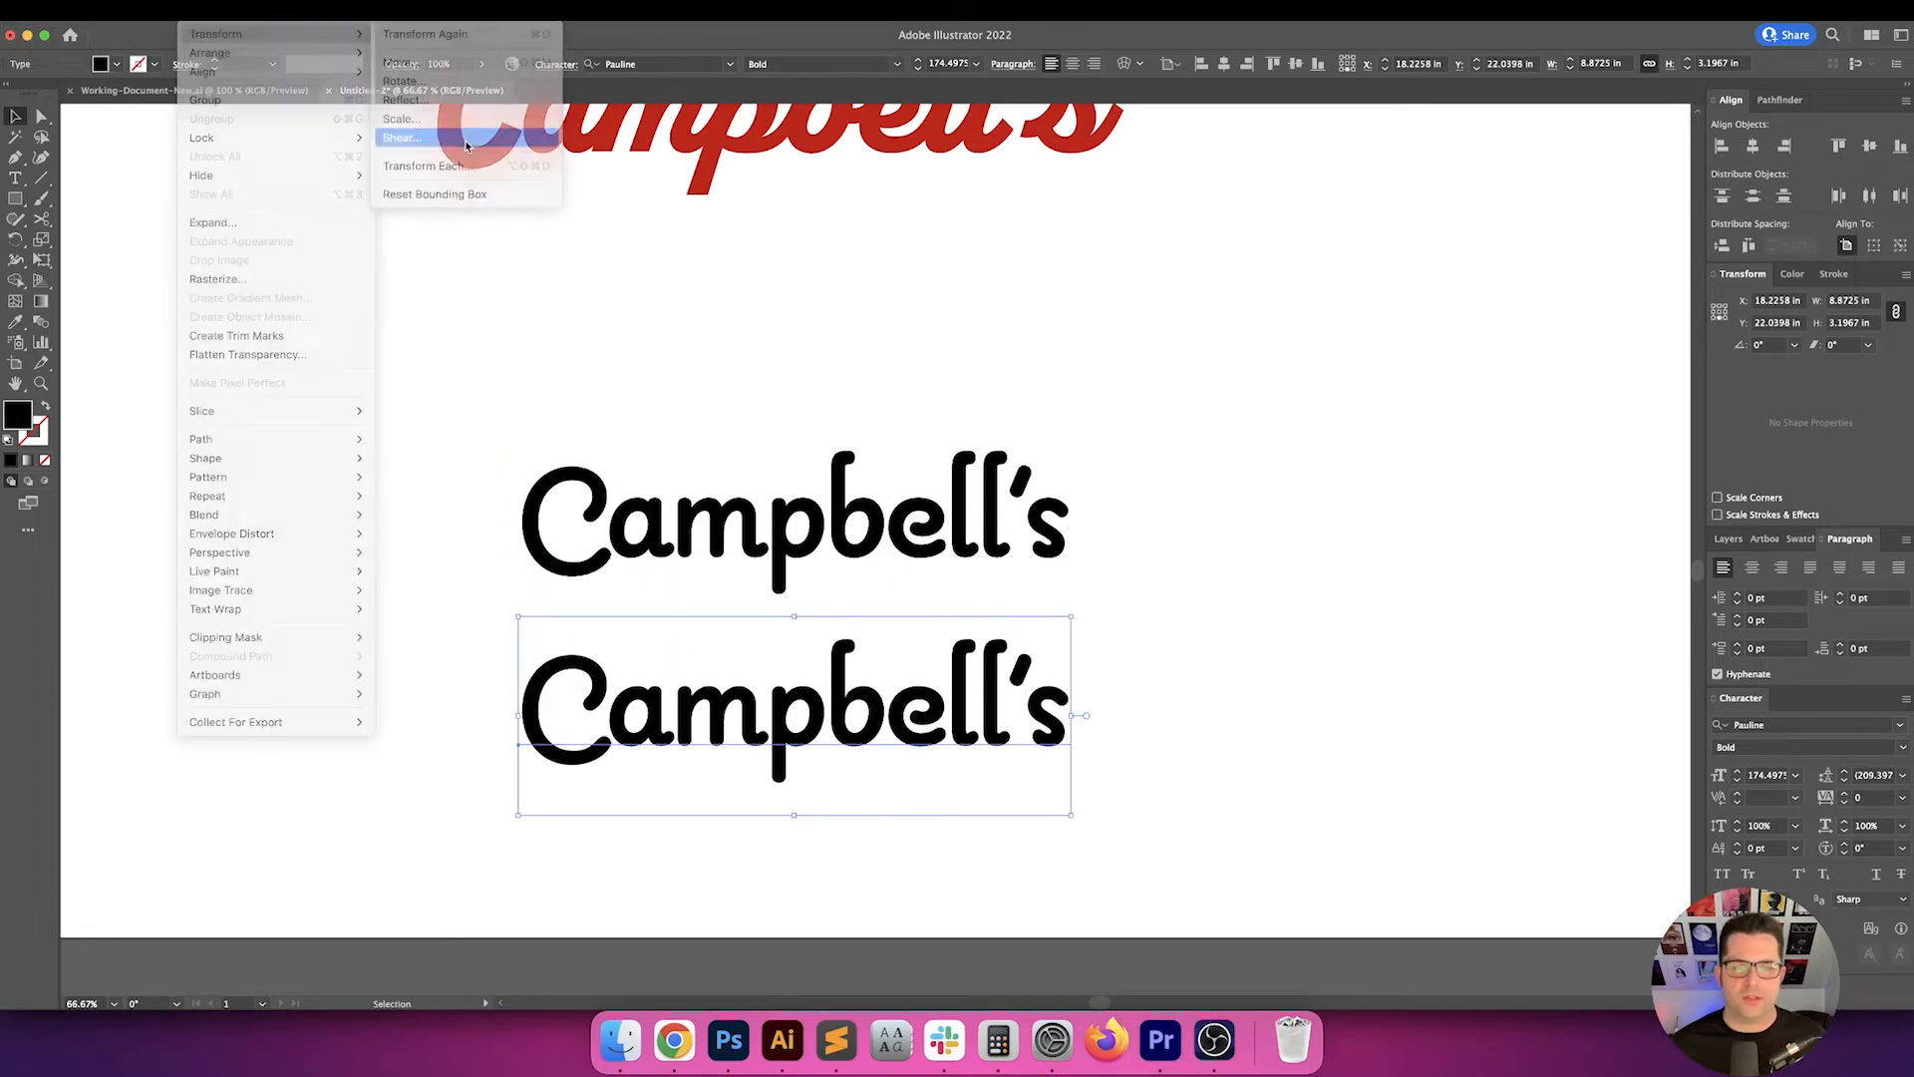
pyautogui.hotkey('shift', 'Up')
pyautogui.hotkey('shift', 'Up')
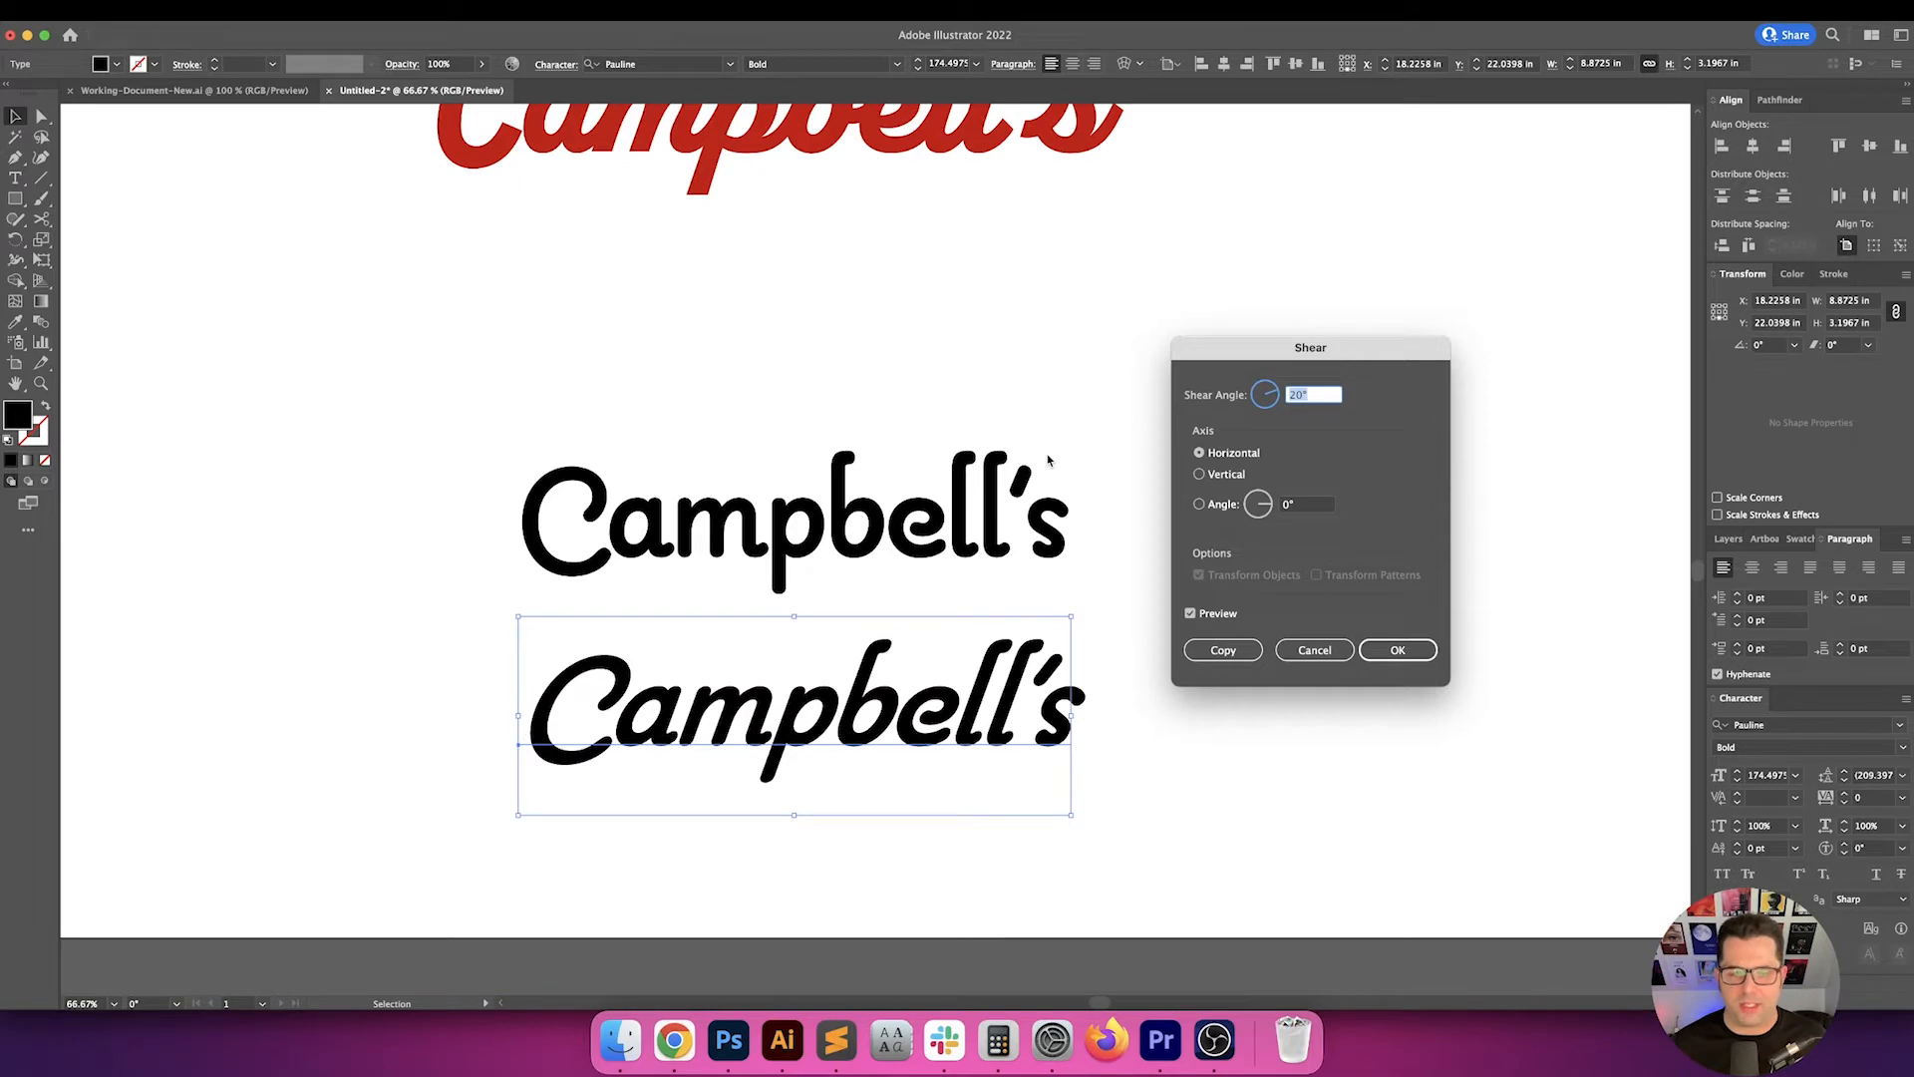
pyautogui.press('Return')
pyautogui.click(1489, 778)
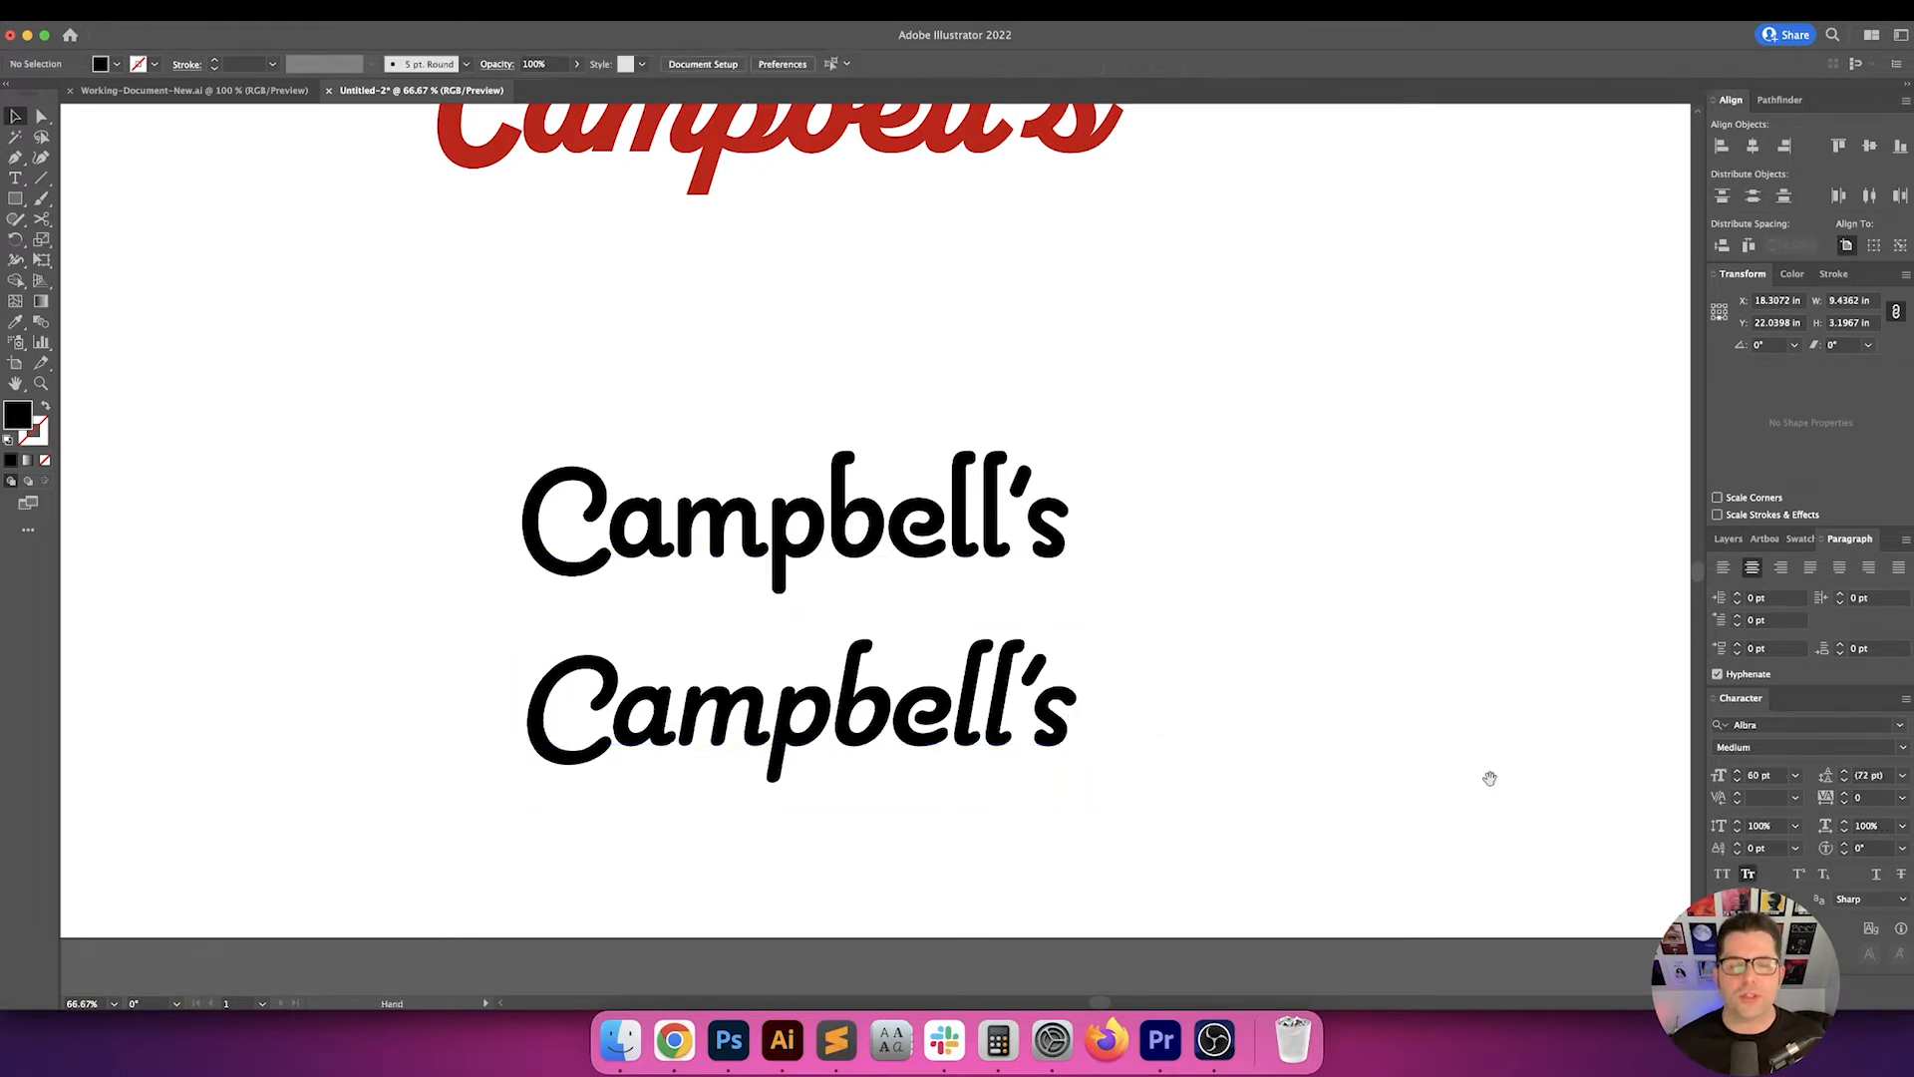
pyautogui.moveTo(1490, 777); pyautogui.dragTo(1525, 760)
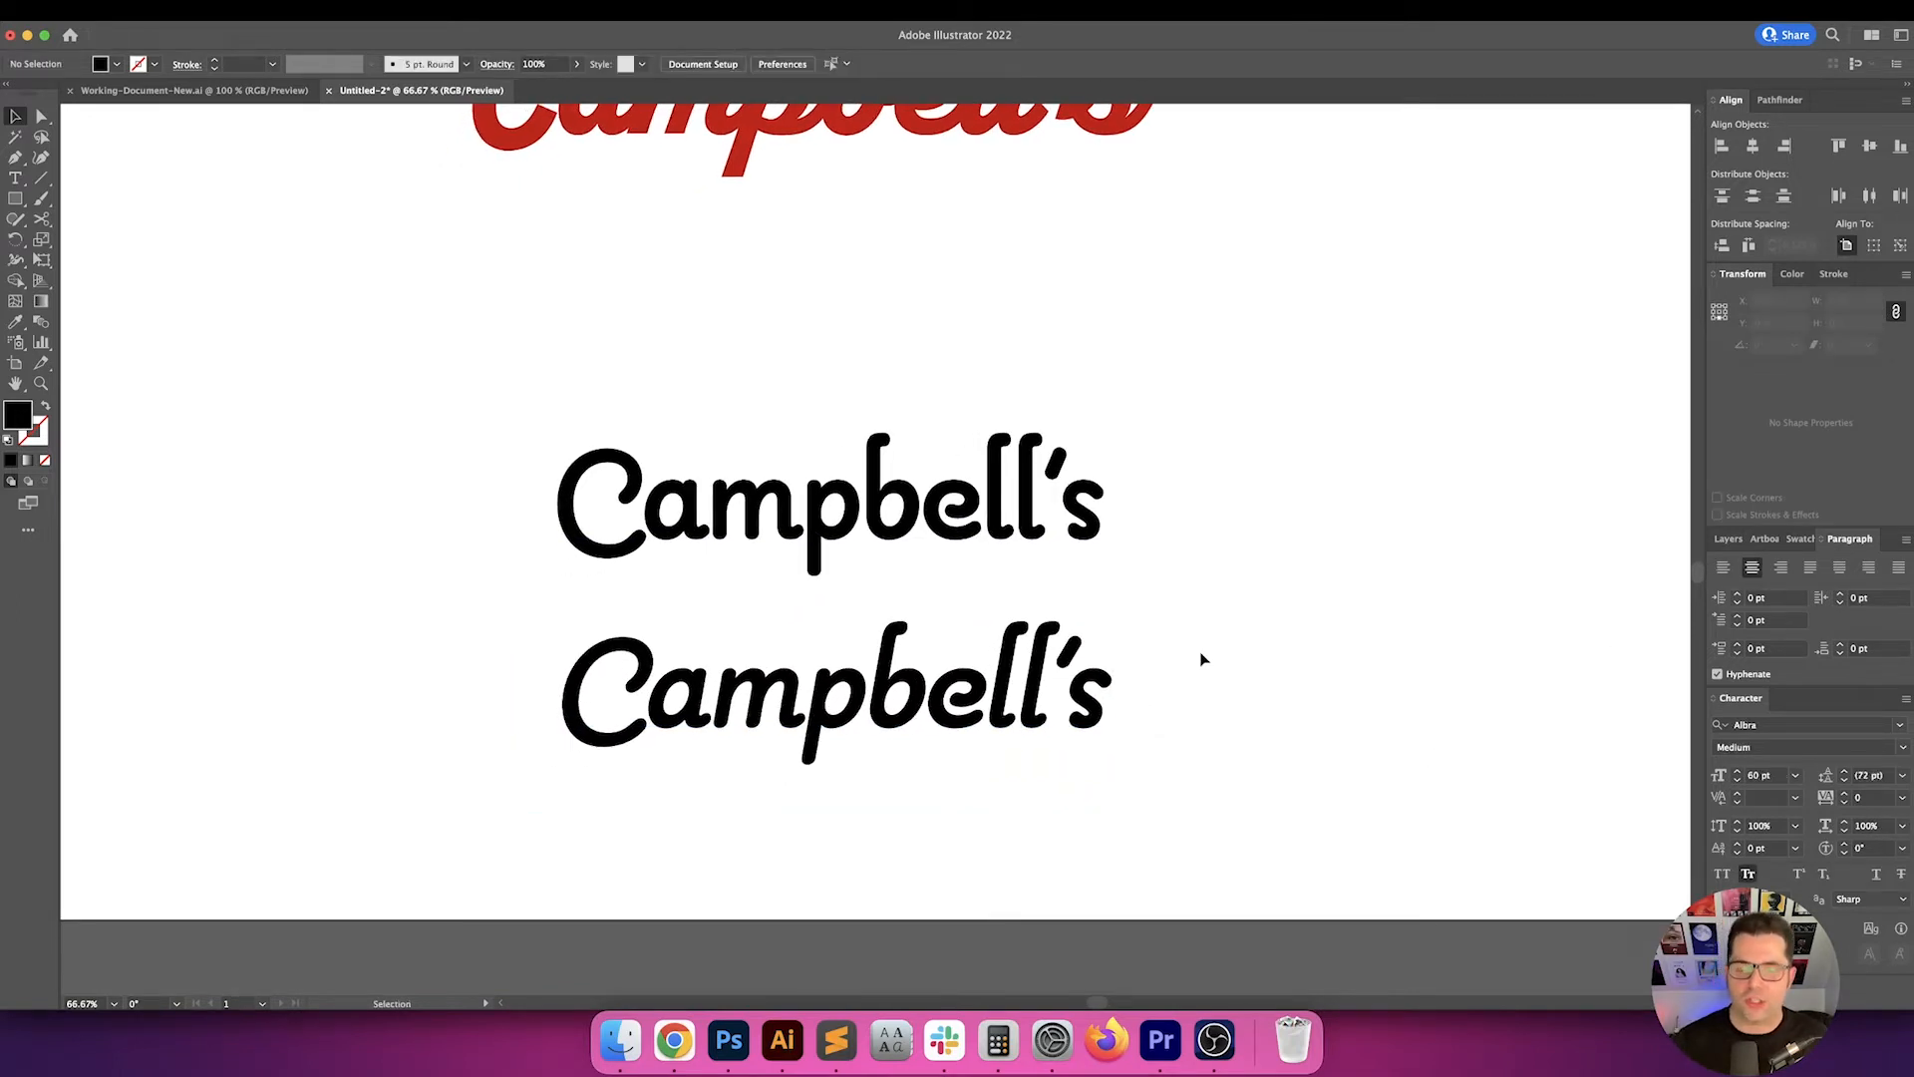
# - Delete the slanted Campbell's copy, leaving only the upright Pauline version below the red lettering
pyautogui.moveTo(1238, 648); pyautogui.dragTo(888, 795)
pyautogui.press('Delete')
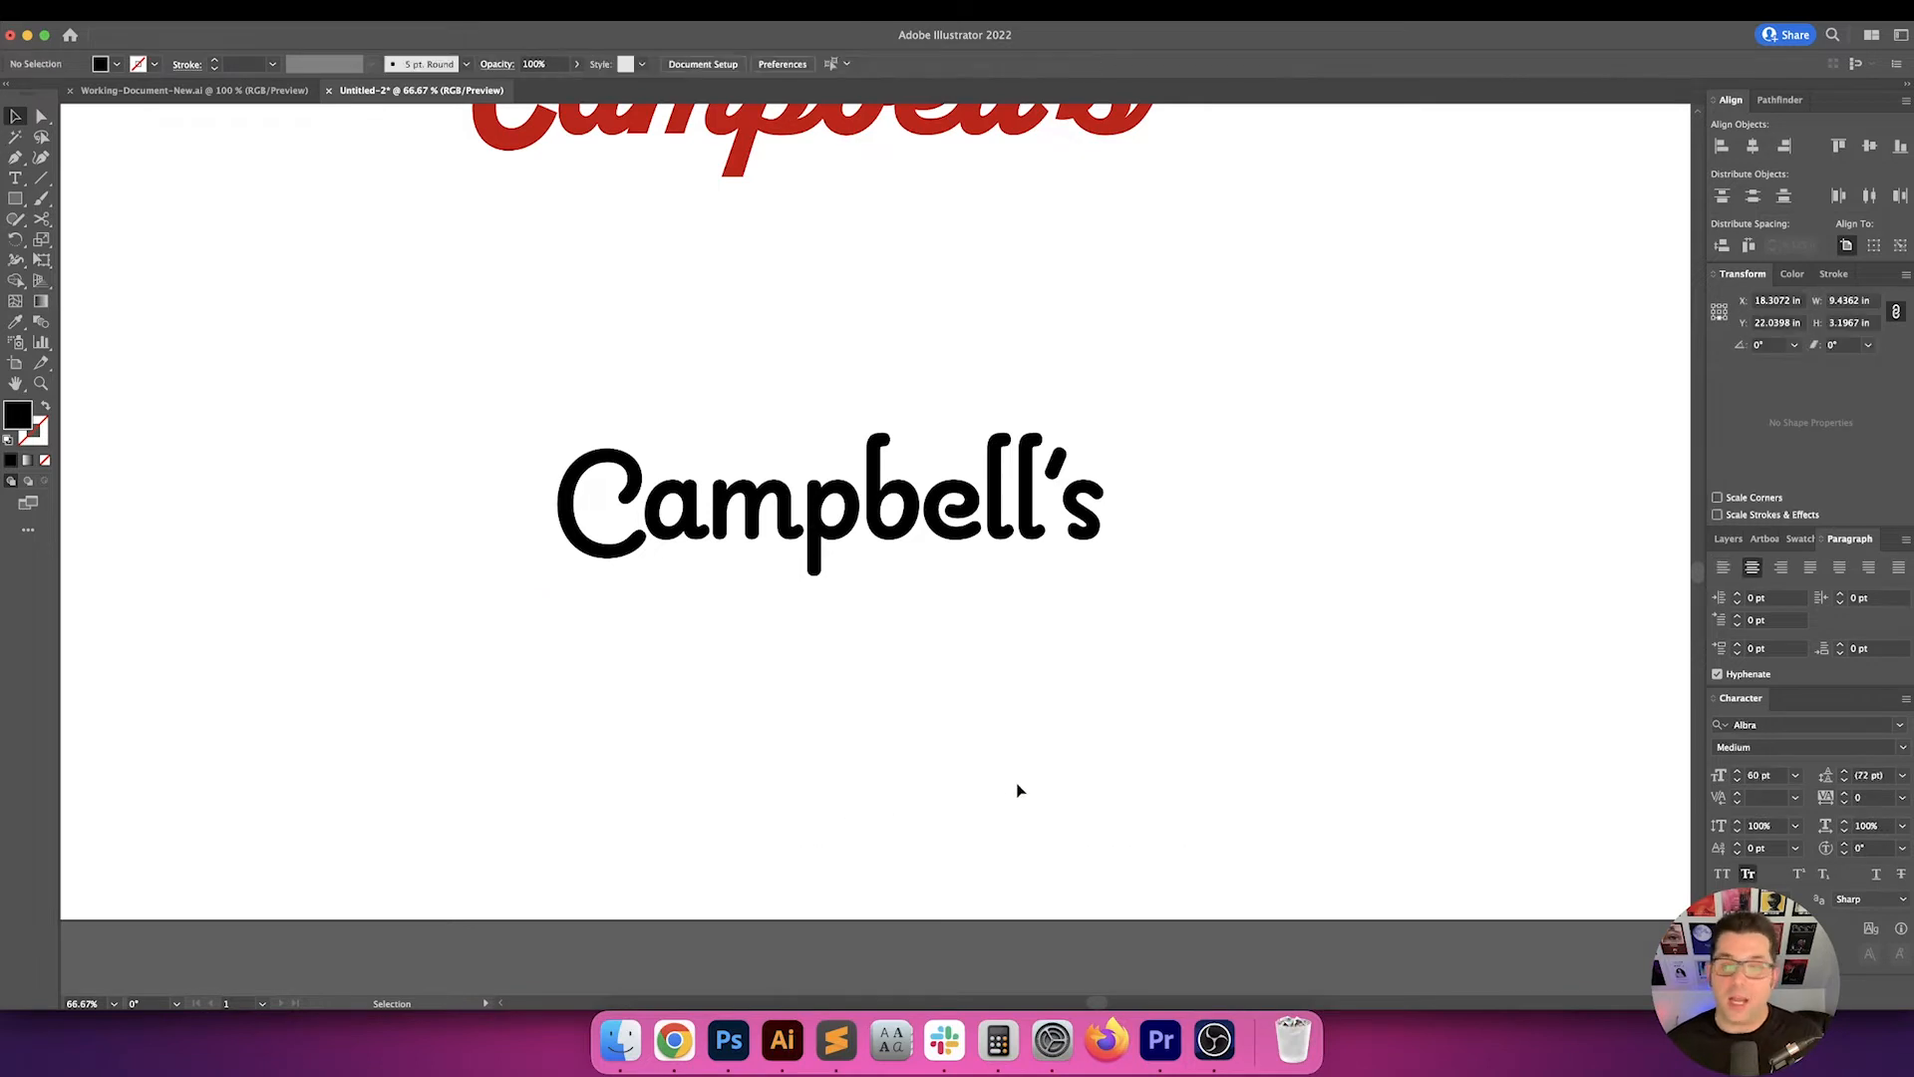
pyautogui.moveTo(1137, 680); pyautogui.dragTo(1177, 786)
pyautogui.click(832, 593)
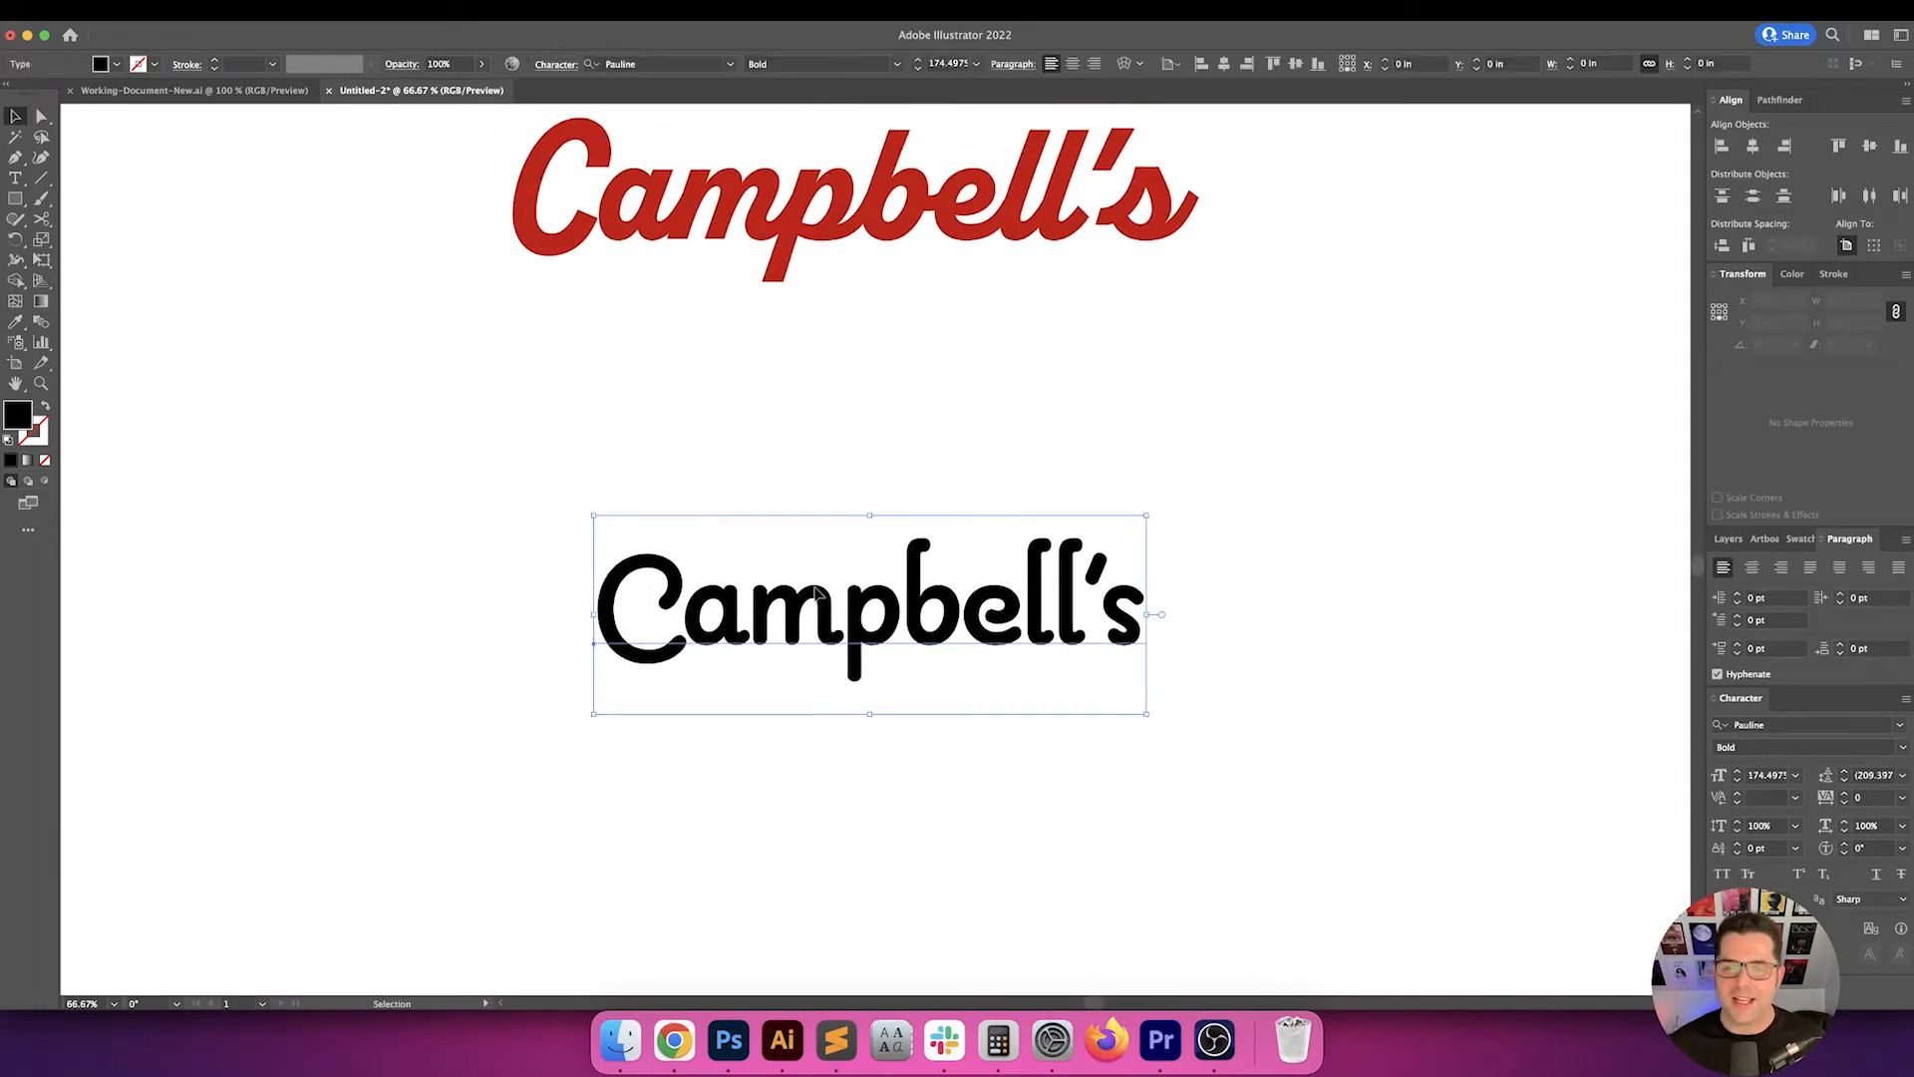
pyautogui.click(1204, 556)
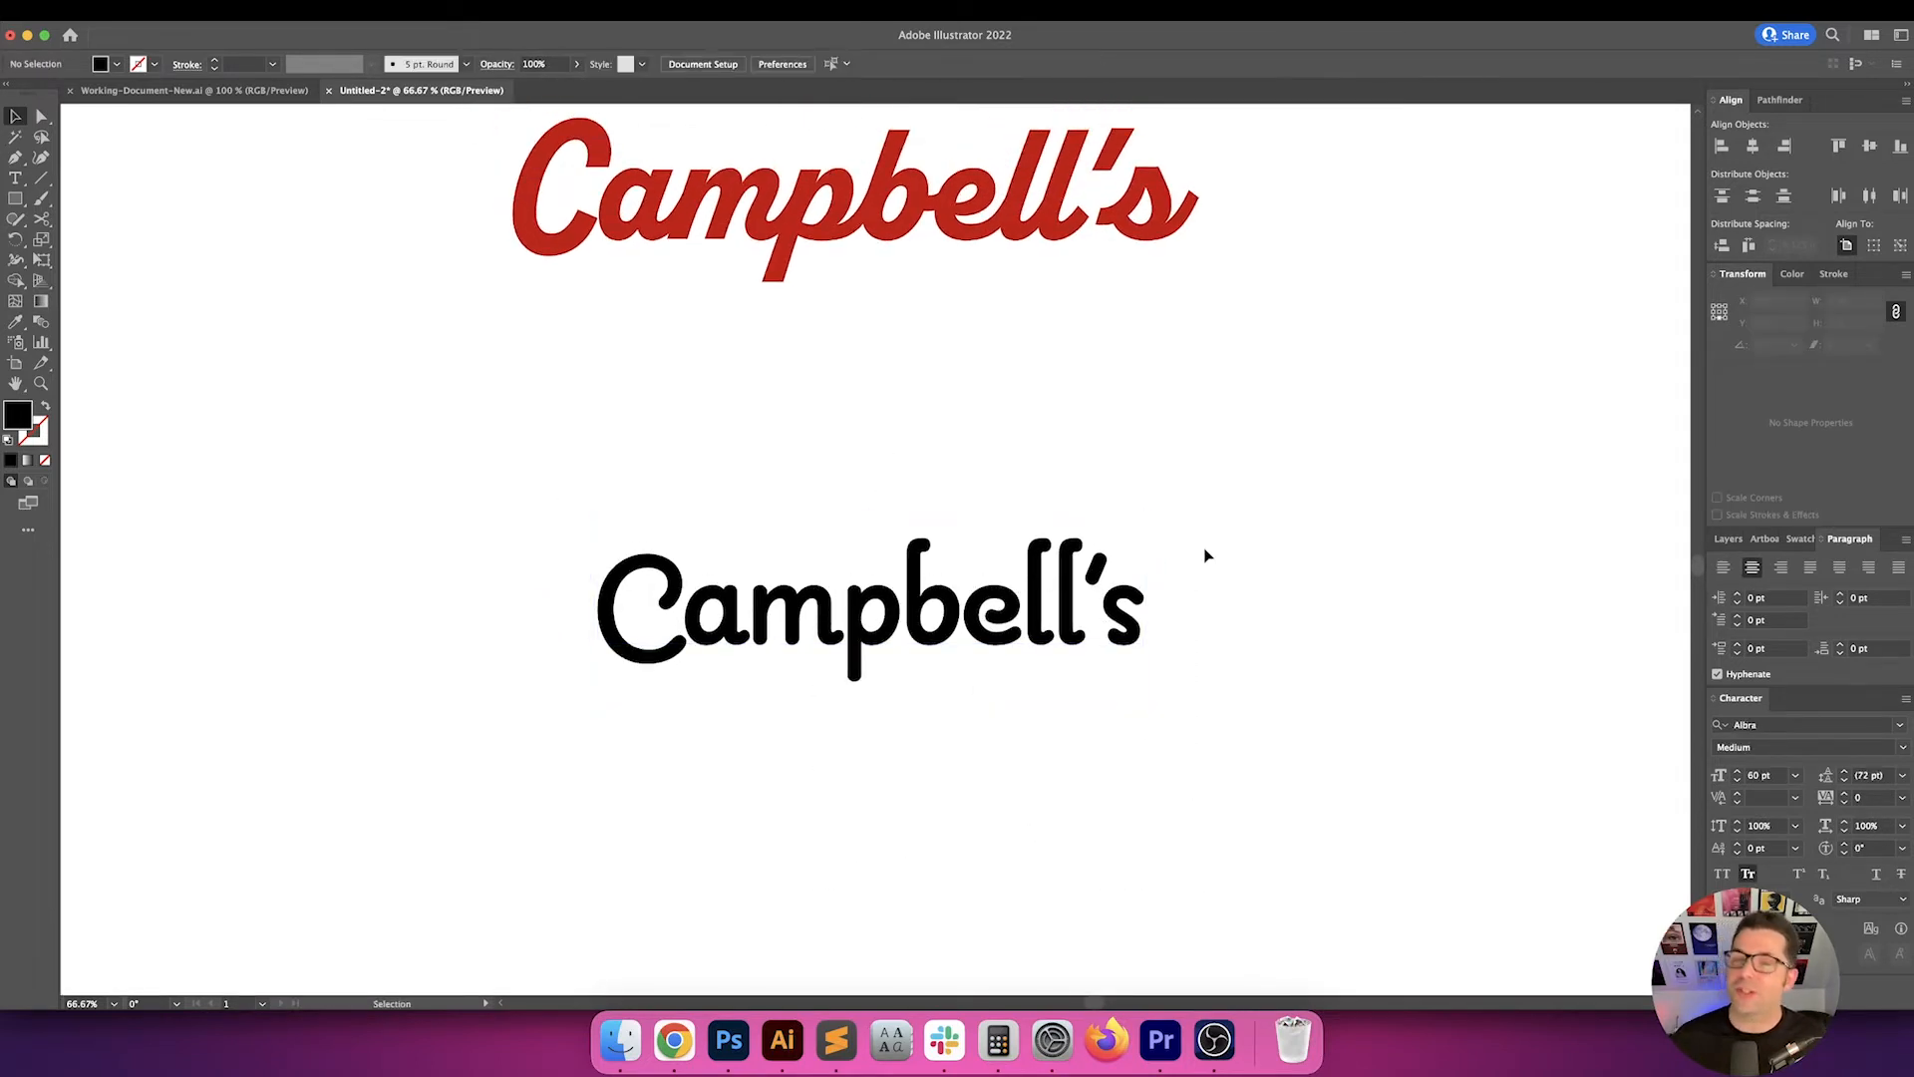
# - Recolor the black Pauline Campbell's by sampling the red from the script lettering above it
pyautogui.moveTo(1205, 556); pyautogui.dragTo(902, 708)
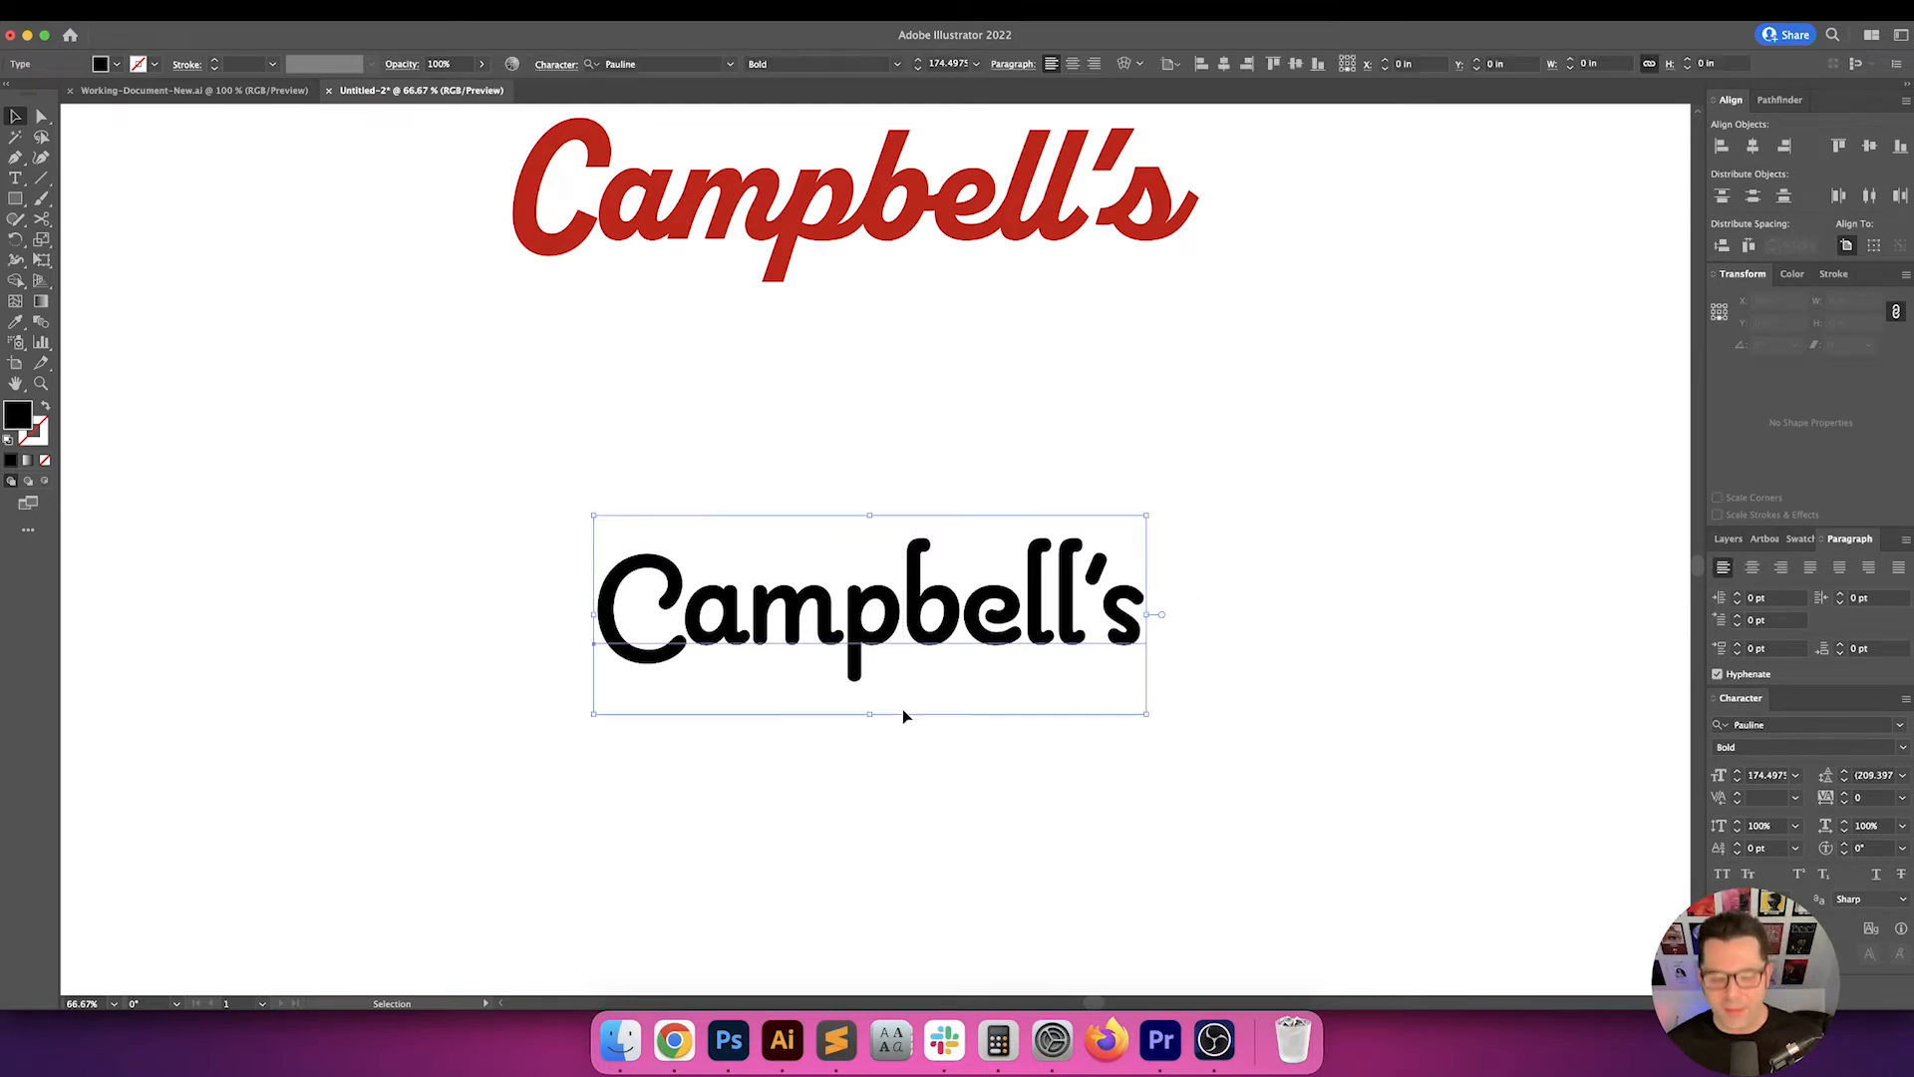
pyautogui.press('i')
pyautogui.click(838, 204)
pyautogui.press('v')
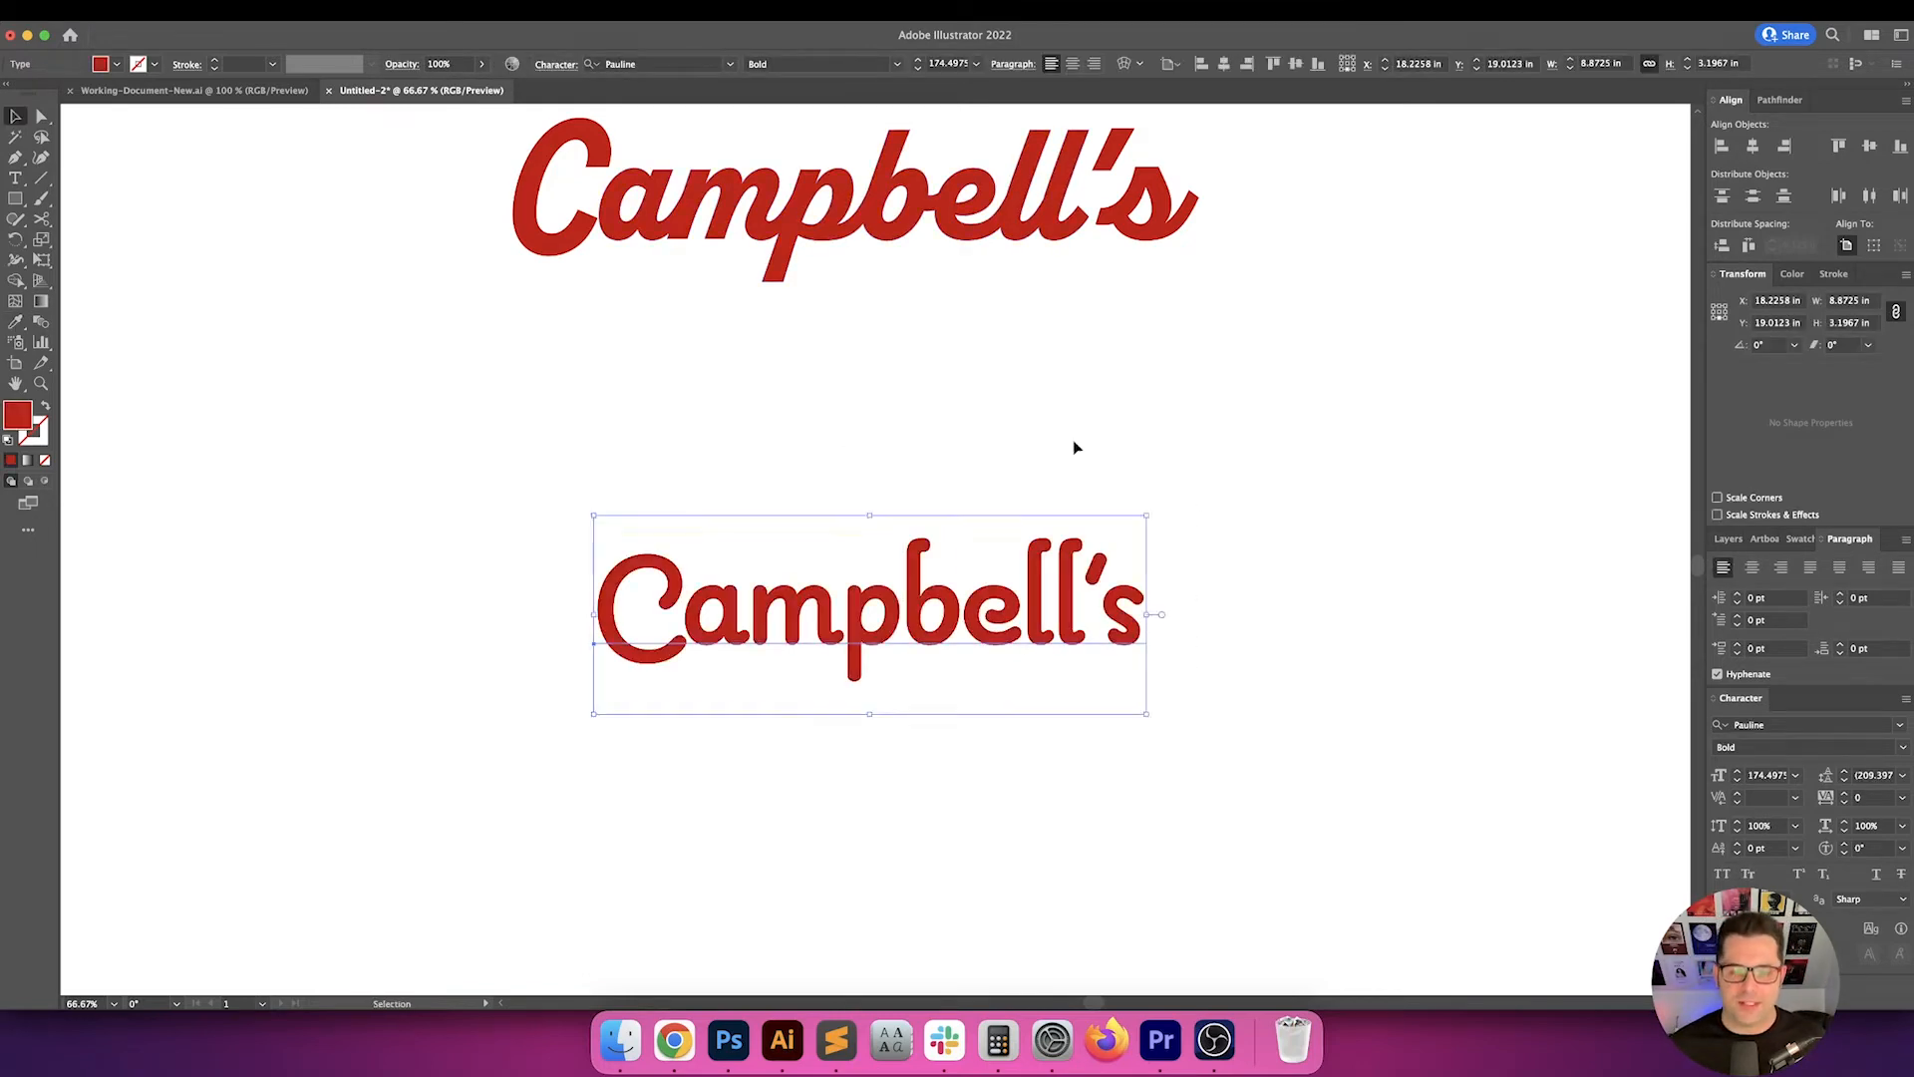
pyautogui.click(1073, 442)
# - Replace the b in the Pauline Campbell's with its looped alternate glyph
pyautogui.moveTo(1171, 494)
pyautogui.mouseDown()
pyautogui.moveTo(1063, 456)
pyautogui.moveTo(1158, 506)
pyautogui.mouseUp()
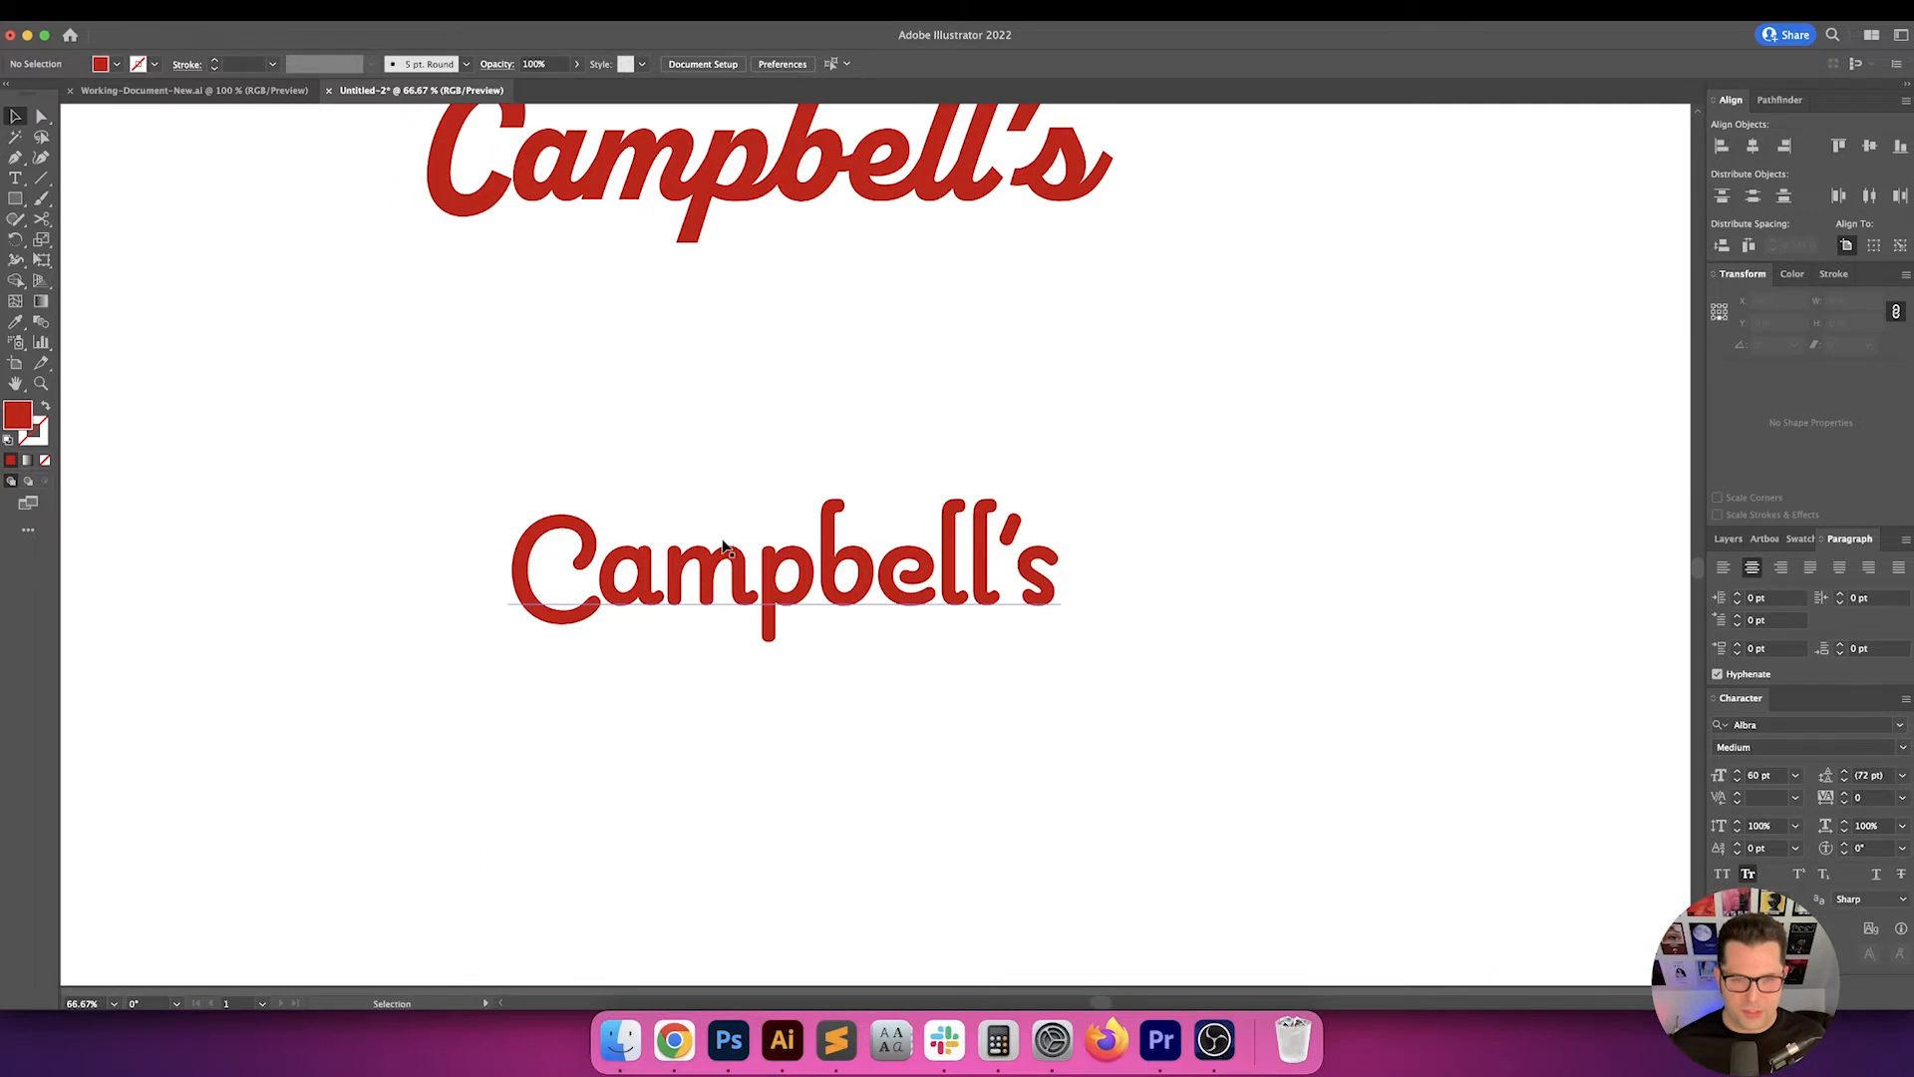
pyautogui.scroll(3, 718, 541)
pyautogui.moveTo(789, 588); pyautogui.dragTo(777, 542)
pyautogui.press('t')
pyautogui.click(817, 582)
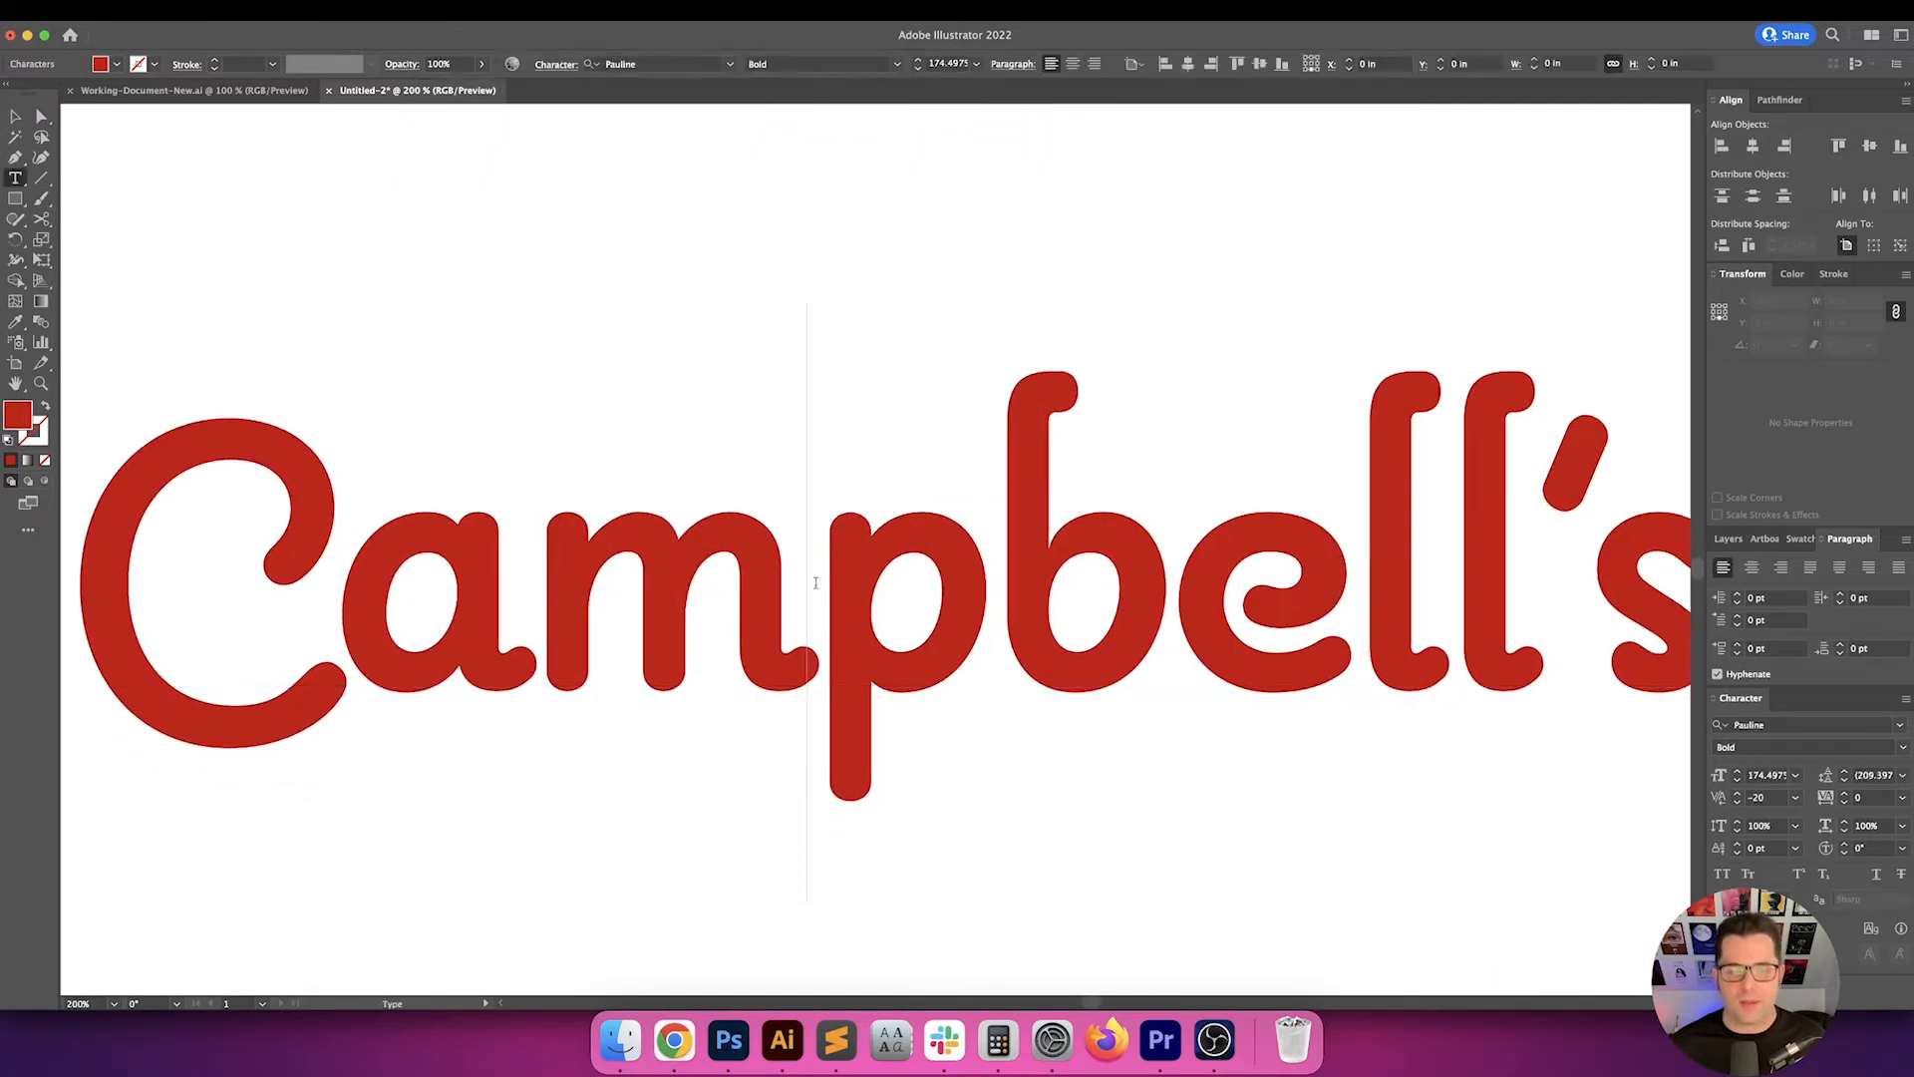
pyautogui.hotkey('shift', 'Left')
pyautogui.hotkey('shift', 'Right')
pyautogui.hotkey('shift', 'Right')
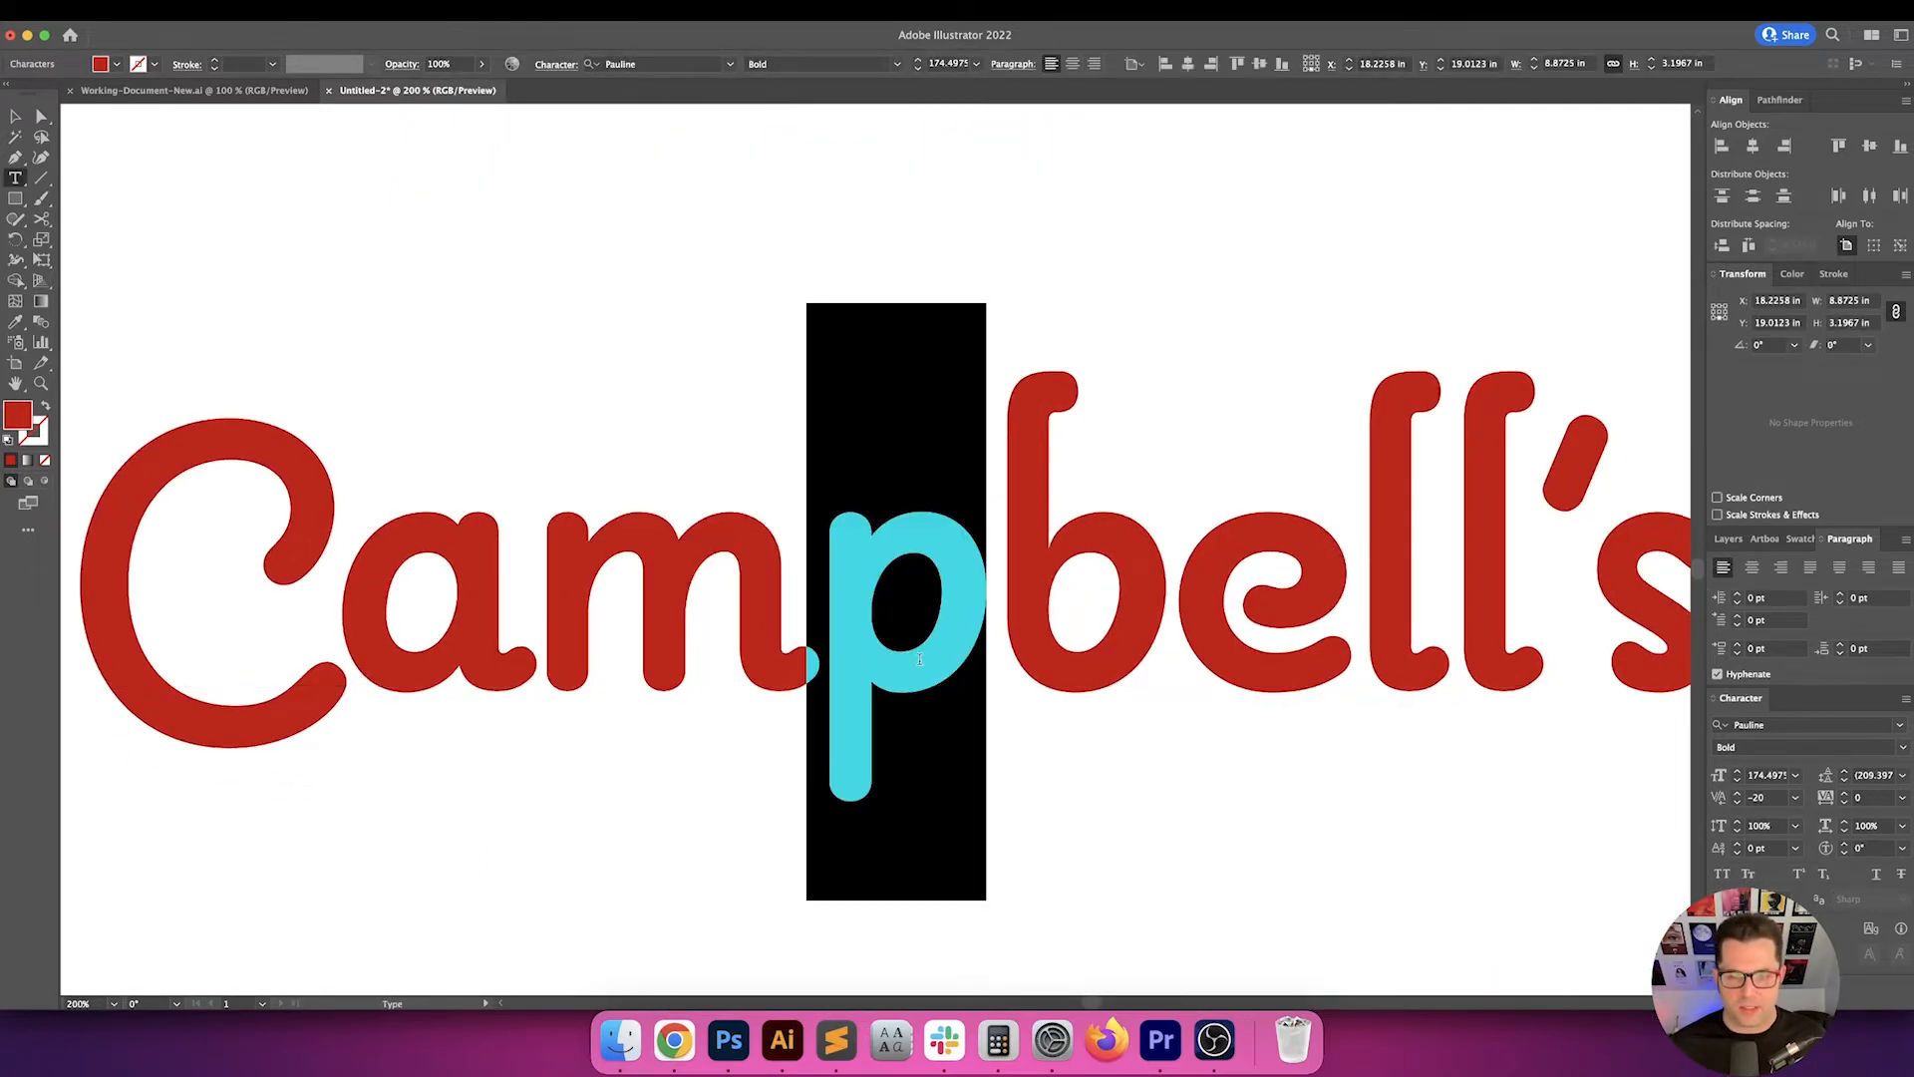
pyautogui.scroll(-1, 927, 618)
pyautogui.moveTo(624, 597); pyautogui.dragTo(330, 597)
pyautogui.moveTo(952, 594); pyautogui.dragTo(1305, 591)
pyautogui.click(1120, 844)
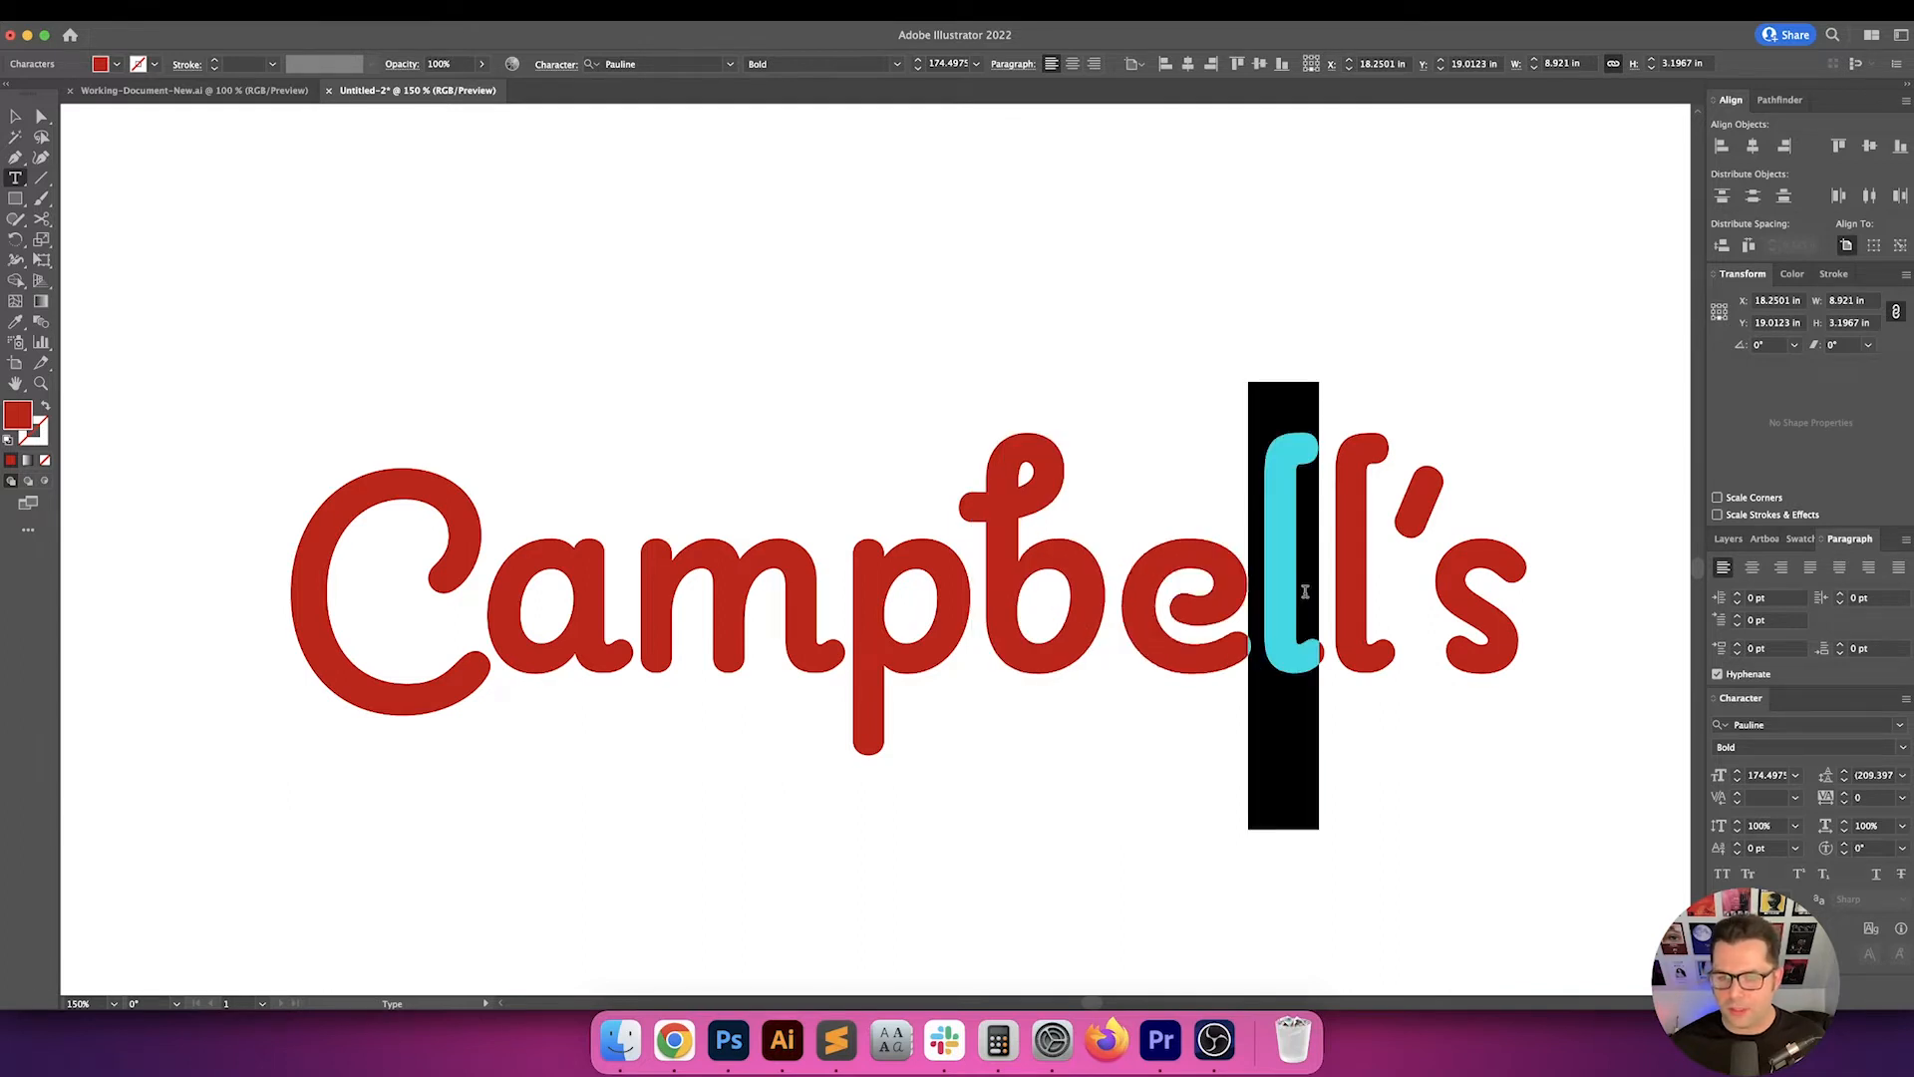
# - Replace both l's in the Pauline Campbell's with their looped alternate glyphs
pyautogui.click(1333, 845)
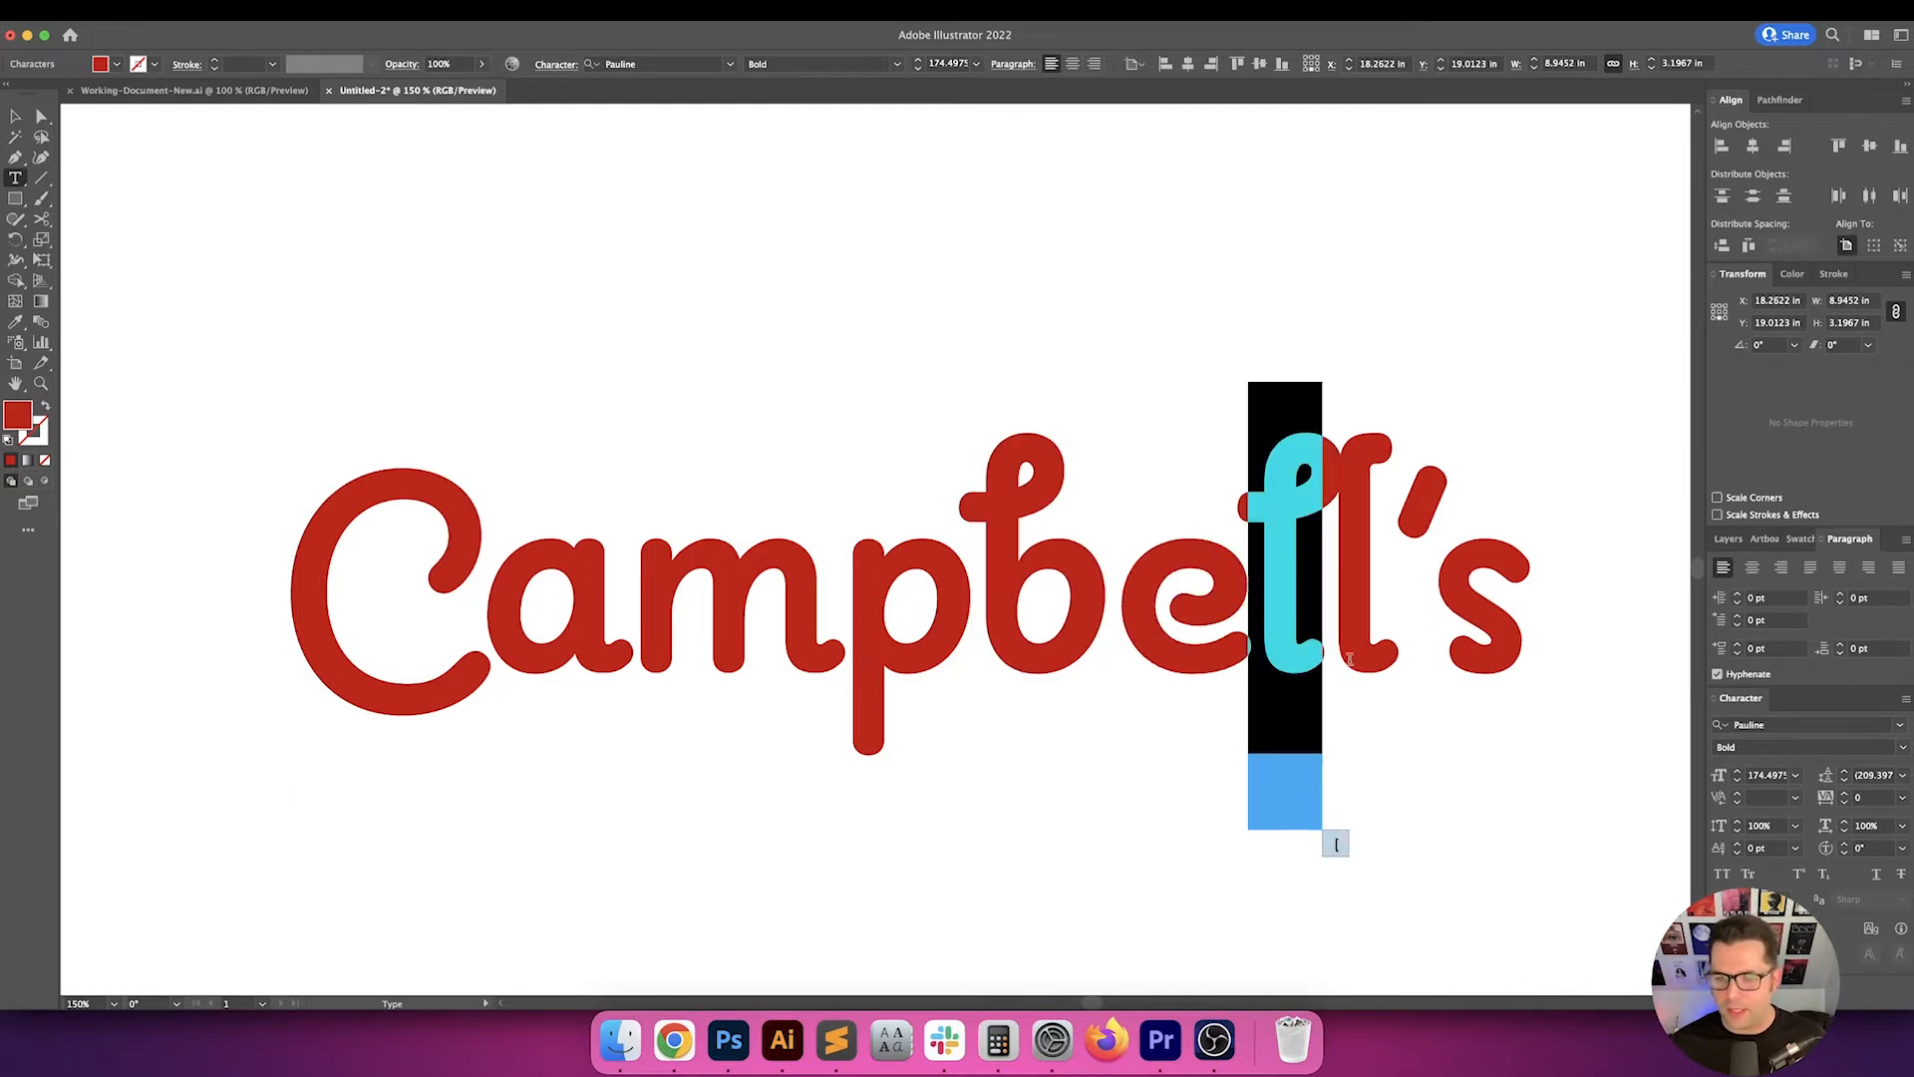
pyautogui.press('Right')
pyautogui.hotkey('shift', 'Right')
pyautogui.click(1406, 846)
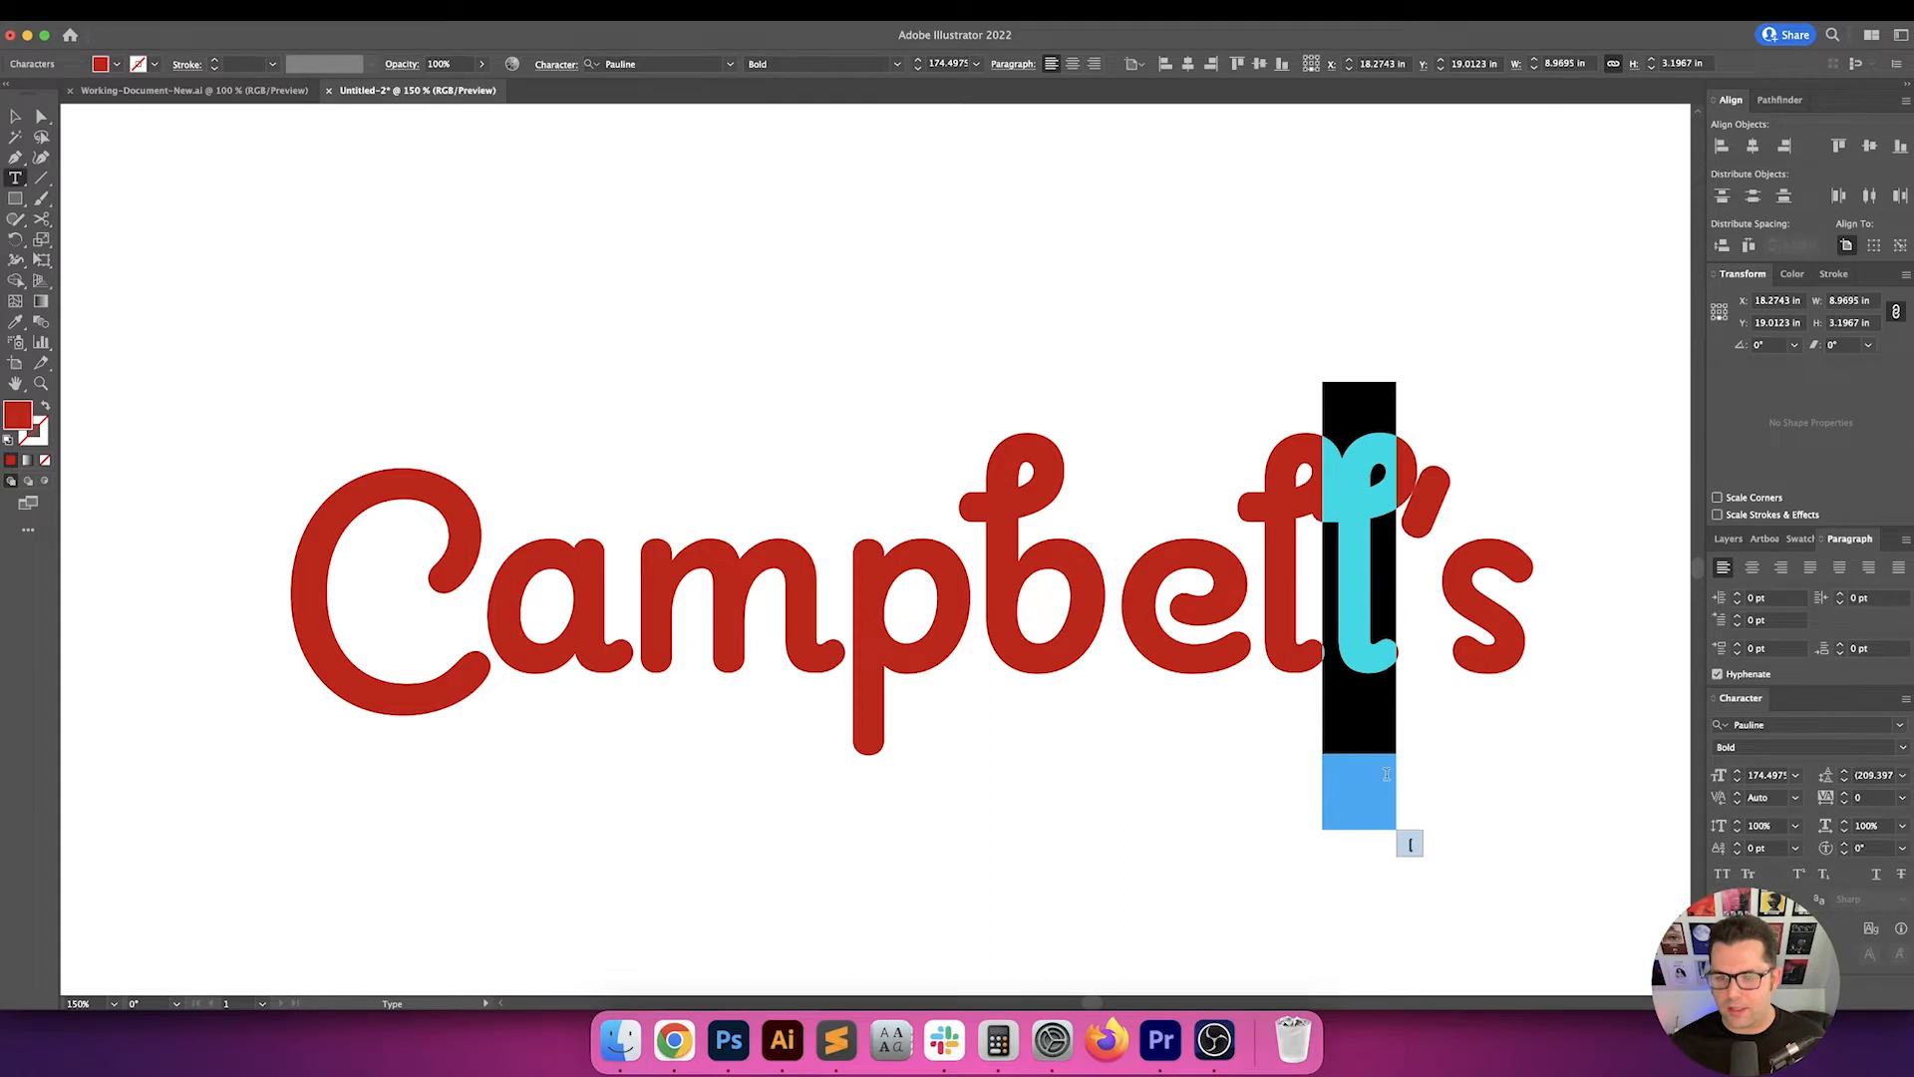
pyautogui.press('Escape')
pyautogui.moveTo(1483, 781); pyautogui.dragTo(1386, 777)
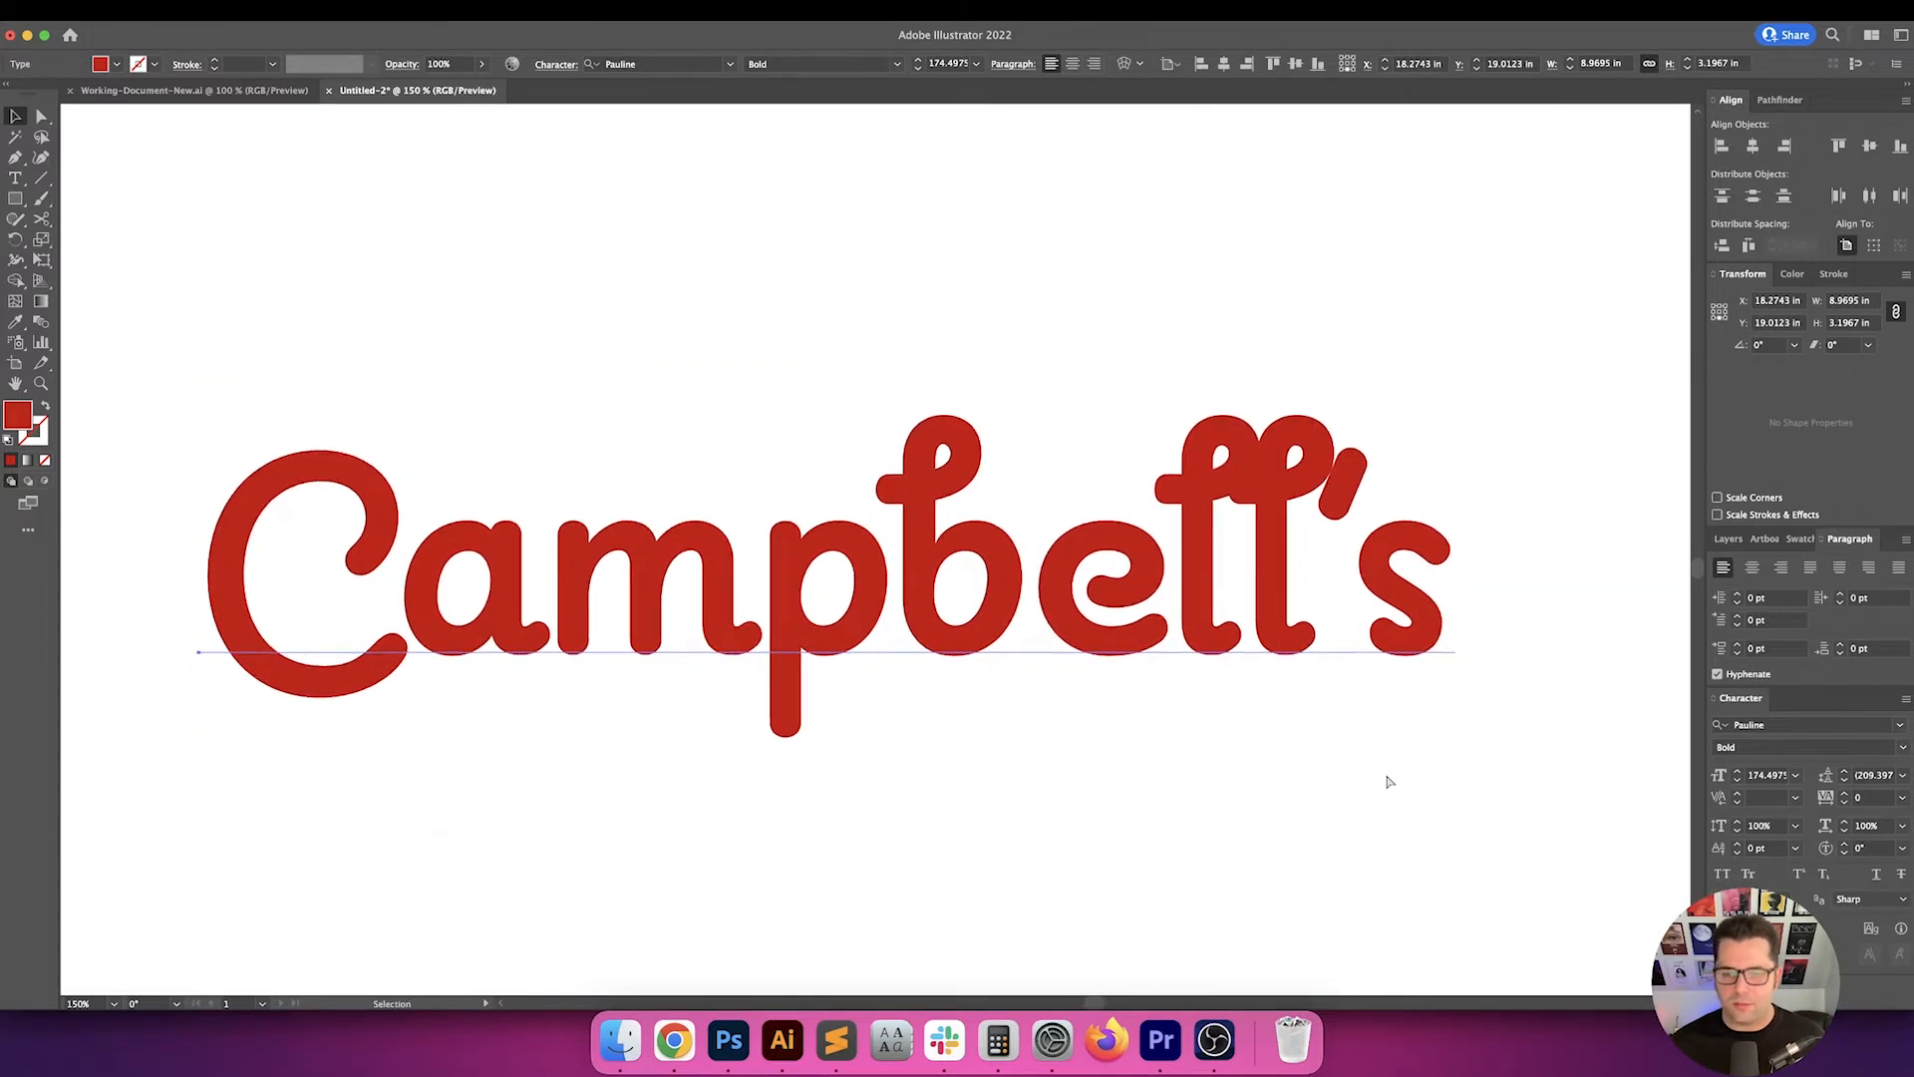
# - Undo the looped alternates on both l's and deselect the text
pyautogui.press('super+z')
pyautogui.press('super+z')
pyautogui.doubleClick(1376, 606)
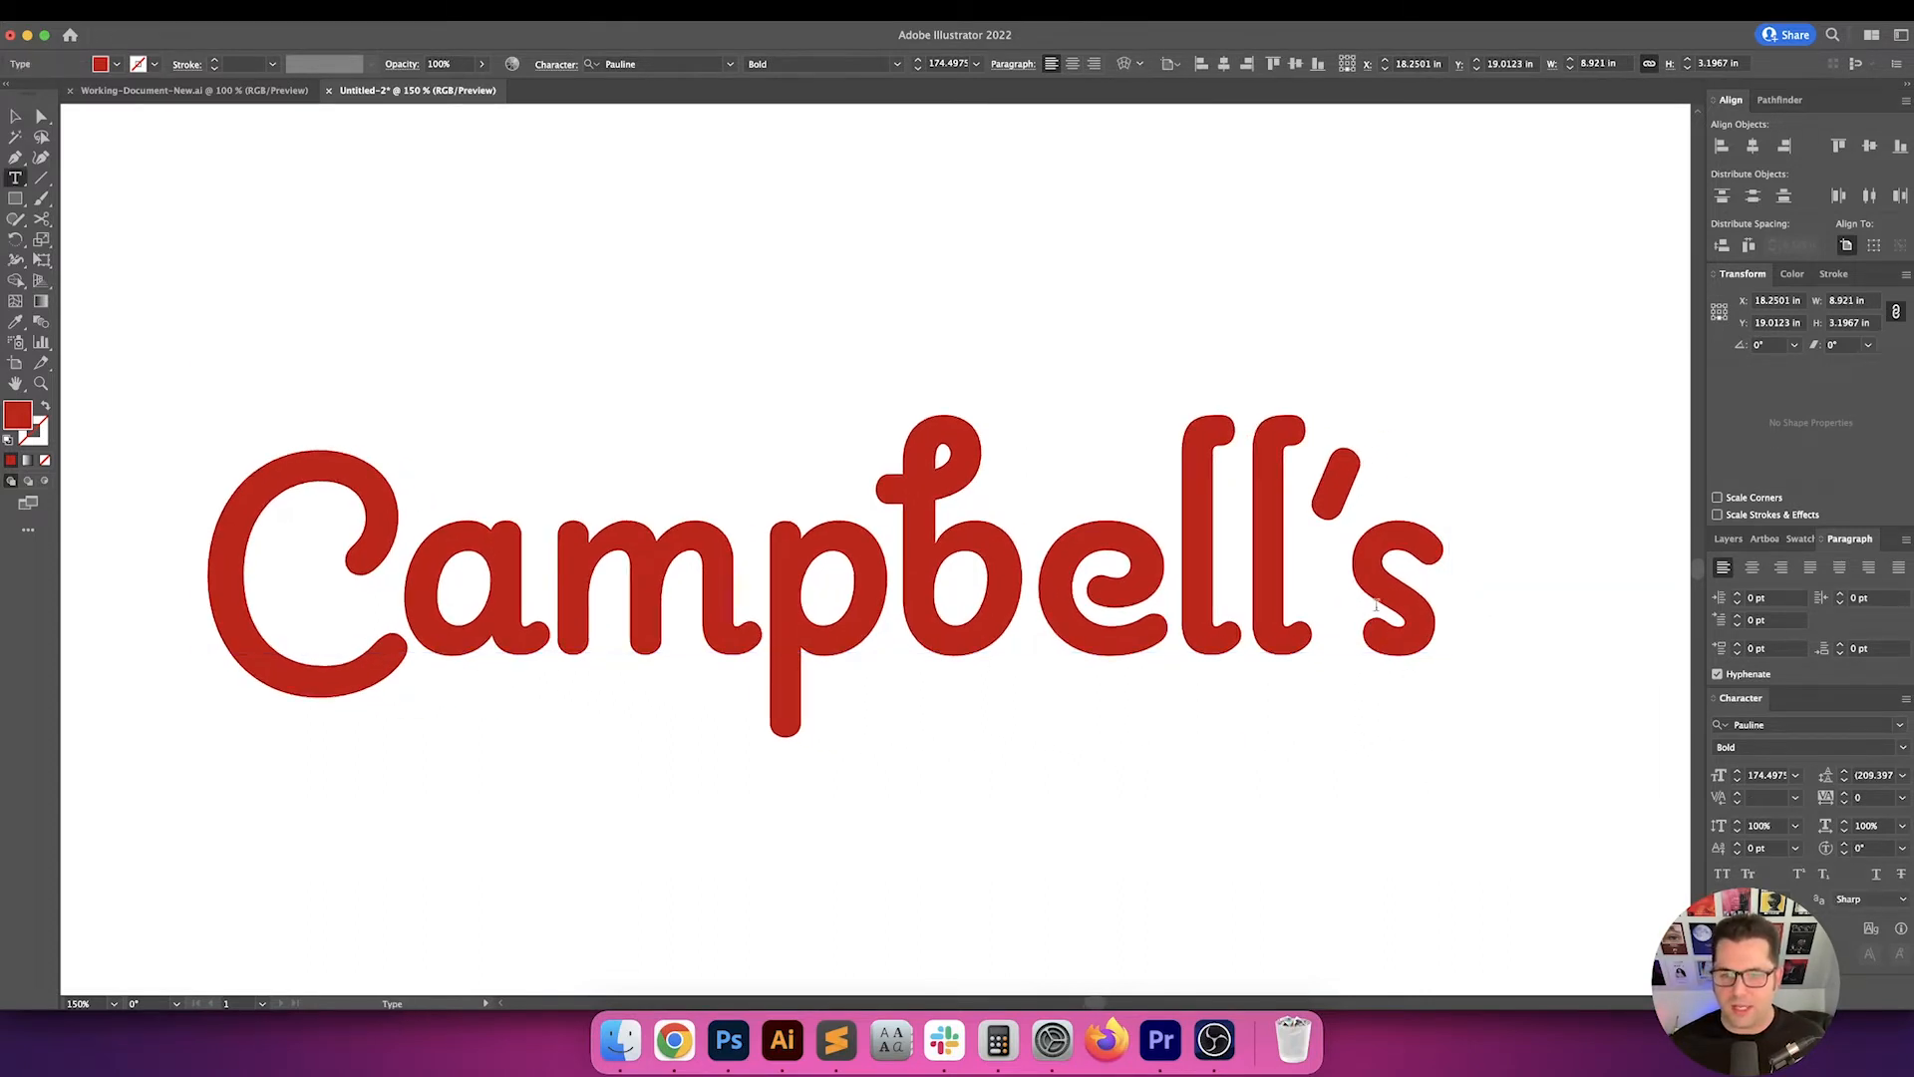
pyautogui.moveTo(1376, 606); pyautogui.dragTo(1403, 676)
pyautogui.press('Escape')
pyautogui.click(1513, 725)
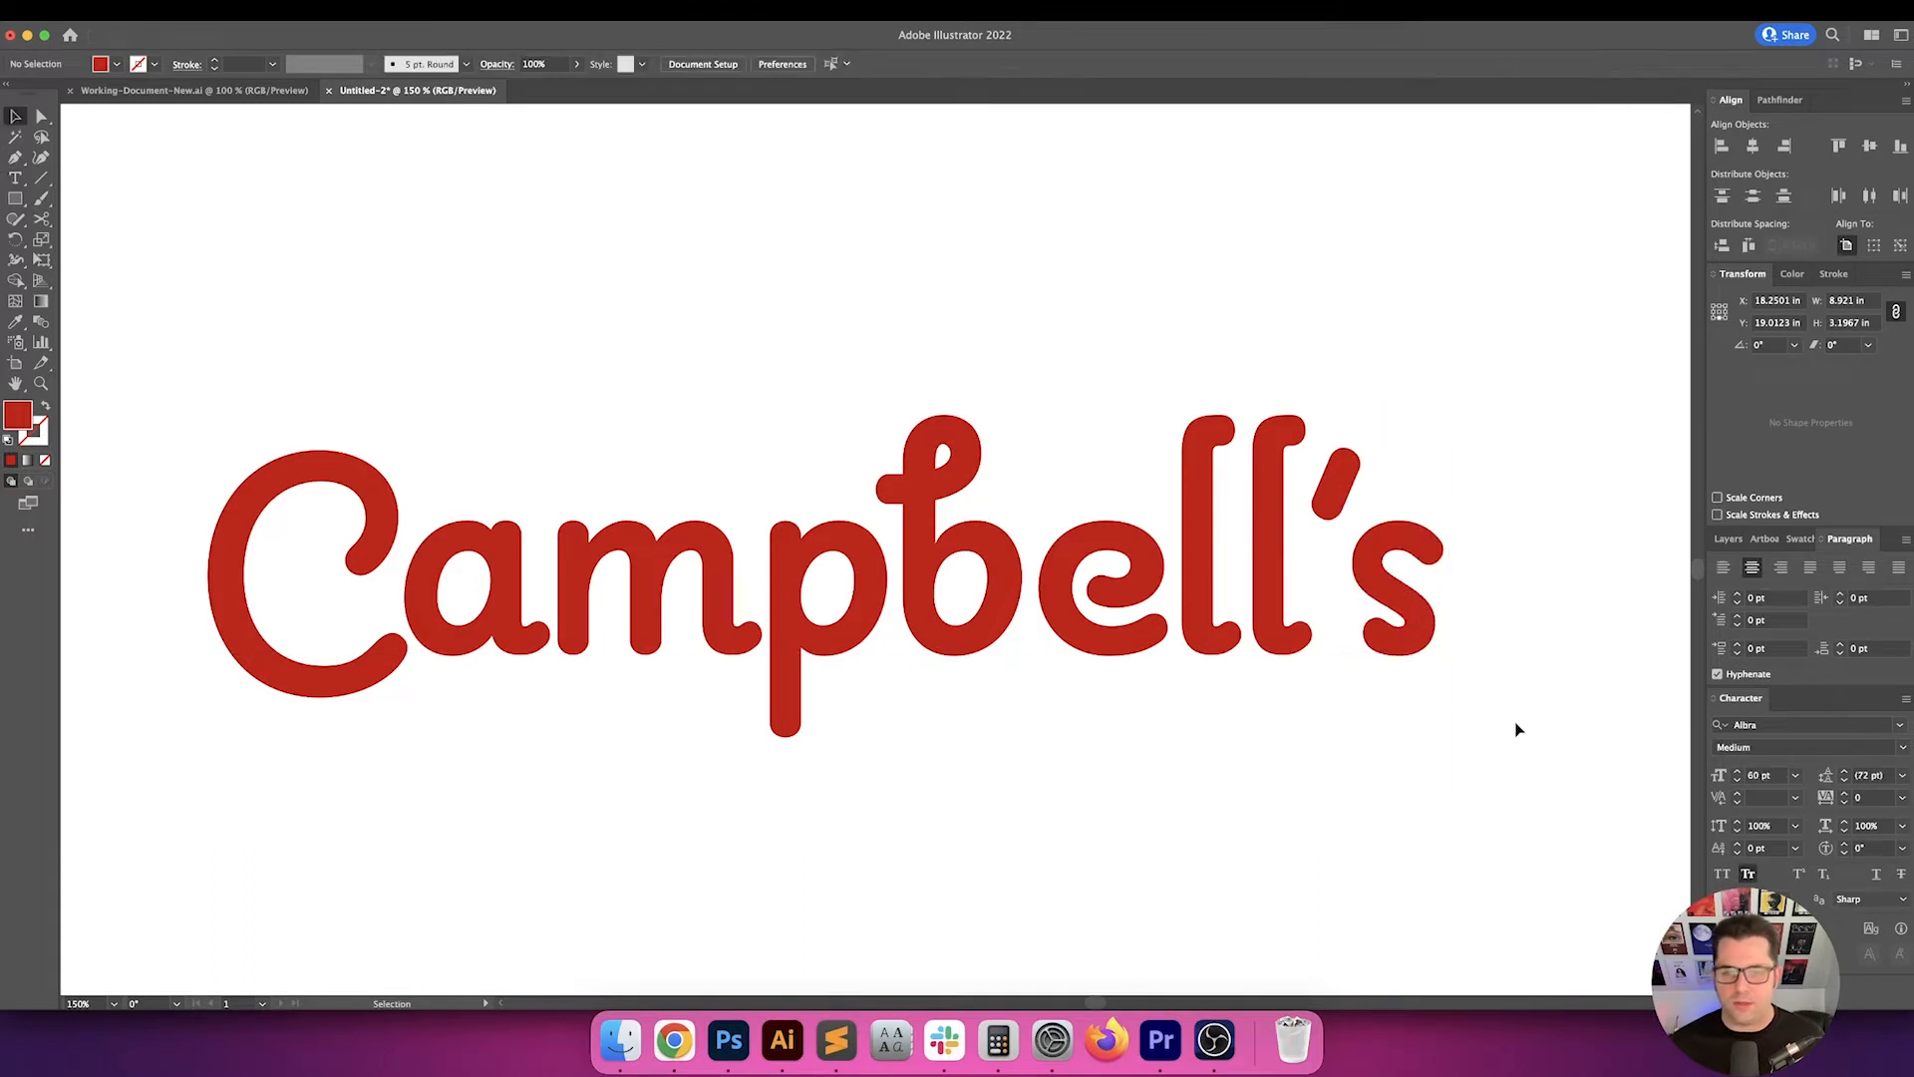
# - Tighten the kerning between the a and m of the Pauline Campbell's to -70
pyautogui.press('super+minus')
pyautogui.press('super+minus')
pyautogui.moveTo(1524, 738); pyautogui.dragTo(1081, 709)
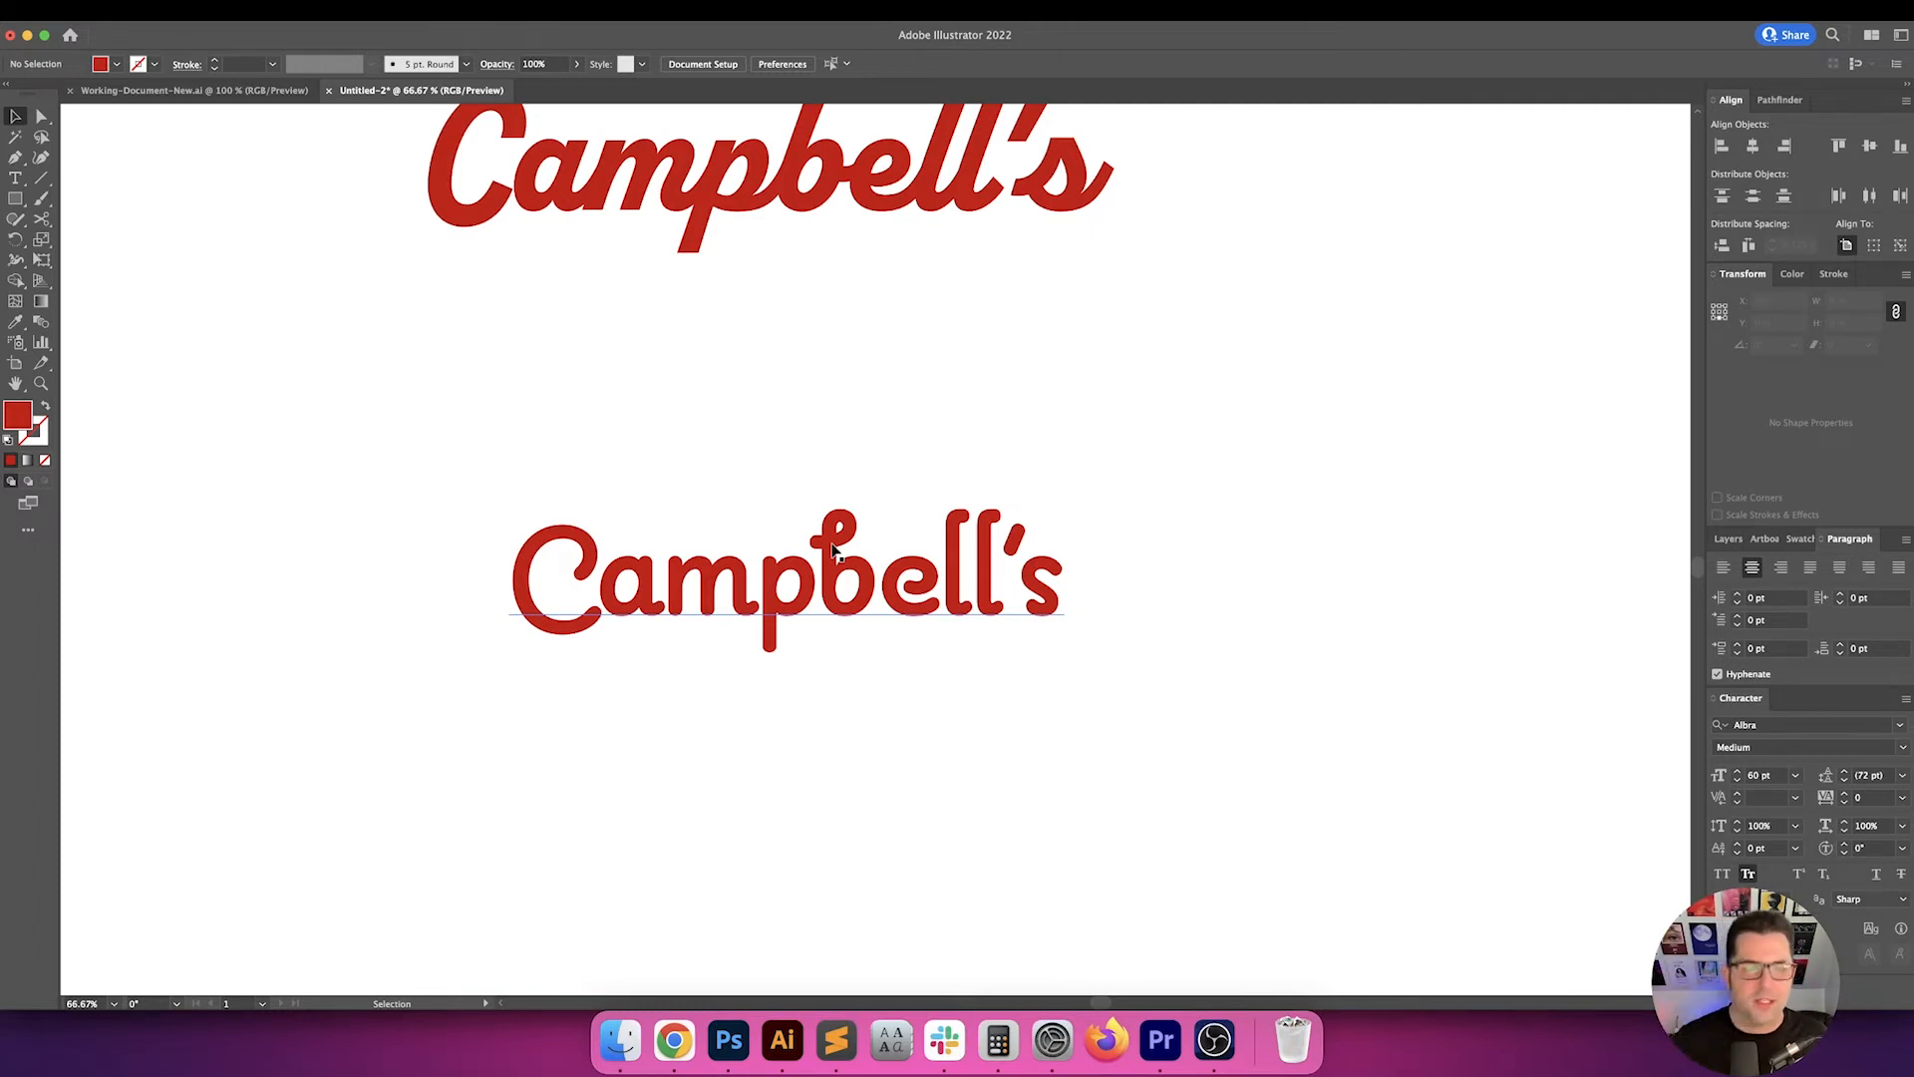
pyautogui.press('t')
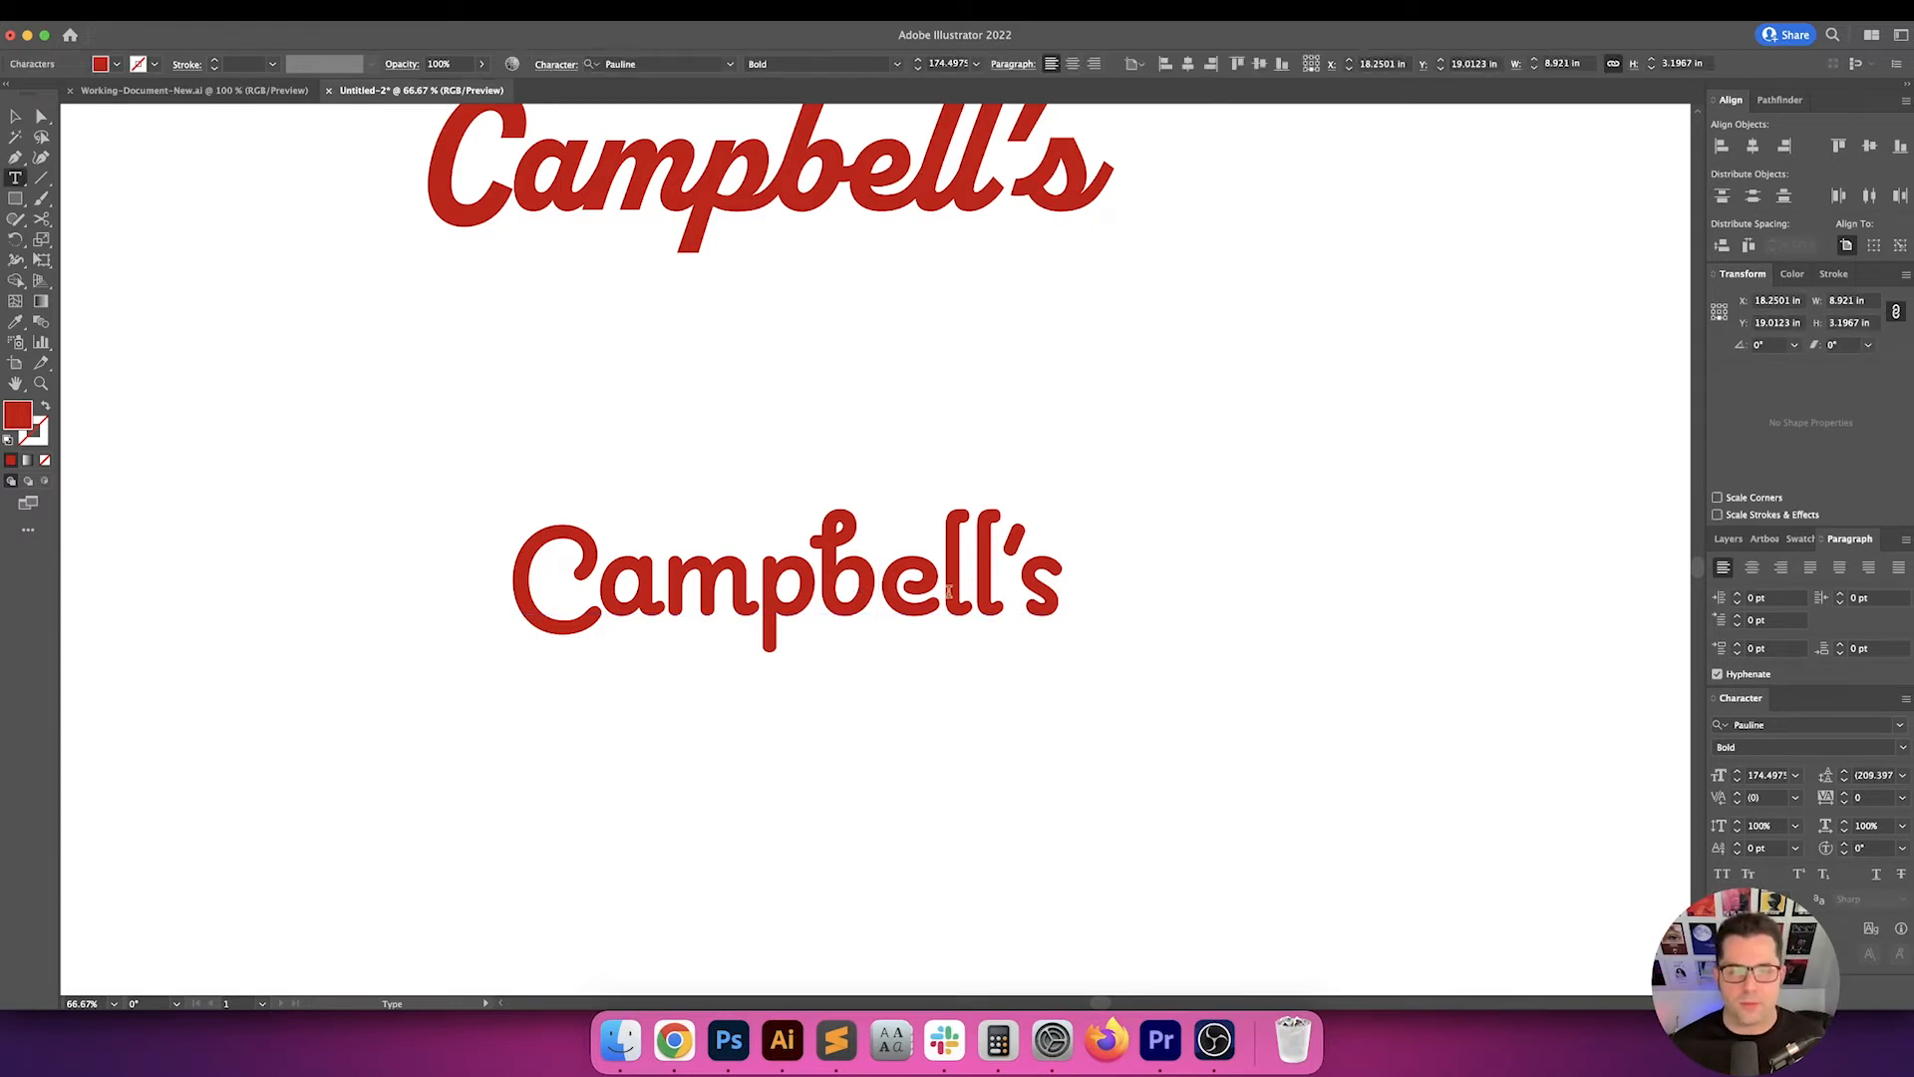
pyautogui.scroll(1, 948, 594)
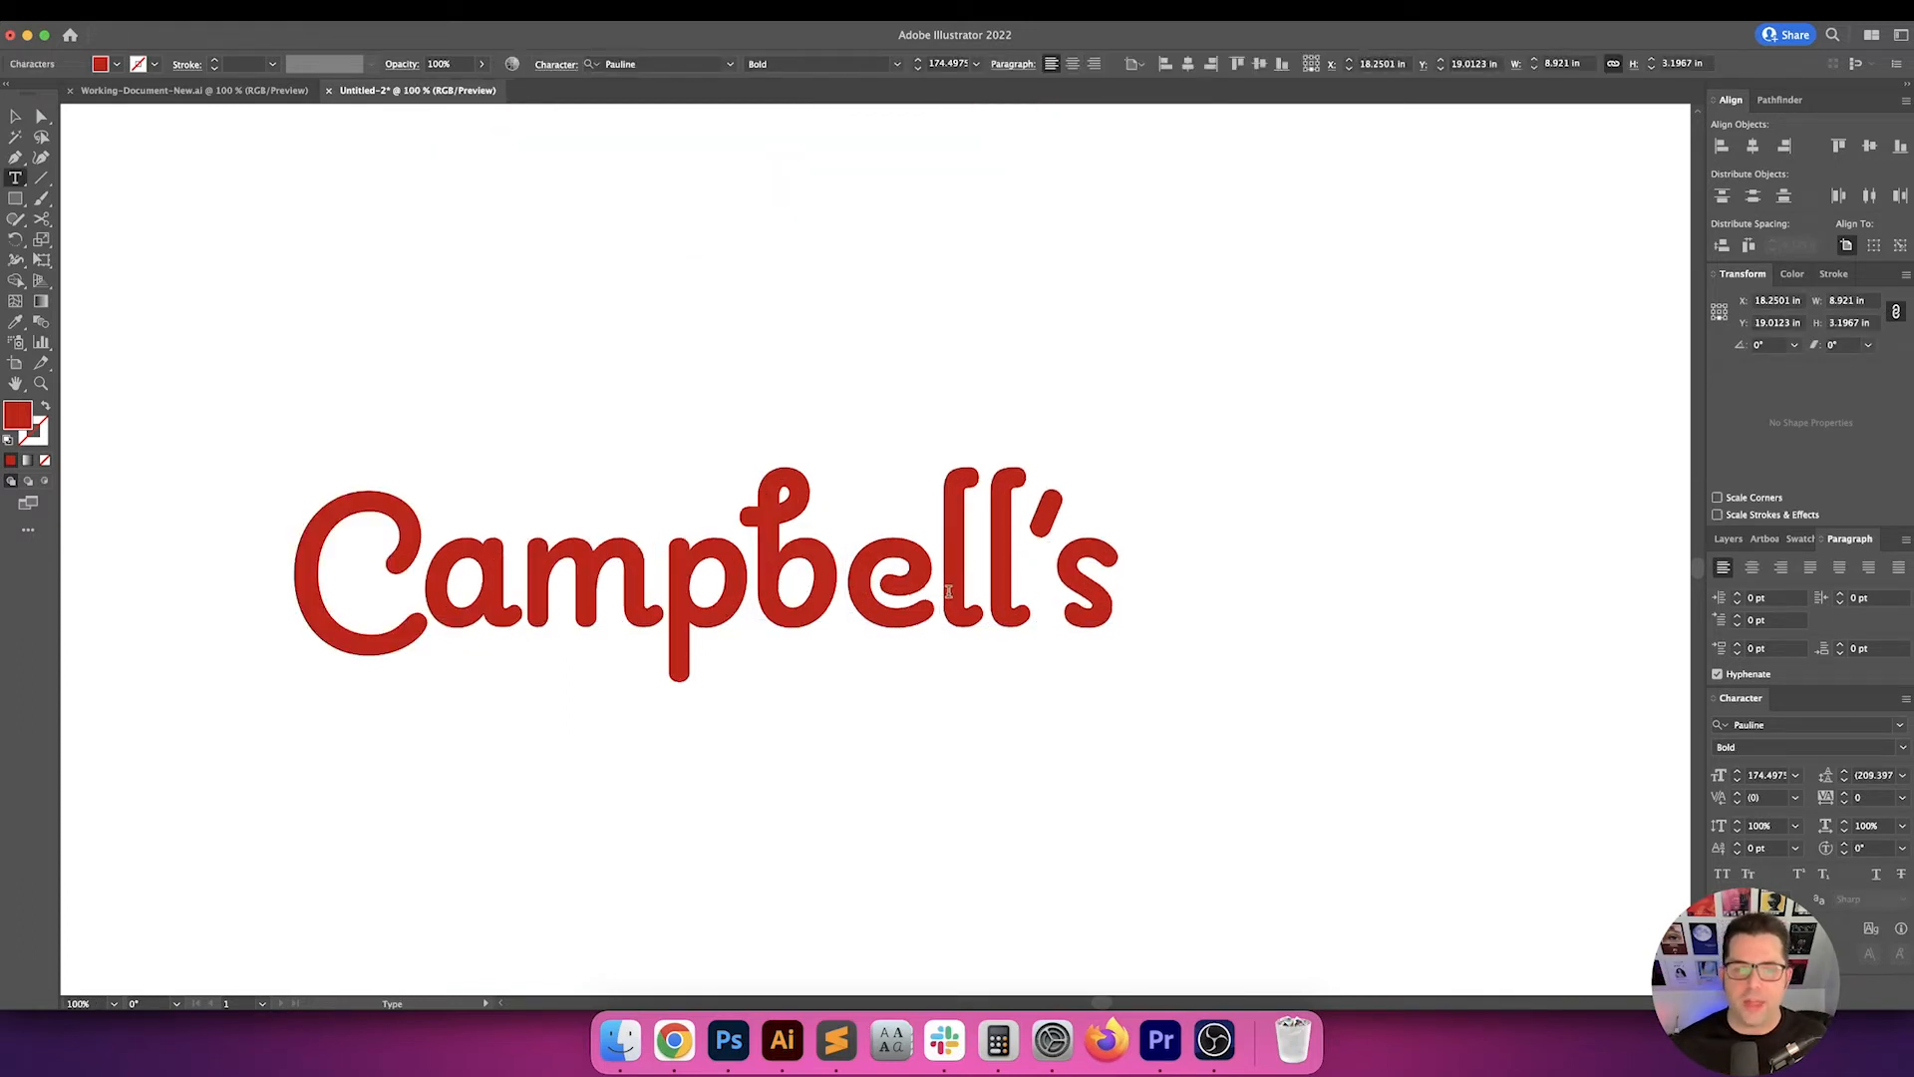
pyautogui.press('Left')
pyautogui.press('Left')
pyautogui.press('Left')
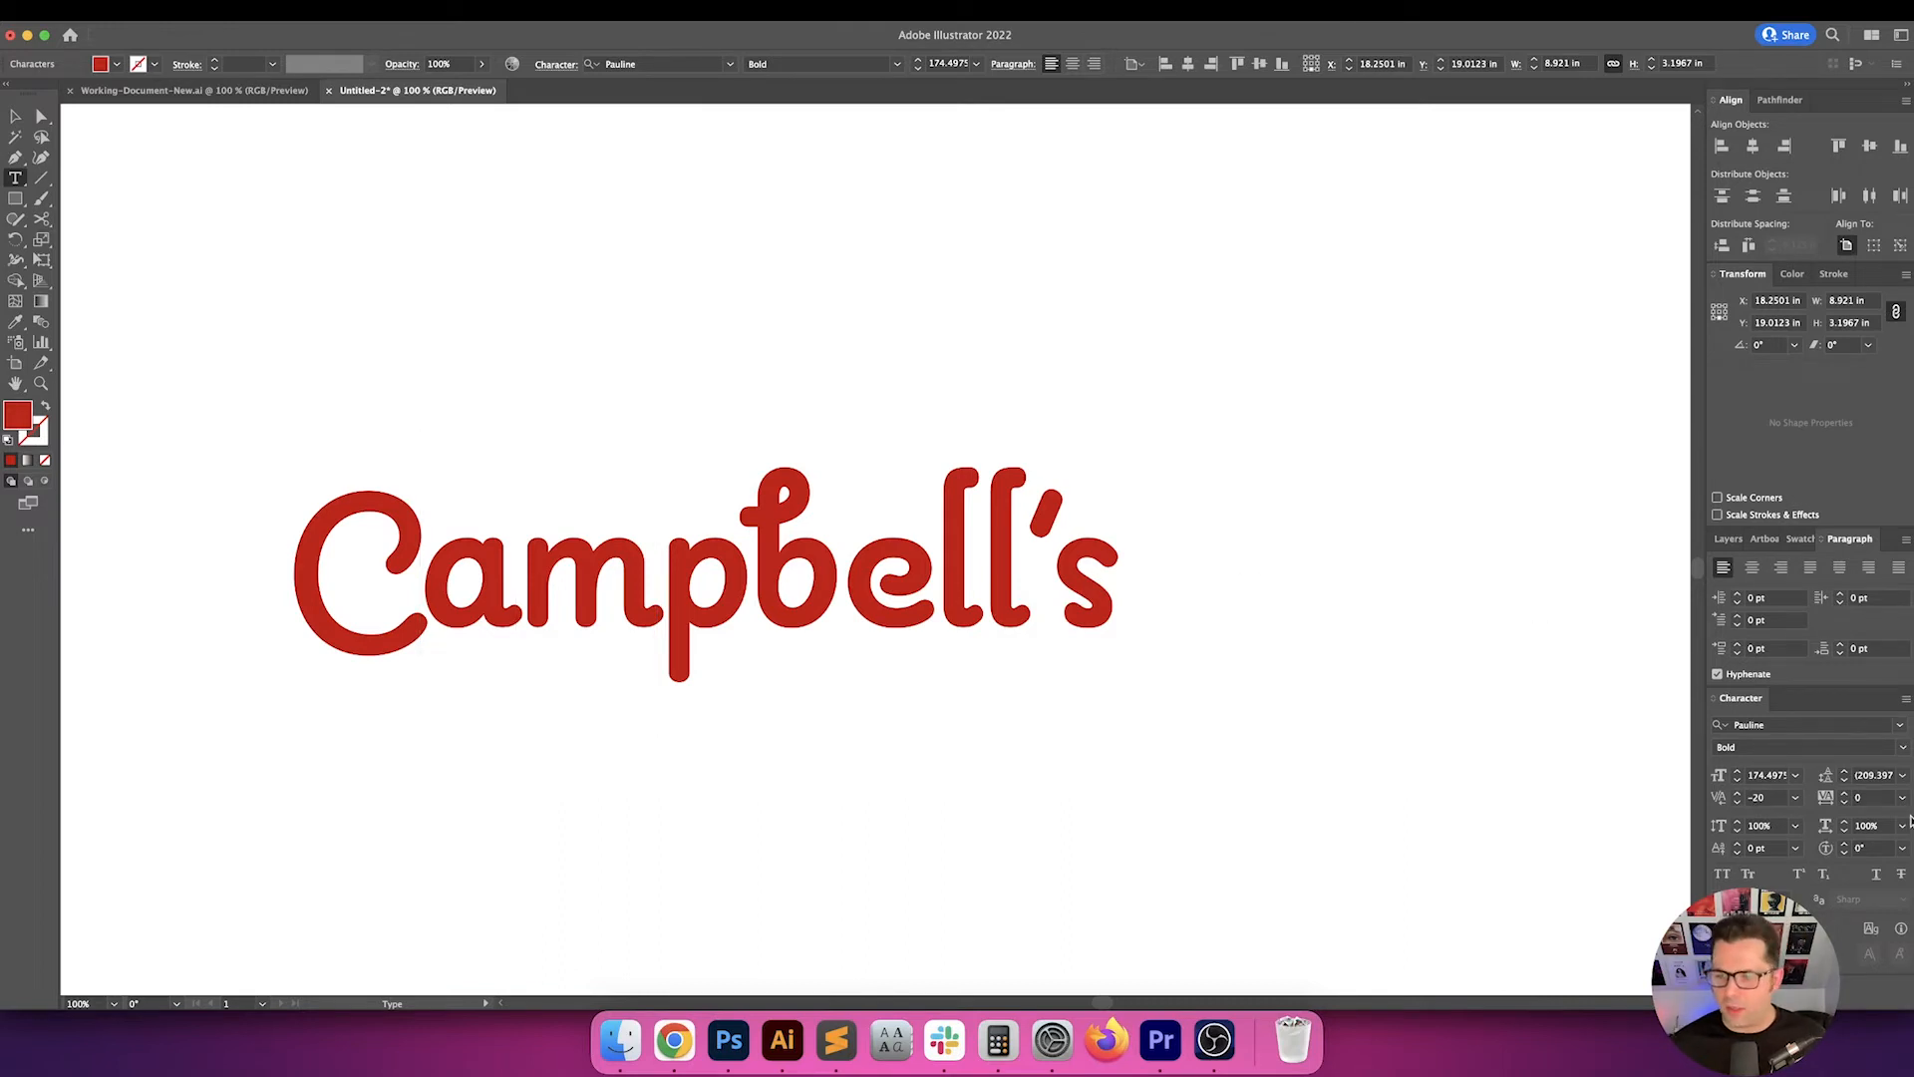
pyautogui.click(1773, 796)
pyautogui.hotkey('shift', 'Down')
pyautogui.hotkey('shift', 'Down')
pyautogui.hotkey('shift', 'Down')
pyautogui.hotkey('shift', 'Down')
pyautogui.hotkey('shift', 'Down')
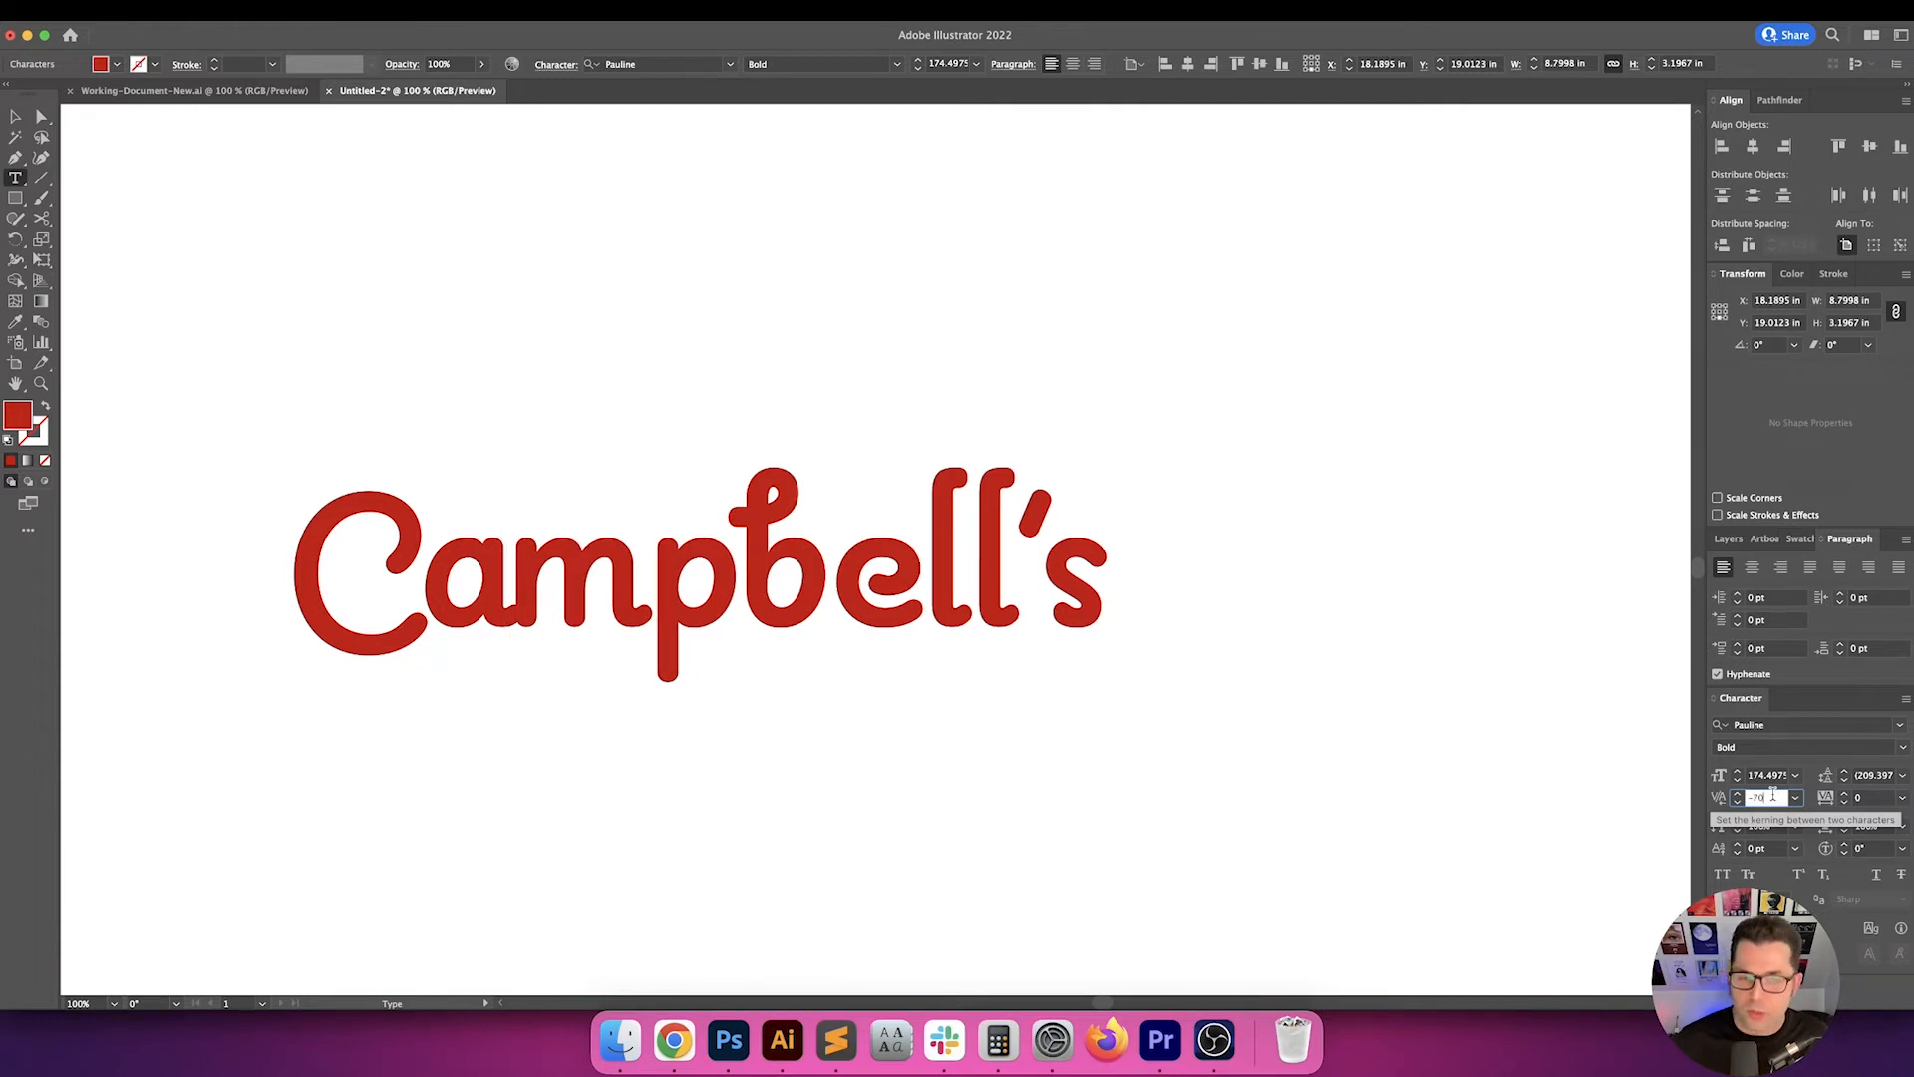
# - Tighten the kerning between the m and p of the Pauline Campbell's
pyautogui.press('Return')
pyautogui.press('Right')
pyautogui.click(1773, 796)
pyautogui.hotkey('shift', 'Down')
pyautogui.hotkey('shift', 'Down')
pyautogui.hotkey('shift', 'Down')
pyautogui.hotkey('shift', 'Down')
pyautogui.hotkey('shift', 'Down')
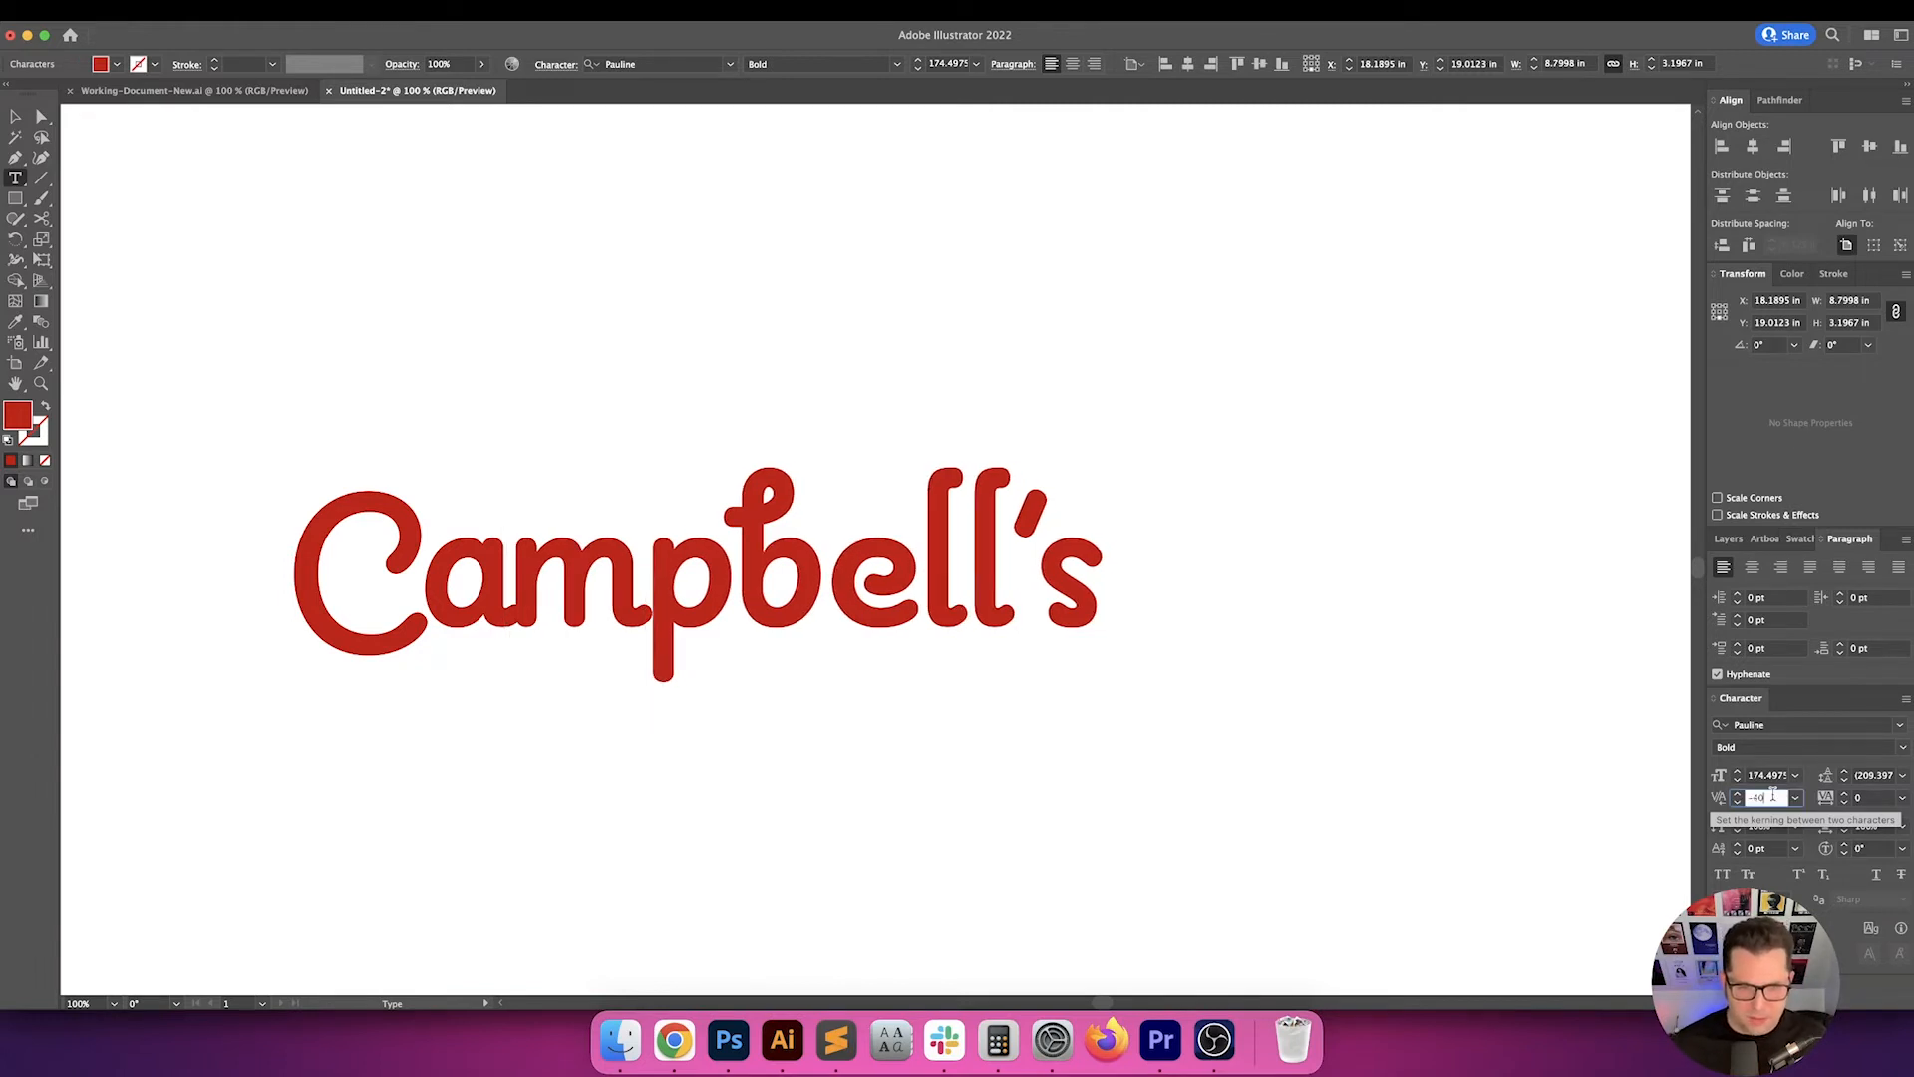
pyautogui.press('Return')
# - Tighten the kerning between the p and b, and set the kerning between the b and e to -30
pyautogui.press('Right')
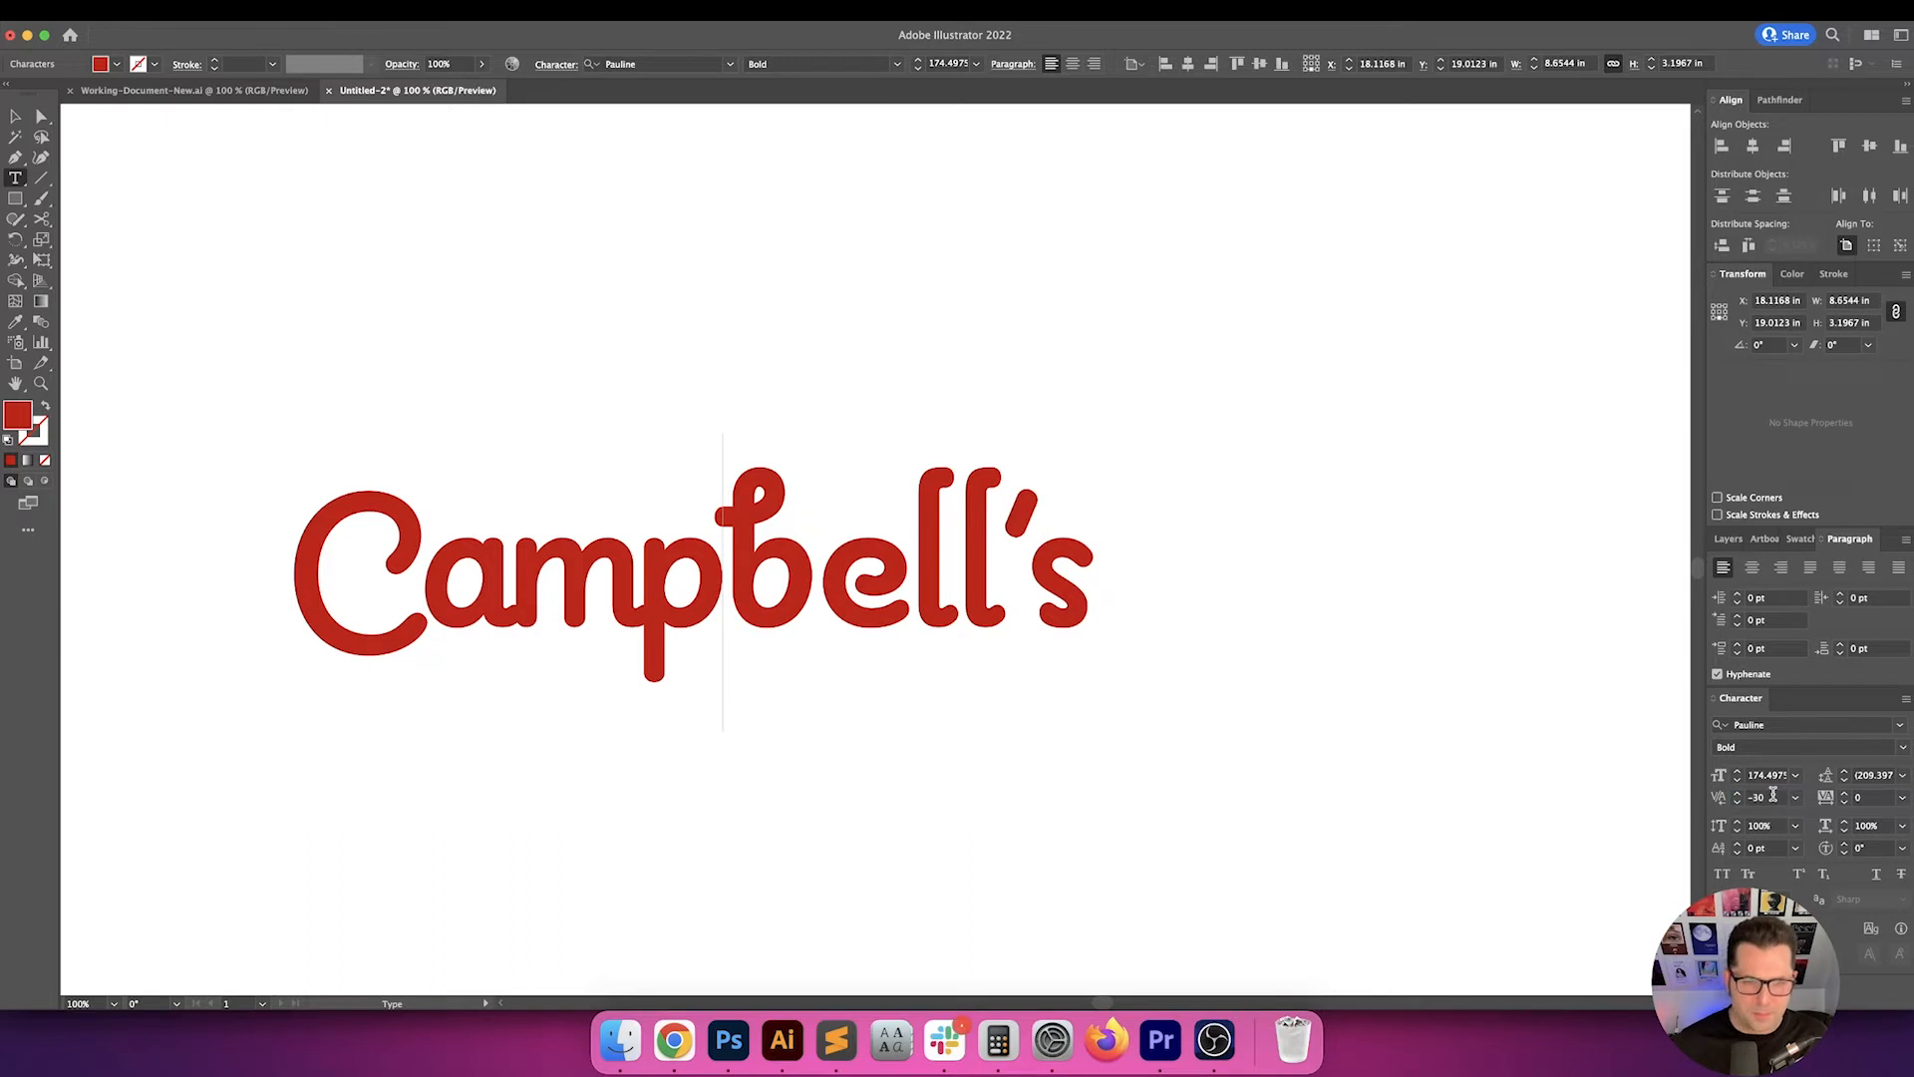
pyautogui.hotkey('alt', 'Left')
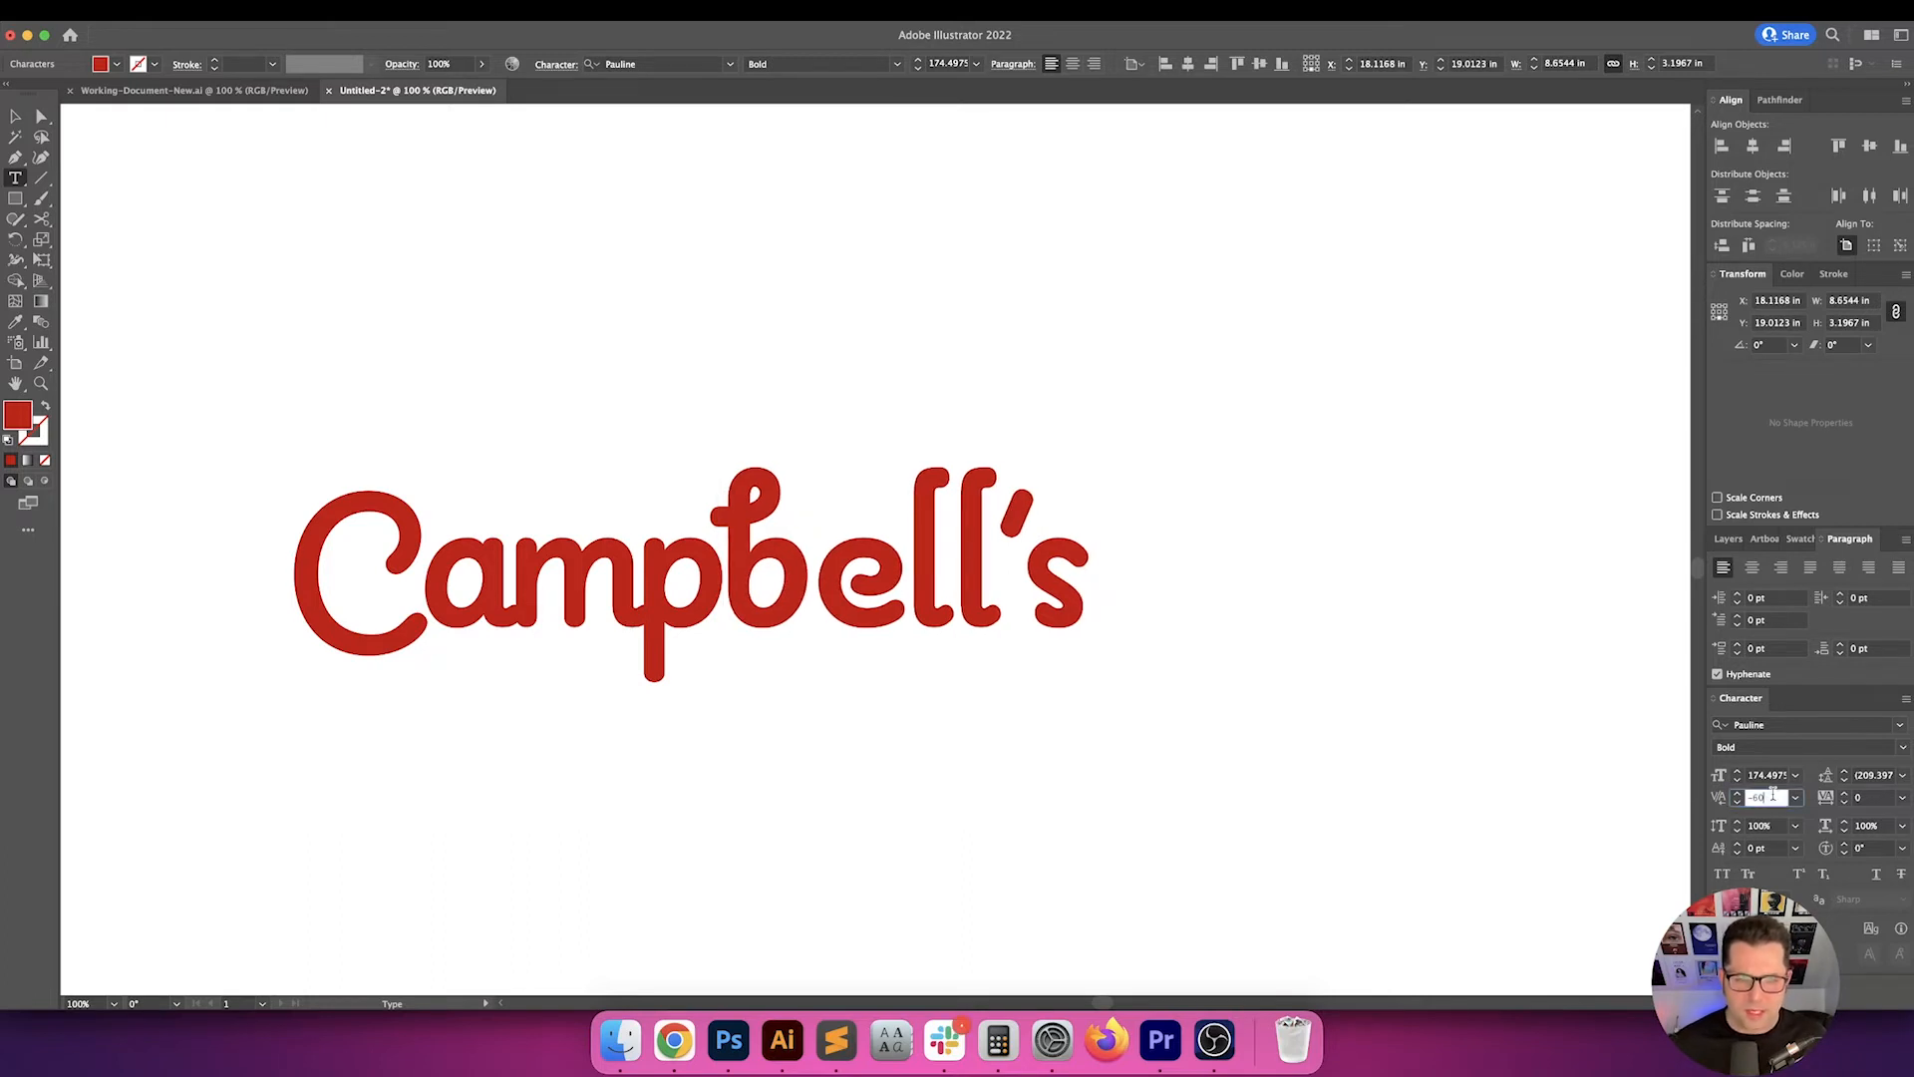
pyautogui.press('Right')
pyautogui.click(1774, 797)
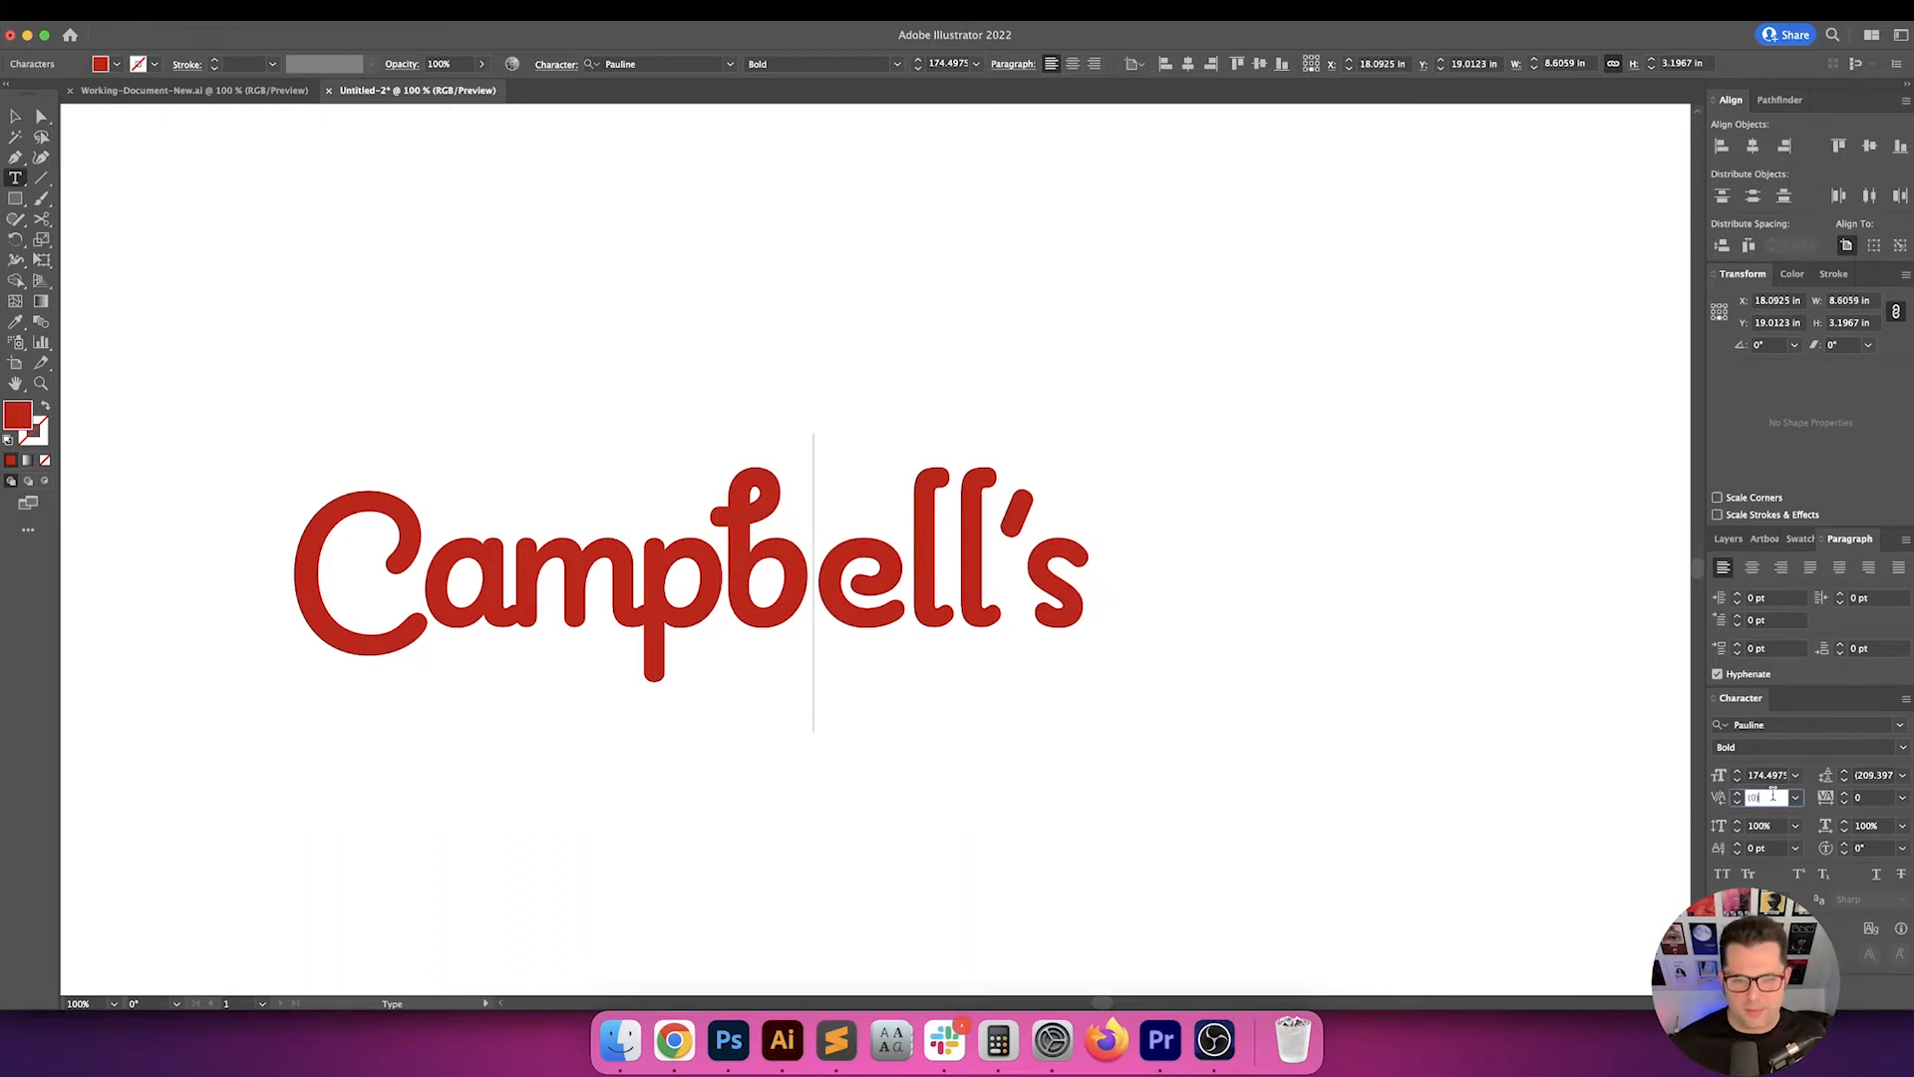
pyautogui.write('-30')
pyautogui.press('Return')
# - Tighten the kerning between the e and first l, and set the kerning between the two l's to -10
pyautogui.press('Right')
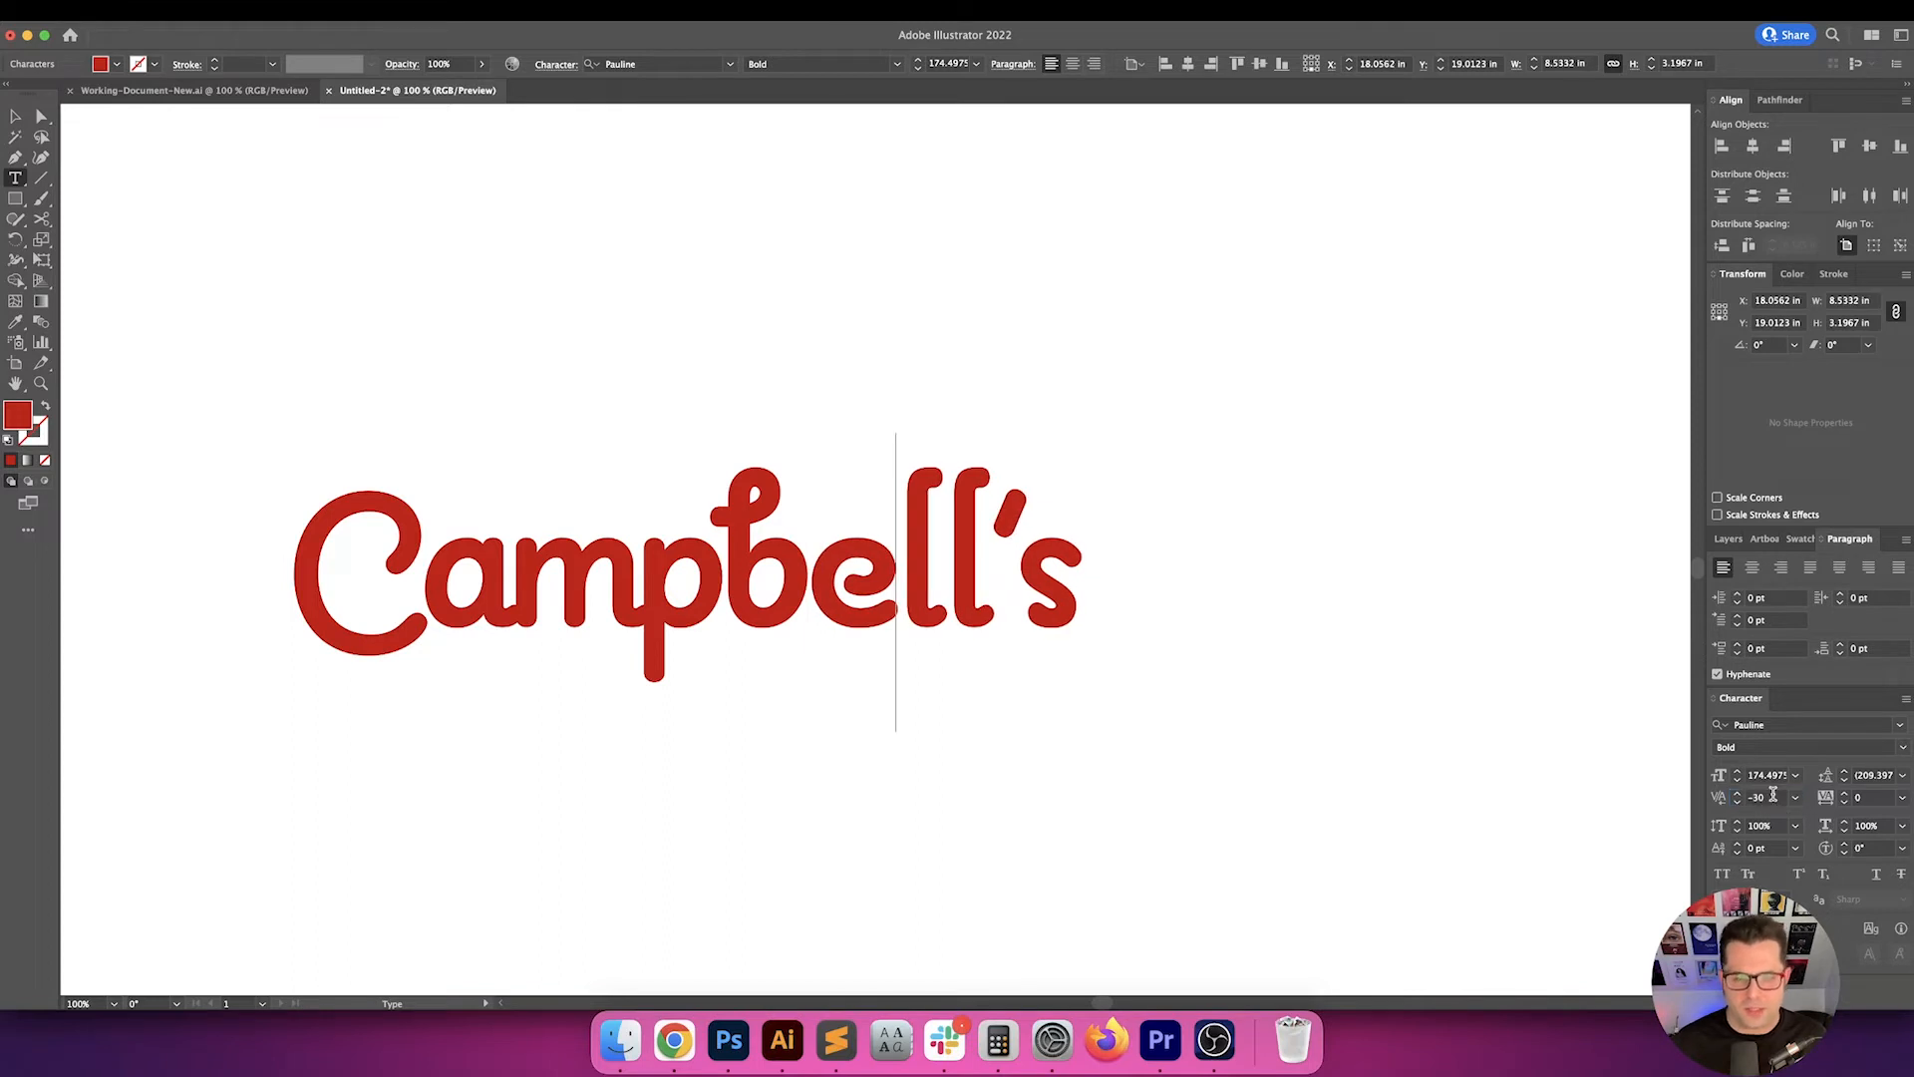
pyautogui.hotkey('alt', 'Left')
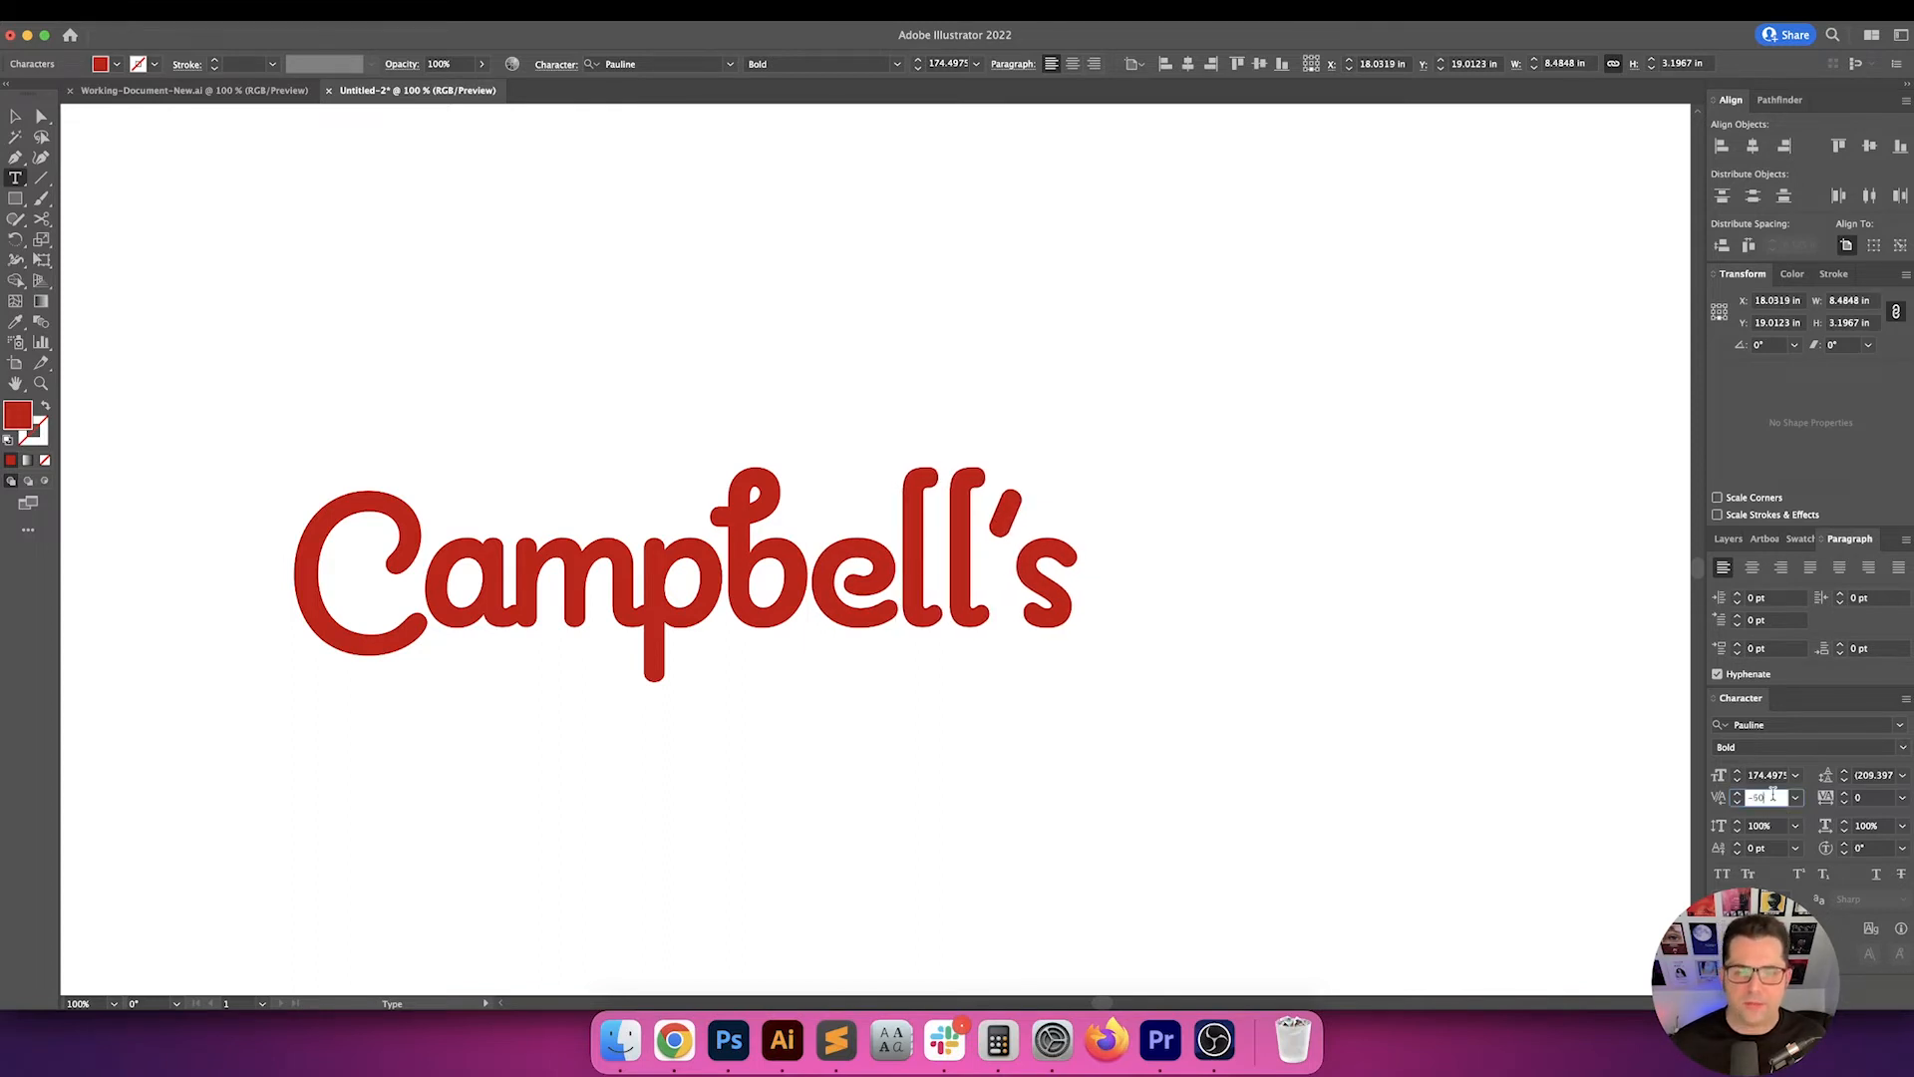
pyautogui.press('Right')
pyautogui.click(1774, 795)
pyautogui.write('-10')
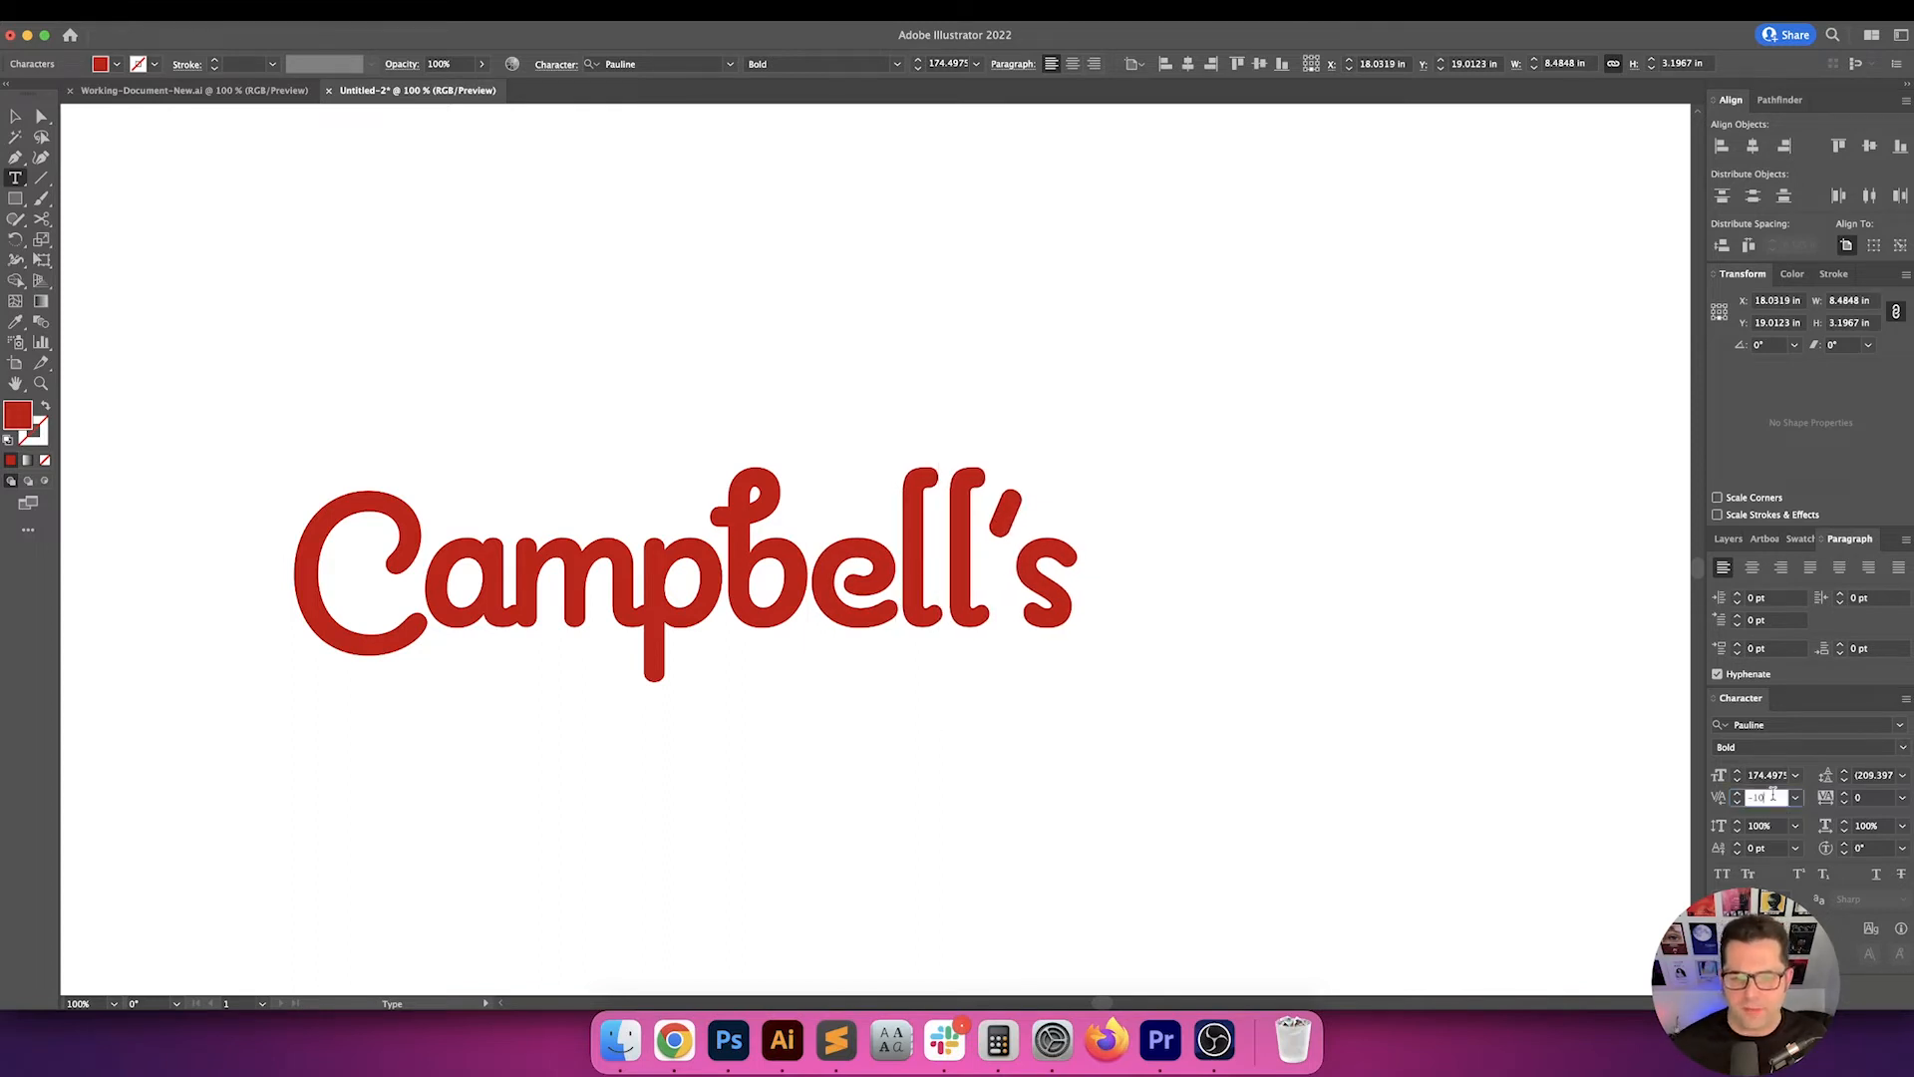
pyautogui.press('Return')
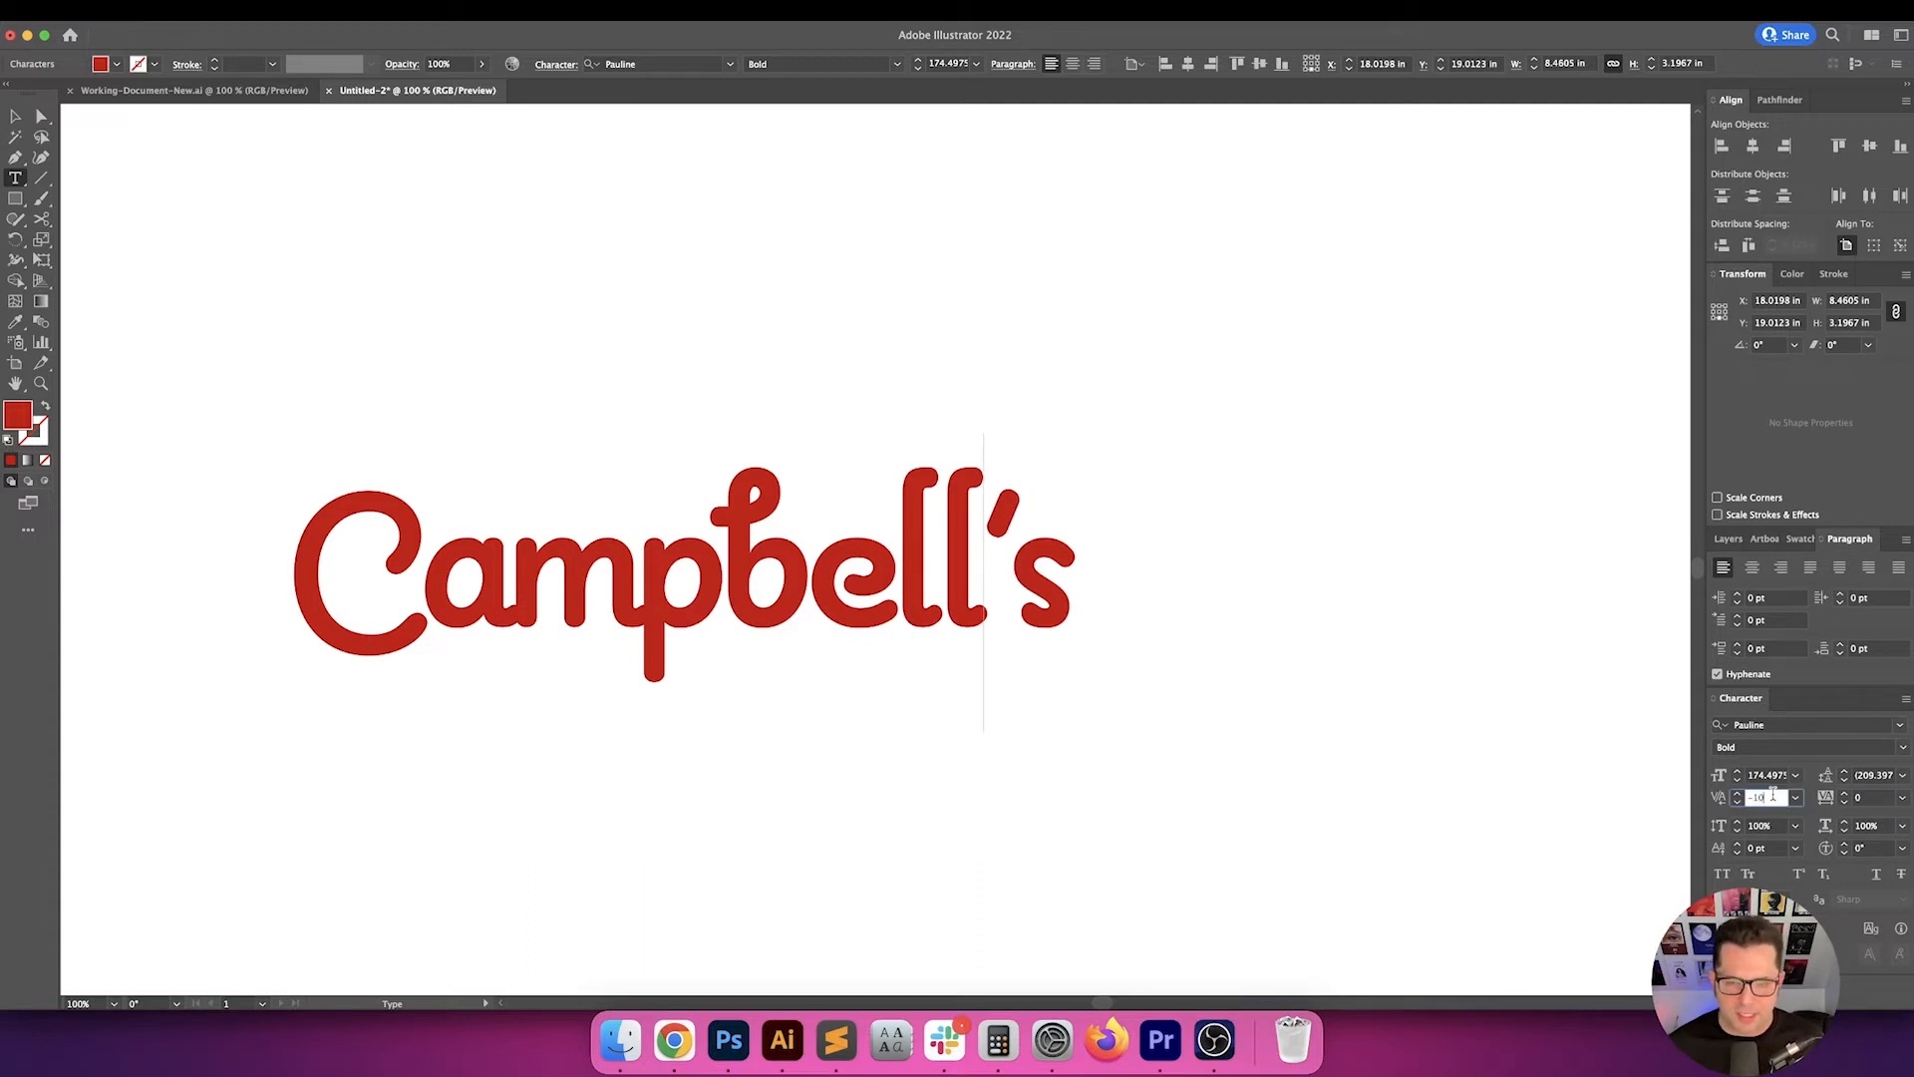
# - Tighten the kerning between the last l and the apostrophe
pyautogui.press('Down')
pyautogui.press('Down')
pyautogui.press('Down')
pyautogui.press('Up')
pyautogui.press('Return')
# - Set the kerning between the apostrophe and the s to -90 and finish editing the text
pyautogui.press('Right')
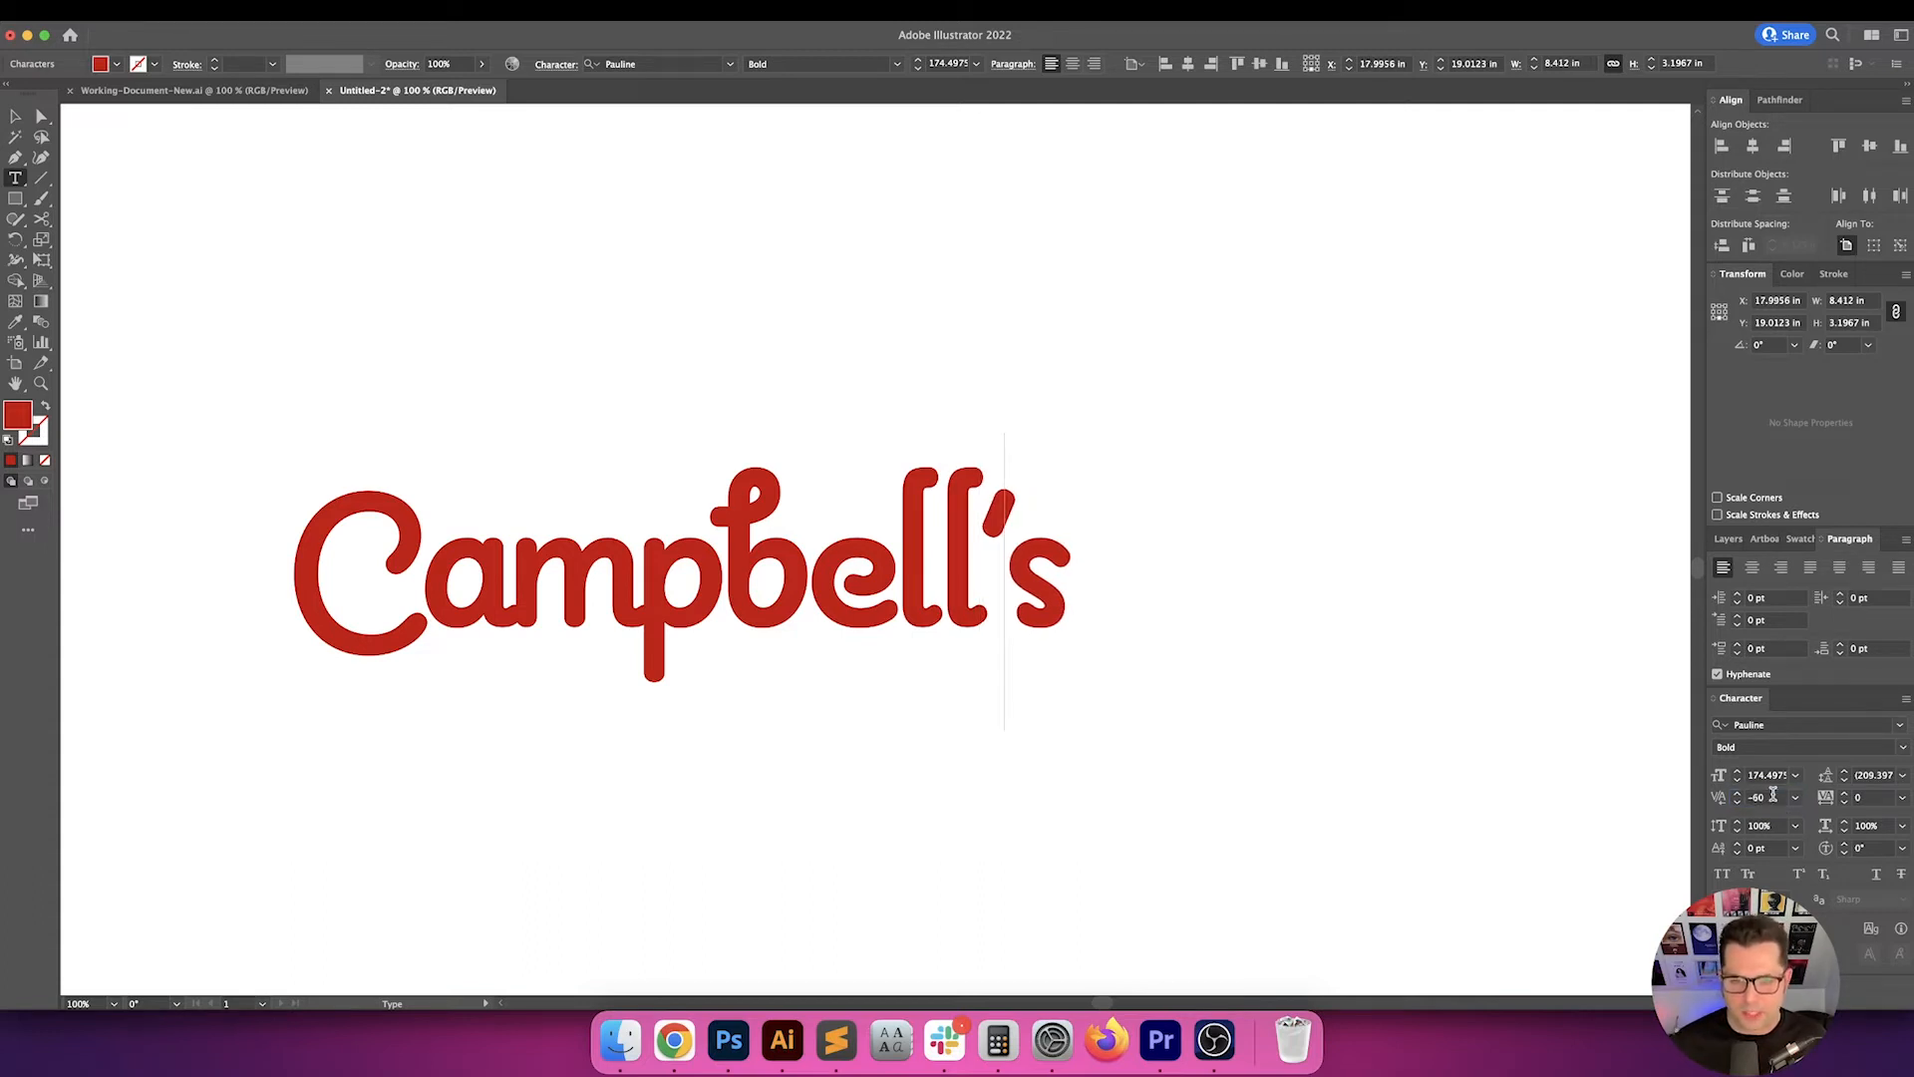
pyautogui.click(1774, 795)
pyautogui.press('Down')
pyautogui.press('Down')
pyautogui.press('Down')
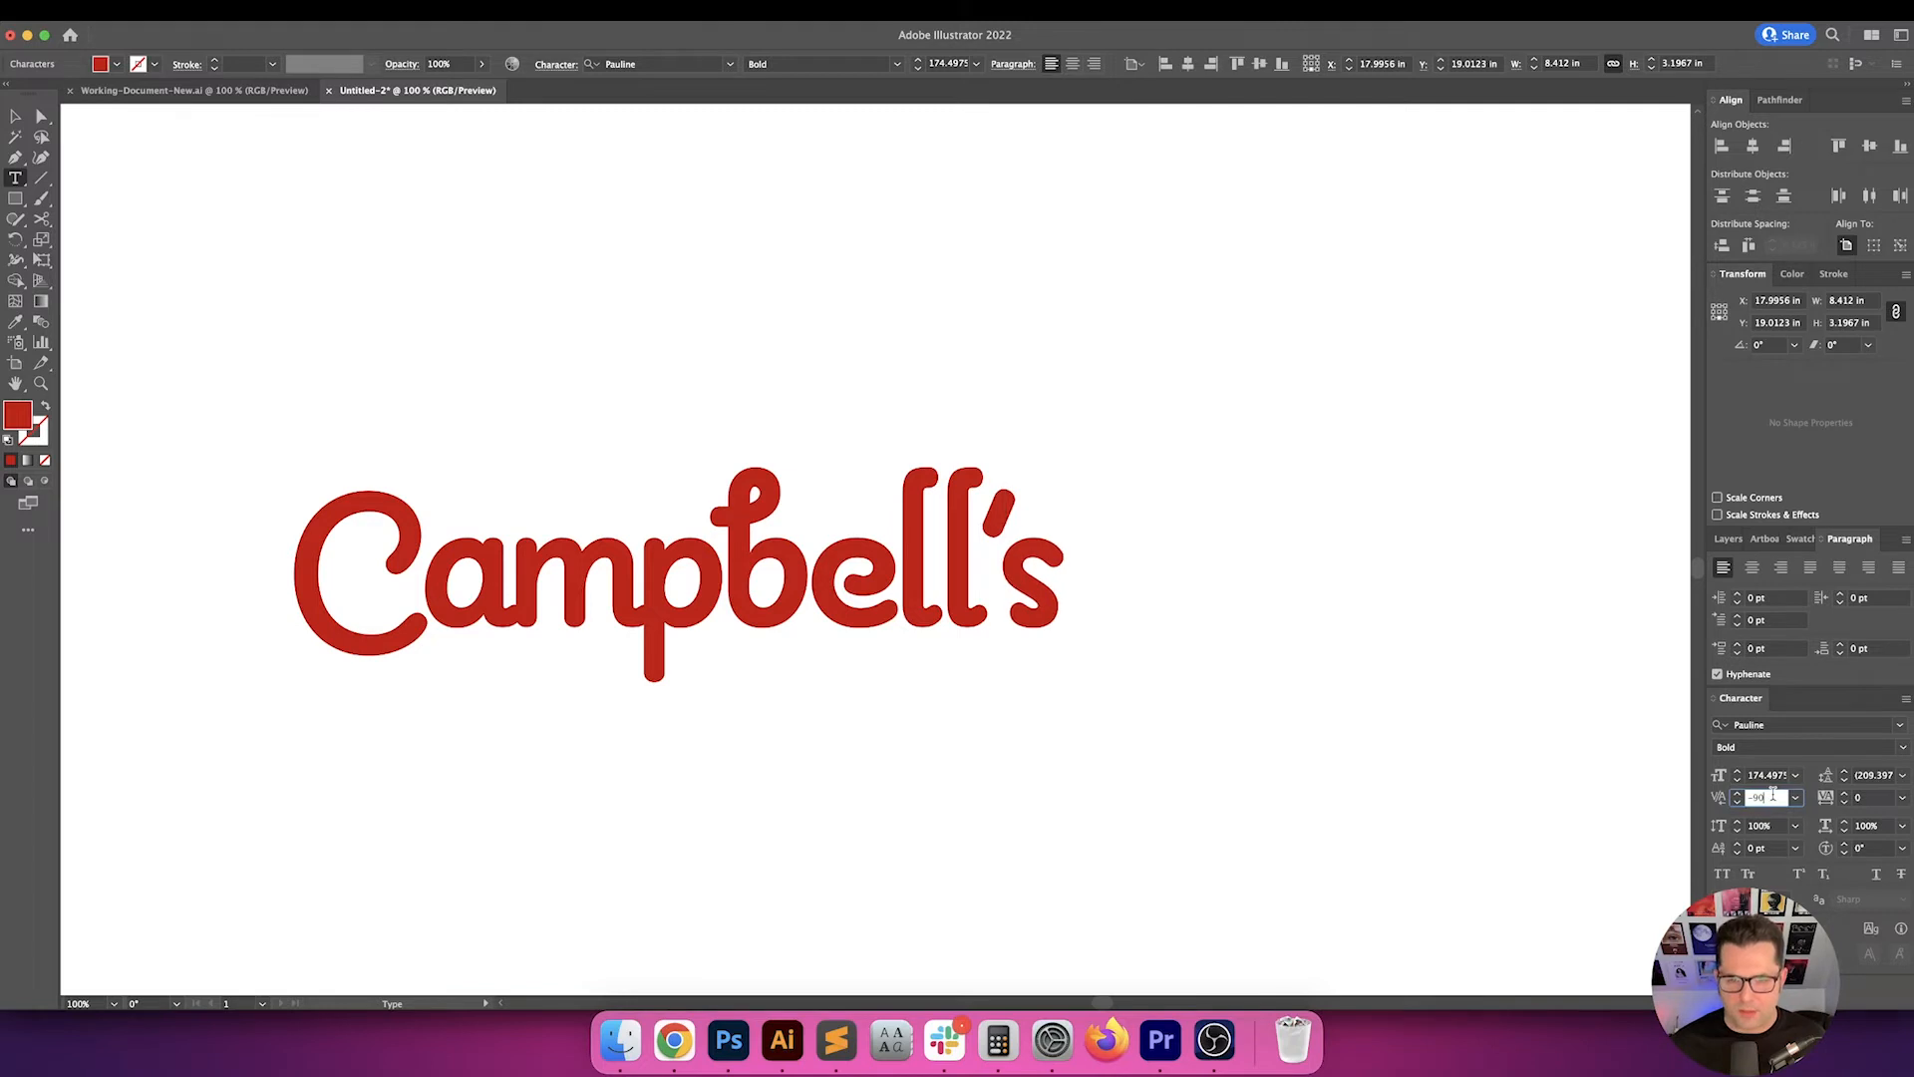
pyautogui.press('Return')
pyautogui.press('Escape')
# - Examine the stroke join between the a and m up close, then compare the Pauline Campbell's with the version above
pyautogui.click(964, 795)
pyautogui.moveTo(964, 795); pyautogui.dragTo(1061, 791)
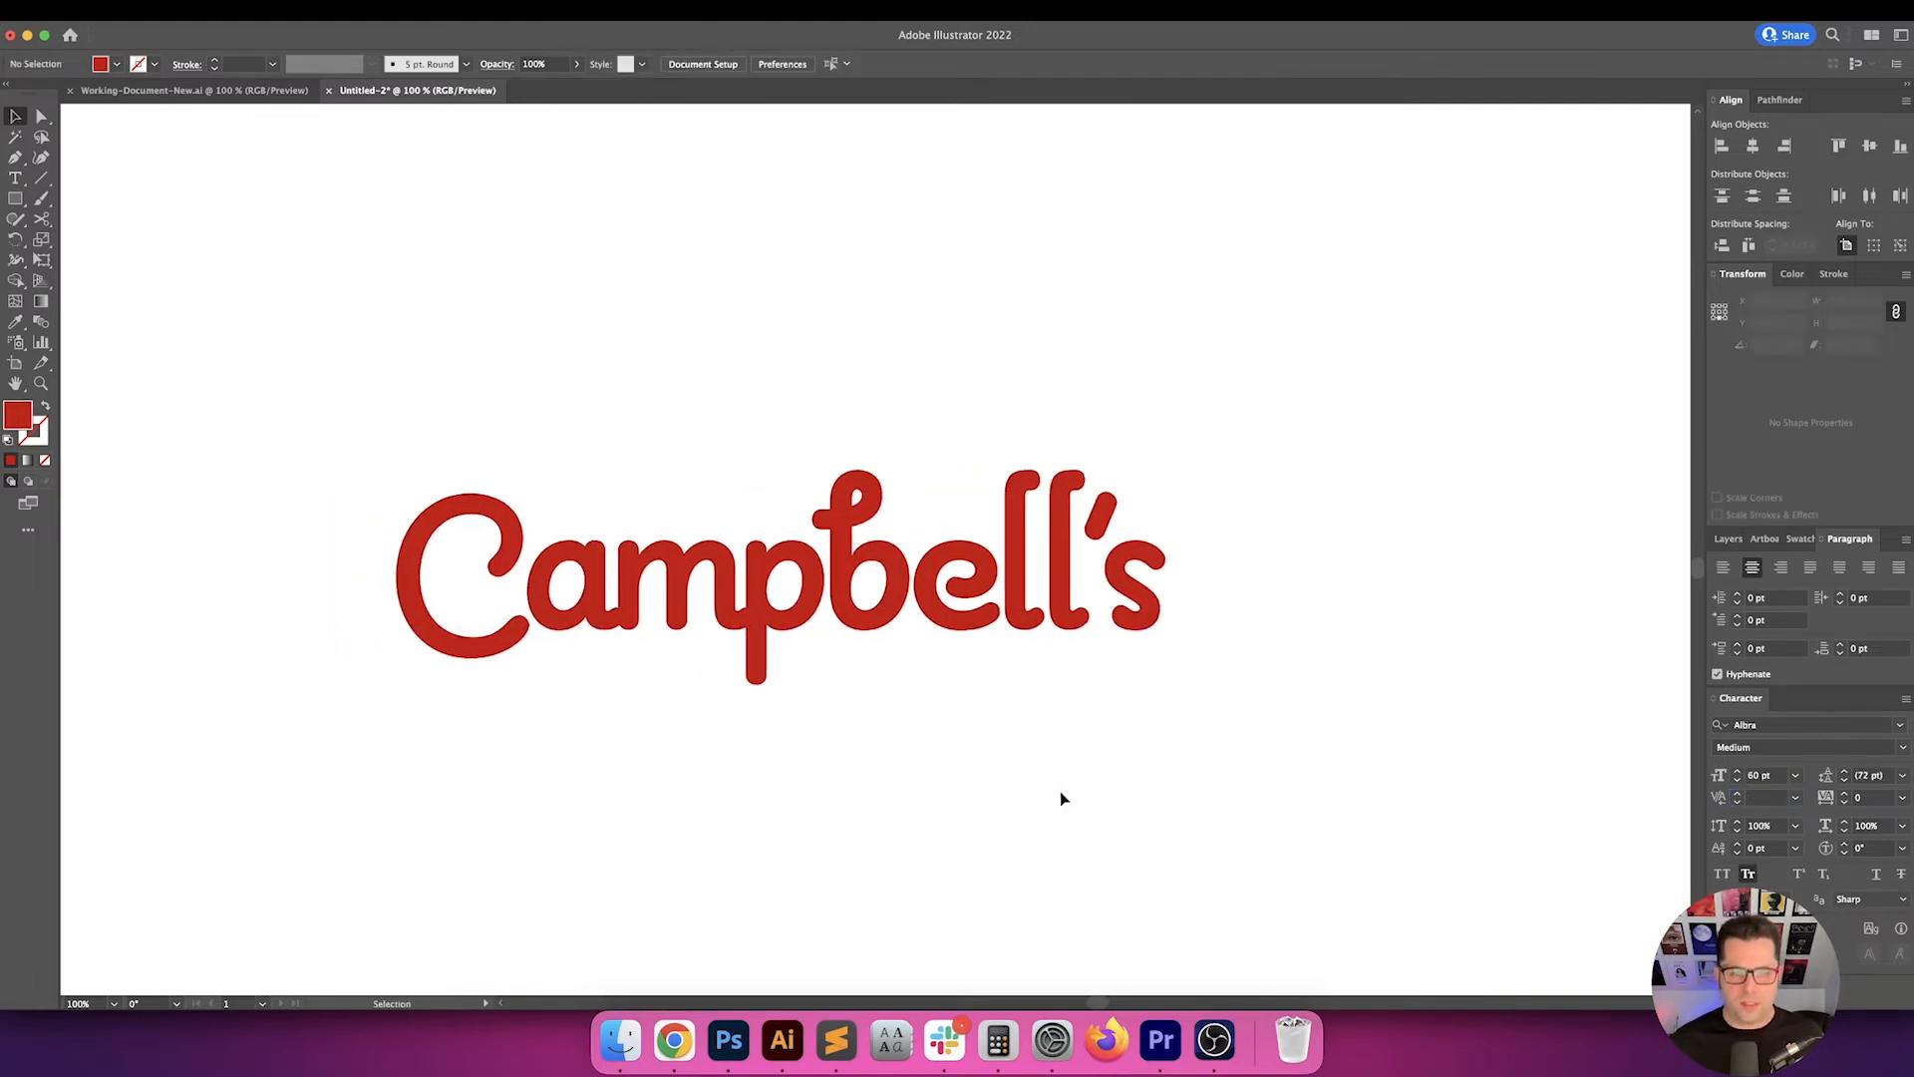
pyautogui.scroll(-1, 1060, 792)
pyautogui.scroll(2, 811, 731)
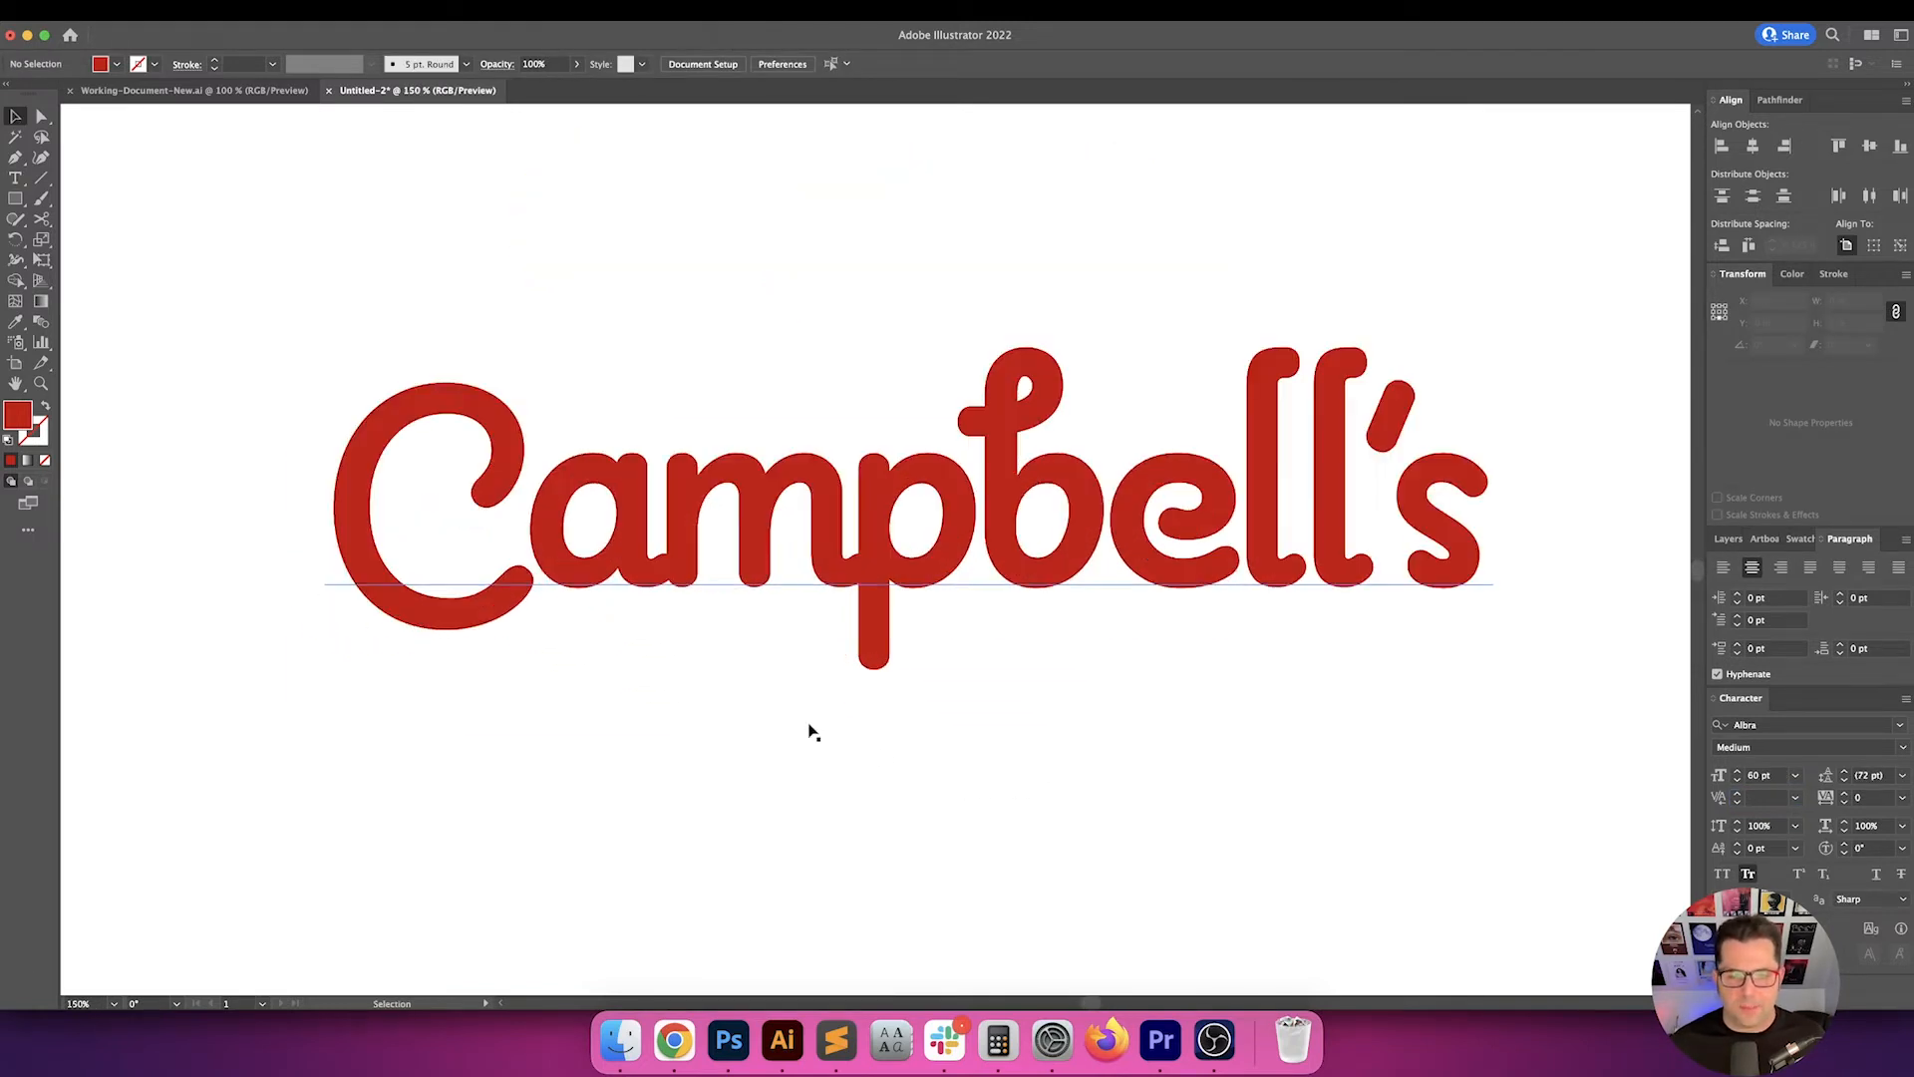
pyautogui.scroll(5, 662, 556)
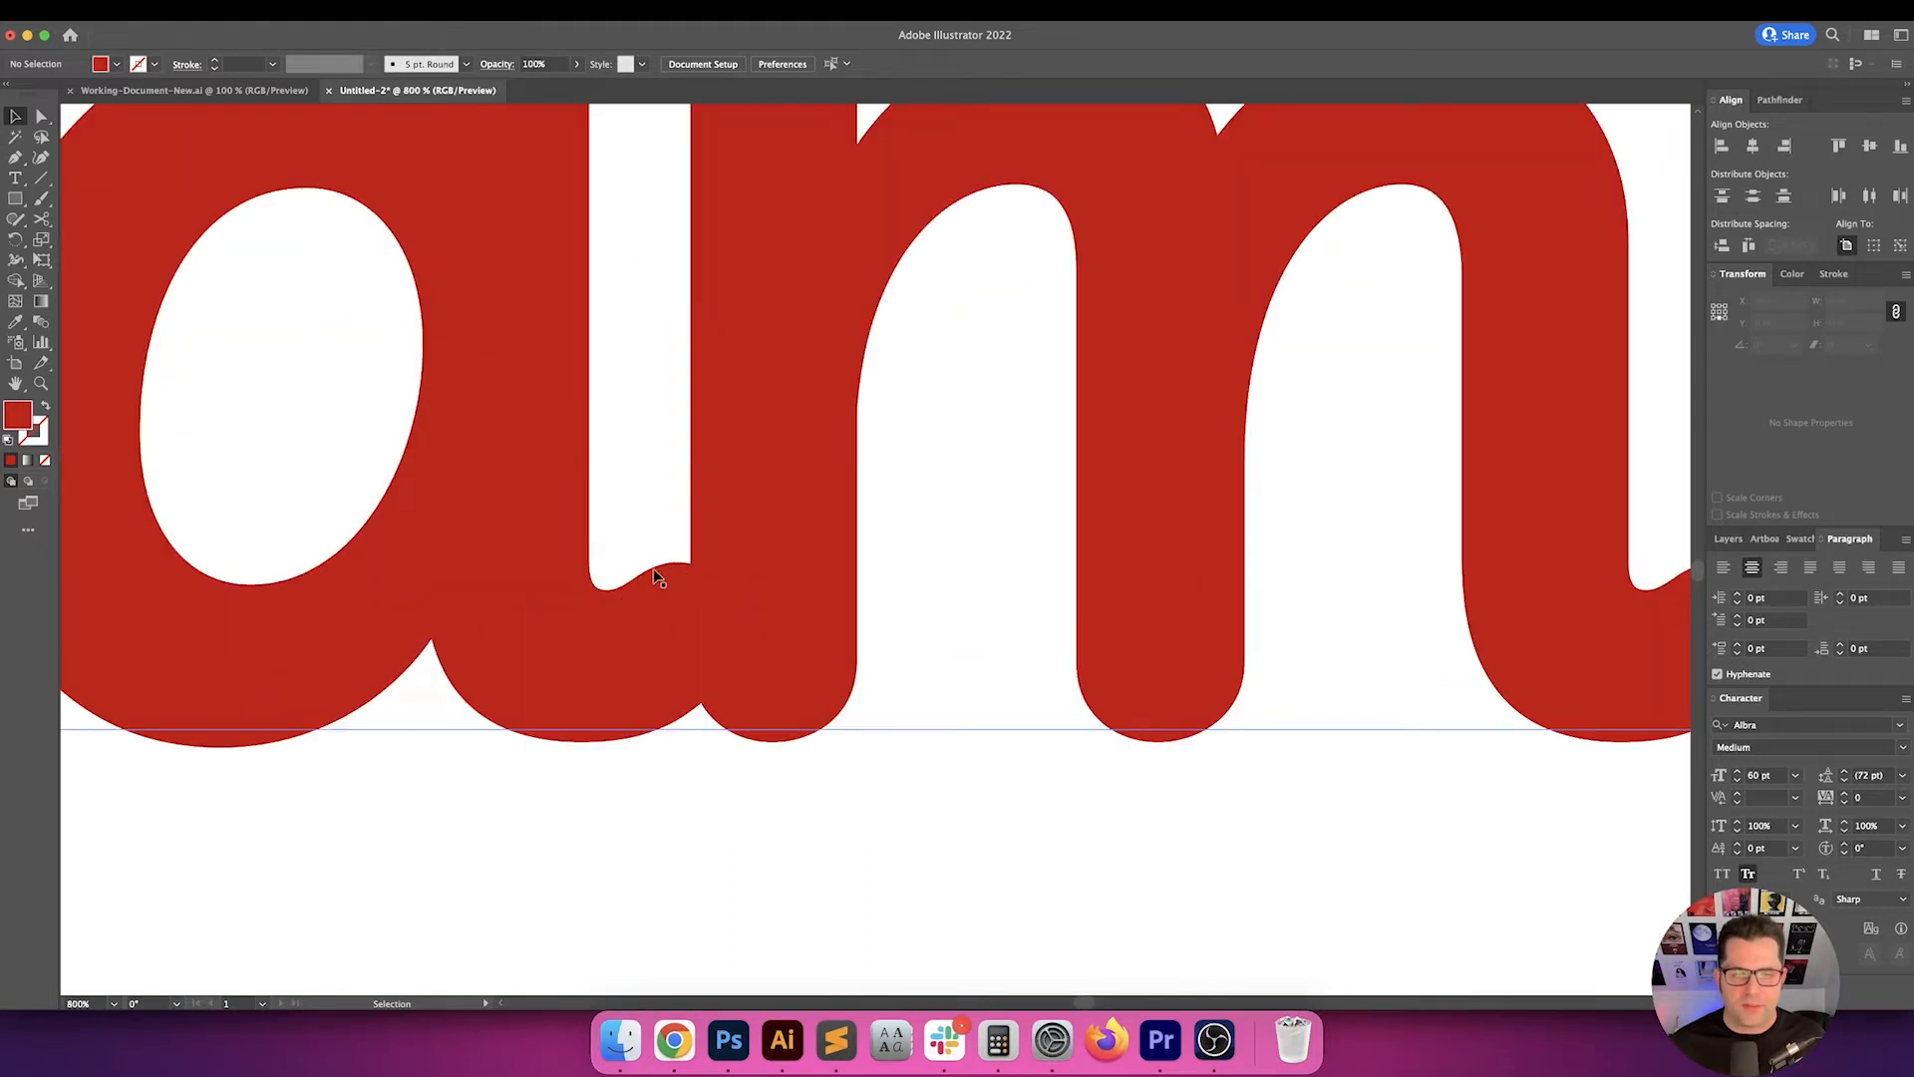
pyautogui.scroll(-2, 696, 569)
pyautogui.click(654, 544)
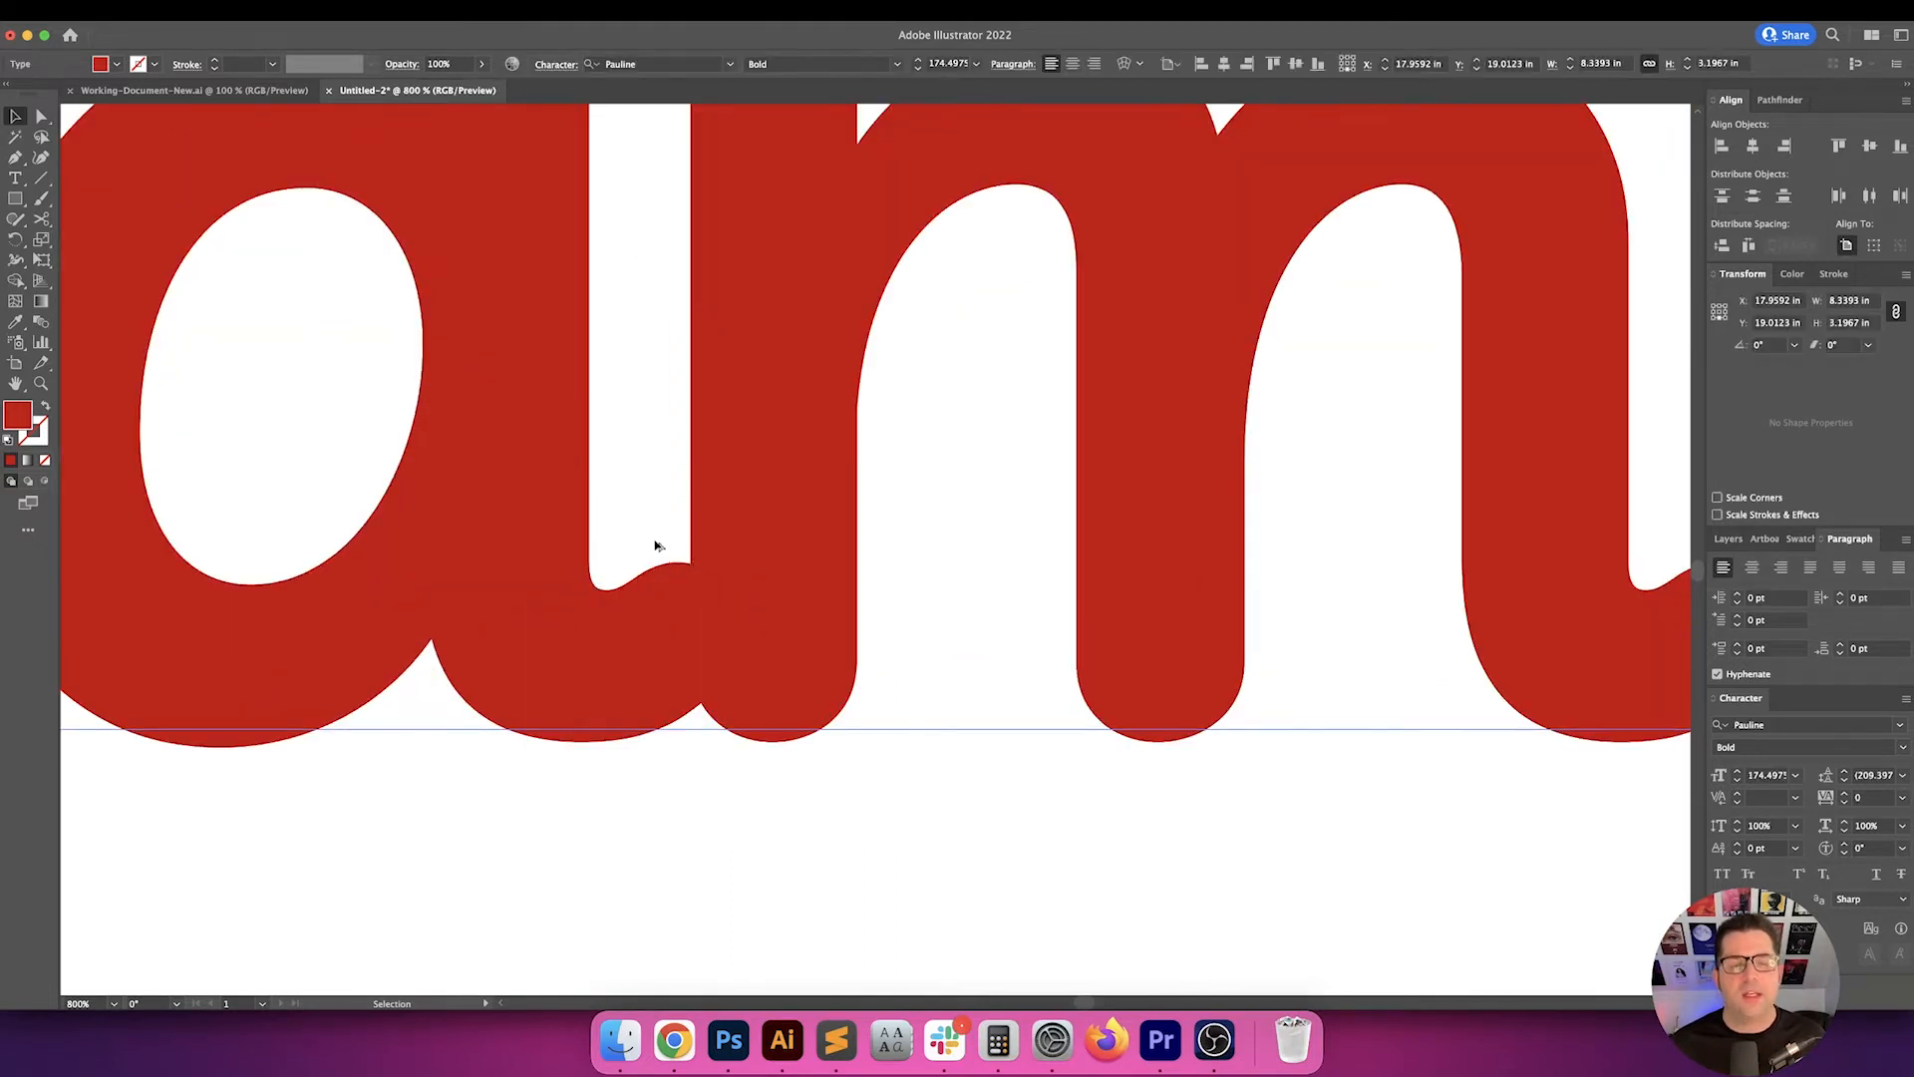
pyautogui.scroll(-2, 655, 545)
pyautogui.scroll(-1, 655, 546)
pyautogui.scroll(-1, 747, 662)
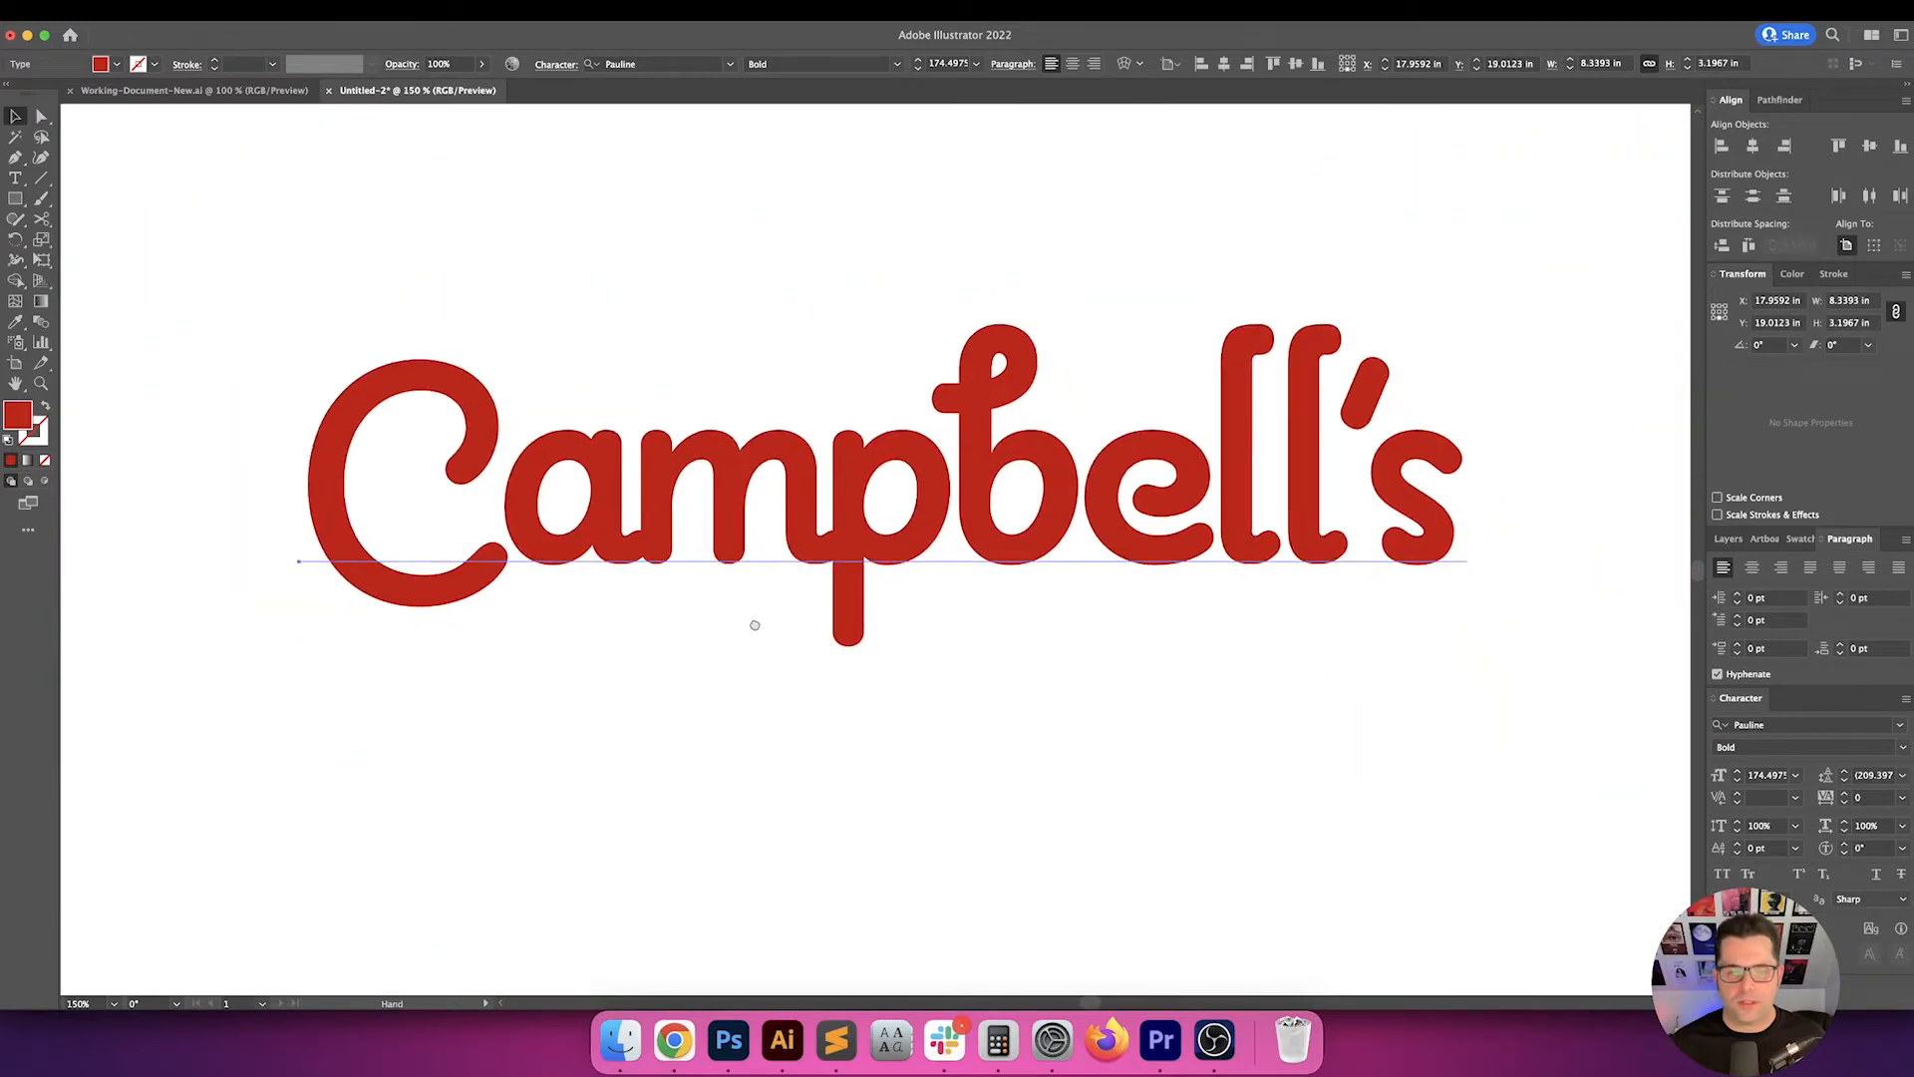
pyautogui.scroll(-1, 997, 698)
pyautogui.scroll(-1, 878, 788)
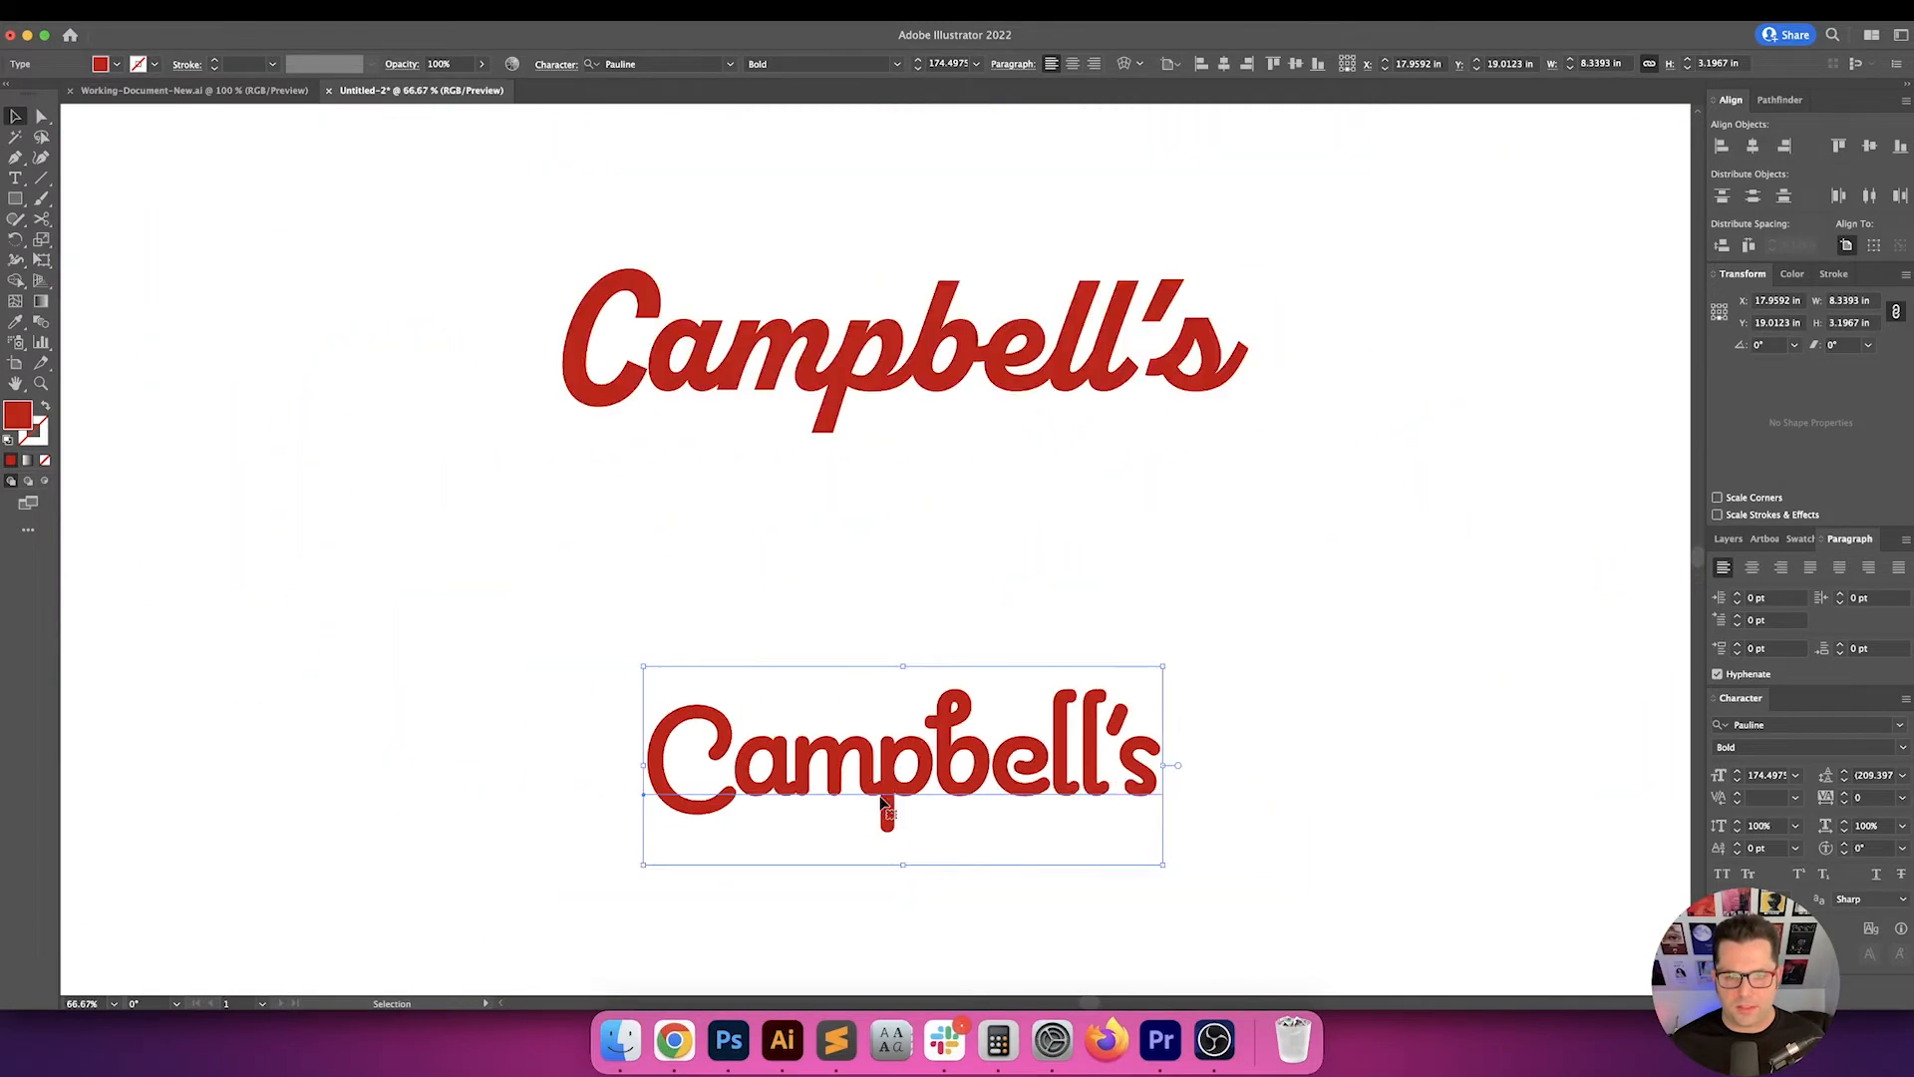
pyautogui.keyDown('alt'); pyautogui.moveTo(1115, 738); pyautogui.dragTo(404, 485); pyautogui.keyUp('alt')
pyautogui.moveTo(987, 582); pyautogui.dragTo(766, 474)
pyautogui.click(834, 581)
pyautogui.press('super+shift+o')
pyautogui.press('super+=')
pyautogui.press('super+=')
pyautogui.press('super+=')
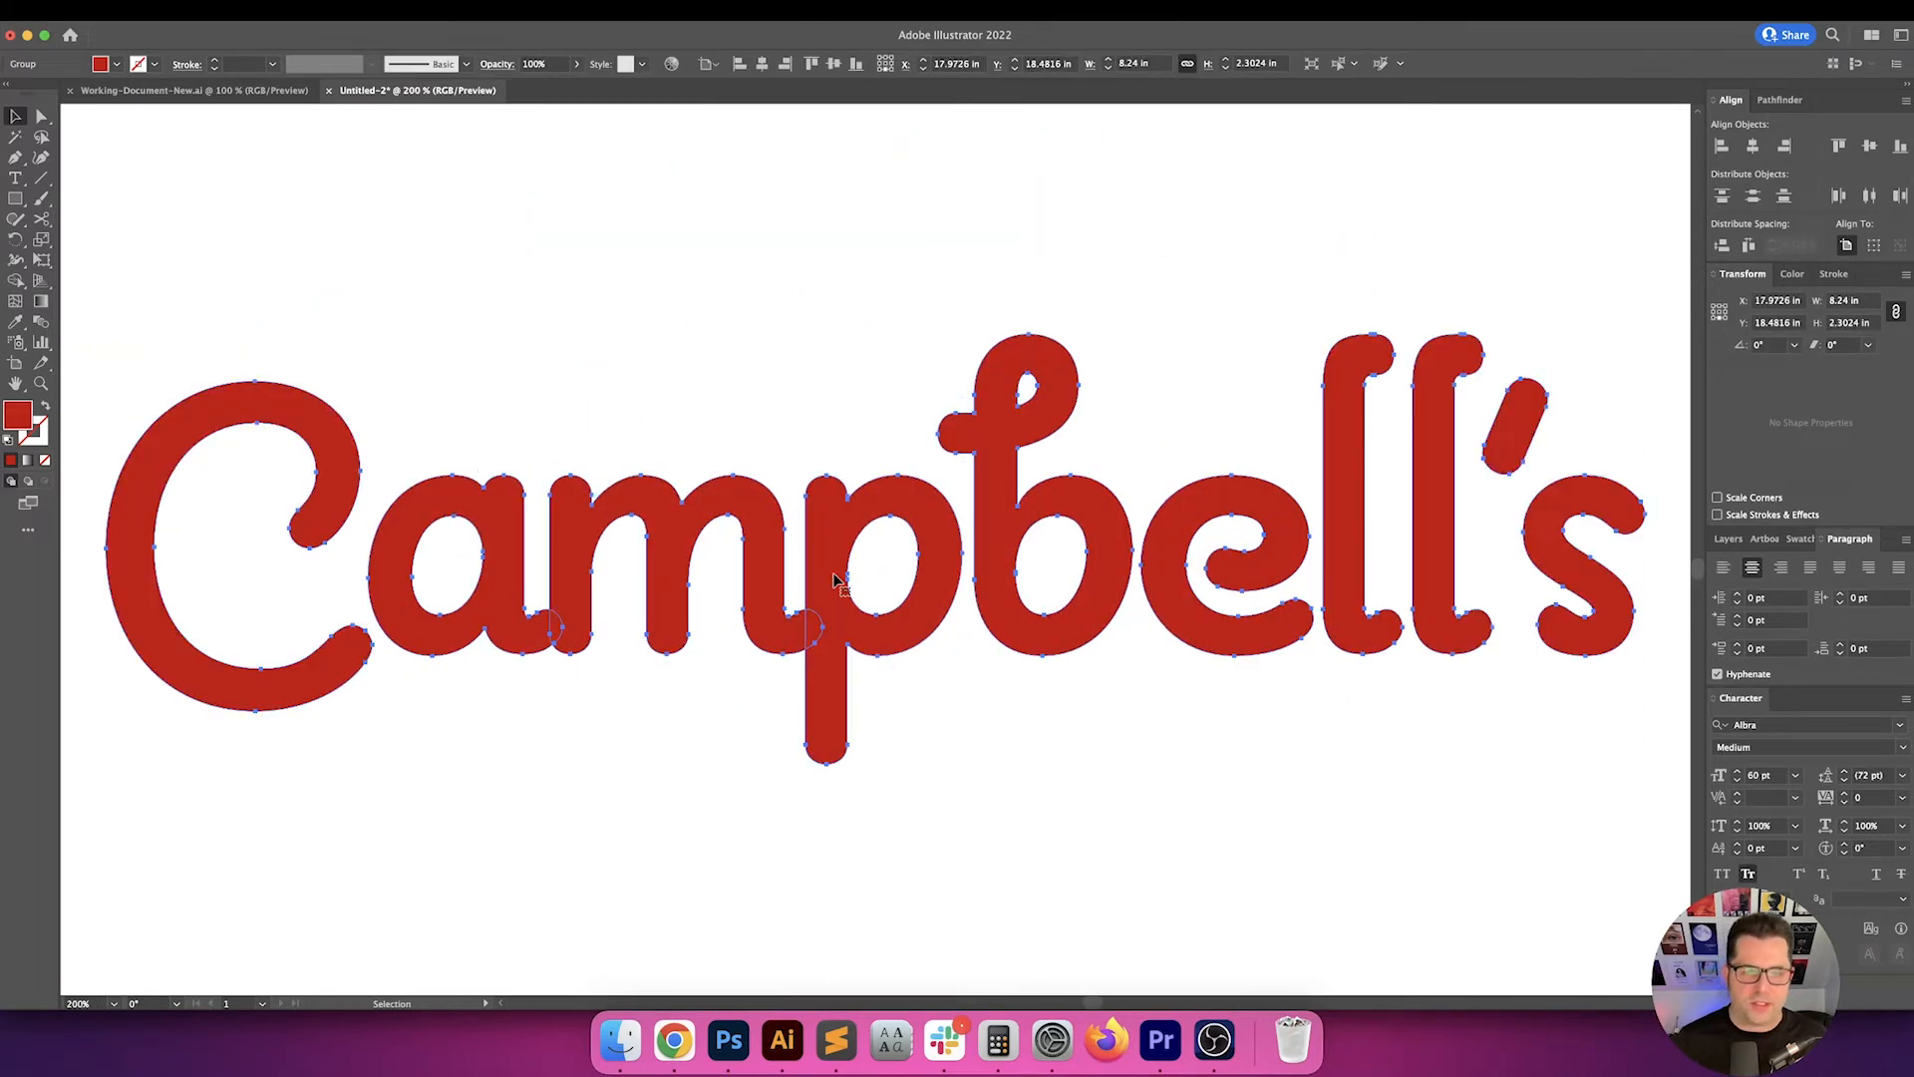
pyautogui.click(1780, 100)
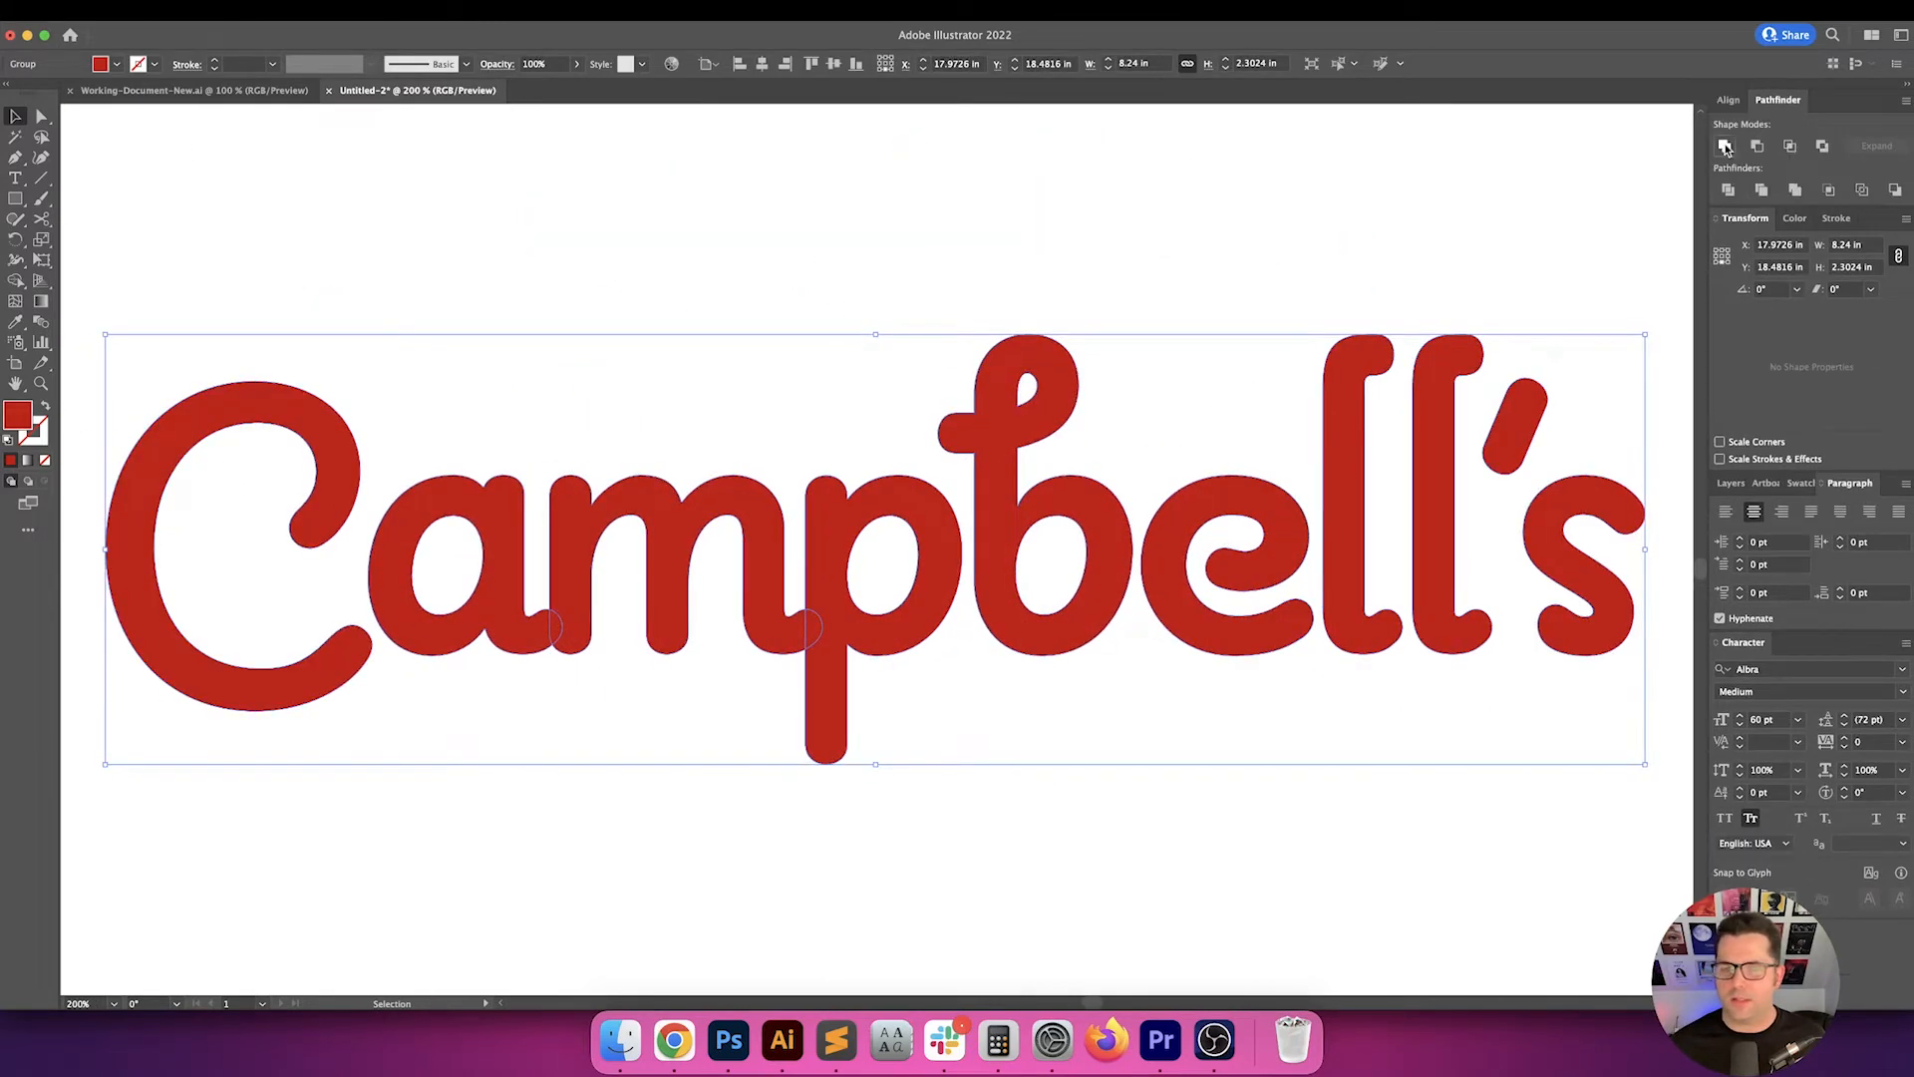
# - Round the sharp inner corner where the a's tail meets the m to a radius of 0.03 in
pyautogui.scroll(1, 555, 531)
pyautogui.scroll(1, 554, 532)
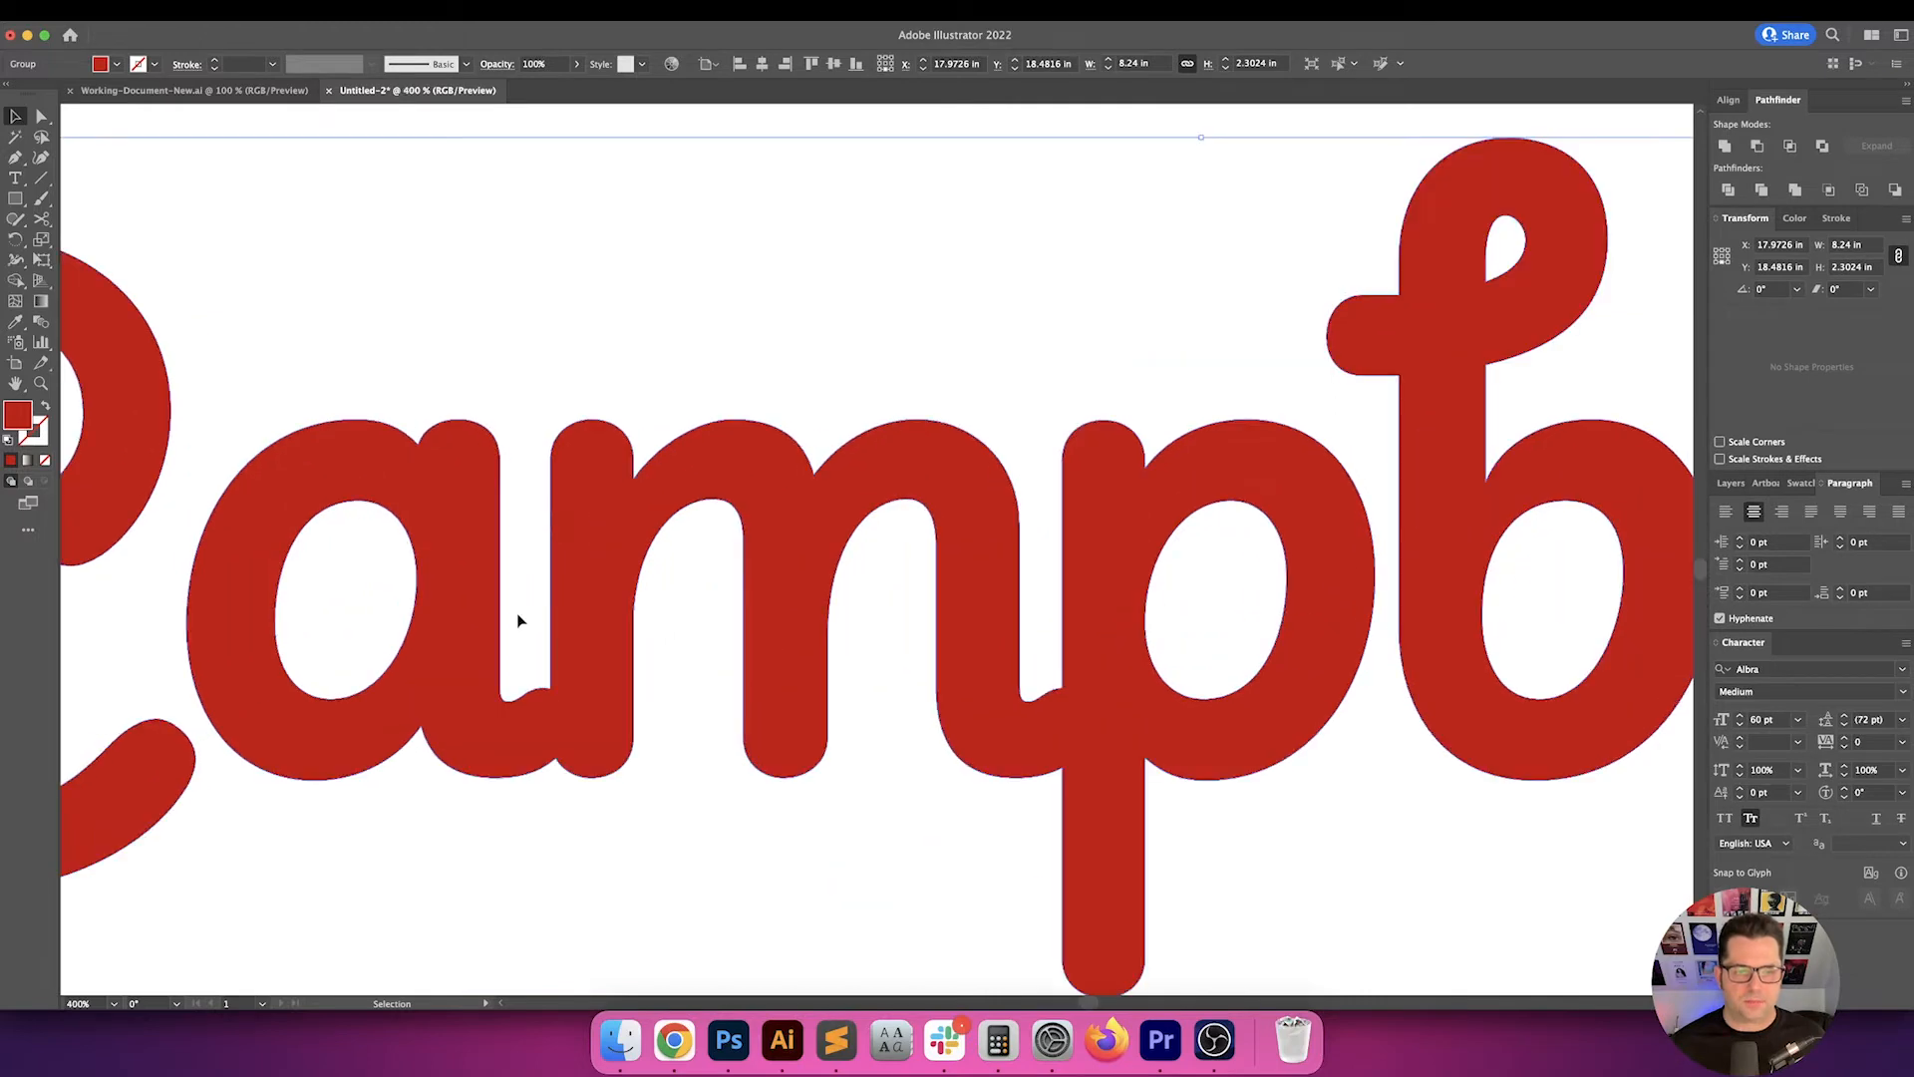
pyautogui.scroll(2, 521, 598)
pyautogui.press('a')
pyautogui.click(611, 578)
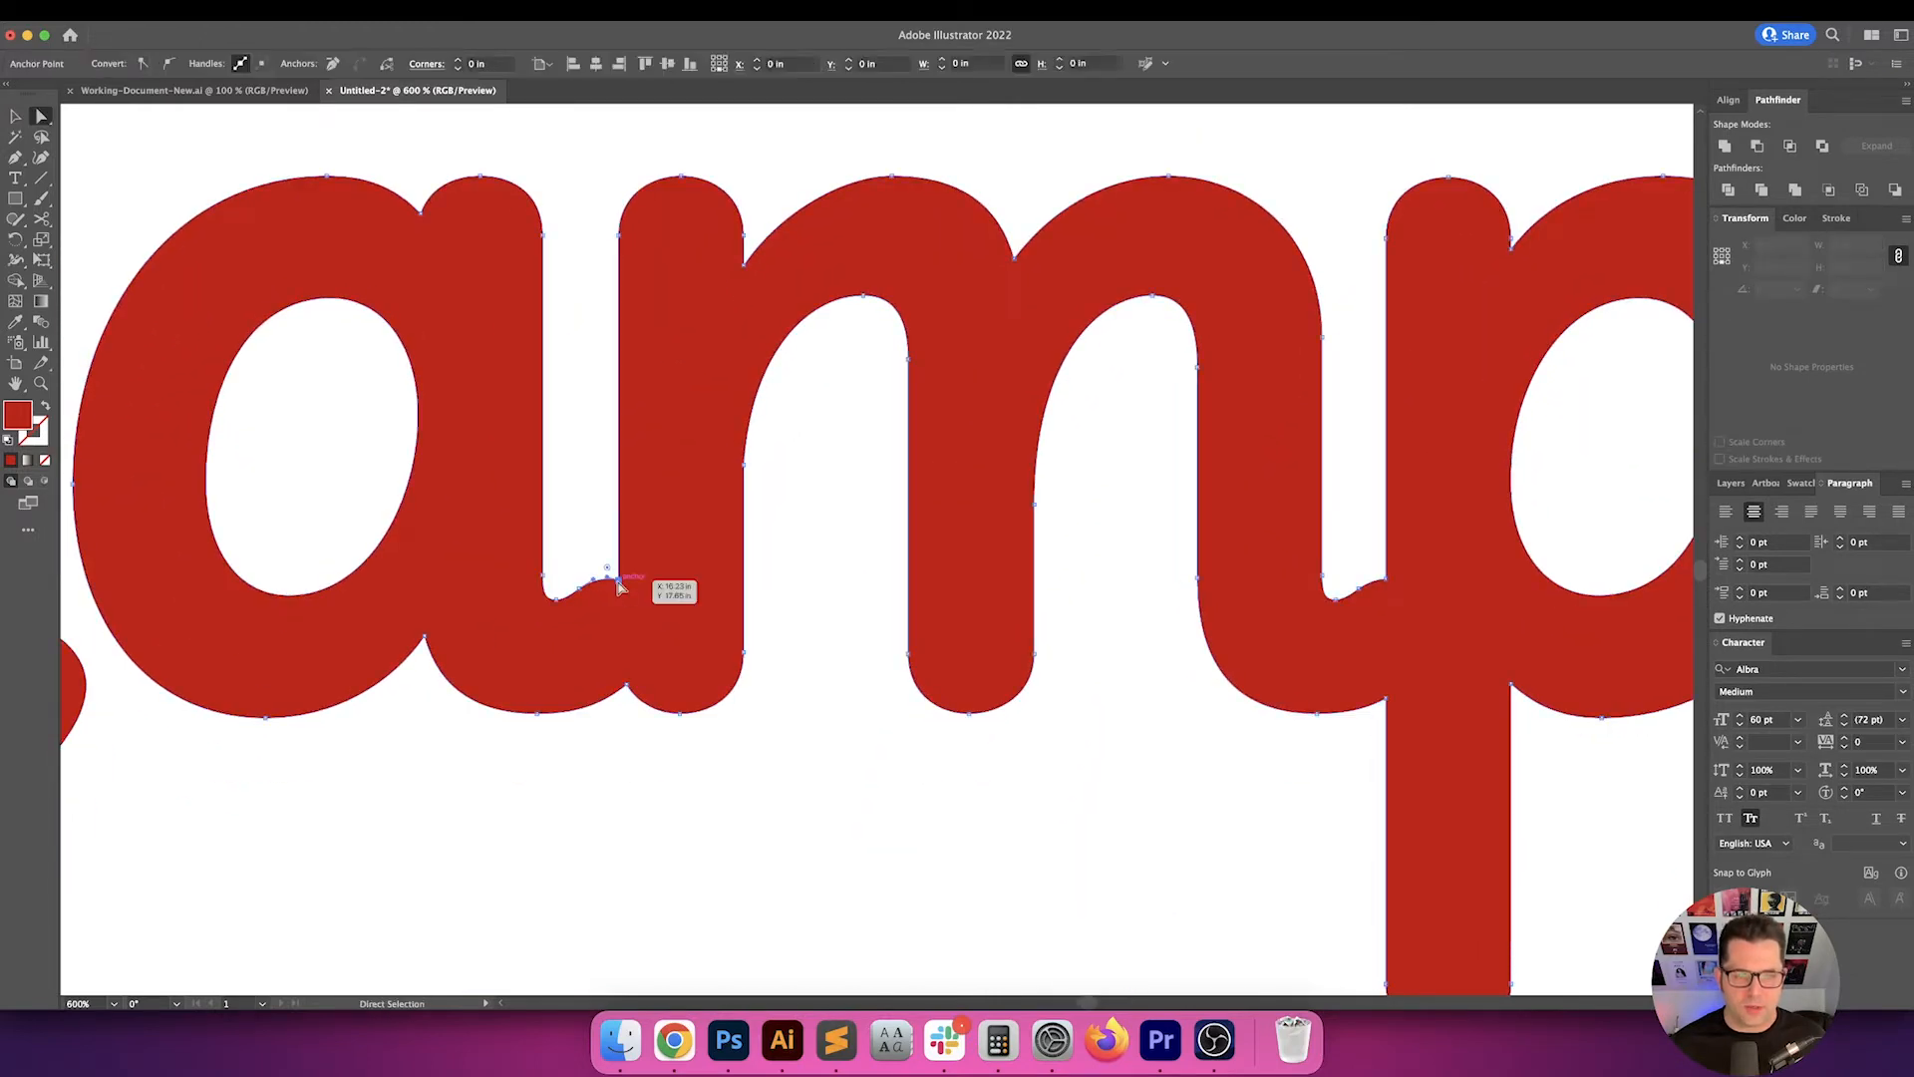
pyautogui.scroll(2, 611, 580)
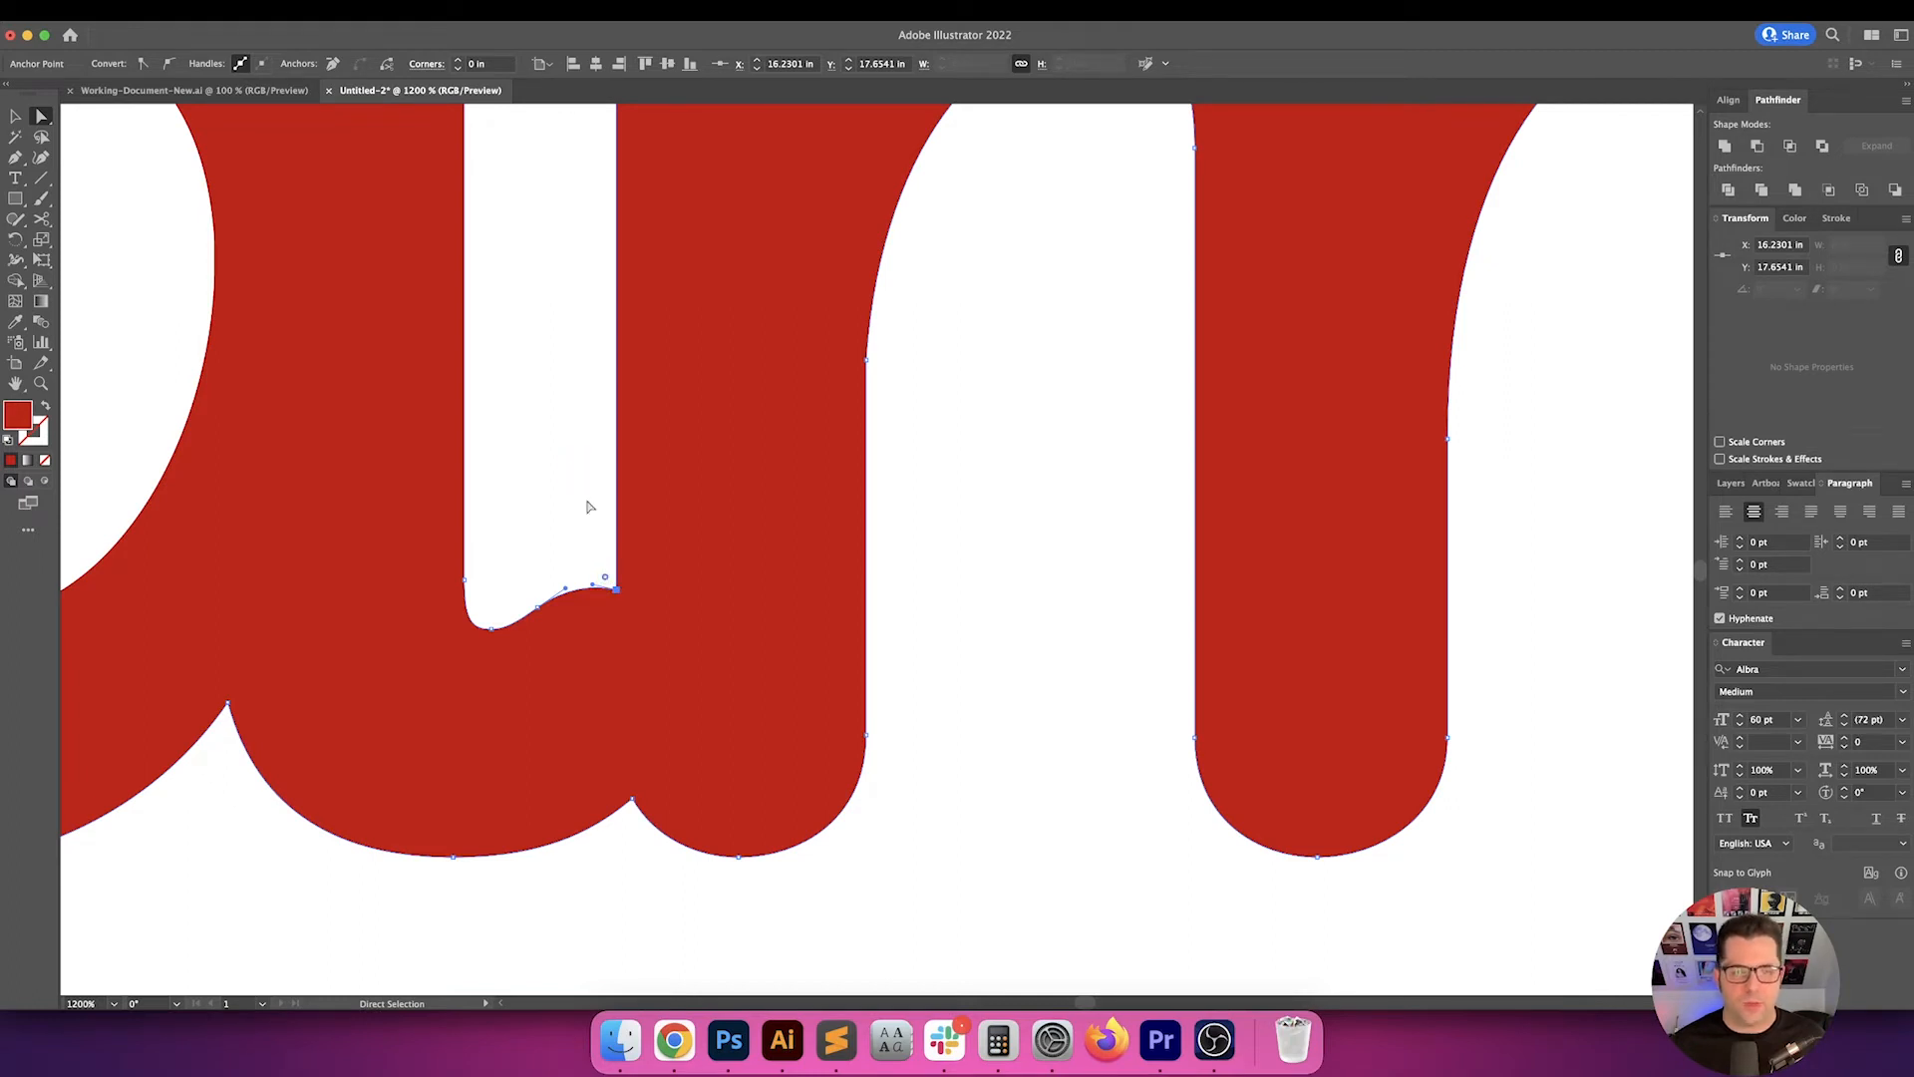
pyautogui.moveTo(609, 581)
pyautogui.mouseDown()
pyautogui.moveTo(577, 543)
pyautogui.moveTo(599, 555)
pyautogui.mouseUp()
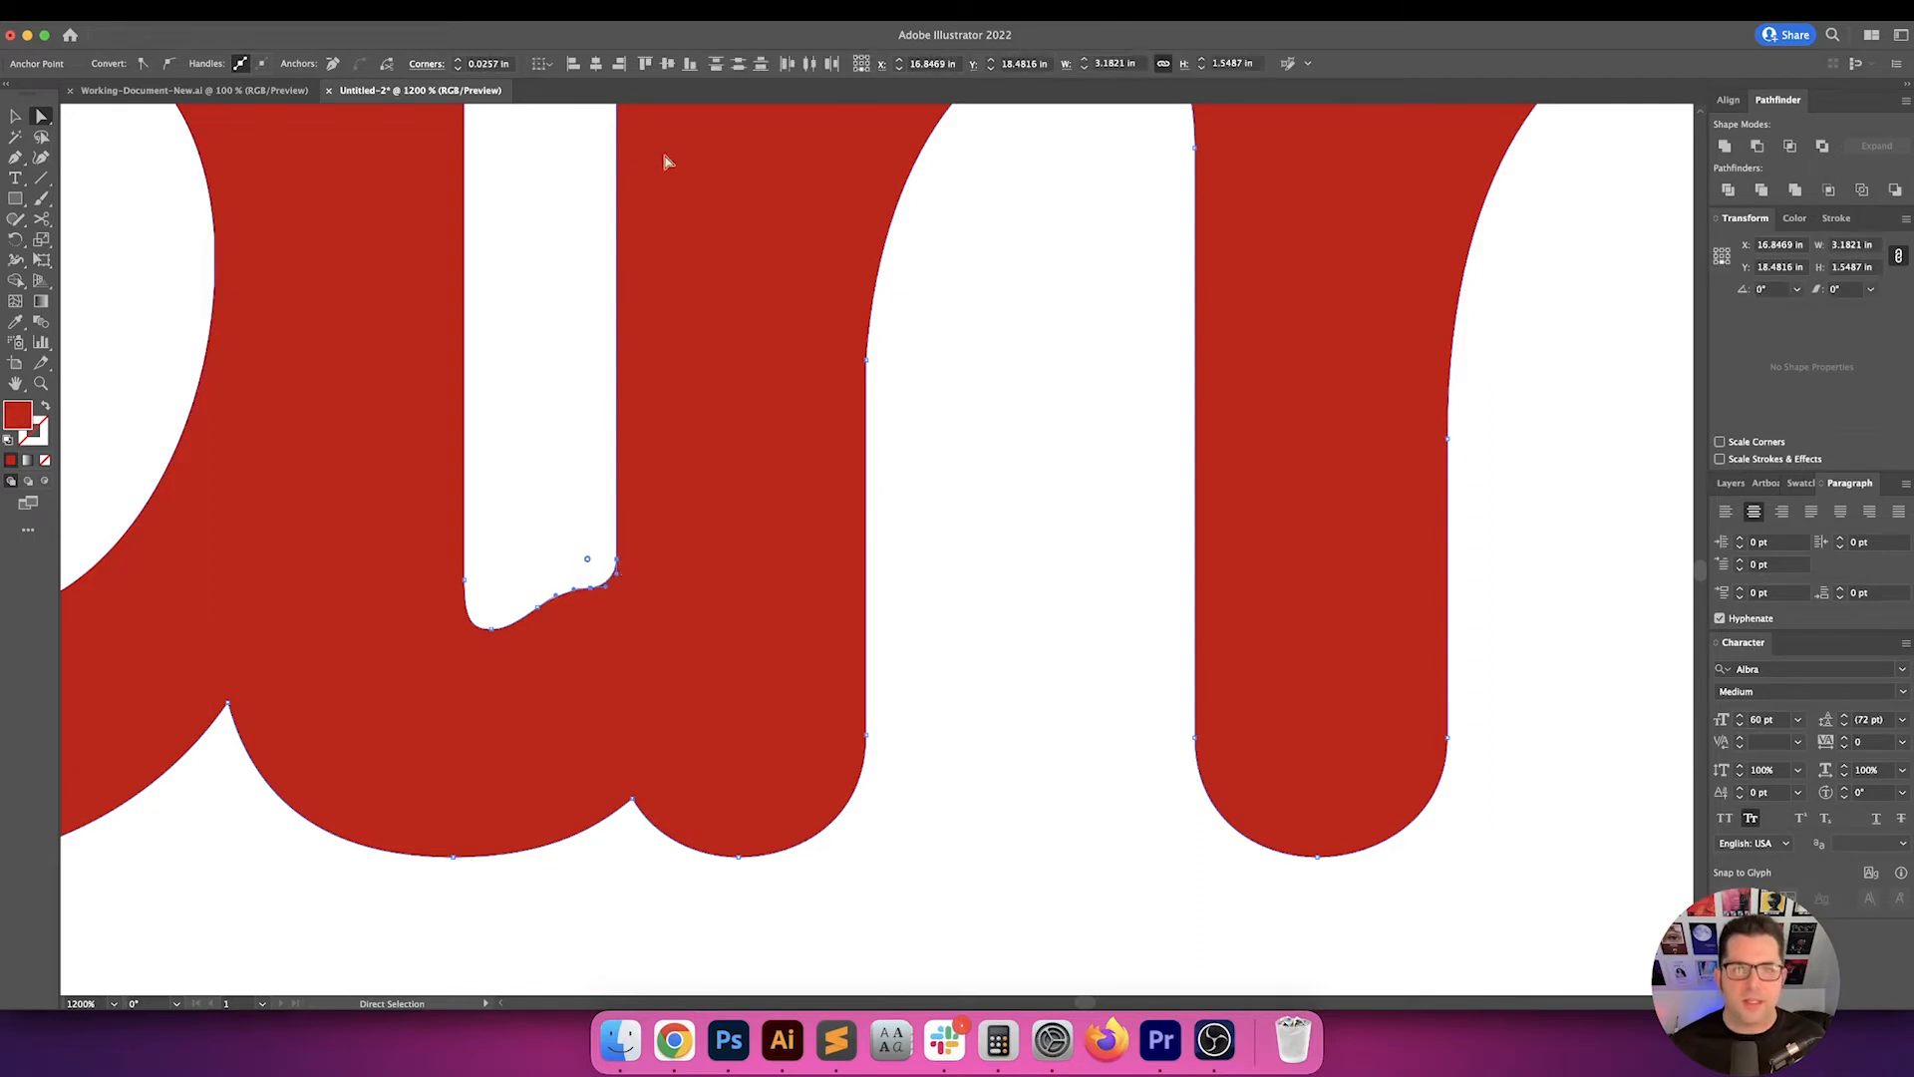
pyautogui.click(489, 64)
pyautogui.write('03')
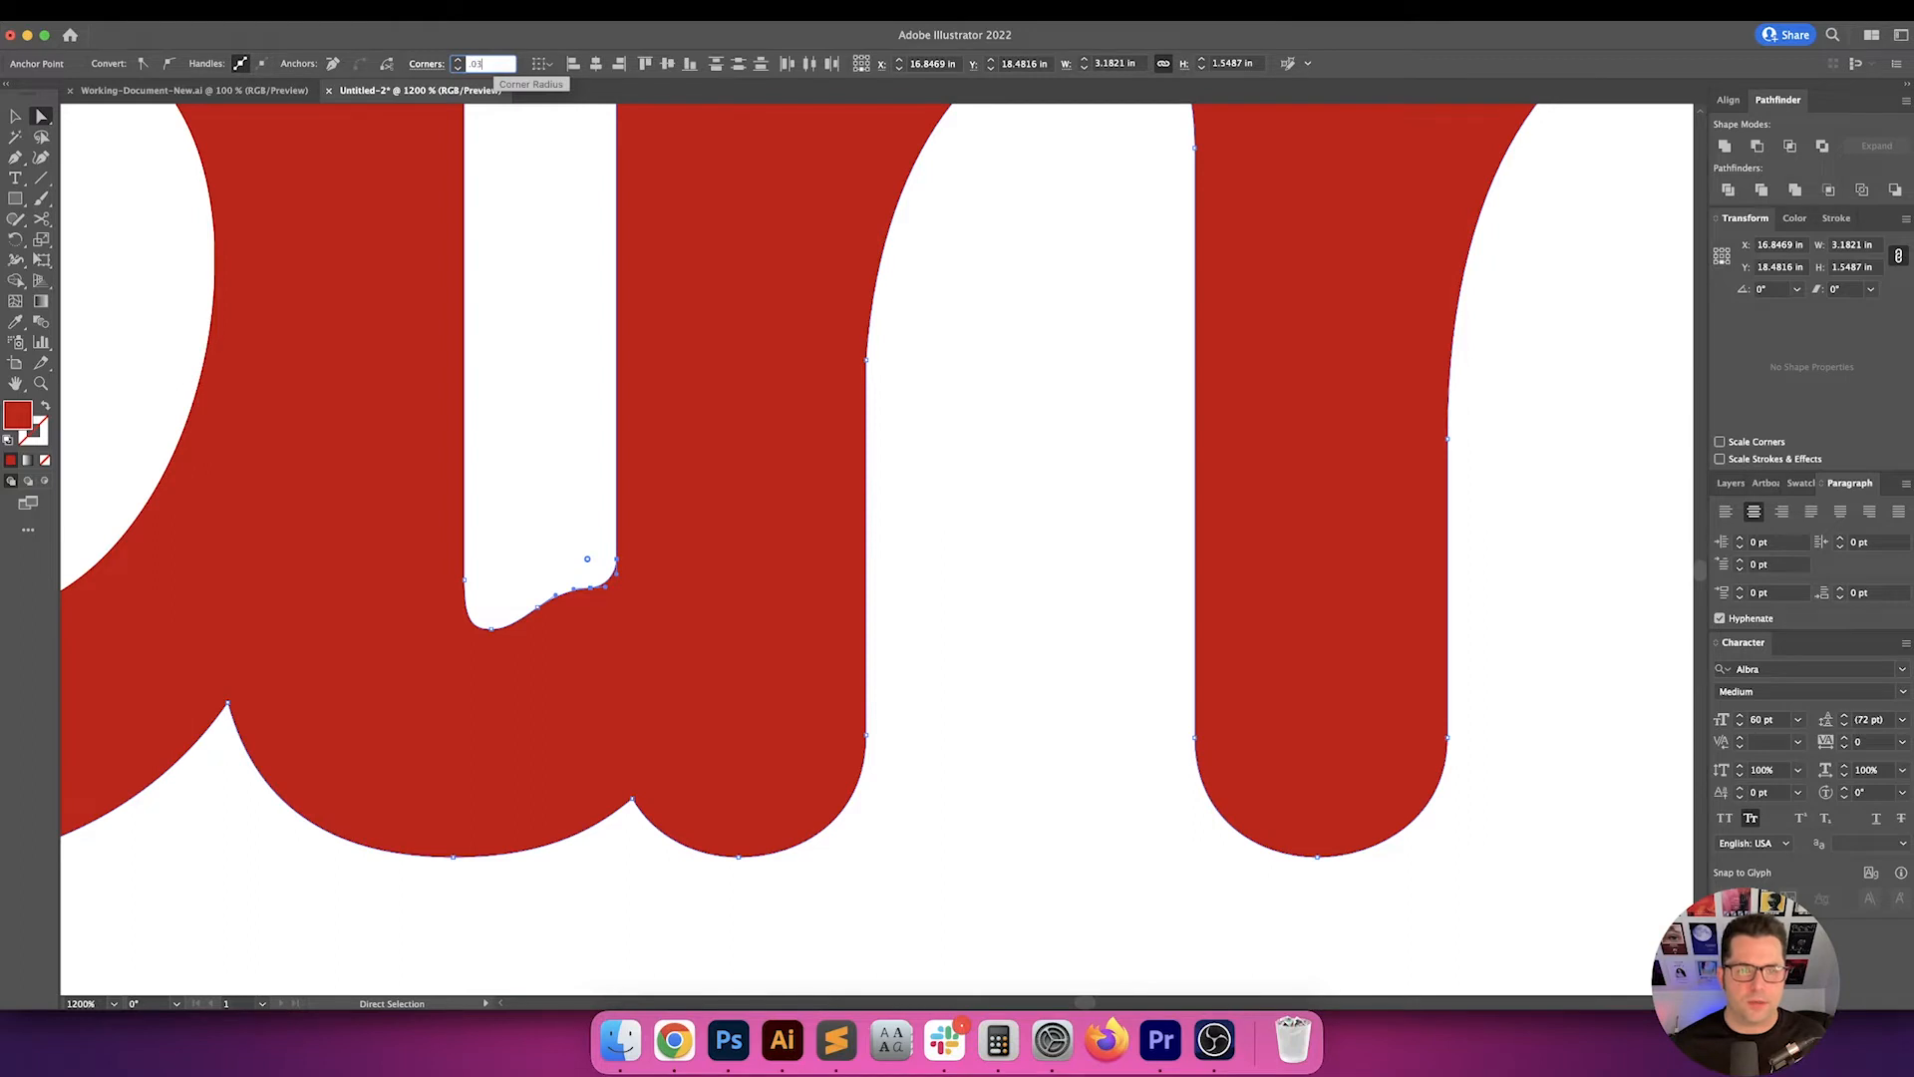
pyautogui.press('Return')
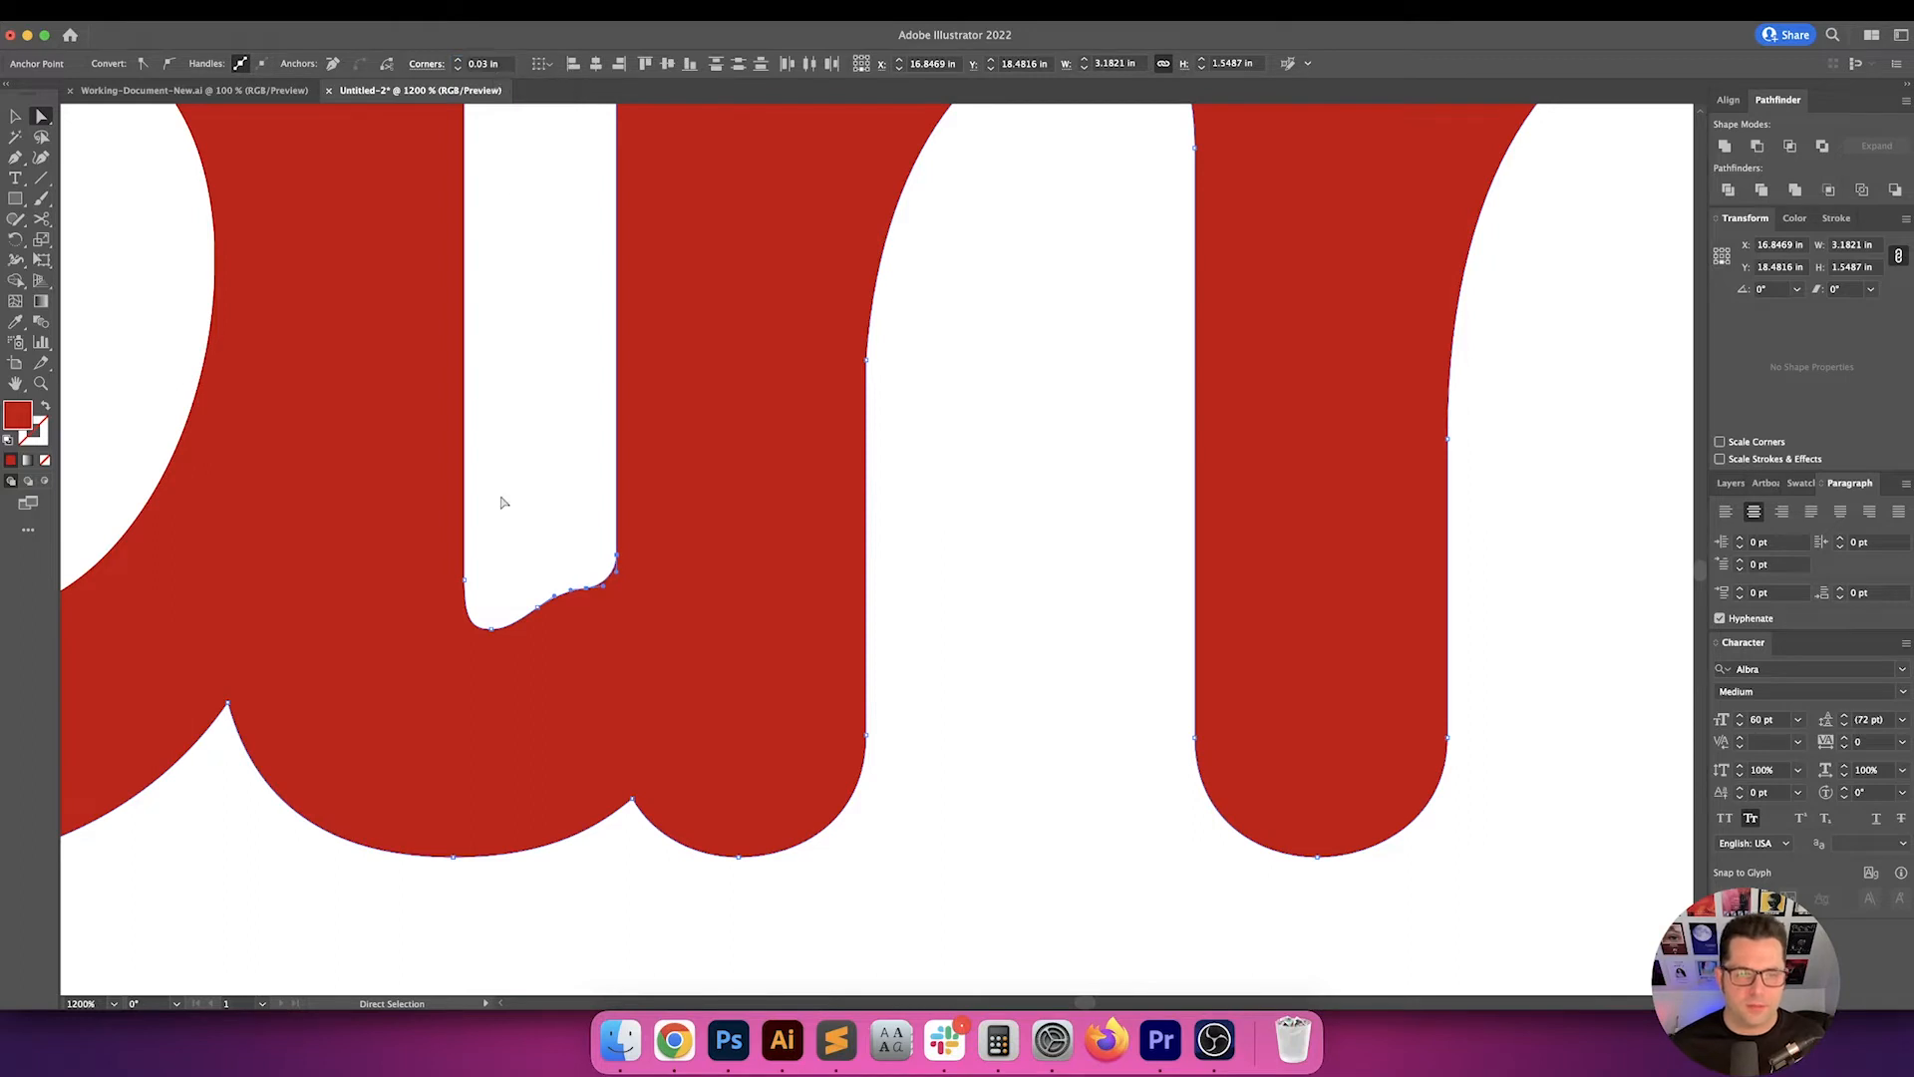
pyautogui.click(504, 501)
# - Enlarge the rounding of the inner corner between the a and m to a radius of about 0.16 in
pyautogui.moveTo(558, 570); pyautogui.dragTo(621, 531)
pyautogui.scroll(-5, 622, 535)
pyautogui.scroll(7, 619, 534)
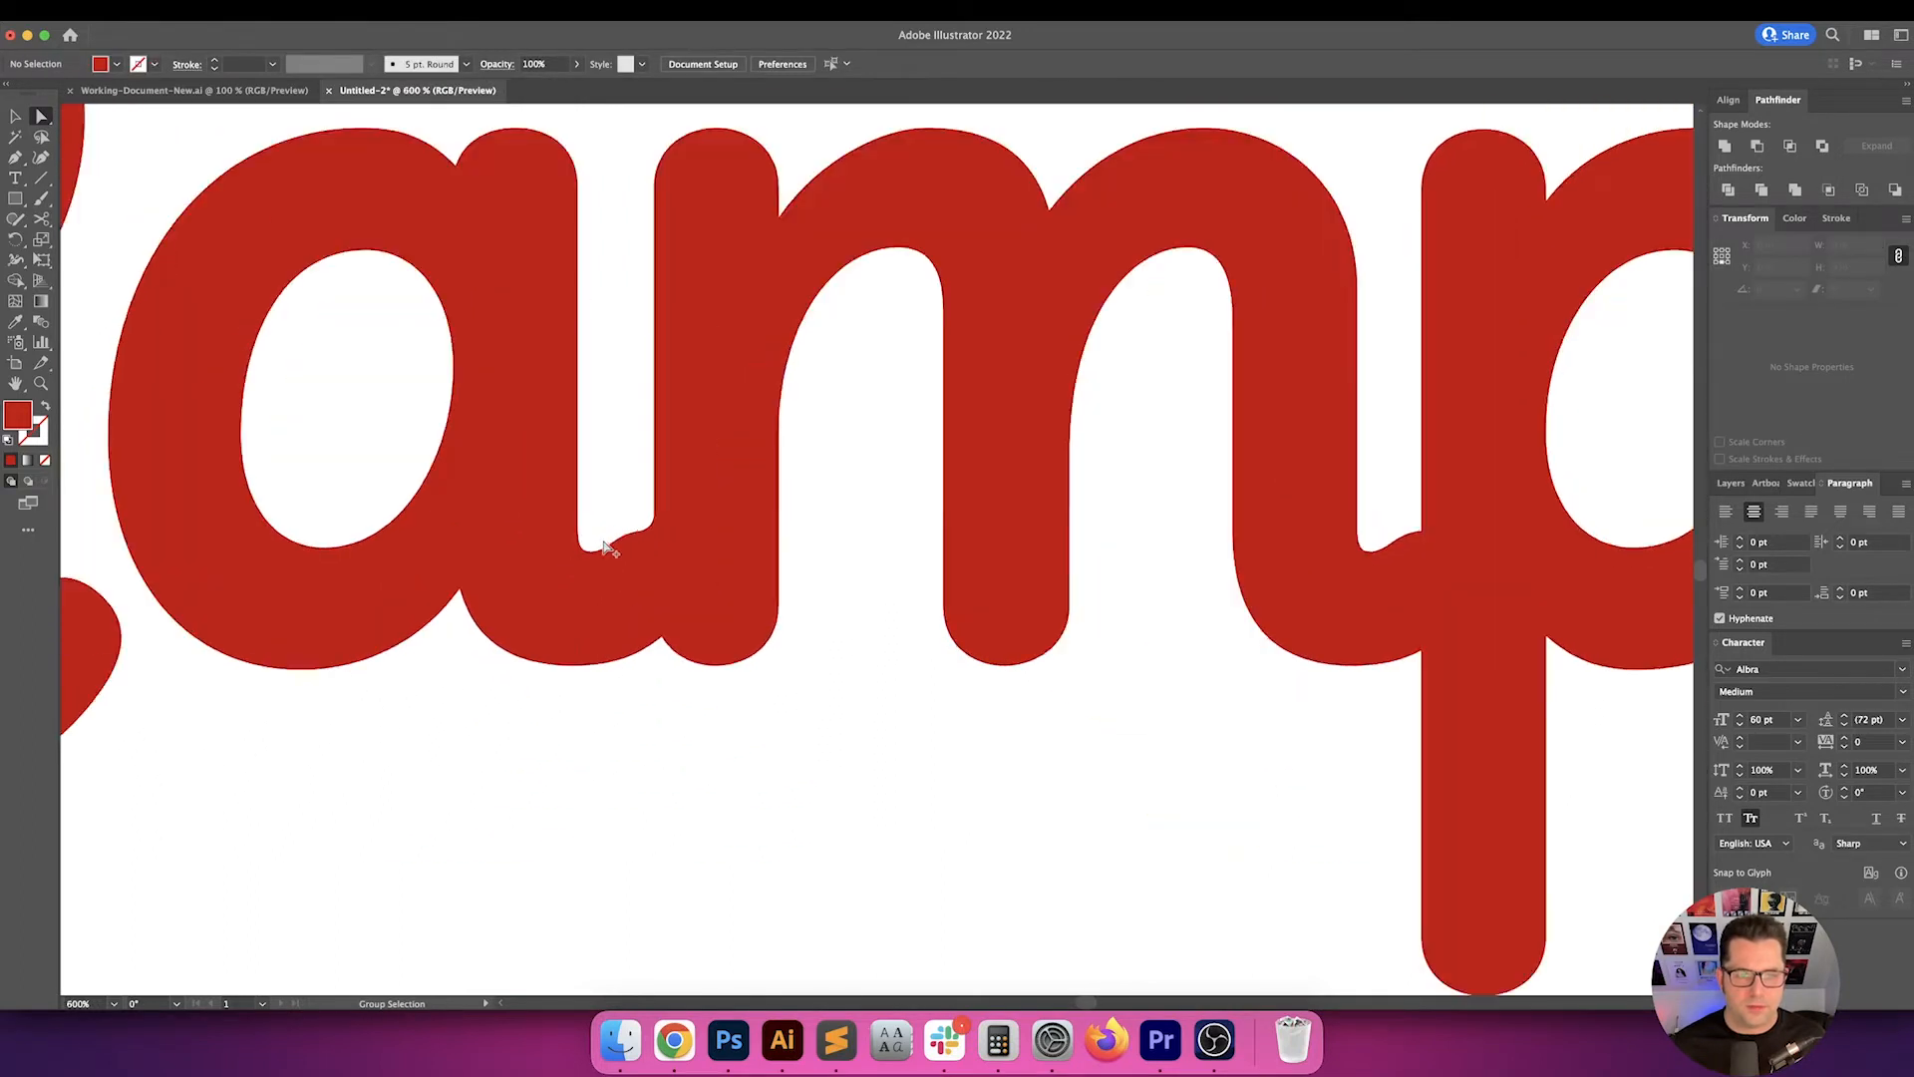
pyautogui.click(743, 582)
pyautogui.click(794, 477)
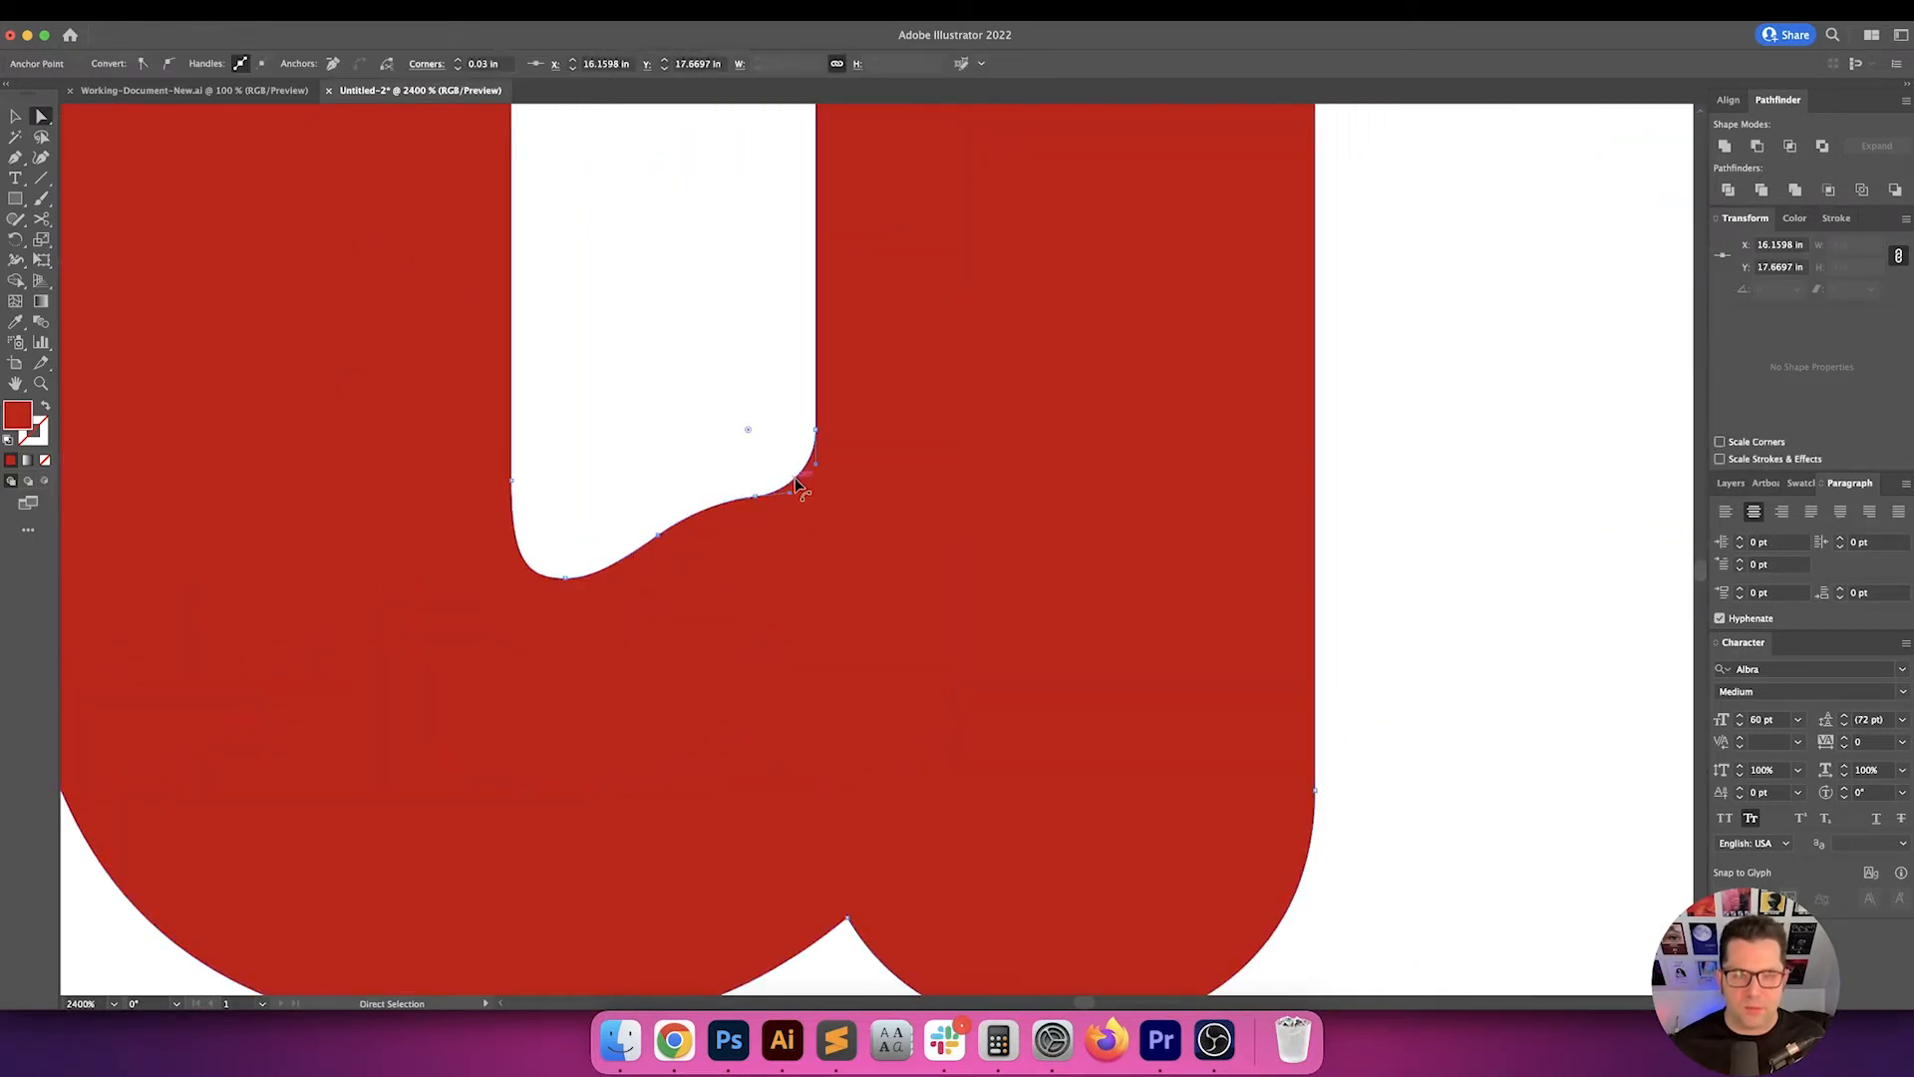
pyautogui.moveTo(748, 430); pyautogui.dragTo(469, 301)
pyautogui.scroll(-5, 611, 412)
pyautogui.scroll(3, 641, 513)
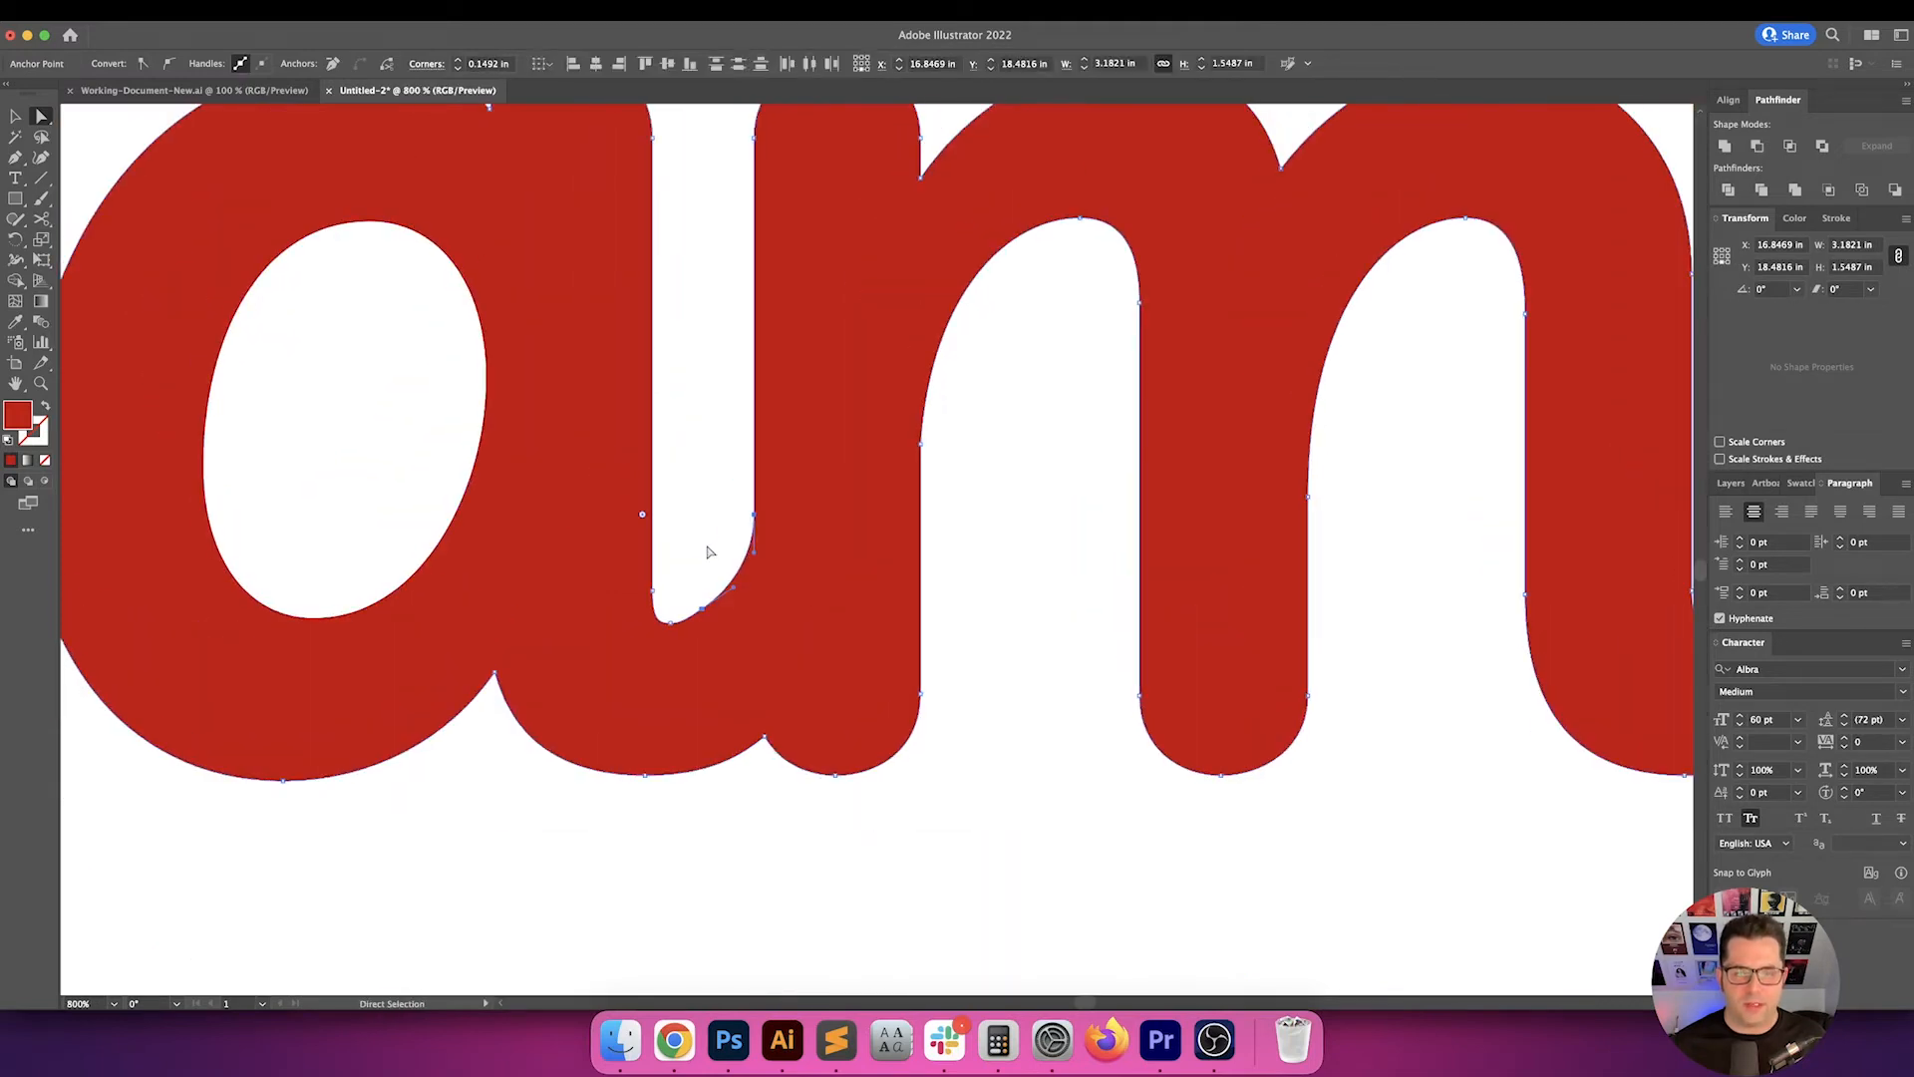
pyautogui.moveTo(709, 539); pyautogui.dragTo(771, 622)
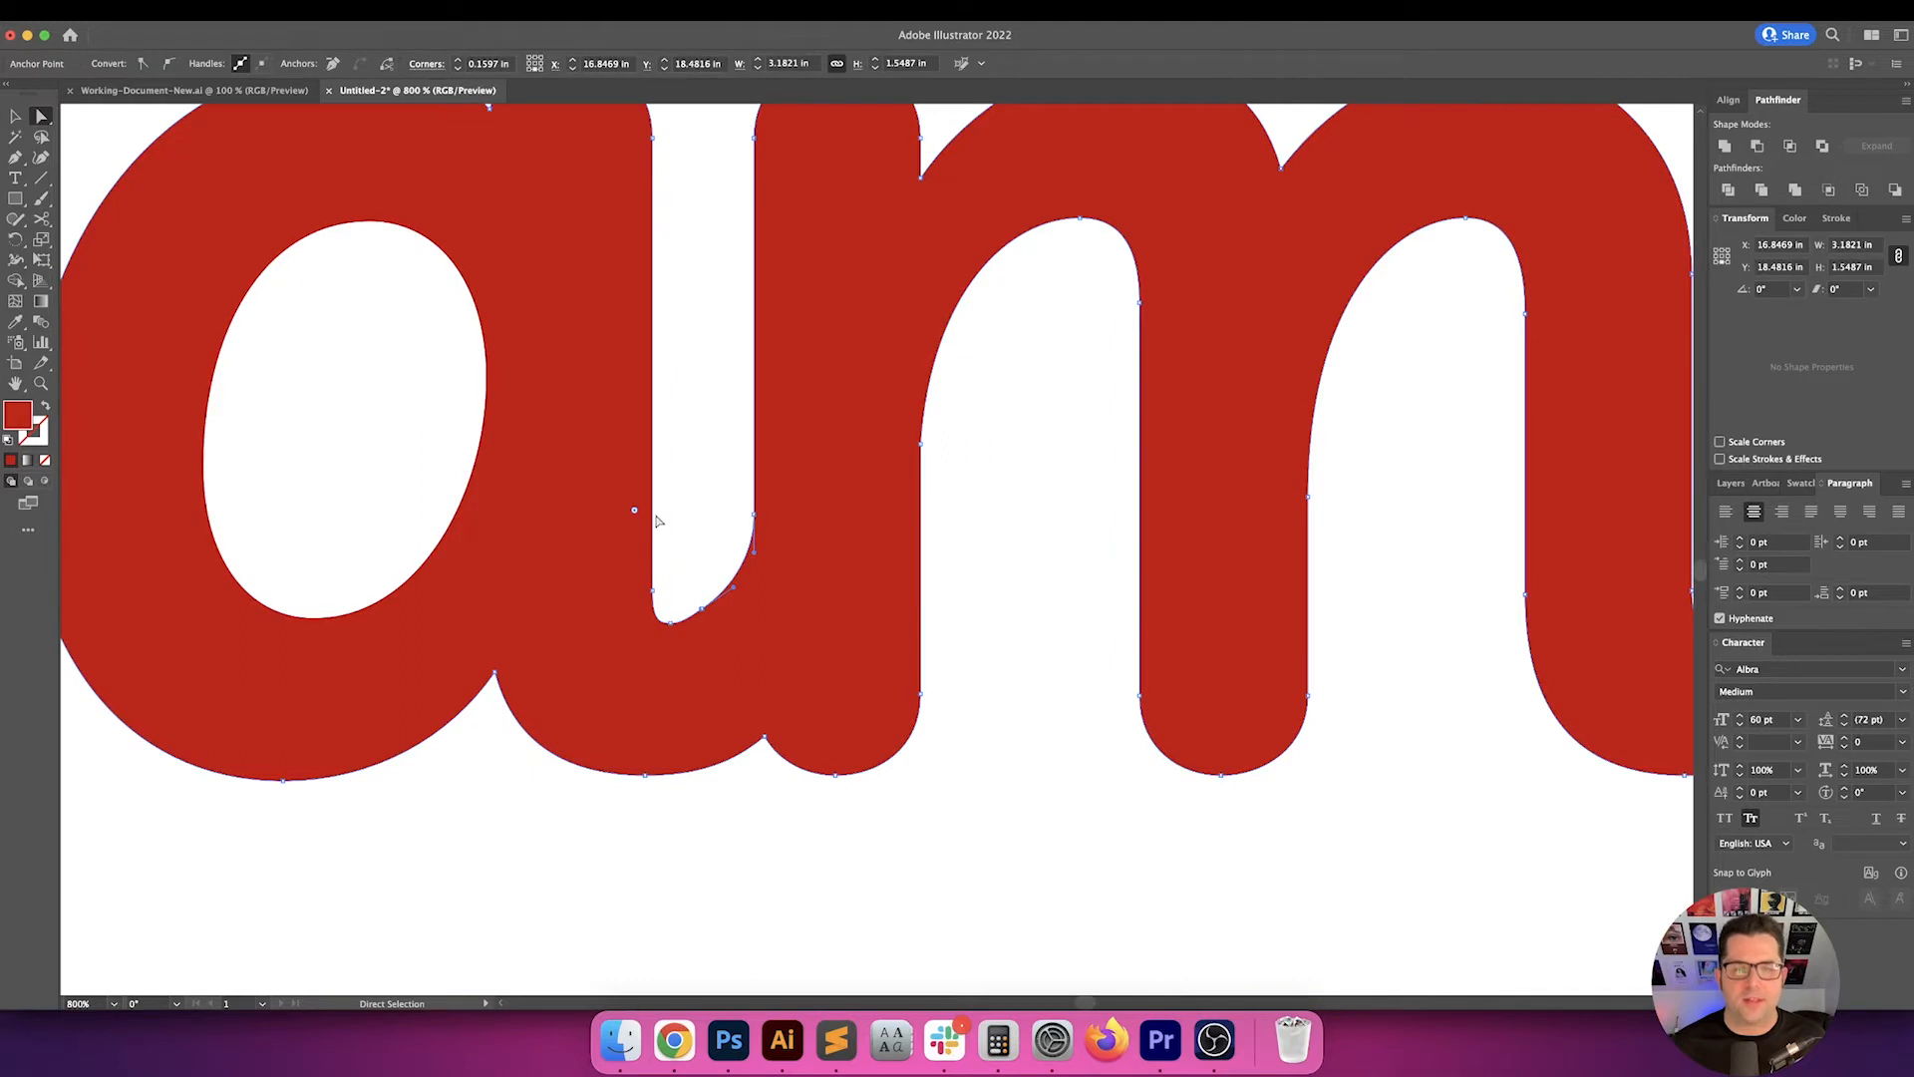
pyautogui.moveTo(638, 511); pyautogui.dragTo(476, 418)
pyautogui.click(731, 516)
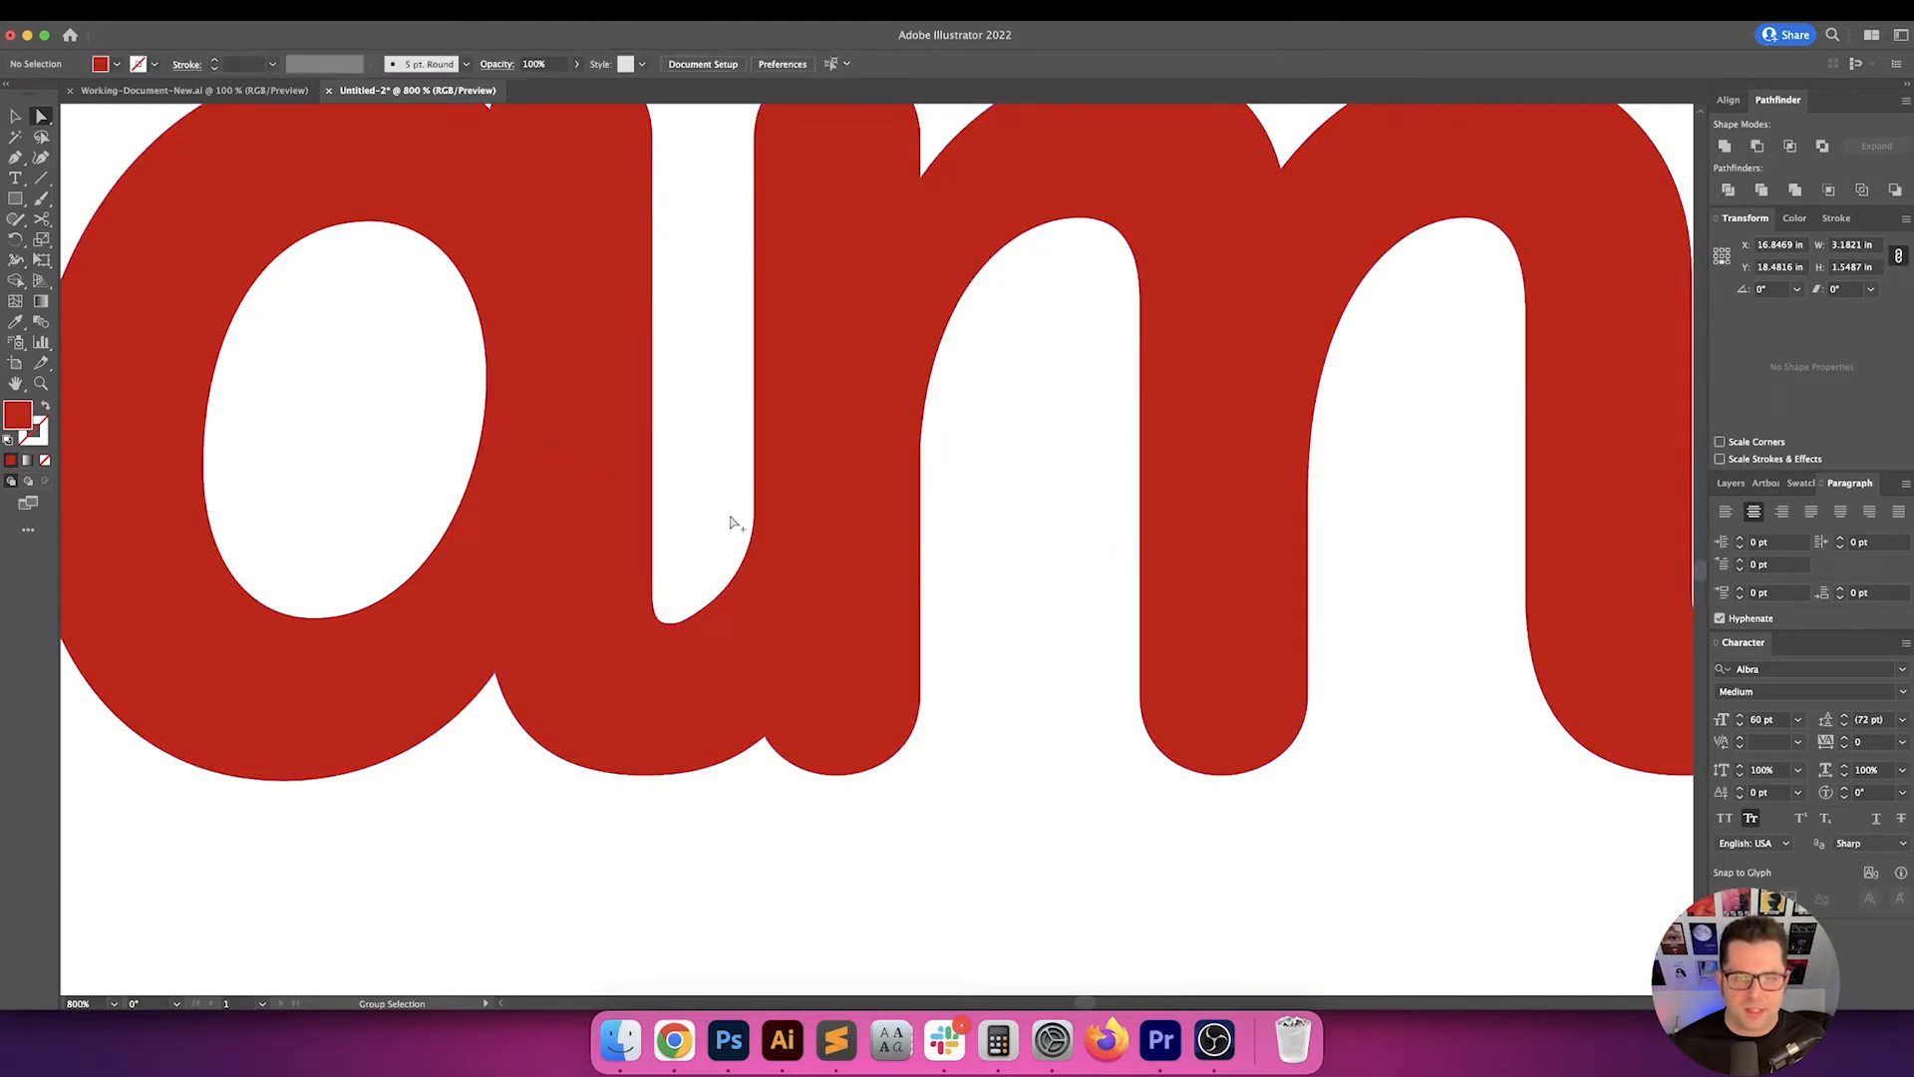
# - Round the inner corner where the m's tail meets the p to a radius of about 0.1 in
pyautogui.scroll(-2, 735, 514)
pyautogui.moveTo(849, 537); pyautogui.dragTo(660, 583)
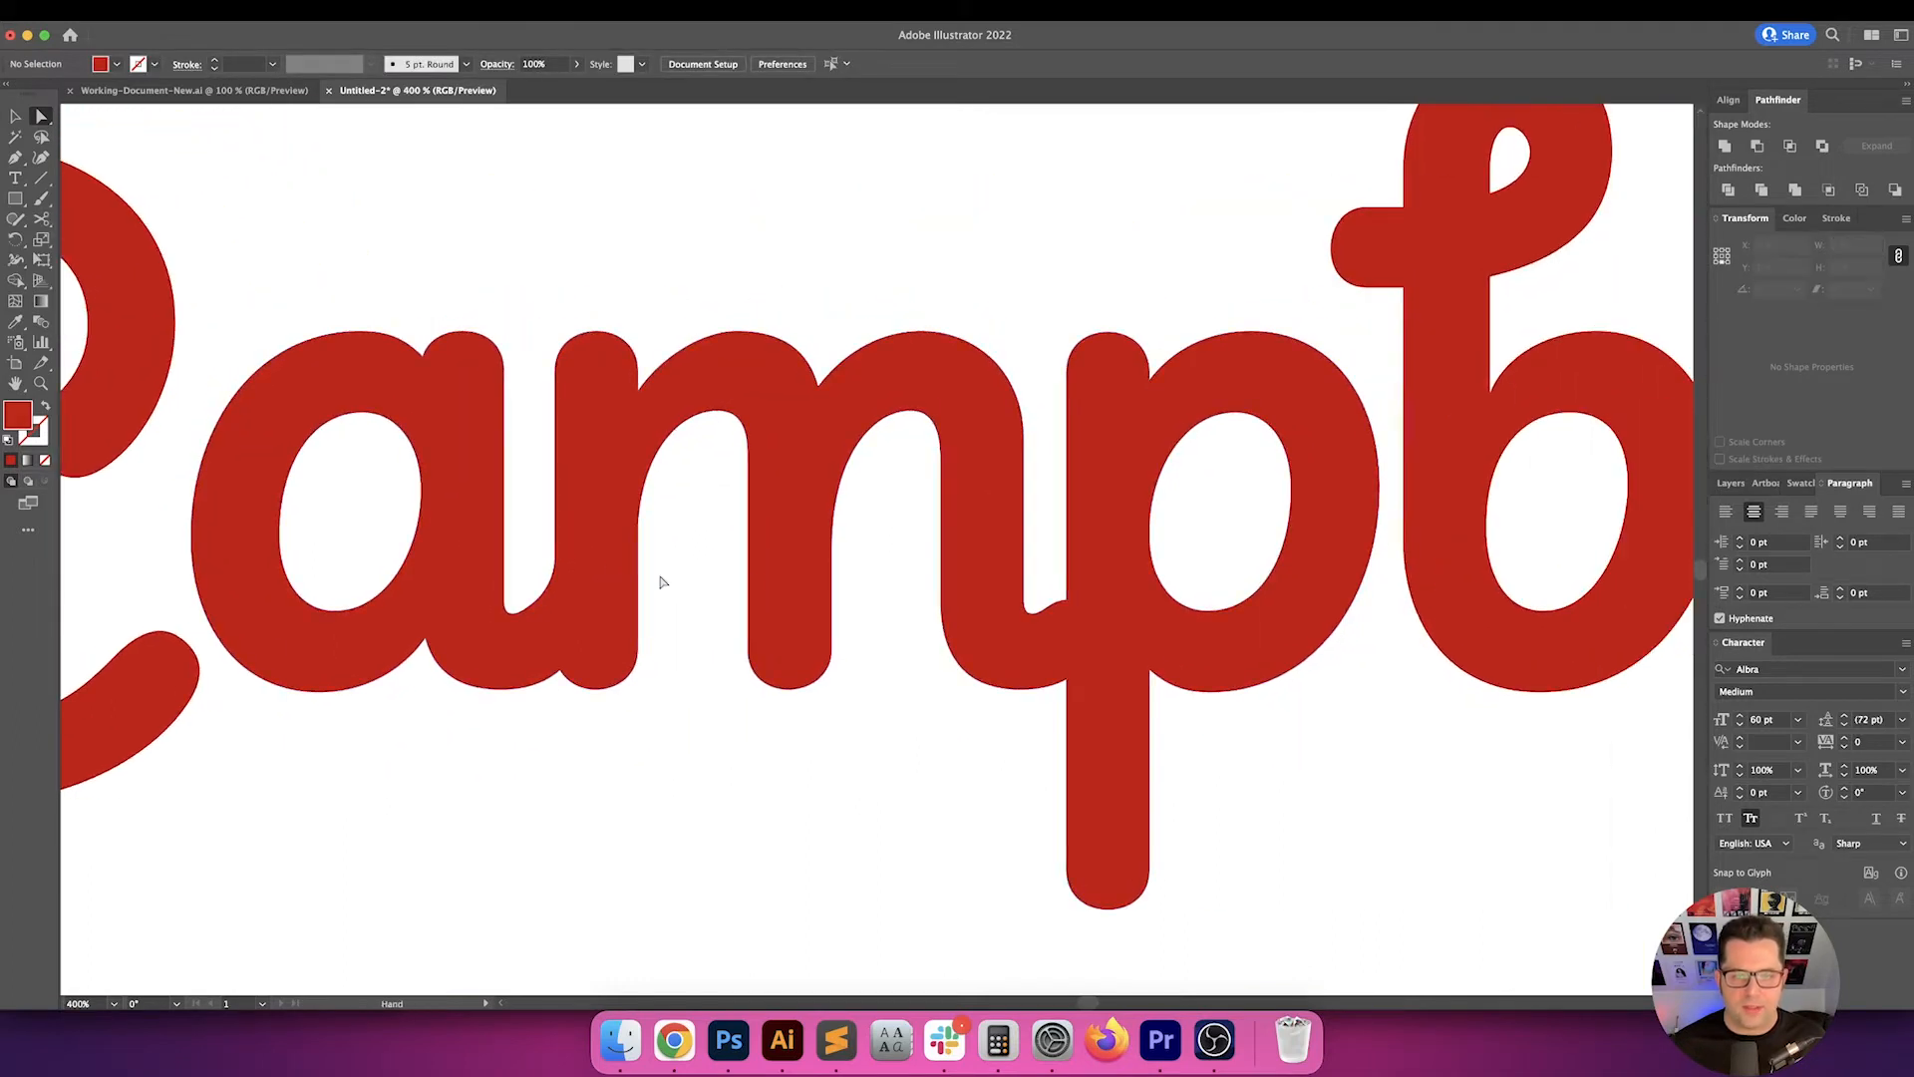
pyautogui.click(1062, 601)
pyautogui.scroll(1, 1063, 601)
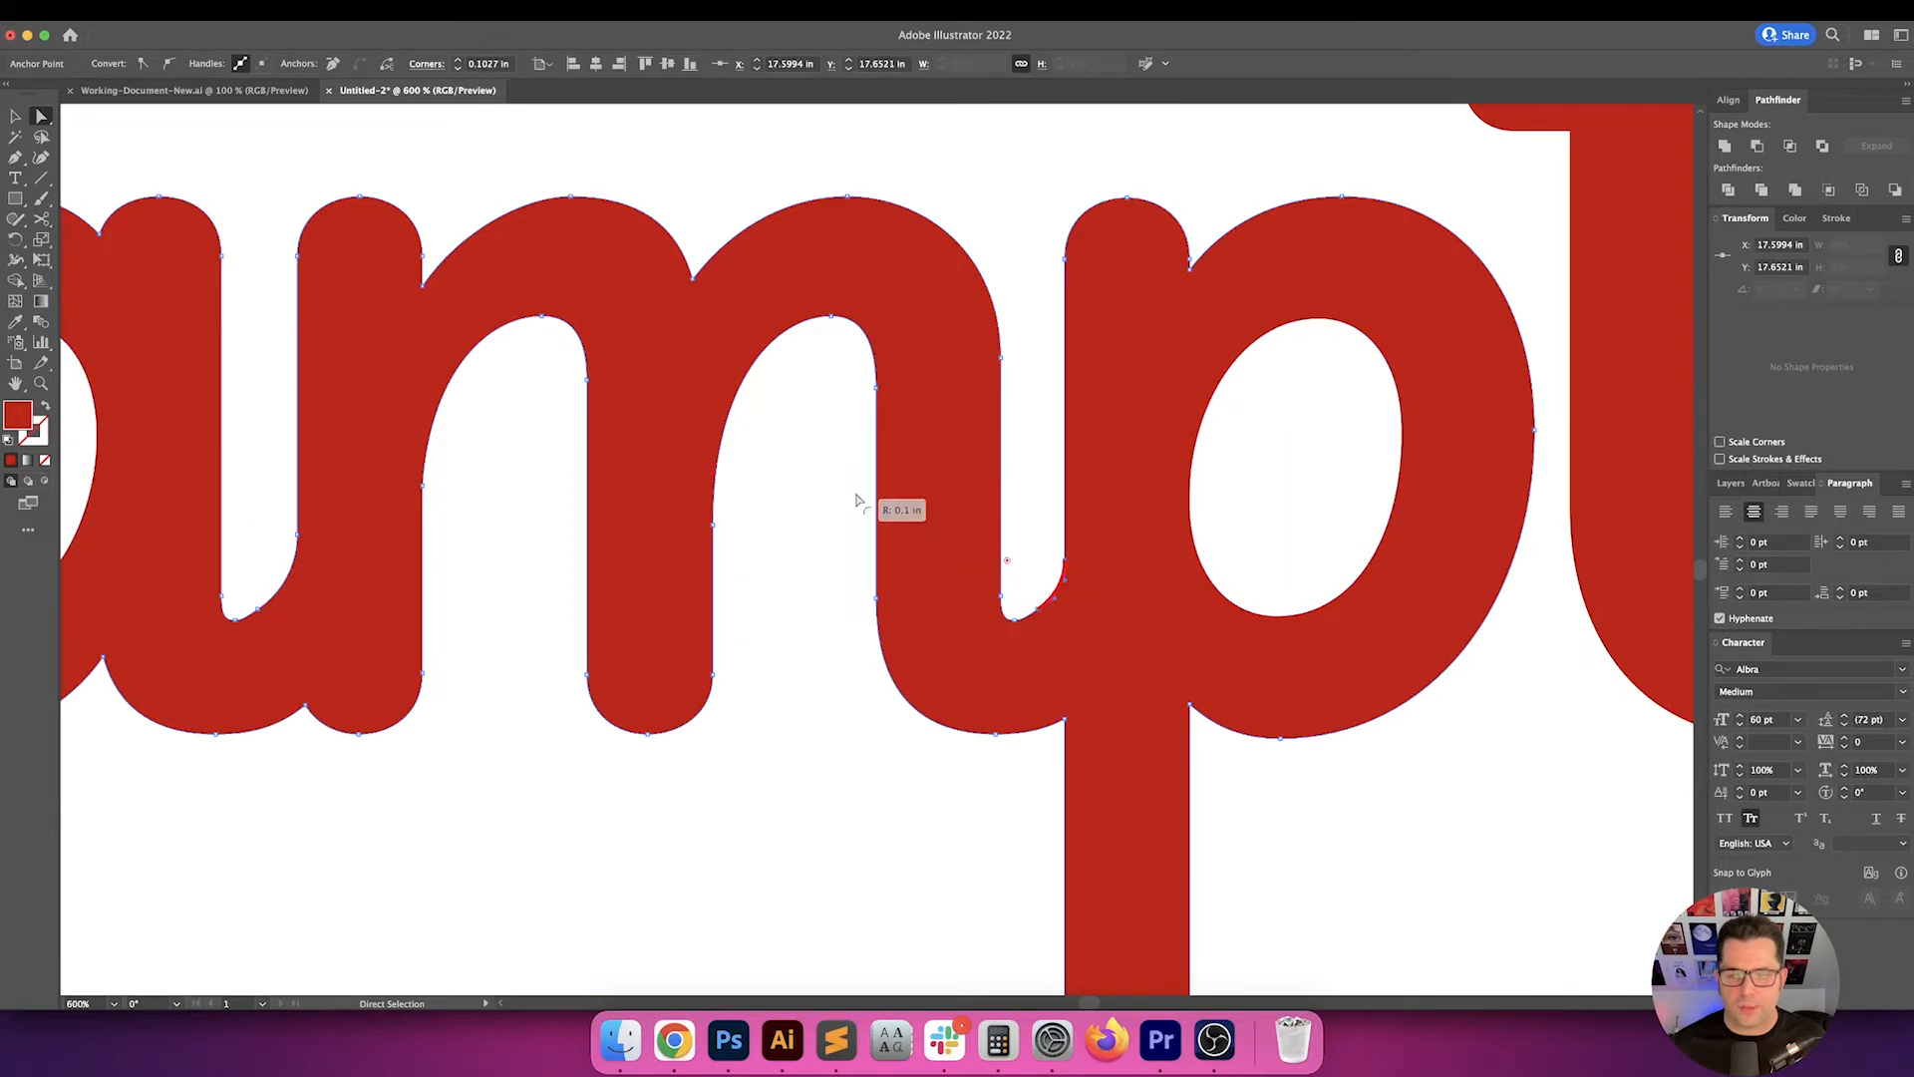
pyautogui.click(632, 428)
pyautogui.click(833, 595)
# - Review the whole outlined Campbell's lettering for remaining rough joins and spacing
pyautogui.scroll(-2, 834, 596)
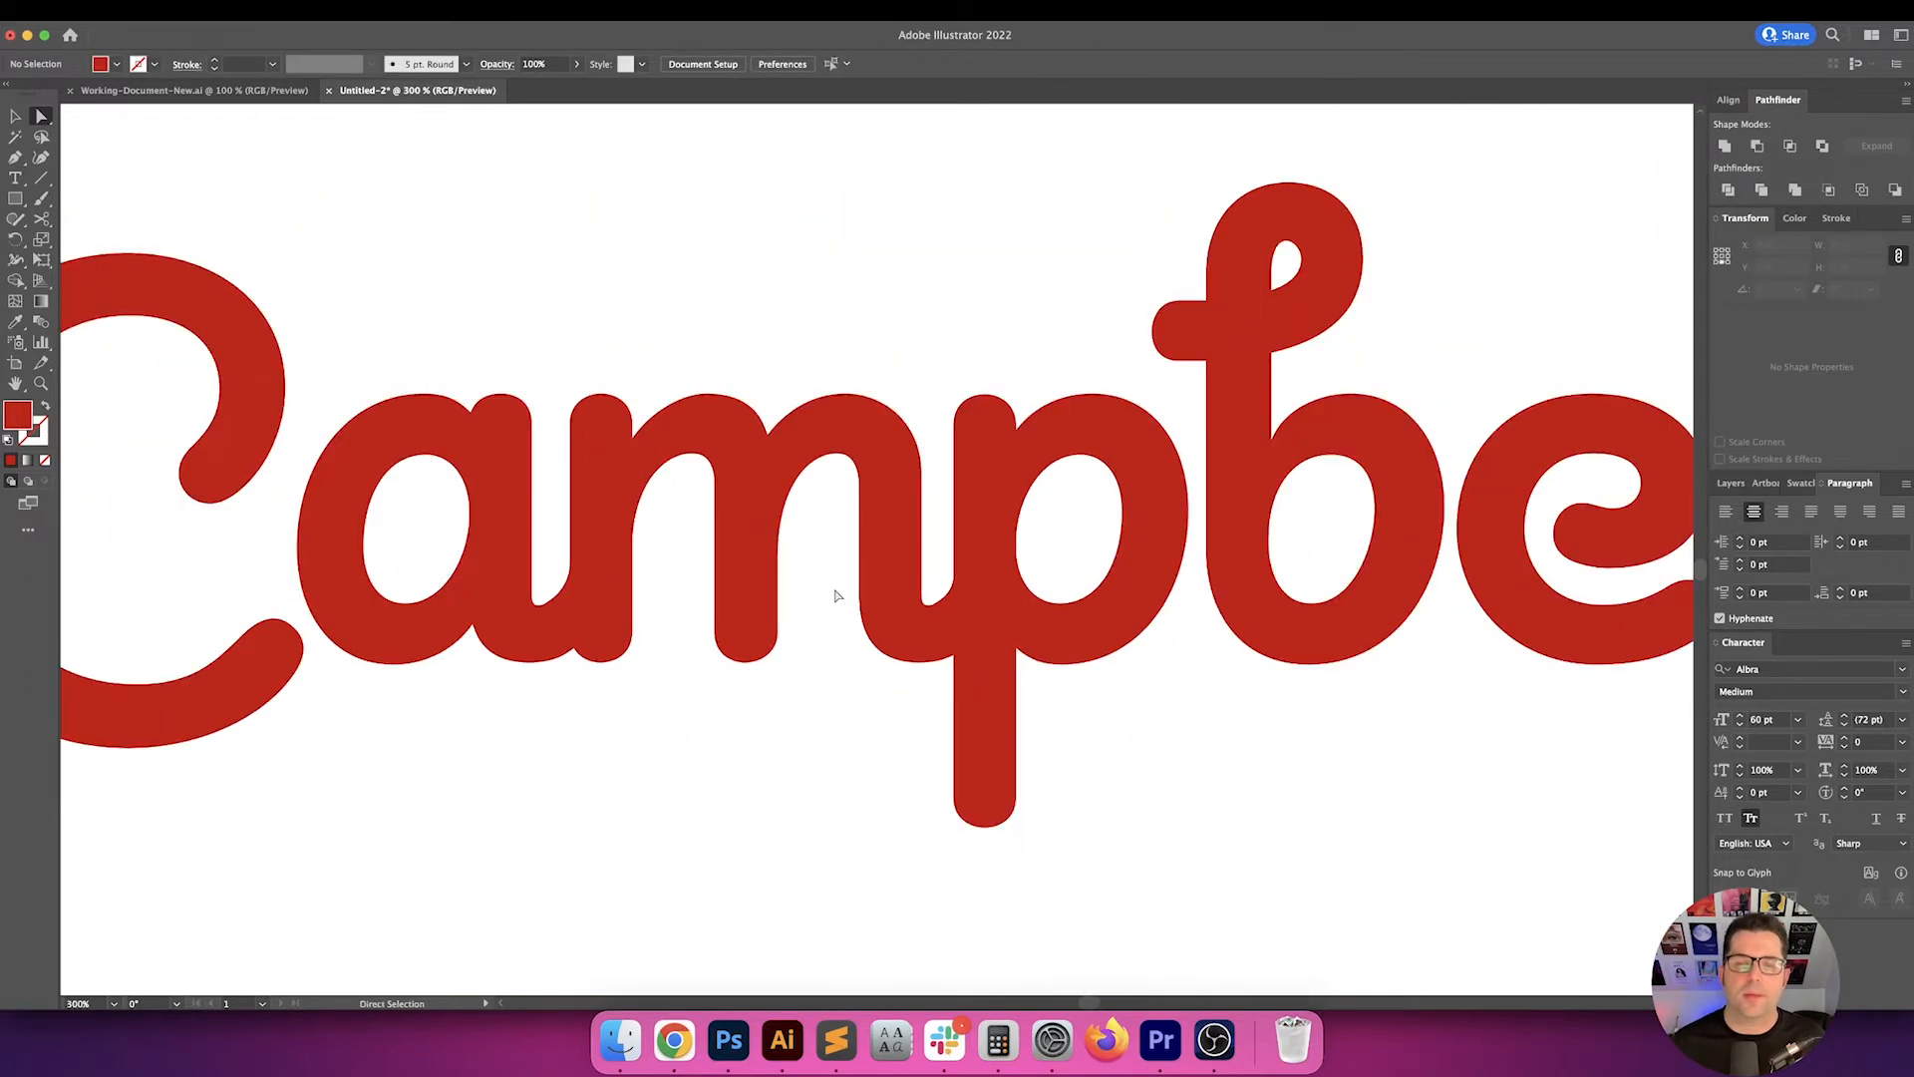
pyautogui.moveTo(850, 748); pyautogui.dragTo(679, 774)
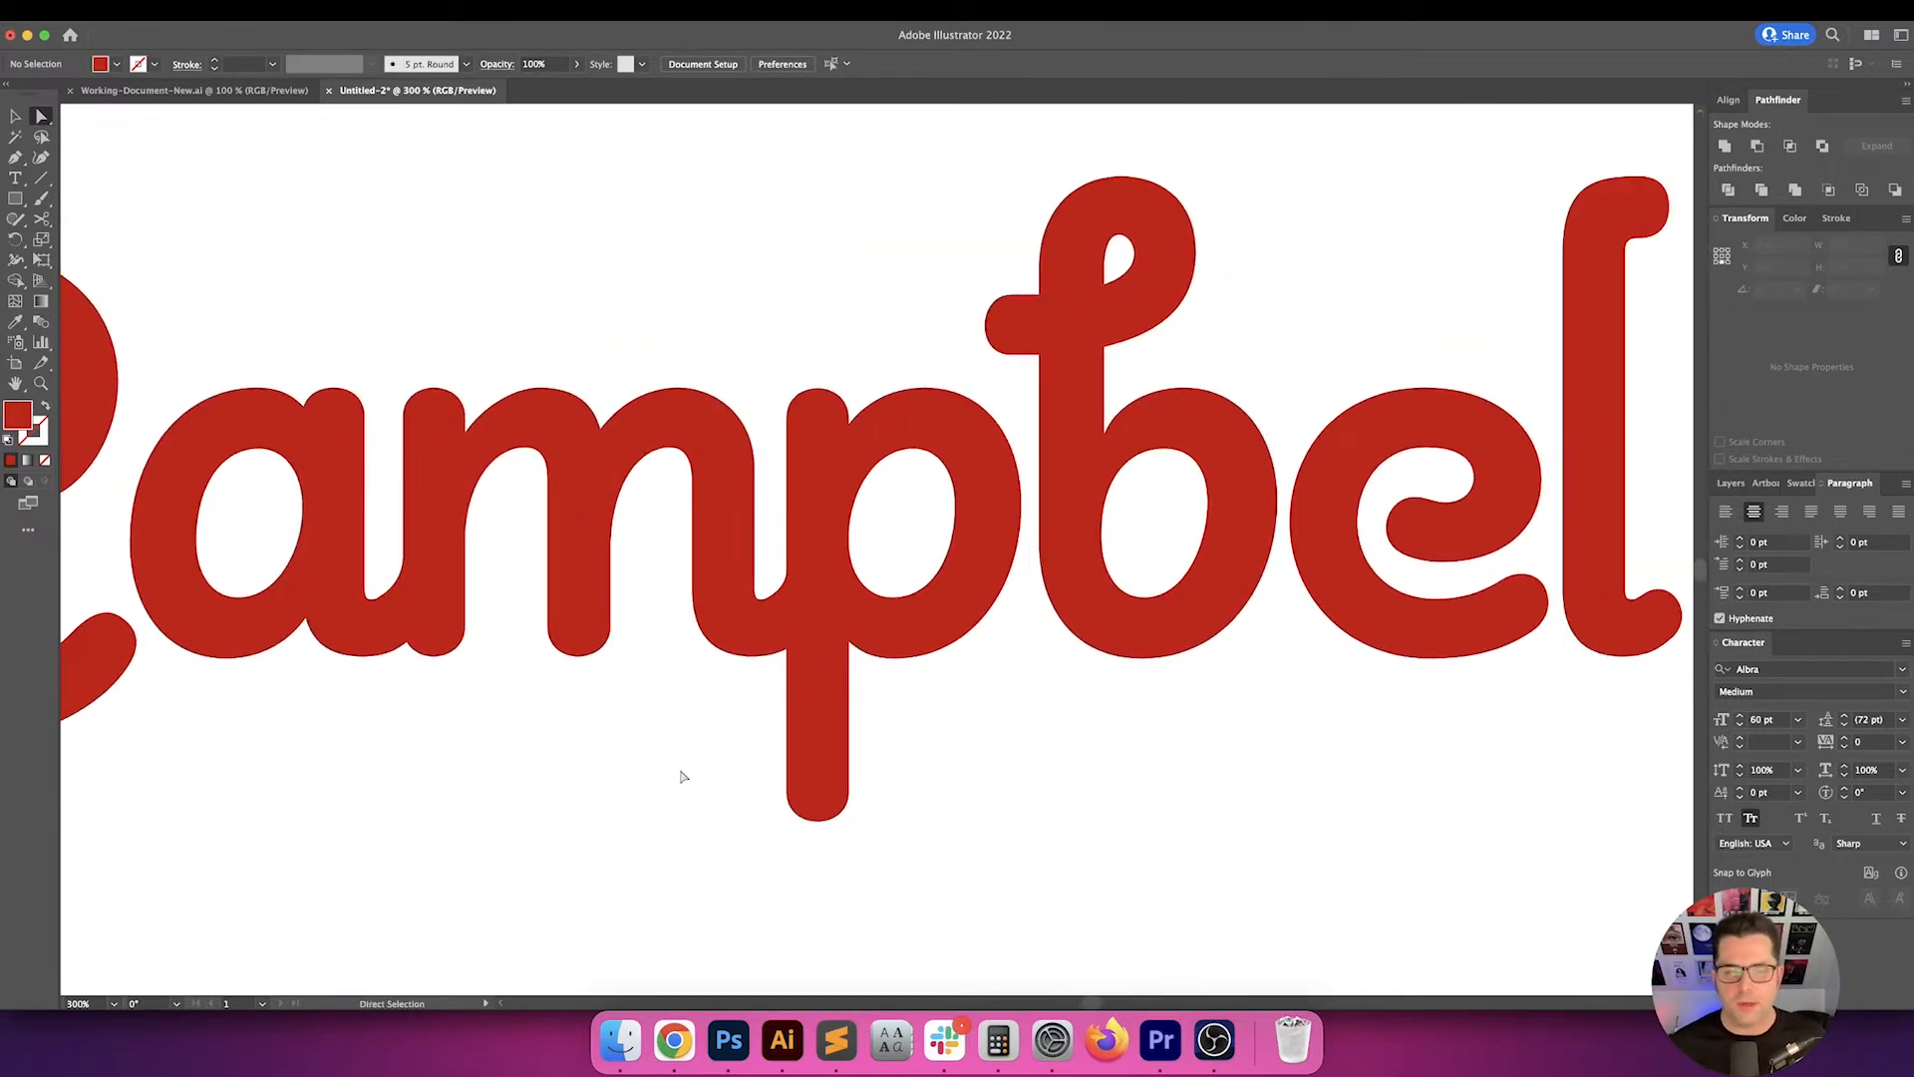
pyautogui.press('v')
pyautogui.press('super+minus')
pyautogui.press('super+minus')
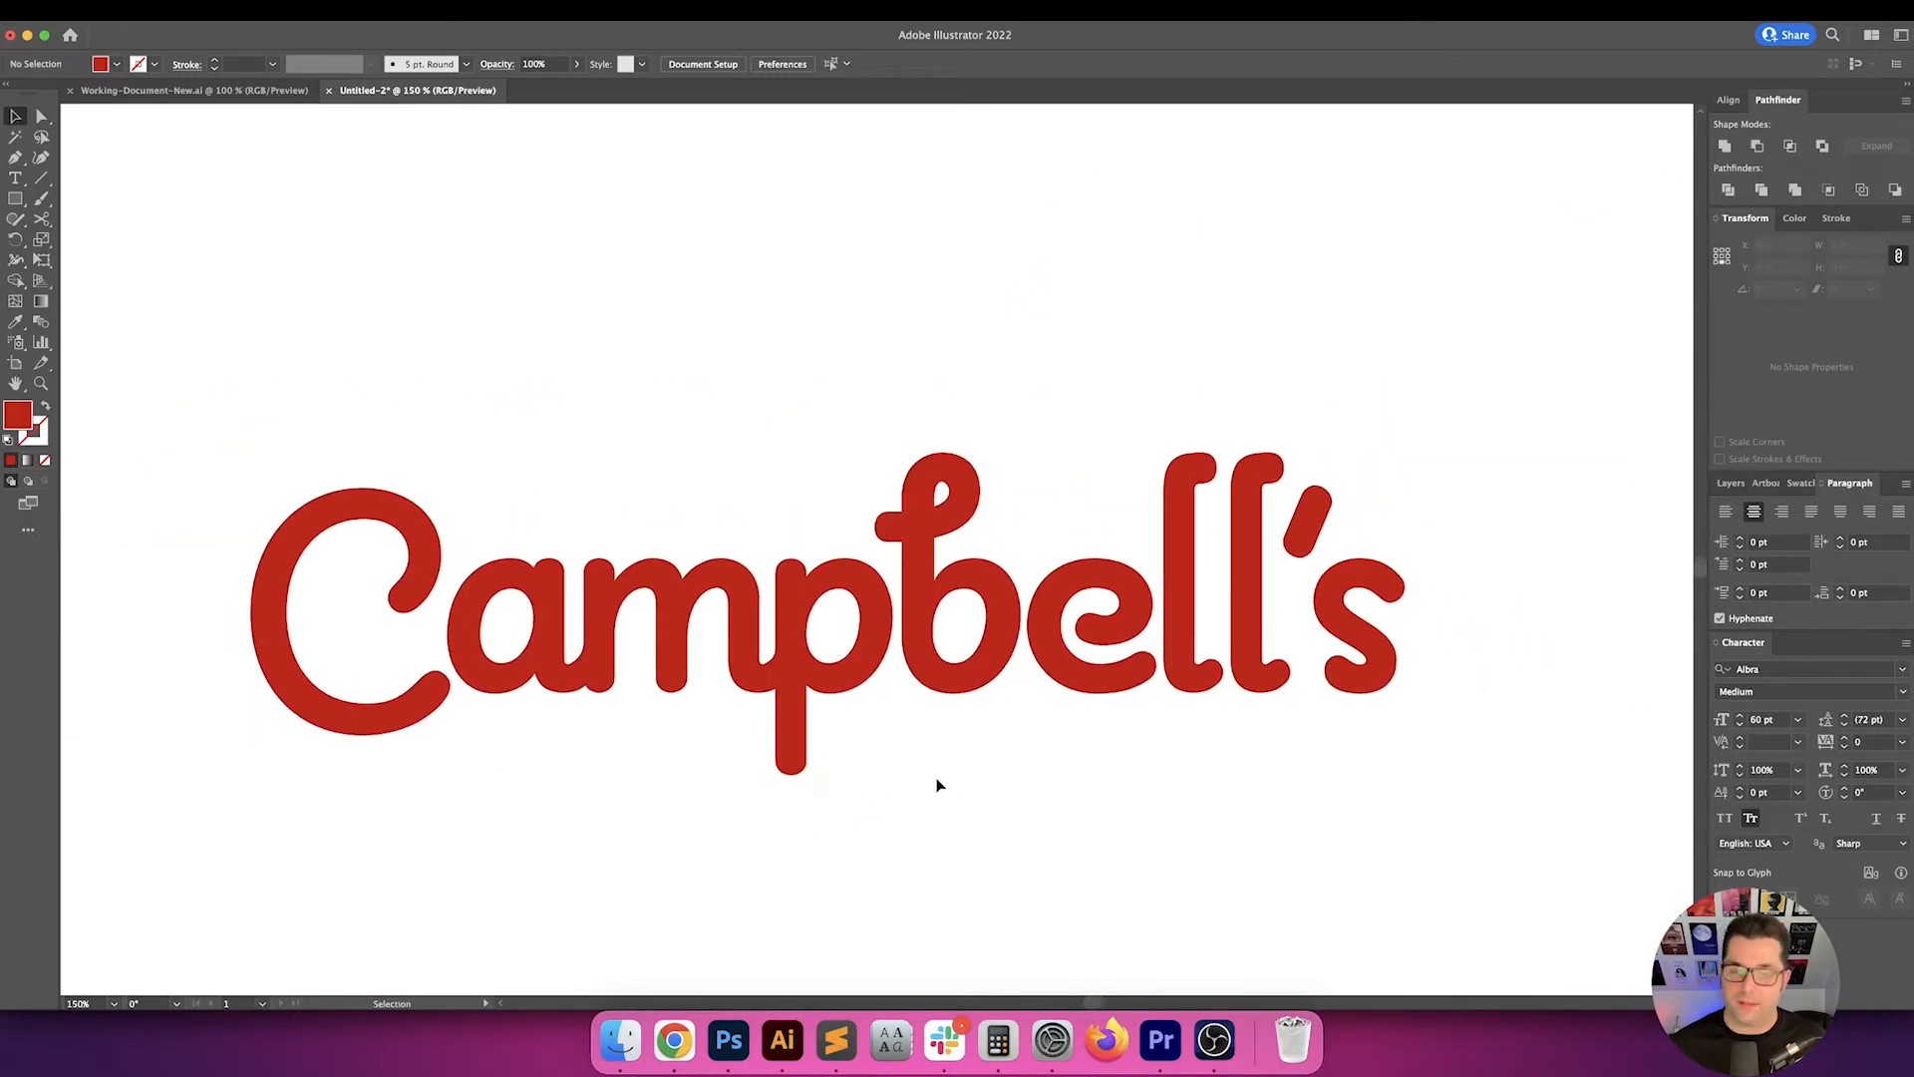
pyautogui.moveTo(941, 788); pyautogui.dragTo(883, 765)
pyautogui.hscroll(-3, 857, 767)
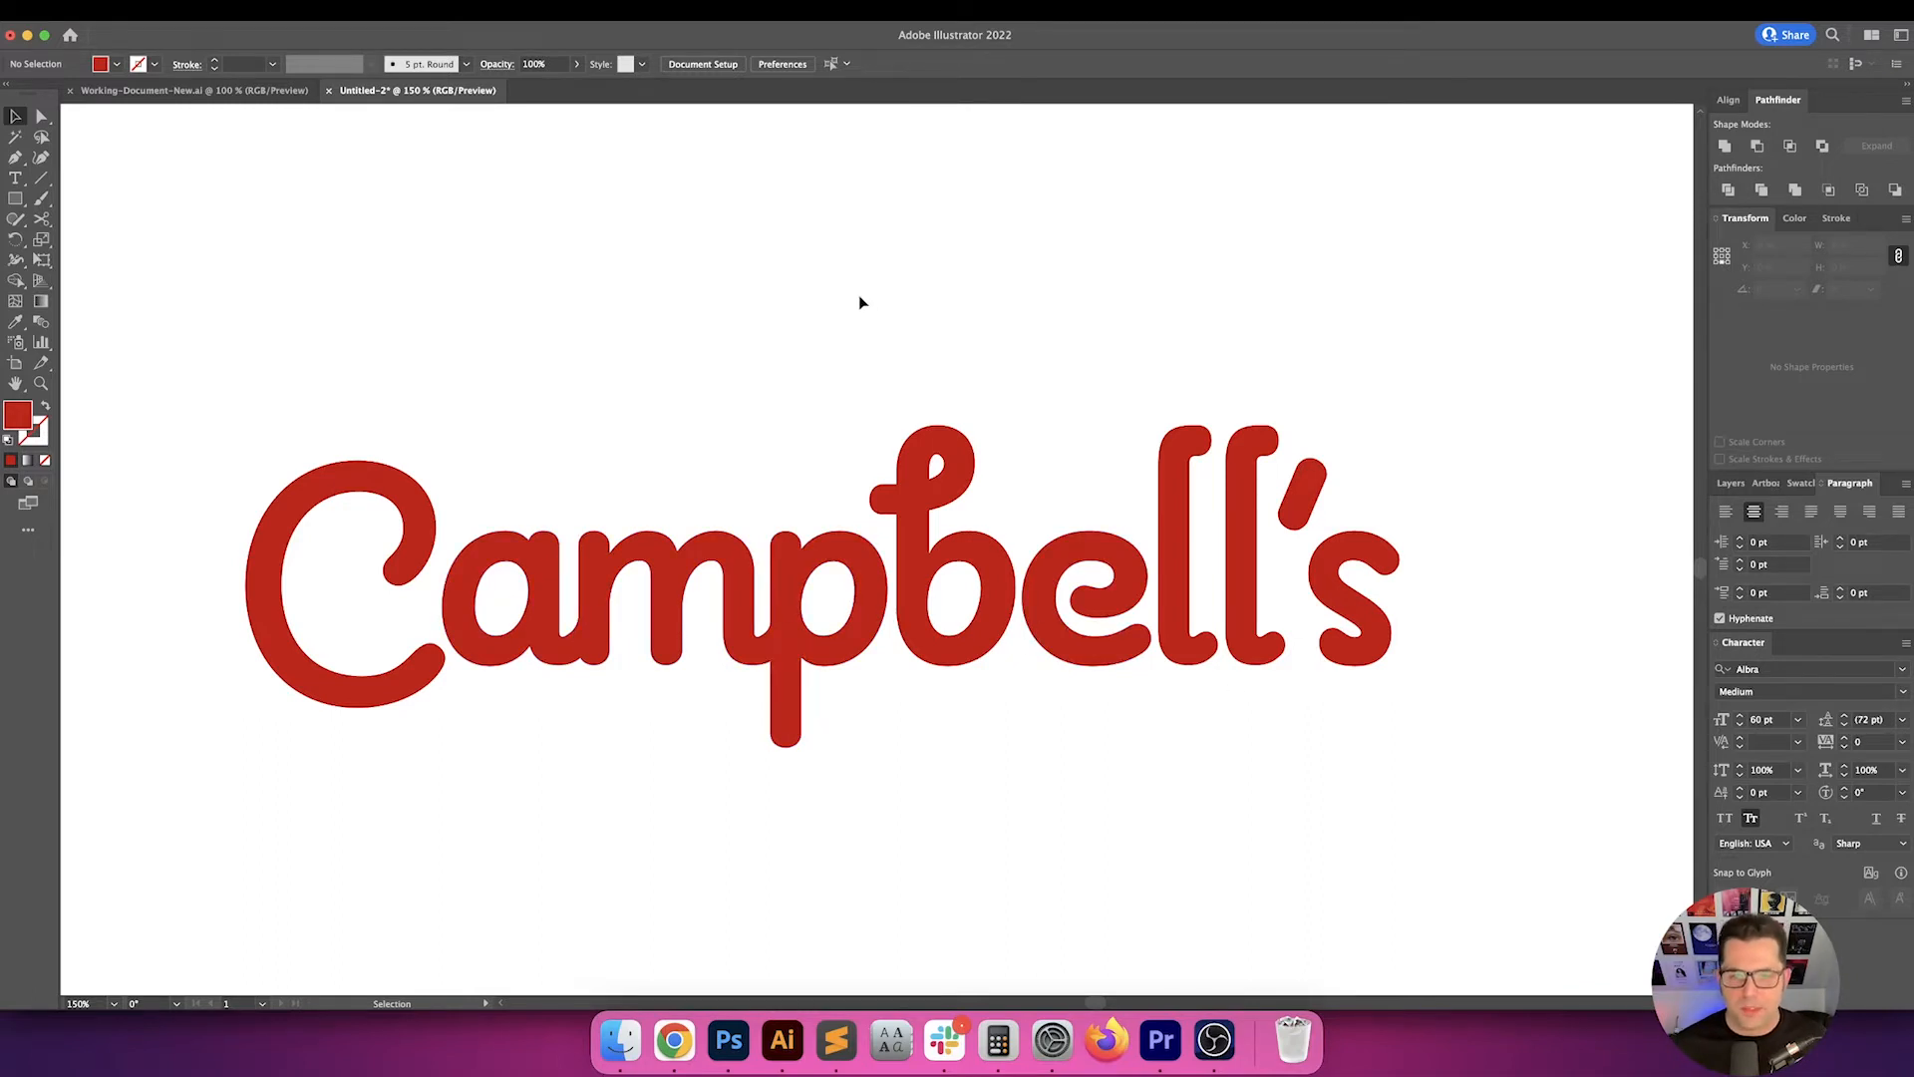
# - Move the capital C slightly down so it sits lower against the lowercase letters of the red lettering
pyautogui.moveTo(566, 437); pyautogui.dragTo(1446, 753)
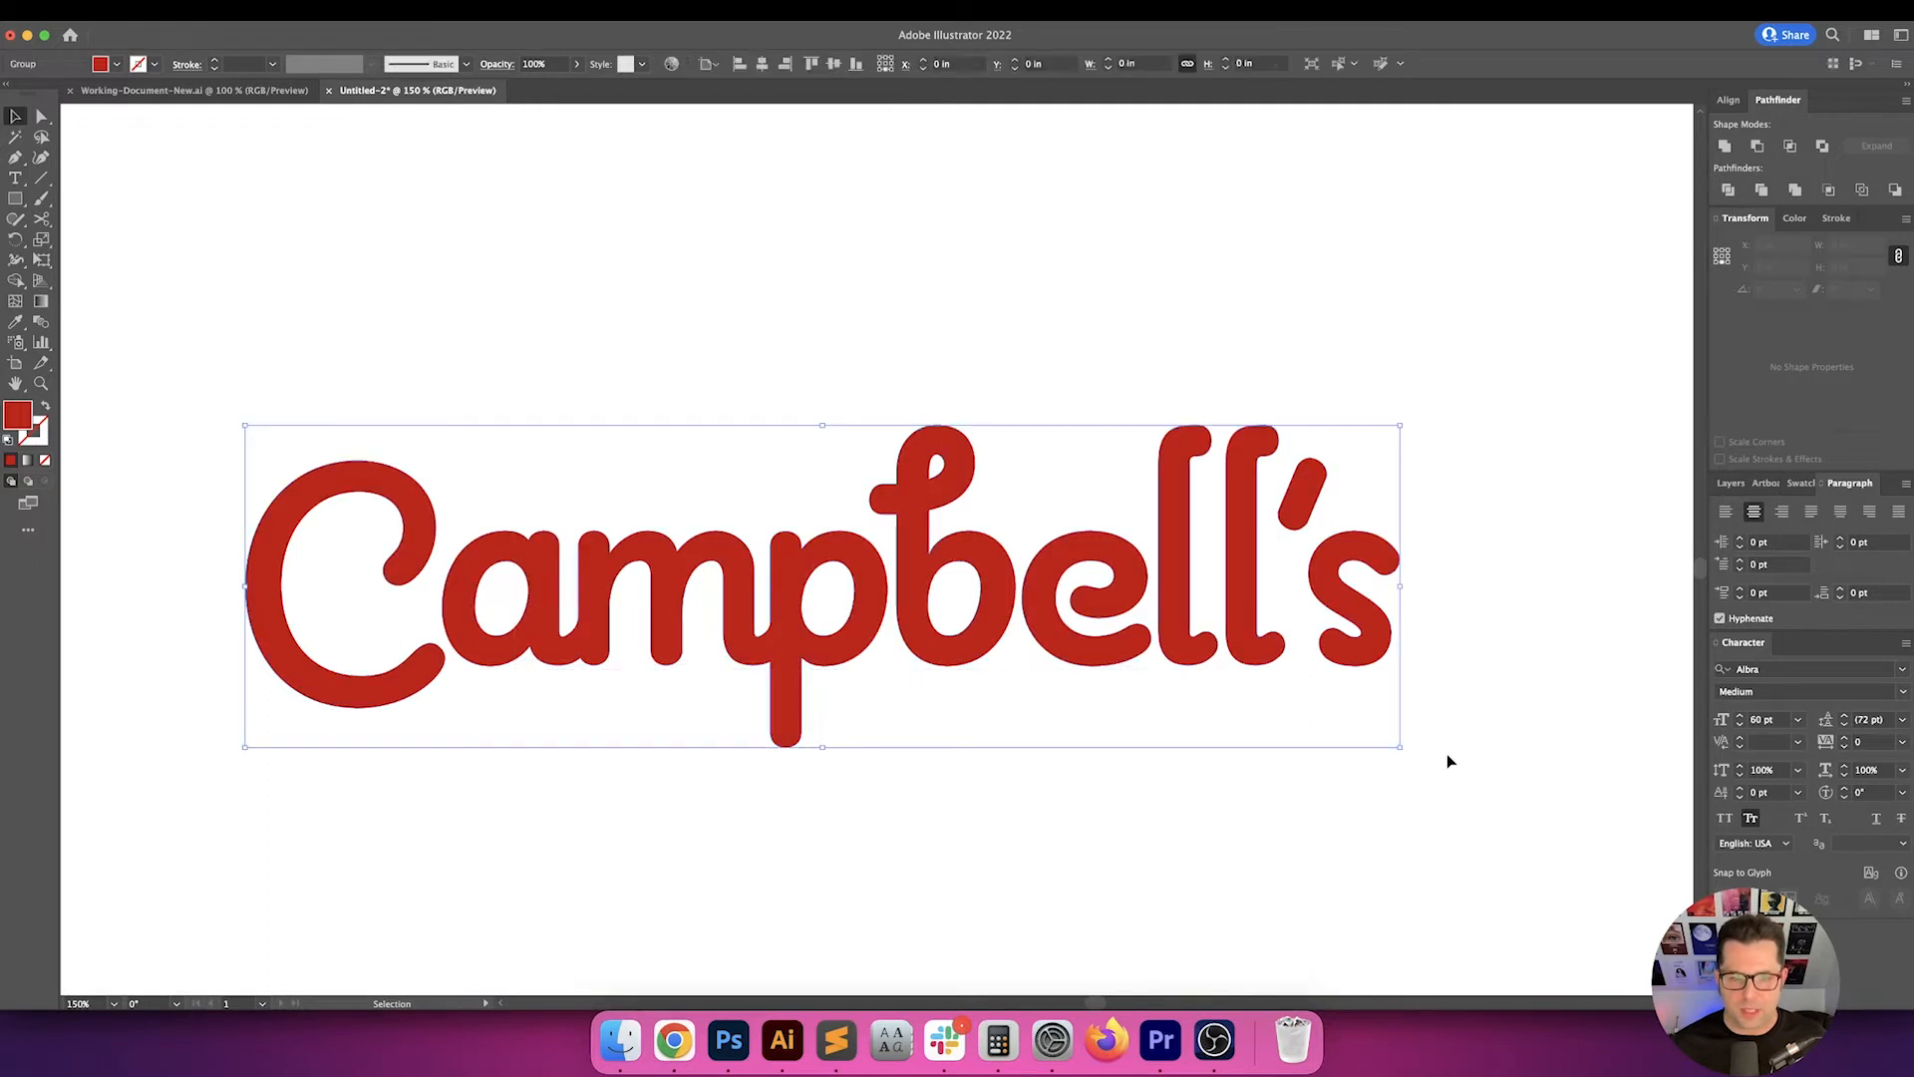
pyautogui.click(1448, 761)
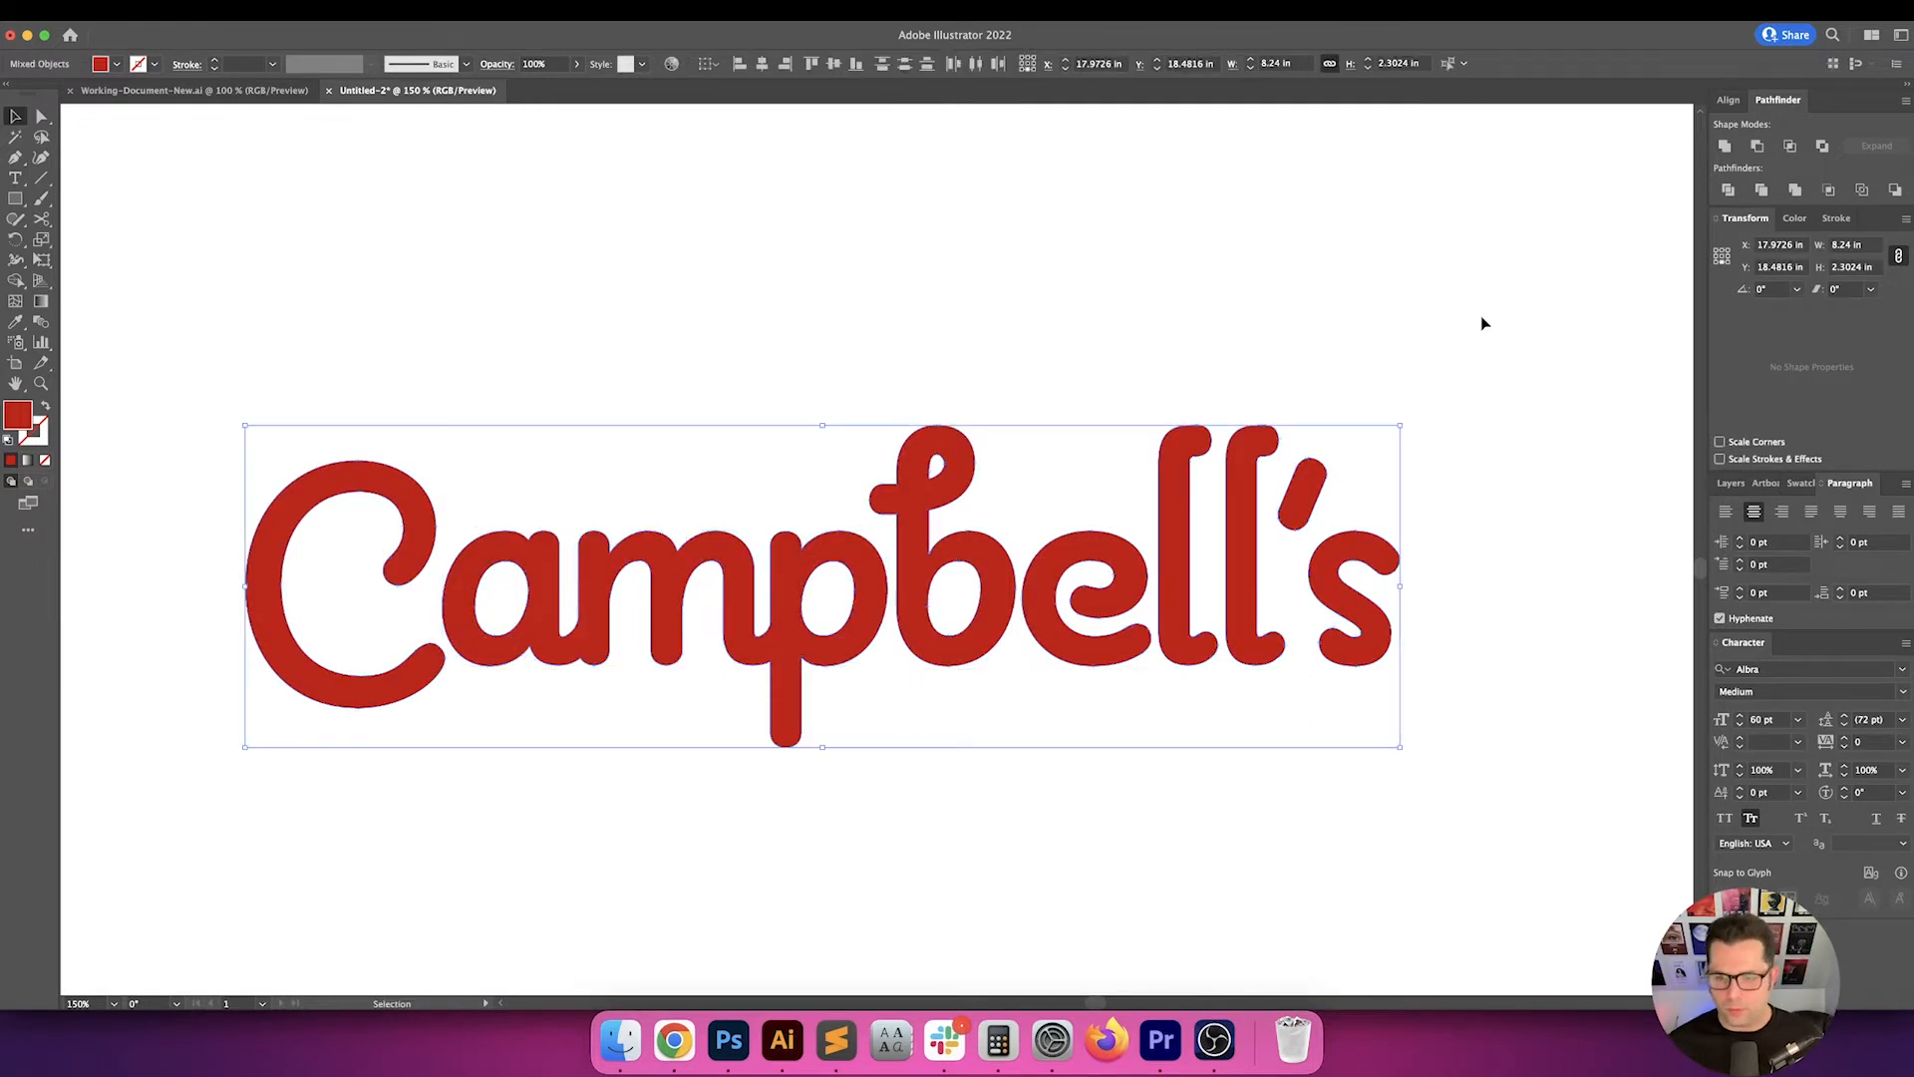
pyautogui.moveTo(1482, 312); pyautogui.dragTo(1079, 539)
pyautogui.moveTo(581, 637); pyautogui.dragTo(485, 645)
pyautogui.click(534, 688)
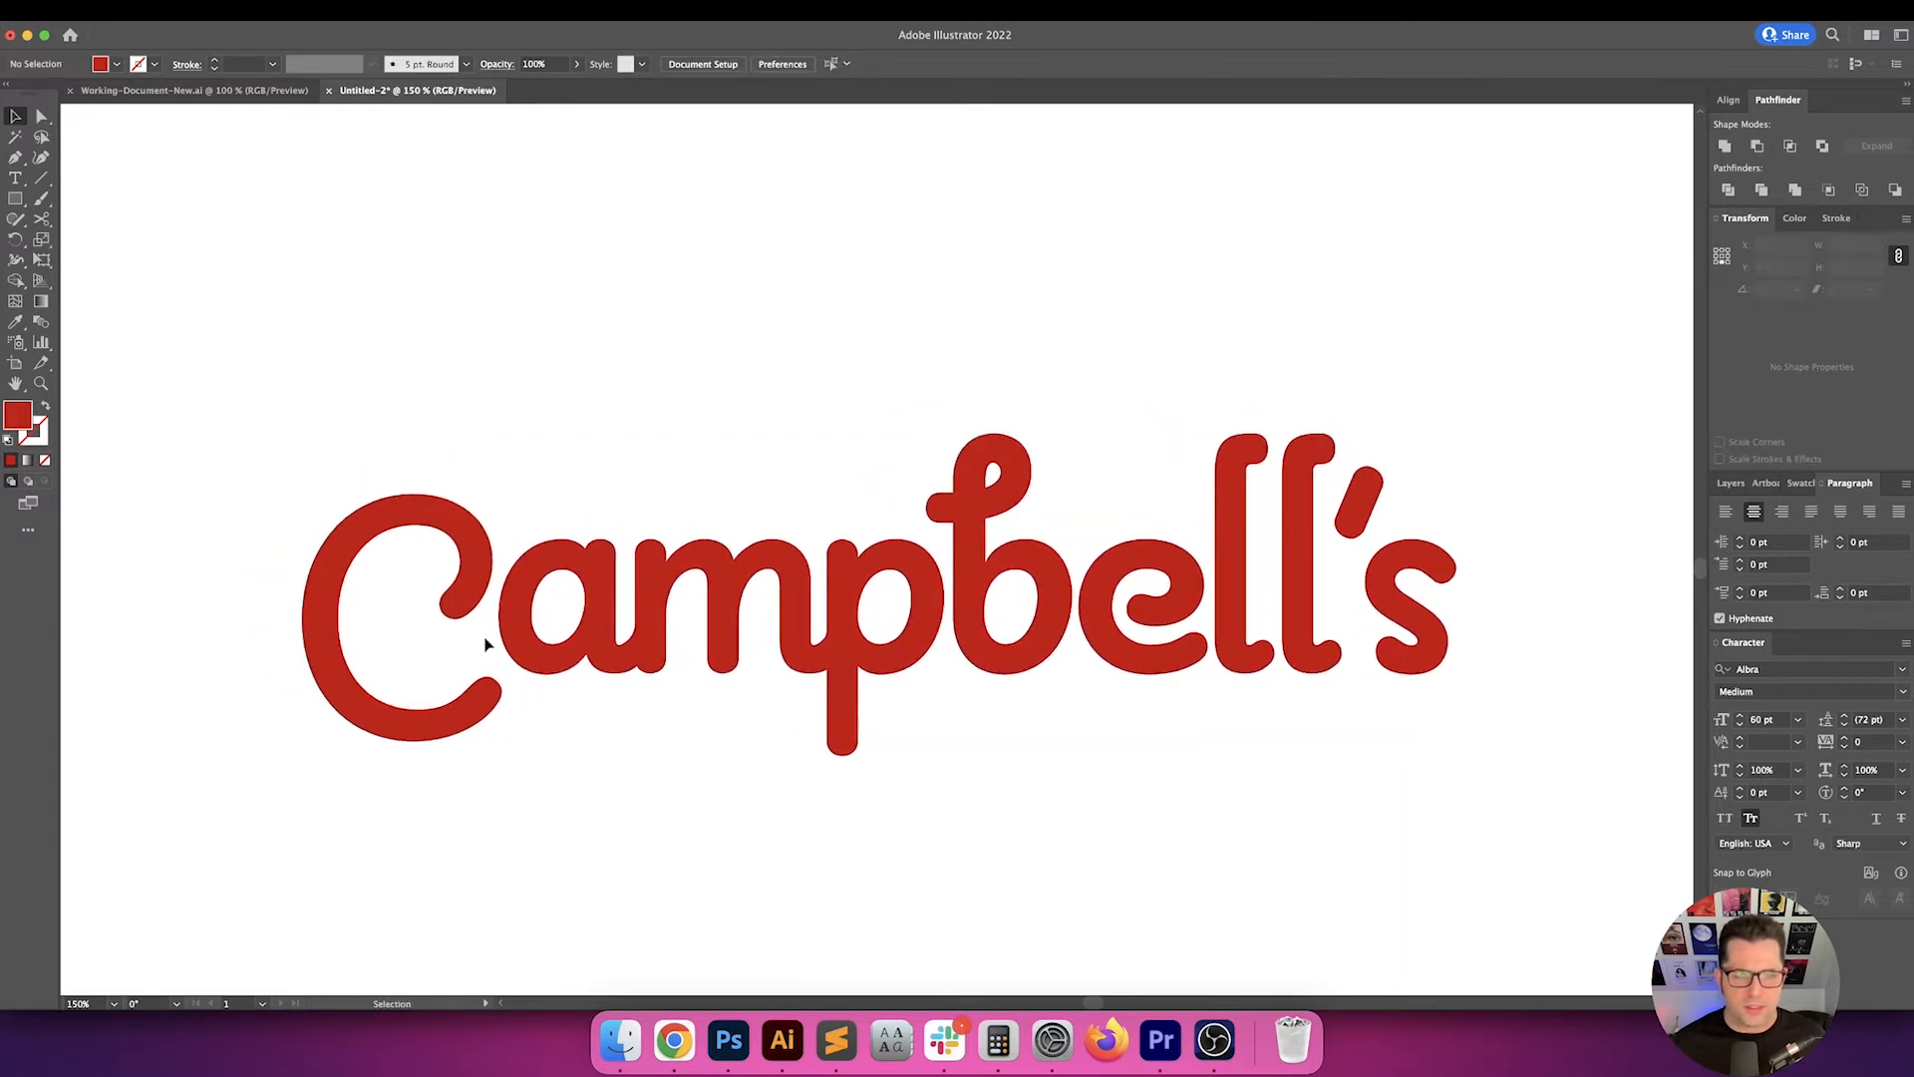
# - Scale the capital C up proportionally to about 1.59 by 1.96 in and shift it slightly upward
pyautogui.click(395, 500)
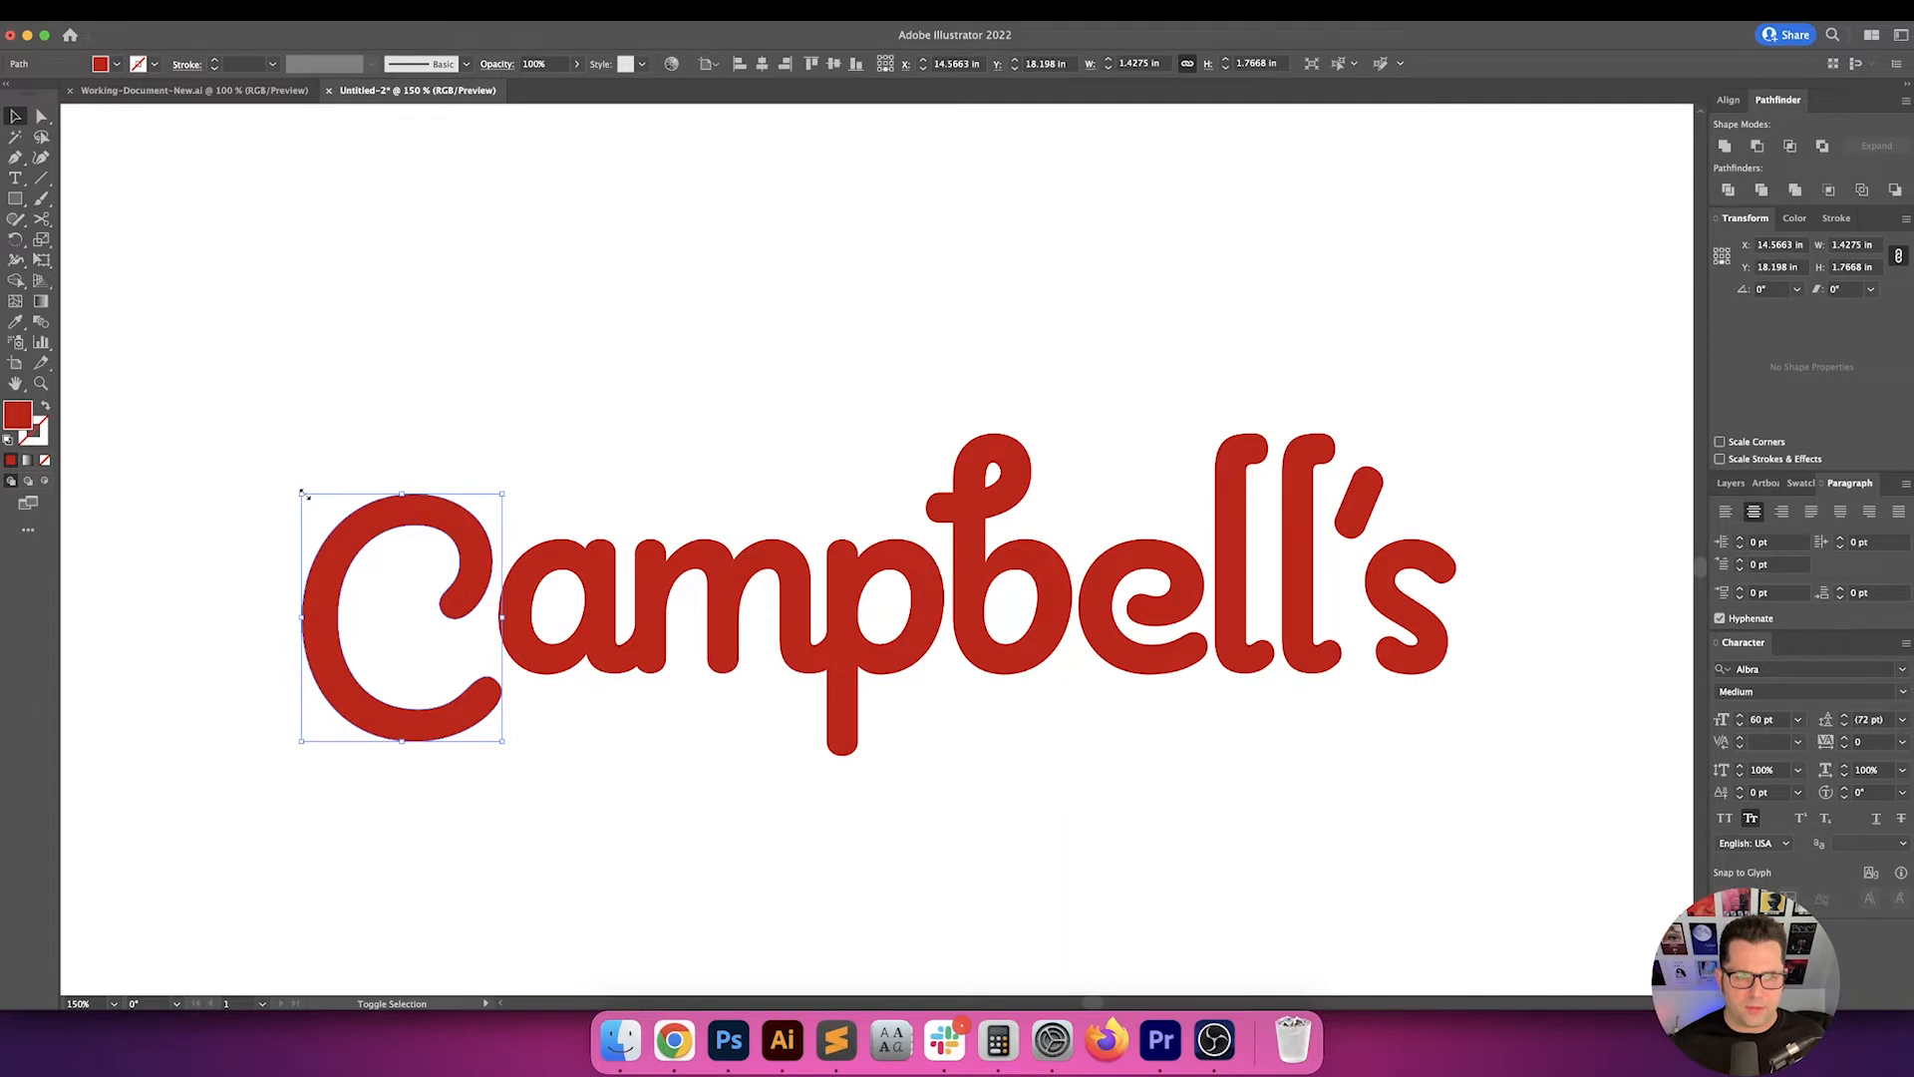
pyautogui.moveTo(303, 494); pyautogui.dragTo(290, 480)
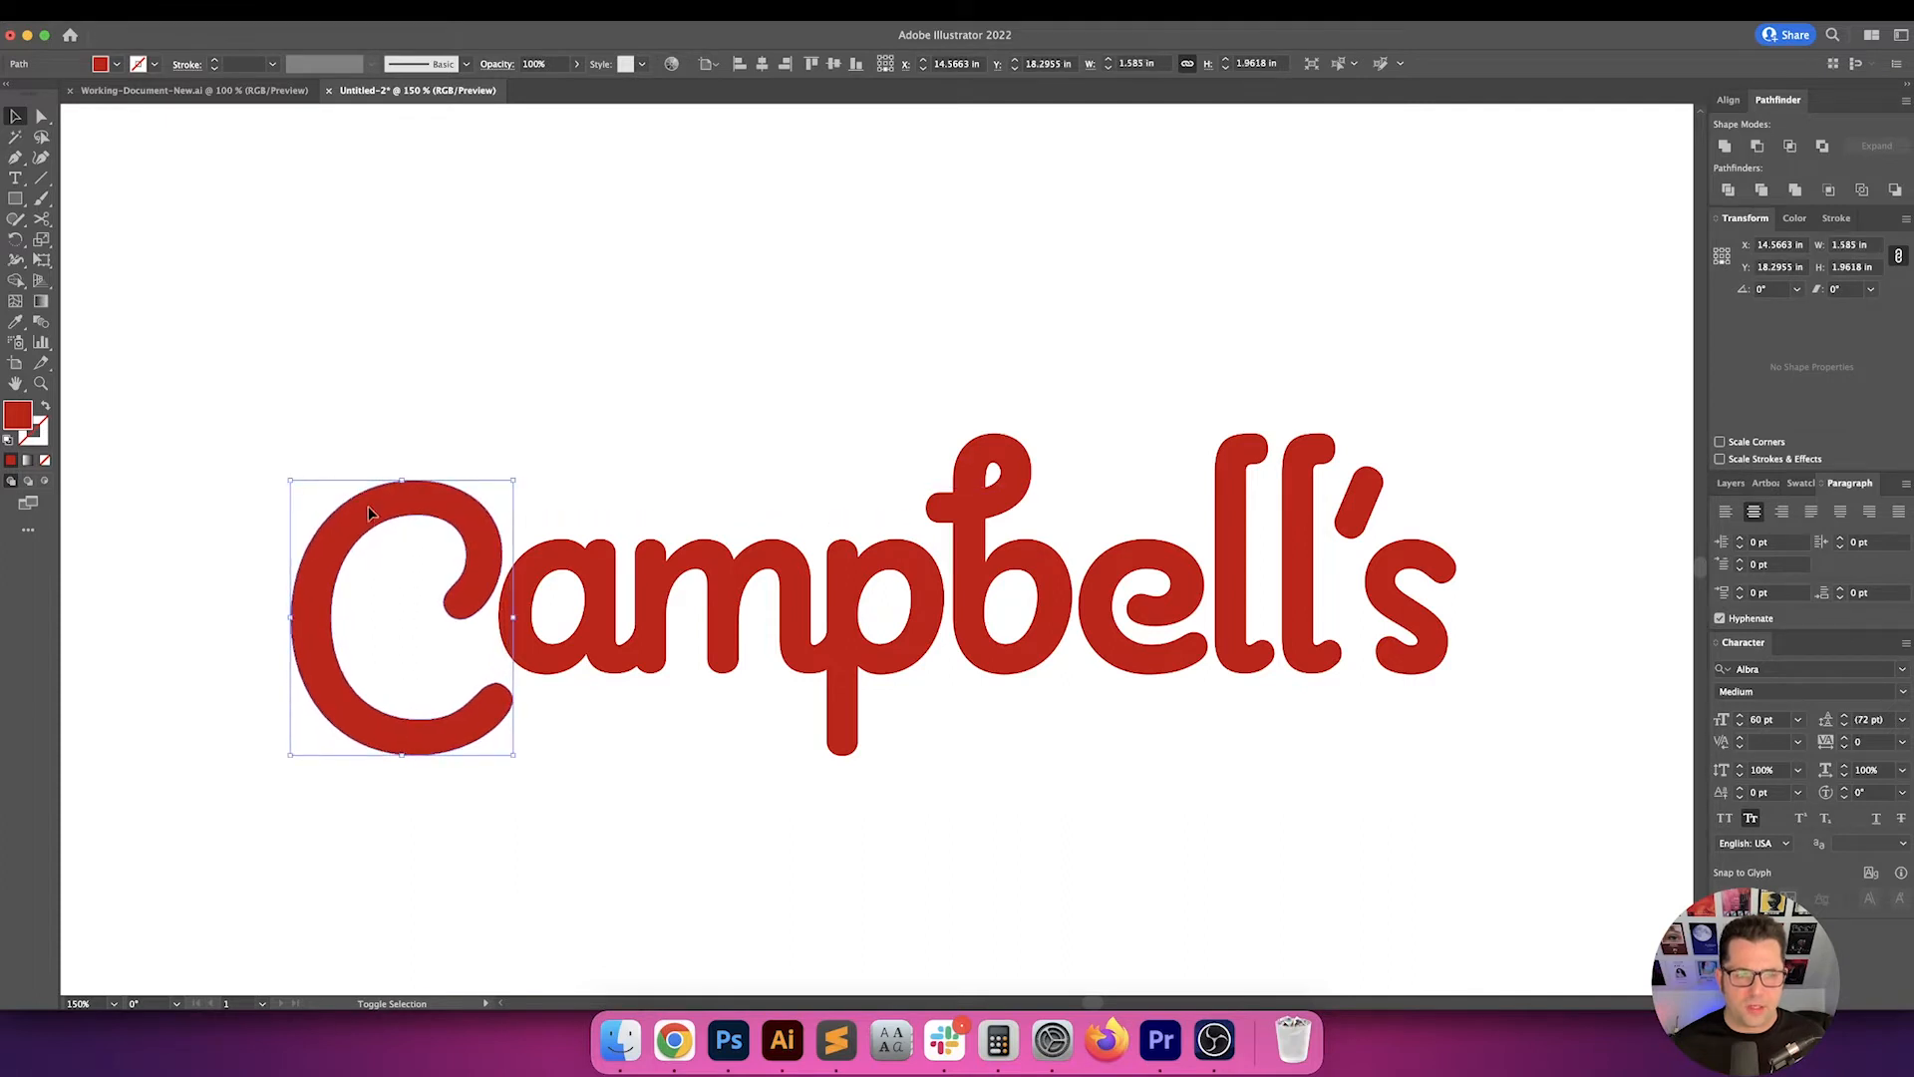
pyautogui.moveTo(464, 528); pyautogui.dragTo(466, 507)
pyautogui.click(602, 470)
pyautogui.press('space')
pyautogui.moveTo(602, 471); pyautogui.dragTo(632, 472)
pyautogui.click(490, 506)
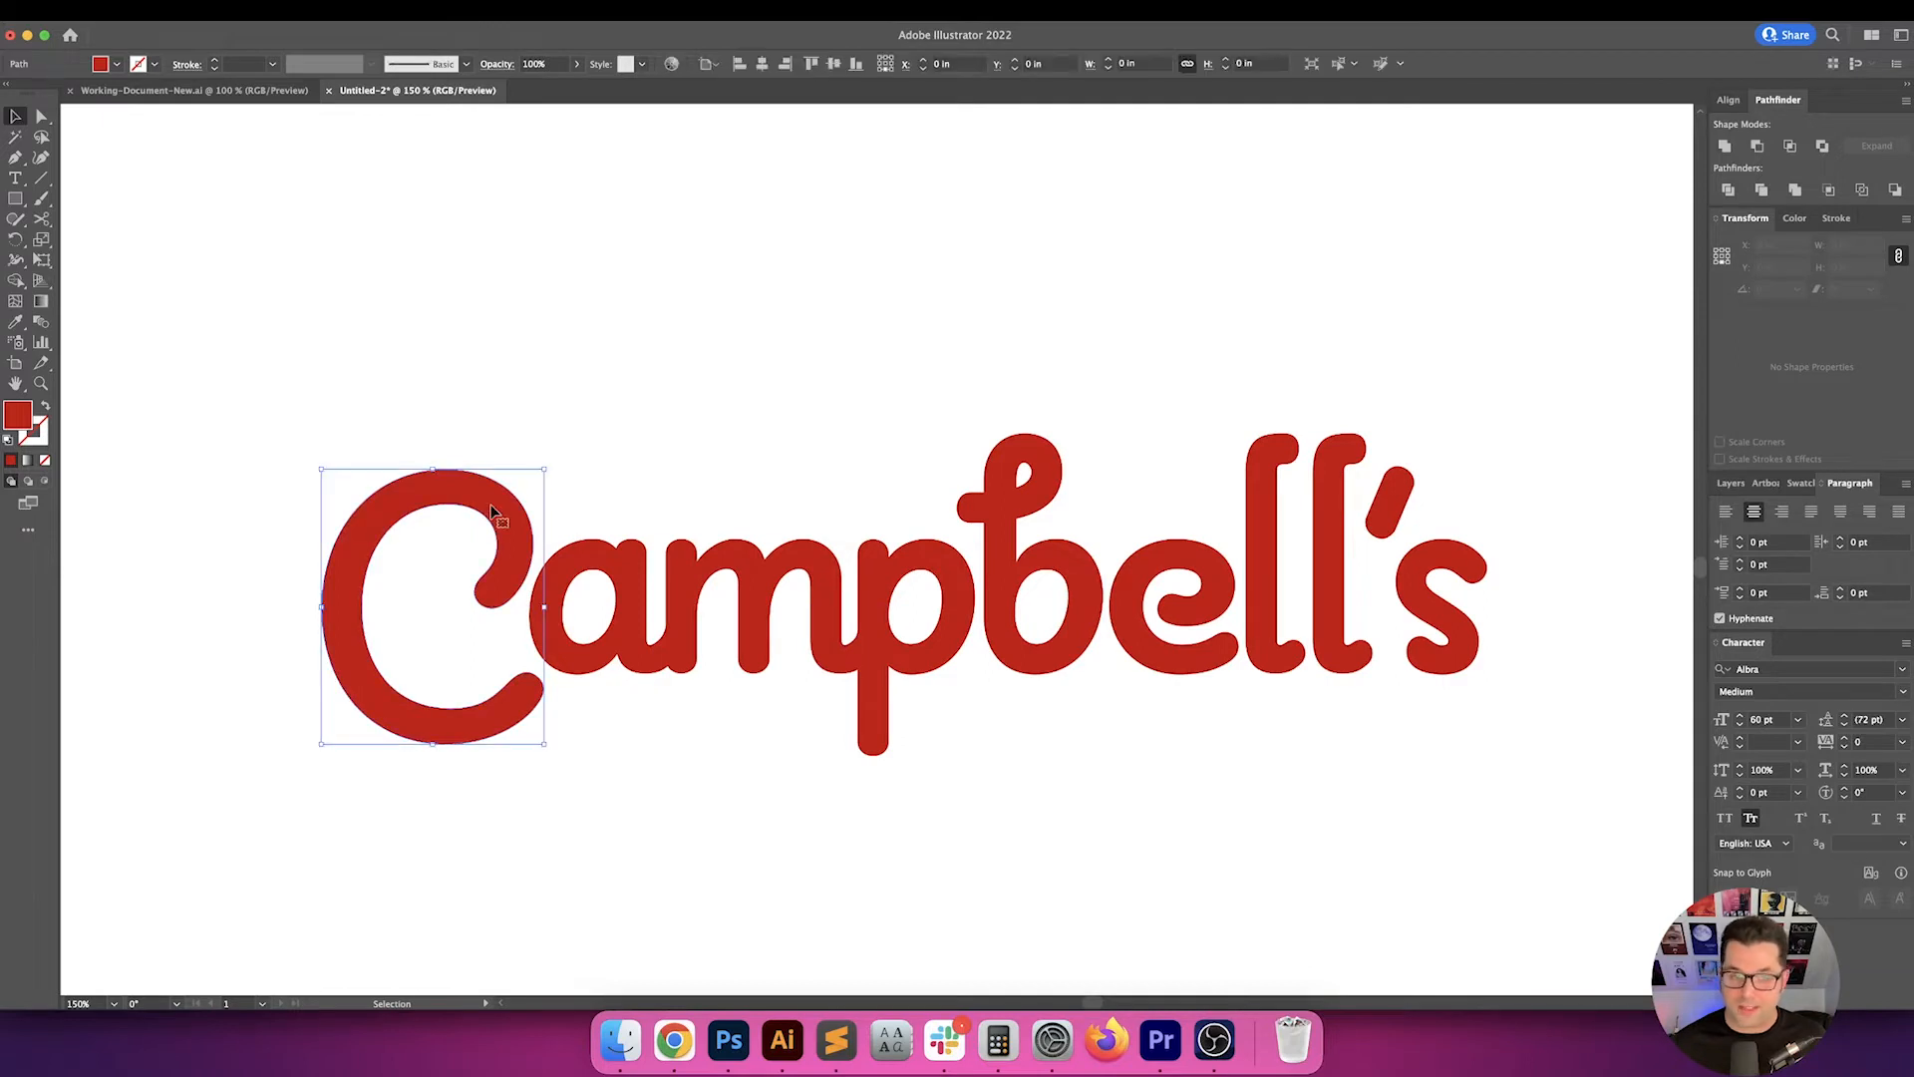
# - Nudge the enlarged capital C up to a vertical position of about 18.18 in, and deselect it
pyautogui.press('Up')
pyautogui.press('Up')
pyautogui.press('Down')
pyautogui.press('Up')
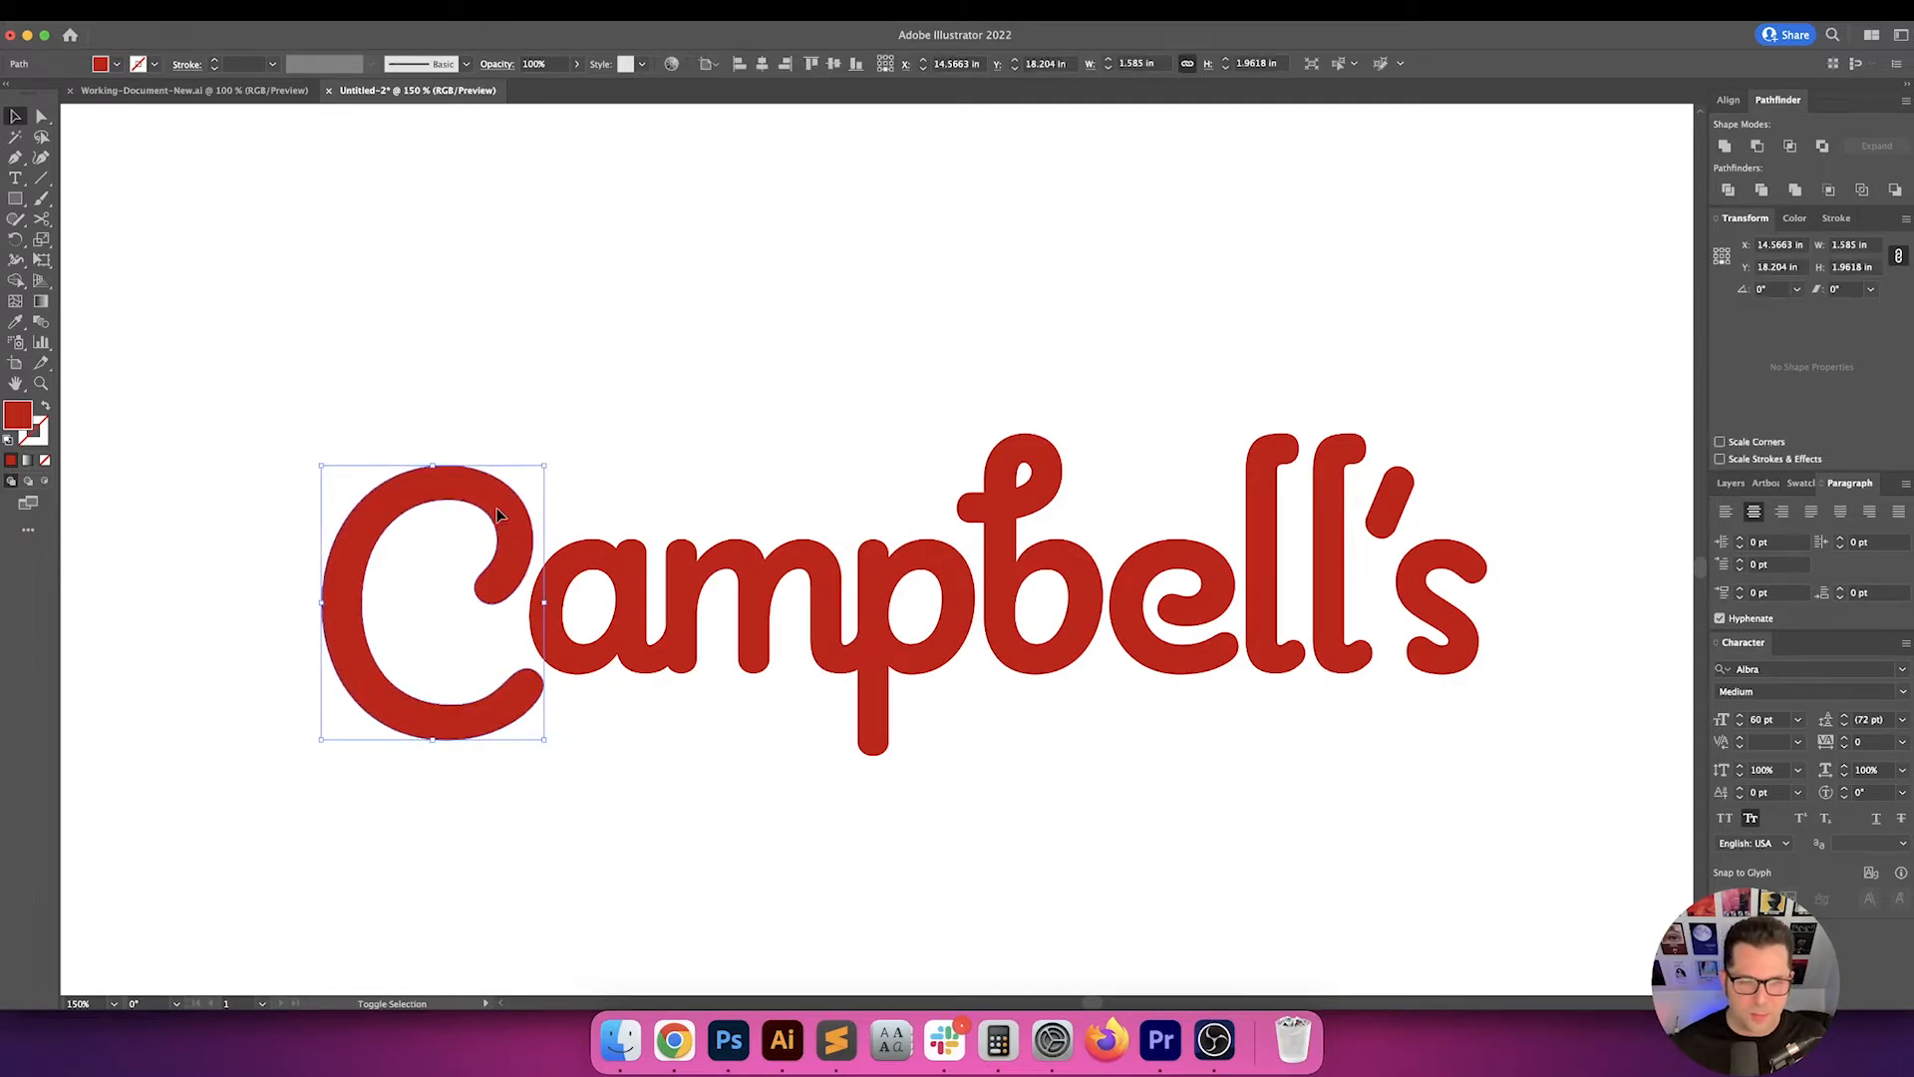
pyautogui.press('Up')
pyautogui.press('Down')
pyautogui.press('Up')
pyautogui.press('Down')
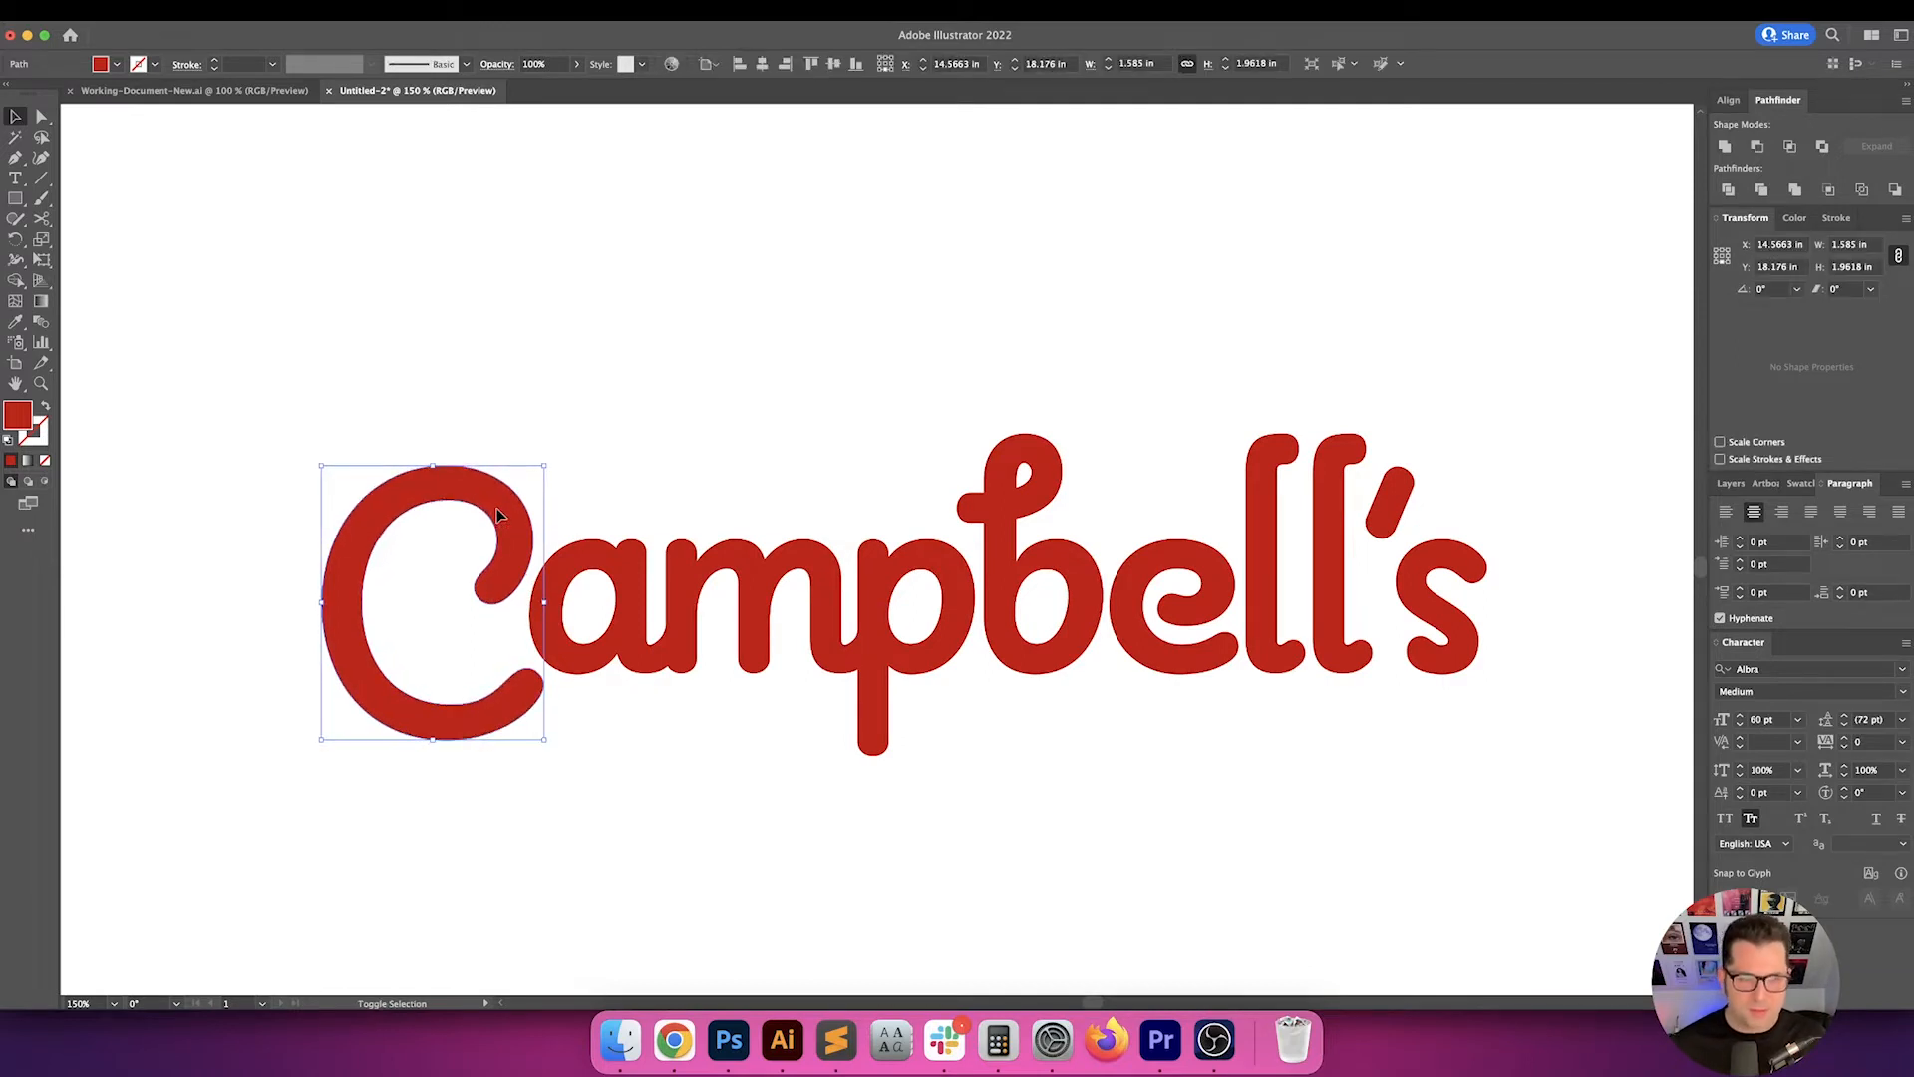
pyautogui.click(634, 469)
# - Review the whole lettering with its larger C at reduced size, alongside the other Campbell's versions on the artboard
pyautogui.press('space')
pyautogui.moveTo(635, 469); pyautogui.dragTo(633, 430)
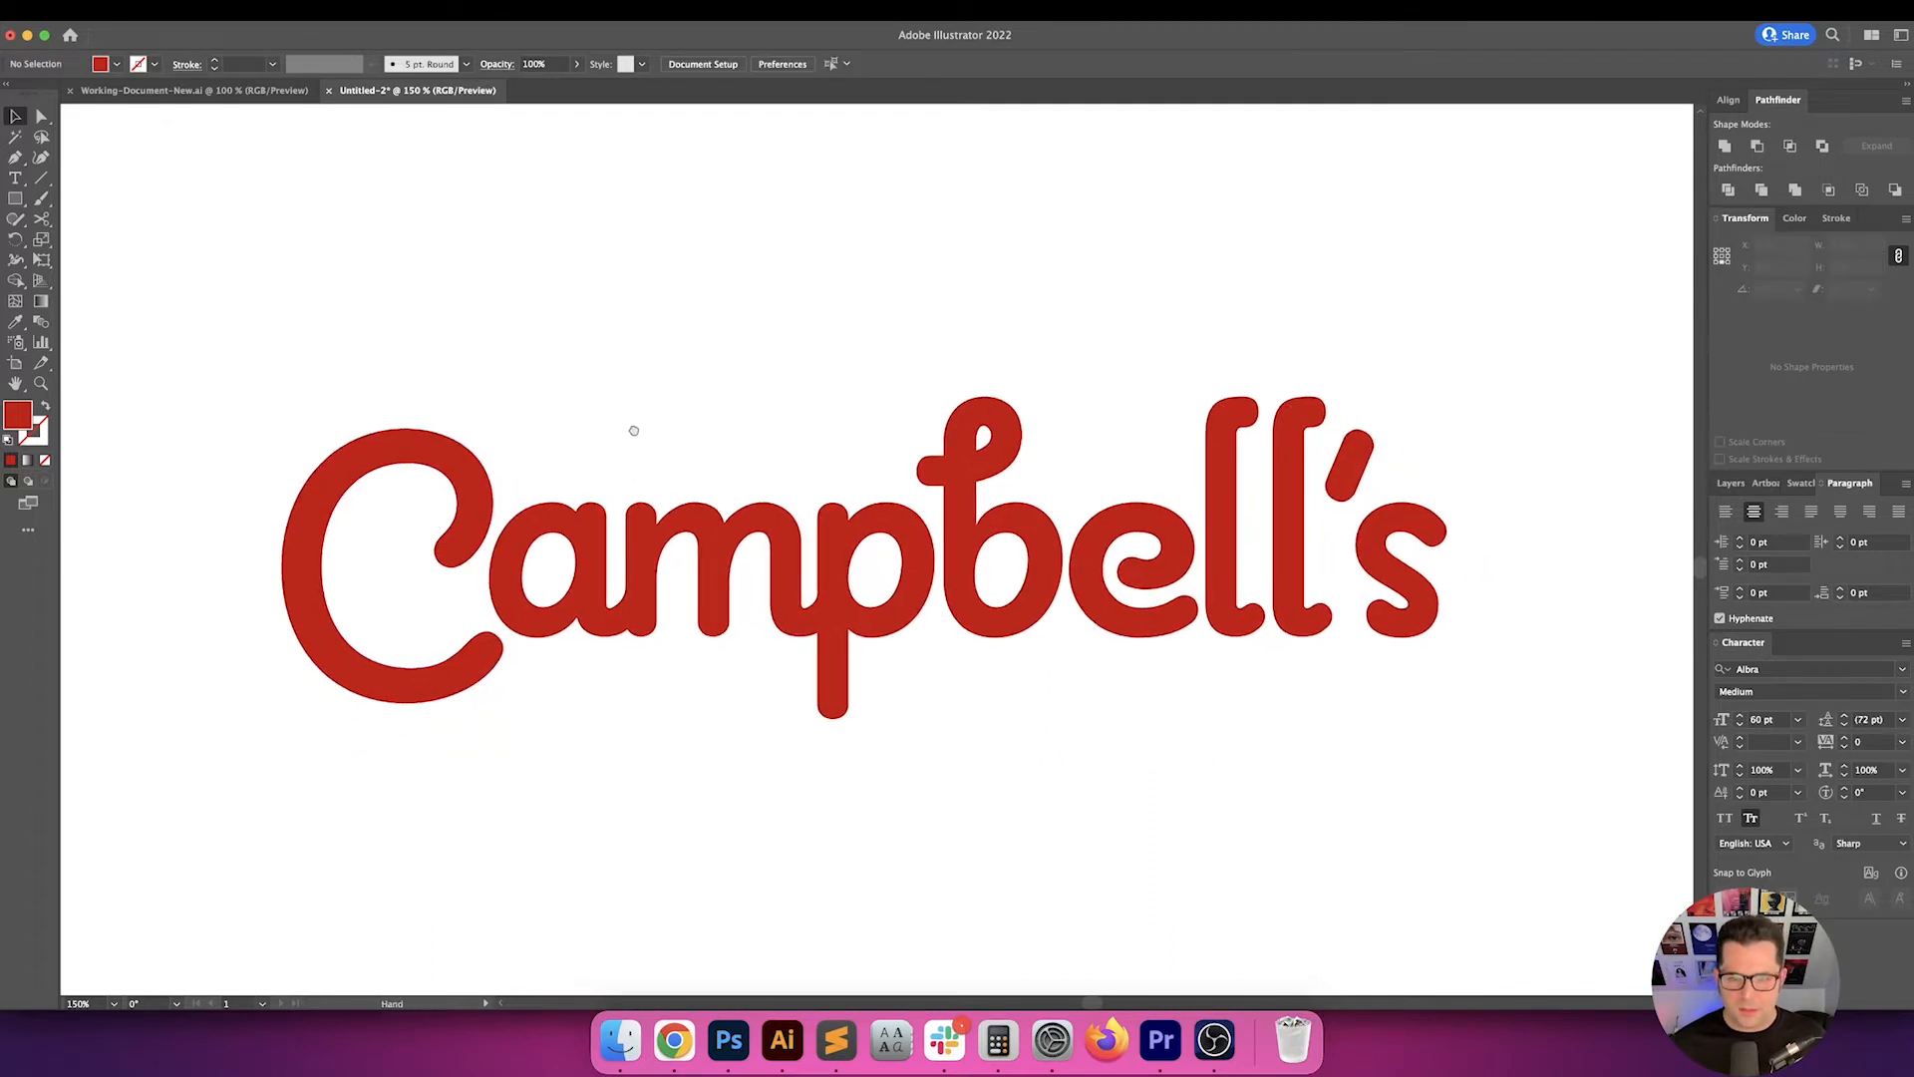
pyautogui.scroll(1, 700, 431)
pyautogui.scroll(-2, 700, 431)
pyautogui.press('space')
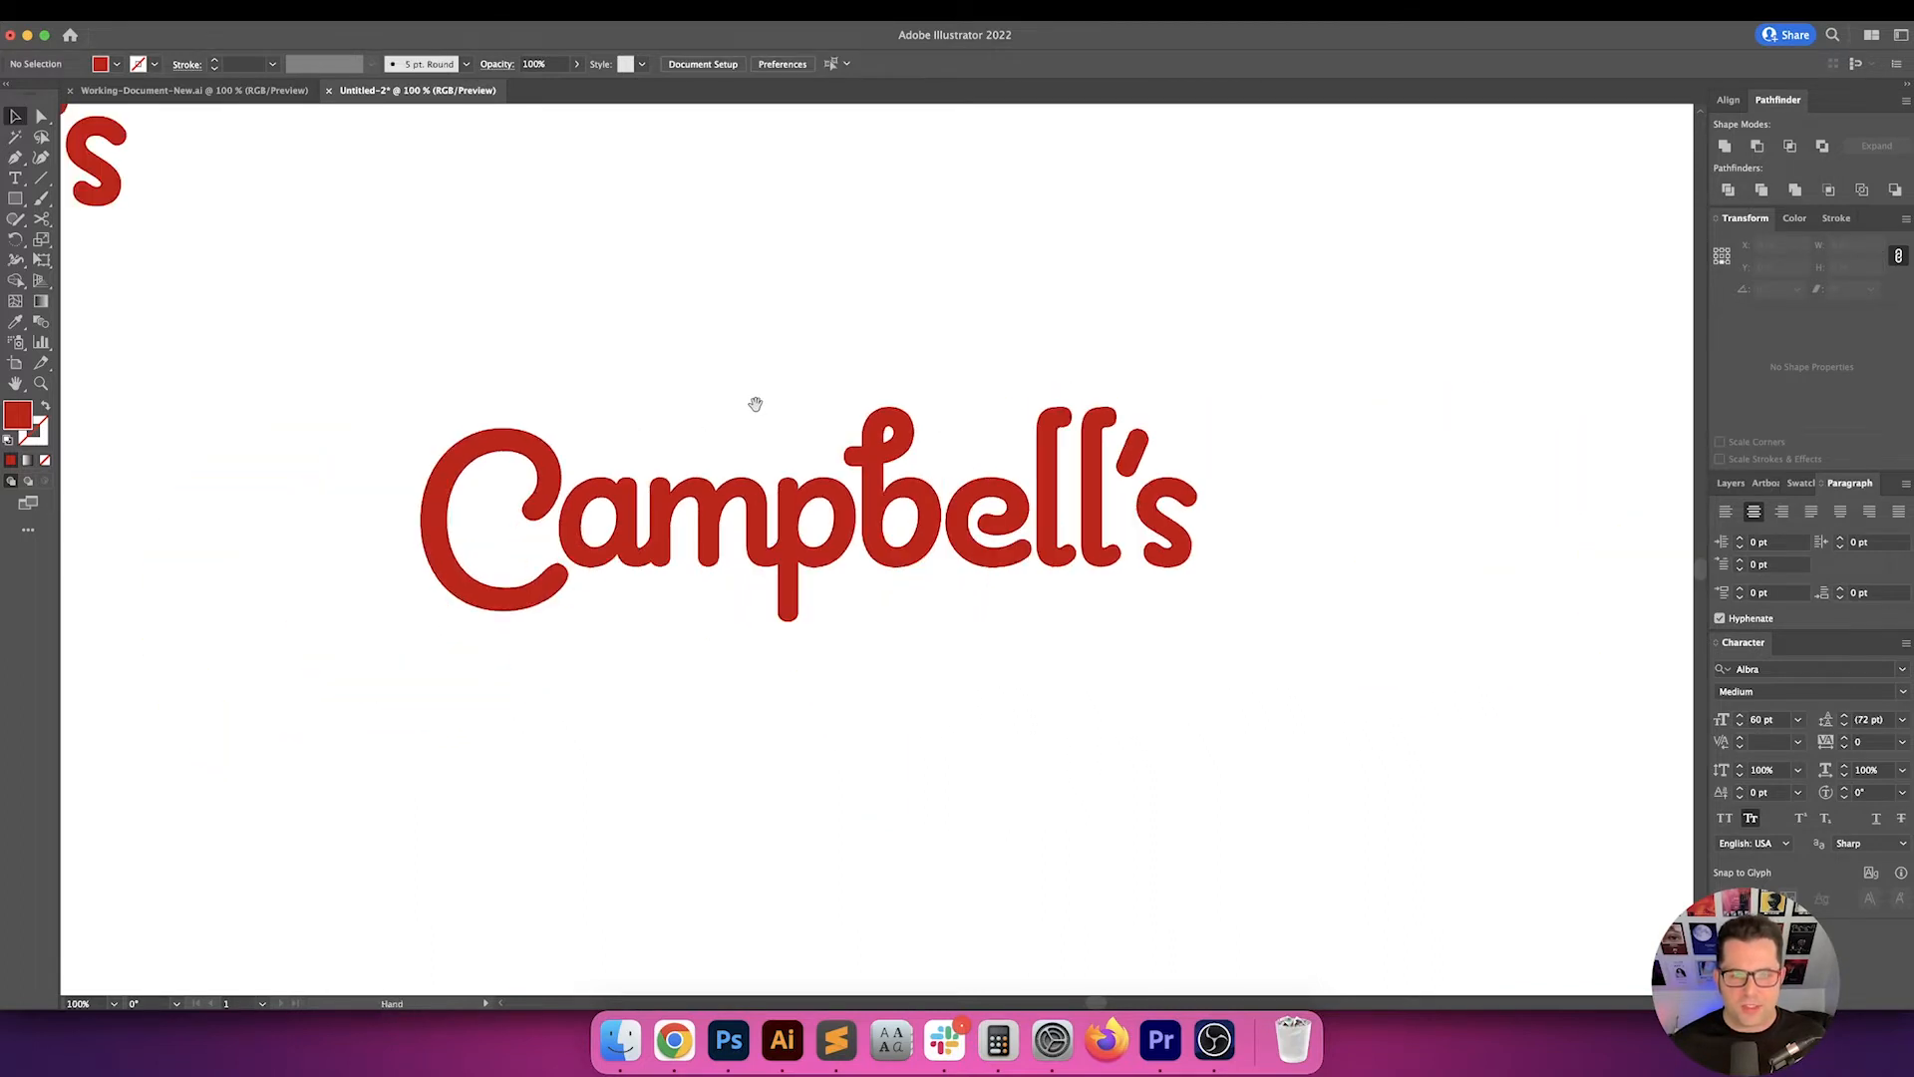
pyautogui.moveTo(754, 404)
pyautogui.mouseDown()
pyautogui.moveTo(755, 501)
pyautogui.moveTo(731, 411)
pyautogui.mouseUp()
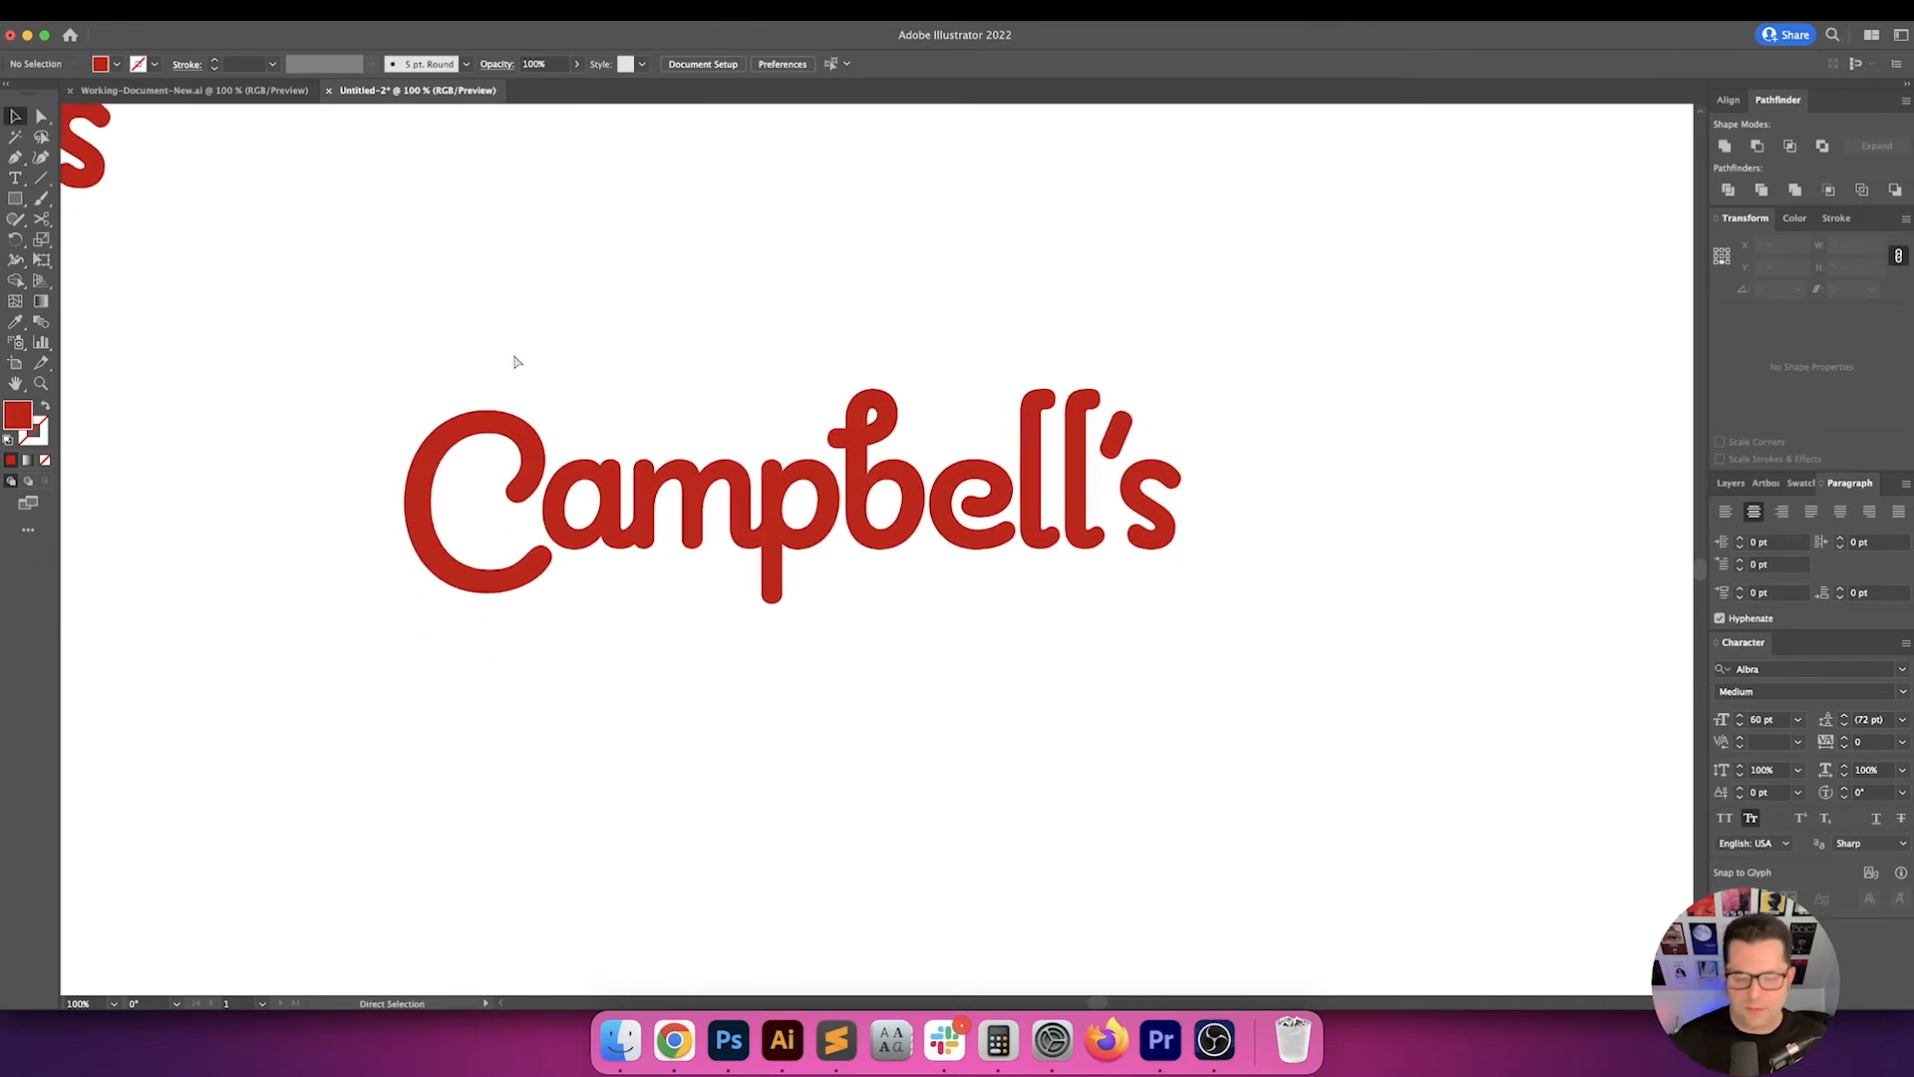
pyautogui.press('super+minus')
pyautogui.moveTo(818, 387); pyautogui.dragTo(842, 448)
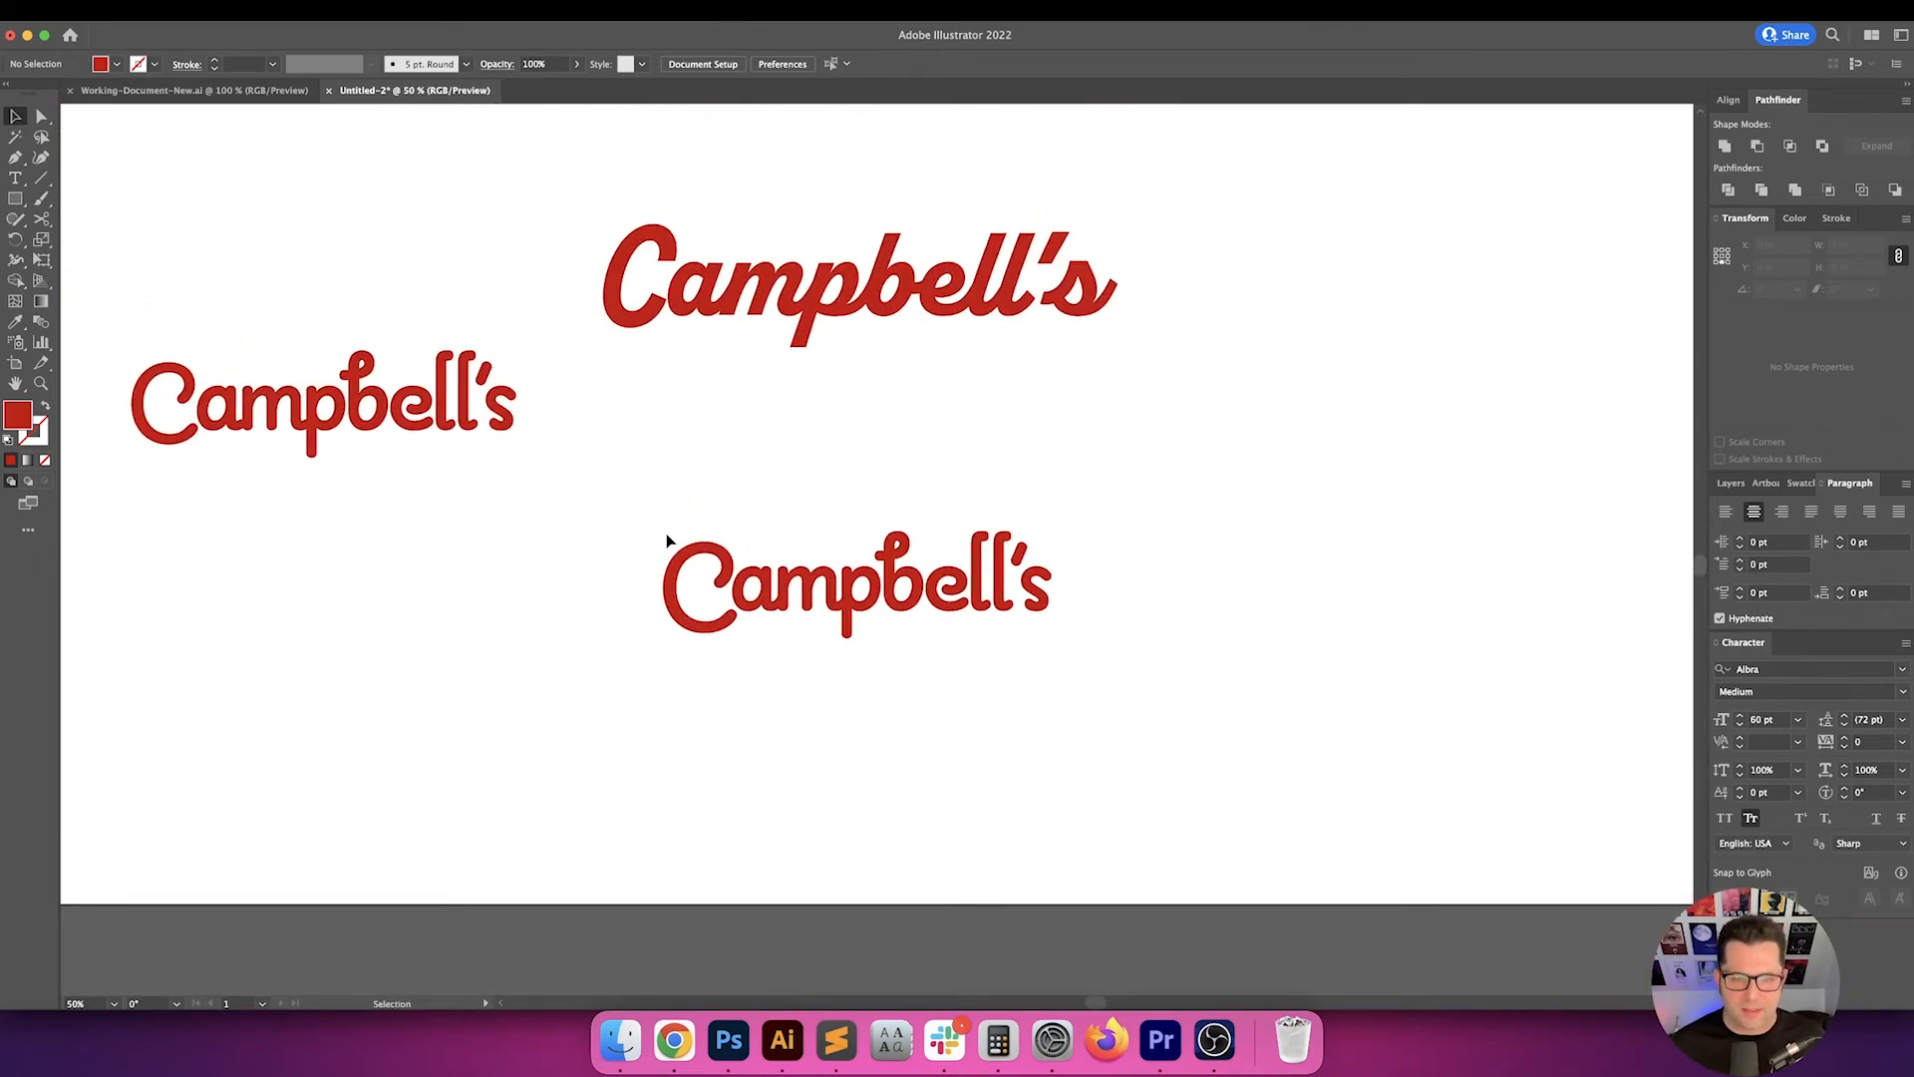
pyautogui.press('super+plus')
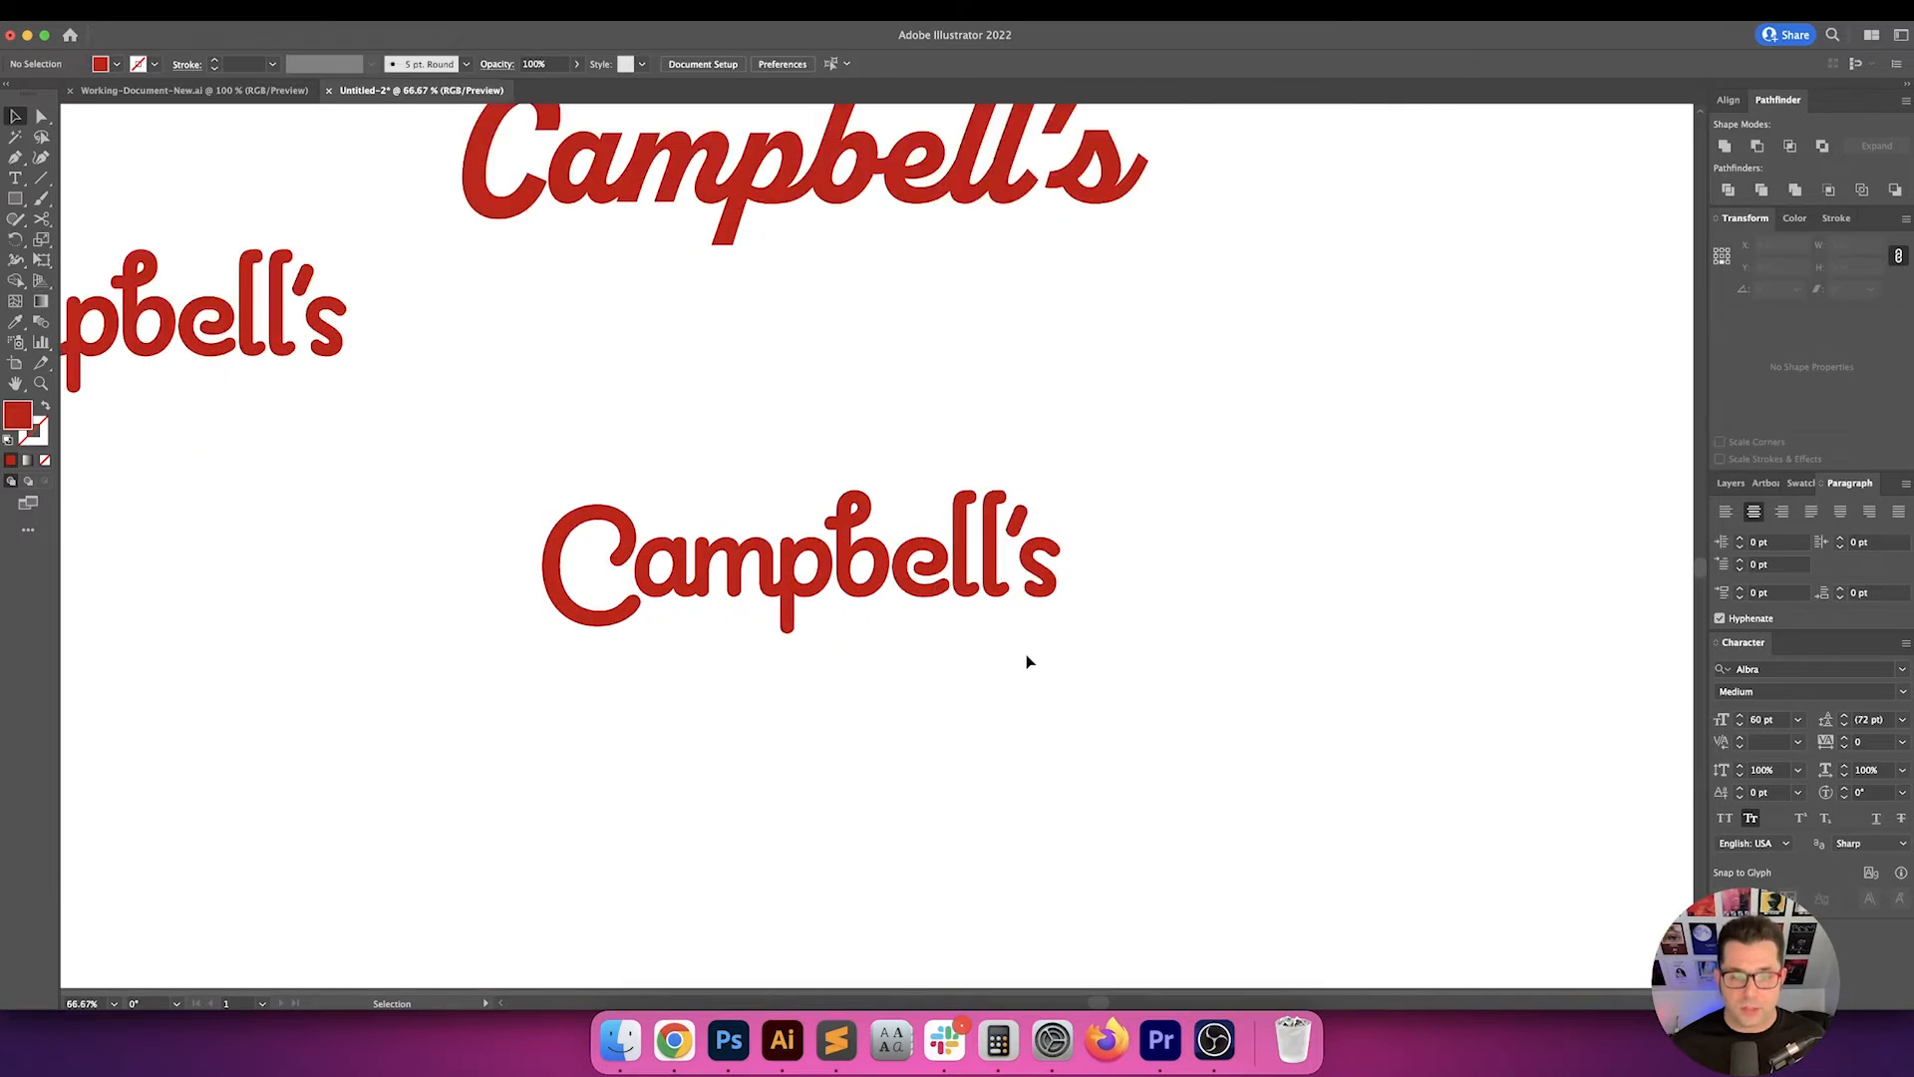
# - Set the kerning of the red Campbell's wordmark in Pauline Bold to Optical
pyautogui.moveTo(524, 449); pyautogui.dragTo(722, 466)
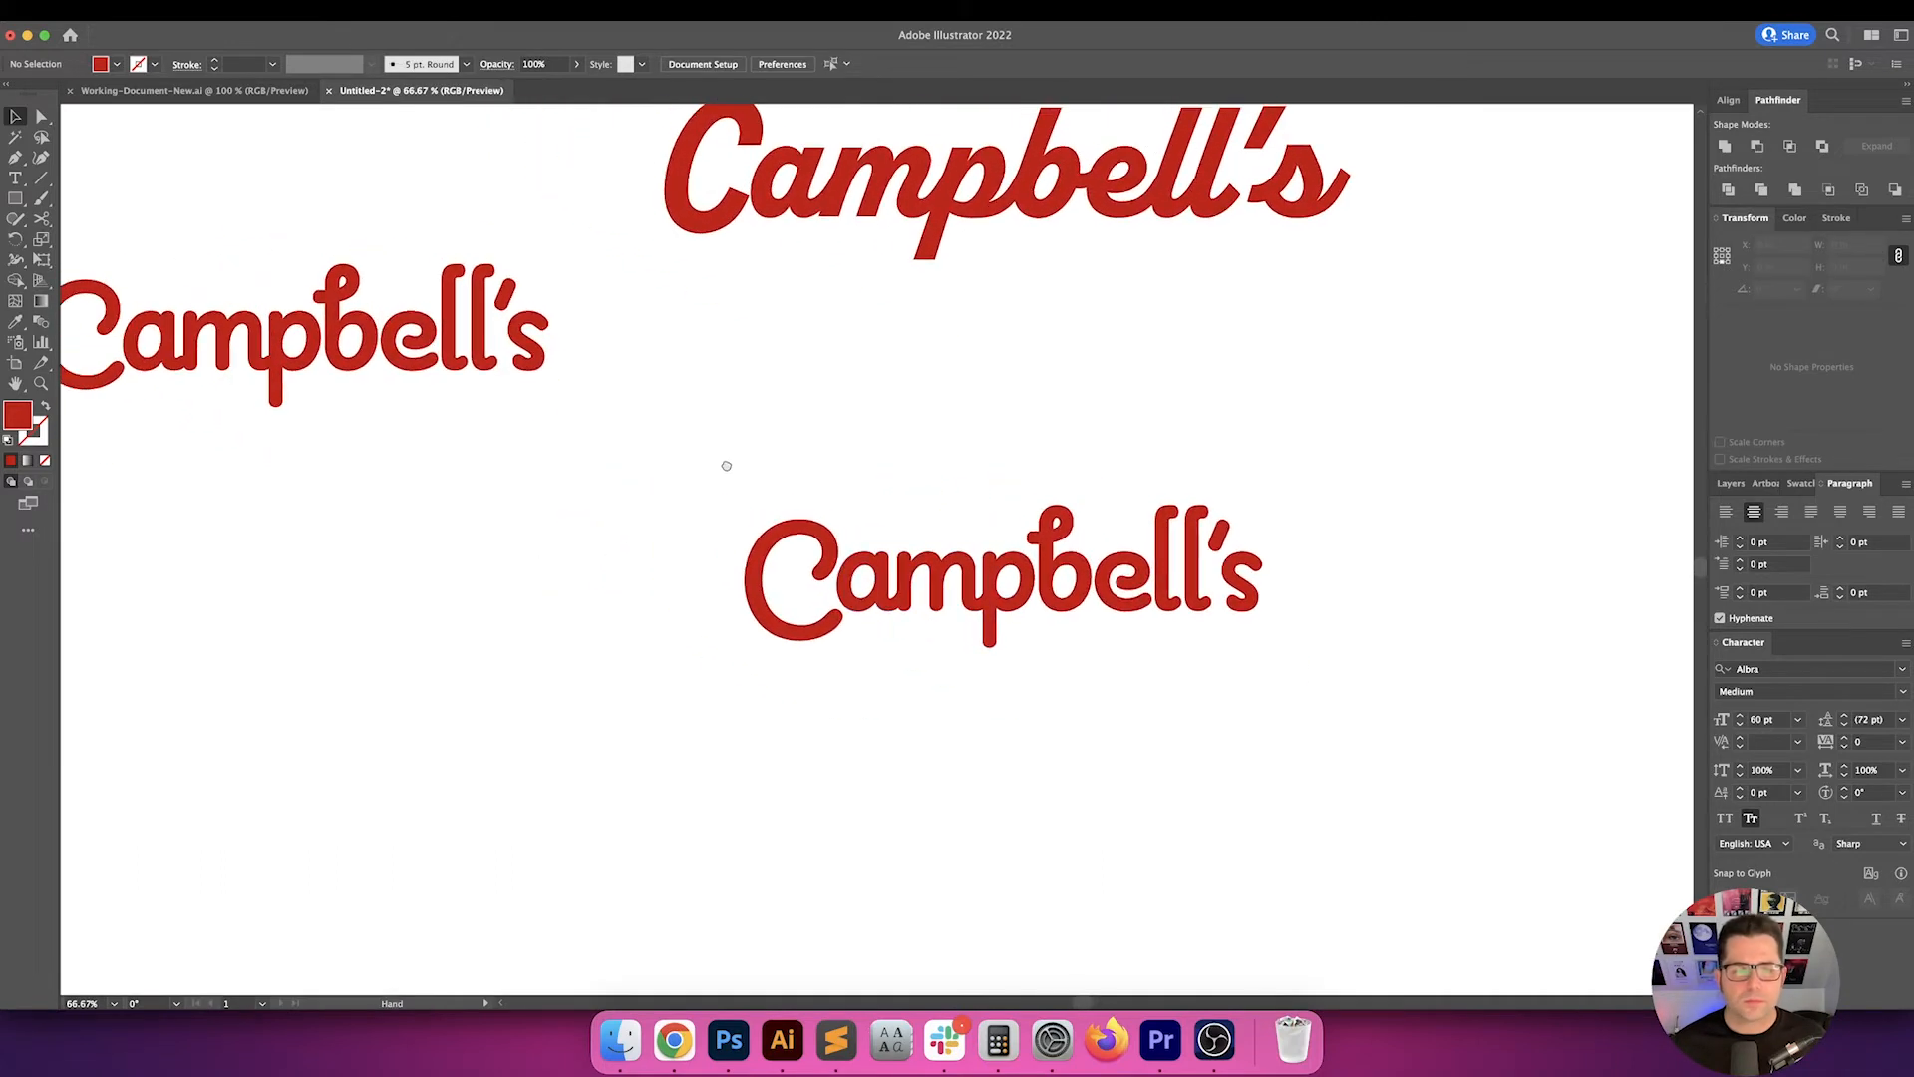
pyautogui.moveTo(592, 428); pyautogui.dragTo(796, 464)
pyautogui.click(653, 392)
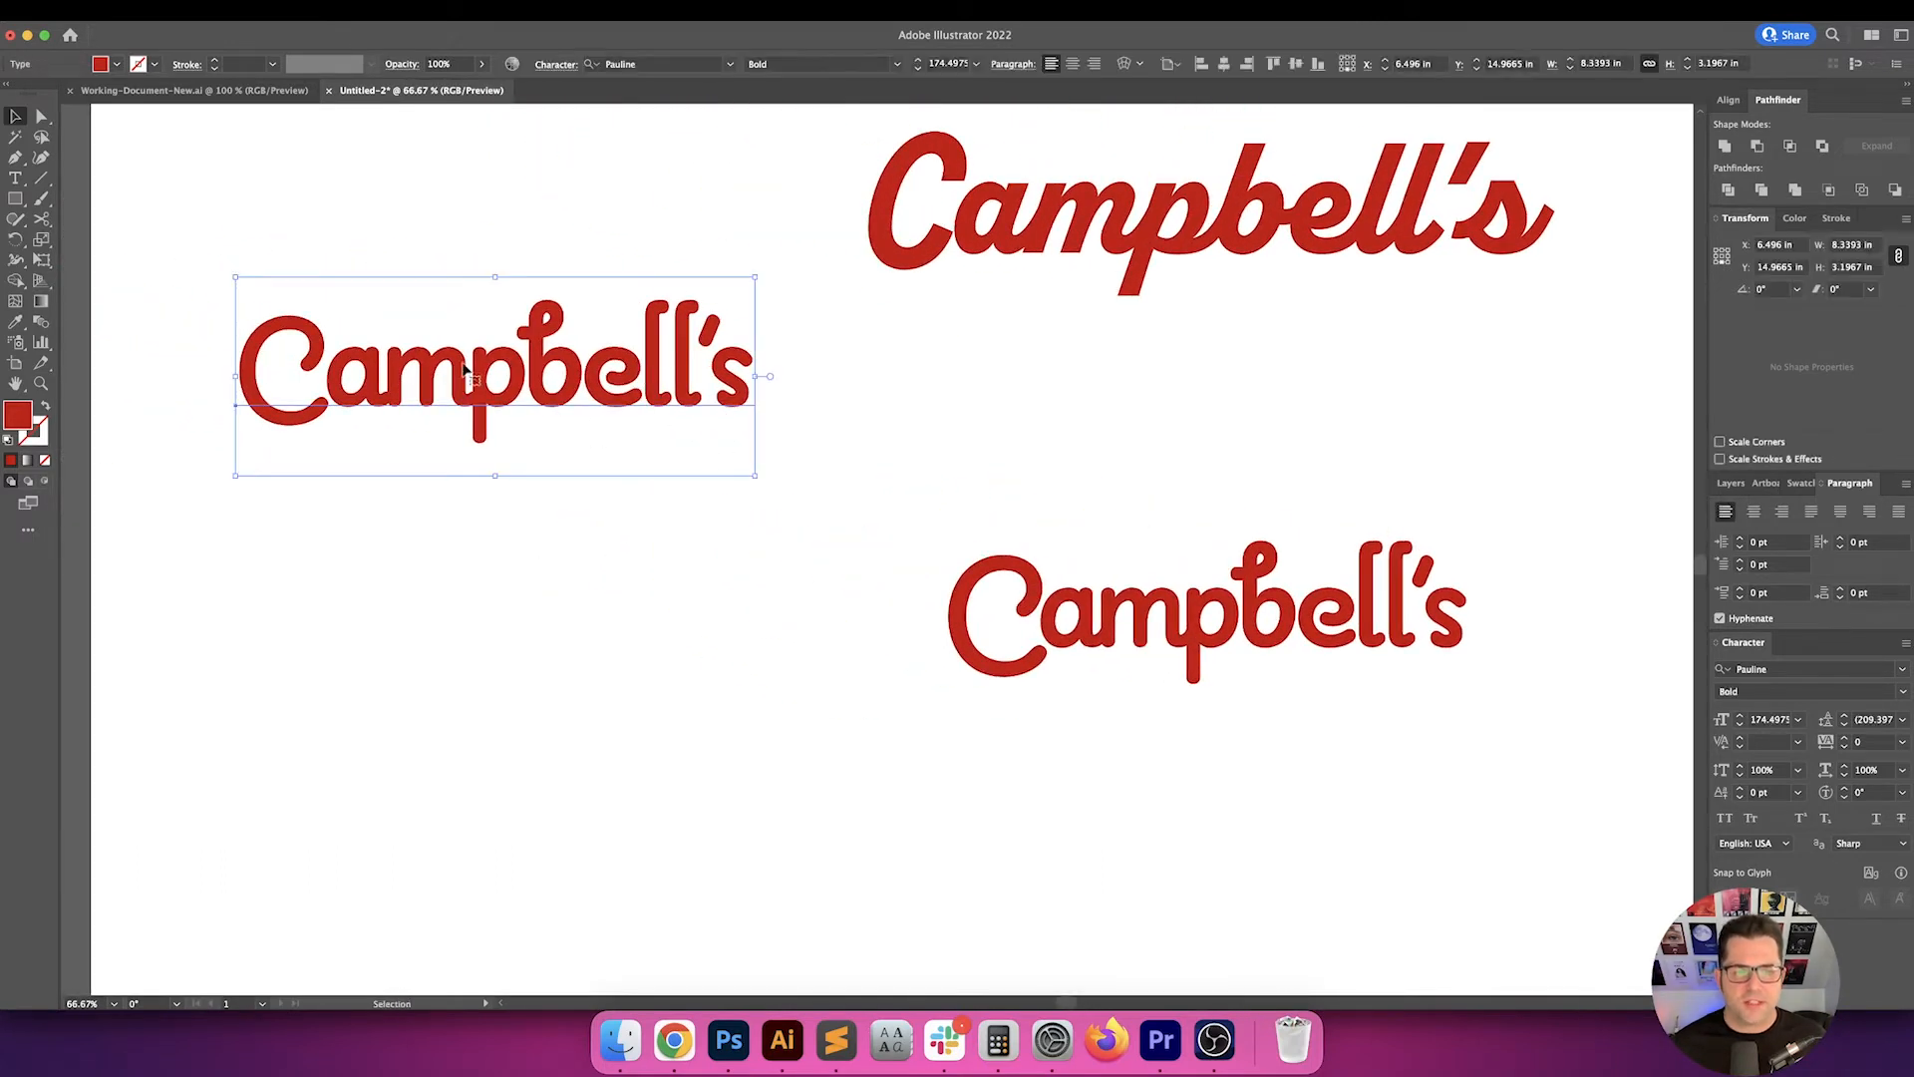
pyautogui.press('super+shift+a')
pyautogui.moveTo(565, 406); pyautogui.dragTo(565, 423)
pyautogui.click(565, 414)
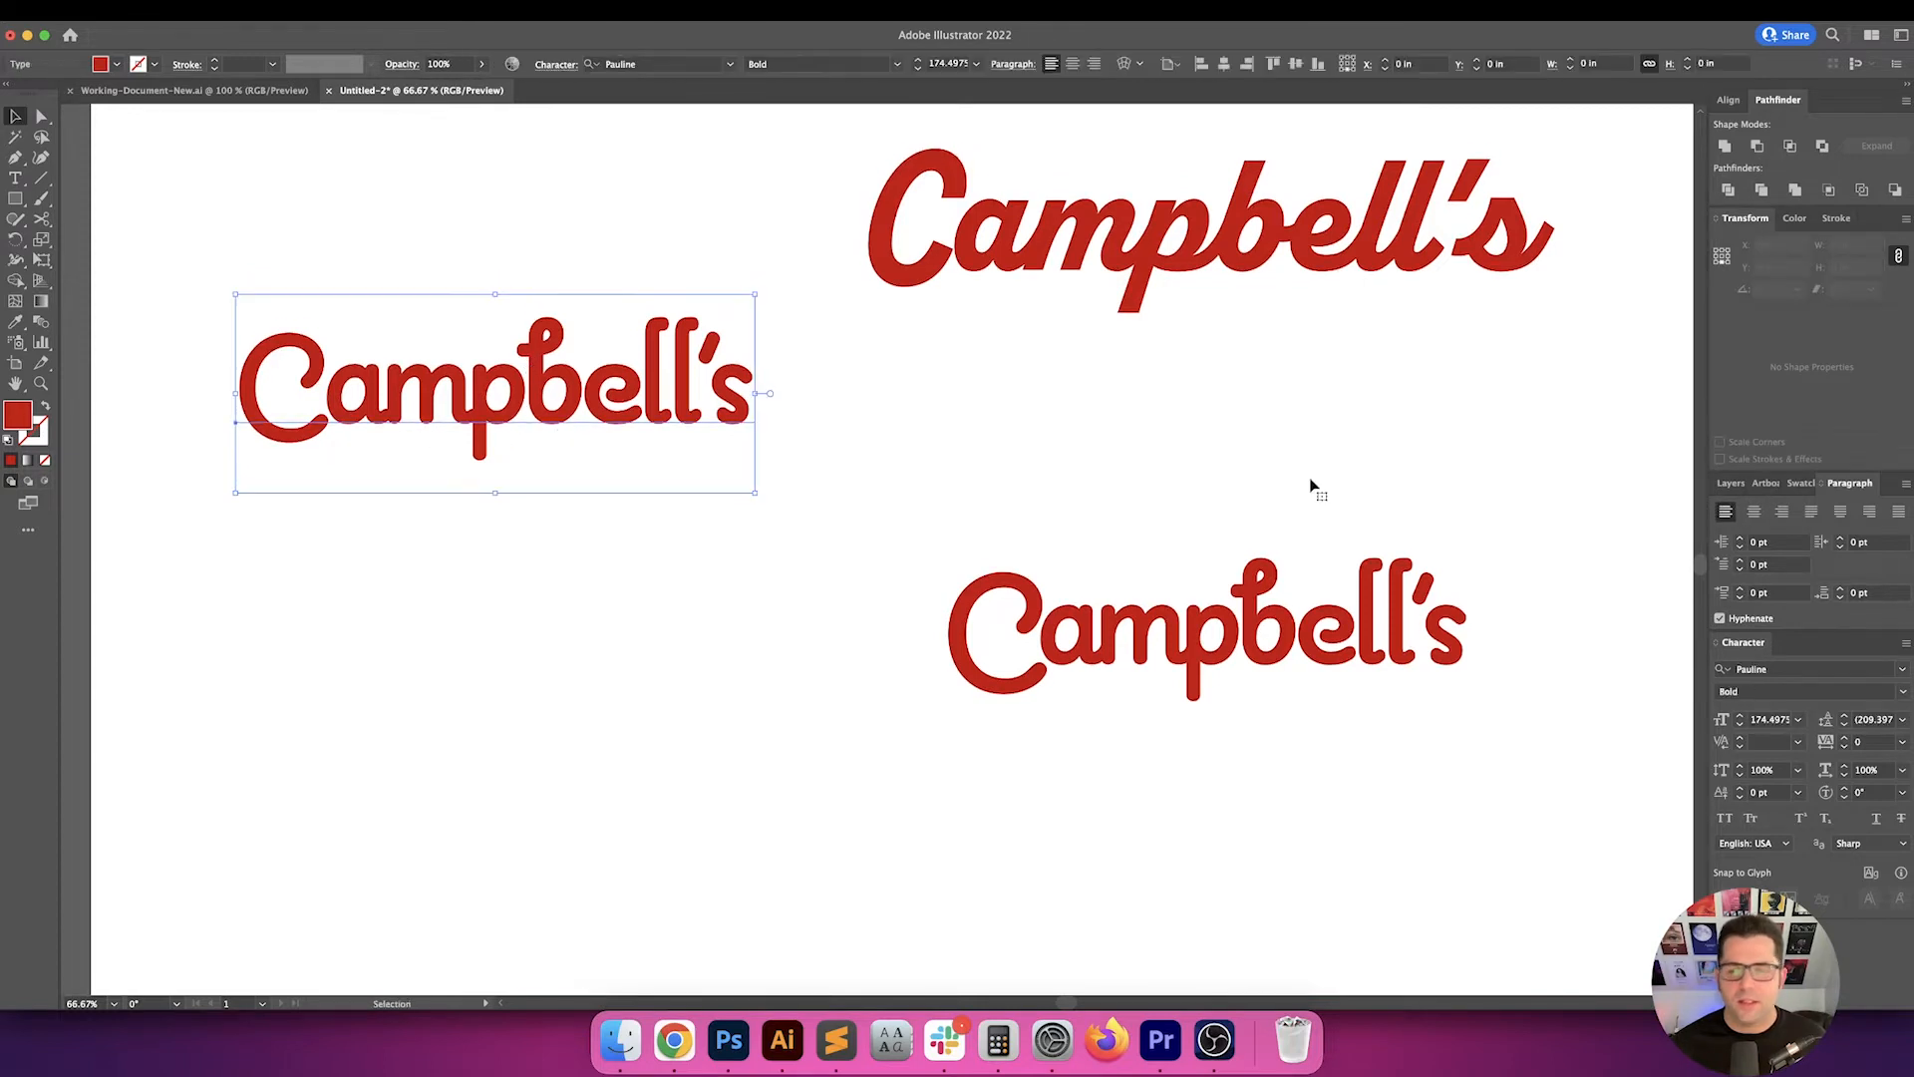
pyautogui.click(1801, 743)
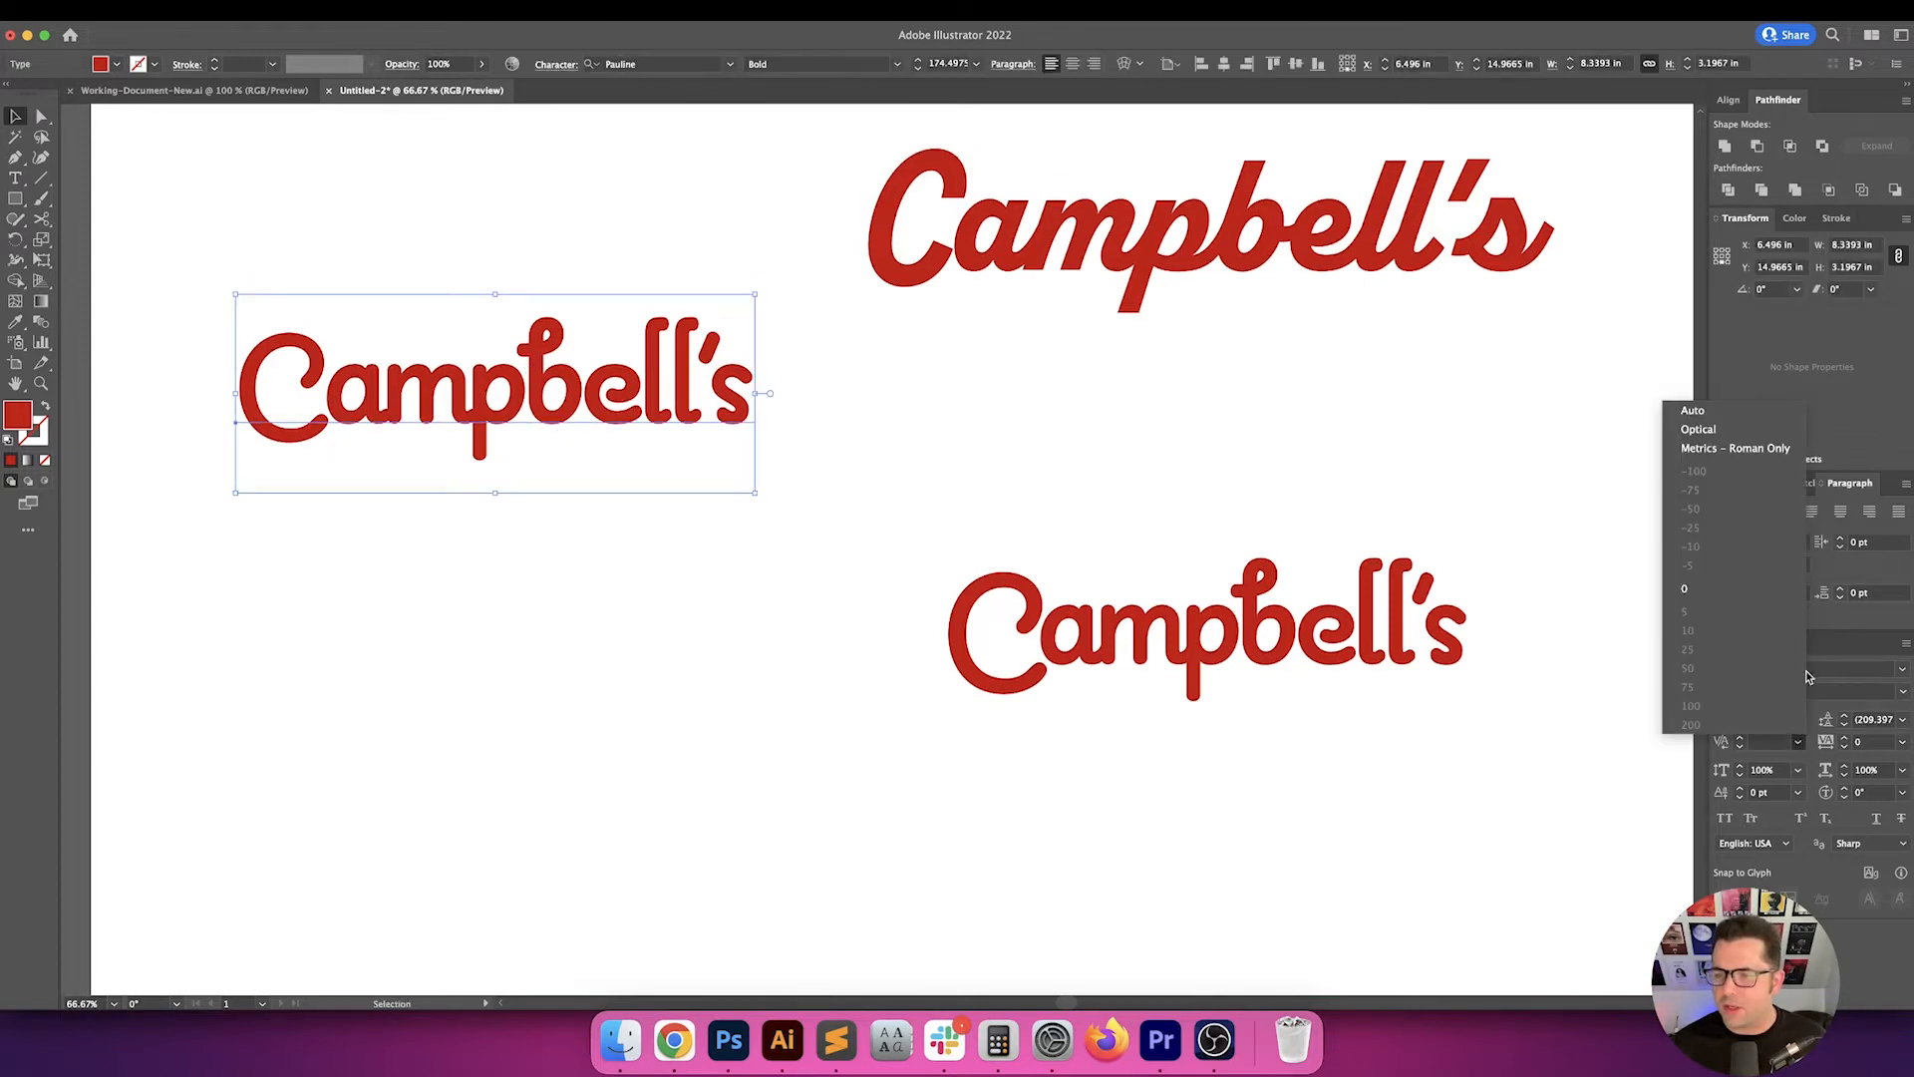
pyautogui.click(1743, 436)
pyautogui.click(1199, 474)
pyautogui.moveTo(1192, 445); pyautogui.dragTo(1194, 520)
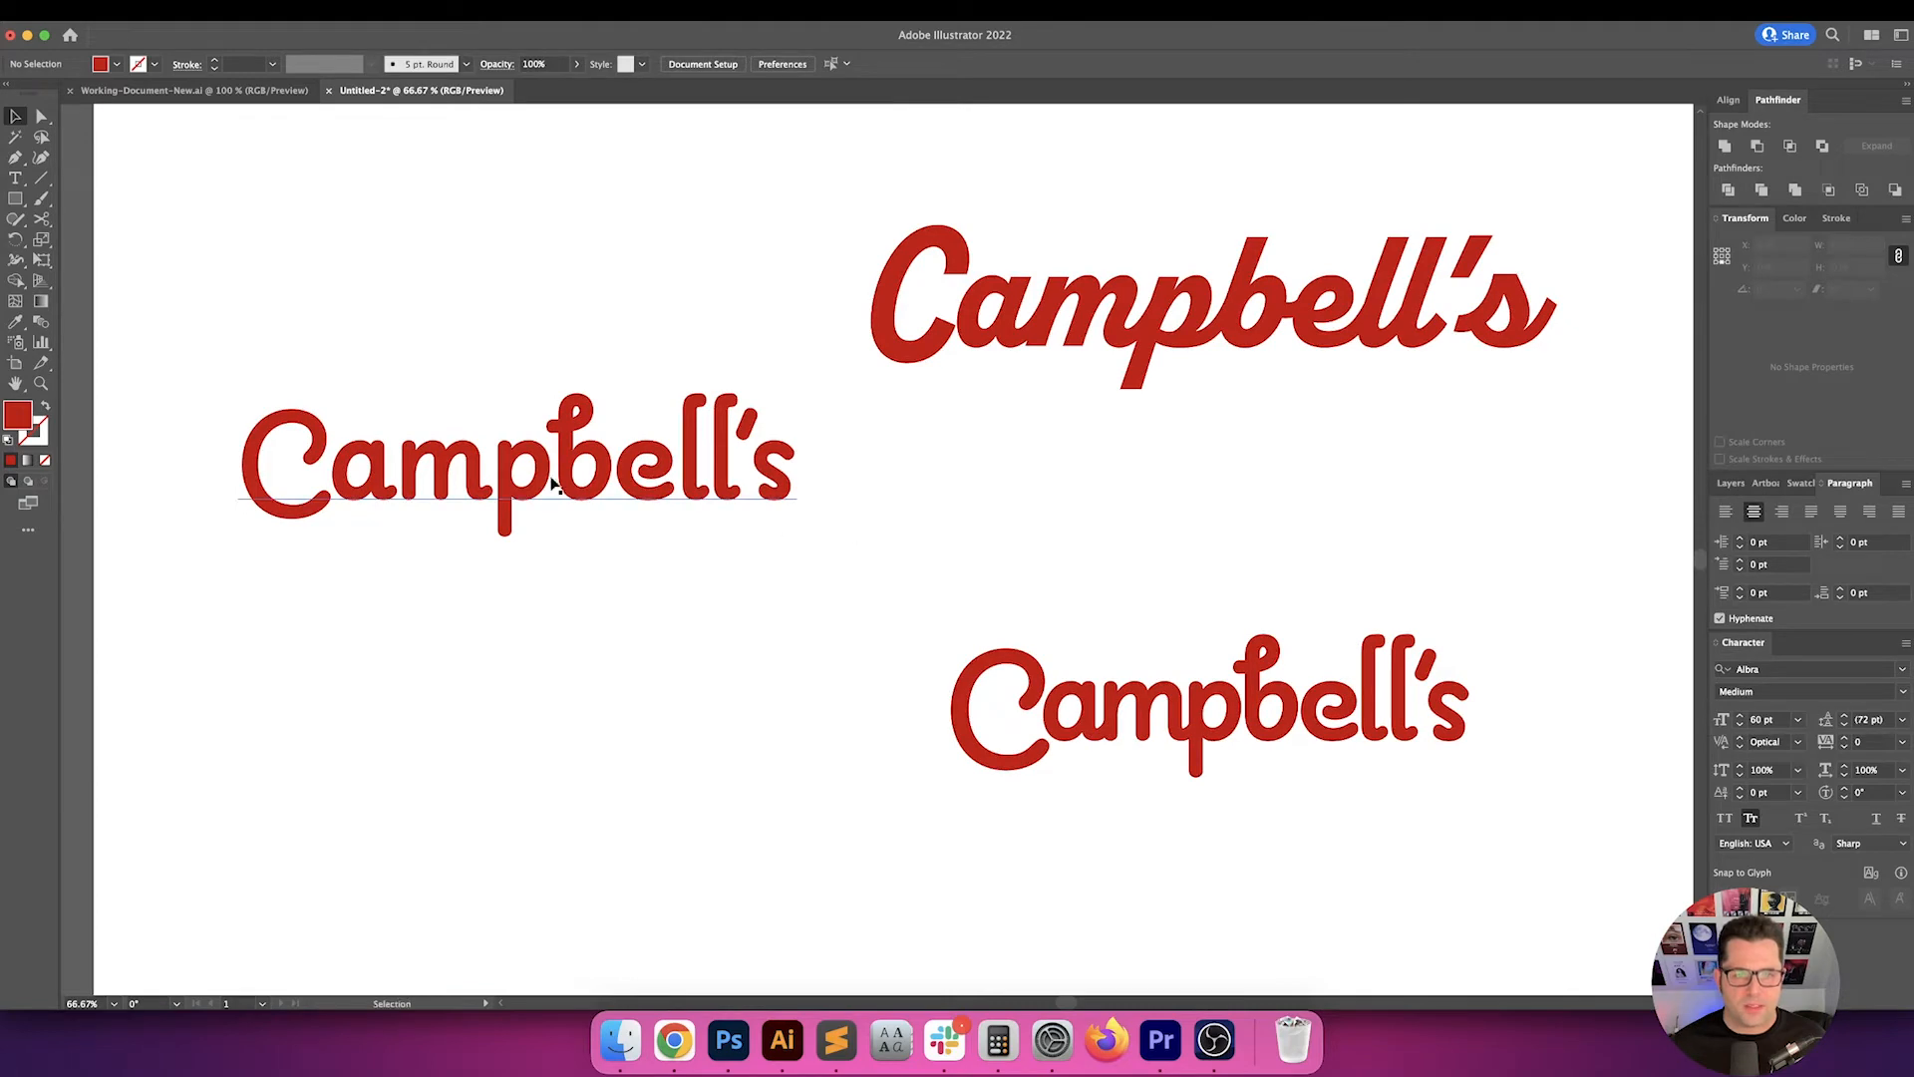
# - Examine the letter spacing of the Pauline wordmark and compare it with the other red Campbell's wordmarks
pyautogui.moveTo(474, 458); pyautogui.dragTo(593, 482)
pyautogui.press('super+=')
pyautogui.moveTo(782, 562); pyautogui.dragTo(633, 526)
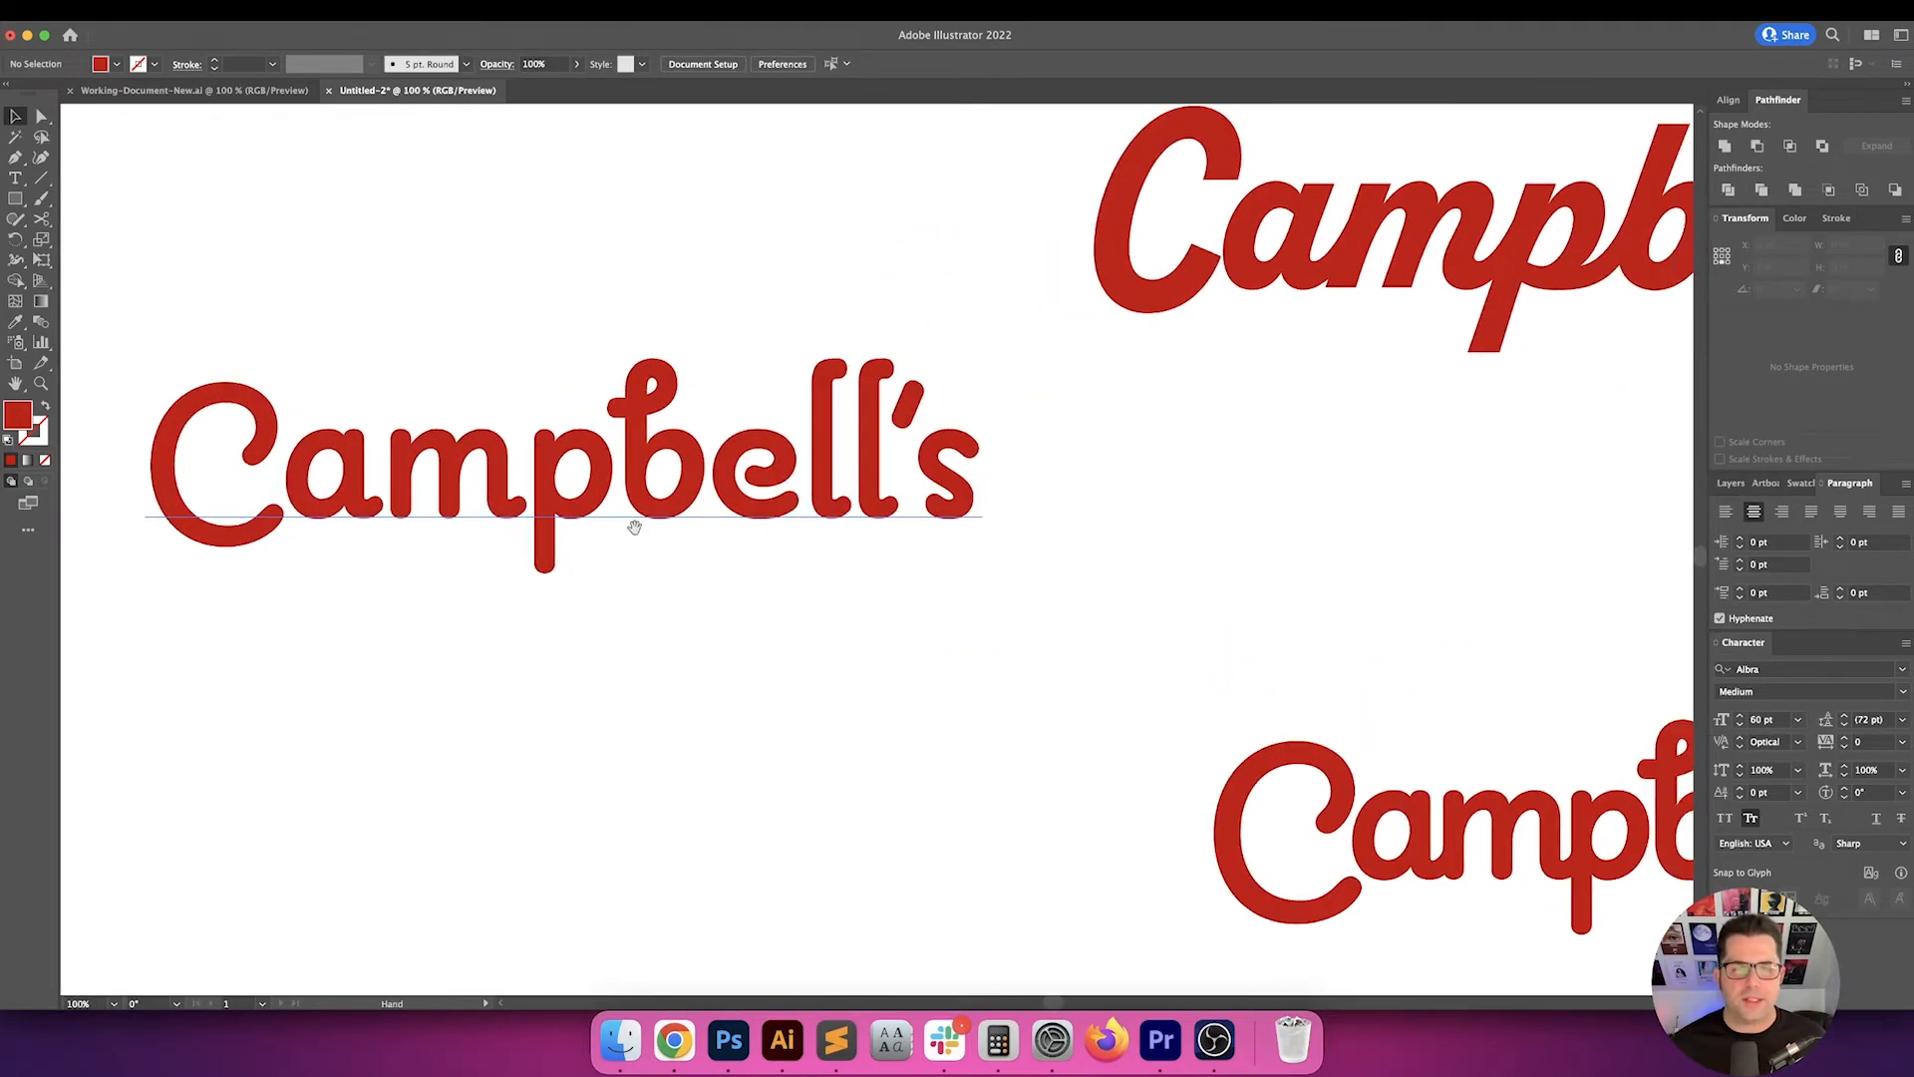
pyautogui.press('super+minus')
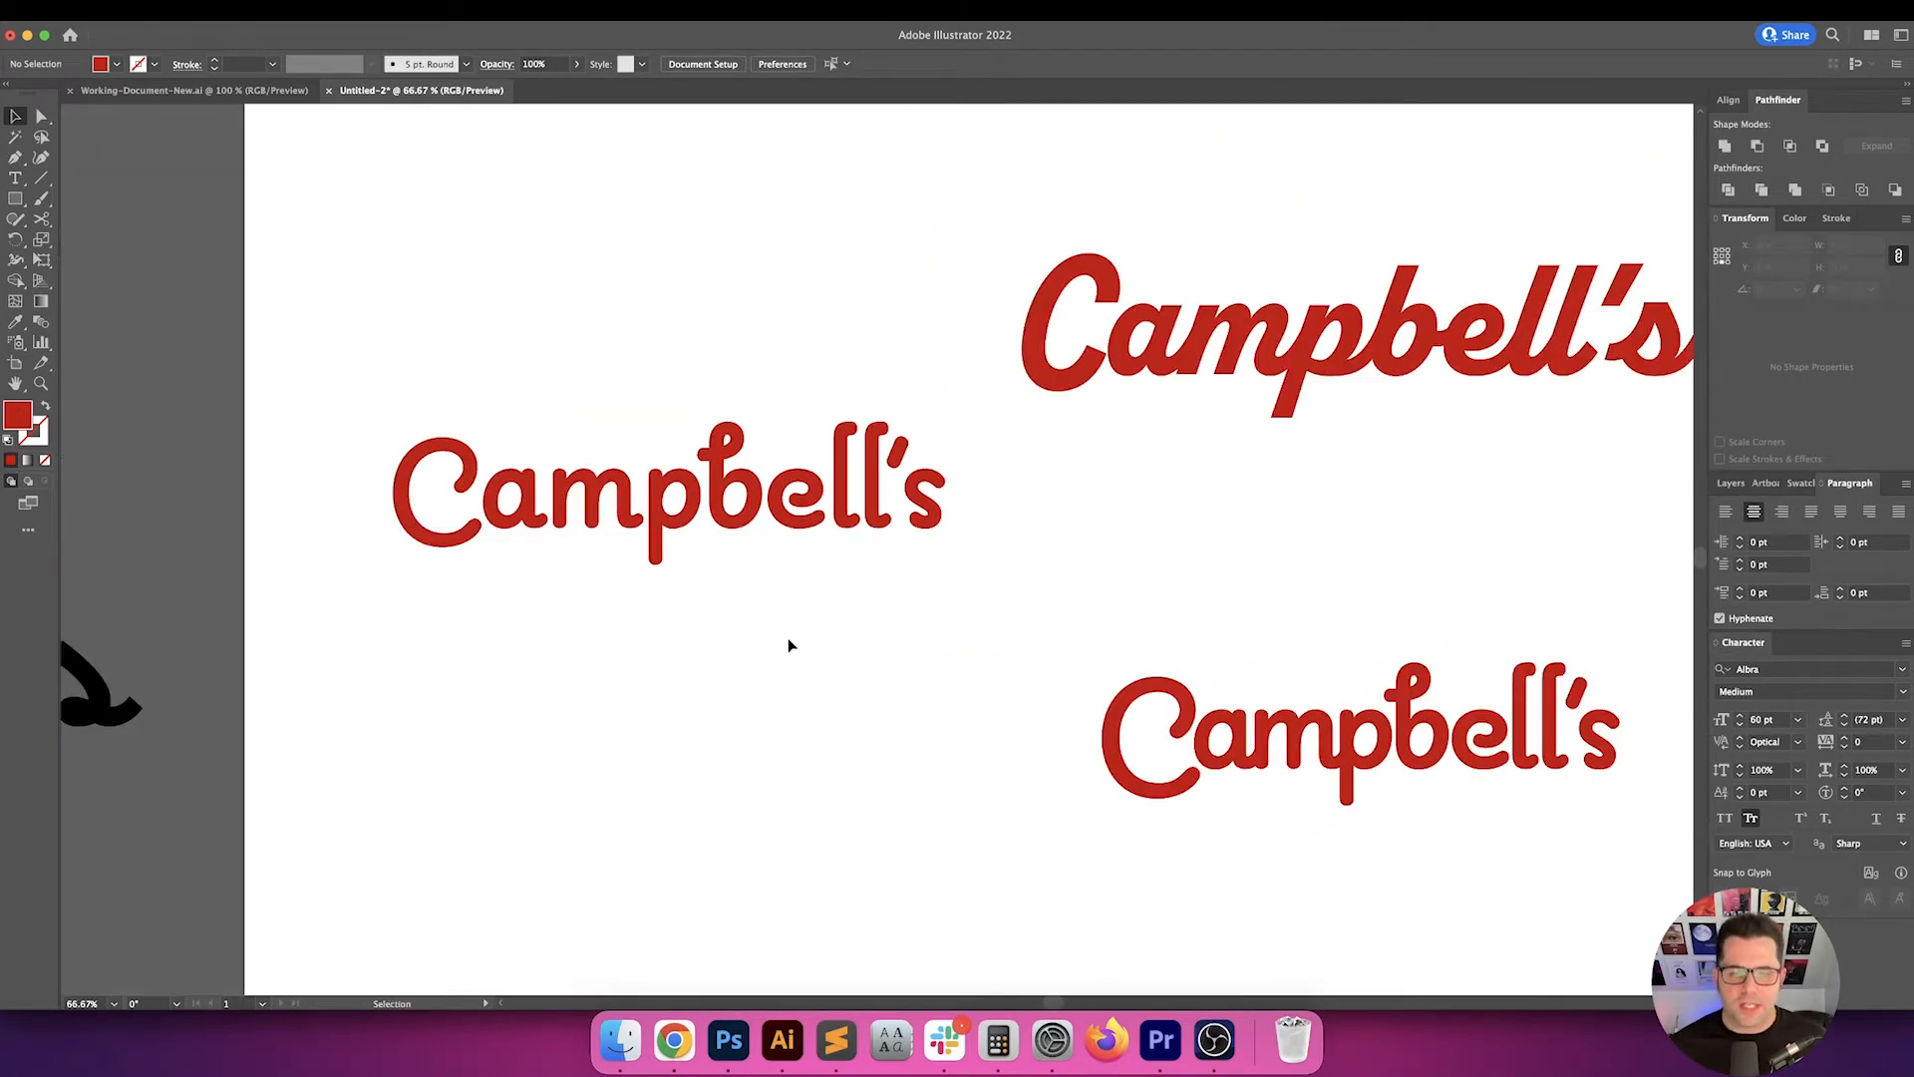
pyautogui.hscroll(3, 787, 639)
pyautogui.moveTo(978, 590); pyautogui.dragTo(1576, 847)
pyautogui.click(1574, 846)
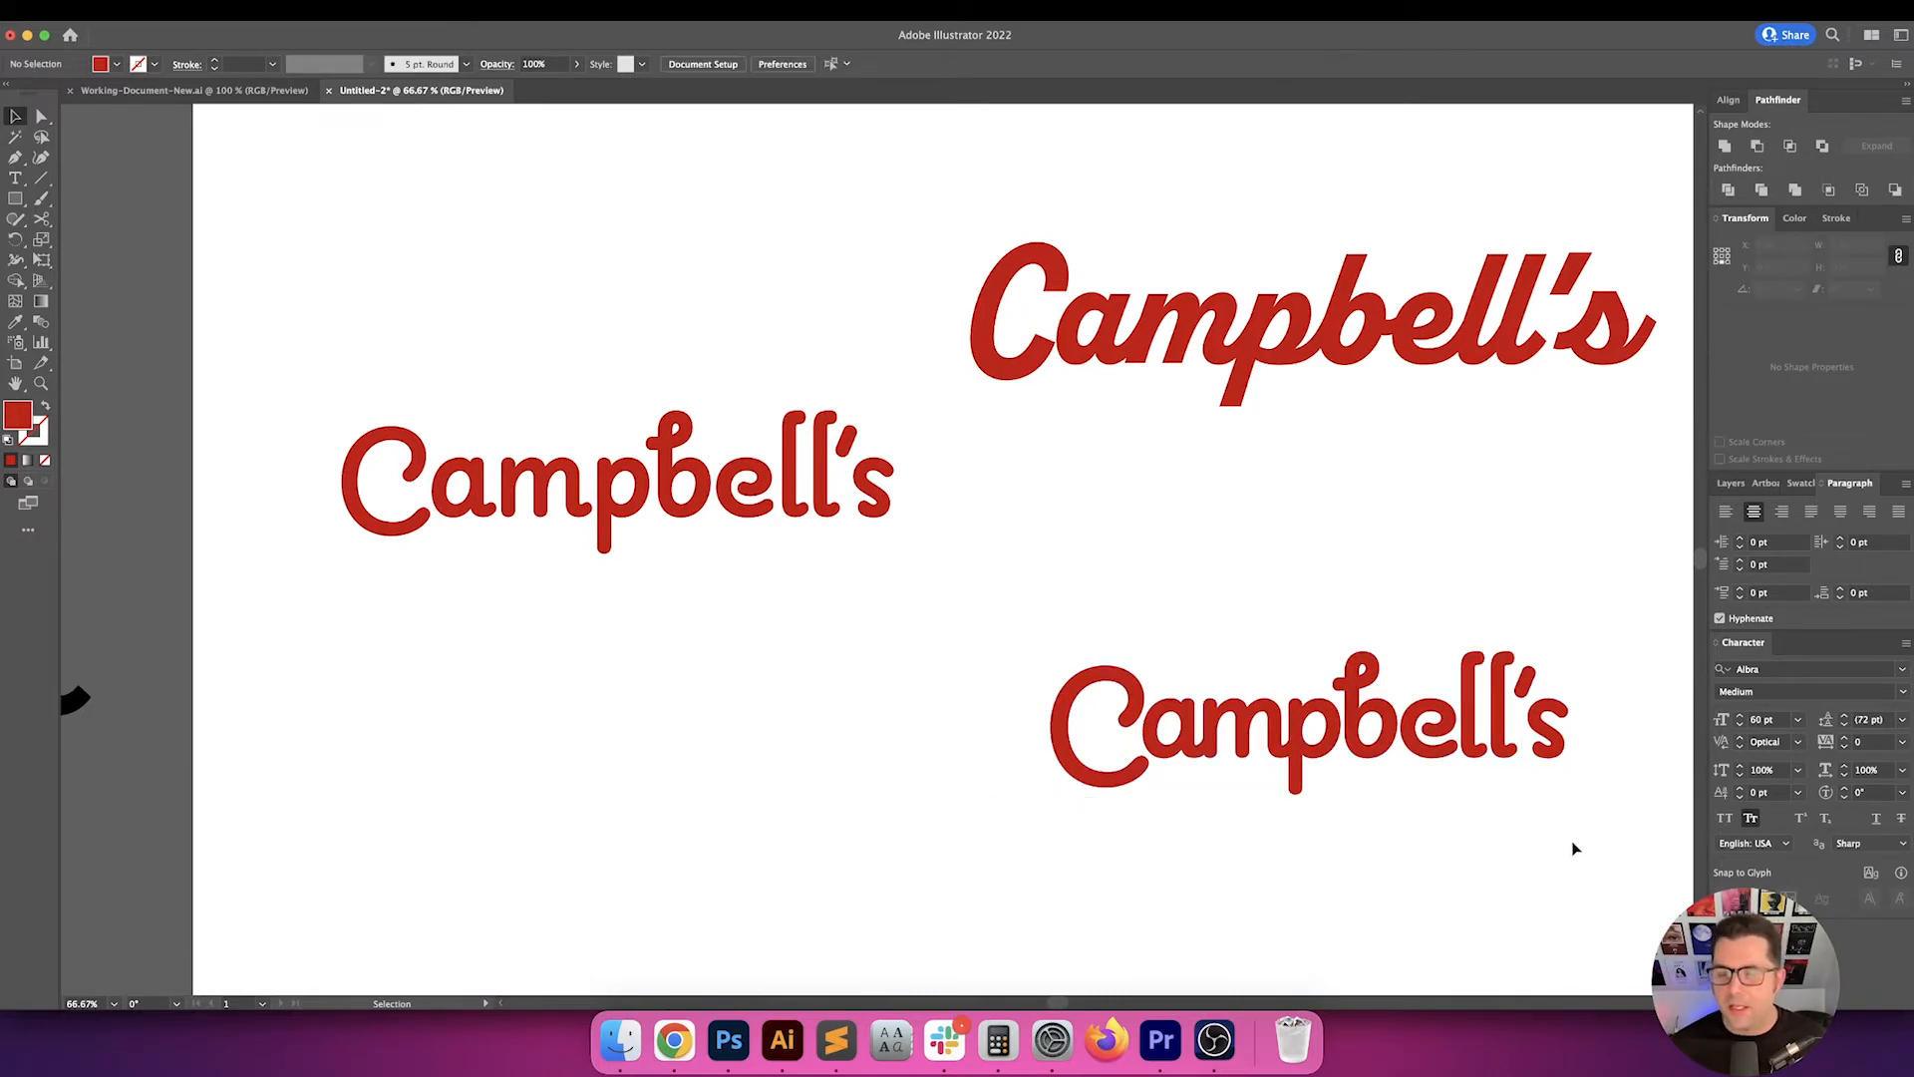
pyautogui.hscroll(8, 1575, 848)
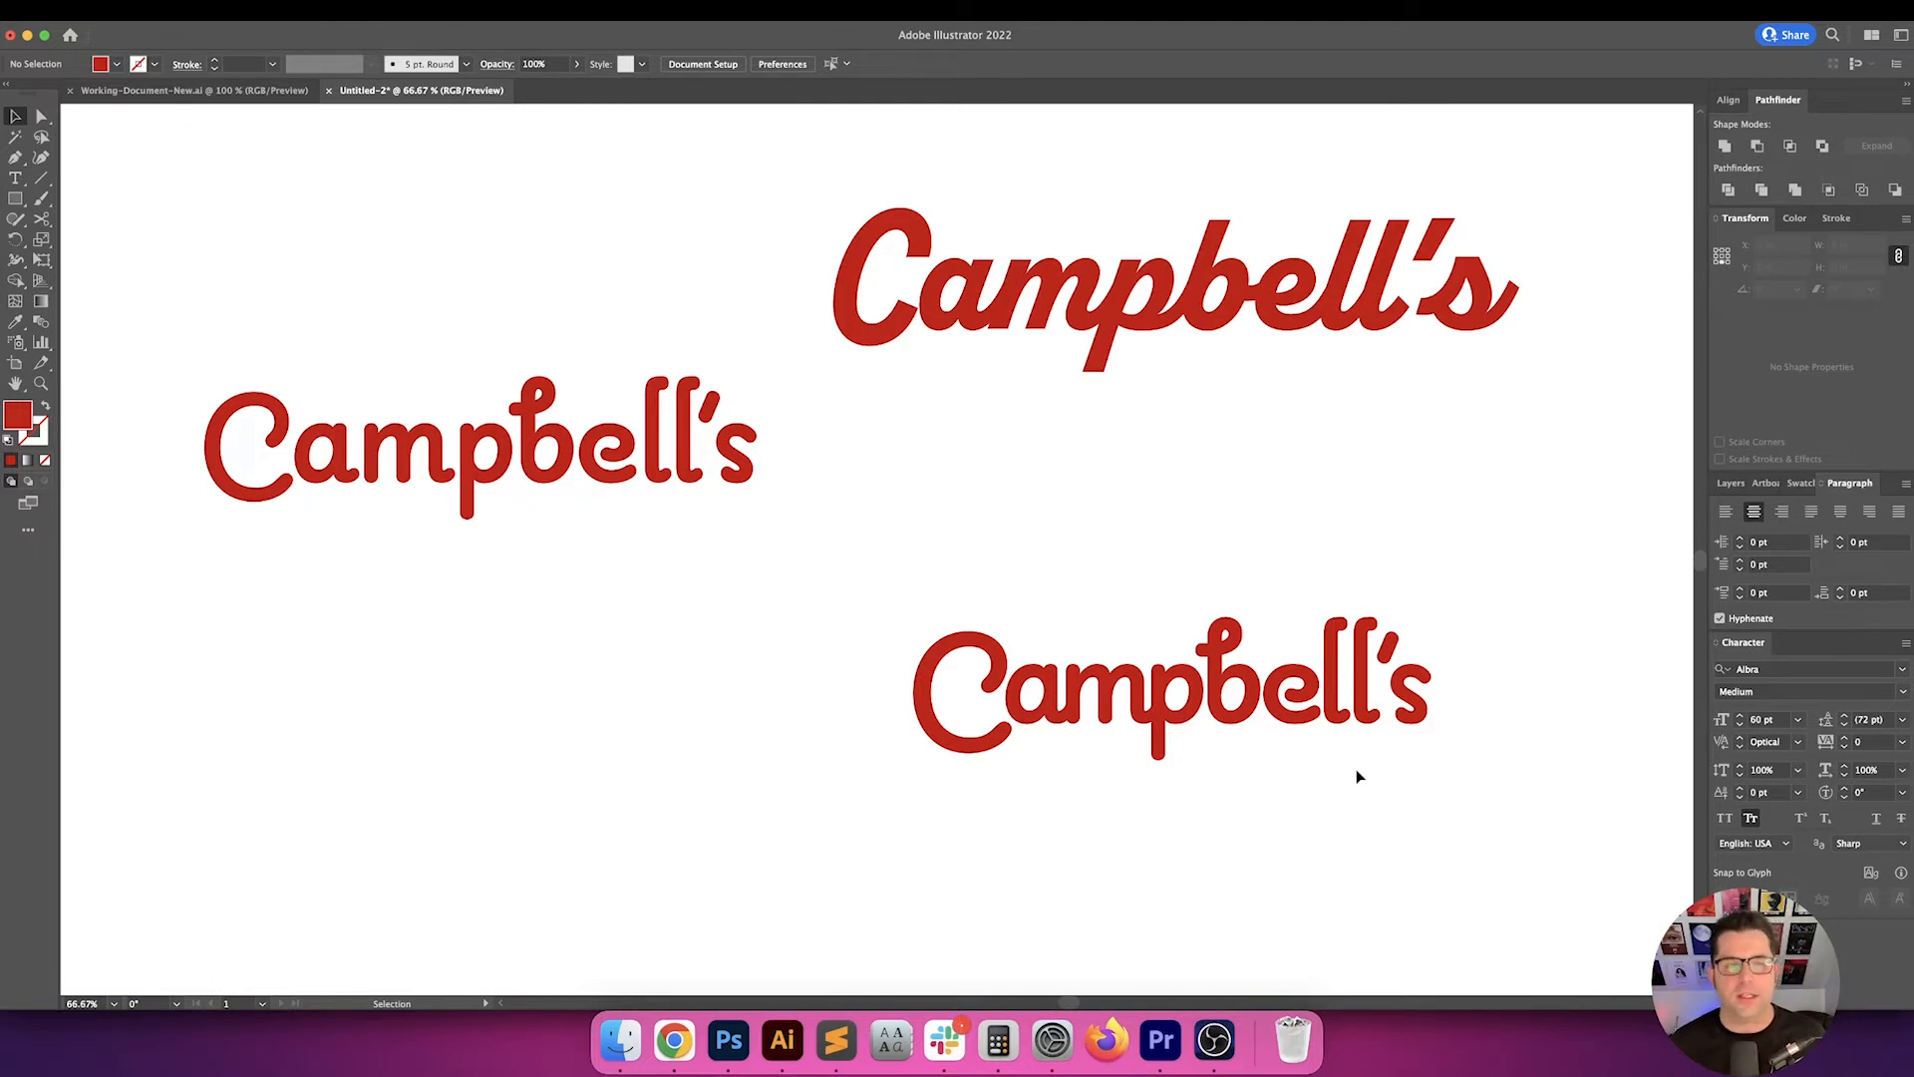
pyautogui.click(646, 493)
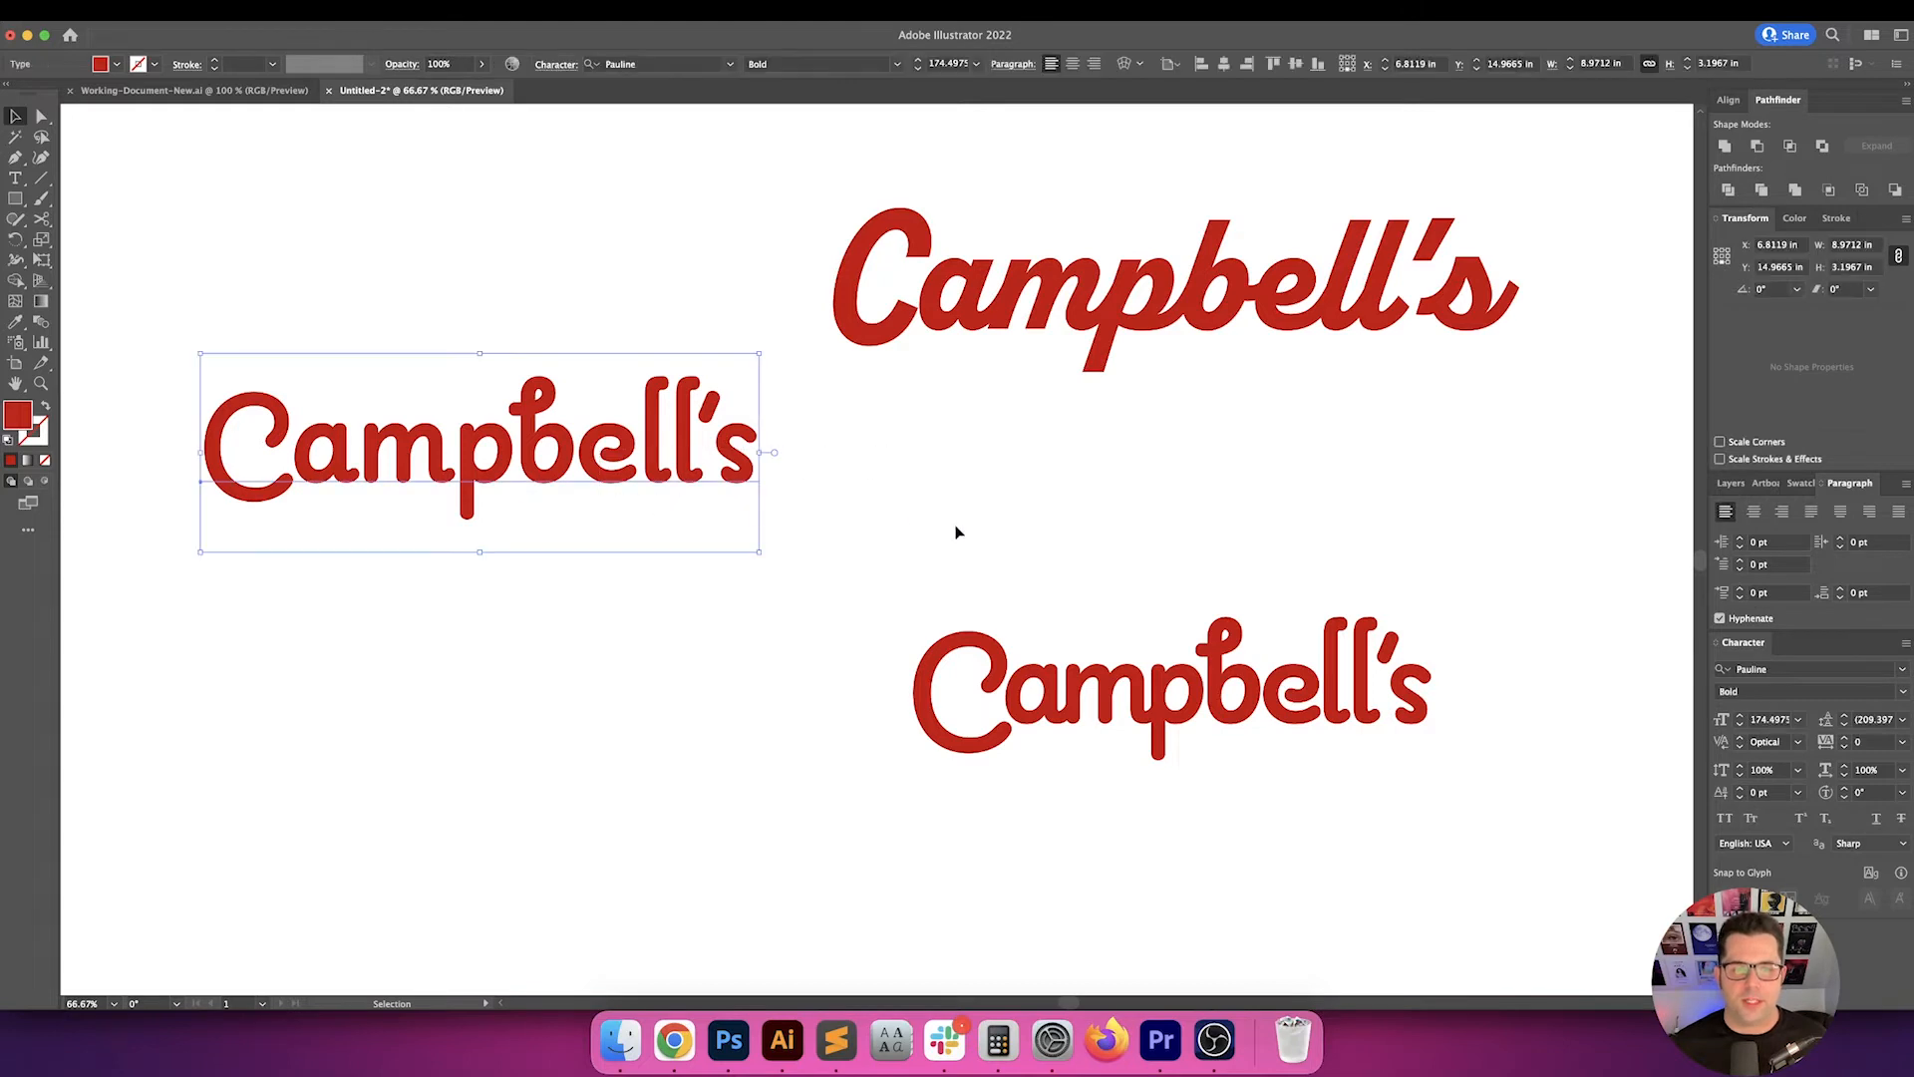
pyautogui.click(1505, 626)
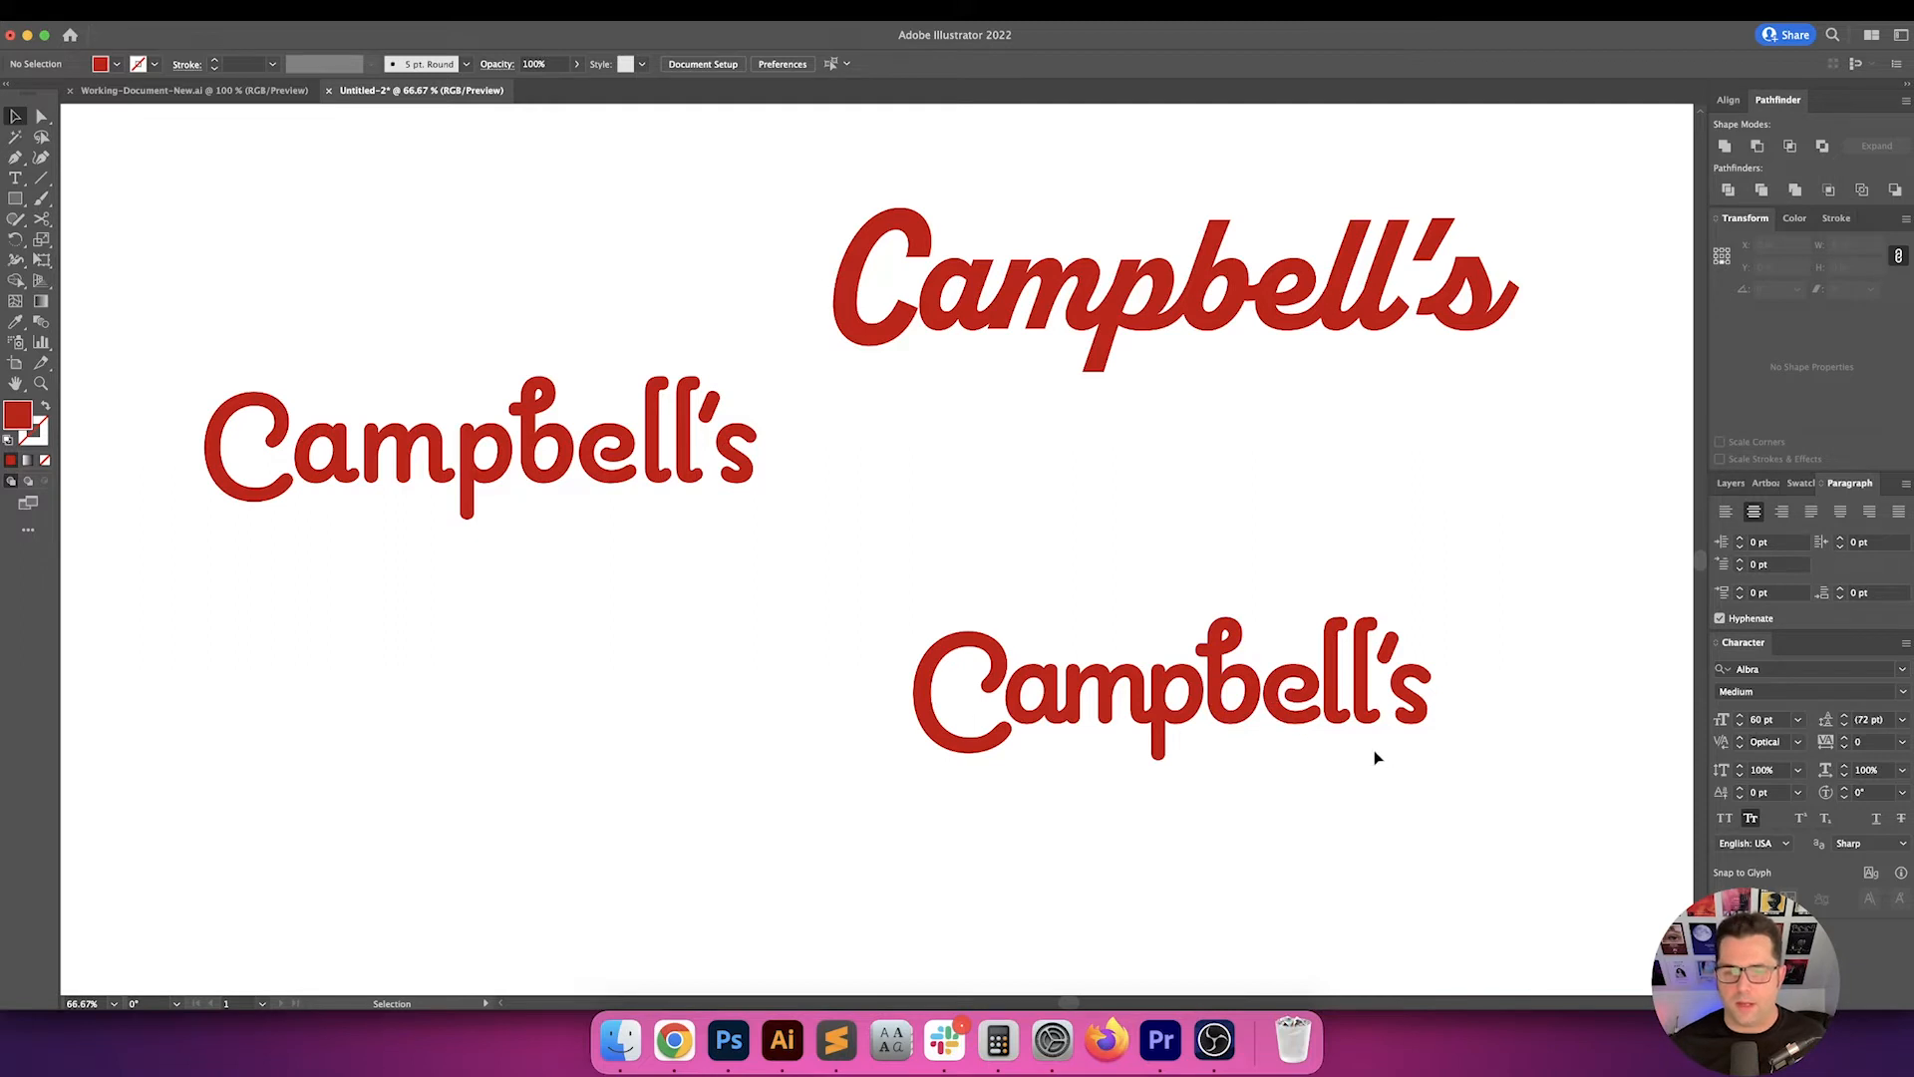
pyautogui.moveTo(1093, 690); pyautogui.dragTo(1039, 678)
pyautogui.moveTo(1151, 790); pyautogui.dragTo(1084, 768)
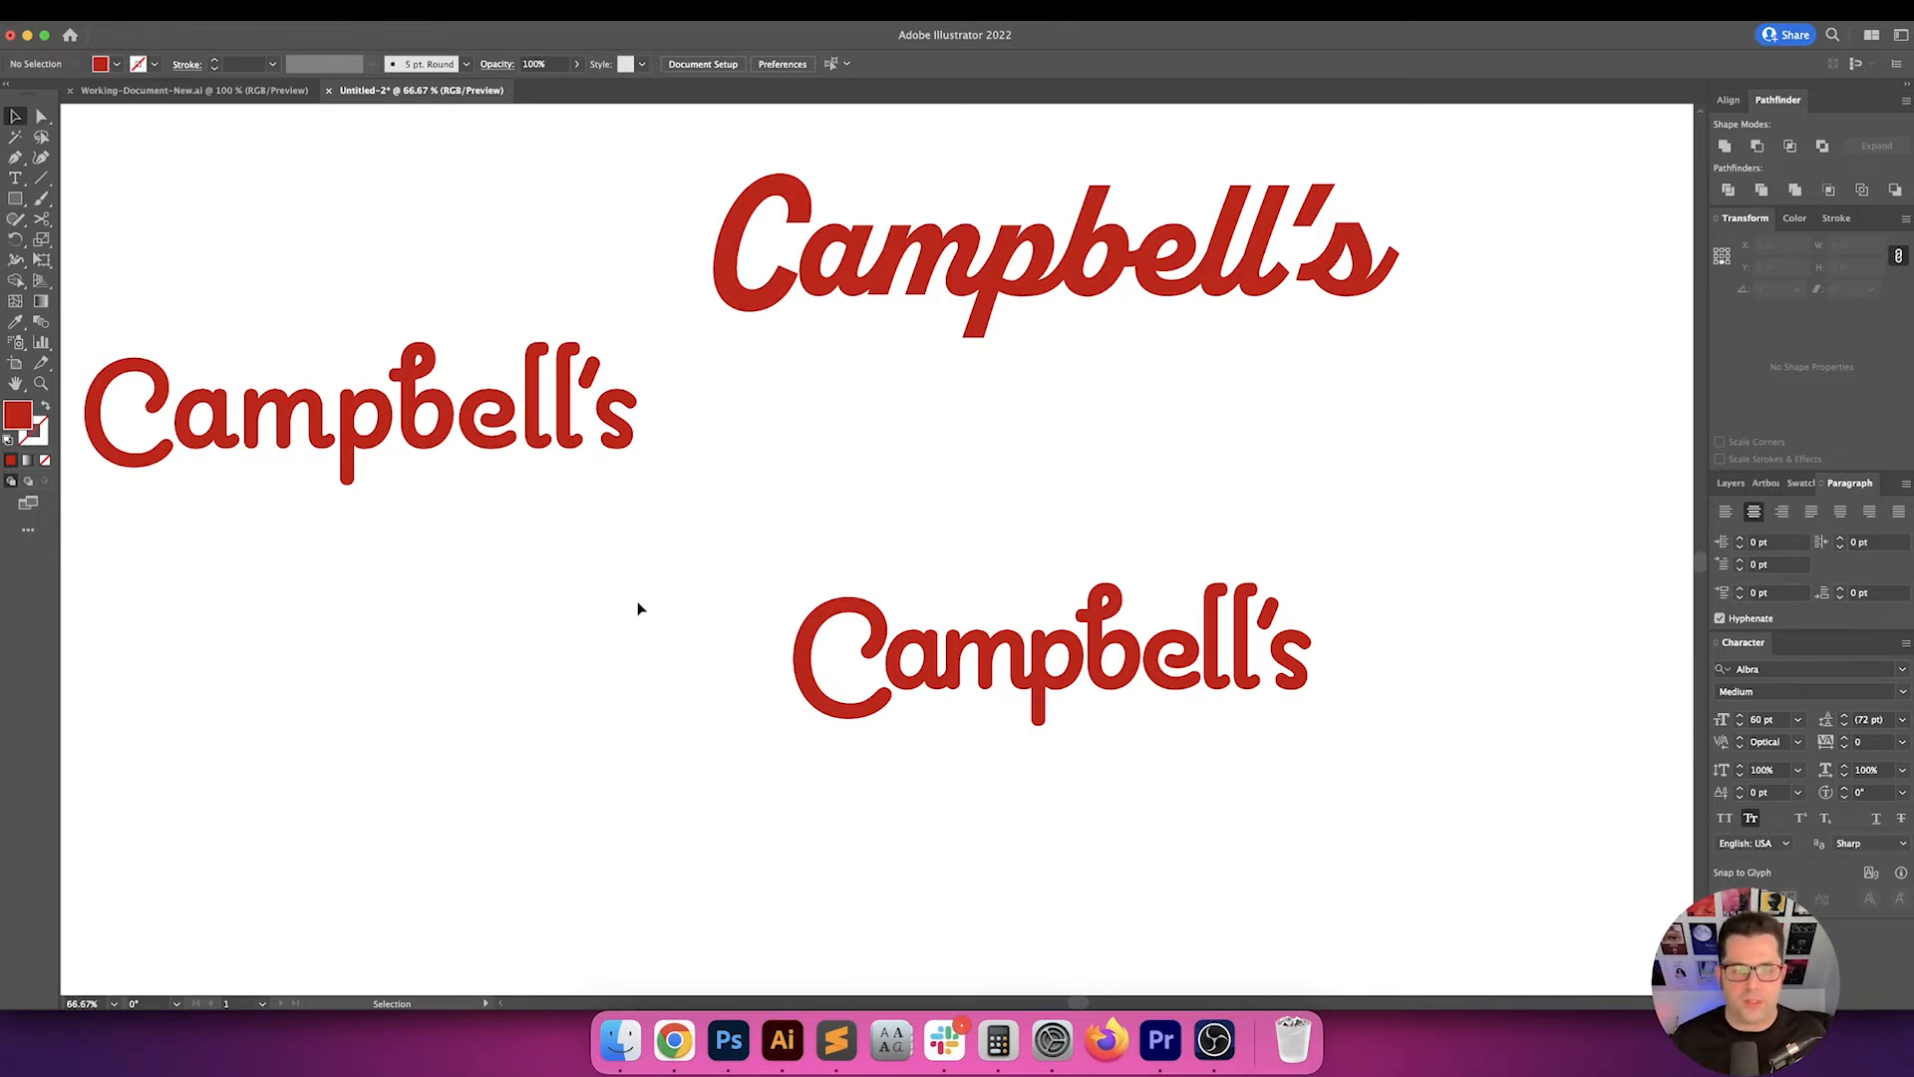
pyautogui.moveTo(639, 609); pyautogui.dragTo(685, 634)
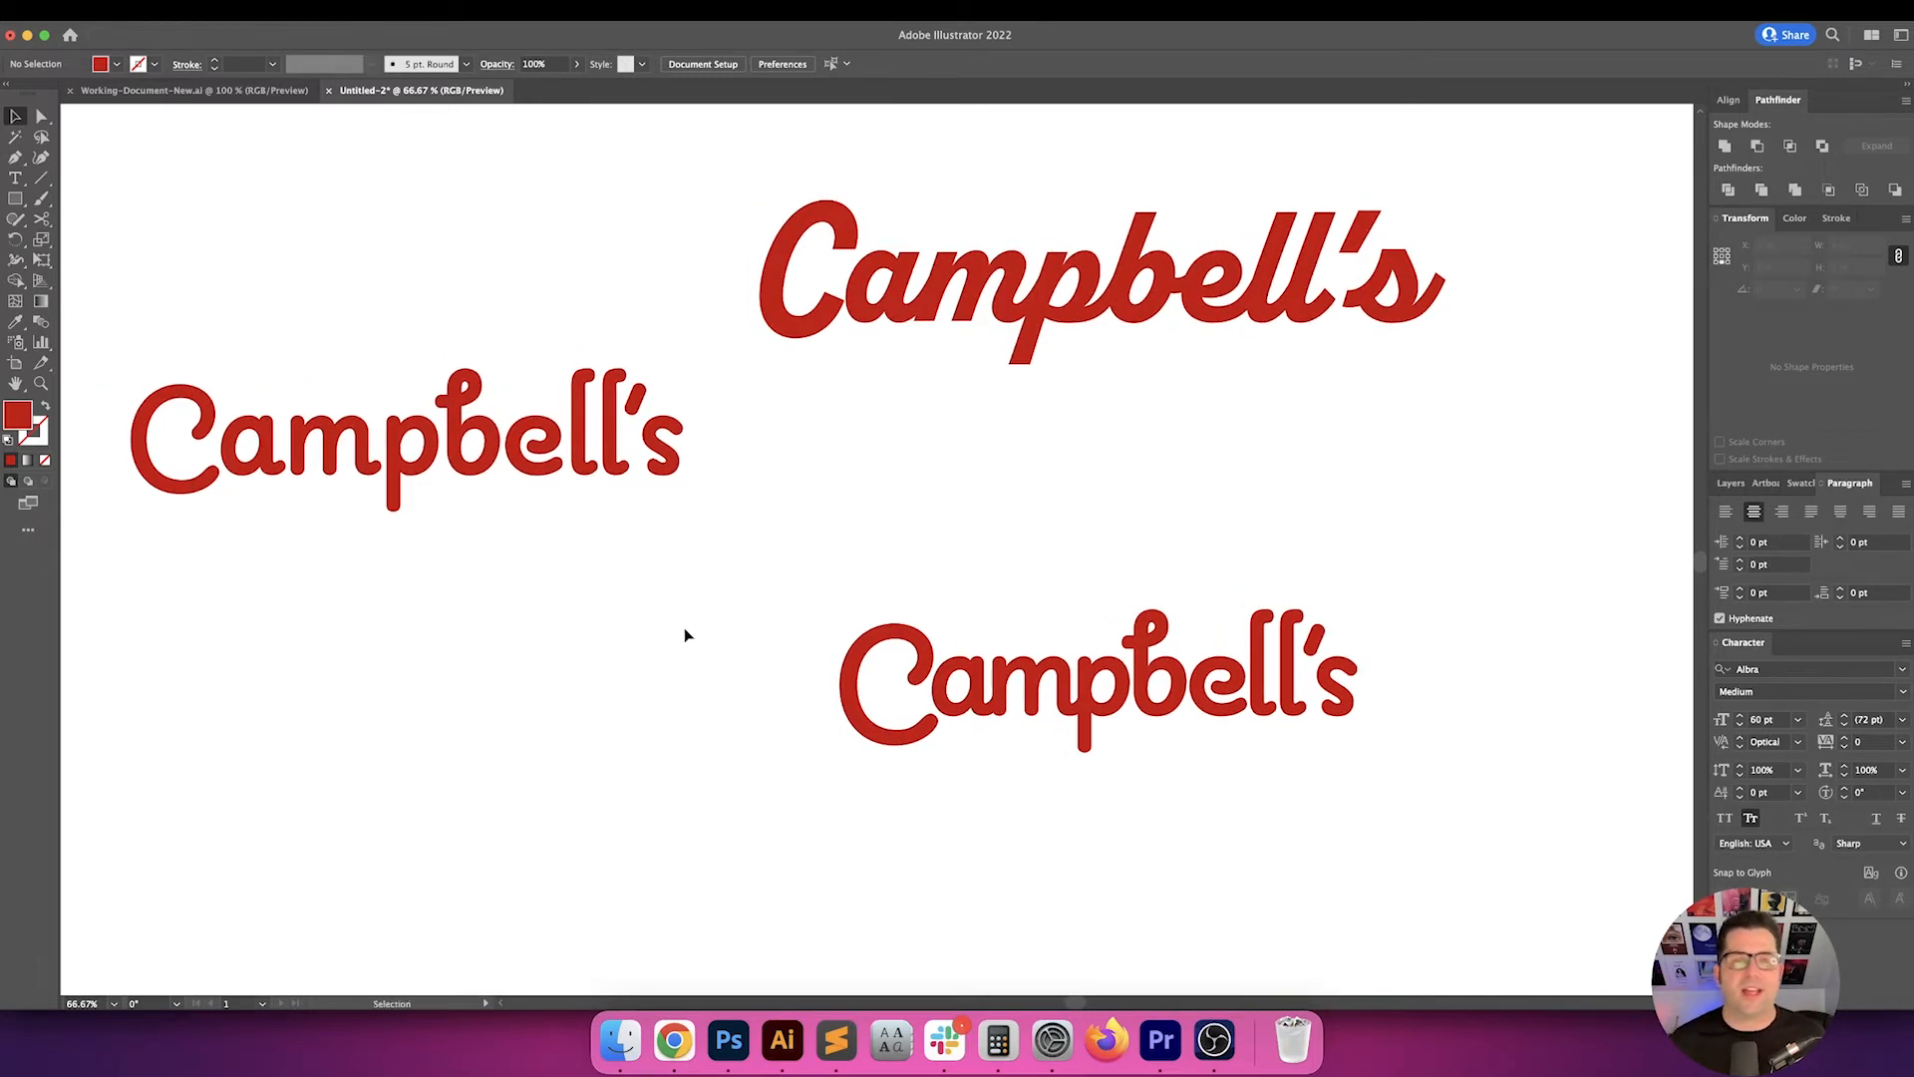
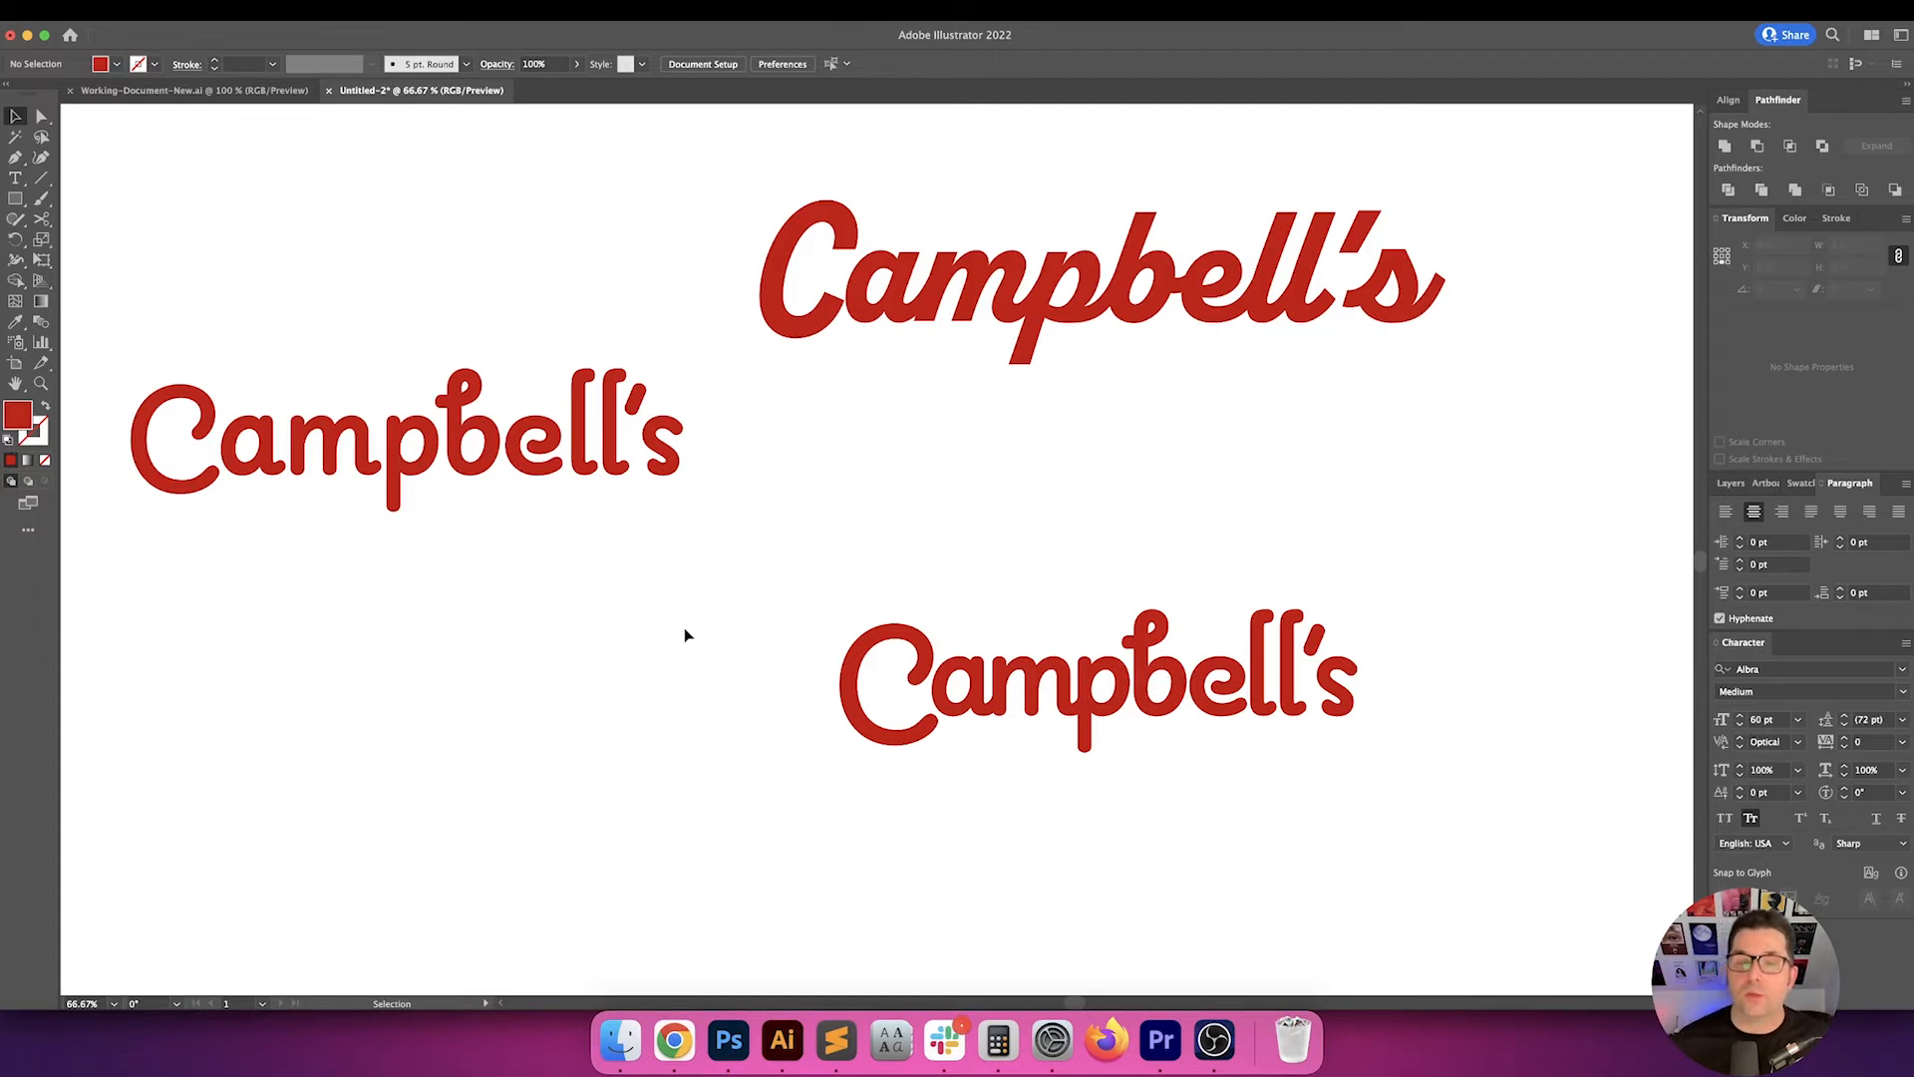
pyautogui.moveTo(684, 638); pyautogui.dragTo(565, 592)
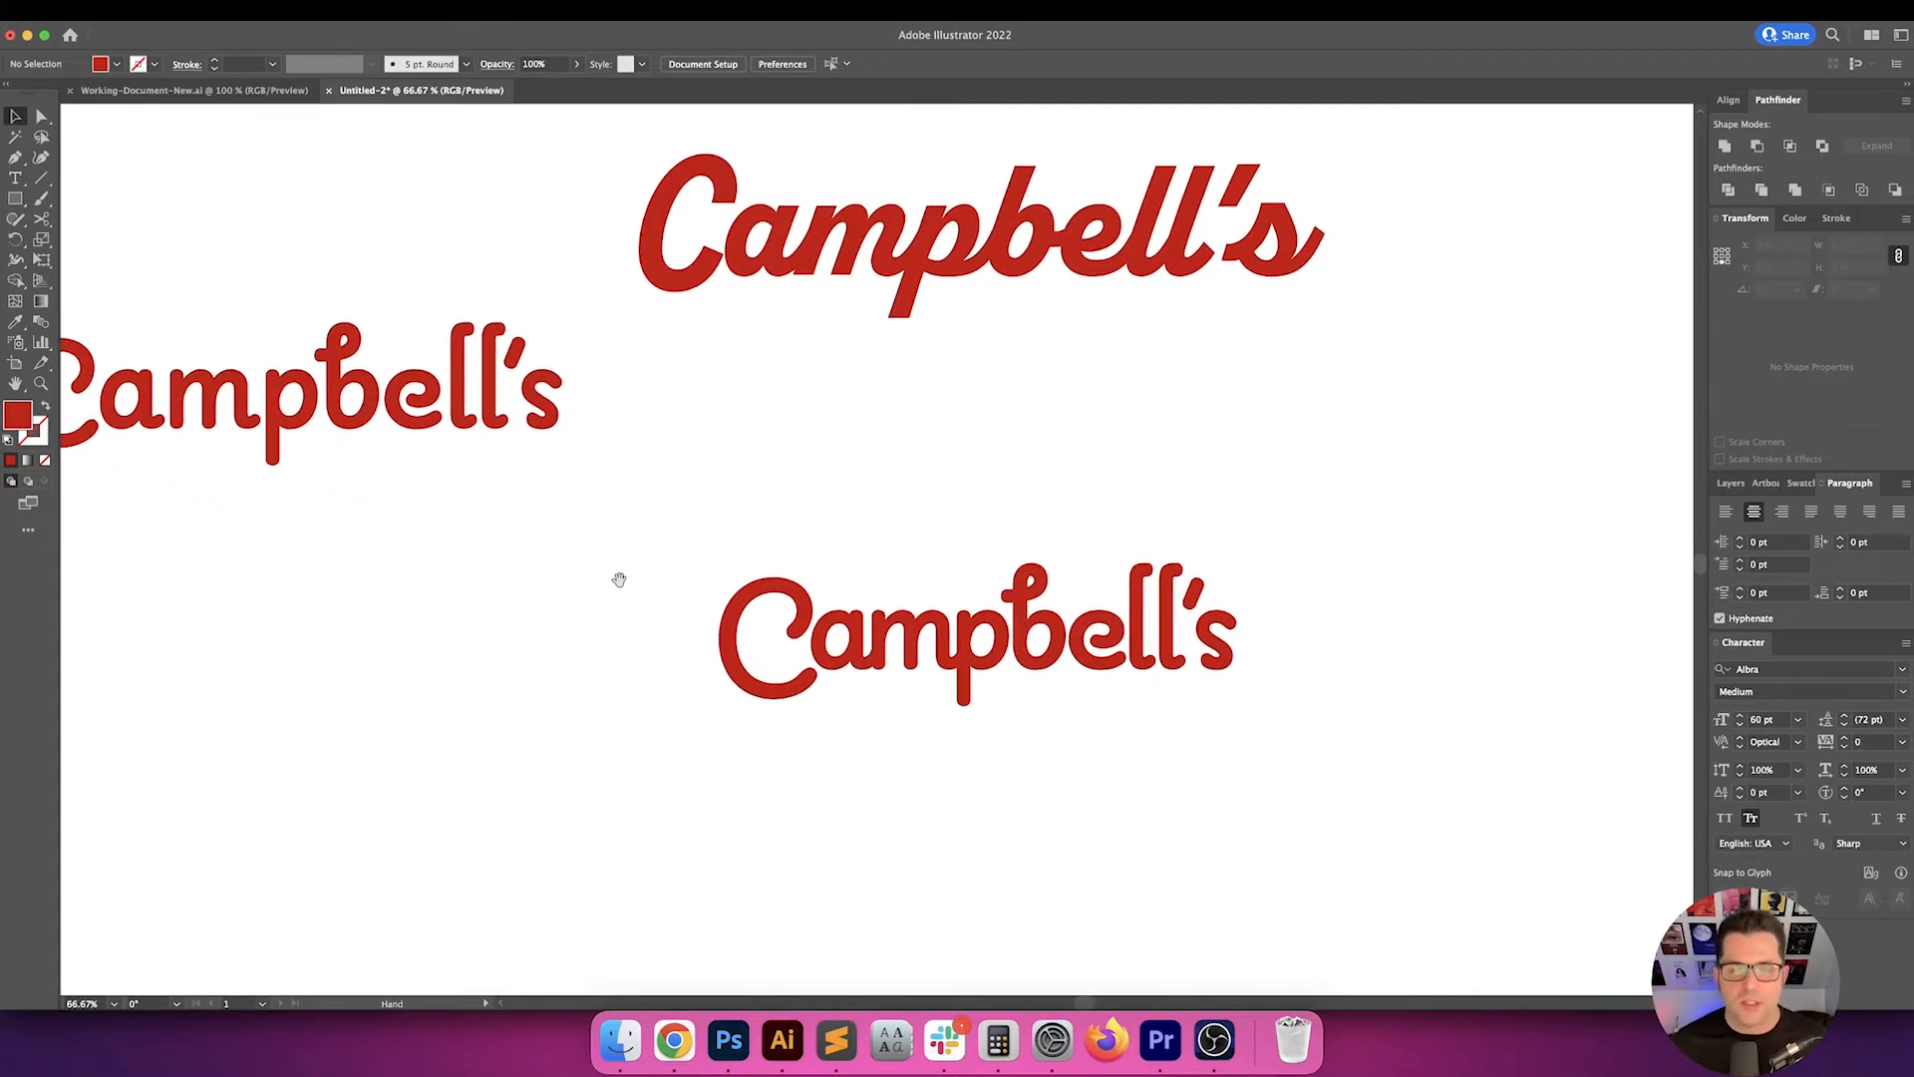
pyautogui.hscroll(3, 606, 548)
pyautogui.scroll(-2, 606, 548)
pyautogui.moveTo(599, 486); pyautogui.dragTo(1256, 709)
pyautogui.click(1210, 709)
pyautogui.hscroll(-4, 598, 429)
pyautogui.scroll(1, 599, 428)
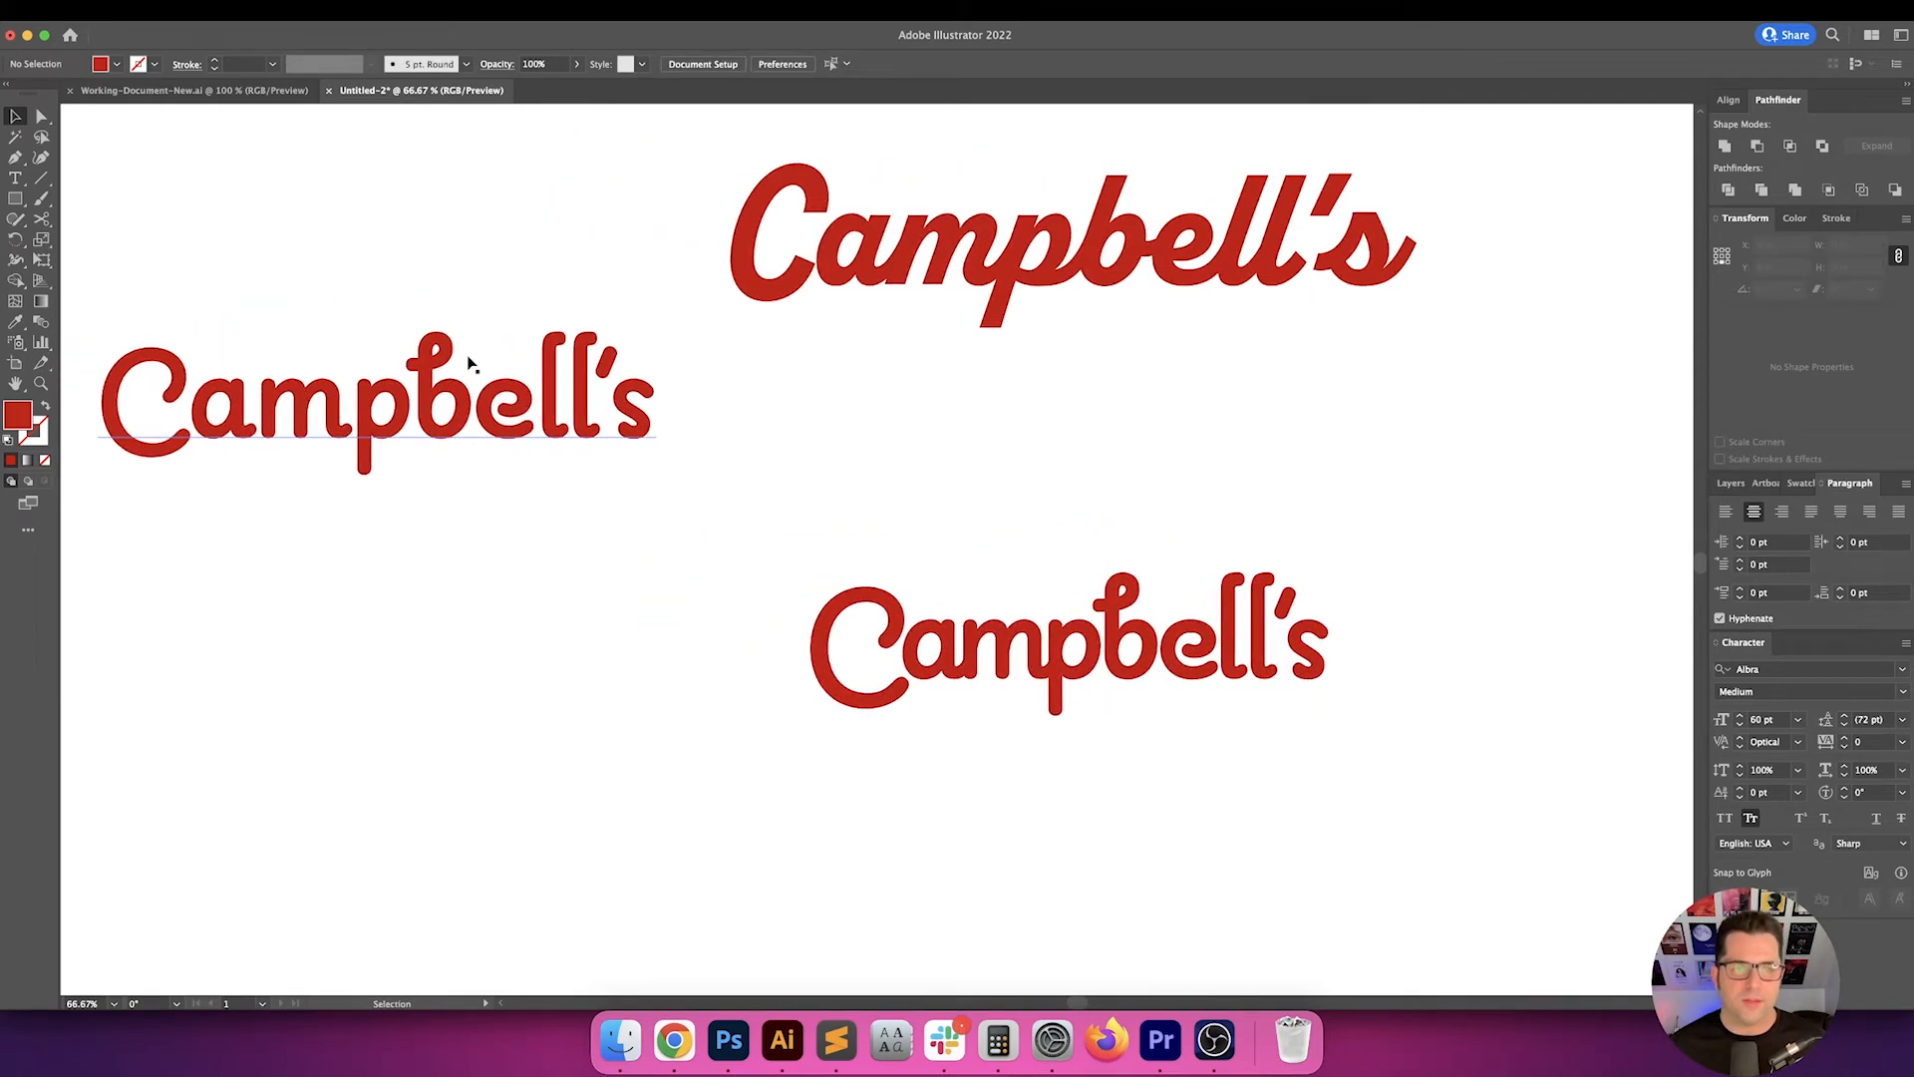
pyautogui.click(469, 364)
pyautogui.click(952, 465)
pyautogui.scroll(-2, 955, 468)
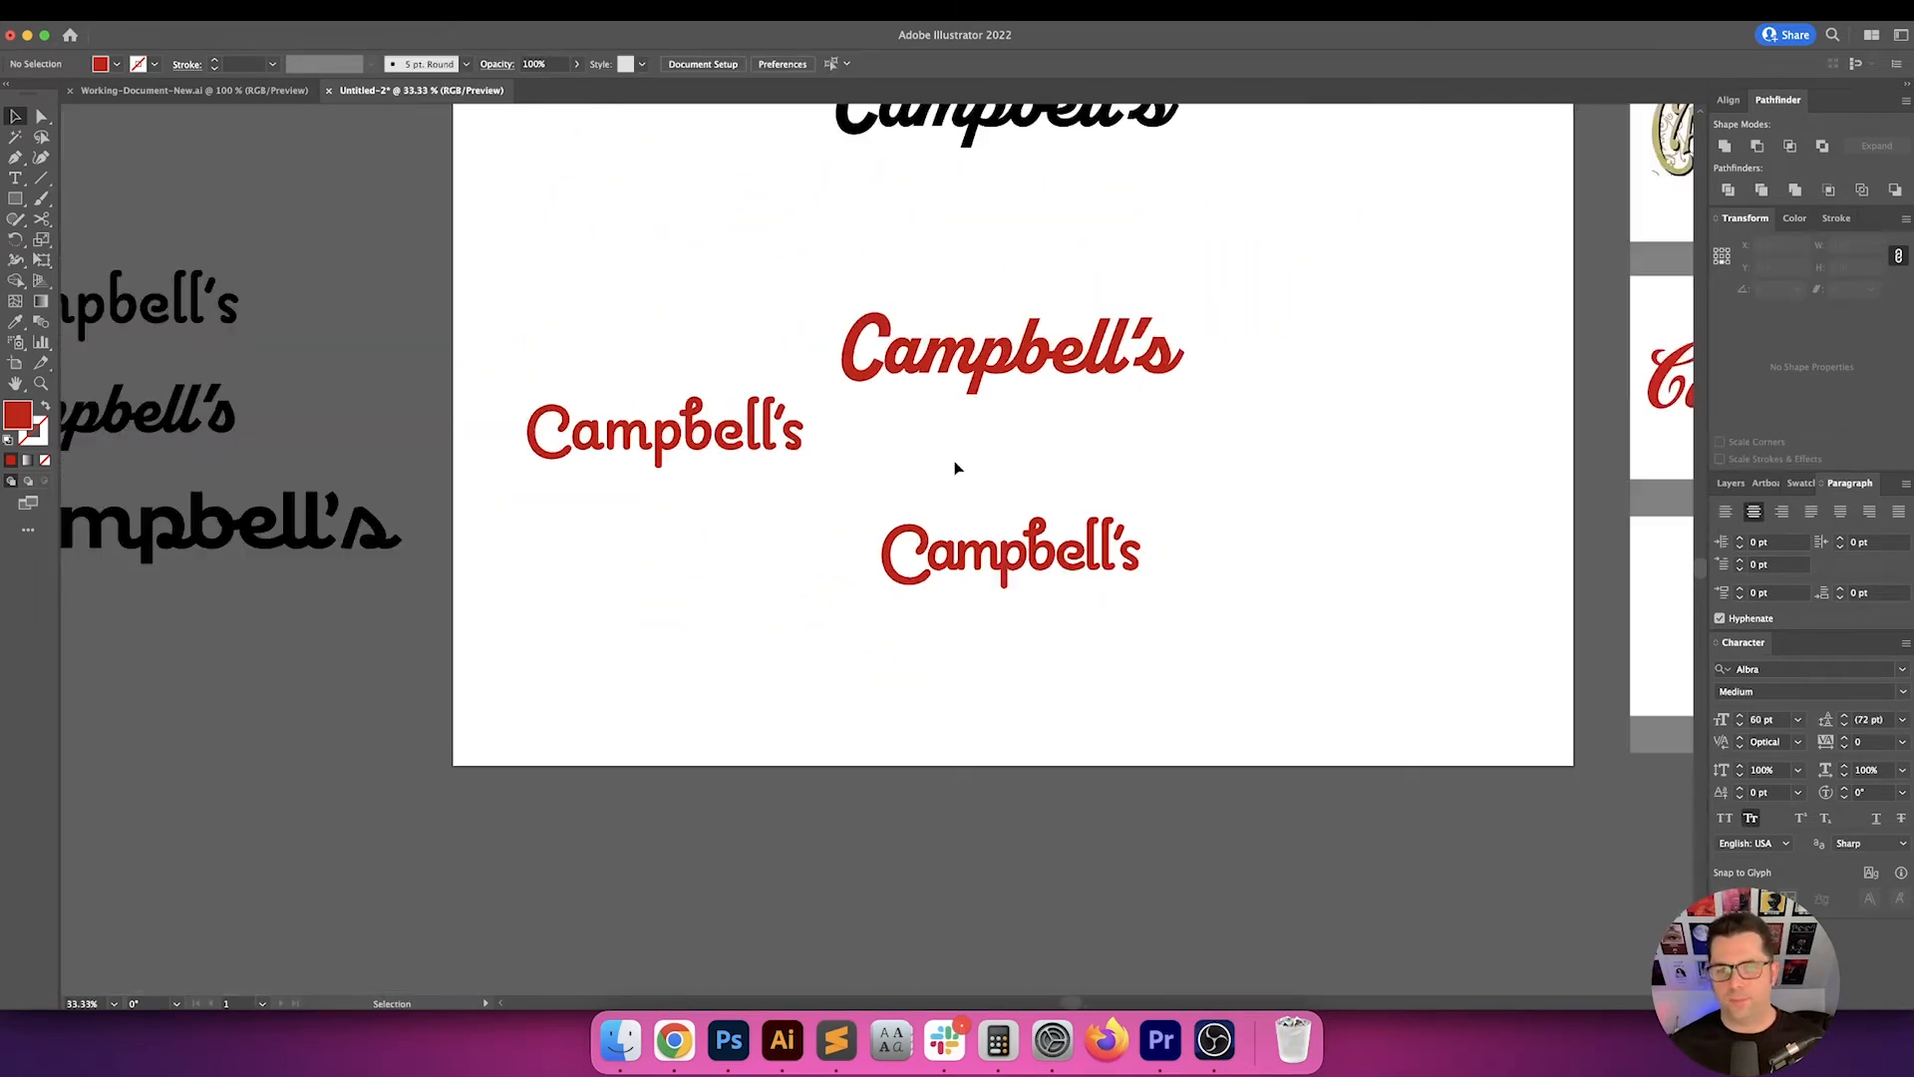
pyautogui.scroll(1, 955, 467)
pyautogui.hscroll(1, 955, 467)
# - Switch to Chrome to check the time left on the Google timer, and return to Illustrator
pyautogui.click(674, 1040)
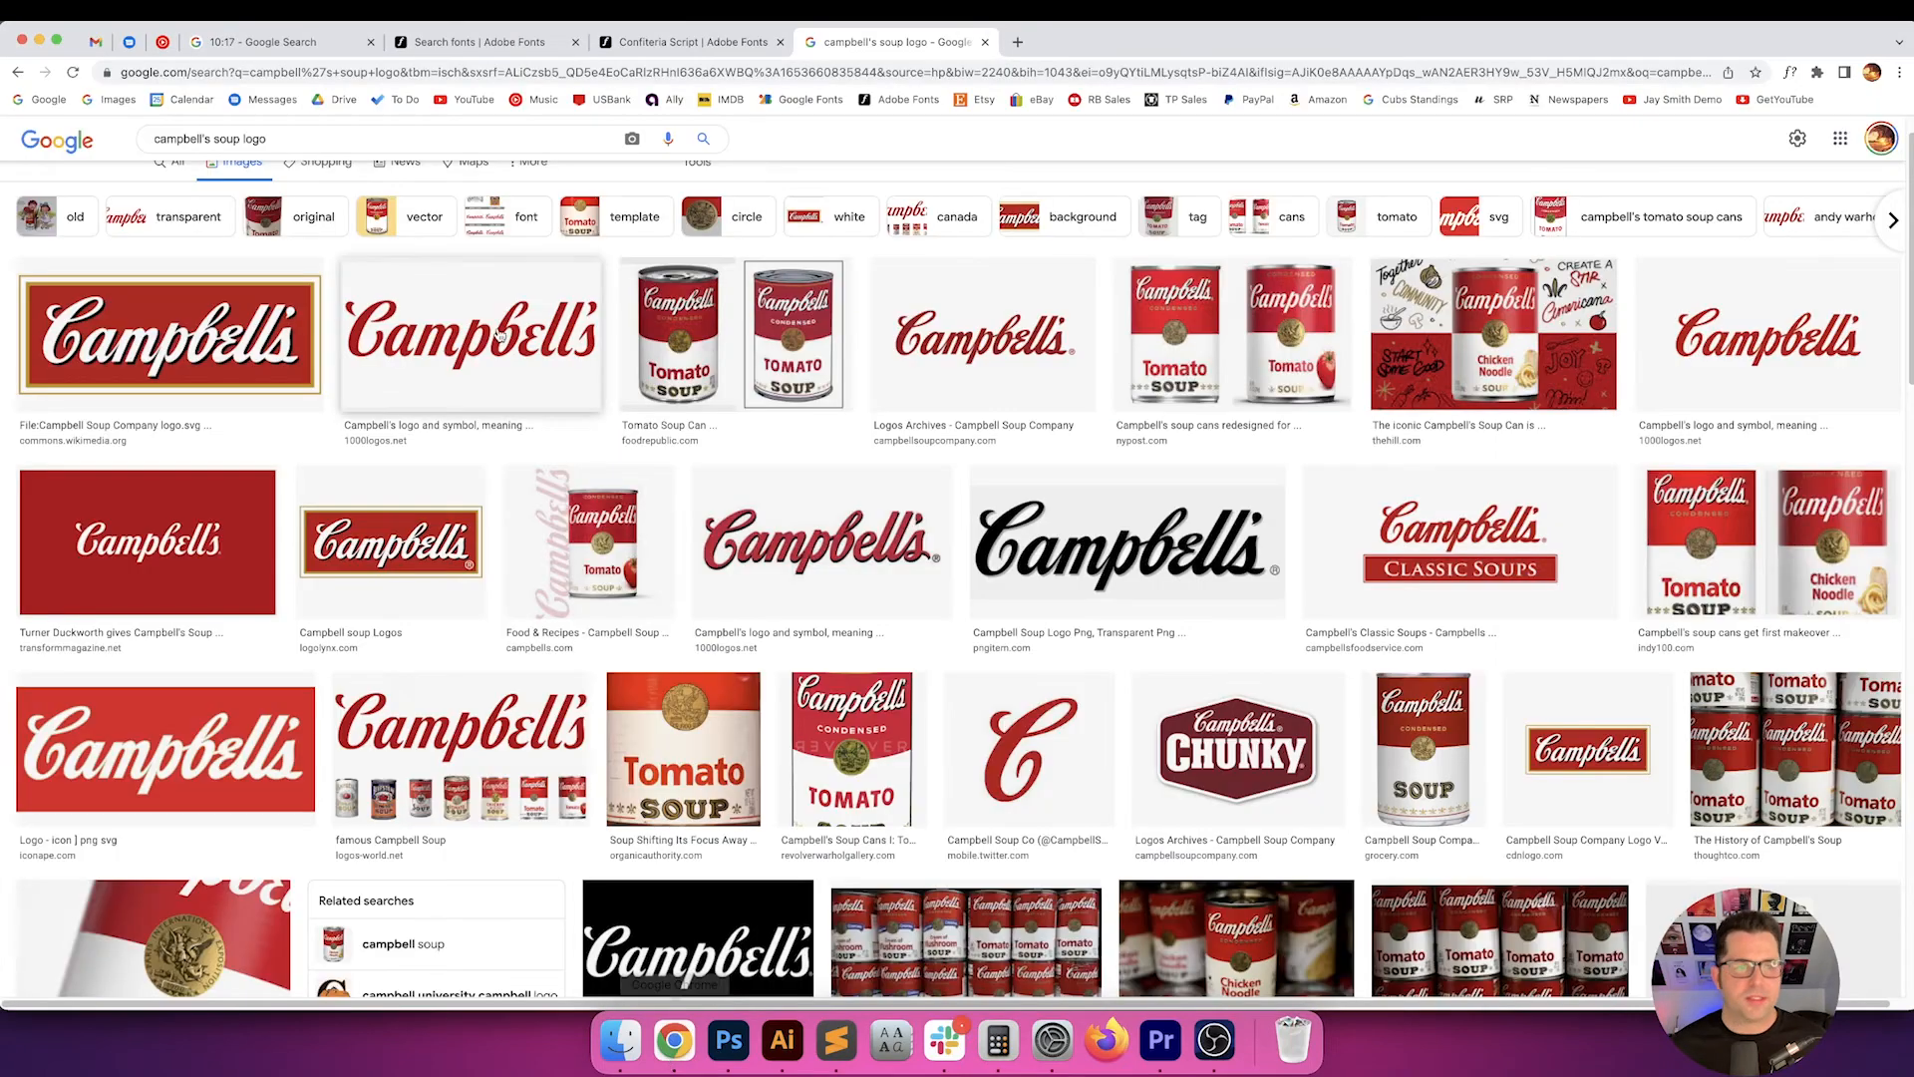
pyautogui.click(263, 42)
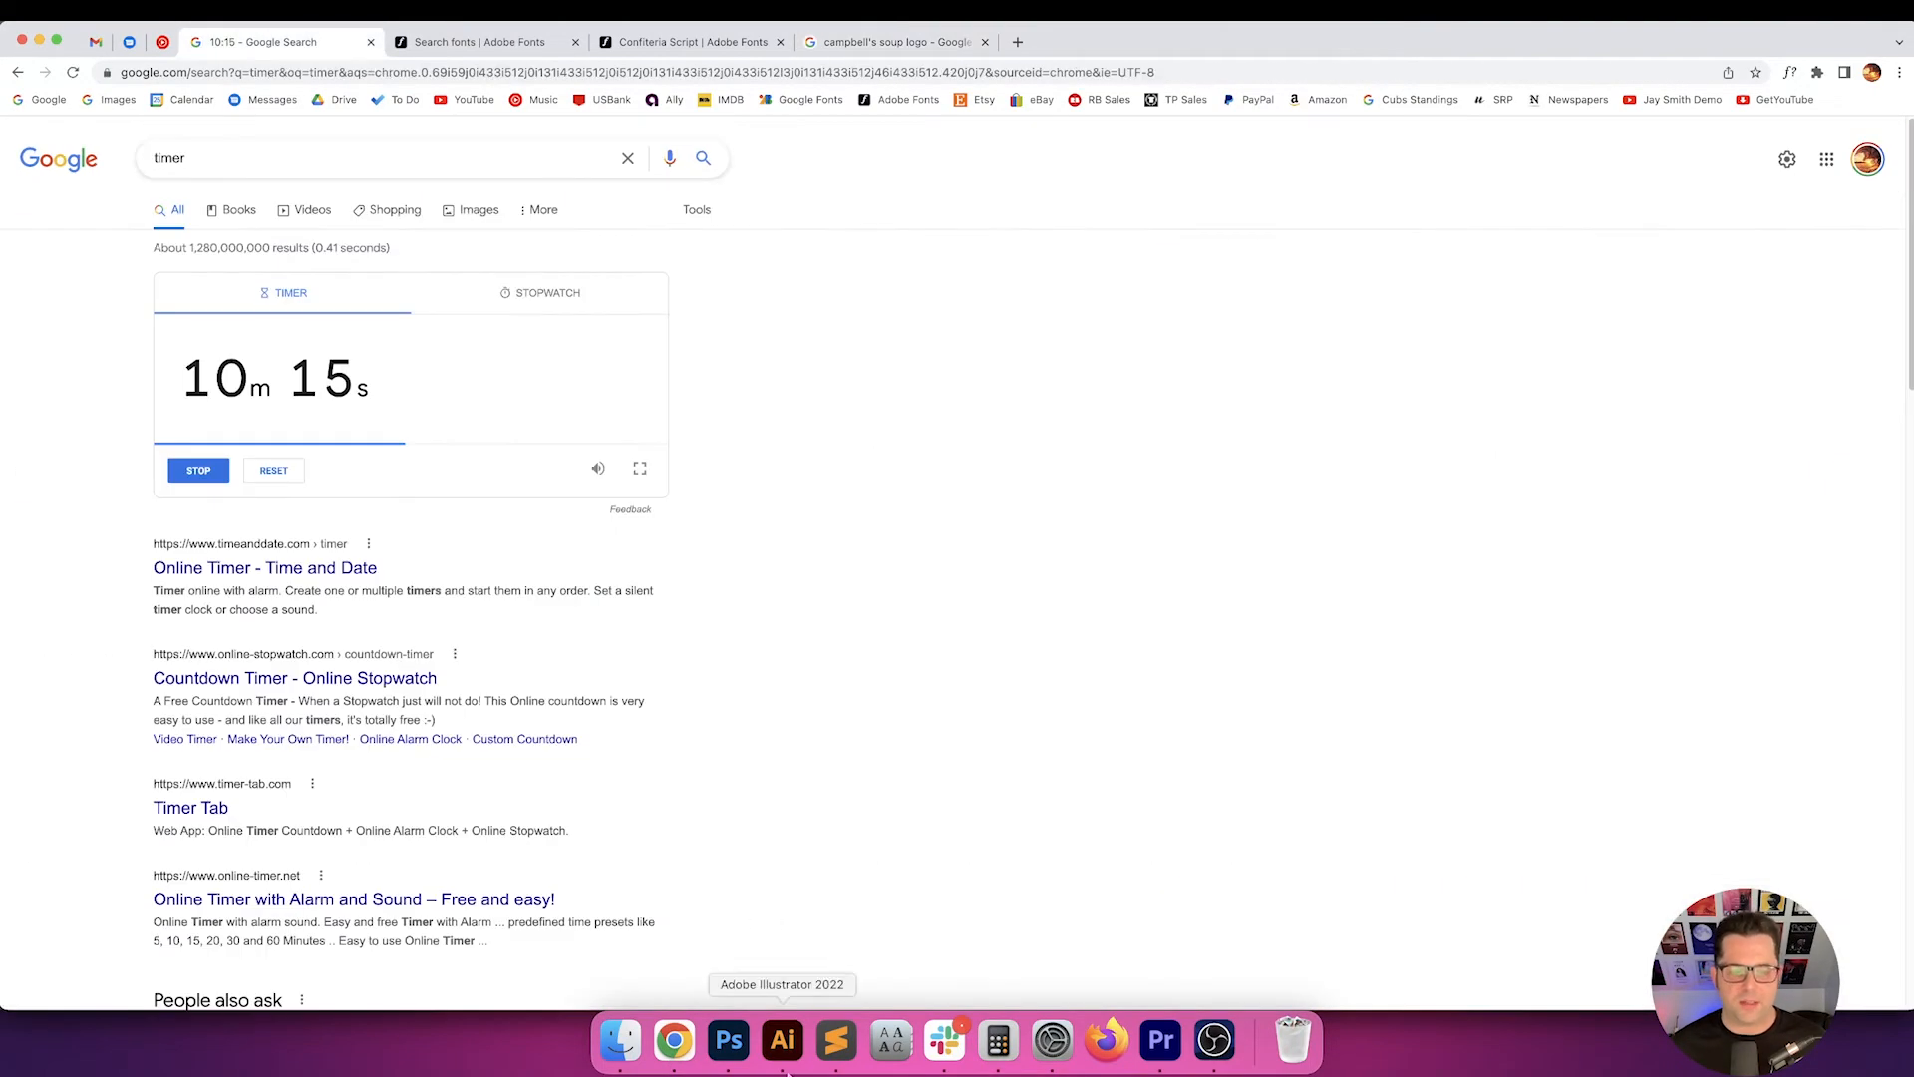
pyautogui.click(783, 1067)
pyautogui.hscroll(-3, 773, 697)
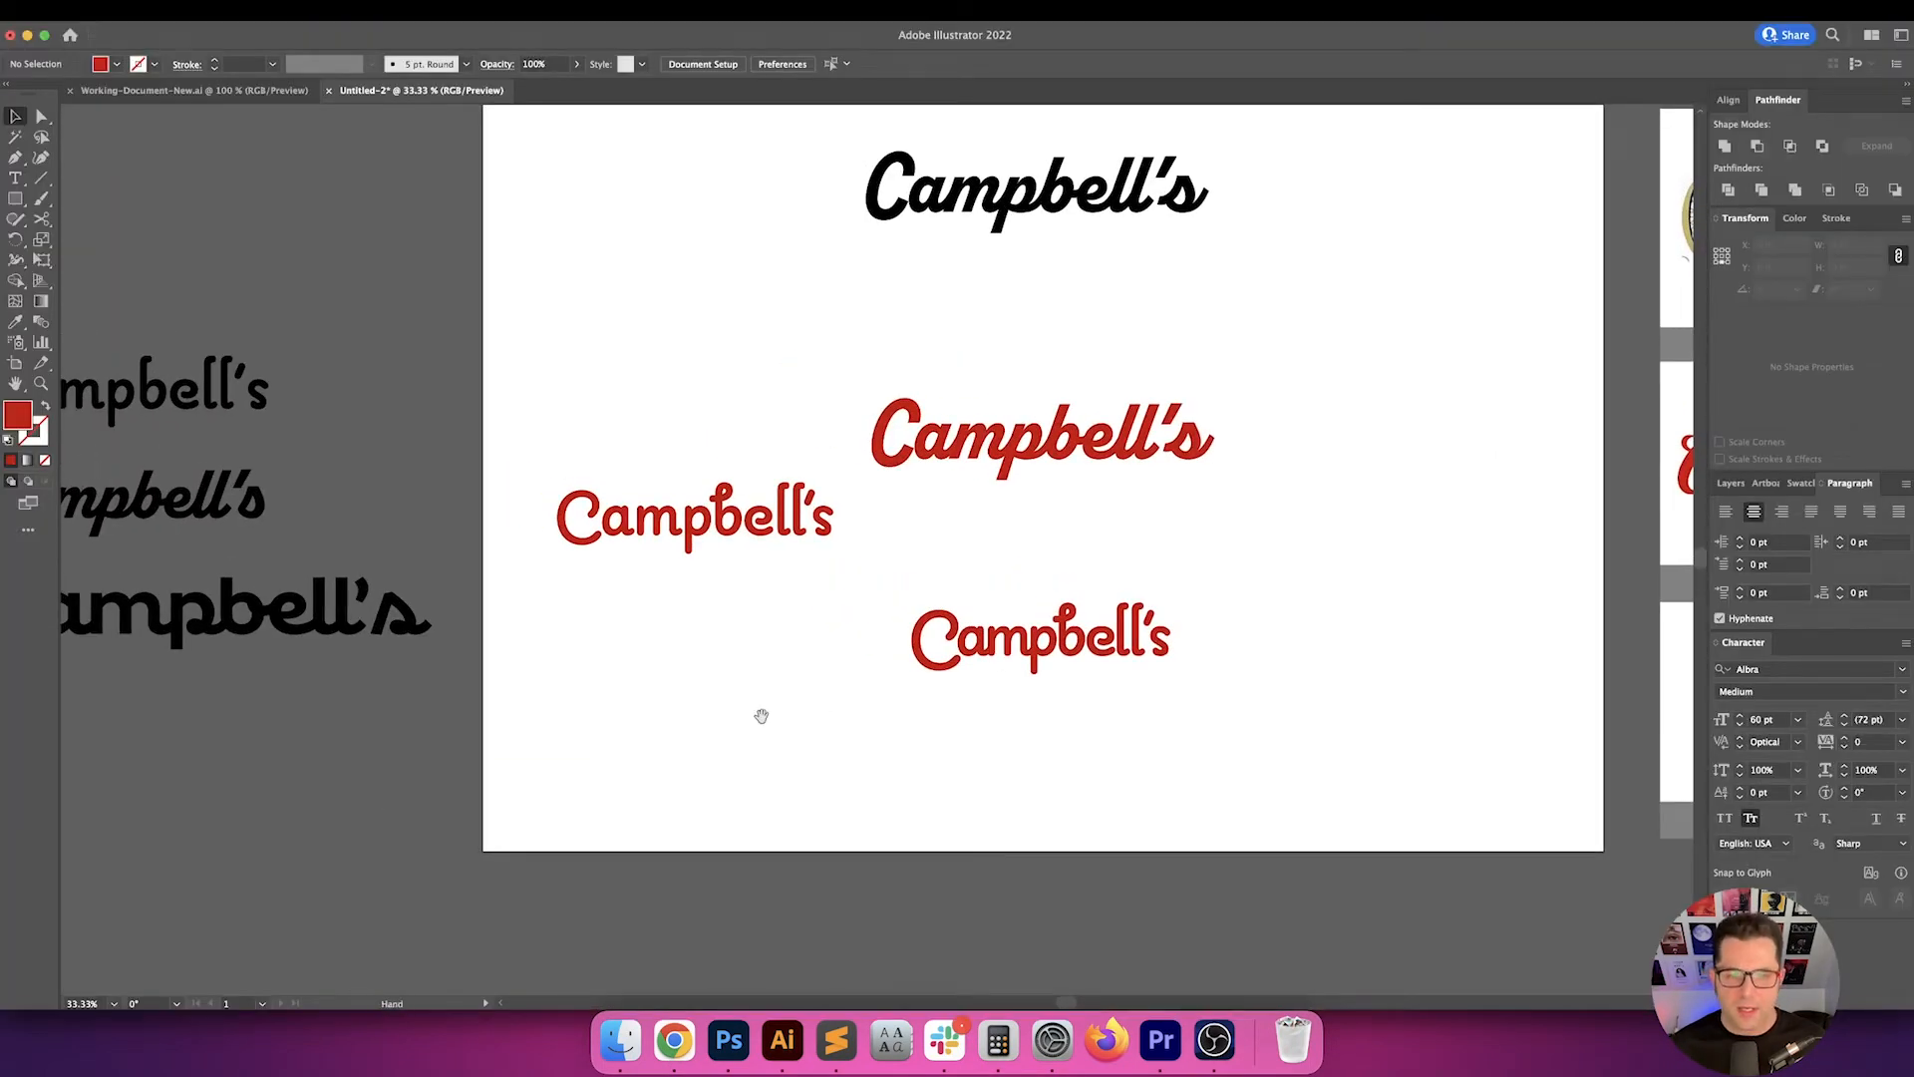
# - Move the Pauline wordmark up near the artboard's upper left, and the lowest red wordmark left beneath it
pyautogui.moveTo(762, 716); pyautogui.dragTo(675, 746)
pyautogui.click(509, 520)
pyautogui.moveTo(640, 552); pyautogui.dragTo(636, 331)
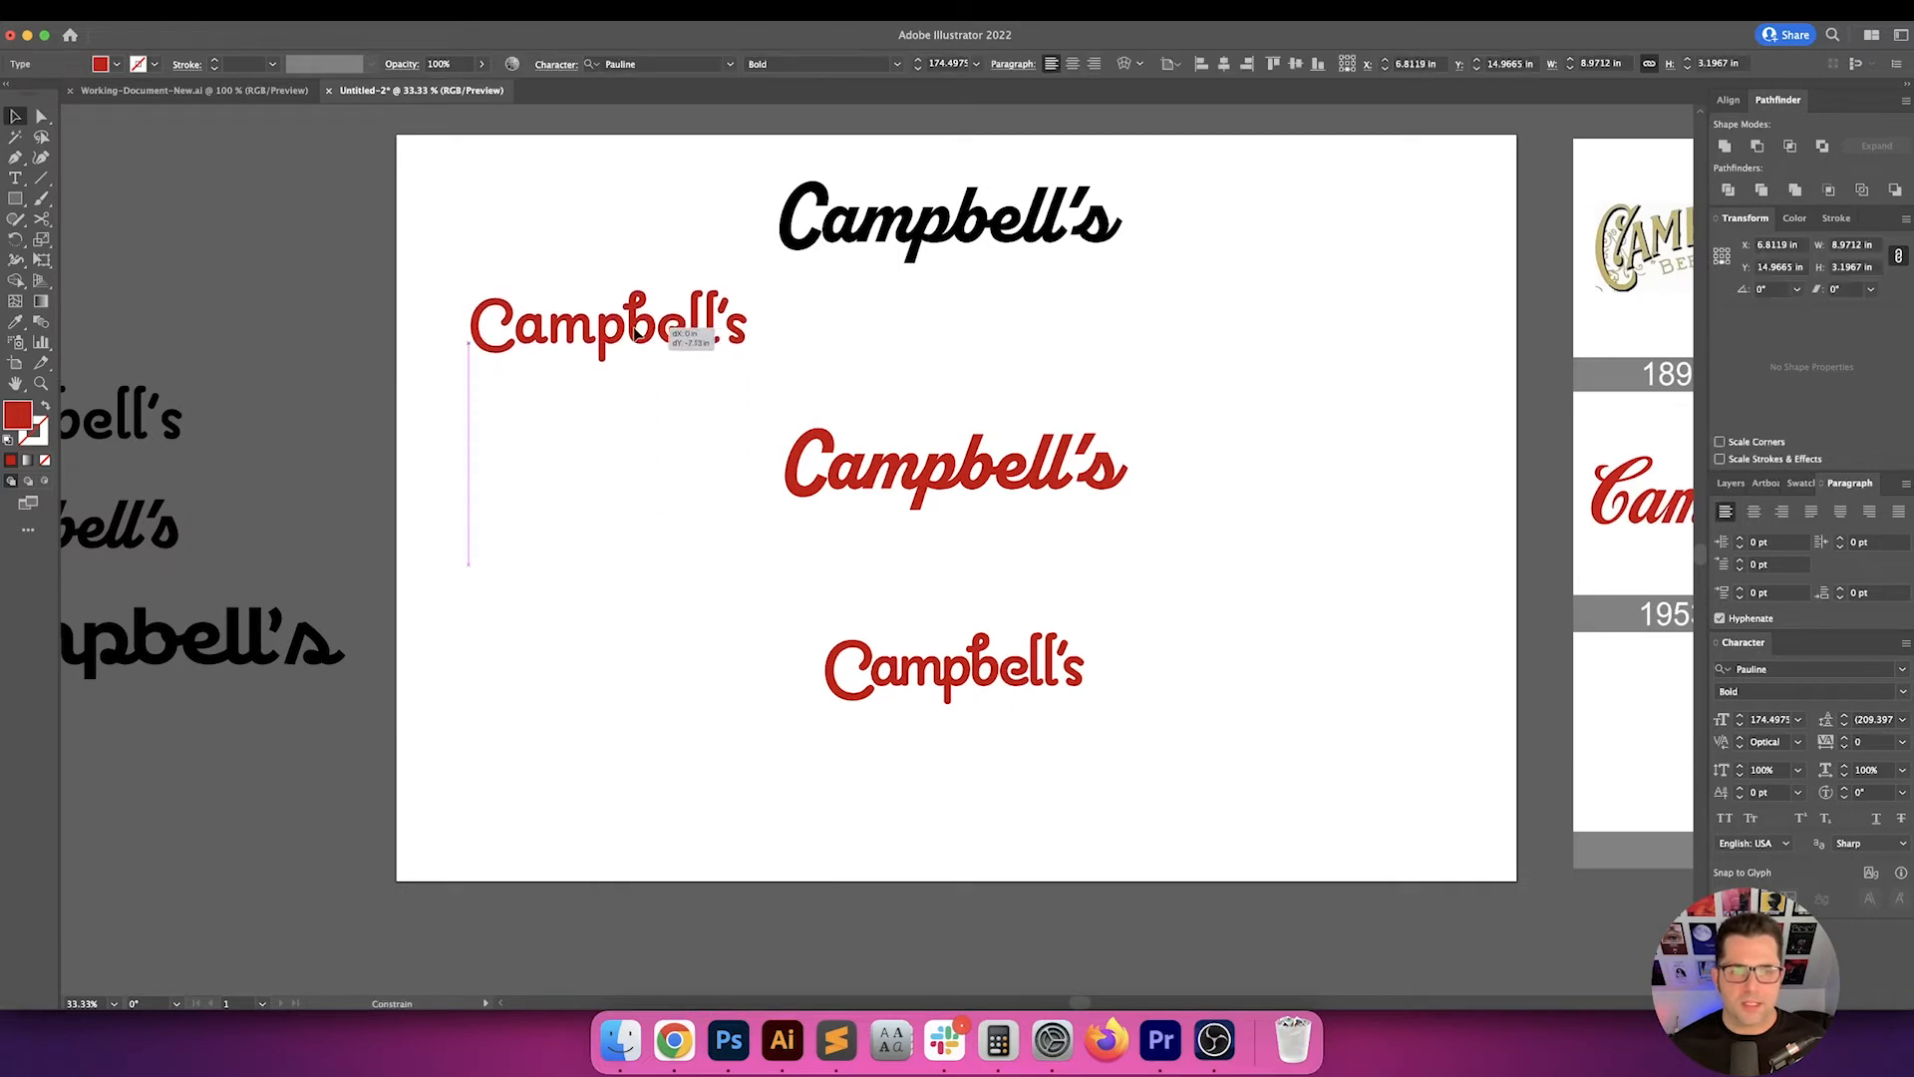
pyautogui.click(705, 530)
pyautogui.moveTo(1052, 698); pyautogui.dragTo(695, 608)
pyautogui.click(808, 667)
# - Move the widest black Campbell's wordmark from the pasteboard onto the artboard, below the slanted red wordmark
pyautogui.hscroll(-5, 729, 720)
pyautogui.scroll(1, 729, 720)
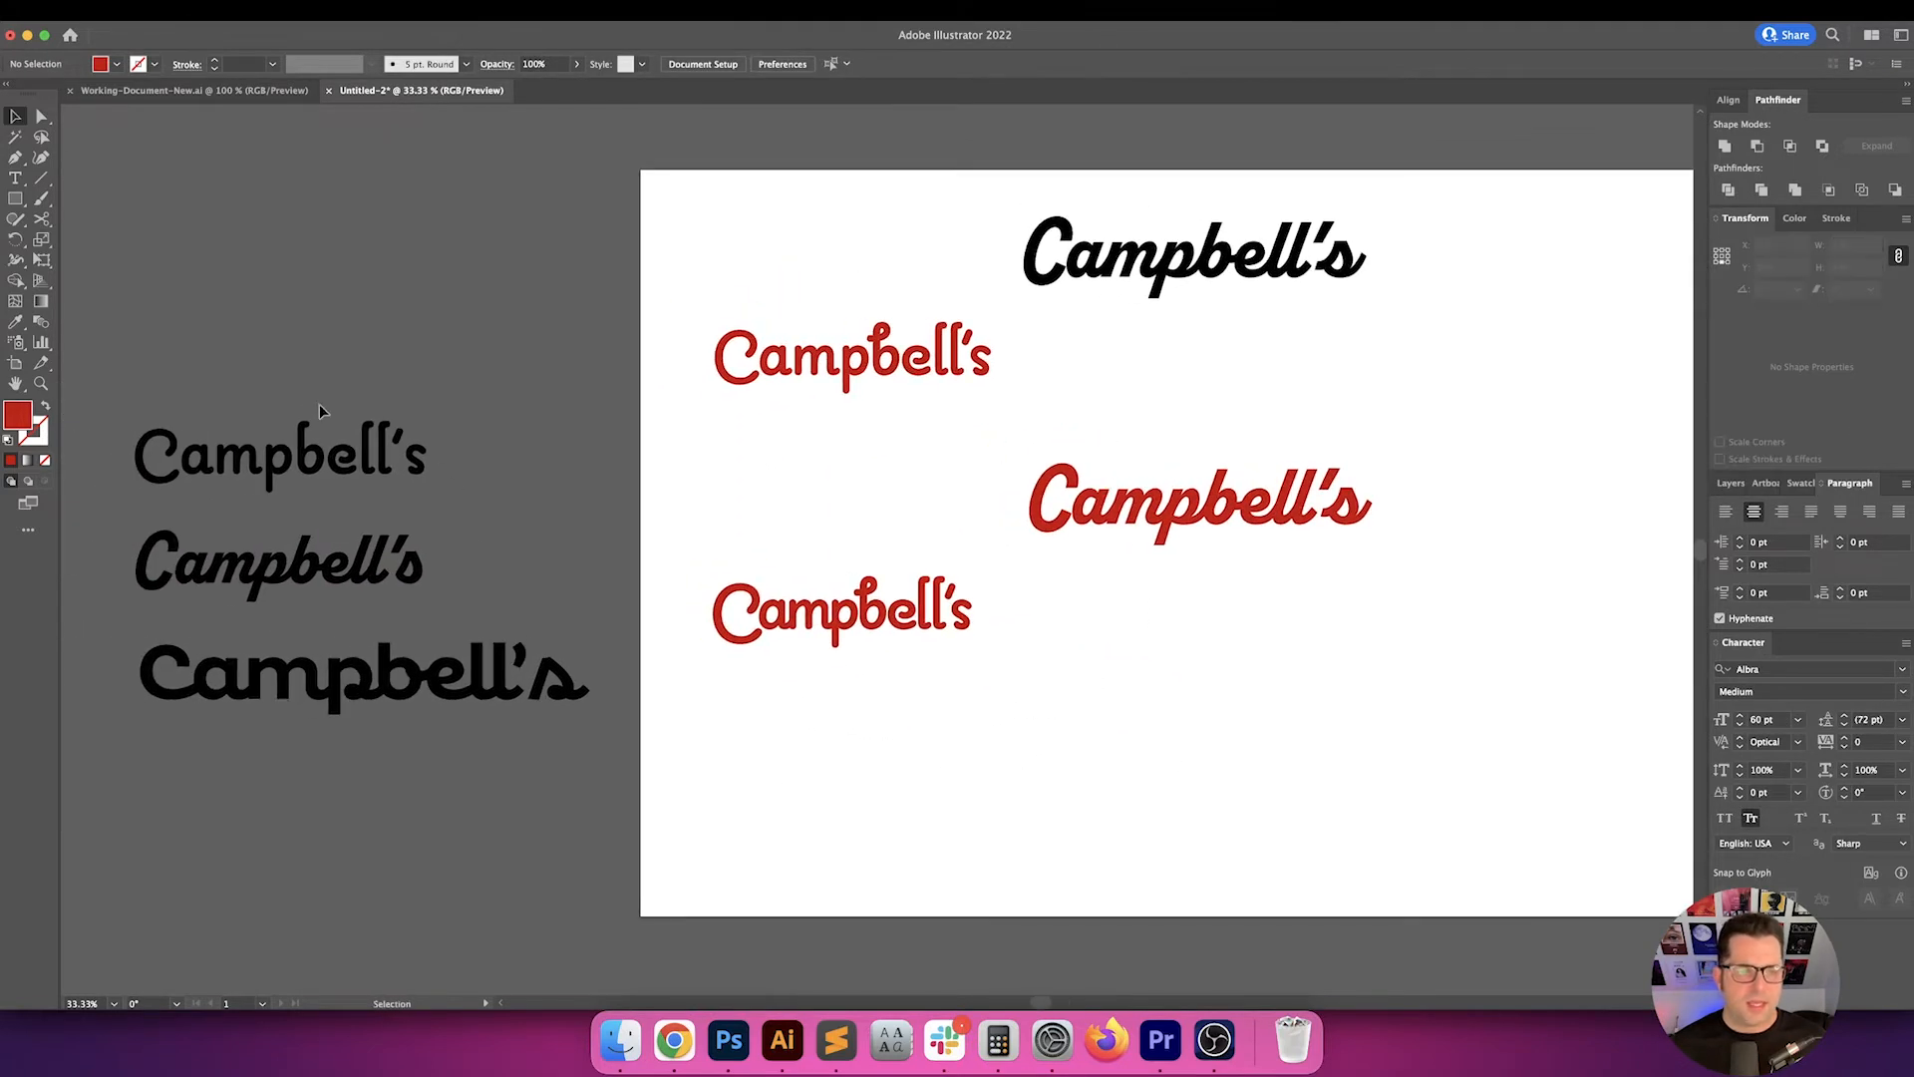
pyautogui.moveTo(326, 679); pyautogui.dragTo(1064, 743)
pyautogui.scroll(1, 1260, 776)
pyautogui.click(1155, 845)
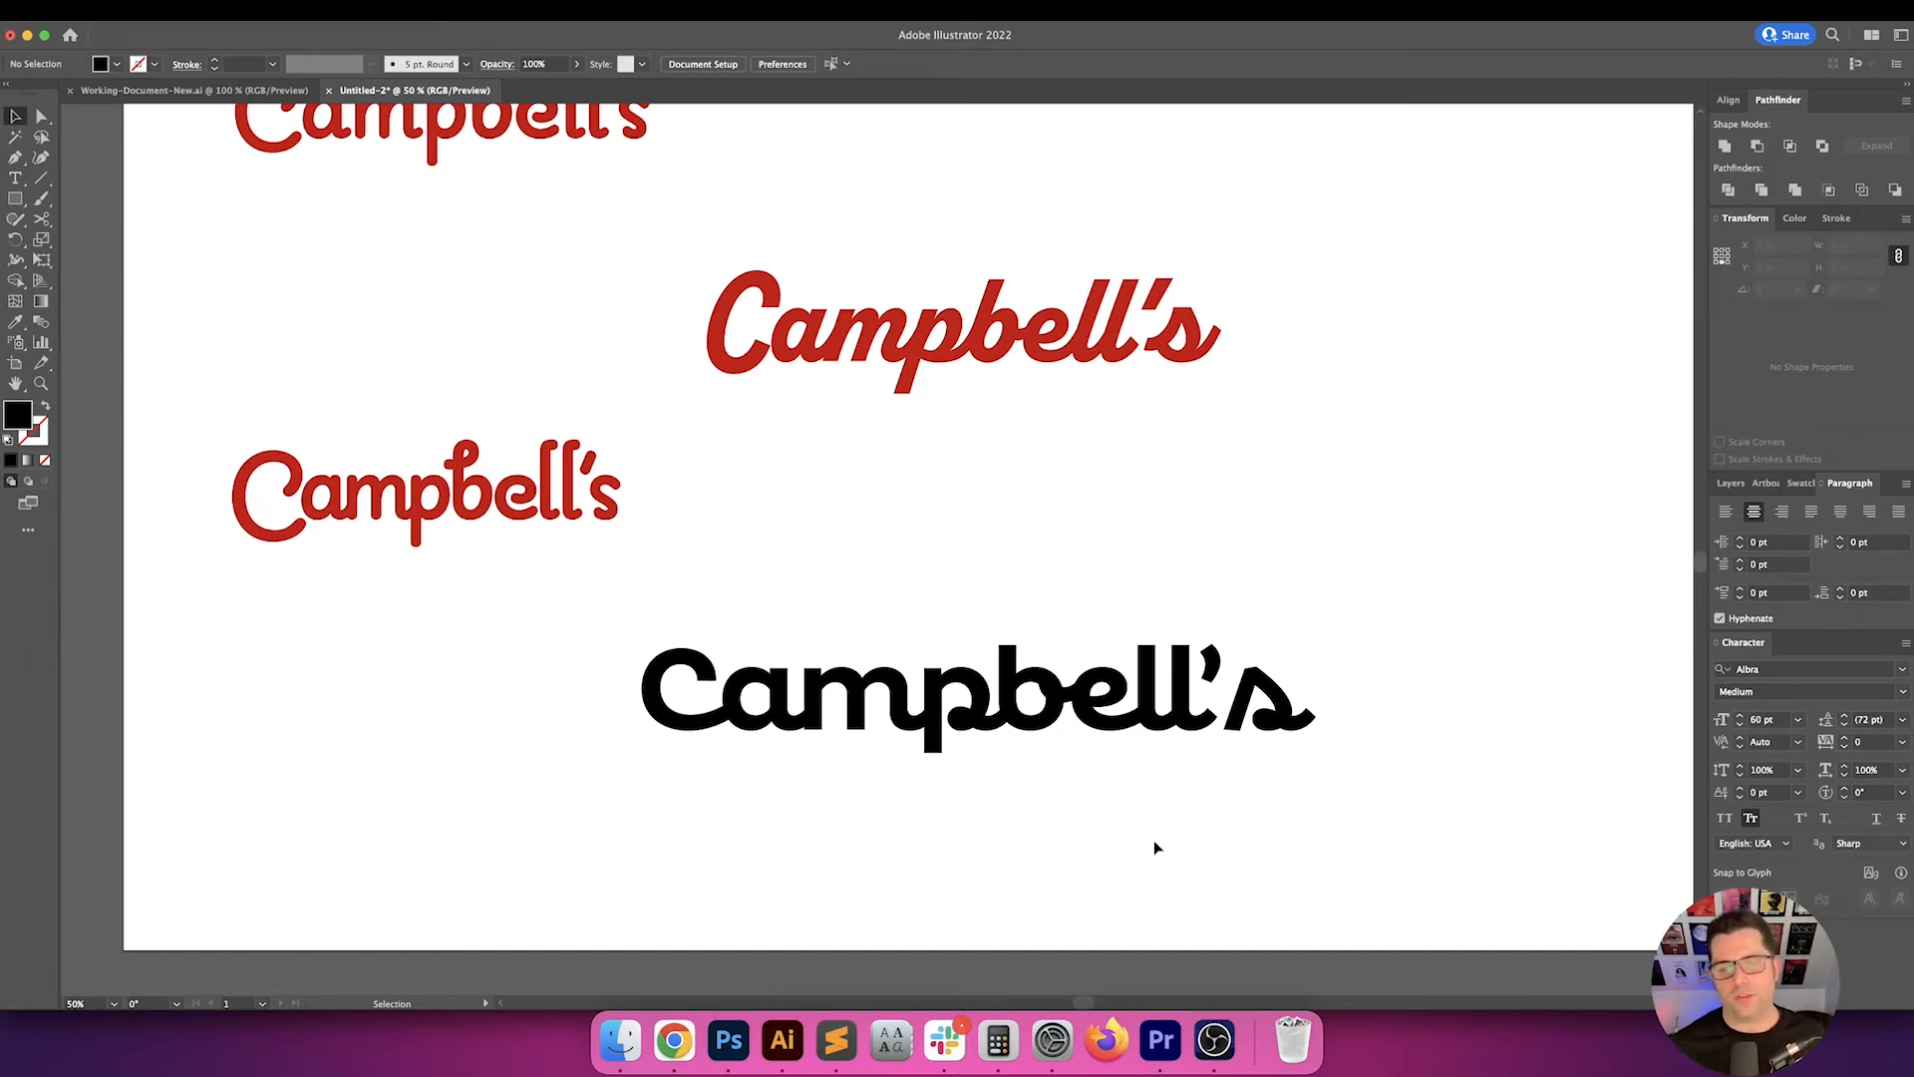
pyautogui.click(1119, 681)
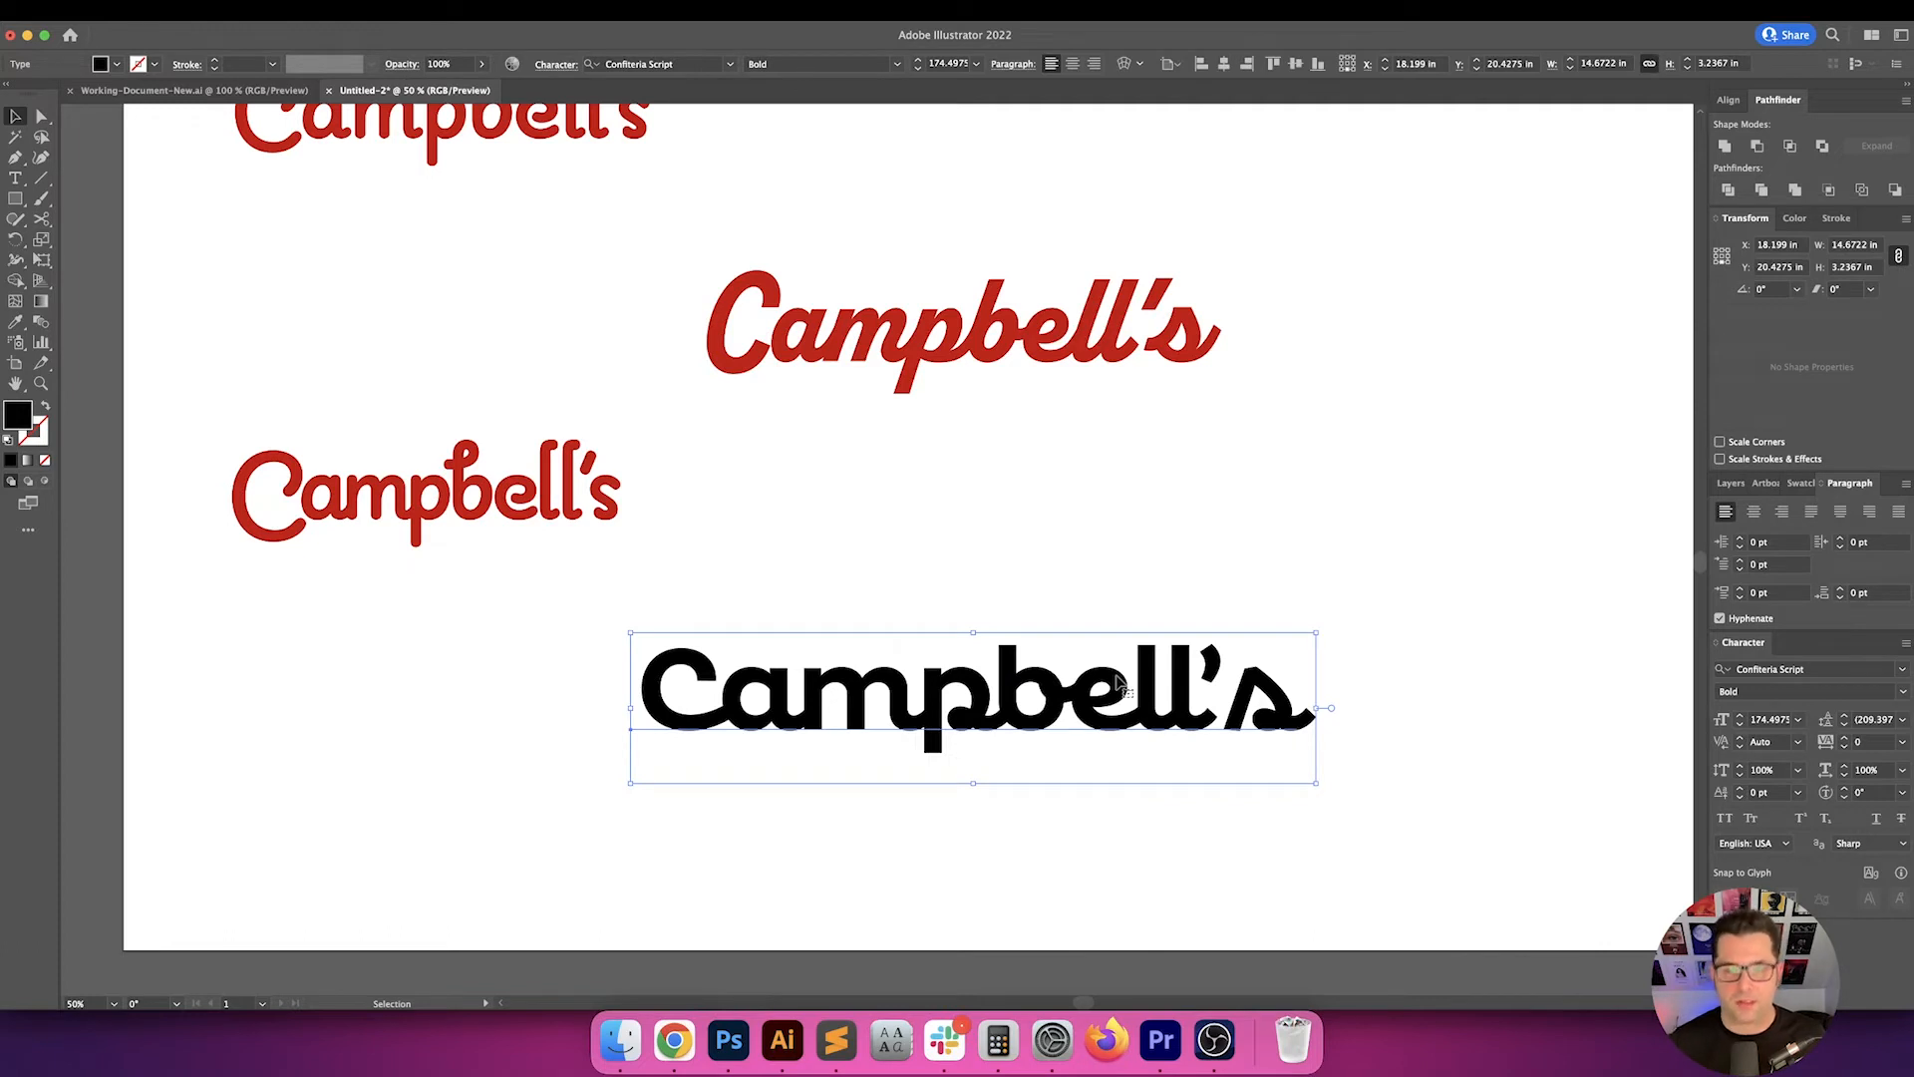
pyautogui.doubleClick(1021, 709)
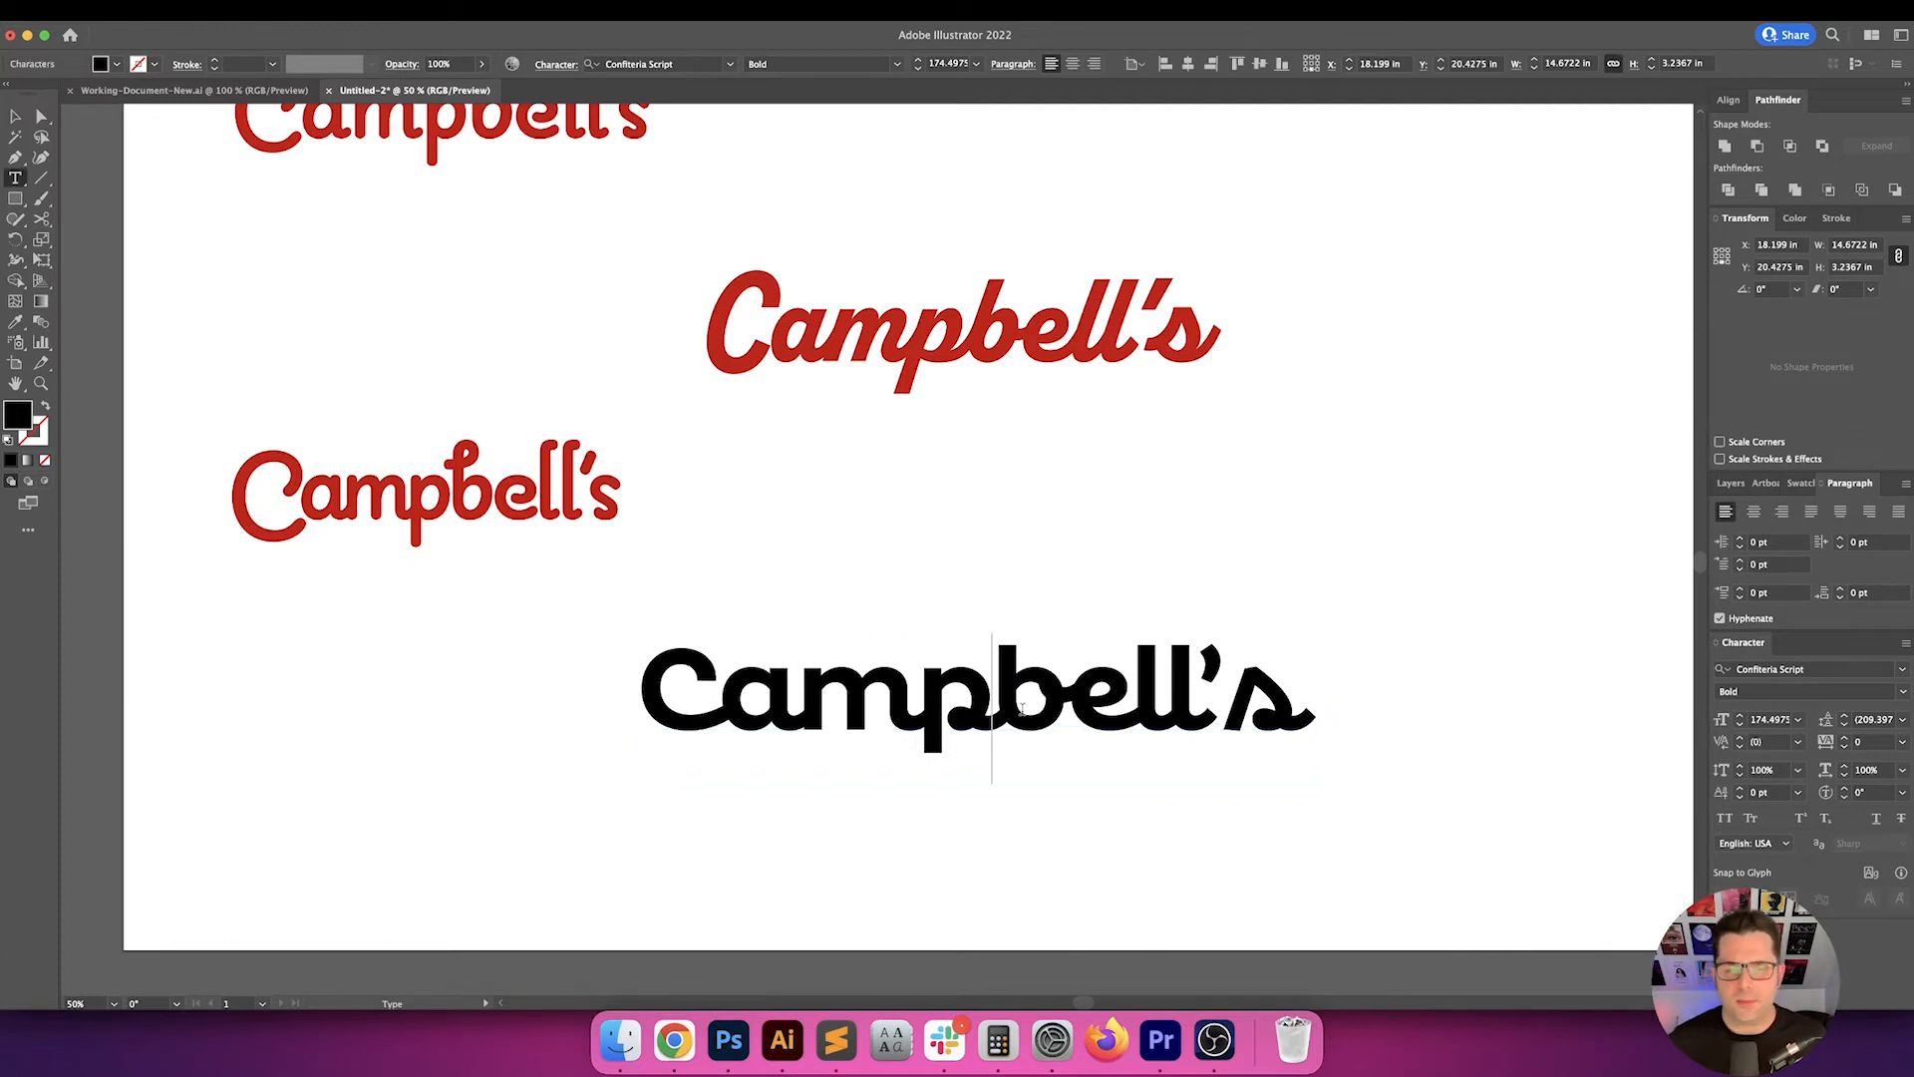
pyautogui.press('Up')
pyautogui.press('Right')
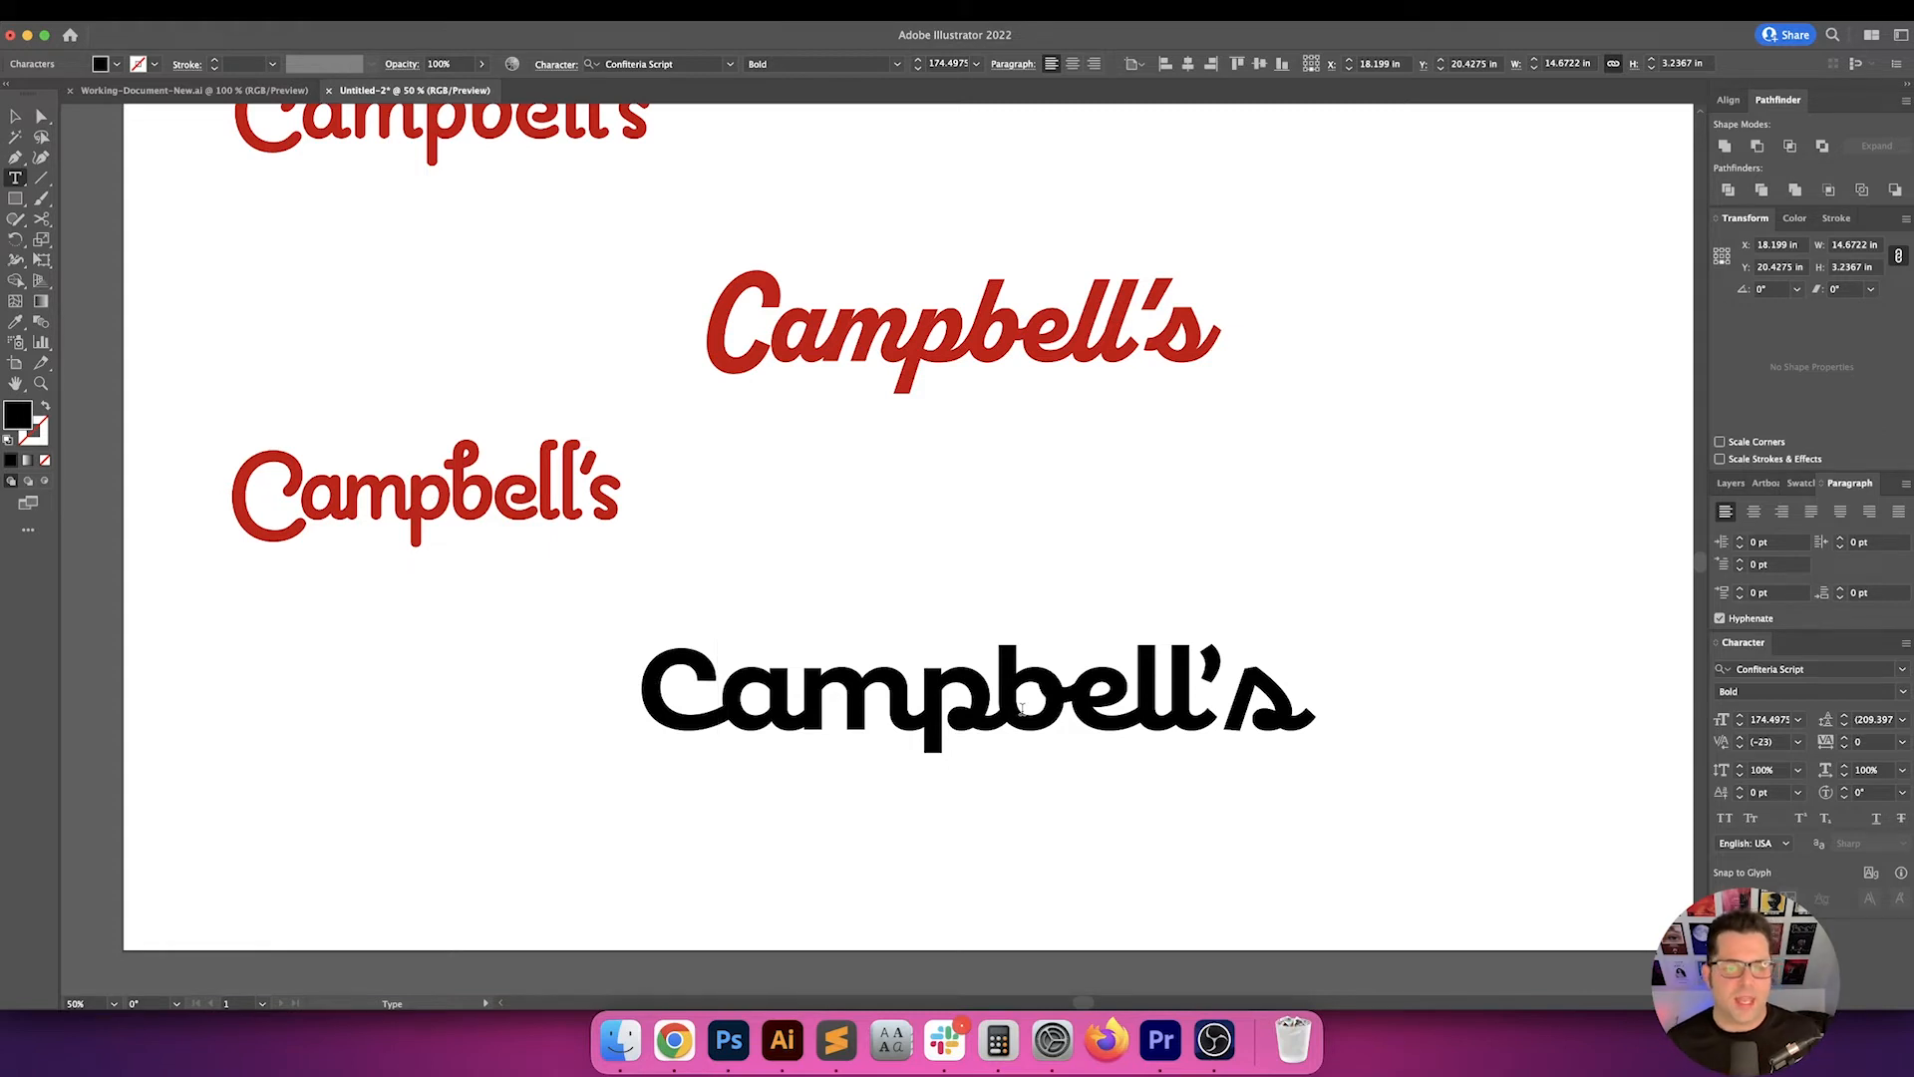
pyautogui.press('Escape')
pyautogui.click(1274, 585)
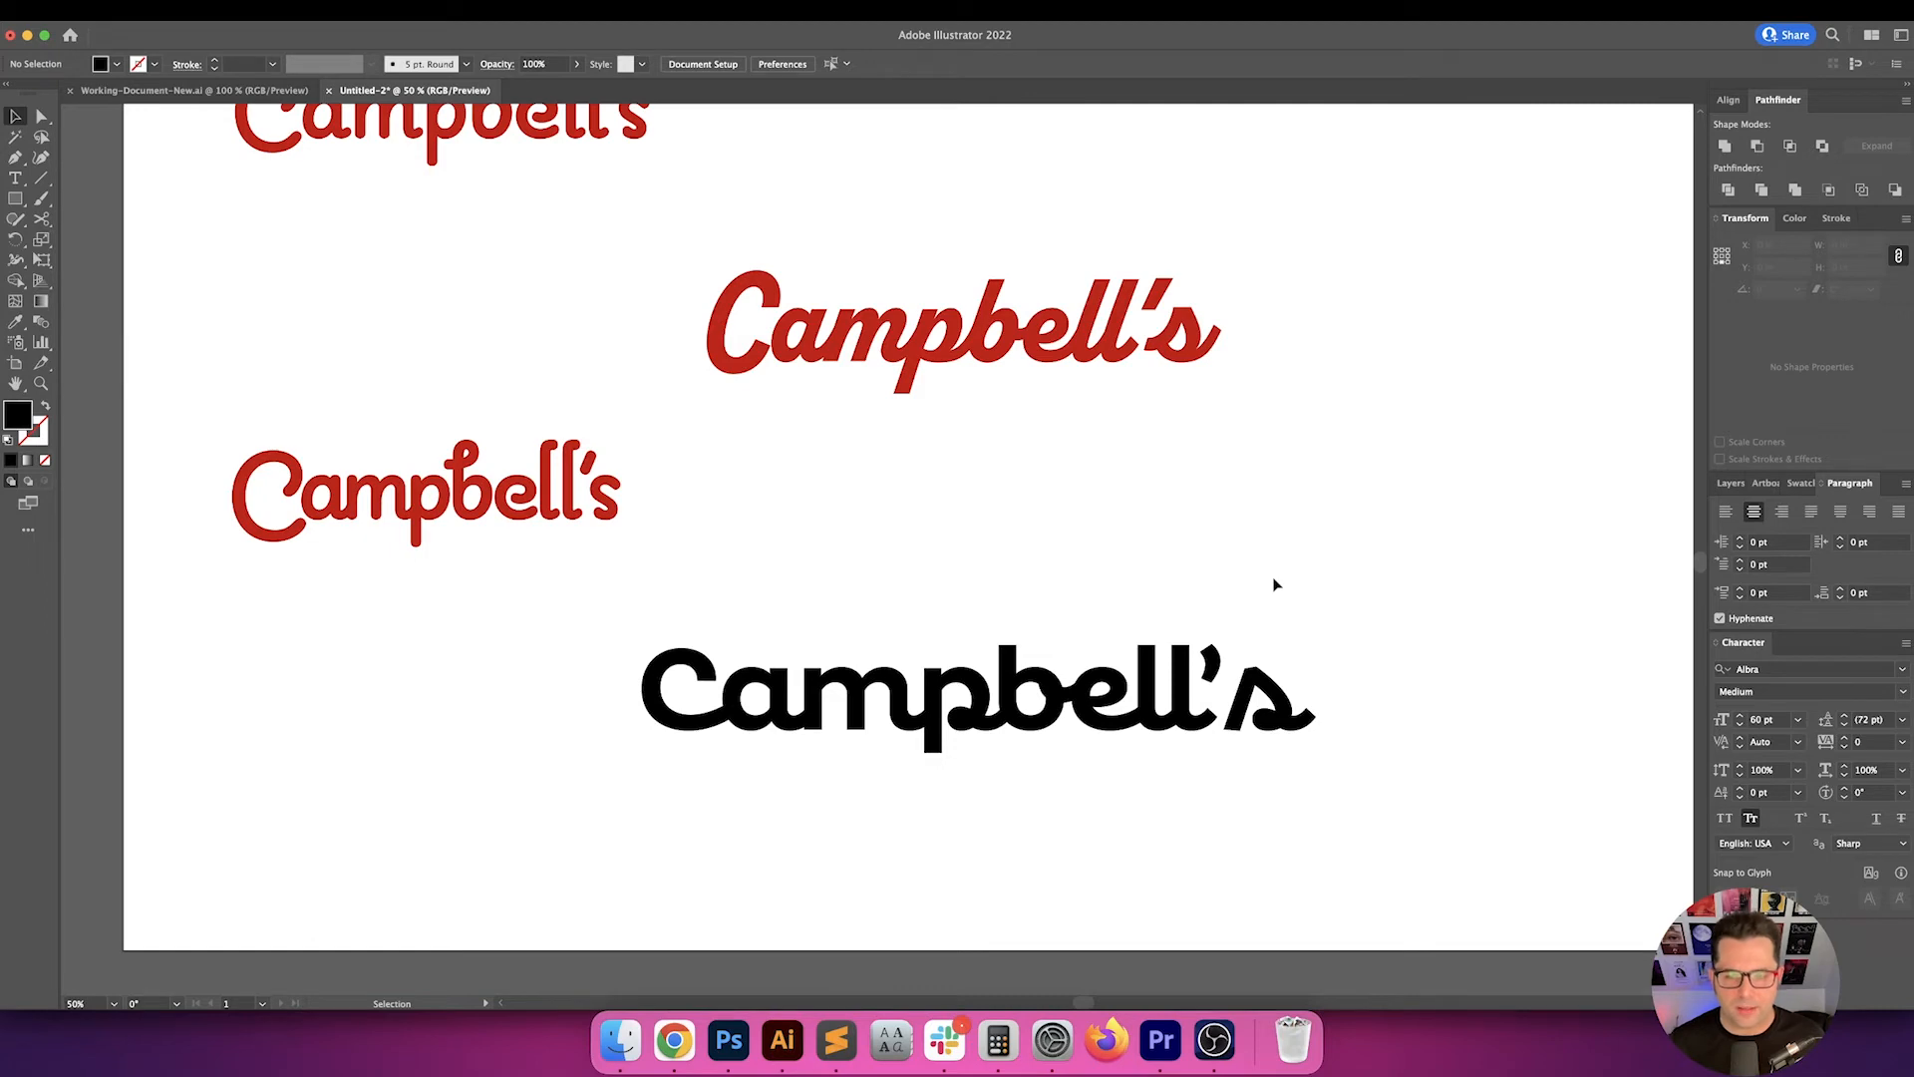
# - Replace the final s of the black Confiteria Script wordmark with its plain alternate glyph without the connecting tail
pyautogui.press('t')
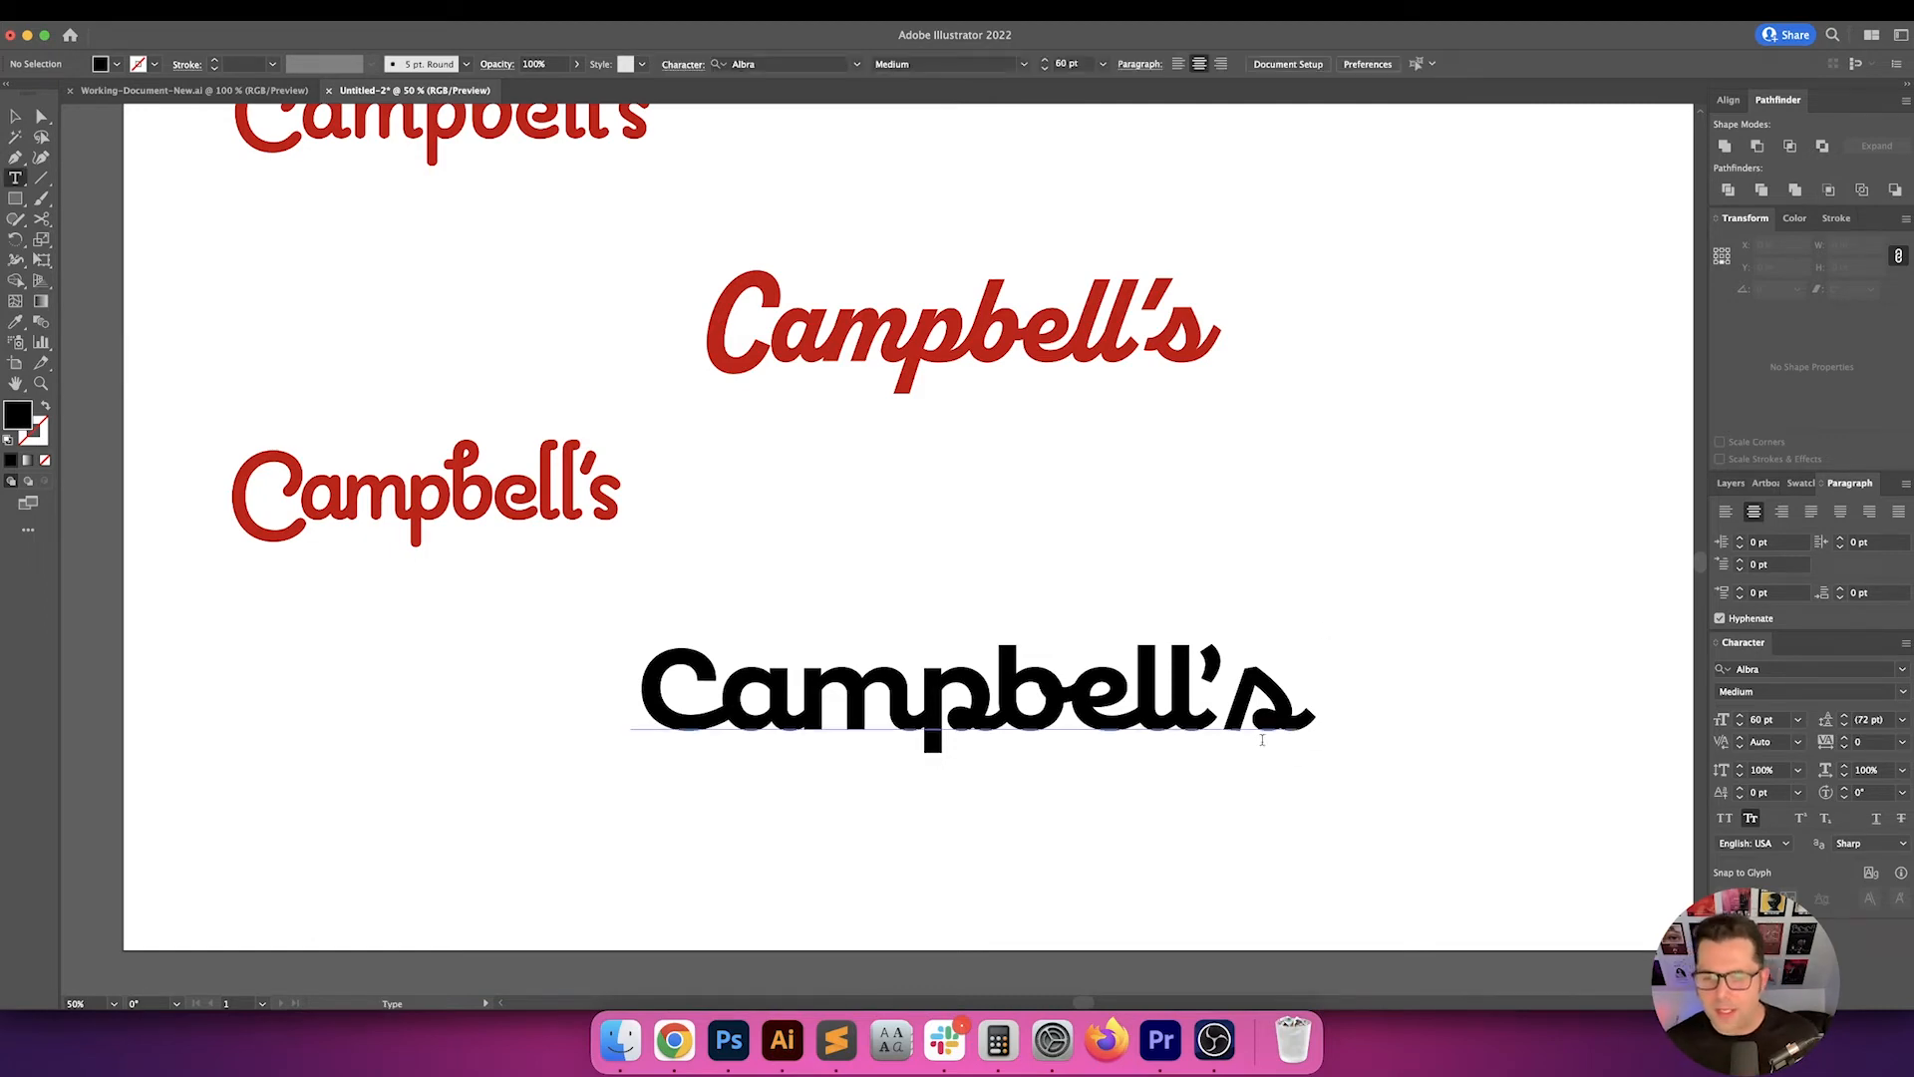
pyautogui.moveTo(1315, 710); pyautogui.dragTo(1224, 710)
pyautogui.click(1310, 799)
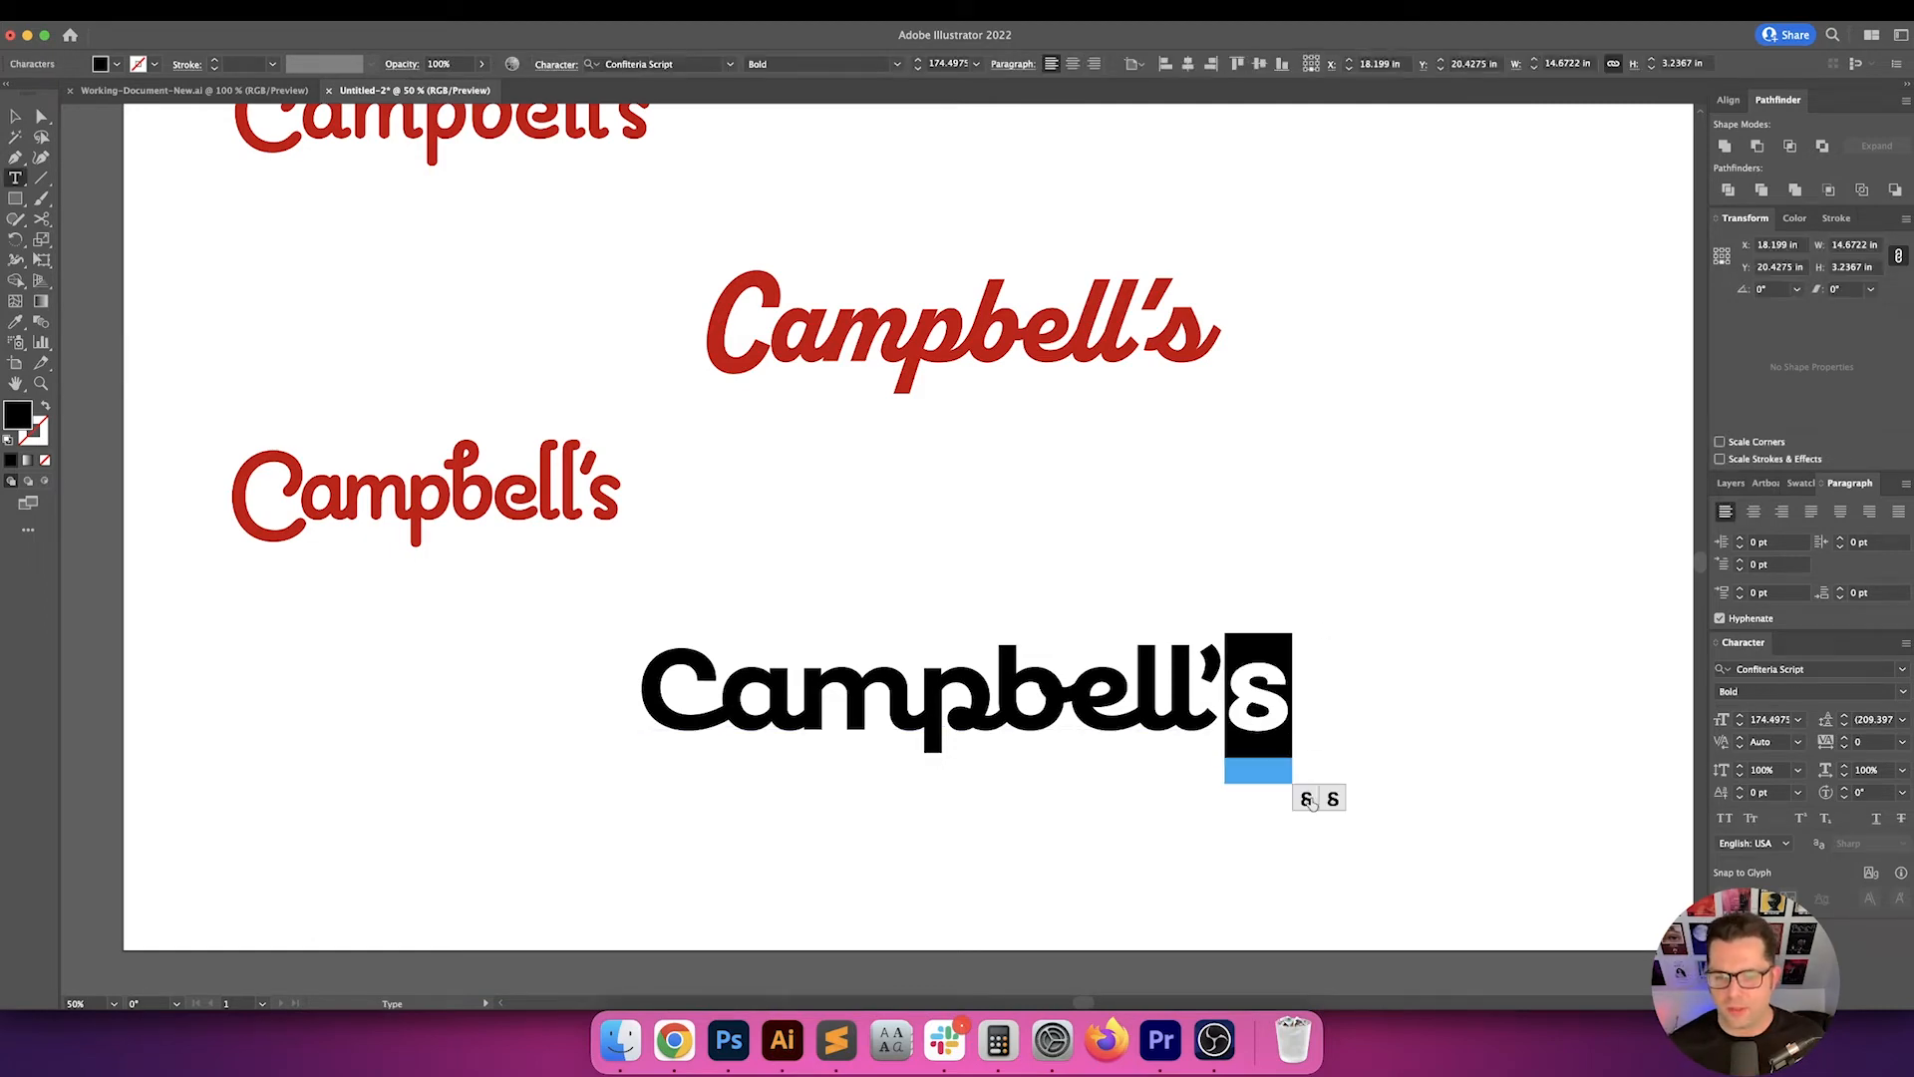
# - Swap the apostrophe in the black wordmark for its alternate glyph
pyautogui.click(1220, 715)
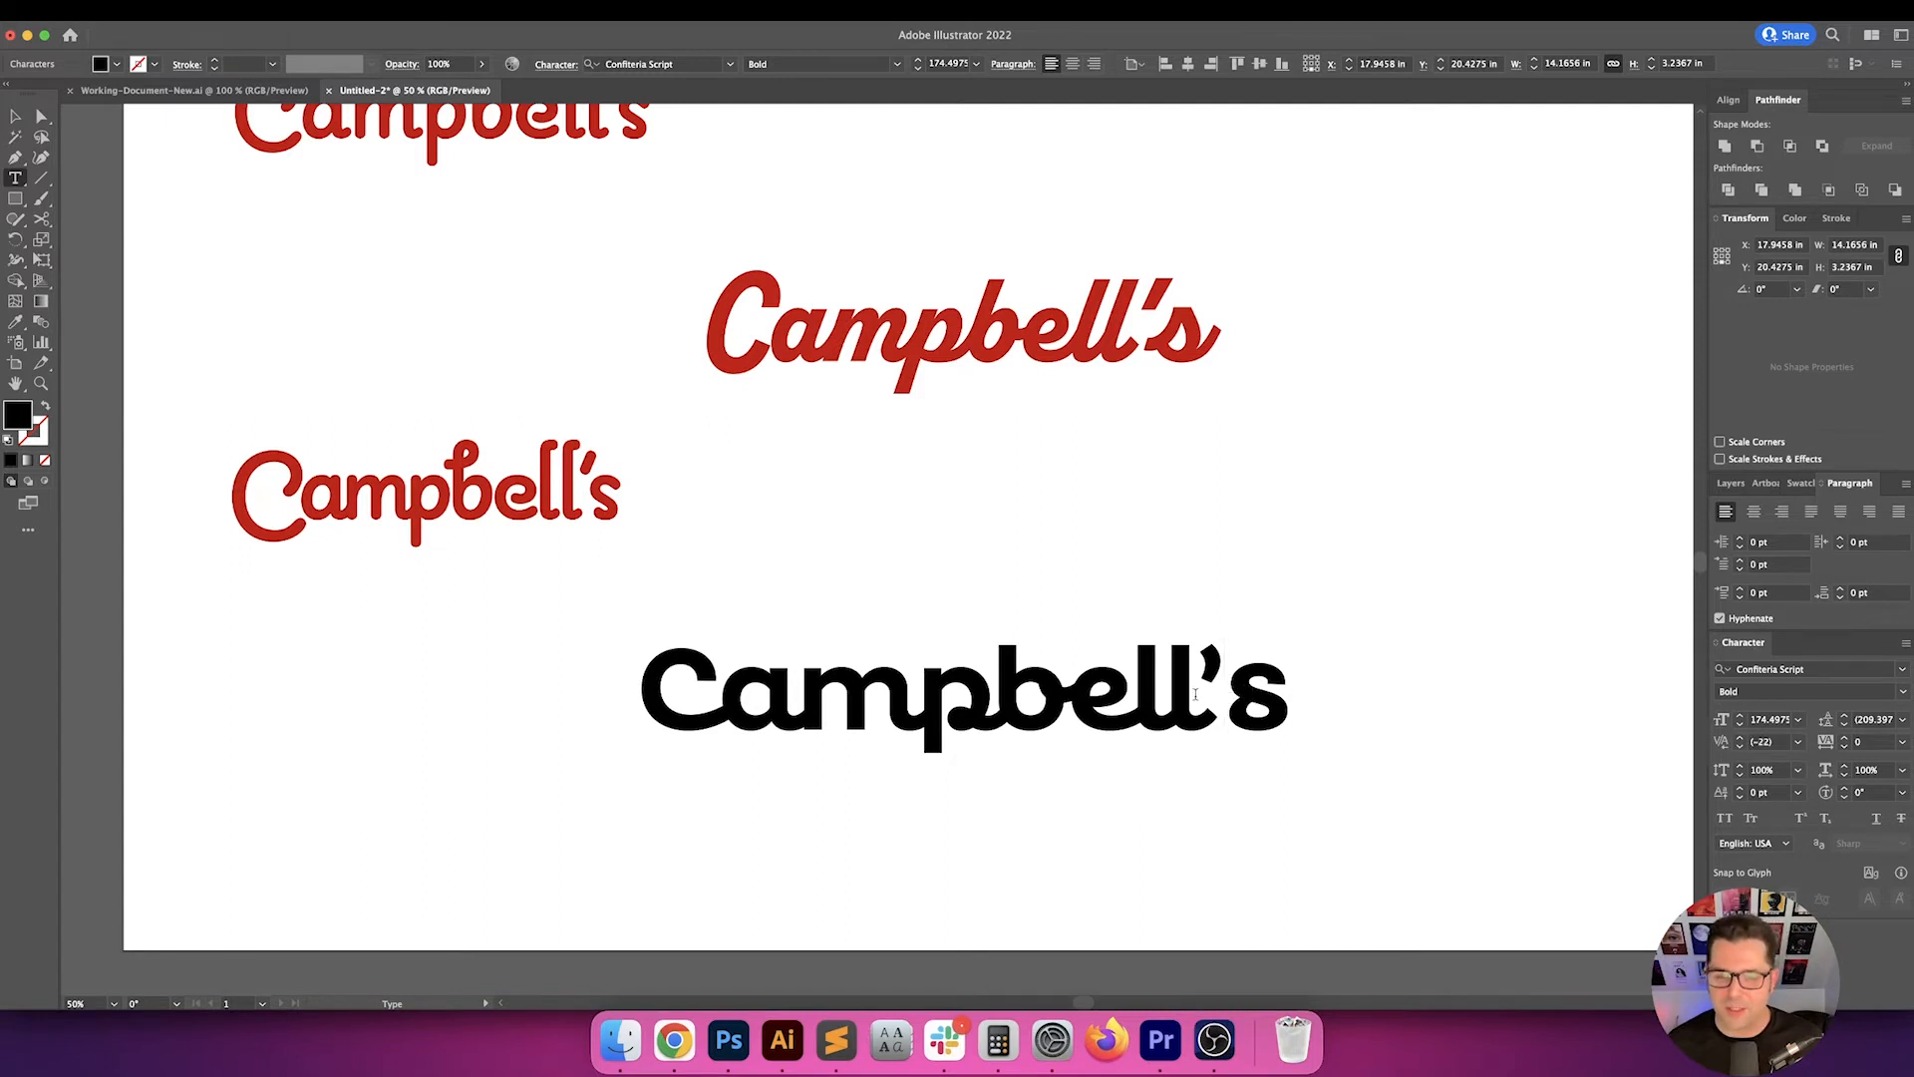
pyautogui.hotkey('shift', 'Left')
pyautogui.hotkey('shift', 'Right')
pyautogui.hotkey('shift', 'Right')
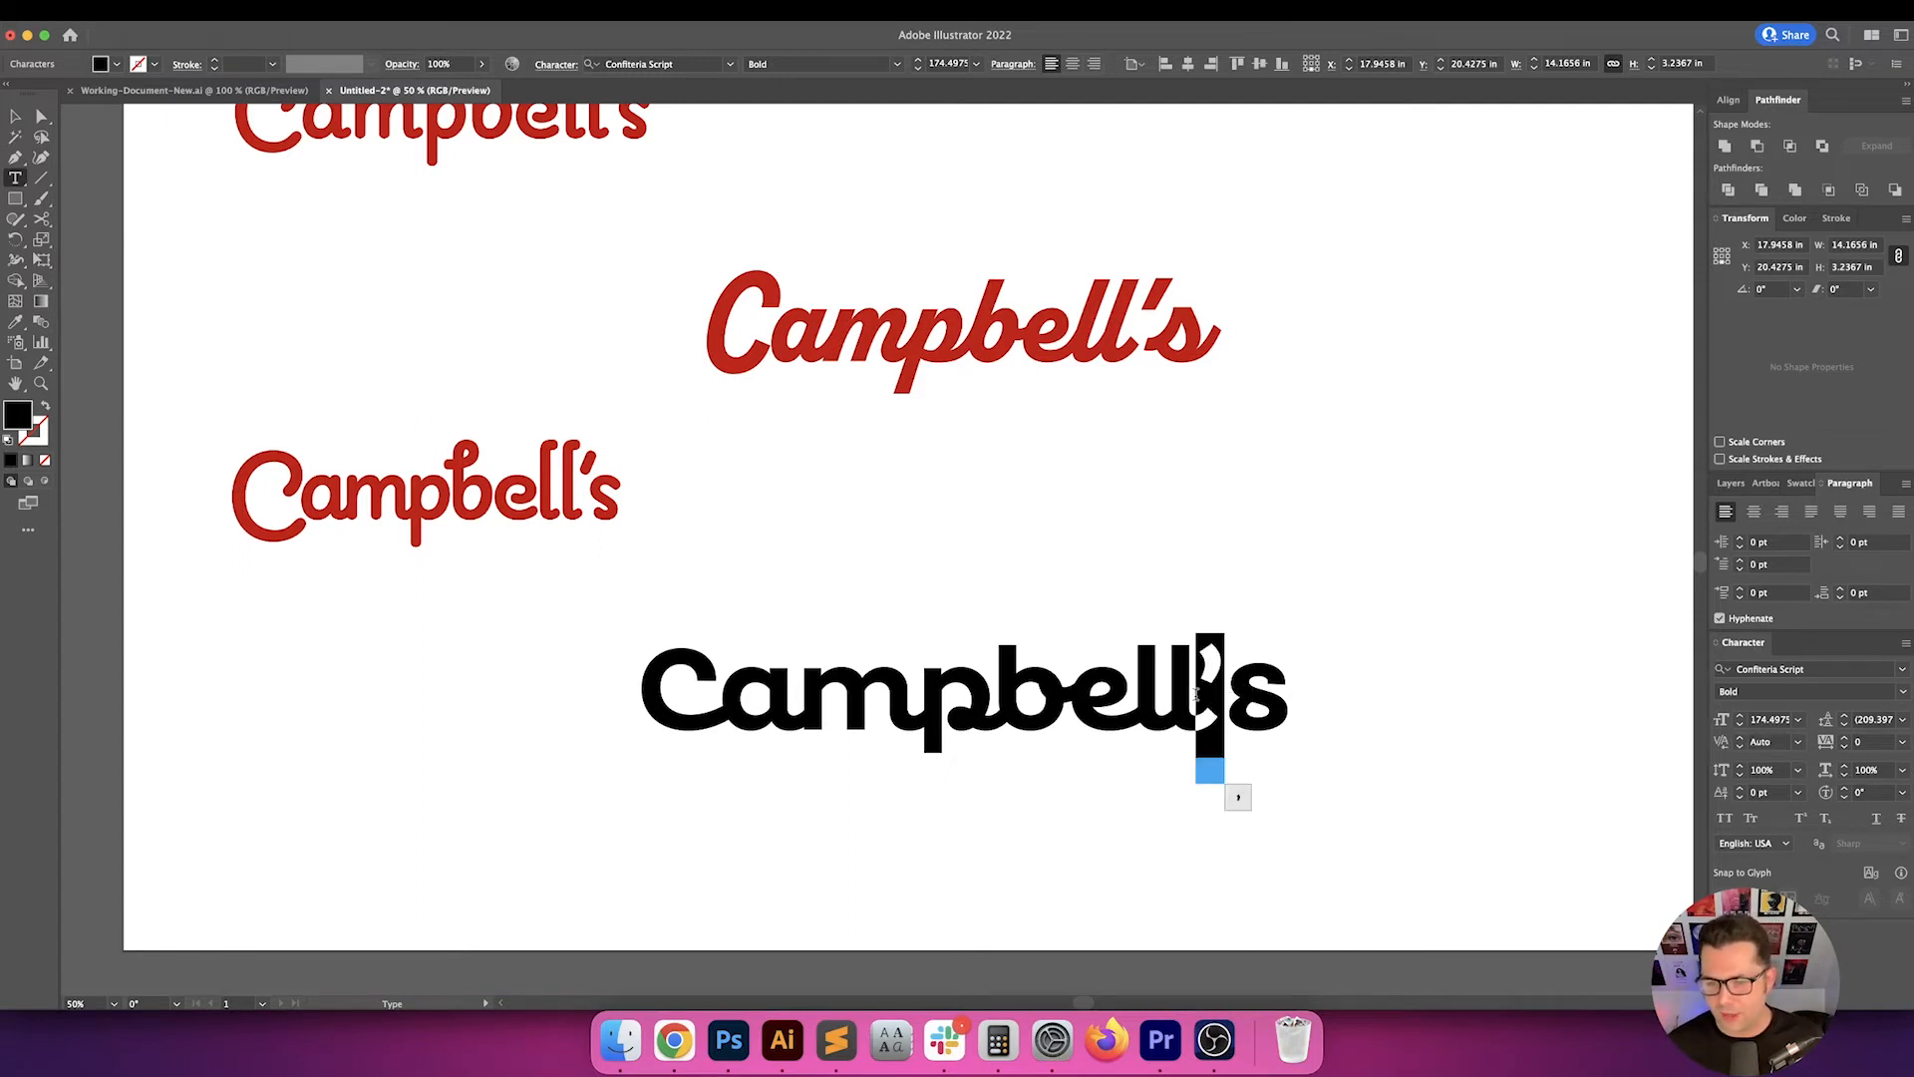
pyautogui.click(1239, 797)
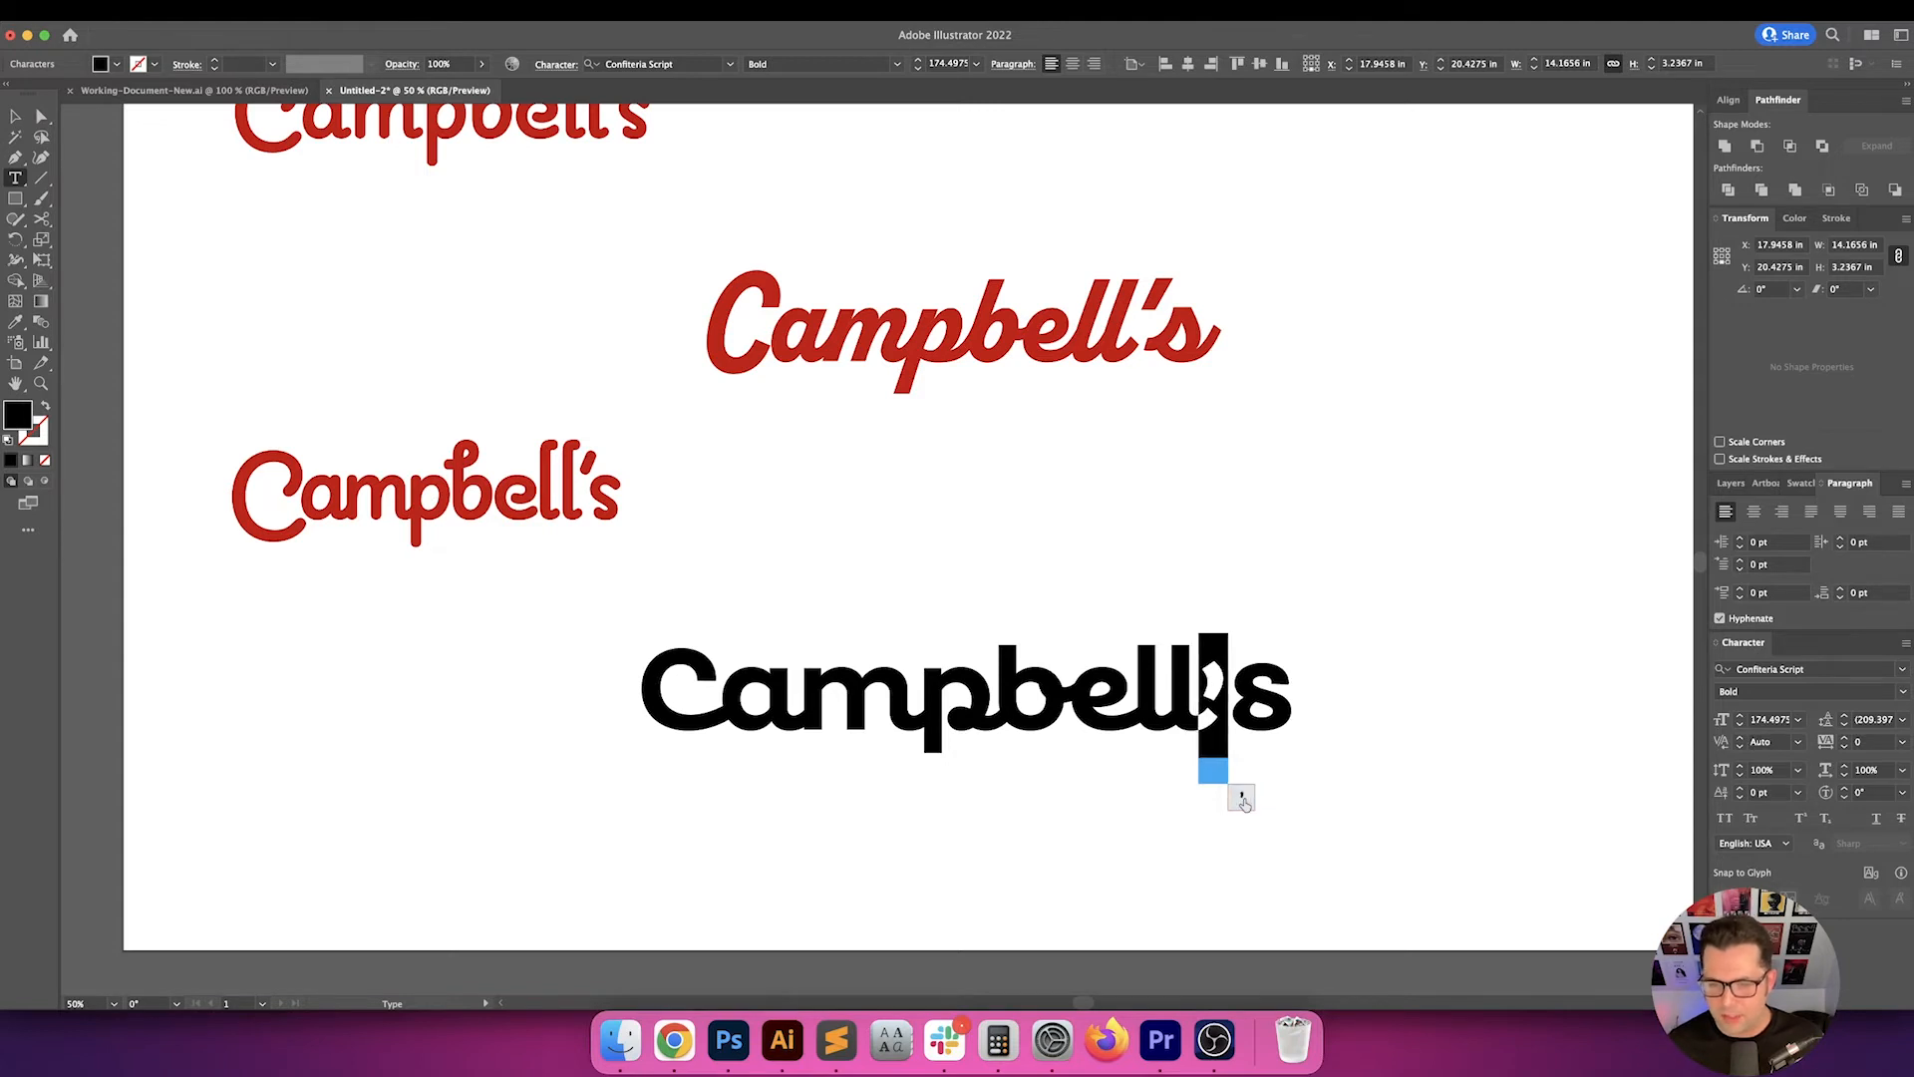
# - Replace both l's in the black wordmark with their looped alternate glyphs
pyautogui.click(1189, 707)
pyautogui.hotkey('shift', 'Left')
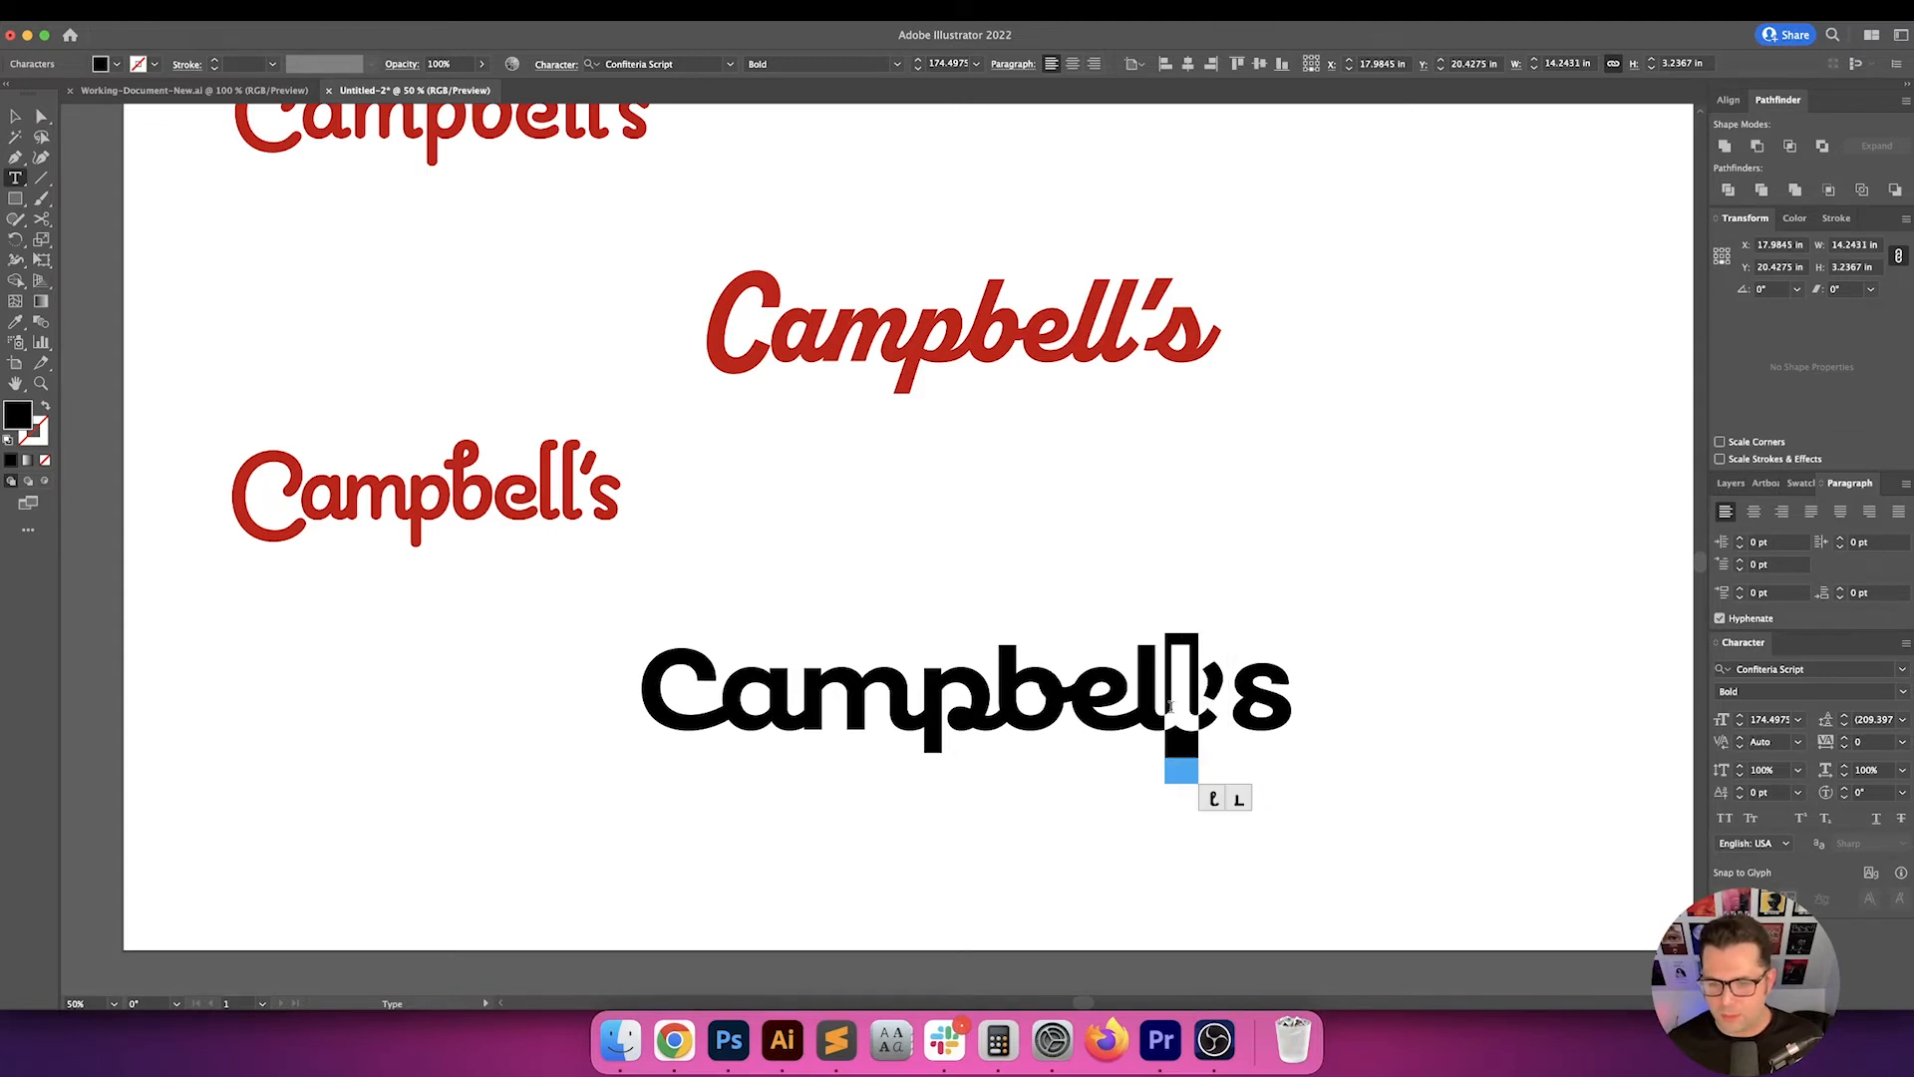
pyautogui.click(1213, 798)
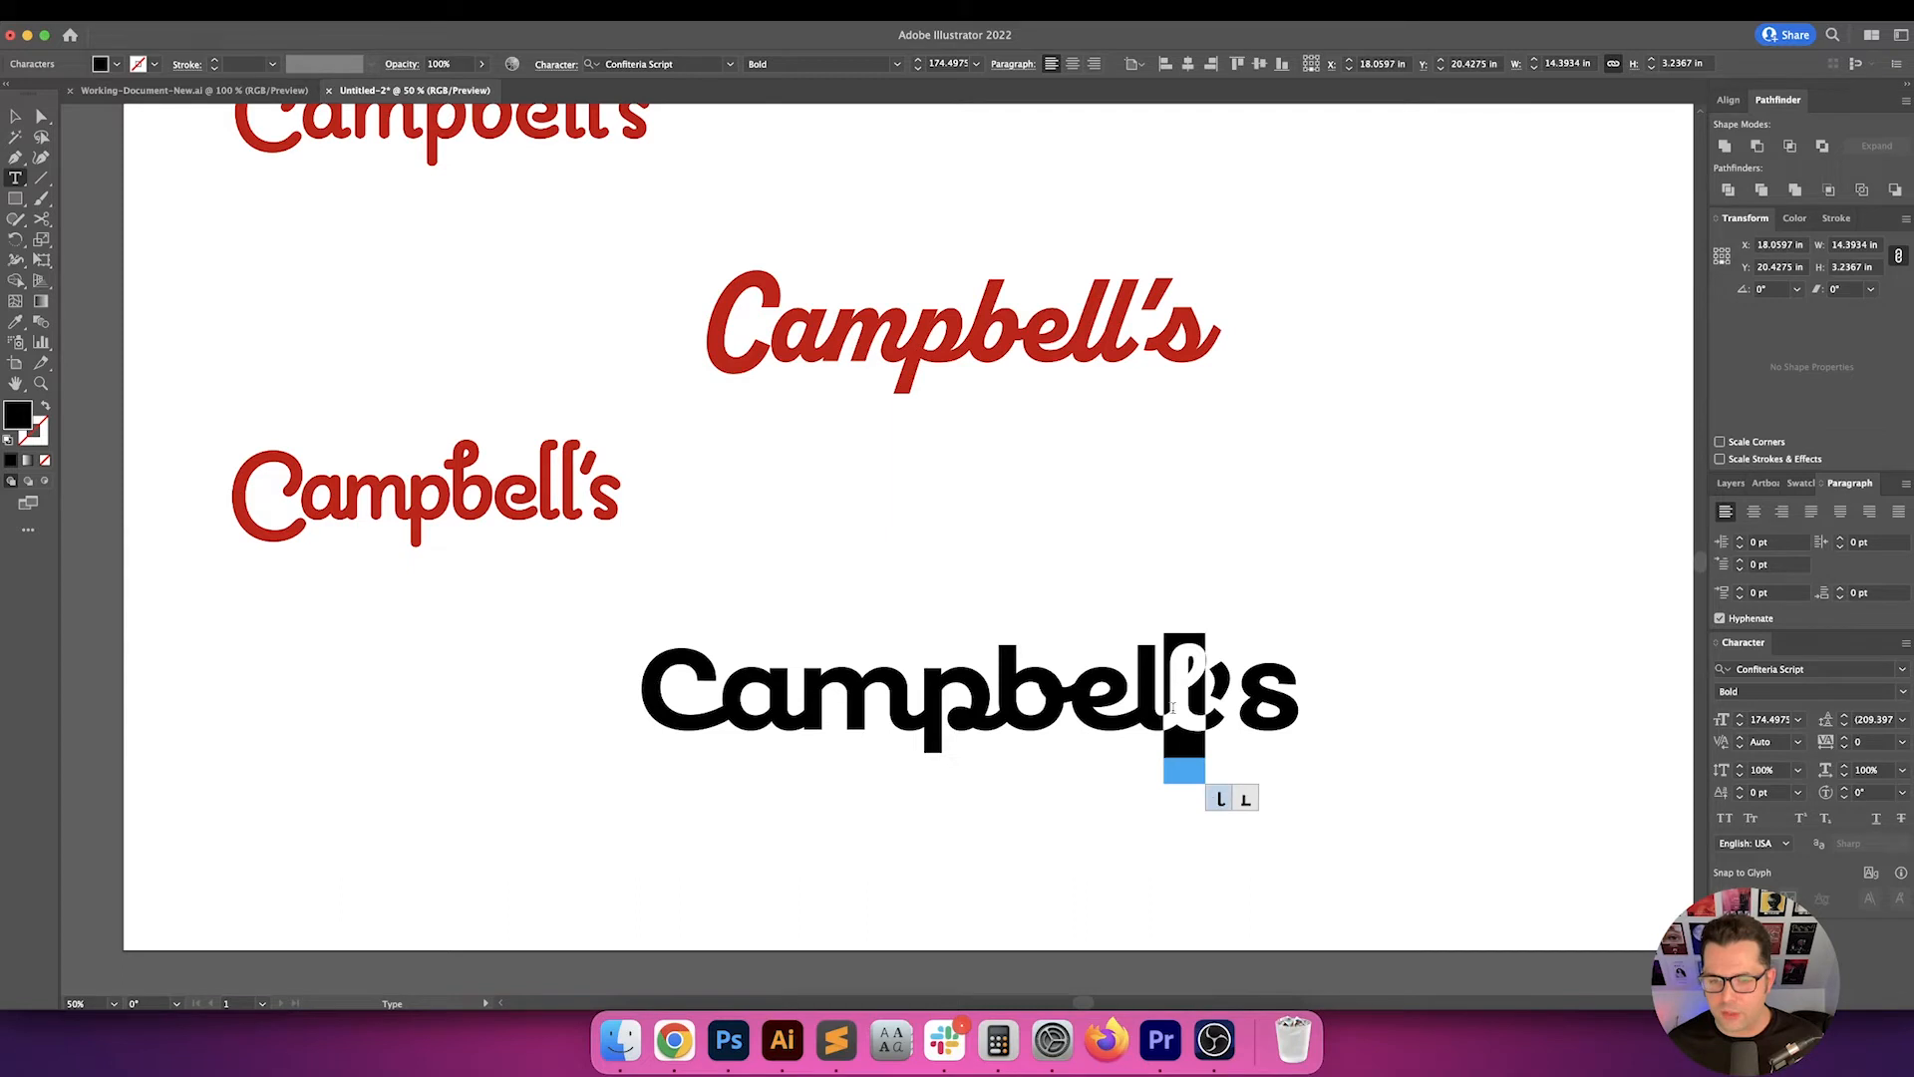
pyautogui.moveTo(1154, 706); pyautogui.dragTo(1133, 703)
pyautogui.click(1220, 797)
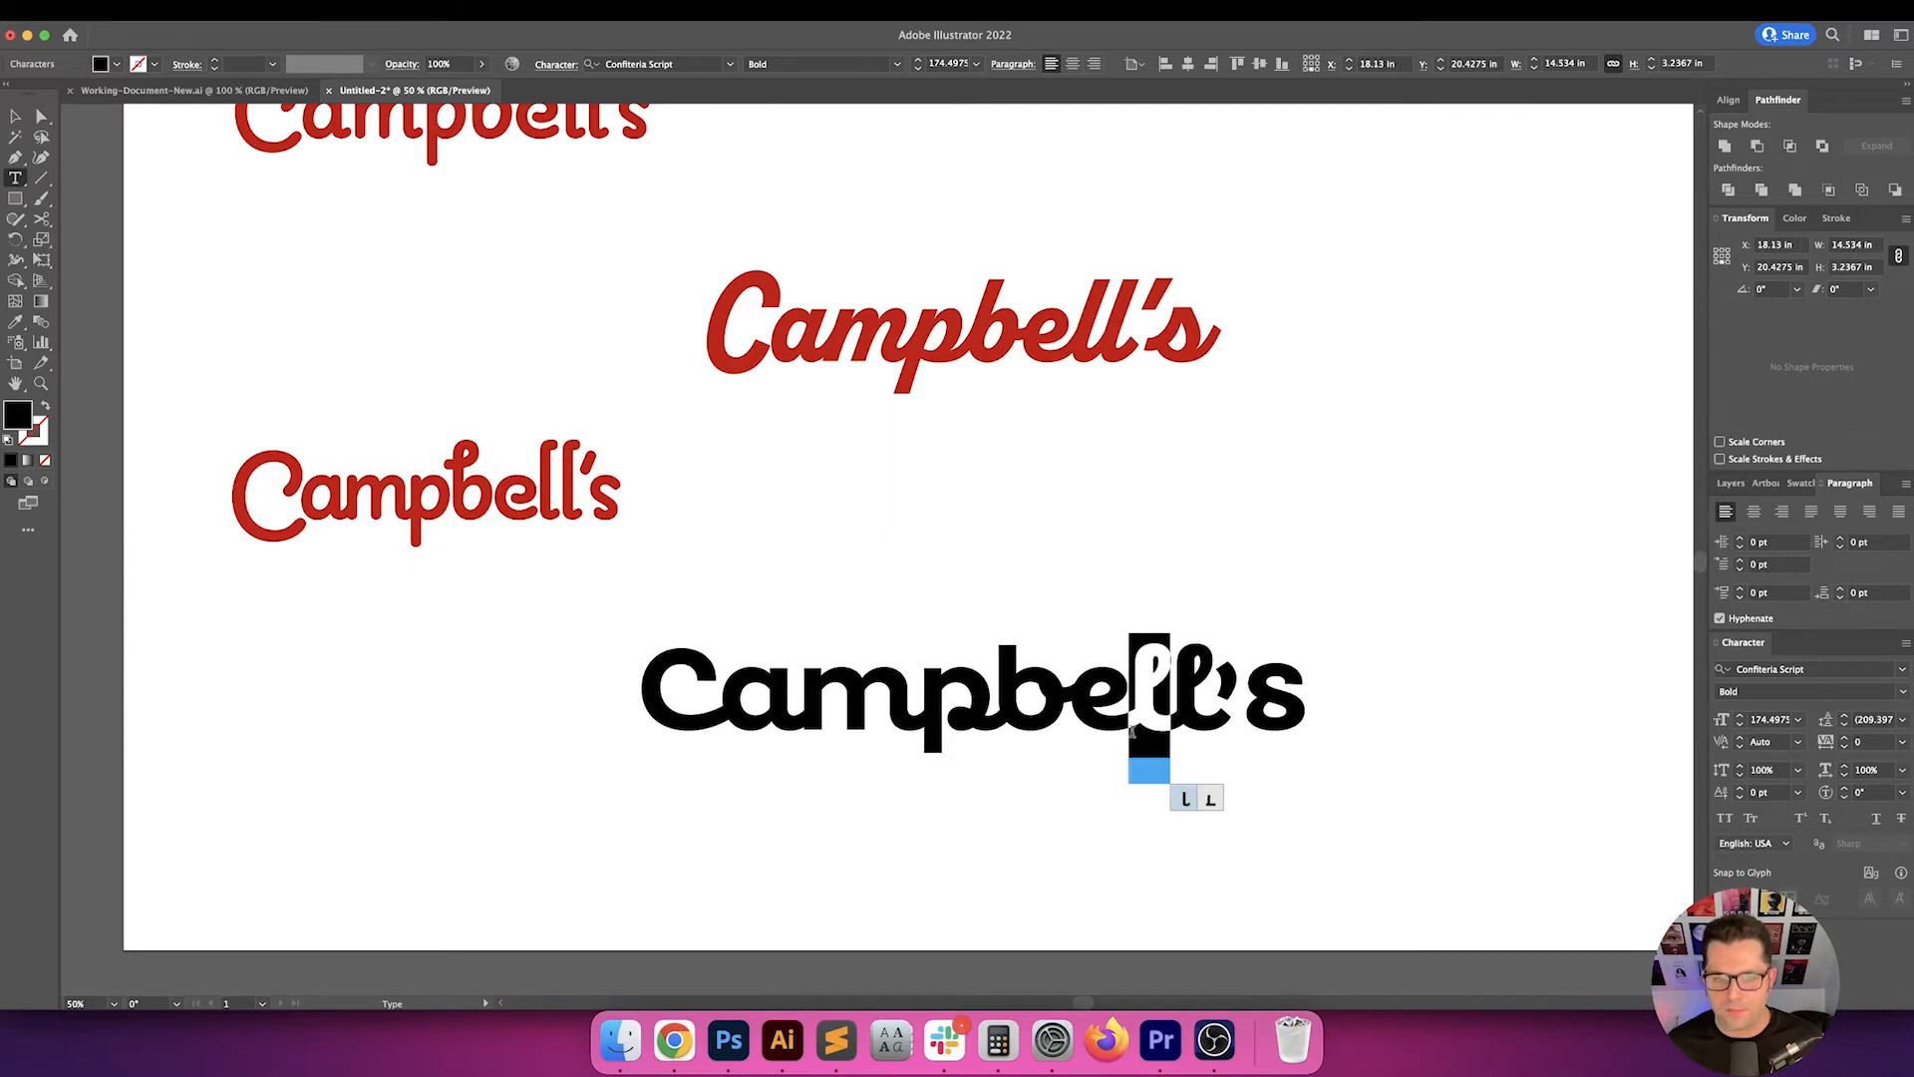
# - Tighten the kerning between the apostrophe and the s in the black wordmark to -60
pyautogui.click(1105, 707)
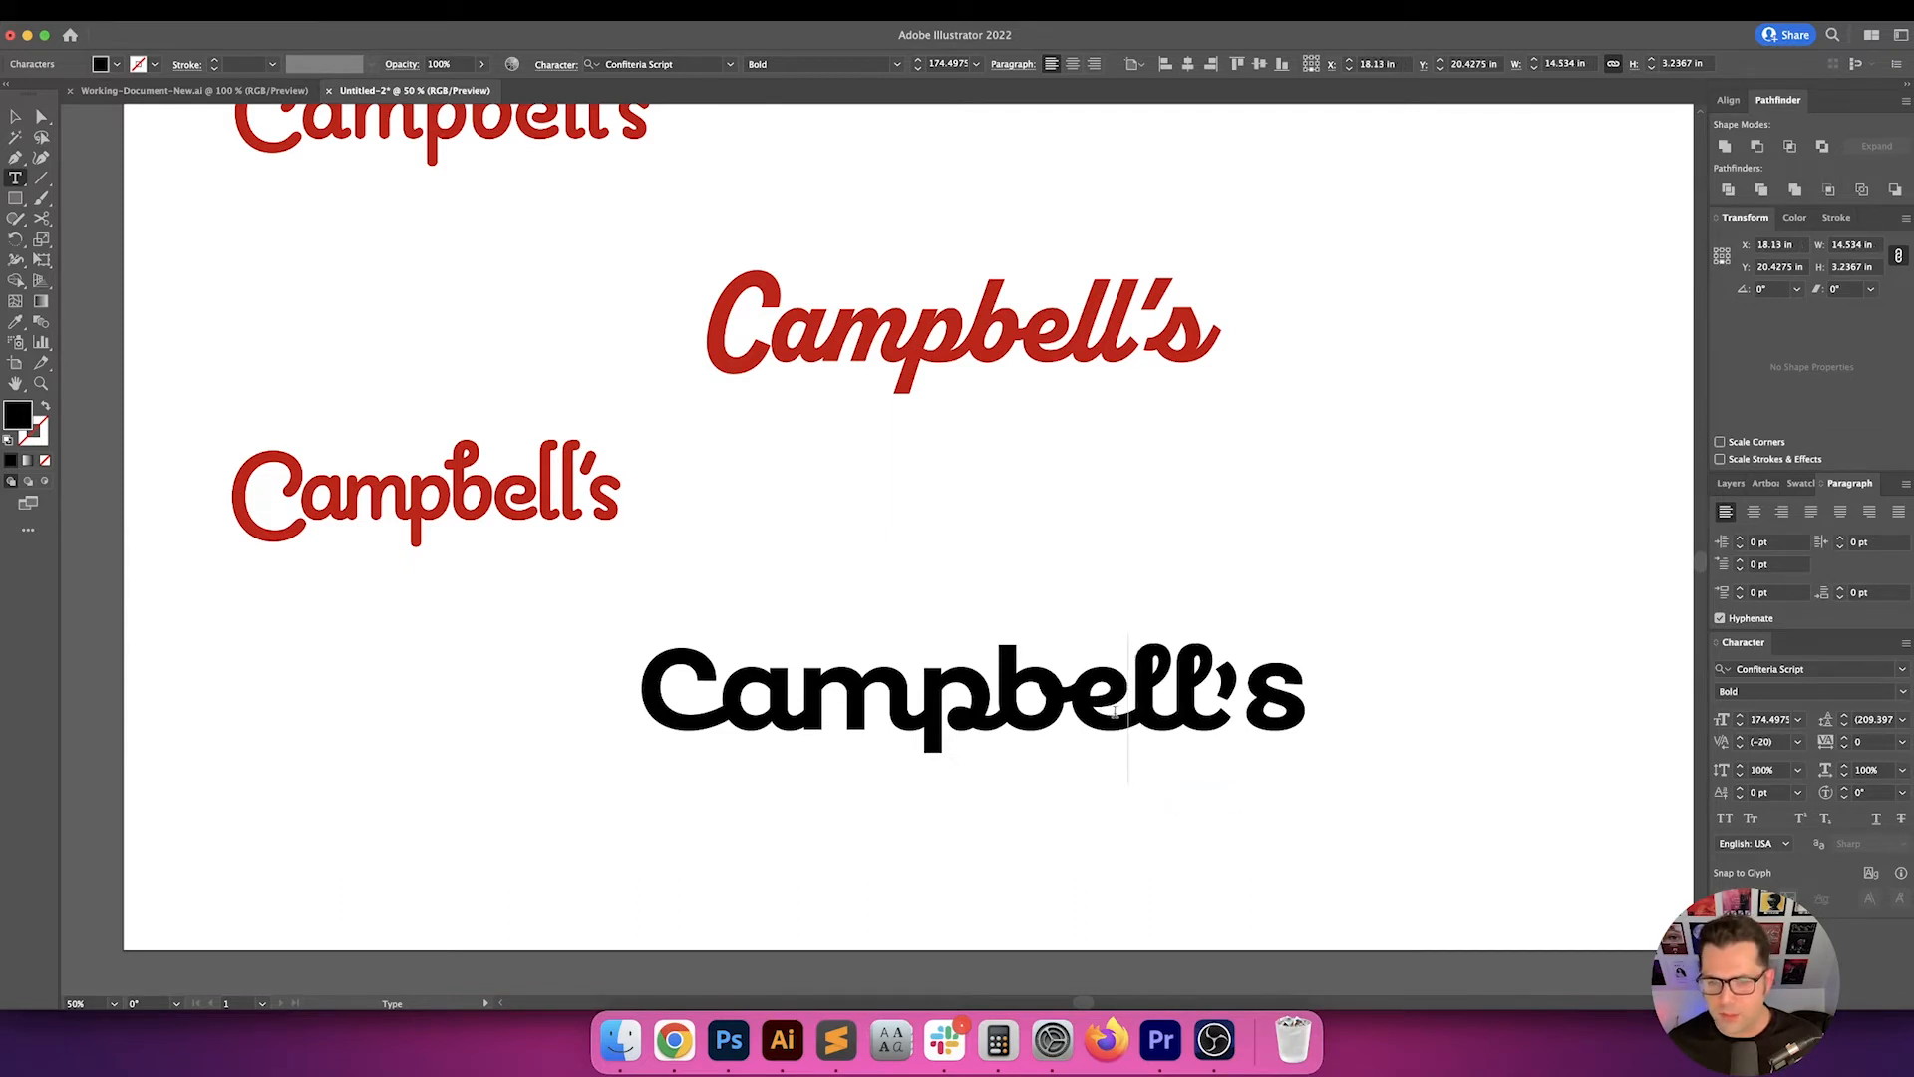
pyautogui.click(1239, 703)
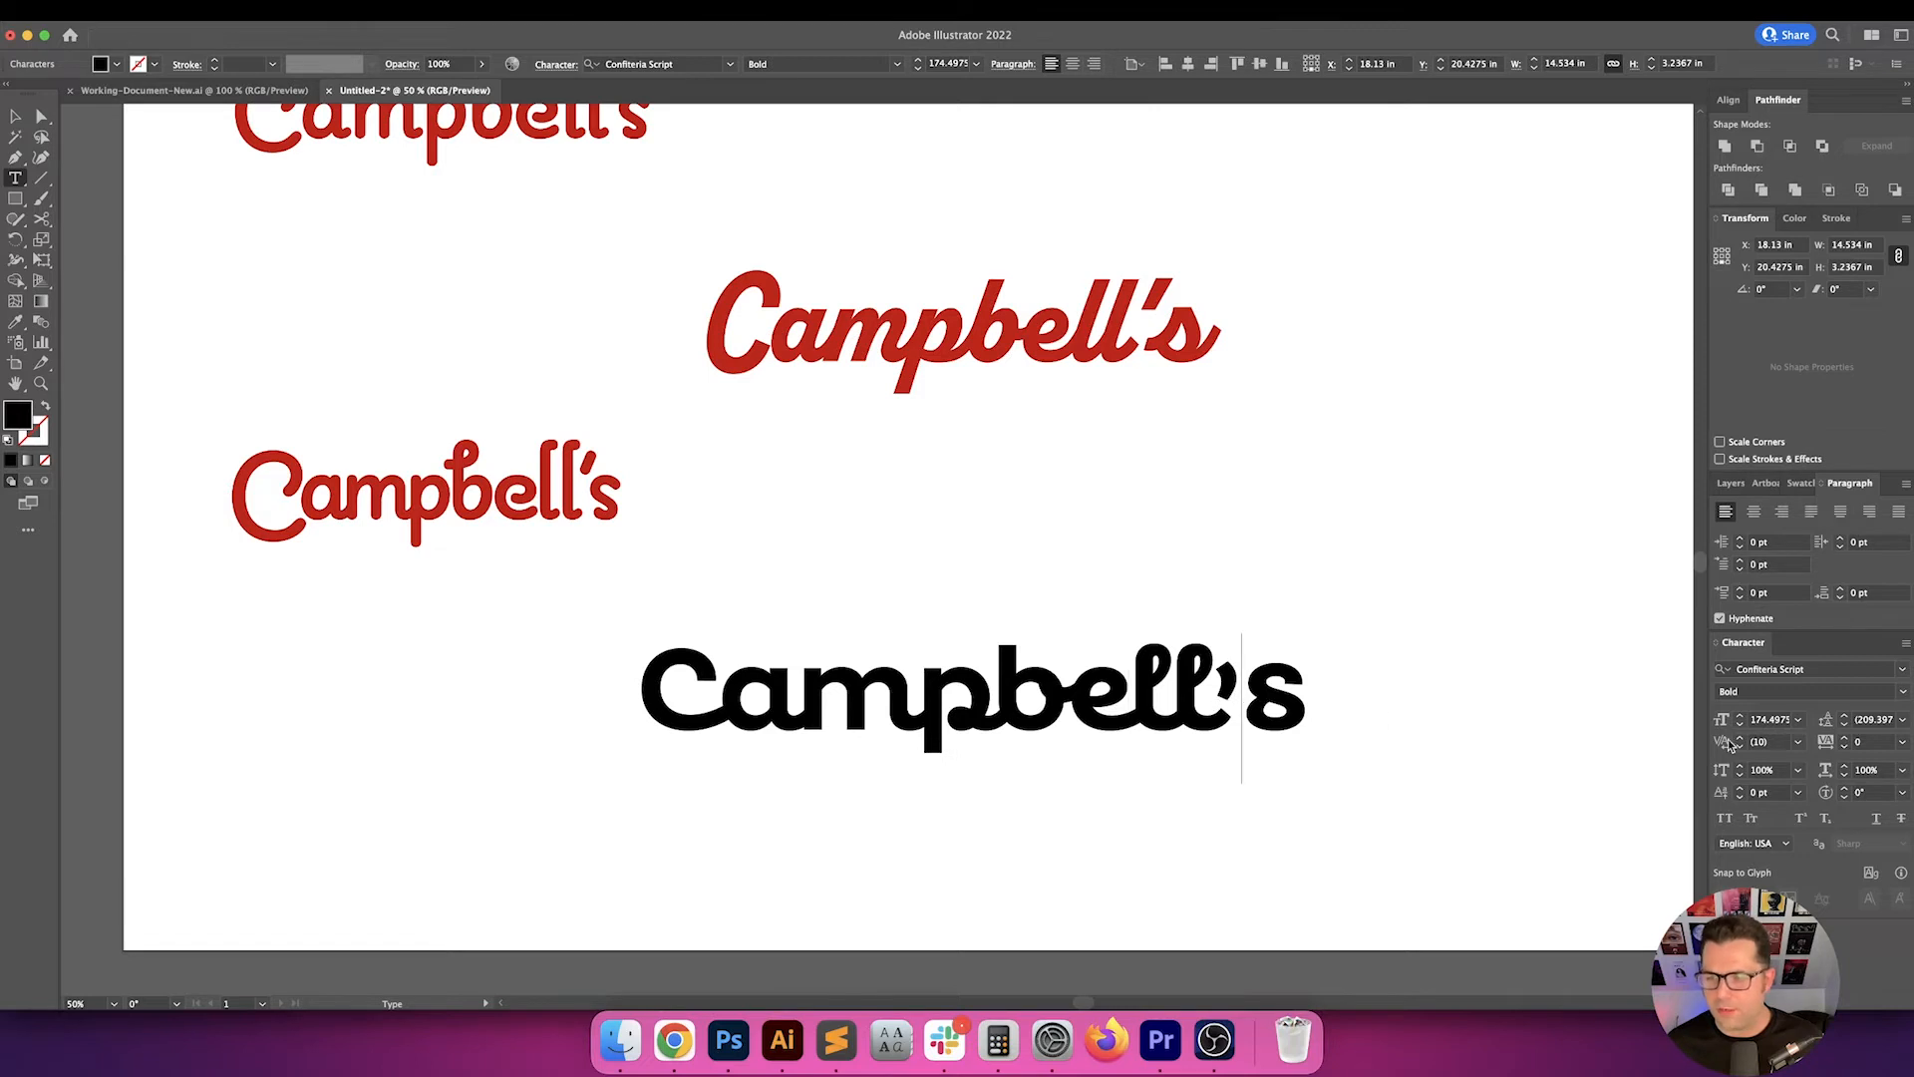
pyautogui.doubleClick(1775, 742)
pyautogui.write('-50')
pyautogui.press('Return')
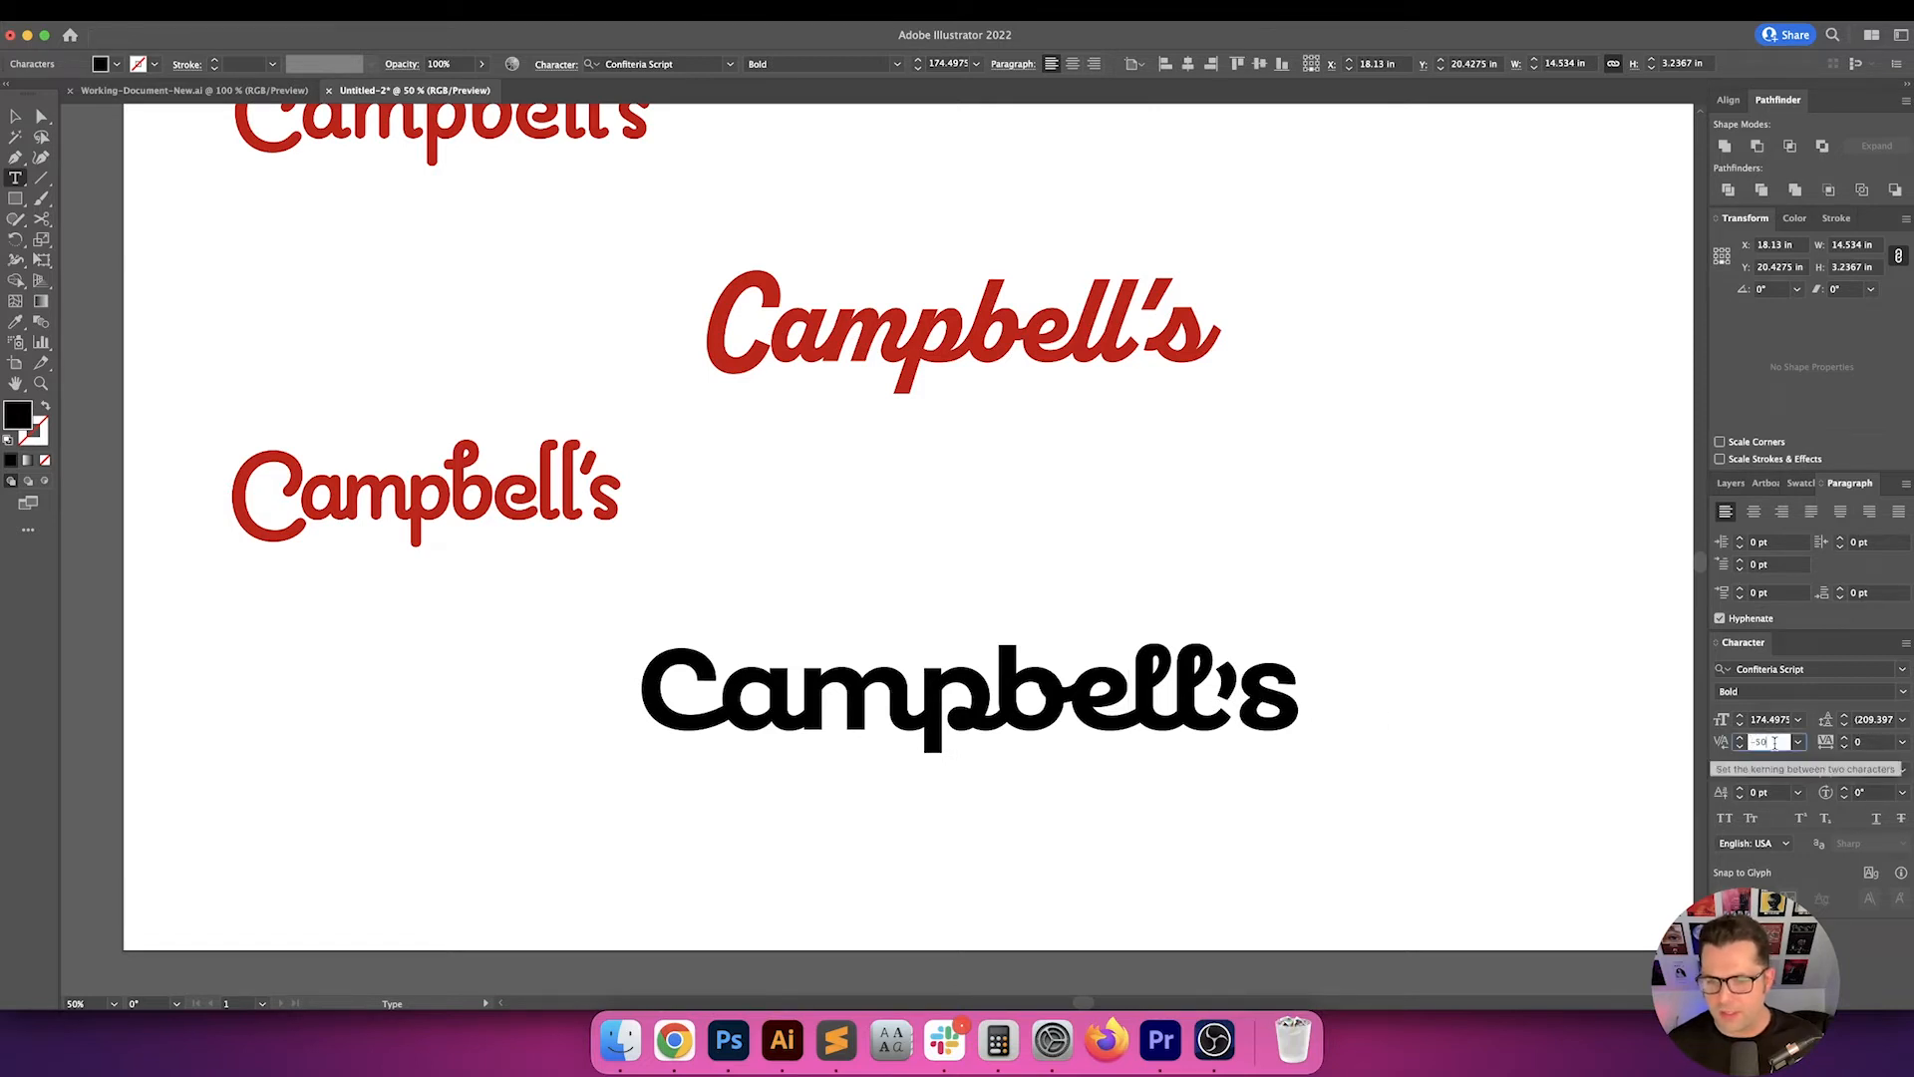
pyautogui.hotkey('shift', 'Up')
pyautogui.hotkey('shift', 'Down')
pyautogui.hotkey('shift', 'Down')
pyautogui.press('Return')
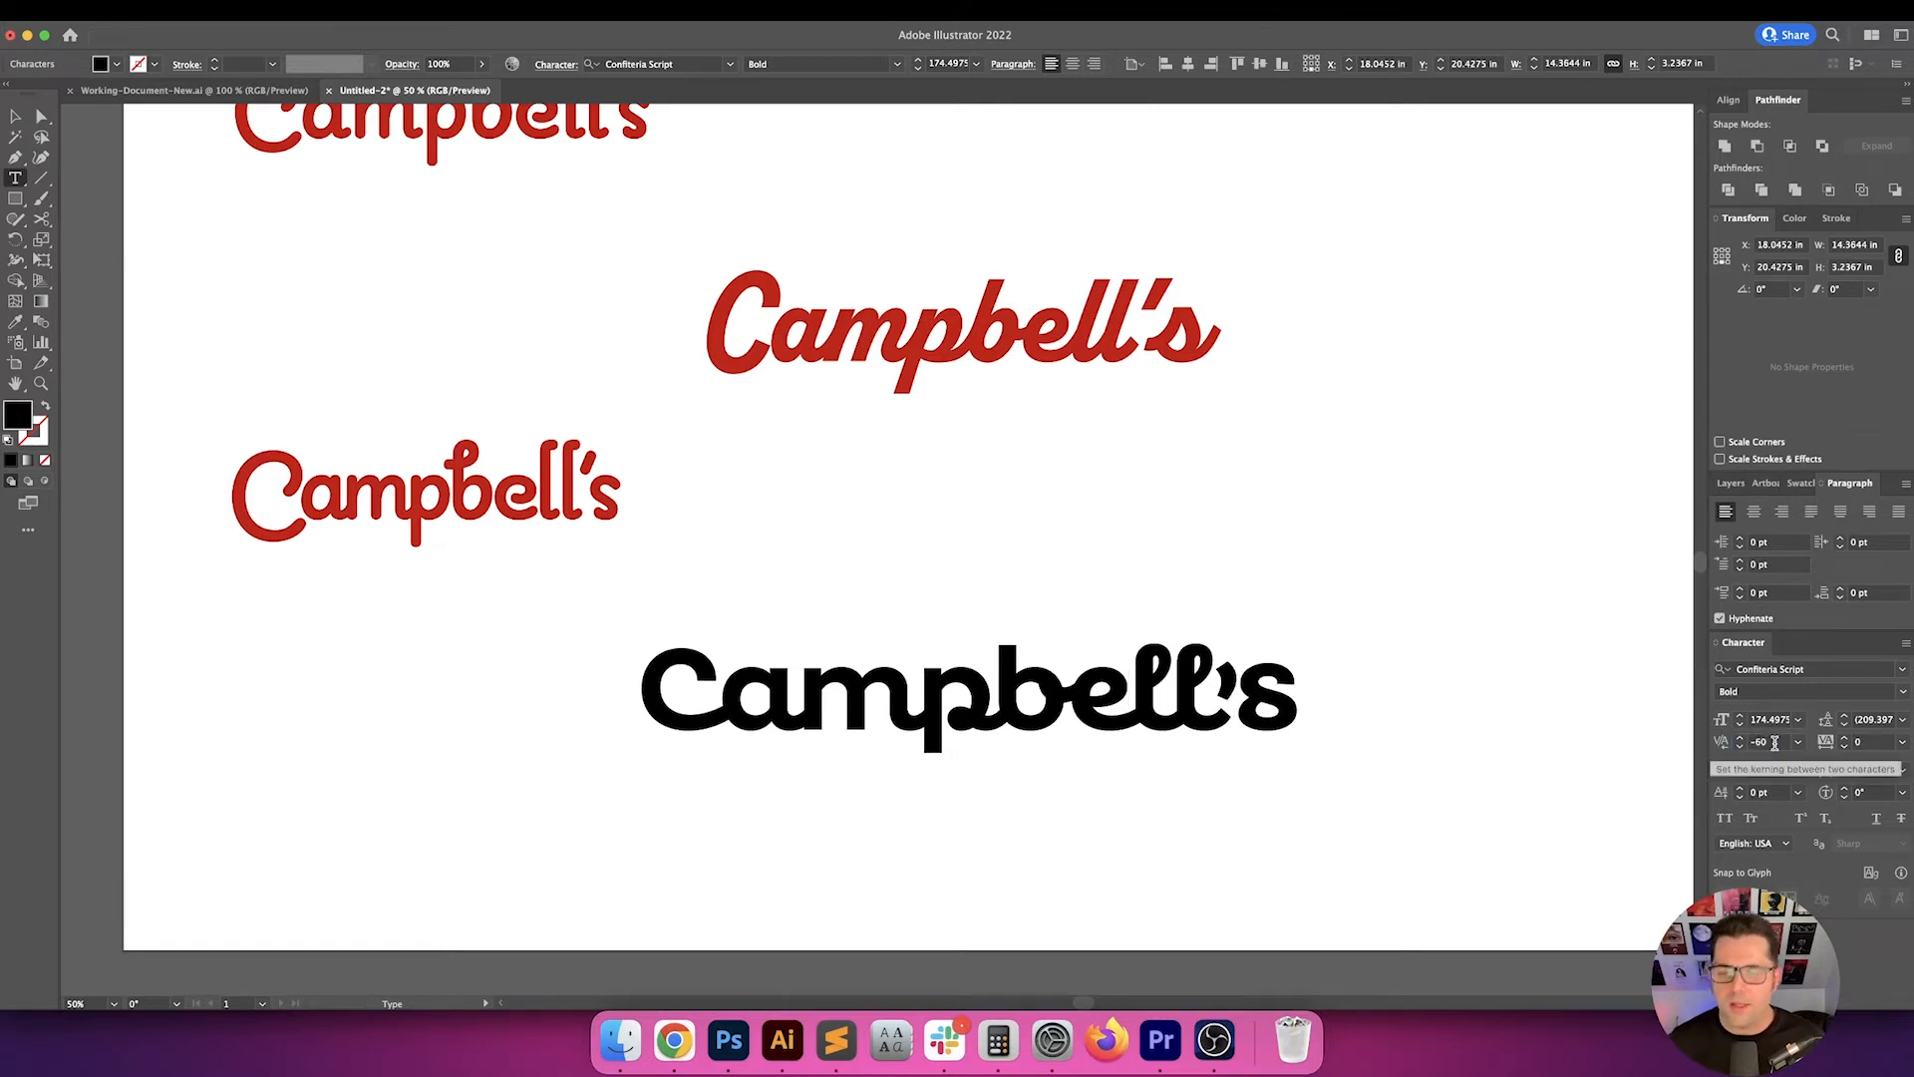
pyautogui.press('Escape')
# - Right-align the black wordmark's text and move it back onto the artboard below the slanted red wordmark
pyautogui.click(1094, 64)
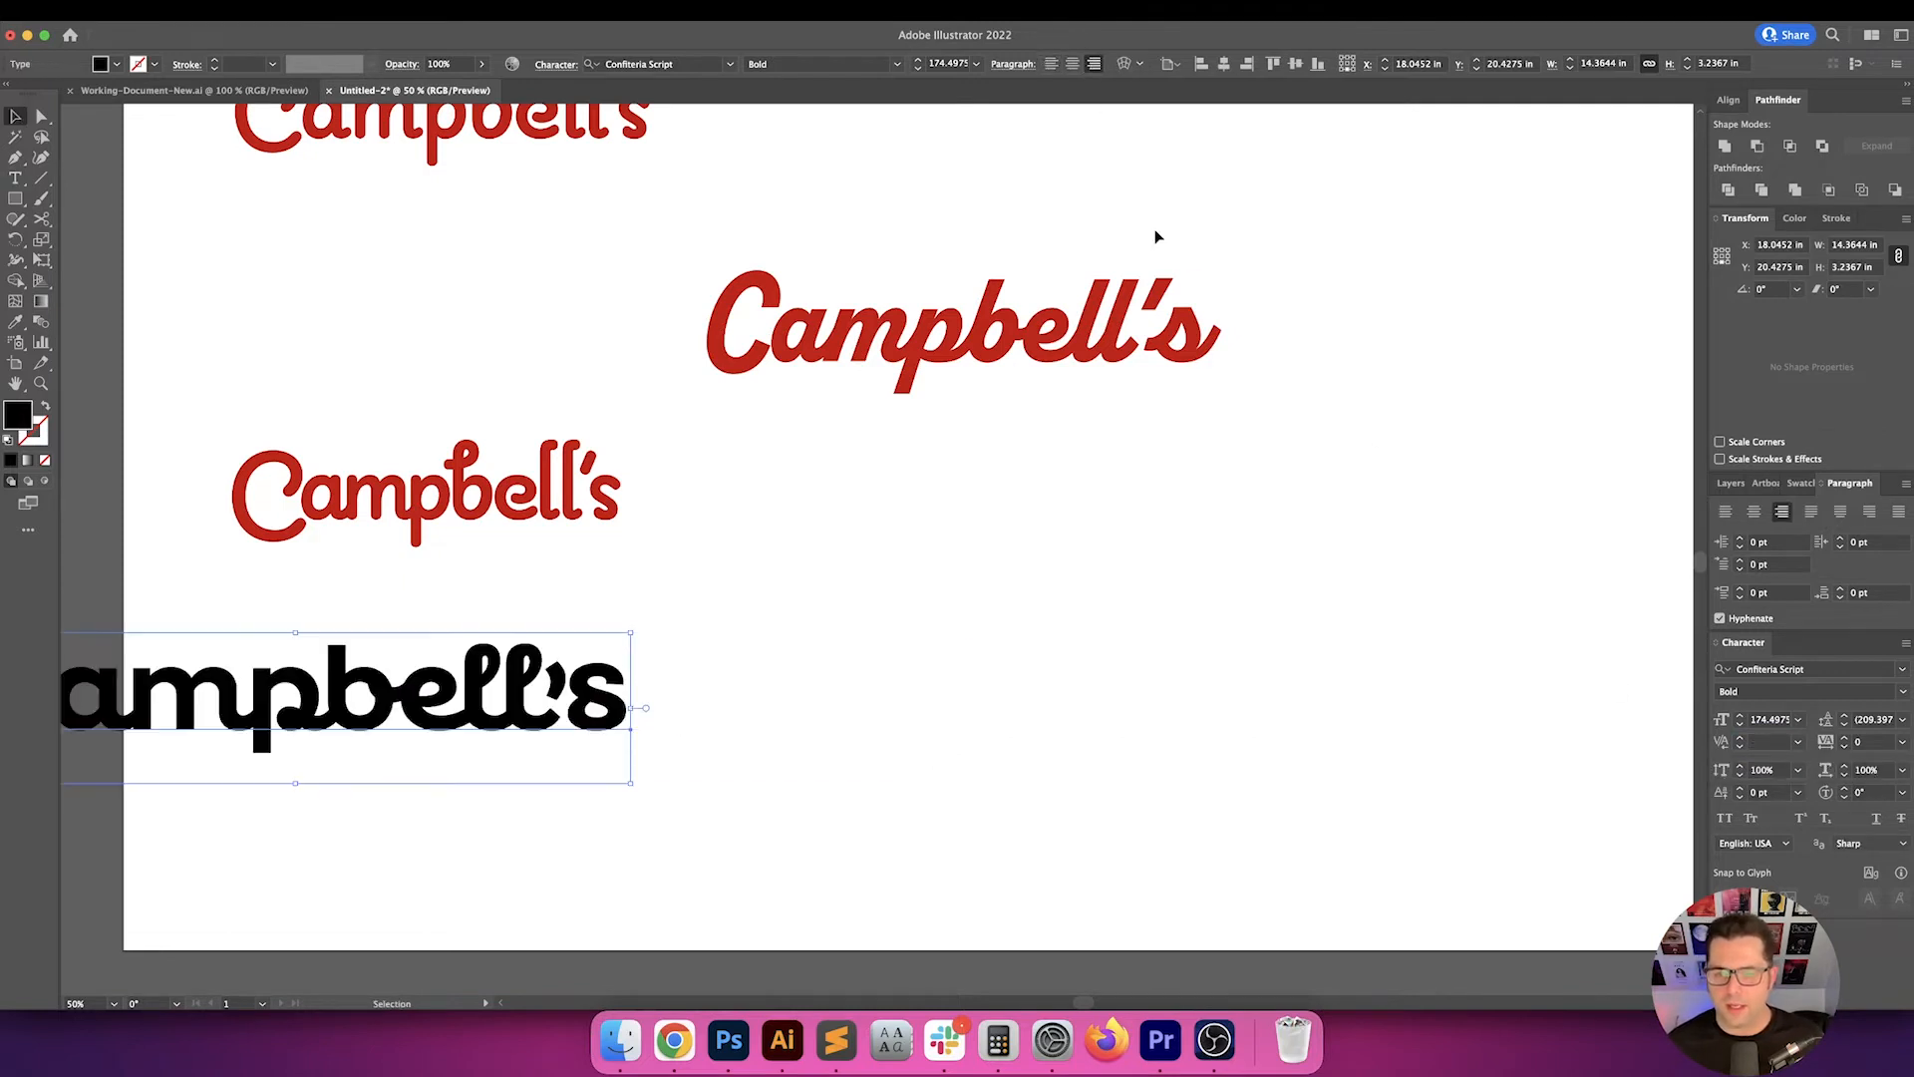
pyautogui.moveTo(418, 650); pyautogui.dragTo(961, 653)
pyautogui.click(1183, 607)
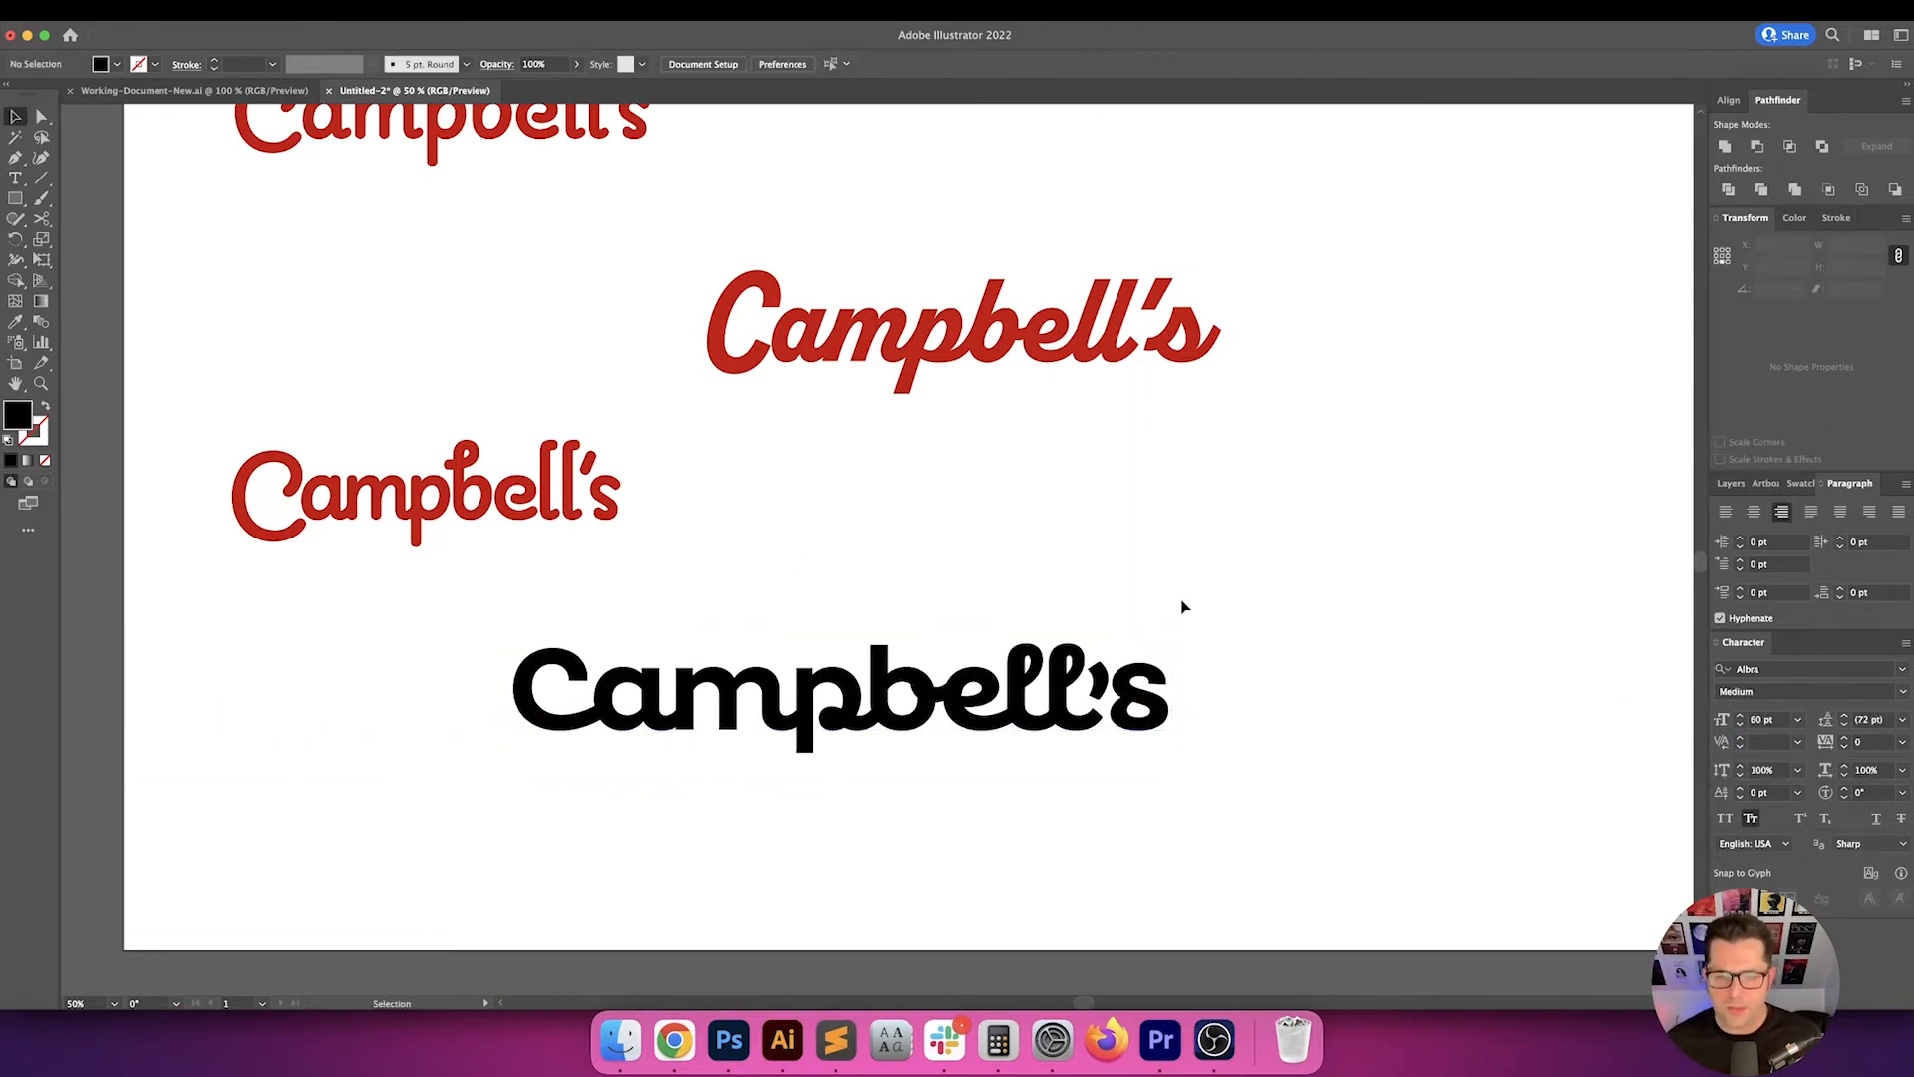
# - Try the epsilon-shaped alternate glyph for the e in the black wordmark, and undo the swap
pyautogui.press('t')
pyautogui.moveTo(999, 715); pyautogui.dragTo(943, 708)
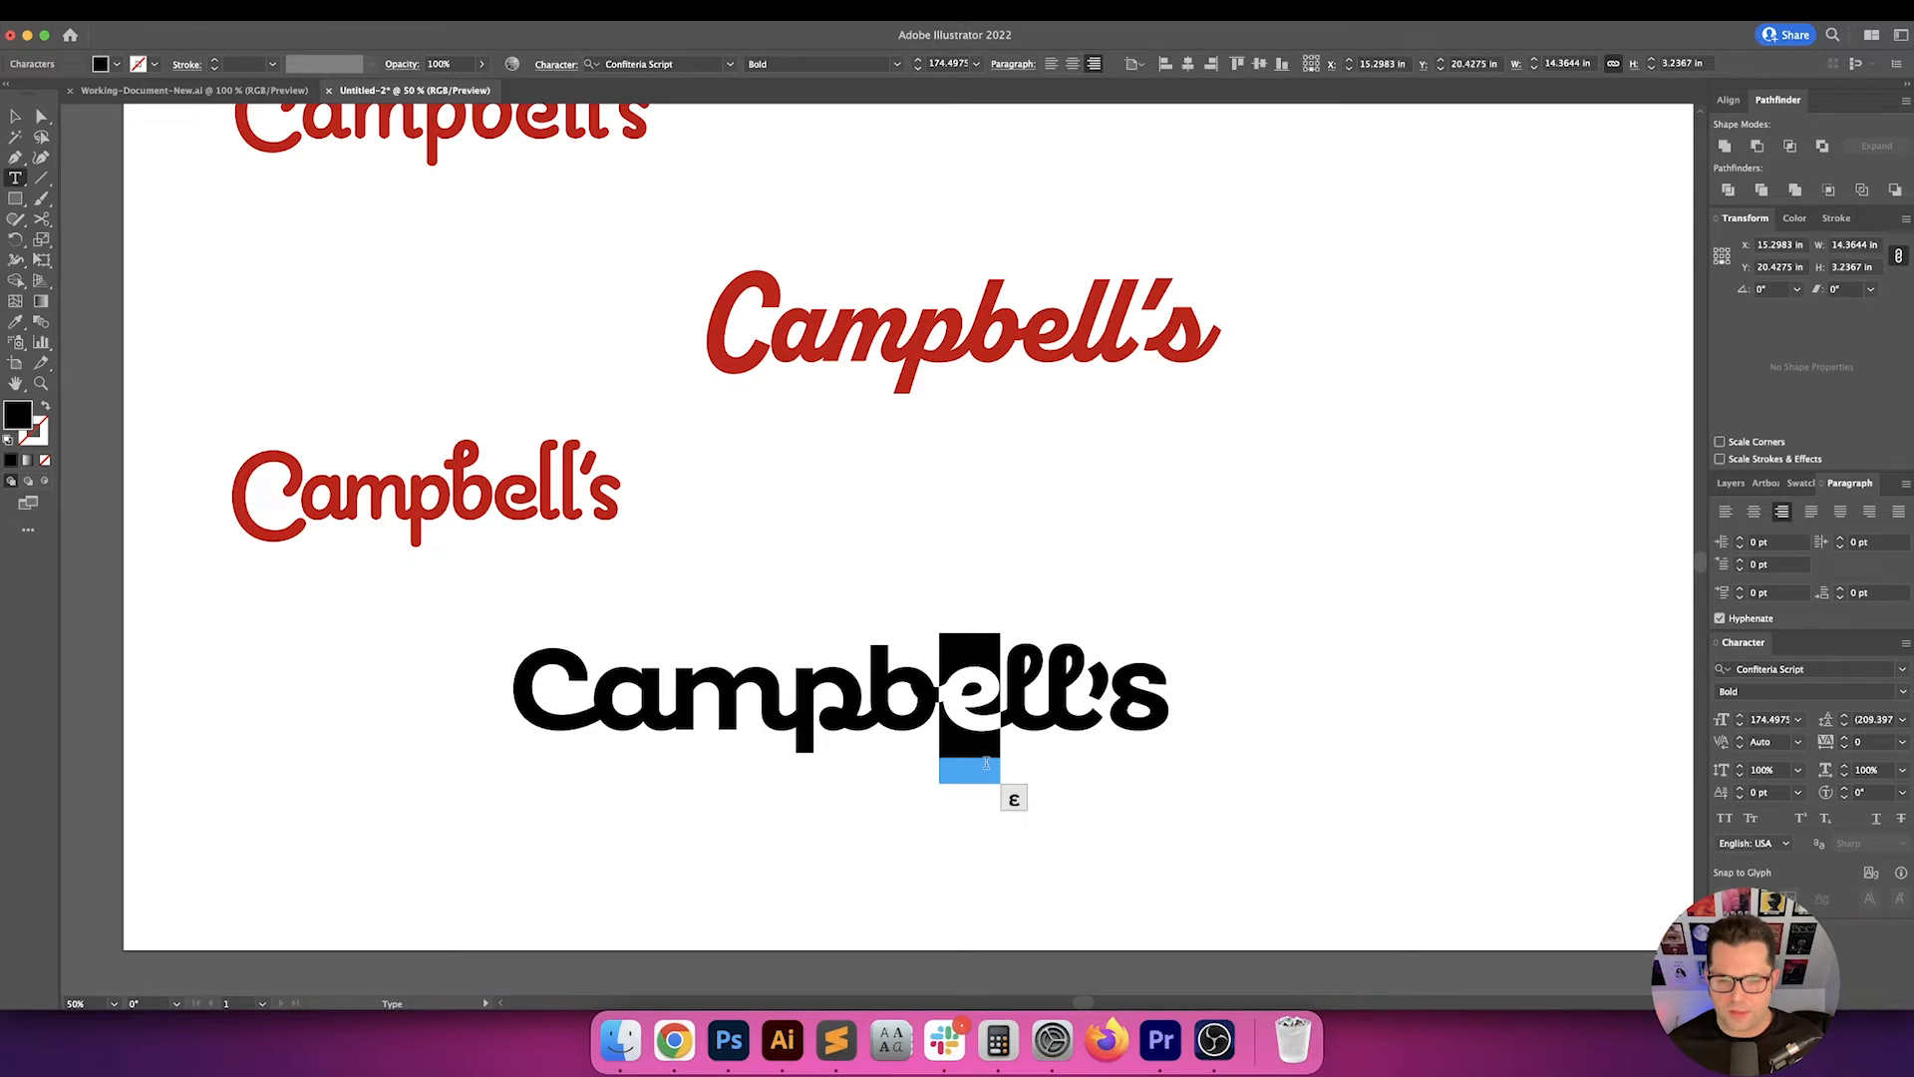
pyautogui.click(1015, 799)
pyautogui.press('Escape')
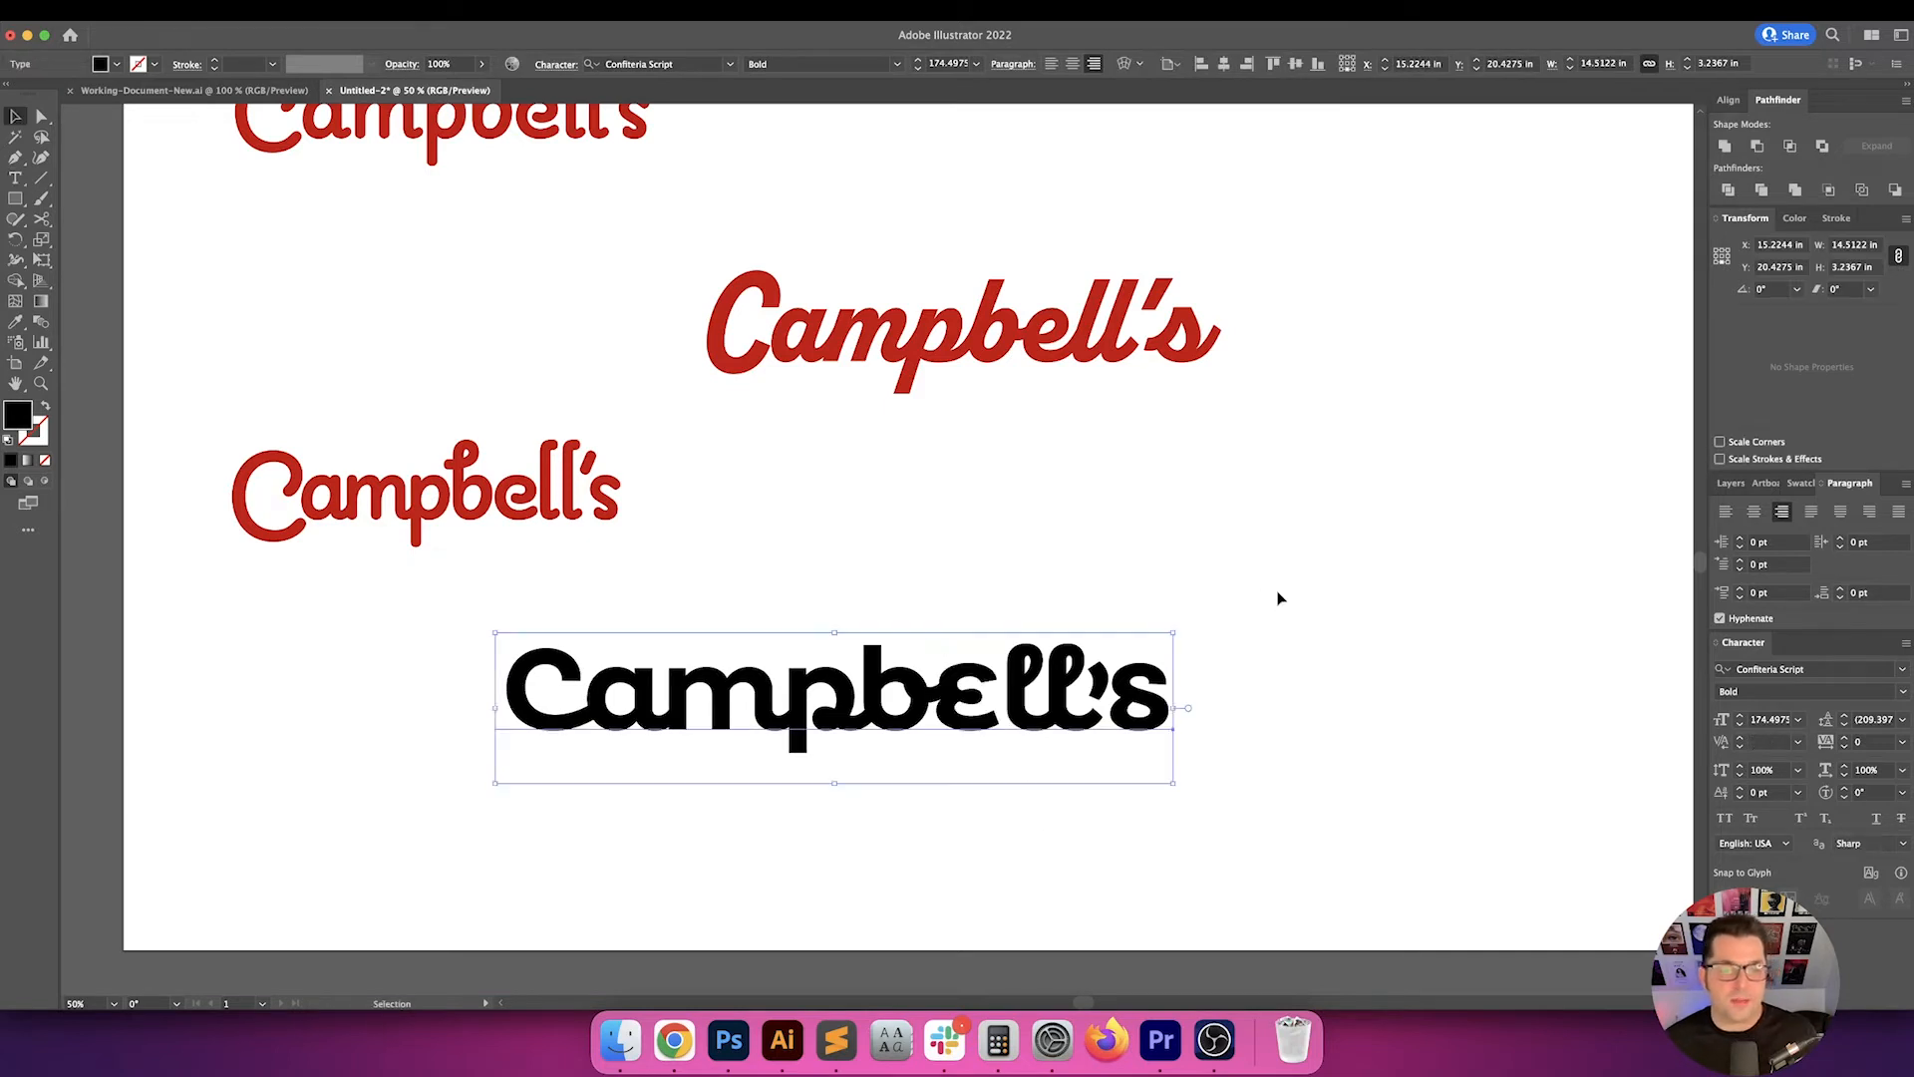
pyautogui.click(1279, 598)
pyautogui.hscroll(-2, 1306, 599)
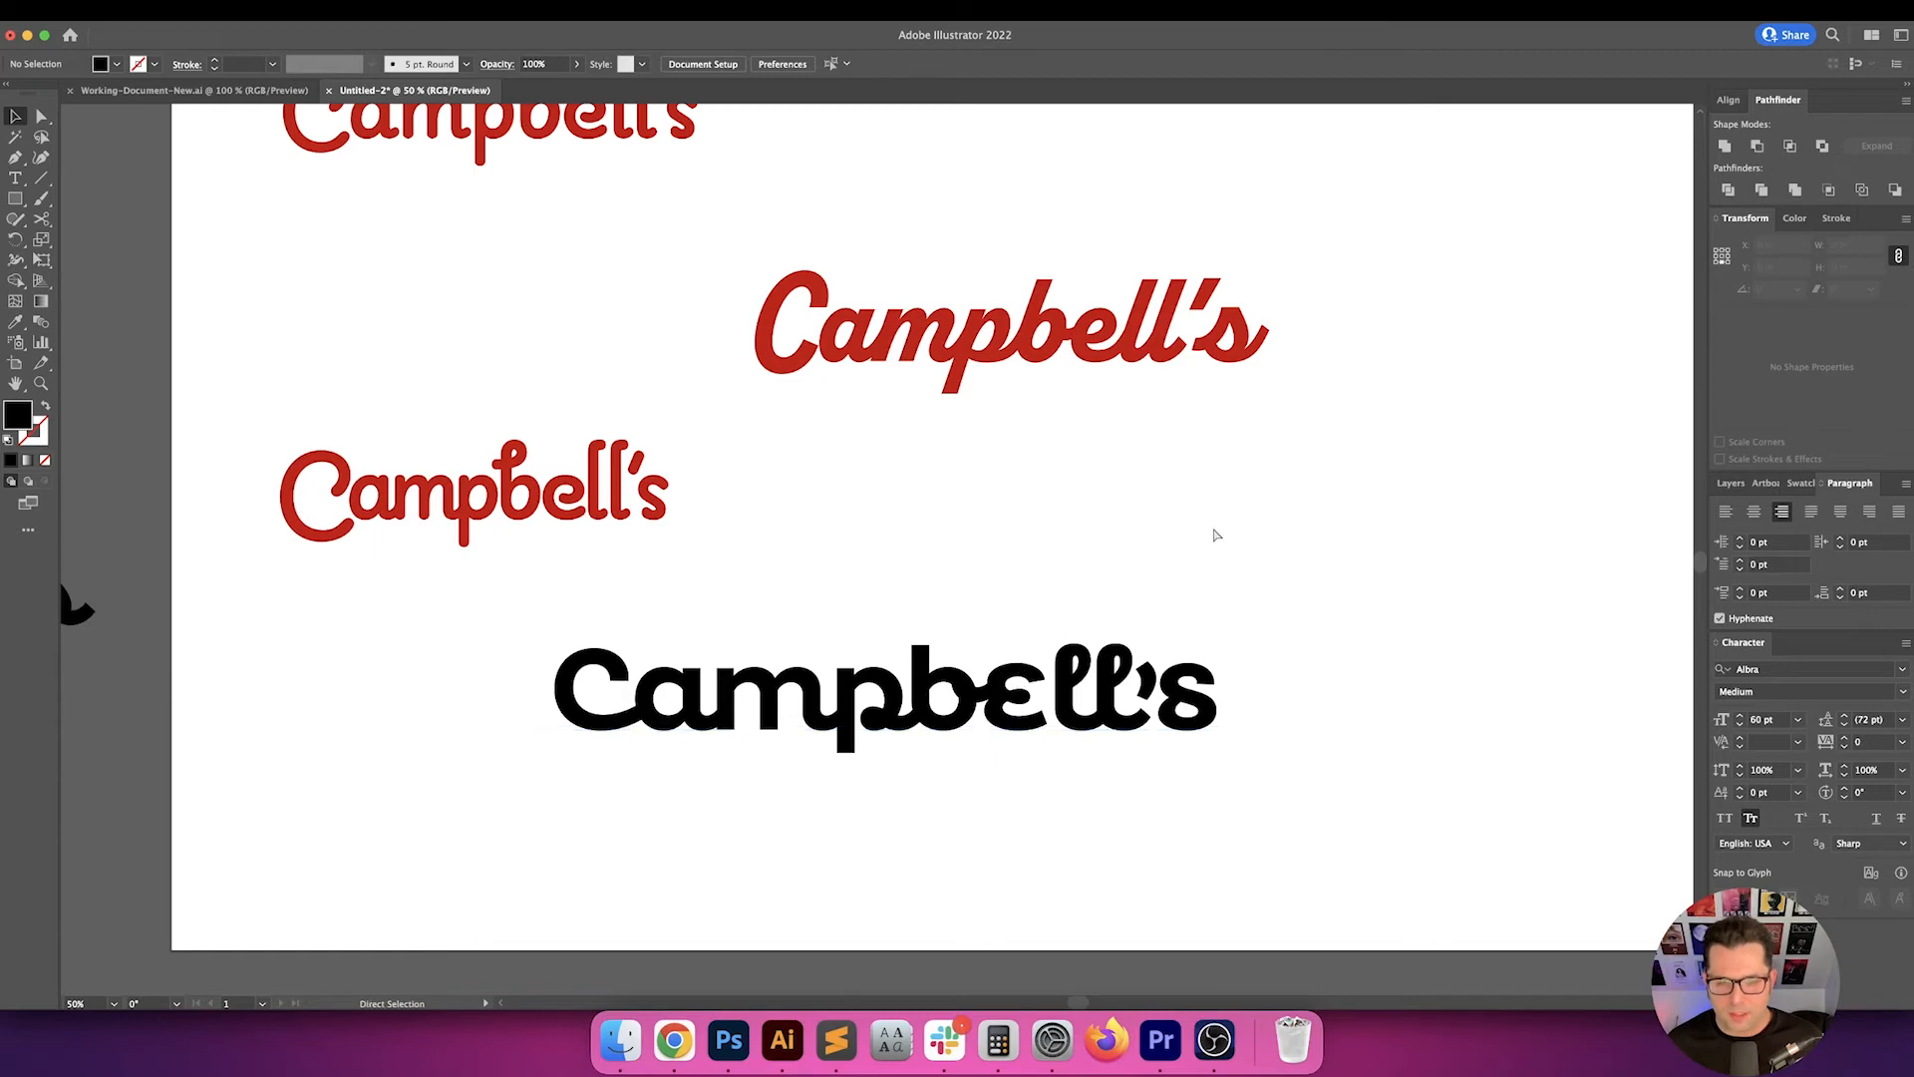
pyautogui.press('super+z')
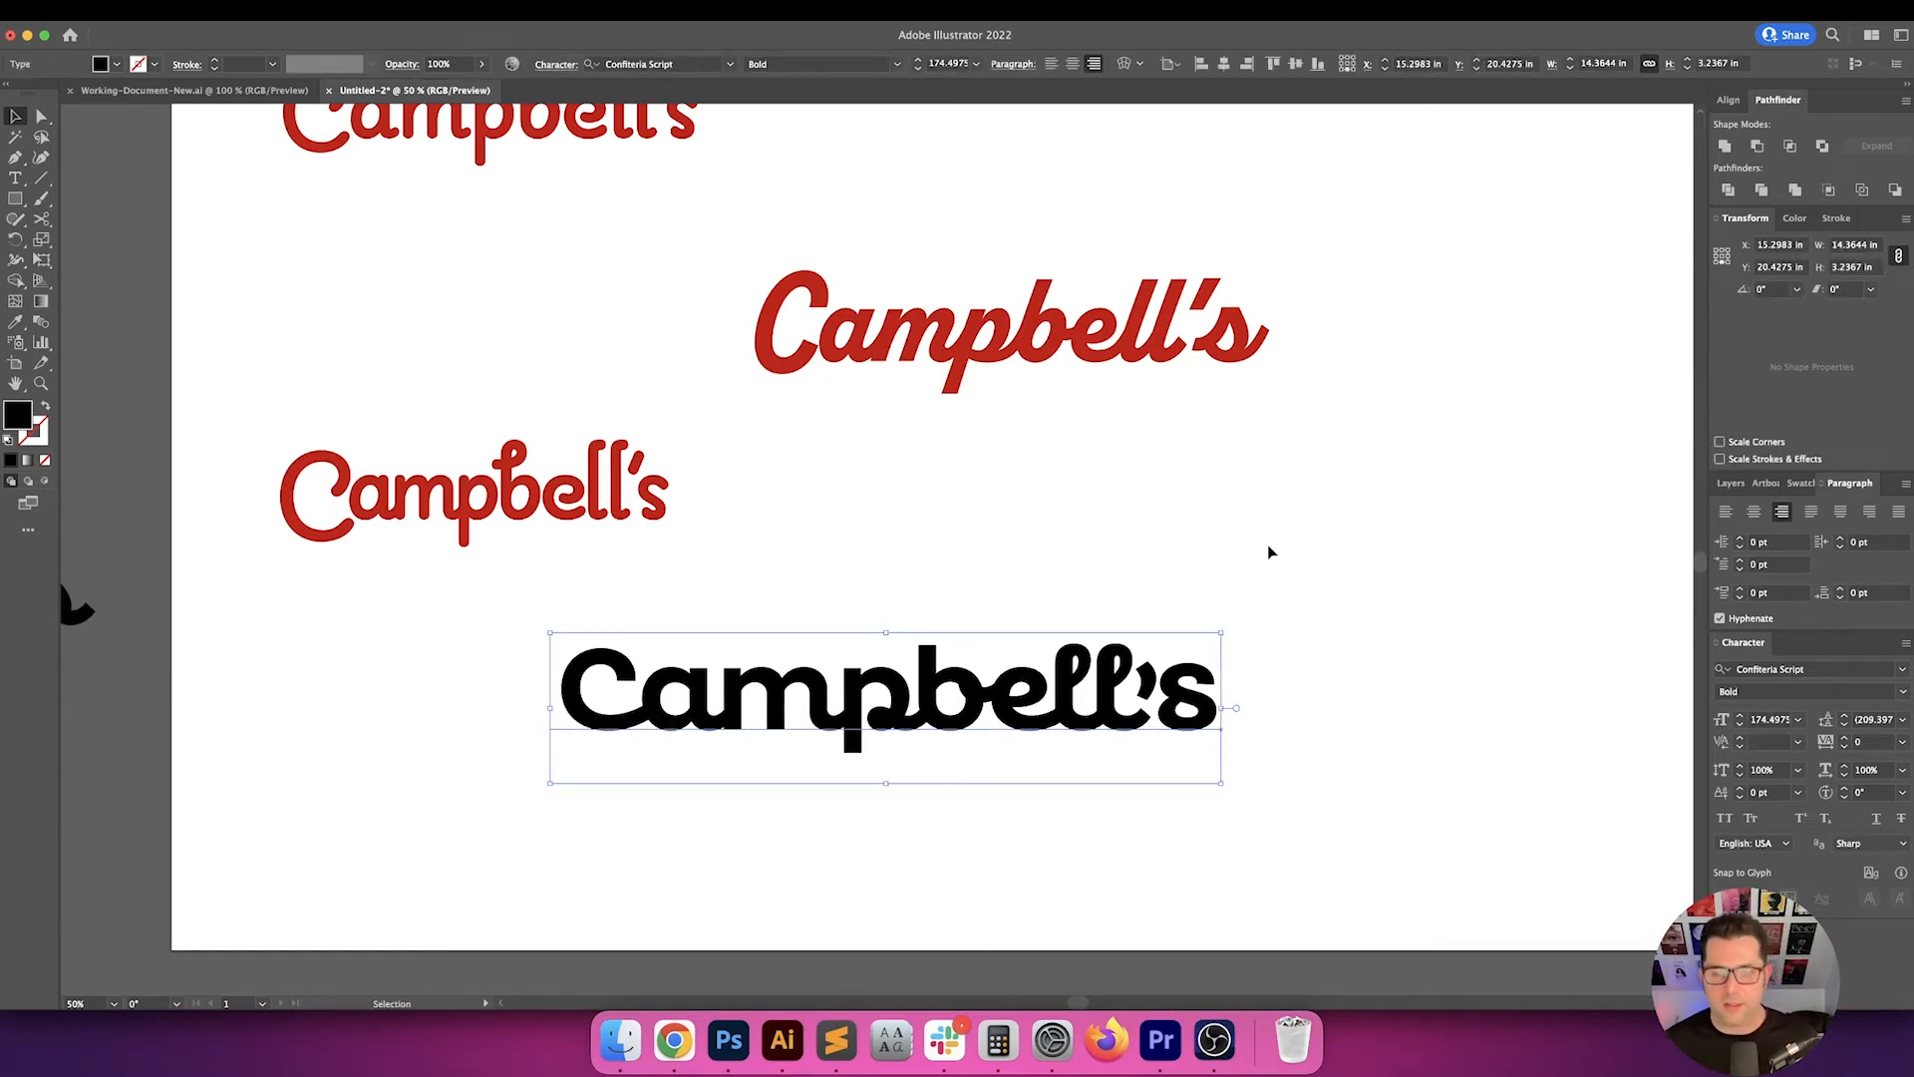
pyautogui.click(1268, 551)
pyautogui.hscroll(-2, 1296, 556)
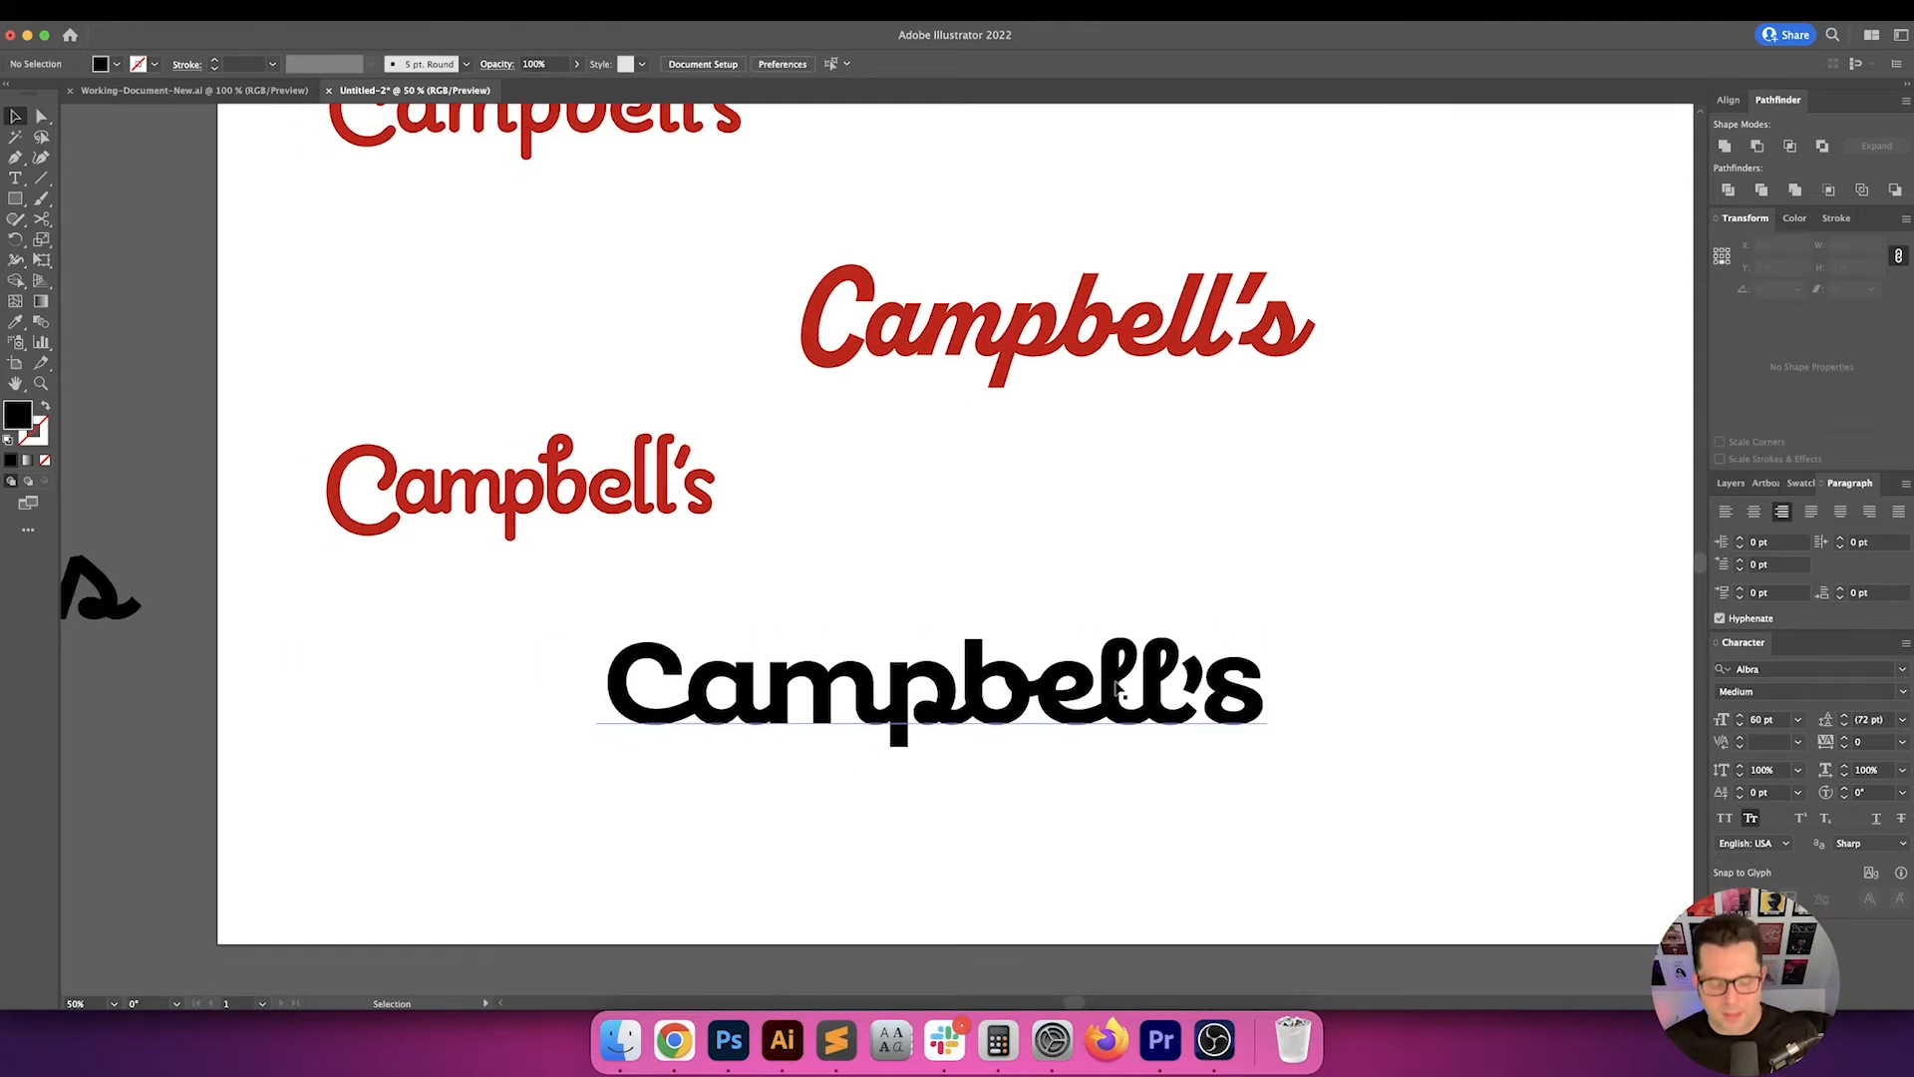
# - Replace the b in the black wordmark with its looped alternate glyph
pyautogui.press('t')
pyautogui.moveTo(1030, 698); pyautogui.dragTo(984, 692)
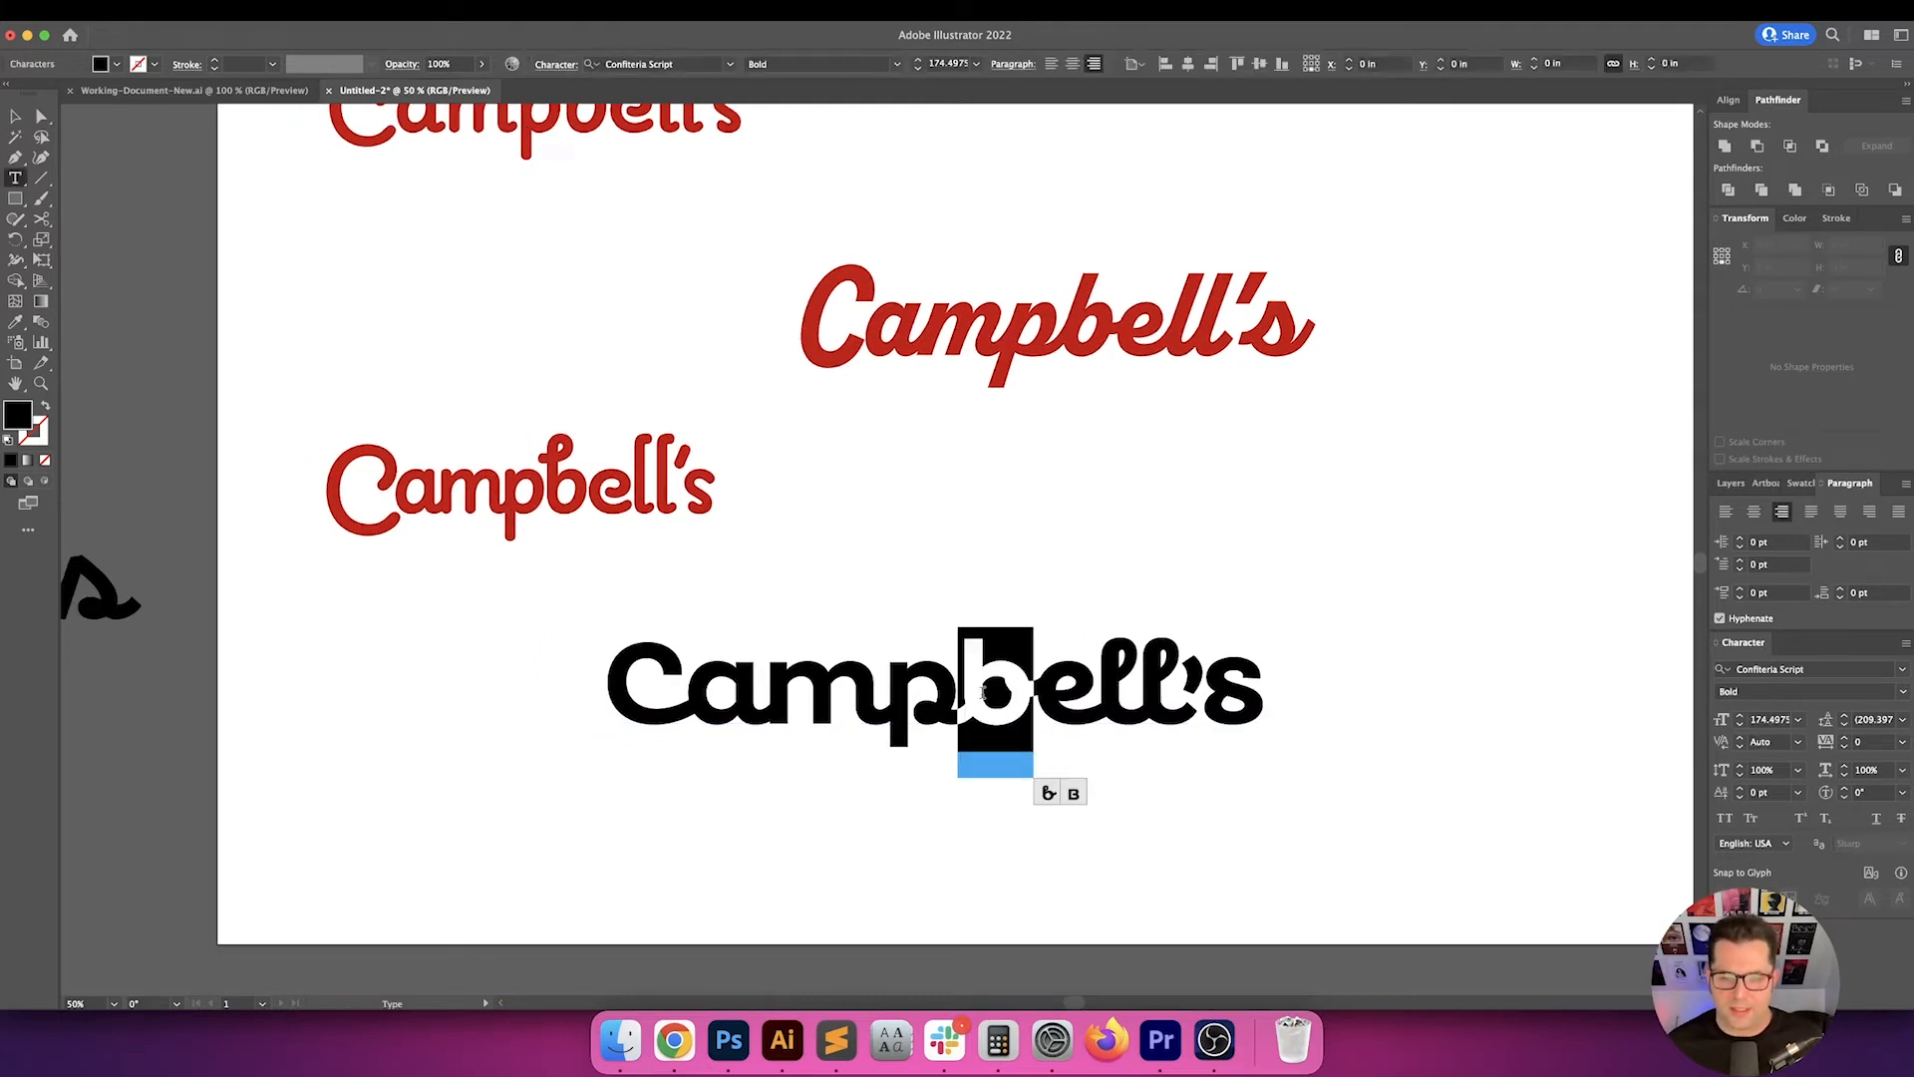
pyautogui.click(1047, 793)
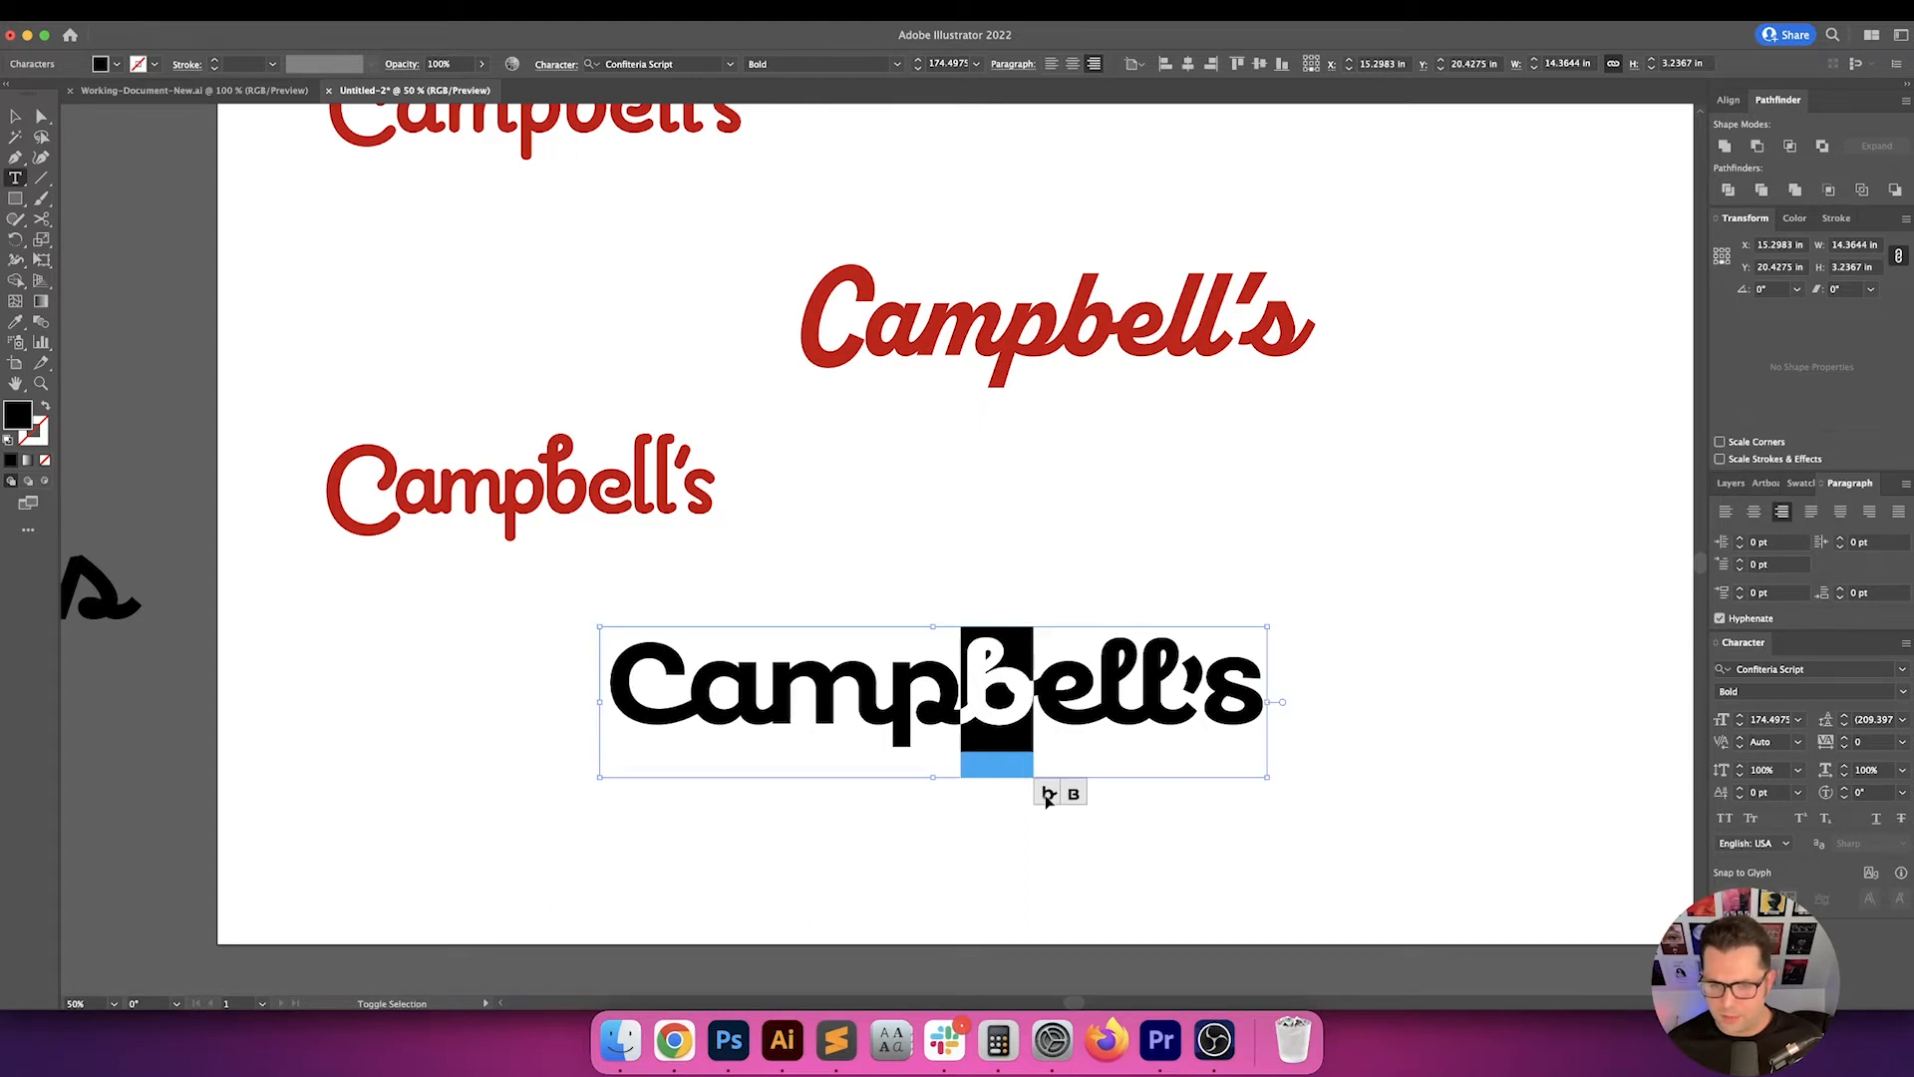
# - Try the alternate glyphs for the p and the m in the black wordmark, keeping their original forms
pyautogui.moveTo(952, 686); pyautogui.dragTo(889, 688)
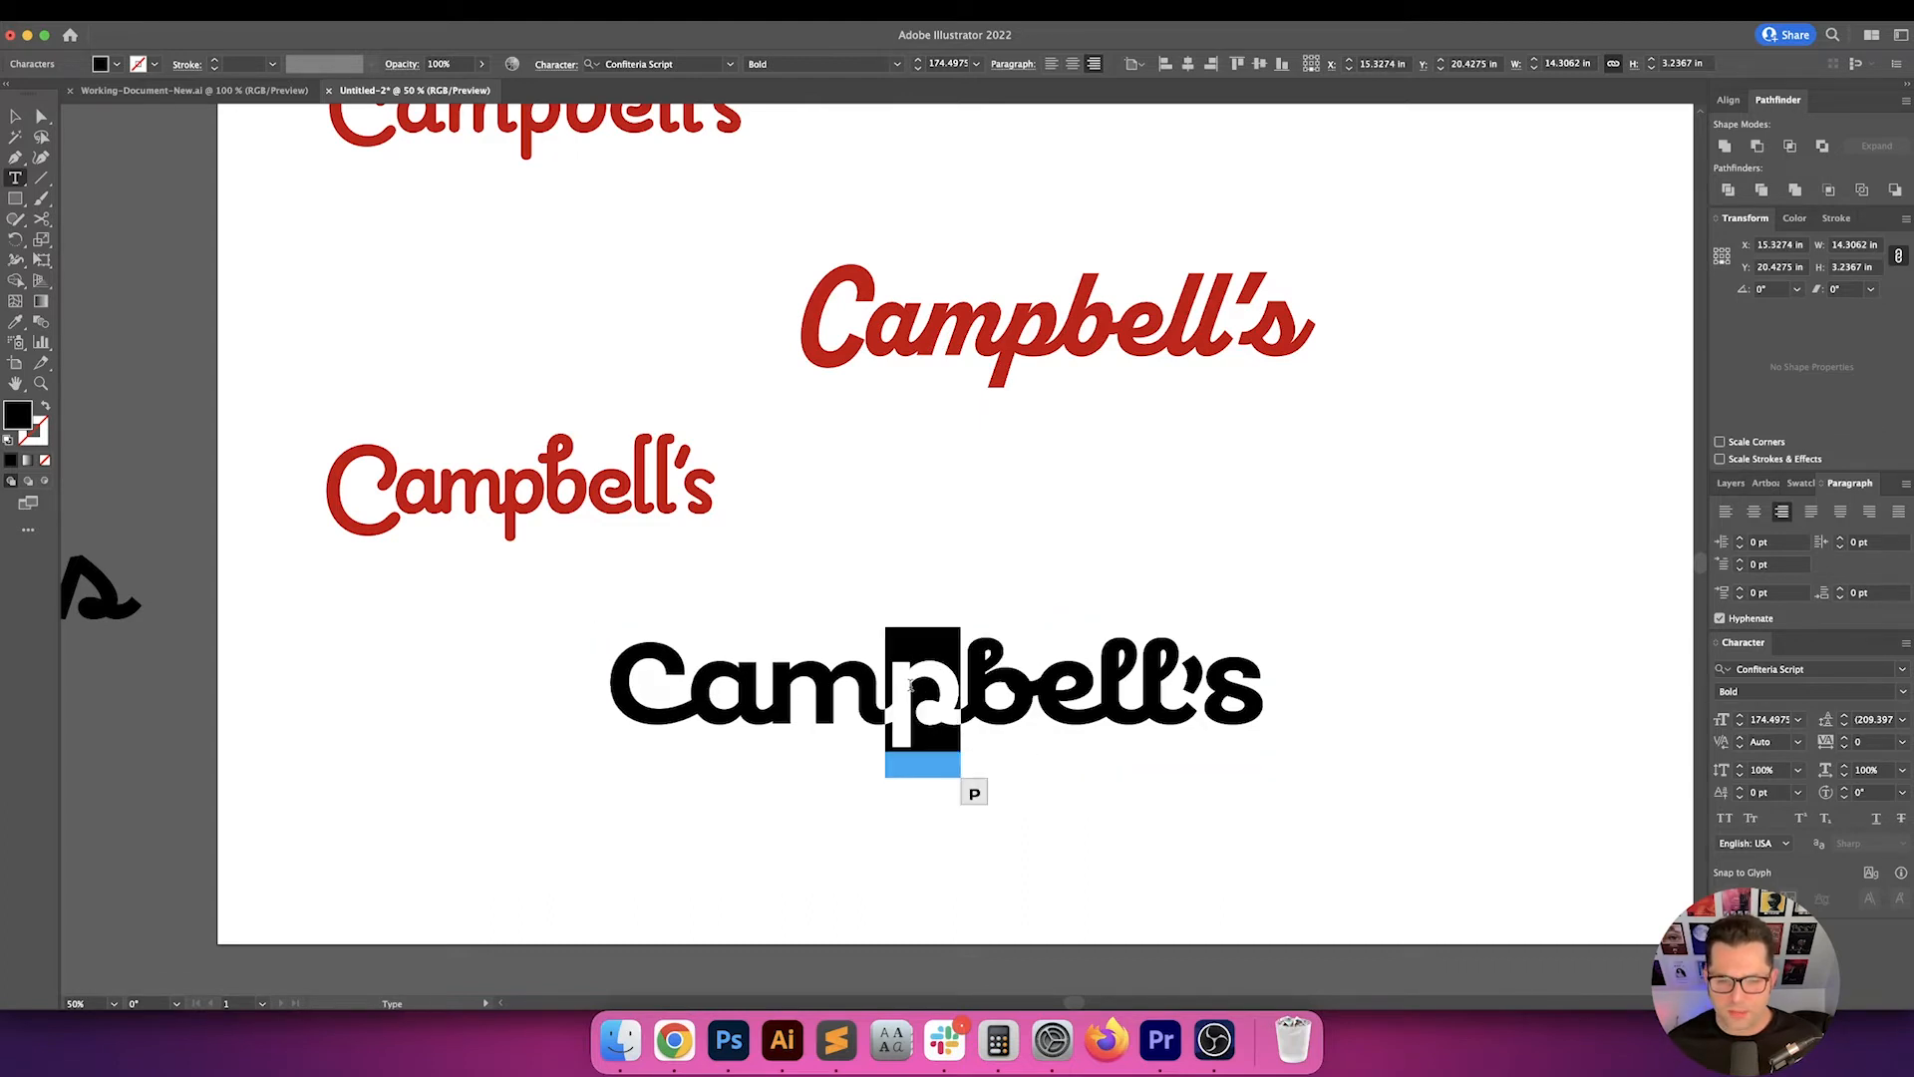
pyautogui.click(974, 795)
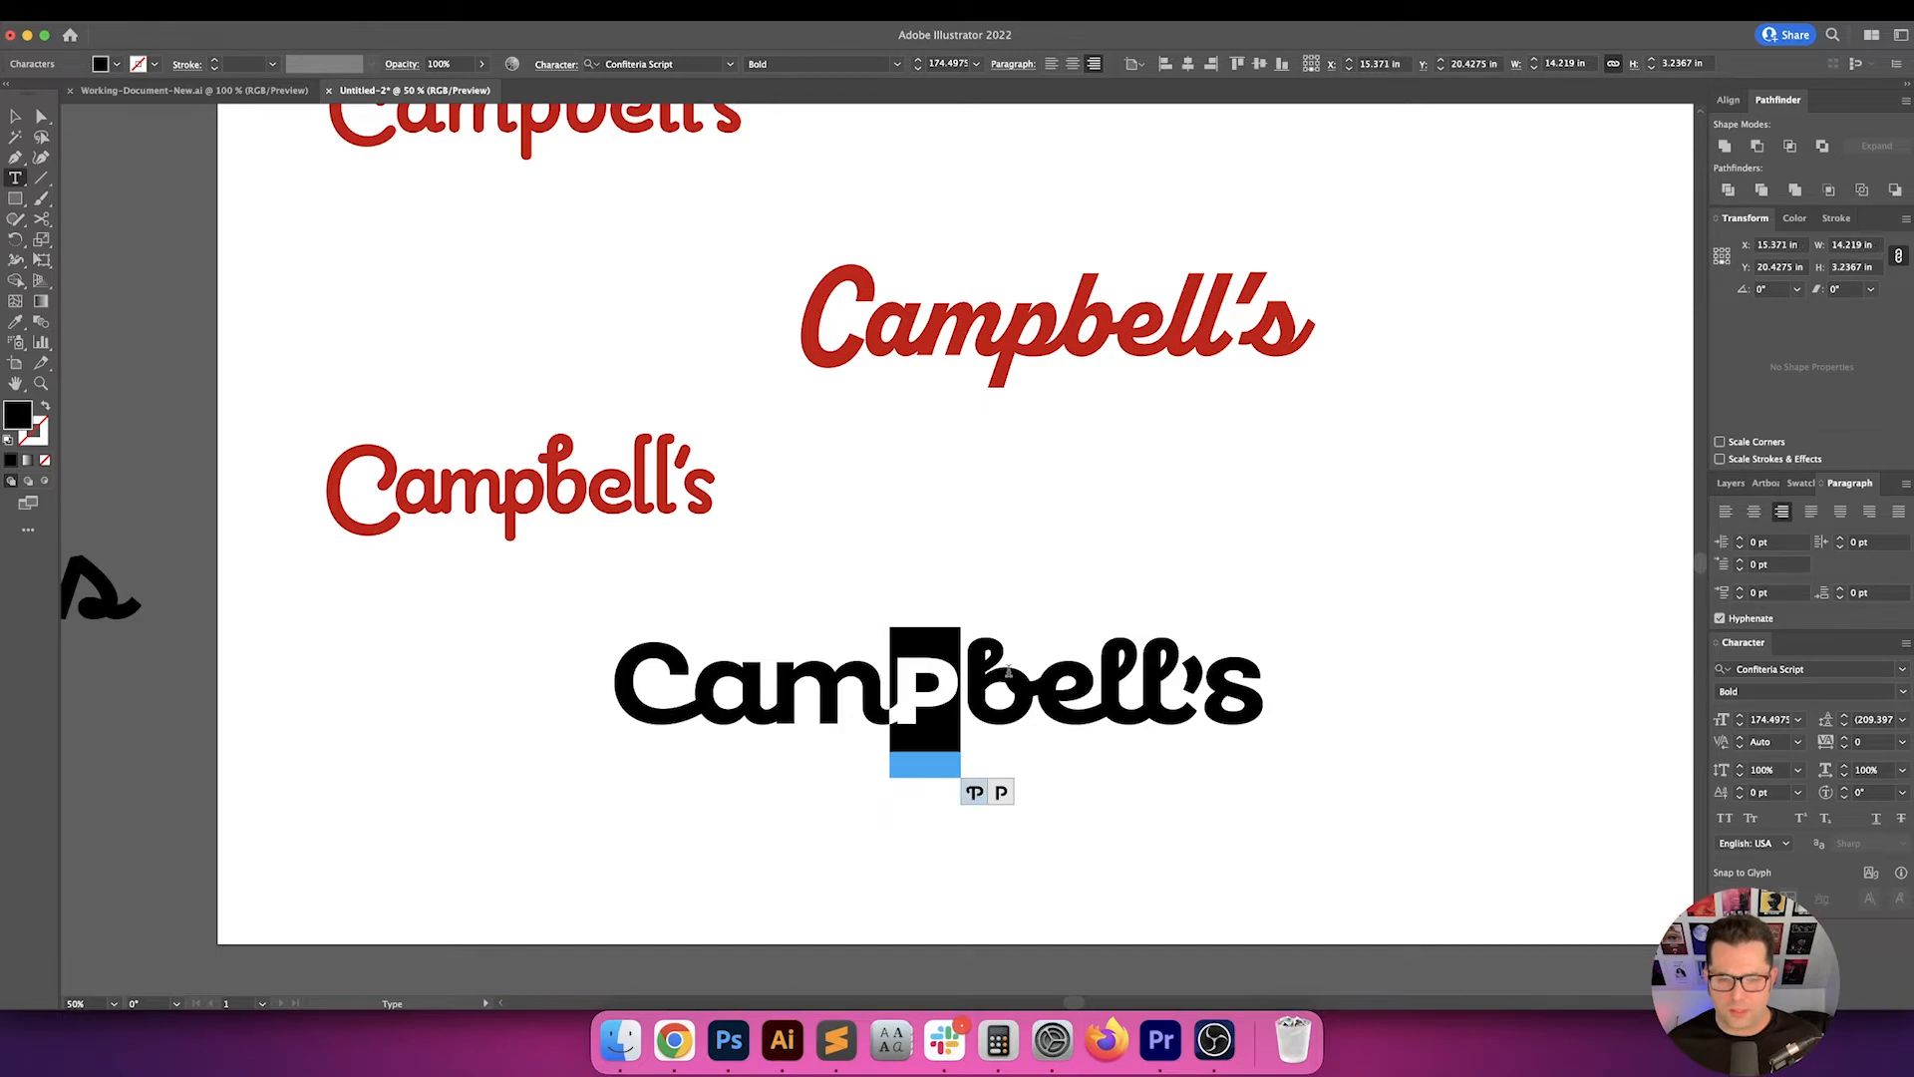
pyautogui.press('super+z')
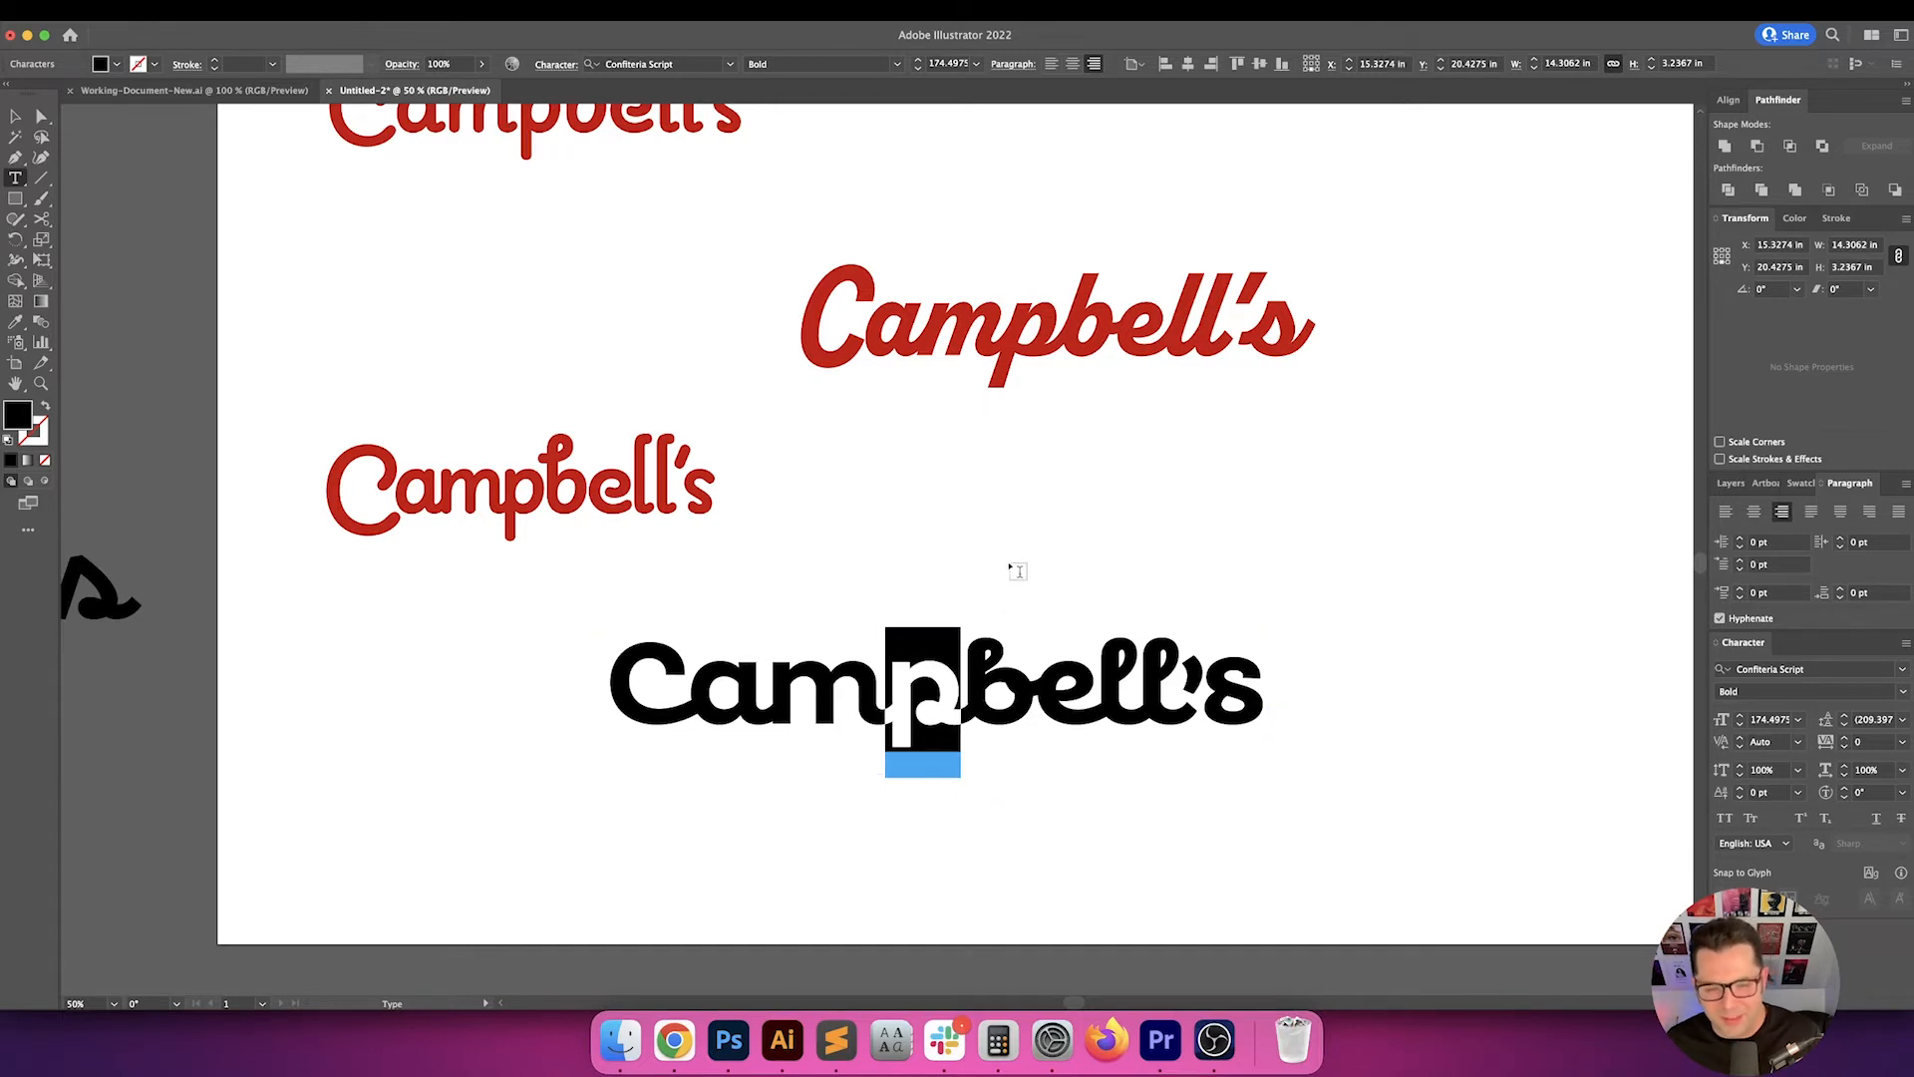
pyautogui.moveTo(884, 671); pyautogui.dragTo(784, 671)
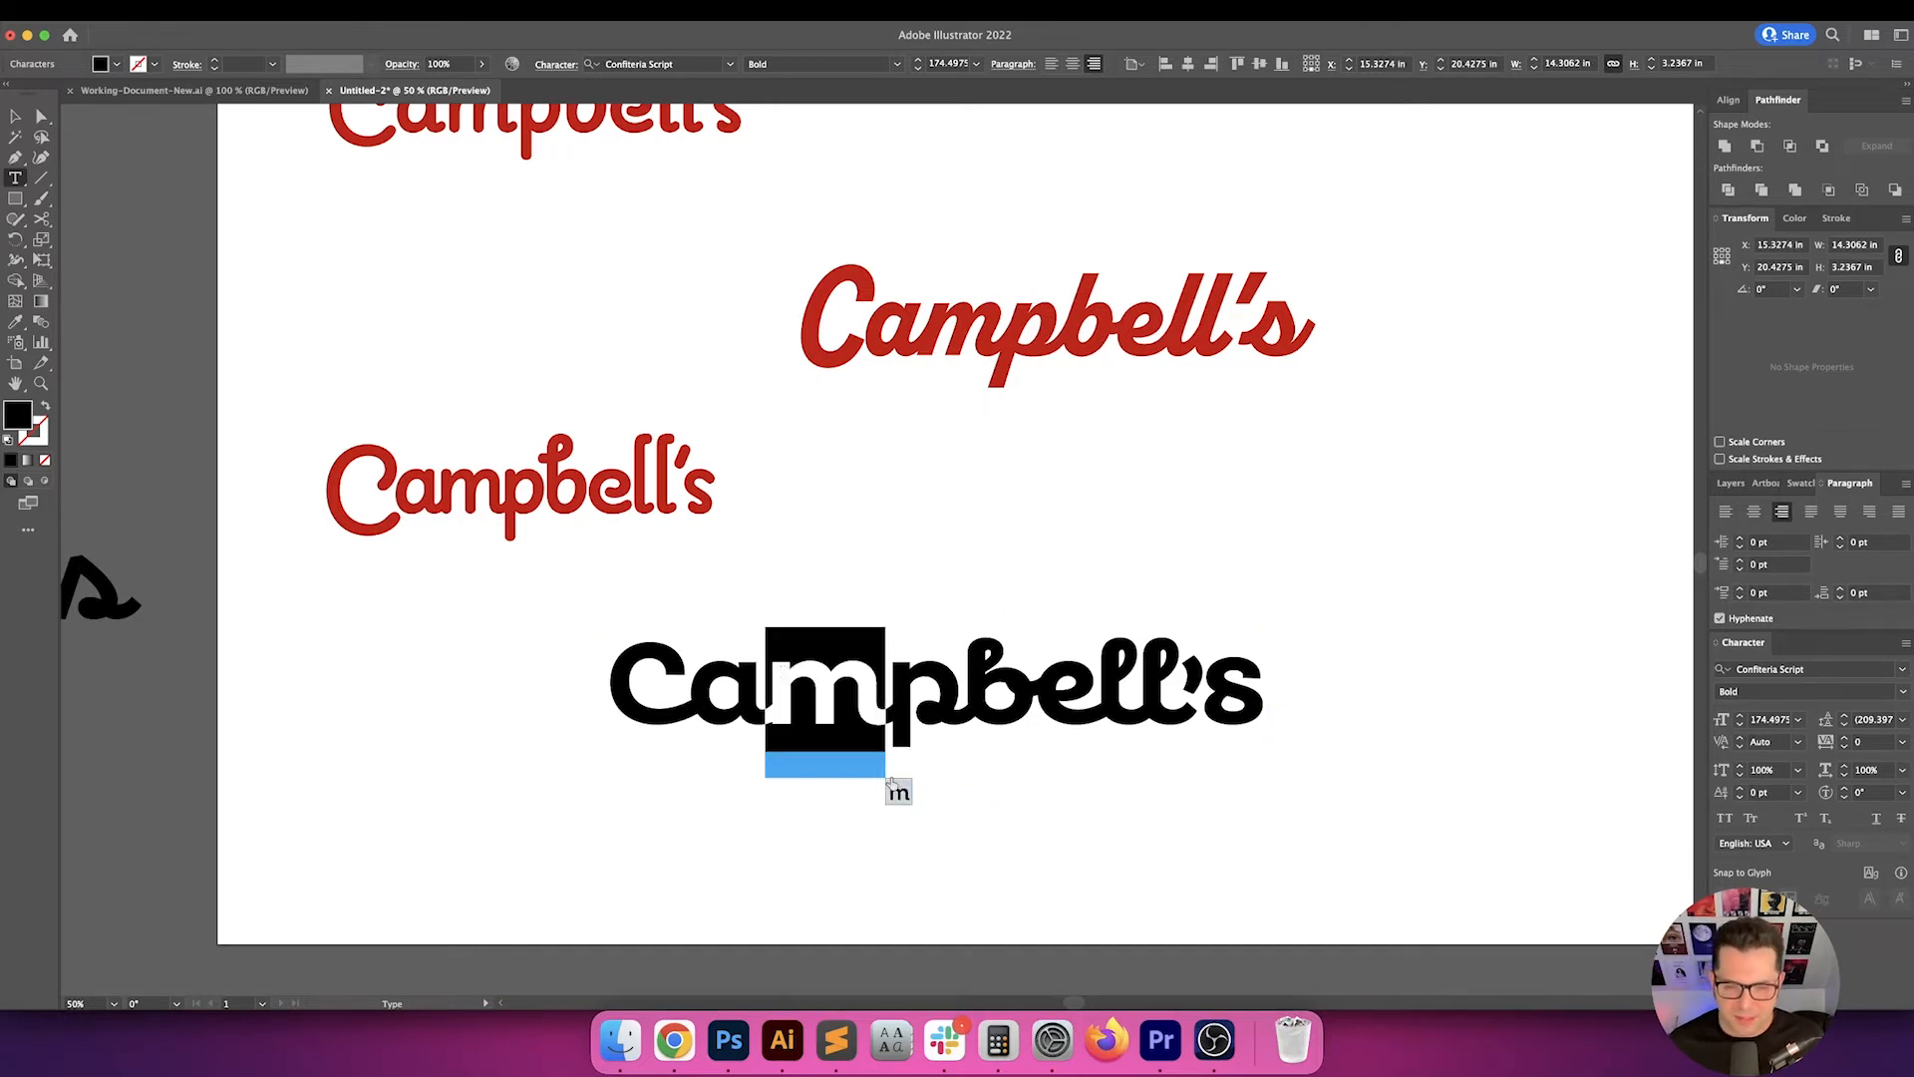
pyautogui.click(906, 797)
pyautogui.click(910, 797)
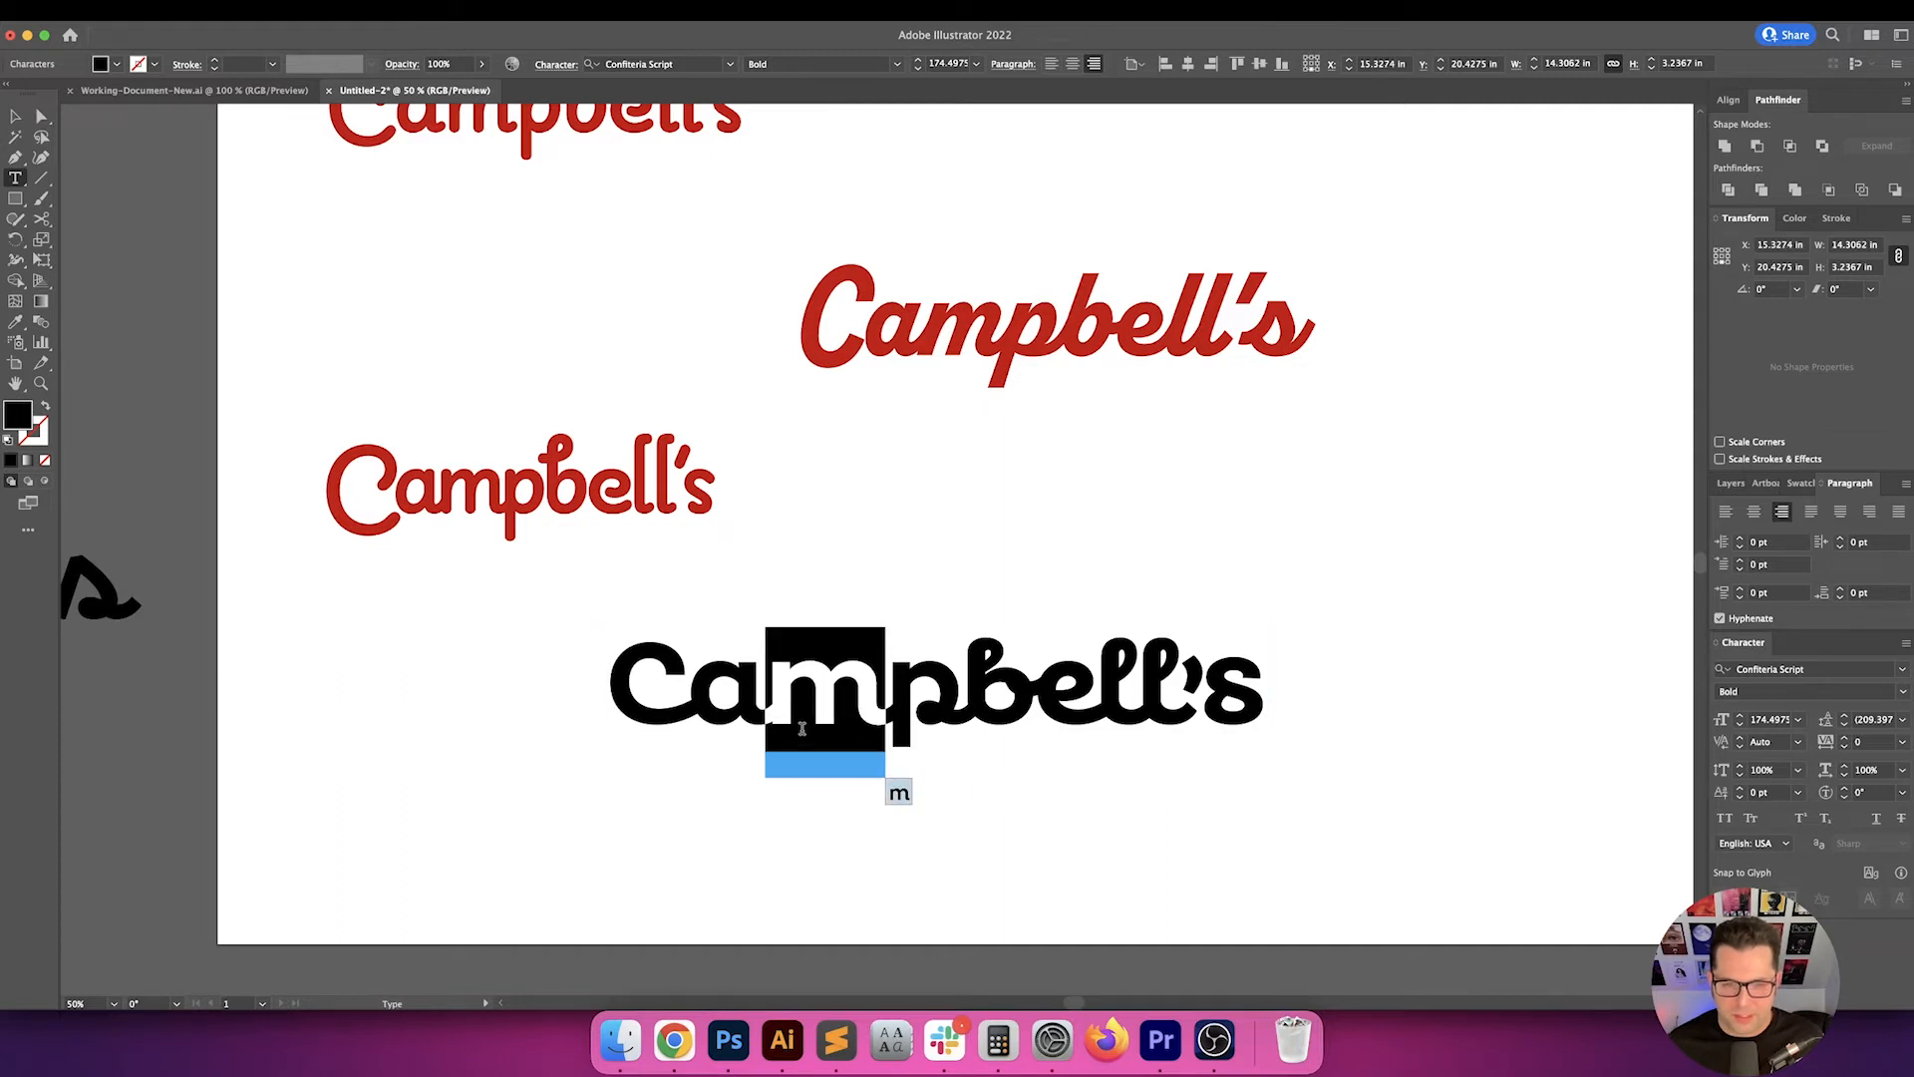
# - Try the smaller alternate glyph for the initial C in the black wordmark, and switch it back to the large C
pyautogui.moveTo(765, 698); pyautogui.dragTo(687, 698)
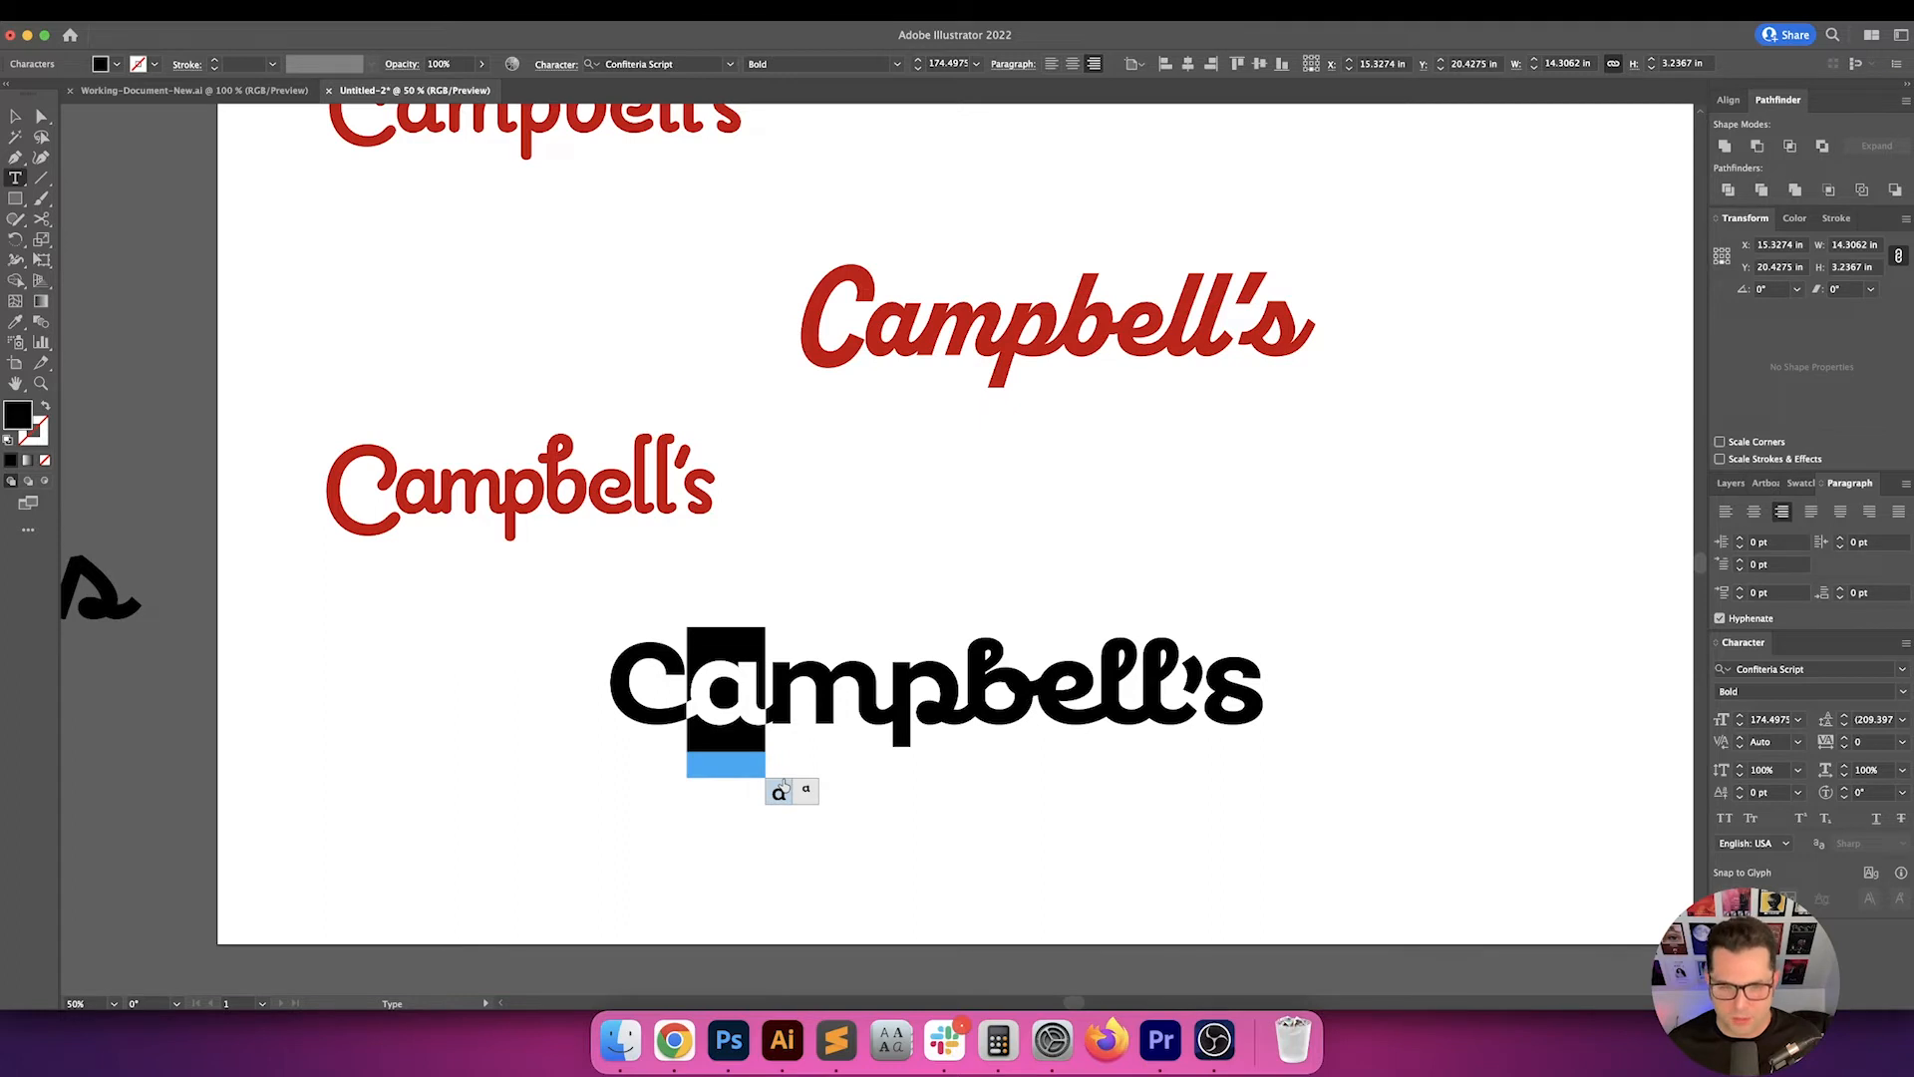
pyautogui.moveTo(686, 698); pyautogui.dragTo(599, 697)
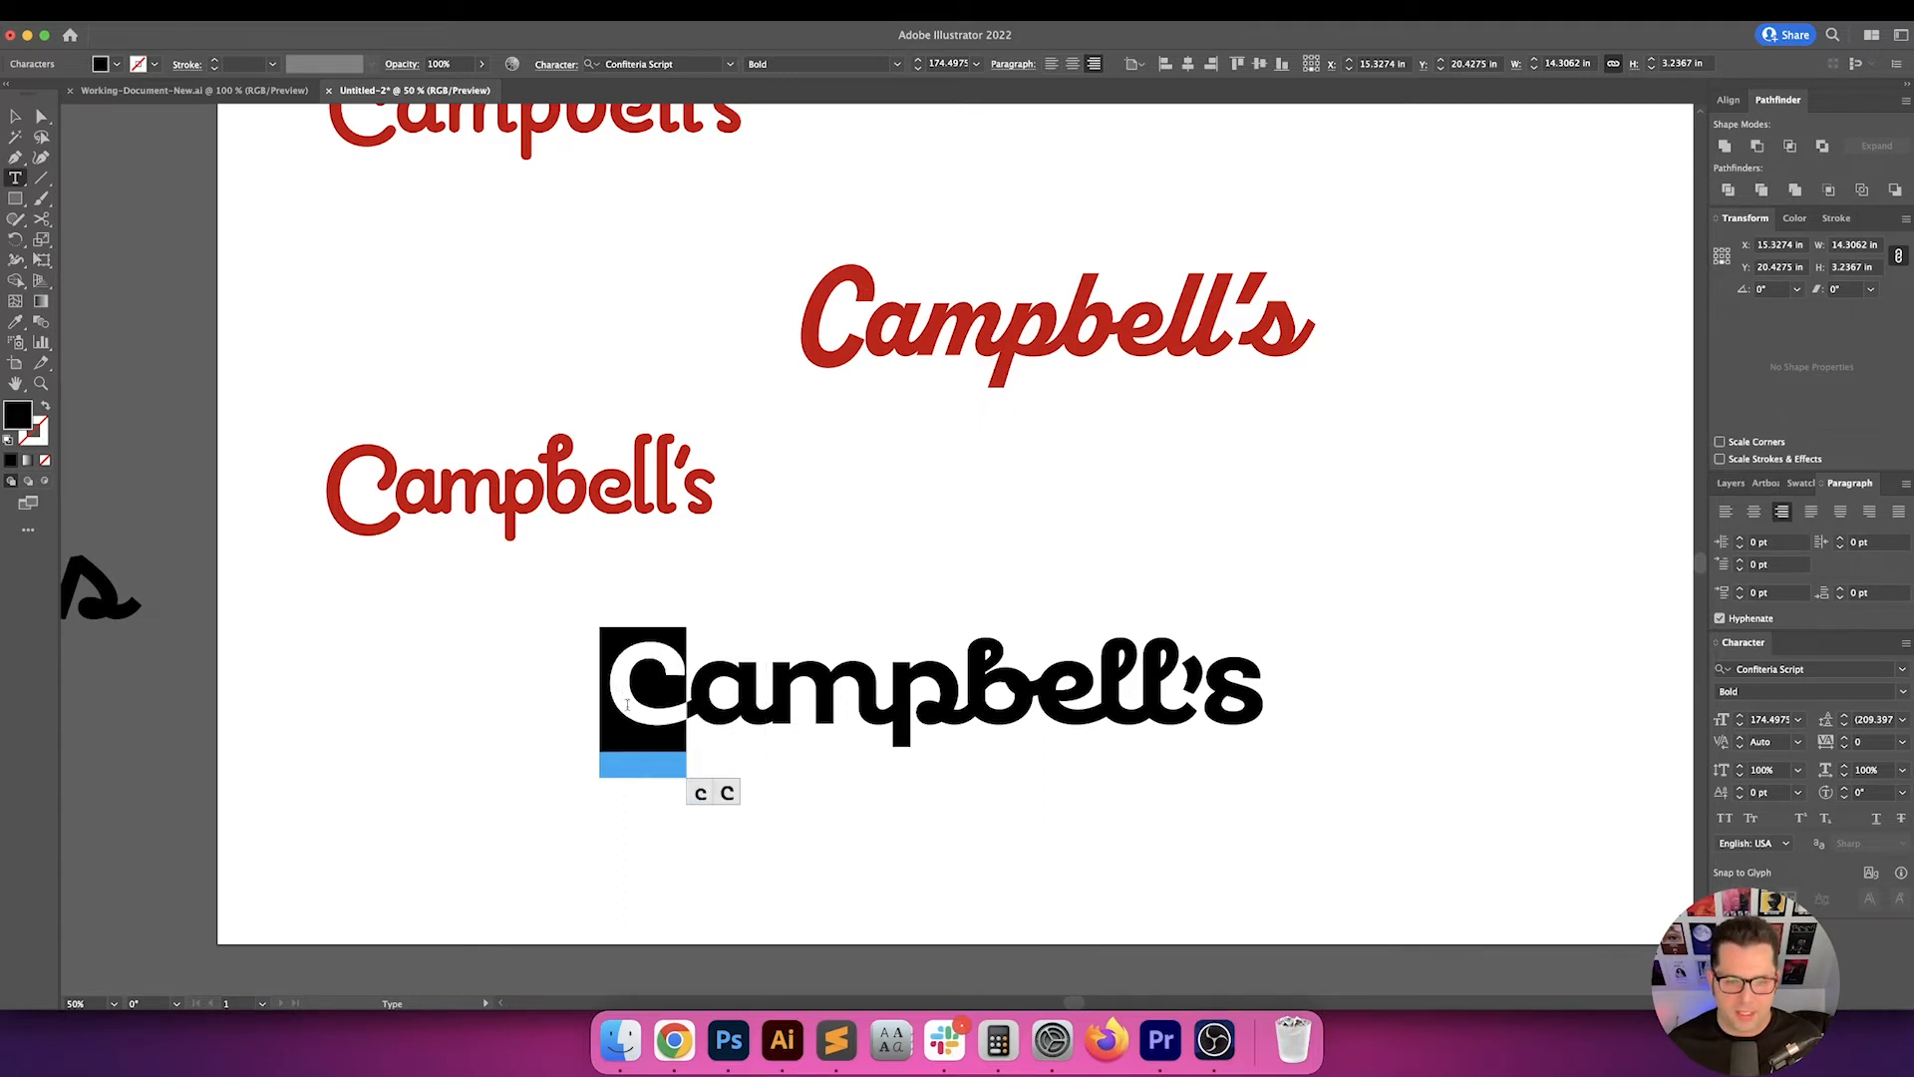
pyautogui.click(701, 793)
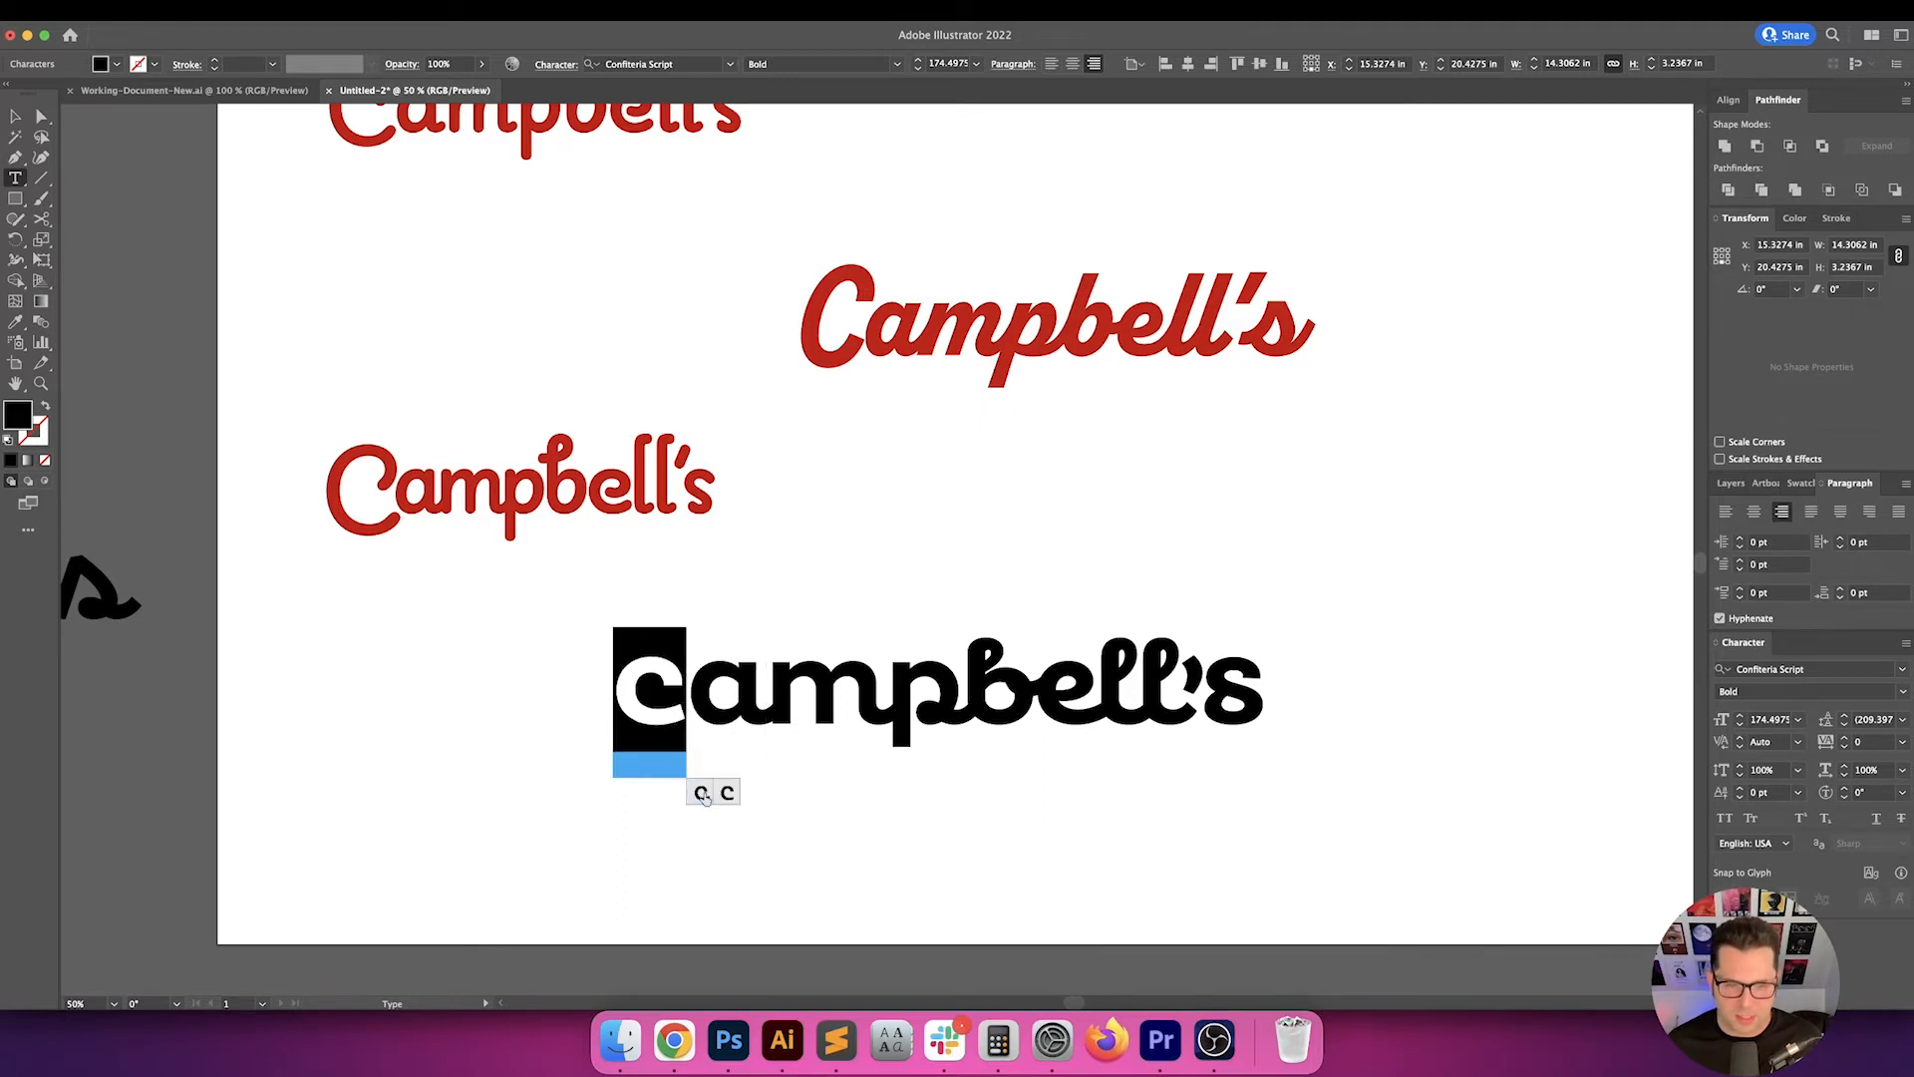
pyautogui.click(727, 793)
pyautogui.click(727, 793)
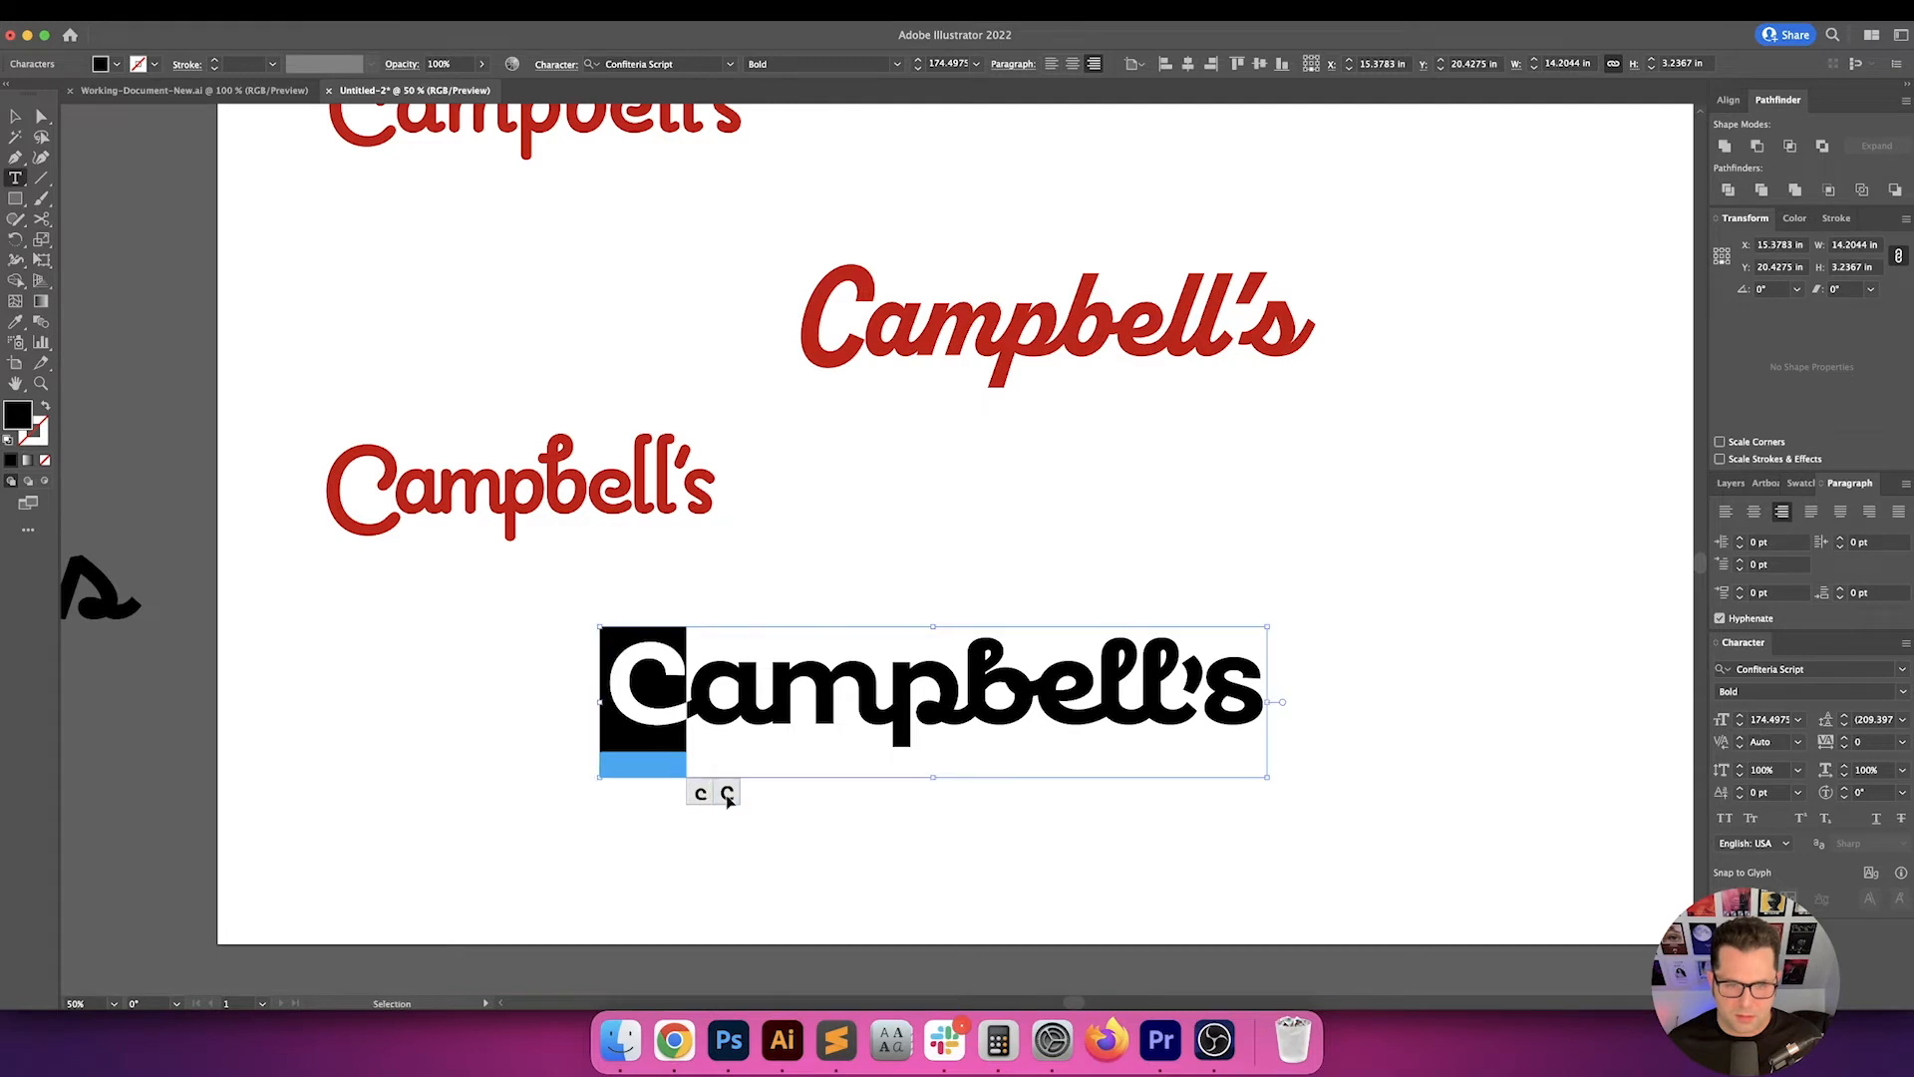
pyautogui.press('Escape')
pyautogui.click(974, 601)
# - Move the black wordmark horizontally so it sits further under the slanted red wordmark
pyautogui.scroll(-1, 972, 568)
pyautogui.hscroll(1, 973, 568)
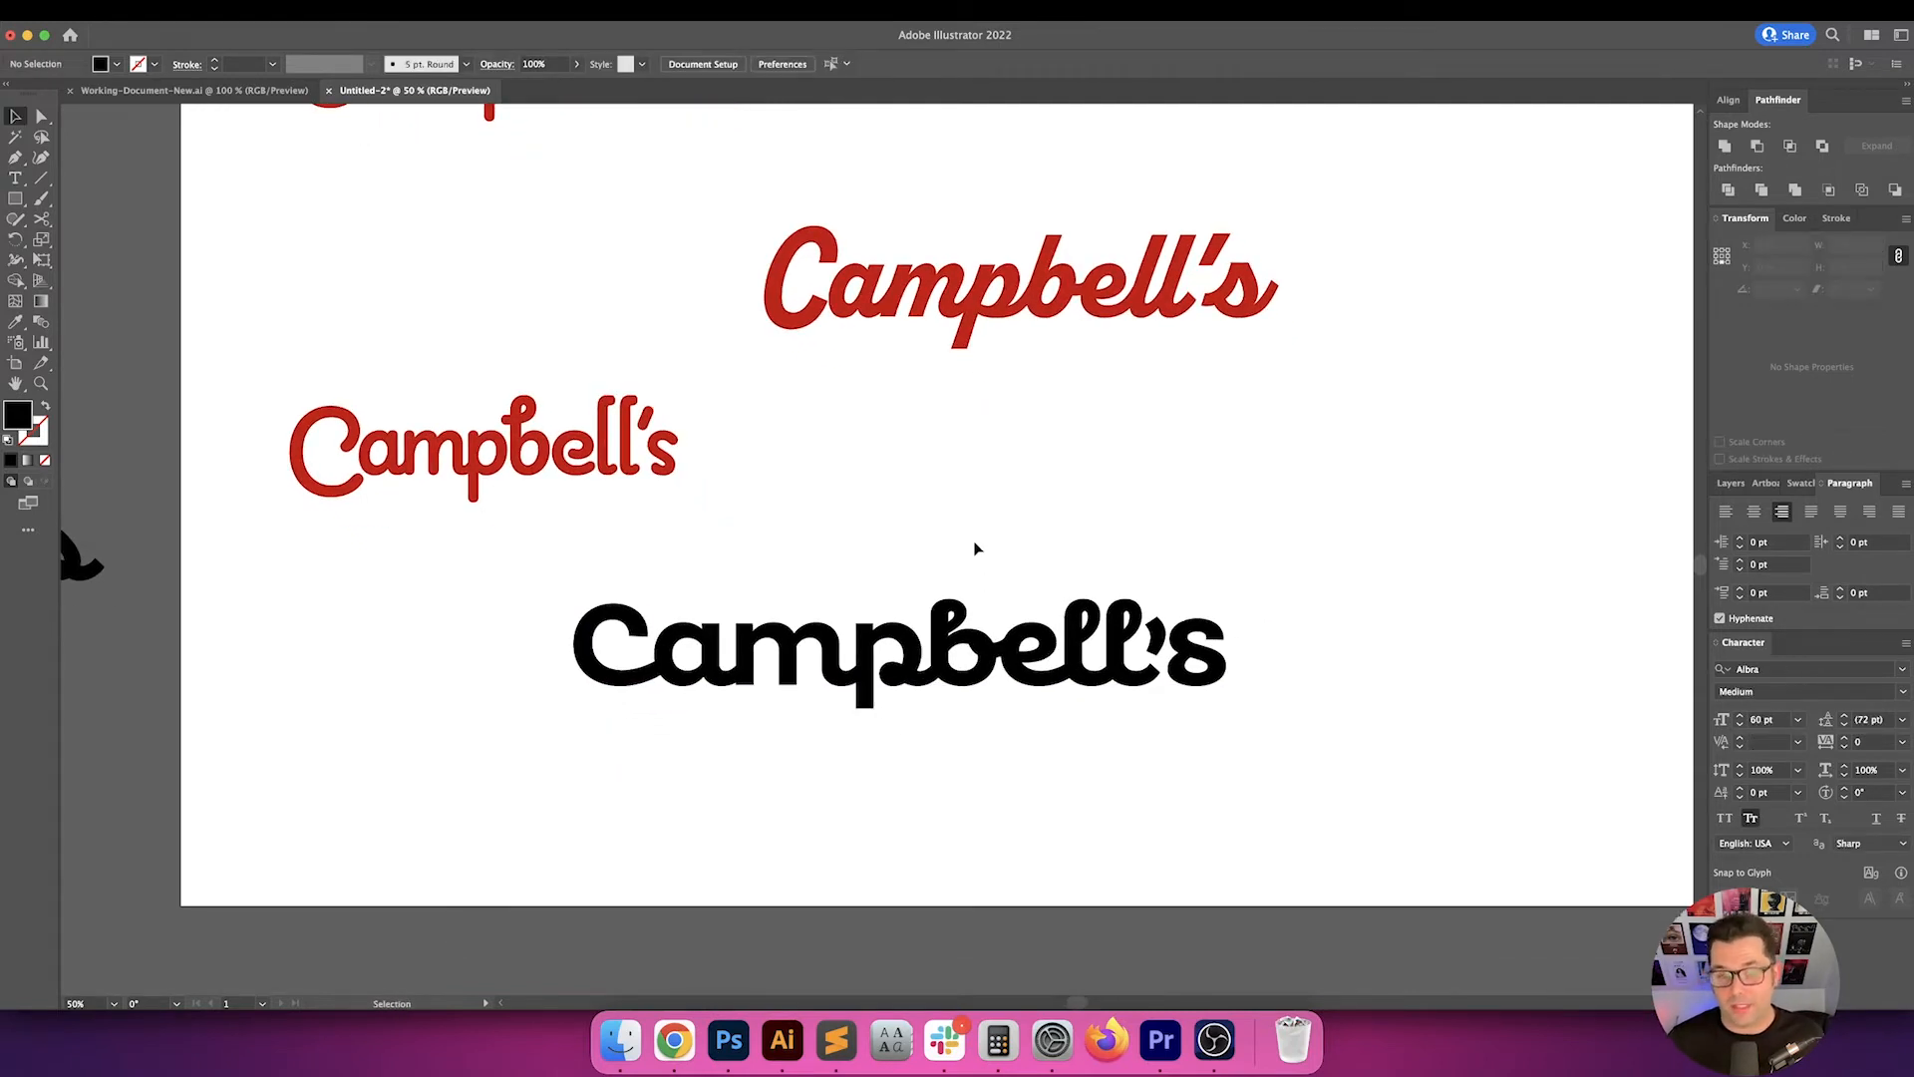
pyautogui.moveTo(1043, 503); pyautogui.dragTo(1017, 562)
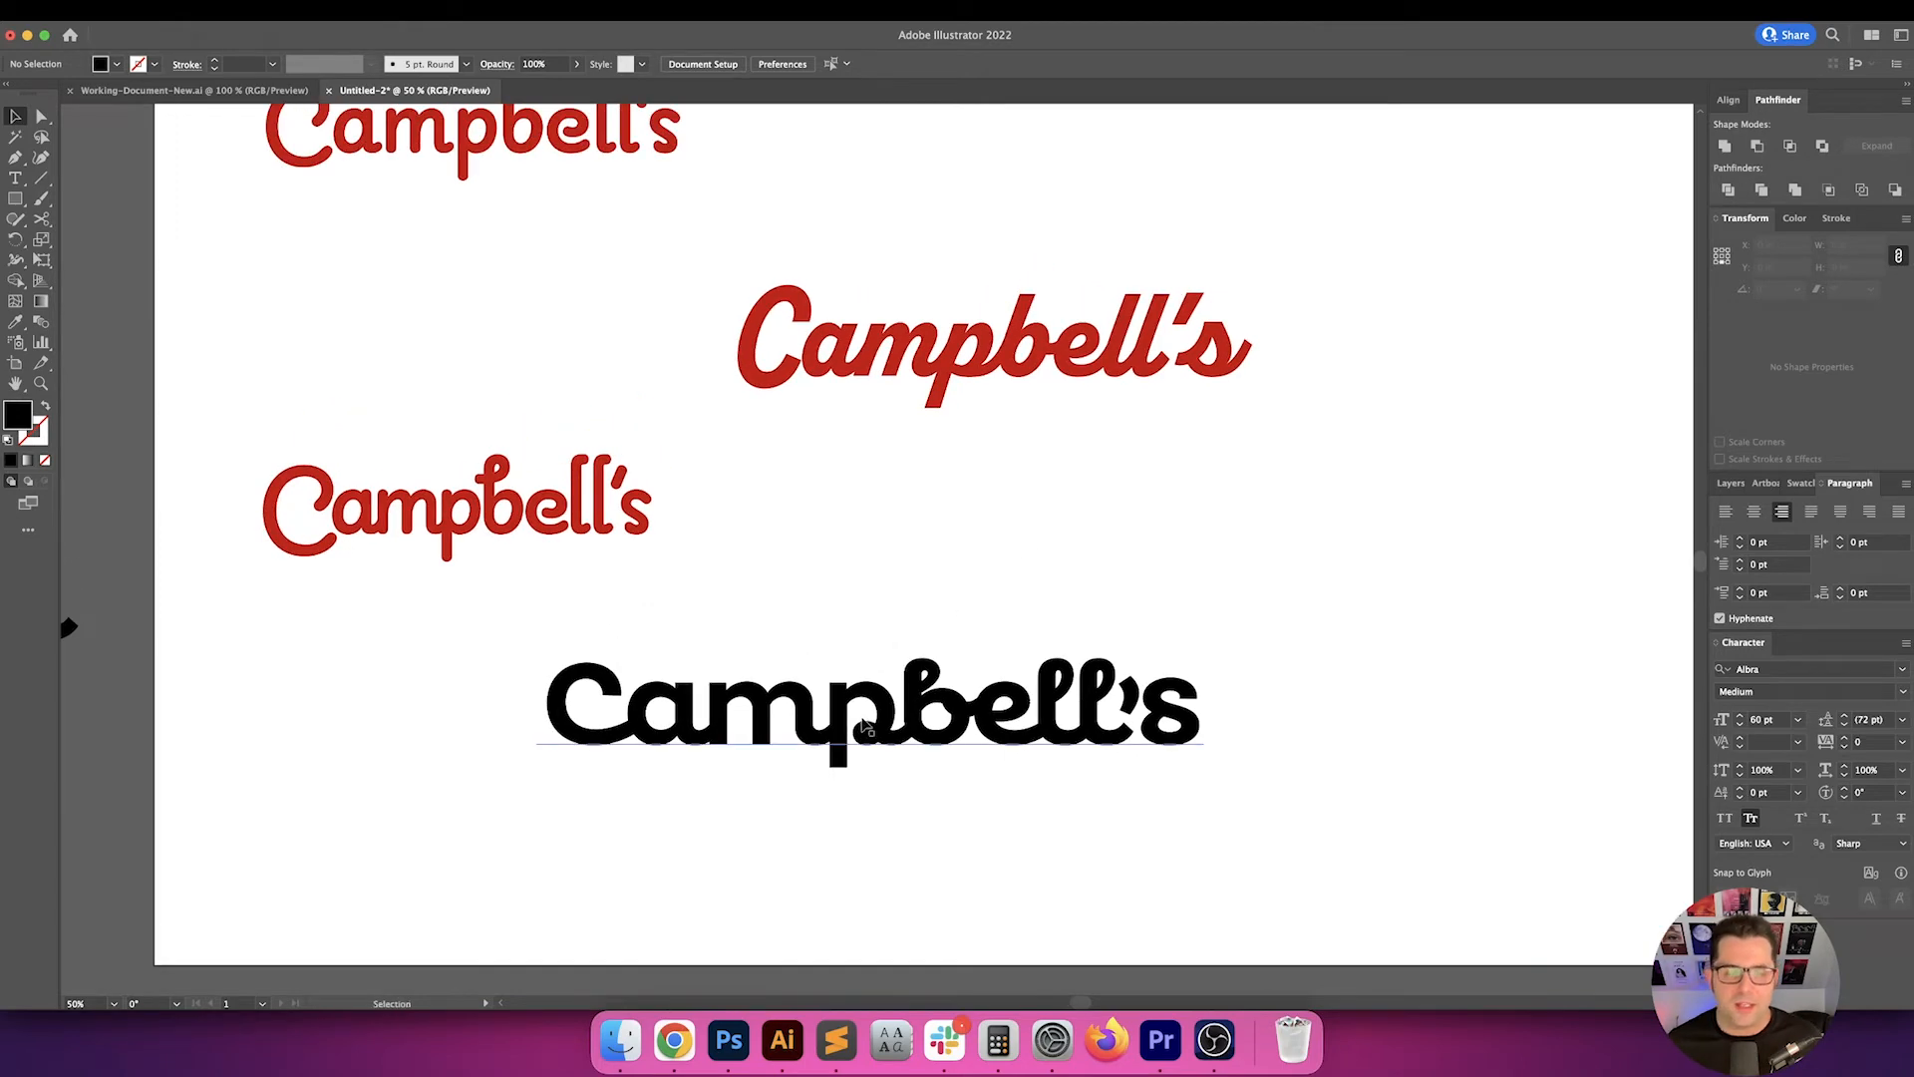
pyautogui.moveTo(864, 724); pyautogui.dragTo(971, 724)
pyautogui.click(1030, 562)
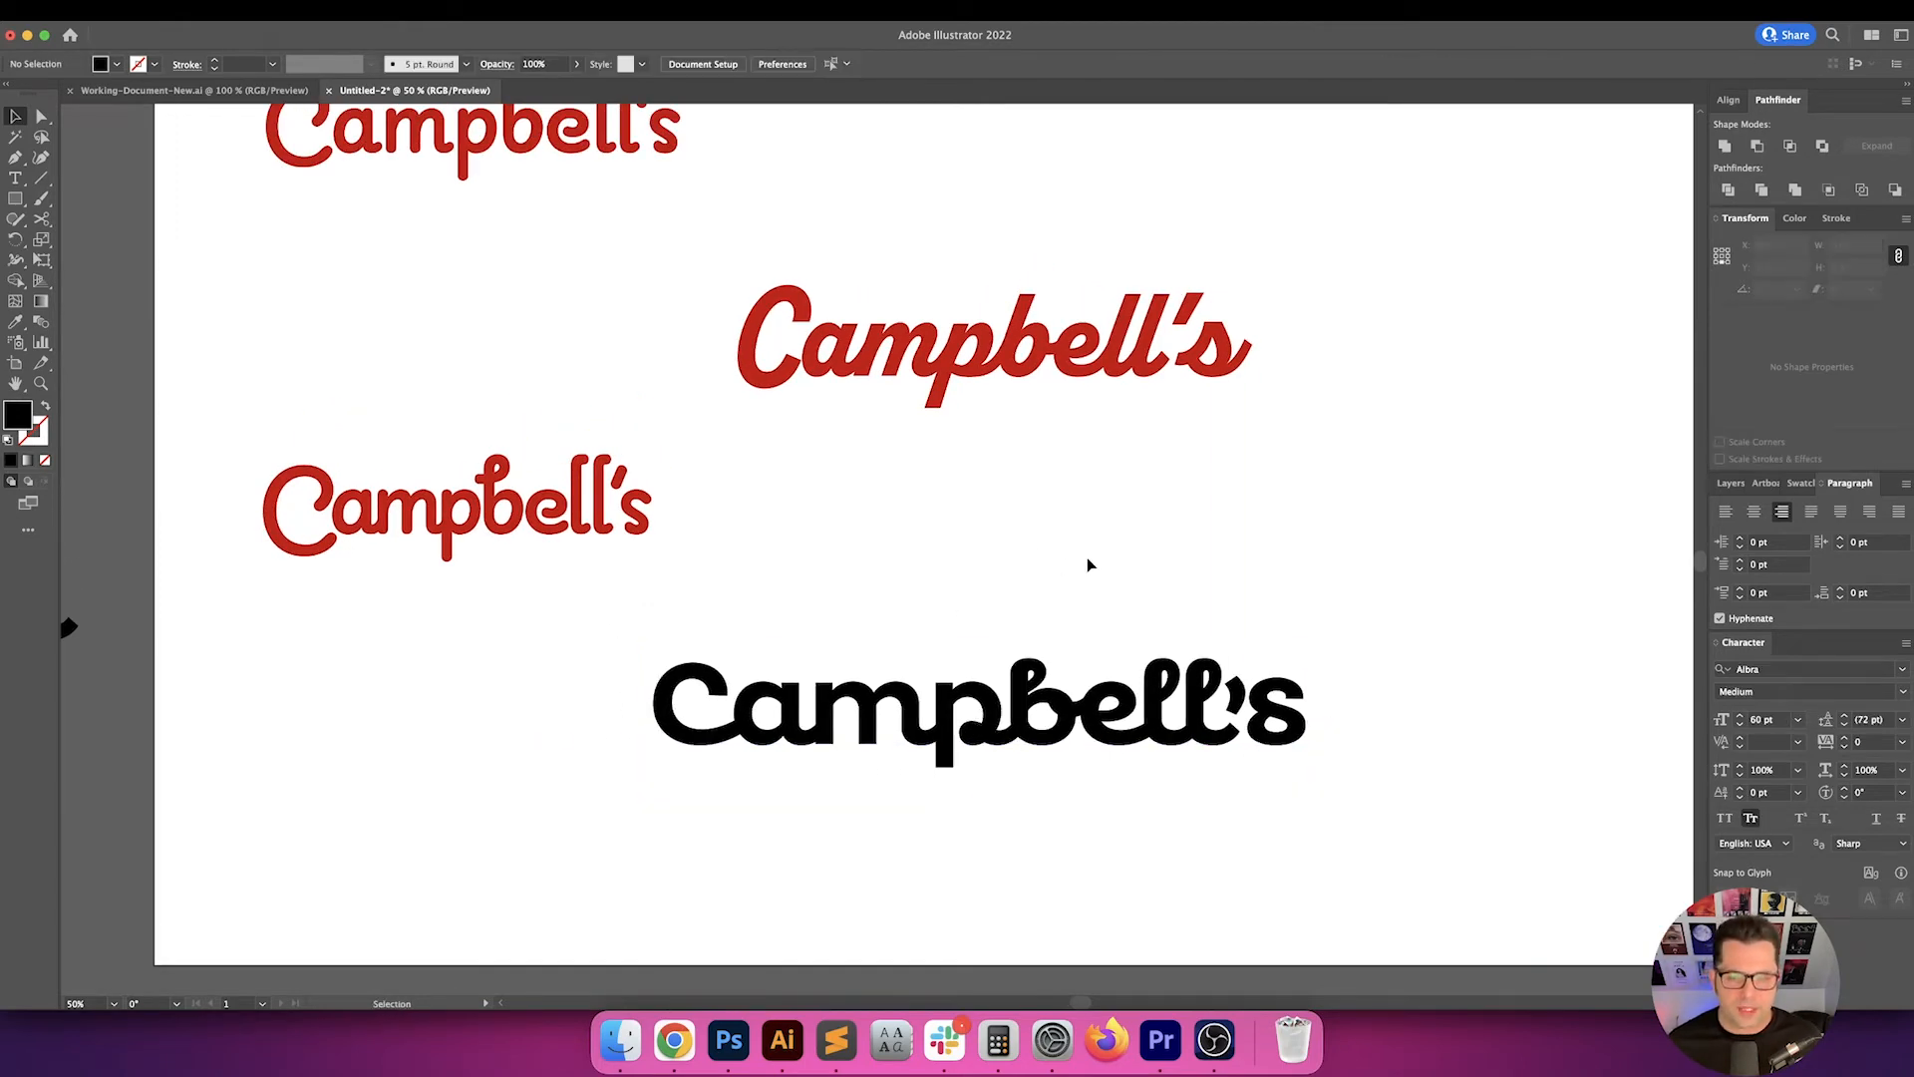
# - Recolor the black wordmark with the red sampled from the slanted Campbell's wordmark above it
pyautogui.moveTo(1088, 564); pyautogui.dragTo(1049, 553)
pyautogui.click(1127, 703)
pyautogui.press('i')
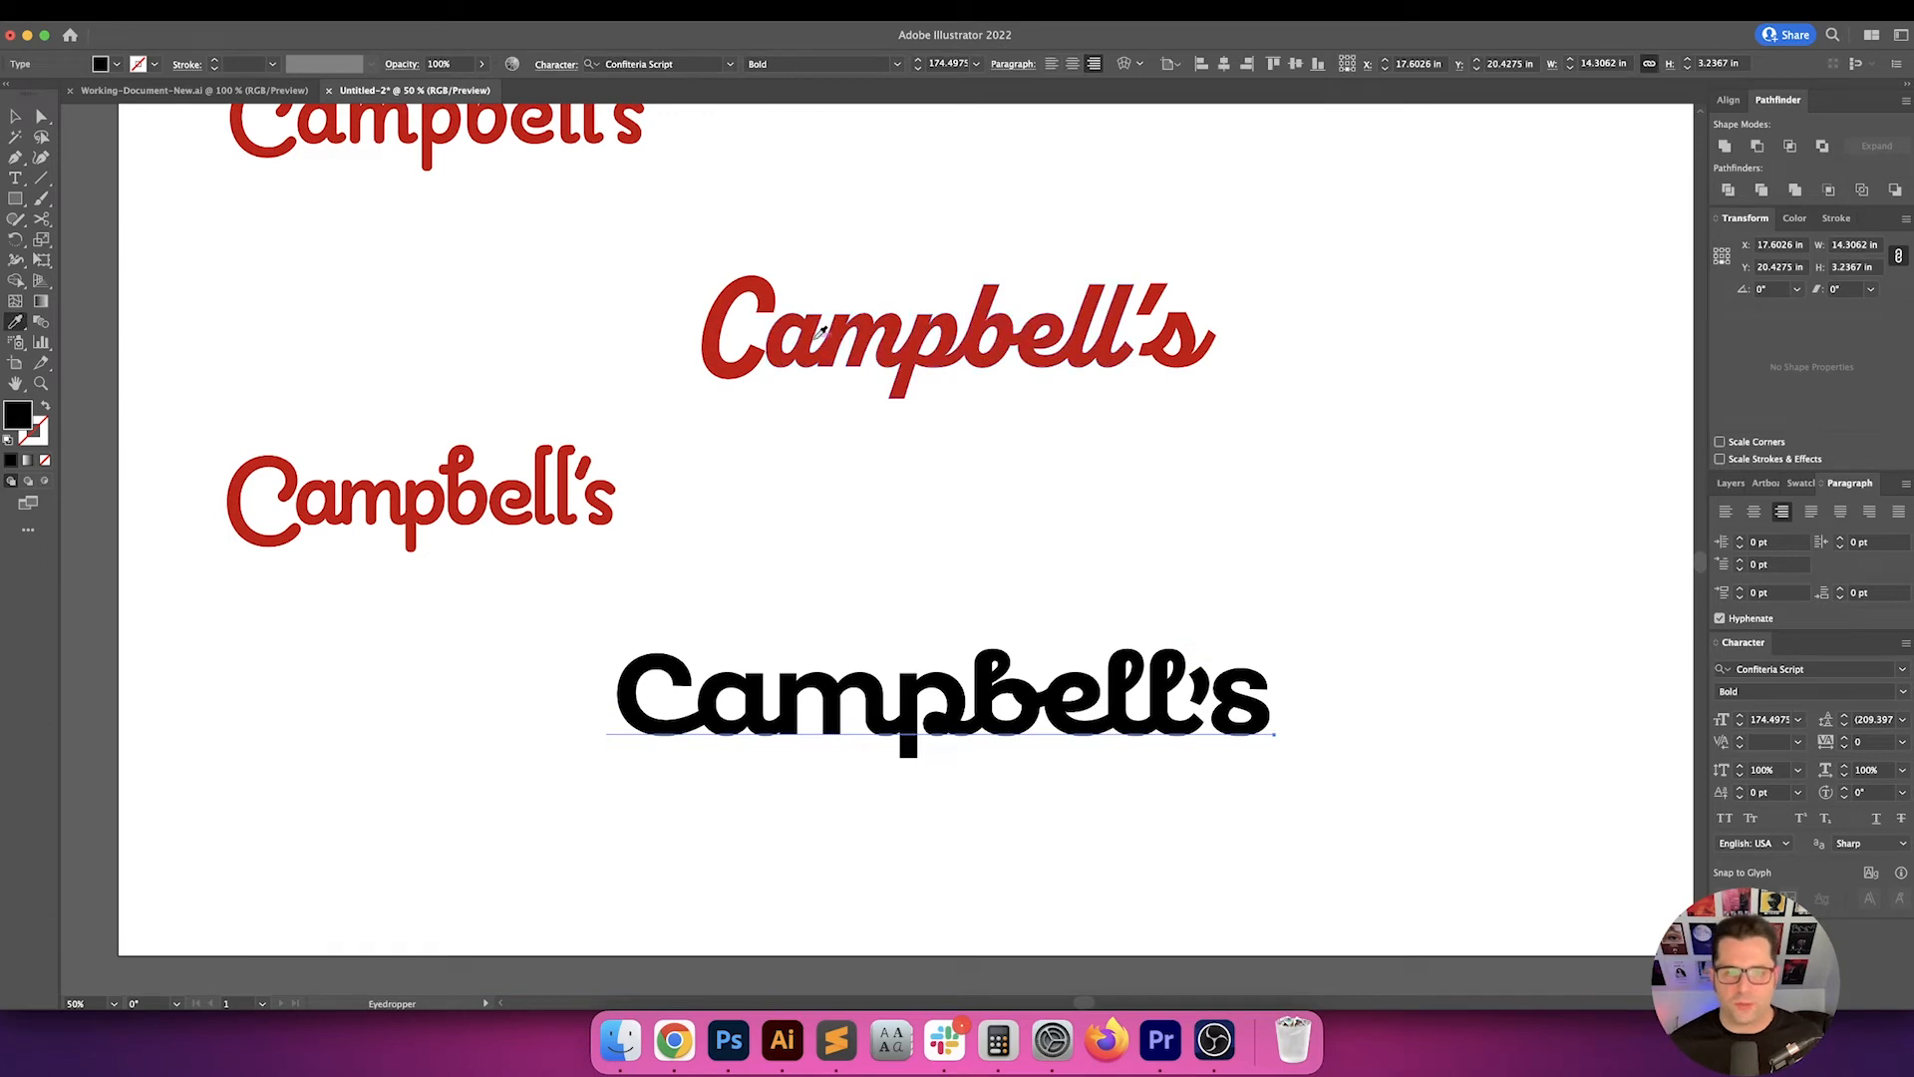
pyautogui.click(820, 334)
pyautogui.press('v')
pyautogui.click(1296, 593)
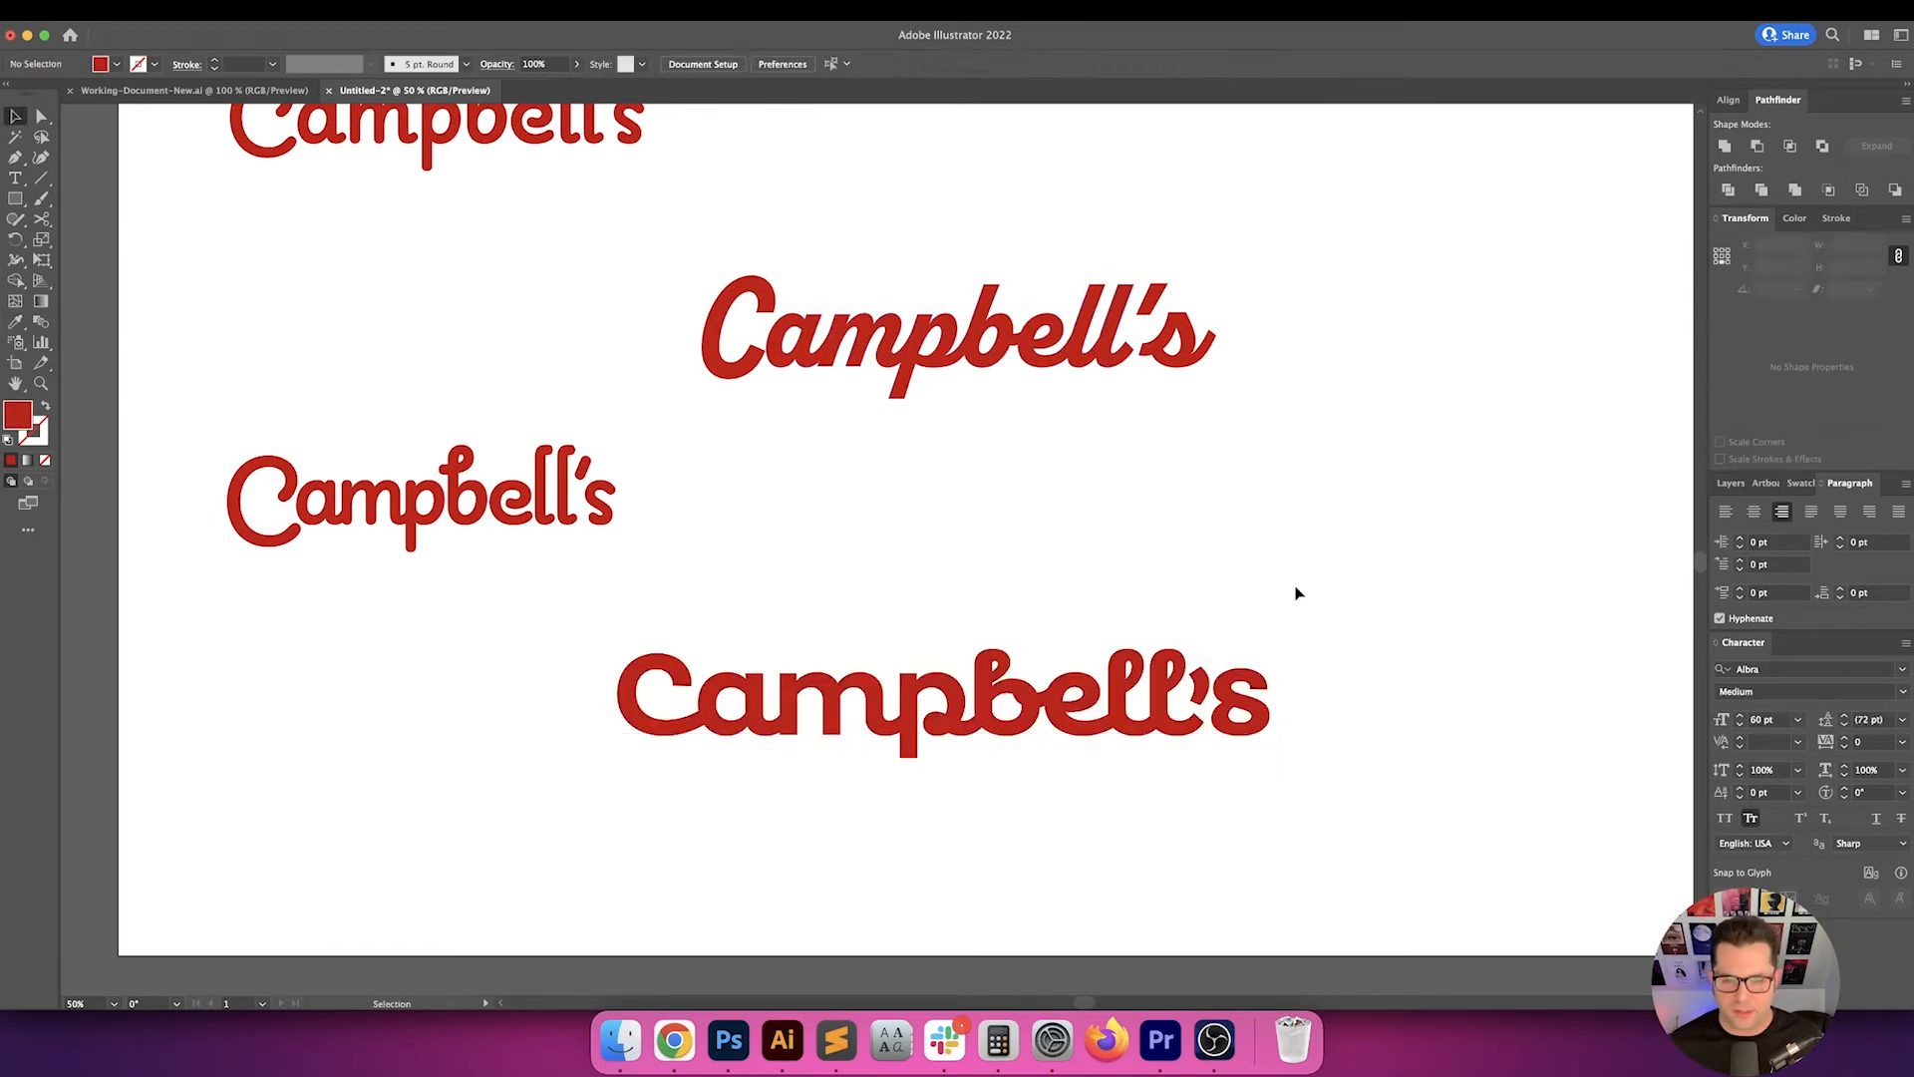
# - Scale the lowest red wordmark down proportionally around its center to about 12.13 in wide
pyautogui.moveTo(1296, 594); pyautogui.dragTo(1180, 577)
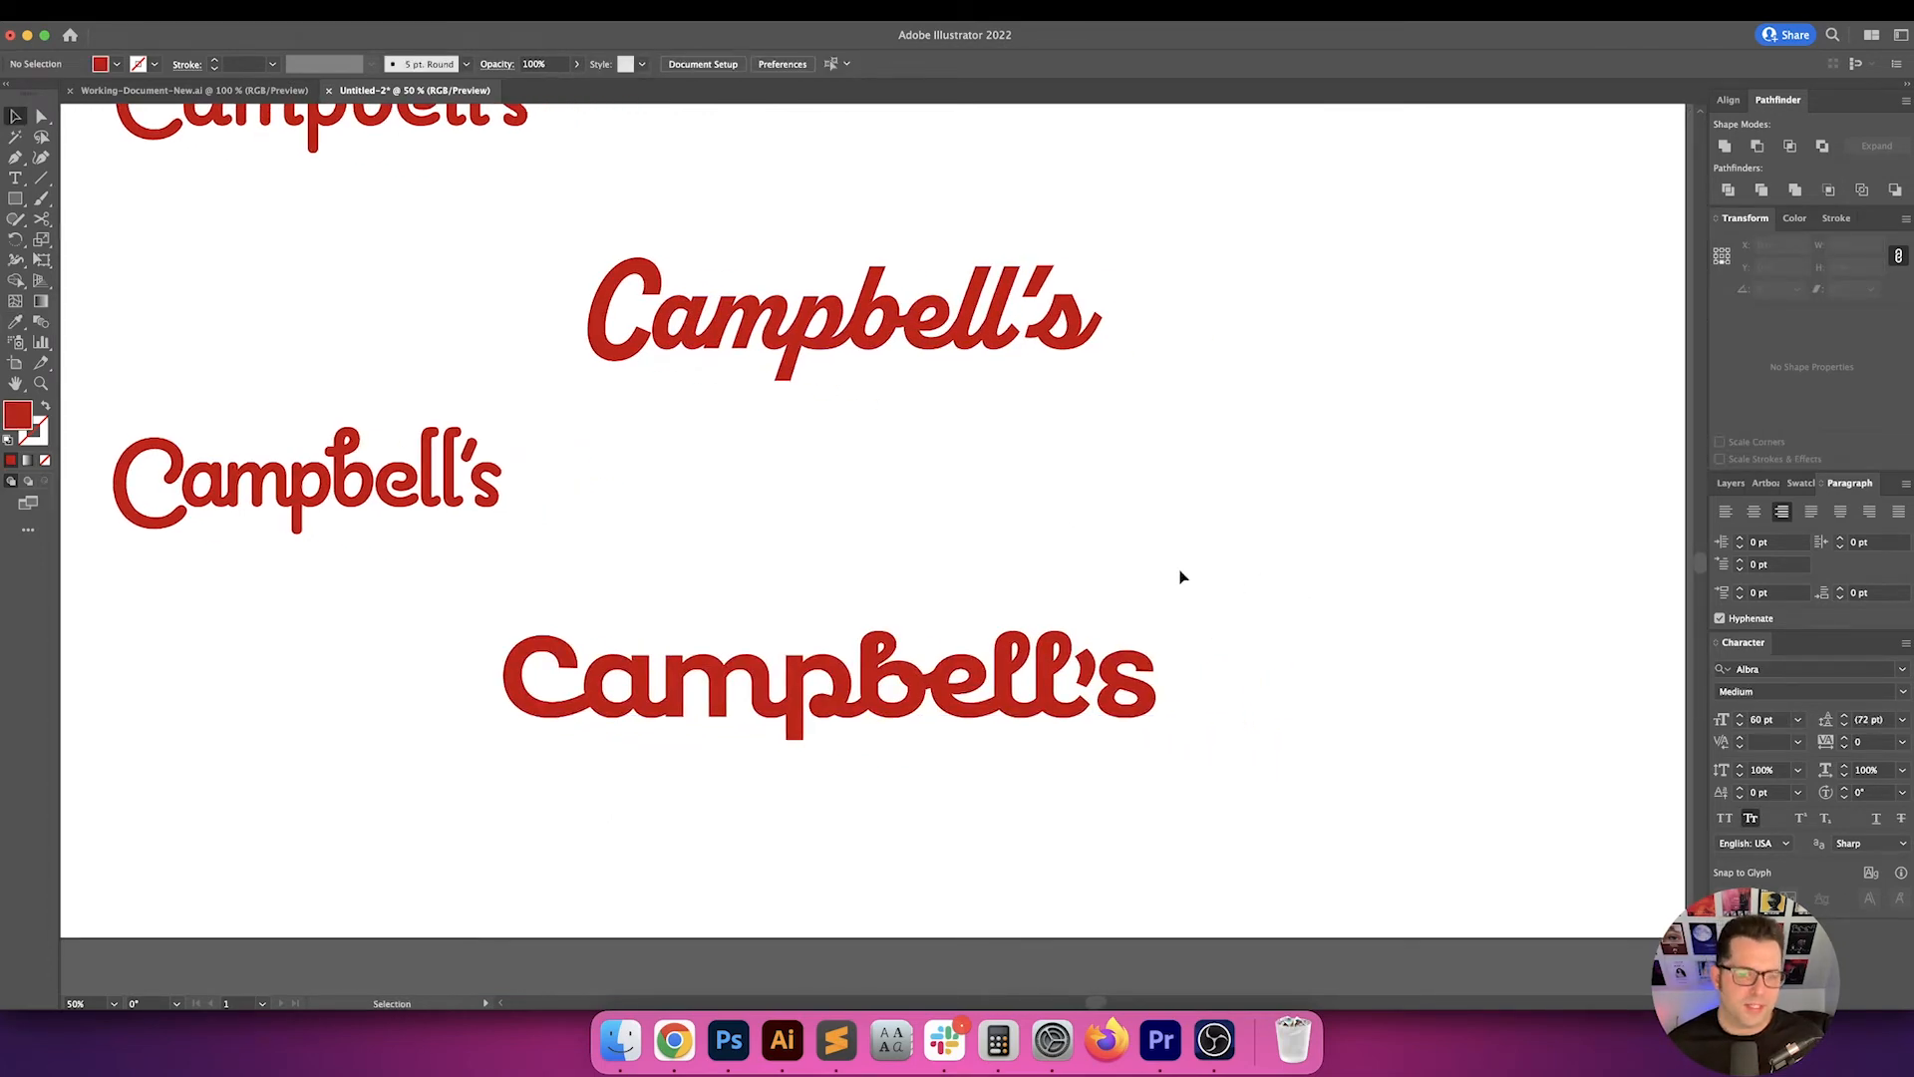
pyautogui.click(1001, 694)
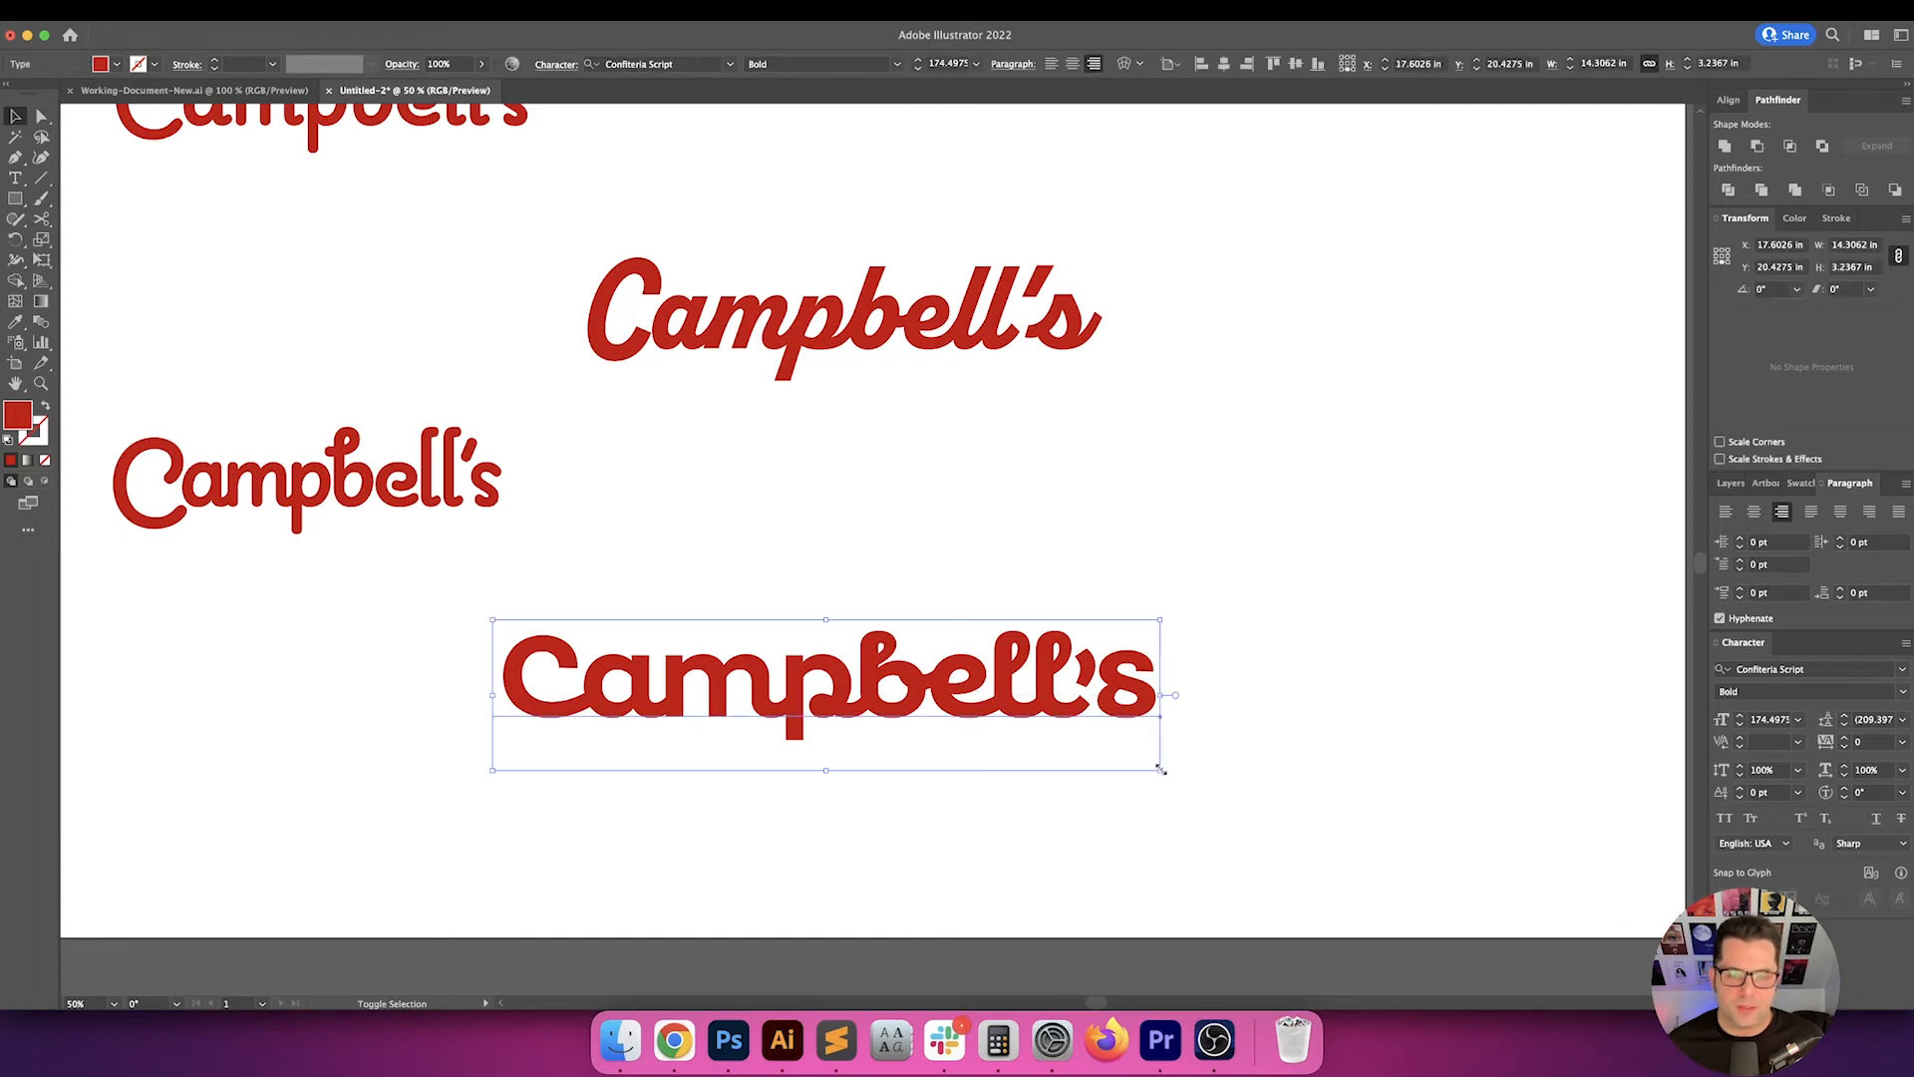
pyautogui.moveTo(1159, 769); pyautogui.dragTo(1156, 761)
pyautogui.click(1026, 759)
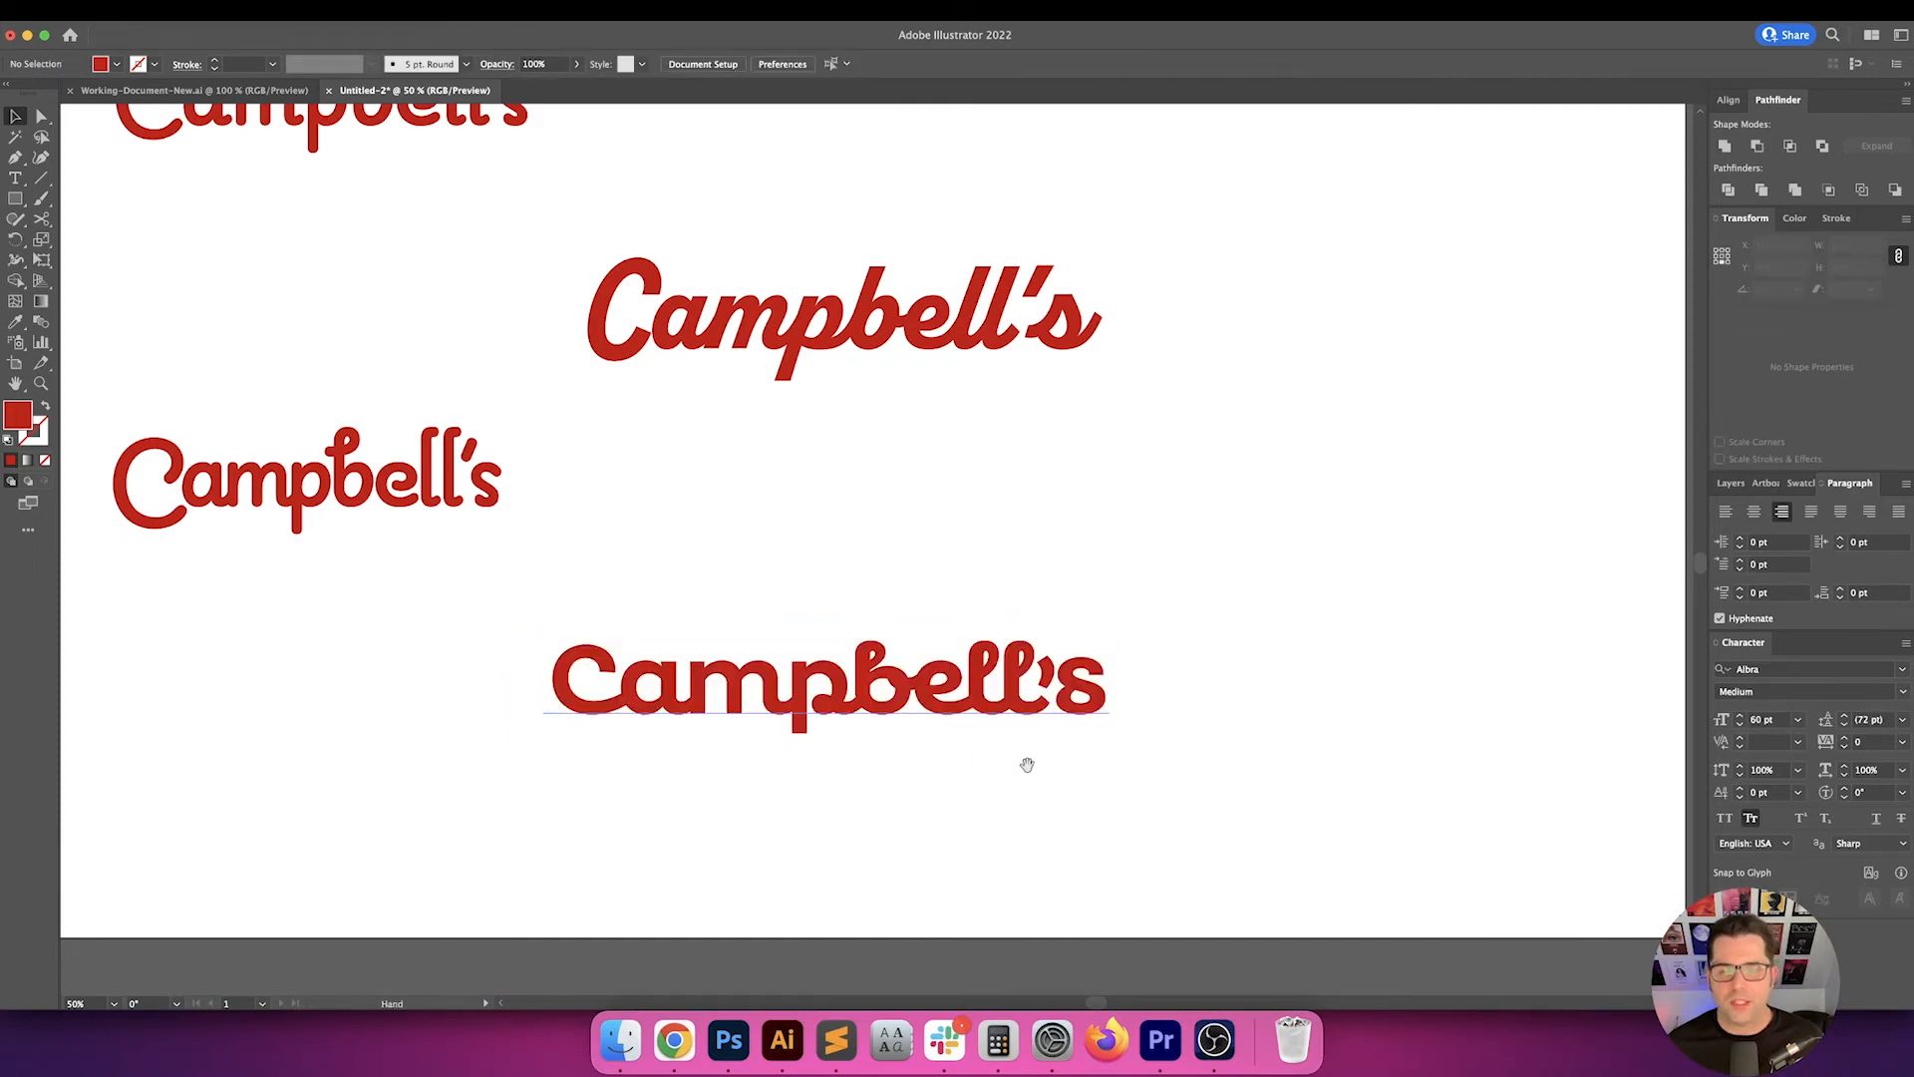
# - Set the font weight of the lowest Confiteria Script wordmark to Medium
pyautogui.moveTo(1026, 760); pyautogui.dragTo(1100, 737)
pyautogui.press('t')
pyautogui.click(1098, 646)
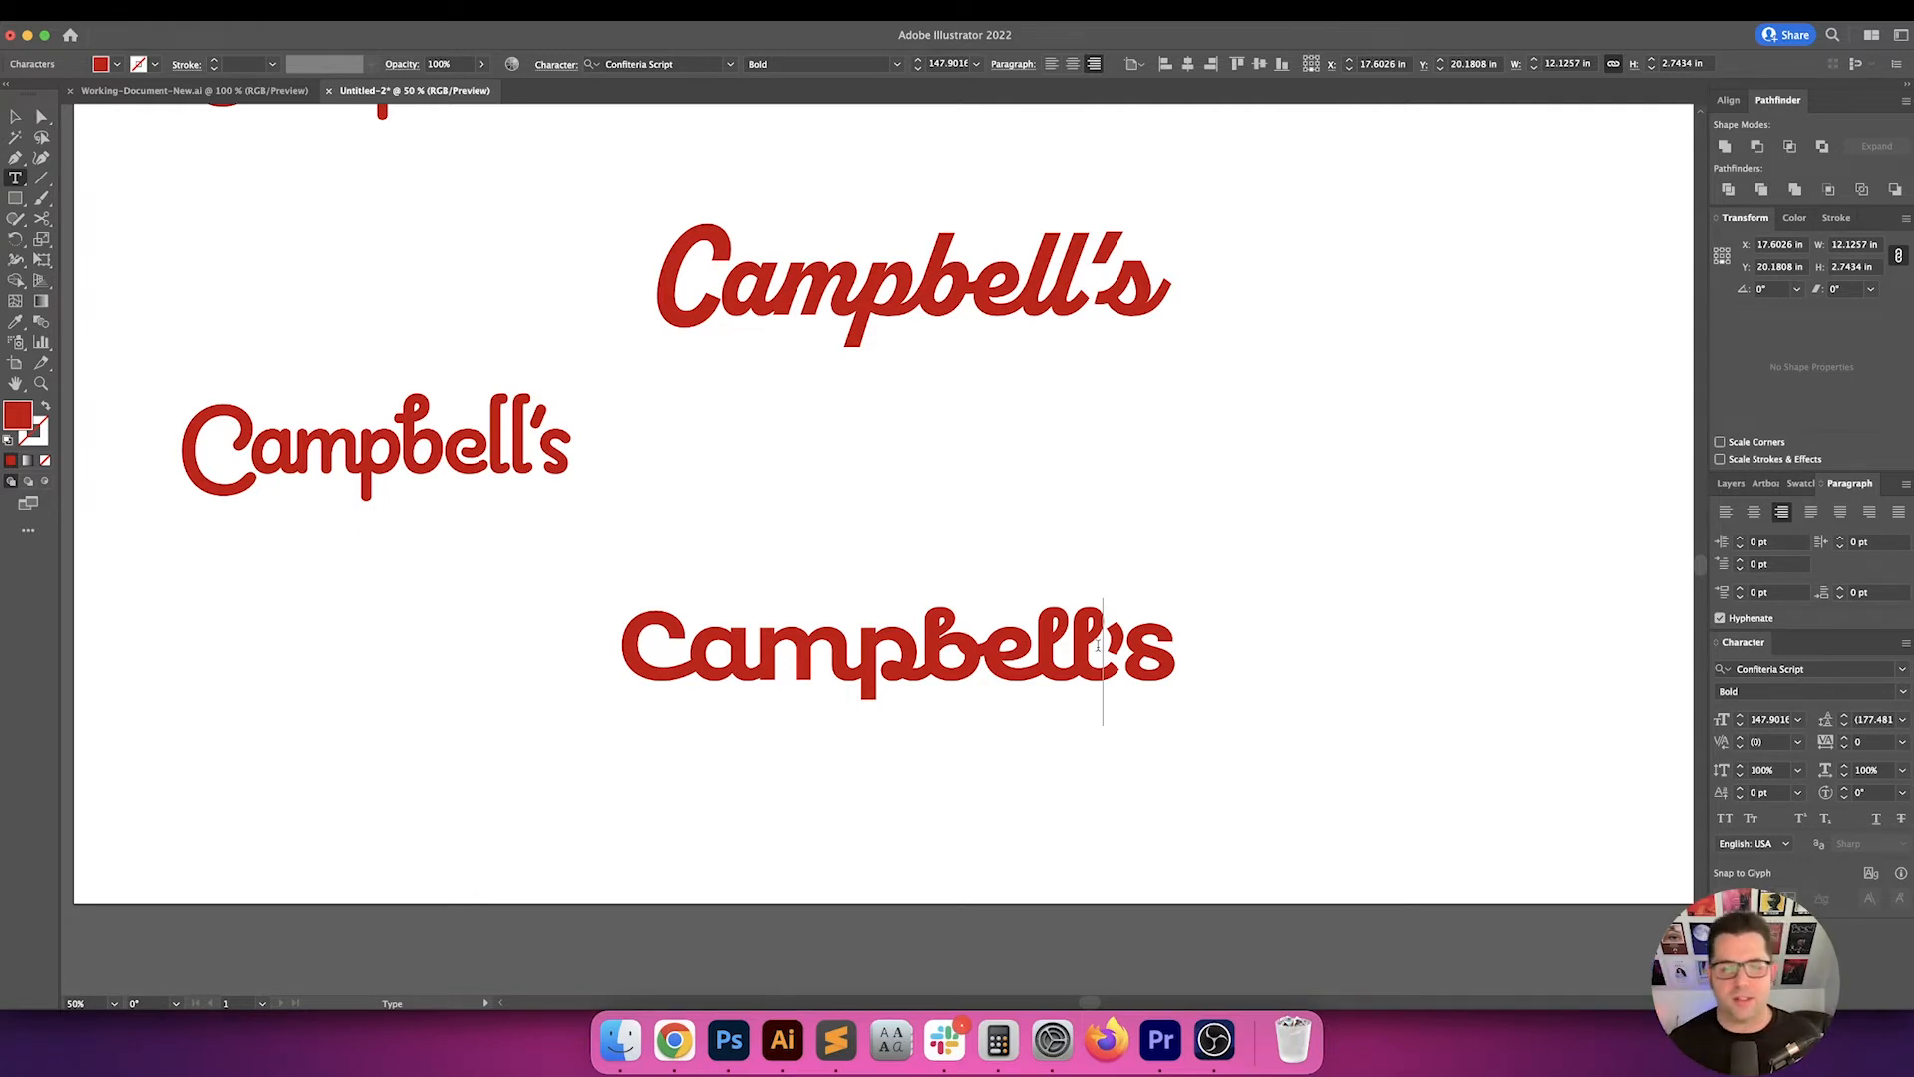
pyautogui.click(1117, 647)
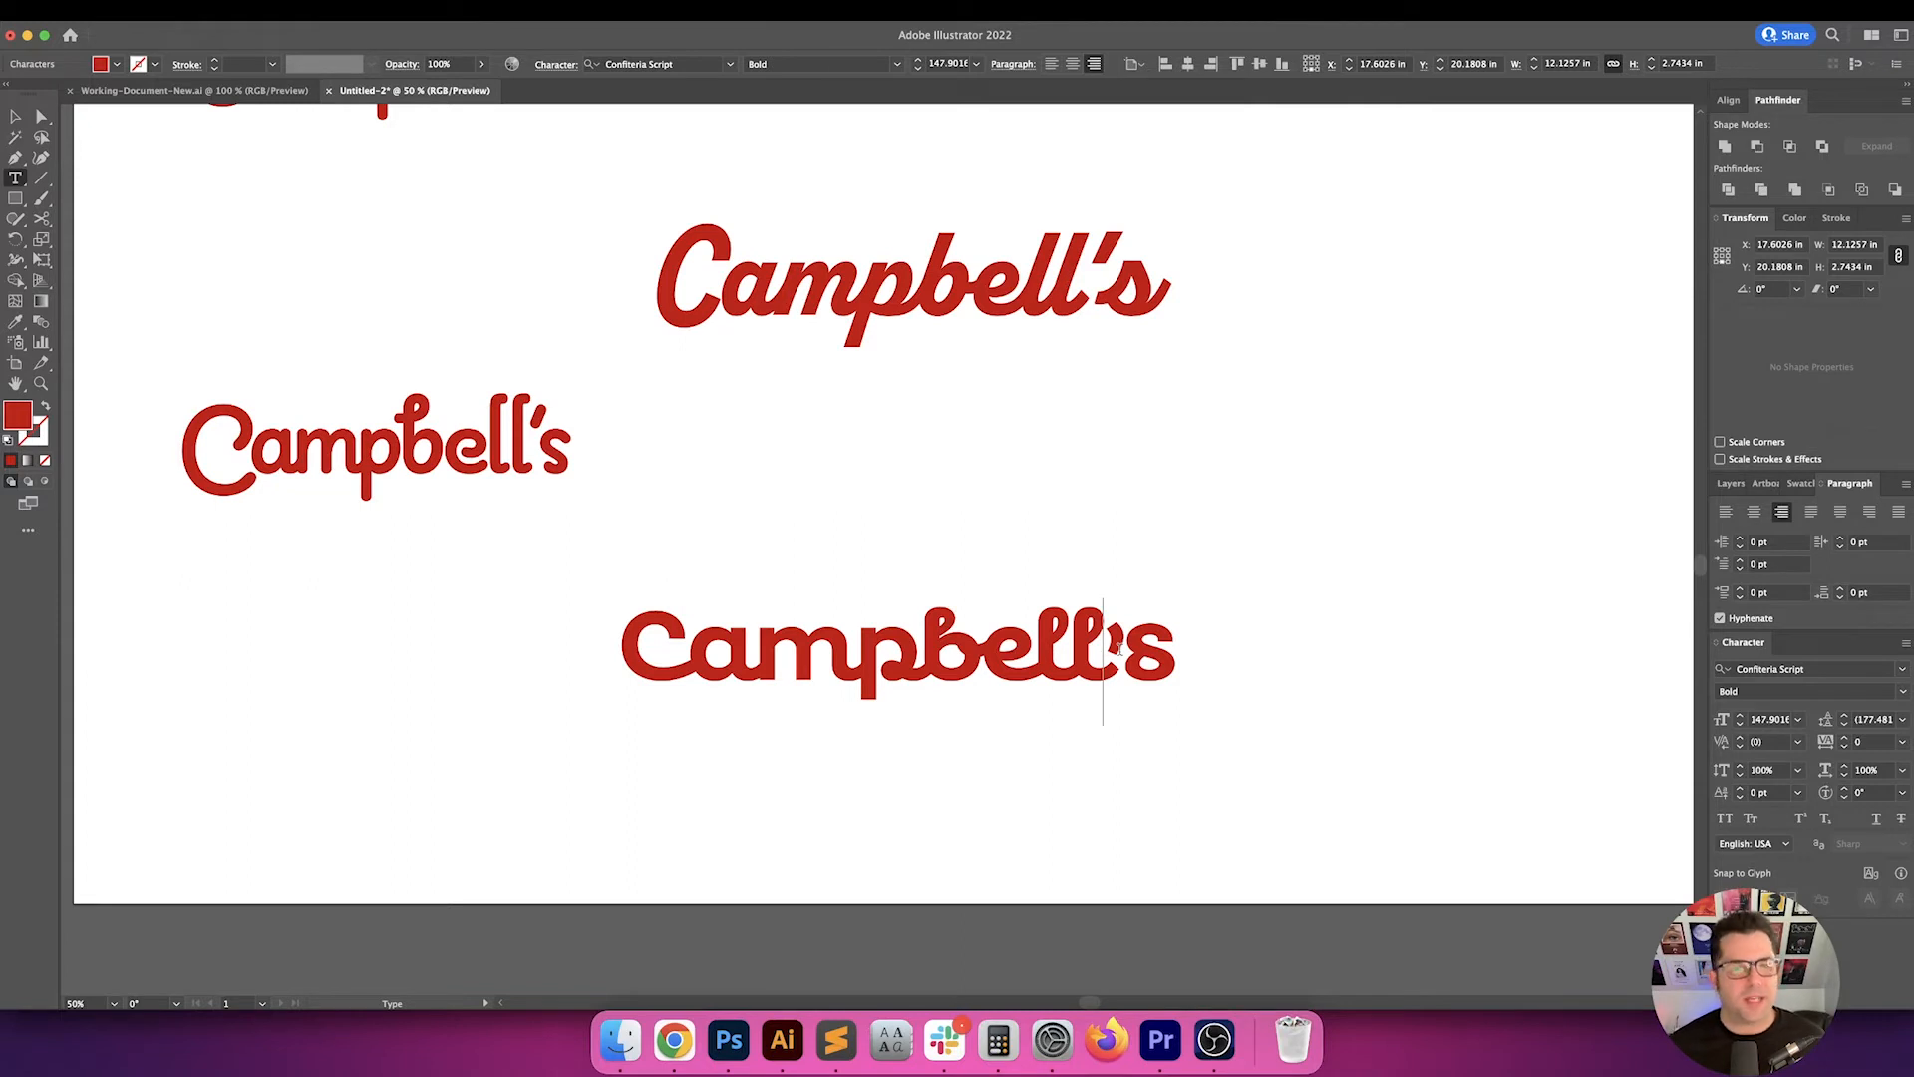
pyautogui.press('Escape')
pyautogui.click(896, 64)
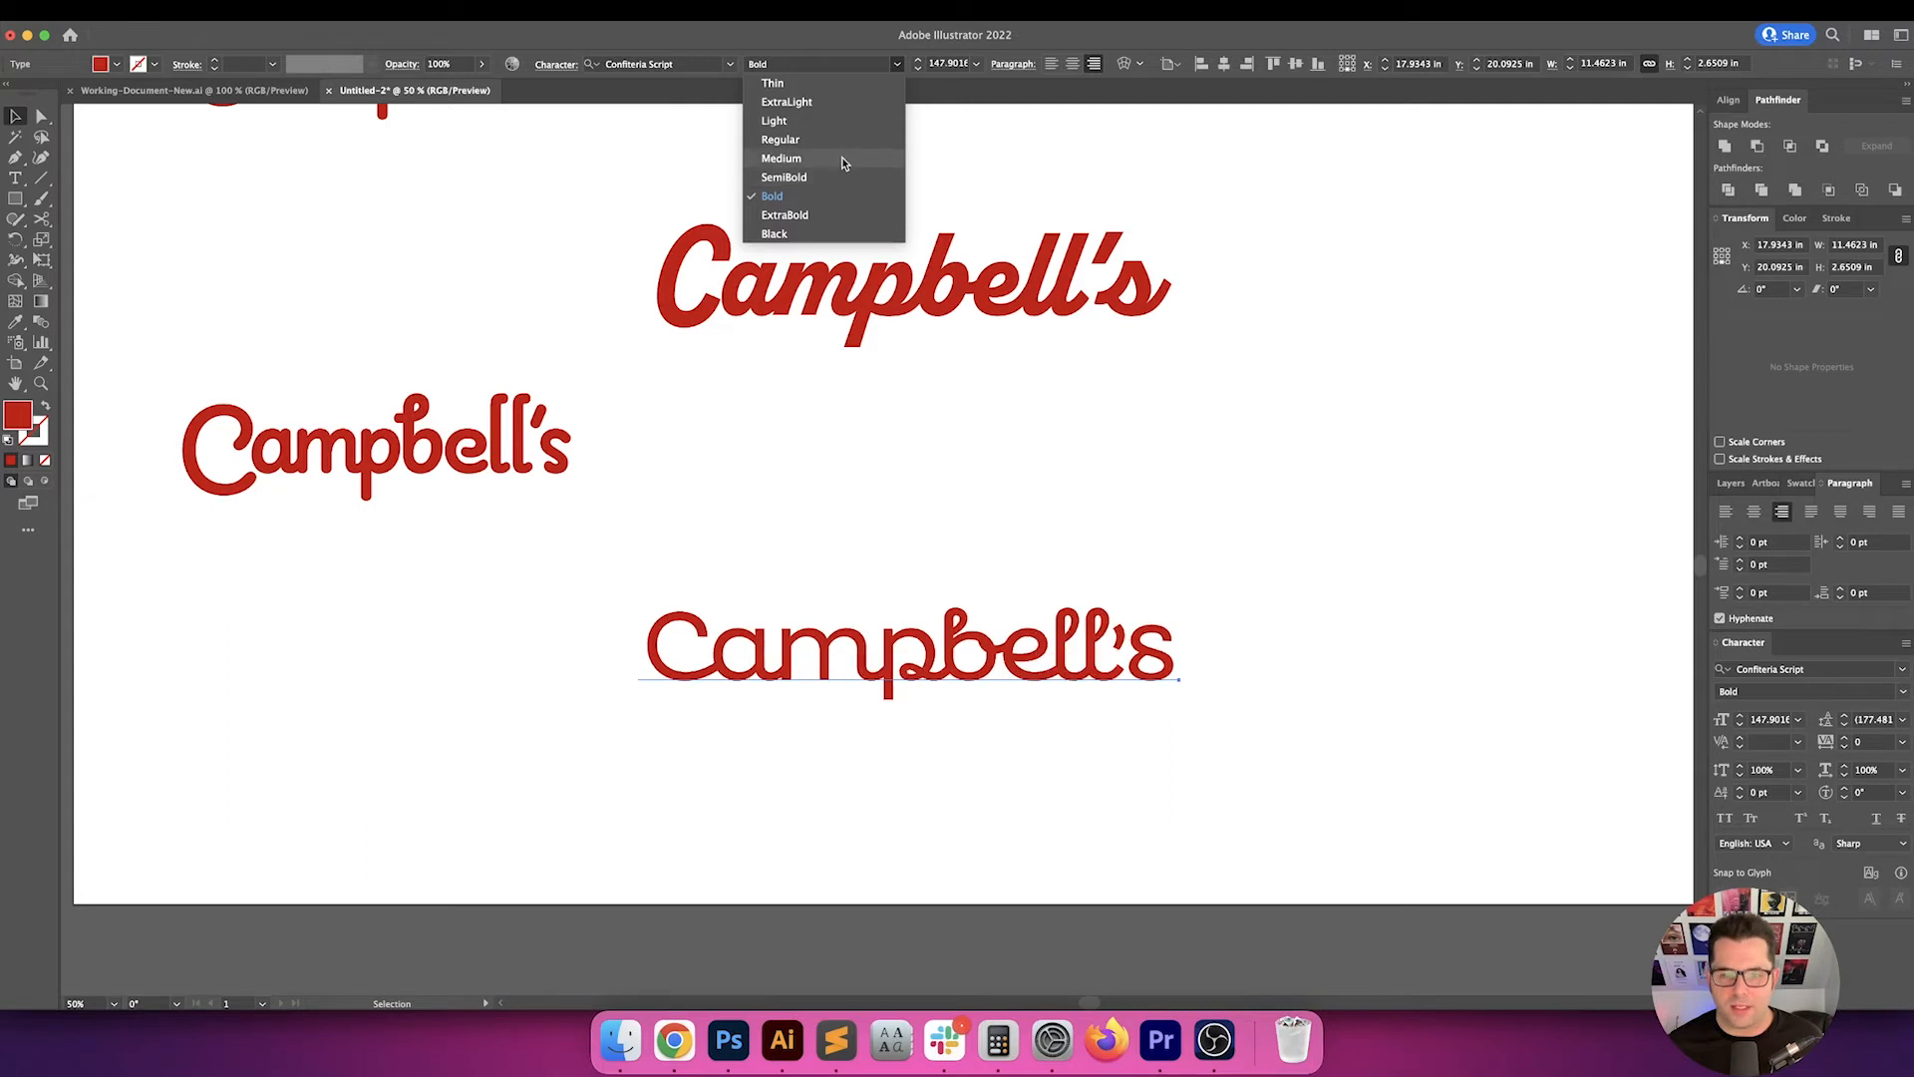
pyautogui.click(841, 158)
# - Try the alternate glyph for the b in the lowest Campbell's wordmark
pyautogui.scroll(1, 1002, 611)
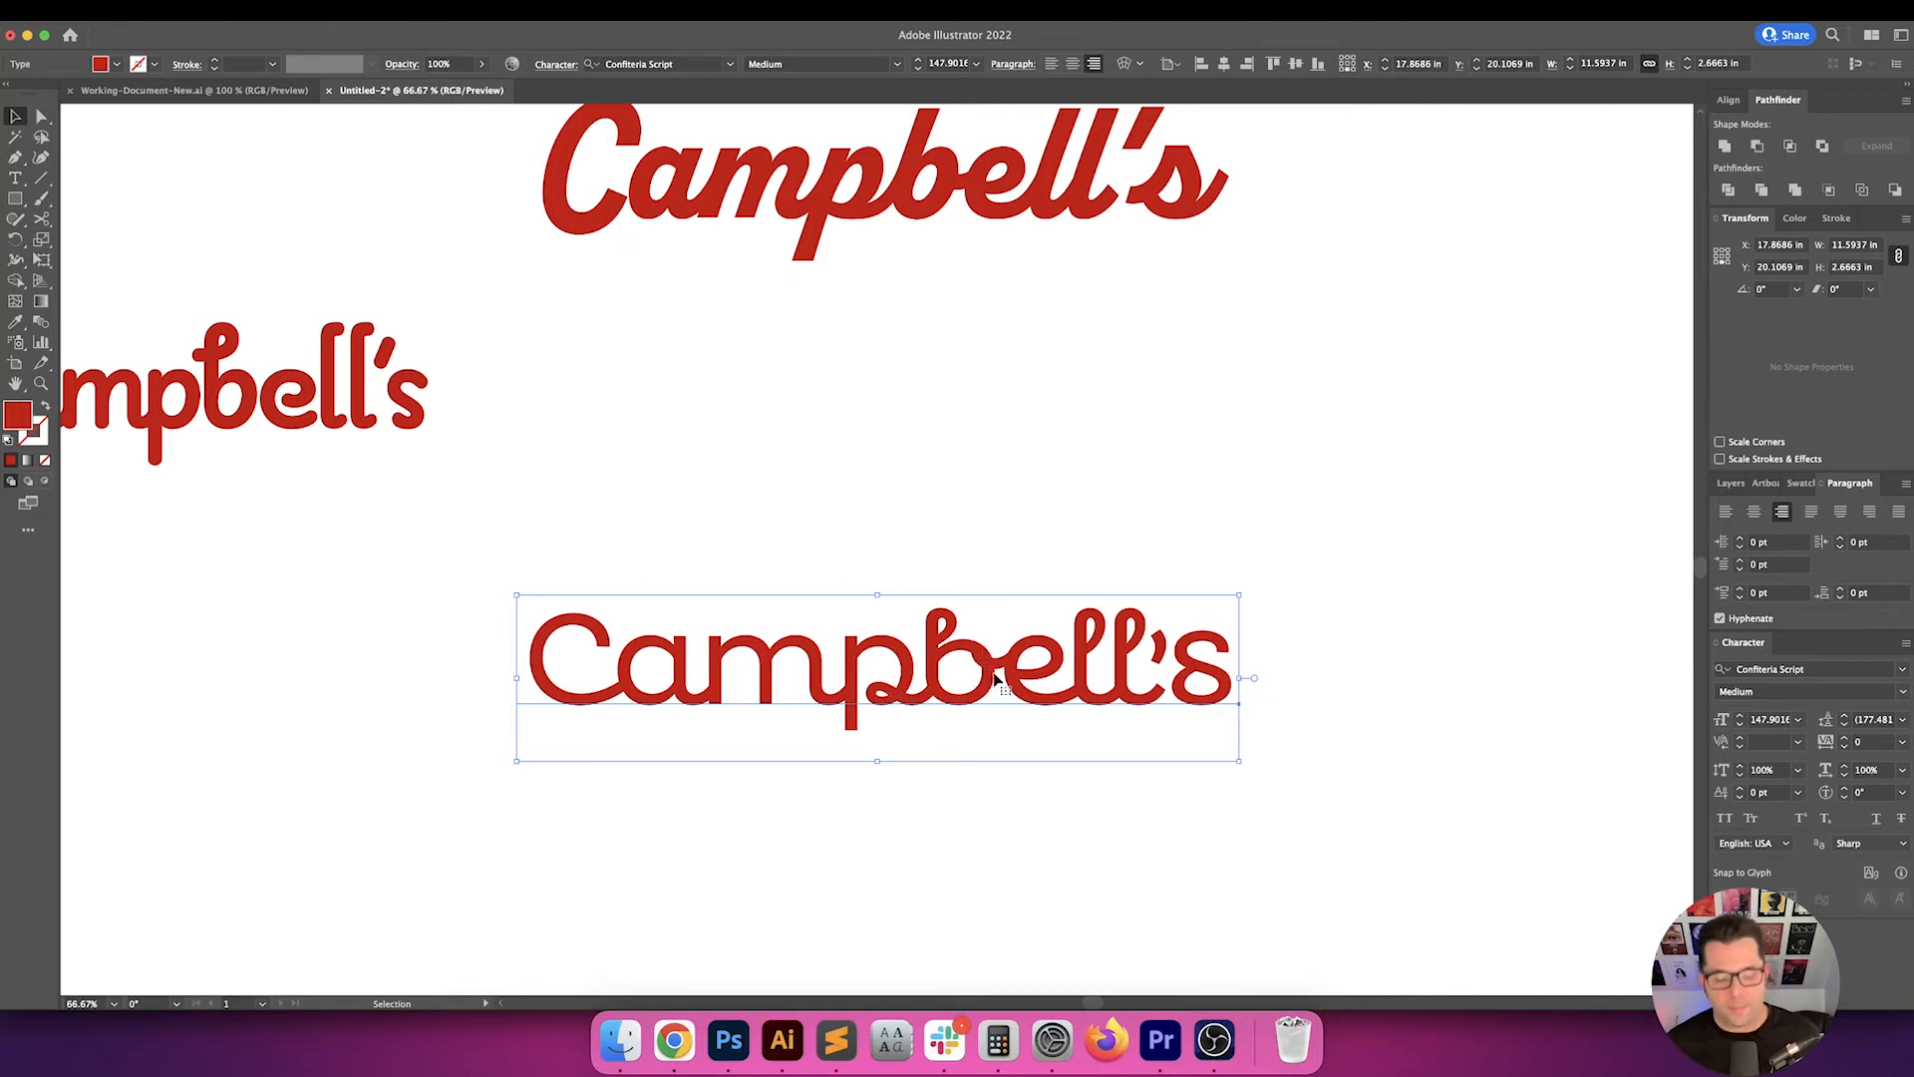
pyautogui.press('t')
pyautogui.moveTo(994, 671); pyautogui.dragTo(932, 673)
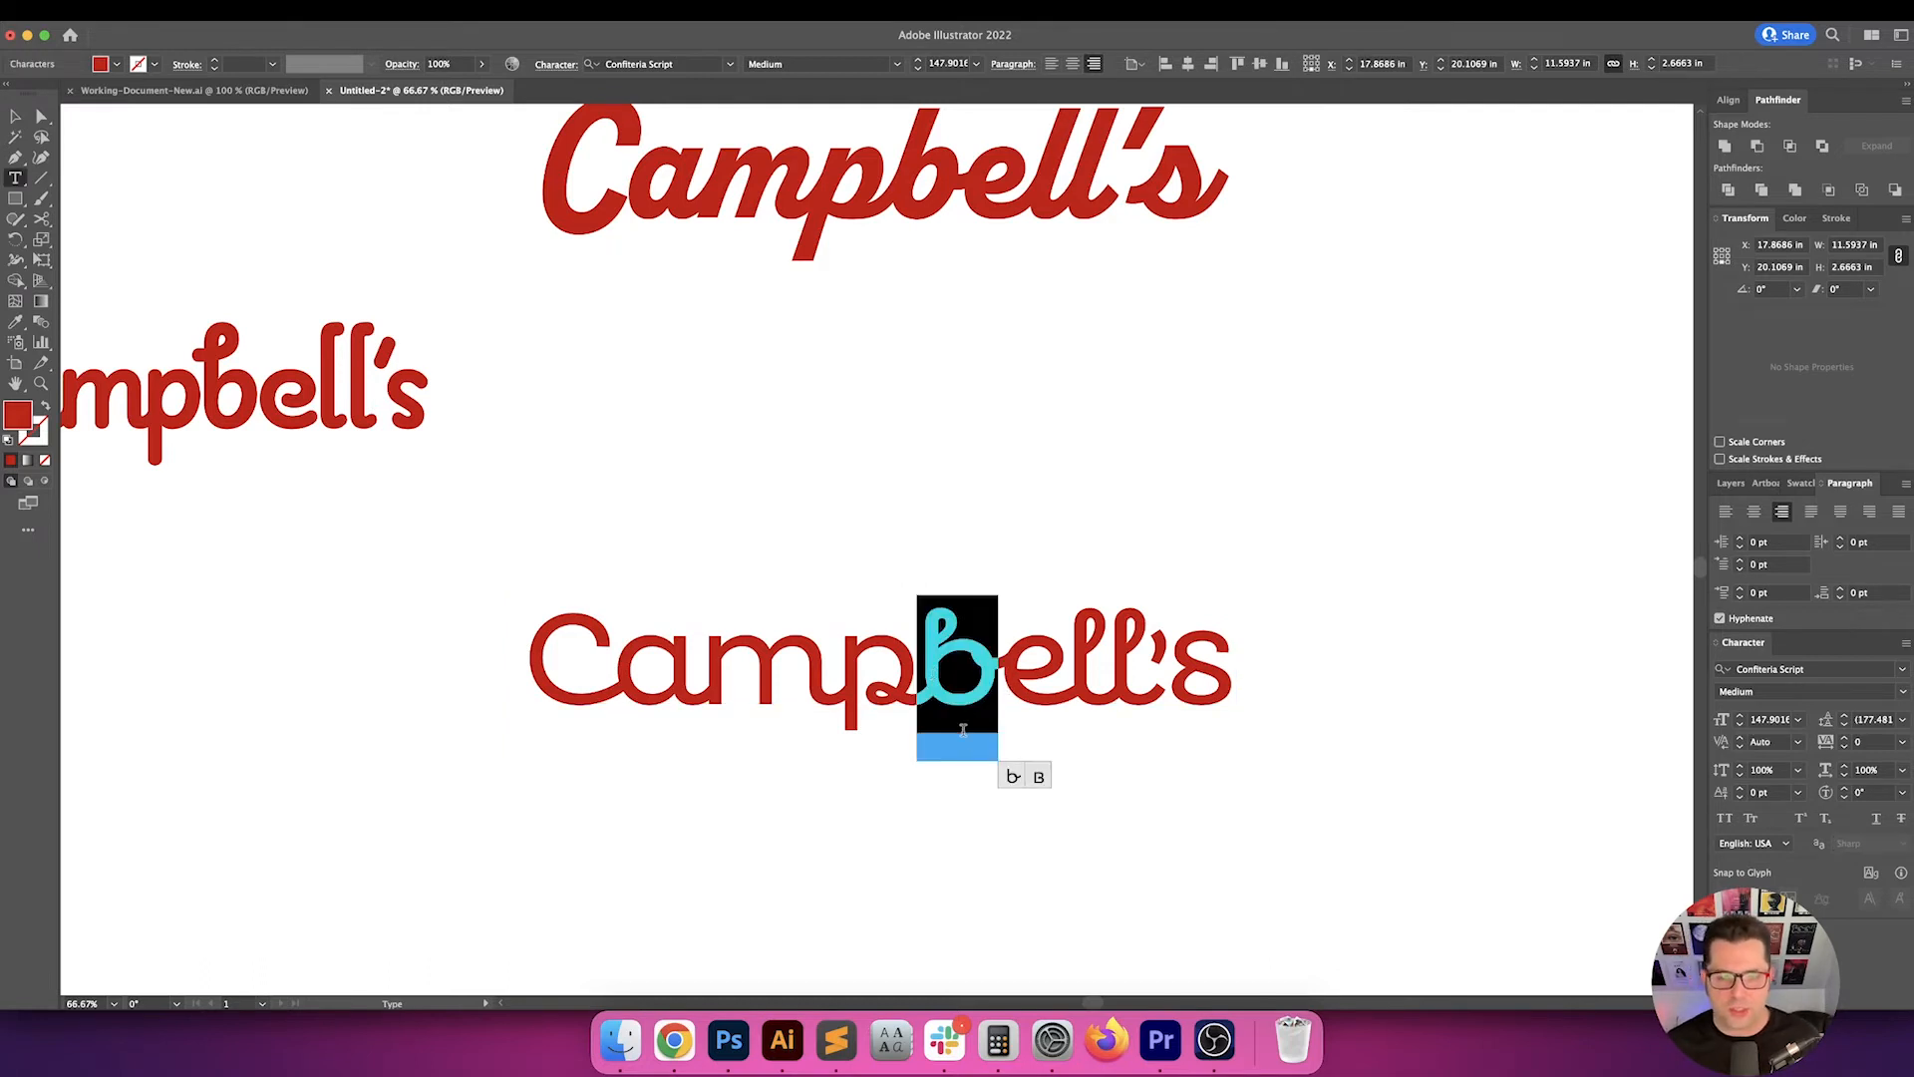
pyautogui.click(1013, 777)
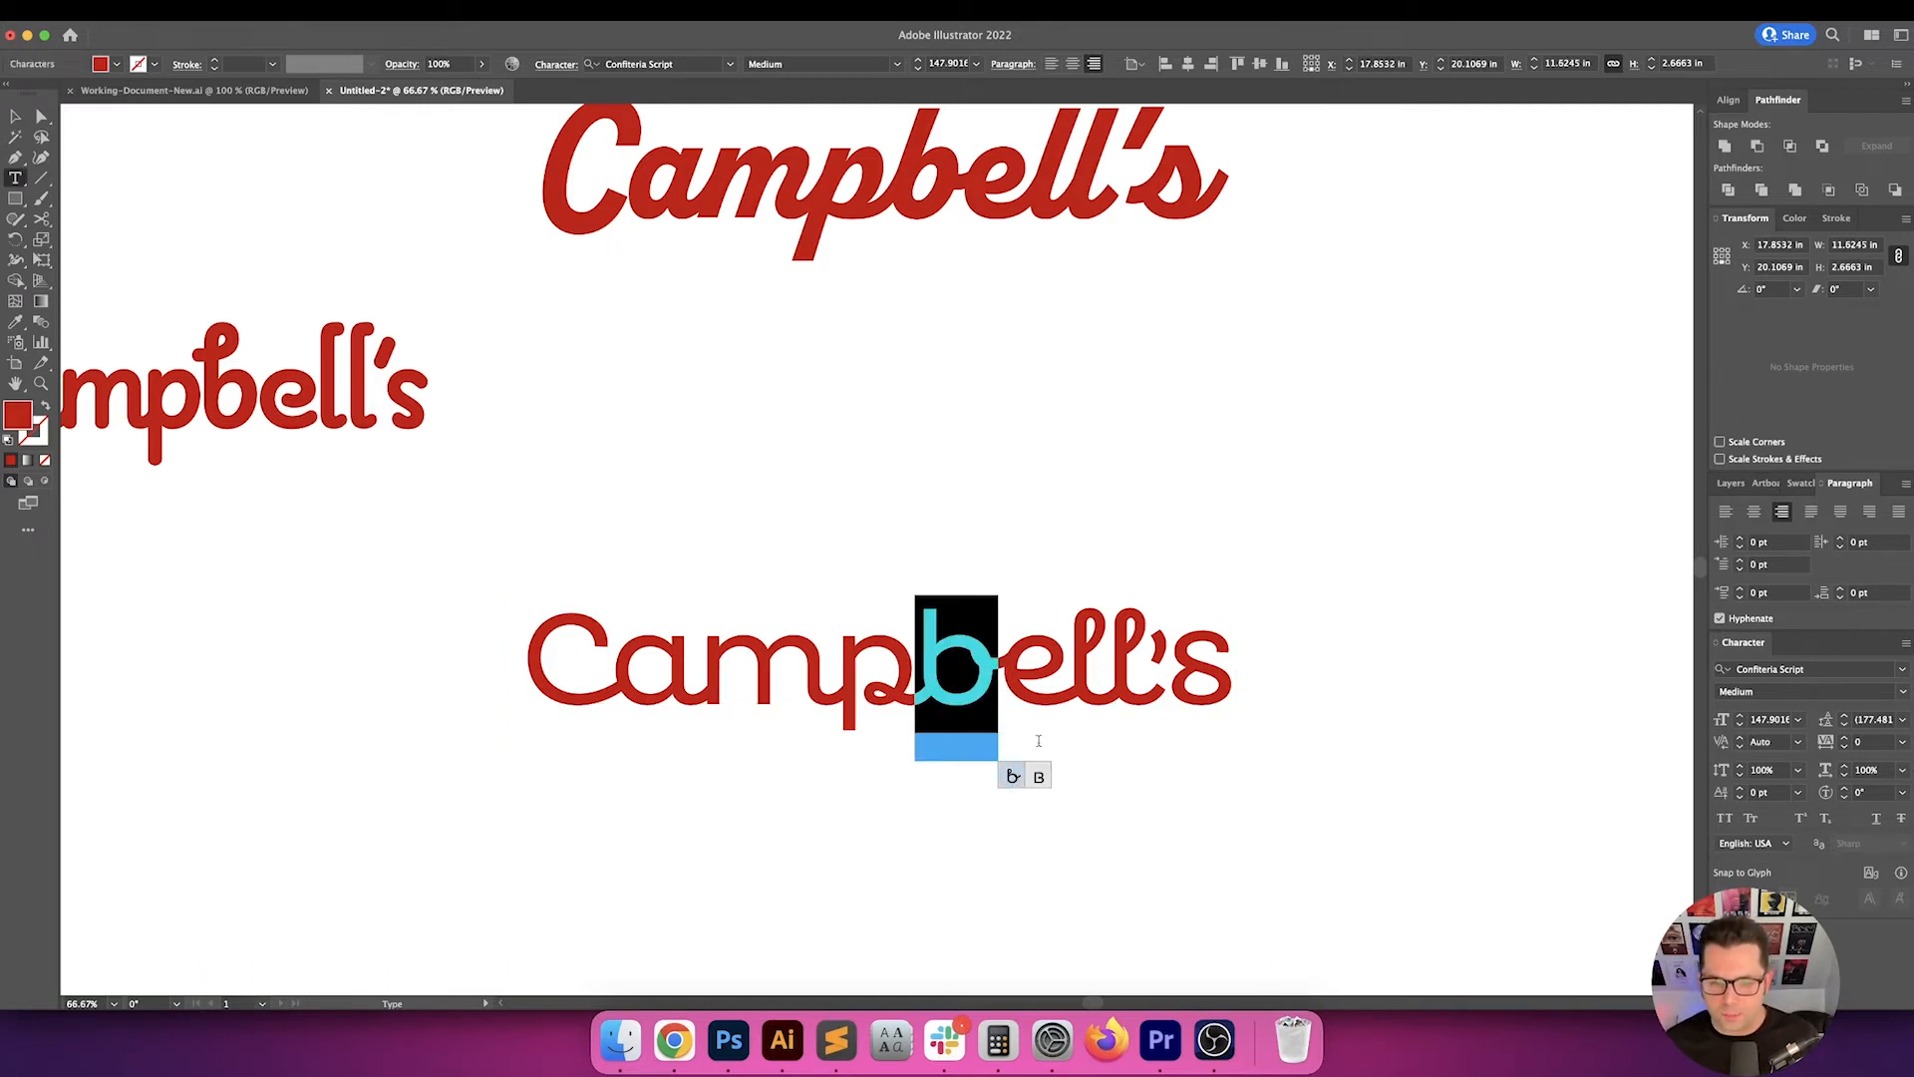
pyautogui.press('Escape')
pyautogui.click(1047, 533)
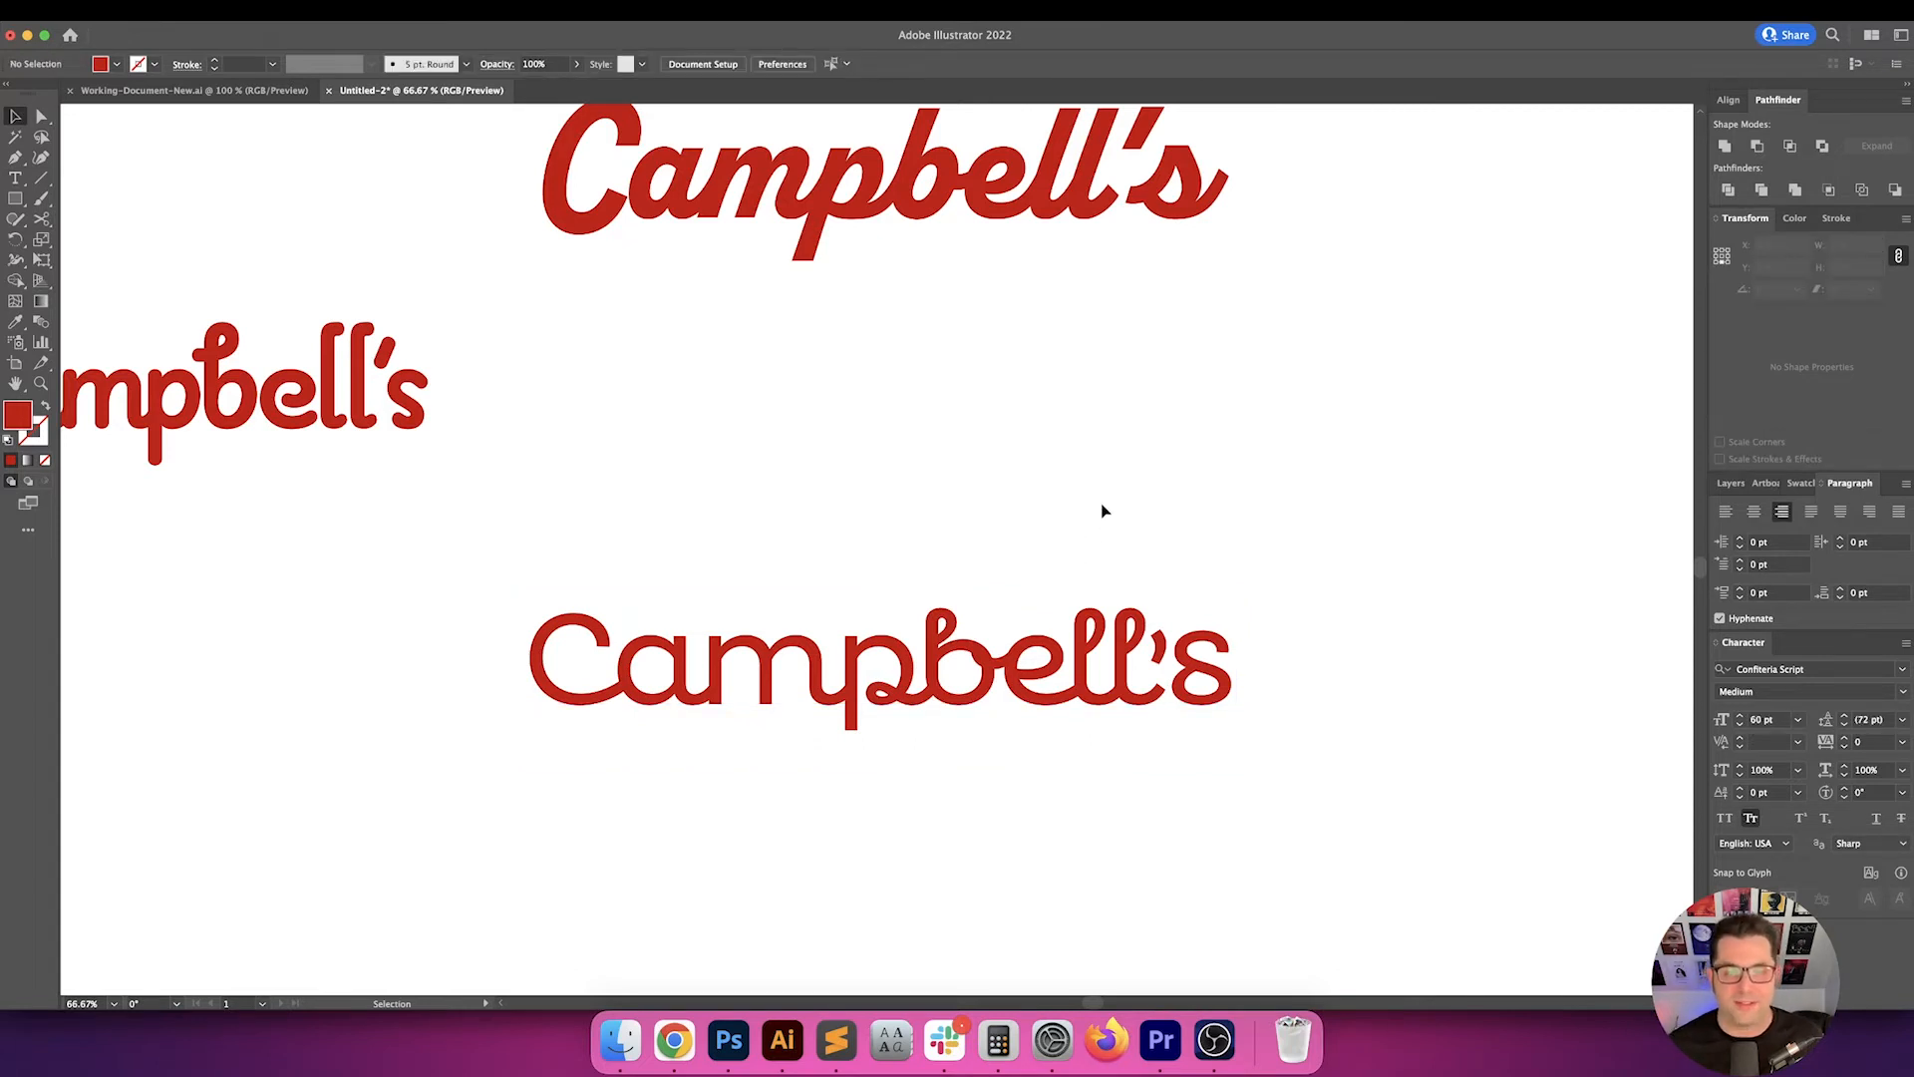
# - Swap the m in the lowest wordmark for its first alternate glyph, the one with a trailing tail
pyautogui.doubleClick(833, 668)
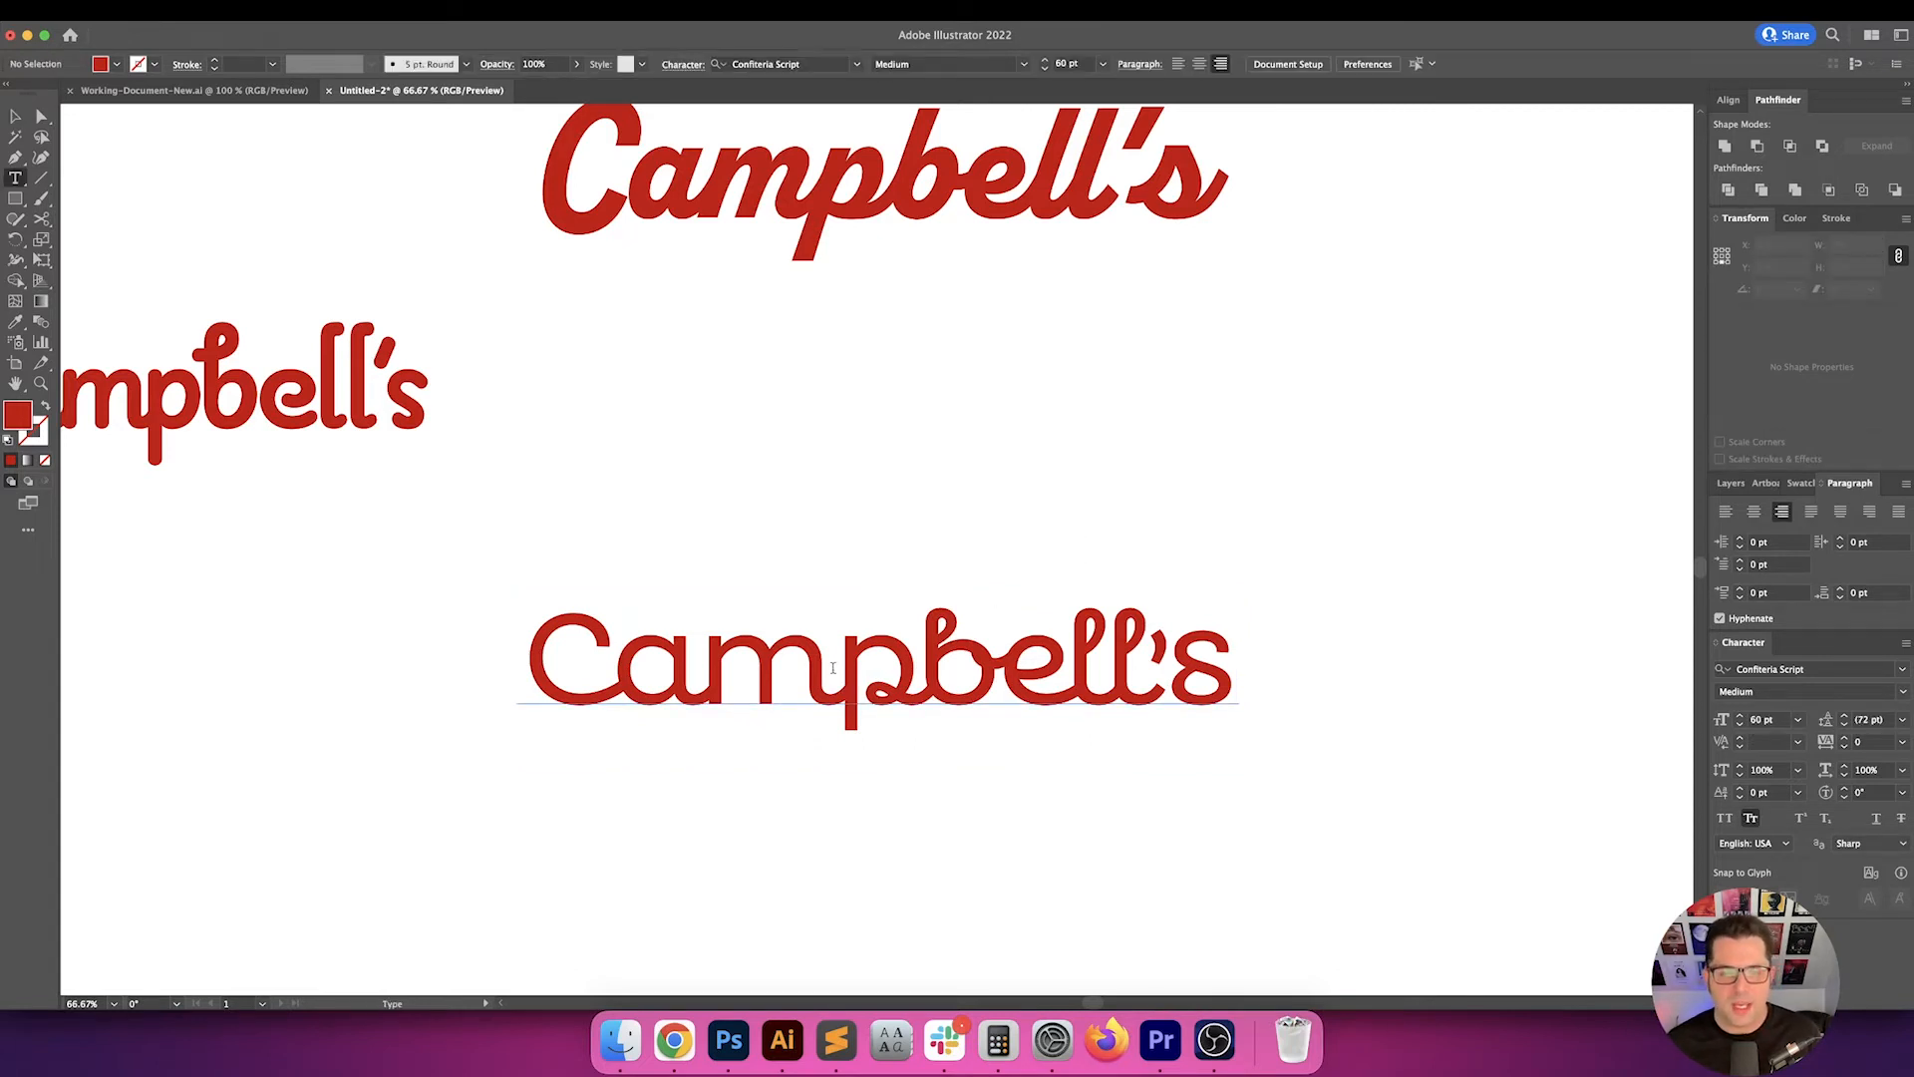
pyautogui.moveTo(833, 668); pyautogui.dragTo(758, 667)
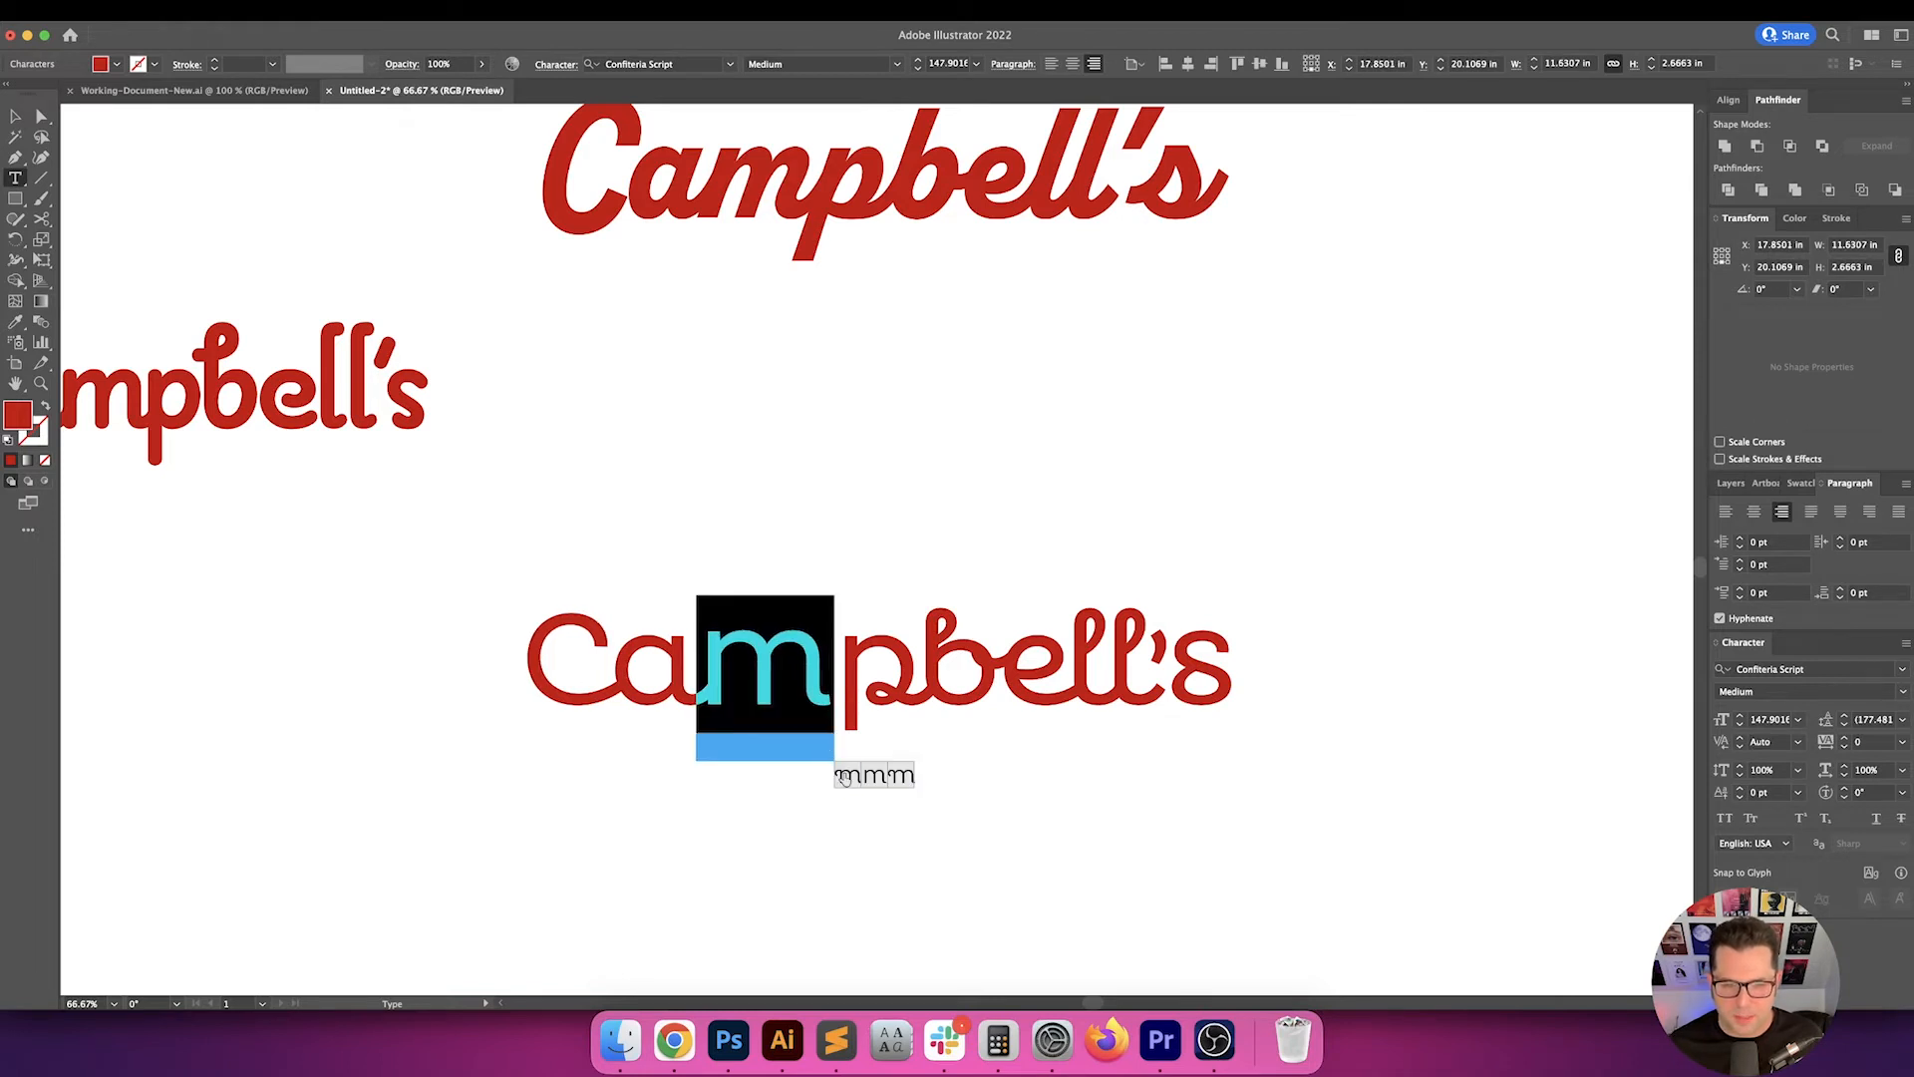
pyautogui.click(844, 777)
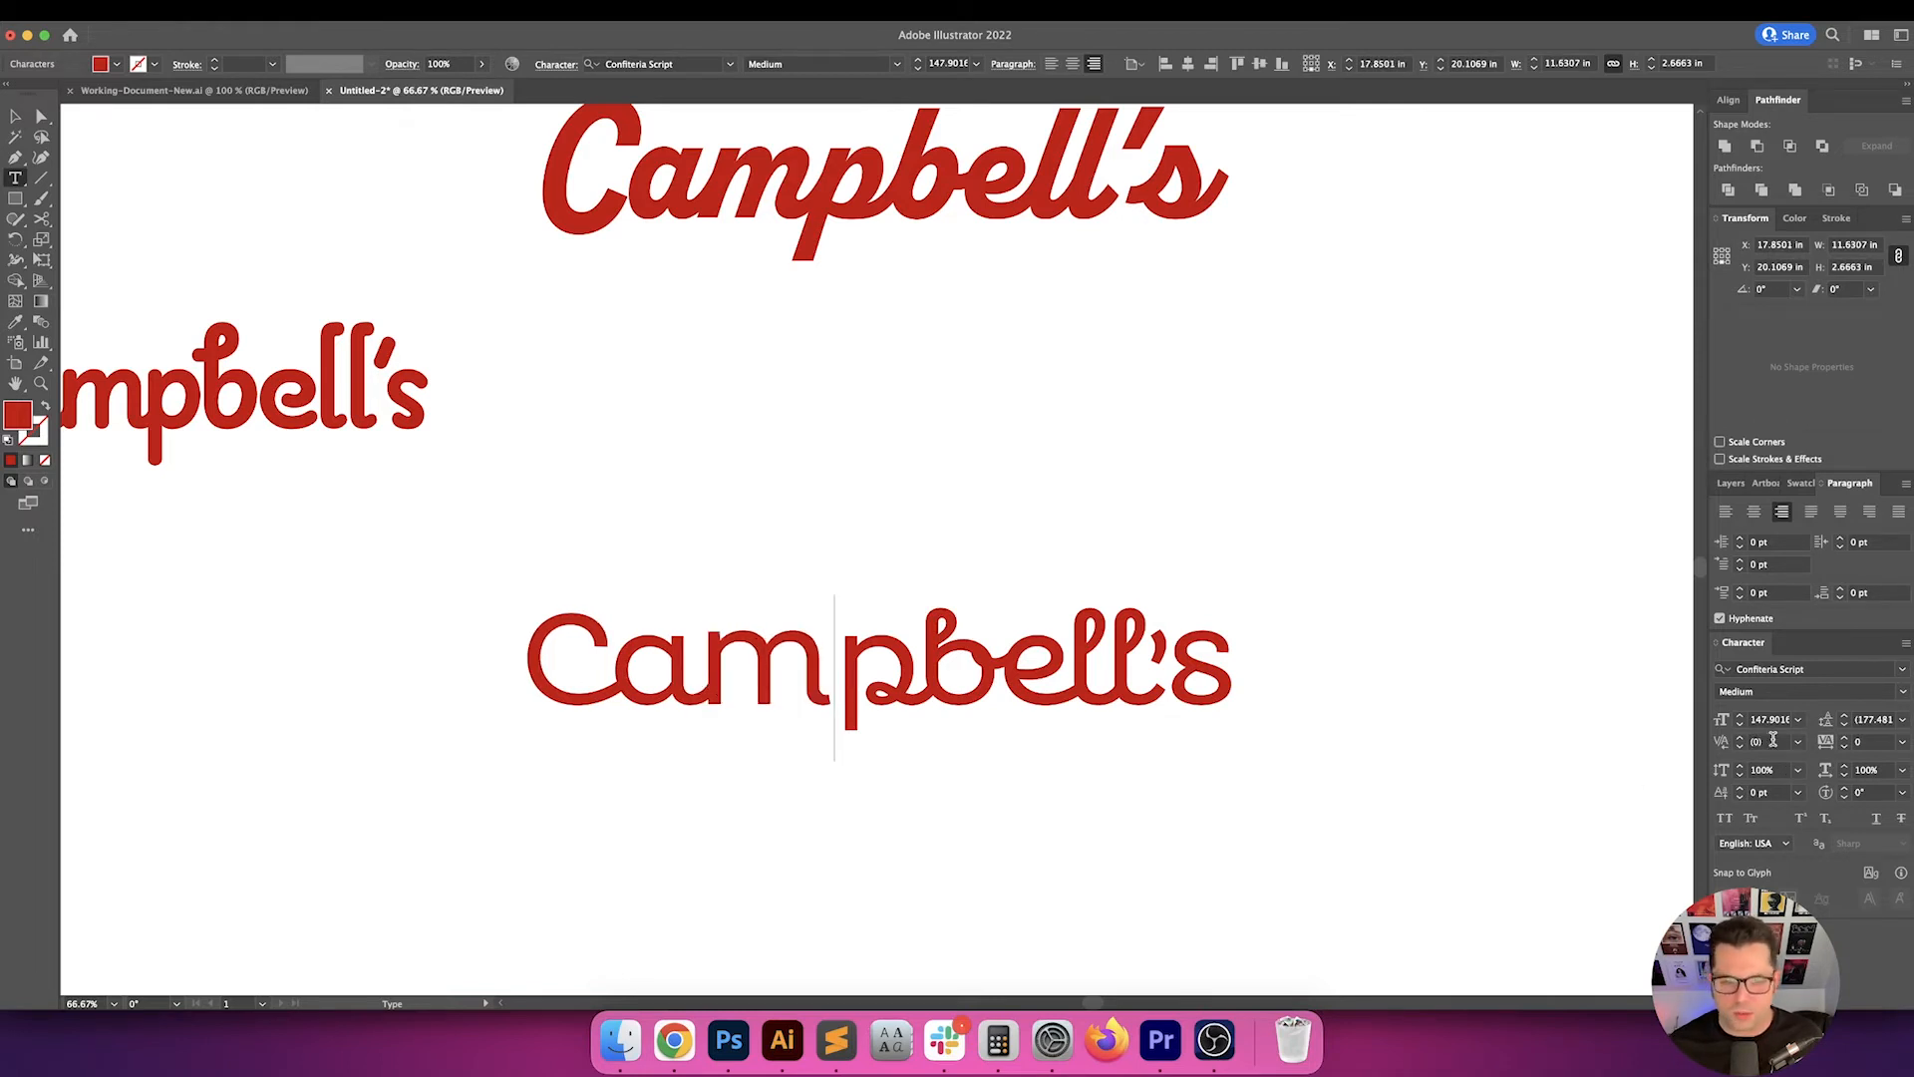
# - Tighten the kerning between the m and the p of the lowest wordmark to -70
pyautogui.click(1774, 739)
pyautogui.press('Down')
pyautogui.press('Down')
pyautogui.press('Down')
pyautogui.press('Down')
pyautogui.press('Down')
pyautogui.press('Down')
pyautogui.press('Down')
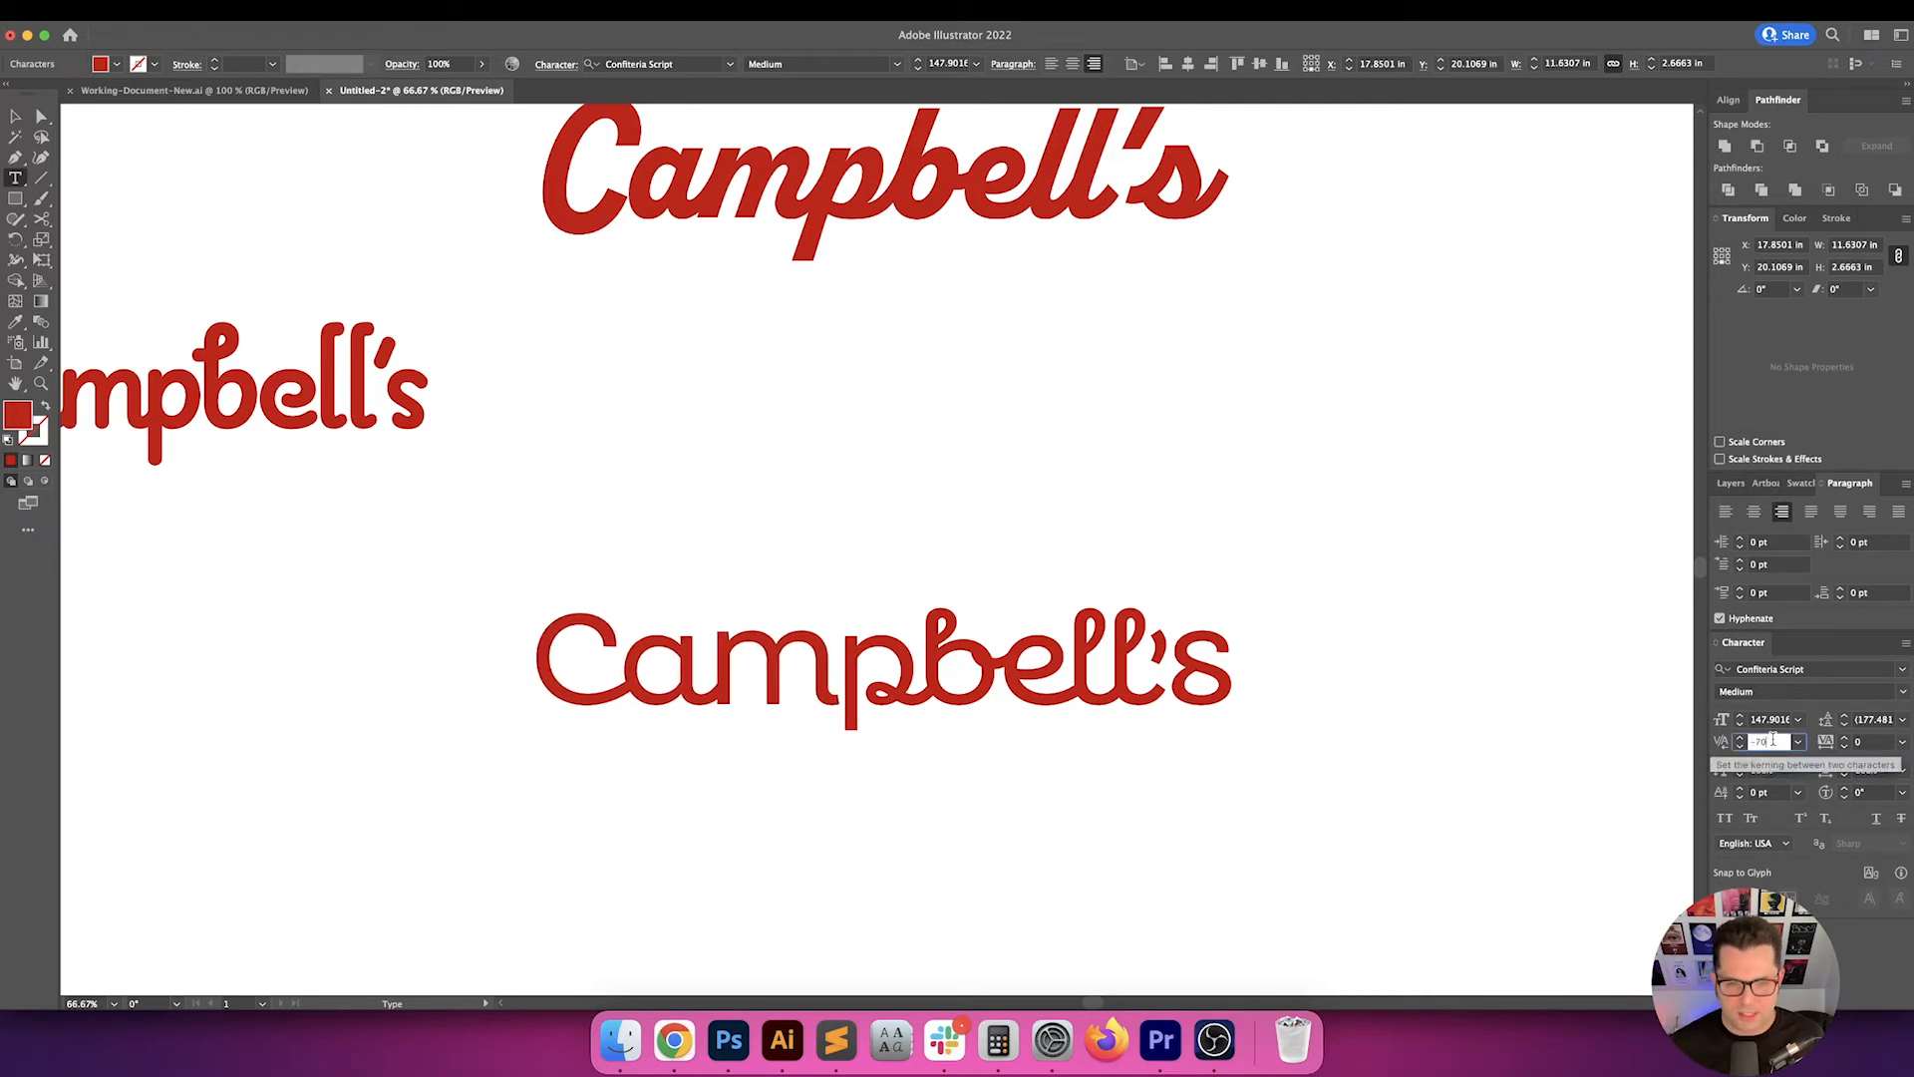
pyautogui.press('Down')
pyautogui.press('Down')
pyautogui.press('Down')
pyautogui.press('Down')
pyautogui.press('Down')
pyautogui.press('Down')
pyautogui.press('Down')
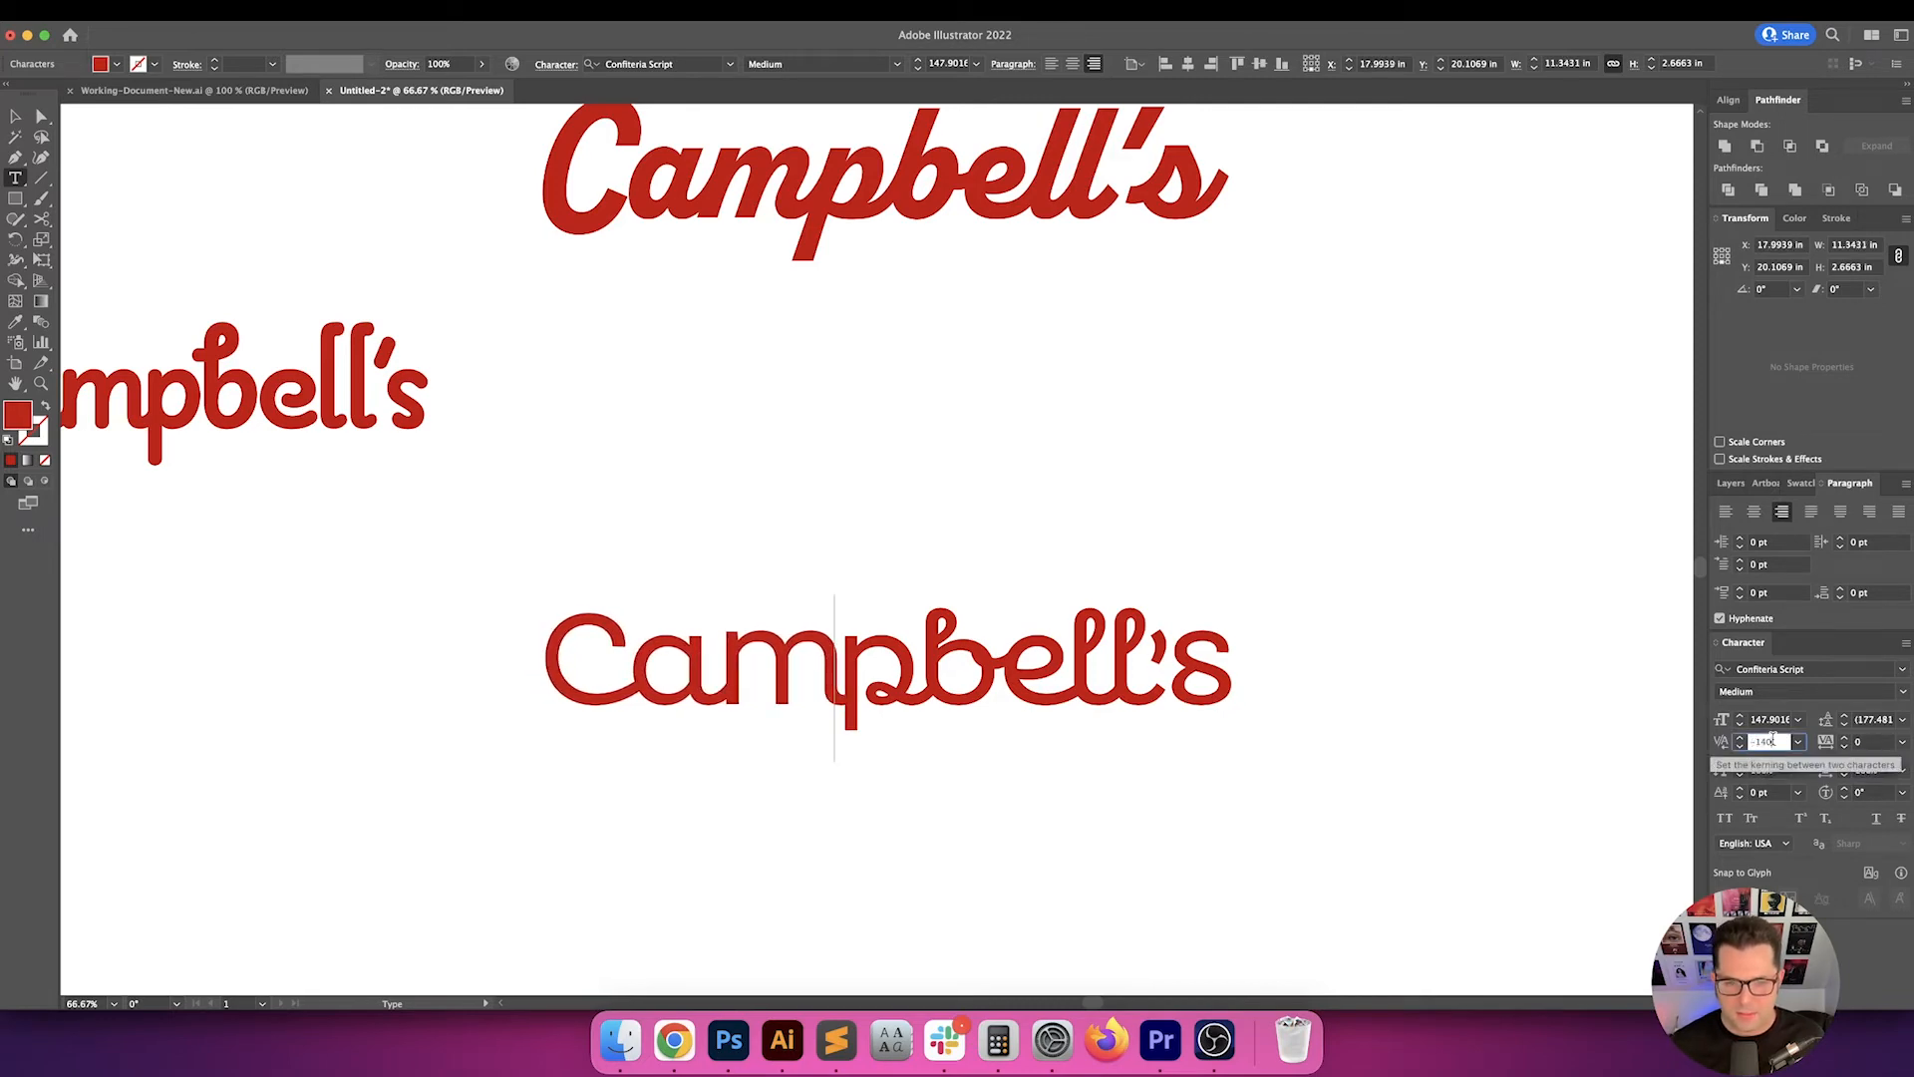
pyautogui.press('Up')
pyautogui.press('Up')
pyautogui.press('Up')
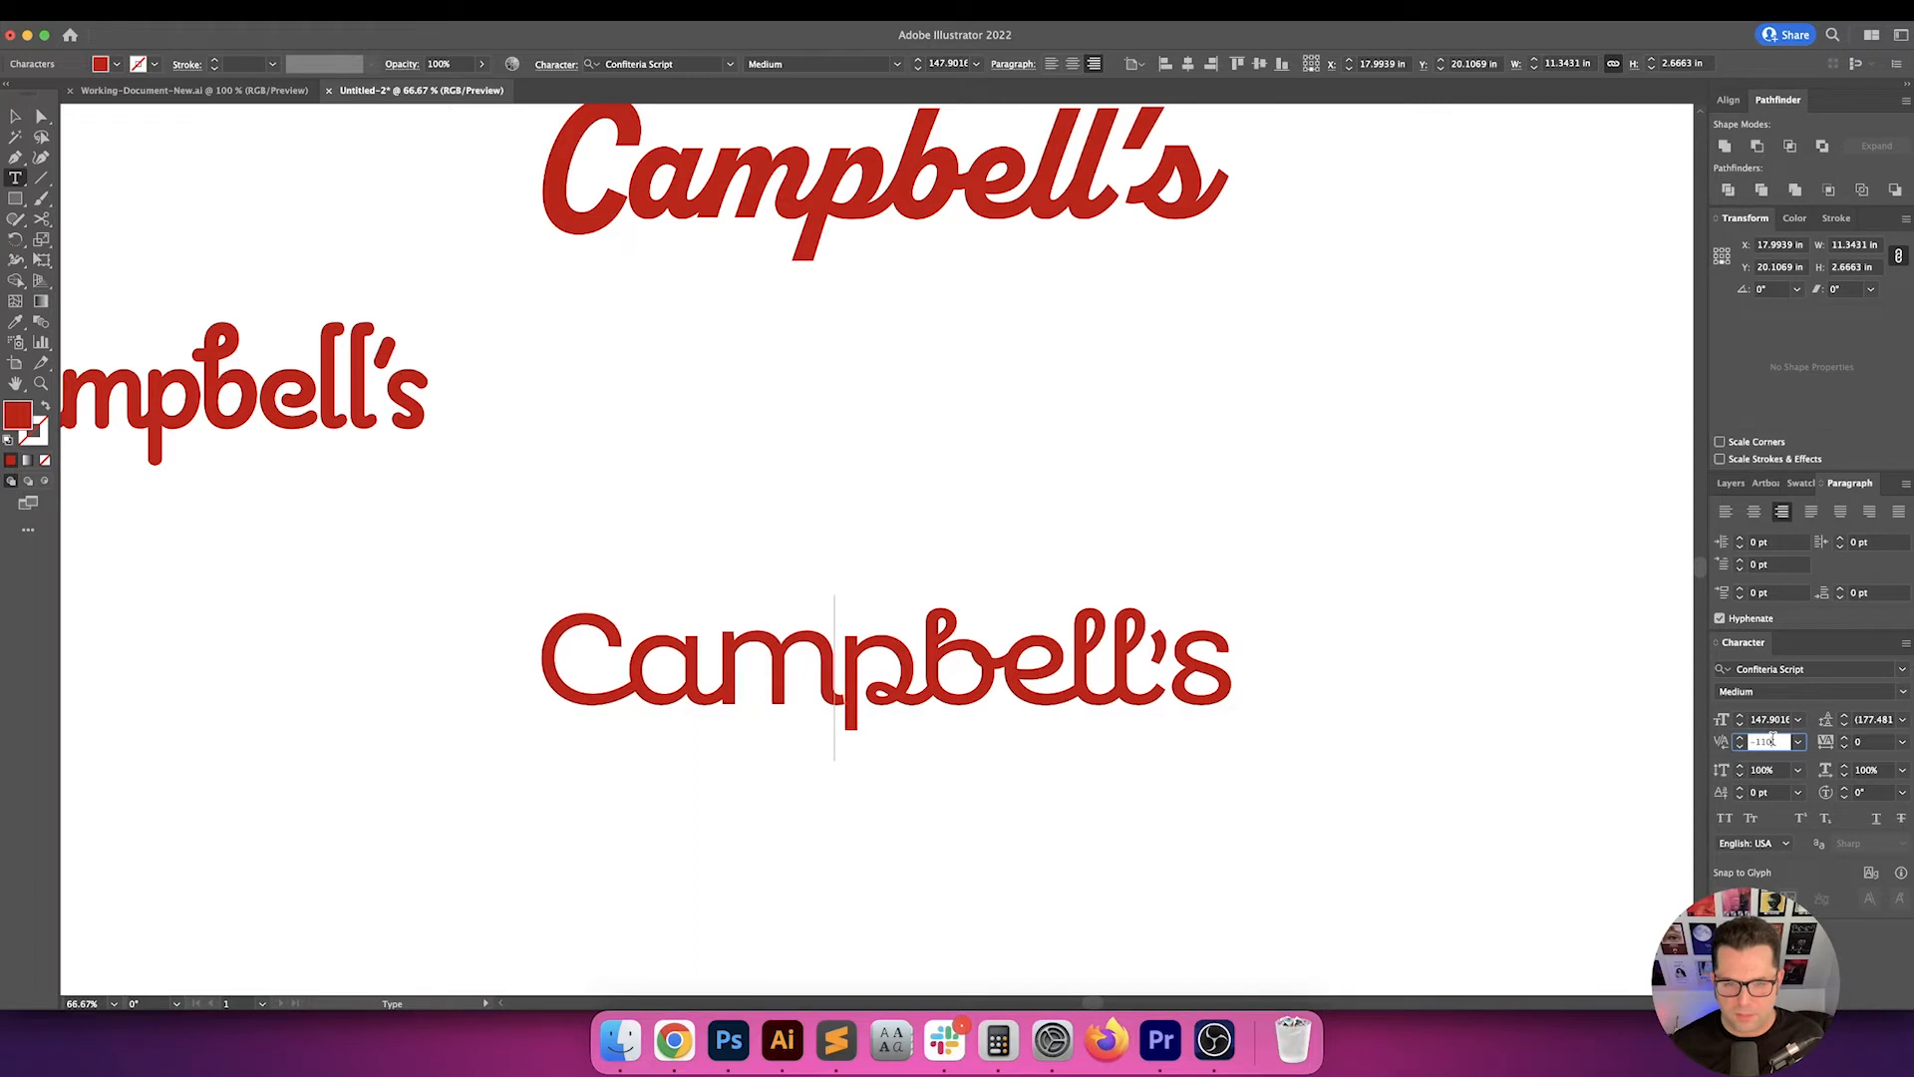
pyautogui.press('Down')
pyautogui.press('Down')
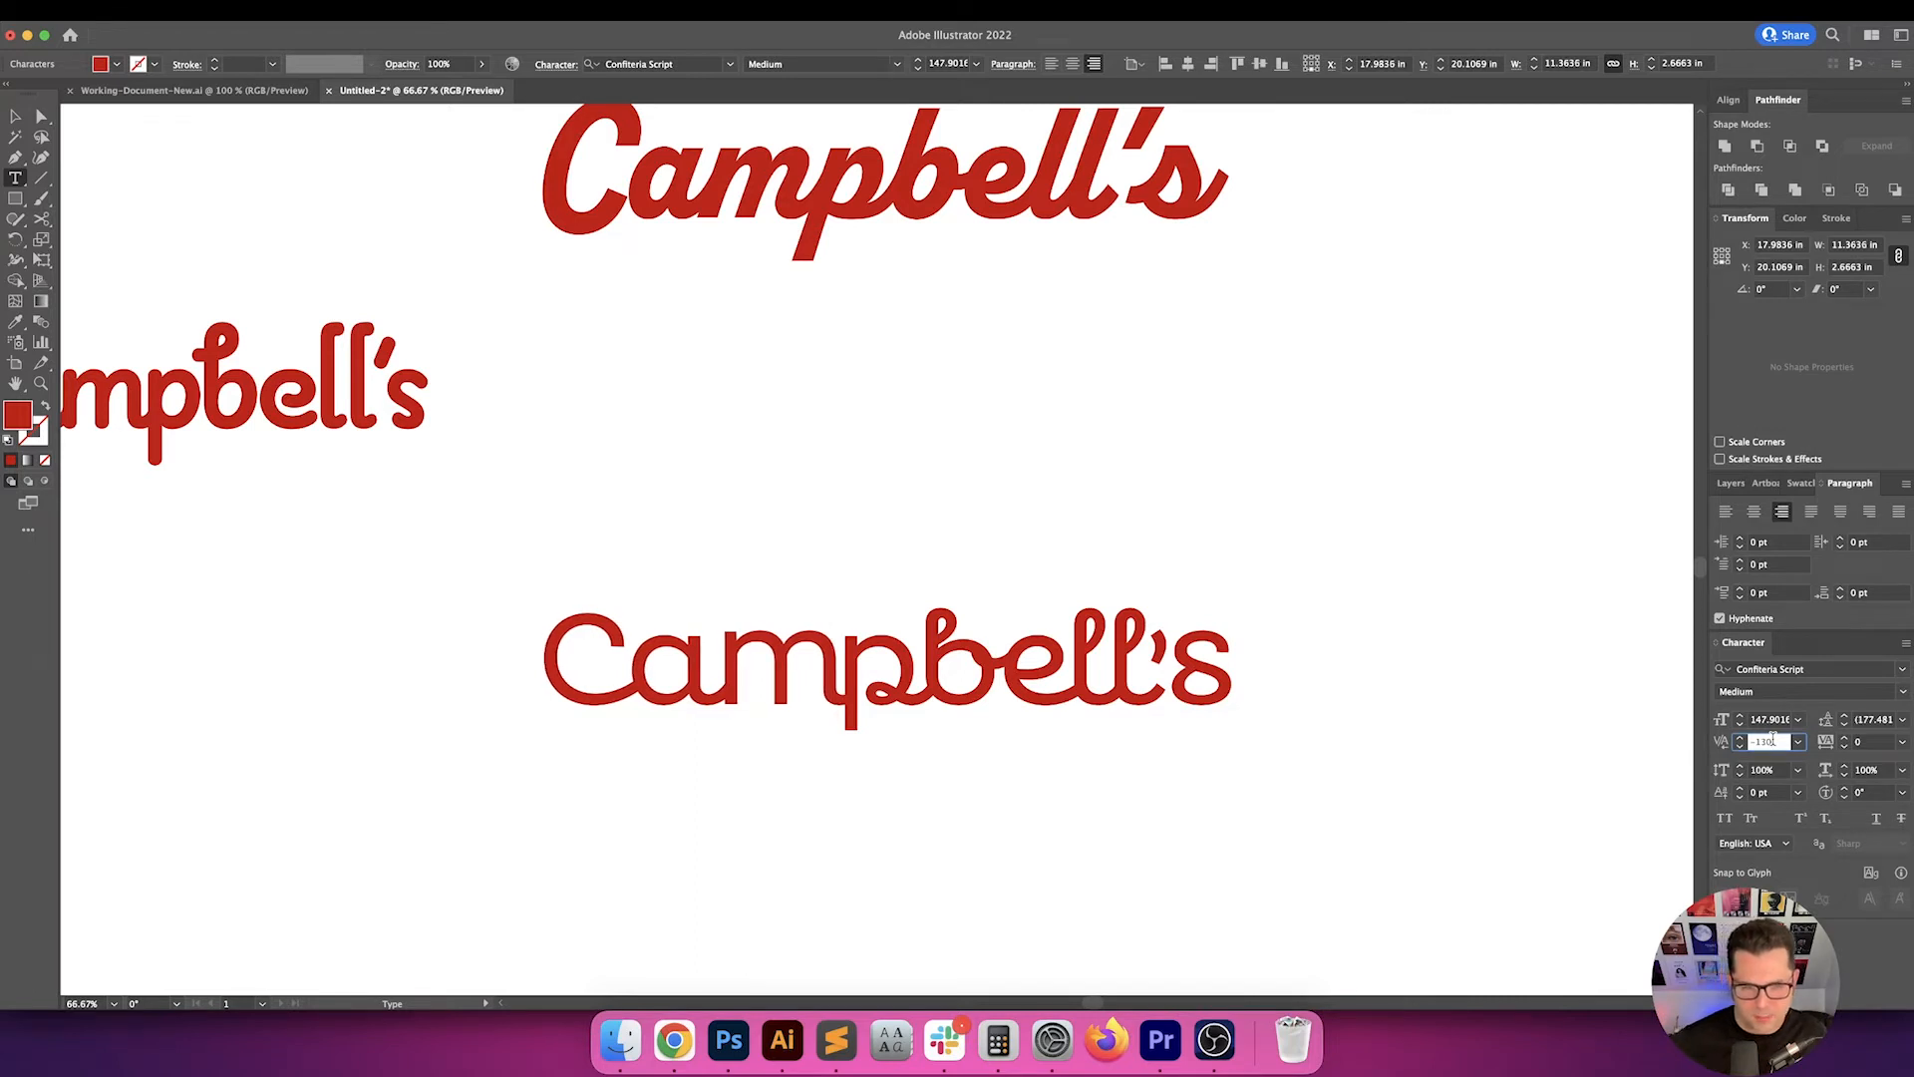
pyautogui.press('super+1')
pyautogui.press('super+plus')
pyautogui.press('super+plus')
pyautogui.press('Up')
pyautogui.press('Up')
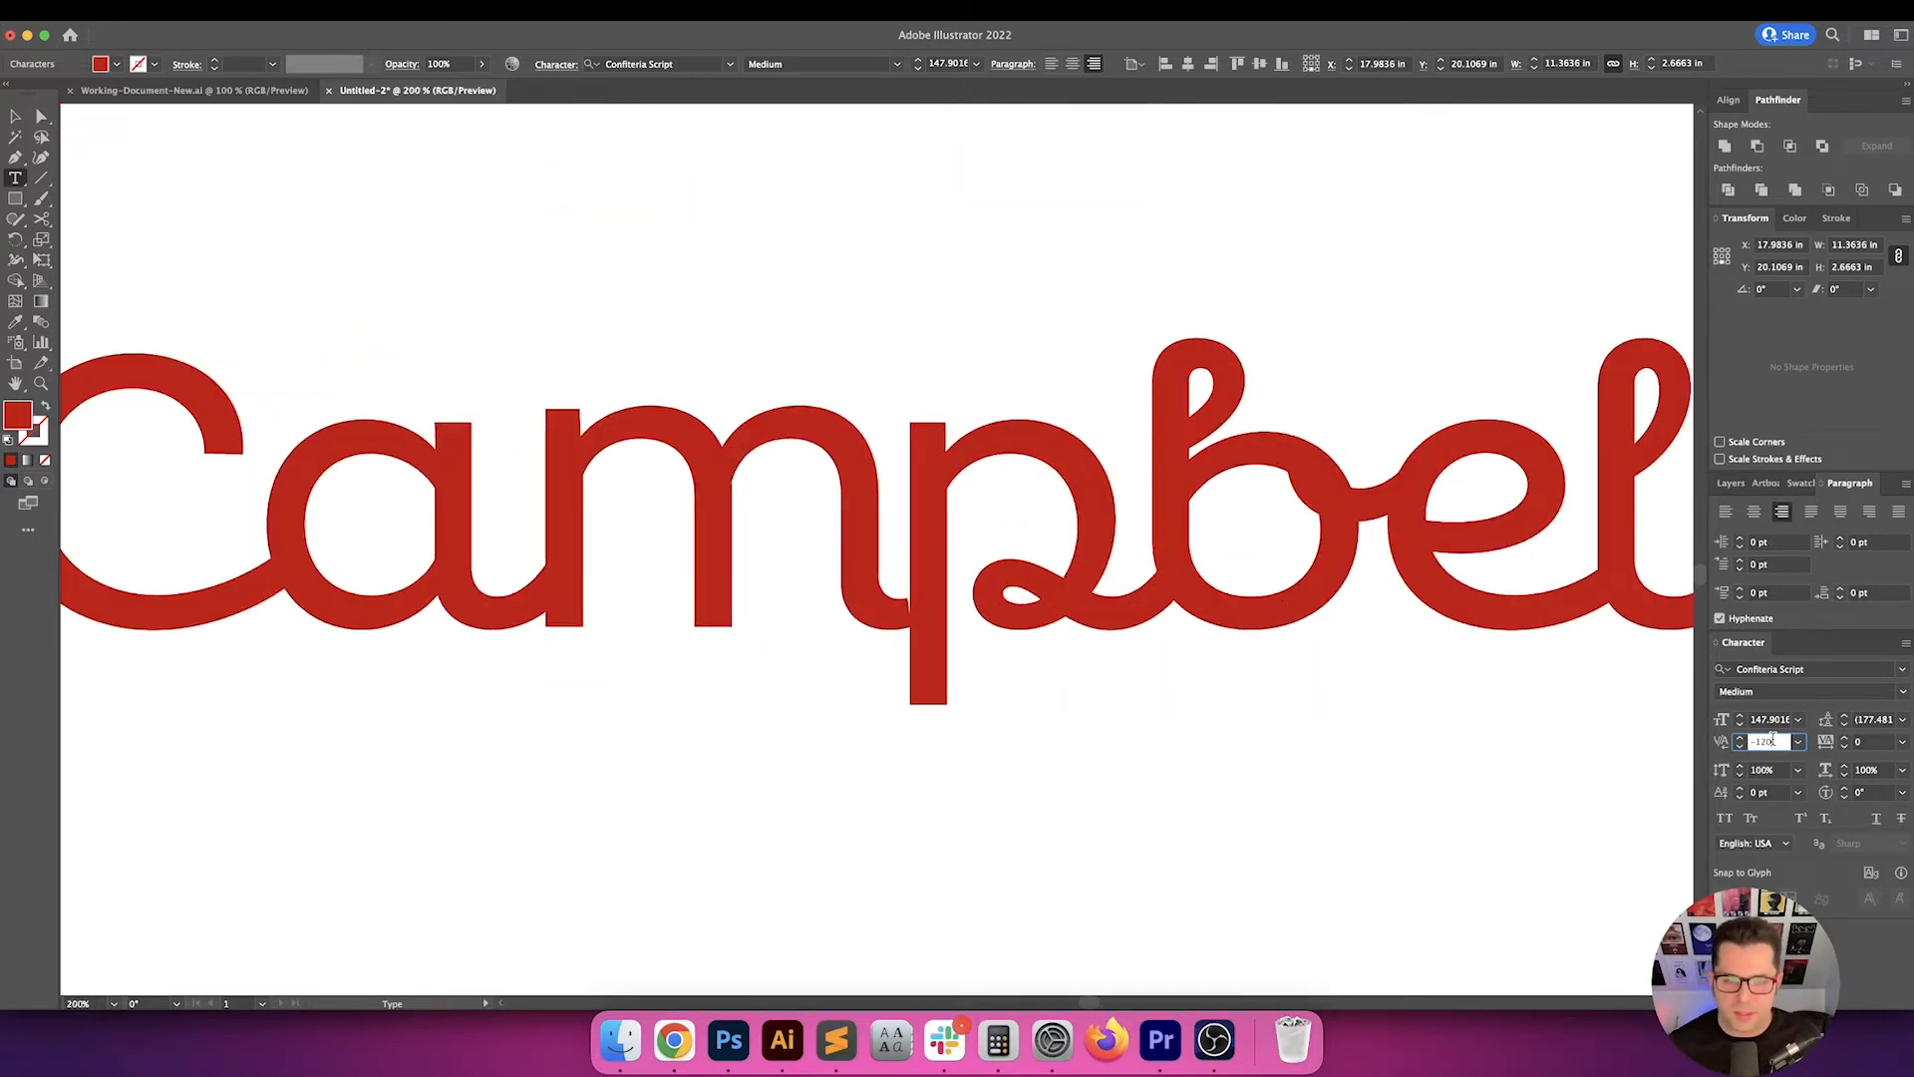
pyautogui.press('Down')
pyautogui.press('Down')
pyautogui.press('Up')
pyautogui.press('Down')
pyautogui.press('Down')
pyautogui.press('Down')
pyautogui.press('Down')
pyautogui.press('Up')
pyautogui.press('Up')
pyautogui.press('Up')
pyautogui.press('Up')
pyautogui.press('Up')
pyautogui.press('Up')
pyautogui.press('Up')
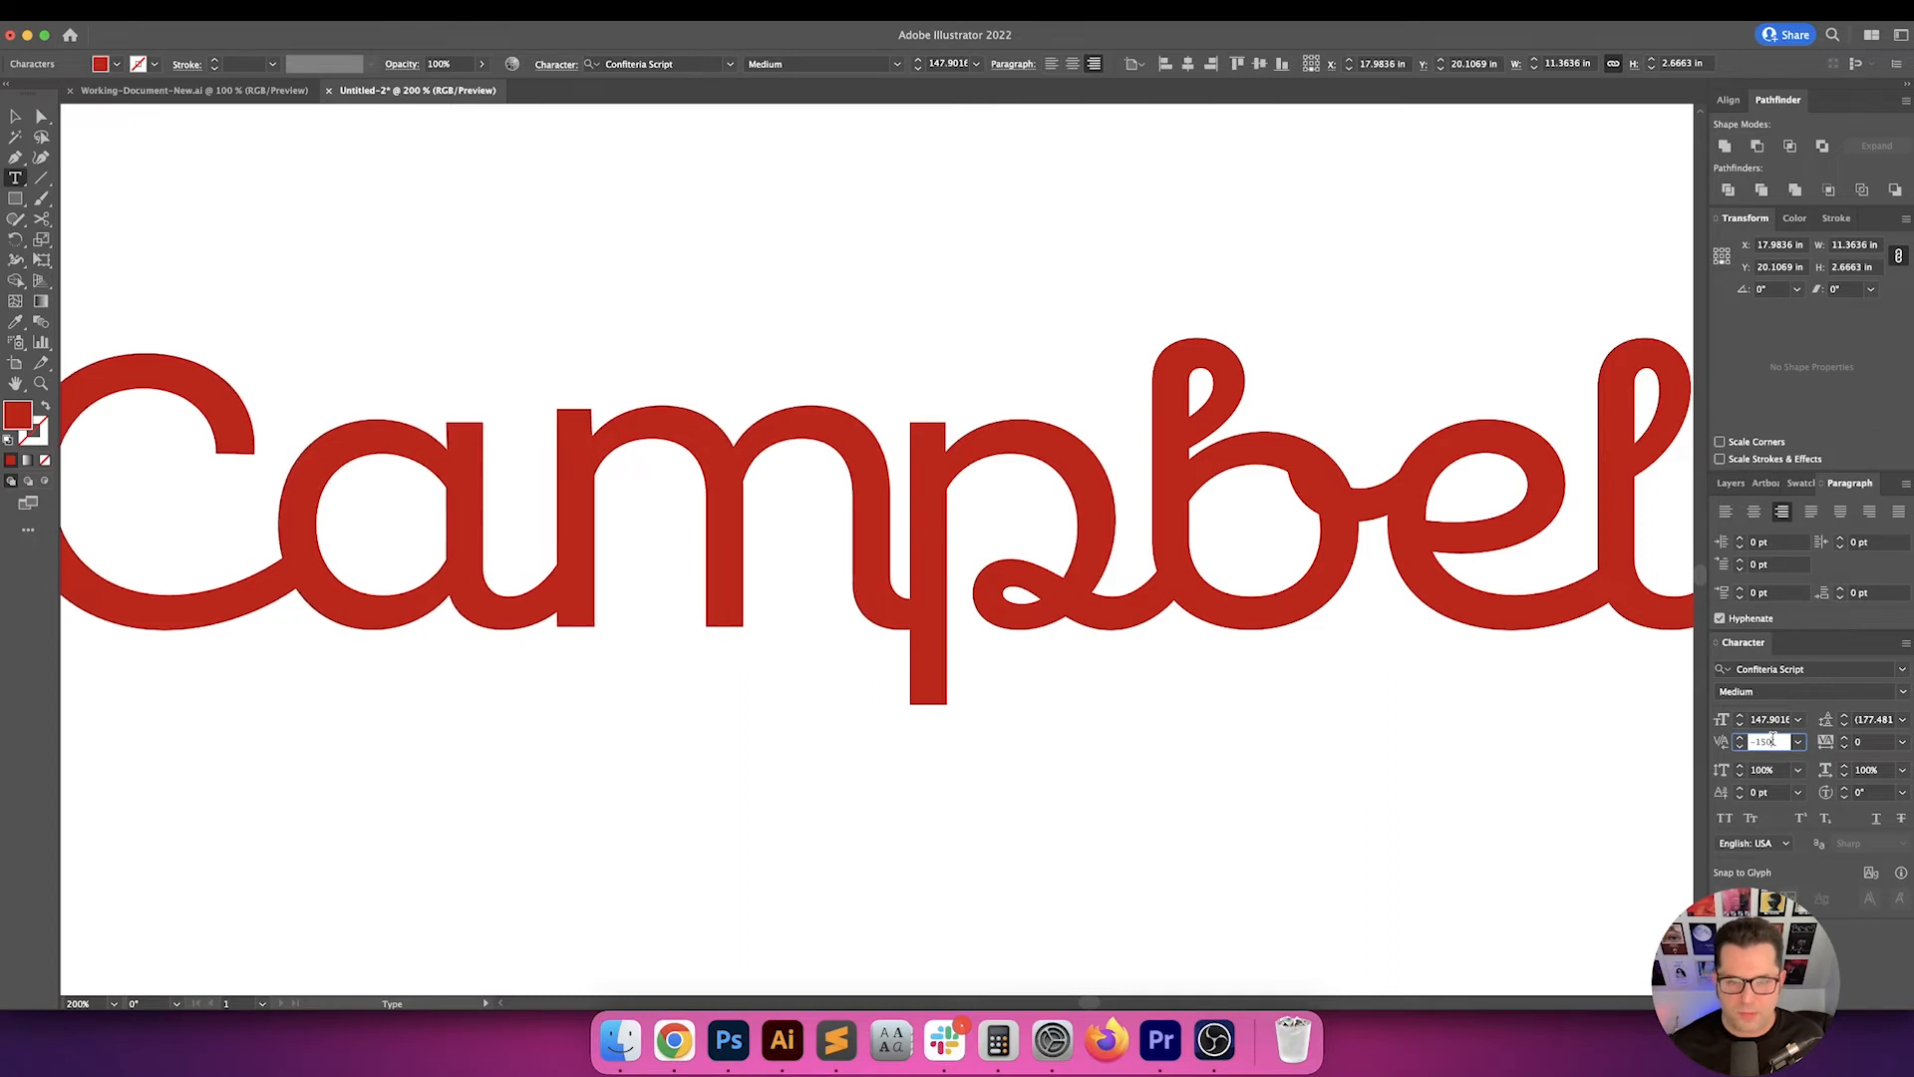
pyautogui.press('Up')
pyautogui.press('Up')
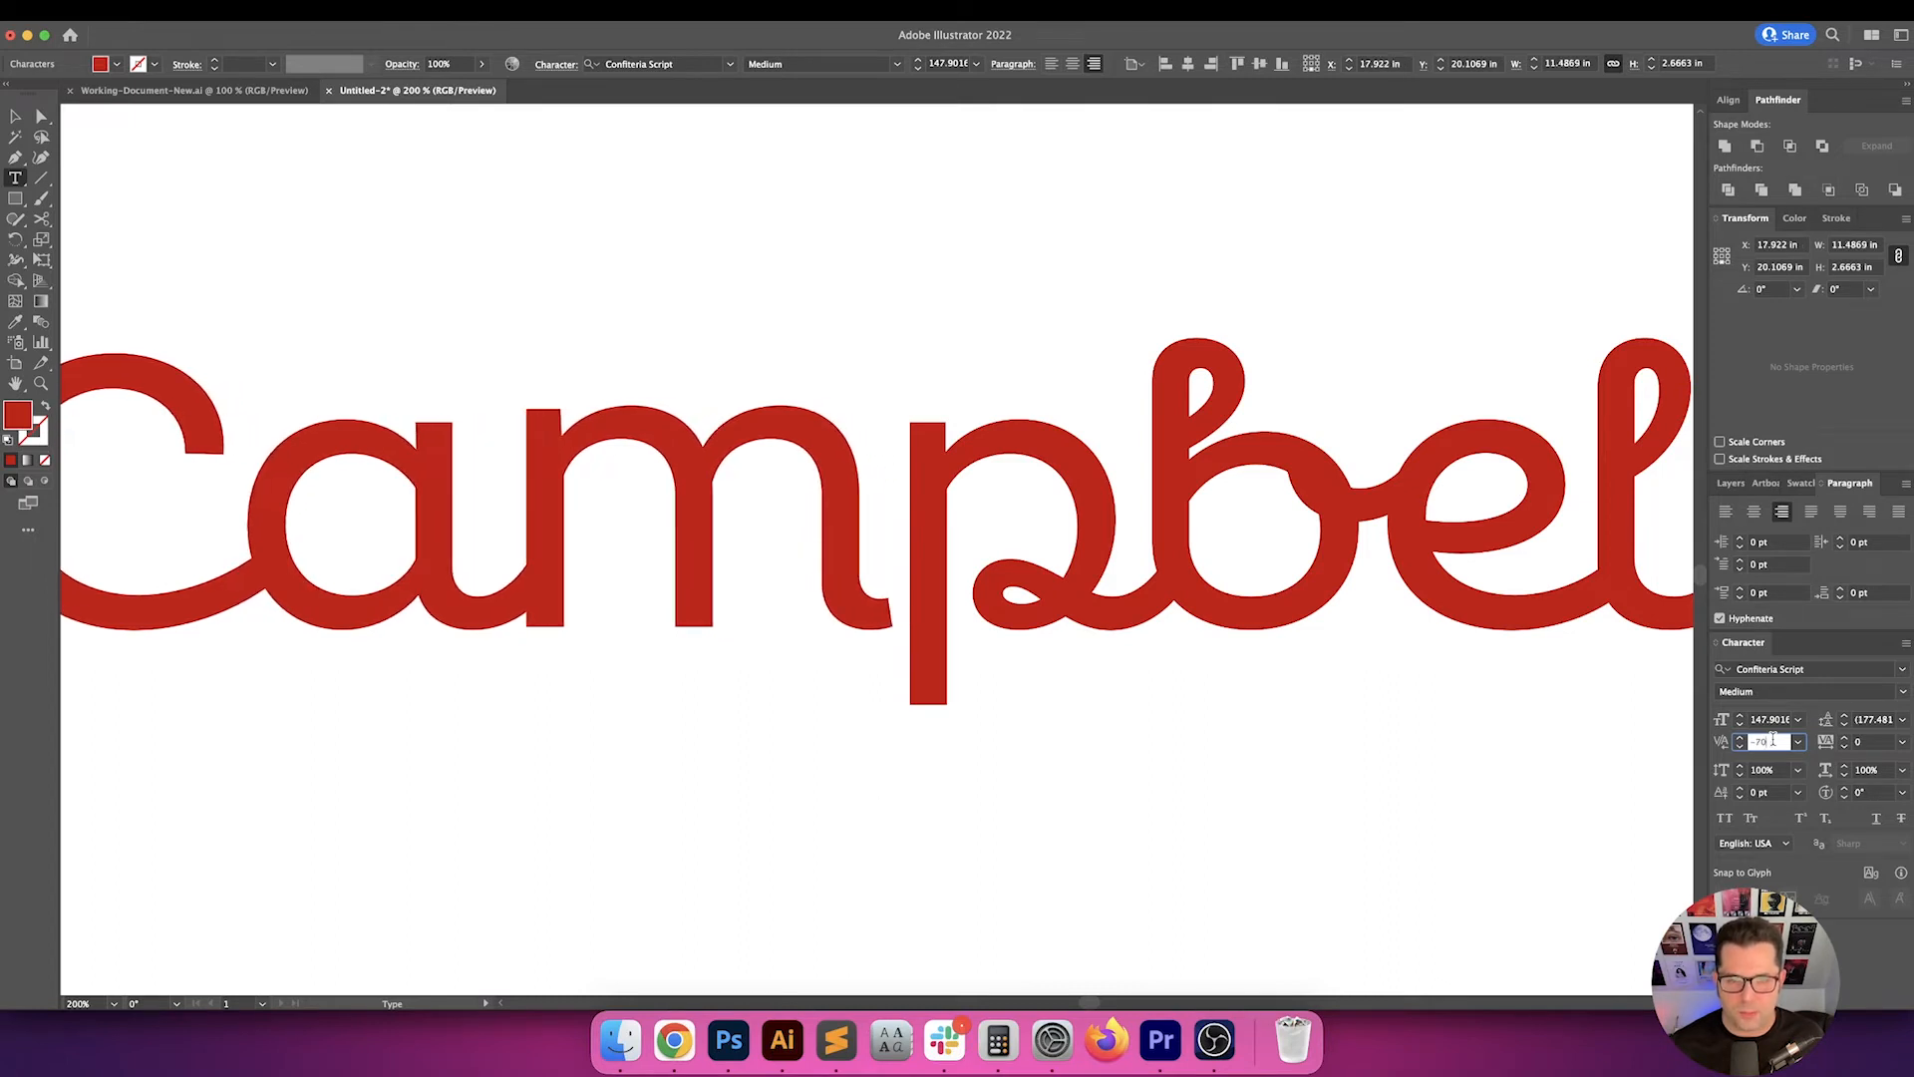
pyautogui.press('Escape')
pyautogui.press('super+minus')
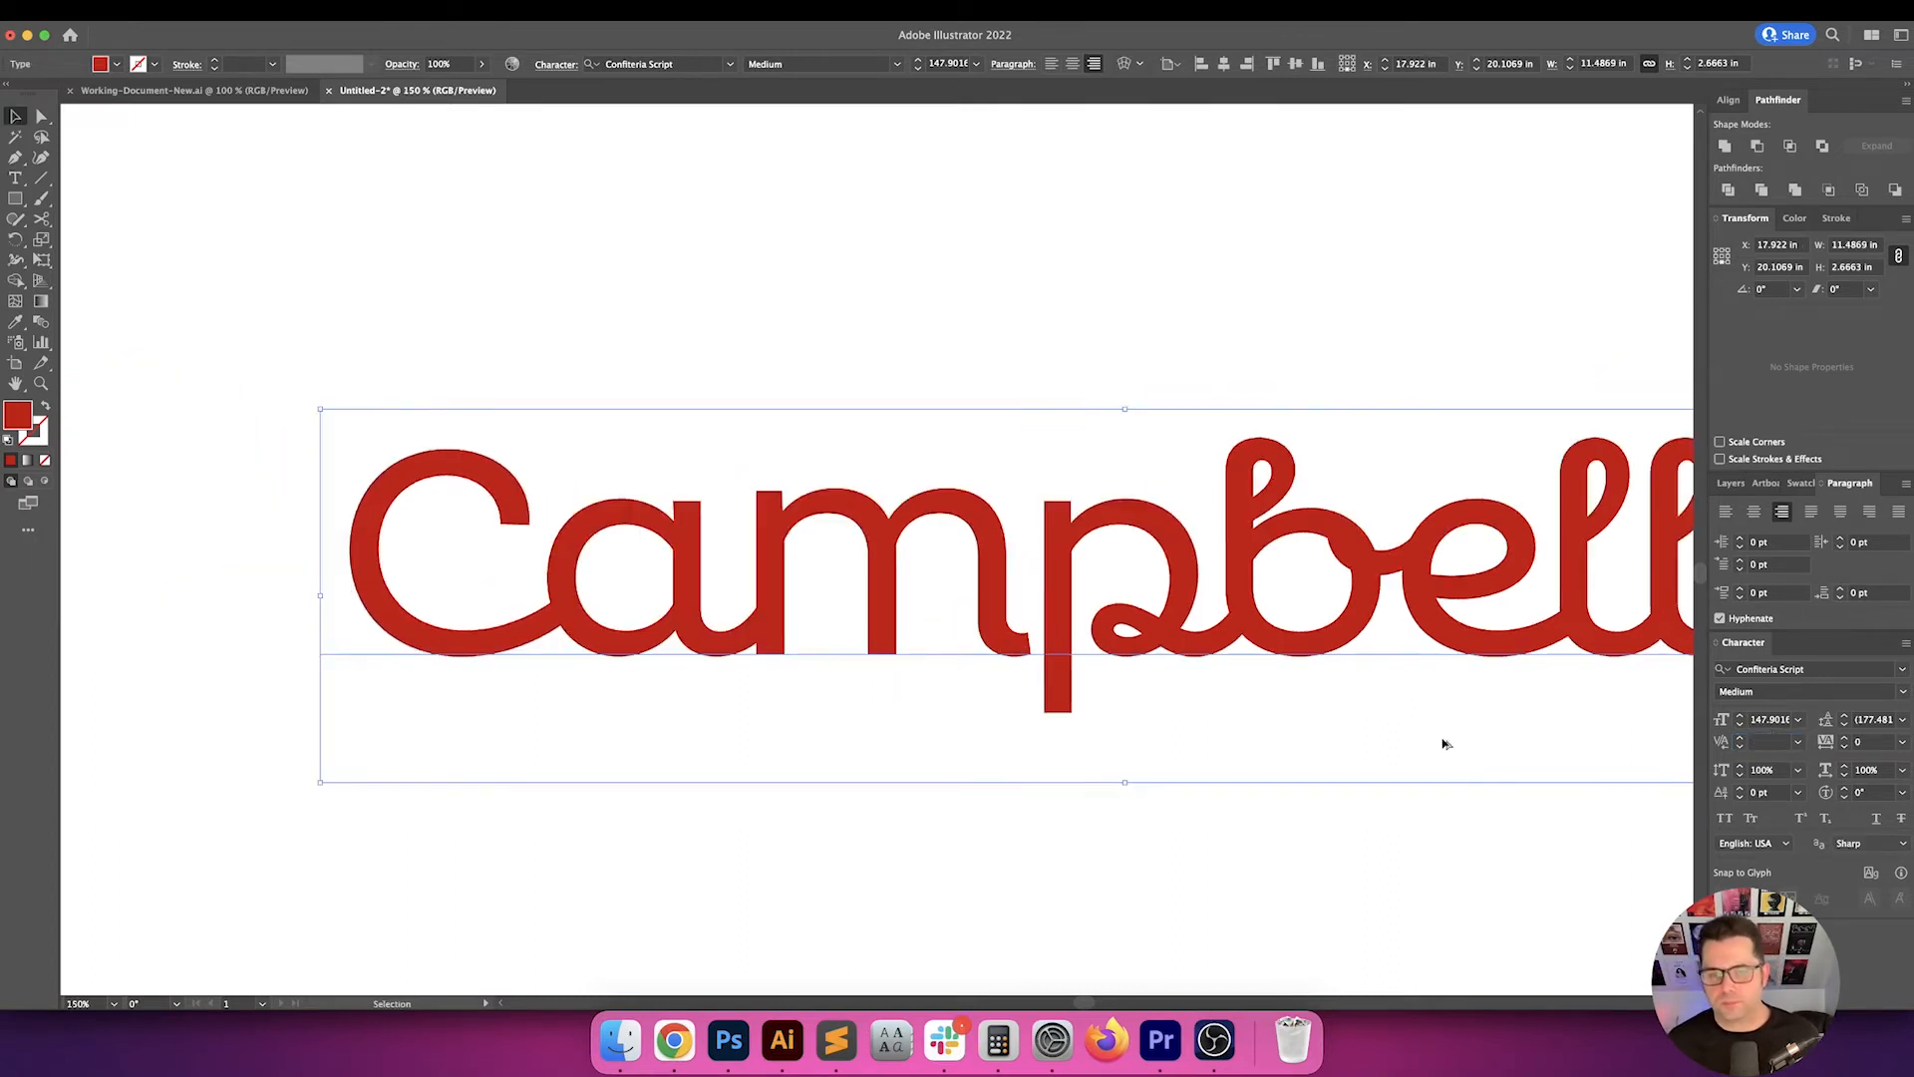
pyautogui.moveTo(1440, 744); pyautogui.dragTo(1302, 777)
pyautogui.click(1243, 817)
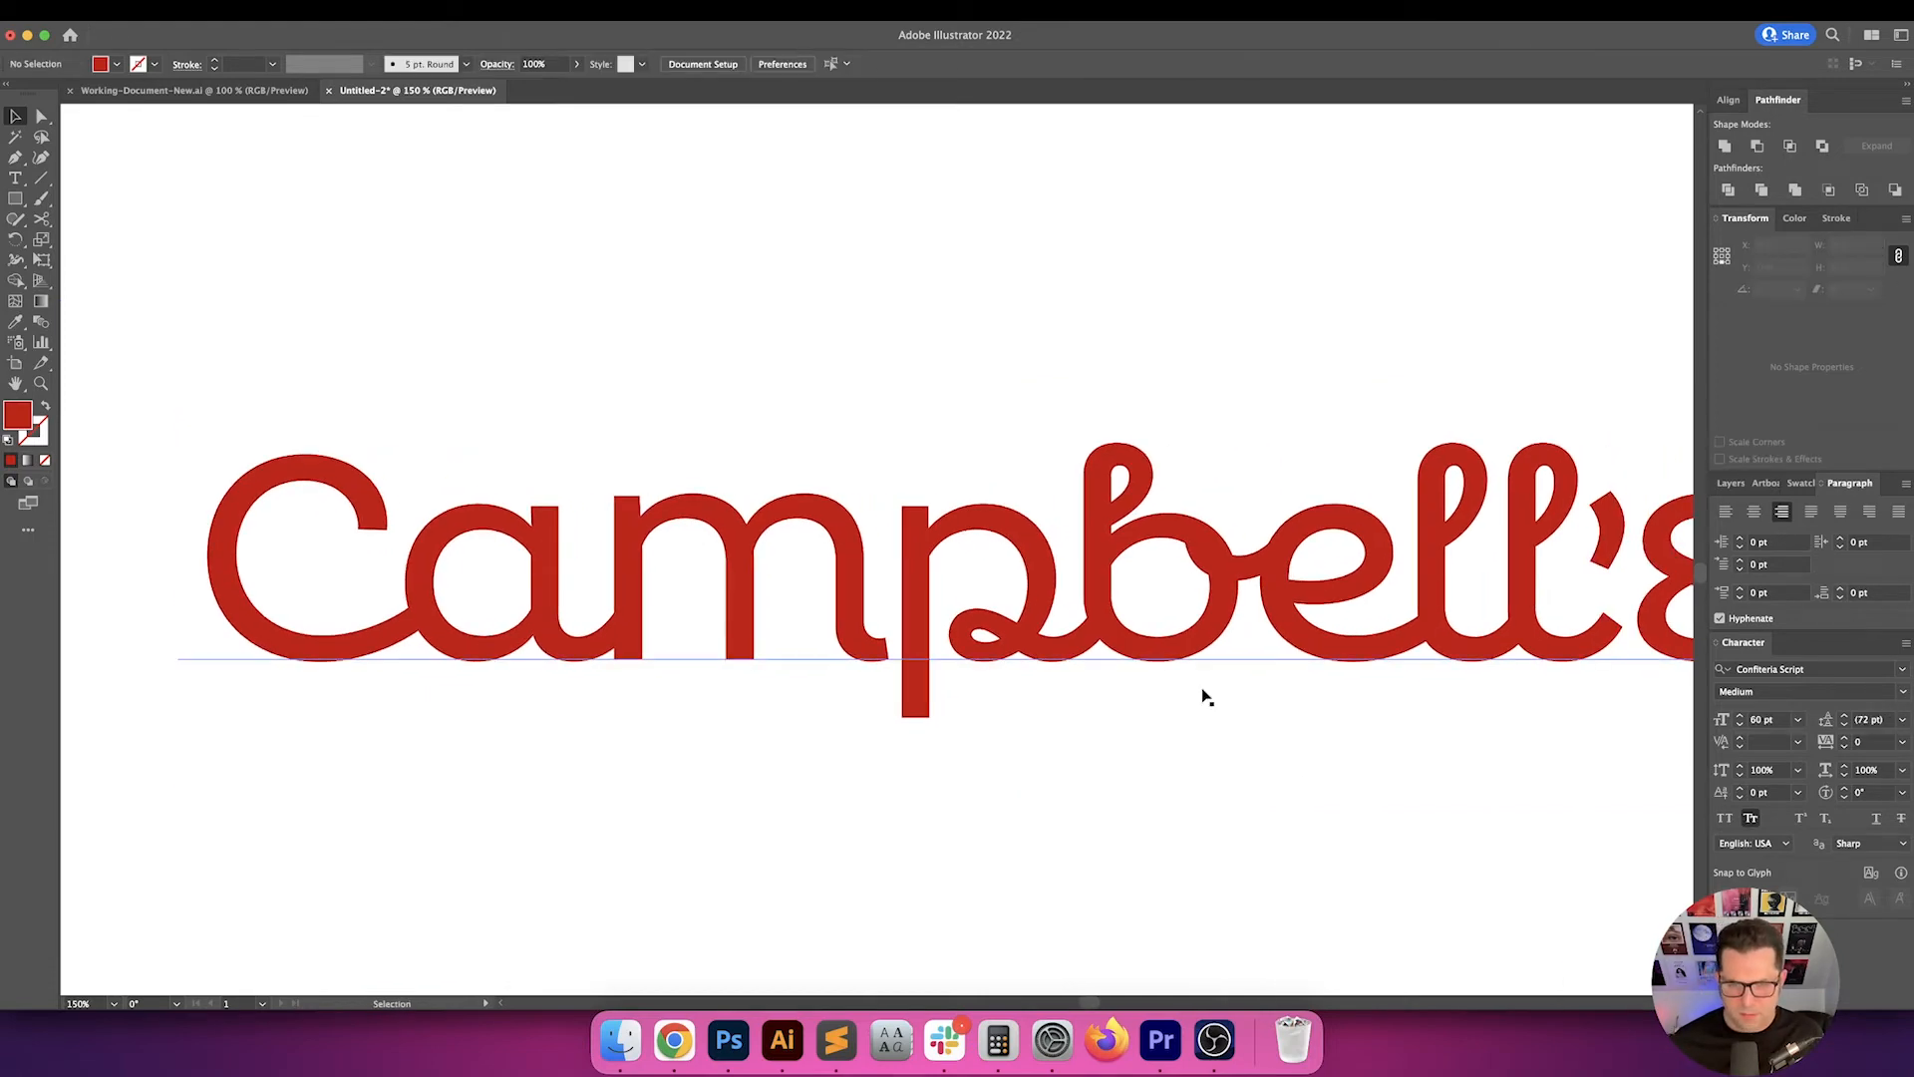
# - Examine the gap between the m's tail and the p's stem up close and within the whole wordmark
pyautogui.scroll(-3, 1205, 693)
pyautogui.hscroll(5, 1205, 698)
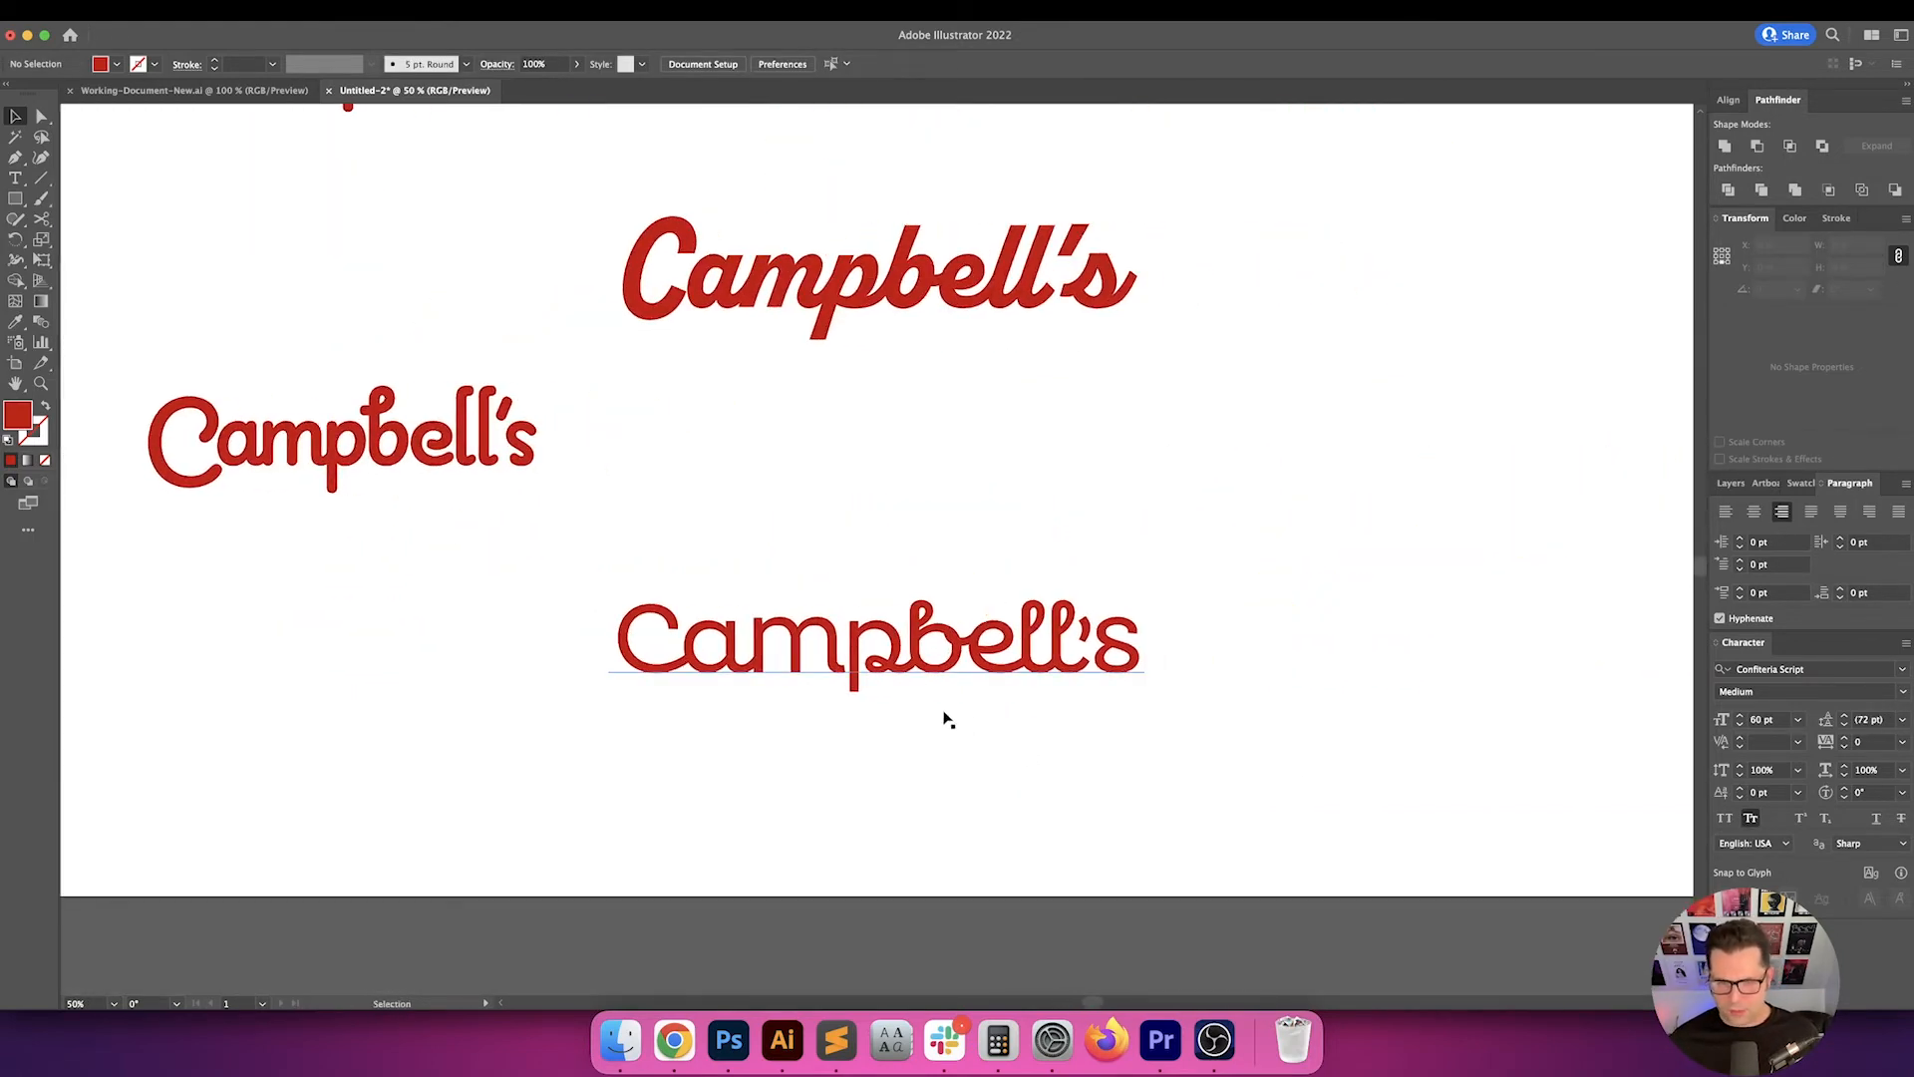
pyautogui.scroll(3, 945, 718)
pyautogui.scroll(5, 736, 614)
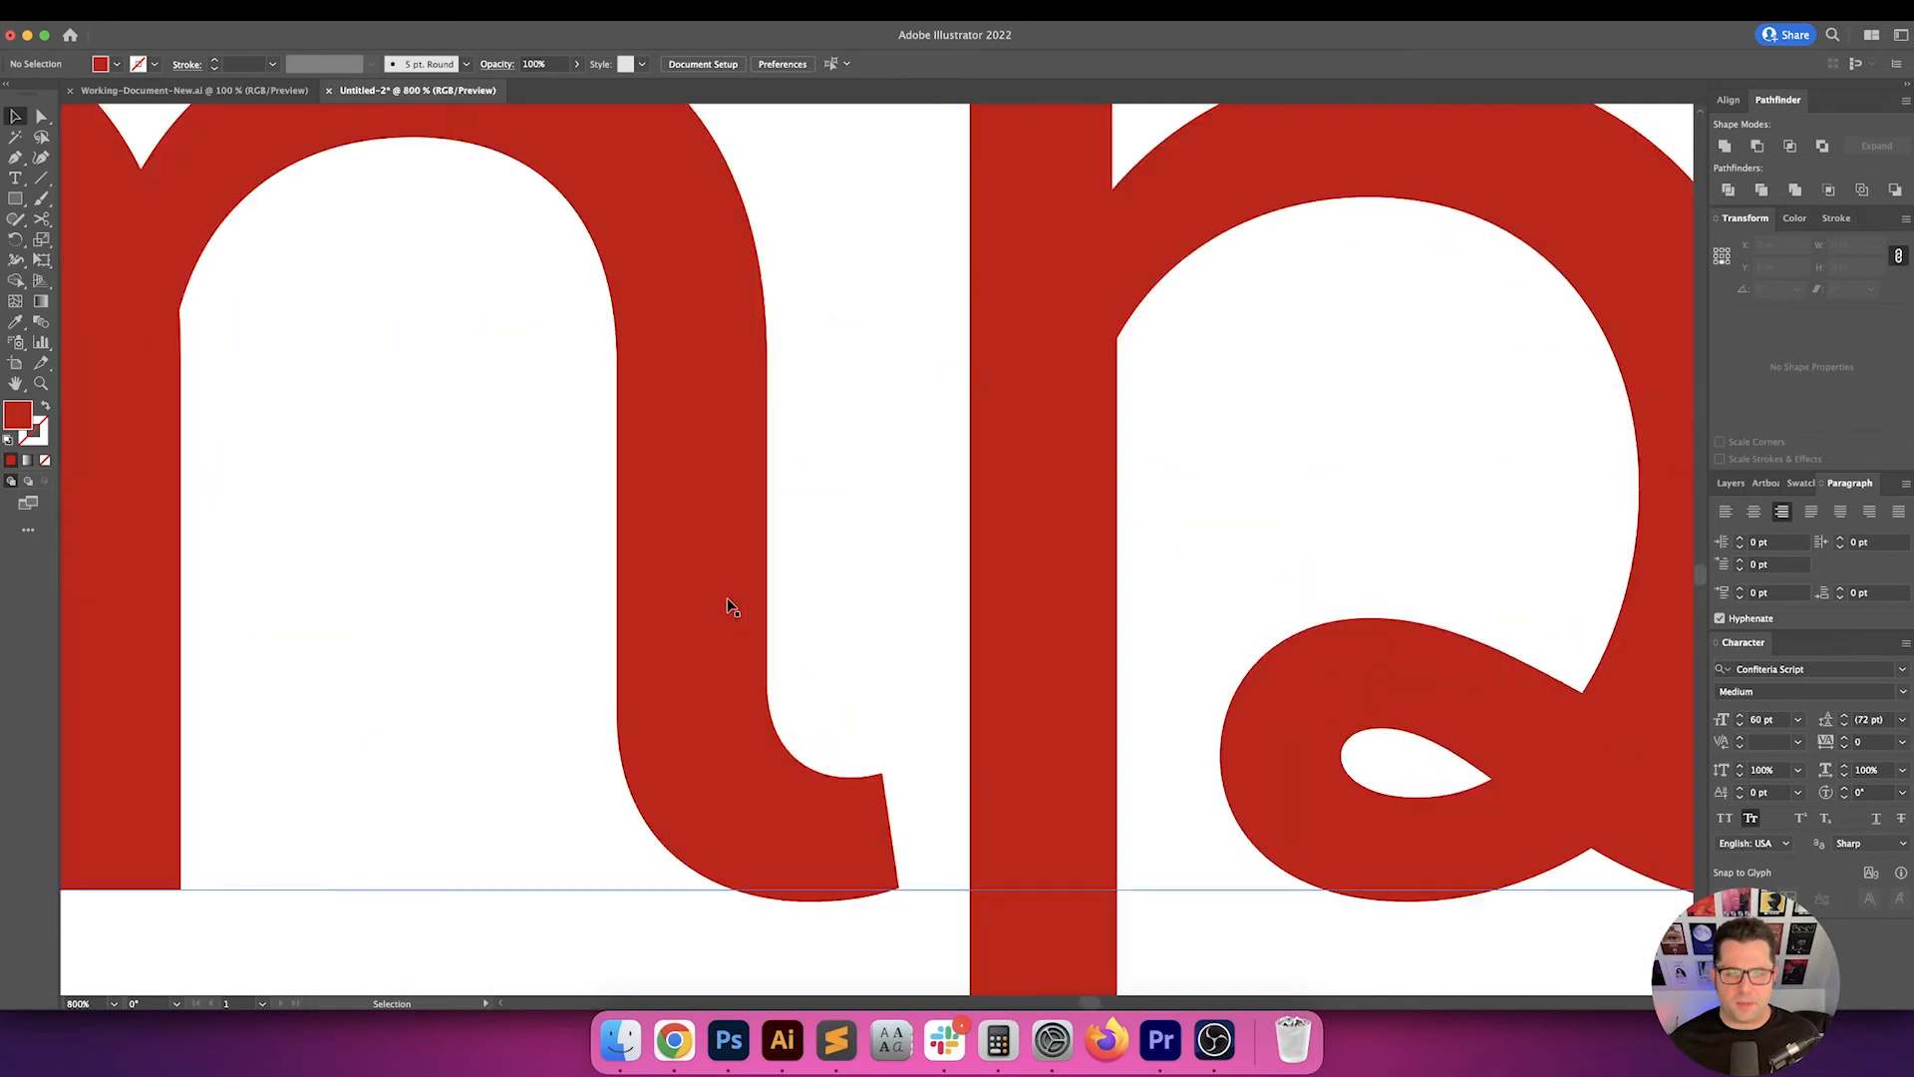
pyautogui.scroll(-5, 816, 486)
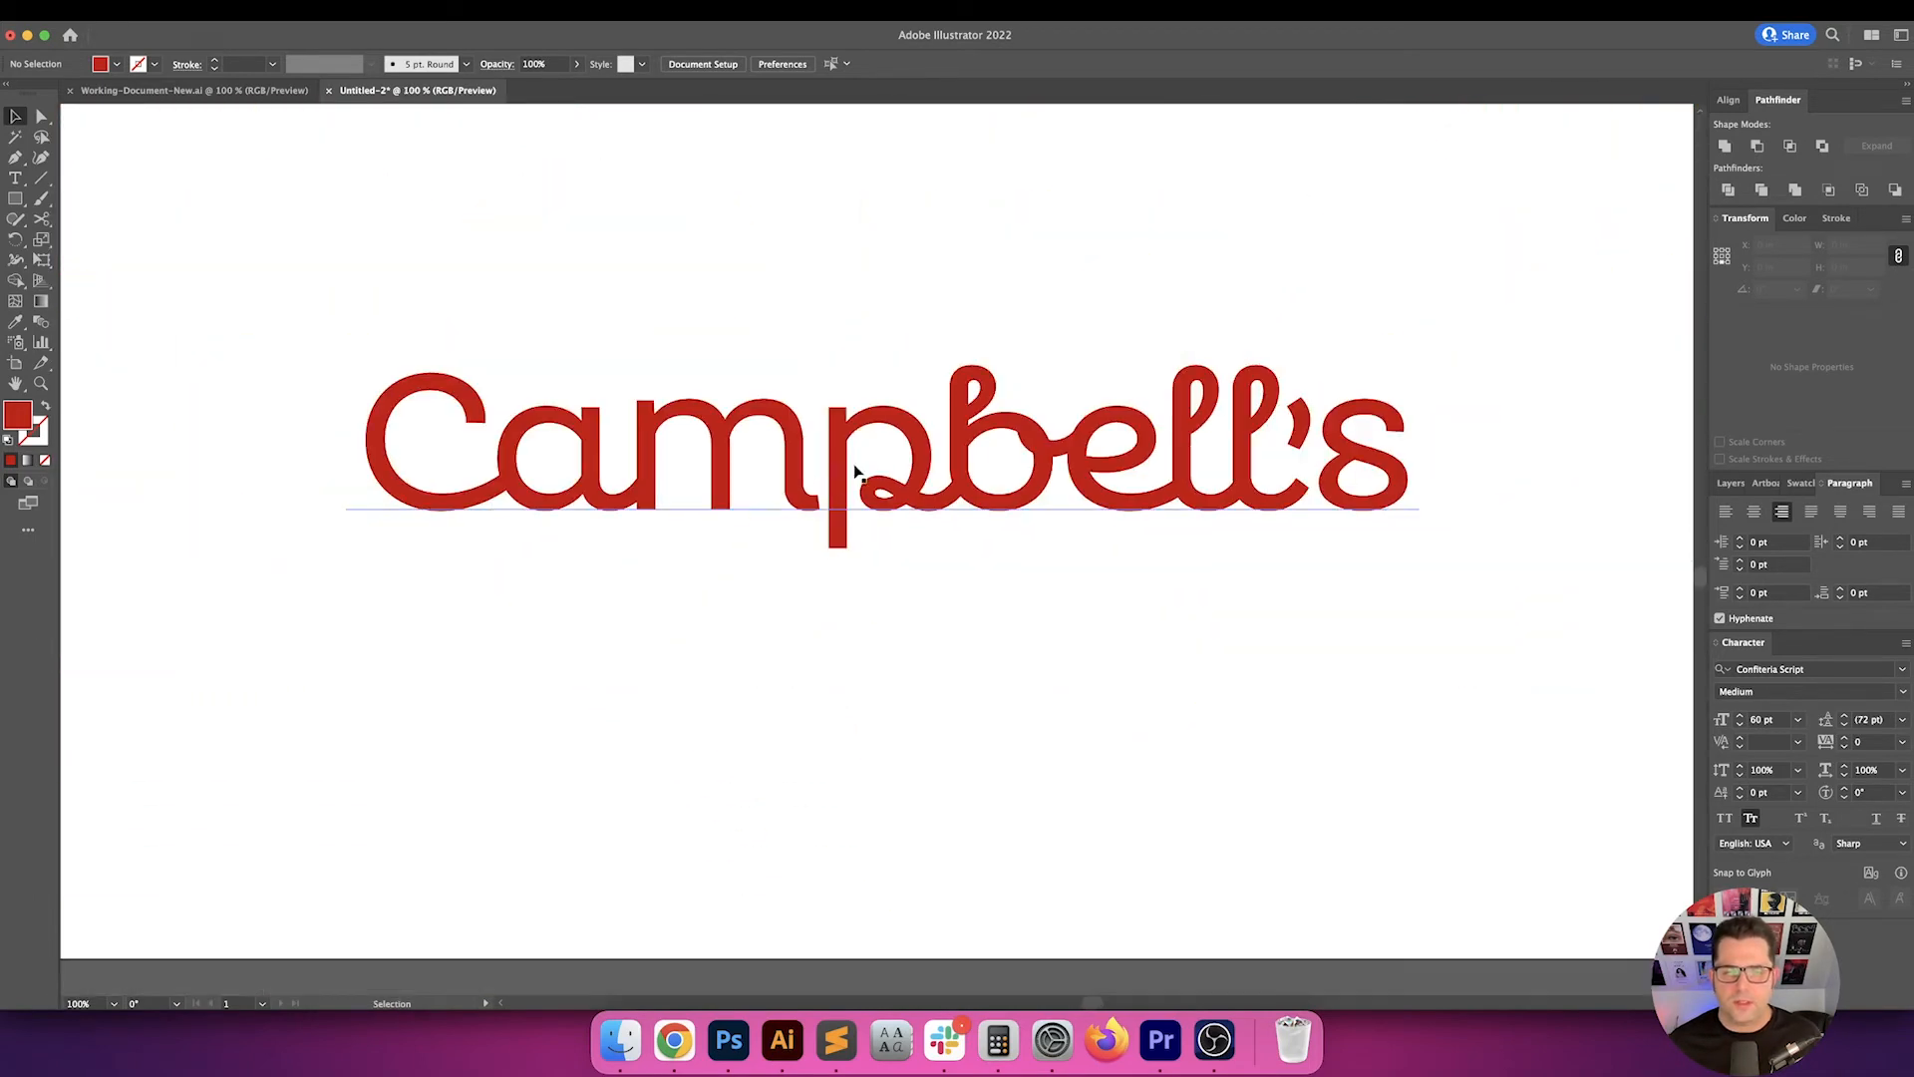
pyautogui.click(855, 470)
pyautogui.click(1079, 650)
pyautogui.moveTo(1074, 650); pyautogui.dragTo(1060, 754)
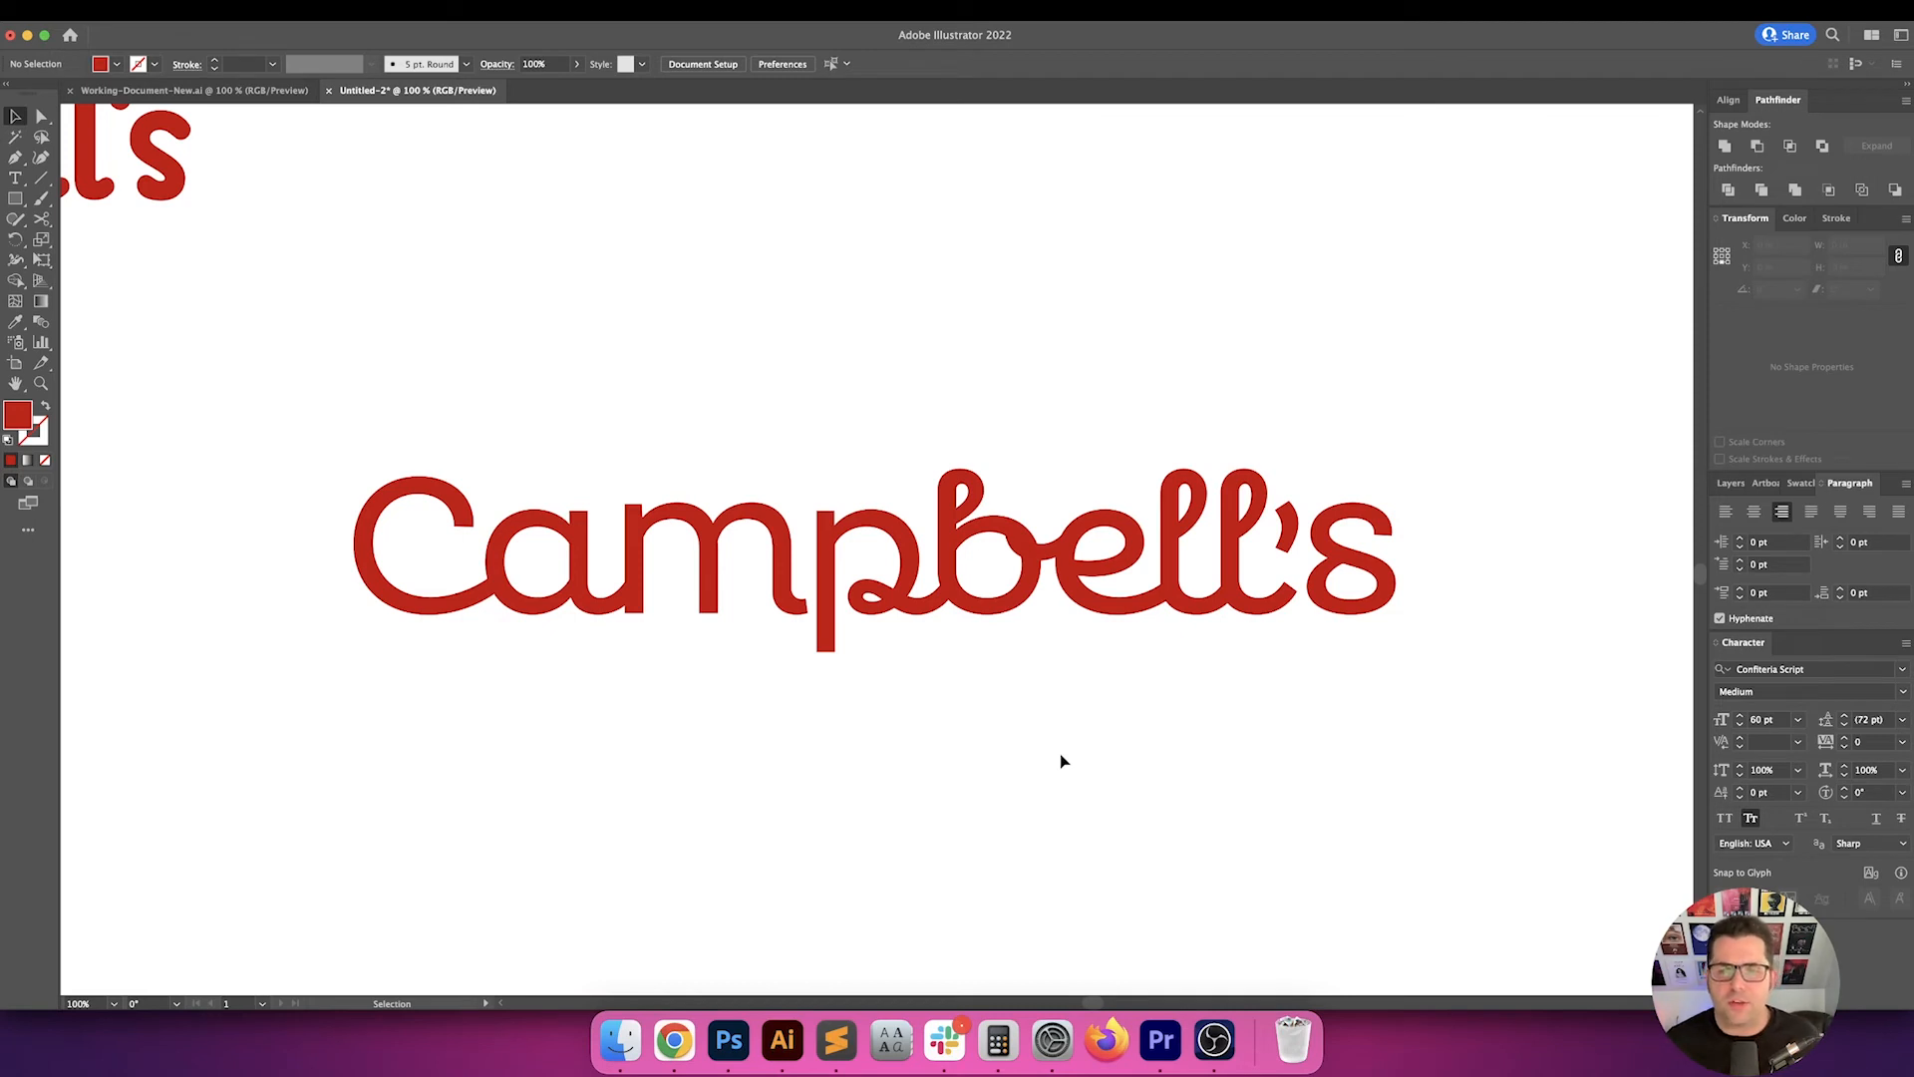
# - Set the kerning between the apostrophe and the s of the lowest wordmark to -80
pyautogui.doubleClick(1298, 558)
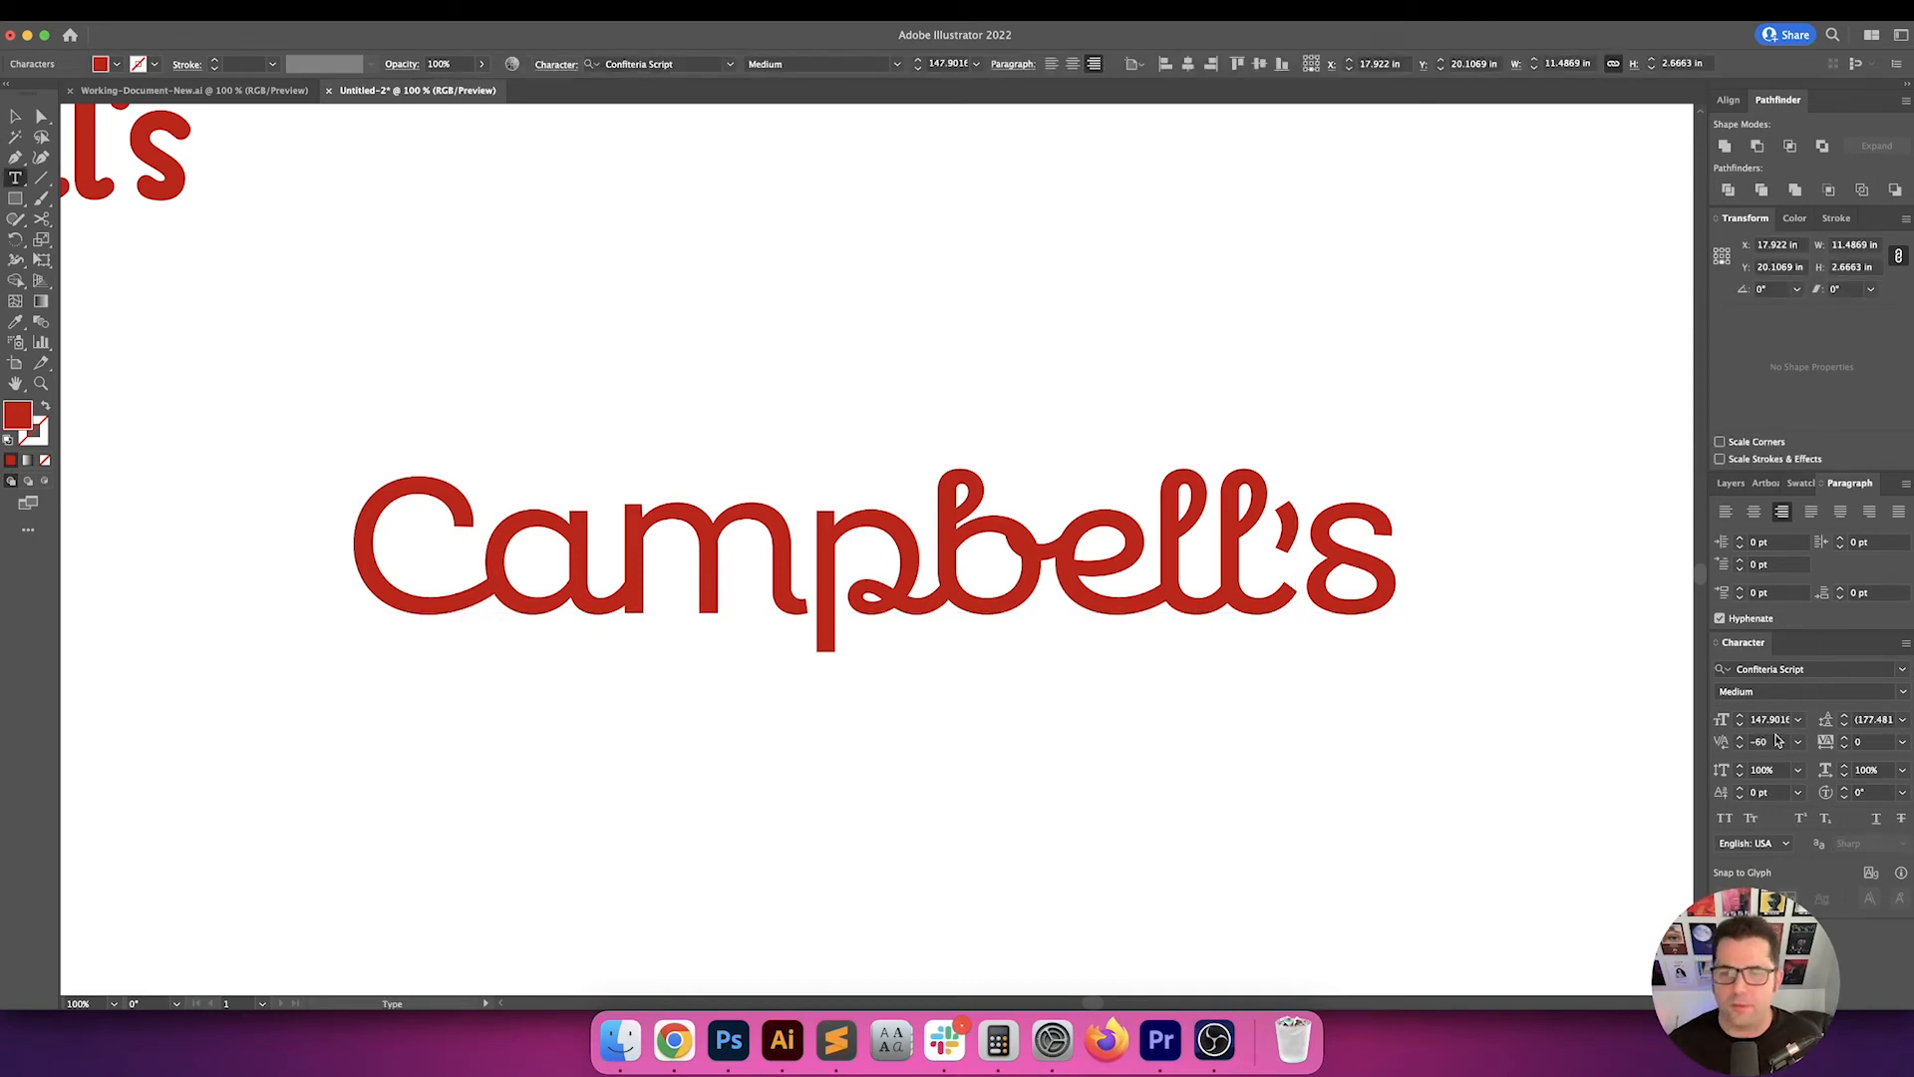
pyautogui.click(1776, 741)
pyautogui.write('-100')
pyautogui.press('Return')
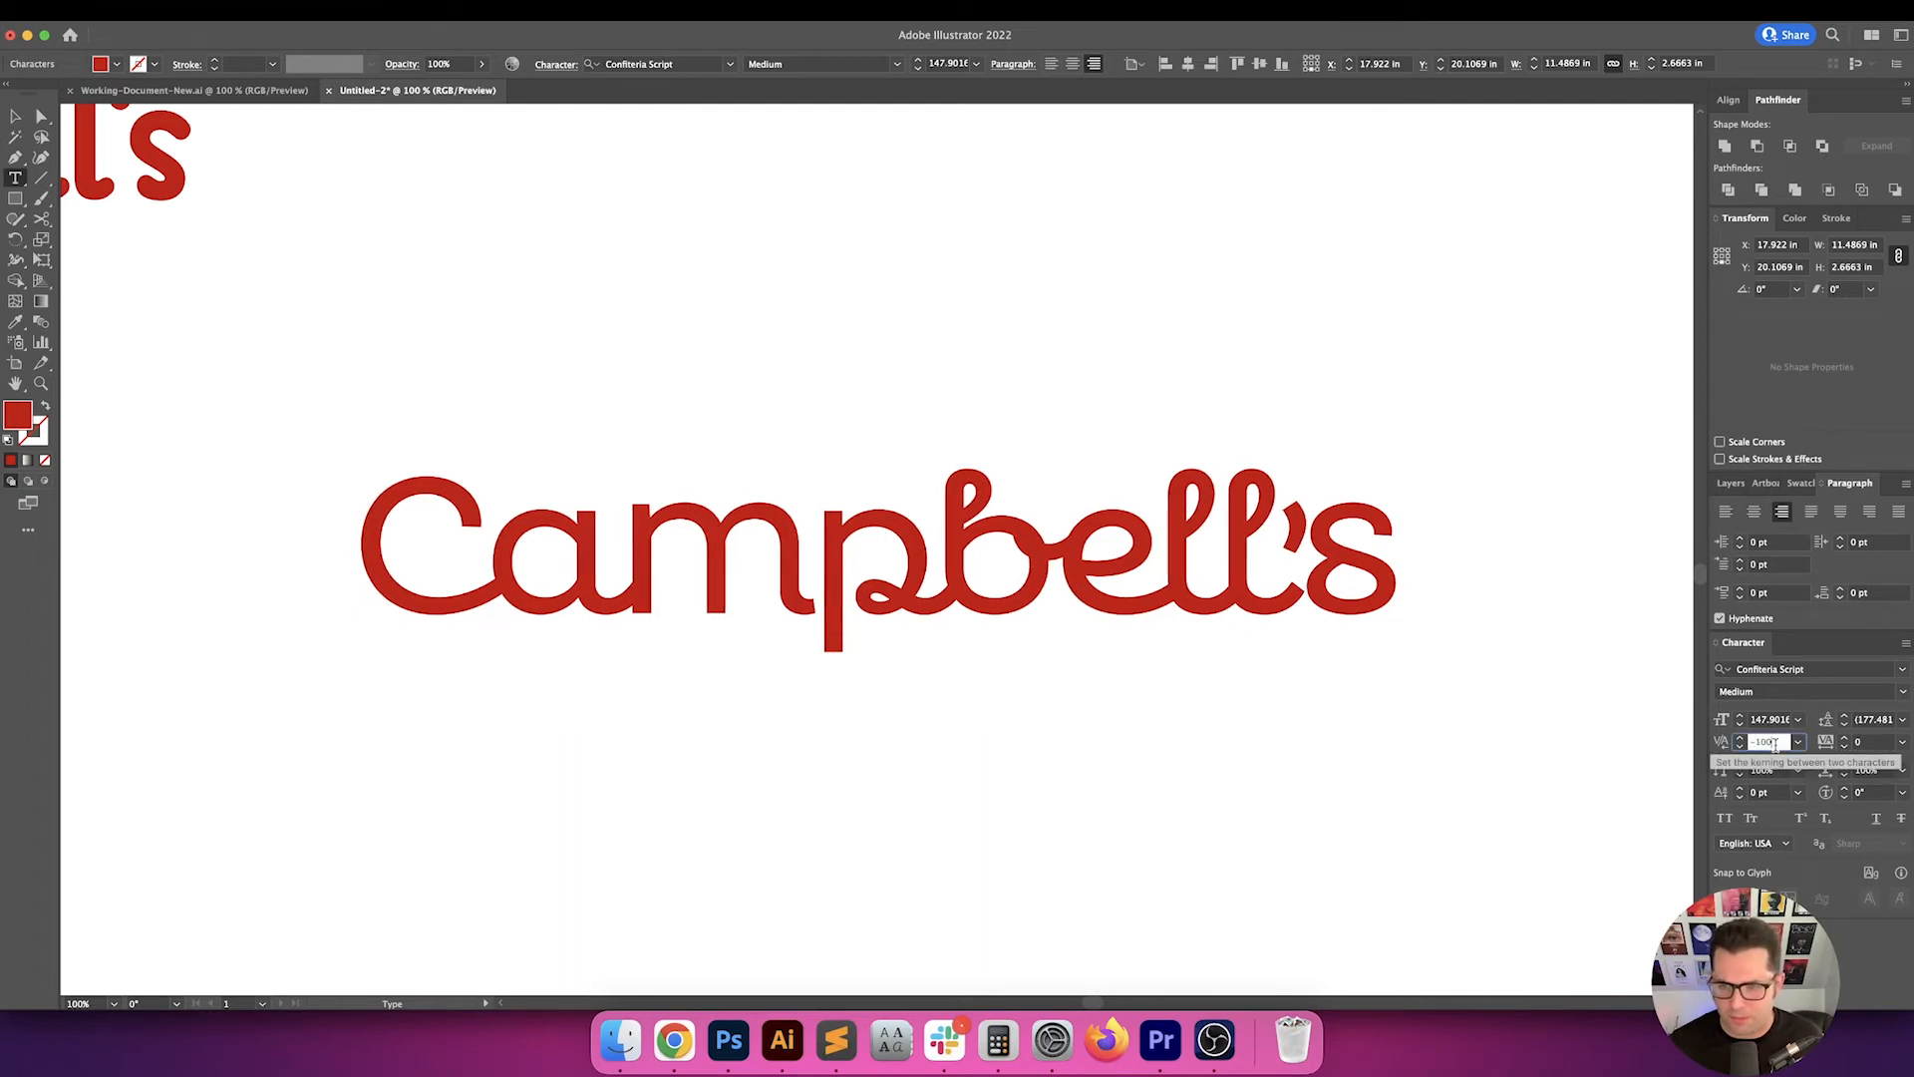
pyautogui.hotkey('shift', 'Up')
pyautogui.hotkey('shift', 'Up')
pyautogui.hotkey('shift', 'Up')
pyautogui.hotkey('shift', 'Down')
pyautogui.press('Return')
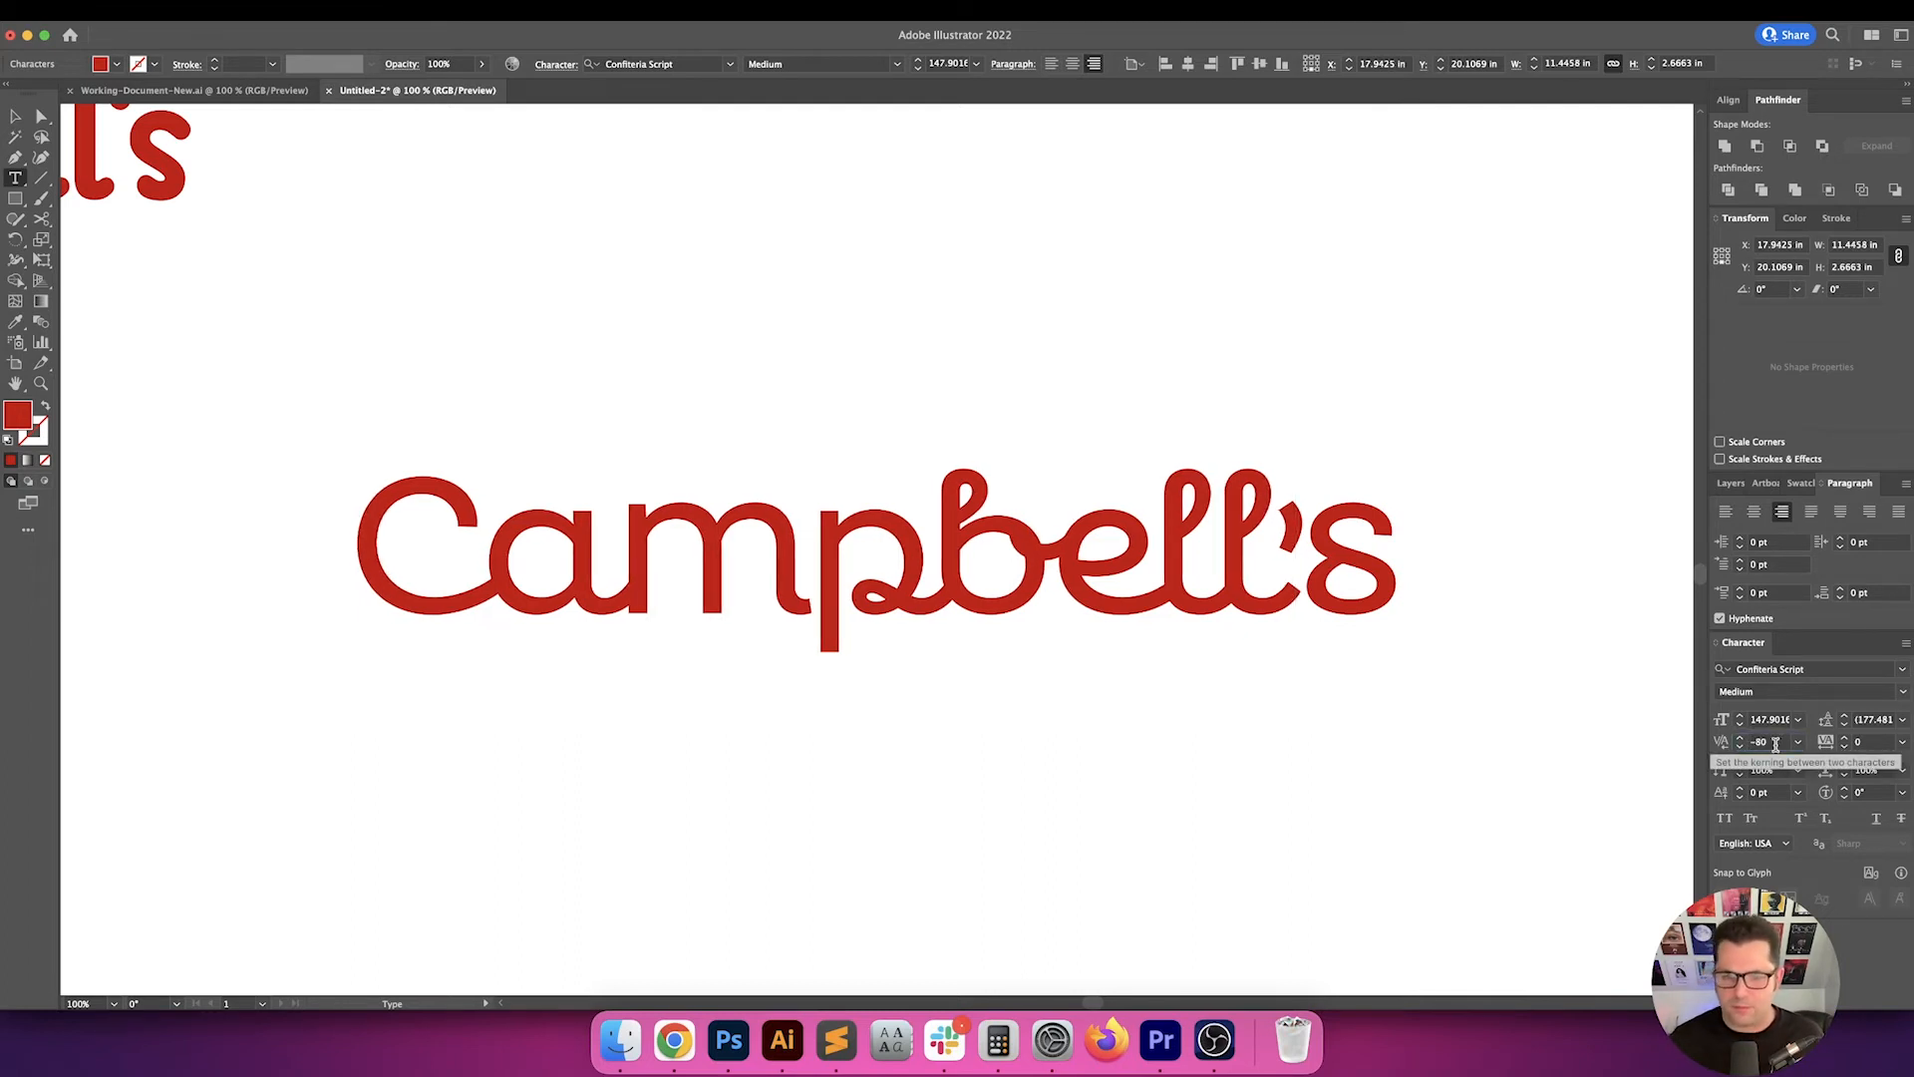
pyautogui.press('Escape')
pyautogui.click(1117, 716)
# - Convert the lowest wordmark's live text to outlines
pyautogui.click(1031, 548)
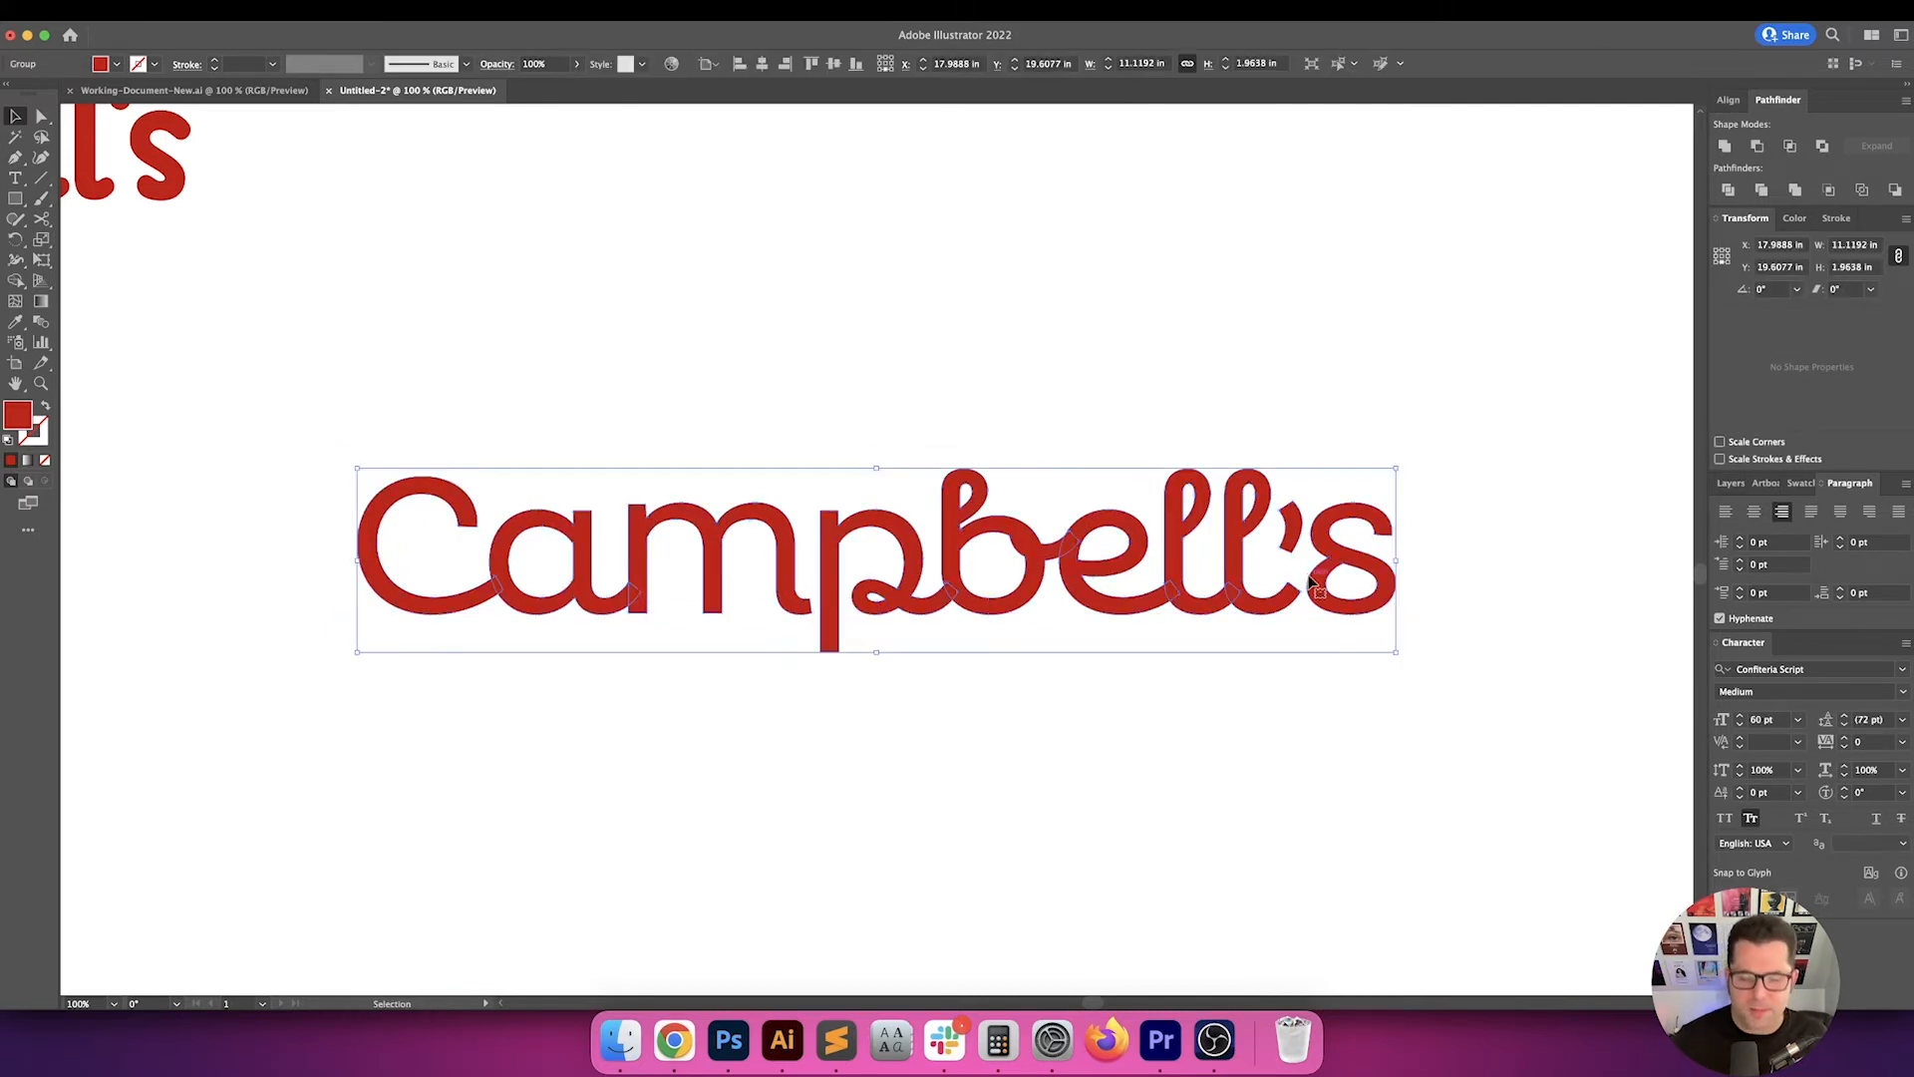
pyautogui.click(761, 731)
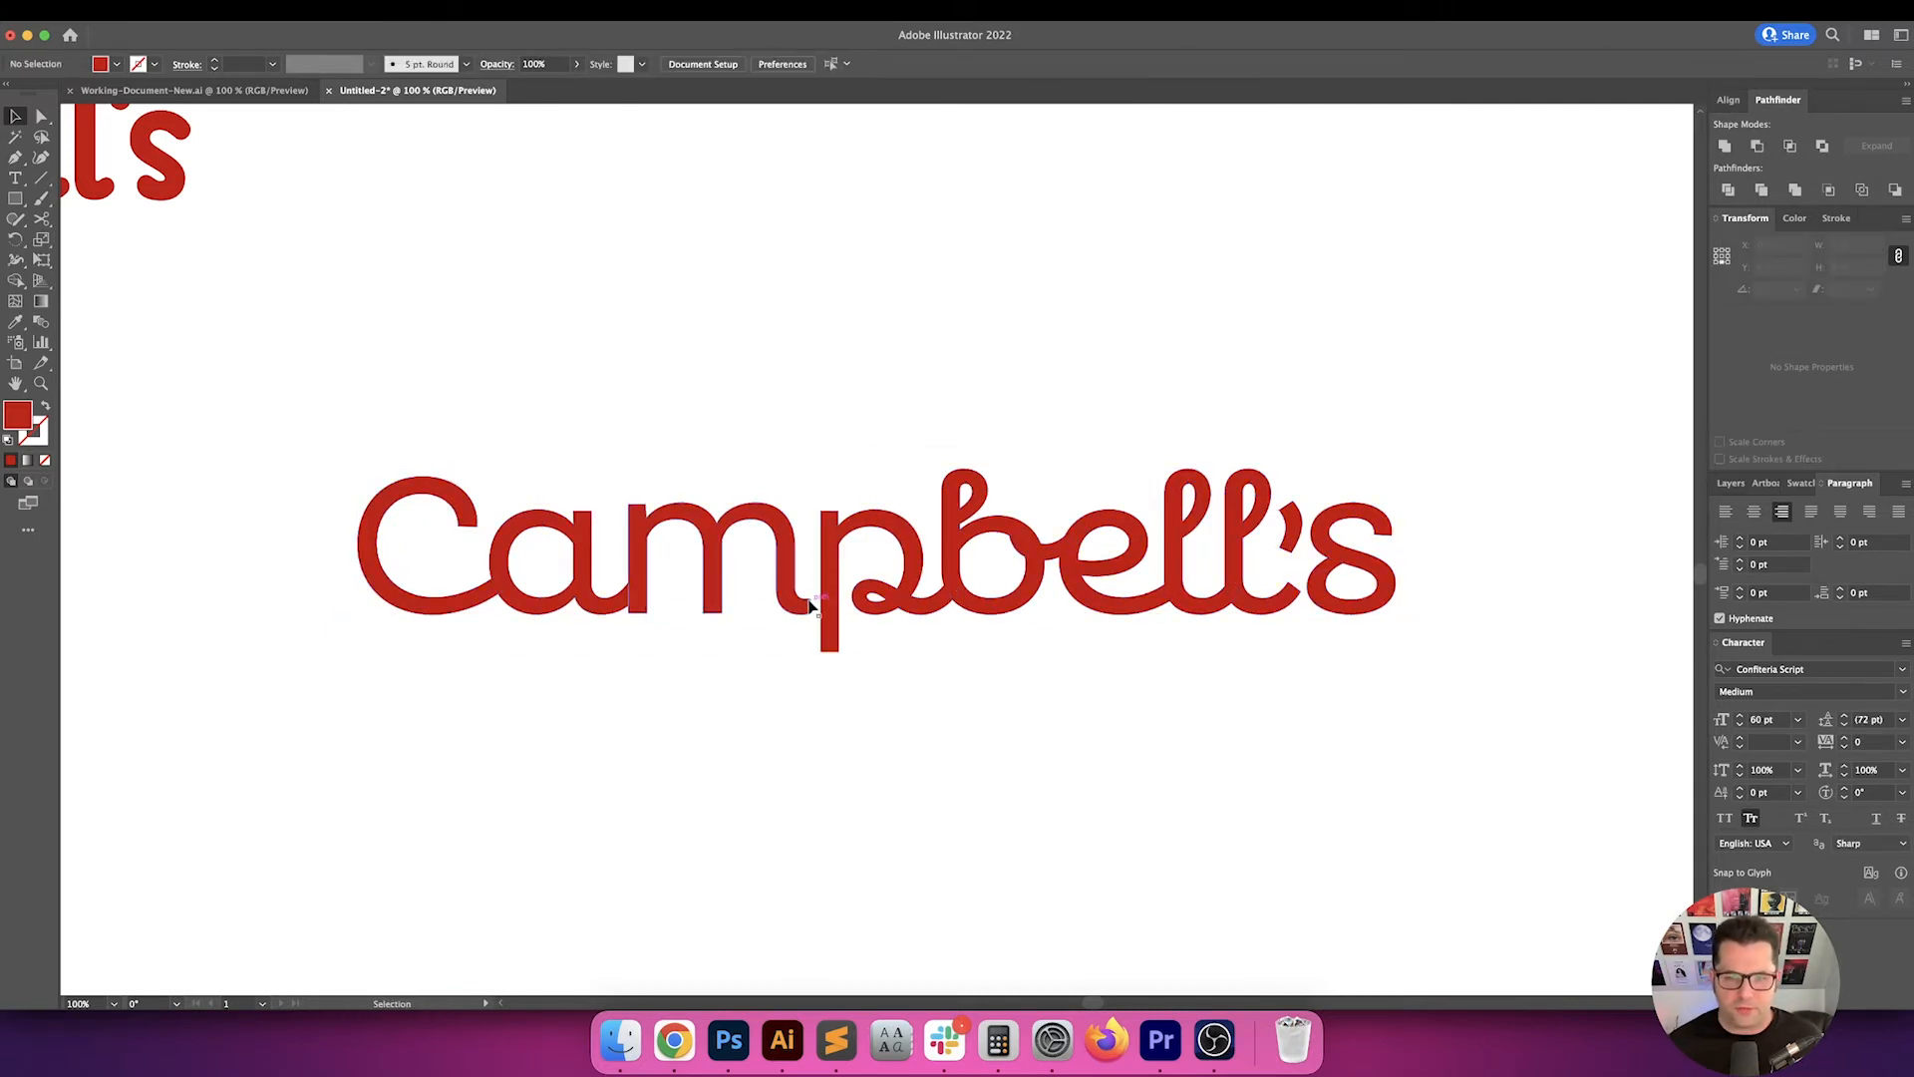
pyautogui.scroll(1, 811, 601)
pyautogui.click(961, 560)
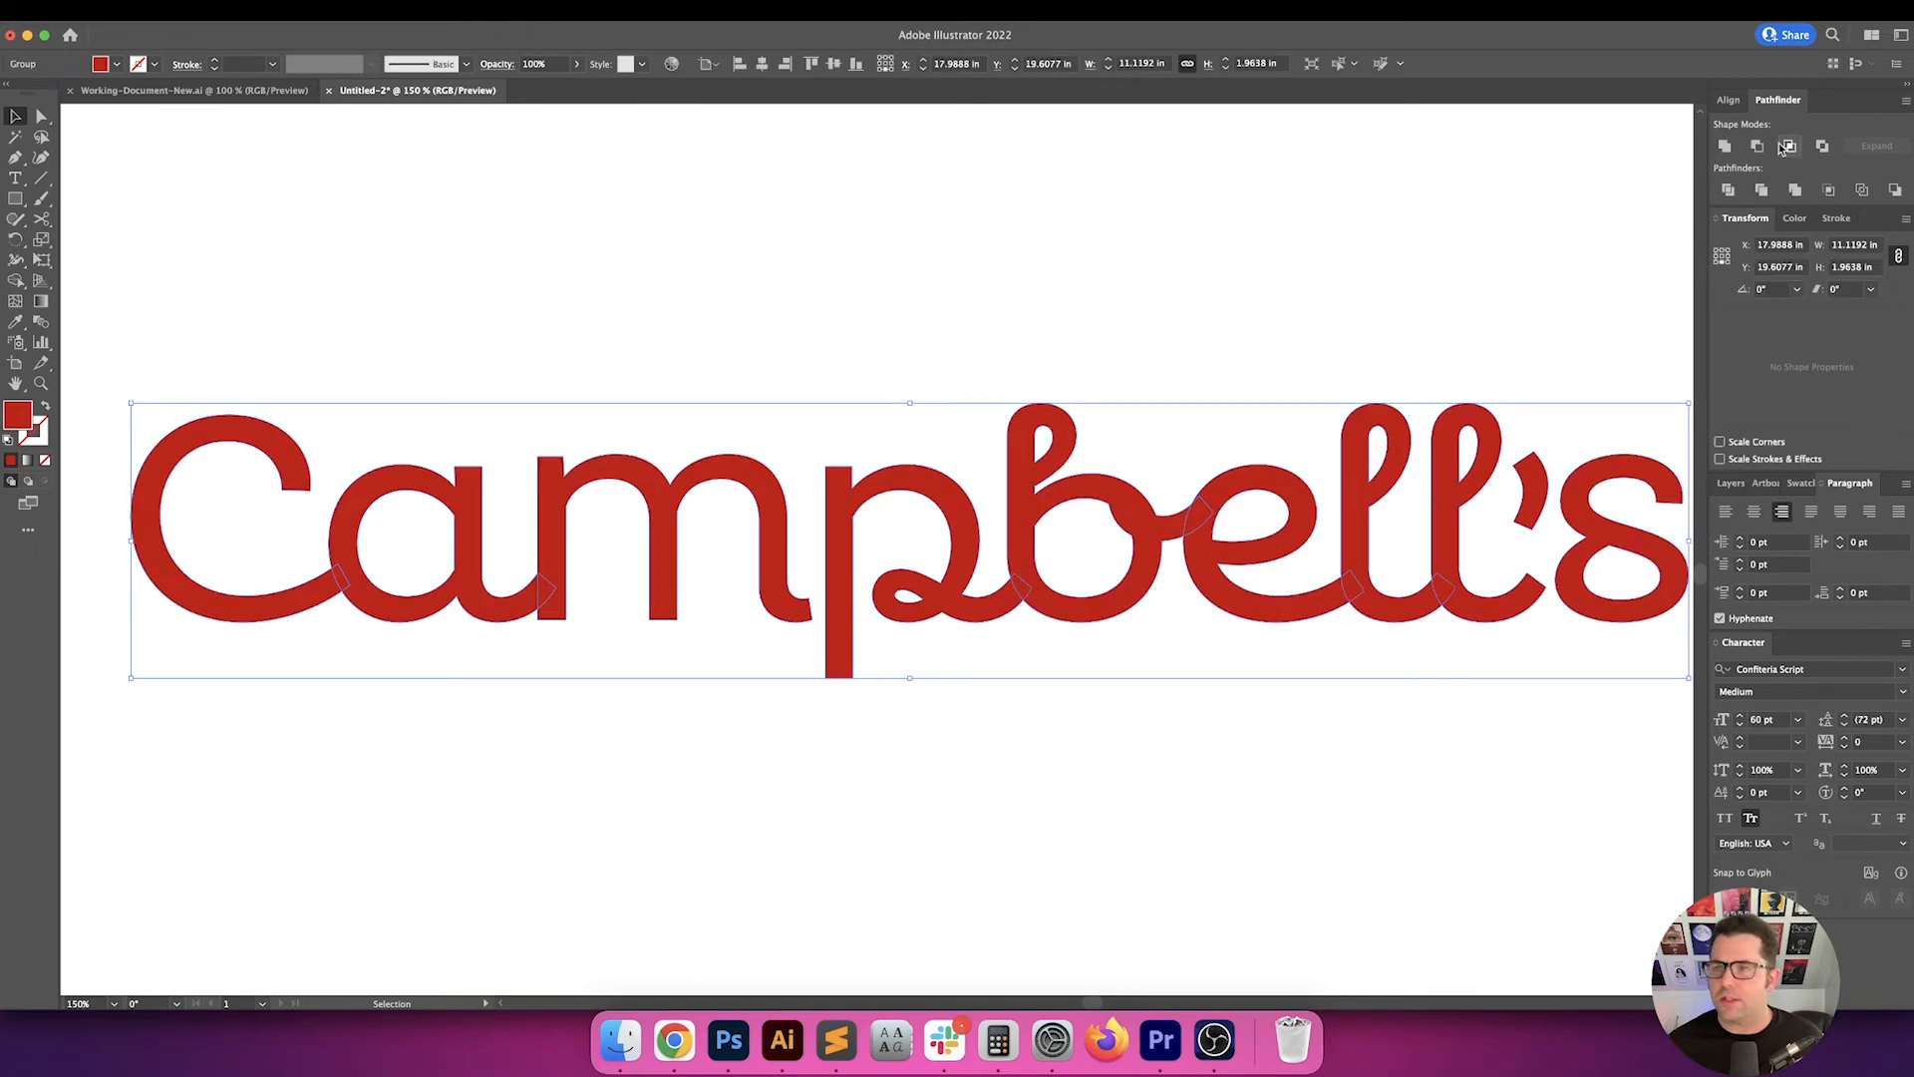
pyautogui.click(1133, 222)
pyautogui.scroll(1, 798, 579)
pyautogui.scroll(4, 797, 570)
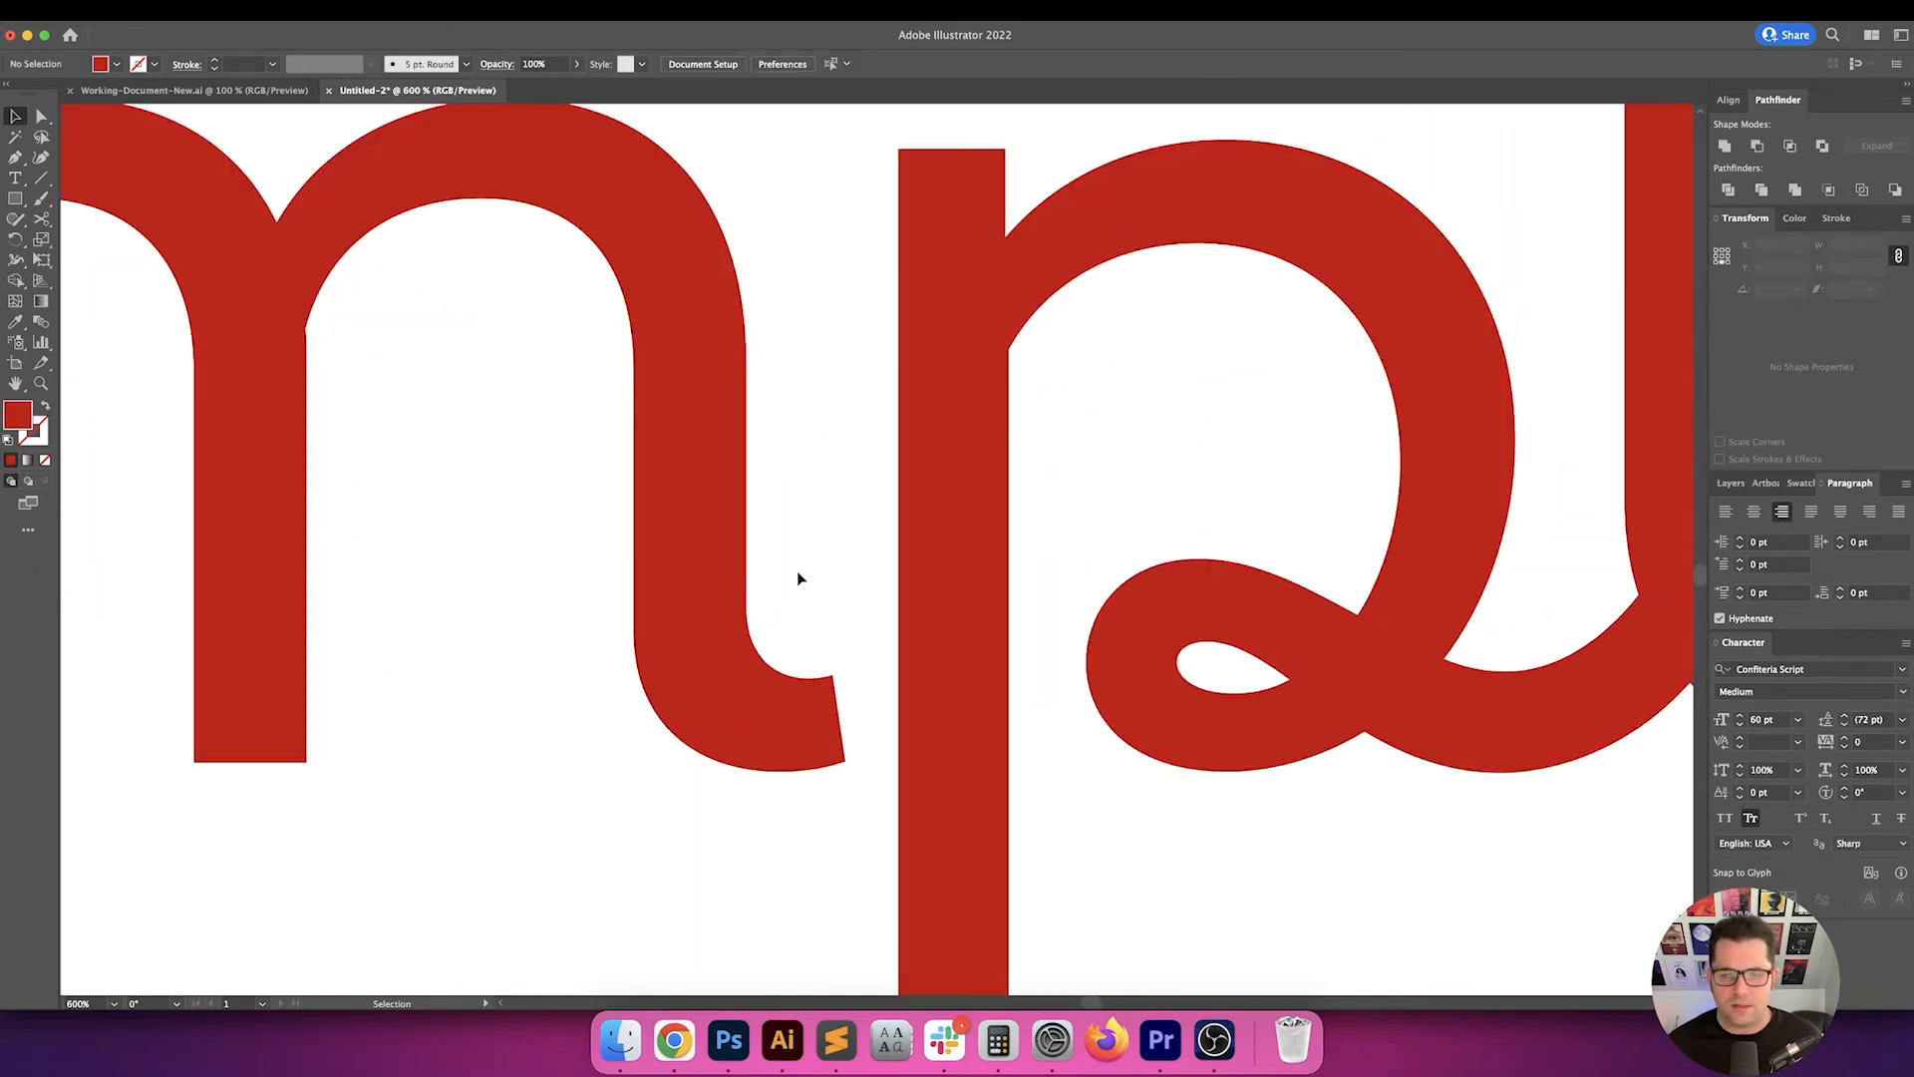
pyautogui.press('a')
pyautogui.moveTo(859, 699); pyautogui.dragTo(839, 874)
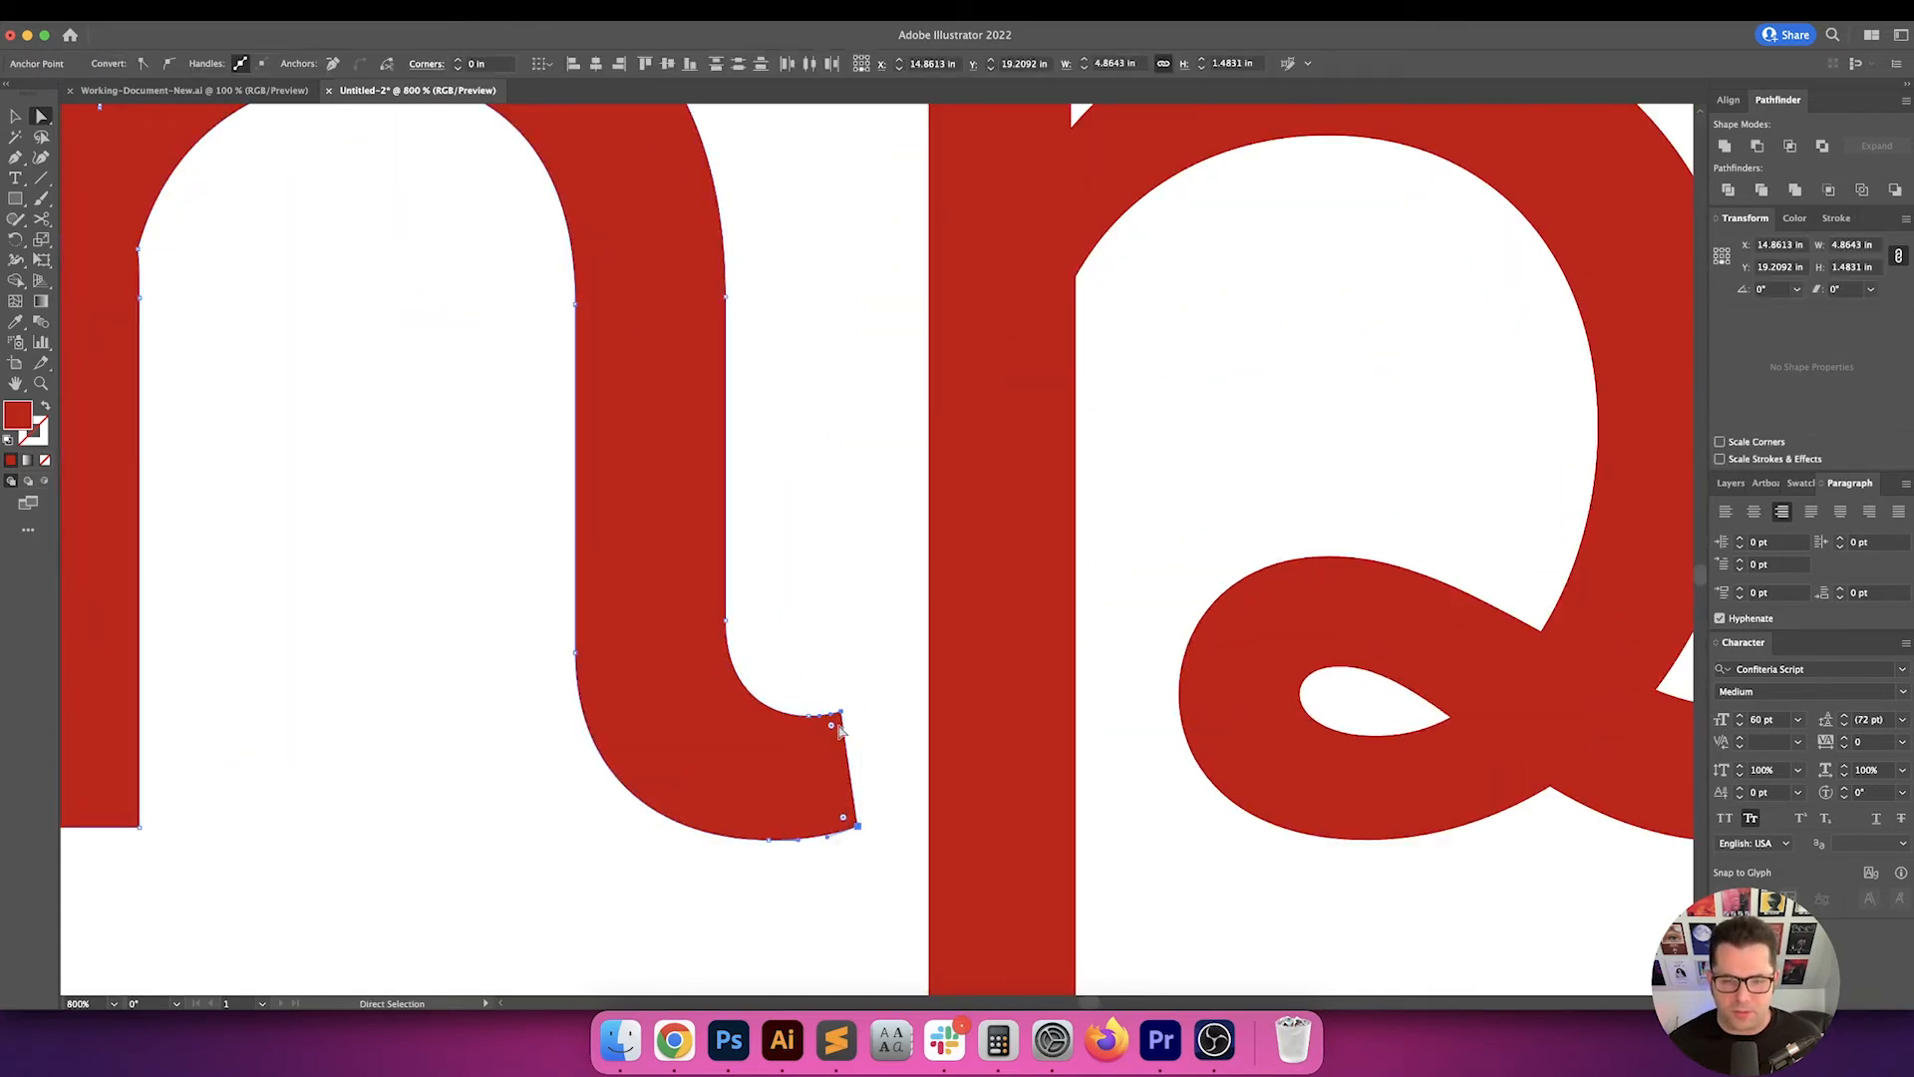
pyautogui.click(864, 701)
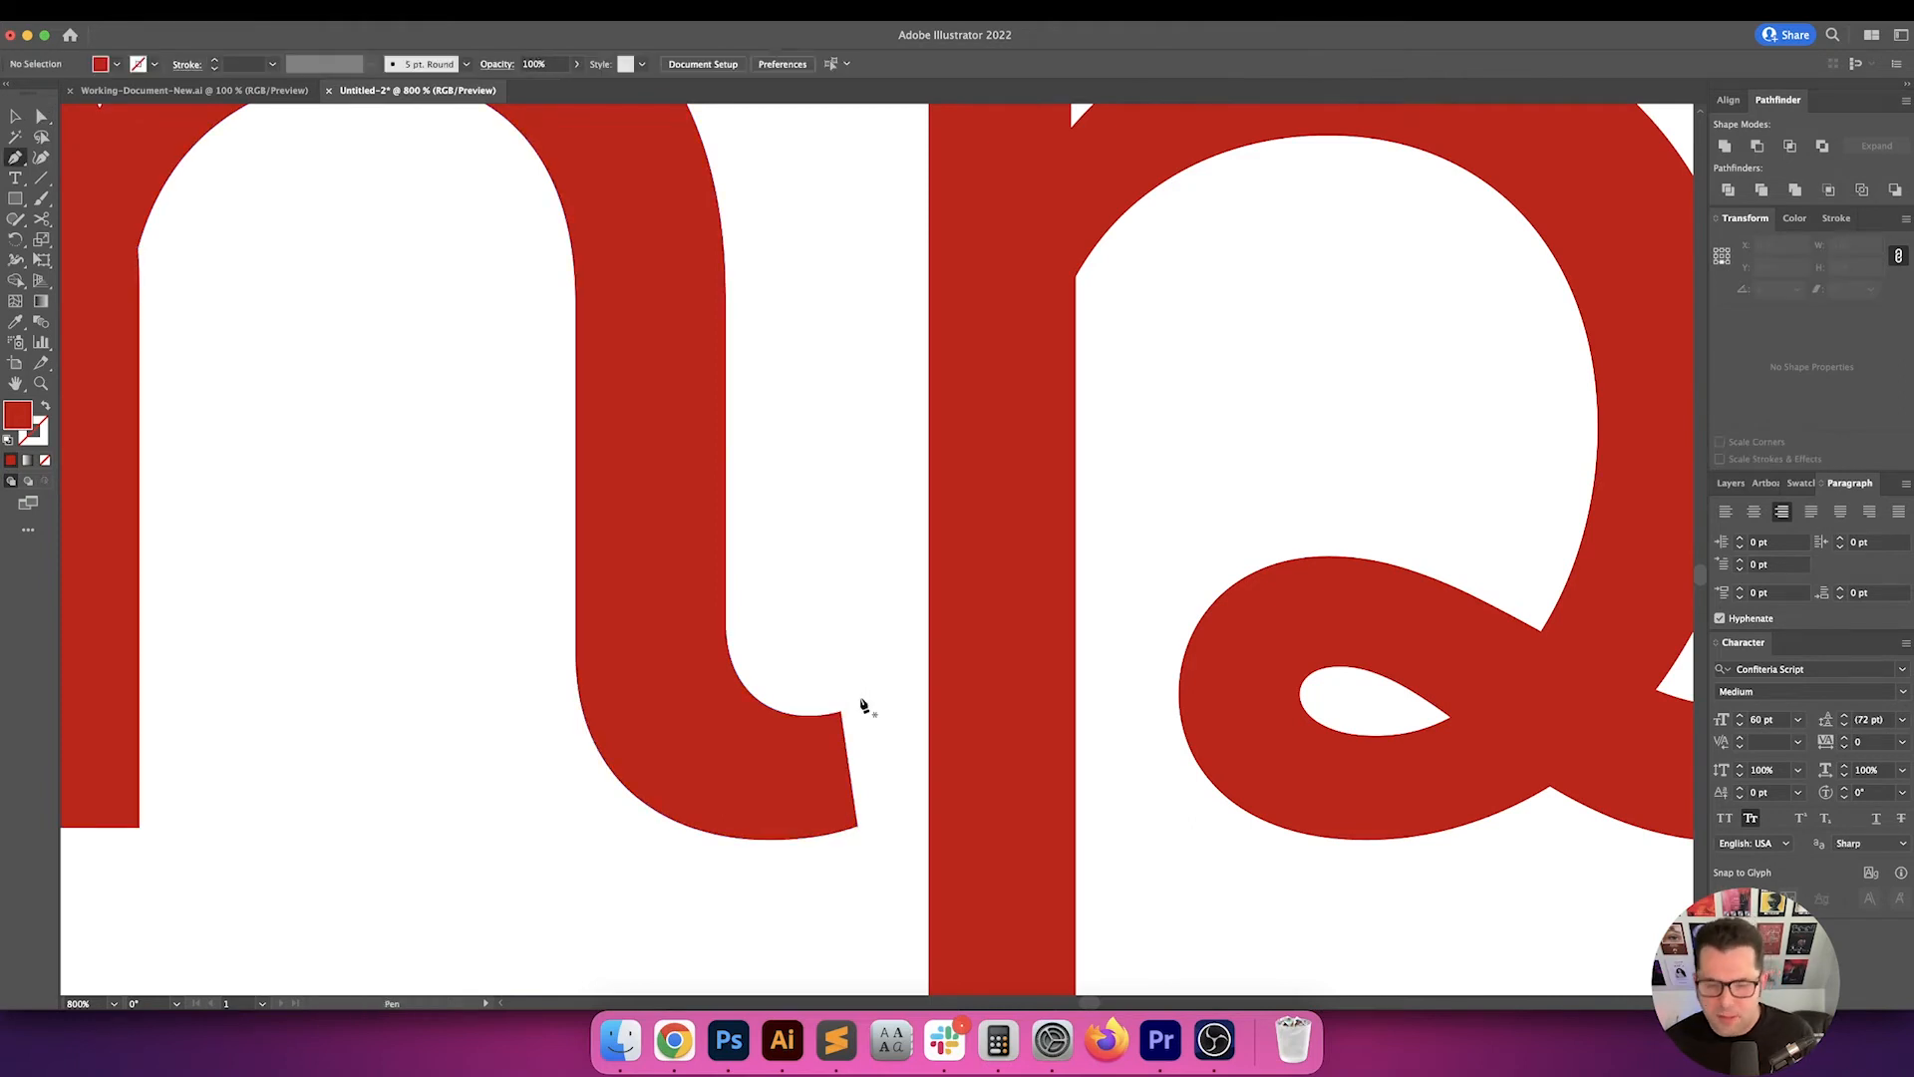
# - Draw a four-point red Pen shape extending the end of the m's tail into the p's stem
pyautogui.press('p')
pyautogui.click(842, 712)
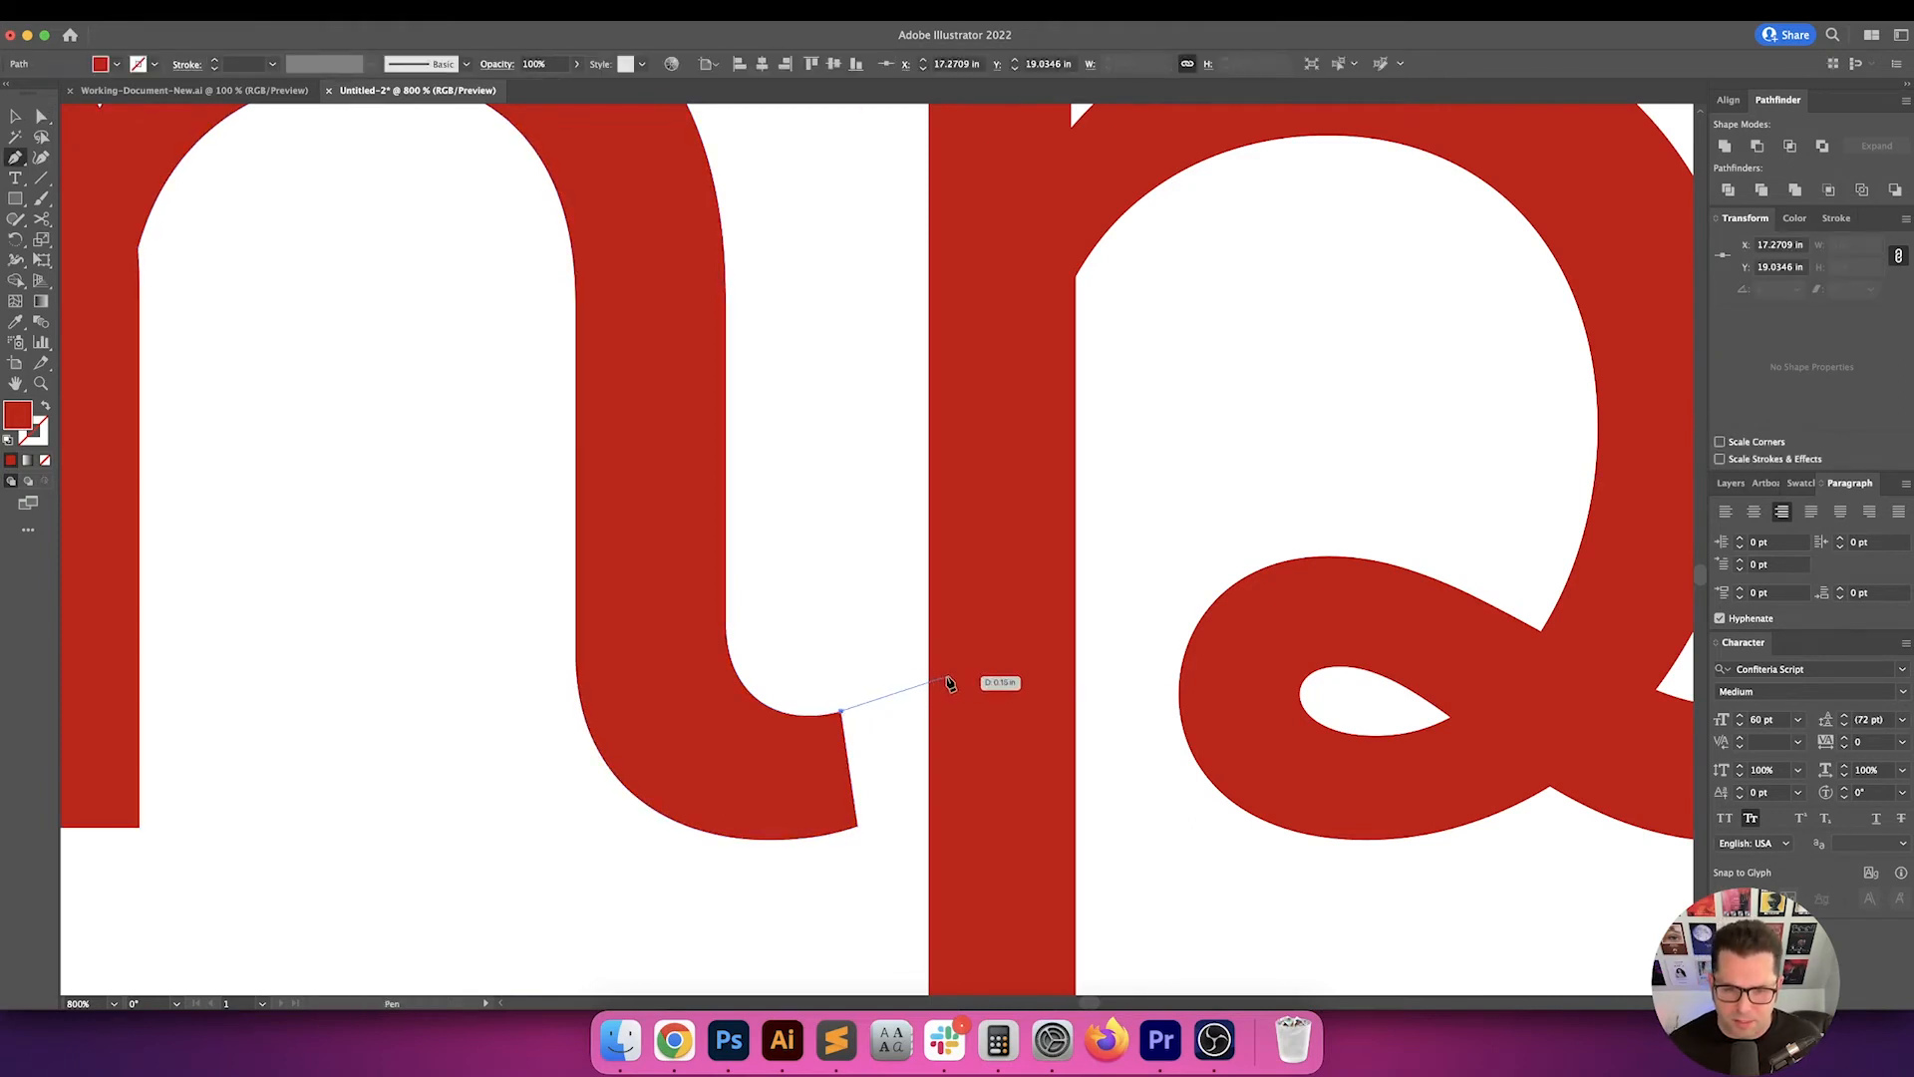
pyautogui.click(948, 684)
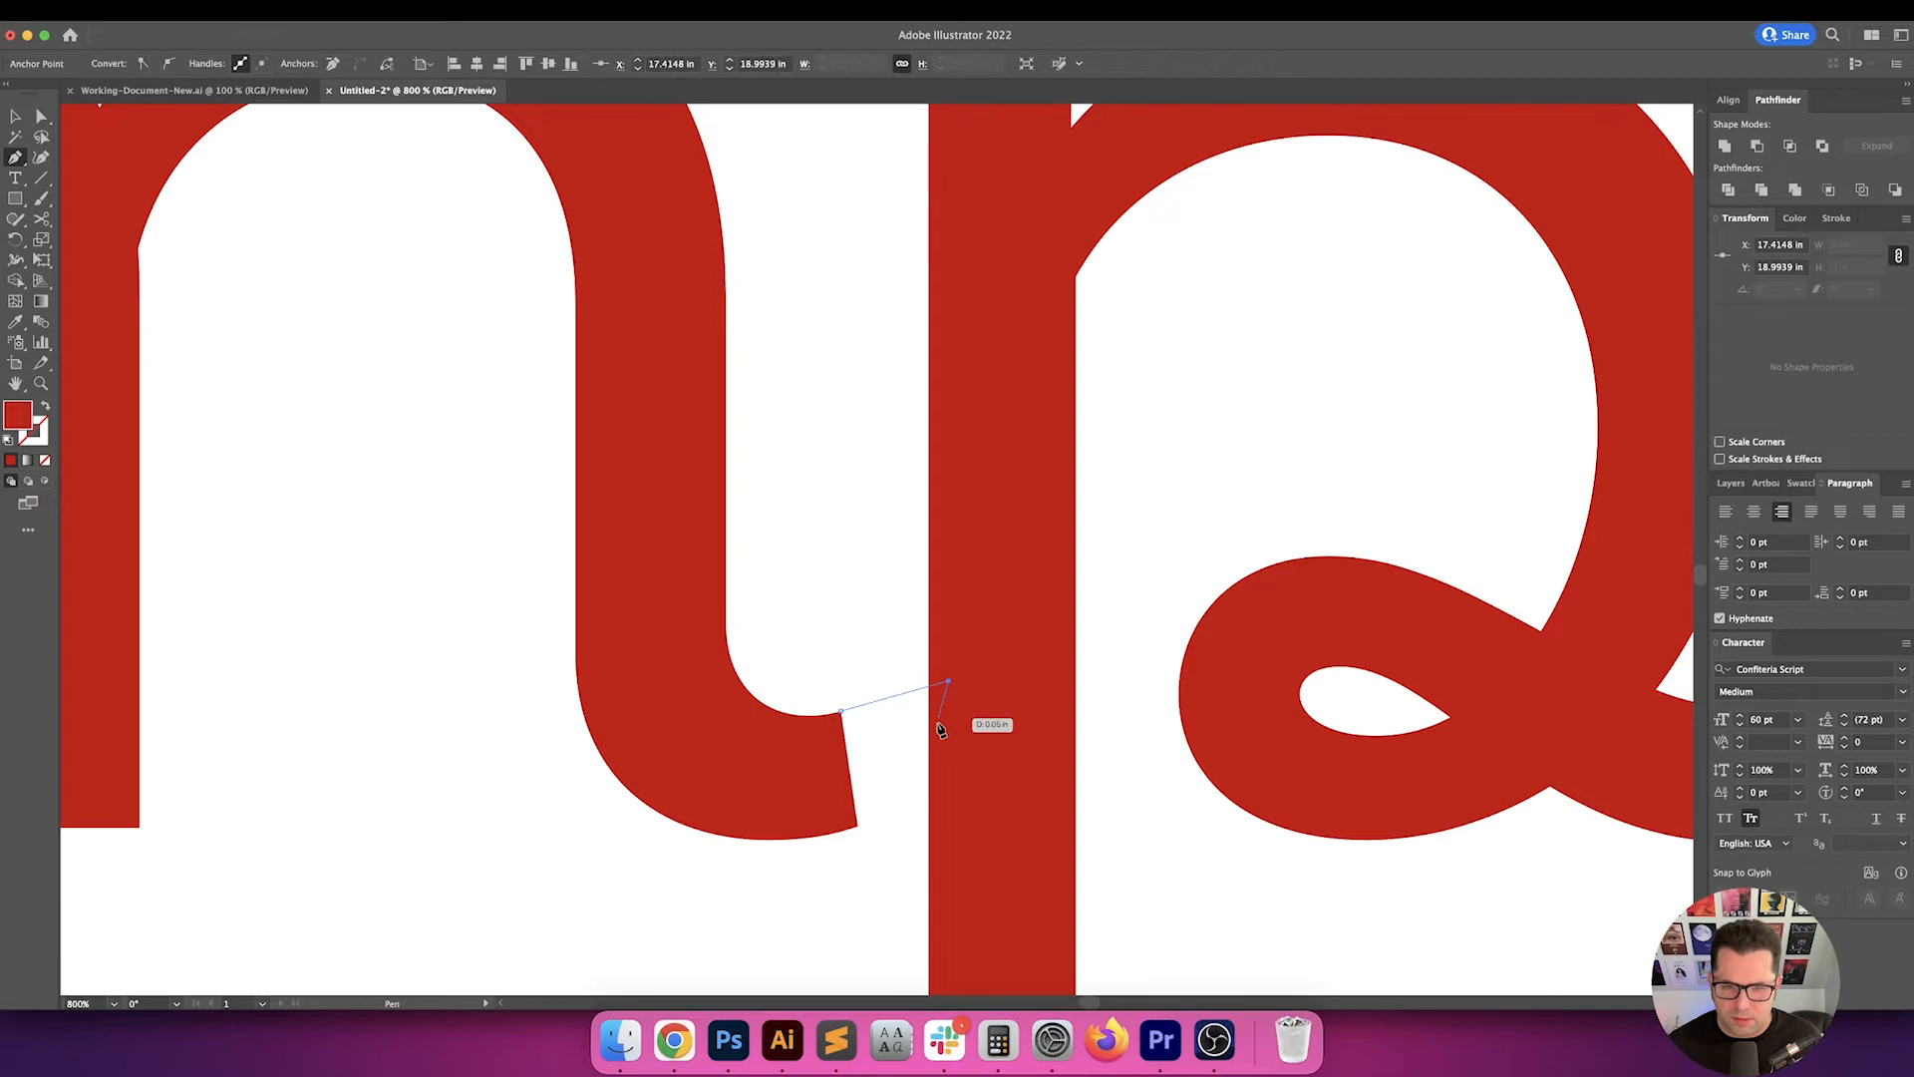
pyautogui.click(948, 800)
pyautogui.click(856, 826)
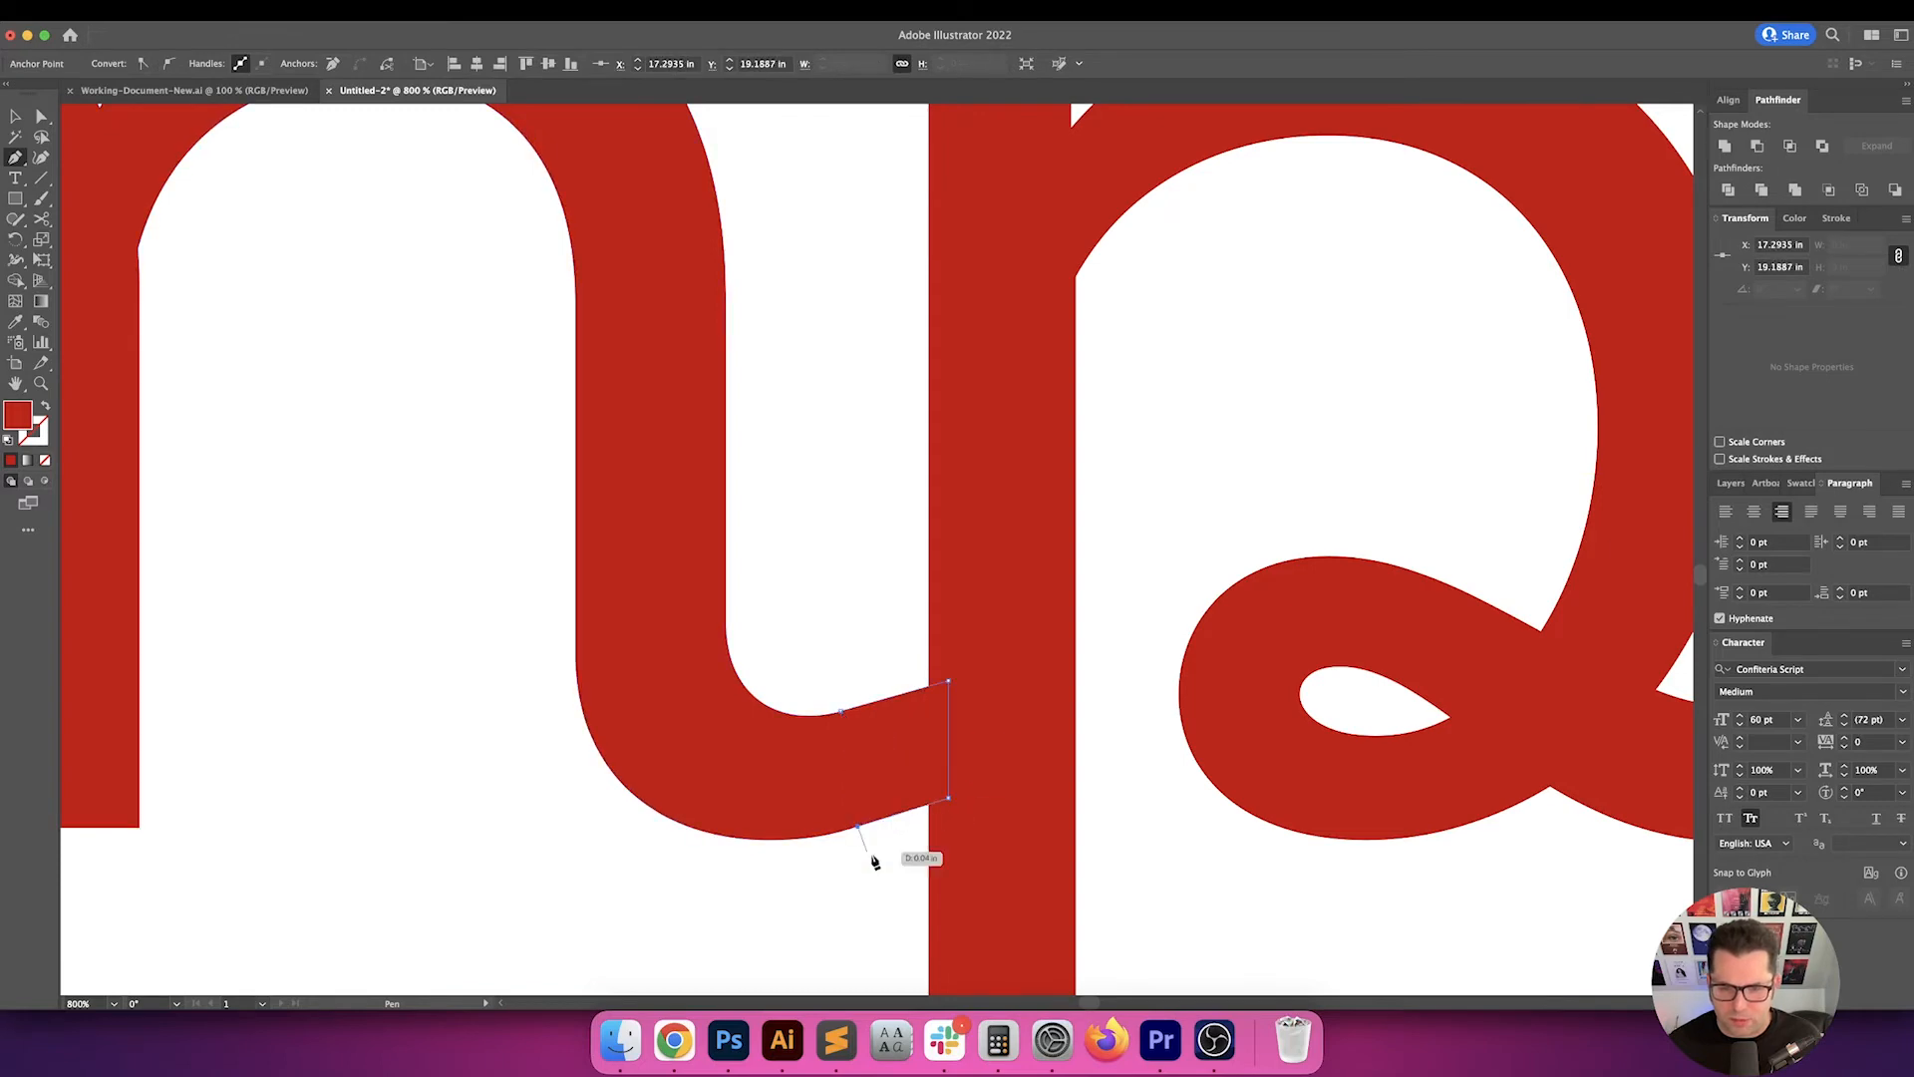
pyautogui.press('v')
pyautogui.click(881, 854)
pyautogui.scroll(-5, 880, 856)
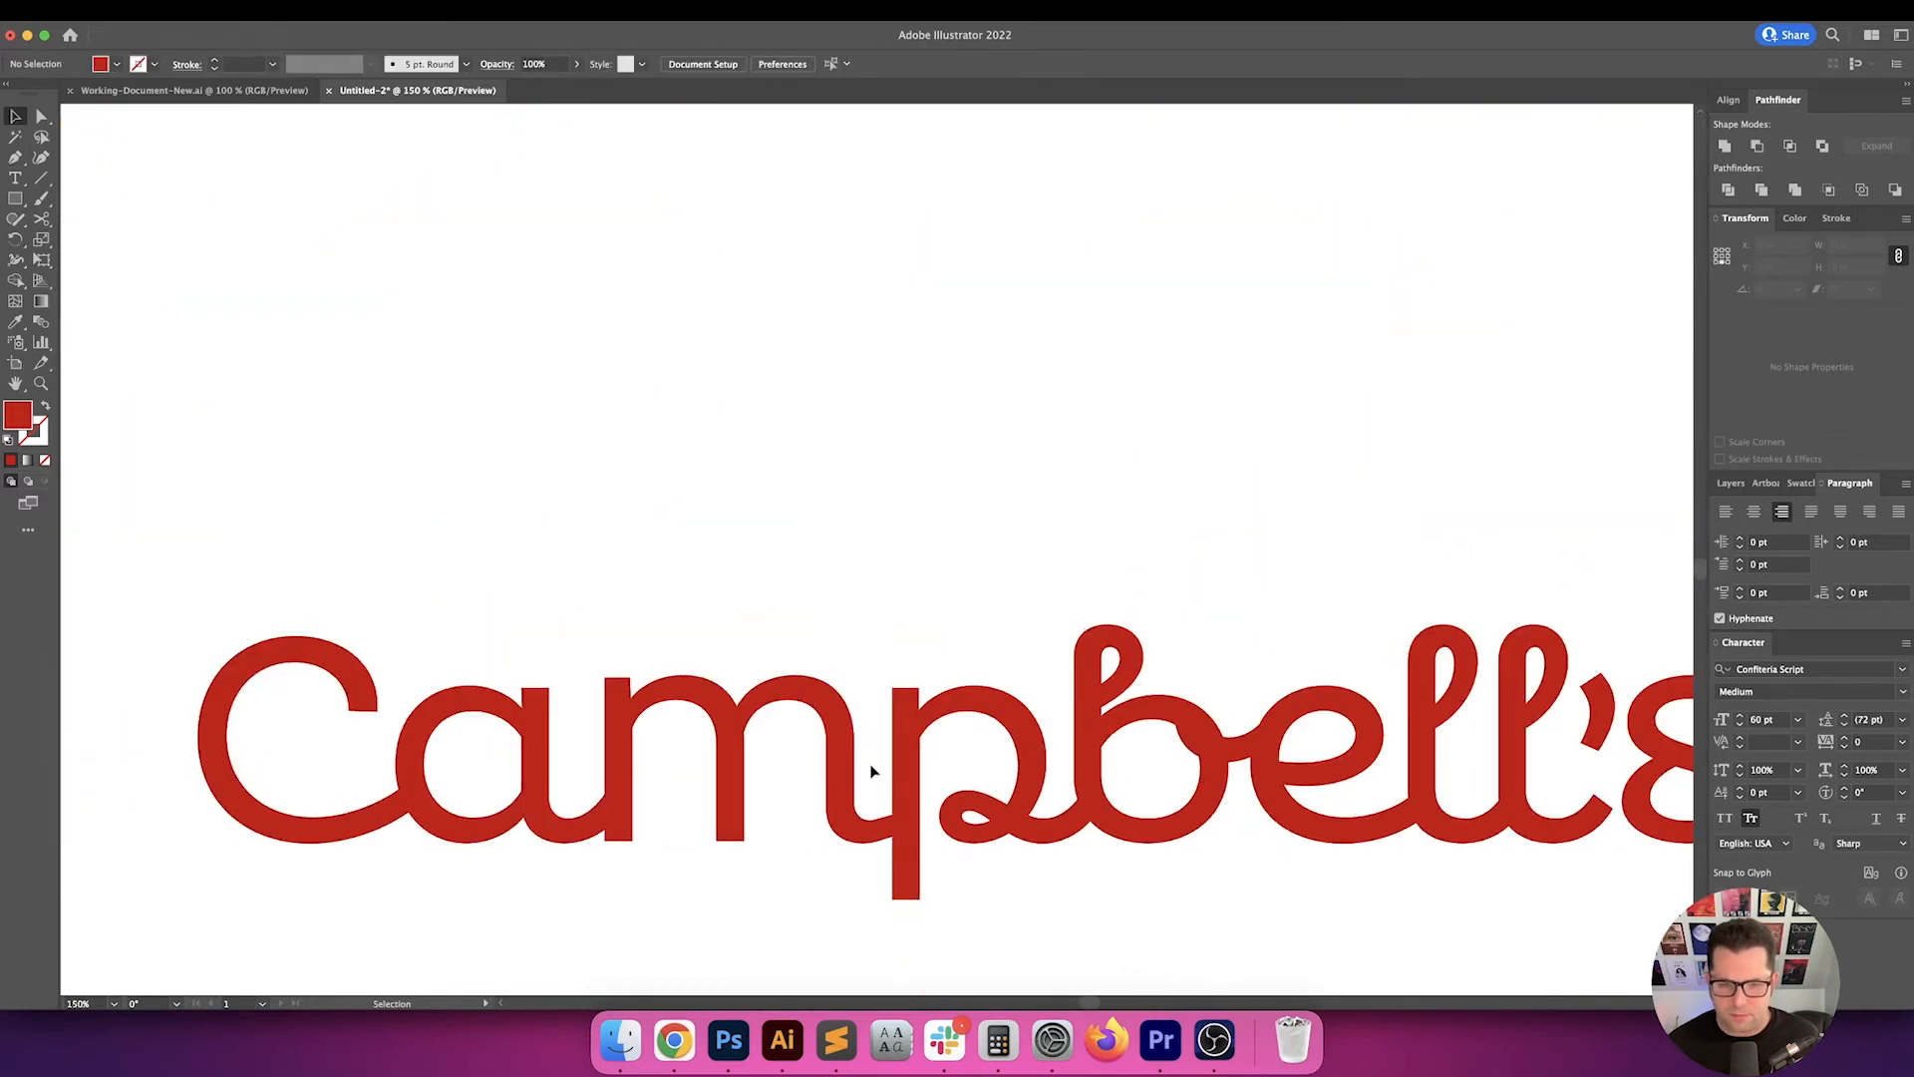
pyautogui.scroll(-3, 810, 695)
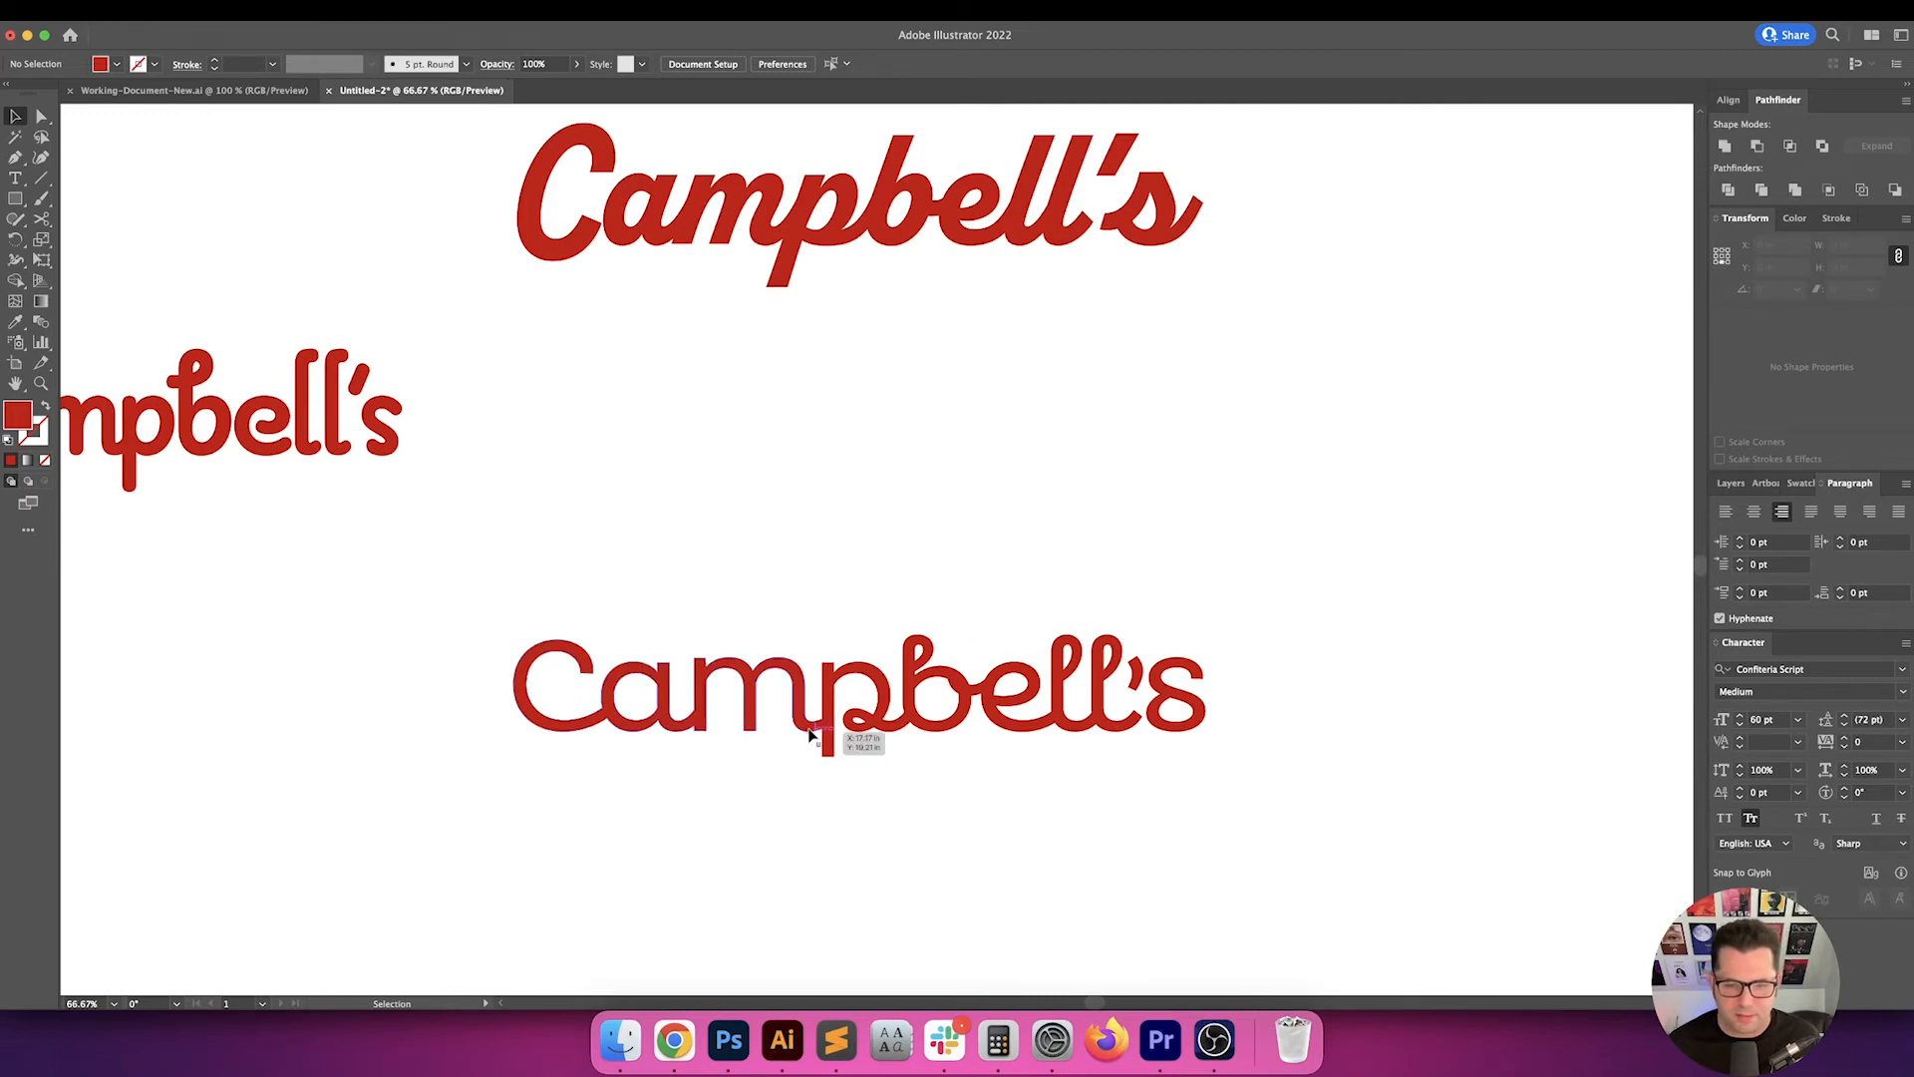
# - Unite the outlined lowest wordmark with the connector shape between the m's tail and the p's stem
pyautogui.scroll(4, 810, 735)
pyautogui.scroll(1, 811, 735)
pyautogui.moveTo(825, 586); pyautogui.dragTo(1021, 846)
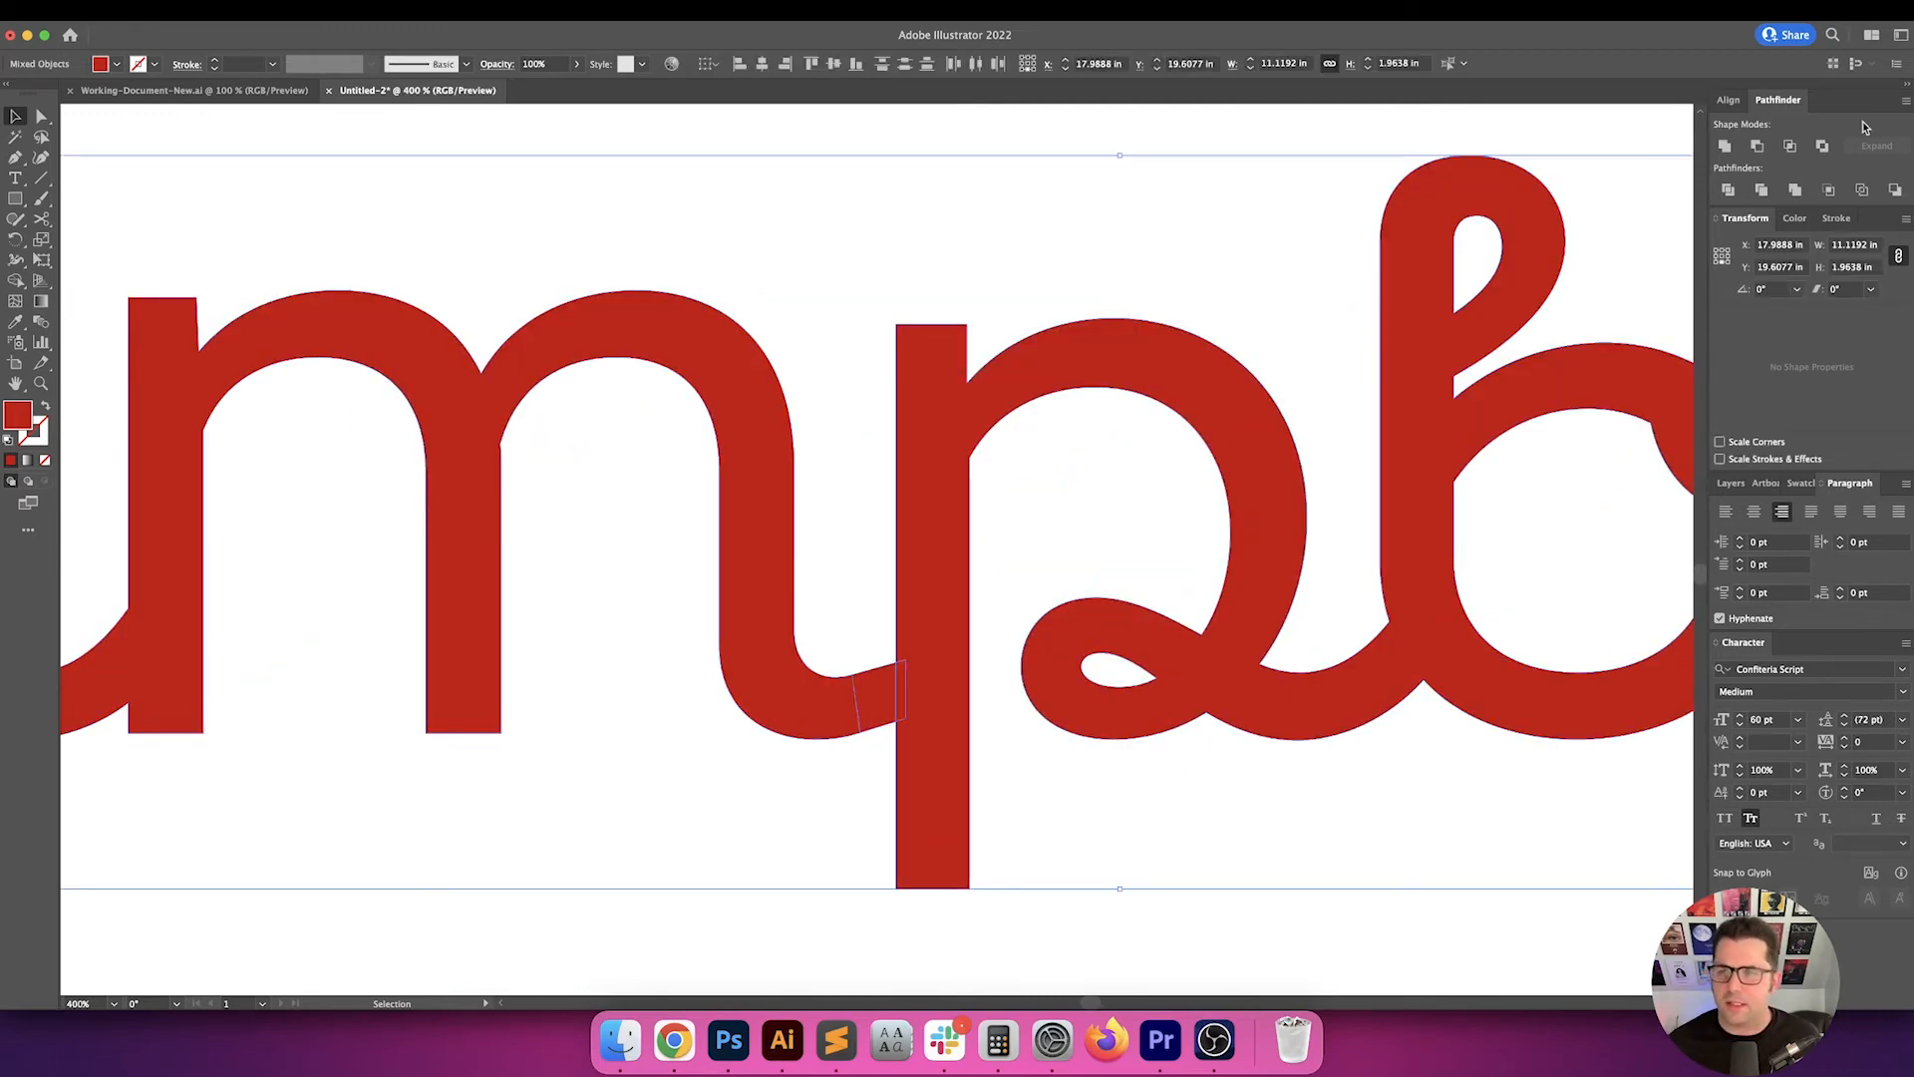
pyautogui.click(1728, 150)
# - Round the corners where the m's tail meets the p's stem, the upper to about 0.06 in and the lower to about 0.035 in
pyautogui.scroll(3, 833, 612)
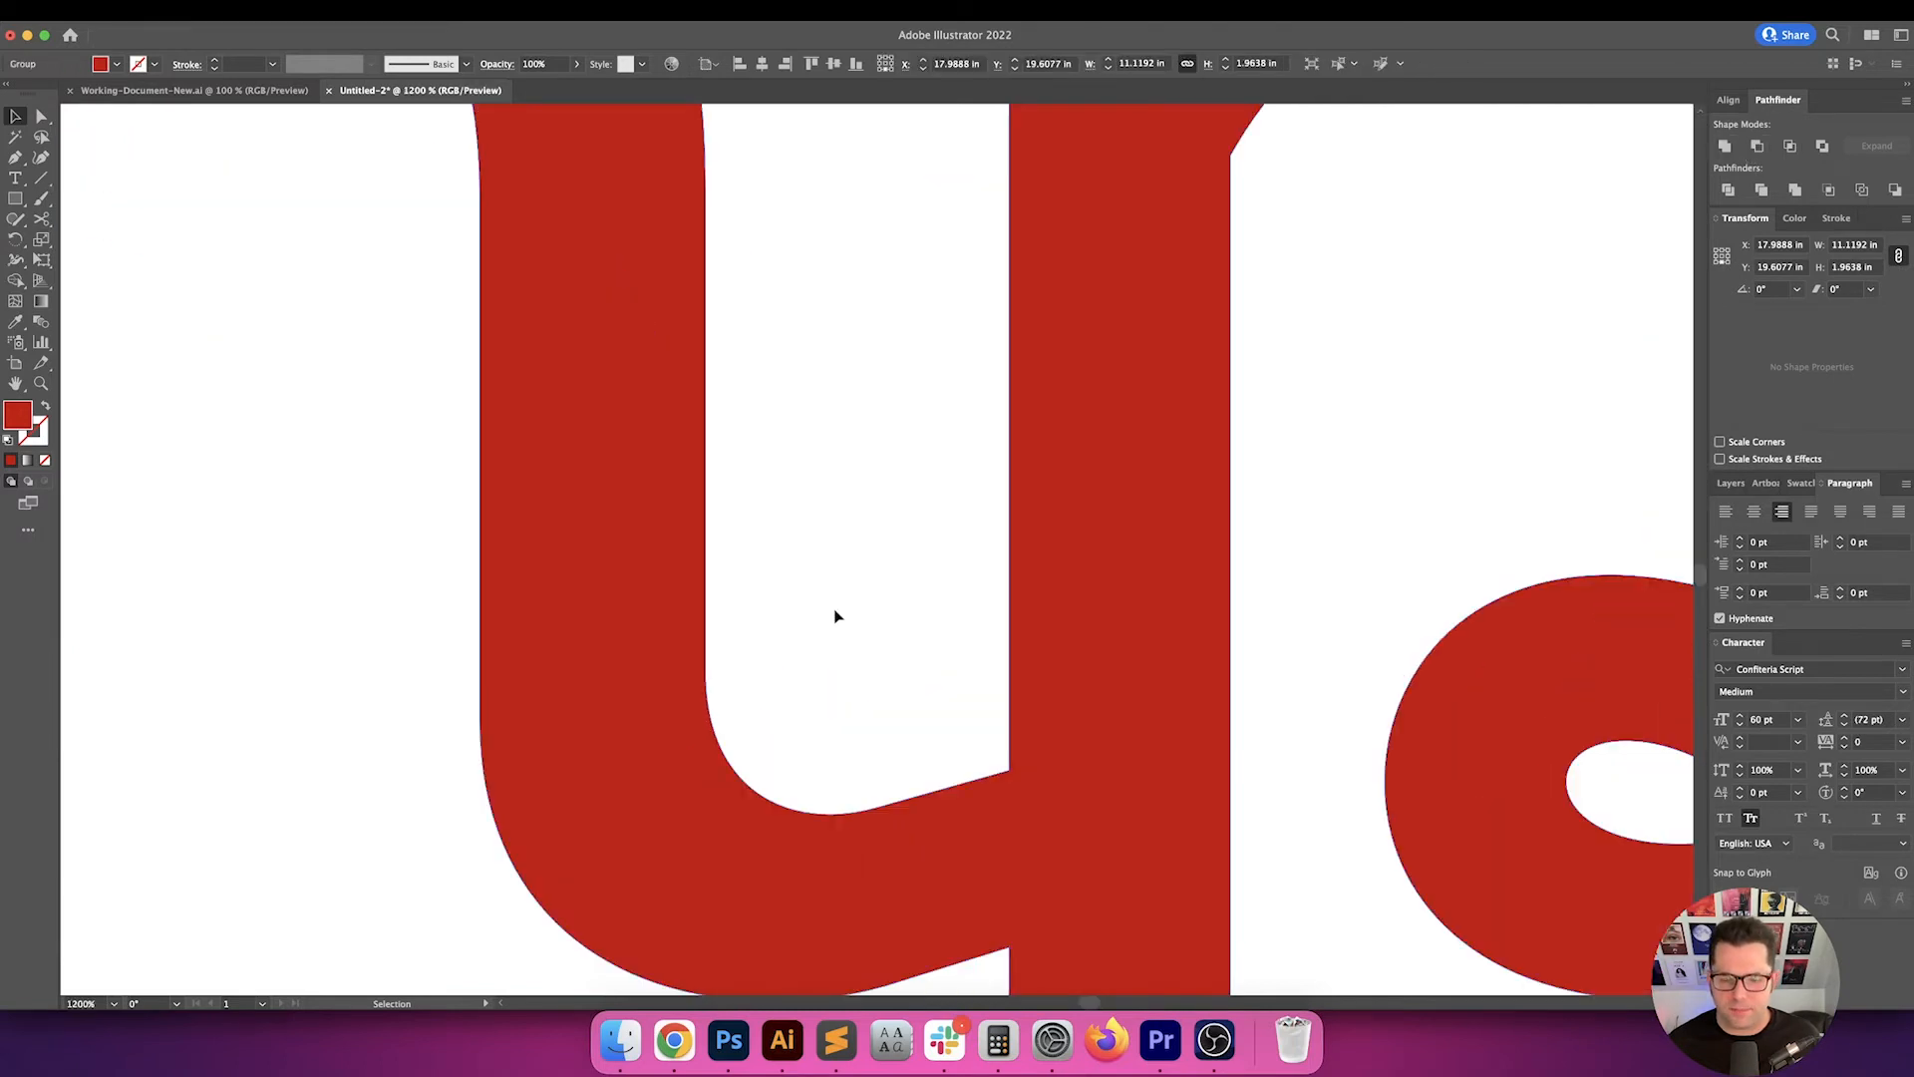
pyautogui.press('a')
pyautogui.press('super+shift+a')
pyautogui.click(1011, 774)
pyautogui.moveTo(996, 757); pyautogui.dragTo(842, 457)
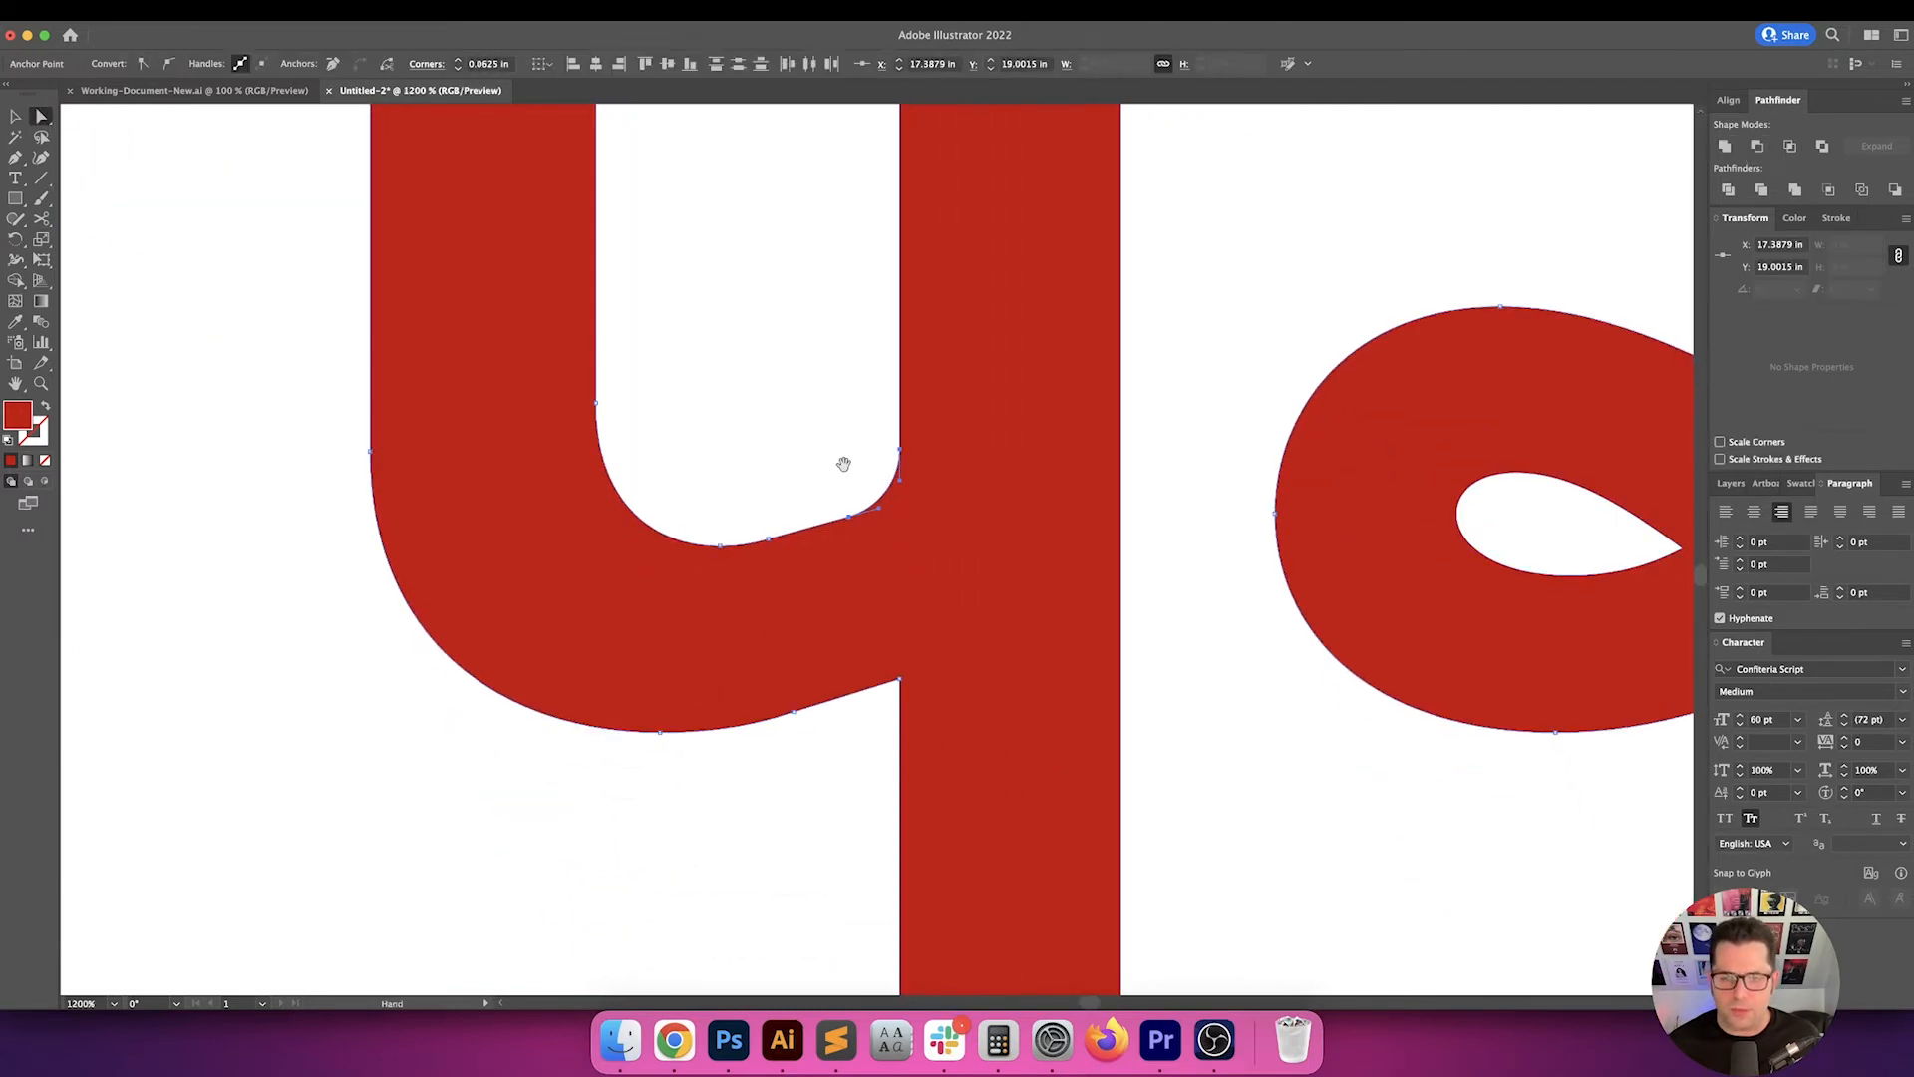
pyautogui.click(897, 682)
pyautogui.moveTo(892, 692); pyautogui.dragTo(843, 763)
pyautogui.click(838, 769)
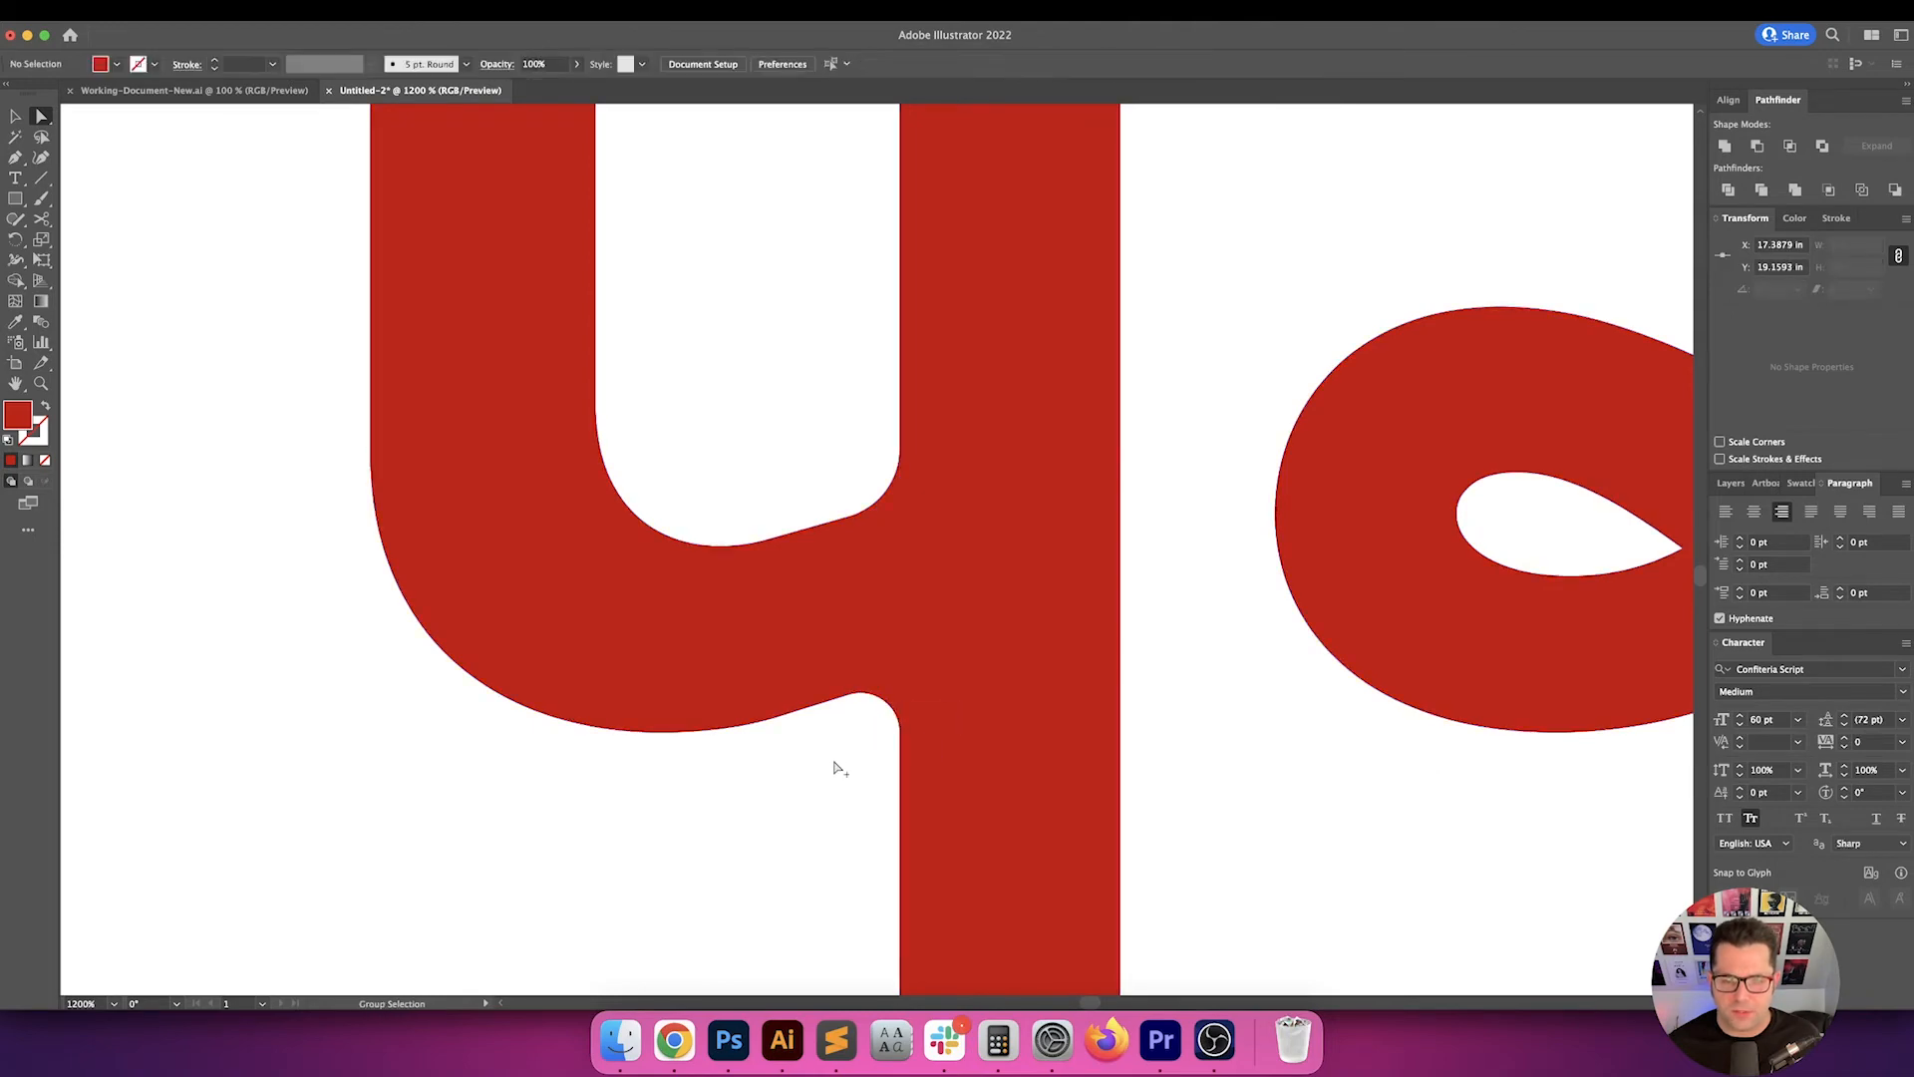
# - Tighten the lower rounded corner between the m's tail and the p's stem to about 0.025 in
pyautogui.scroll(-3, 838, 769)
pyautogui.scroll(-3, 838, 768)
pyautogui.scroll(8, 838, 772)
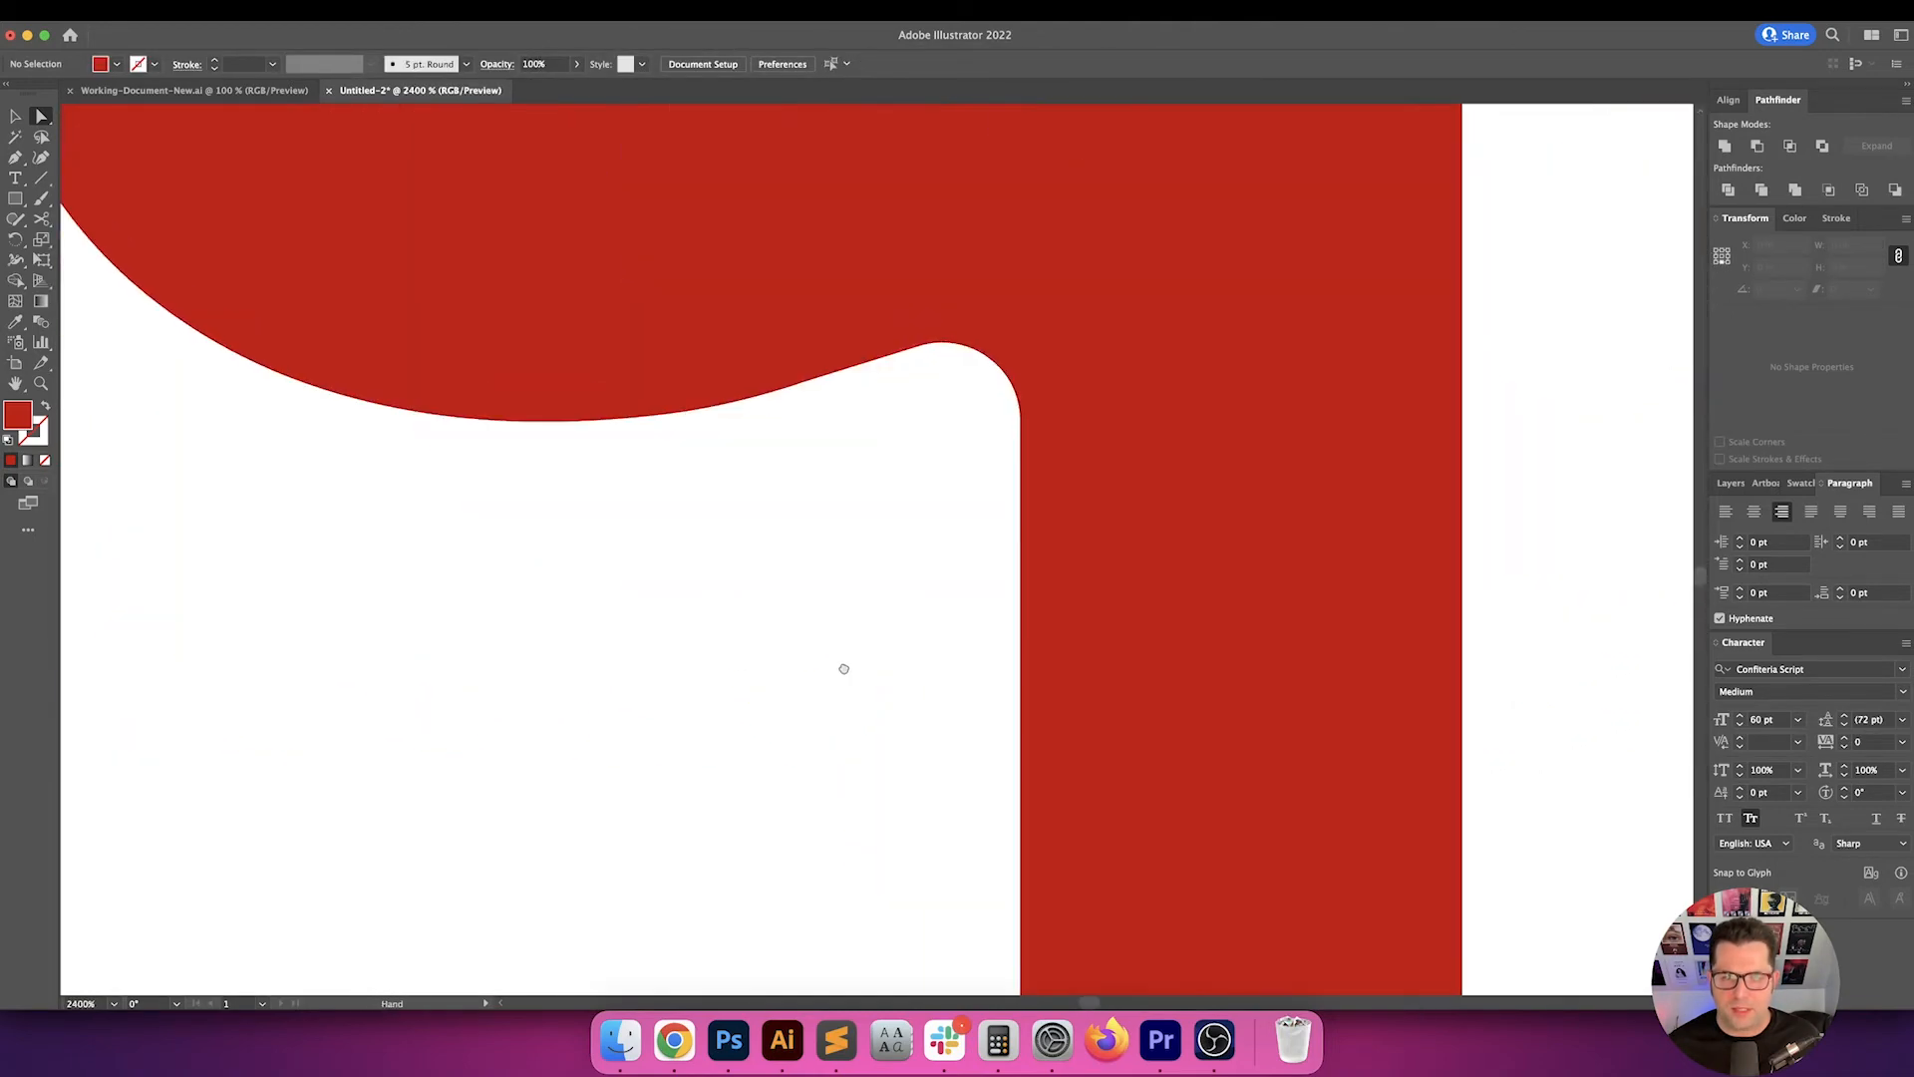
pyautogui.moveTo(878, 317); pyautogui.dragTo(854, 727)
pyautogui.scroll(-1, 864, 448)
pyautogui.moveTo(857, 265); pyautogui.dragTo(1021, 466)
pyautogui.moveTo(858, 335); pyautogui.dragTo(877, 353)
pyautogui.click(858, 385)
pyautogui.moveTo(889, 731); pyautogui.dragTo(988, 613)
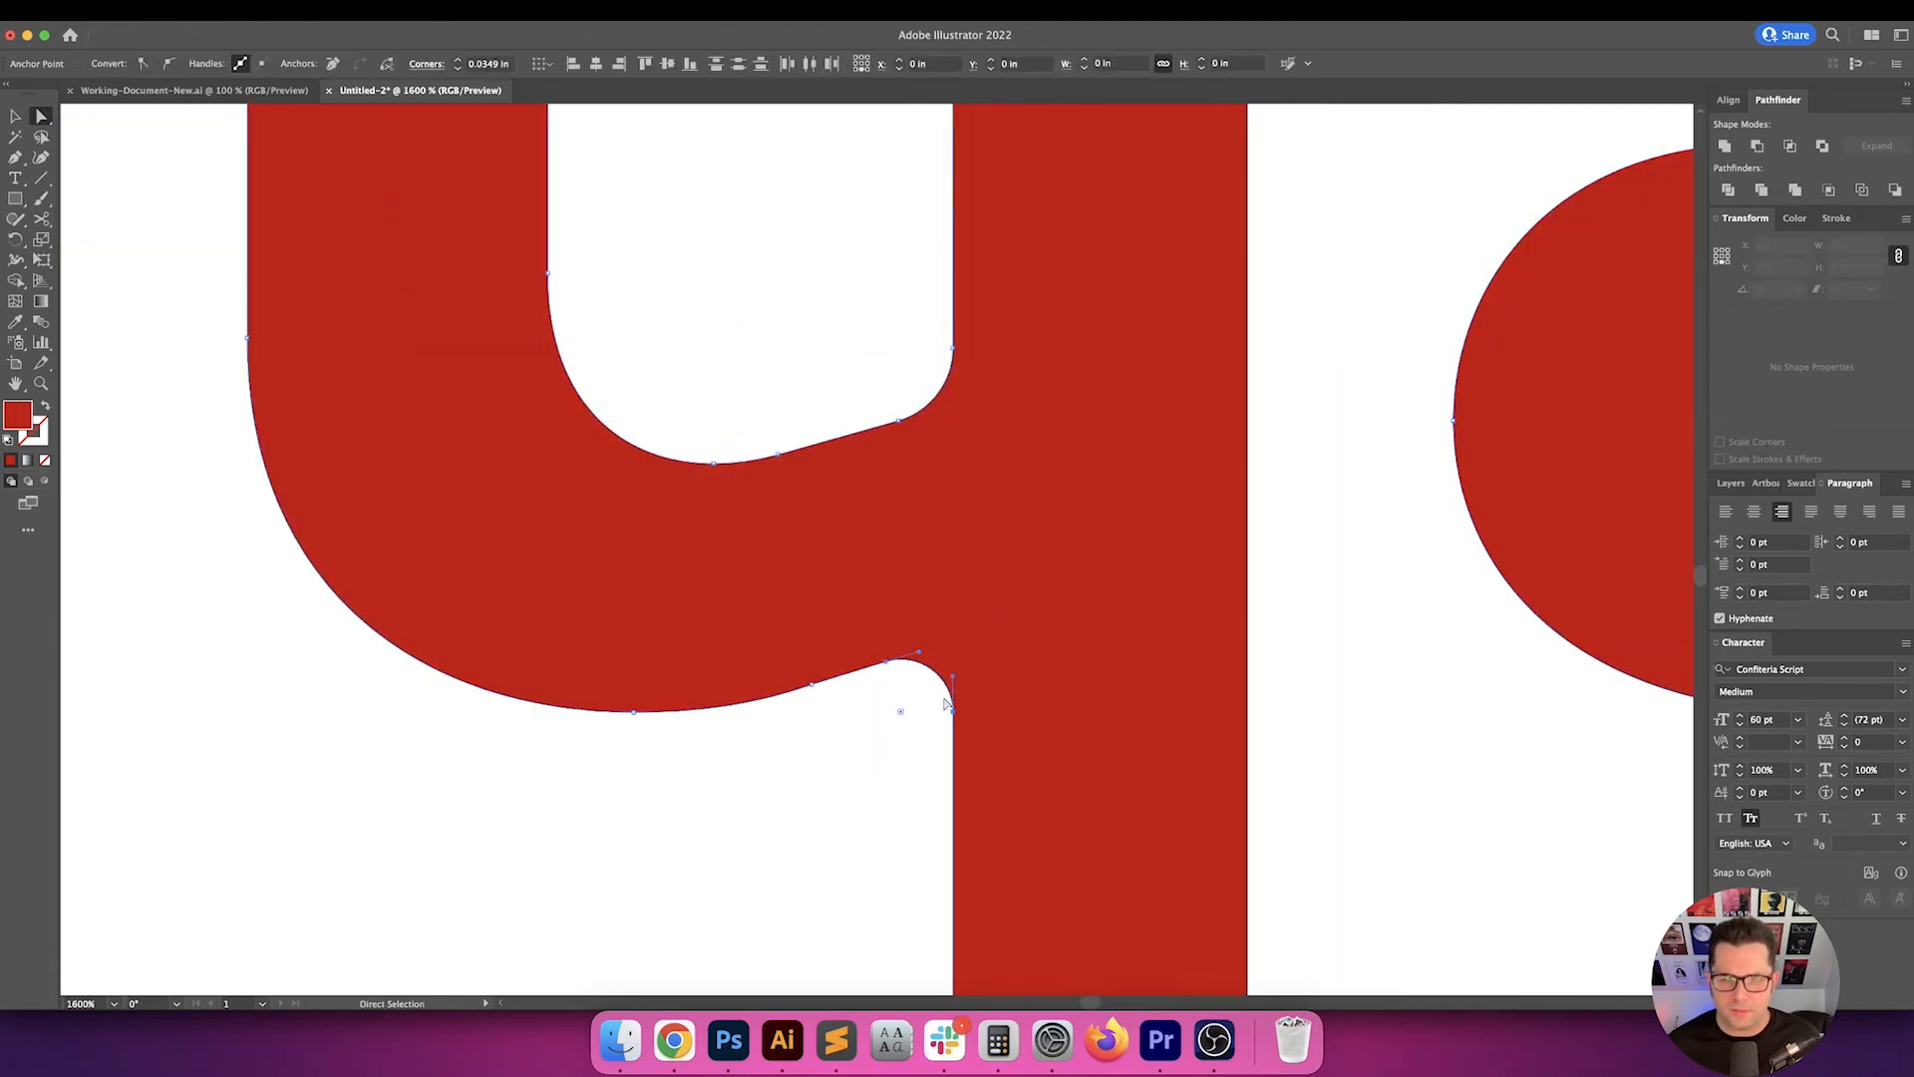
pyautogui.moveTo(911, 695); pyautogui.dragTo(910, 704)
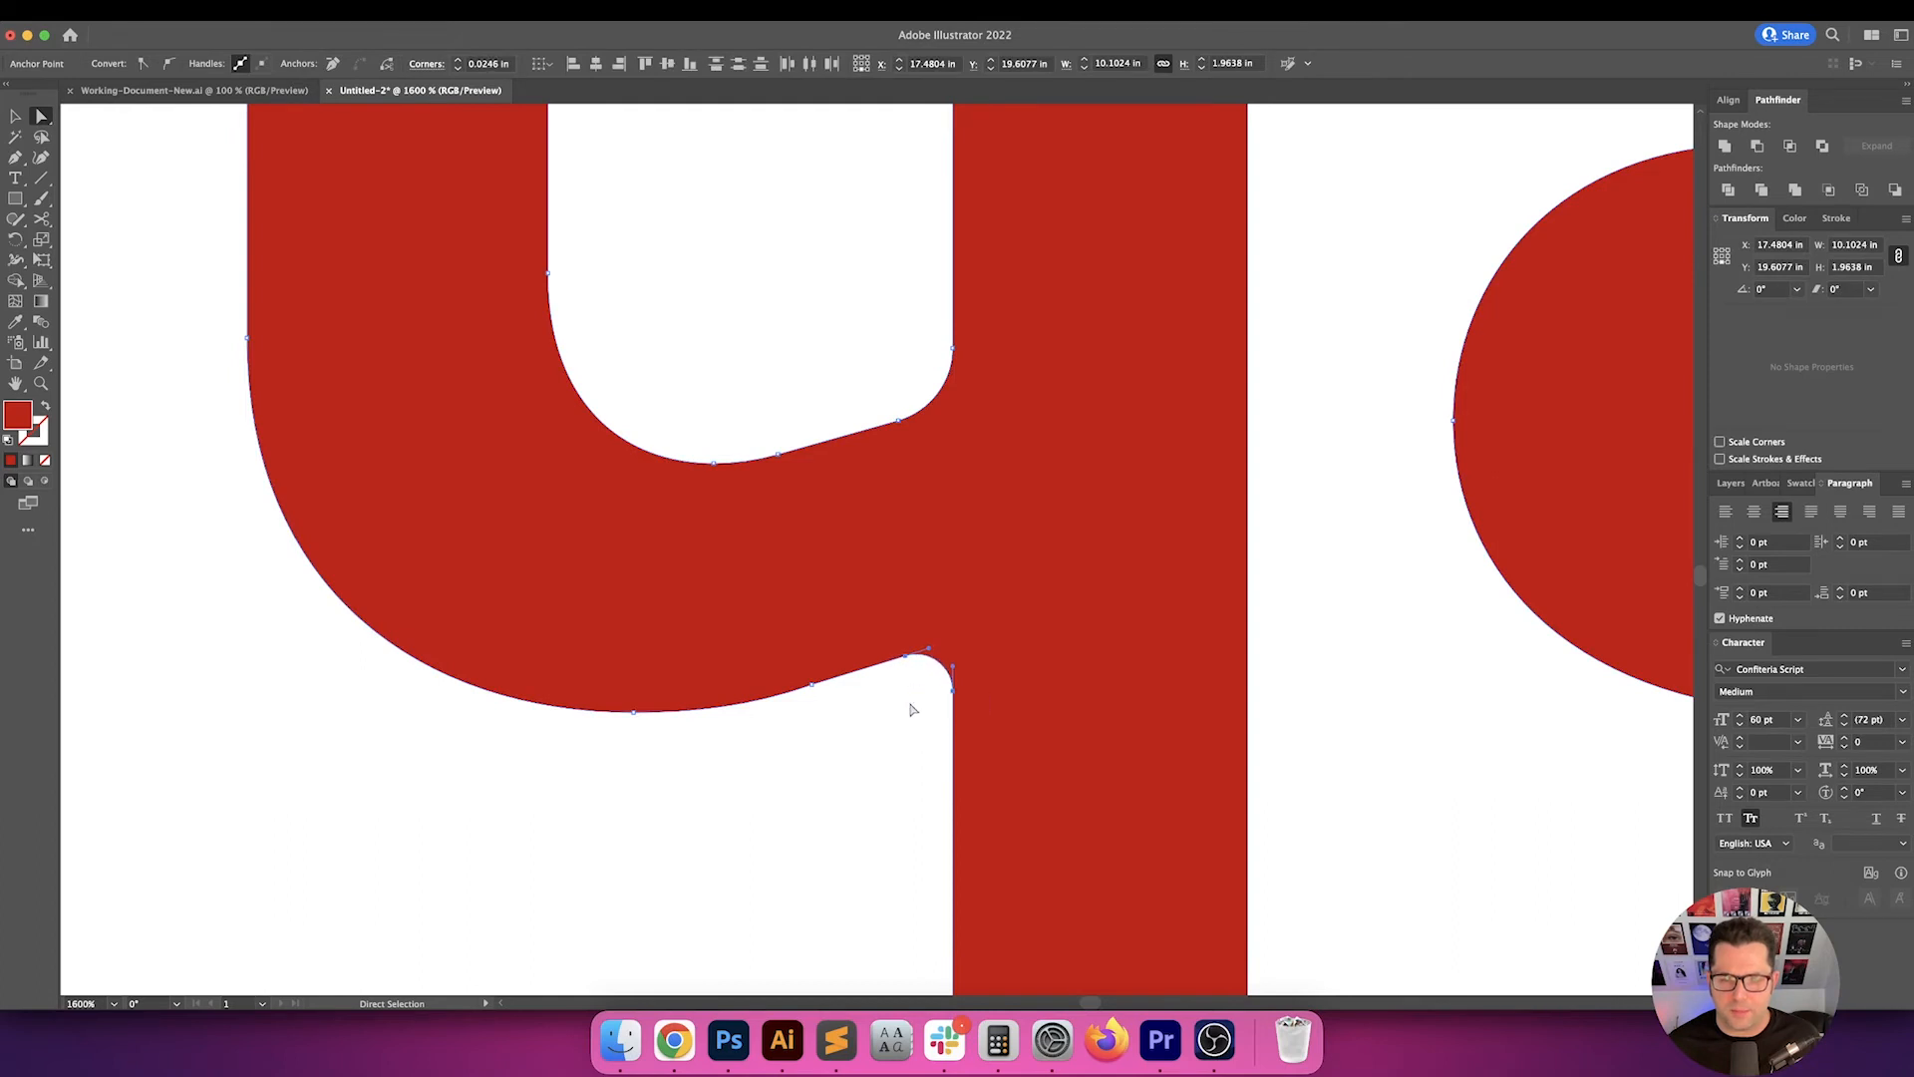
pyautogui.click(910, 706)
# - Examine the joined lowest wordmark as a whole and compare it with the other red wordmark options
pyautogui.scroll(-8, 938, 655)
pyautogui.press('v')
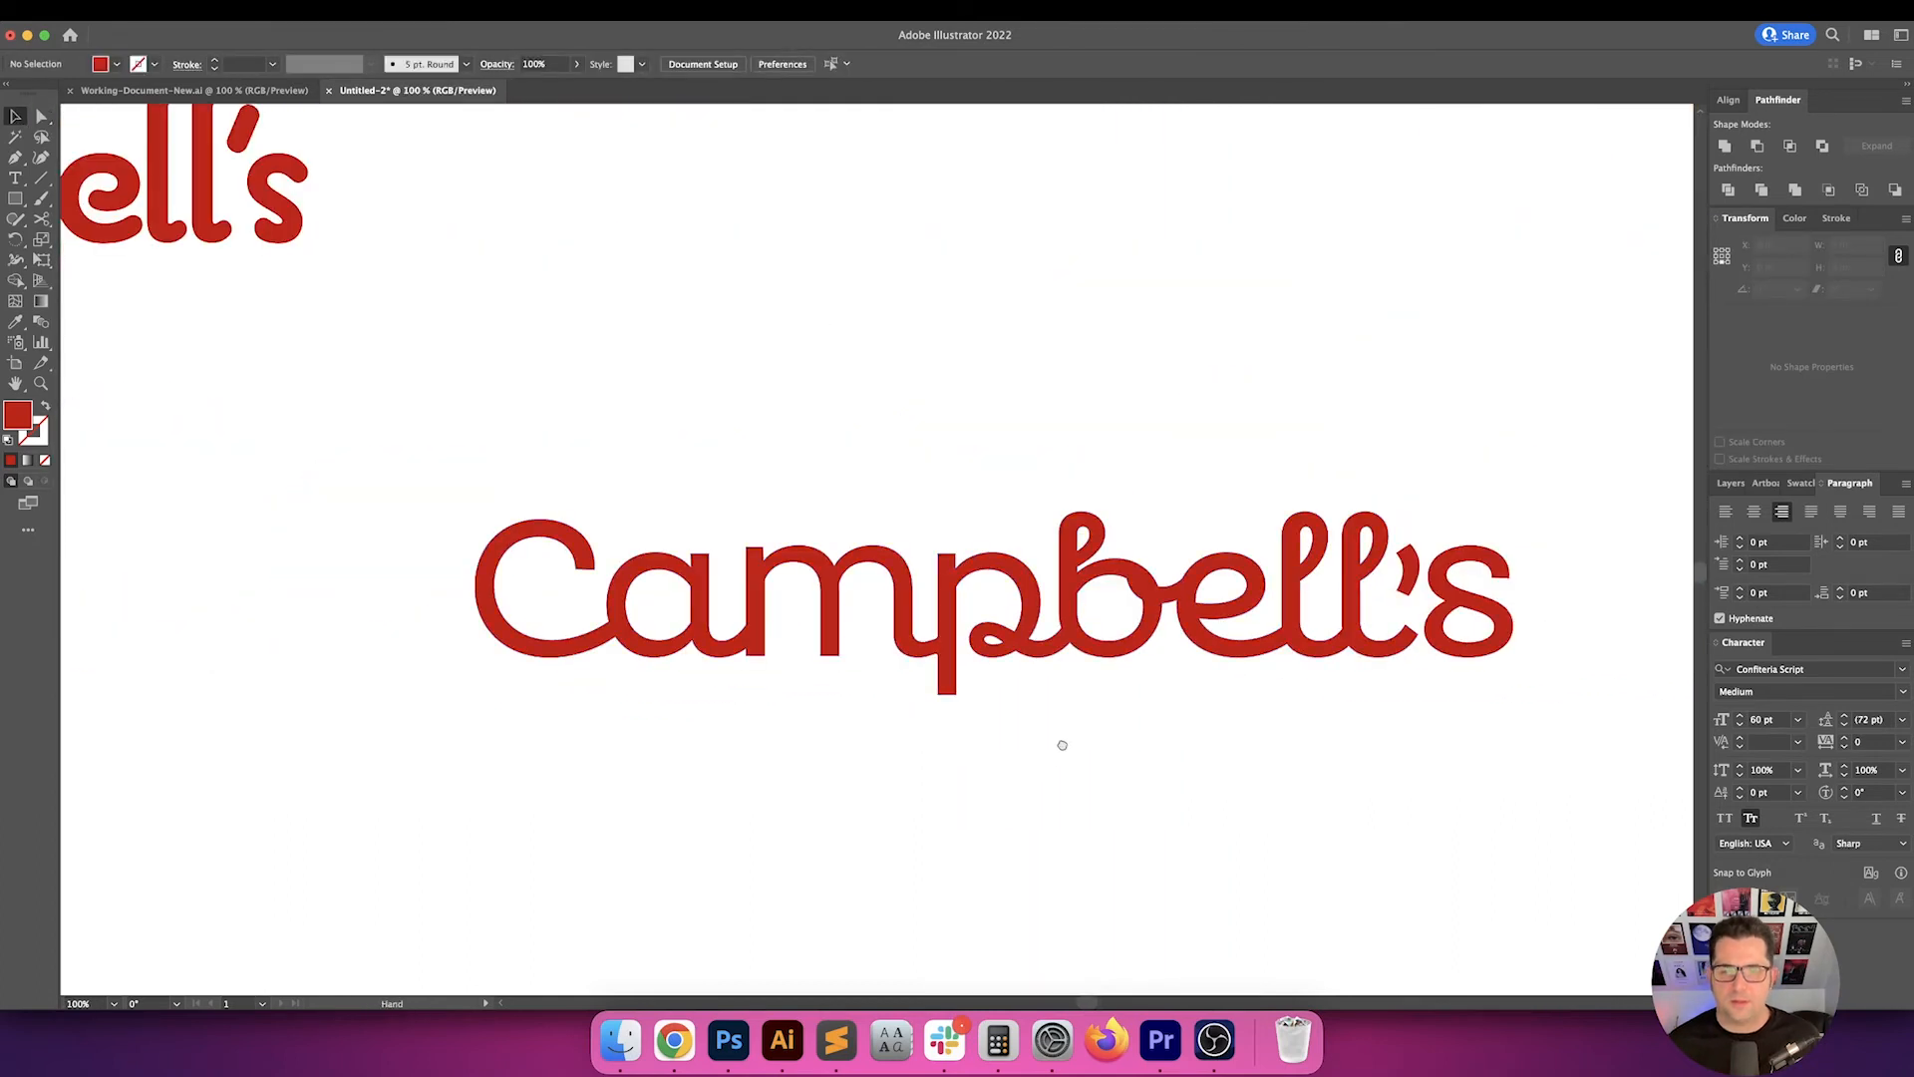
pyautogui.moveTo(1063, 745); pyautogui.dragTo(979, 771)
pyautogui.moveTo(879, 464); pyautogui.dragTo(953, 530)
pyautogui.scroll(-2, 868, 502)
pyautogui.moveTo(546, 518); pyautogui.dragTo(1213, 748)
pyautogui.moveTo(1102, 708); pyautogui.dragTo(1233, 791)
pyautogui.click(891, 539)
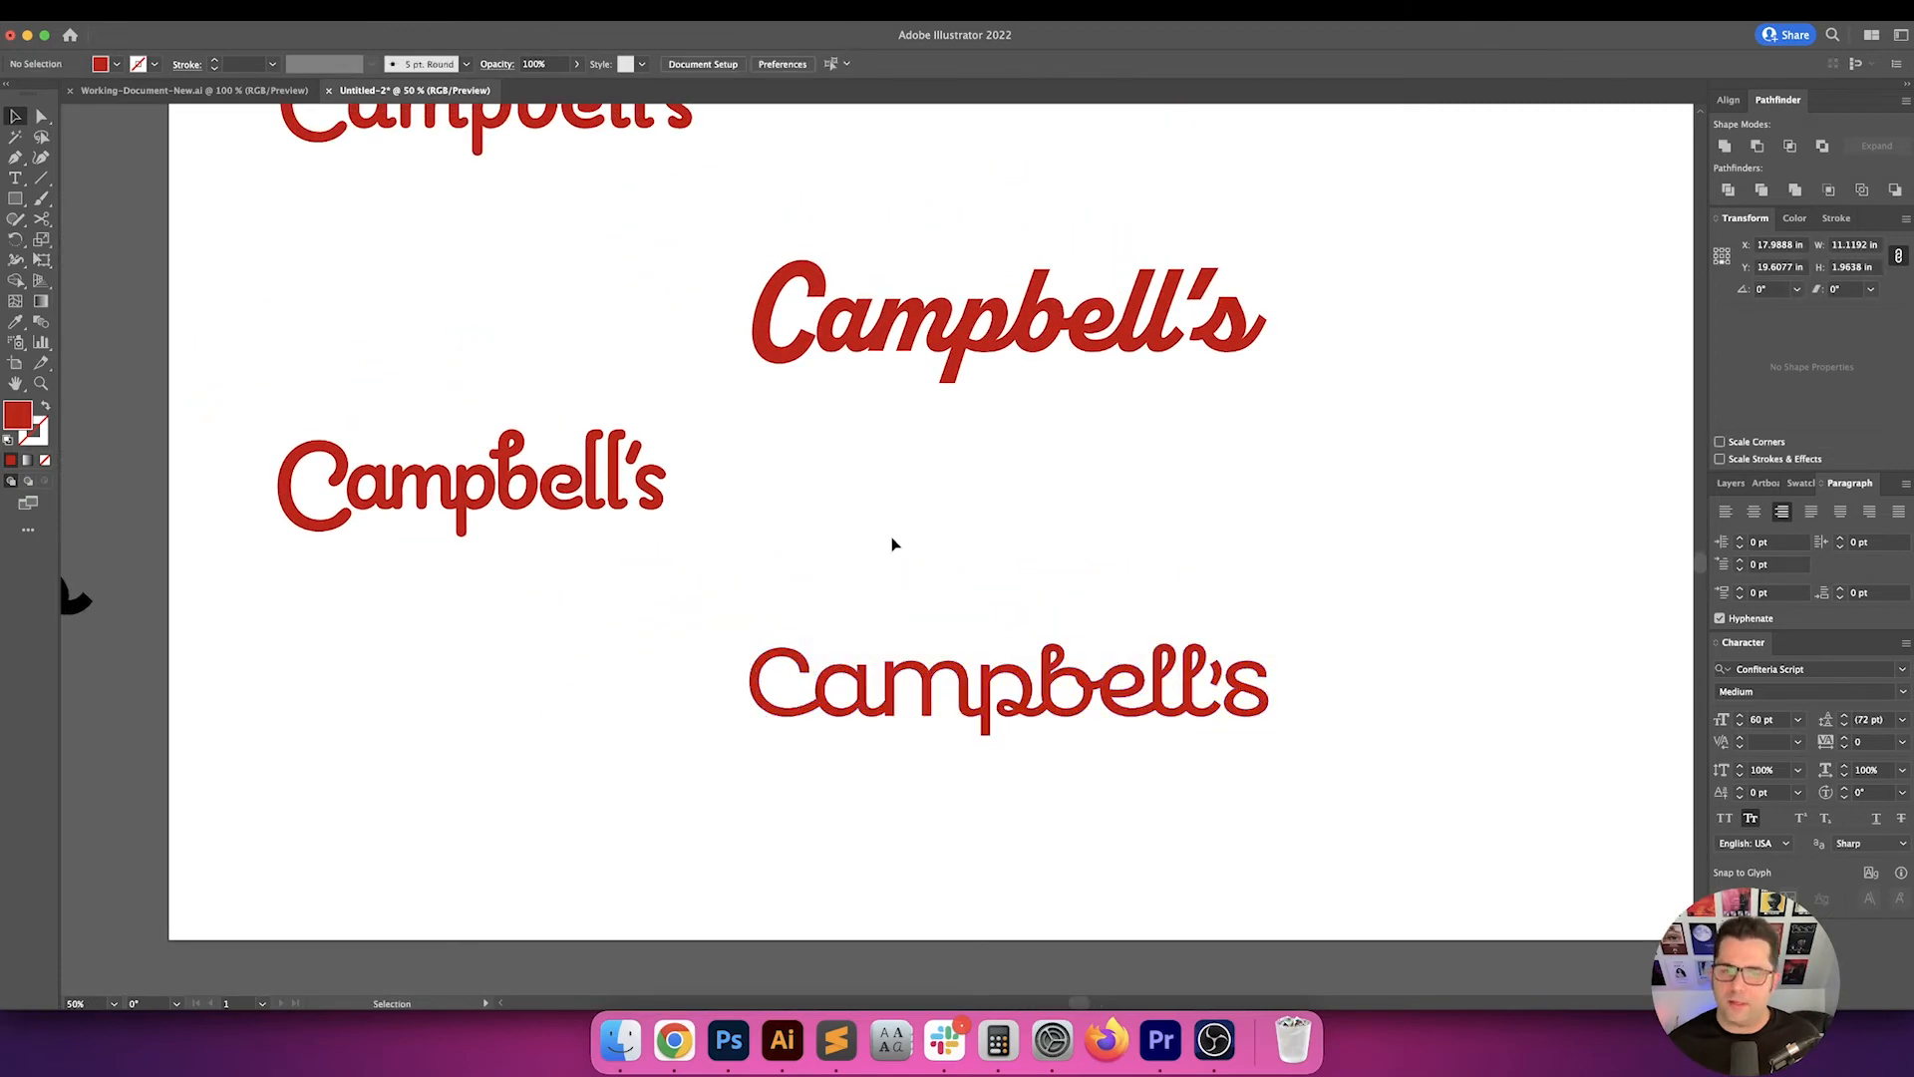
pyautogui.hscroll(-4, 722, 483)
pyautogui.scroll(2, 722, 483)
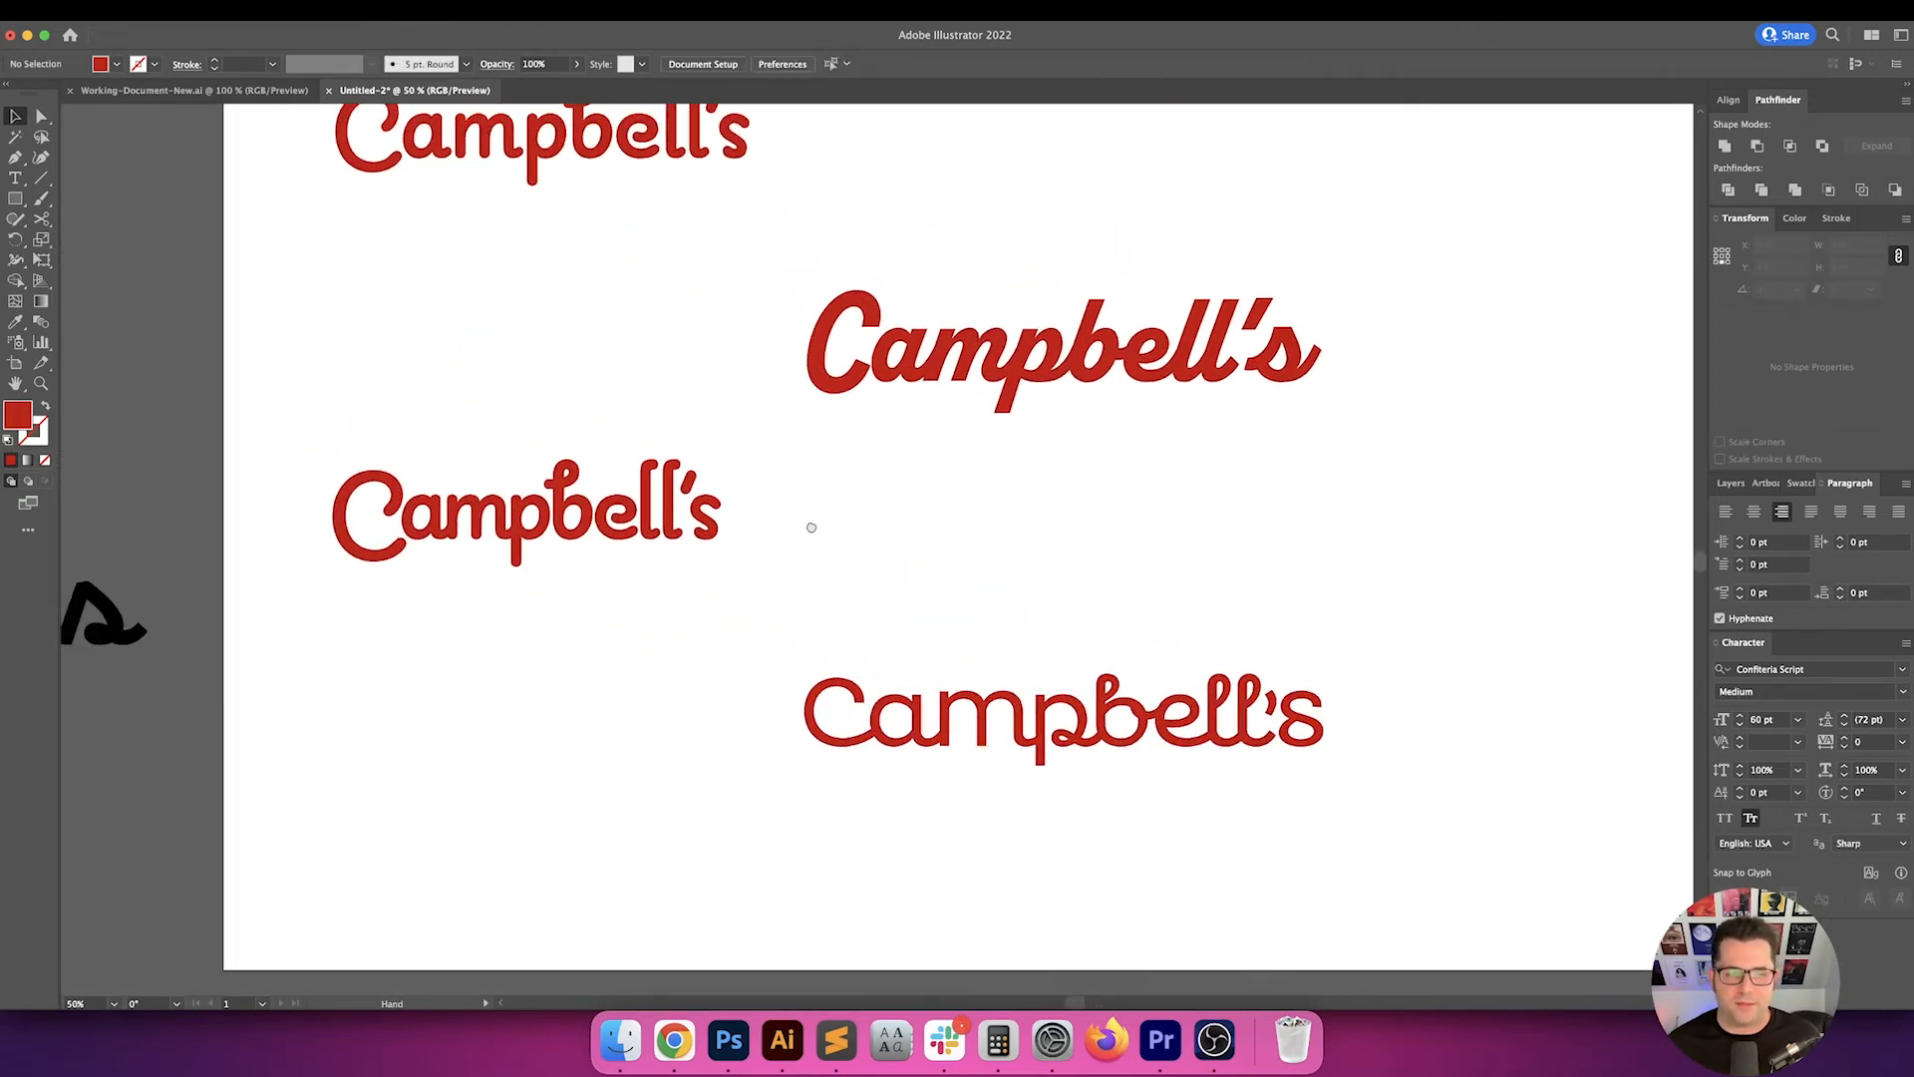
pyautogui.moveTo(757, 590); pyautogui.dragTo(809, 589)
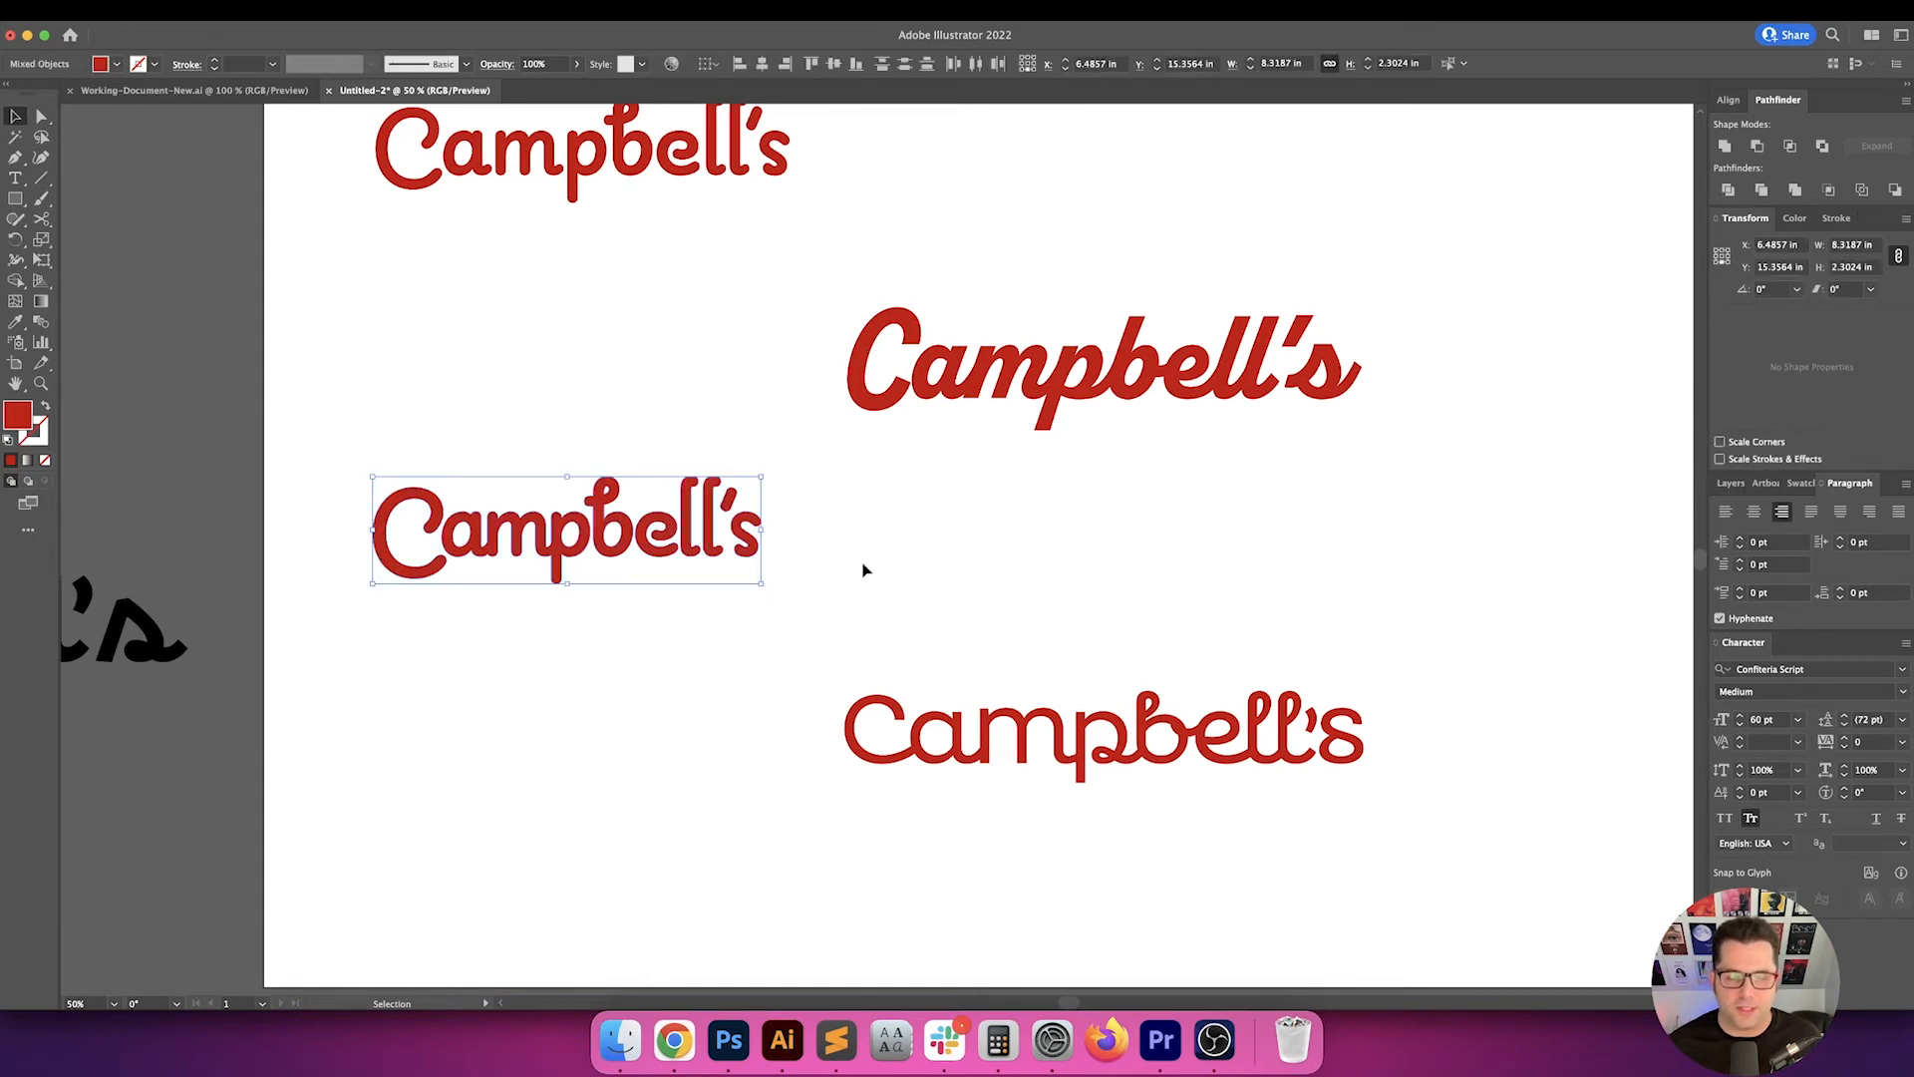
pyautogui.click(1007, 595)
pyautogui.hscroll(5, 898, 538)
pyautogui.scroll(-3, 897, 539)
# - Shear the lowest wordmark by 10° along the horizontal axis
pyautogui.moveTo(653, 558); pyautogui.dragTo(757, 629)
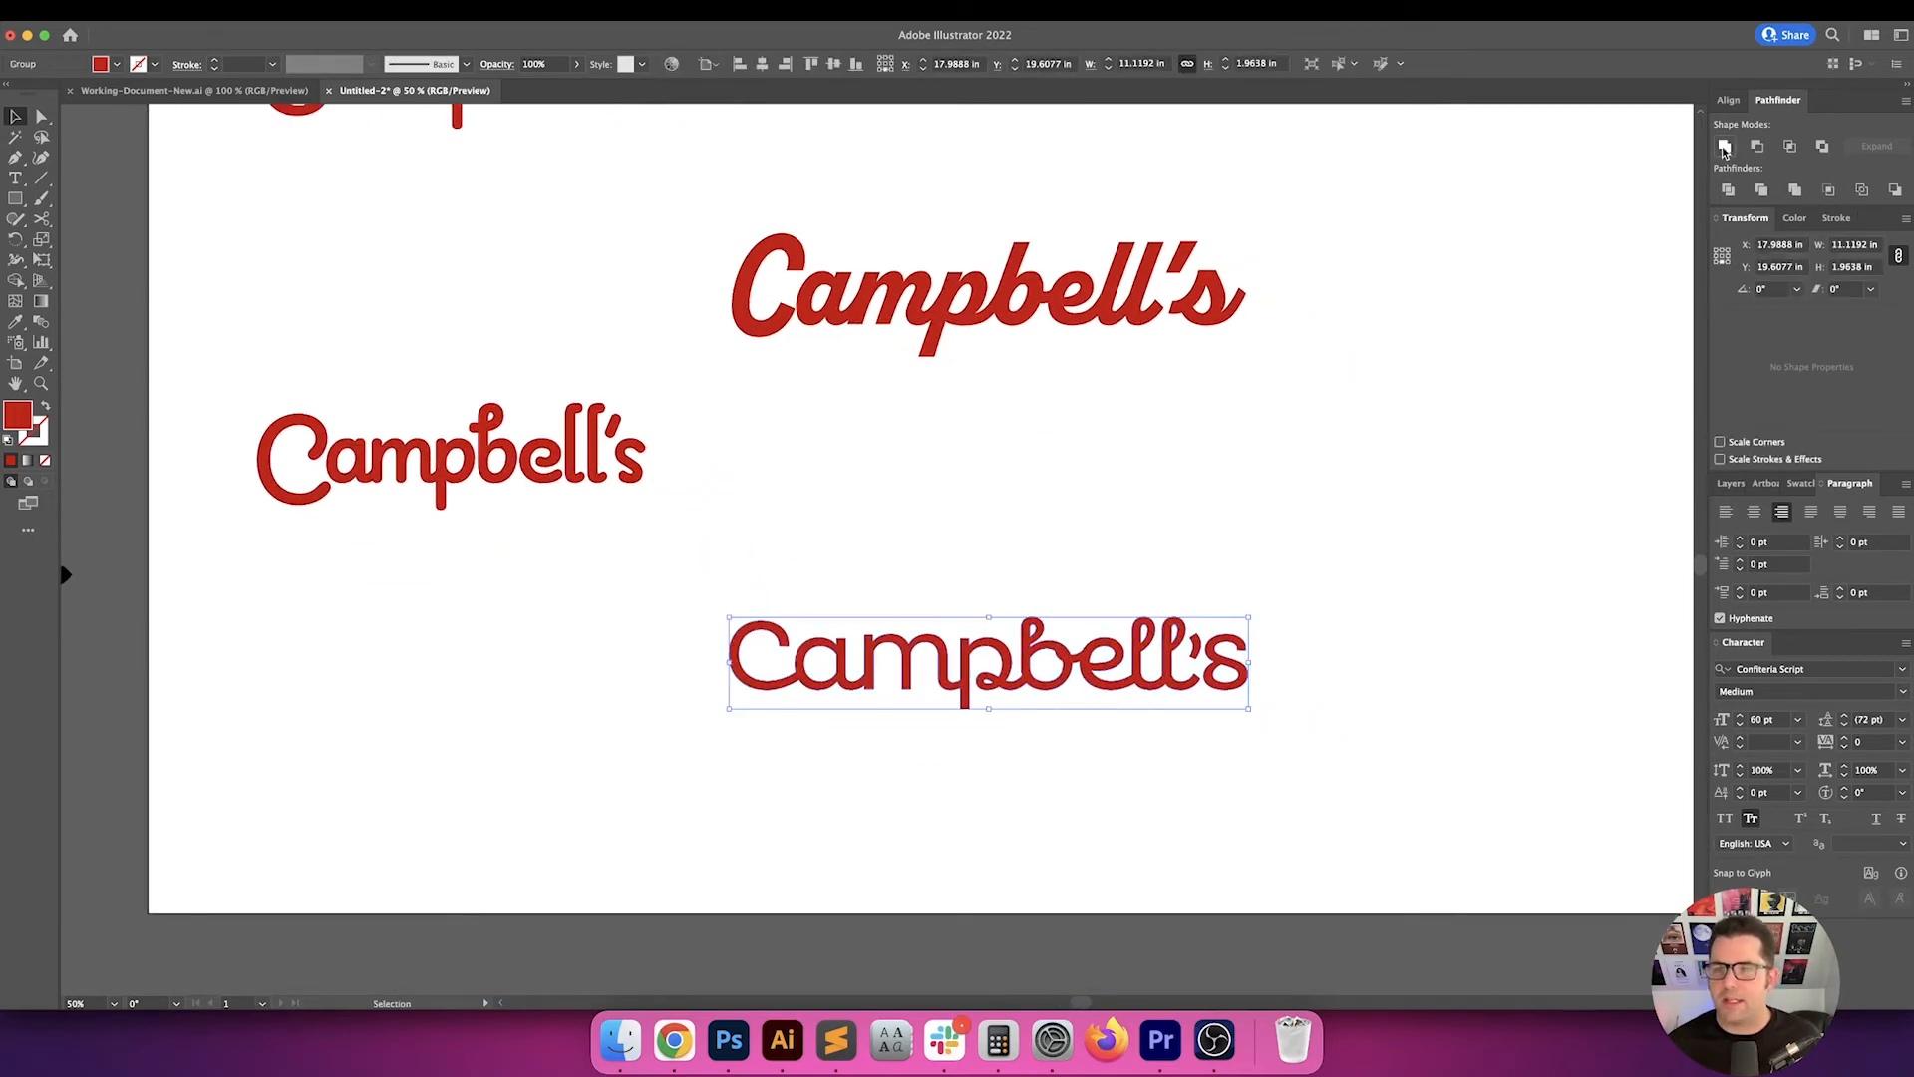
pyautogui.click(875, 479)
pyautogui.hscroll(1, 958, 535)
pyautogui.click(965, 658)
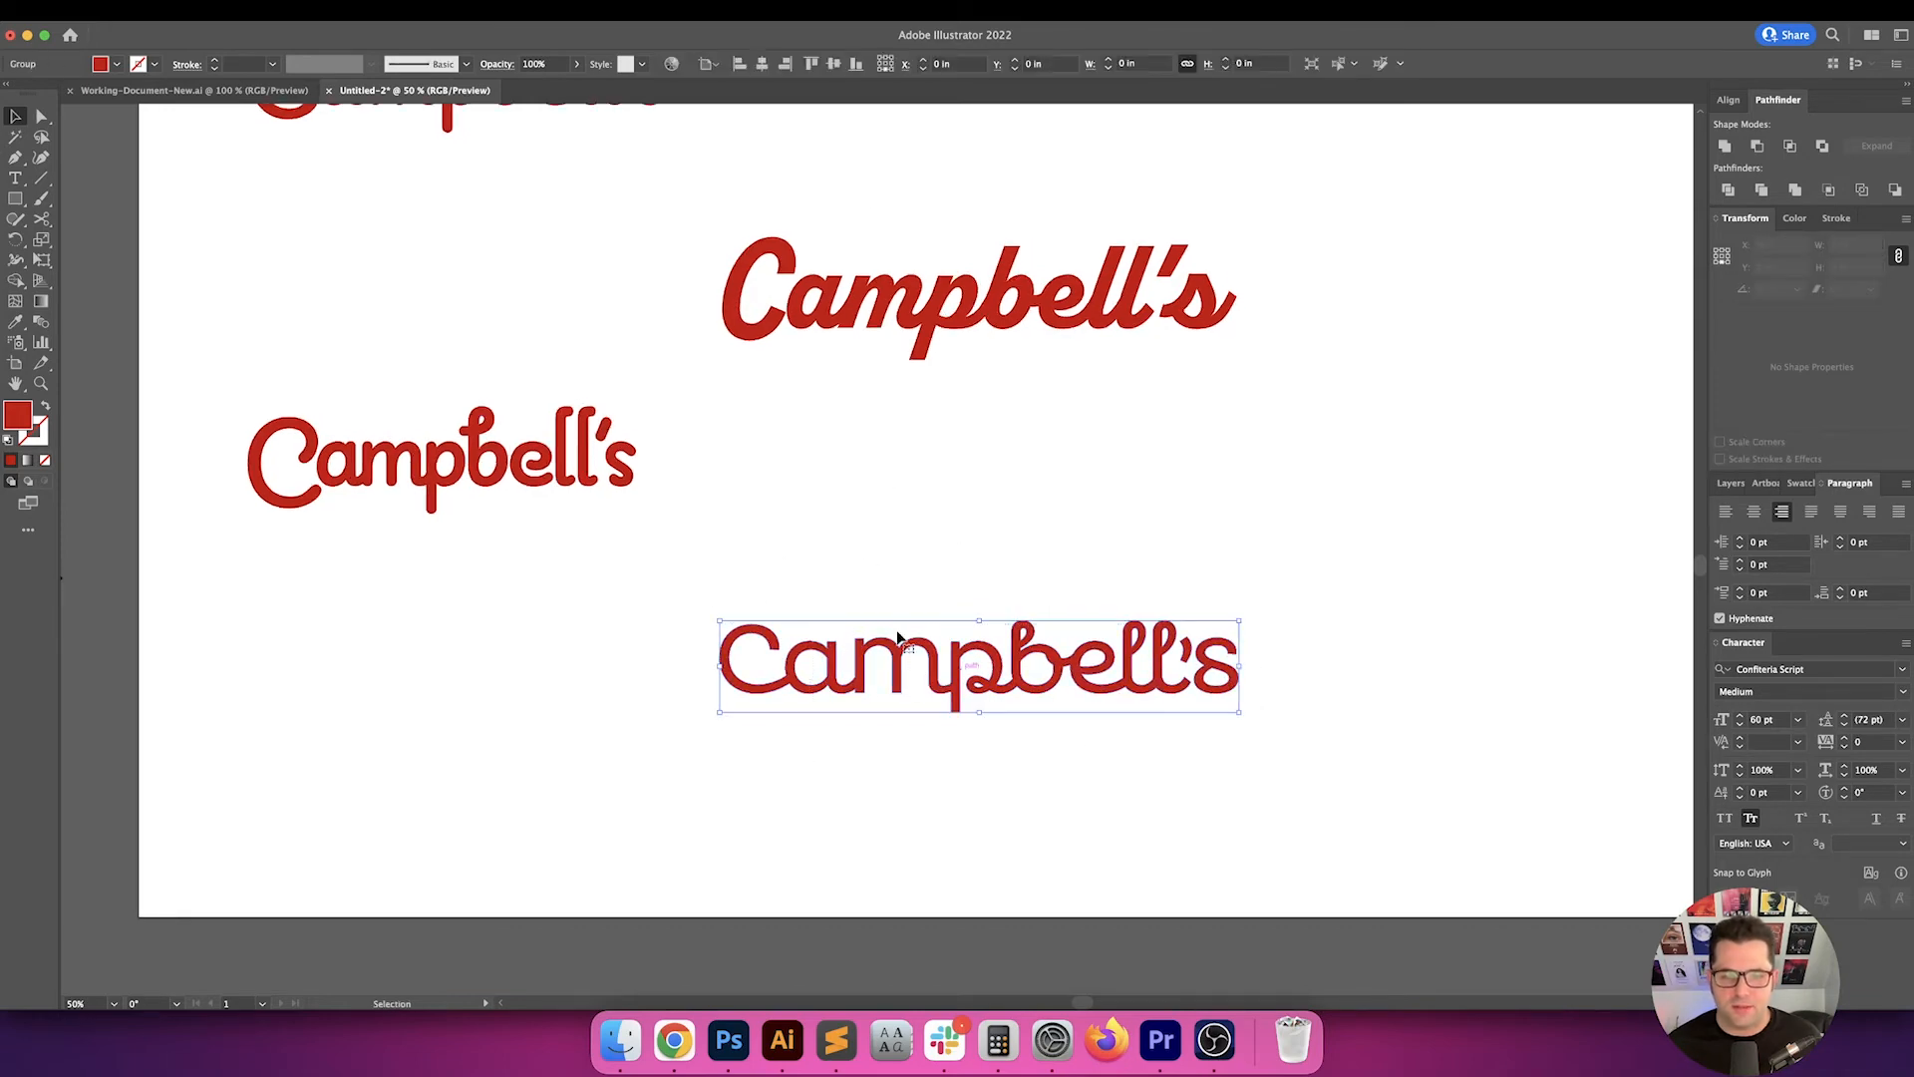
pyautogui.click(199, 10)
pyautogui.moveTo(269, 34)
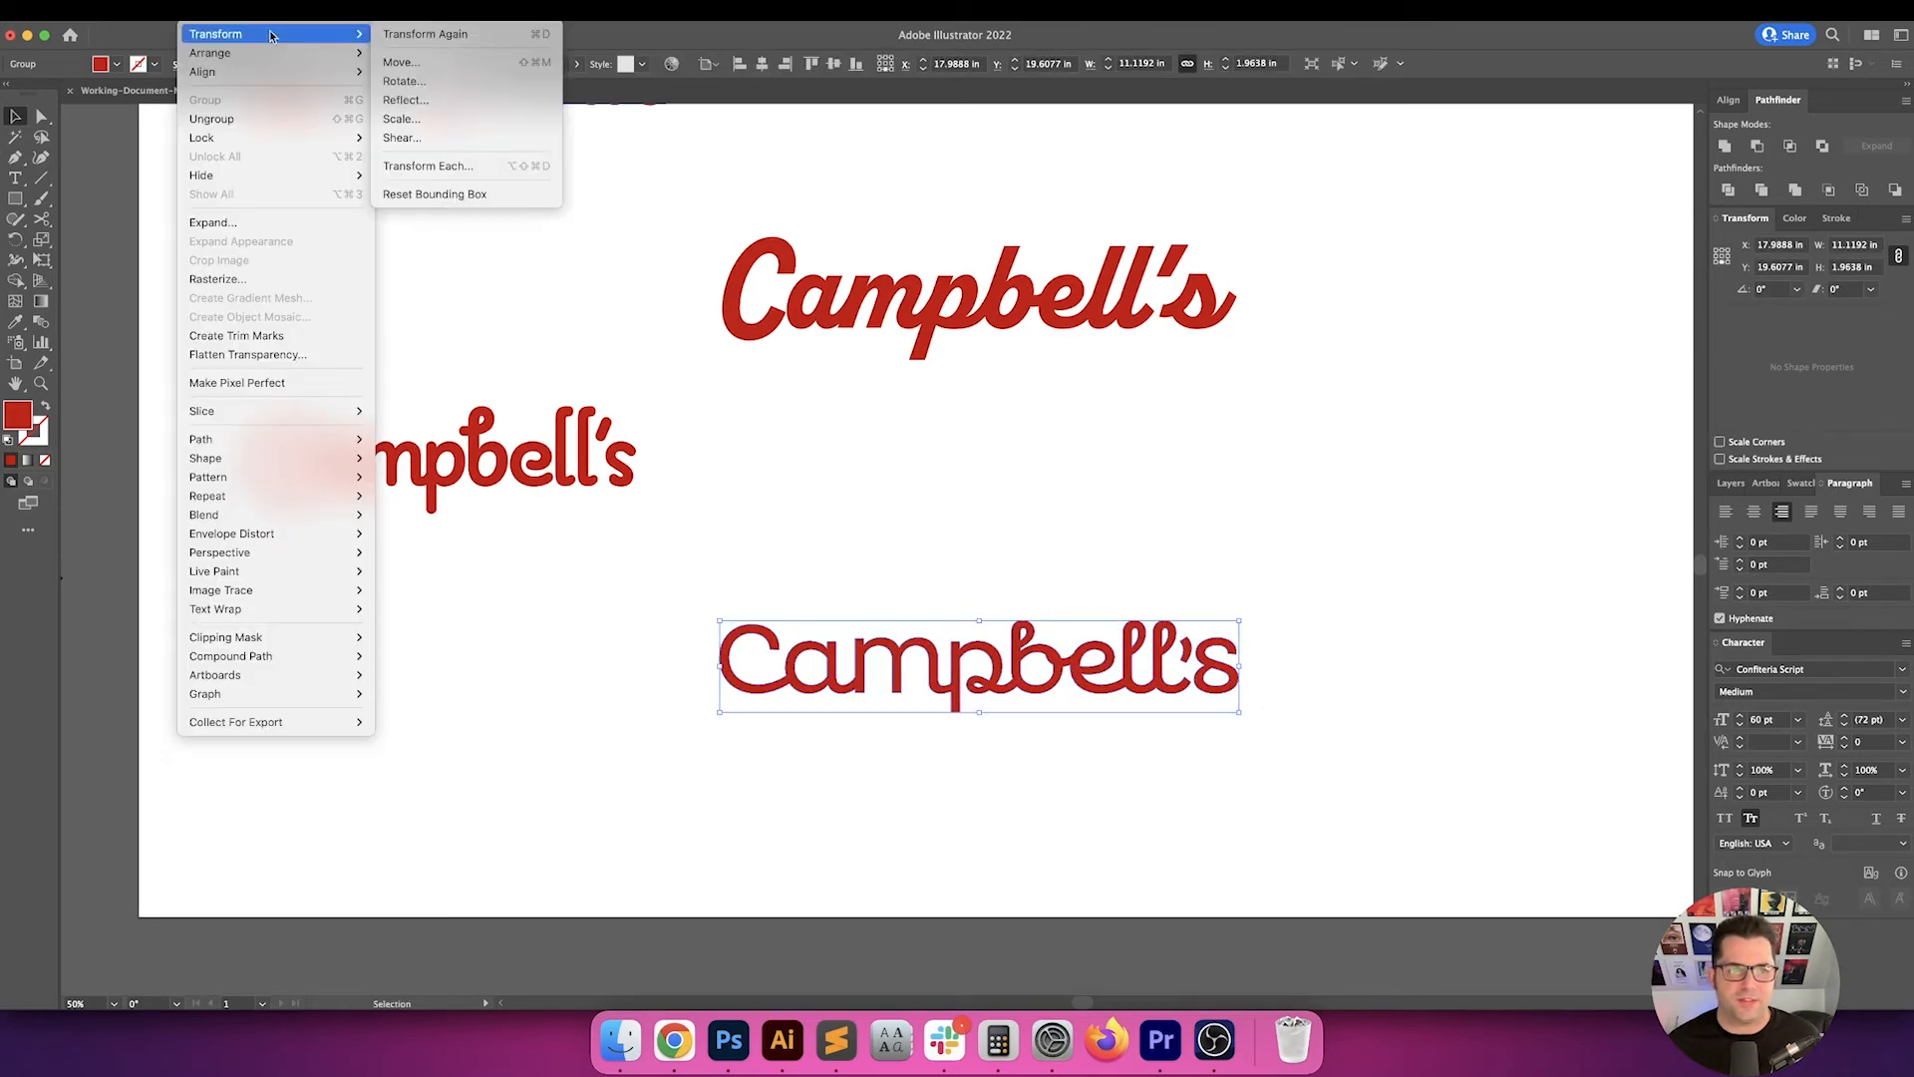
pyautogui.click(421, 139)
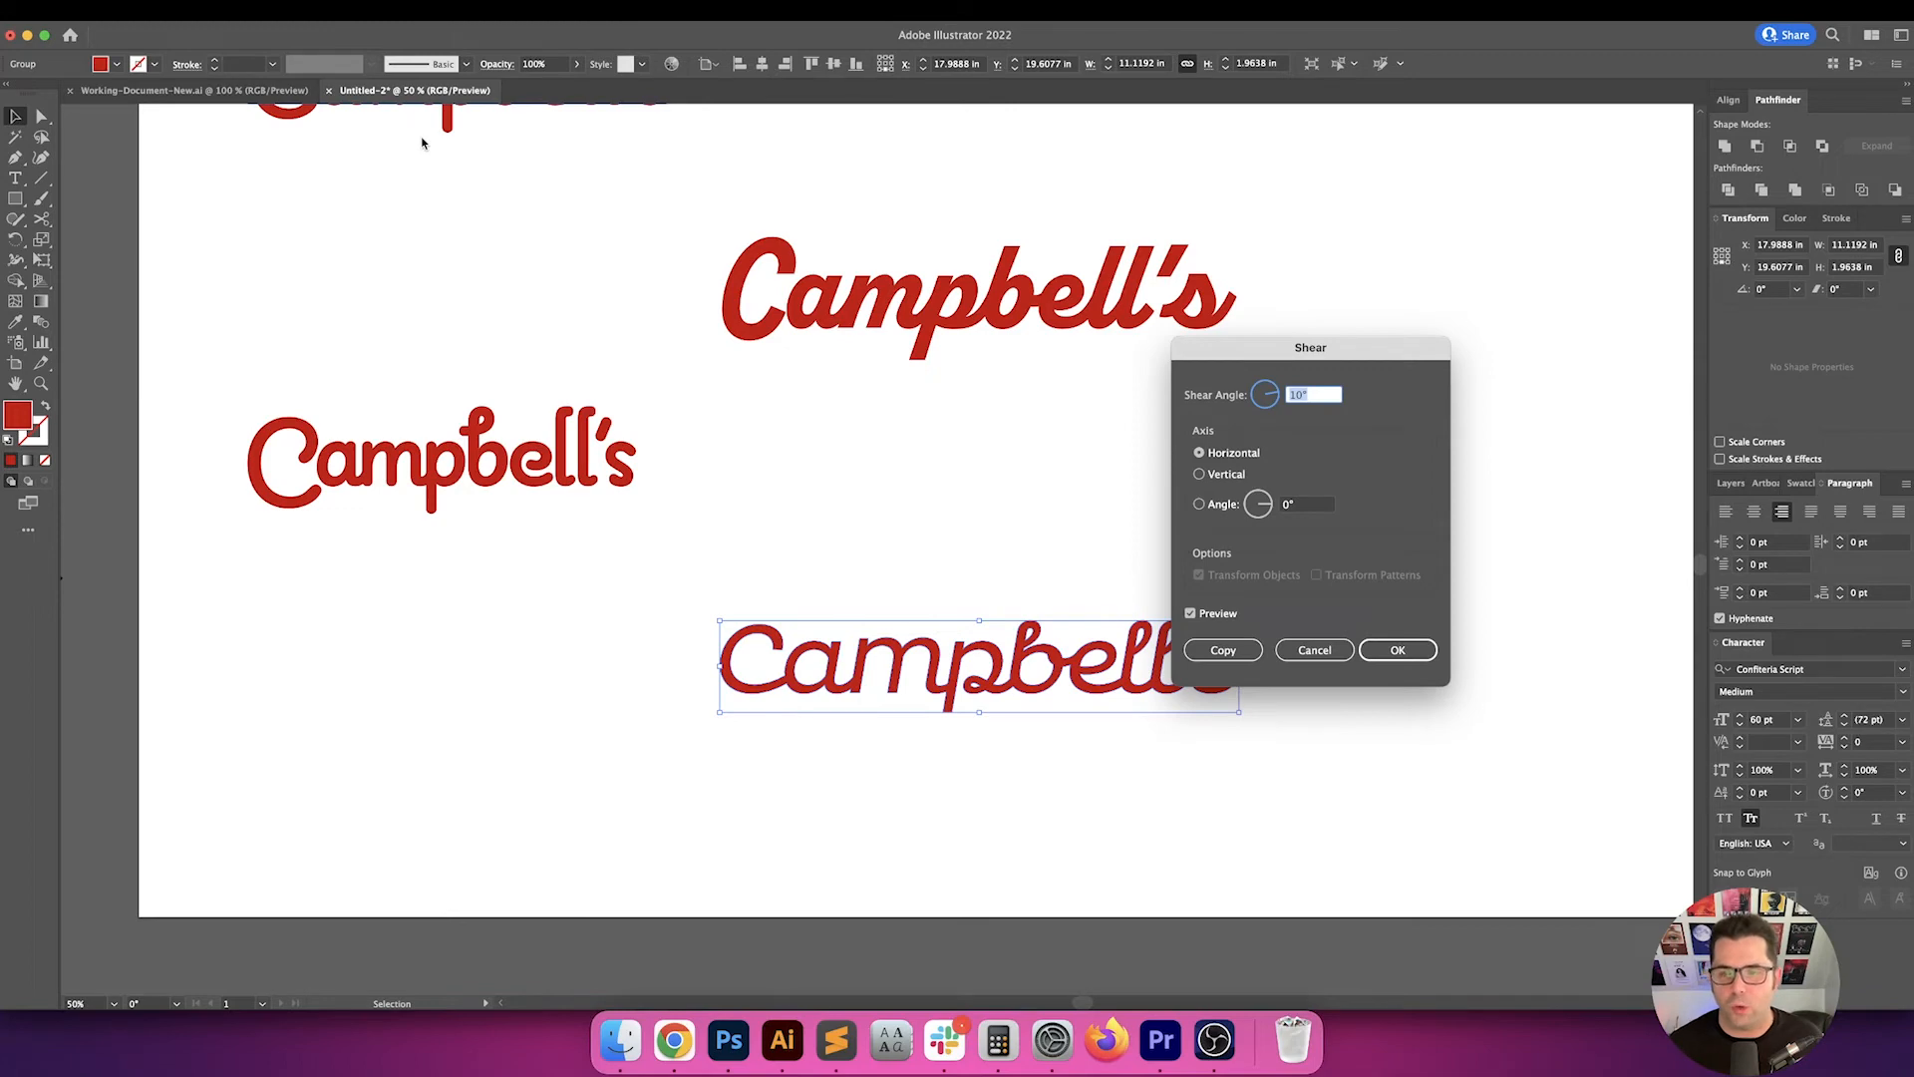
pyautogui.press('Escape')
pyautogui.click(1060, 480)
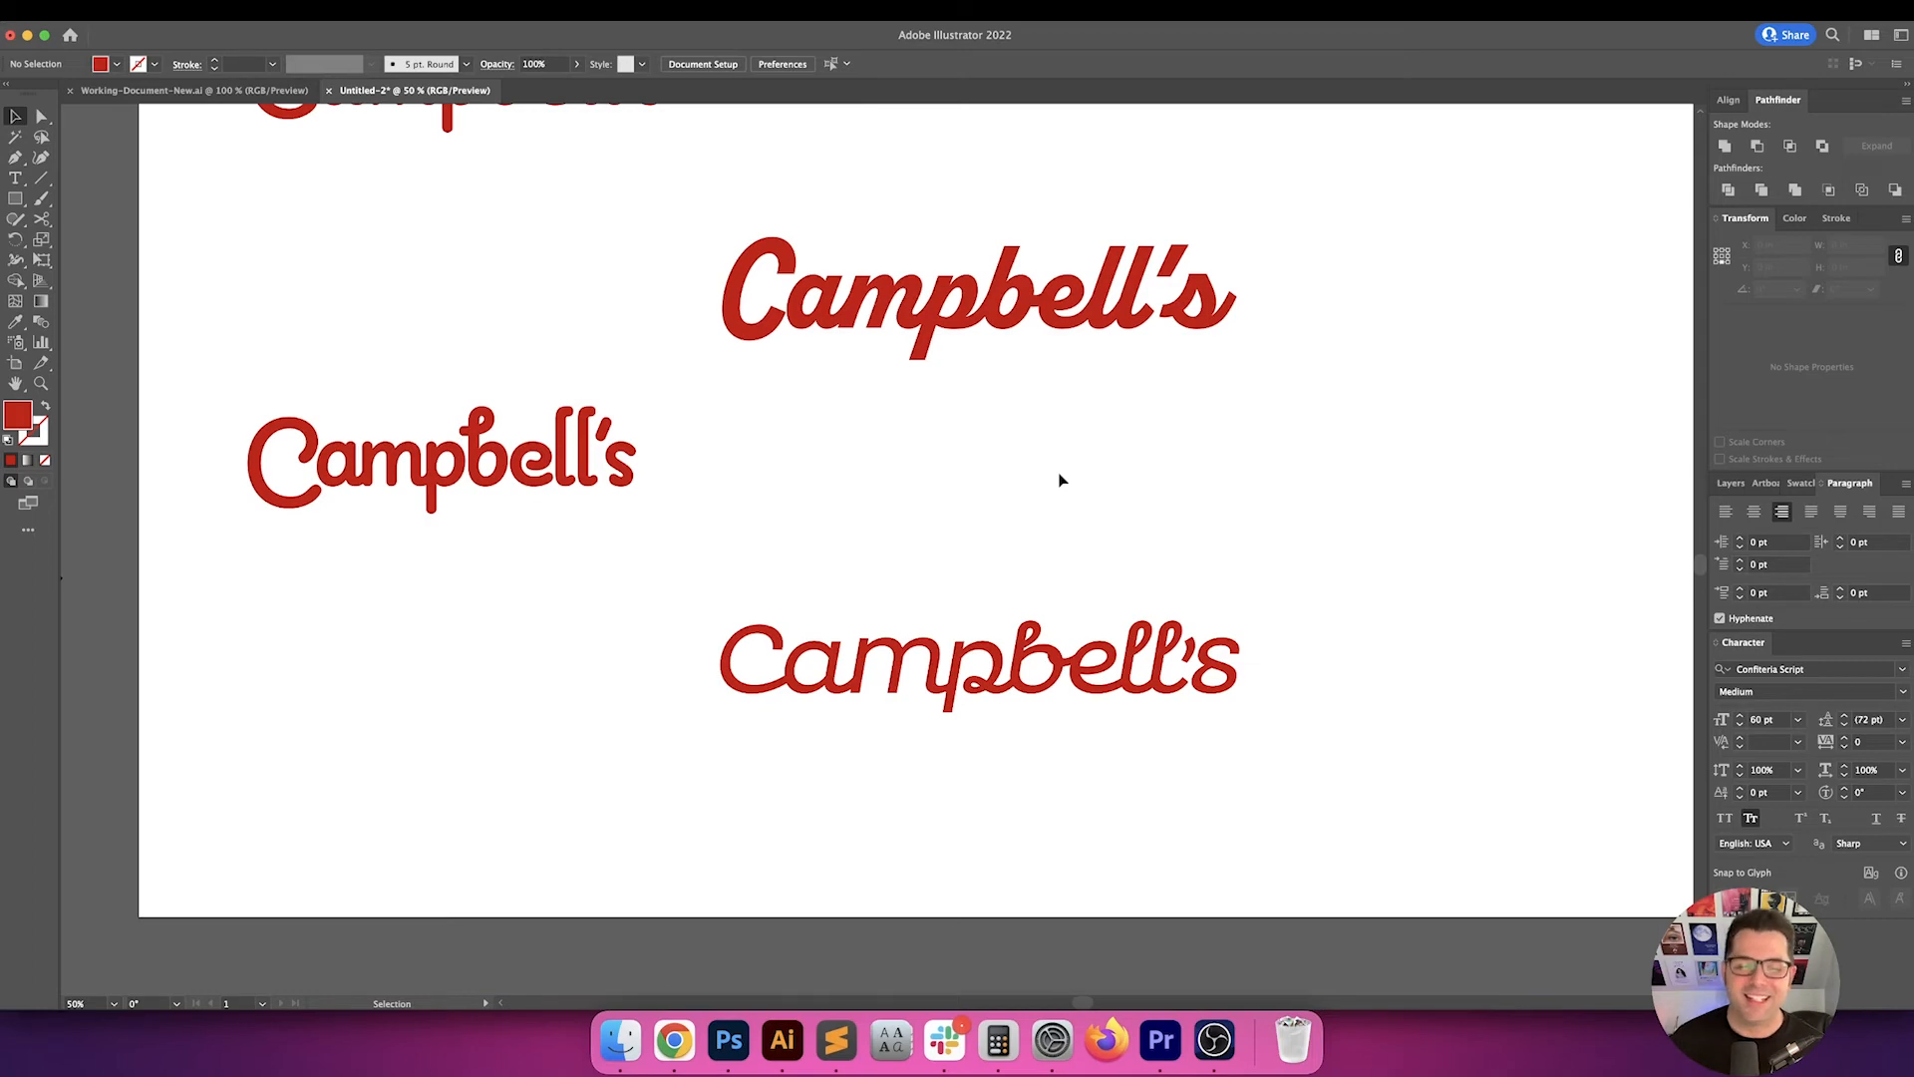
# - Compare the slanted lowest wordmark with the chart of historical Campbell's logos, including the current 2021 version
pyautogui.hscroll(3, 1060, 479)
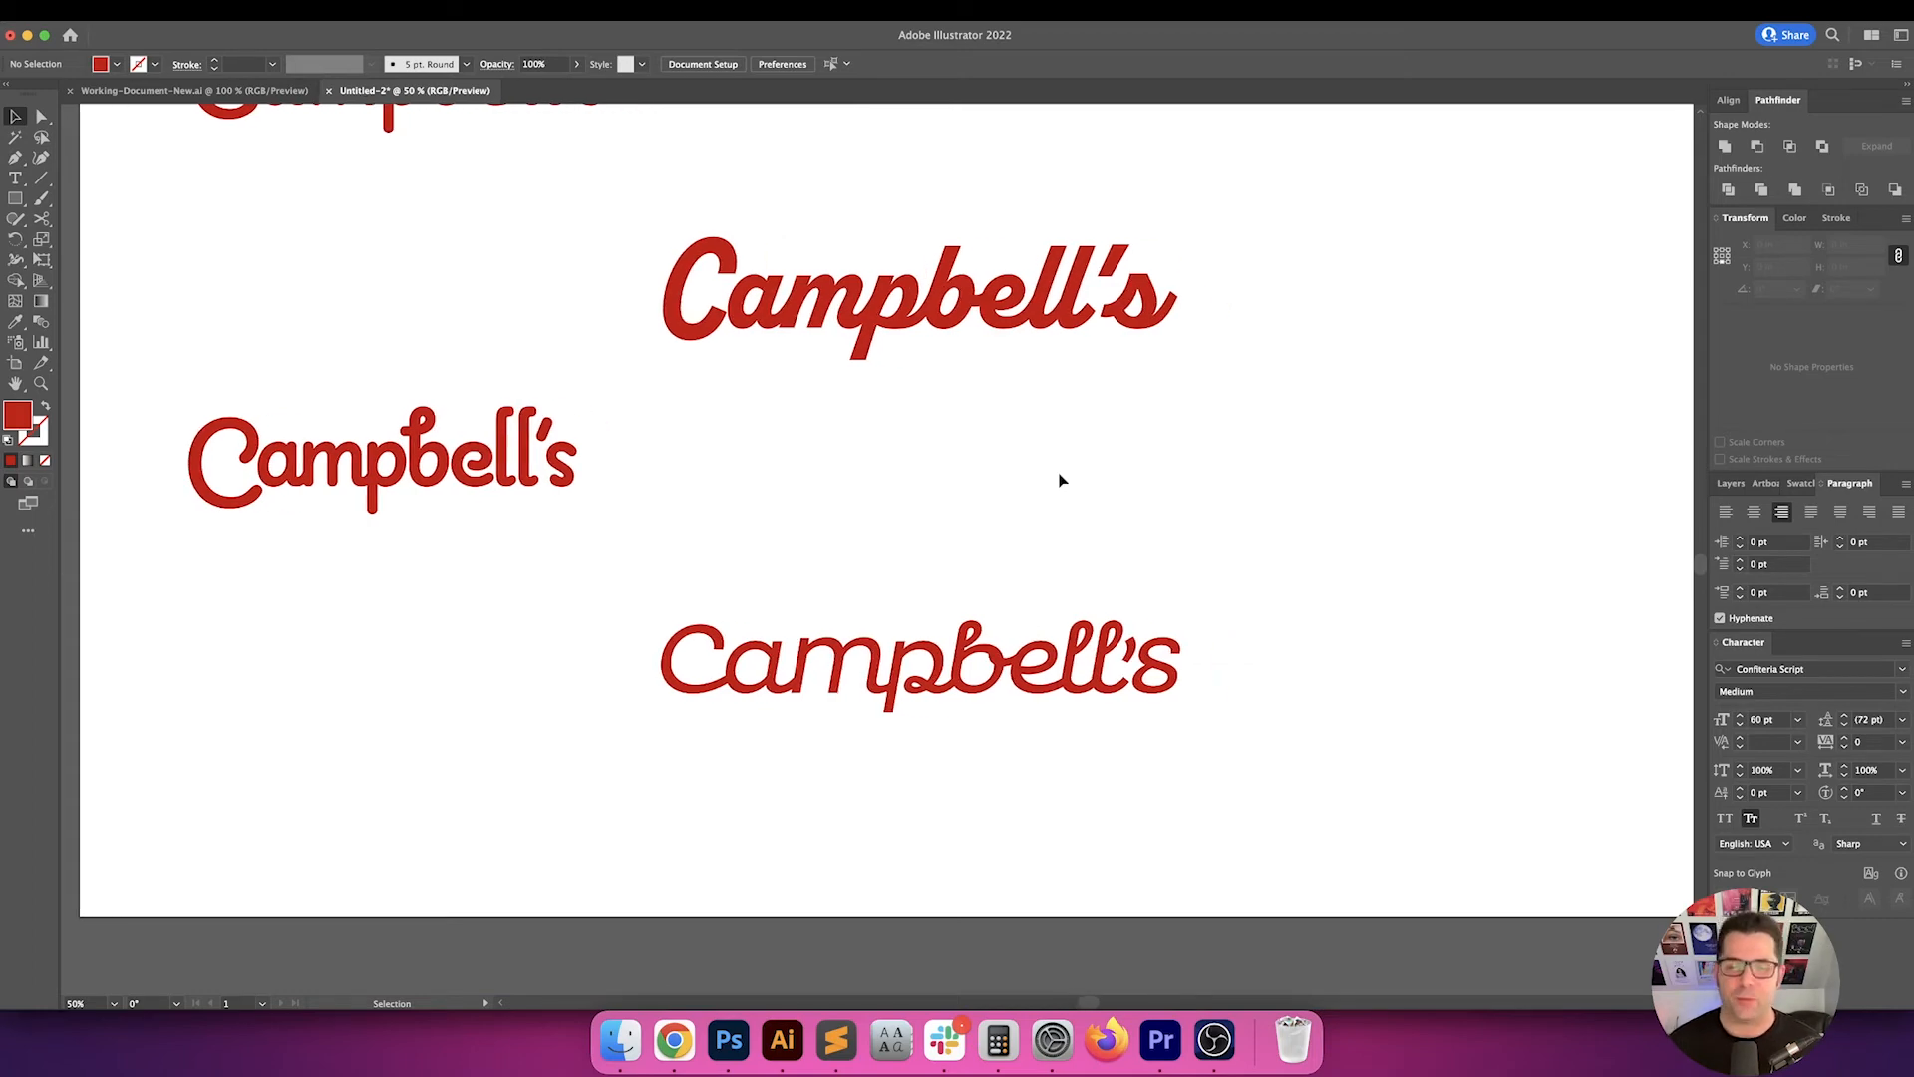
pyautogui.press('super+minus')
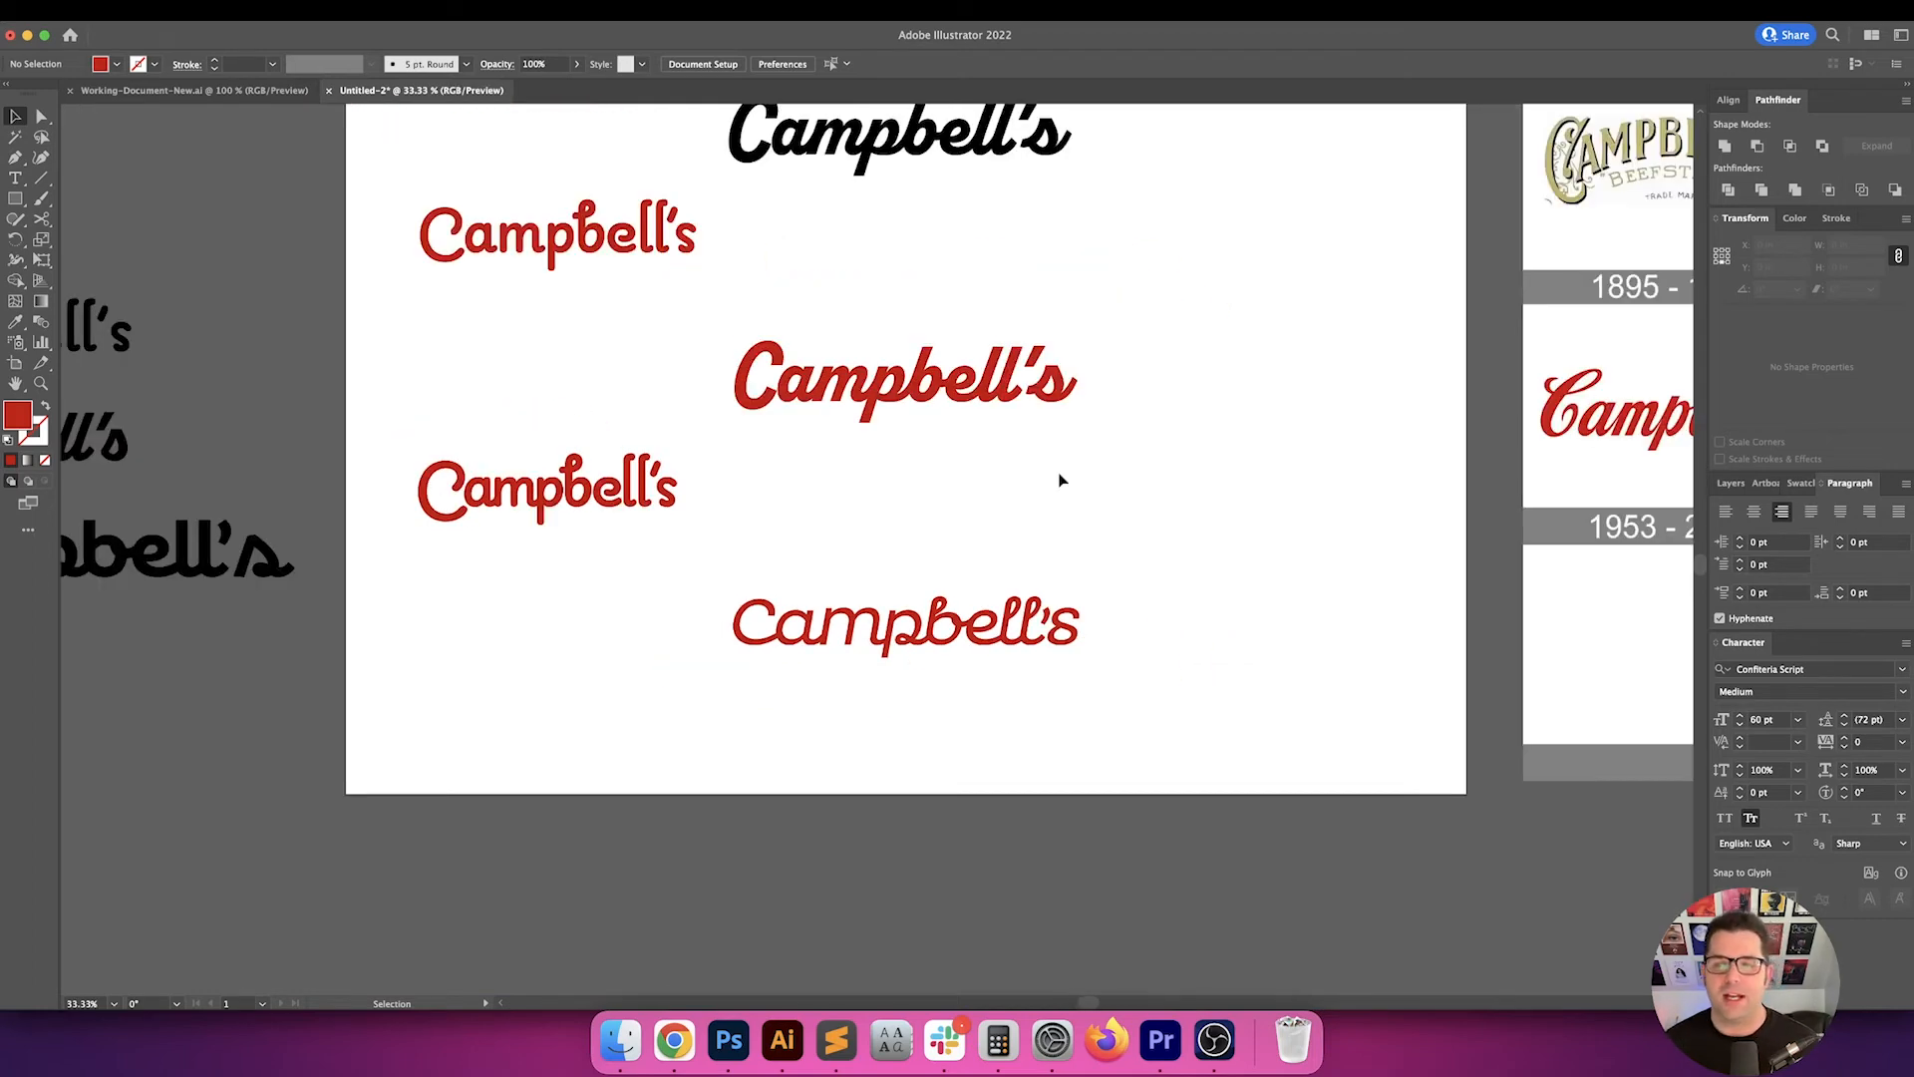
pyautogui.hscroll(15, 1060, 480)
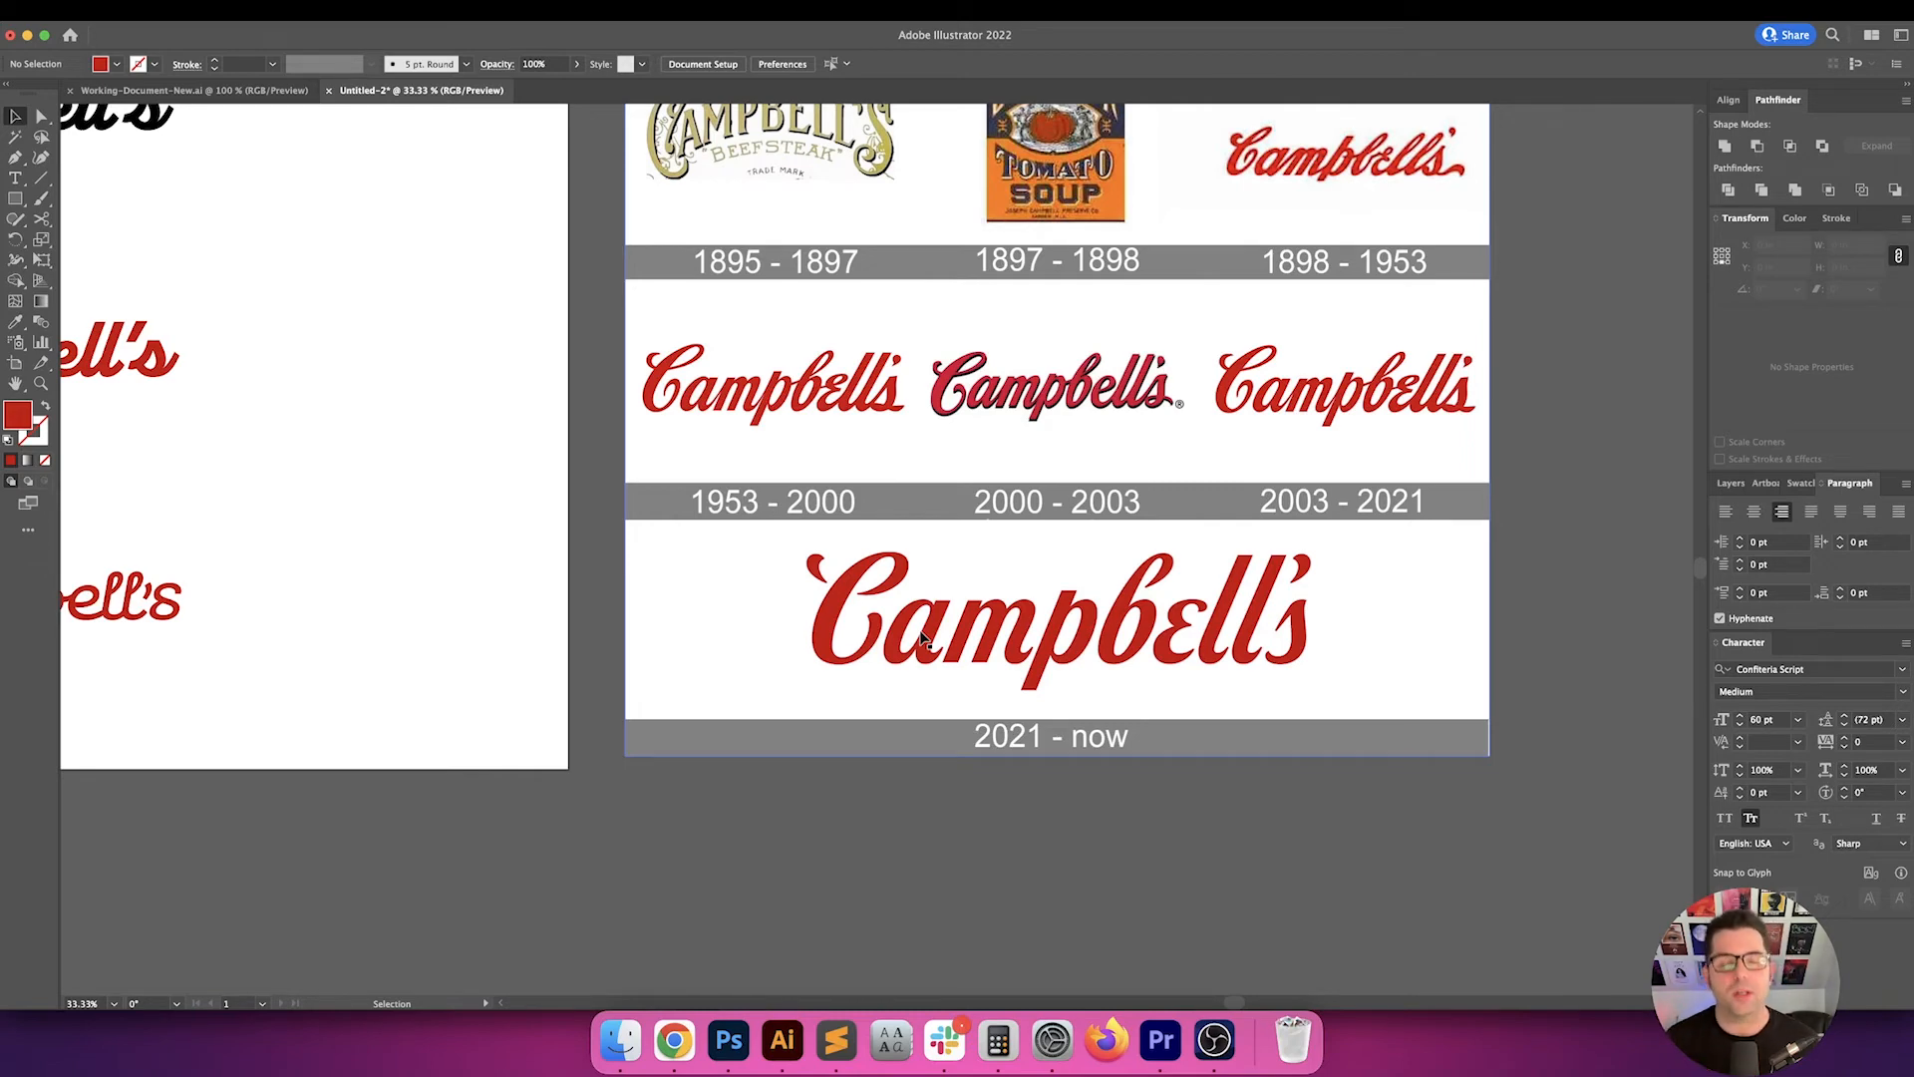
pyautogui.hscroll(-10, 812, 499)
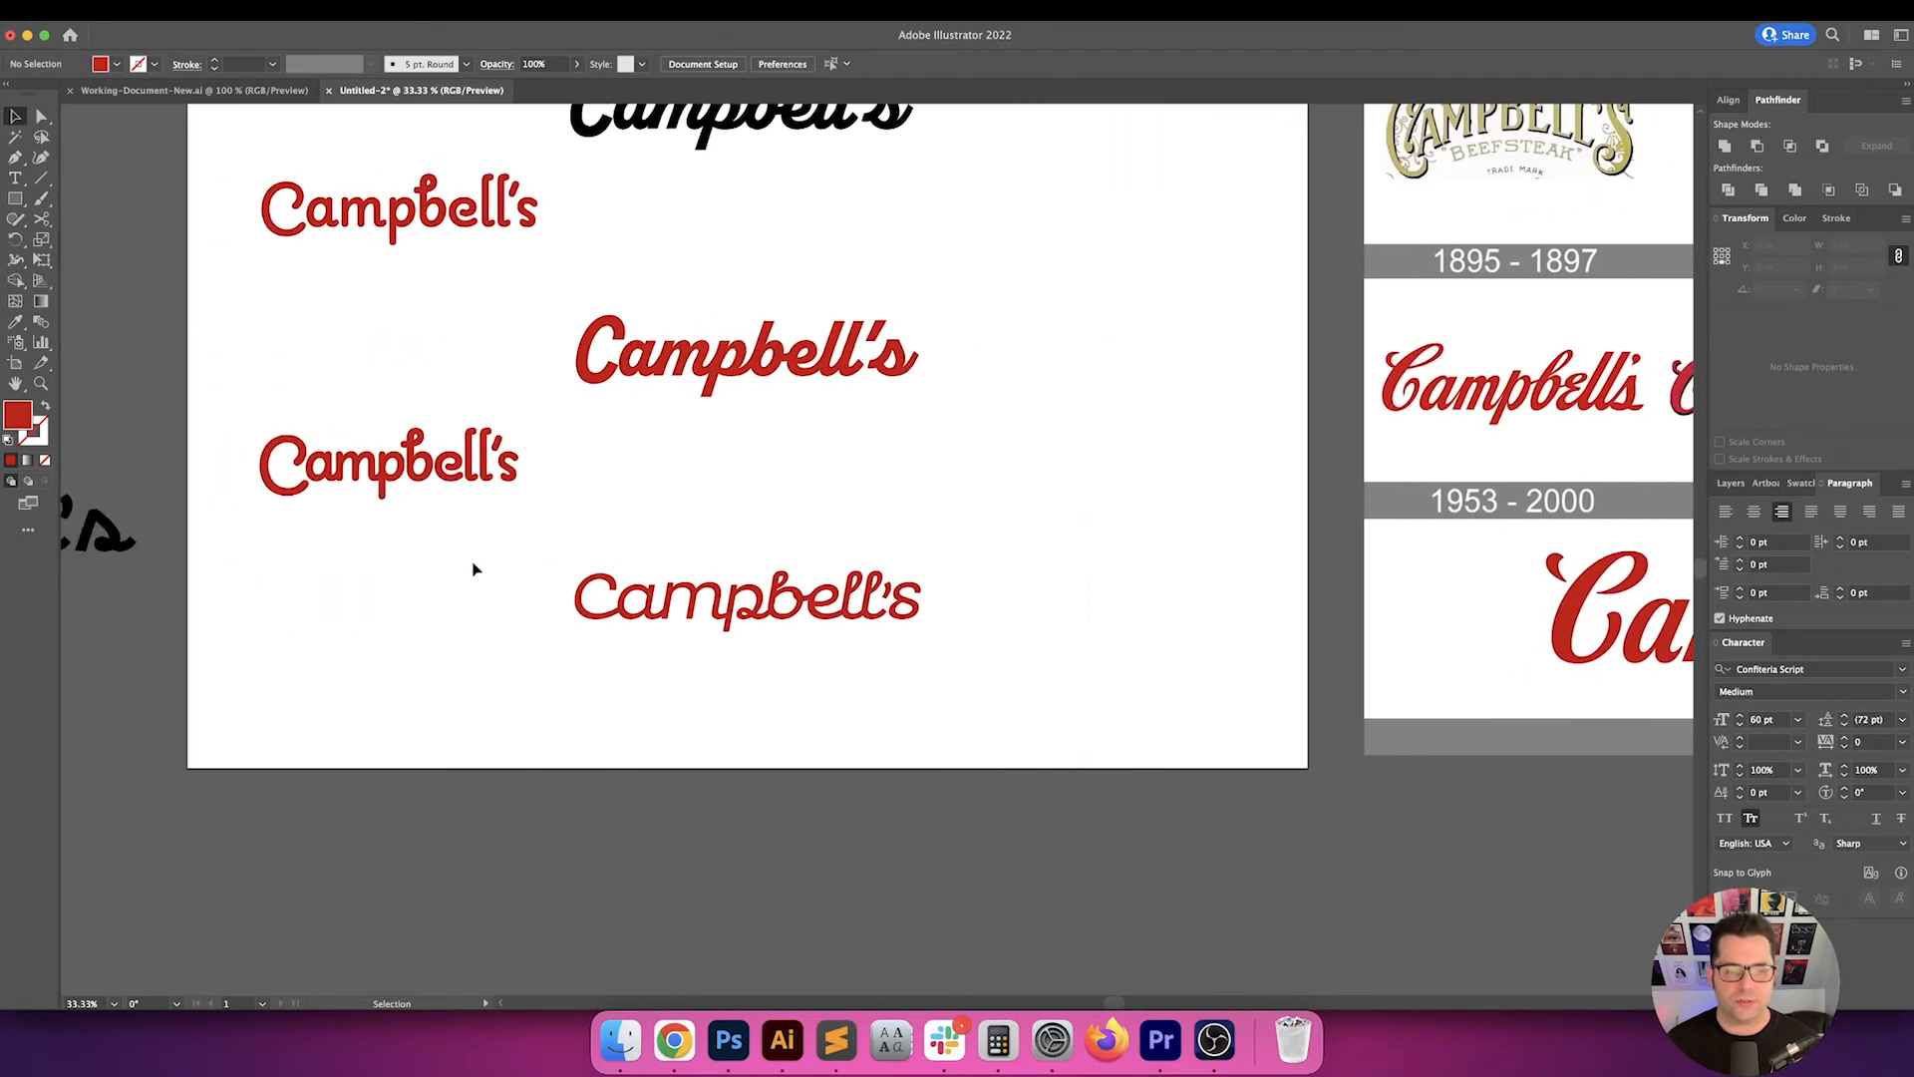
pyautogui.moveTo(997, 706); pyautogui.dragTo(541, 573)
pyautogui.click(877, 697)
pyautogui.click(538, 568)
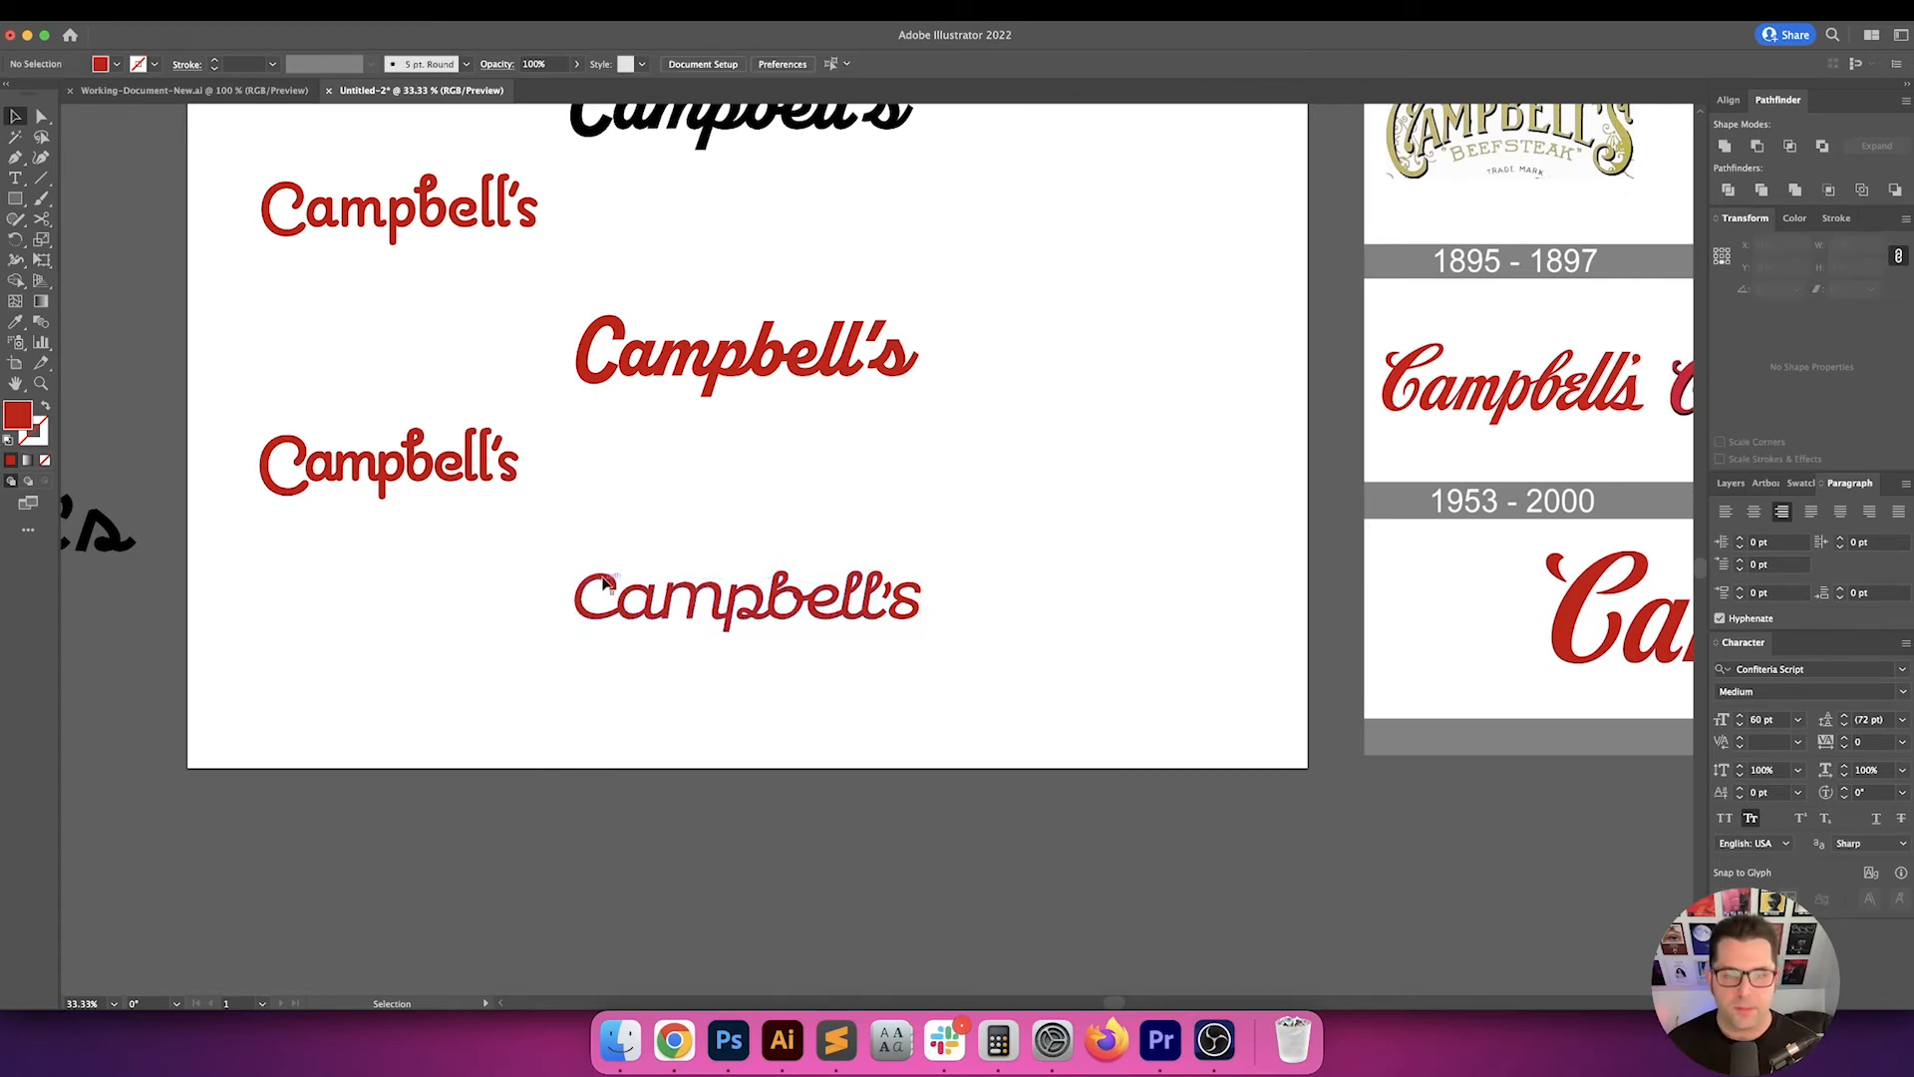
pyautogui.press('super+equal')
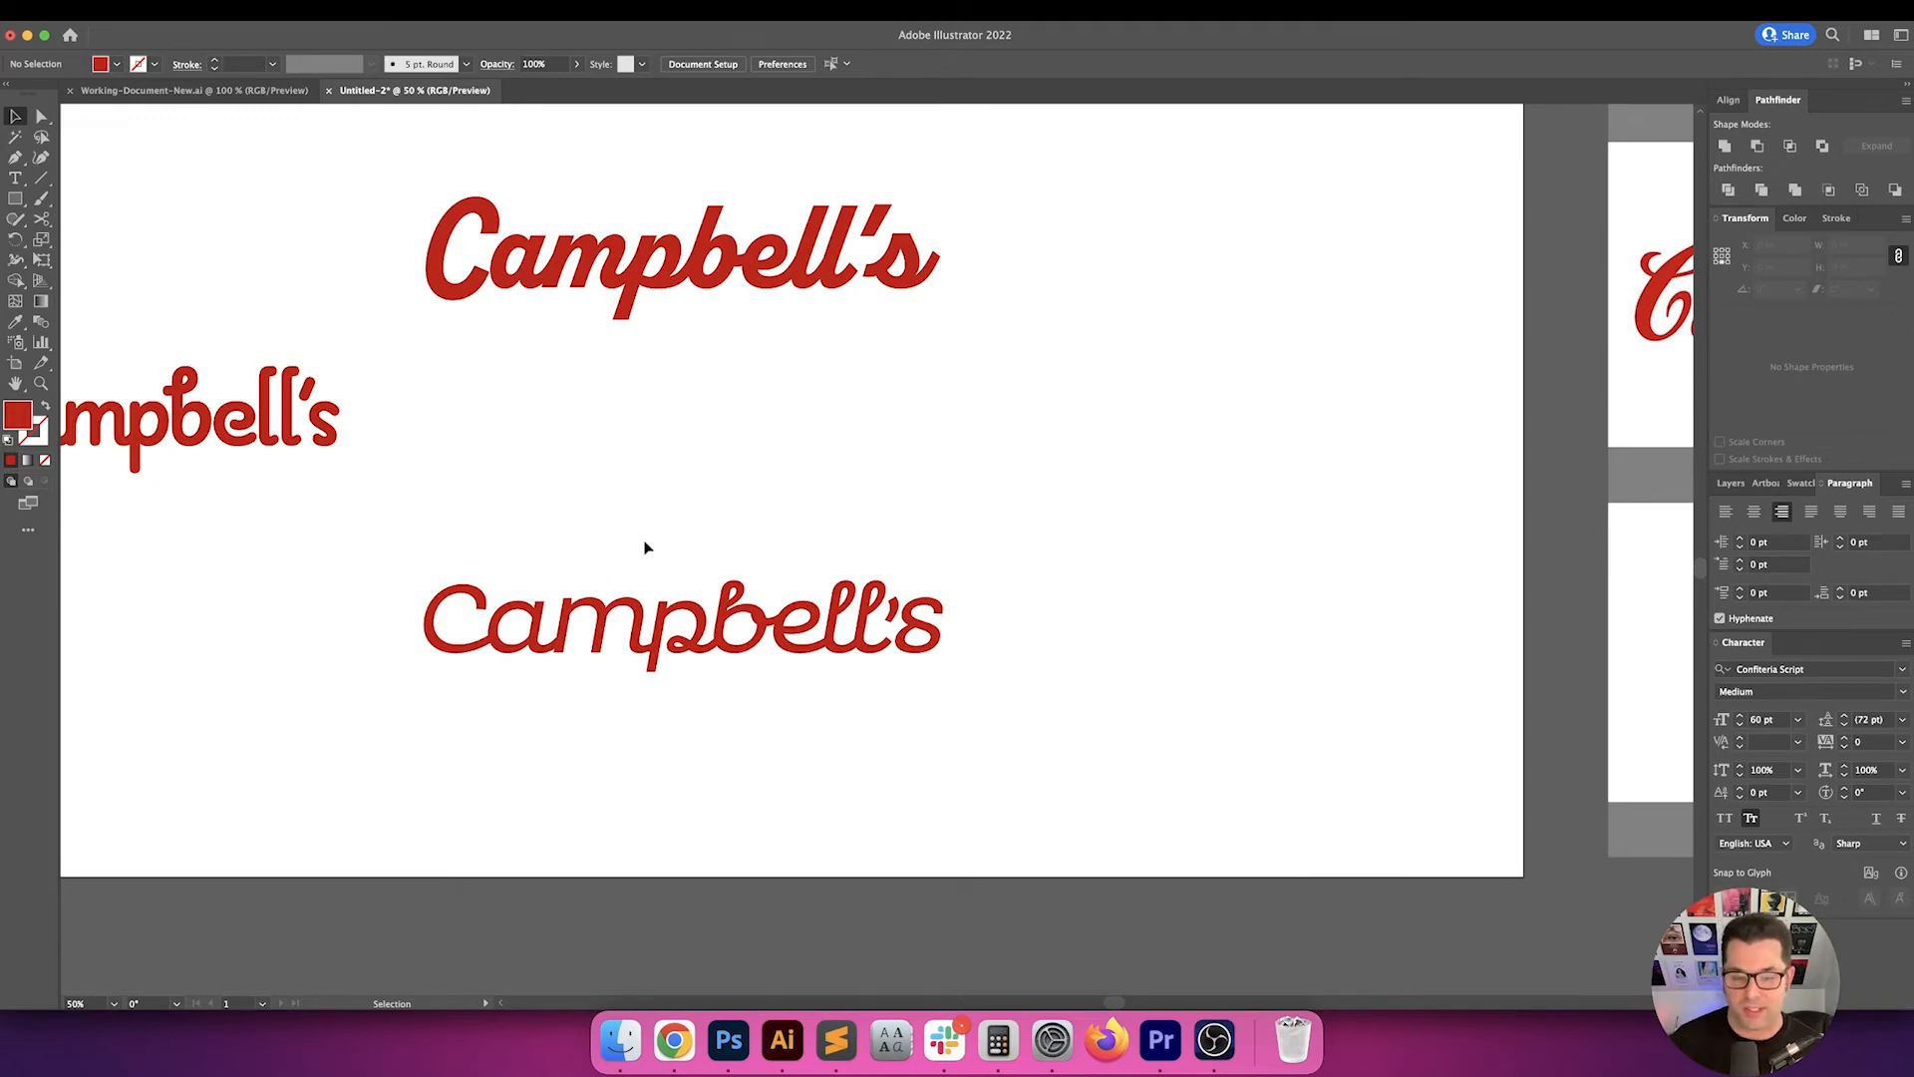
pyautogui.press('super+minus')
pyautogui.press('space')
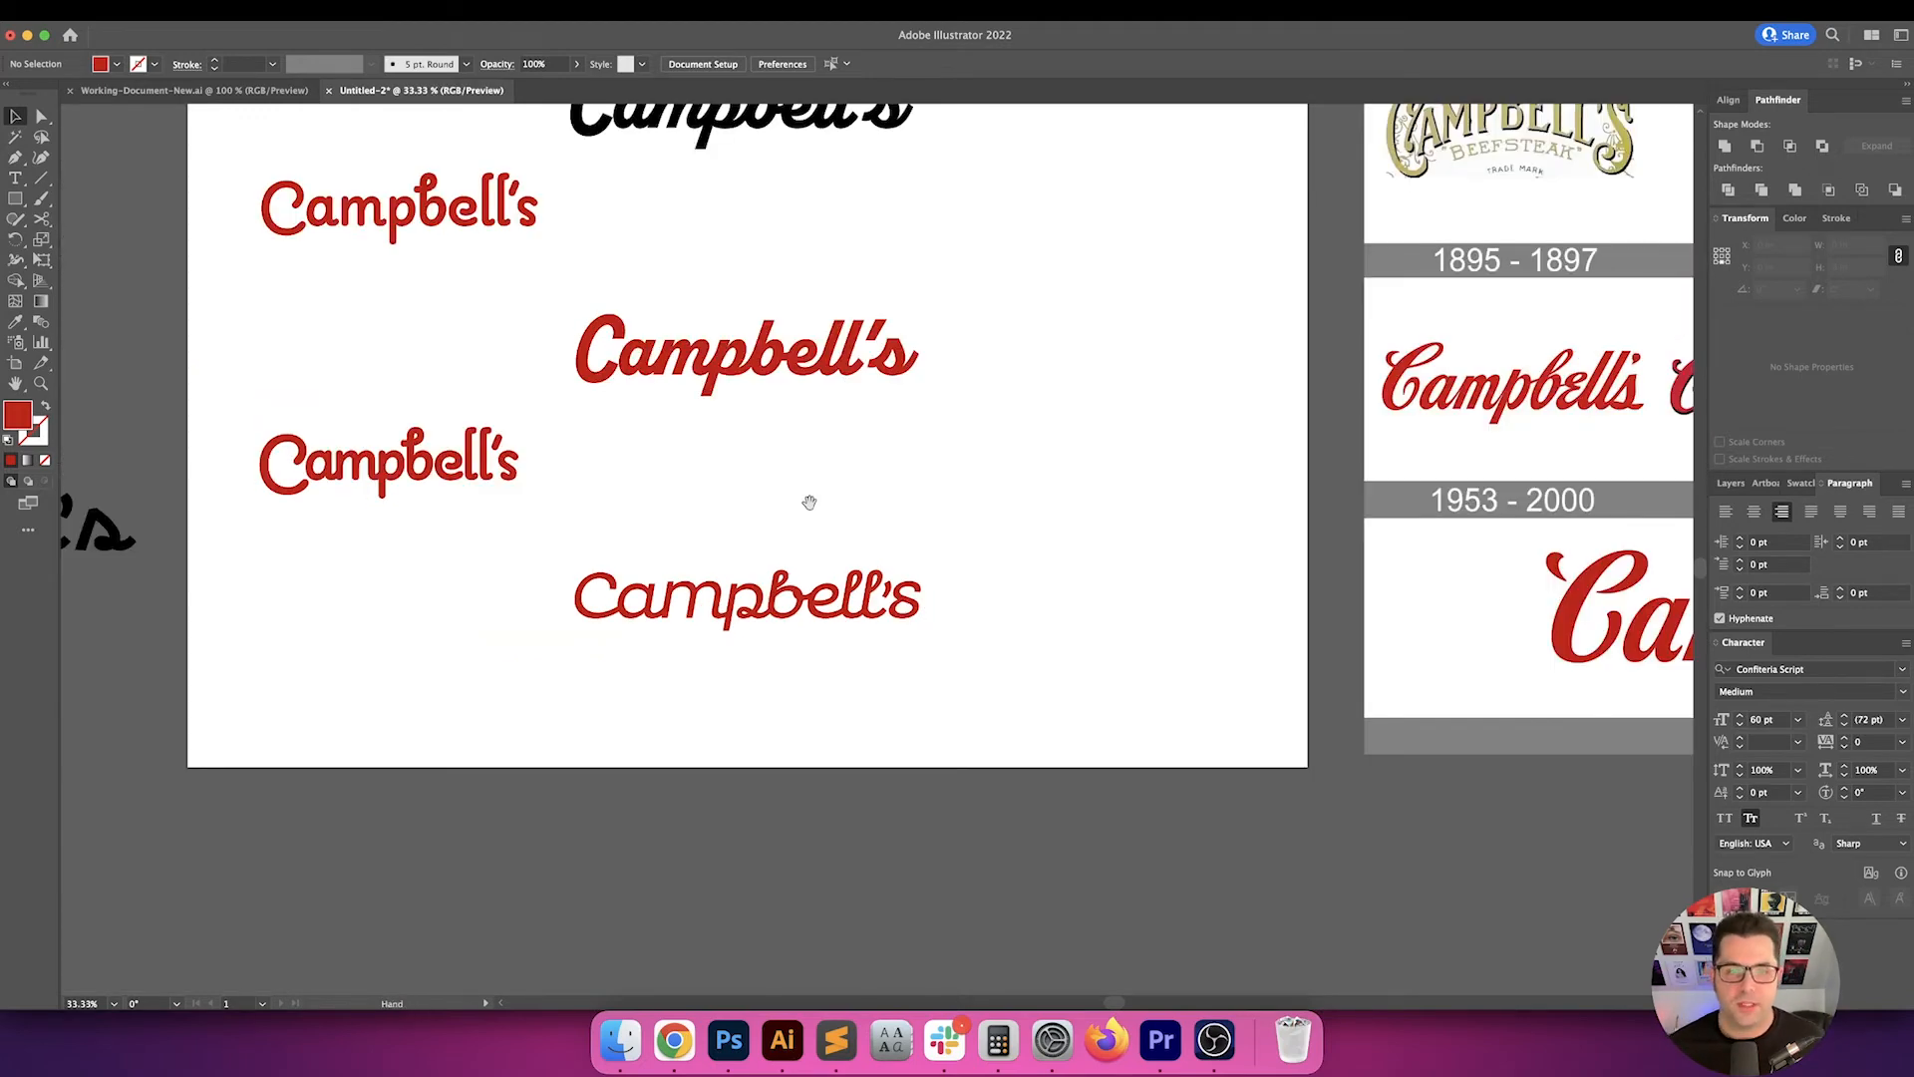
pyautogui.moveTo(810, 504)
pyautogui.mouseDown()
pyautogui.moveTo(1008, 688)
pyautogui.moveTo(465, 556)
pyautogui.mouseUp()
pyautogui.press('space')
pyautogui.moveTo(603, 559); pyautogui.dragTo(467, 565)
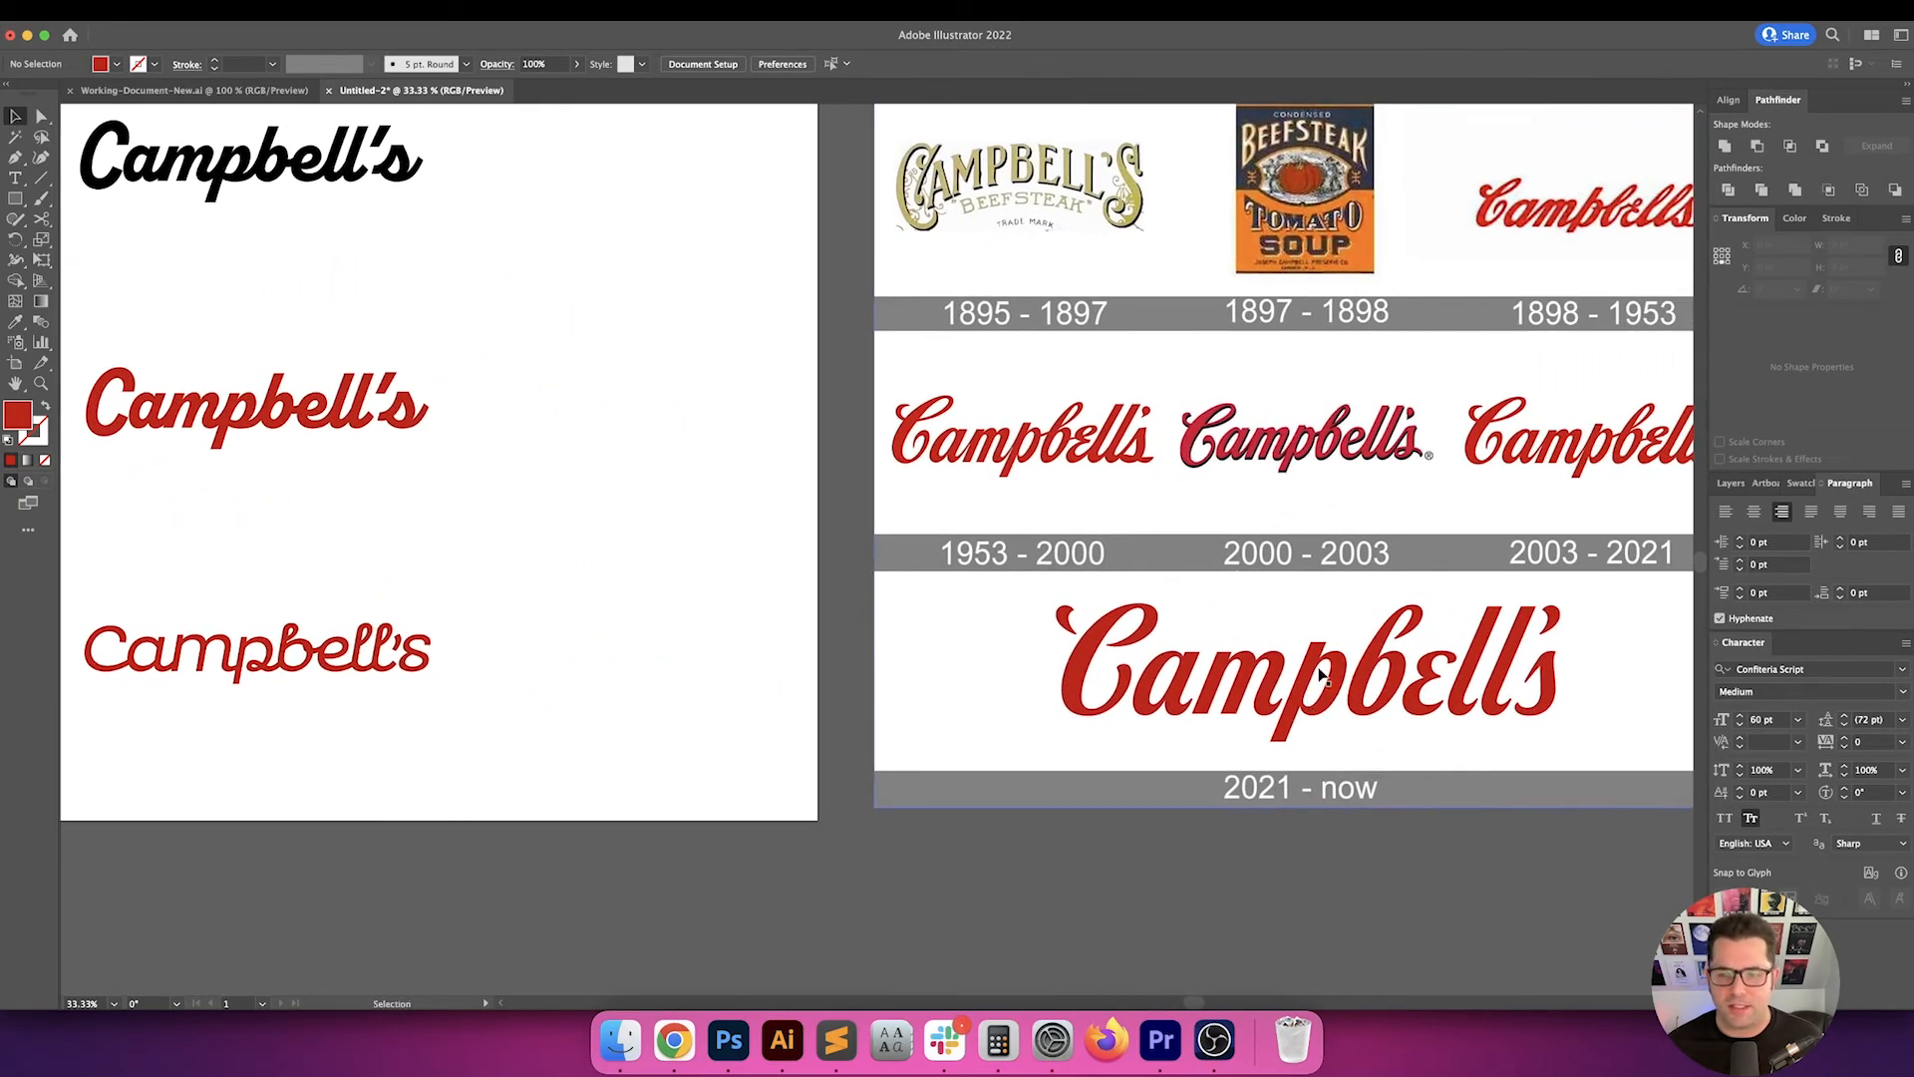
pyautogui.press('space')
pyautogui.moveTo(1175, 616); pyautogui.dragTo(1086, 652)
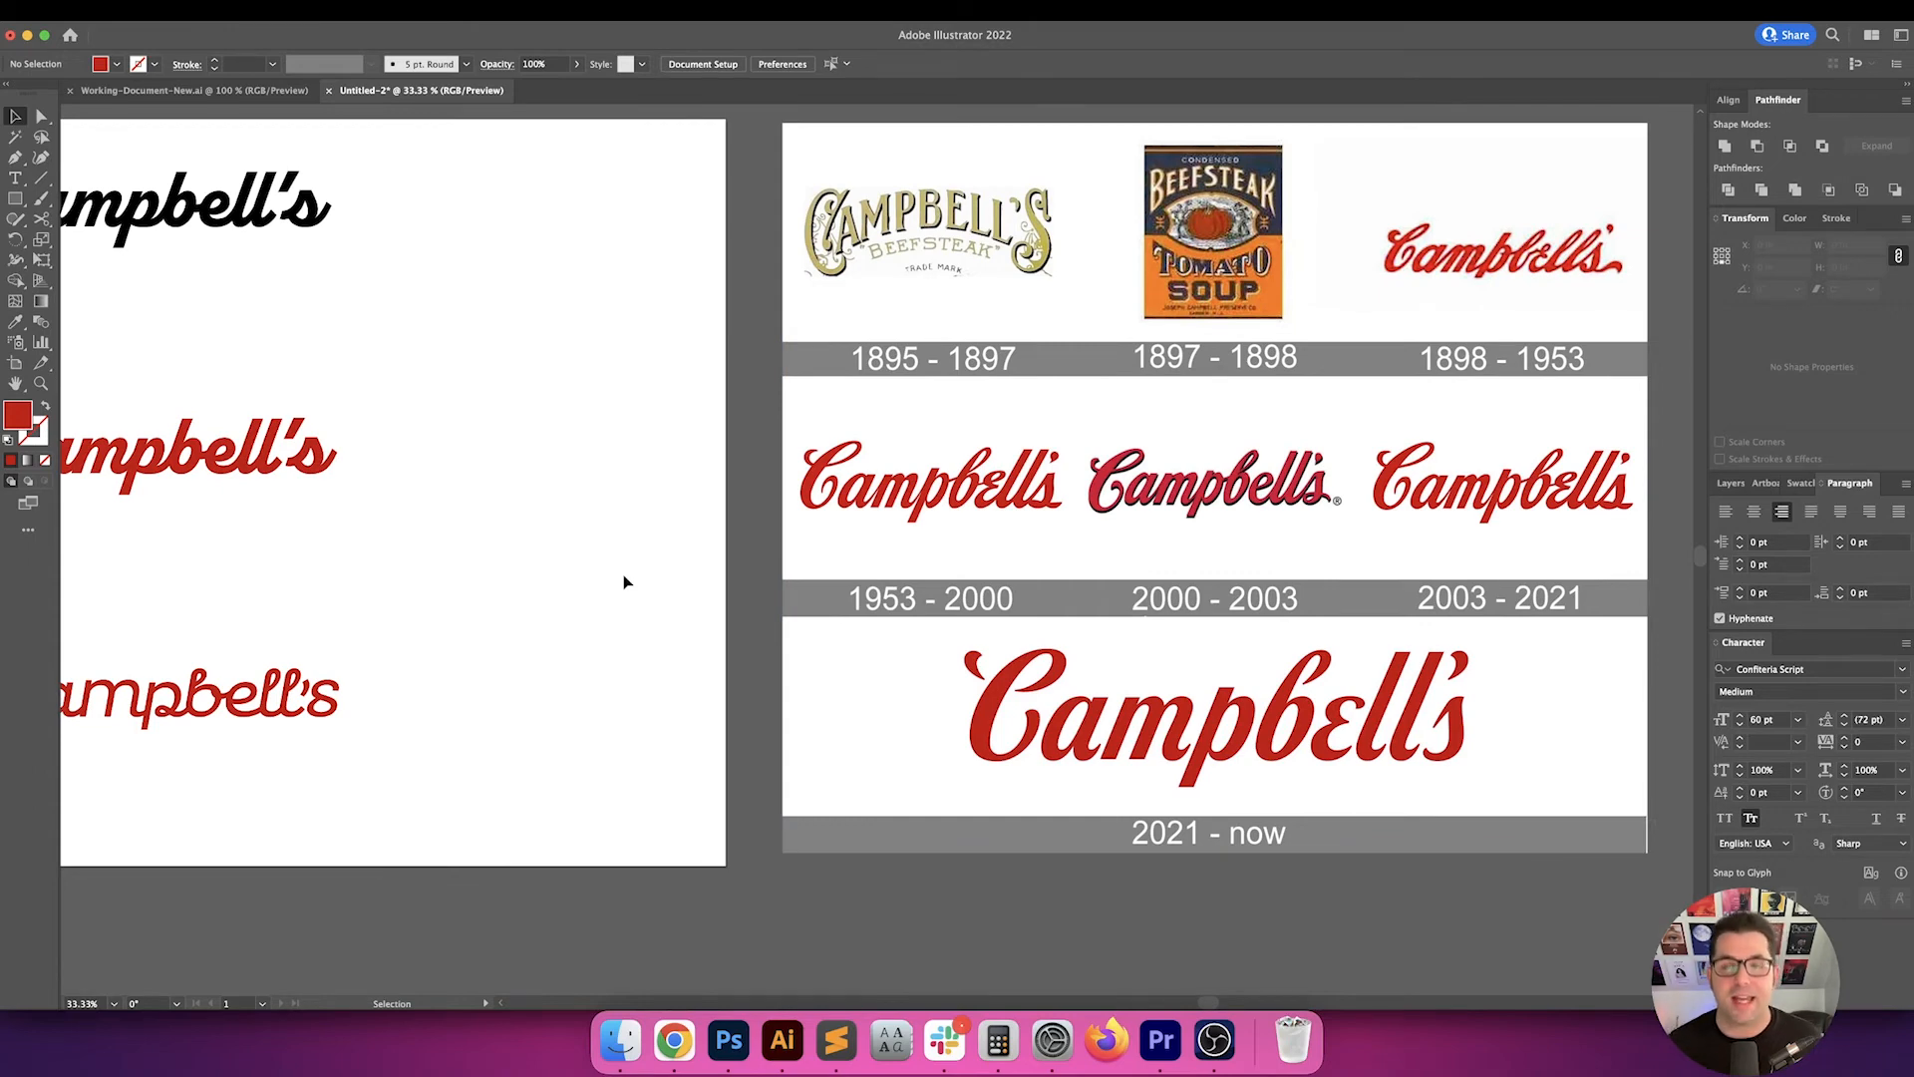
# - Review the wordmark options on the artboard, checking the bold red and lower-left versions individually
pyautogui.hscroll(-5, 624, 577)
pyautogui.press('space')
pyautogui.moveTo(607, 586); pyautogui.dragTo(903, 632)
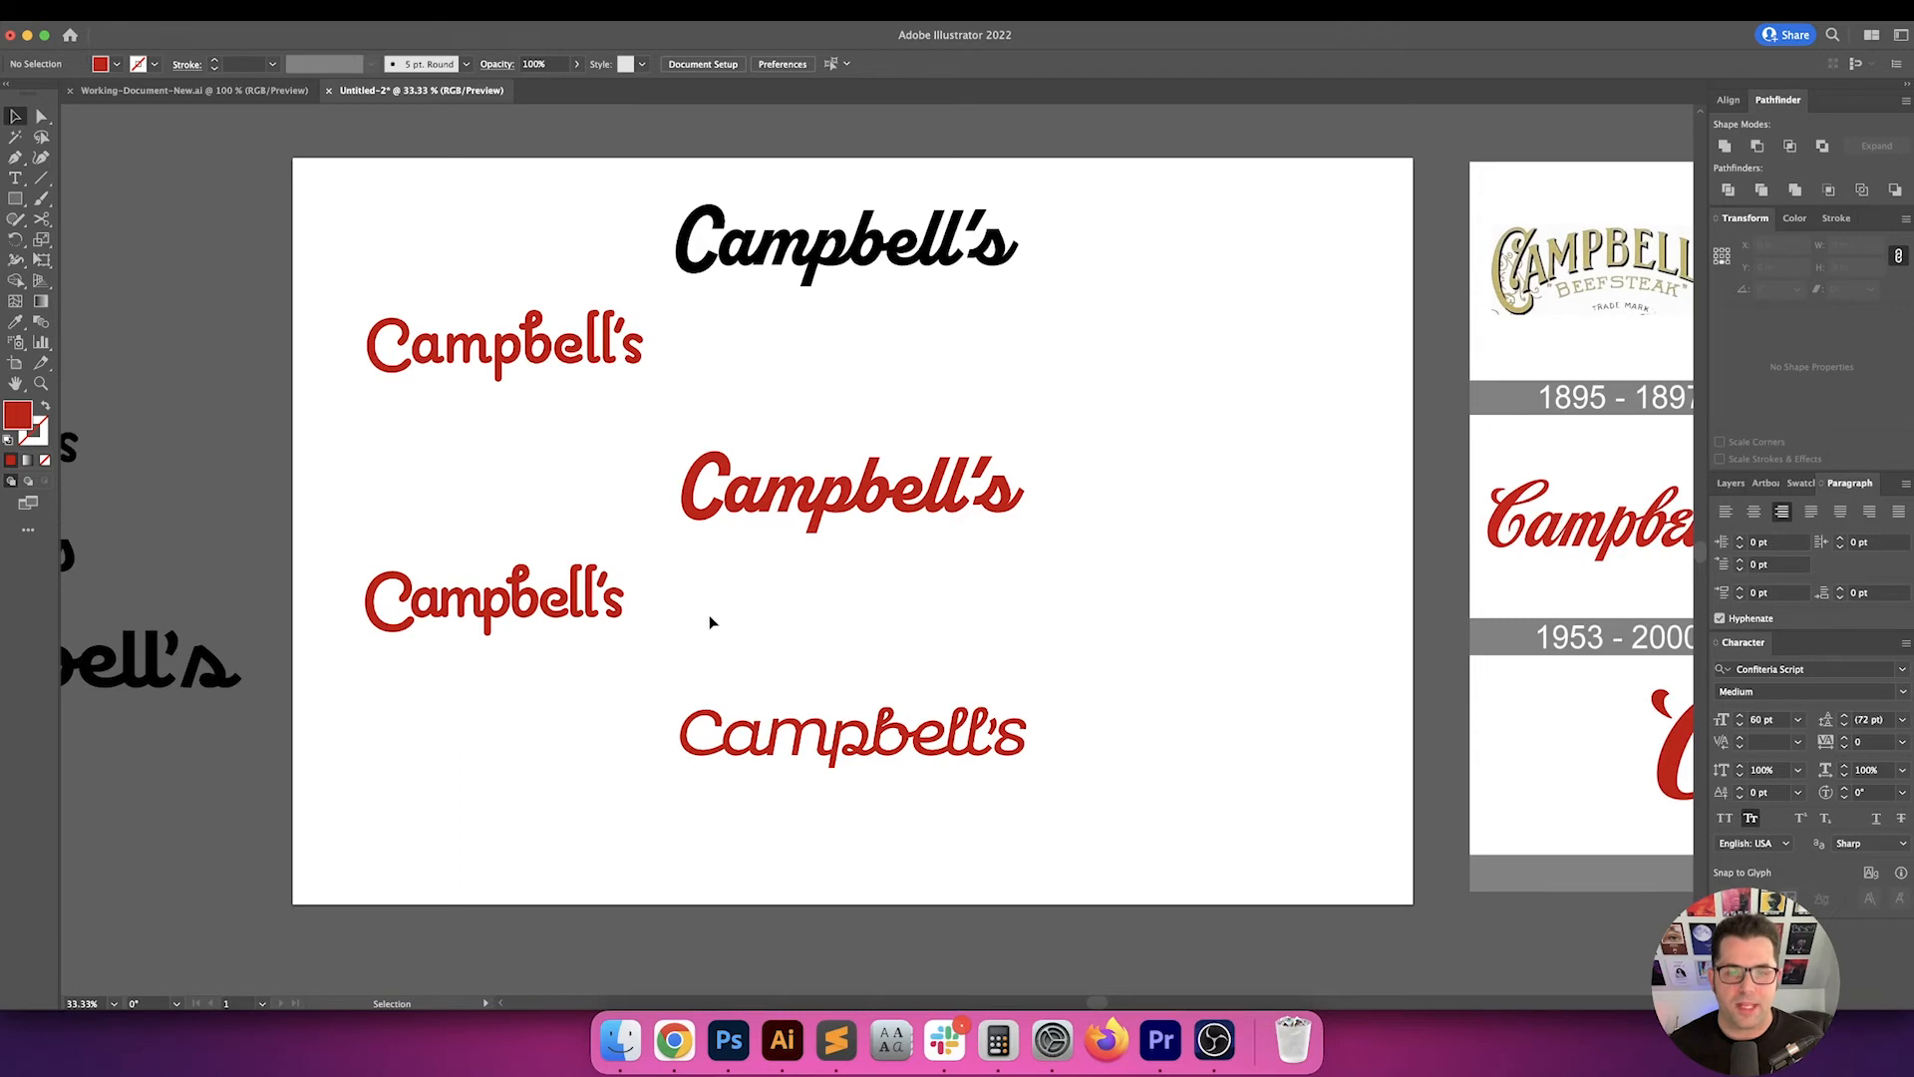
pyautogui.press('space')
pyautogui.moveTo(770, 644); pyautogui.dragTo(811, 665)
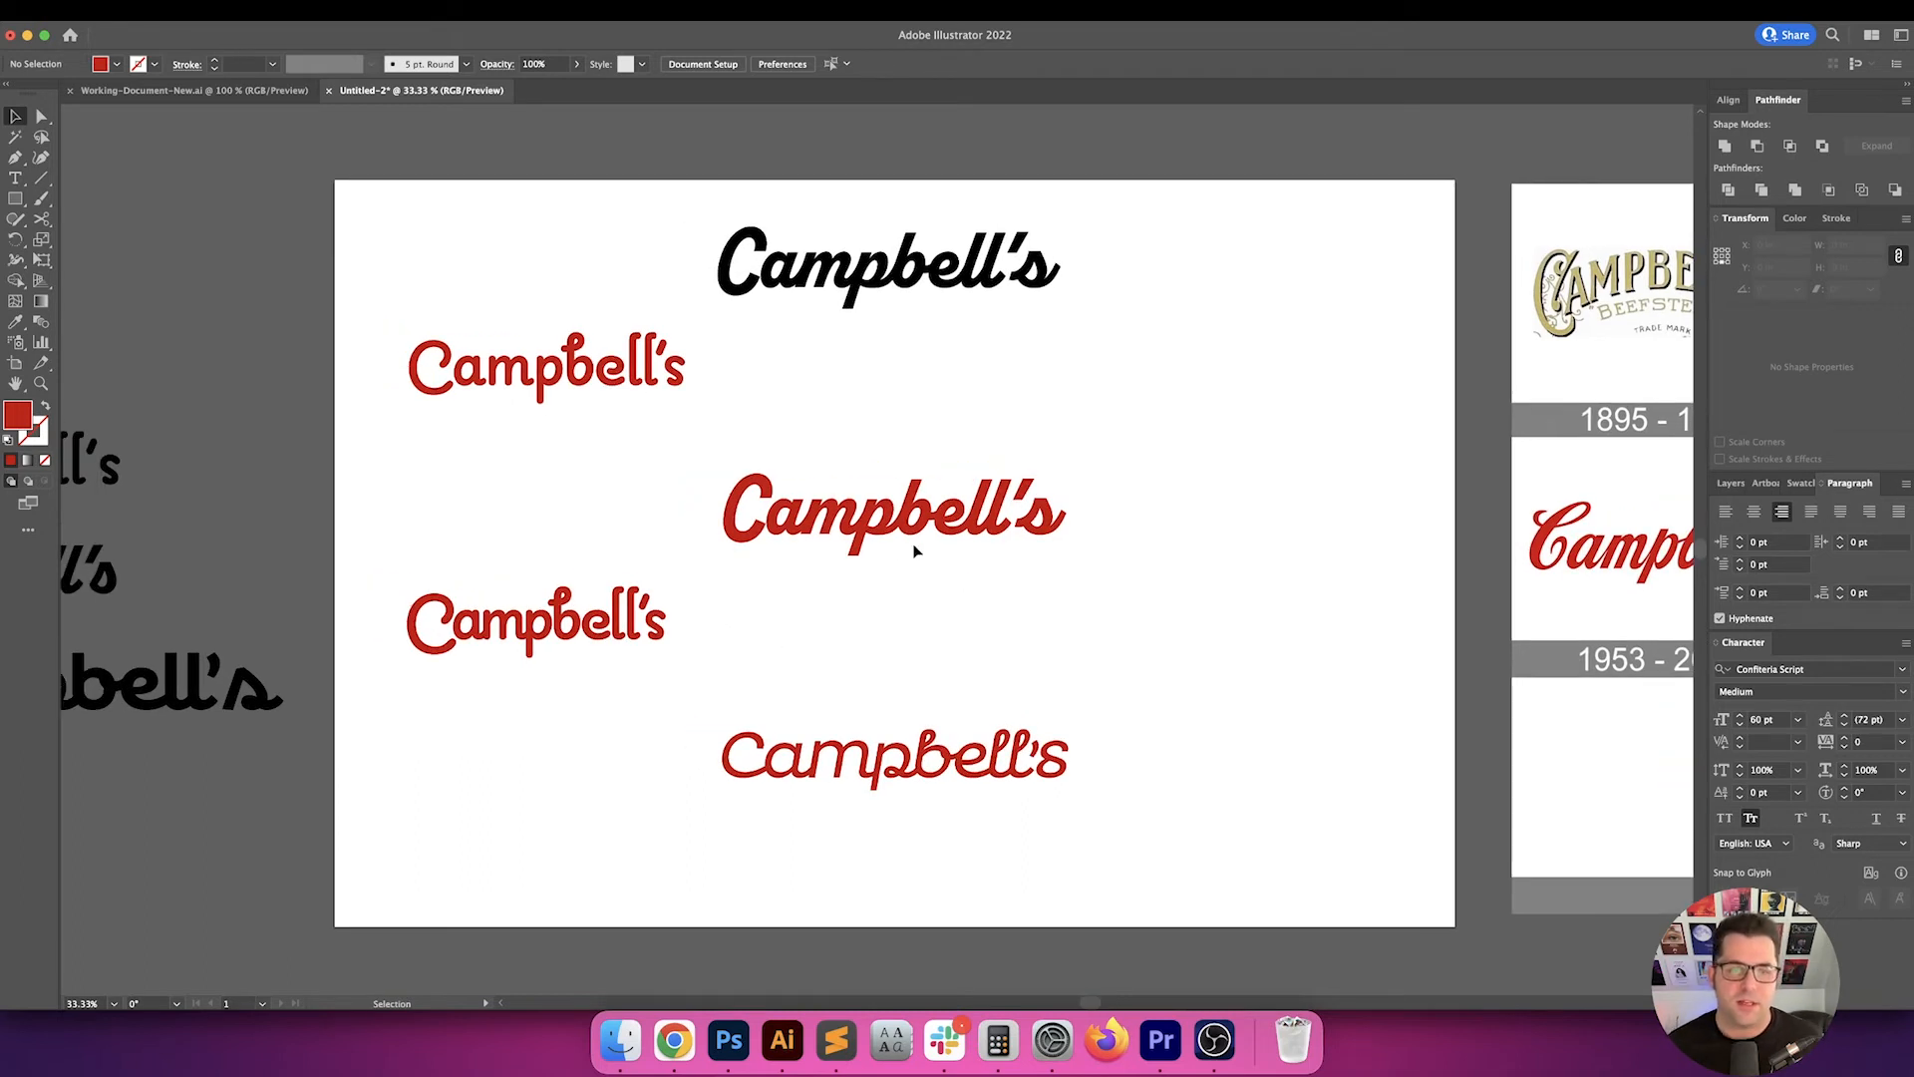
pyautogui.hscroll(2, 1133, 578)
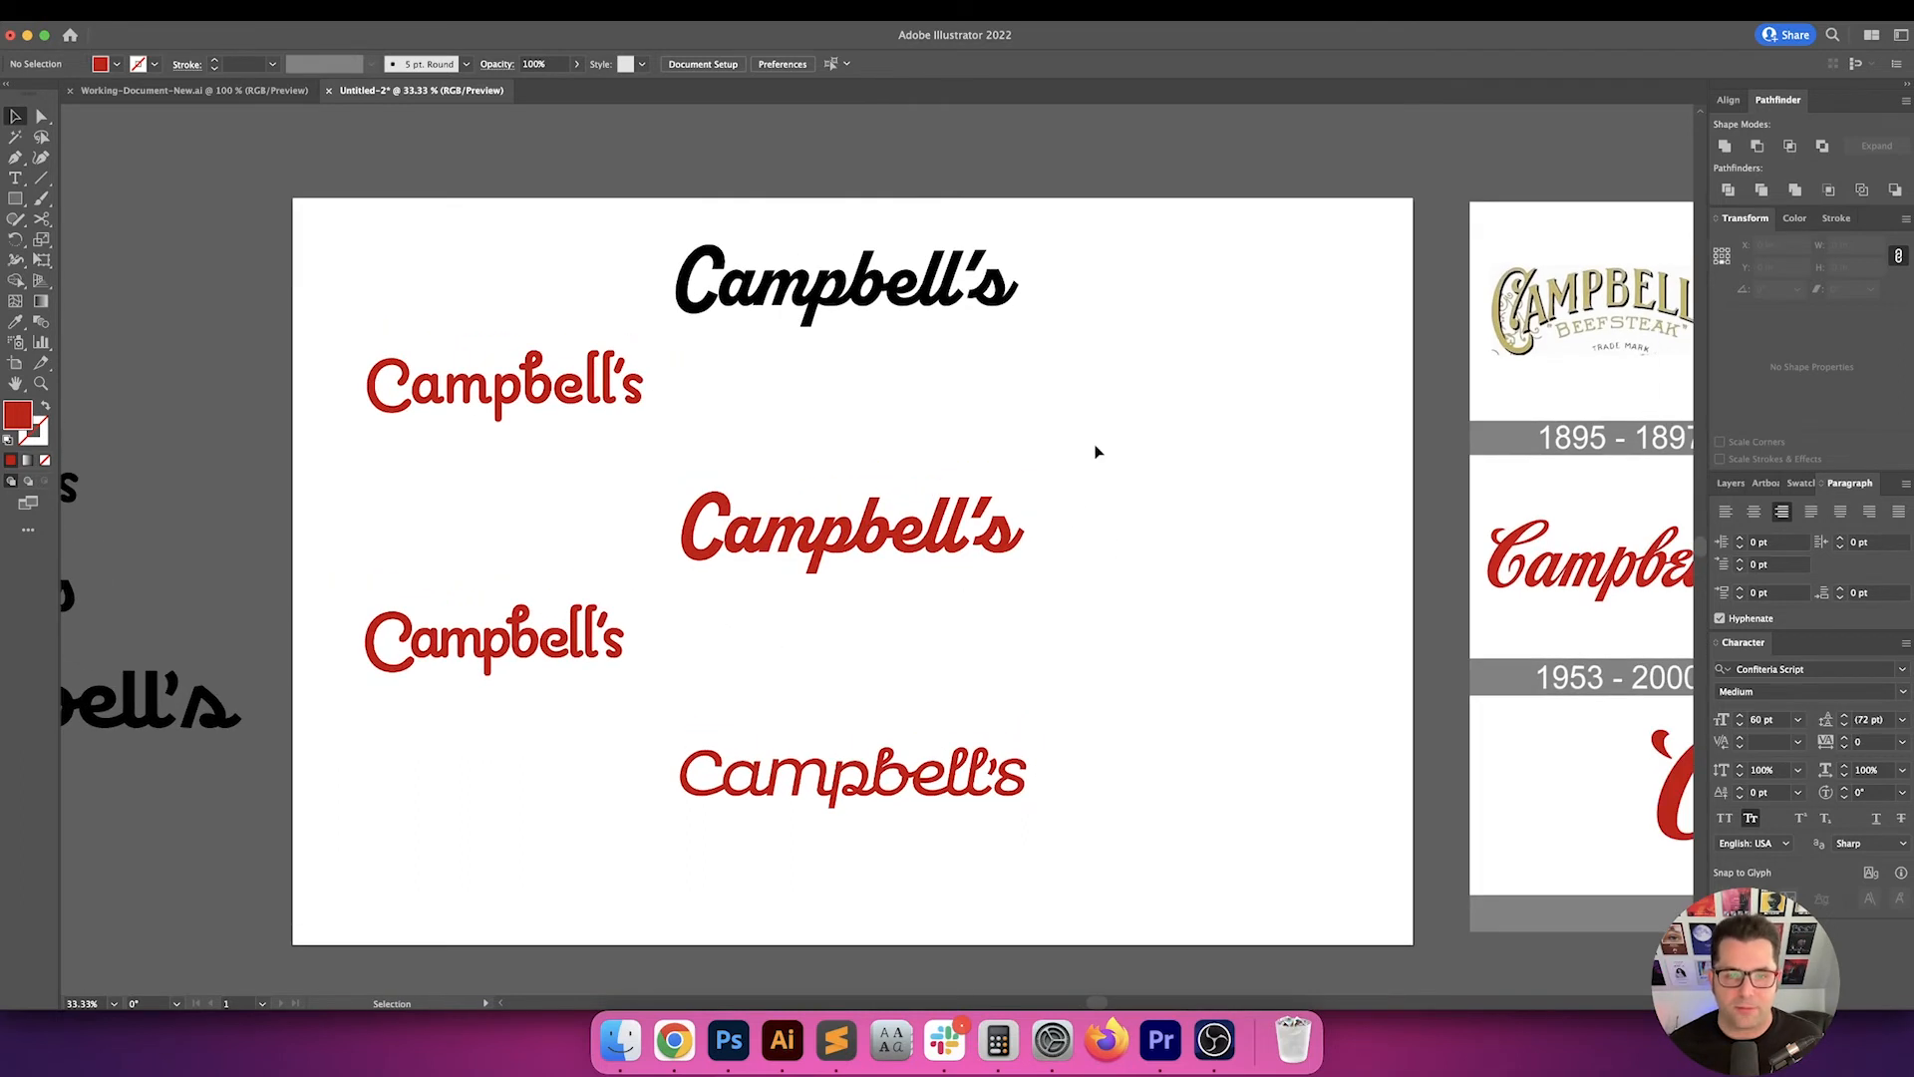
pyautogui.moveTo(1094, 449); pyautogui.dragTo(696, 604)
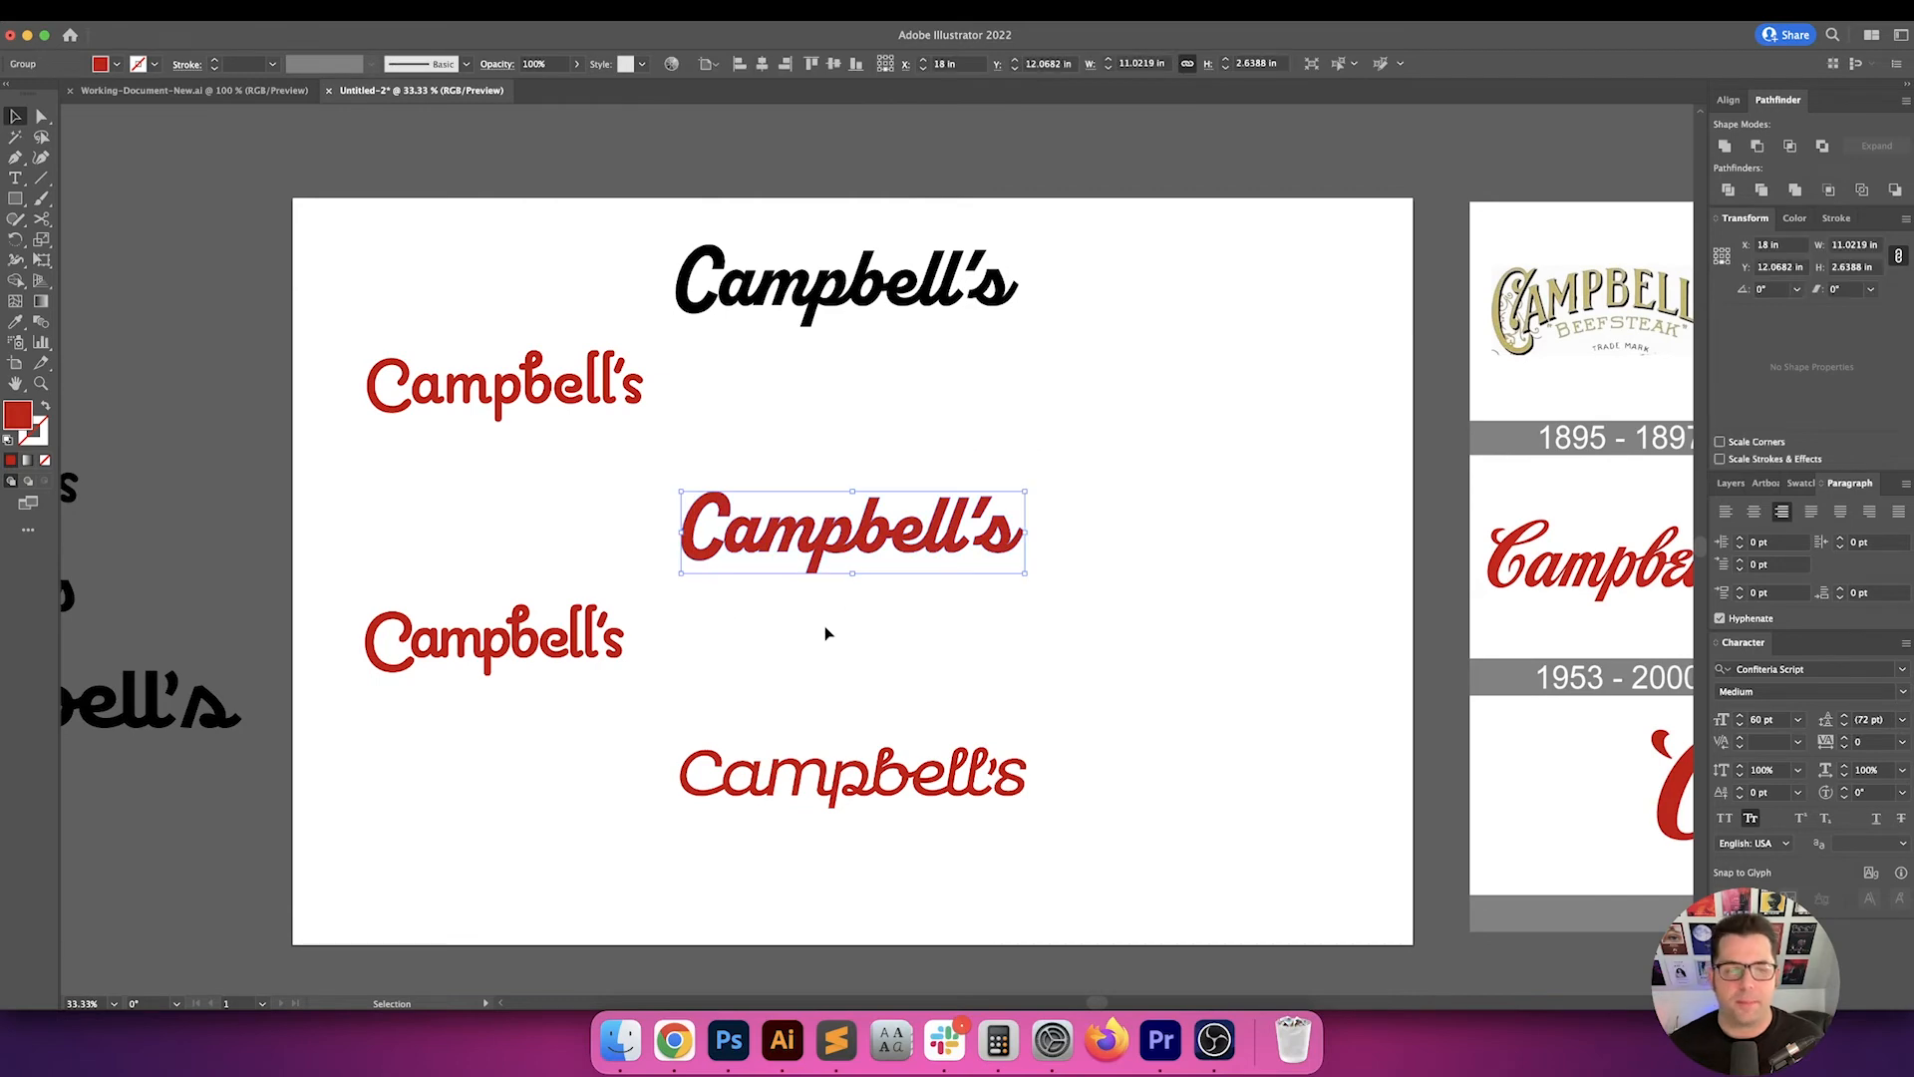
pyautogui.click(630, 583)
pyautogui.moveTo(515, 679); pyautogui.dragTo(349, 695)
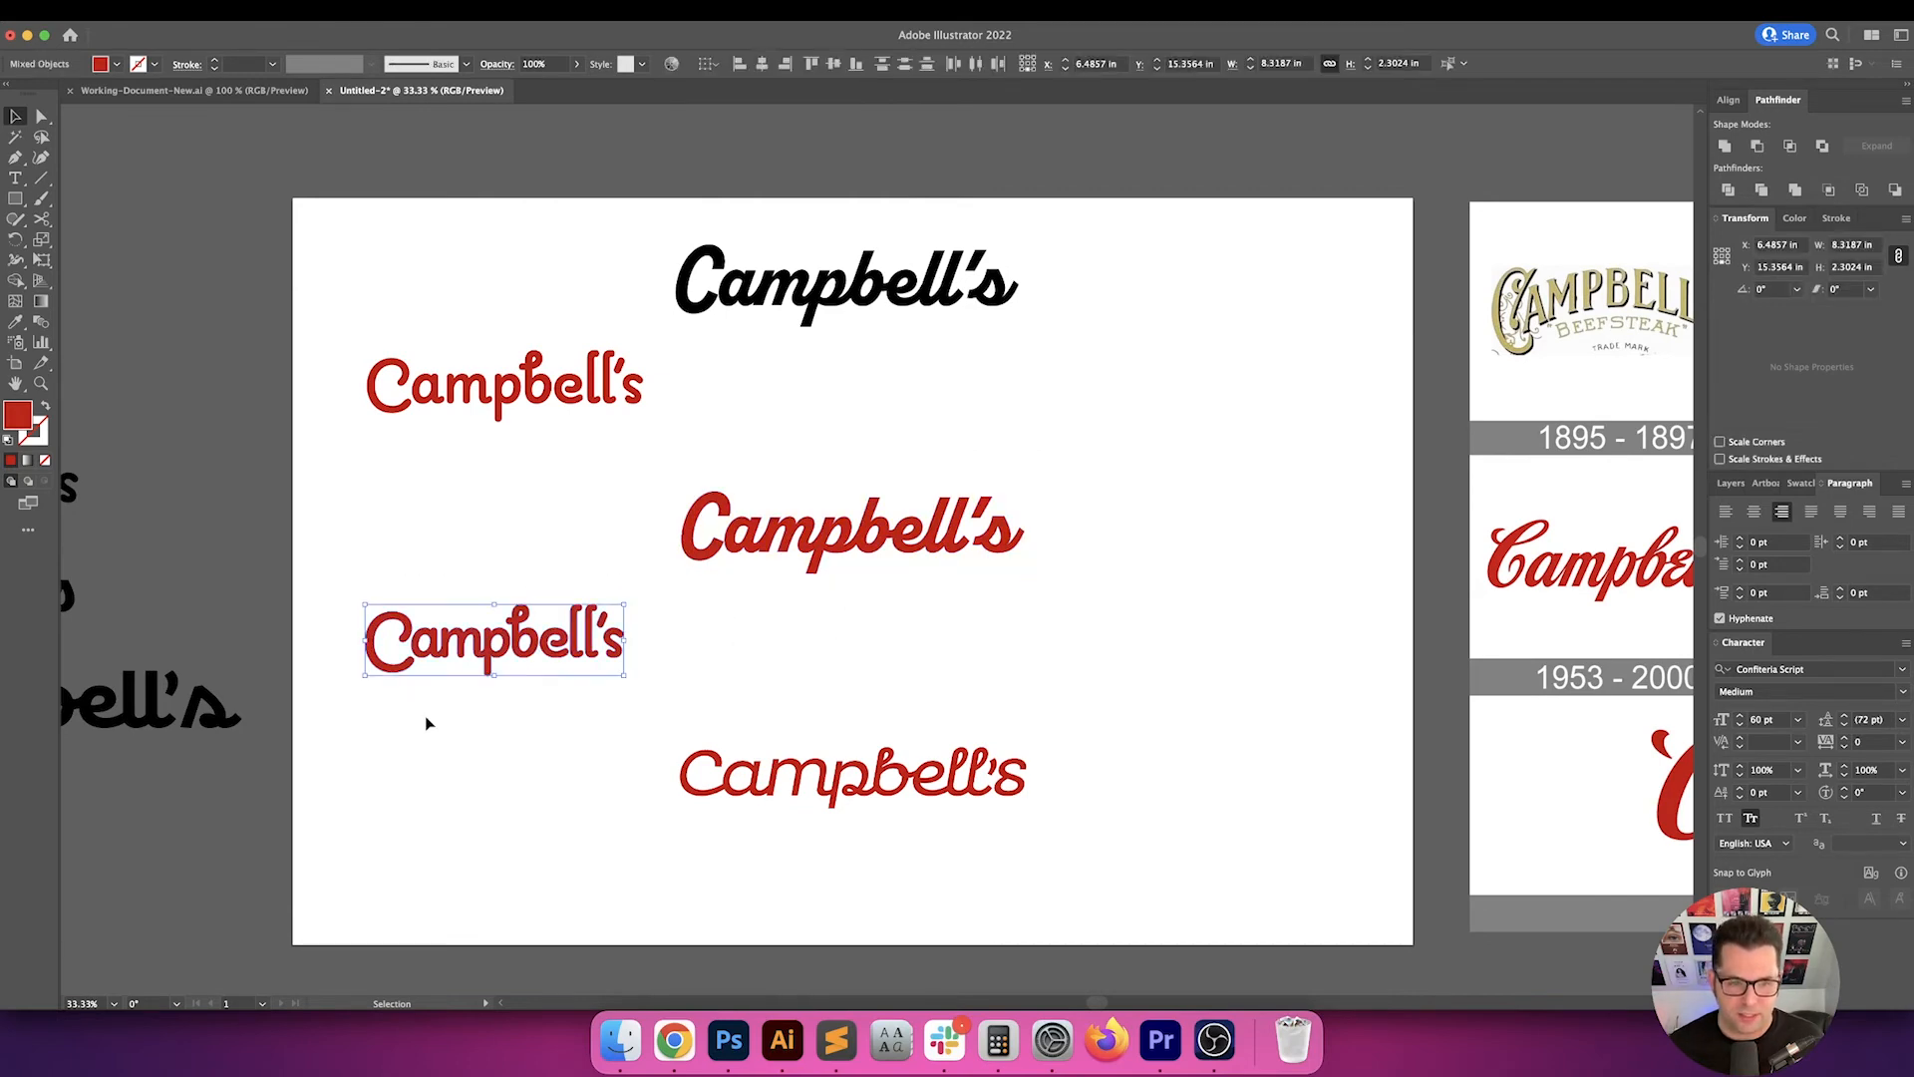
pyautogui.click(427, 718)
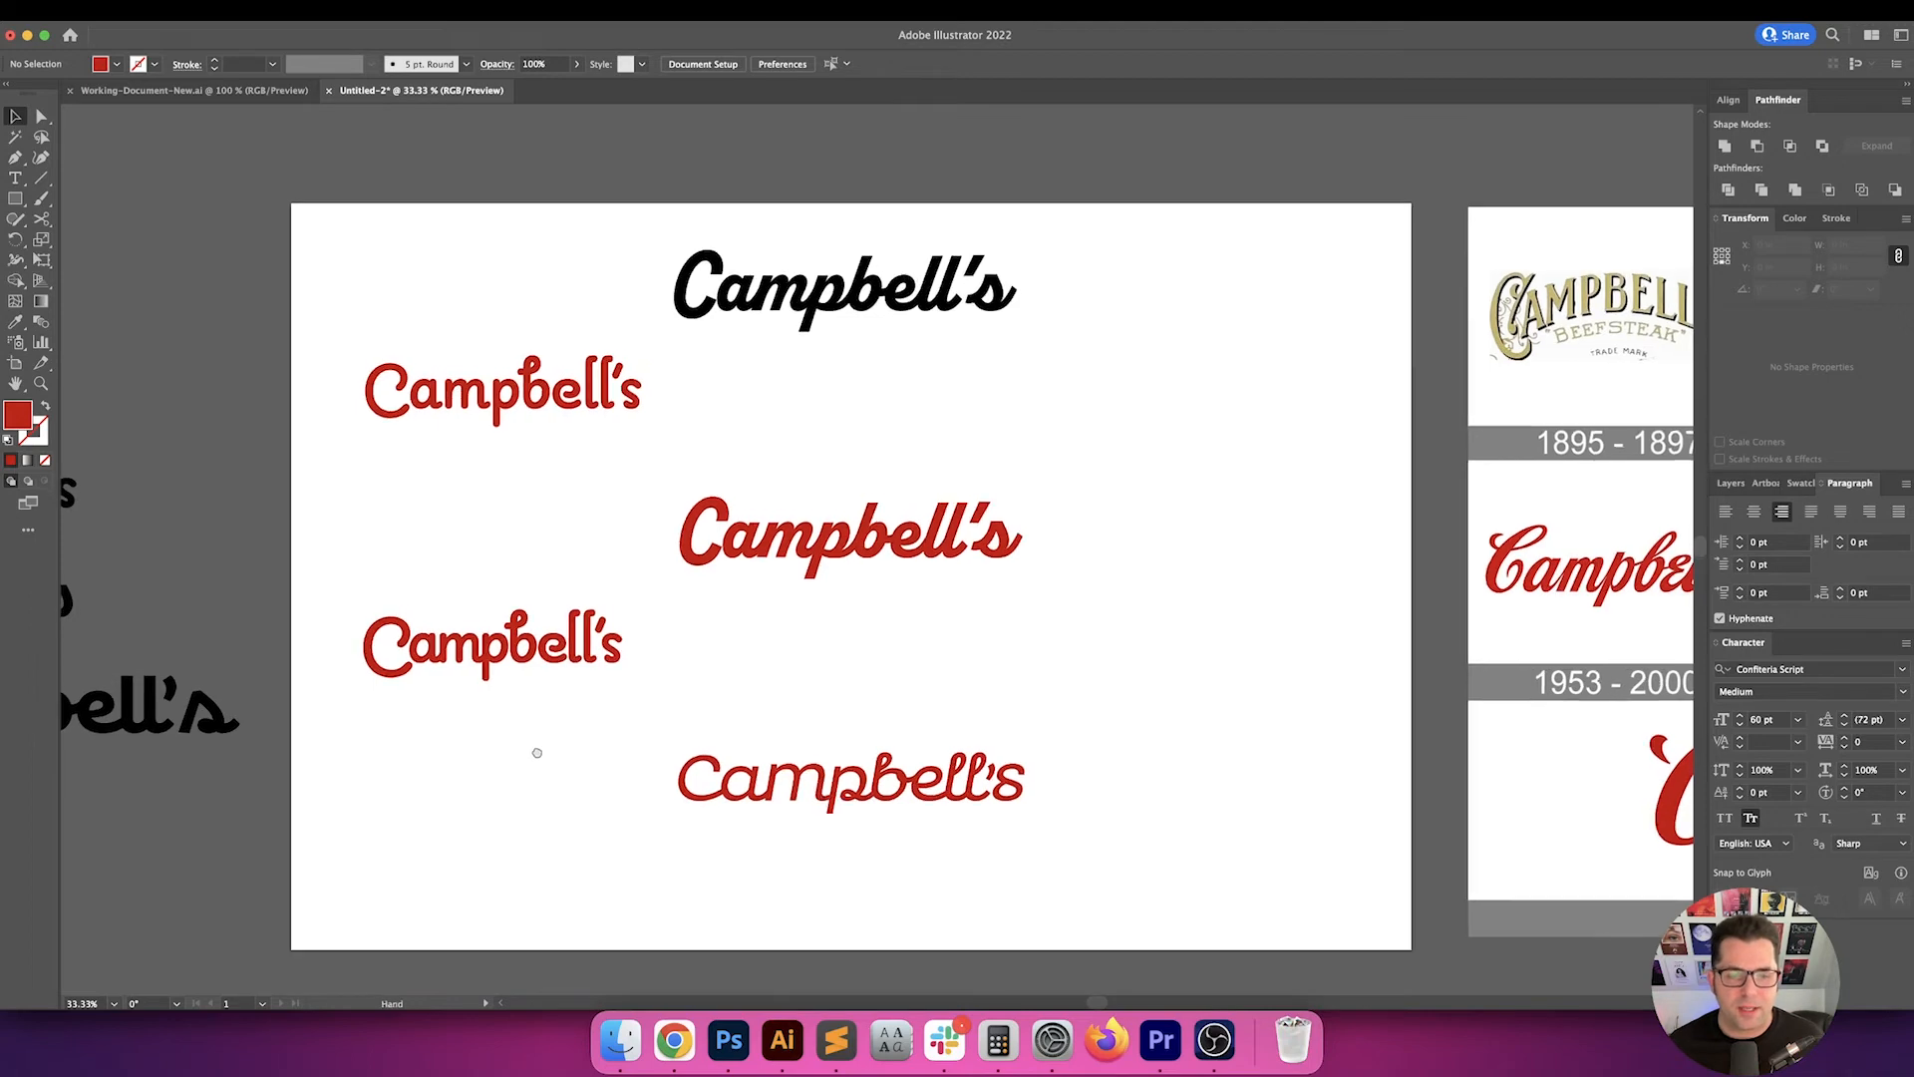
pyautogui.scroll(1, 535, 752)
# - Move the thin slanted wordmark from the bottom of the artboard to its upper-right area
pyautogui.moveTo(597, 842); pyautogui.dragTo(1030, 902)
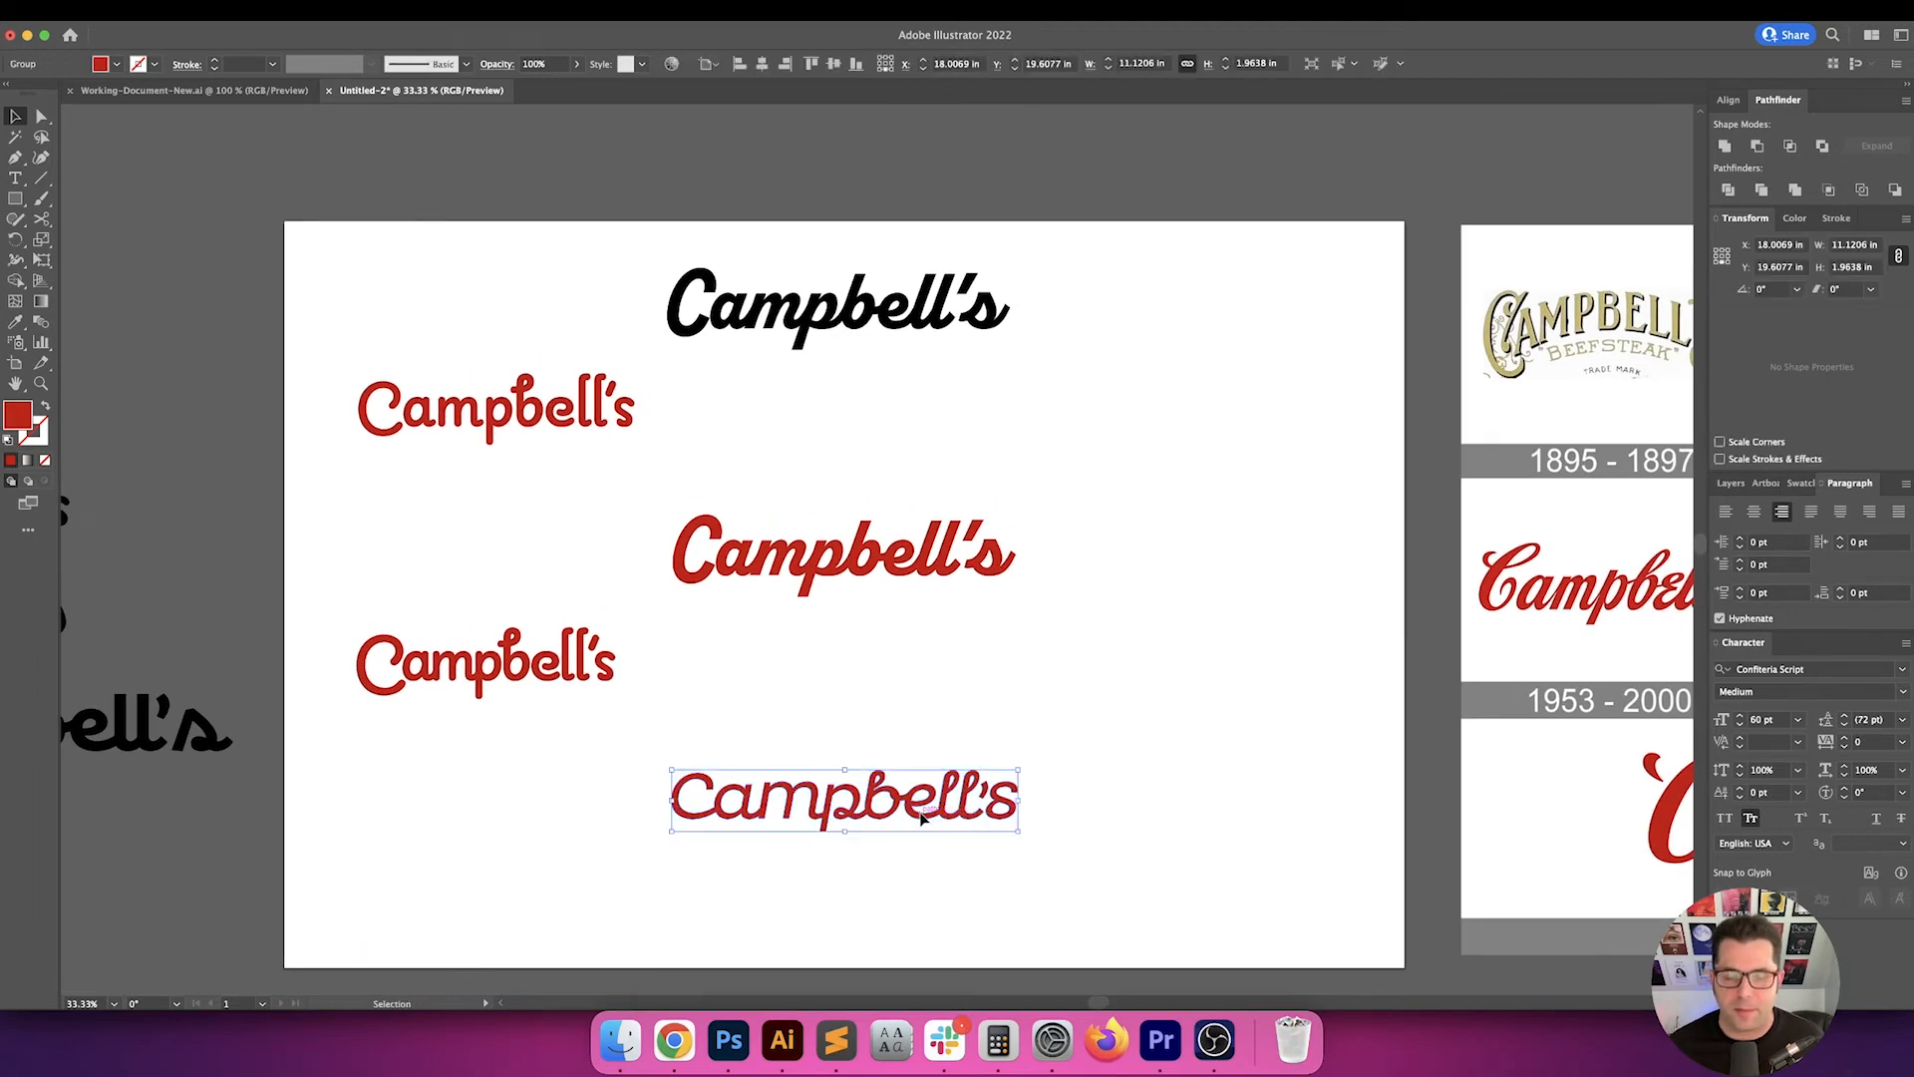
pyautogui.moveTo(937, 821); pyautogui.dragTo(1241, 441)
pyautogui.click(1146, 594)
pyautogui.hscroll(-2, 953, 656)
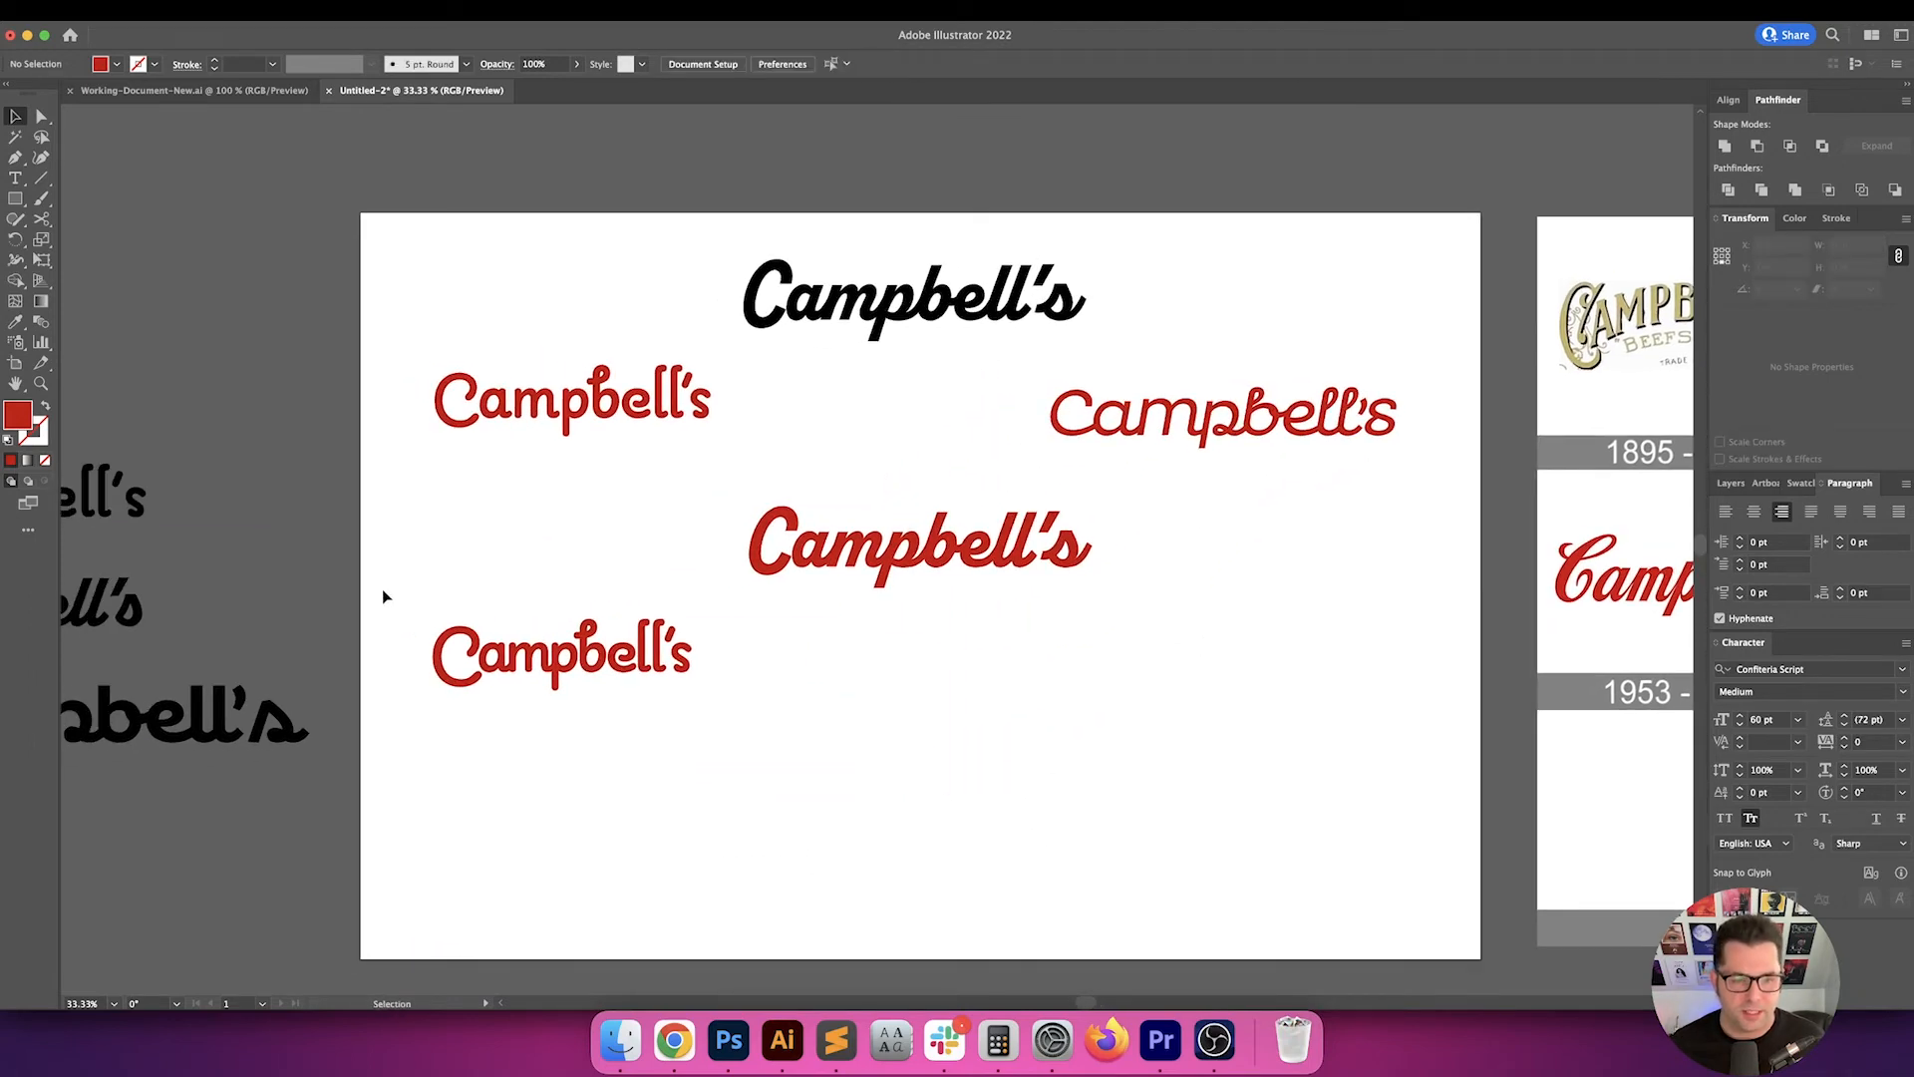
# - Move the lower-left red wordmark beneath the bold red one in the artboard's centre and enlarge it
pyautogui.moveTo(383, 595); pyautogui.dragTo(752, 739)
pyautogui.moveTo(695, 661); pyautogui.dragTo(1079, 774)
pyautogui.click(1178, 804)
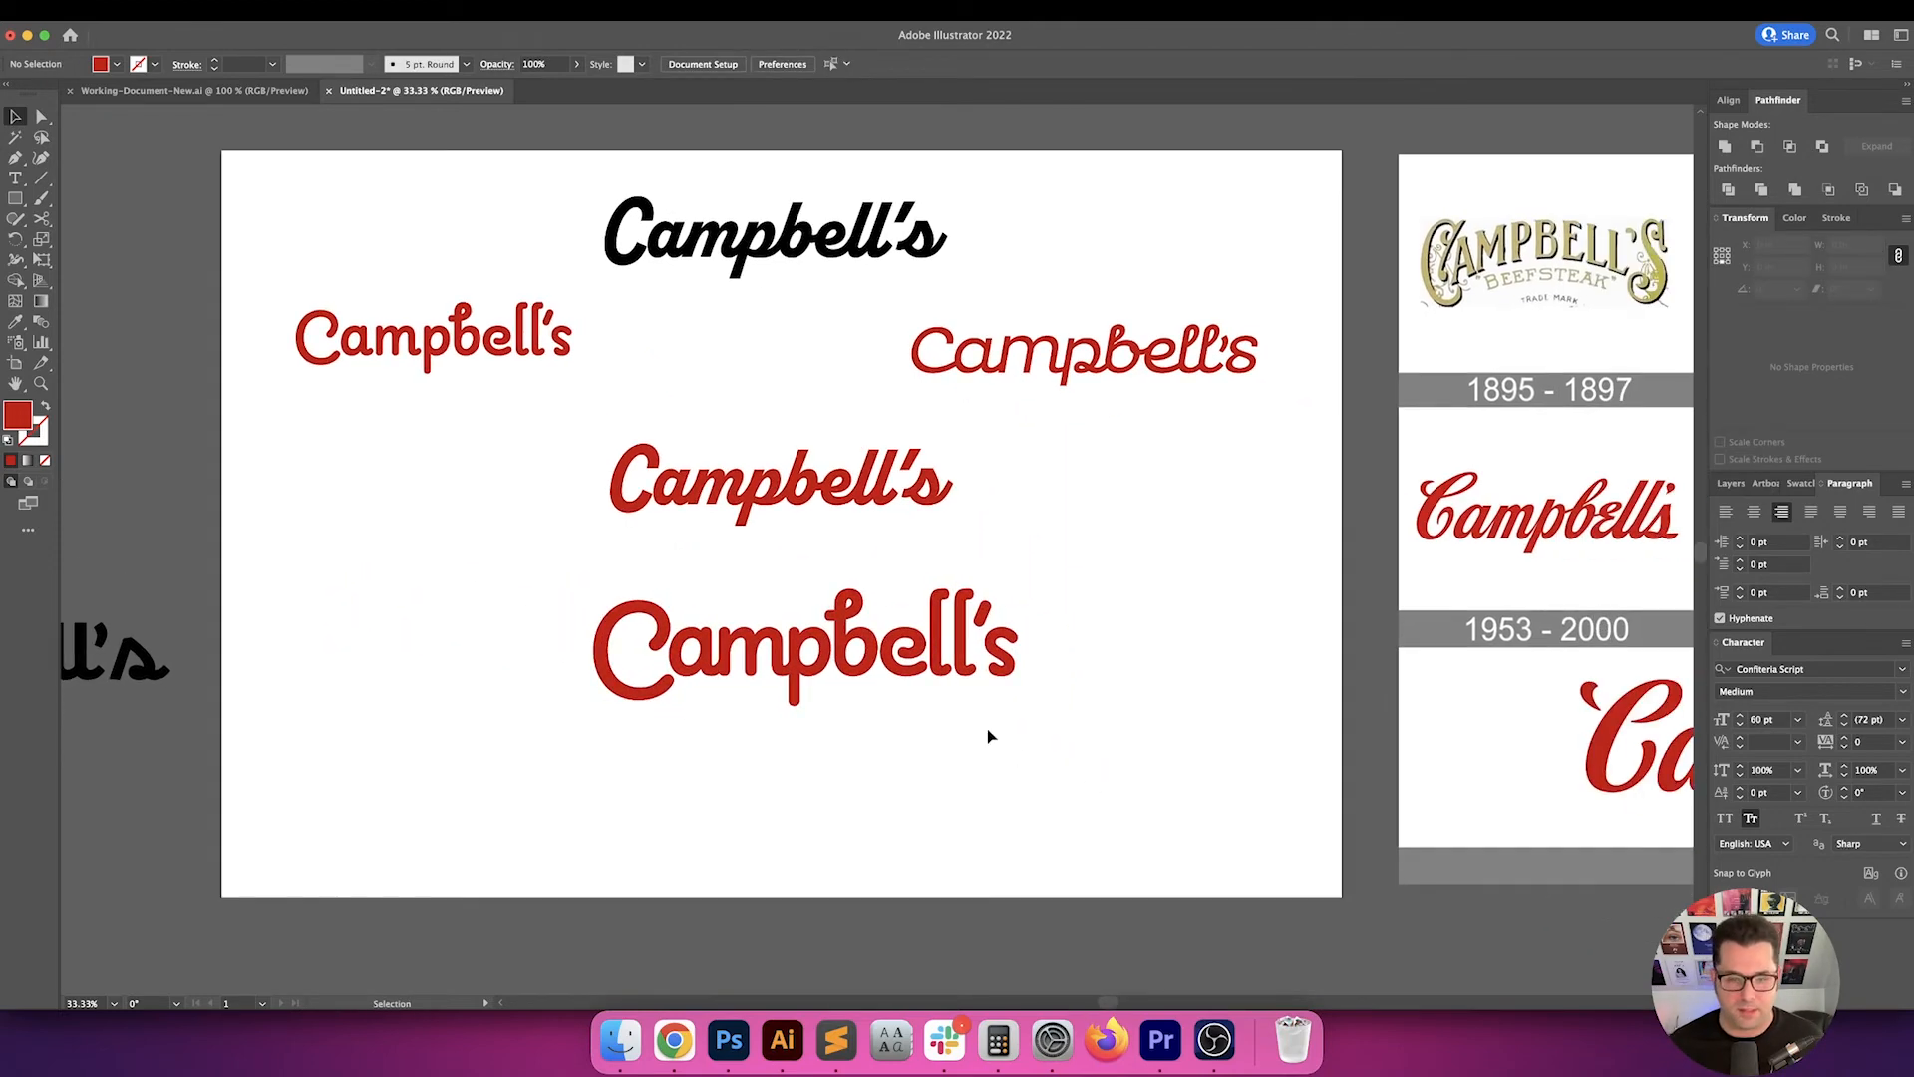
# - Unite all the letter shapes of the large lowest red wordmark into one joined piece
pyautogui.click(919, 659)
pyautogui.moveTo(516, 551); pyautogui.dragTo(1167, 807)
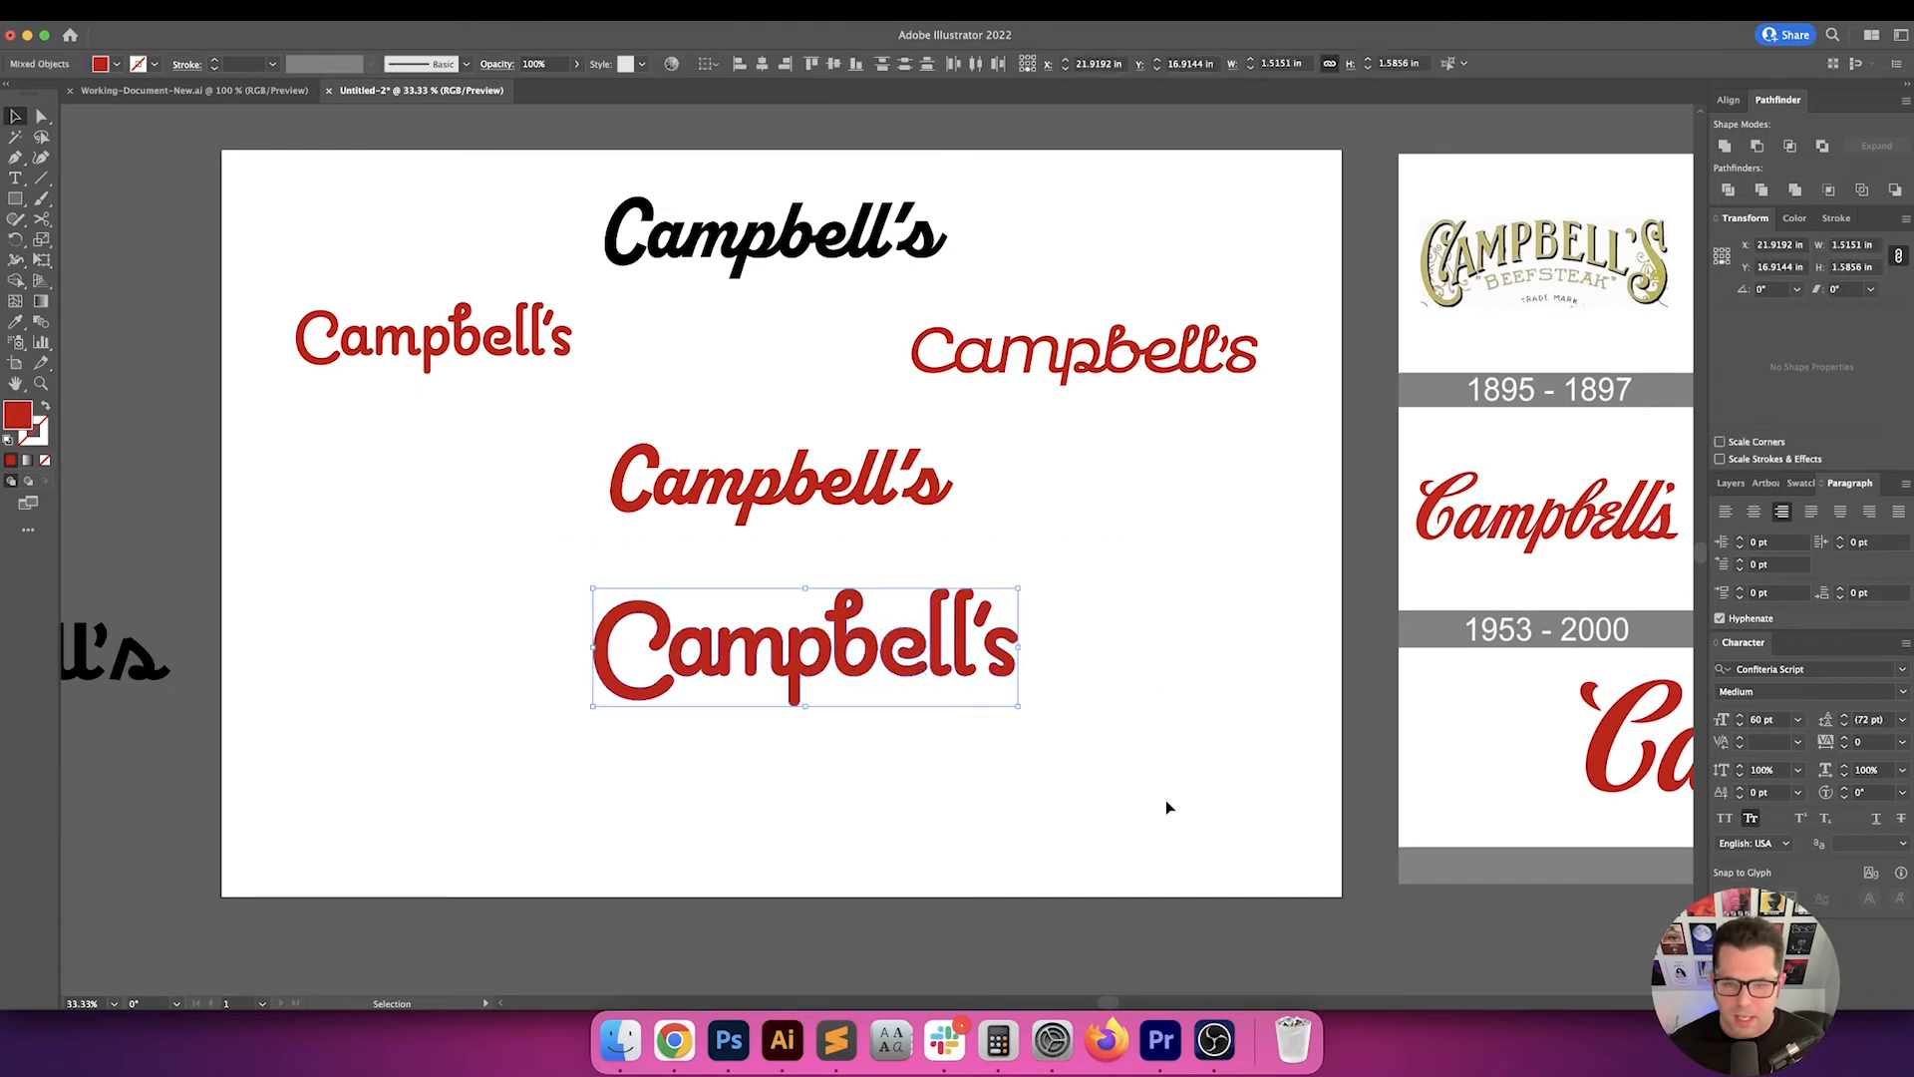
pyautogui.click(1724, 146)
pyautogui.click(1247, 589)
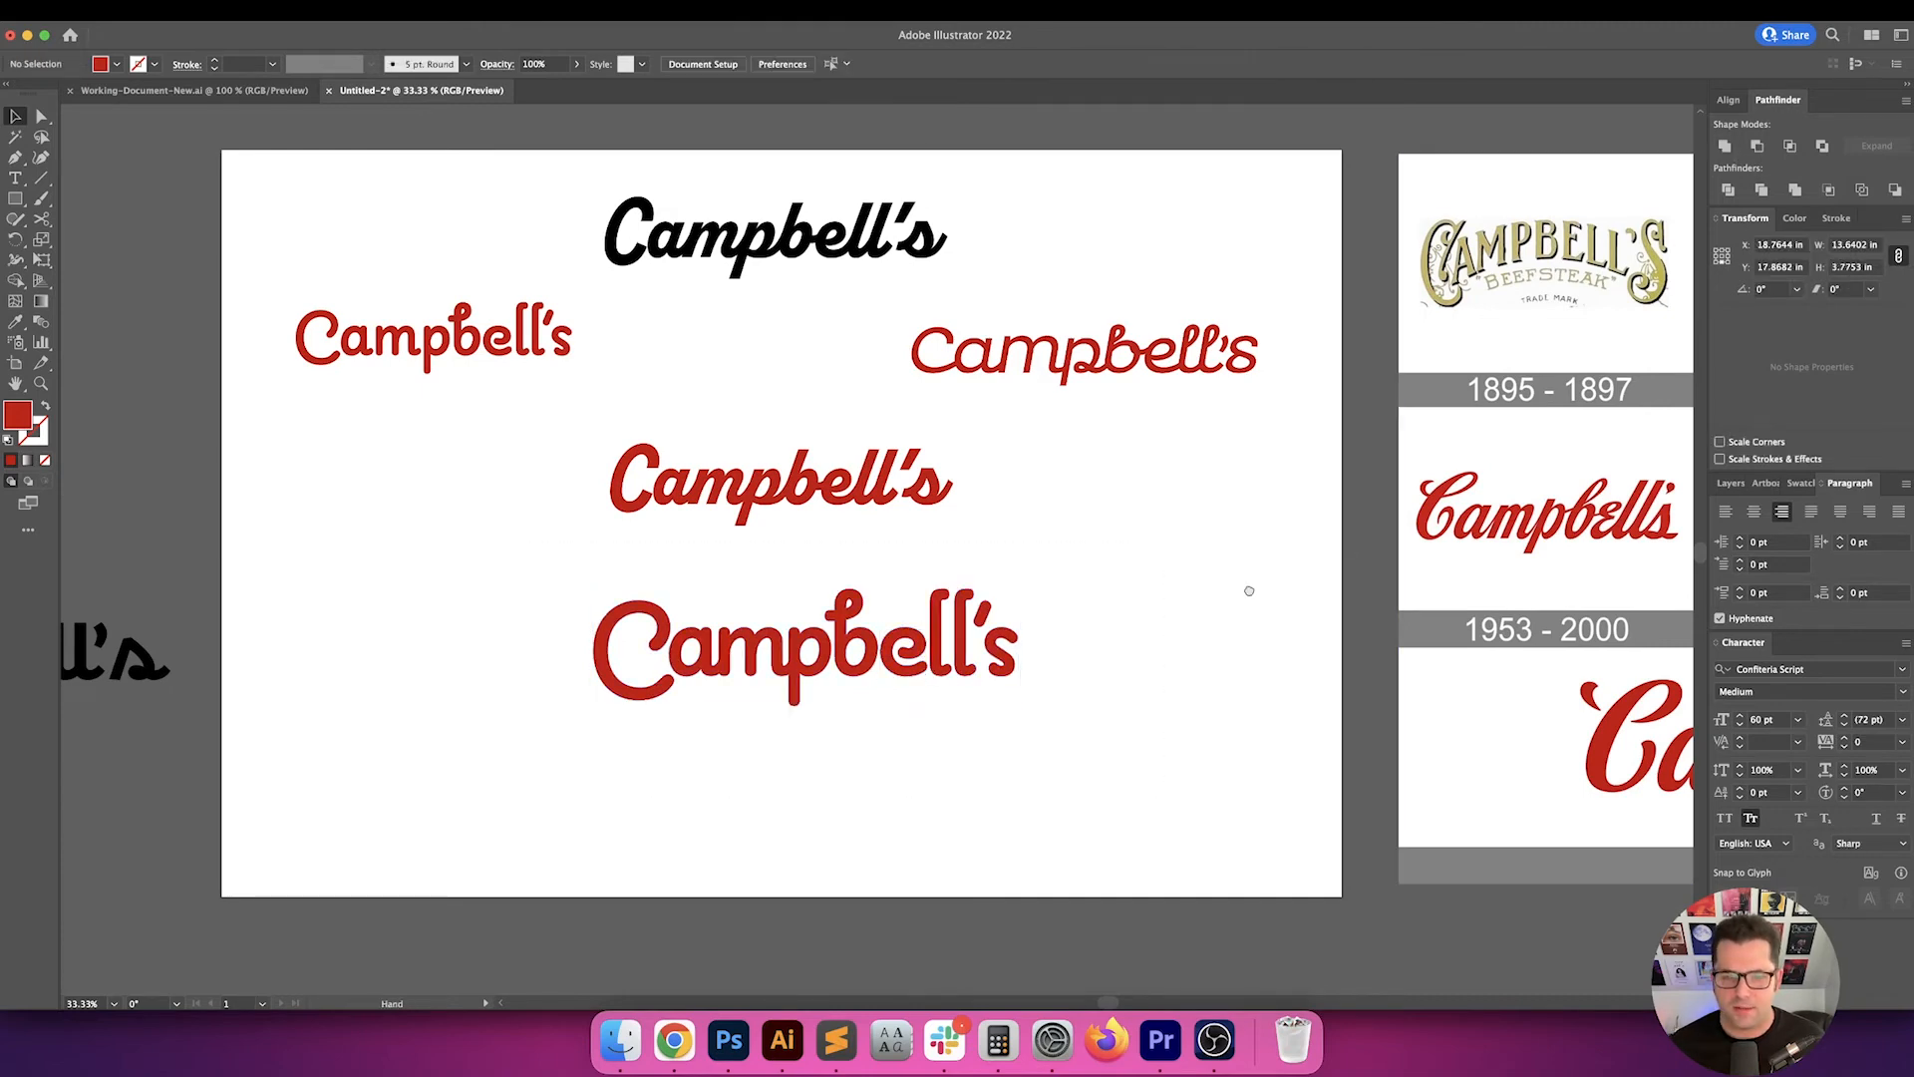
pyautogui.moveTo(1252, 587); pyautogui.dragTo(1323, 547)
pyautogui.moveTo(1182, 549); pyautogui.dragTo(442, 789)
pyautogui.moveTo(906, 776); pyautogui.dragTo(828, 803)
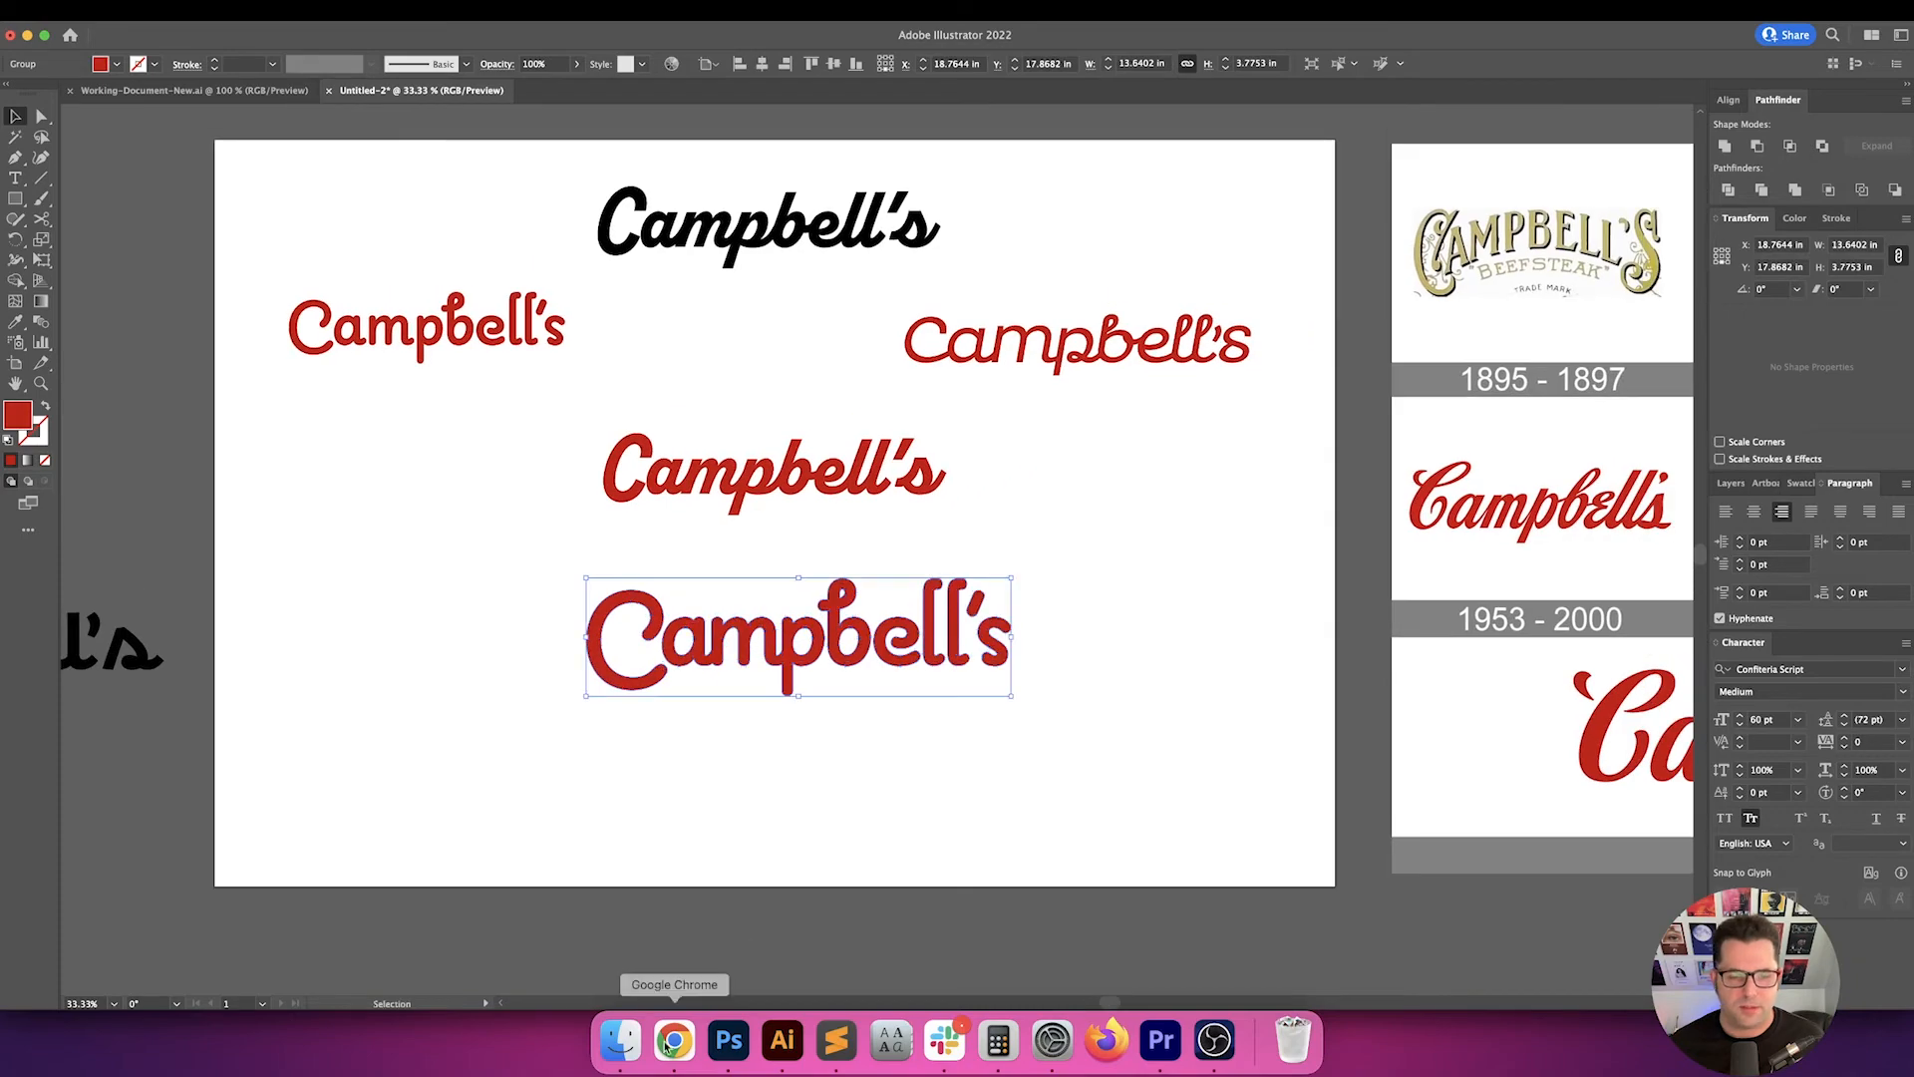
# - Check the countdown timer in Chrome and return to Illustrator
pyautogui.click(675, 1041)
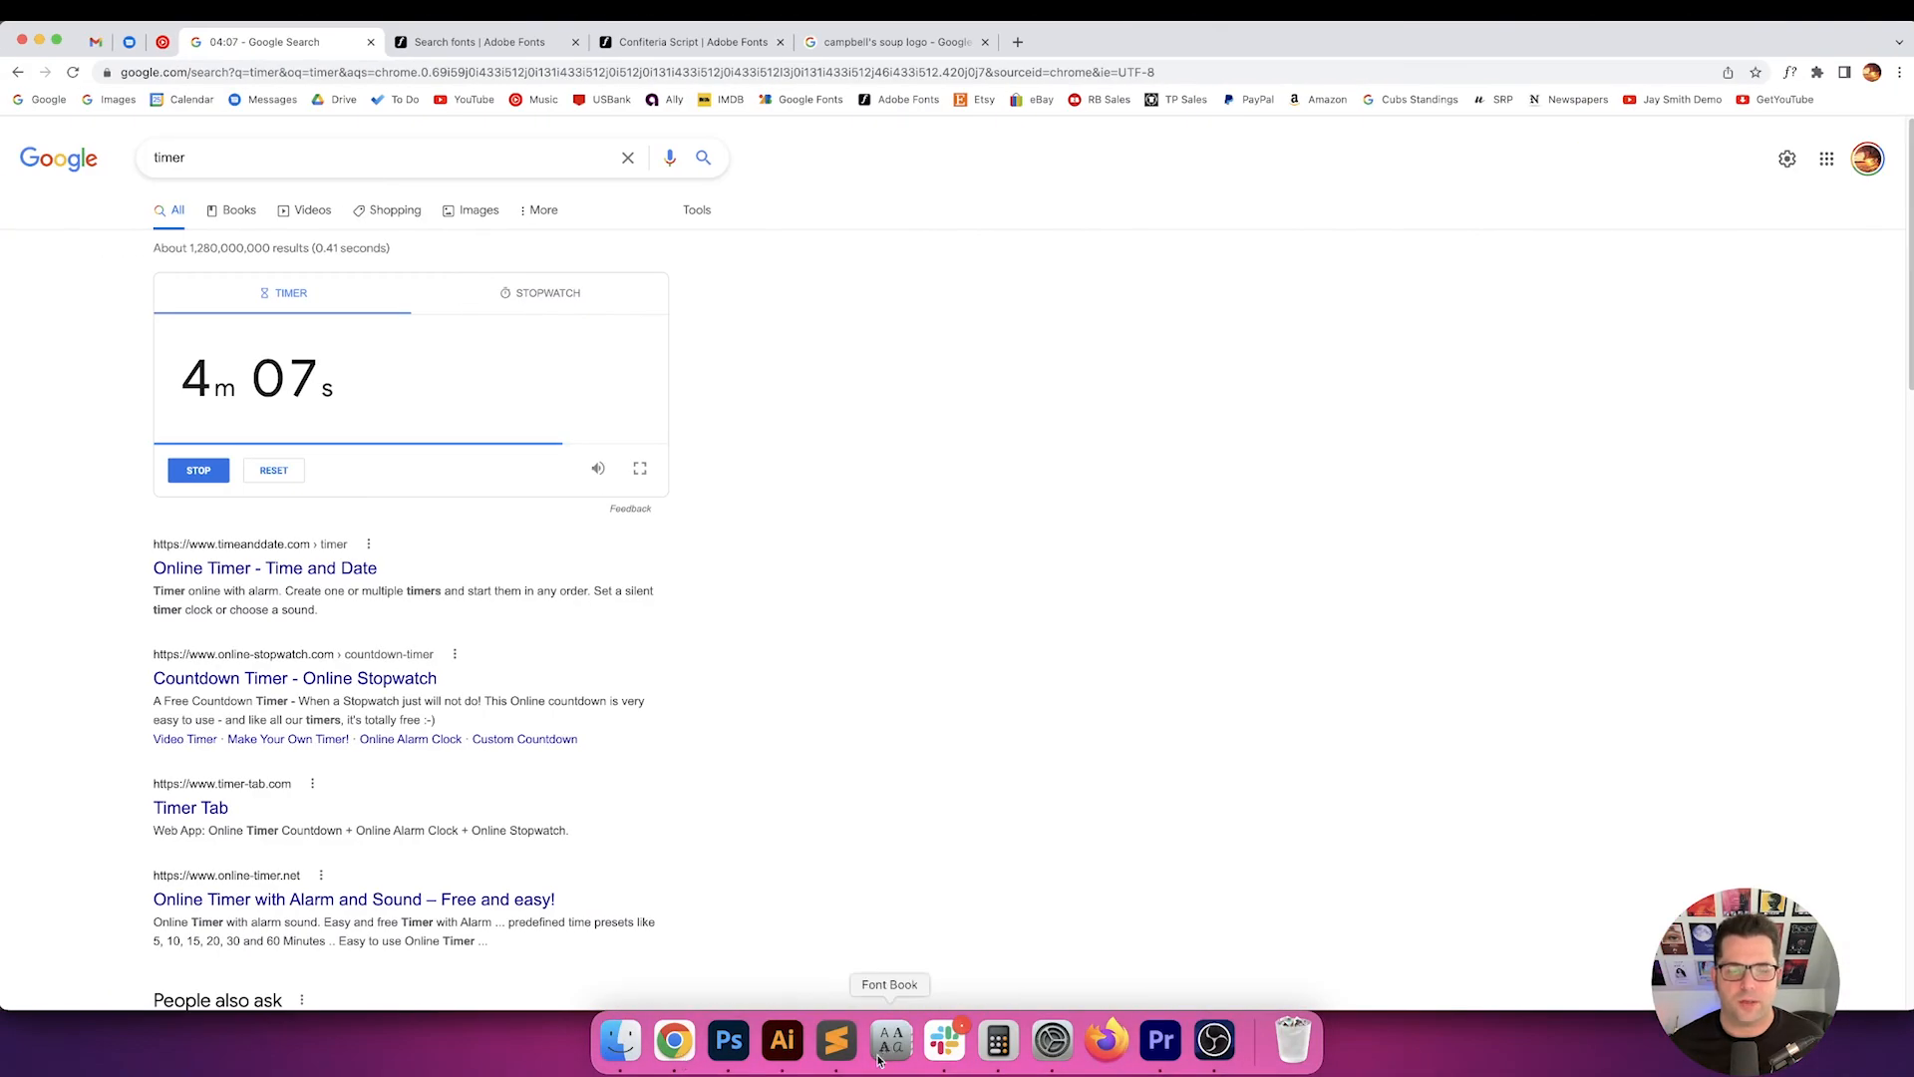
pyautogui.click(783, 1041)
pyautogui.click(1114, 797)
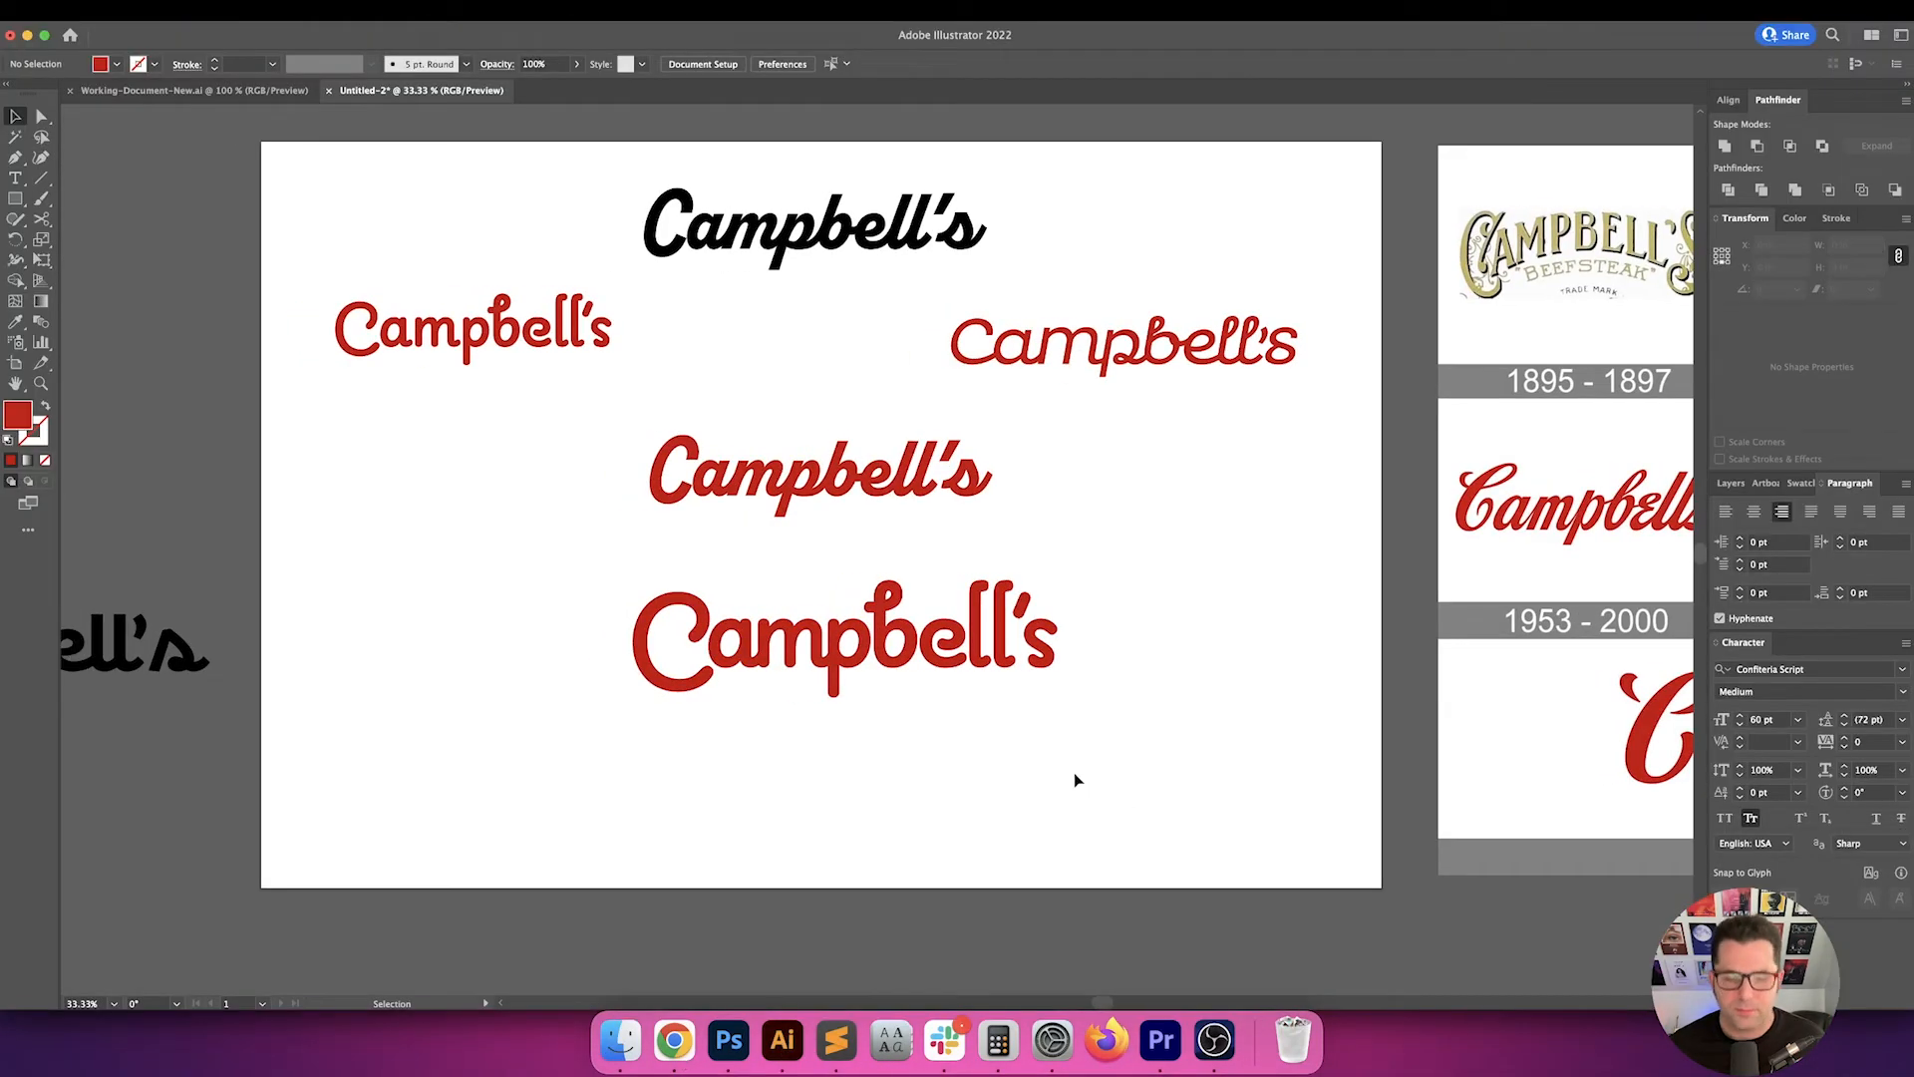
# - Copy the lowest red wordmark directly behind itself and fill the copy with orange sampled from the Beefsteak Tomato Soup label
pyautogui.hscroll(5, 1077, 780)
pyautogui.scroll(-1, 1077, 780)
pyautogui.click(828, 593)
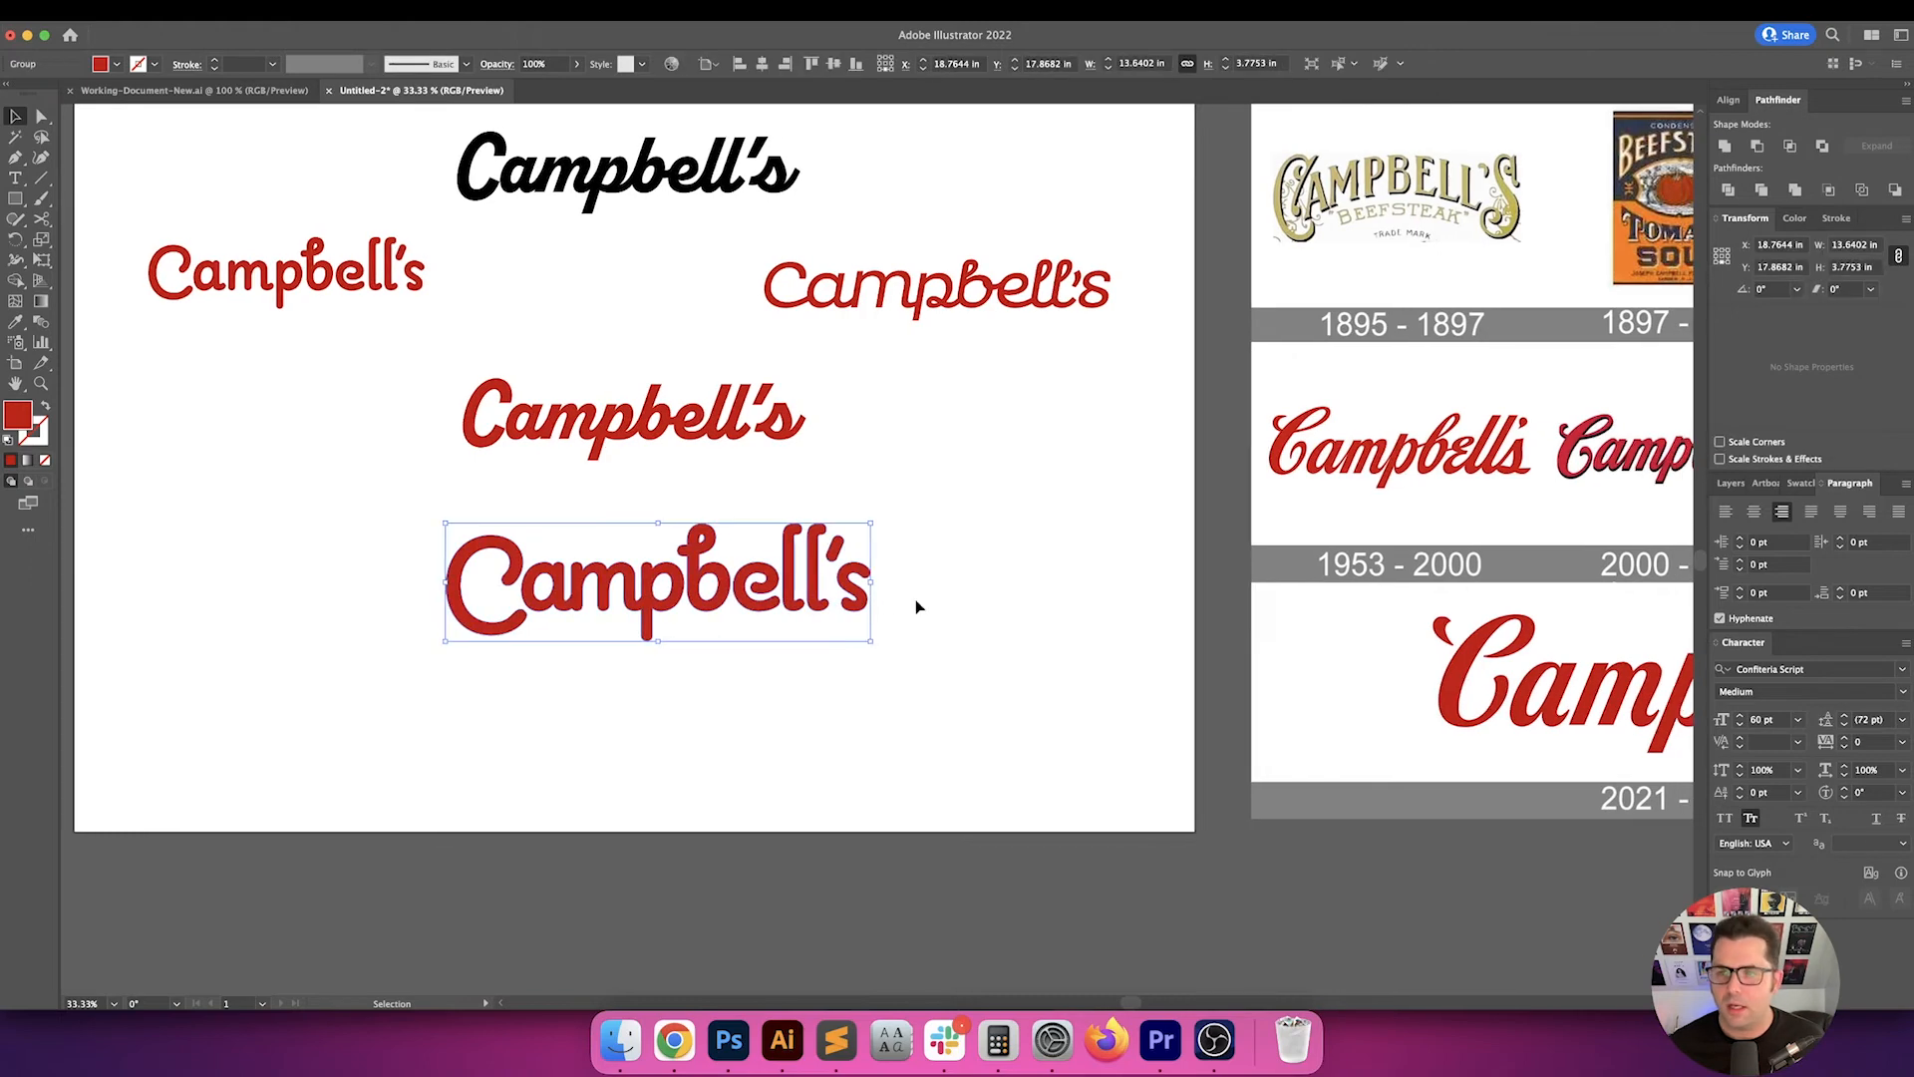
pyautogui.moveTo(1004, 582); pyautogui.dragTo(834, 660)
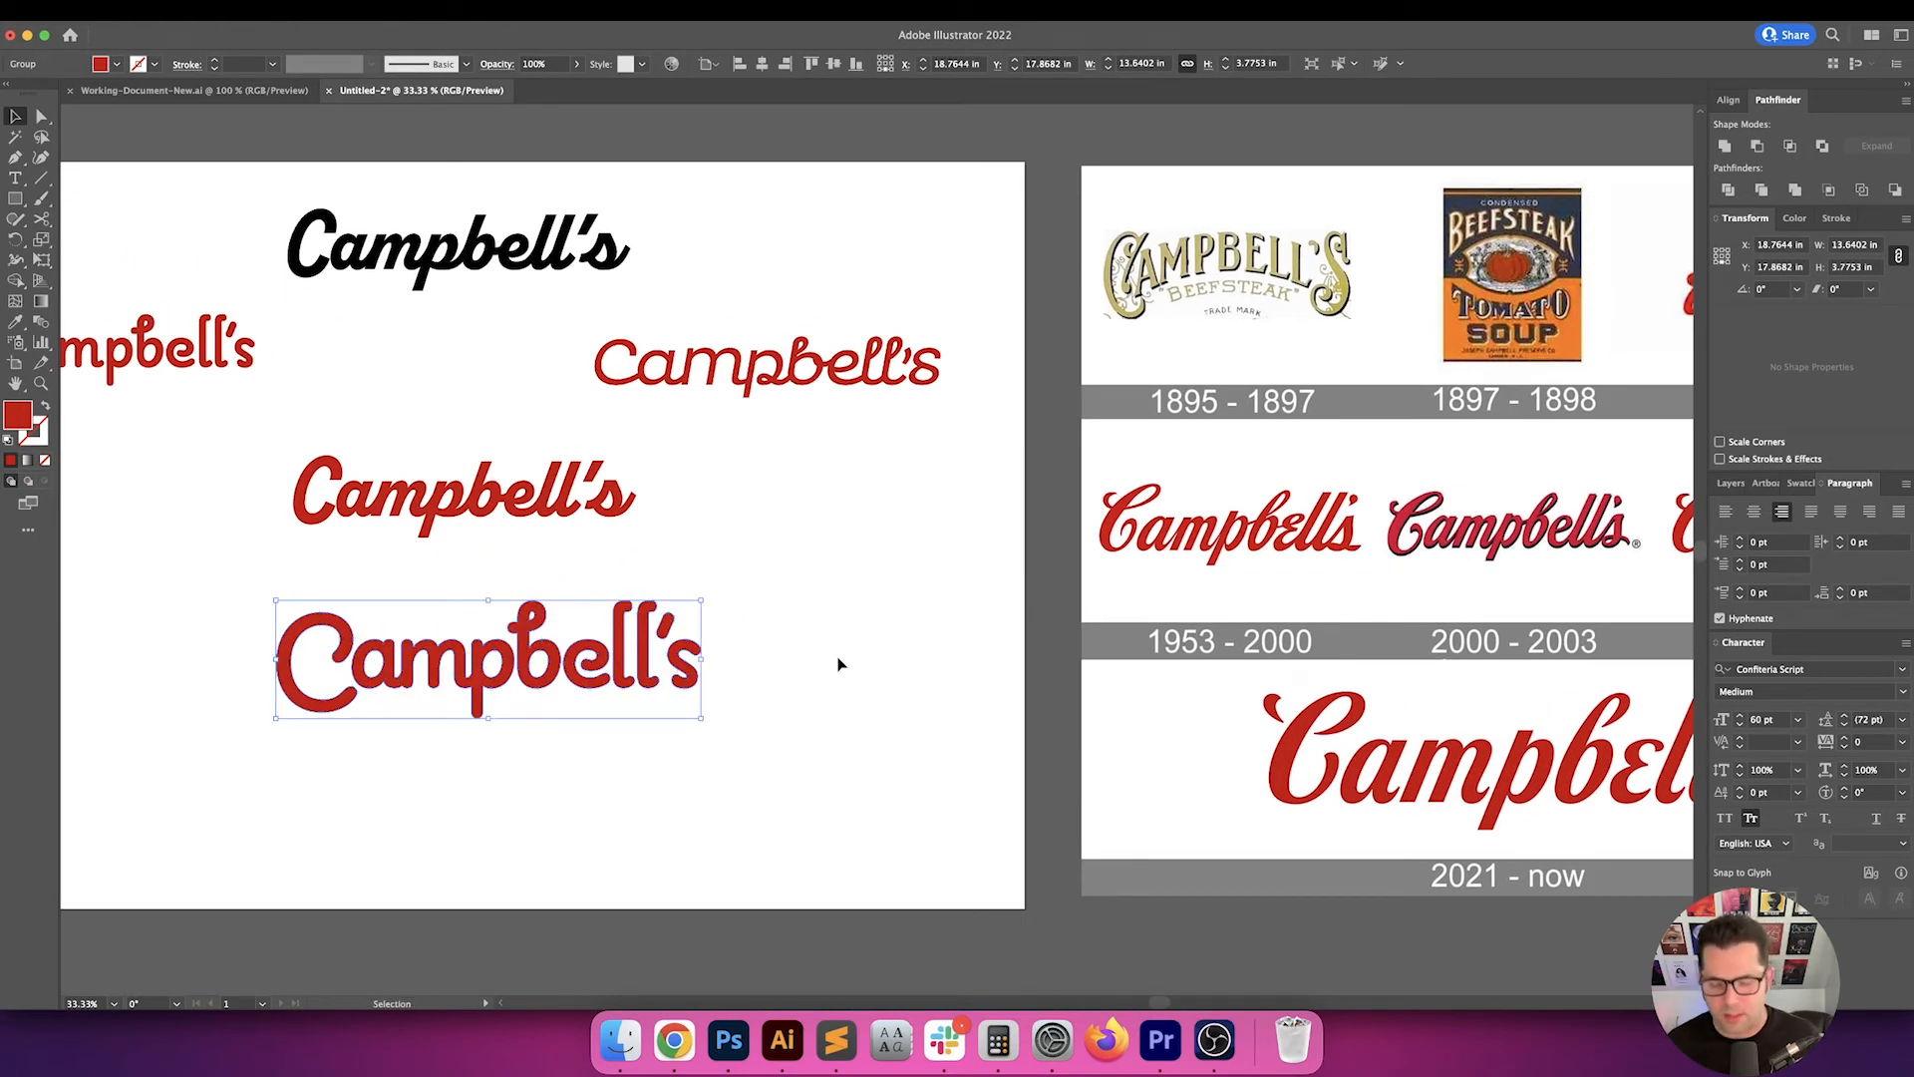
pyautogui.press('i')
pyautogui.click(1573, 334)
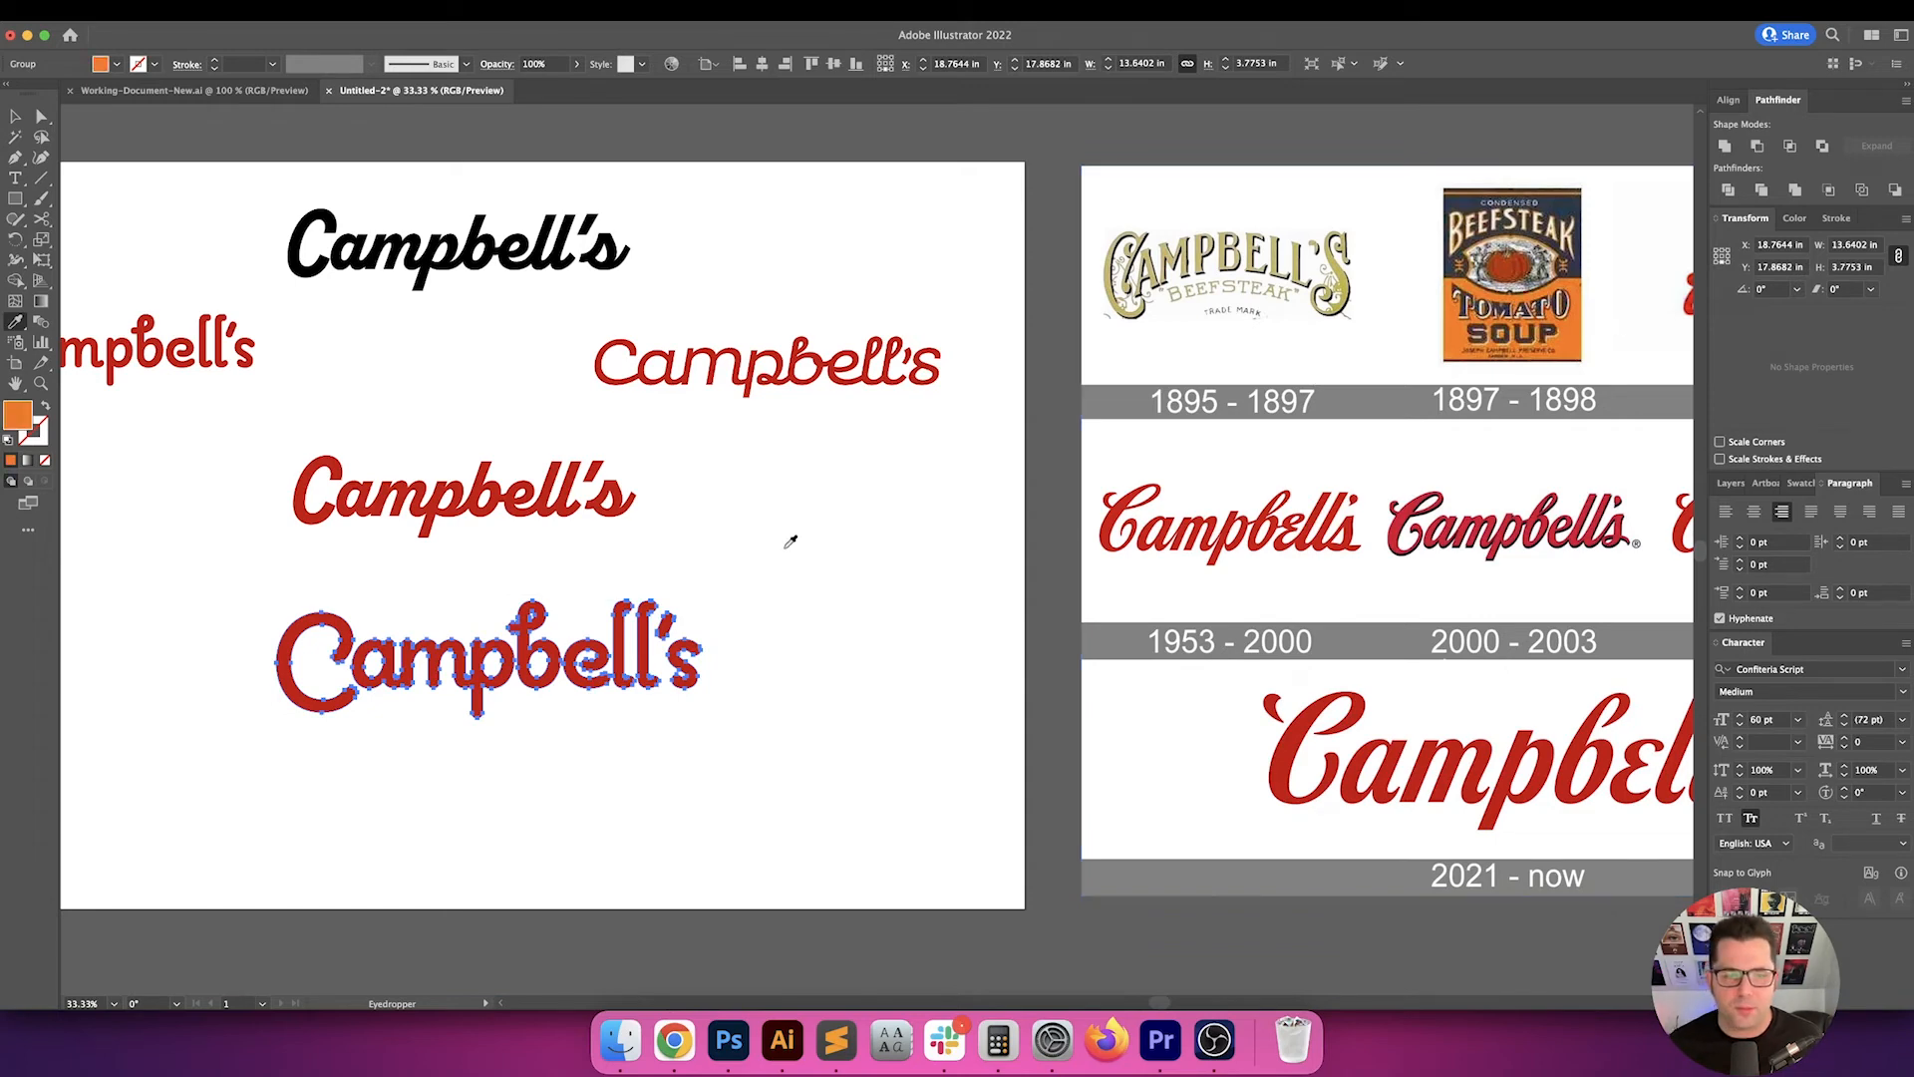
pyautogui.press('v')
# - Move the orange copy 0.125 in horizontally and 0.125 in vertically to offset it behind the red lettering
pyautogui.hscroll(-2, 785, 555)
pyautogui.scroll(4, 574, 678)
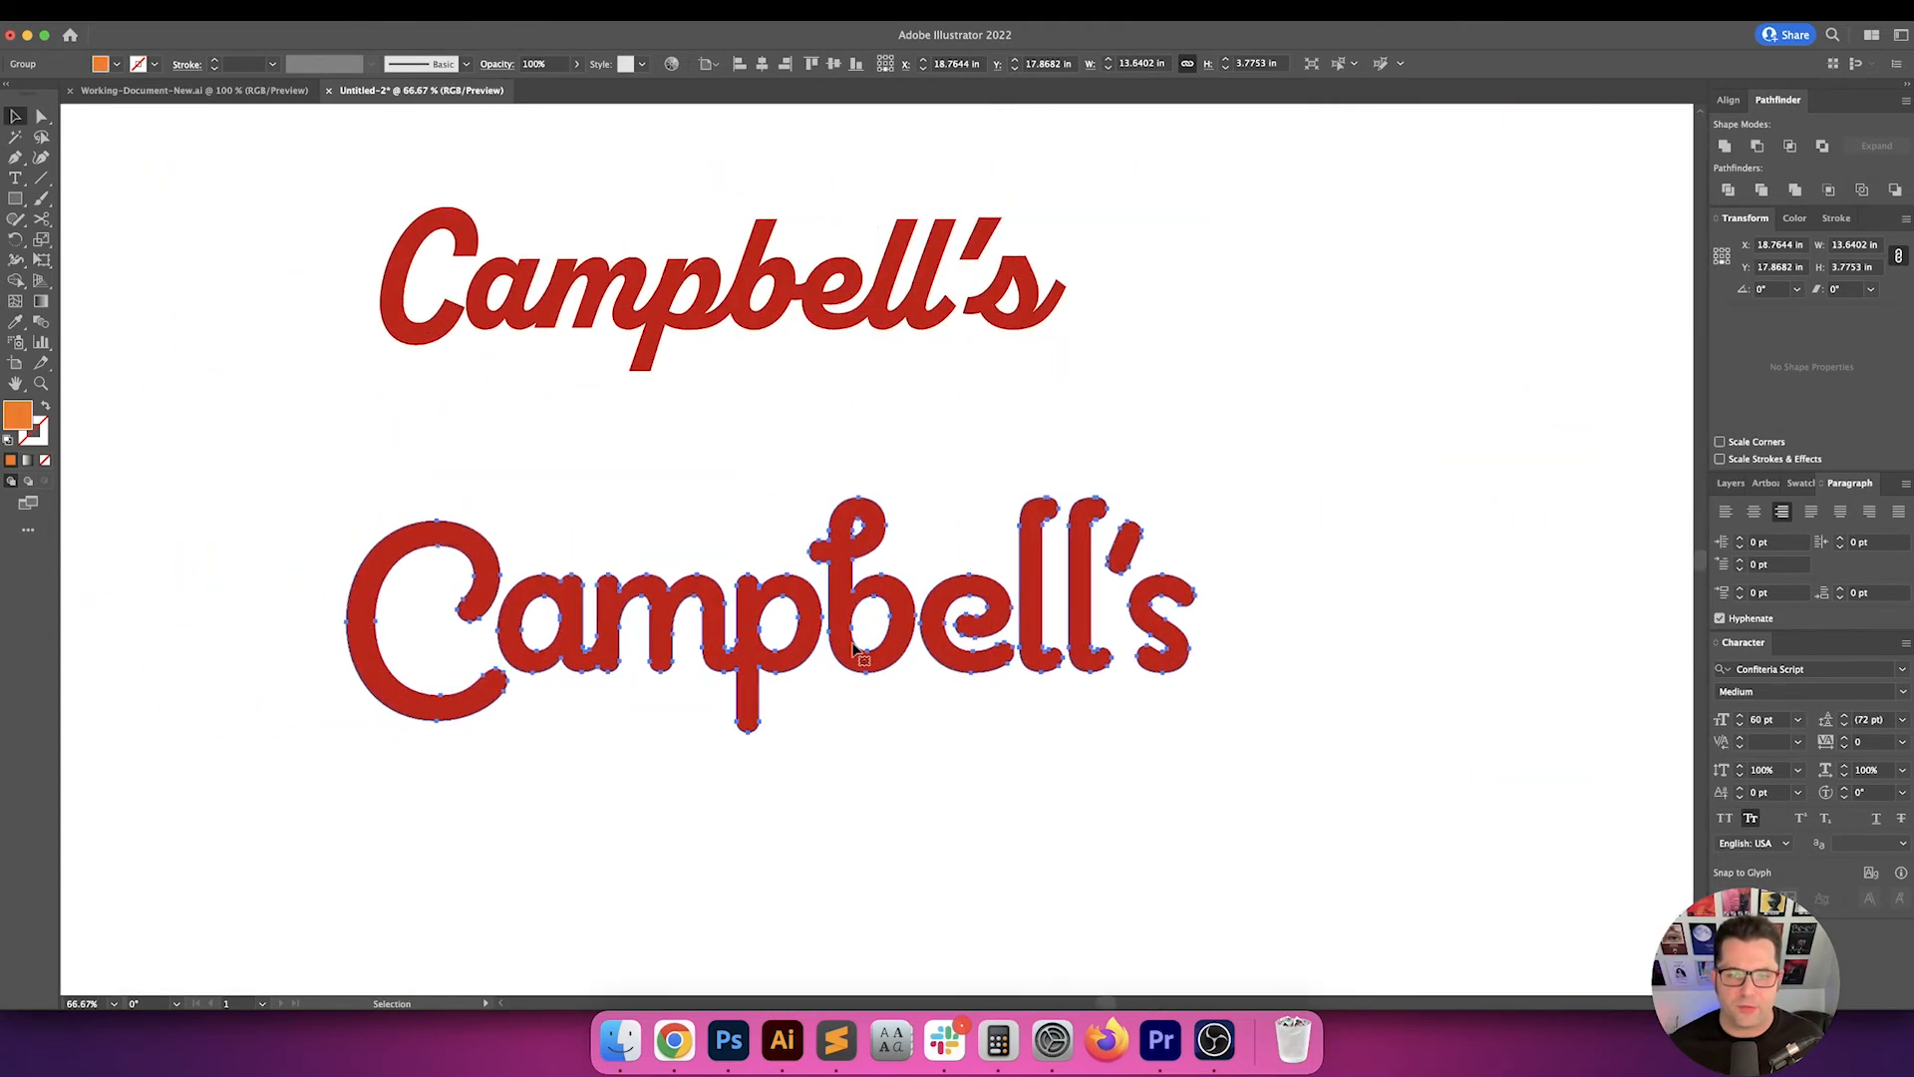
pyautogui.press('Return')
pyautogui.write('0.125')
pyautogui.press('Tab')
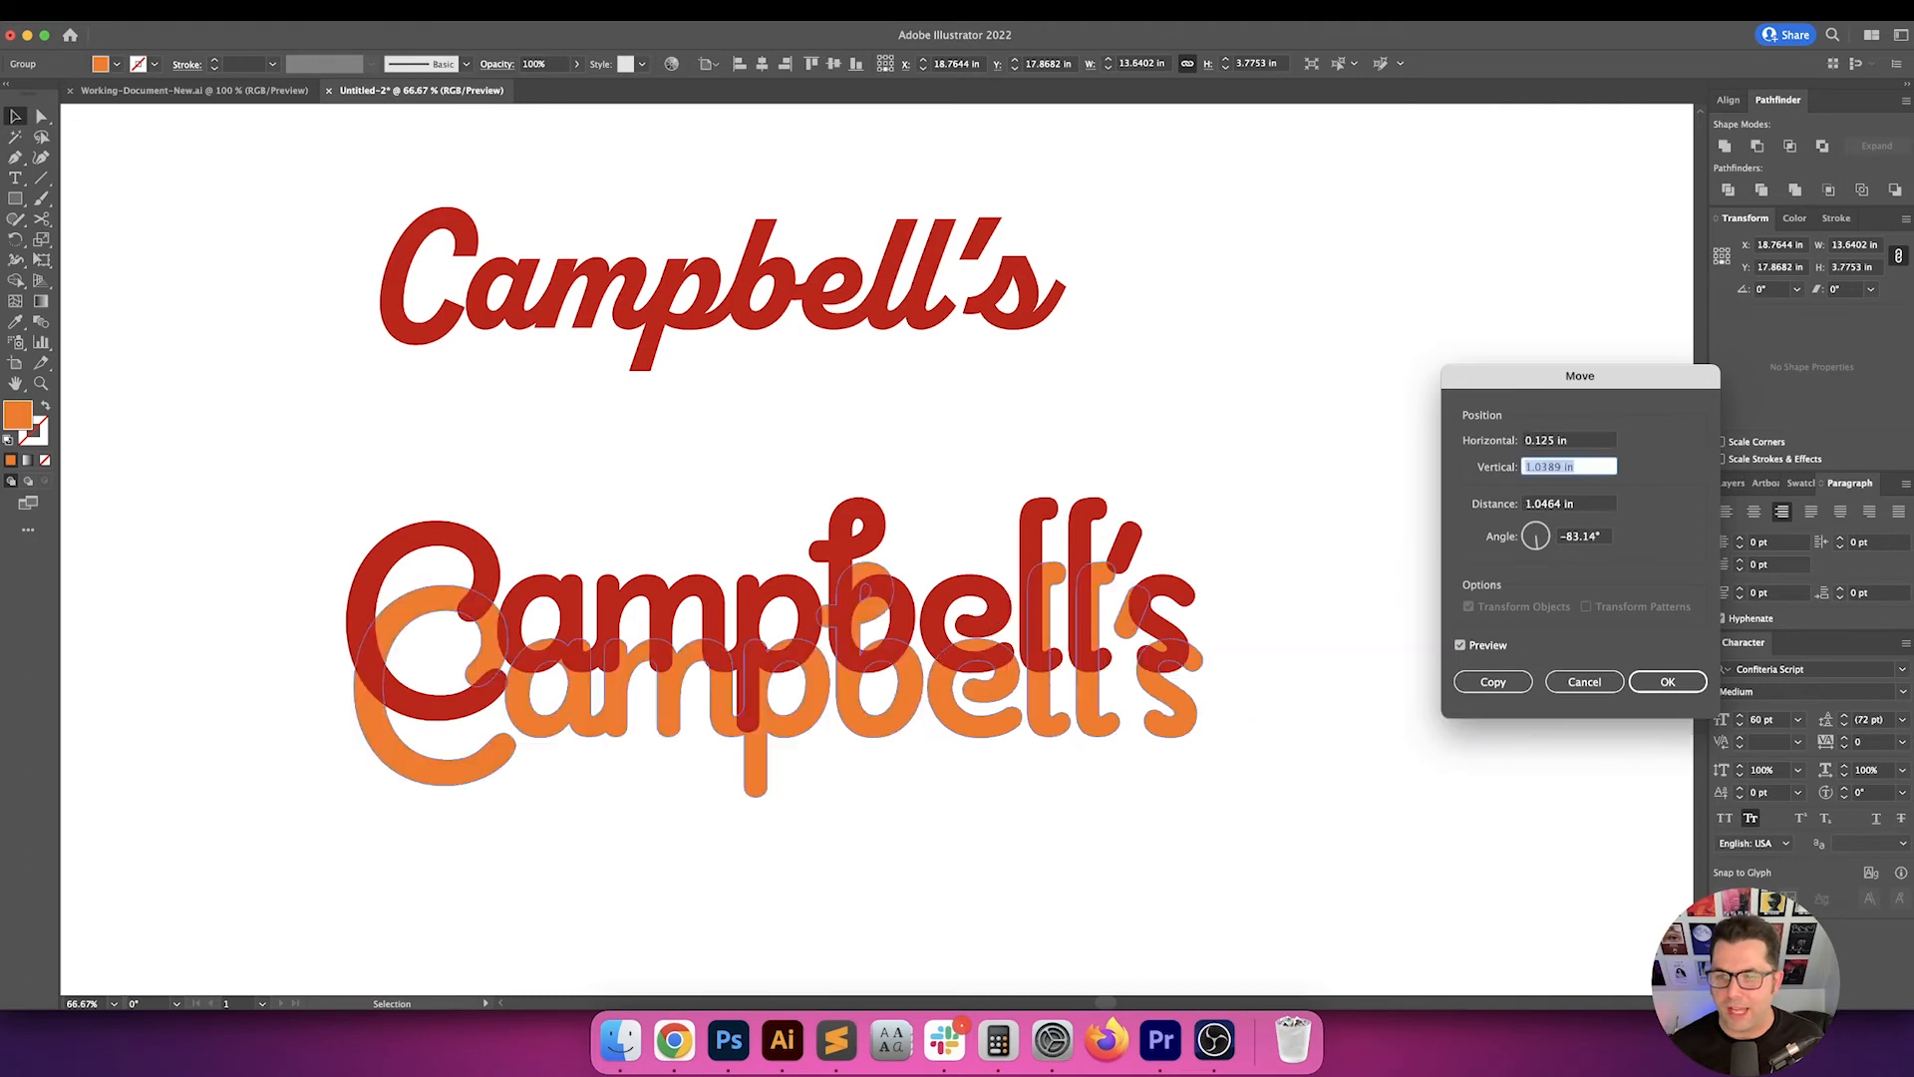
pyautogui.write('0.125')
pyautogui.press('Tab')
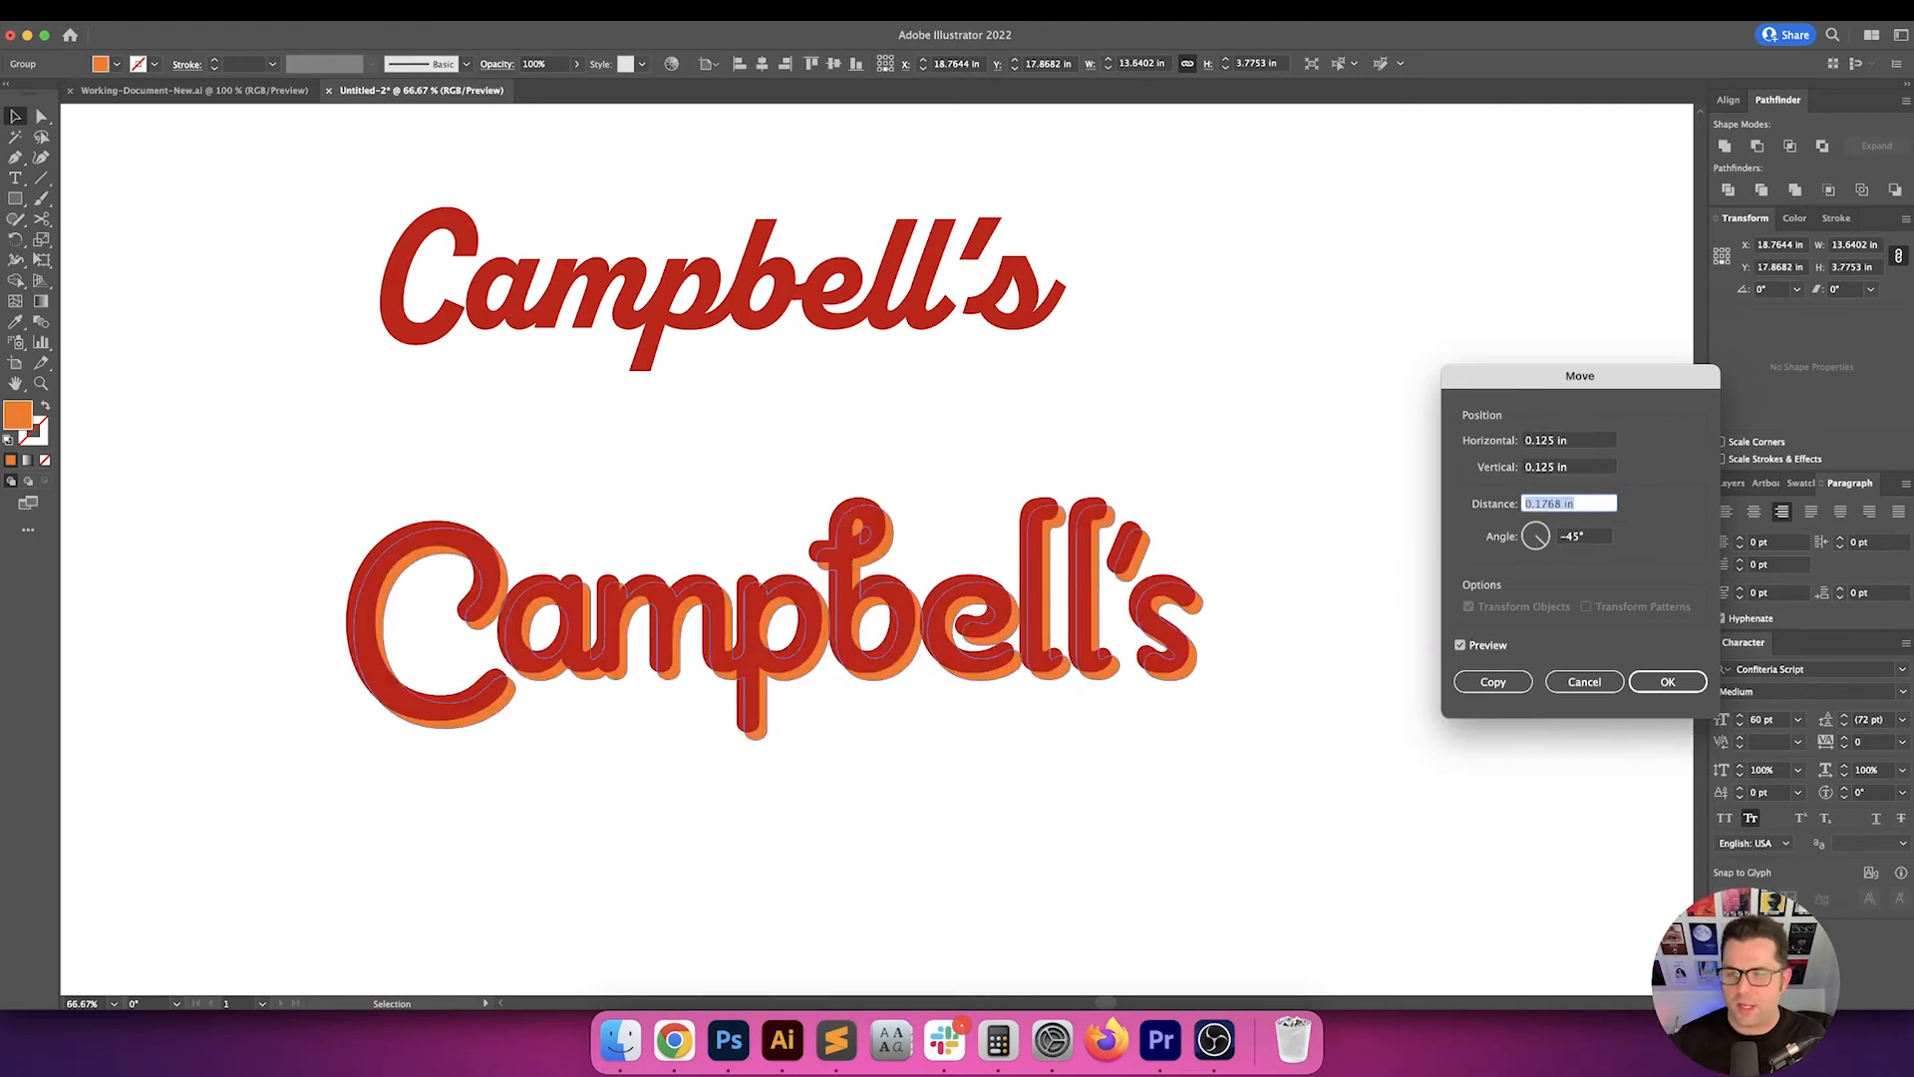
pyautogui.press('Return')
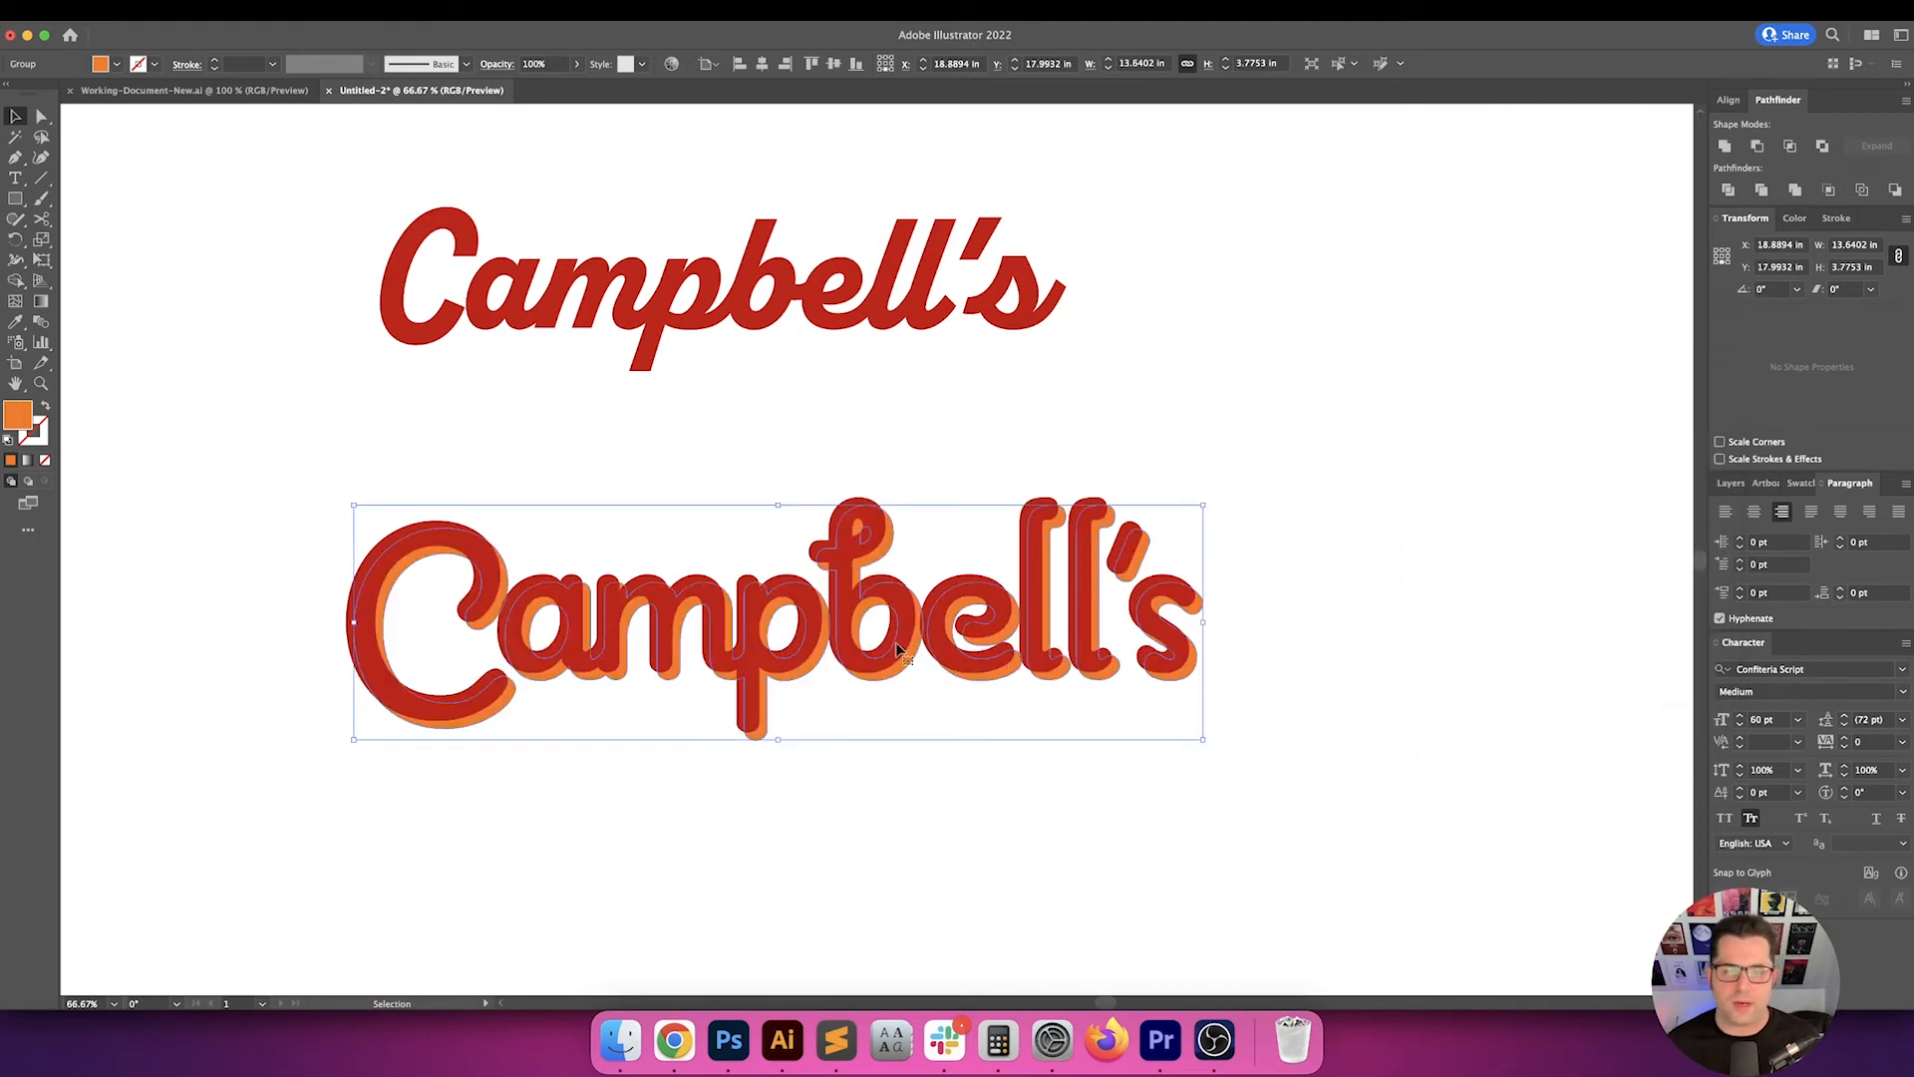
pyautogui.click(1324, 867)
# - Examine the orange drop shadow against the historical logo chart and up close along the letters
pyautogui.scroll(-4, 1296, 853)
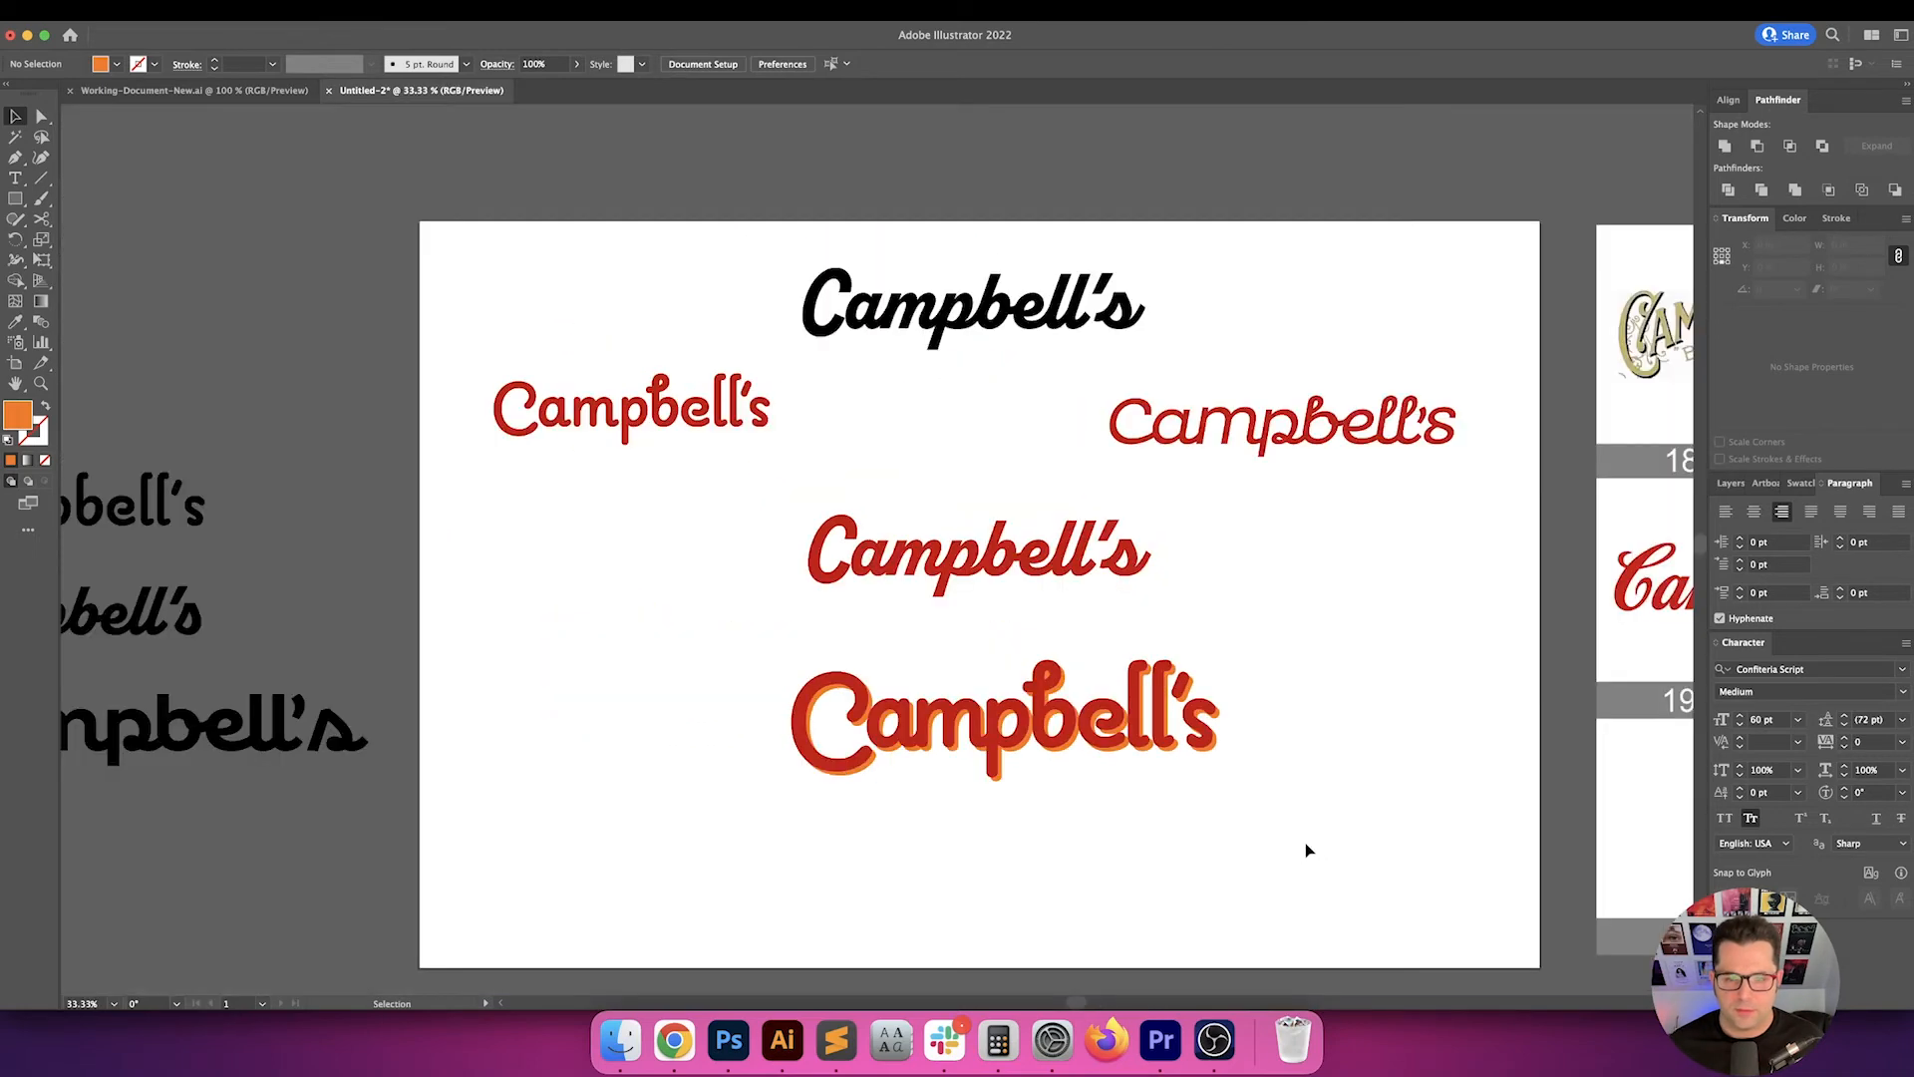
pyautogui.hscroll(10, 1306, 849)
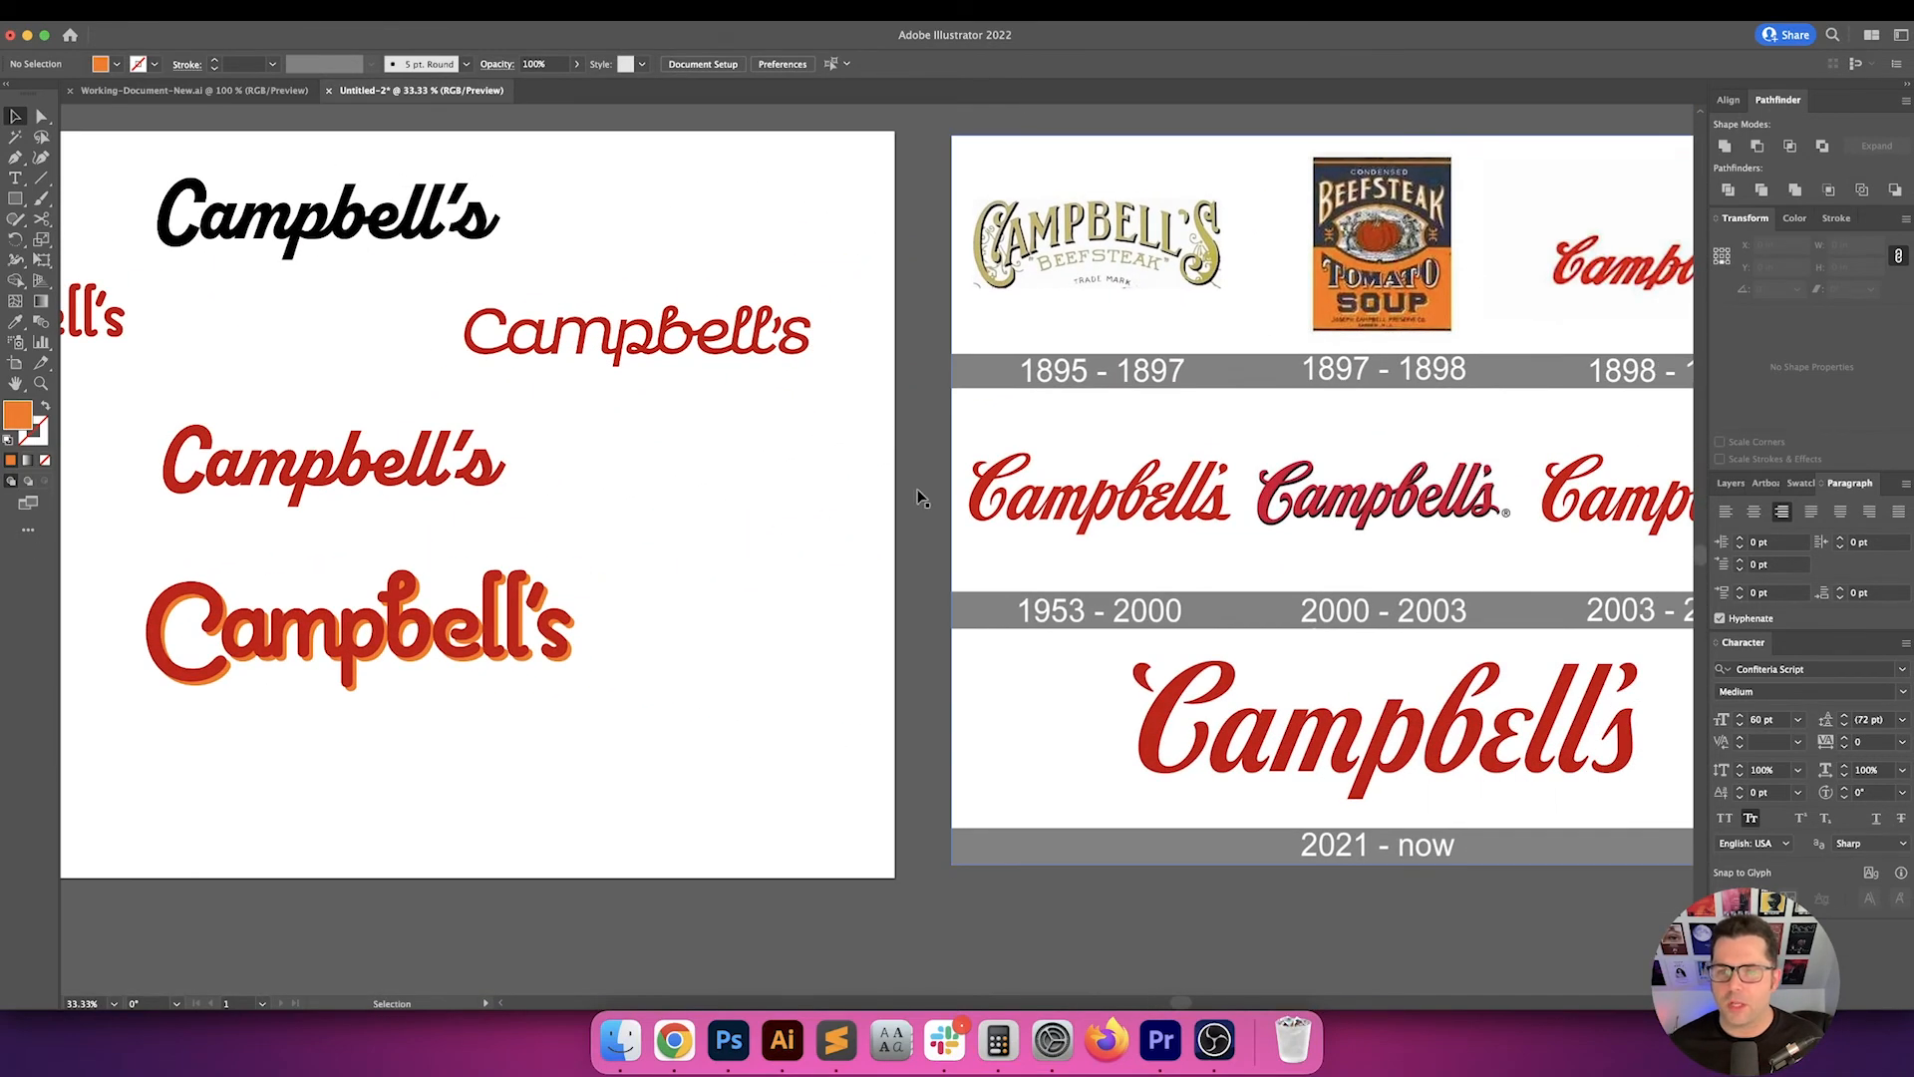
pyautogui.hscroll(-8, 1303, 560)
pyautogui.scroll(6, 1303, 559)
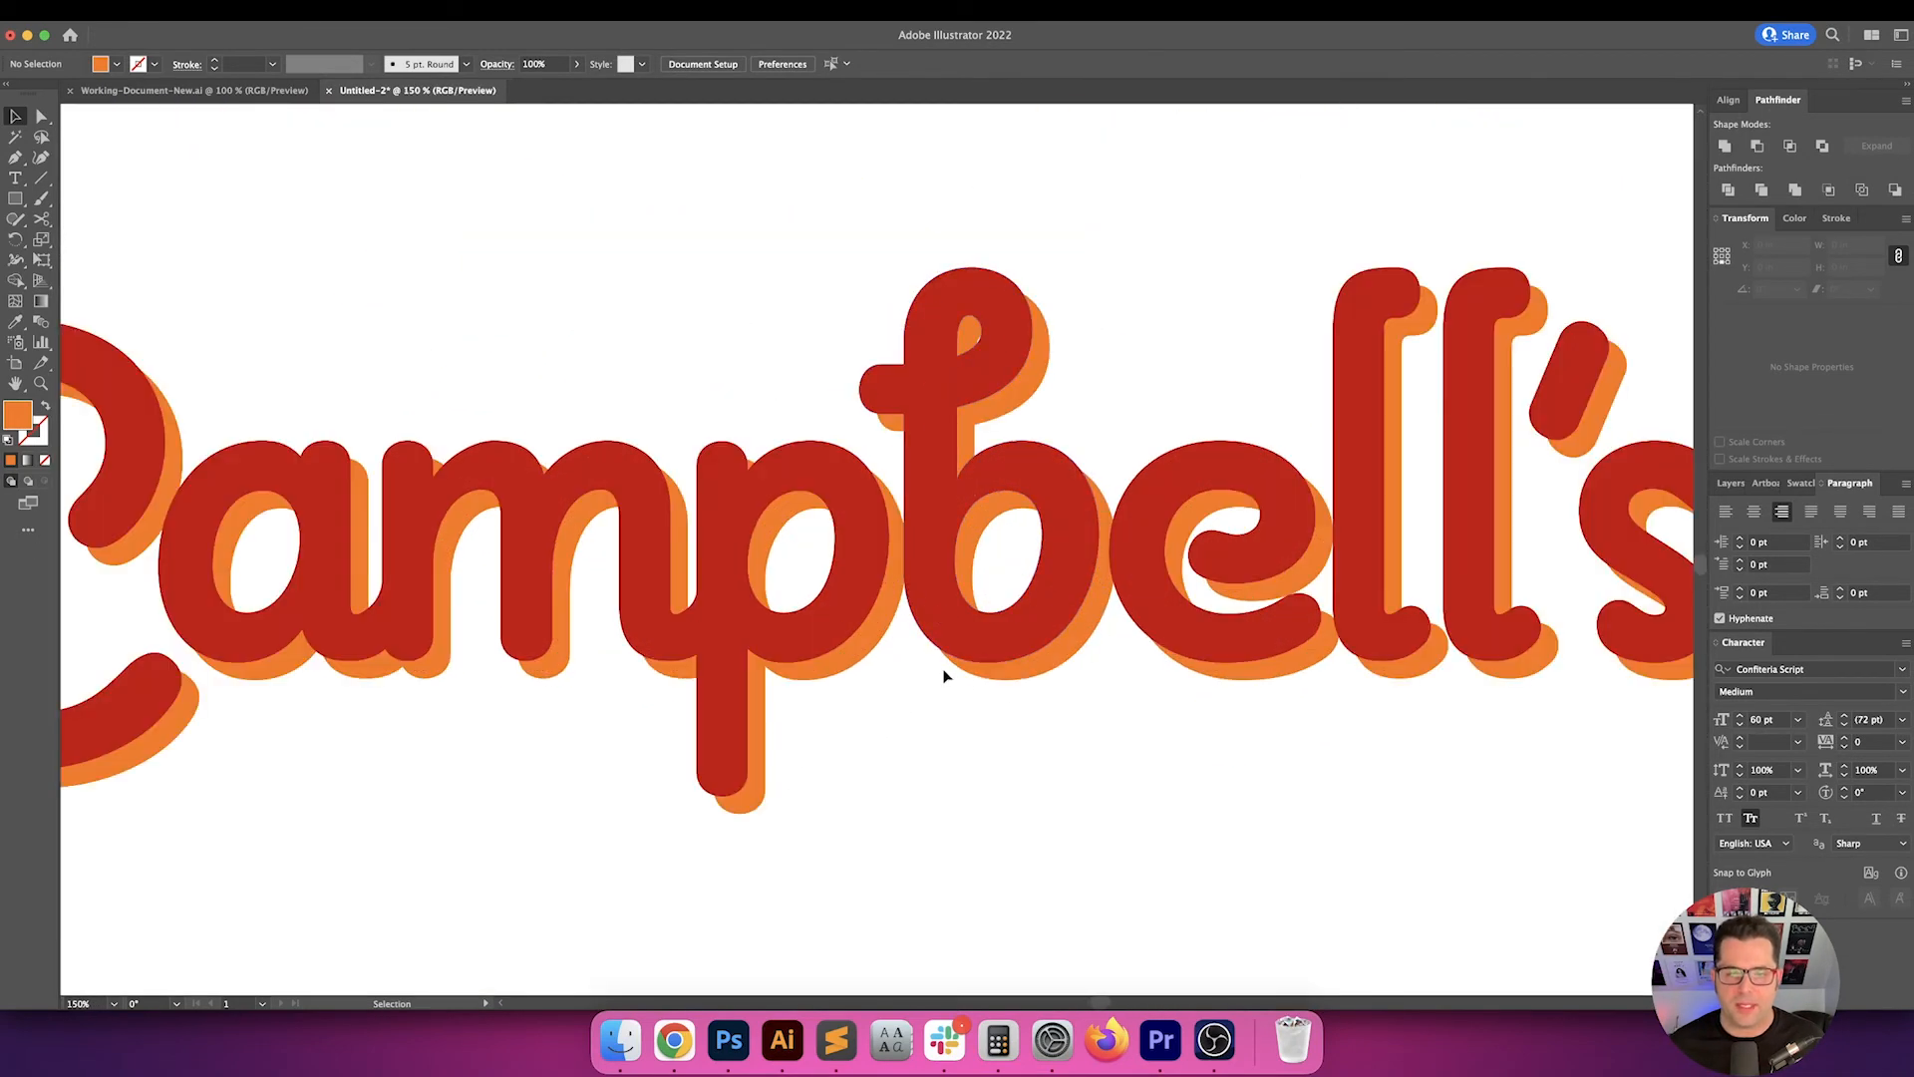
pyautogui.click(1007, 674)
pyautogui.moveTo(1077, 675); pyautogui.dragTo(1021, 648)
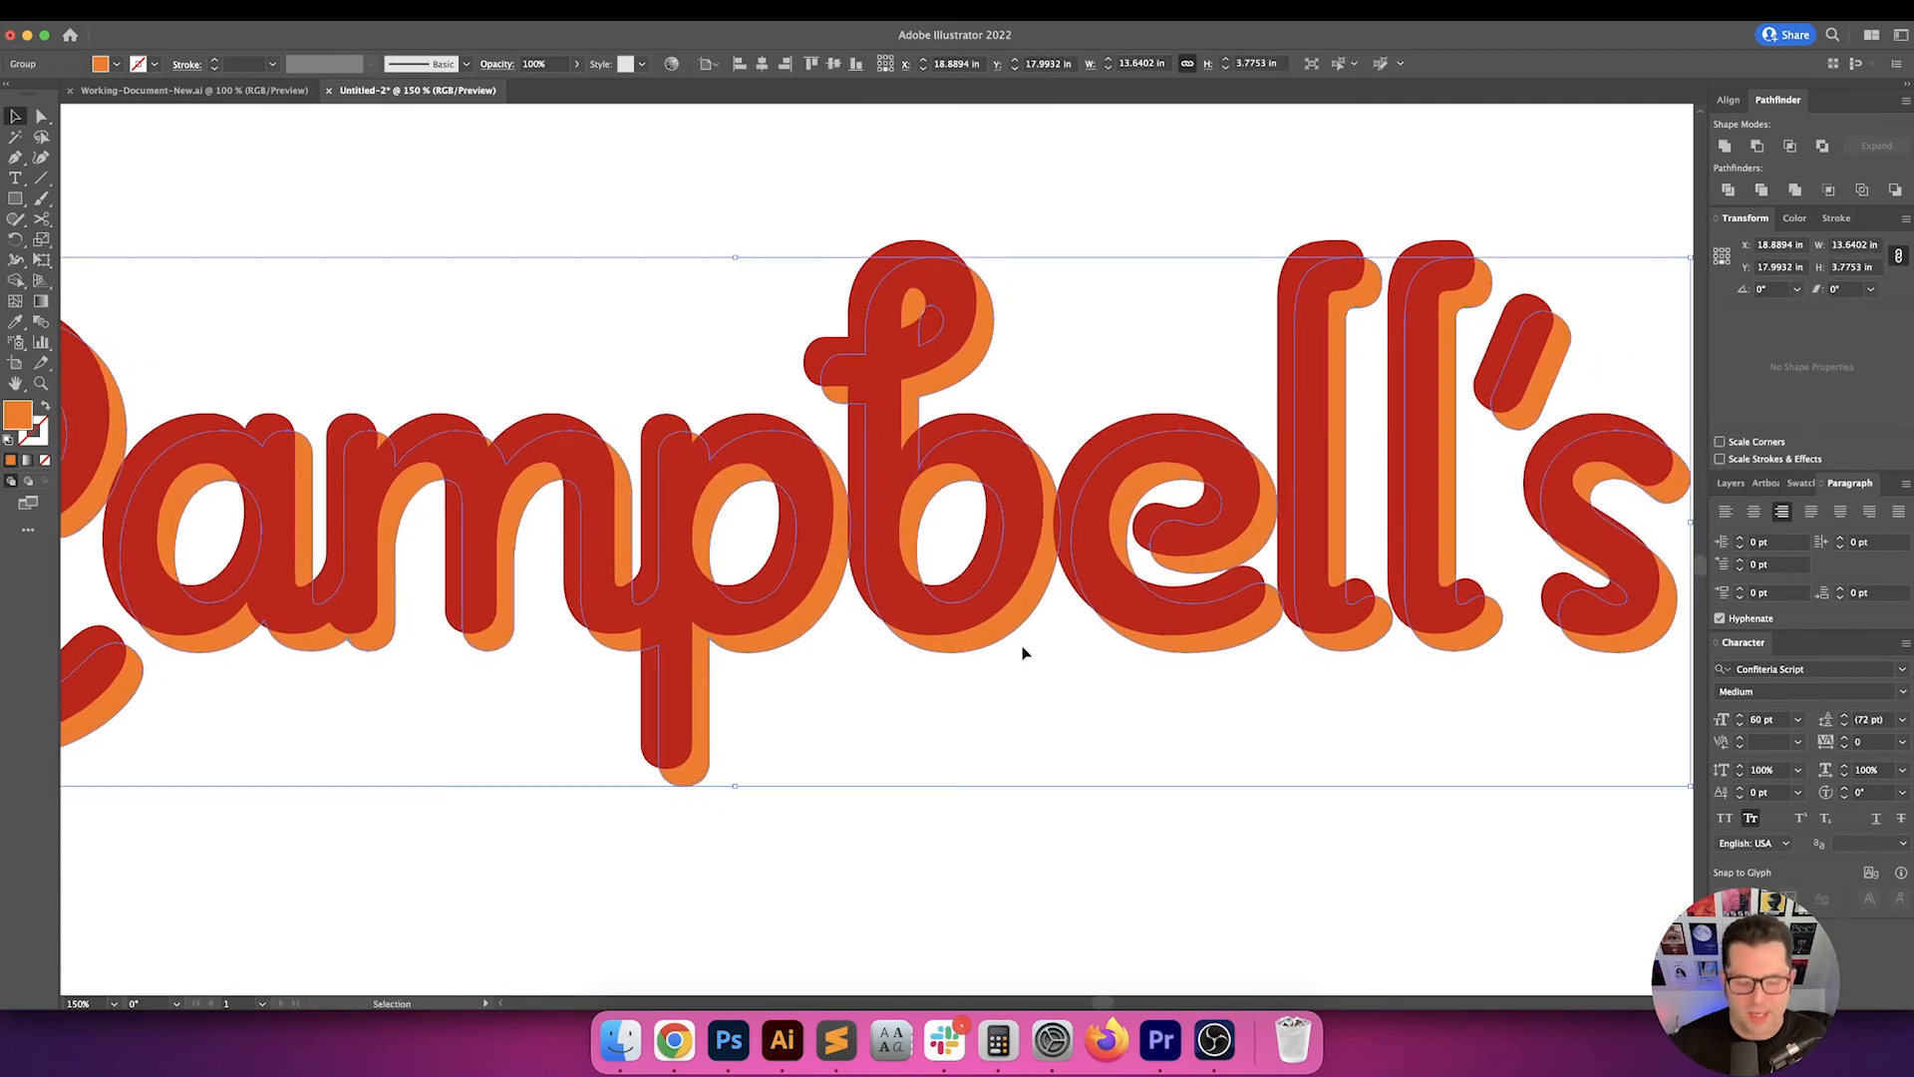
pyautogui.click(1087, 813)
pyautogui.hscroll(3, 1029, 827)
pyautogui.scroll(-1, 1029, 828)
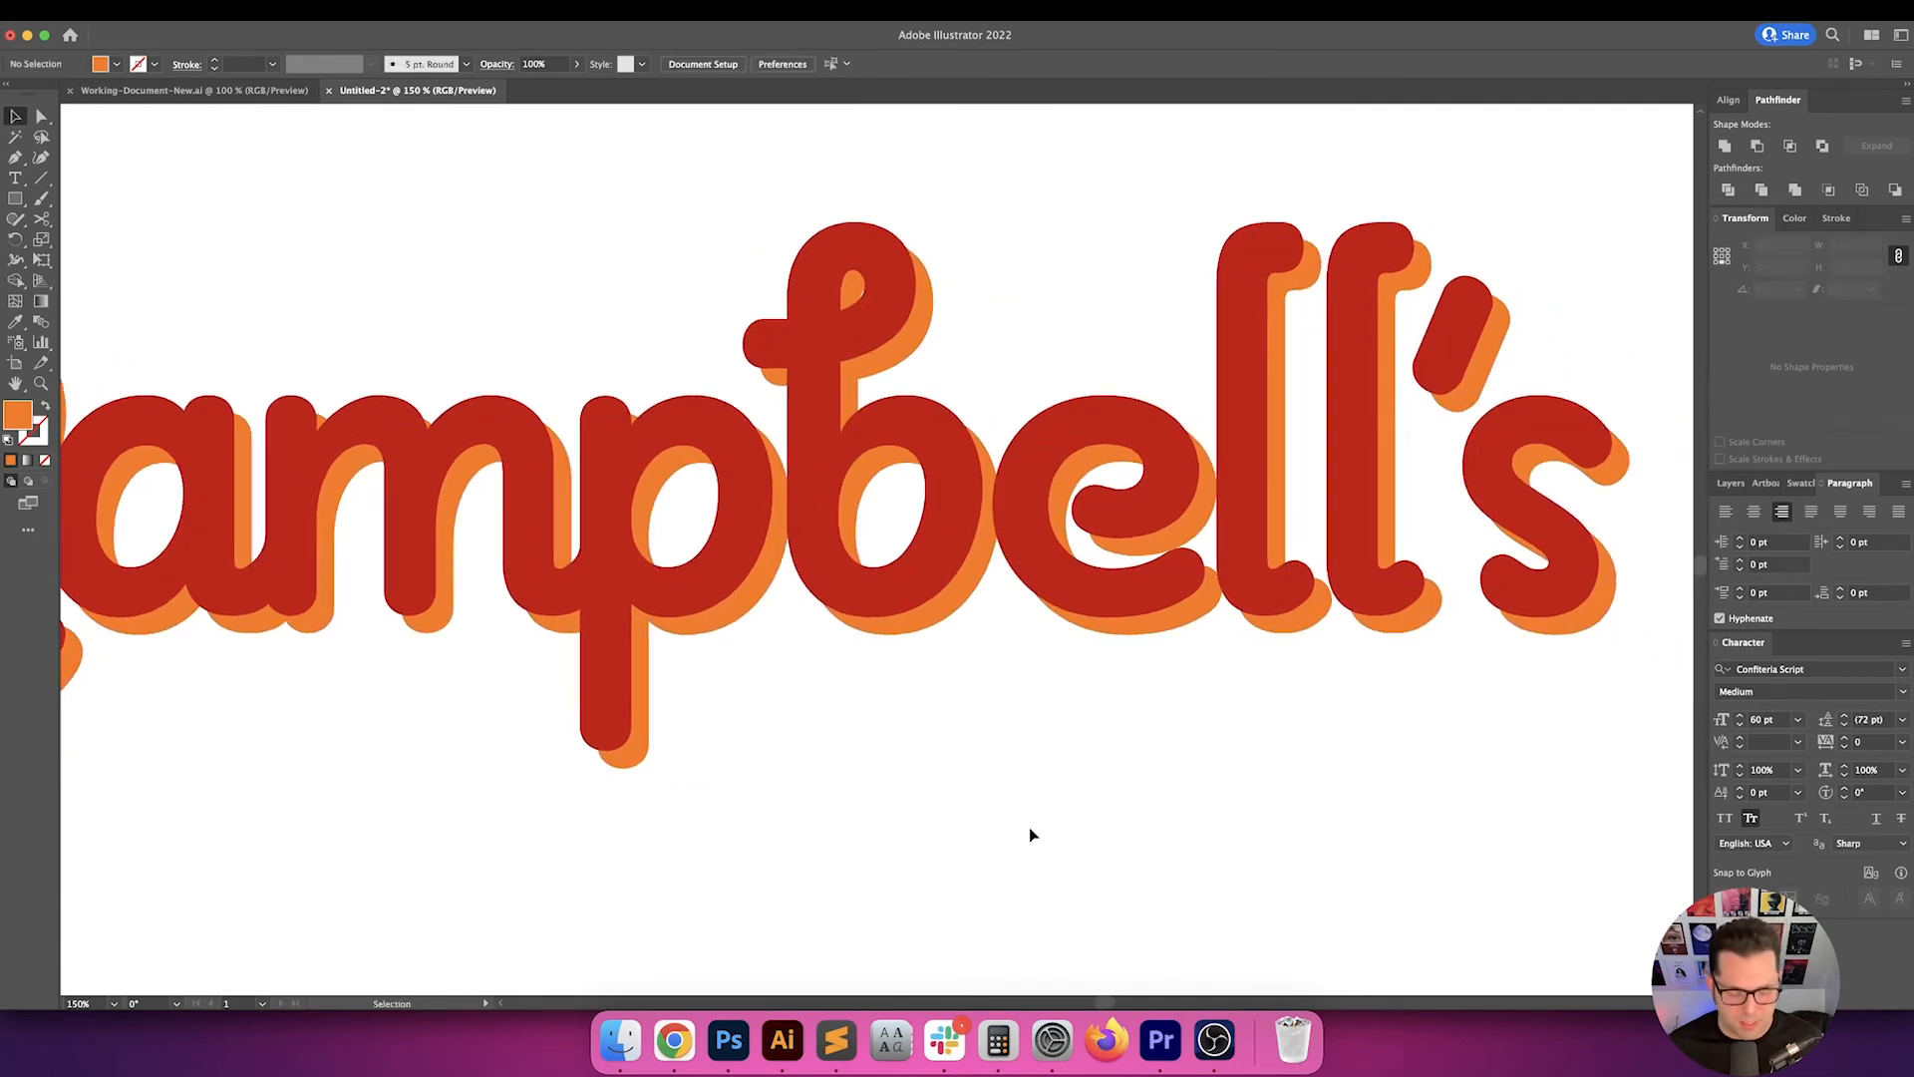
# - Duplicate the orange shadow behind the lettering and align the duplicate to the red wordmark's left and top edges
pyautogui.click(953, 626)
pyautogui.press('a')
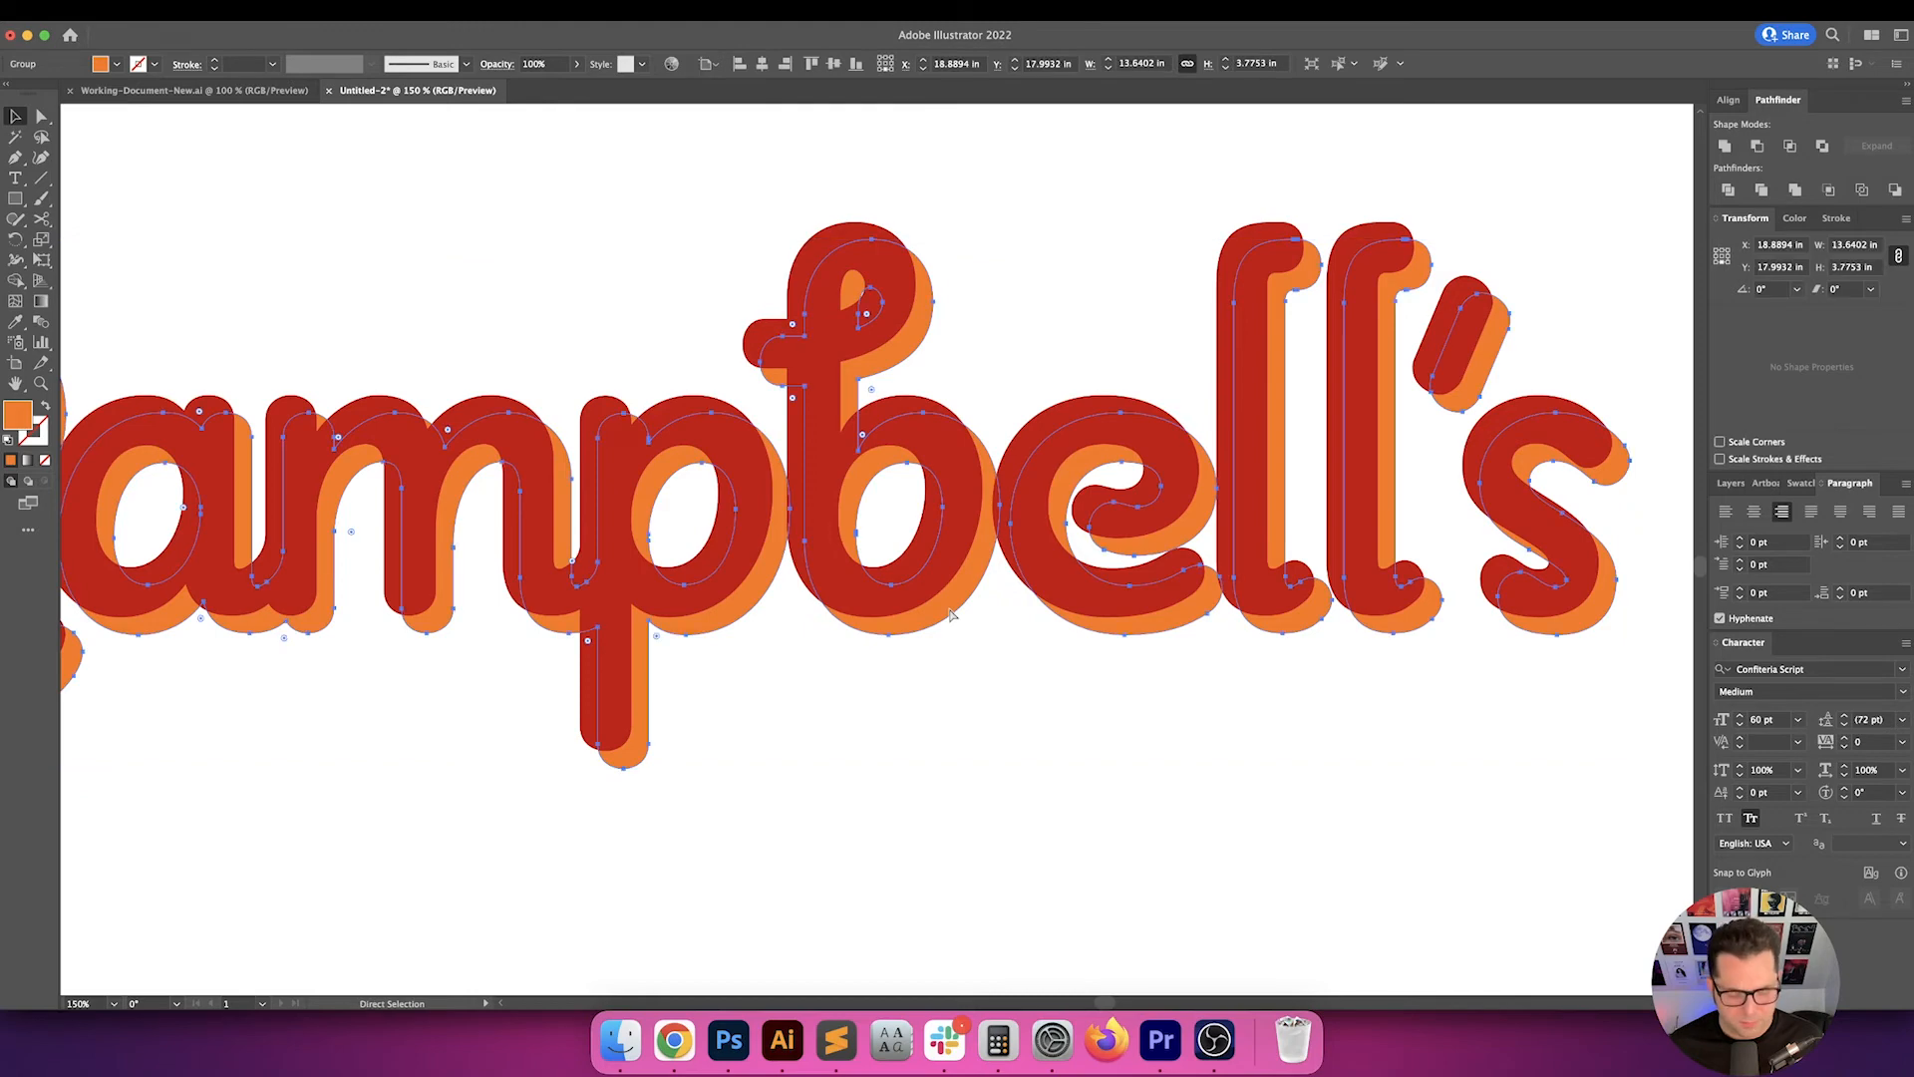
pyautogui.press('v')
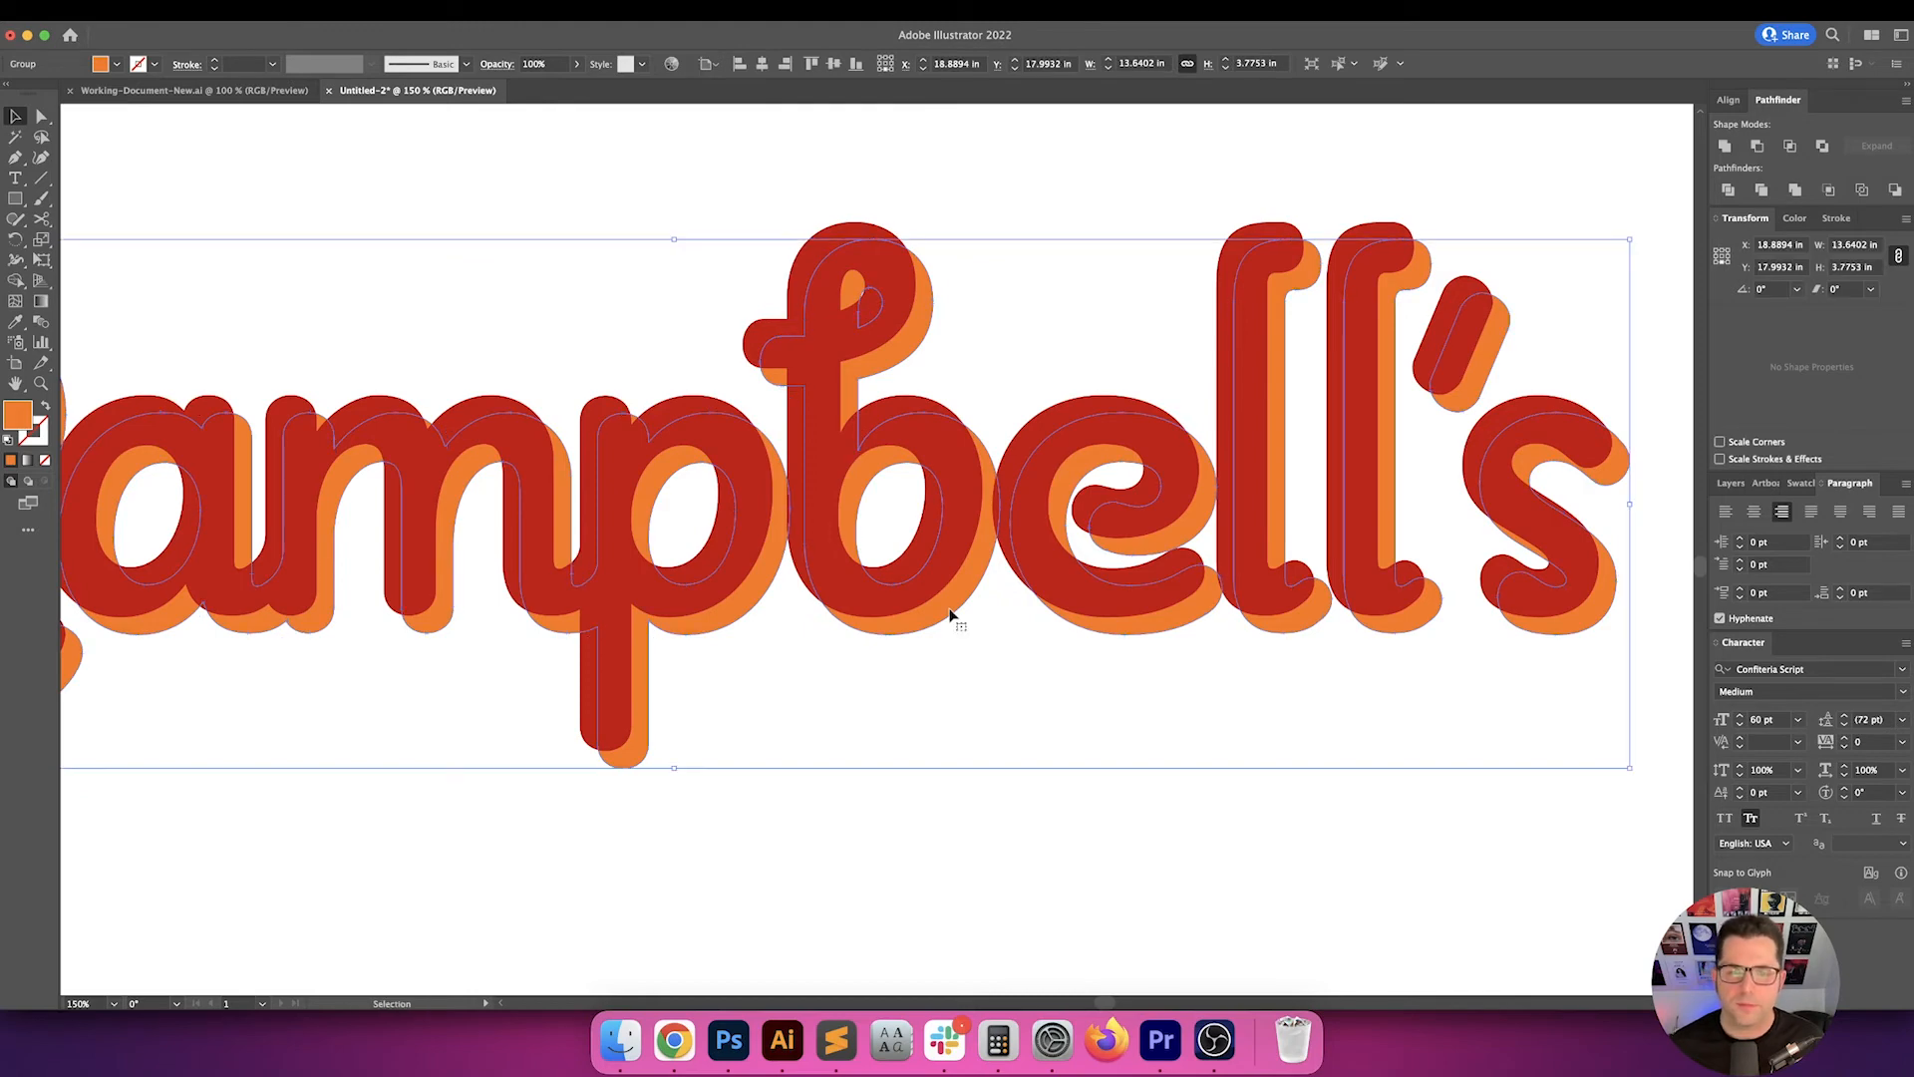
pyautogui.click(891, 323)
pyautogui.click(740, 63)
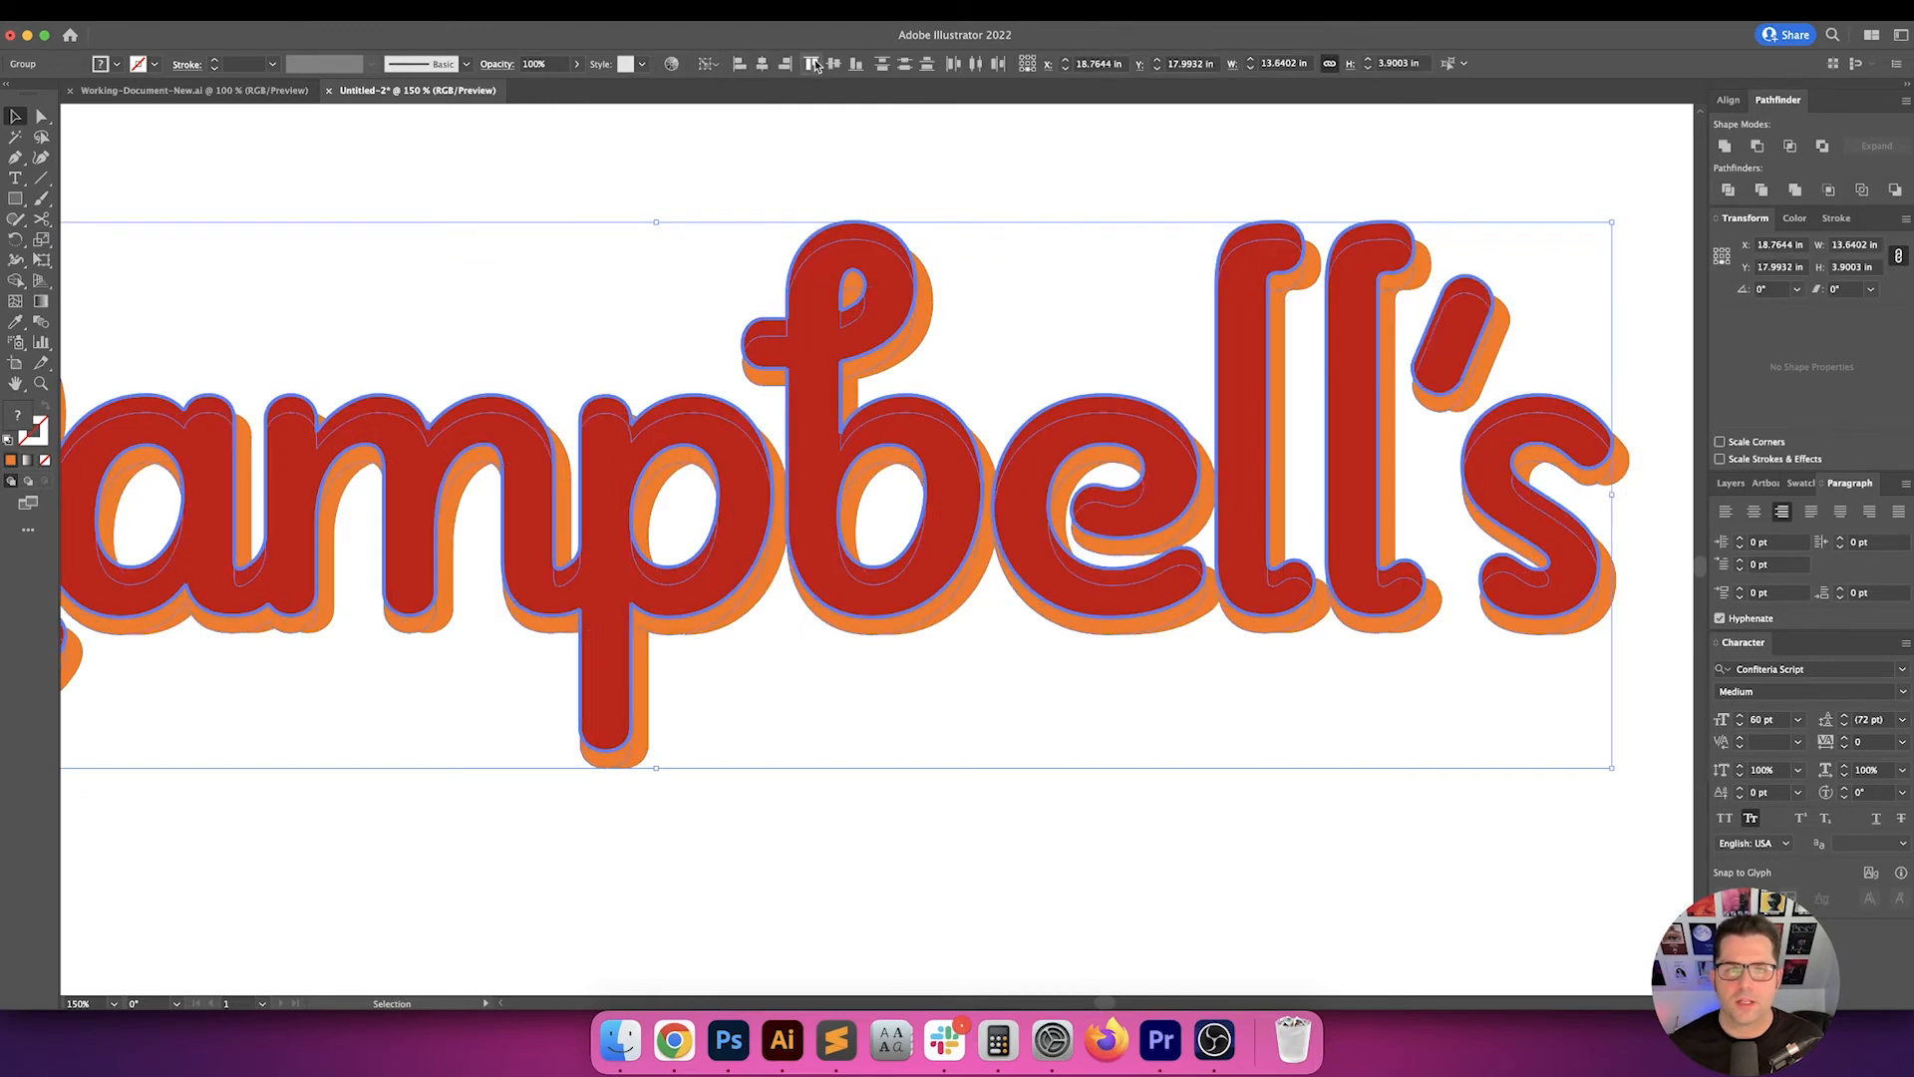
pyautogui.click(812, 62)
pyautogui.click(981, 164)
# - Blend the two orange copies behind the red lettering using 200 specified steps
pyautogui.click(918, 351)
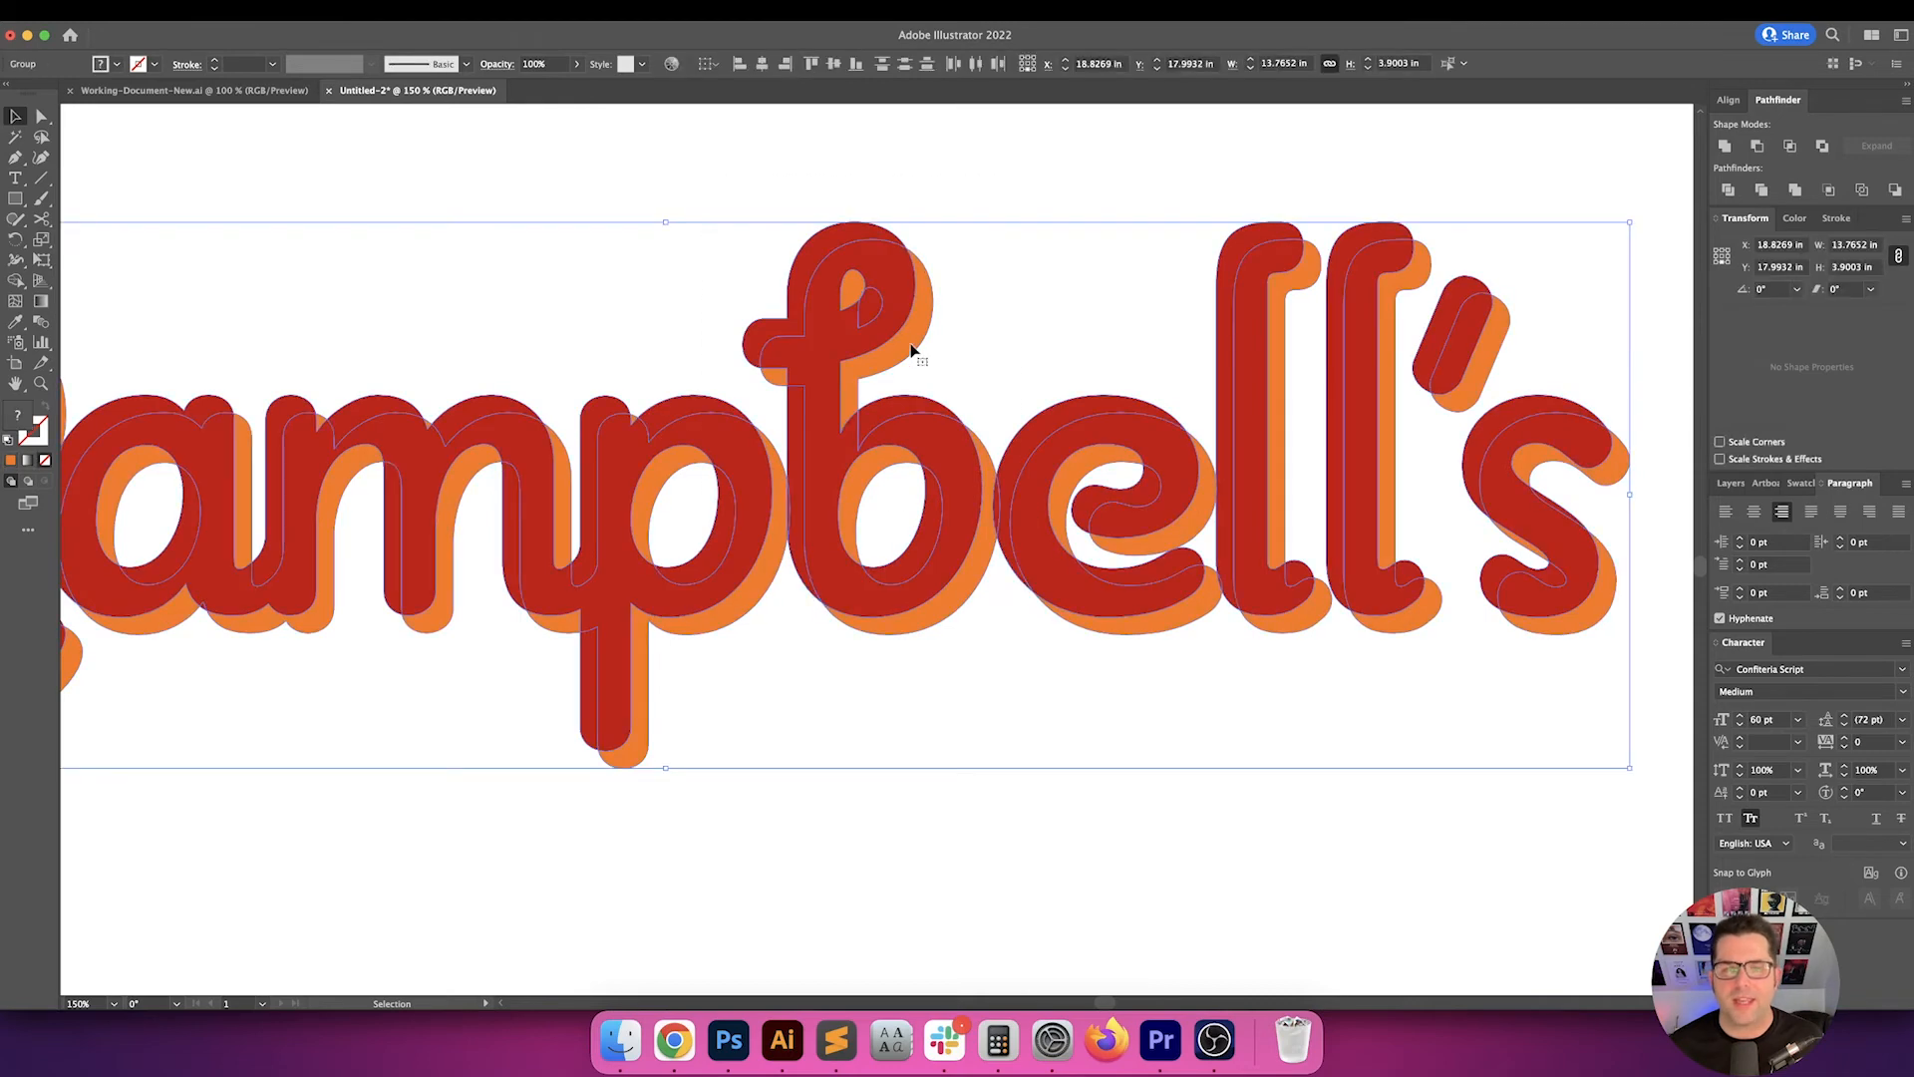
pyautogui.press('super+alt+b')
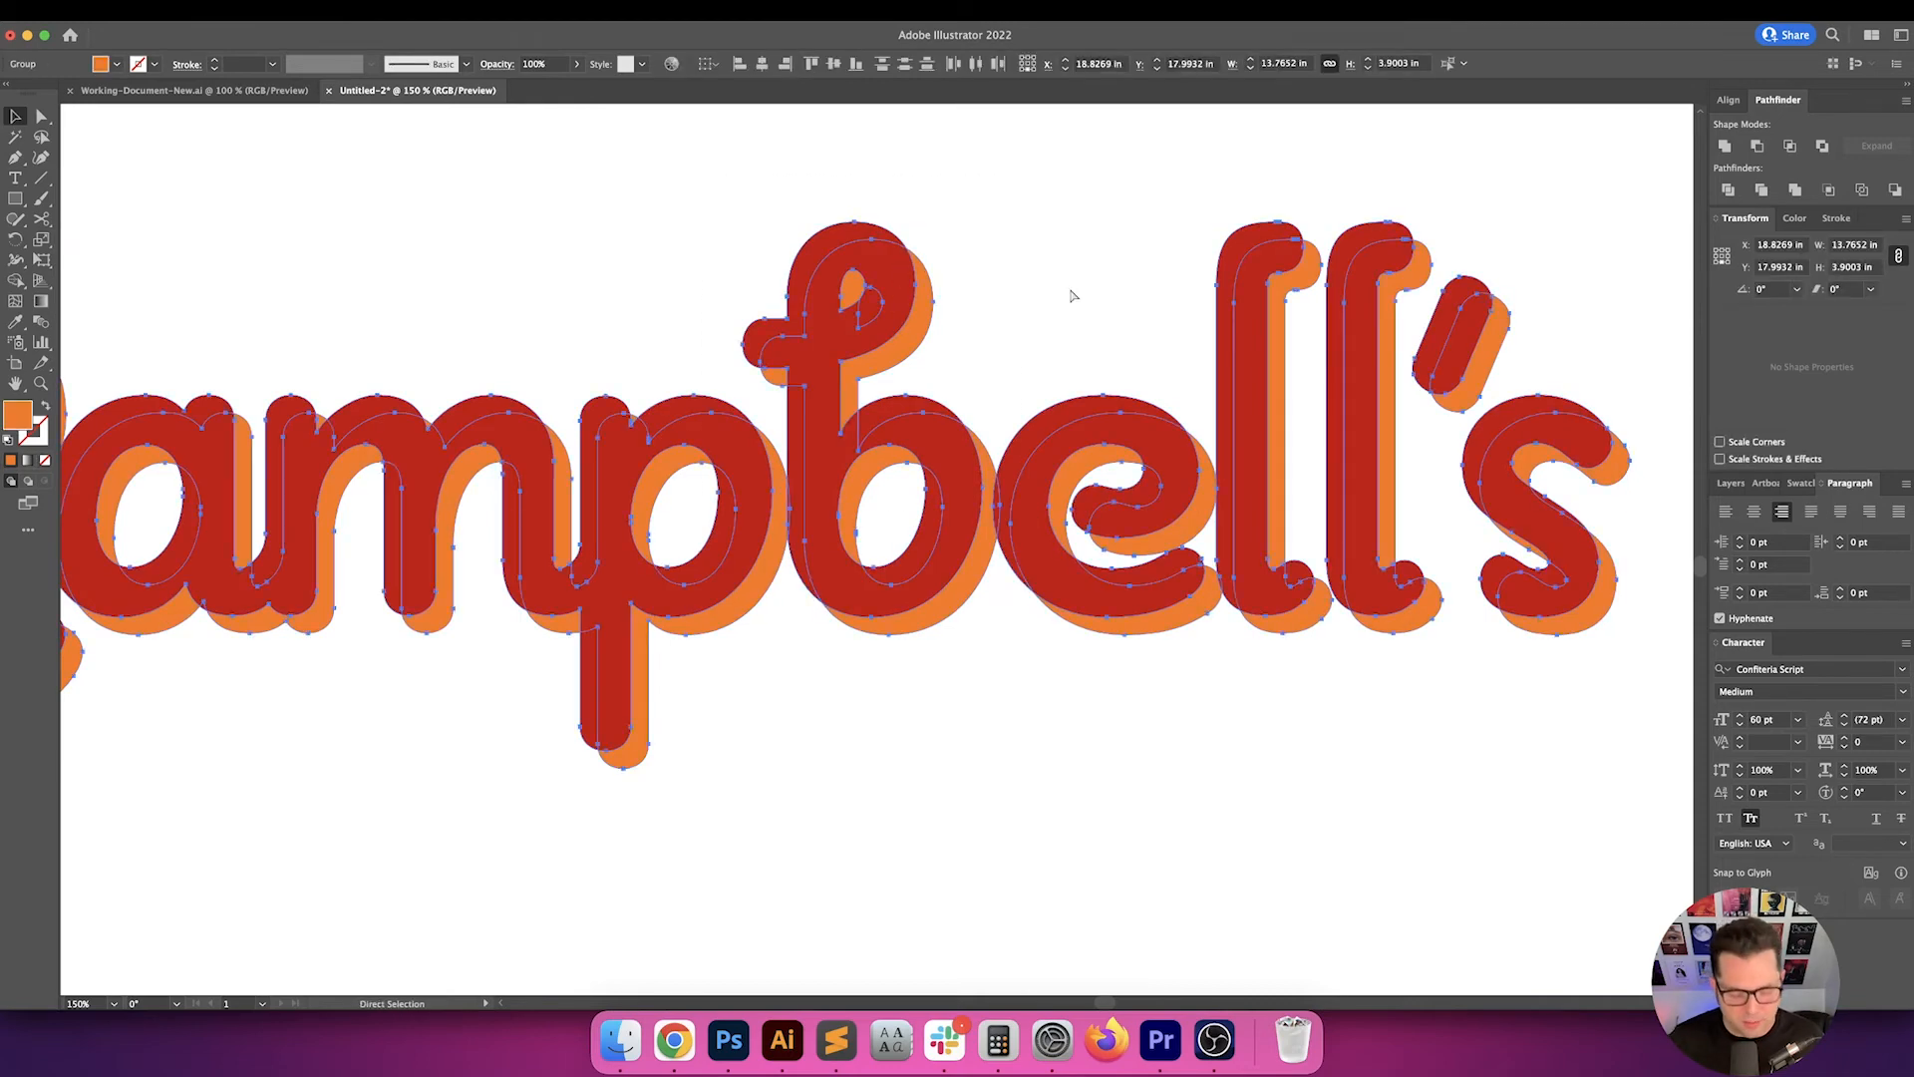
pyautogui.doubleClick(43, 327)
pyautogui.click(1207, 392)
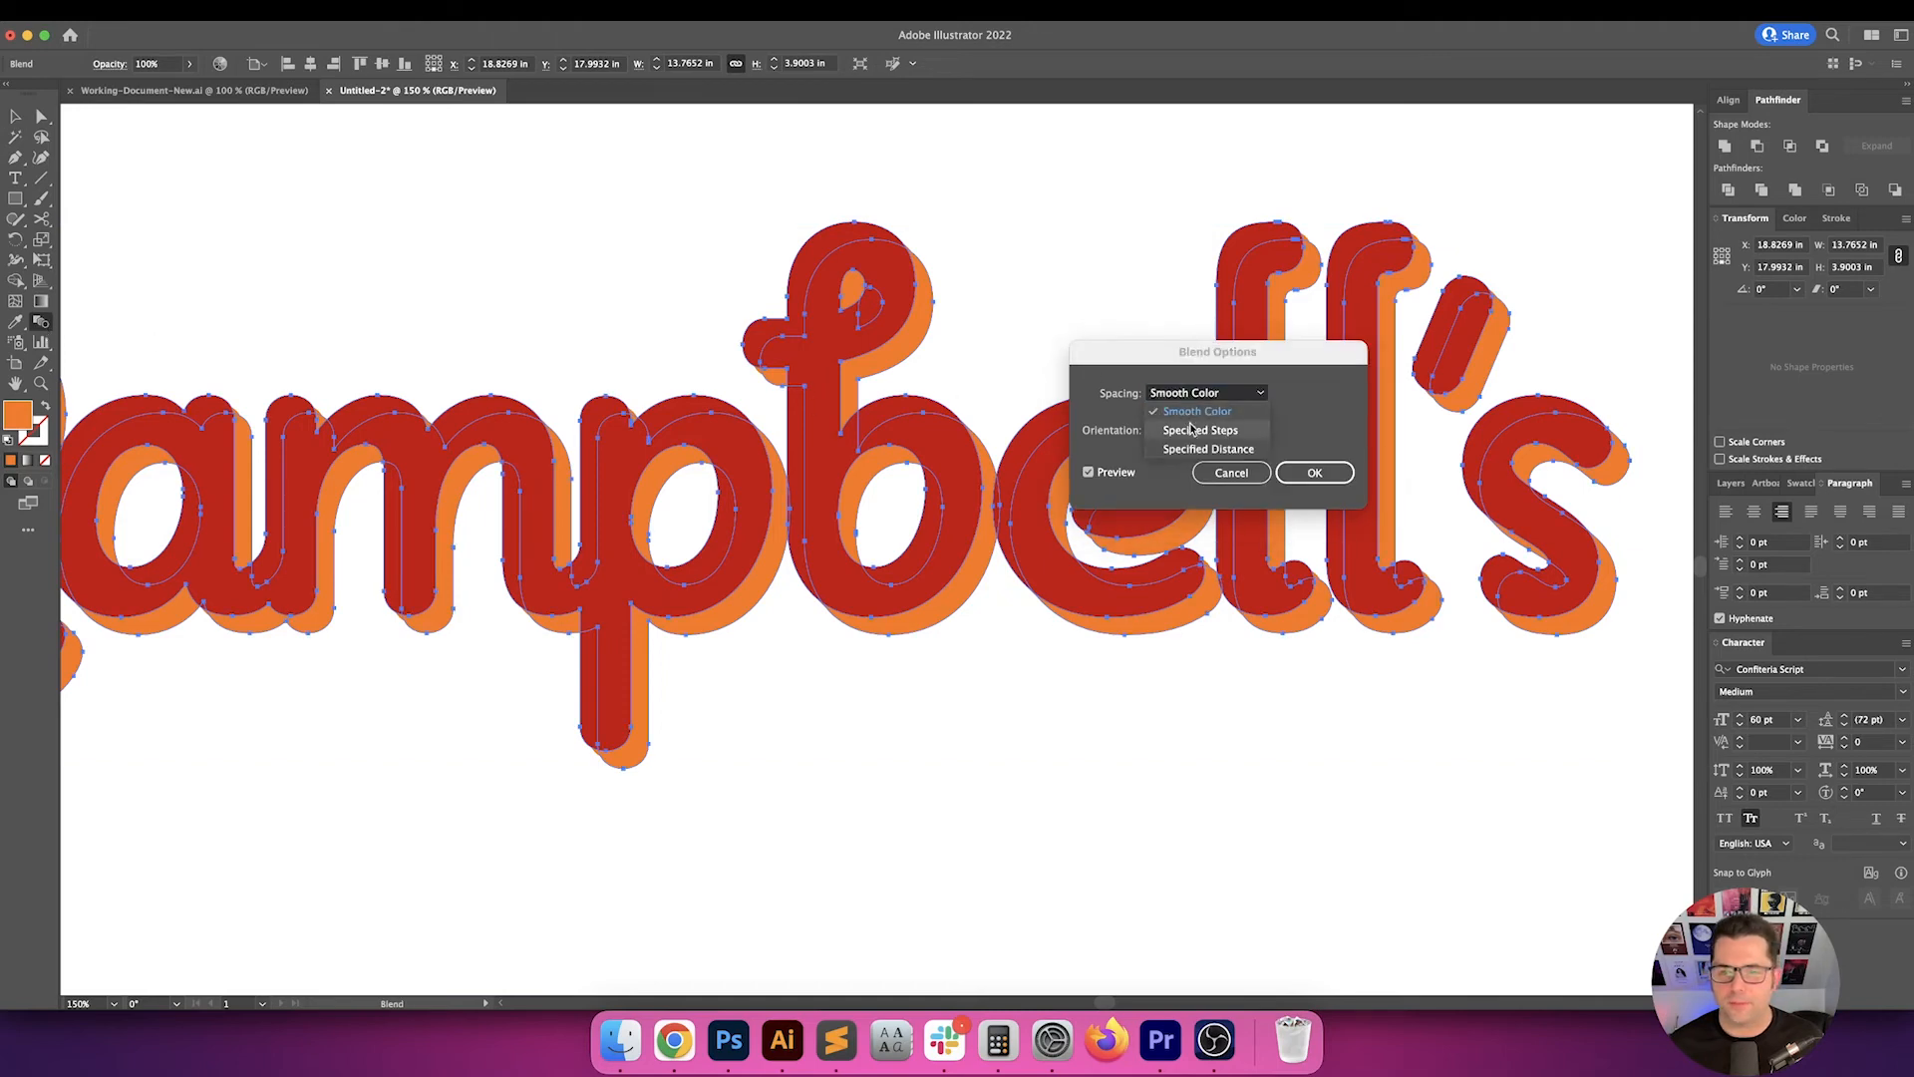
pyautogui.click(1197, 417)
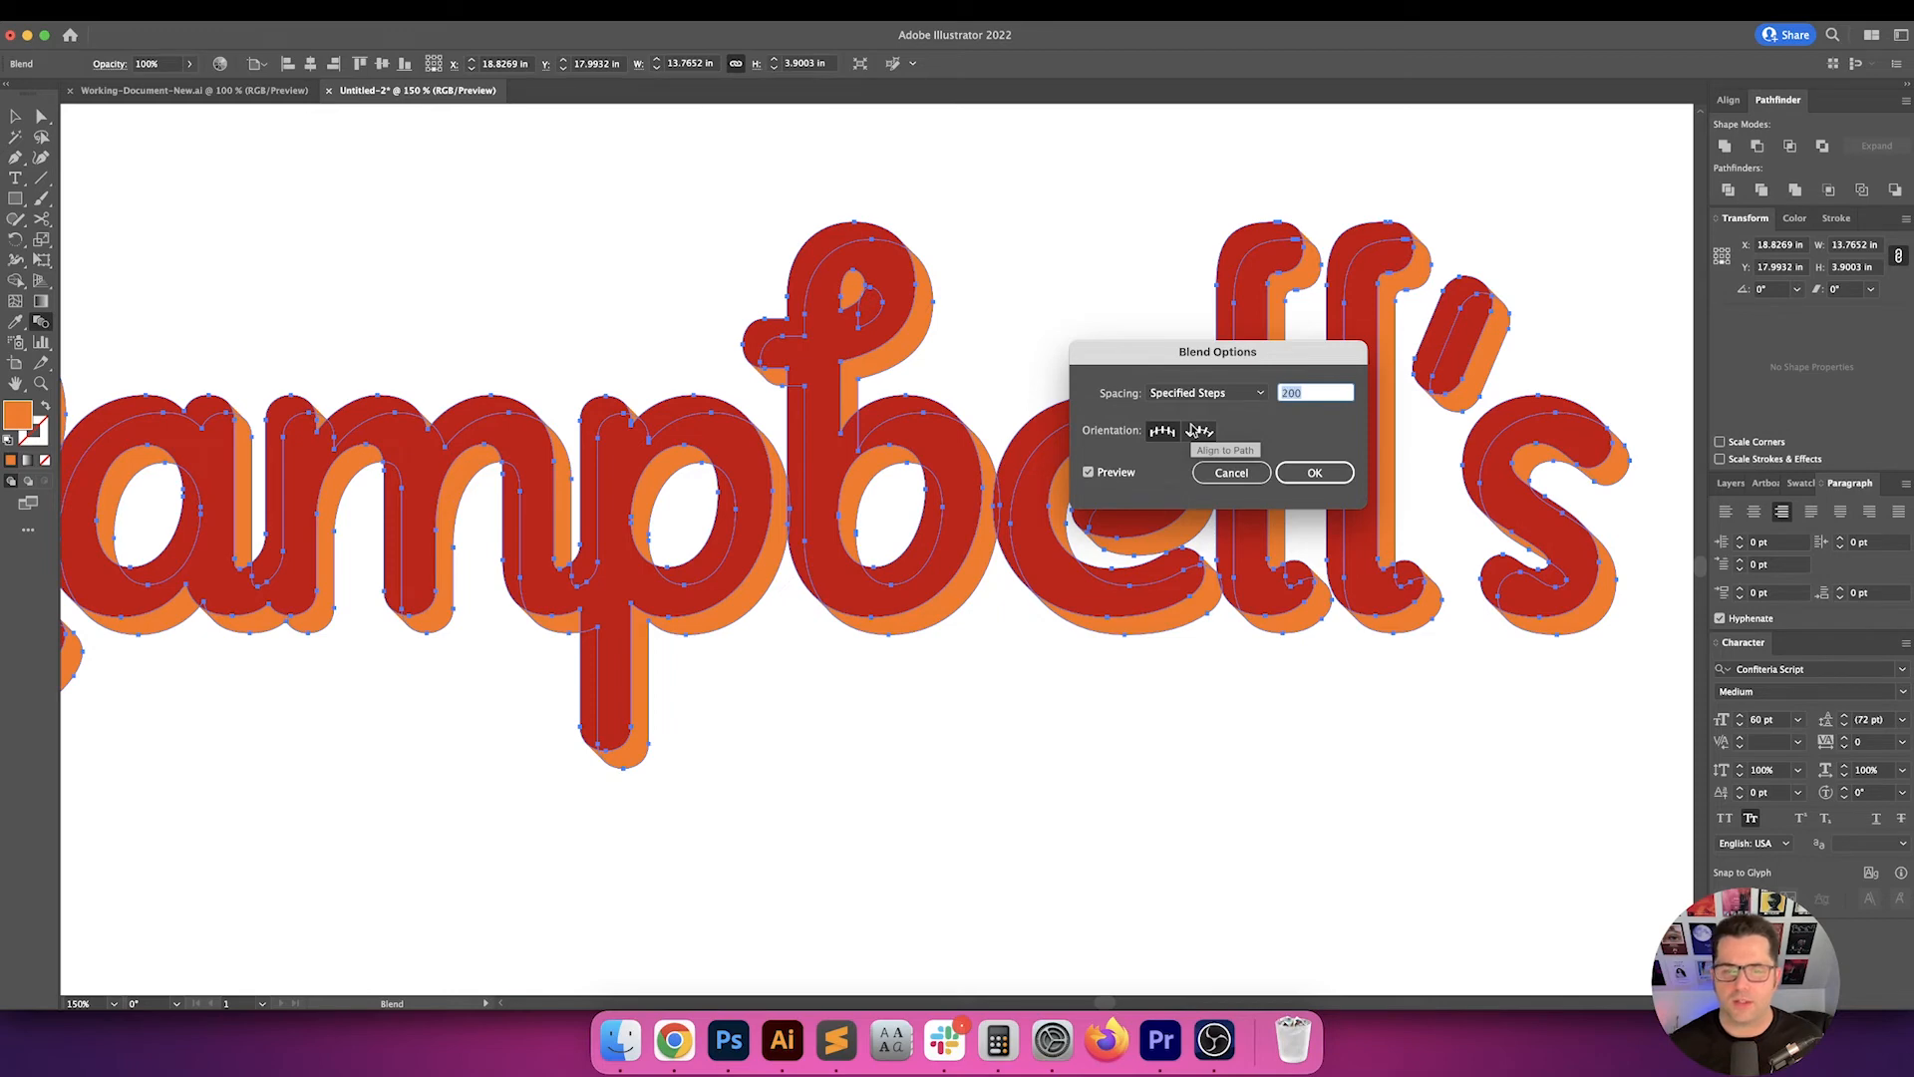
pyautogui.press('Return')
pyautogui.press('v')
pyautogui.click(1074, 254)
# - Try to unite the blended orange shadow into a single shape
pyautogui.moveTo(1069, 345); pyautogui.dragTo(1226, 308)
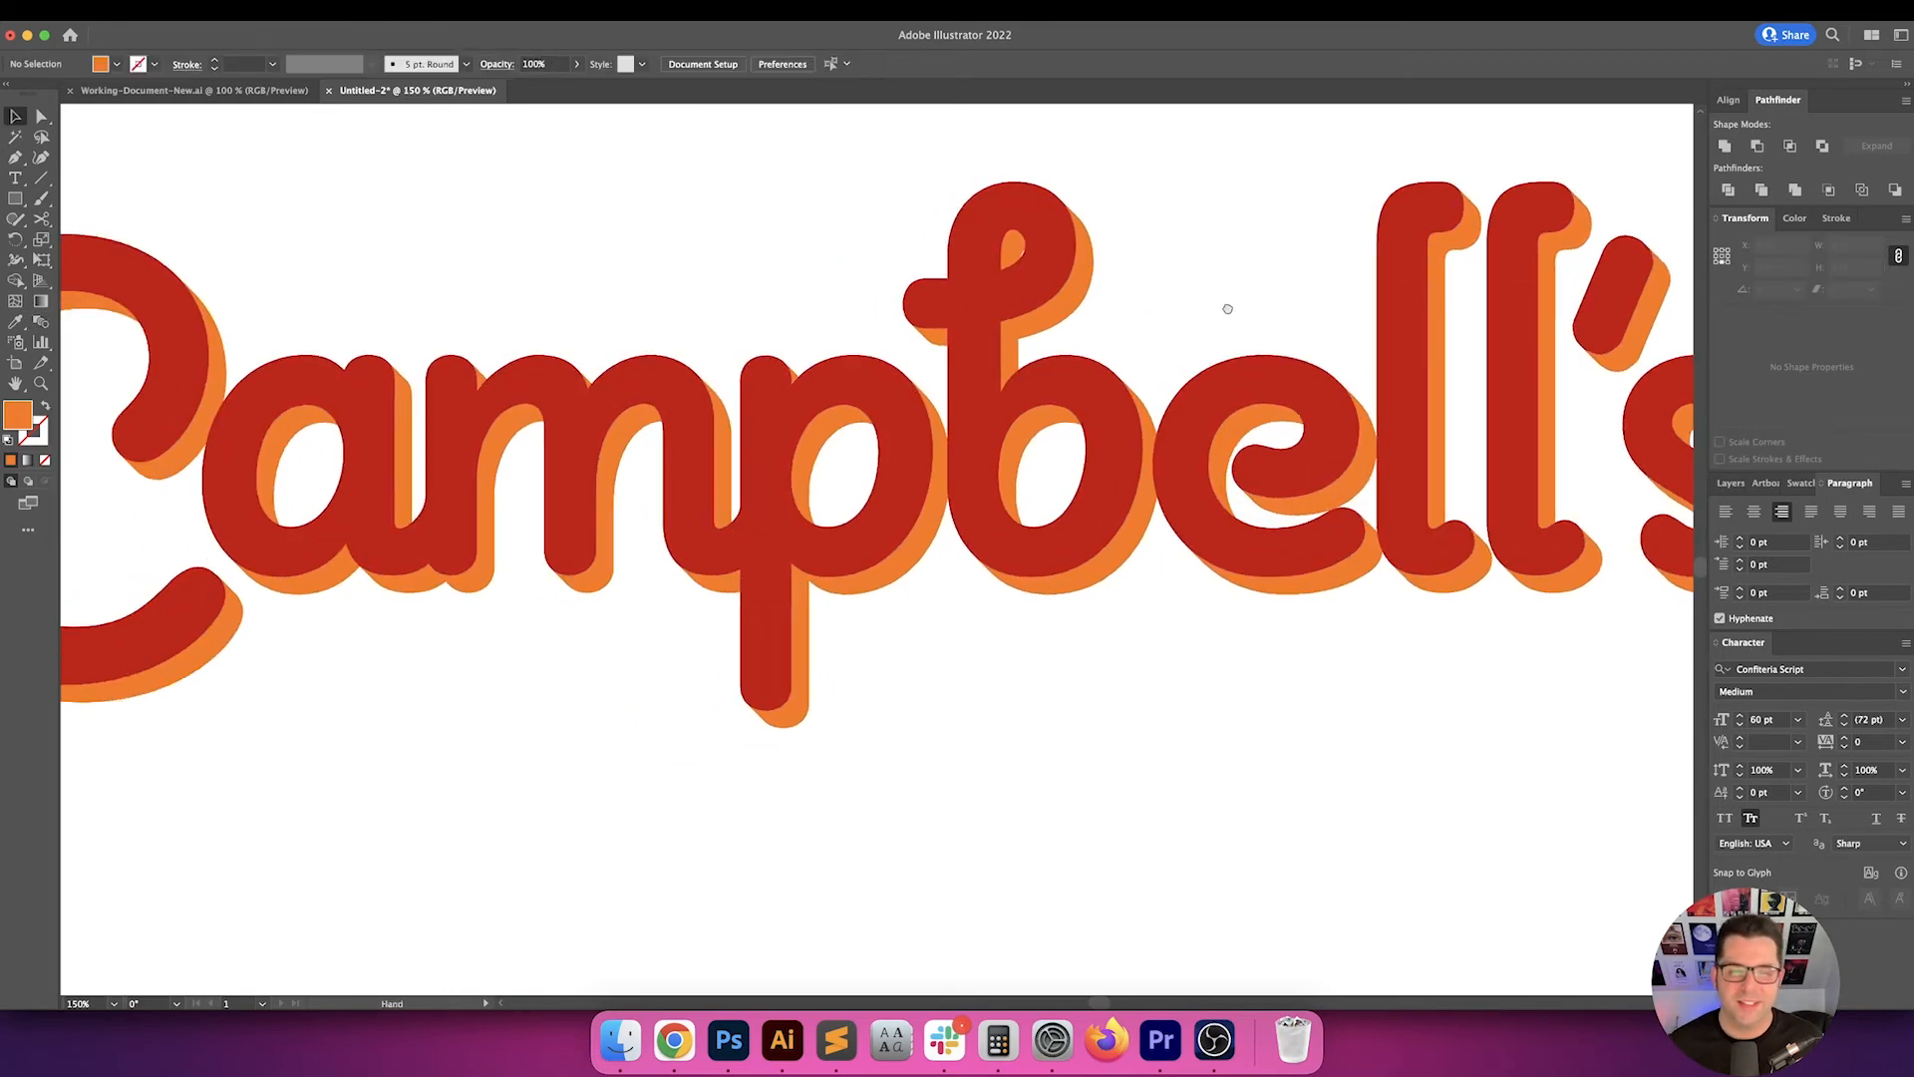
pyautogui.scroll(2, 1046, 267)
pyautogui.scroll(6, 1046, 267)
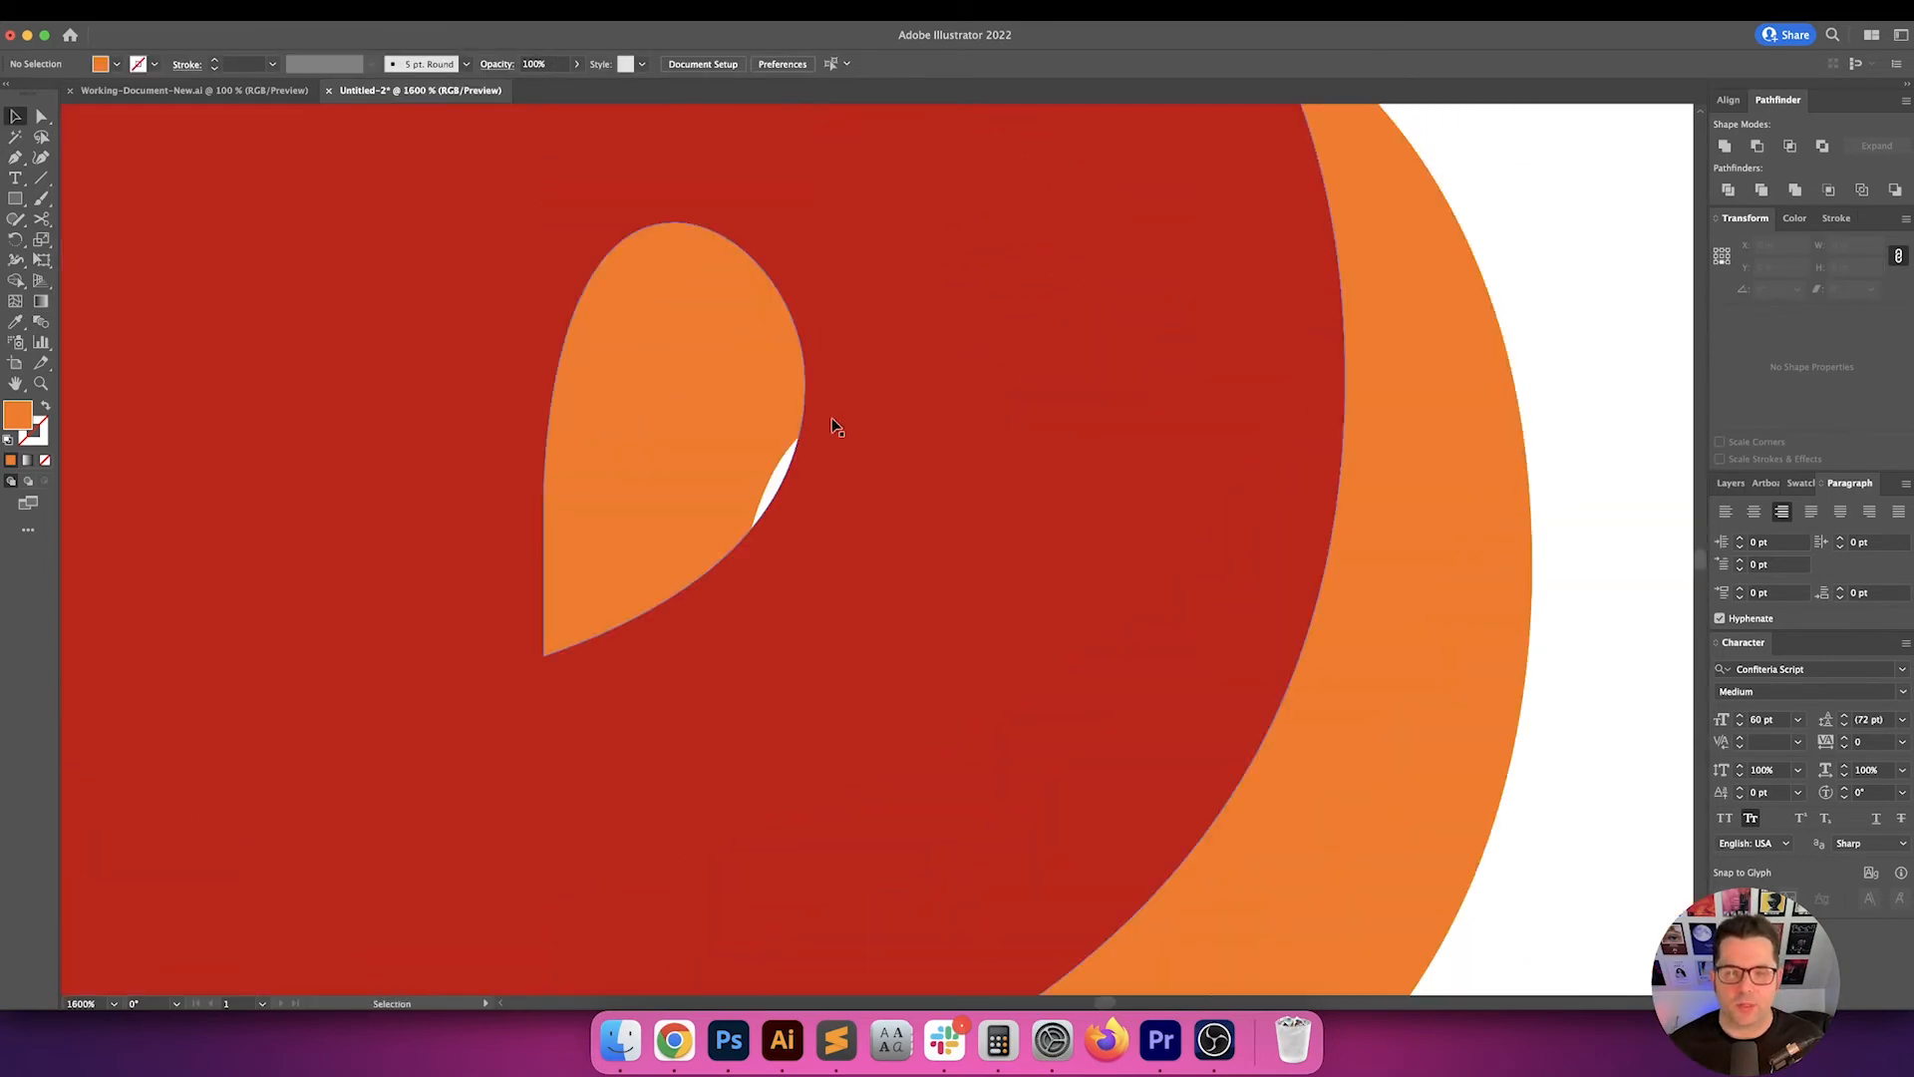
pyautogui.scroll(-8, 783, 474)
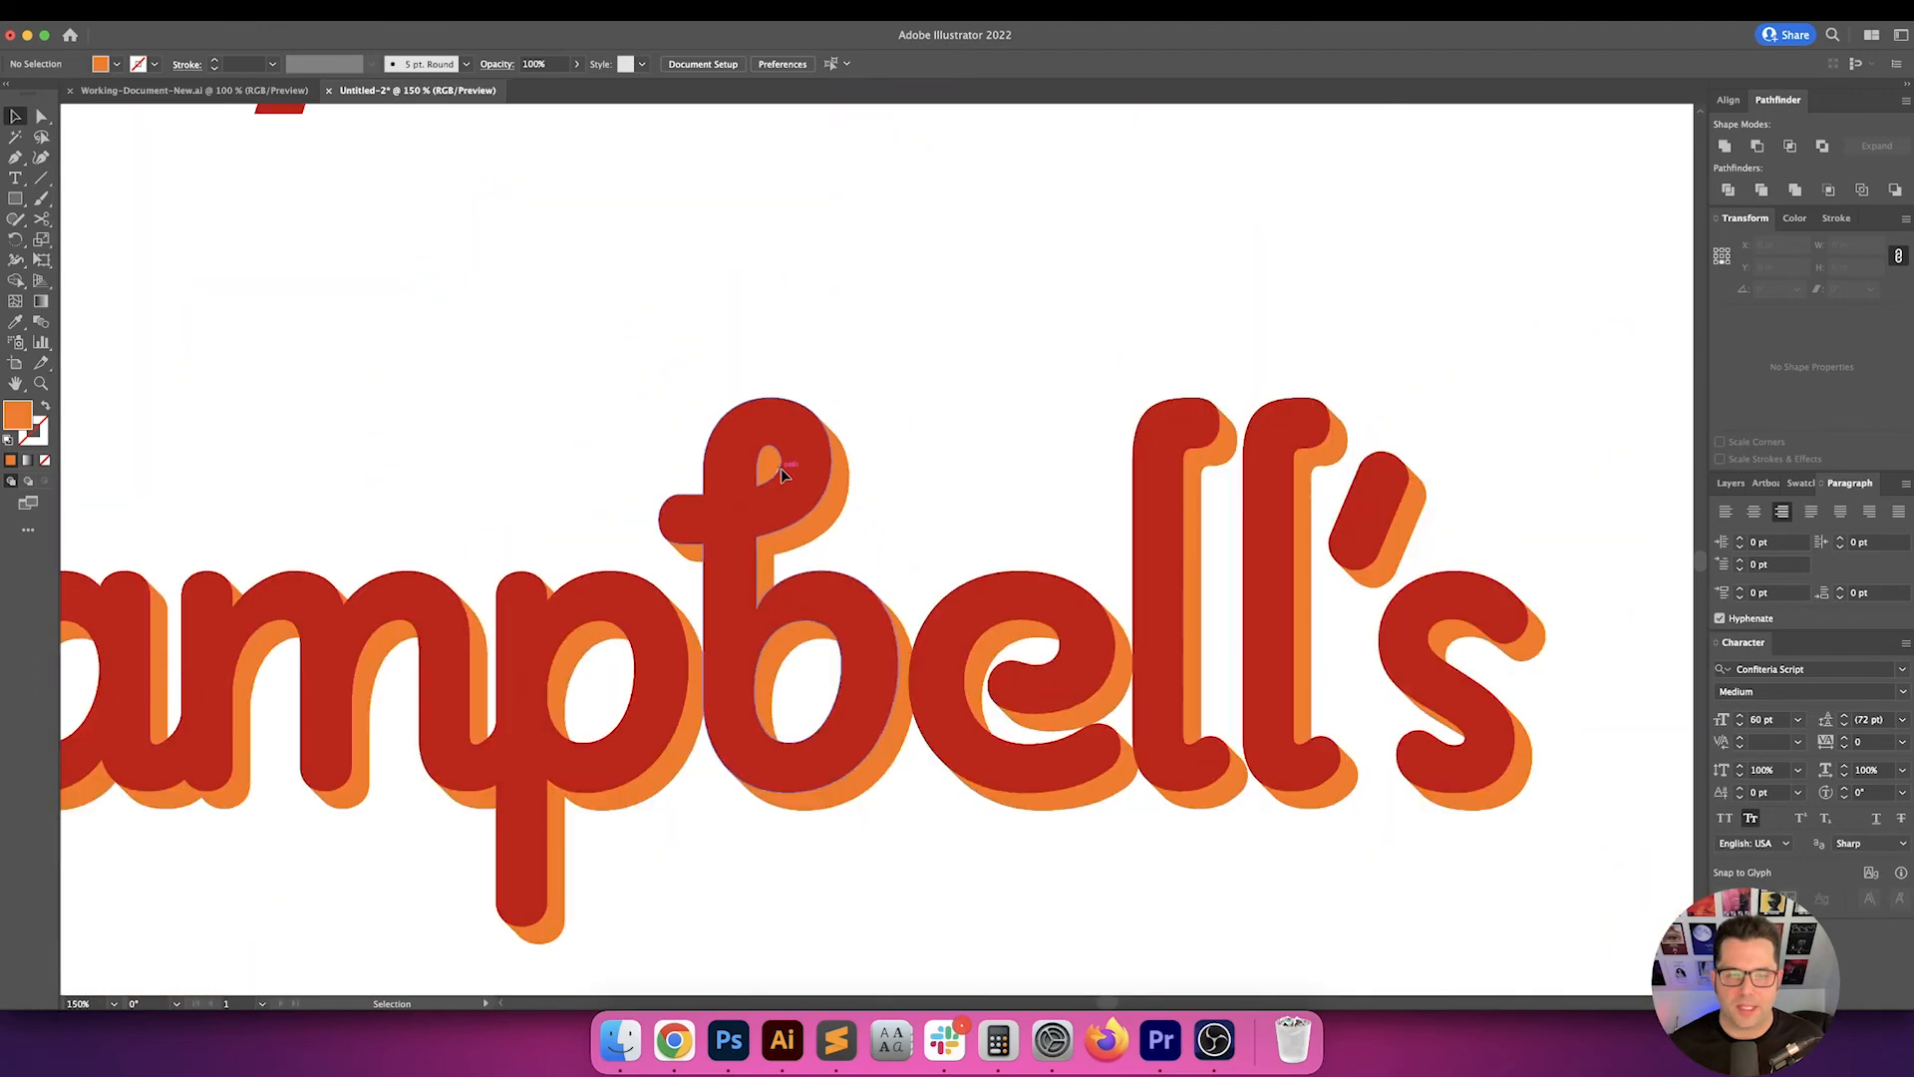
pyautogui.hscroll(-1, 898, 500)
pyautogui.click(889, 525)
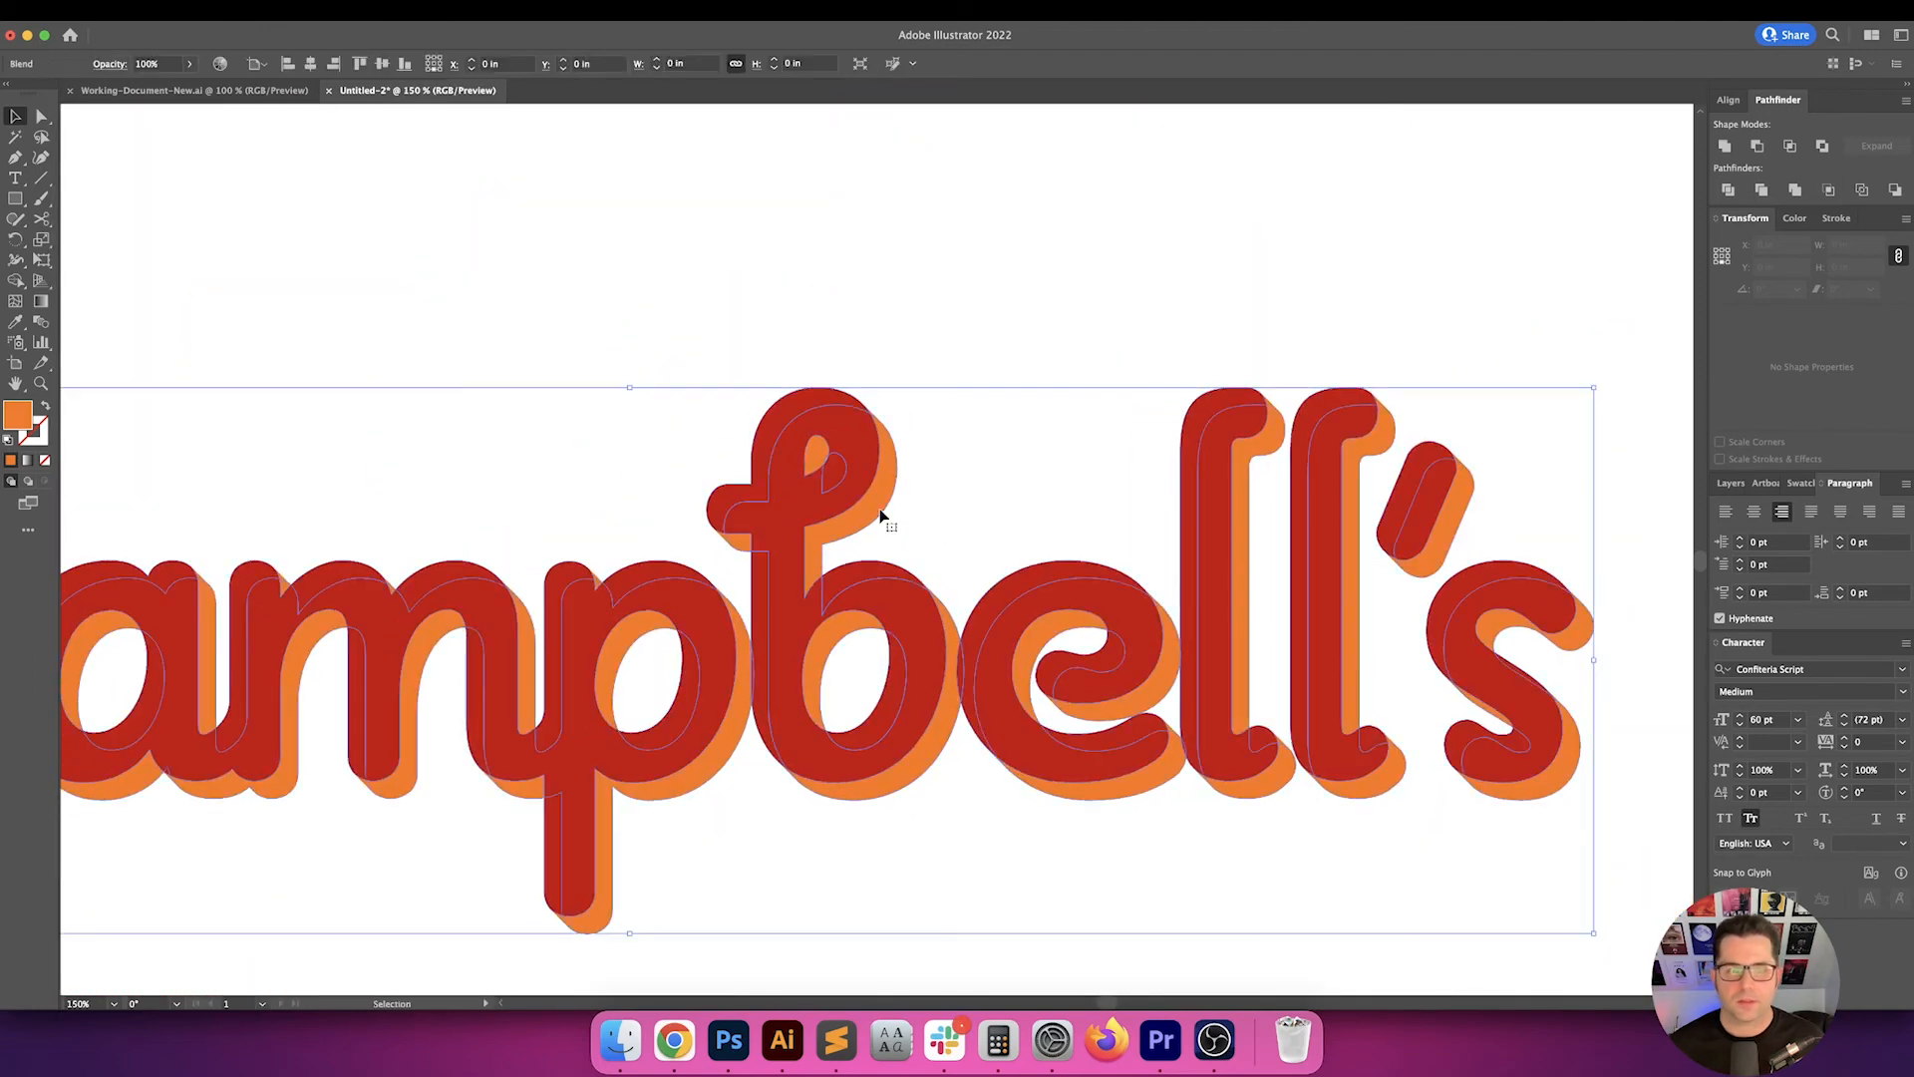
pyautogui.click(1724, 147)
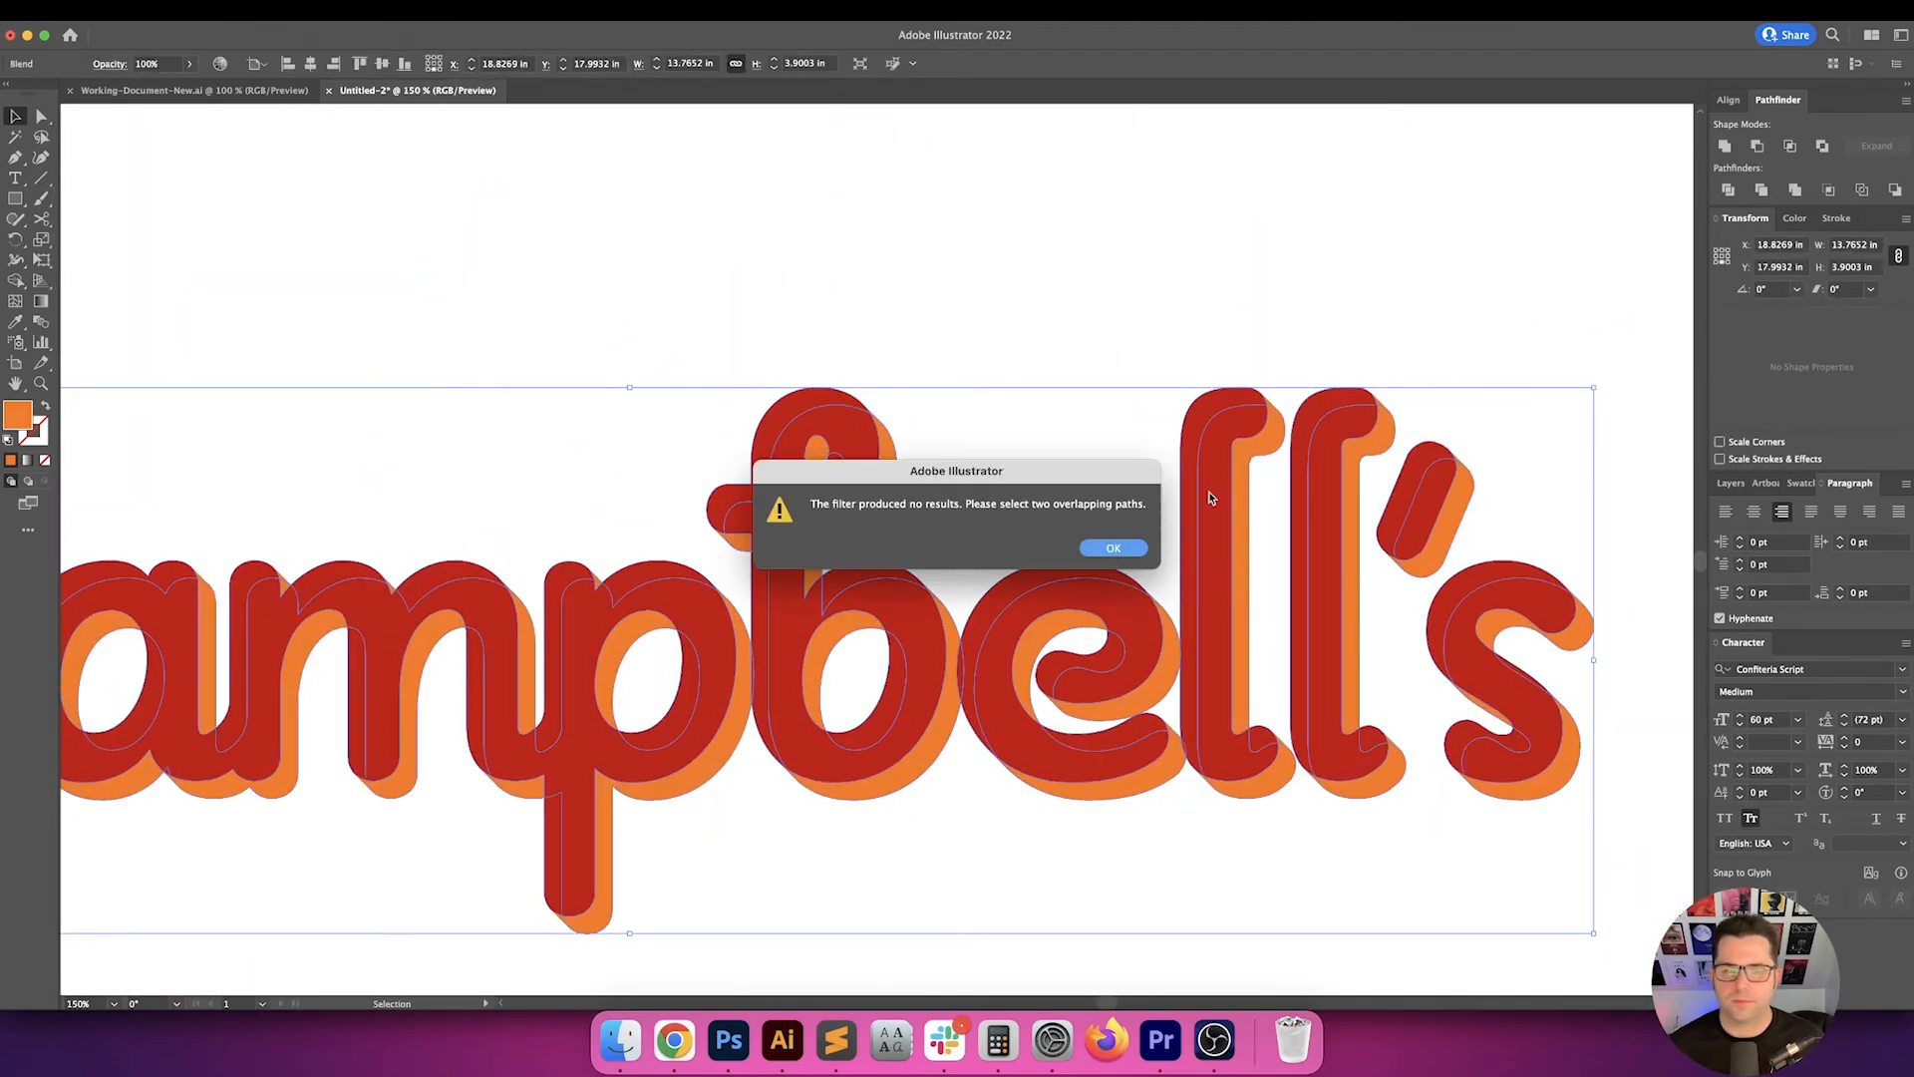
pyautogui.click(1112, 549)
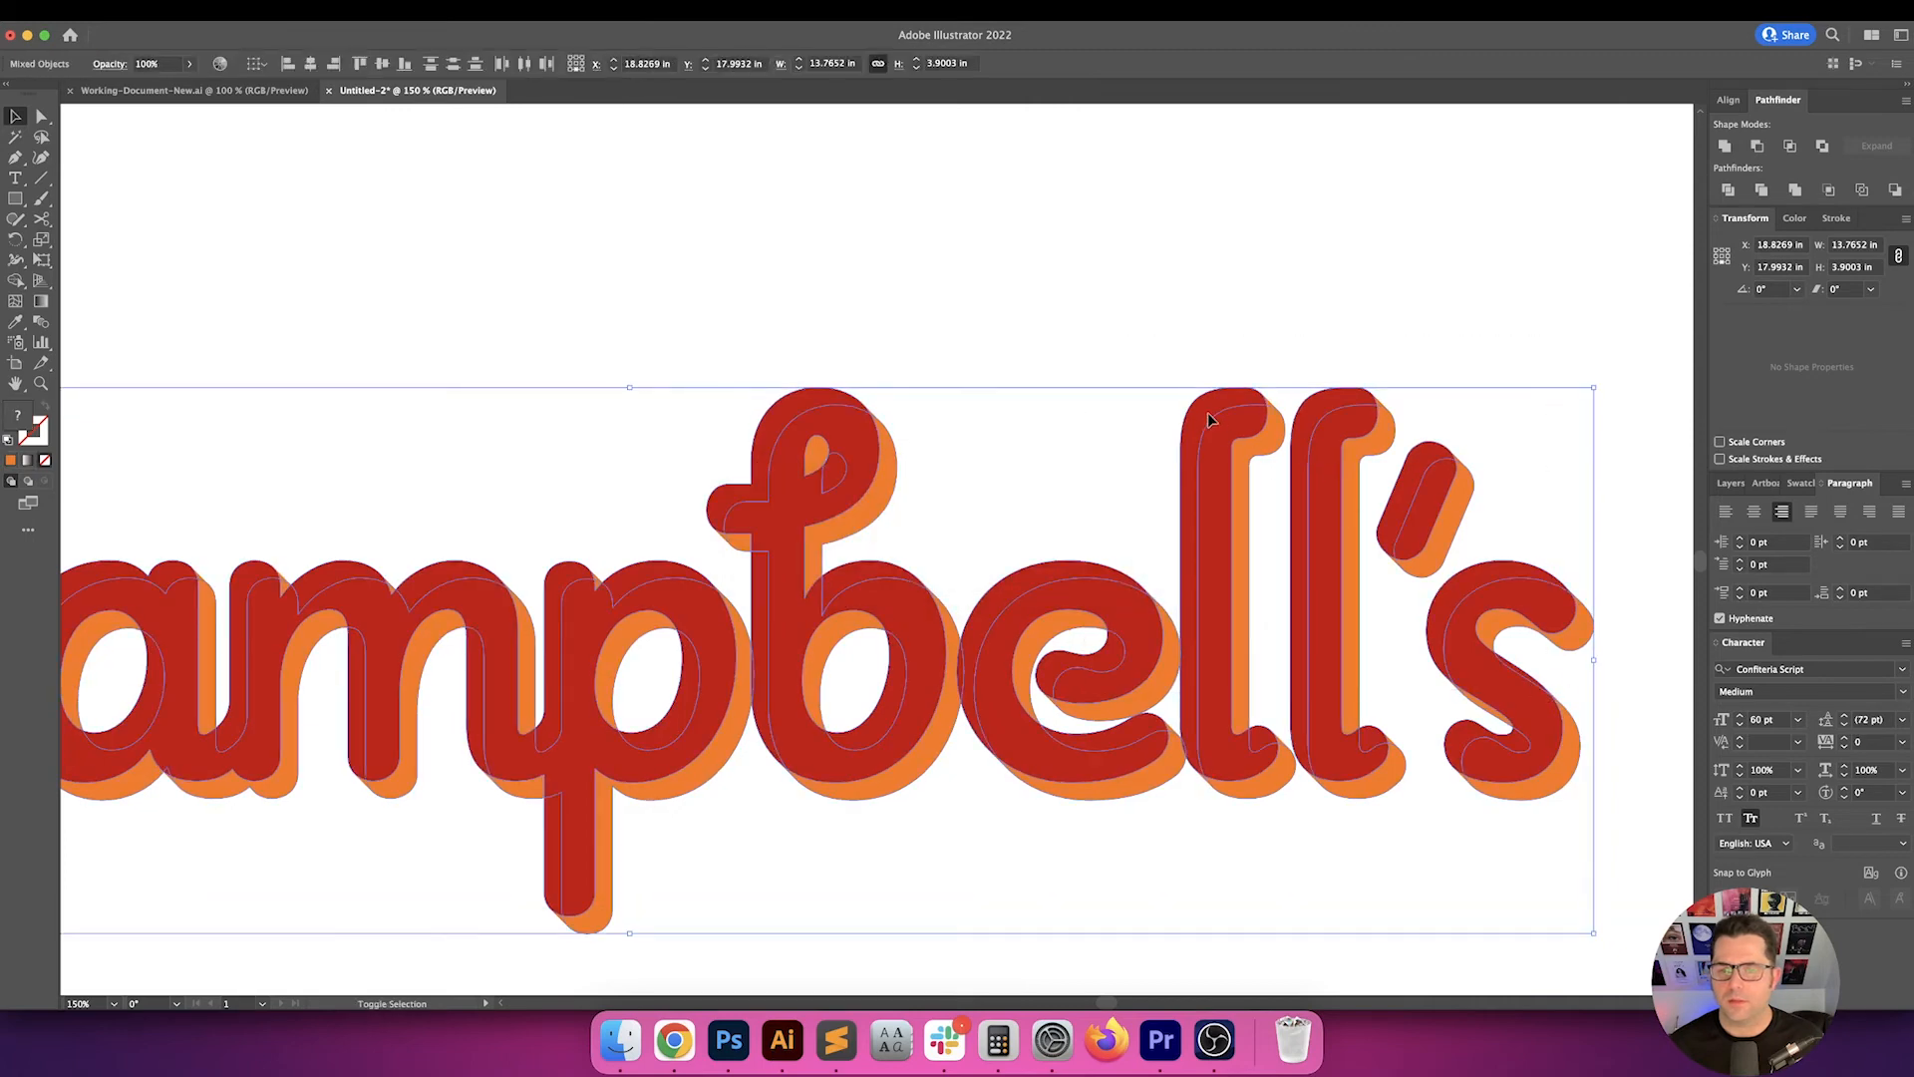
pyautogui.click(1724, 146)
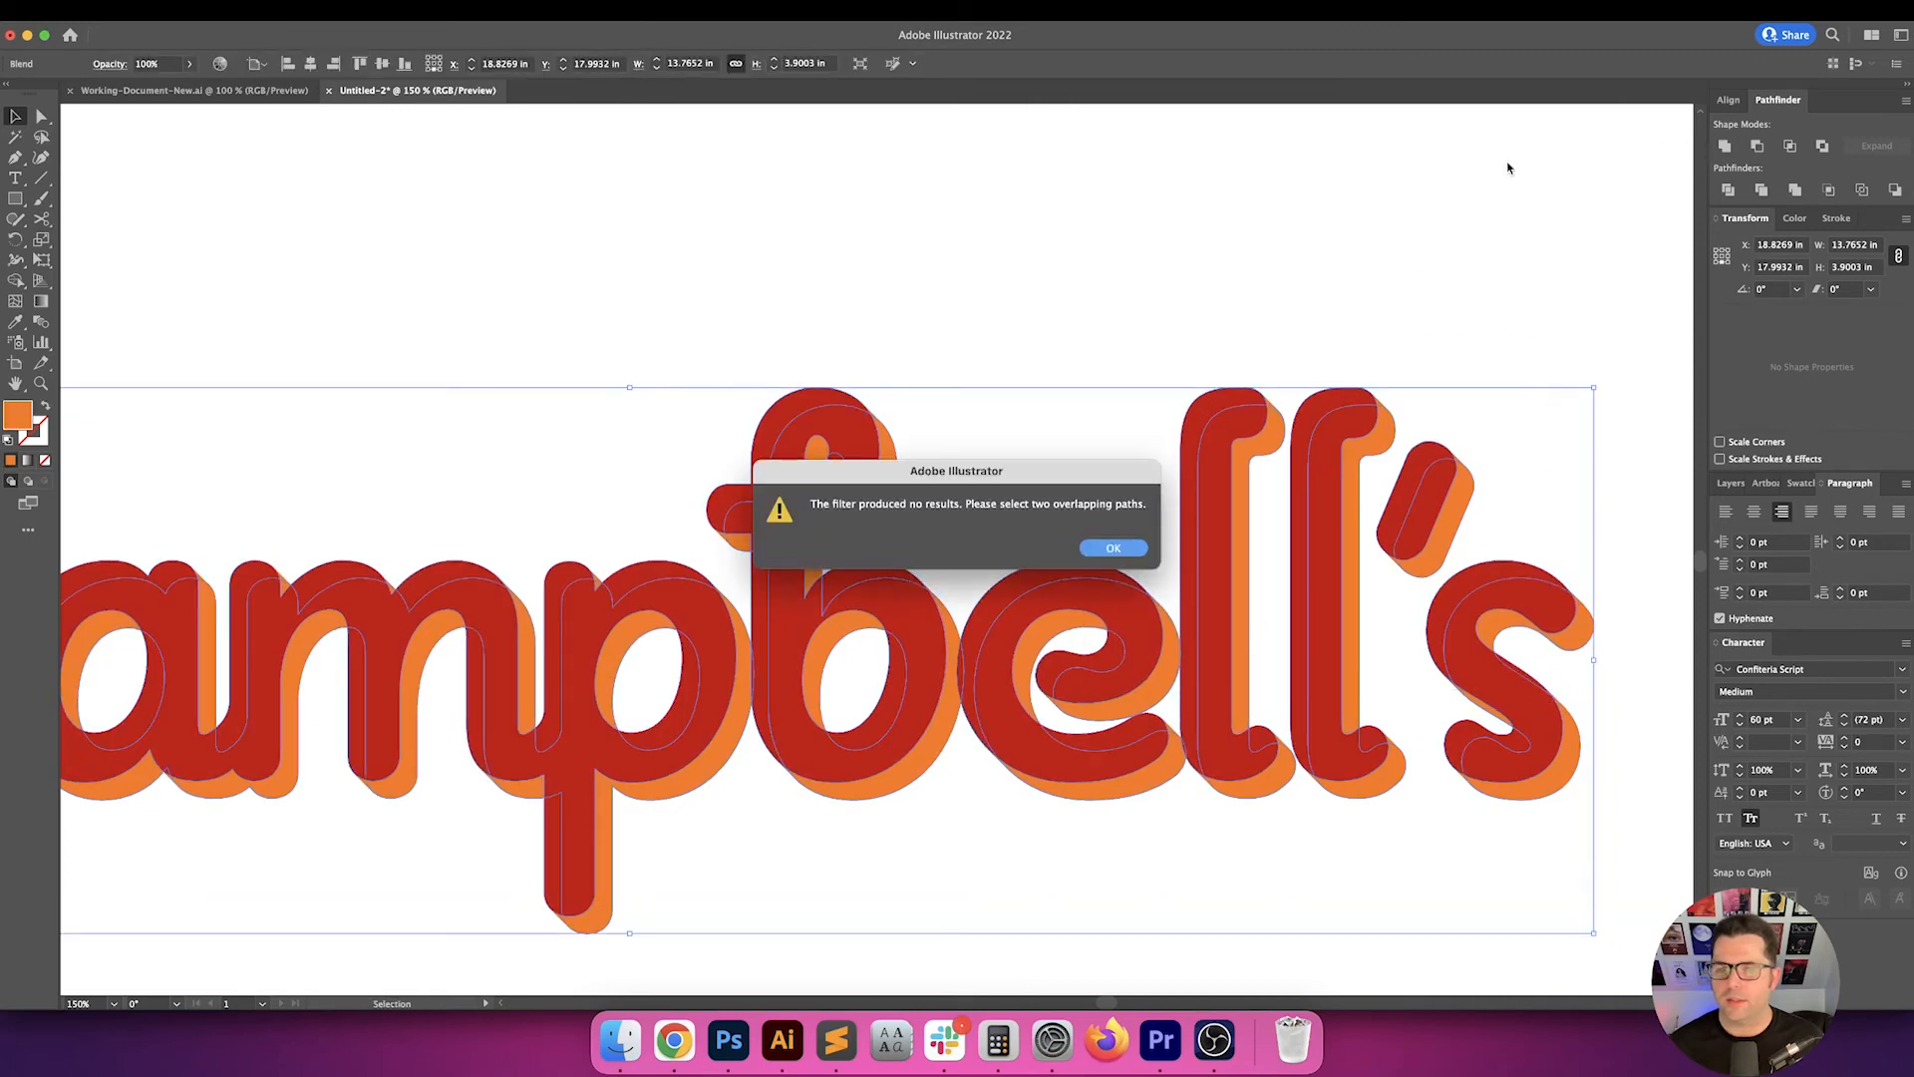
pyautogui.press('Return')
# - Expand the orange shadow artwork behind the red lettering
pyautogui.click(217, 24)
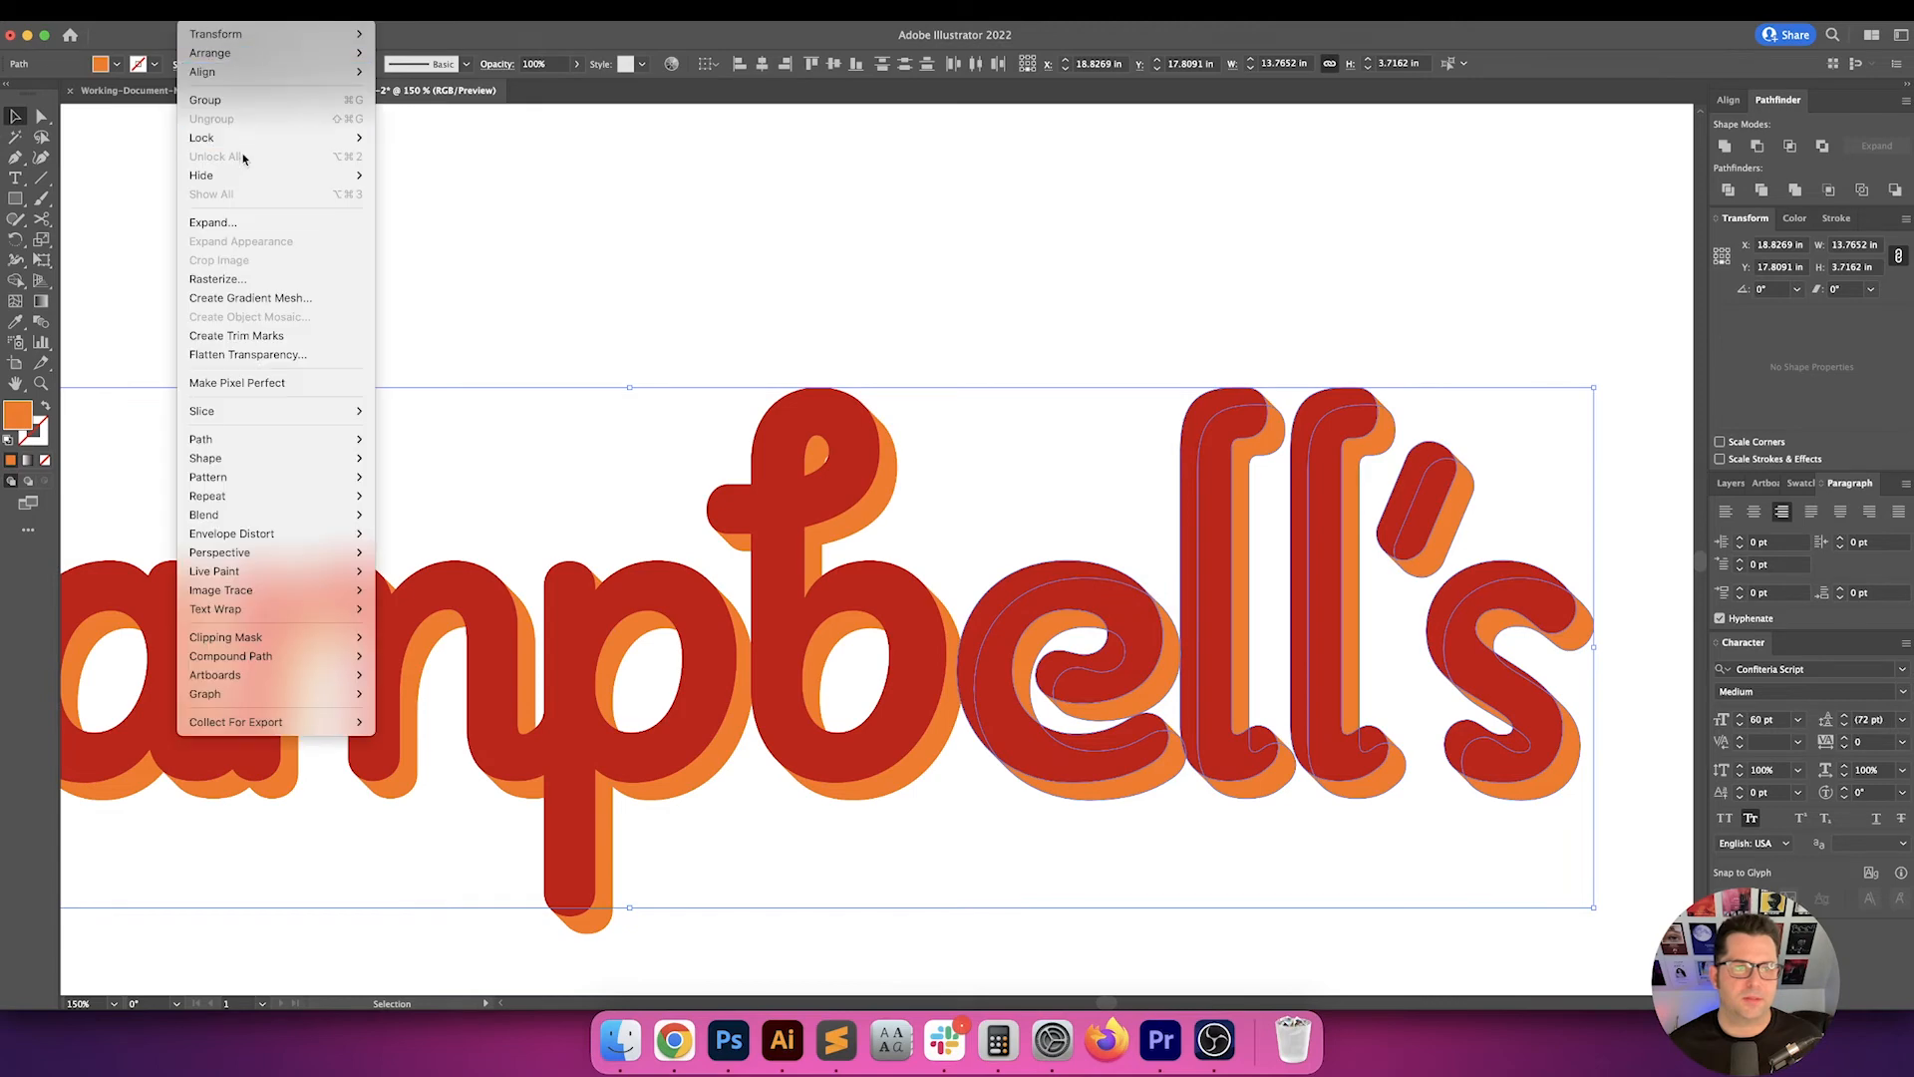
pyautogui.click(249, 223)
pyautogui.press('Return')
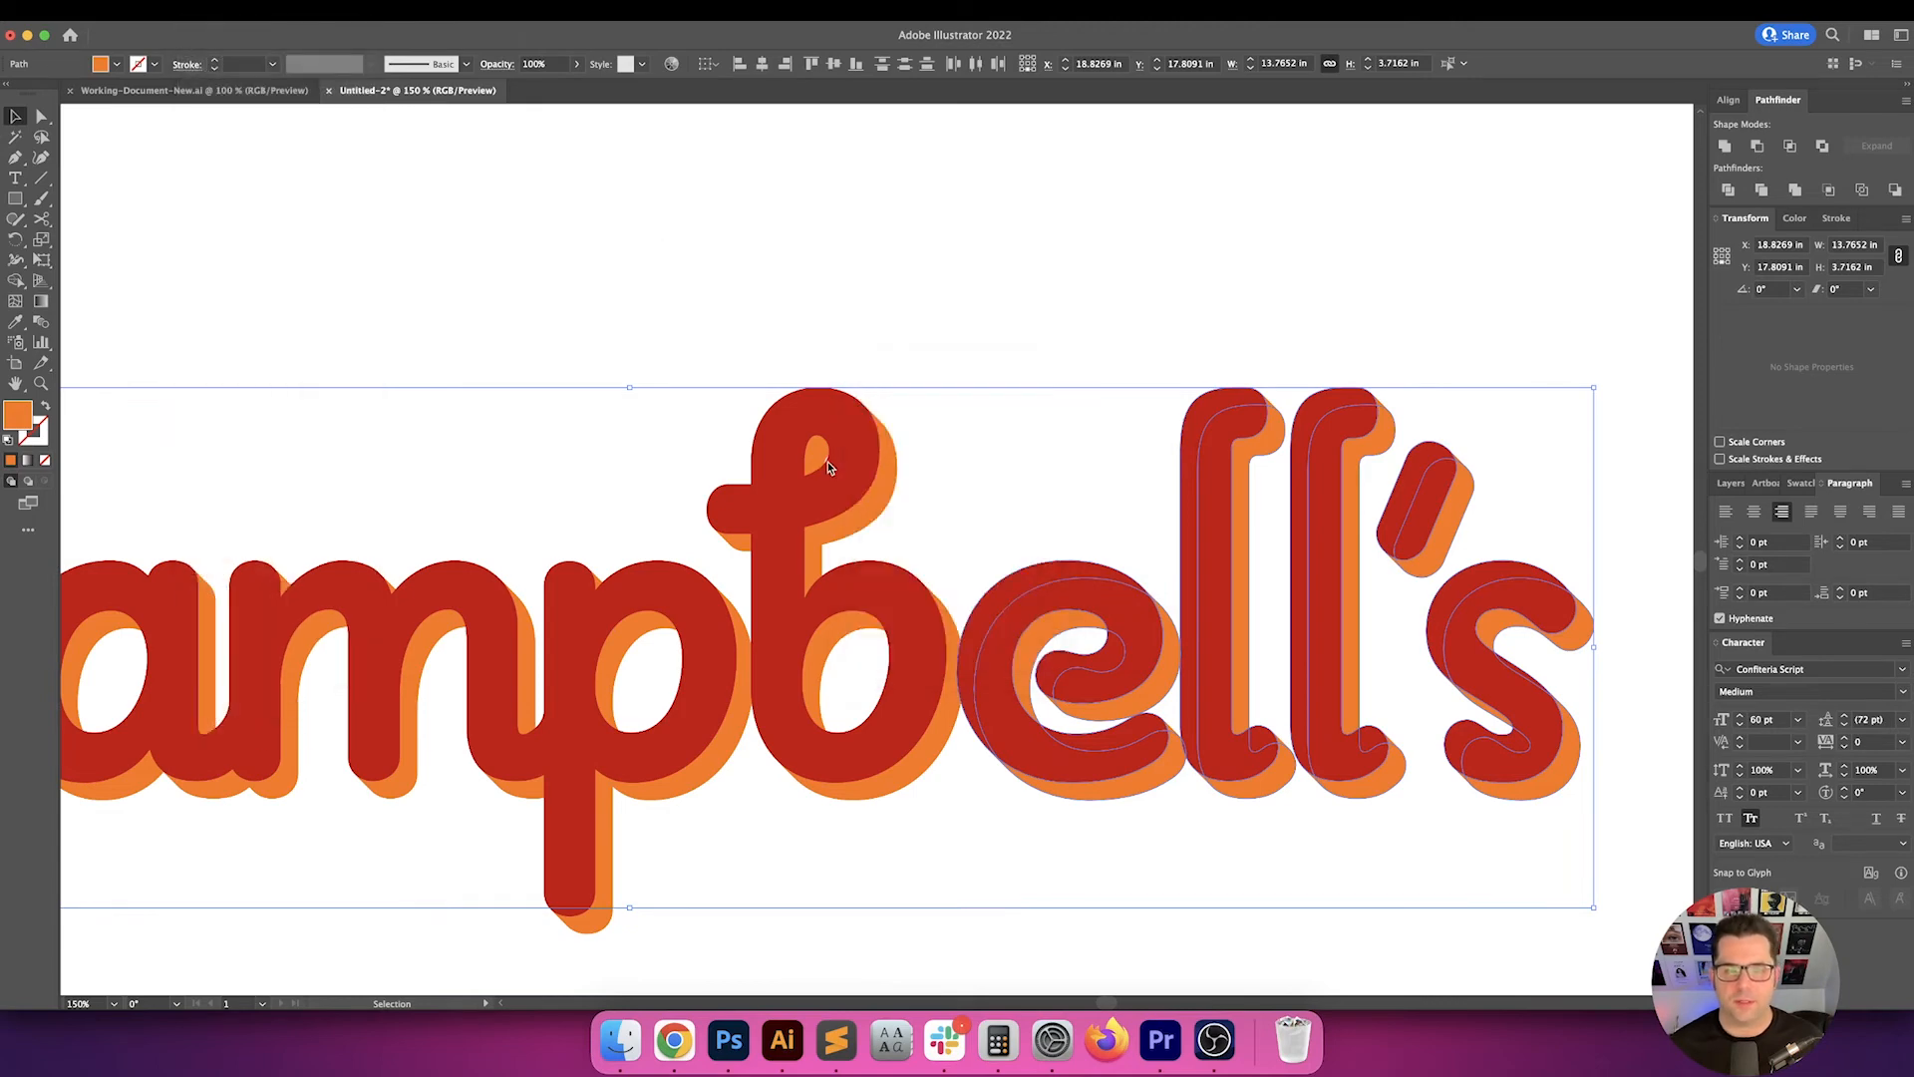
pyautogui.scroll(3, 817, 457)
pyautogui.press('shift+super+a')
# - Draw an orange patch over the white gap inside the b's upper loop and send it behind the red lettering
pyautogui.scroll(3, 843, 448)
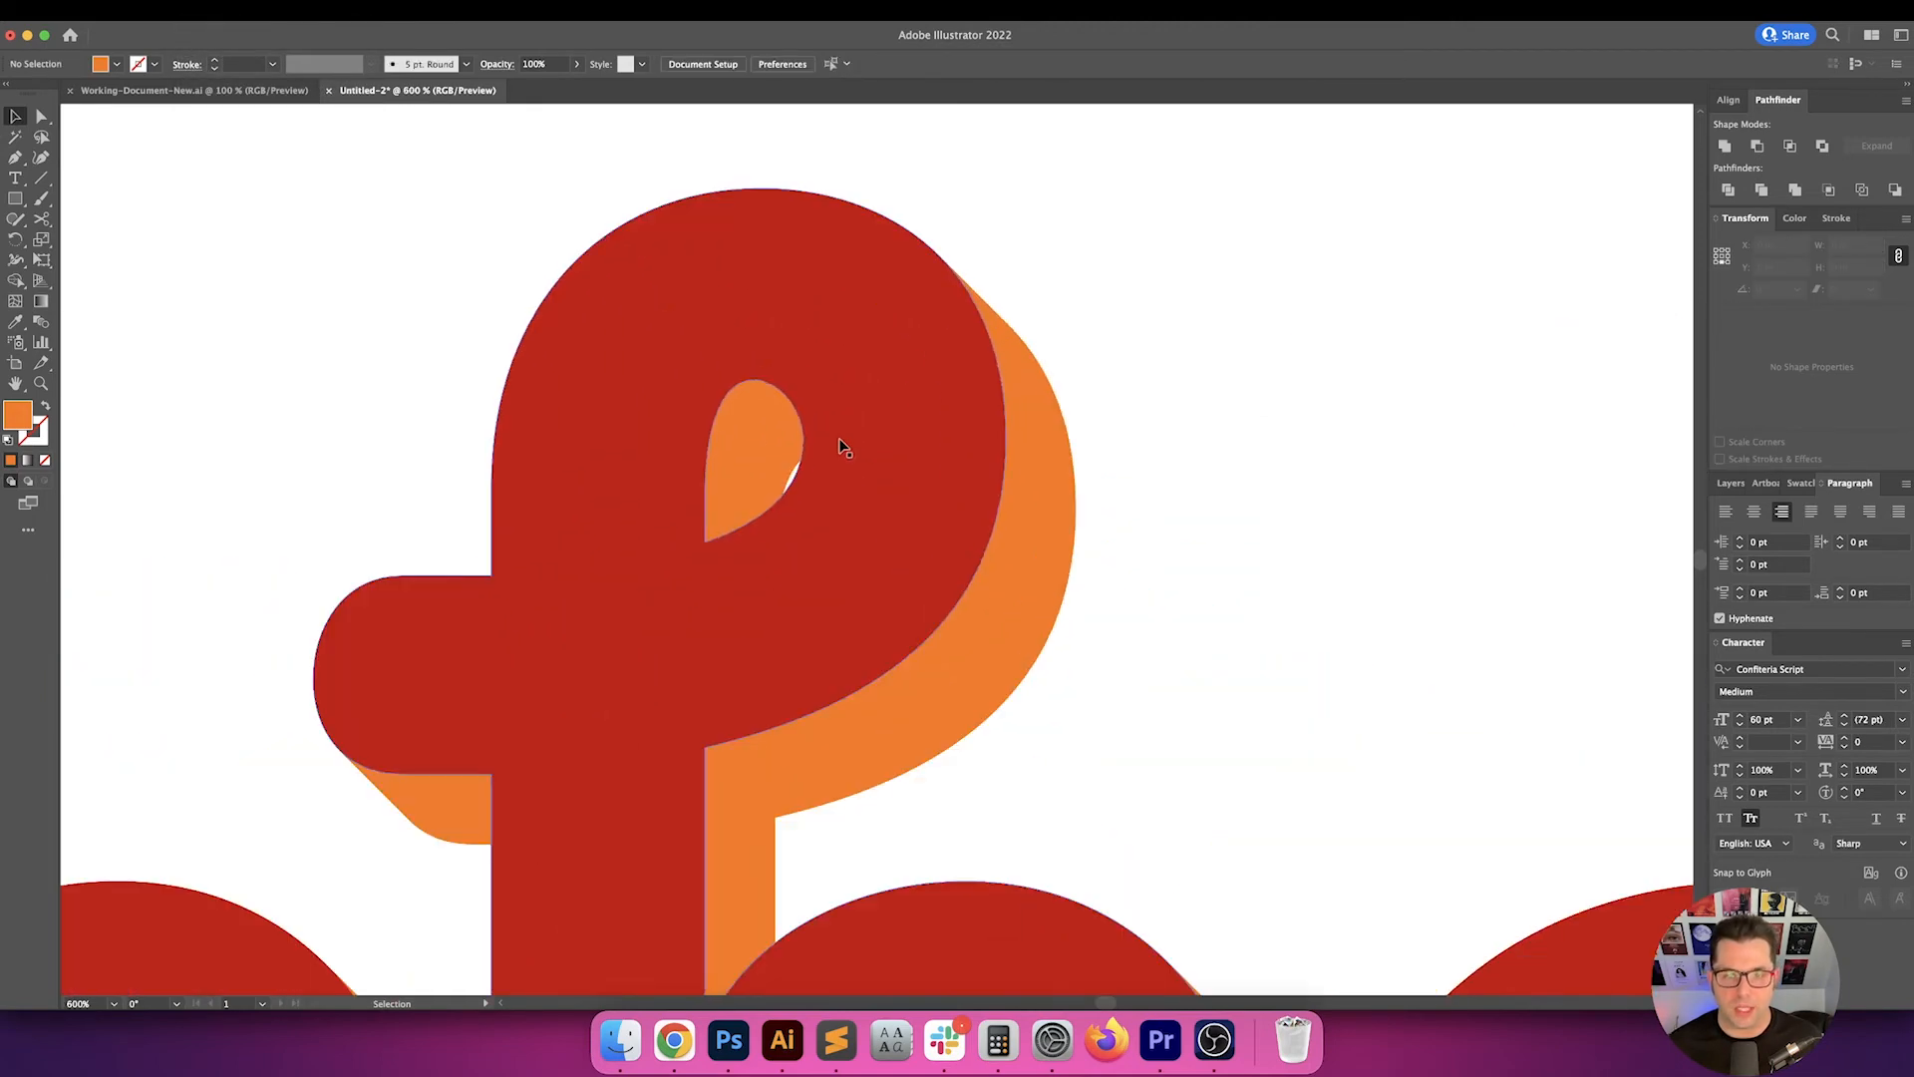
pyautogui.press('p')
pyautogui.click(816, 380)
pyautogui.click(754, 492)
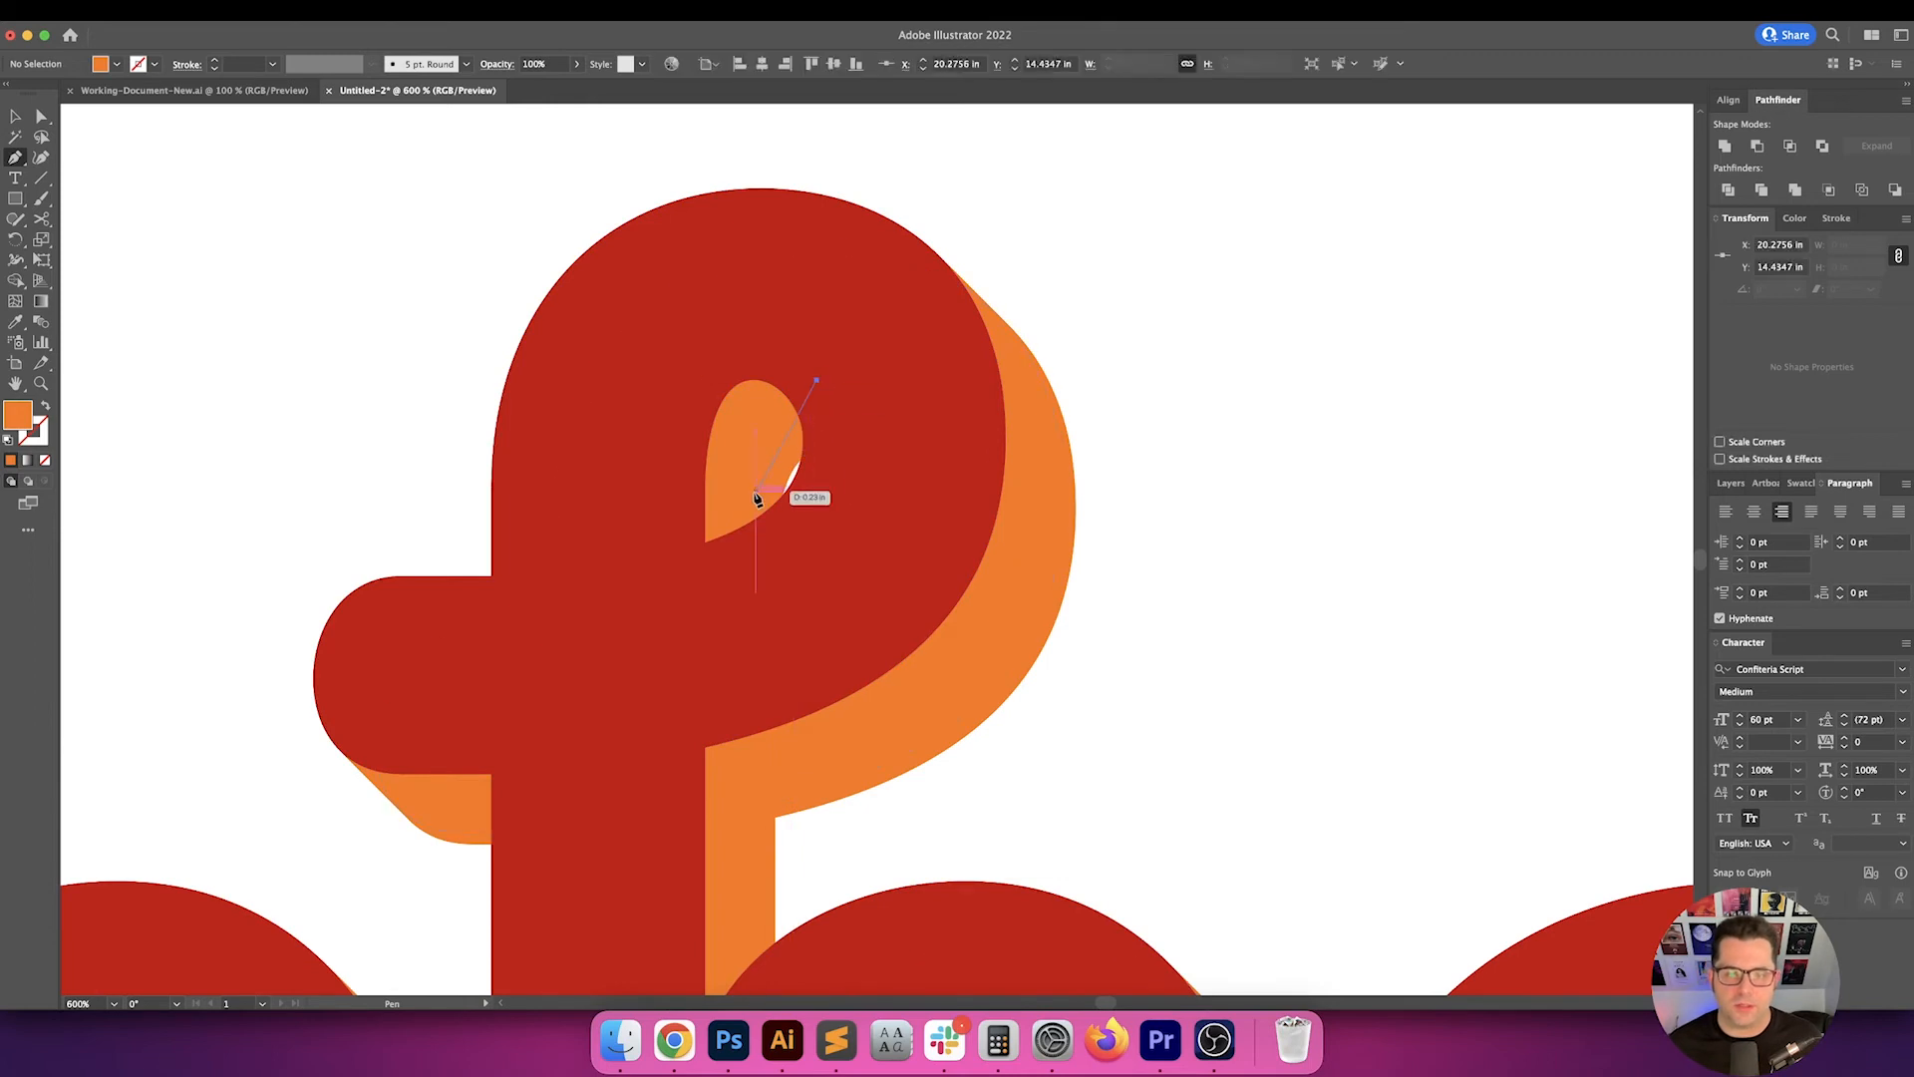
pyautogui.click(793, 525)
pyautogui.click(848, 527)
pyautogui.click(857, 430)
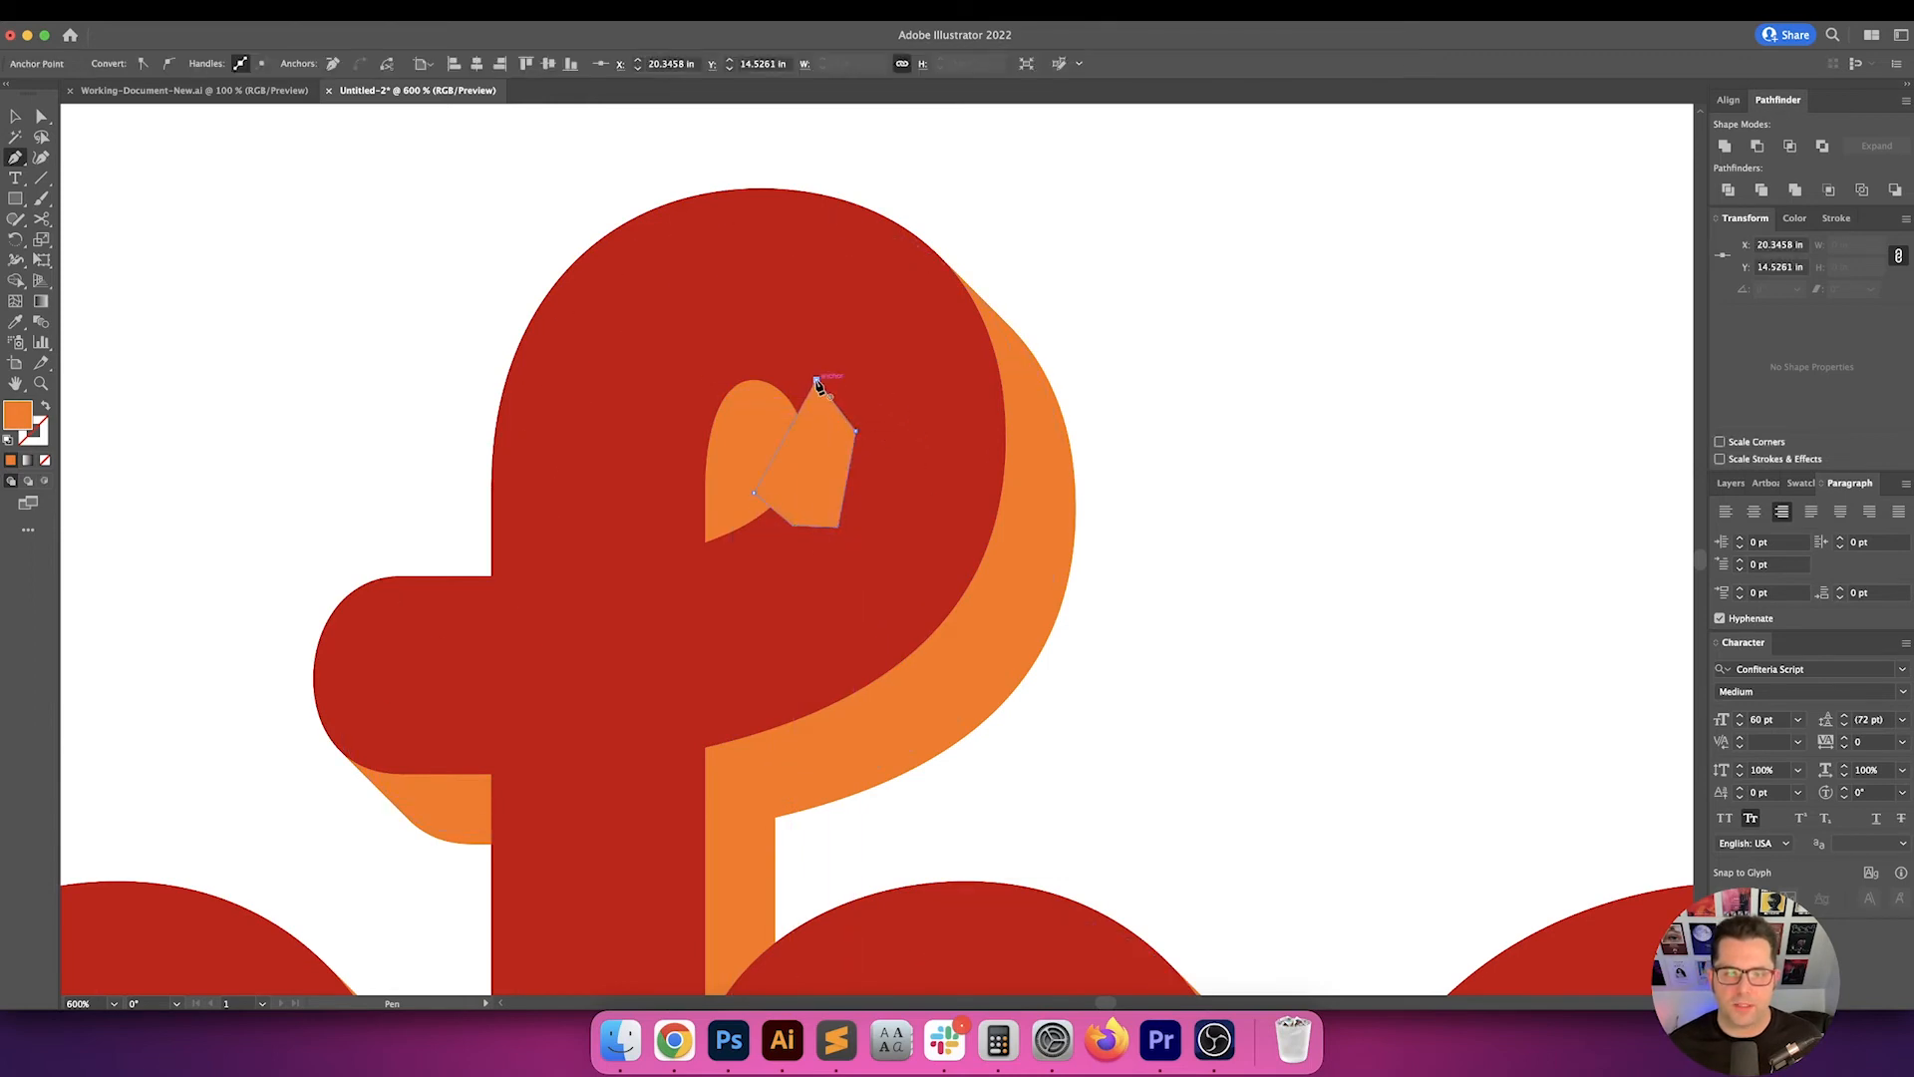
pyautogui.click(815, 380)
pyautogui.press('v')
pyautogui.press('super+shift+[')
pyautogui.click(1196, 413)
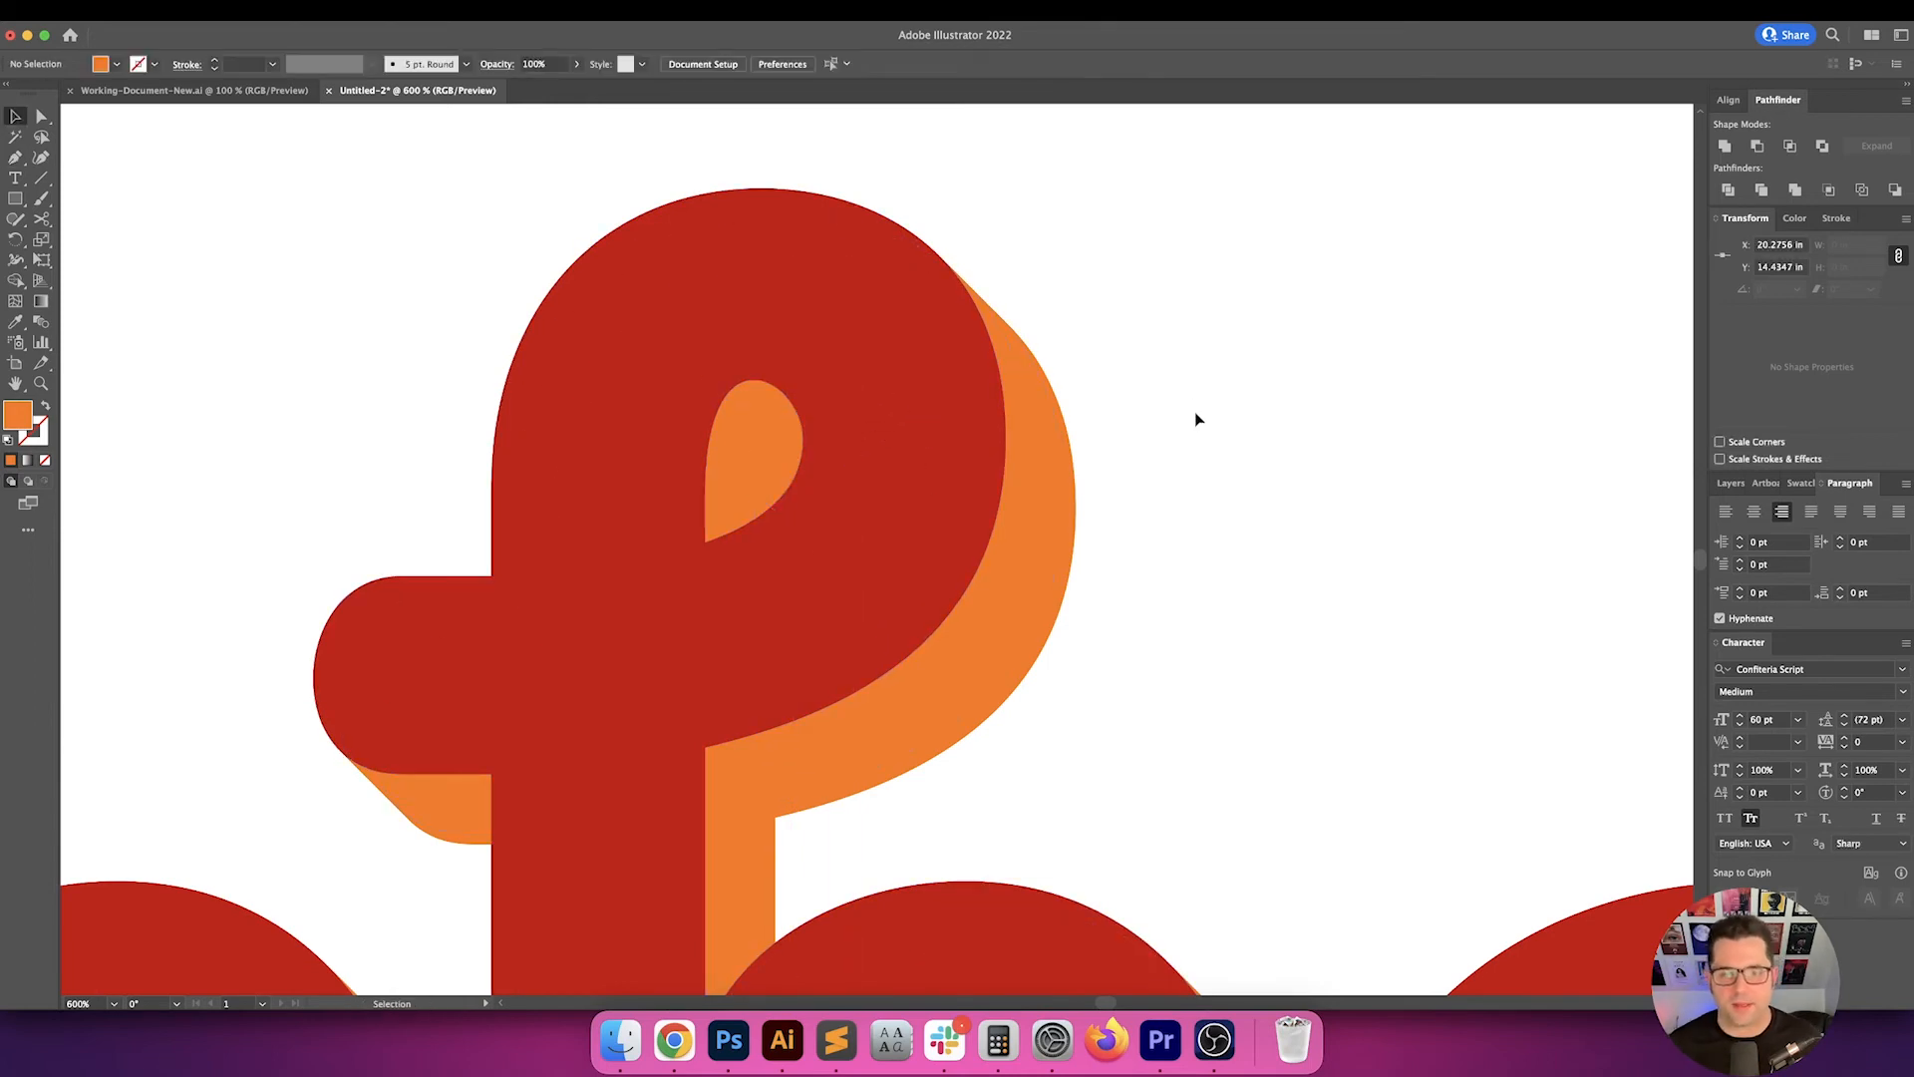
# - Examine the orange shadow along the wordmark and the overlapping blend outlines around the patch in the b's upper loop
pyautogui.scroll(-6, 1195, 413)
pyautogui.moveTo(1290, 363); pyautogui.dragTo(1093, 393)
pyautogui.scroll(2, 1093, 392)
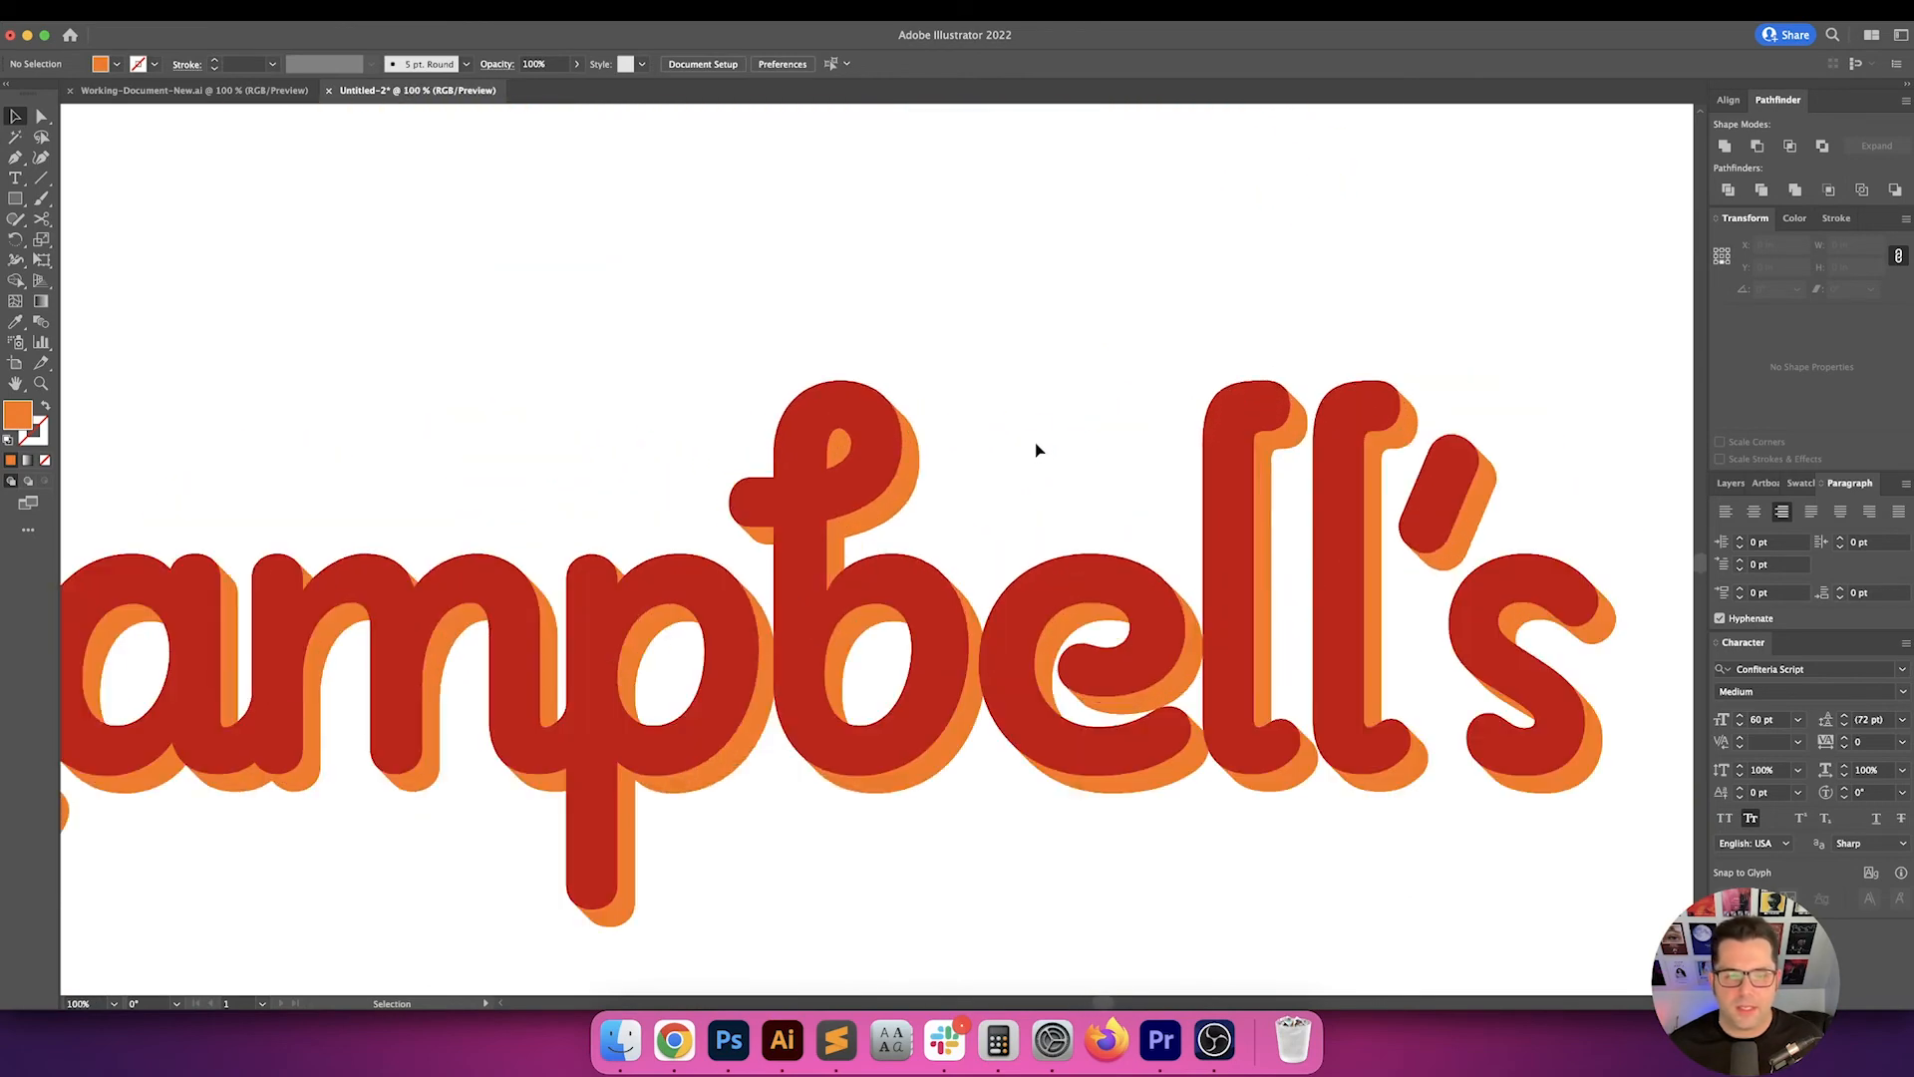
pyautogui.moveTo(394, 431); pyautogui.dragTo(897, 393)
pyautogui.moveTo(1019, 415); pyautogui.dragTo(764, 399)
pyautogui.moveTo(906, 401); pyautogui.dragTo(775, 404)
pyautogui.moveTo(890, 355); pyautogui.dragTo(1057, 359)
pyautogui.moveTo(619, 329); pyautogui.dragTo(751, 518)
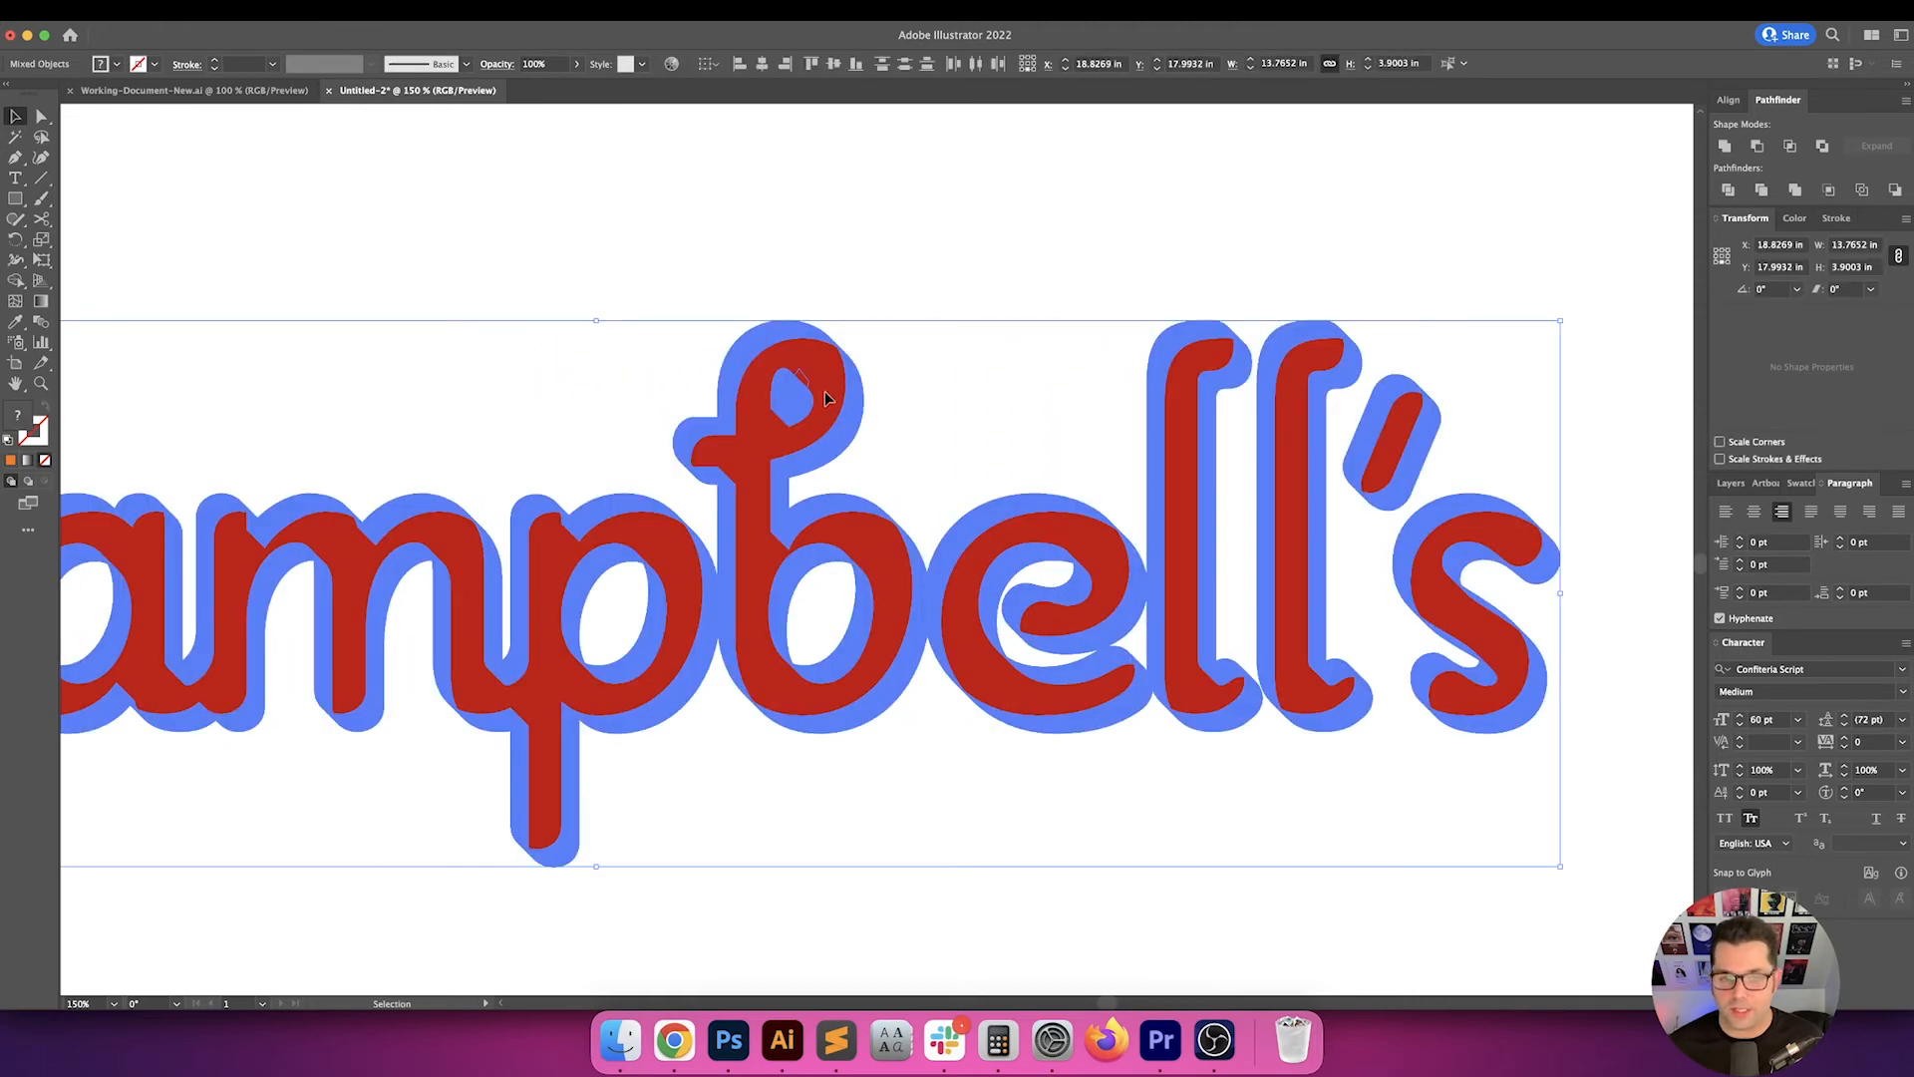
pyautogui.scroll(10, 824, 399)
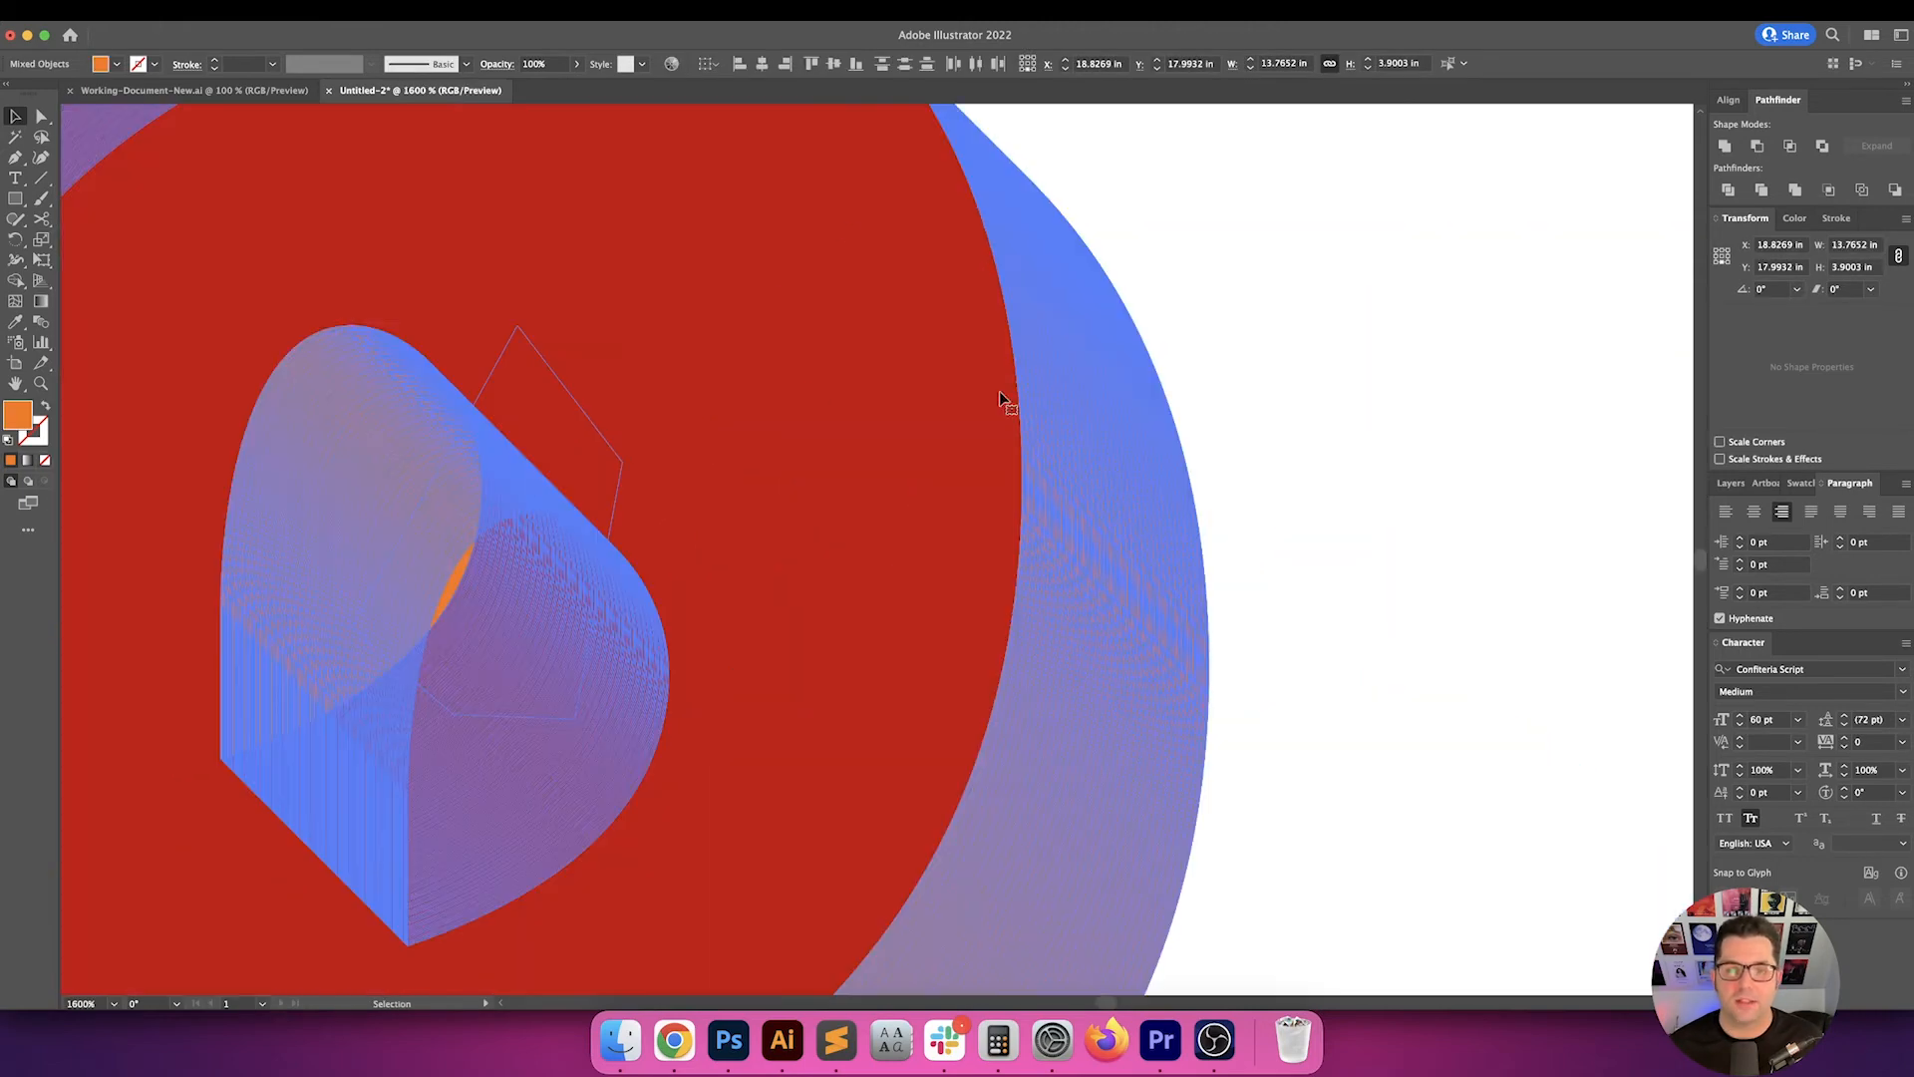
pyautogui.moveTo(899, 383); pyautogui.dragTo(1183, 511)
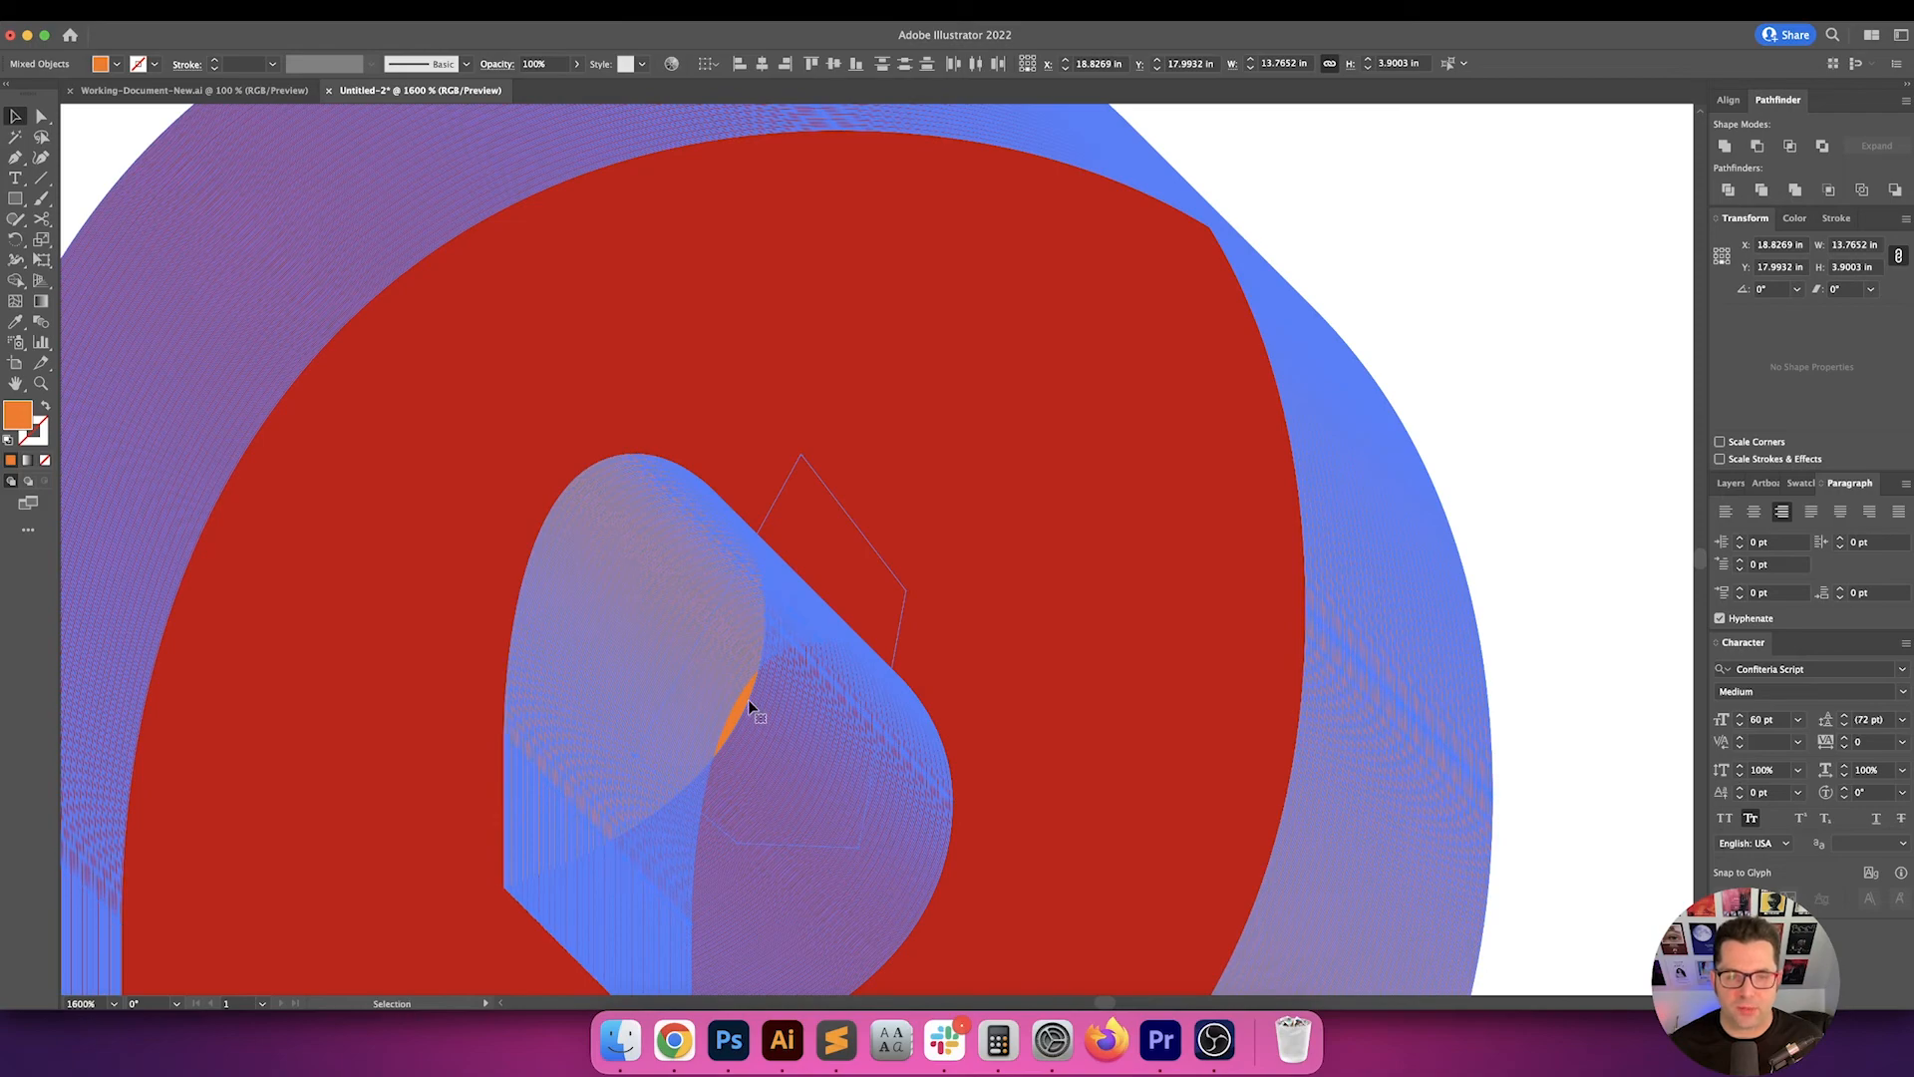
pyautogui.scroll(4, 750, 706)
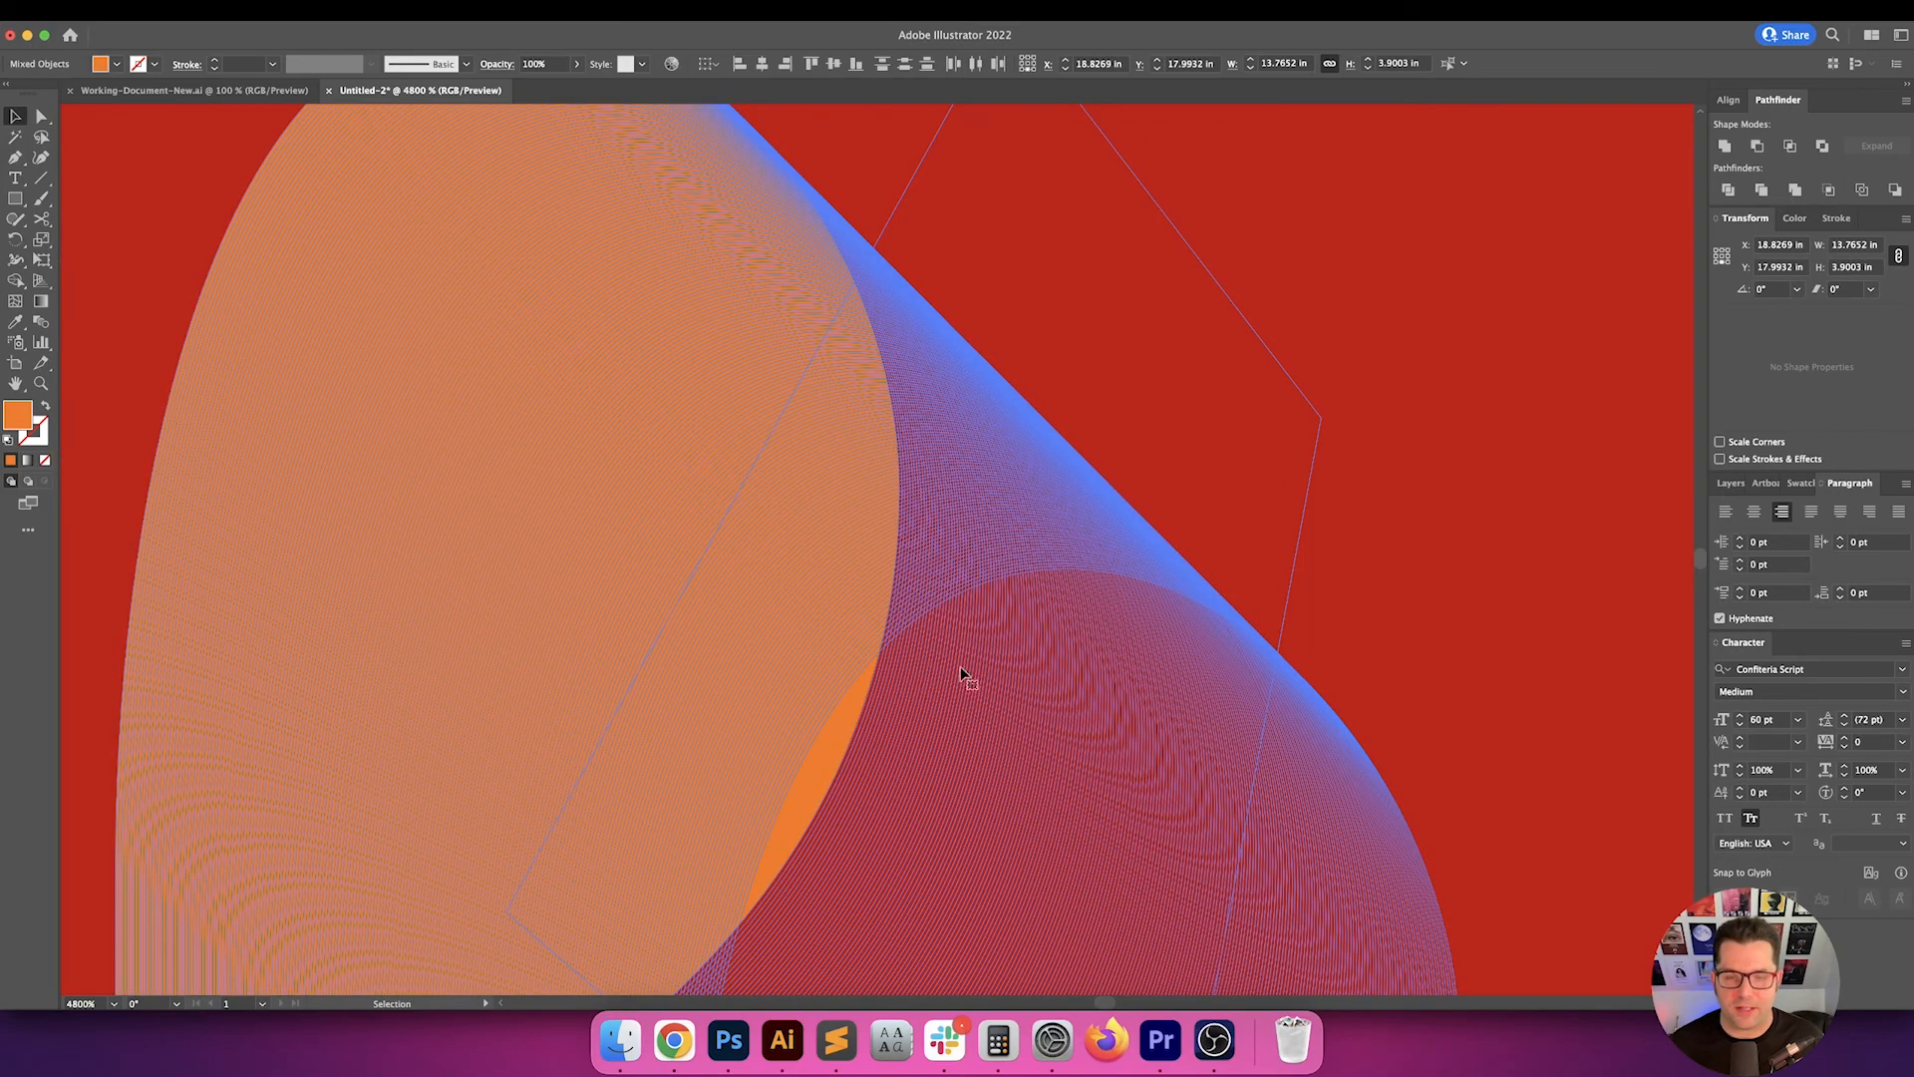
pyautogui.scroll(-8, 961, 671)
pyautogui.click(1217, 552)
# - Review the complete red and orange wordmark and how evenly its shadow follows the letters
pyautogui.scroll(-1, 1191, 503)
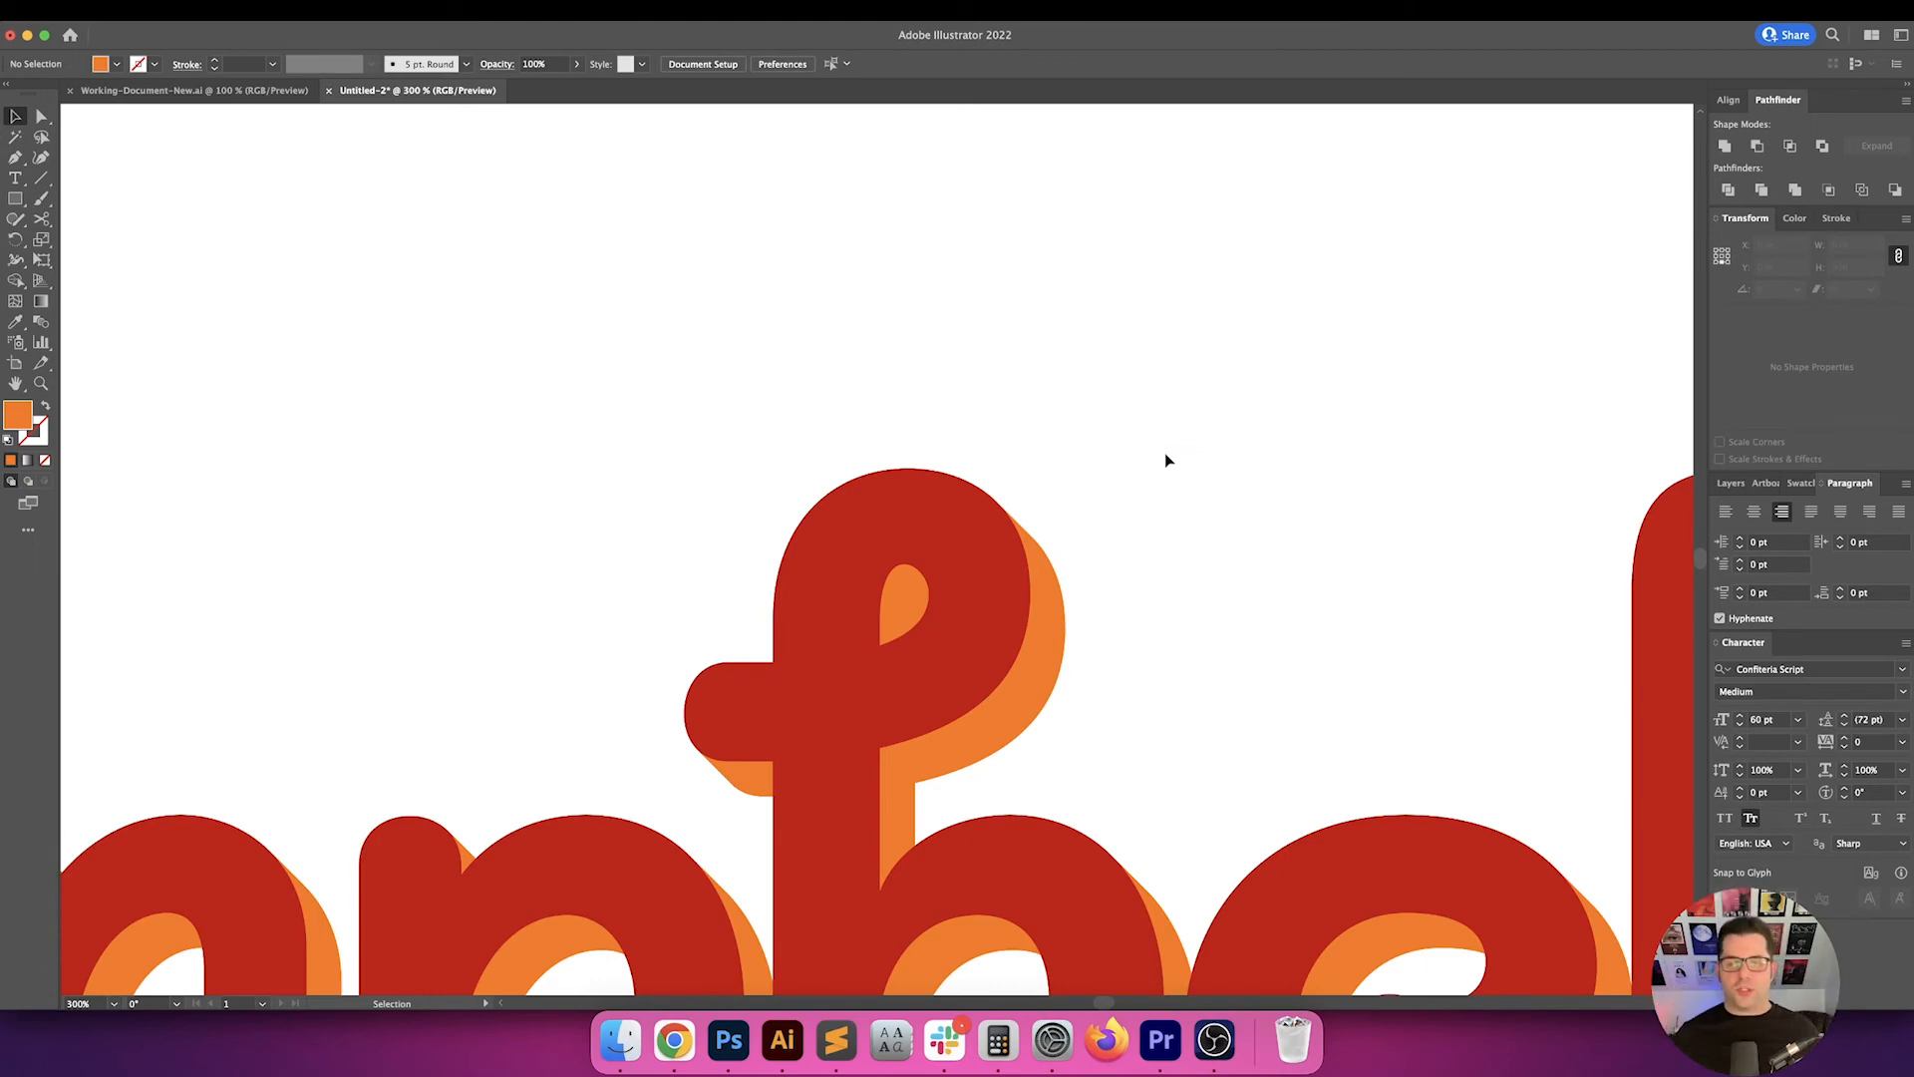
pyautogui.scroll(-4, 1164, 460)
pyautogui.press('space')
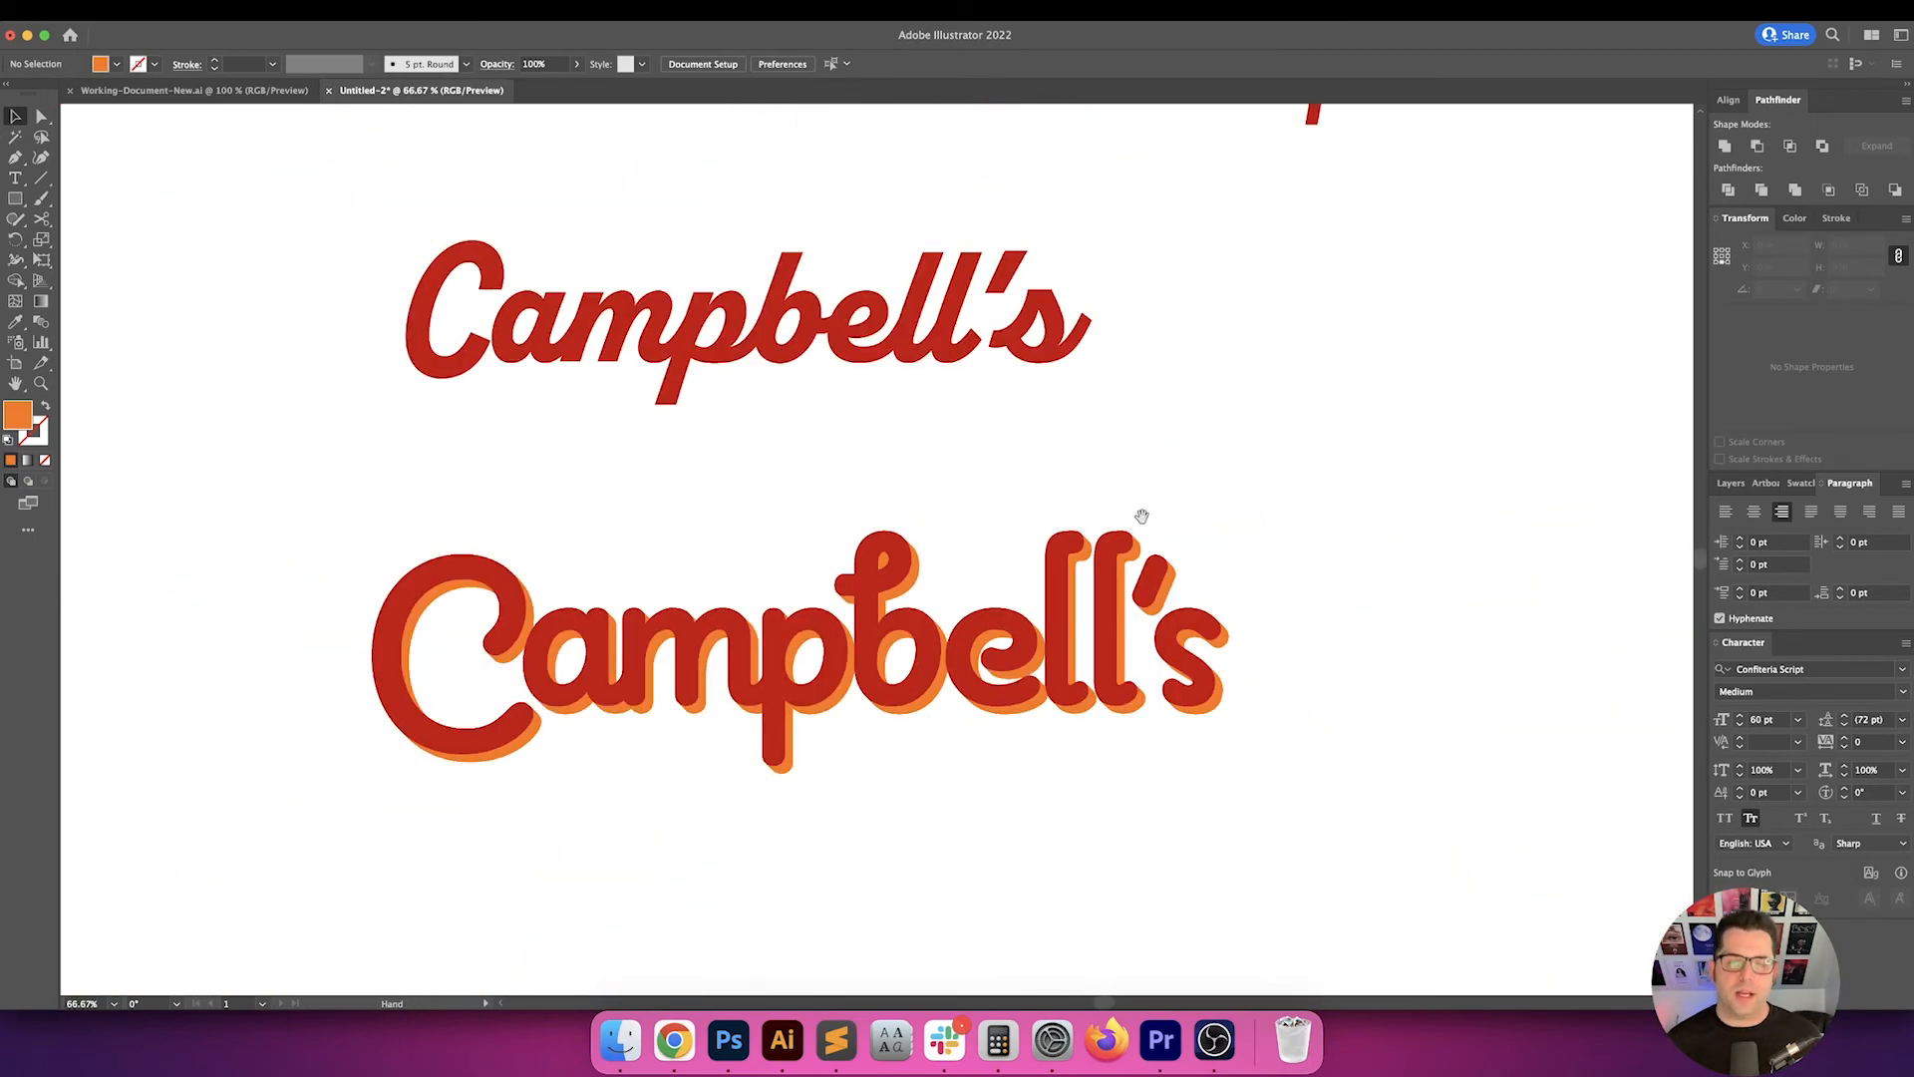
pyautogui.moveTo(1141, 515); pyautogui.dragTo(1085, 518)
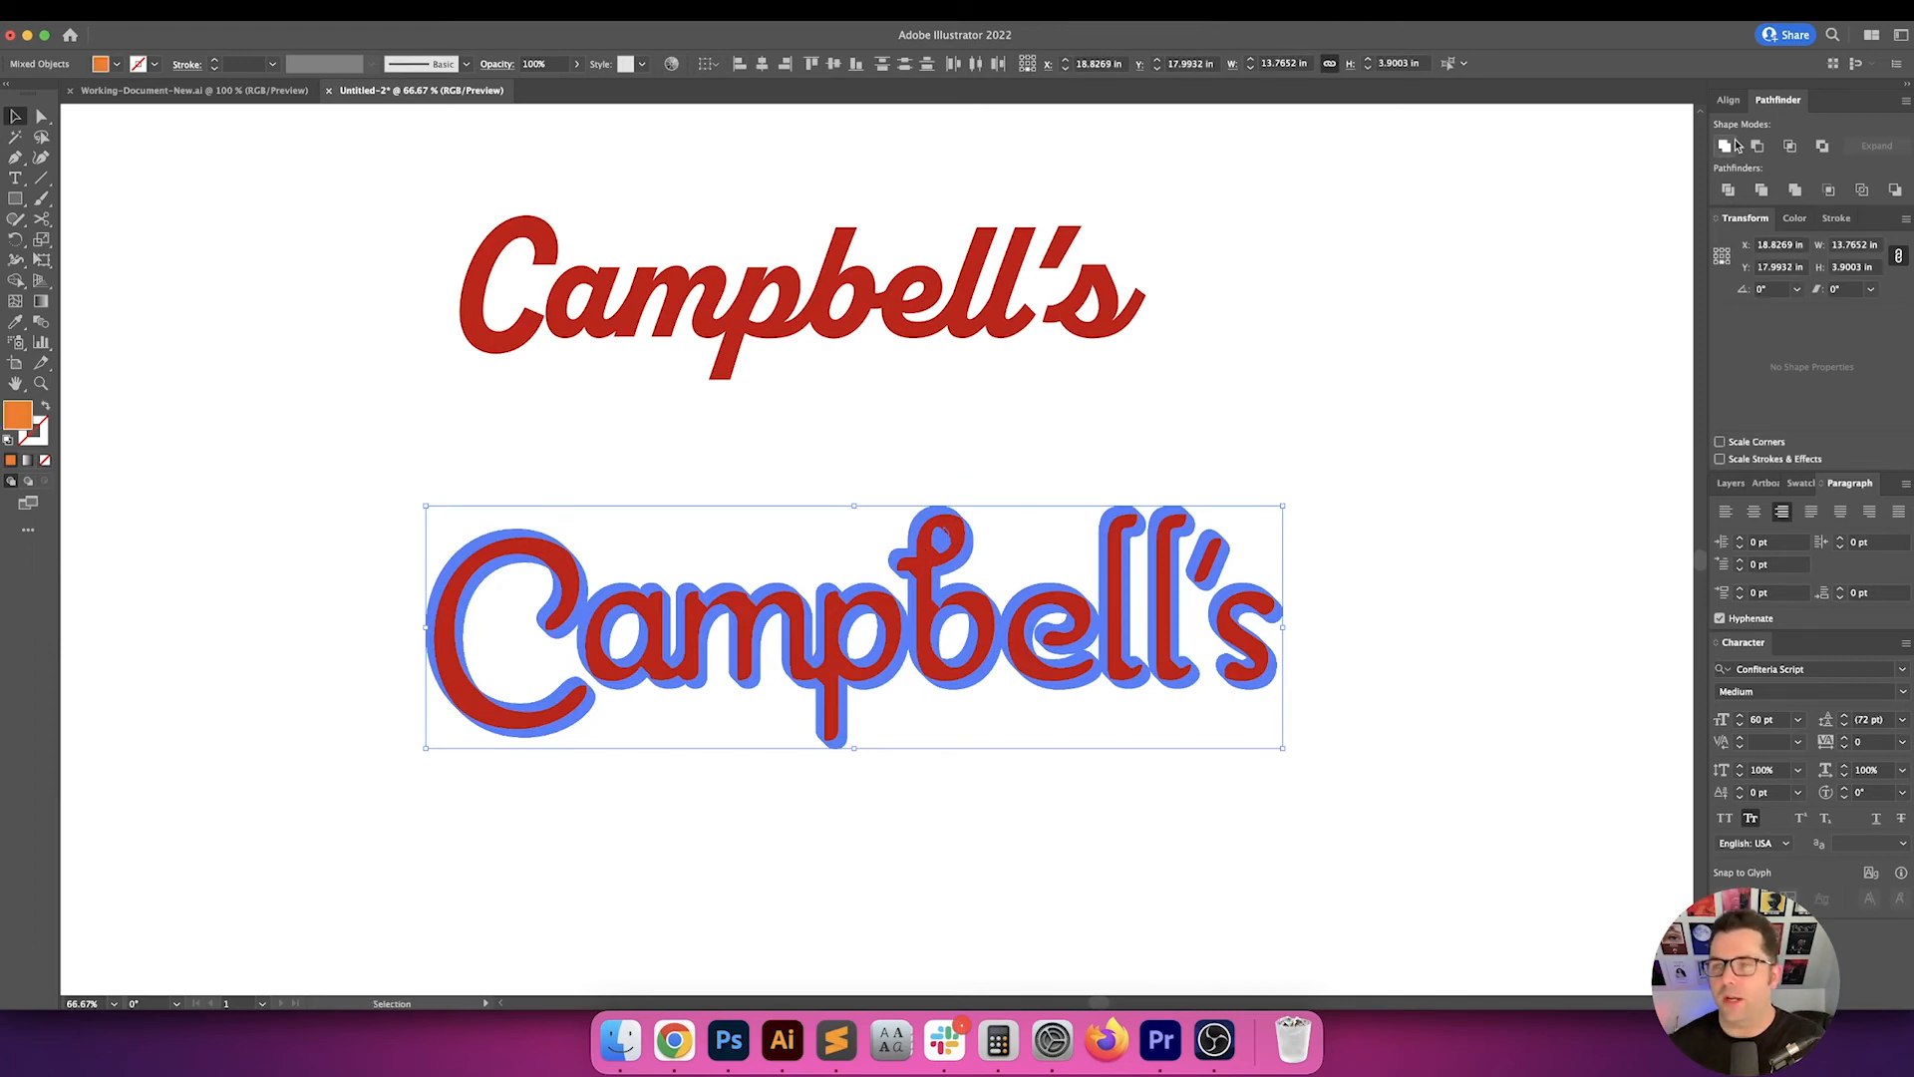
pyautogui.click(1436, 439)
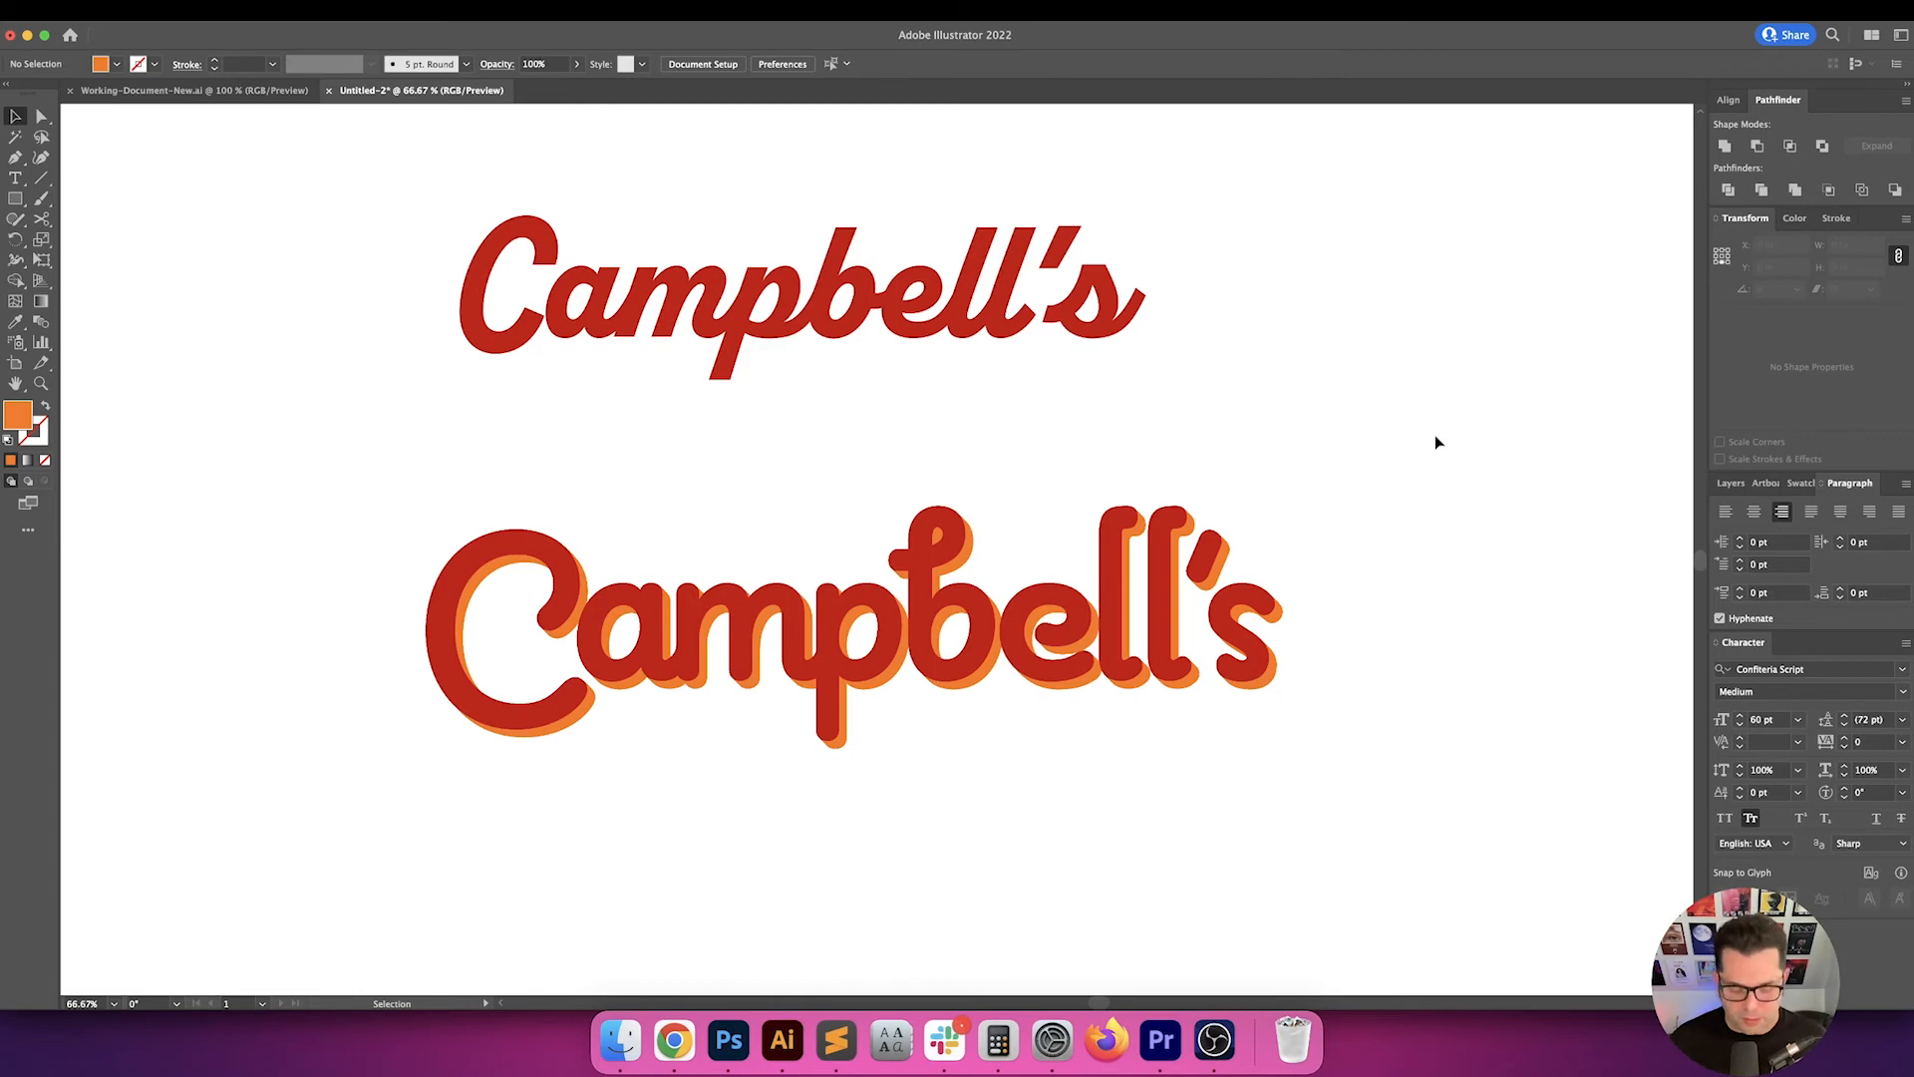
pyautogui.press('super+equal')
pyautogui.press('super+equal')
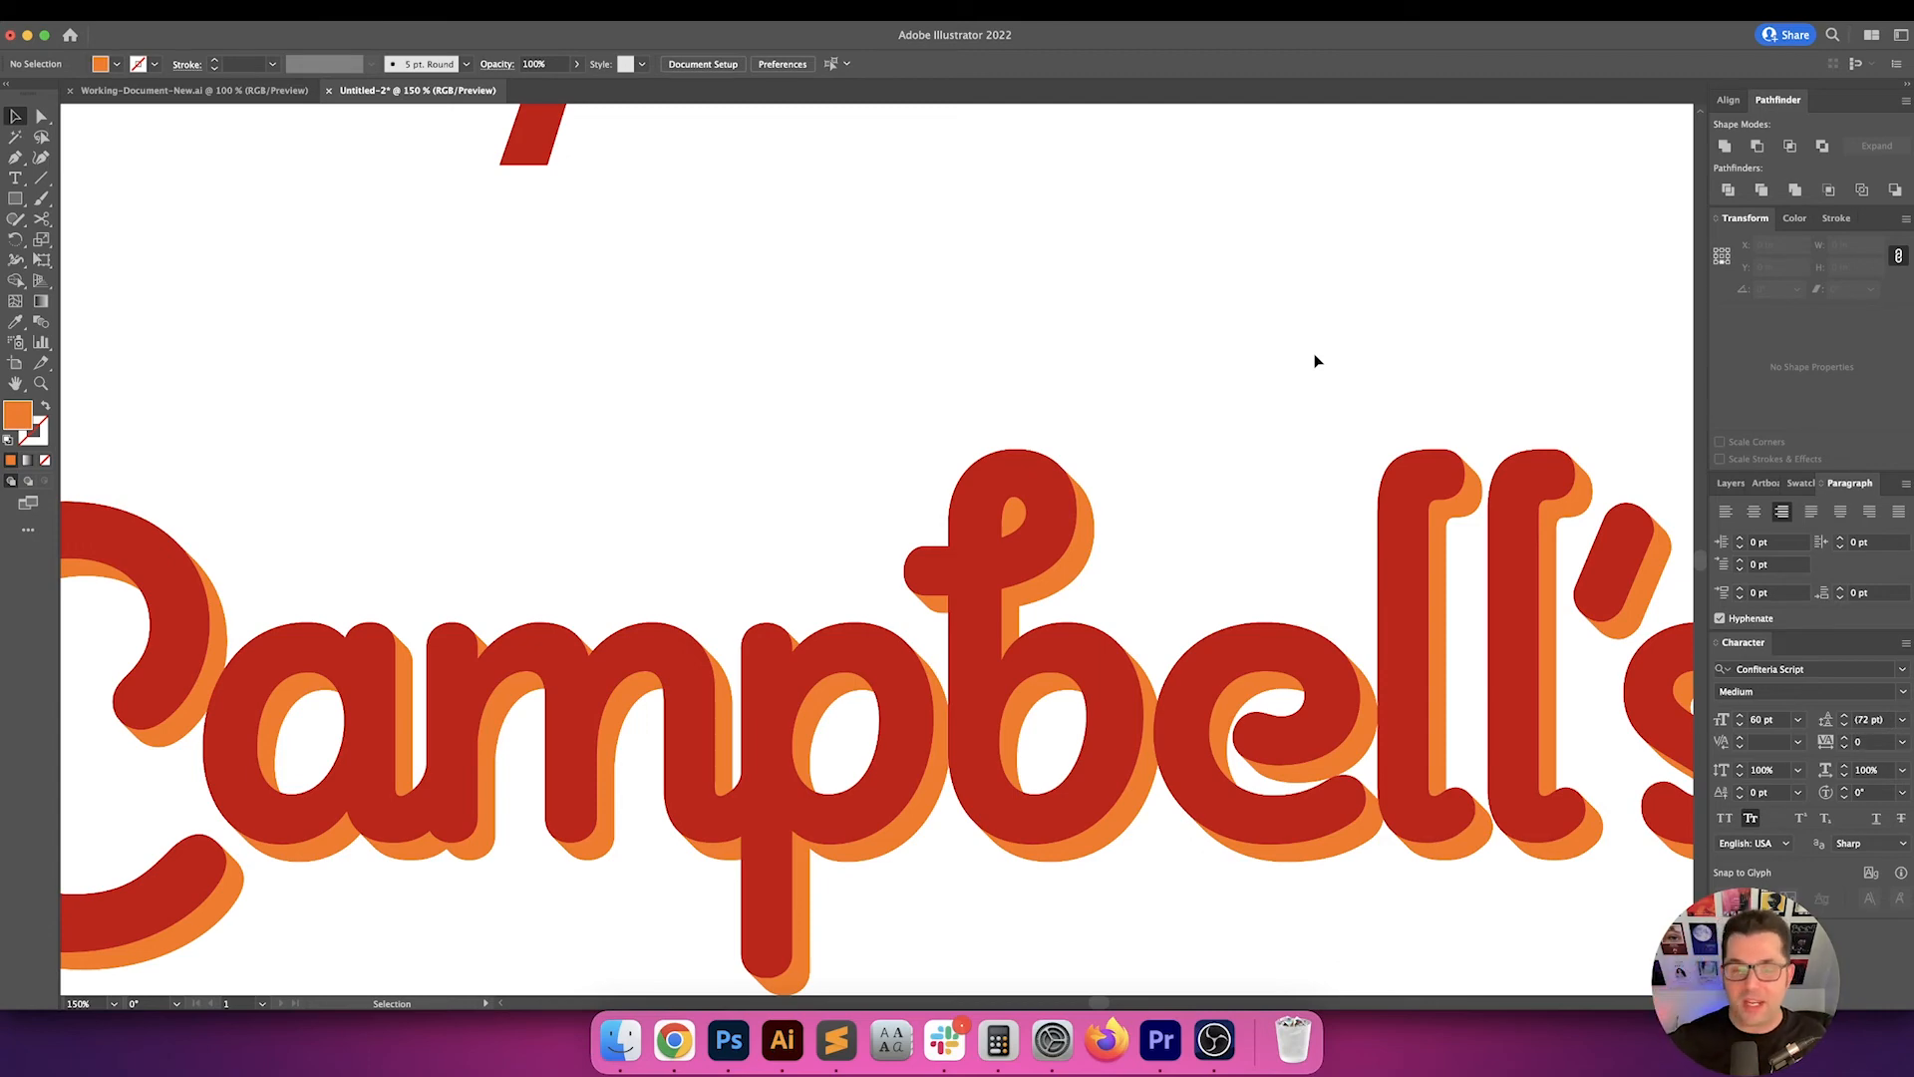
pyautogui.press('super+minus')
pyautogui.press('super+minus')
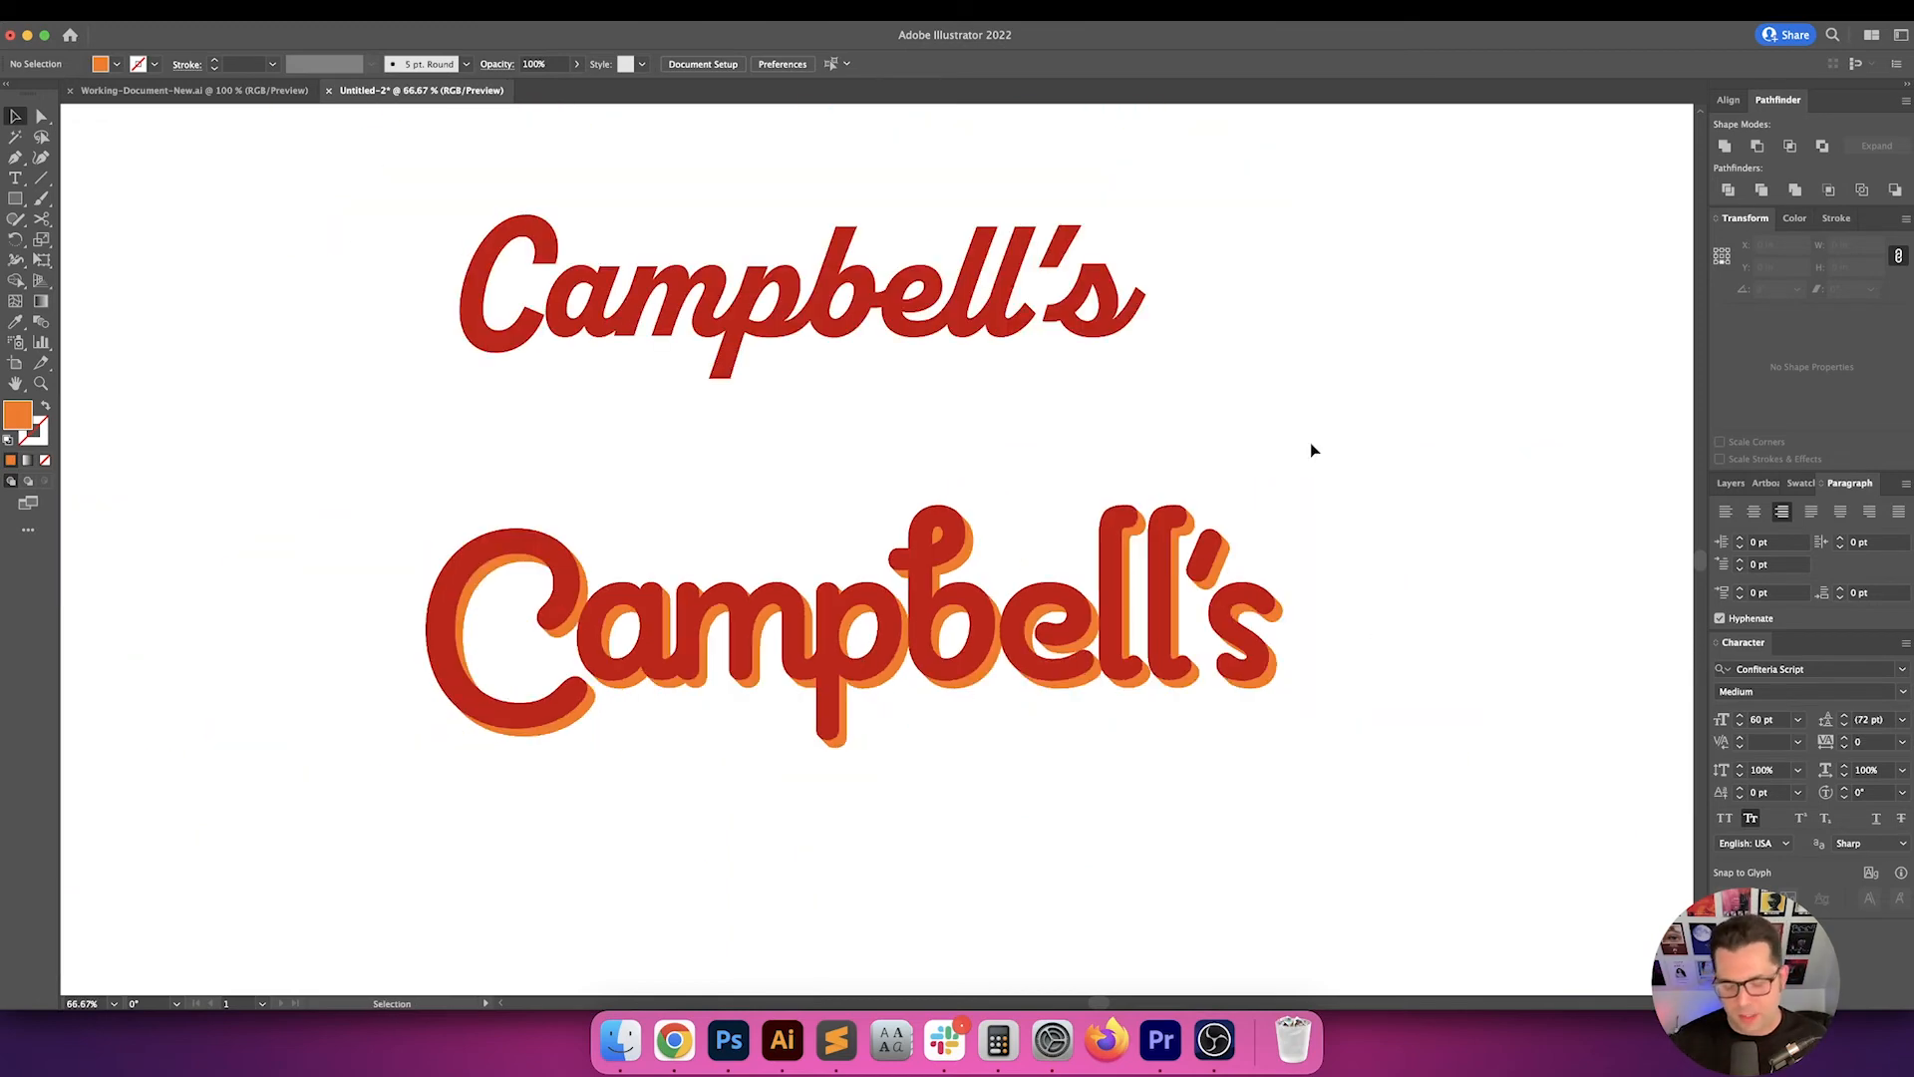
# - Copy the red lettering without its shadow below the lowest wordmark and shrink the copy to a very small size
pyautogui.press('super+minus')
pyautogui.press('super+minus')
pyautogui.moveTo(1248, 533); pyautogui.dragTo(1309, 531)
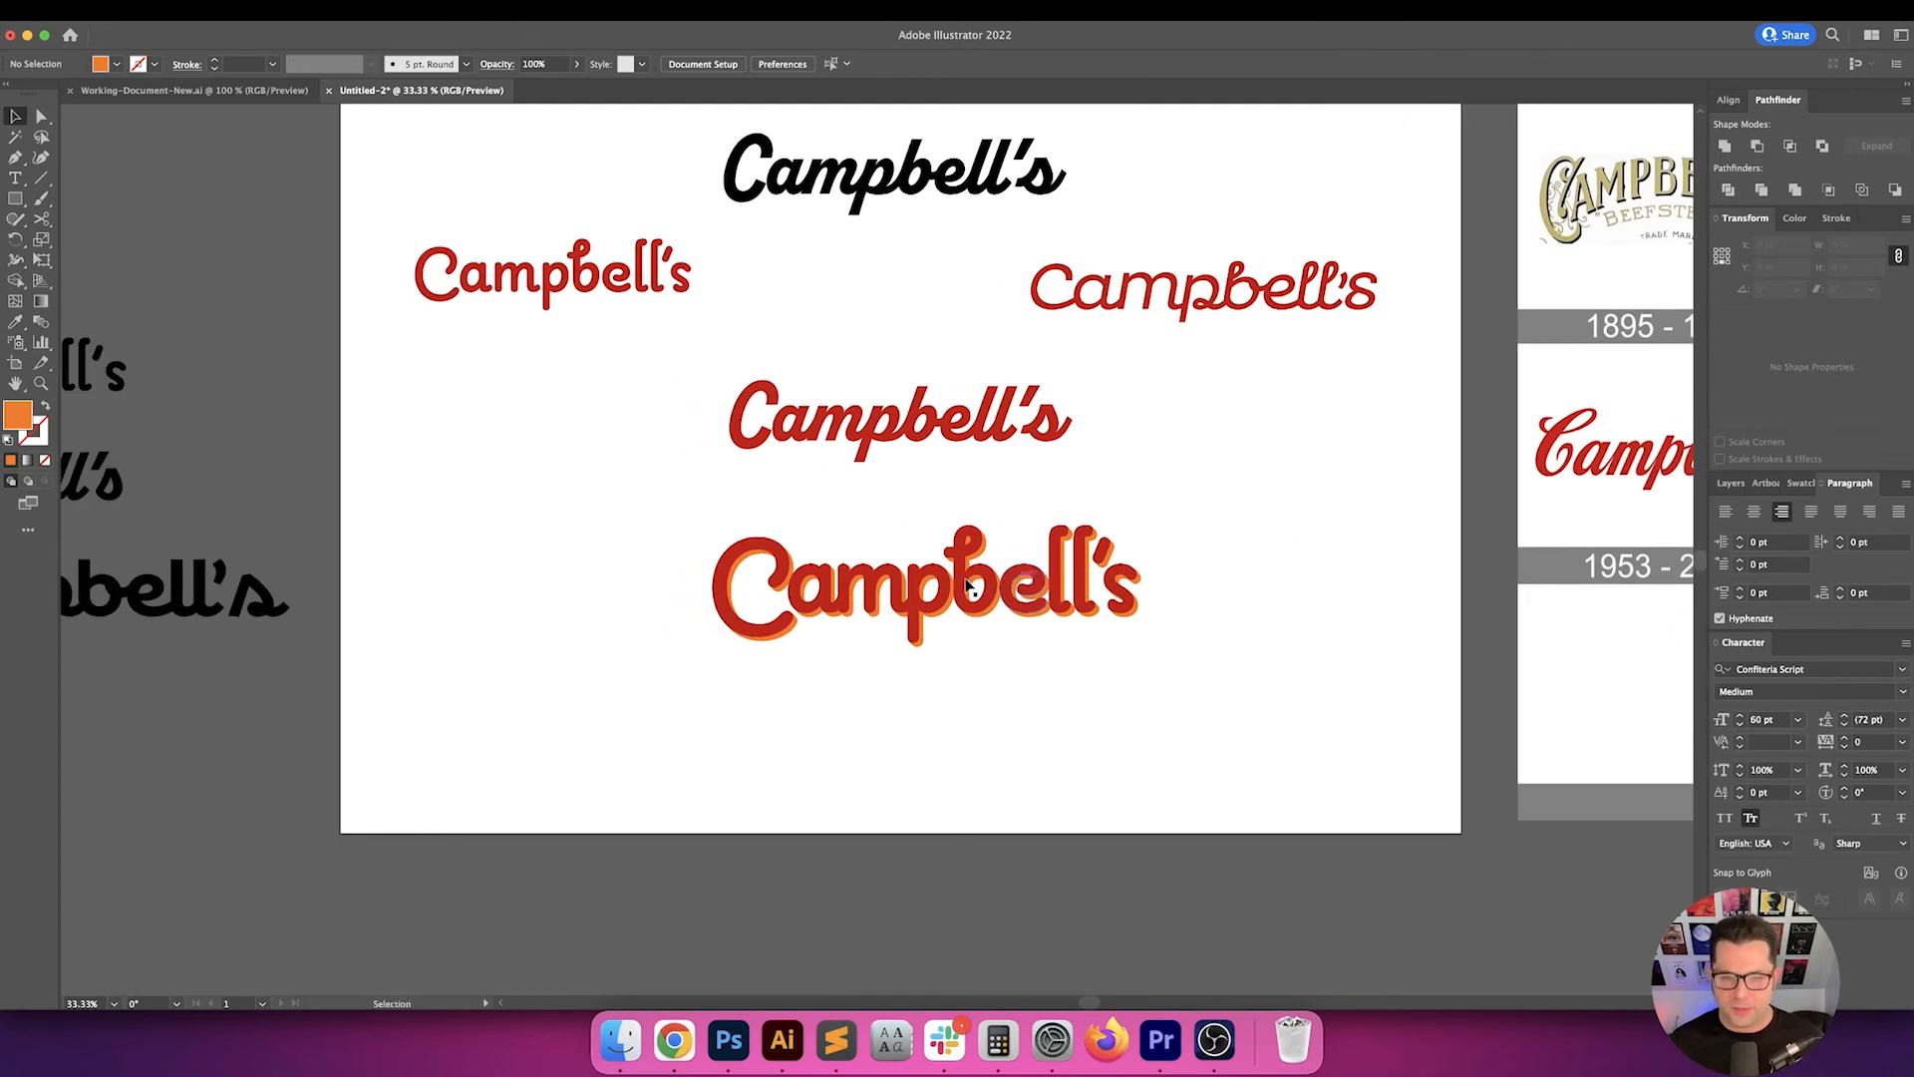
pyautogui.moveTo(980, 580); pyautogui.dragTo(1185, 748)
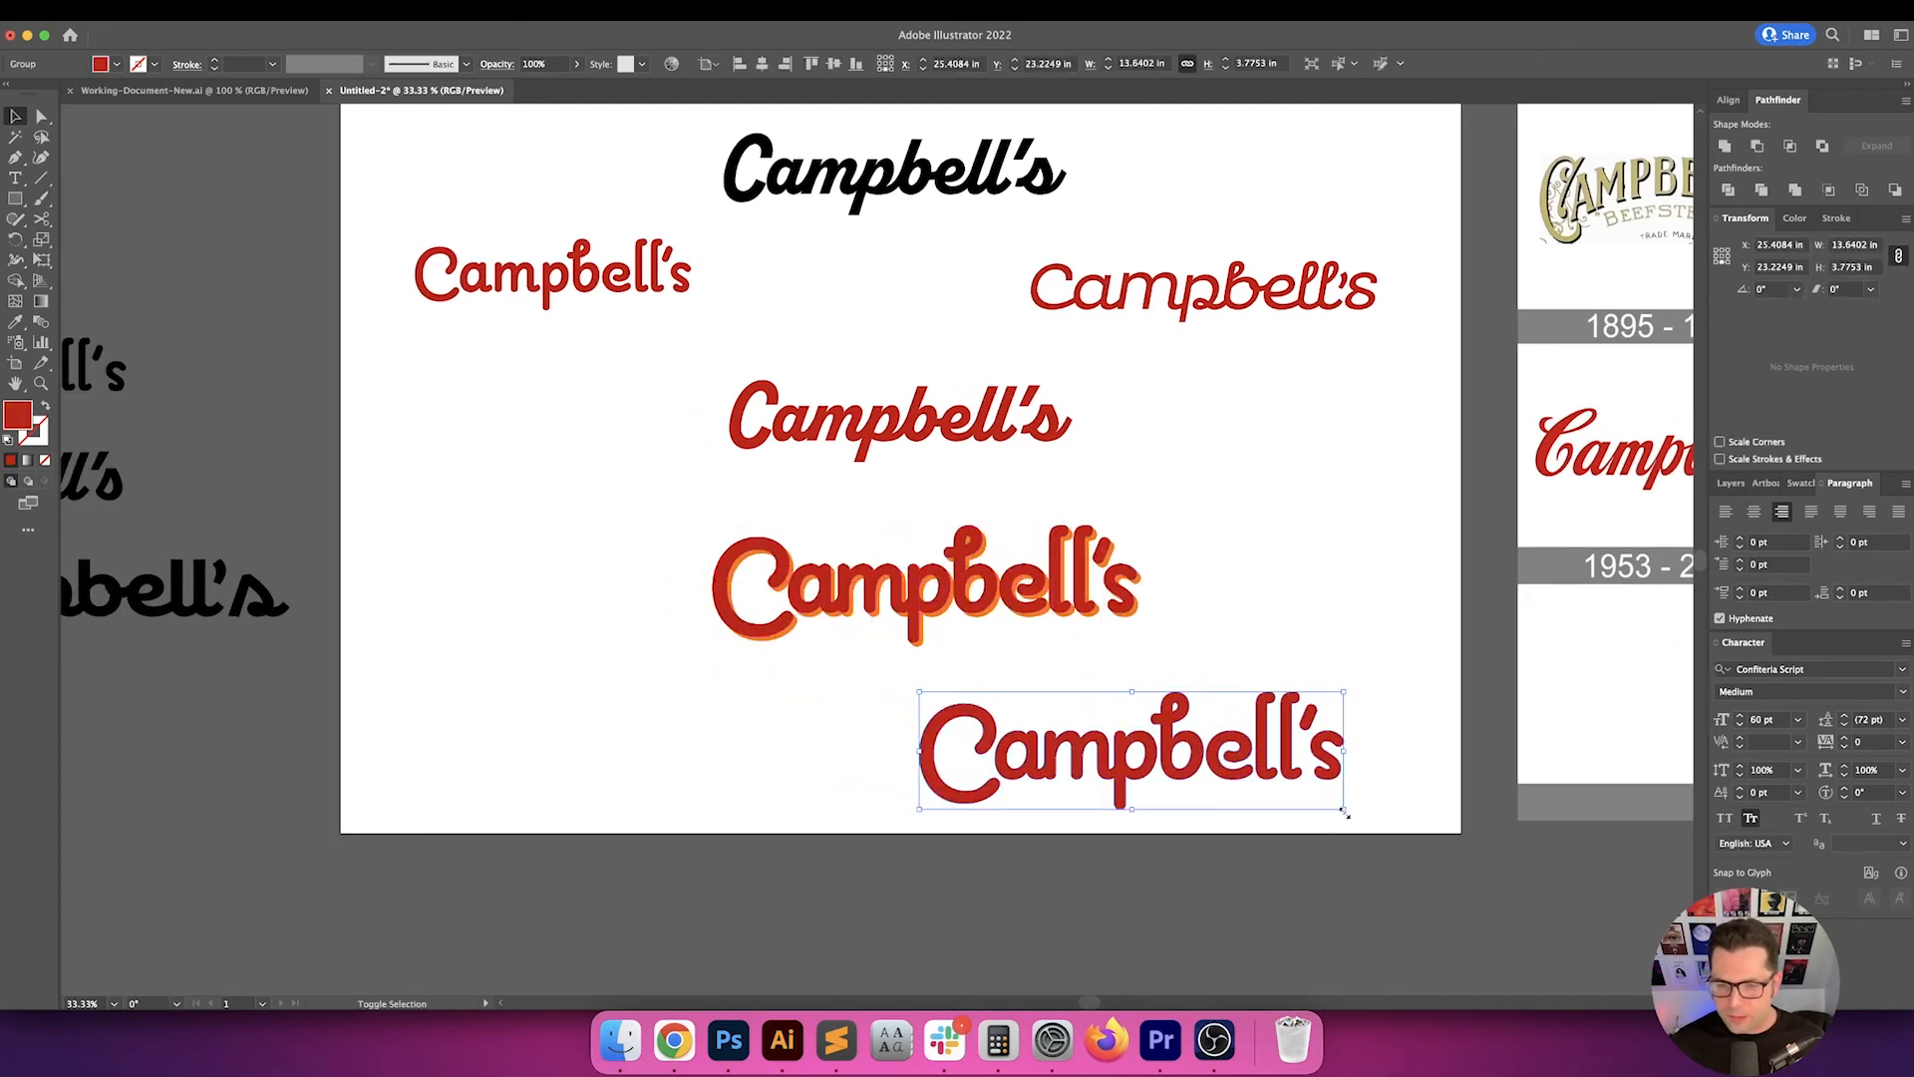
pyautogui.moveTo(1345, 811); pyautogui.dragTo(1188, 786)
pyautogui.click(1199, 781)
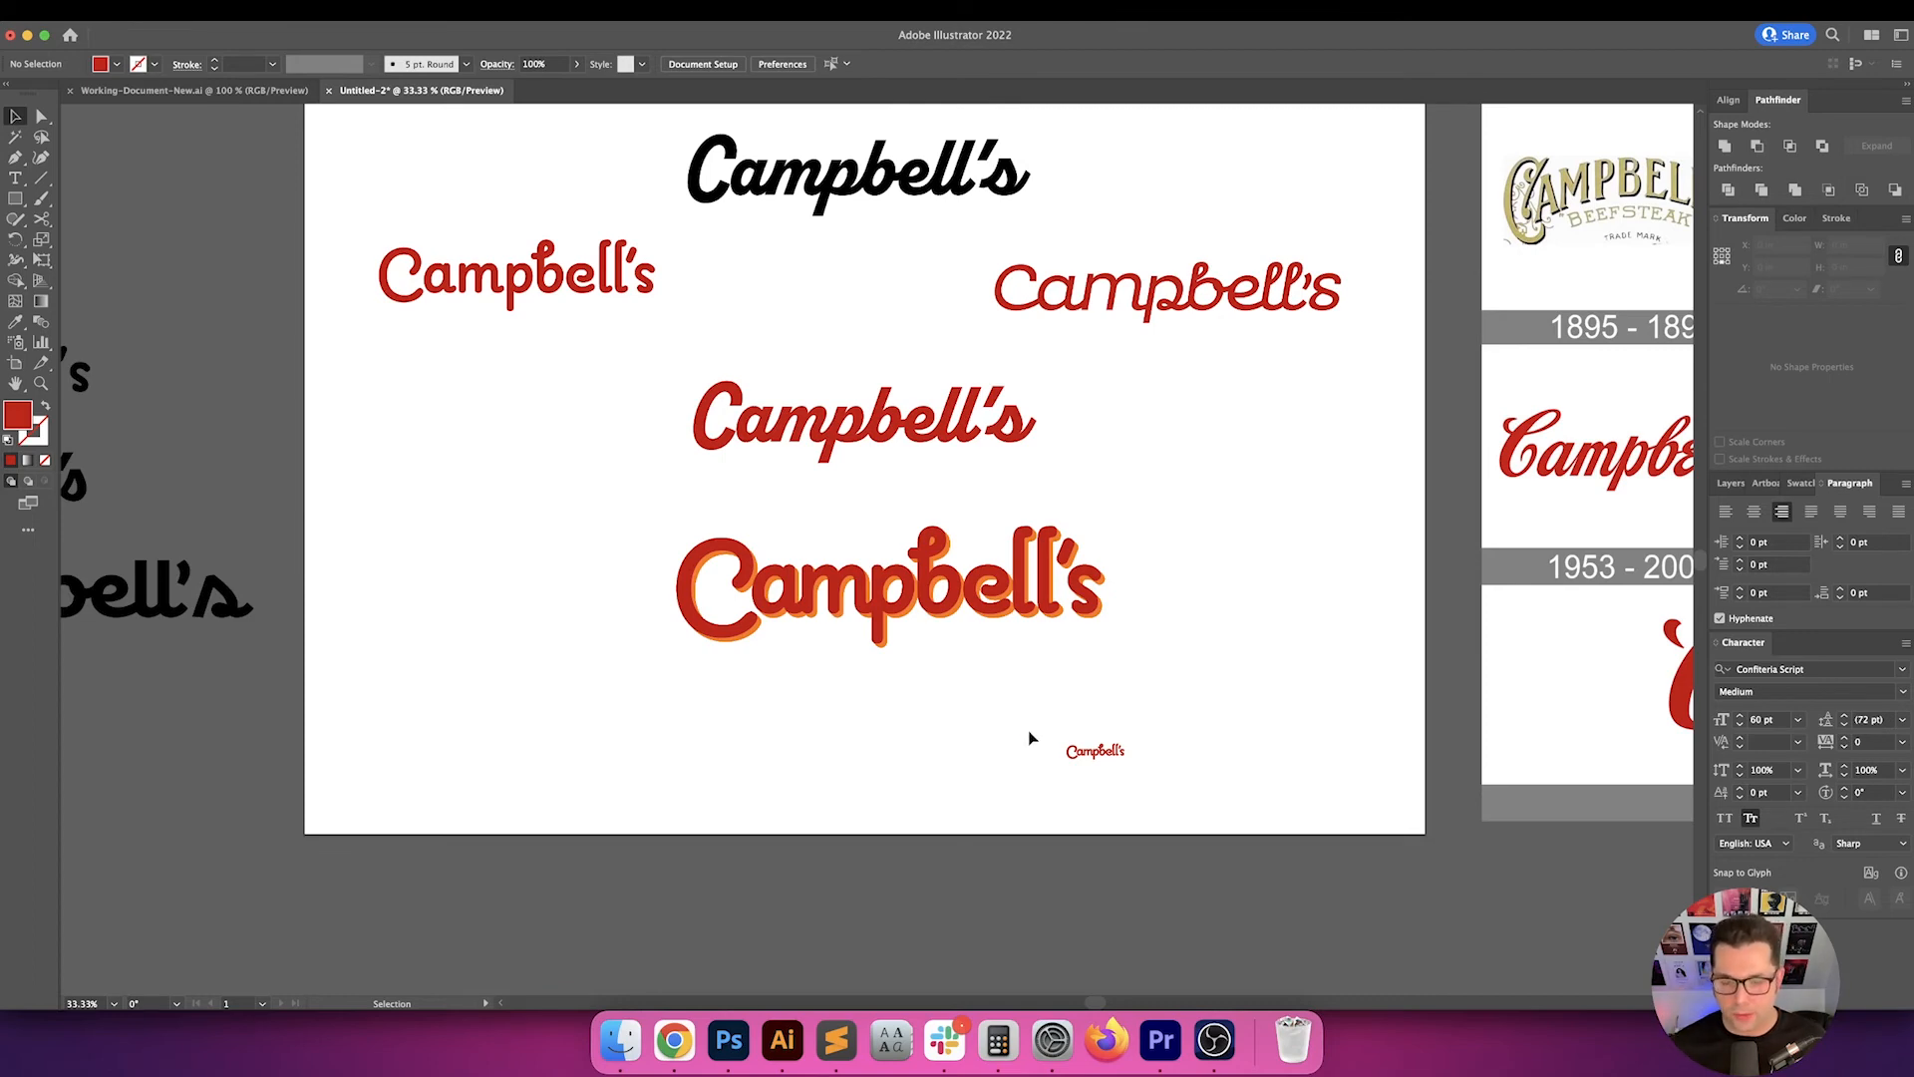
# - Add another red wordmark copy about 11.2 in wide near the artboard's lower-left corner, ungroup it and delete everything except the C
pyautogui.moveTo(1029, 728); pyautogui.dragTo(826, 794)
pyautogui.click(894, 795)
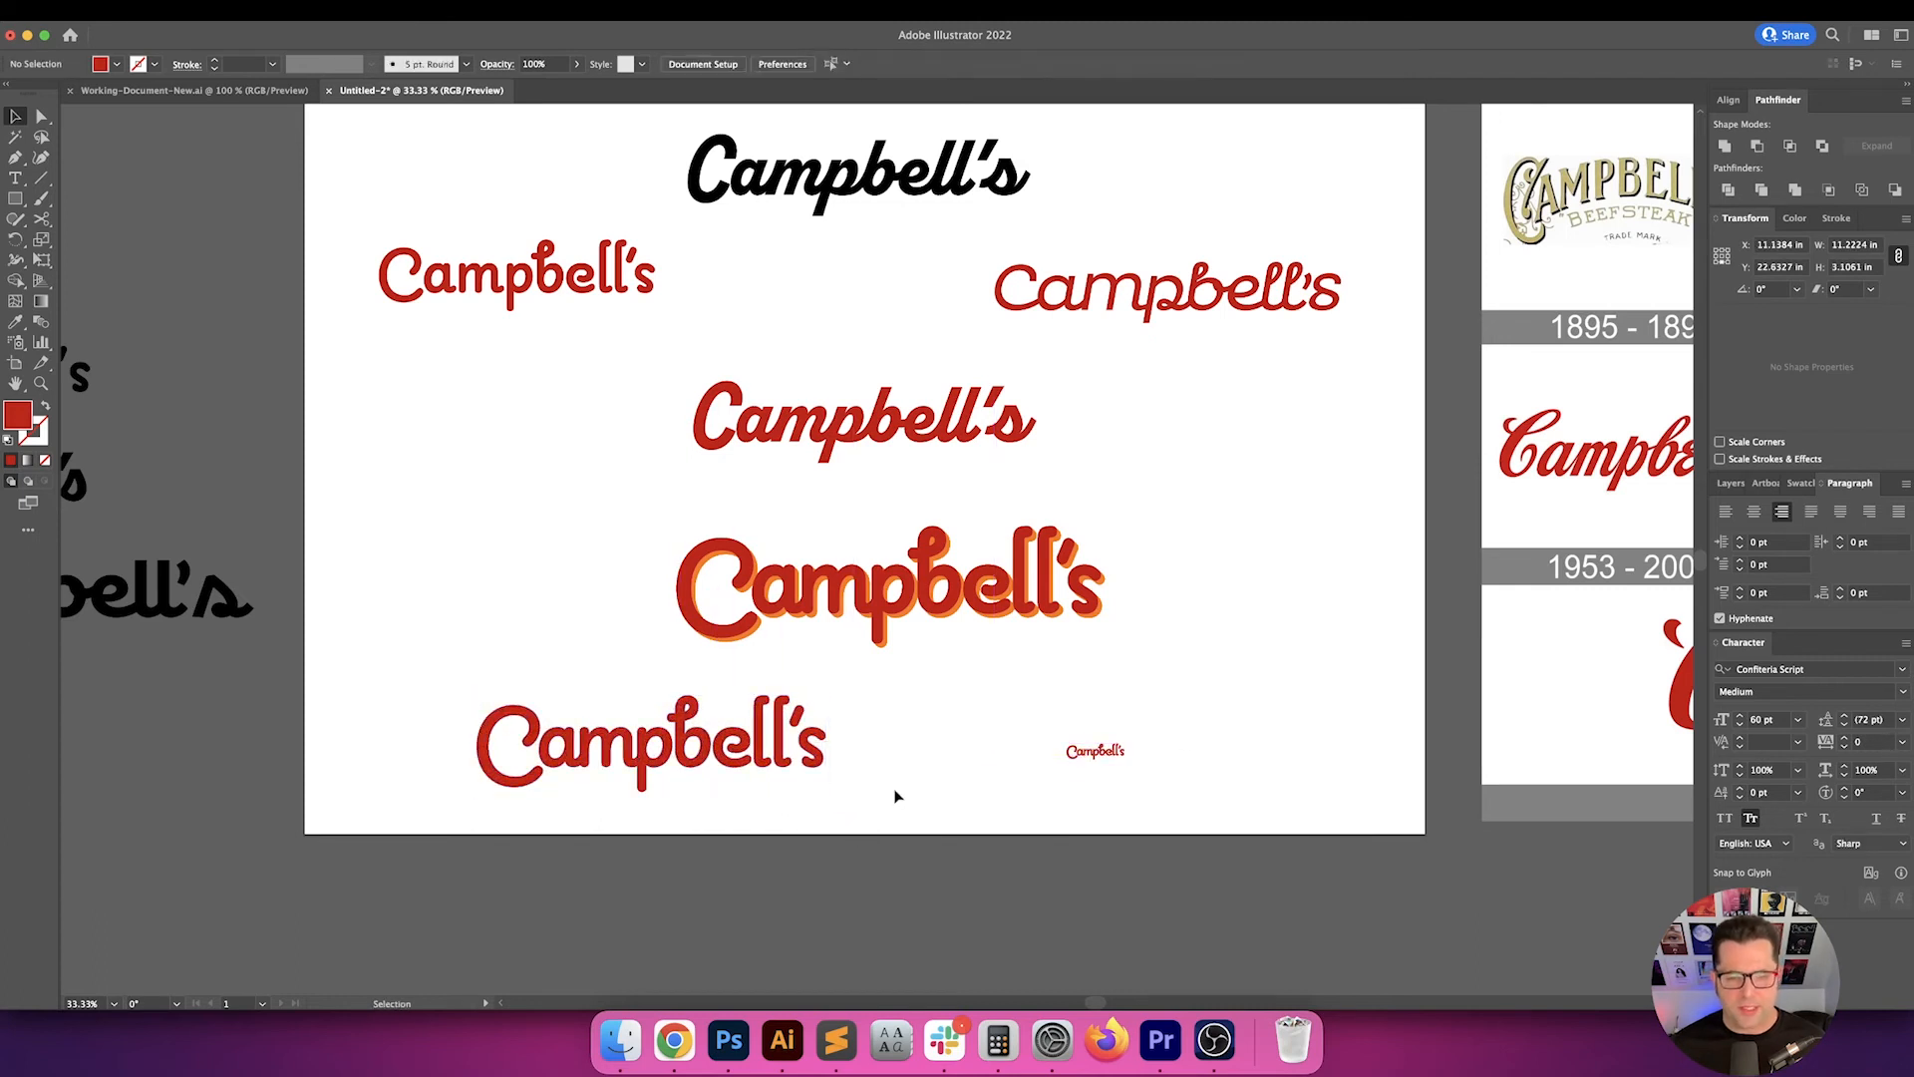
pyautogui.click(658, 716)
pyautogui.press('super+shift+g')
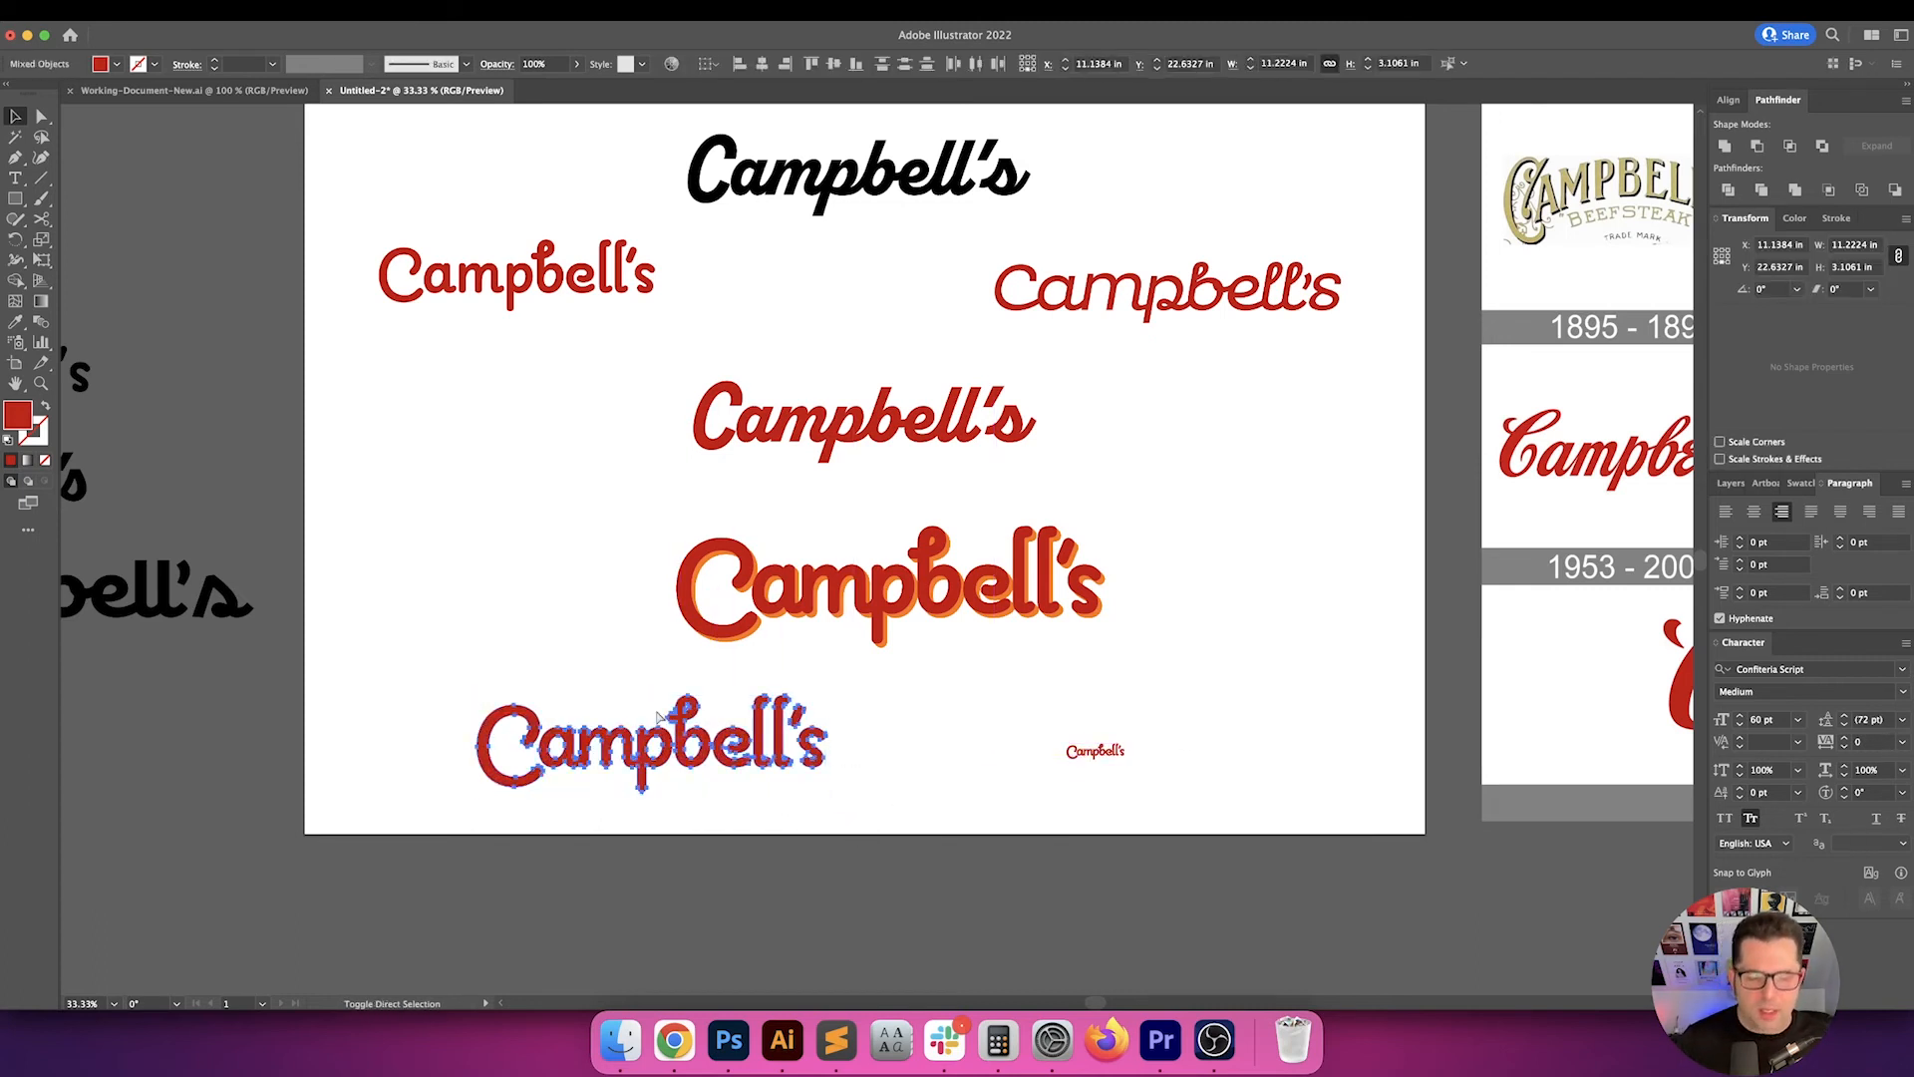
pyautogui.click(892, 703)
pyautogui.moveTo(701, 796); pyautogui.dragTo(579, 803)
pyautogui.press('Delete')
pyautogui.hscroll(-1, 638, 755)
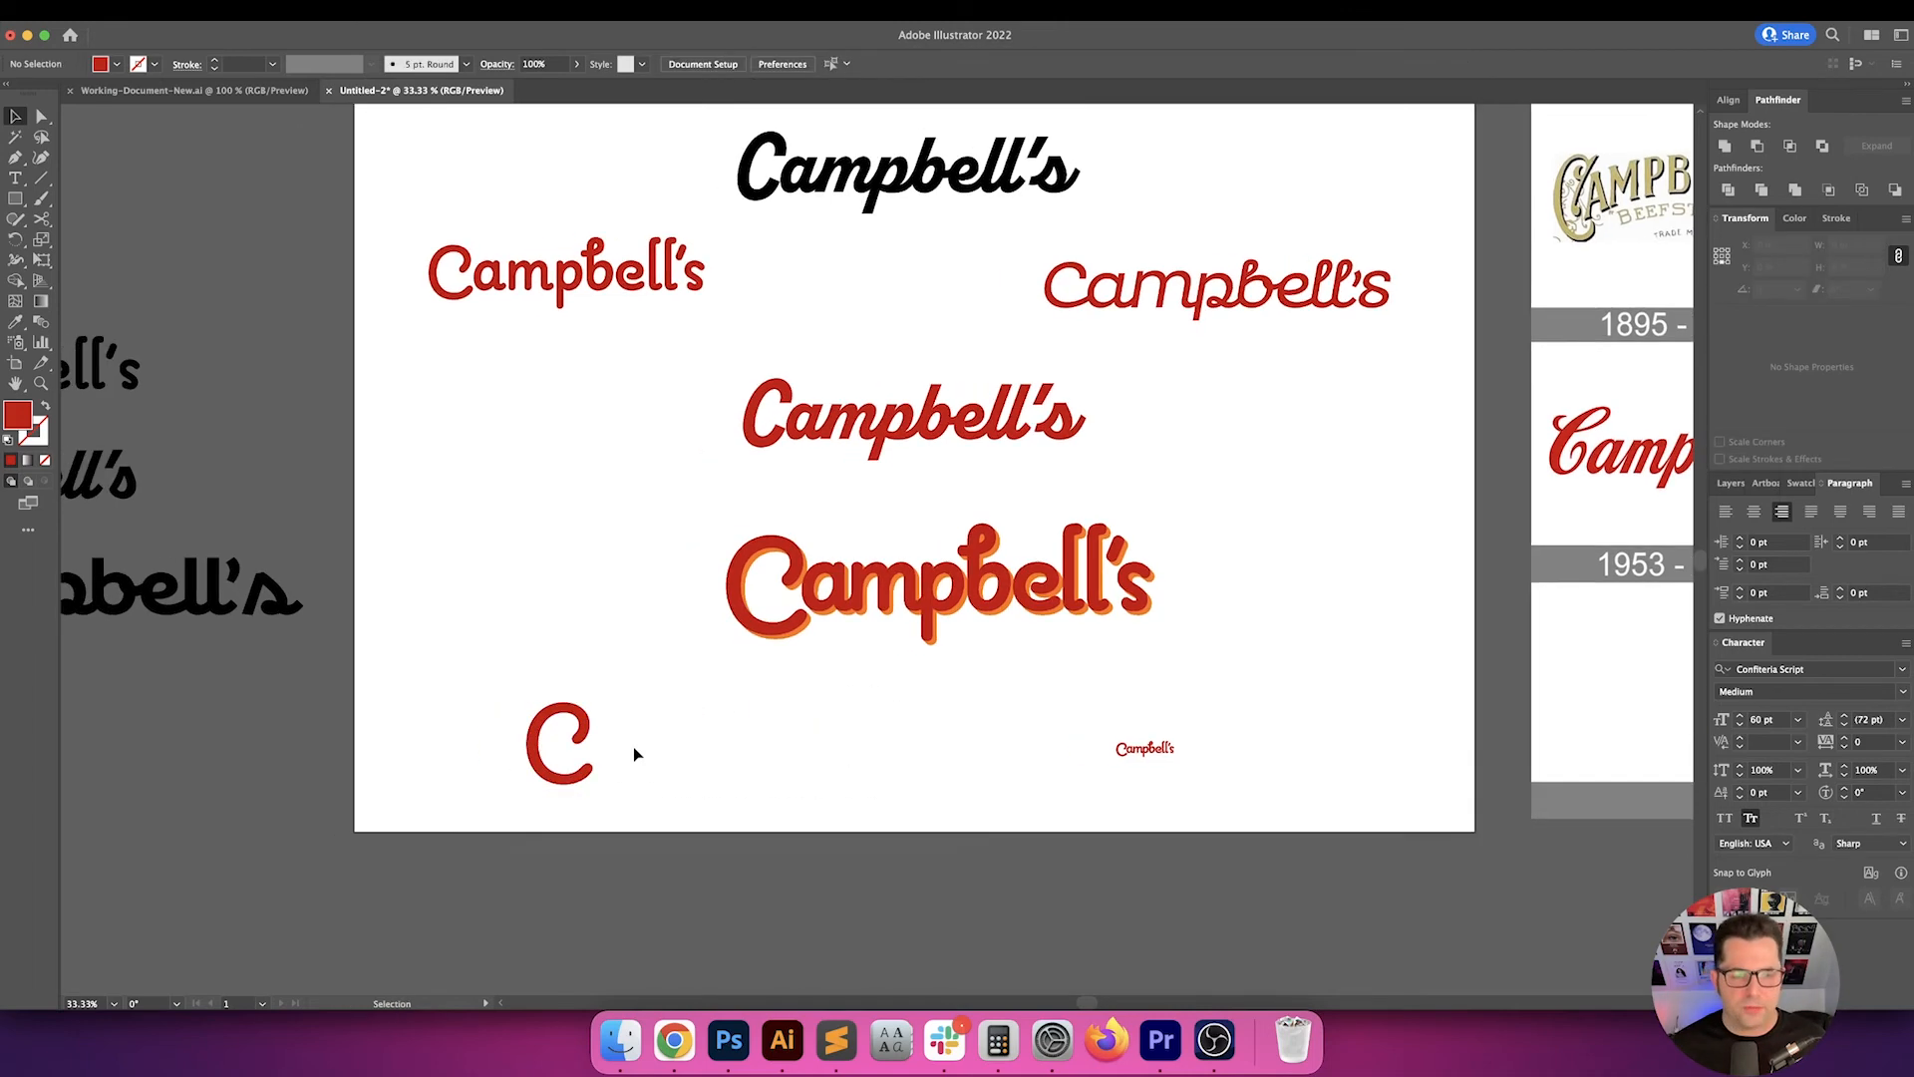
# - Draw a red circle above the isolated C and set its diameter to 5 in
pyautogui.scroll(2, 607, 755)
pyautogui.moveTo(525, 600); pyautogui.dragTo(741, 579)
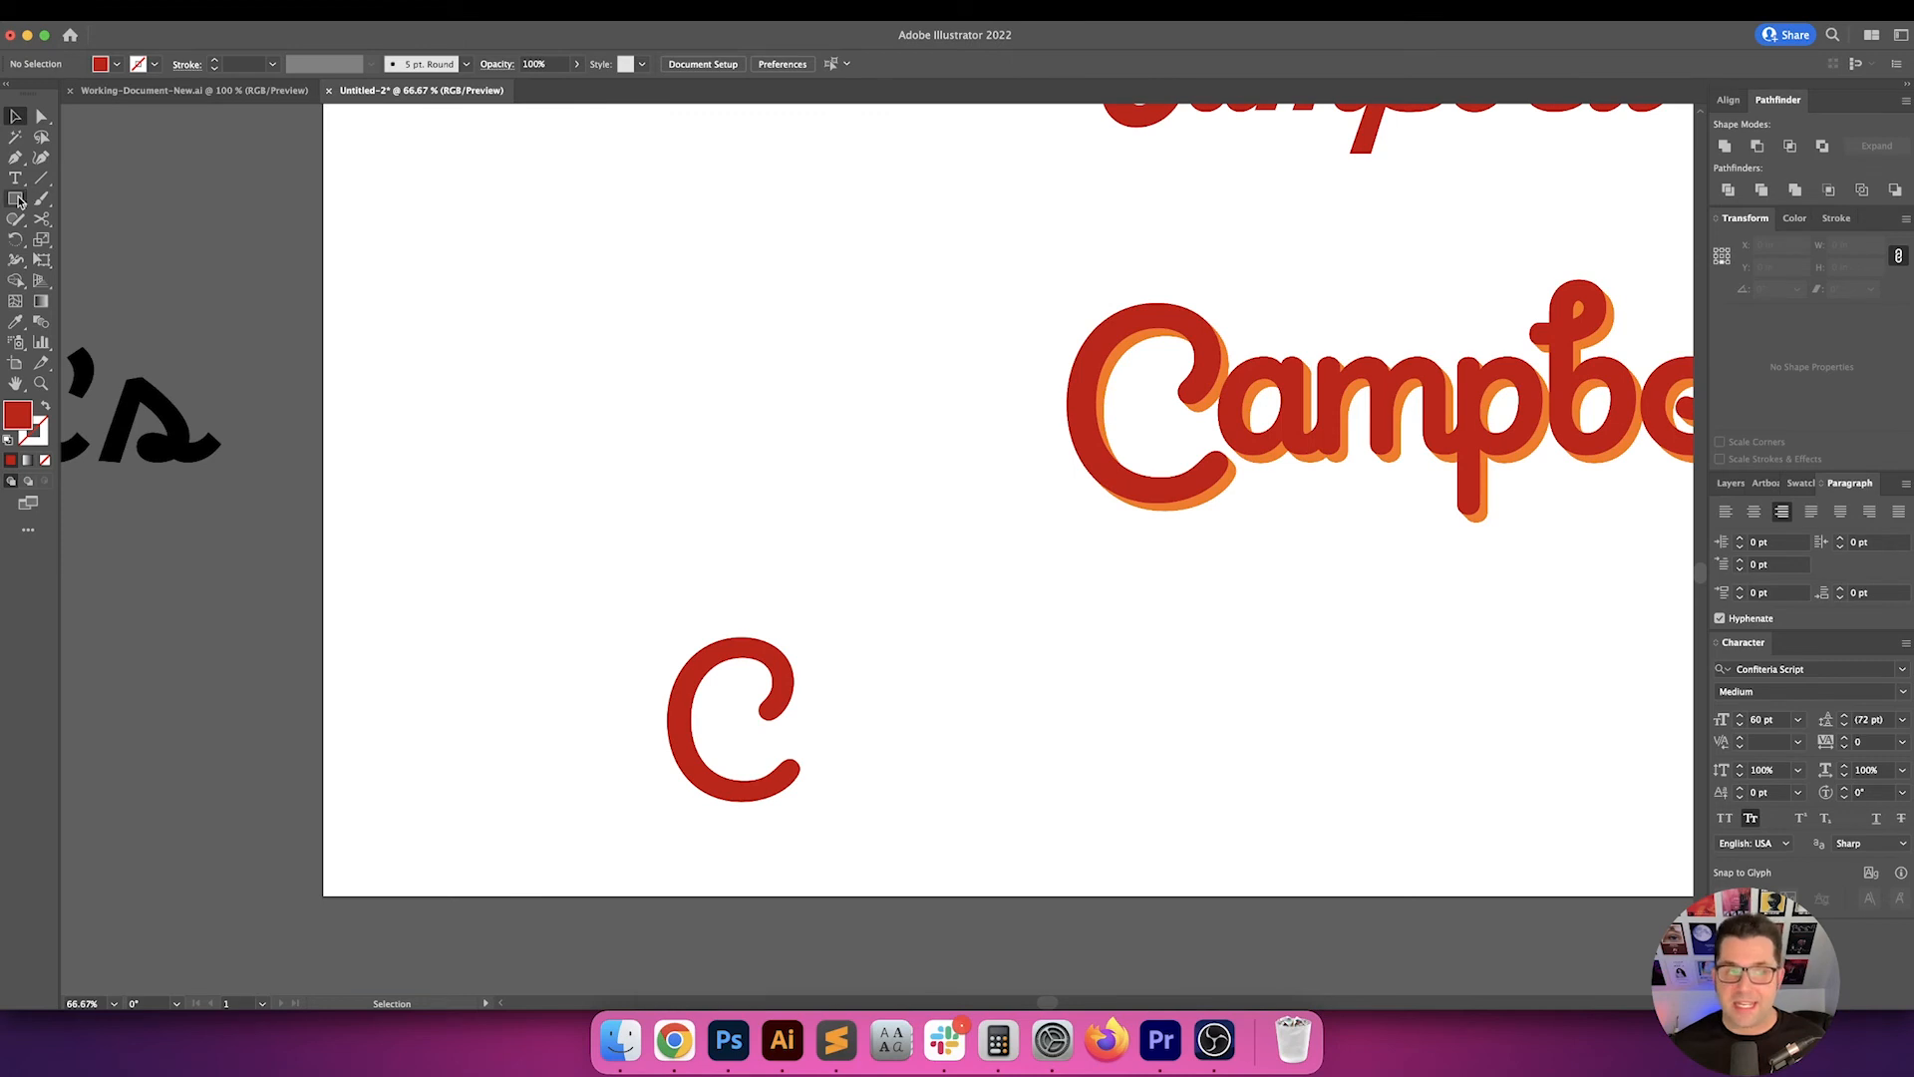
pyautogui.moveTo(15, 198); pyautogui.dragTo(100, 240)
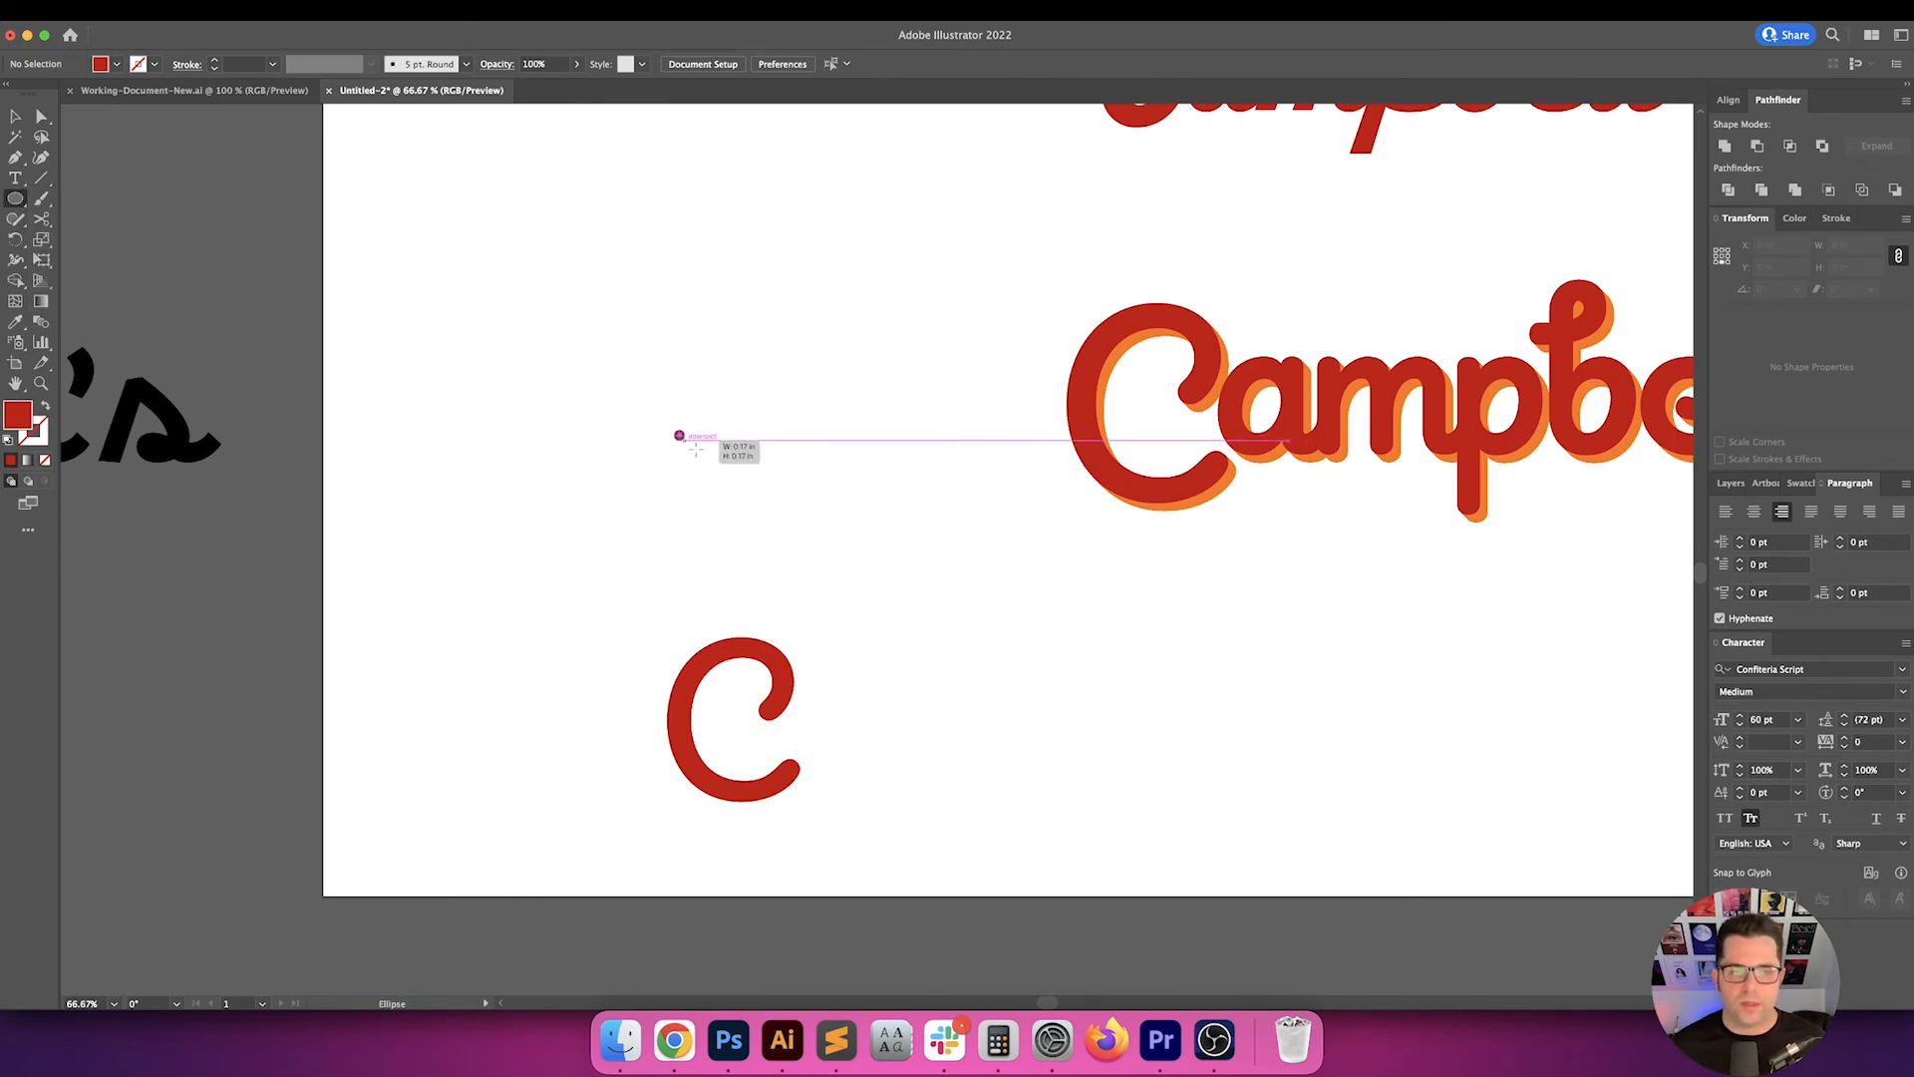
pyautogui.moveTo(679, 434); pyautogui.dragTo(808, 563)
pyautogui.press('v')
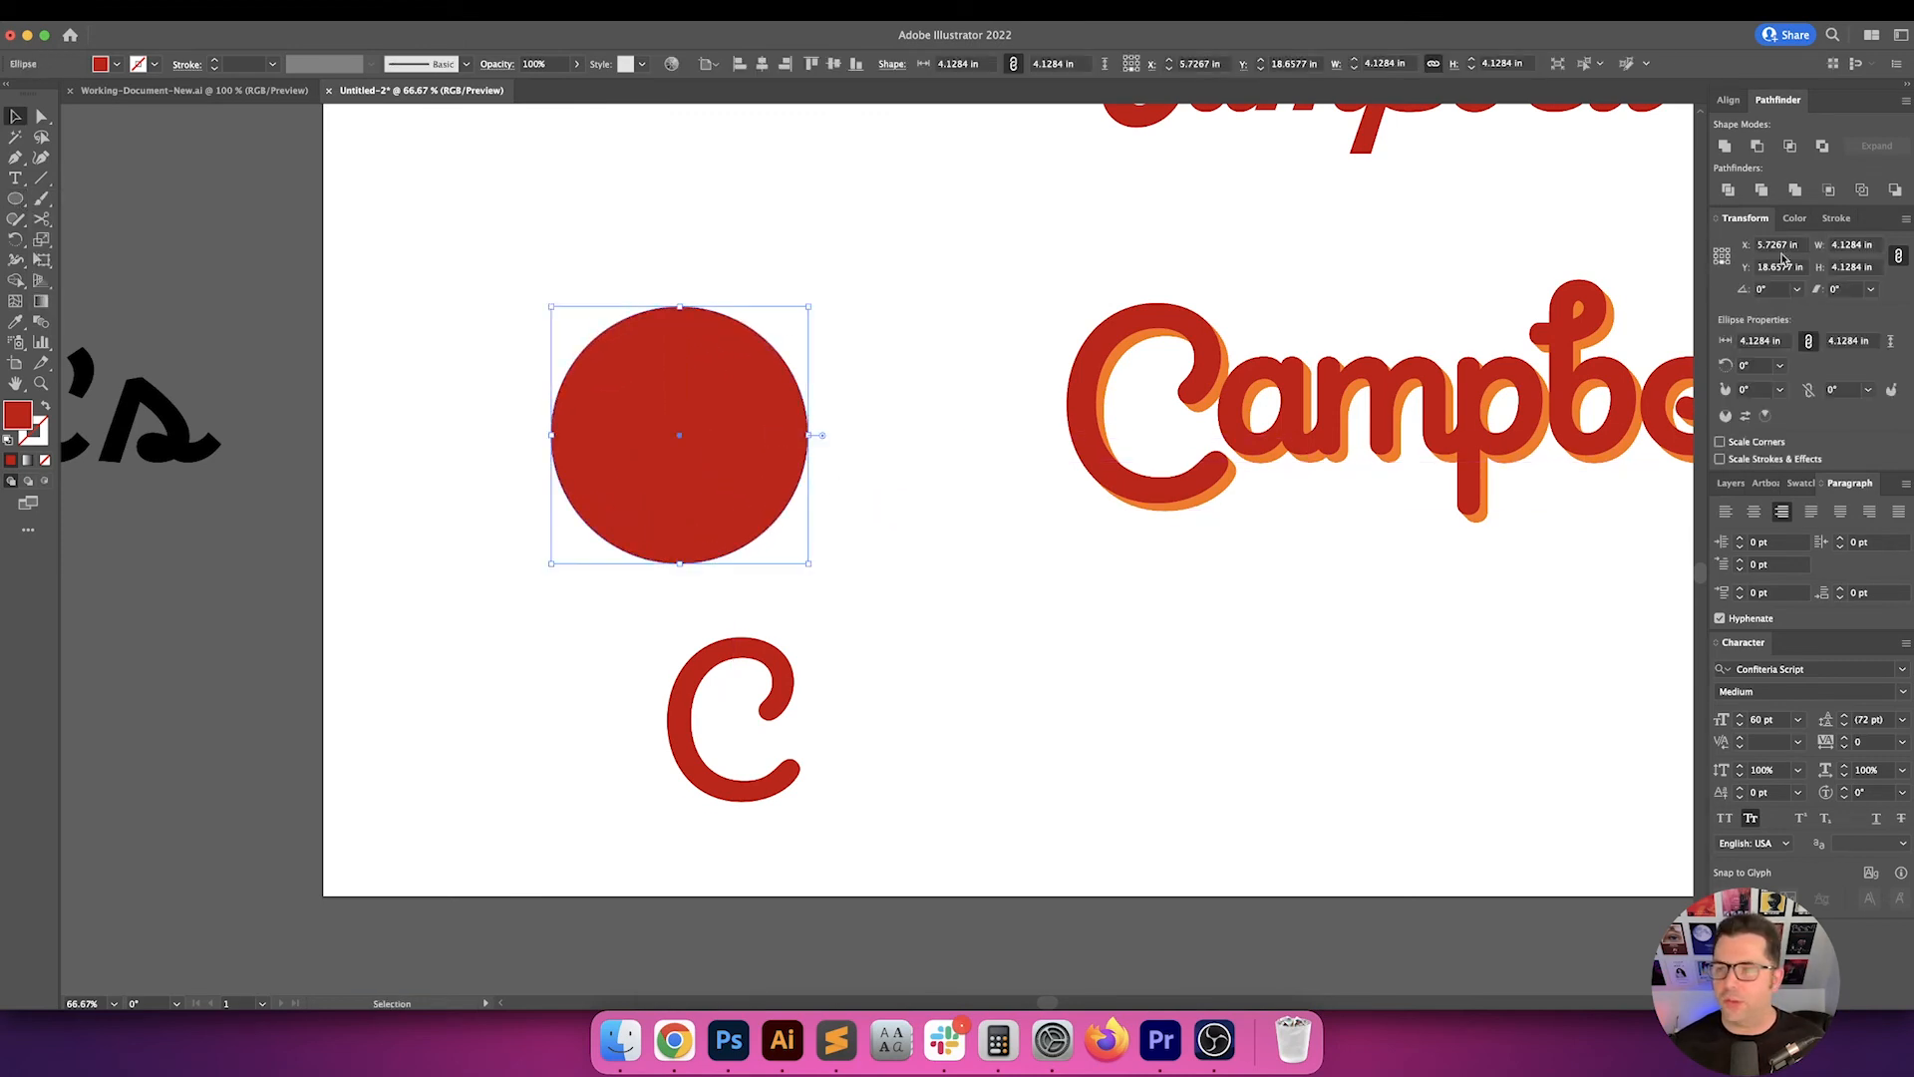
pyautogui.click(1848, 267)
pyautogui.write('5')
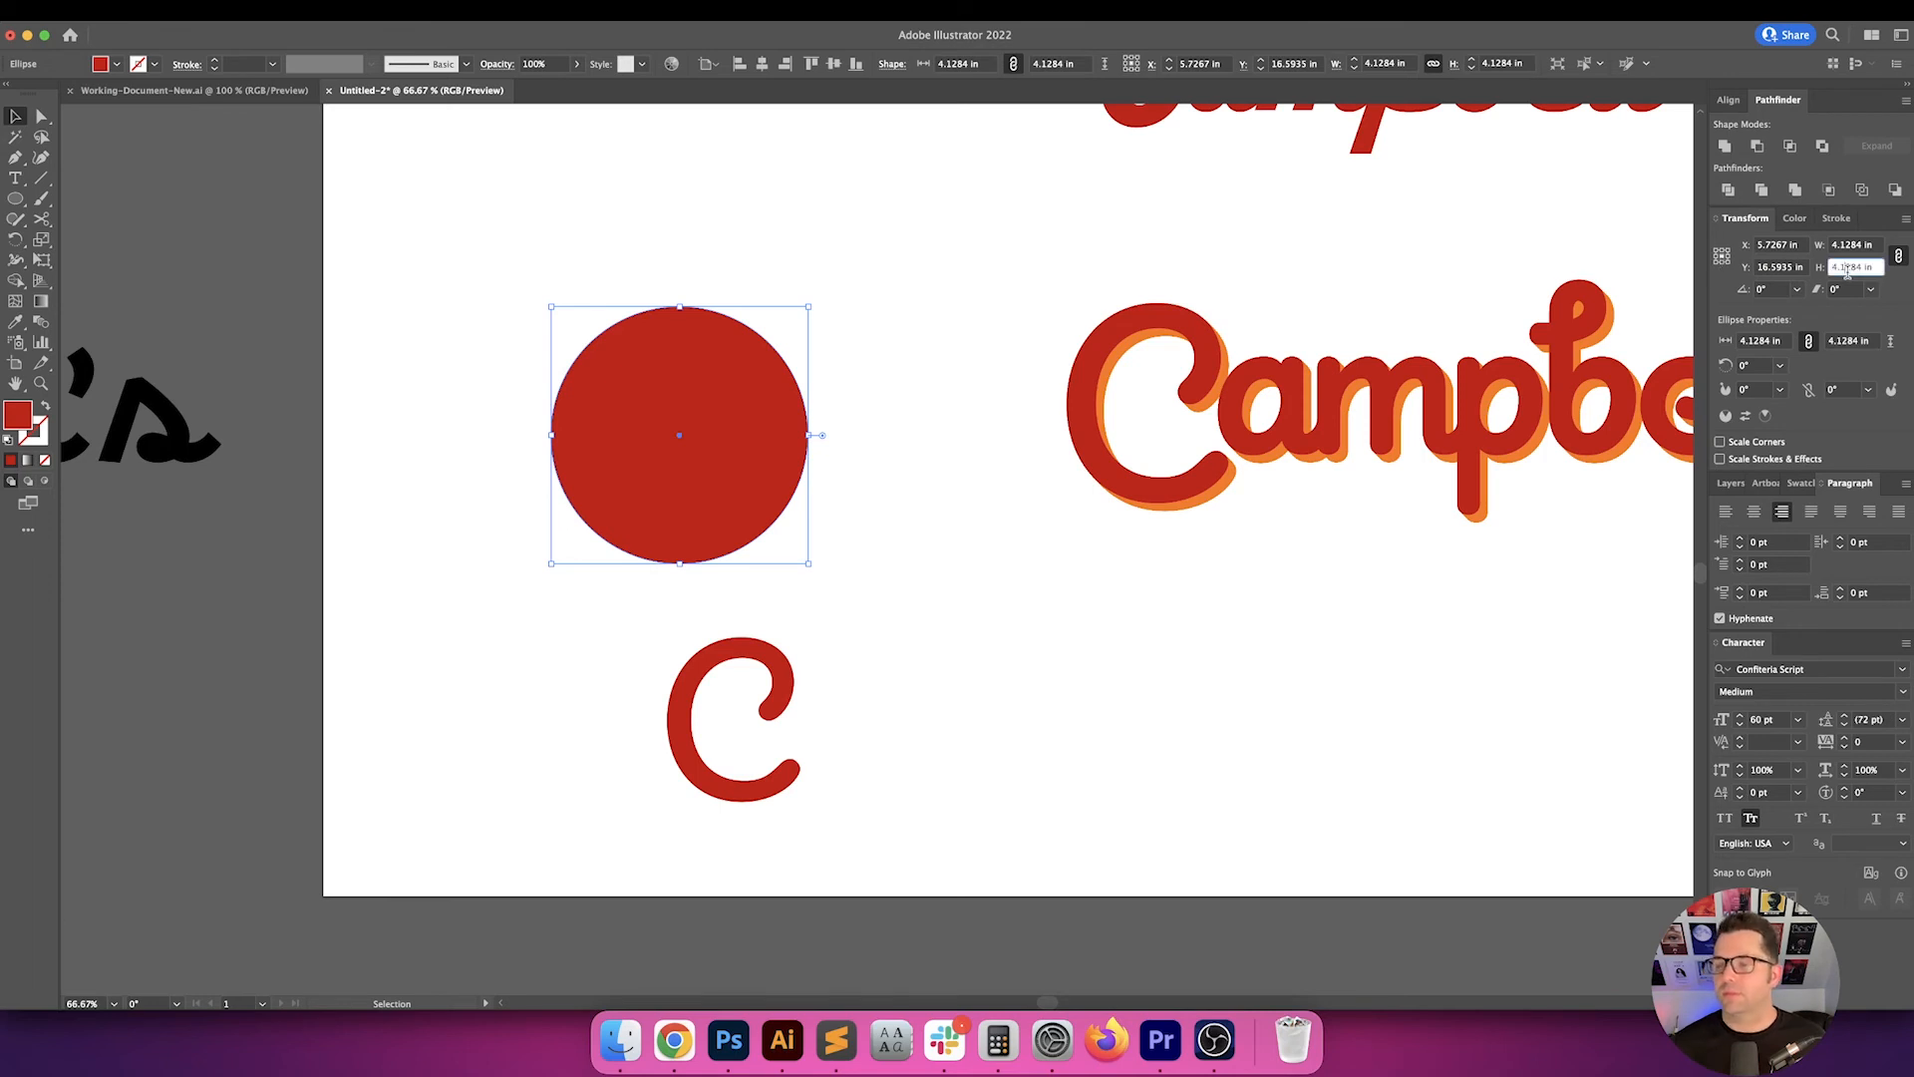
pyautogui.press('Return')
pyautogui.click(910, 769)
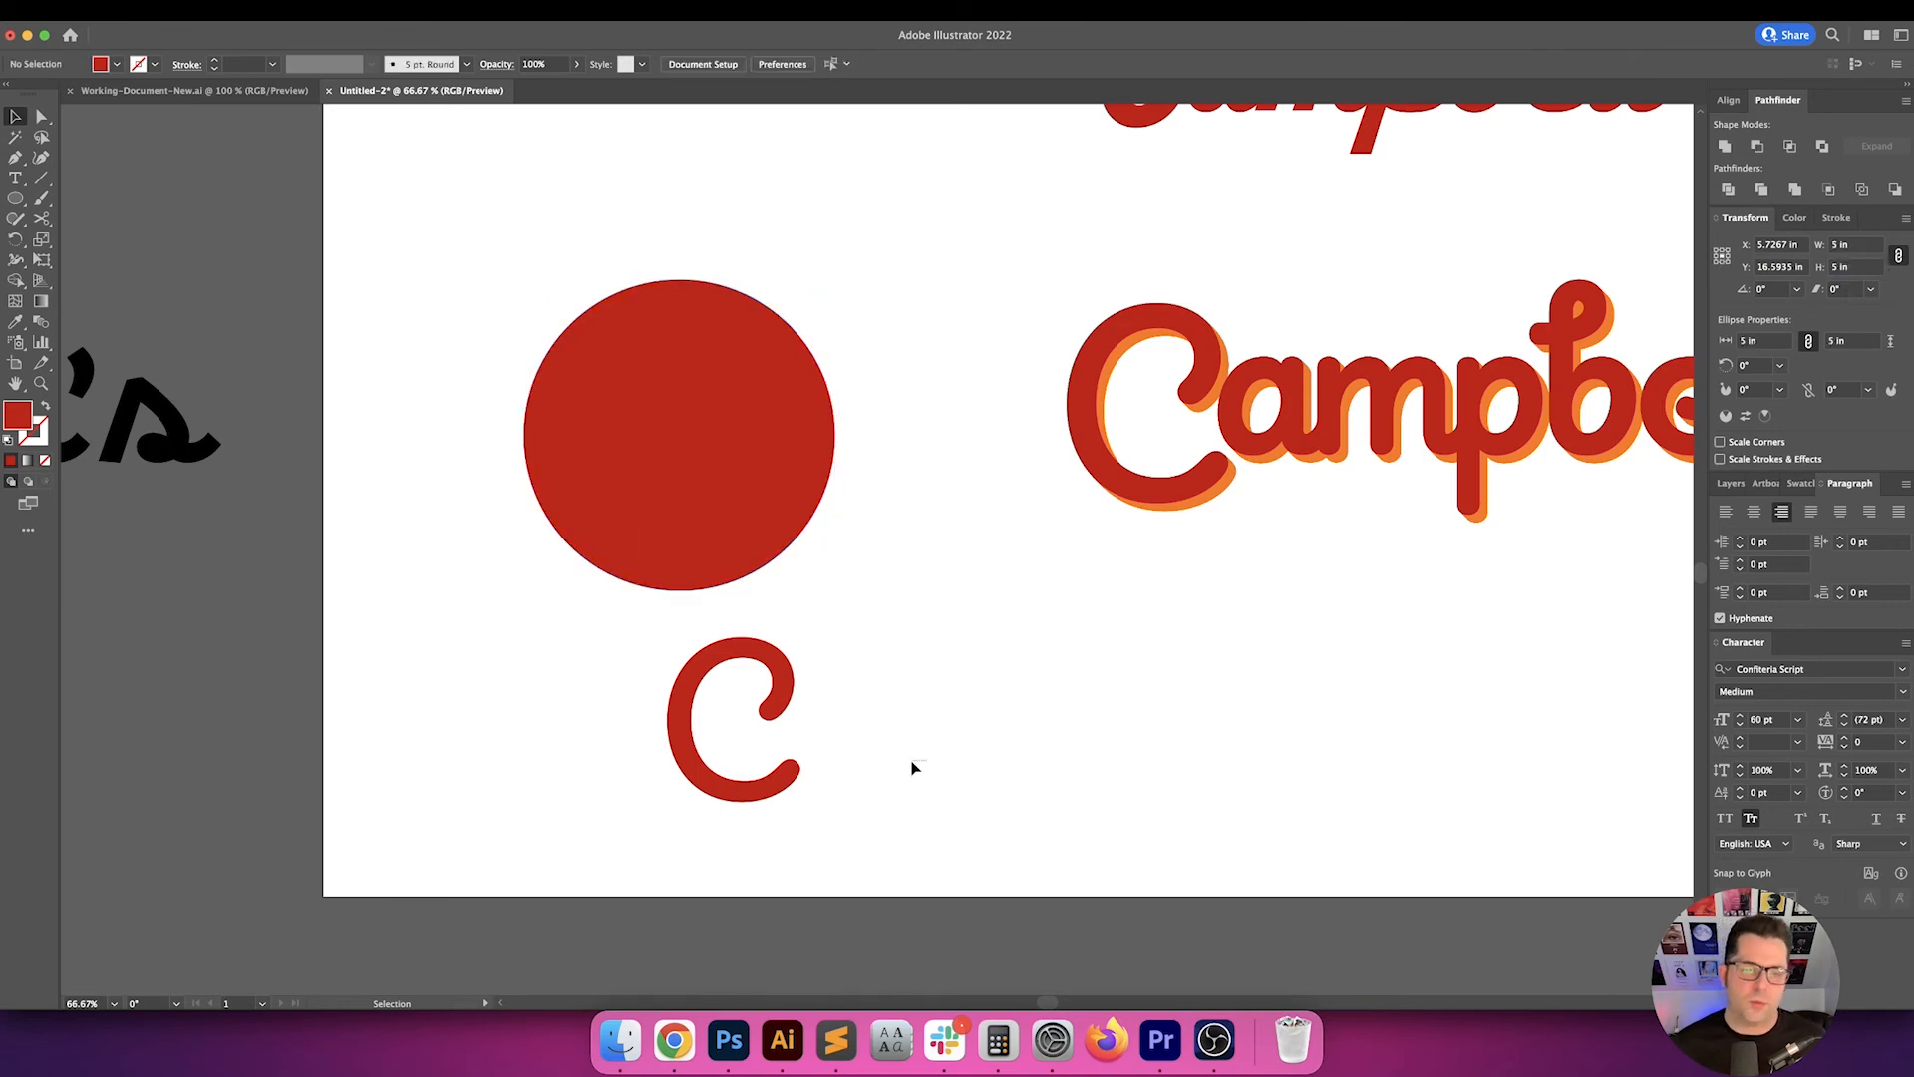
# - Centre the C on the circle horizontally and vertically, and send the circle to the back
pyautogui.moveTo(910, 769); pyautogui.dragTo(641, 427)
pyautogui.click(697, 320)
pyautogui.click(762, 63)
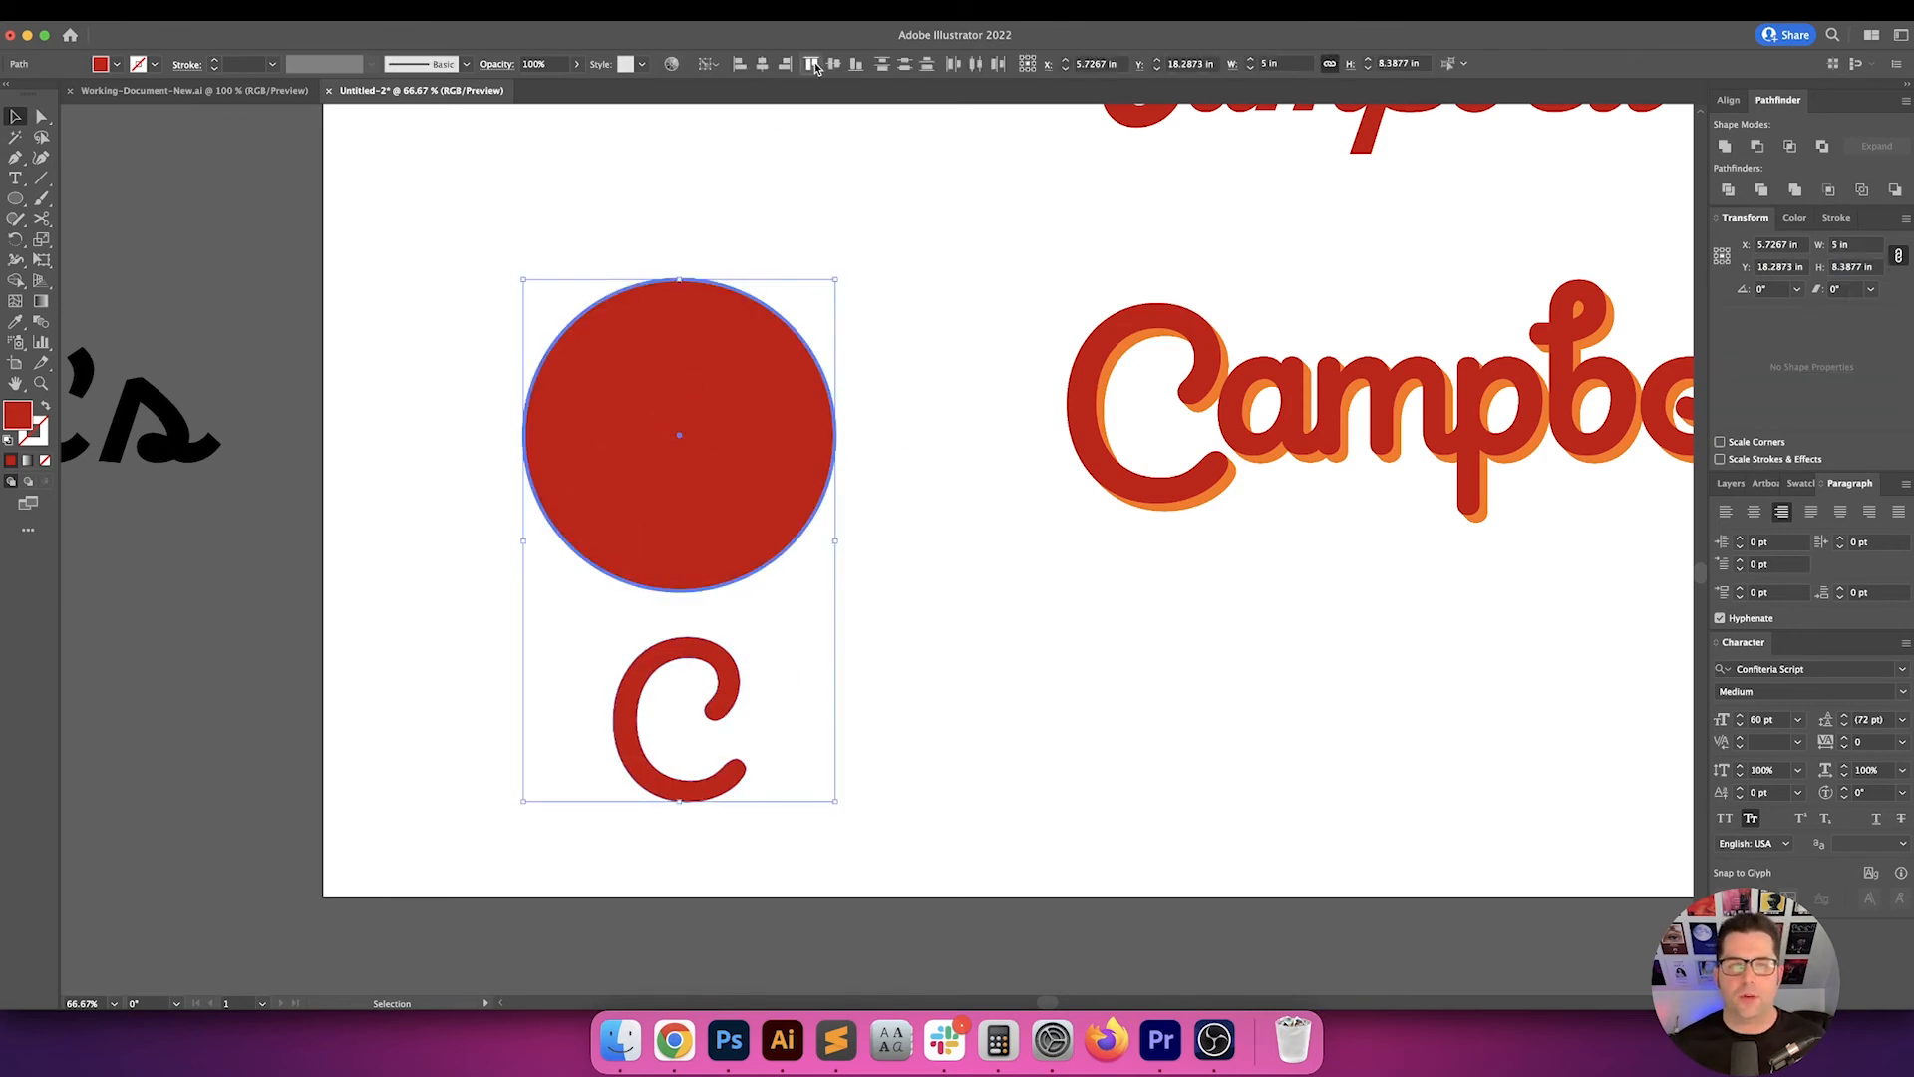
pyautogui.click(834, 63)
pyautogui.click(807, 229)
pyautogui.click(721, 387)
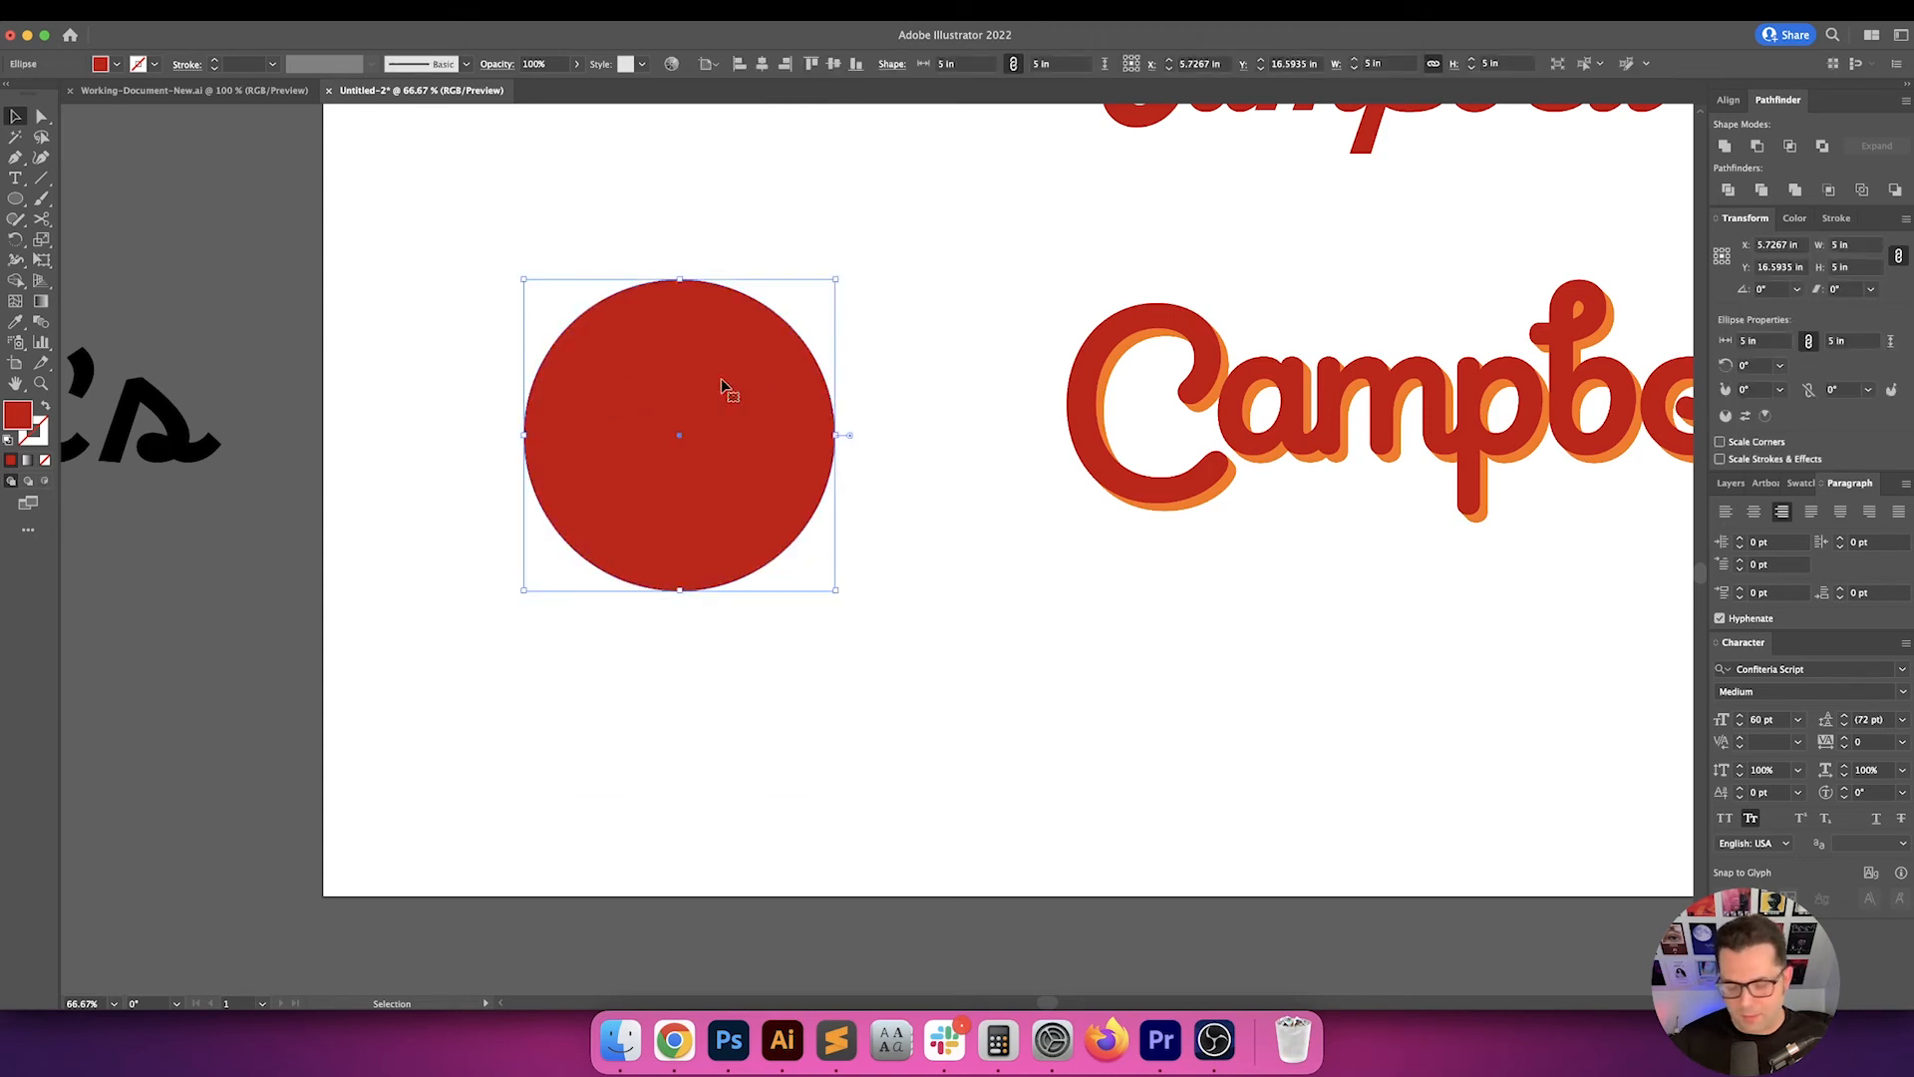
pyautogui.press('super+shift+[')
# - Recolour the C inside the red circle white by sampling the artboard's white background
pyautogui.moveTo(915, 285); pyautogui.dragTo(601, 540)
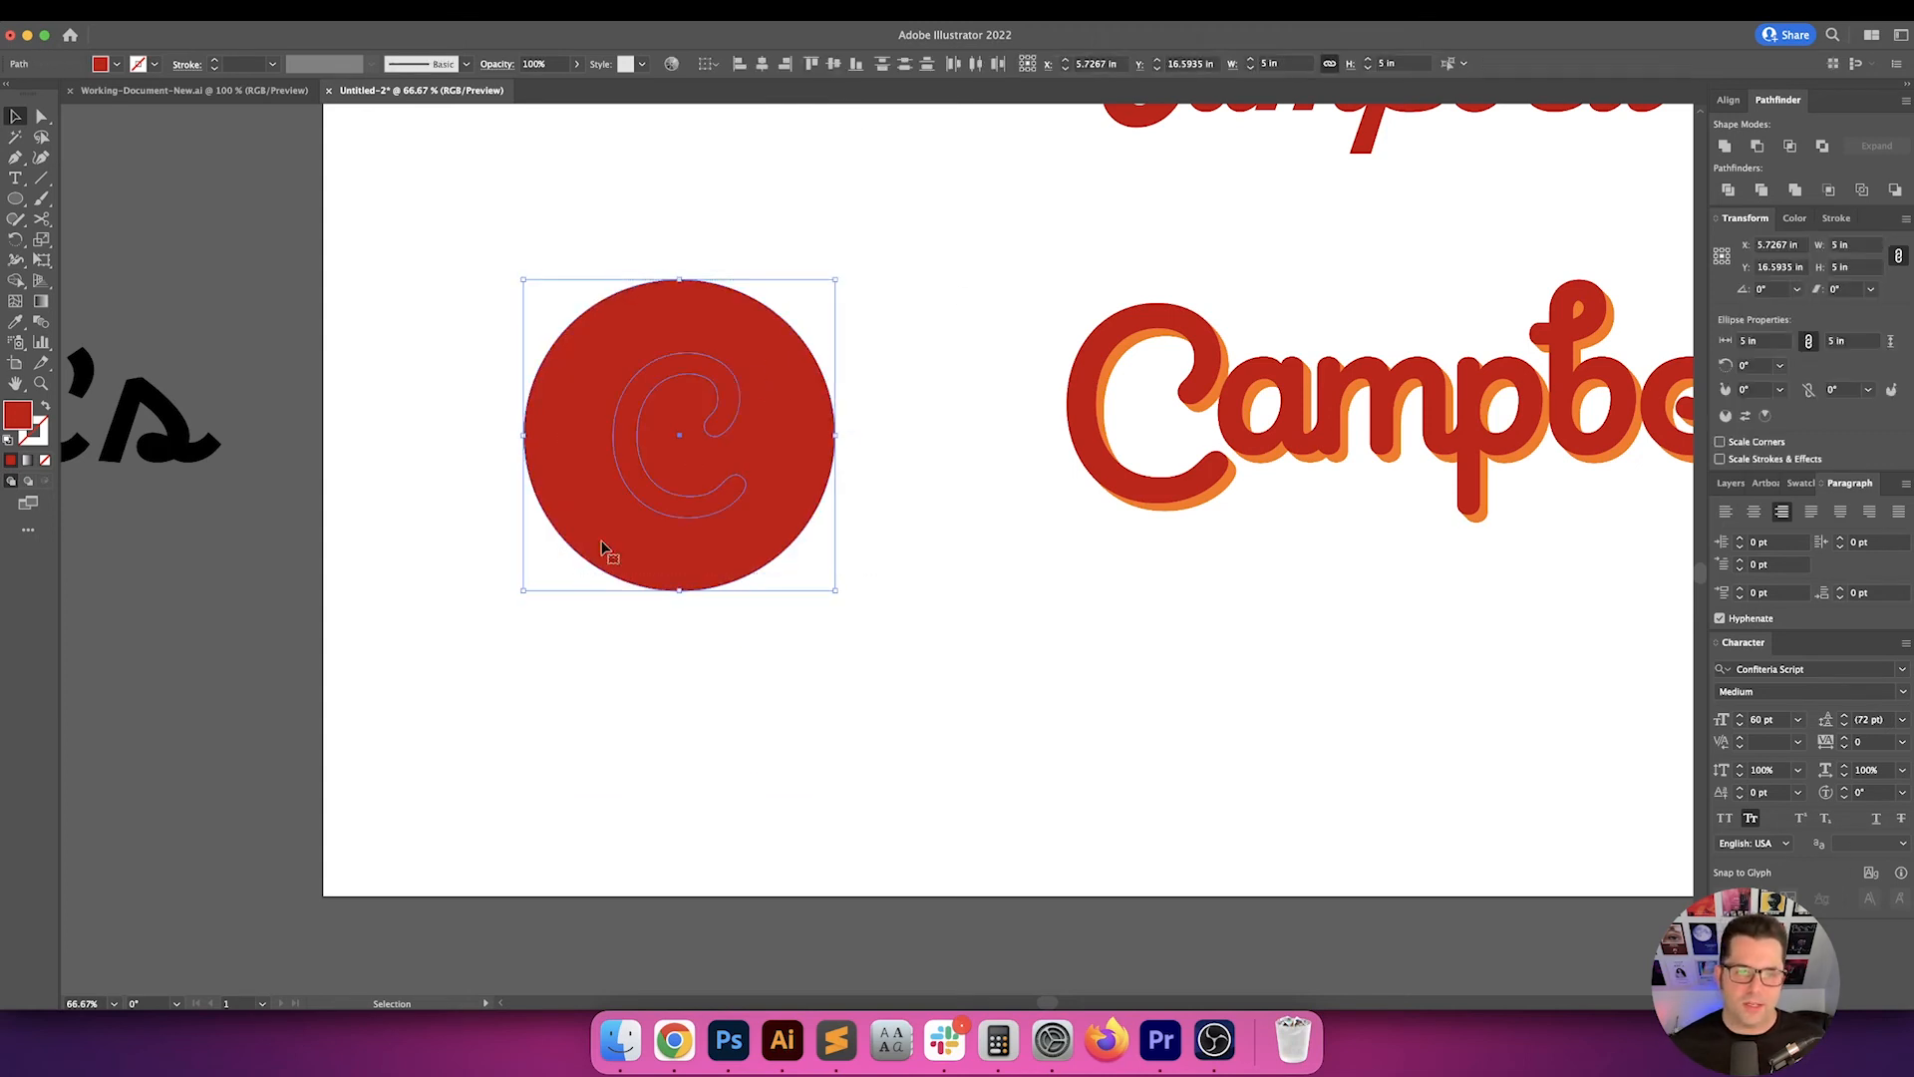
pyautogui.keyDown('shift'); pyautogui.click(756, 344); pyautogui.keyUp('shift')
pyautogui.press('i')
pyautogui.click(973, 534)
pyautogui.press('v')
pyautogui.moveTo(983, 589); pyautogui.dragTo(1080, 615)
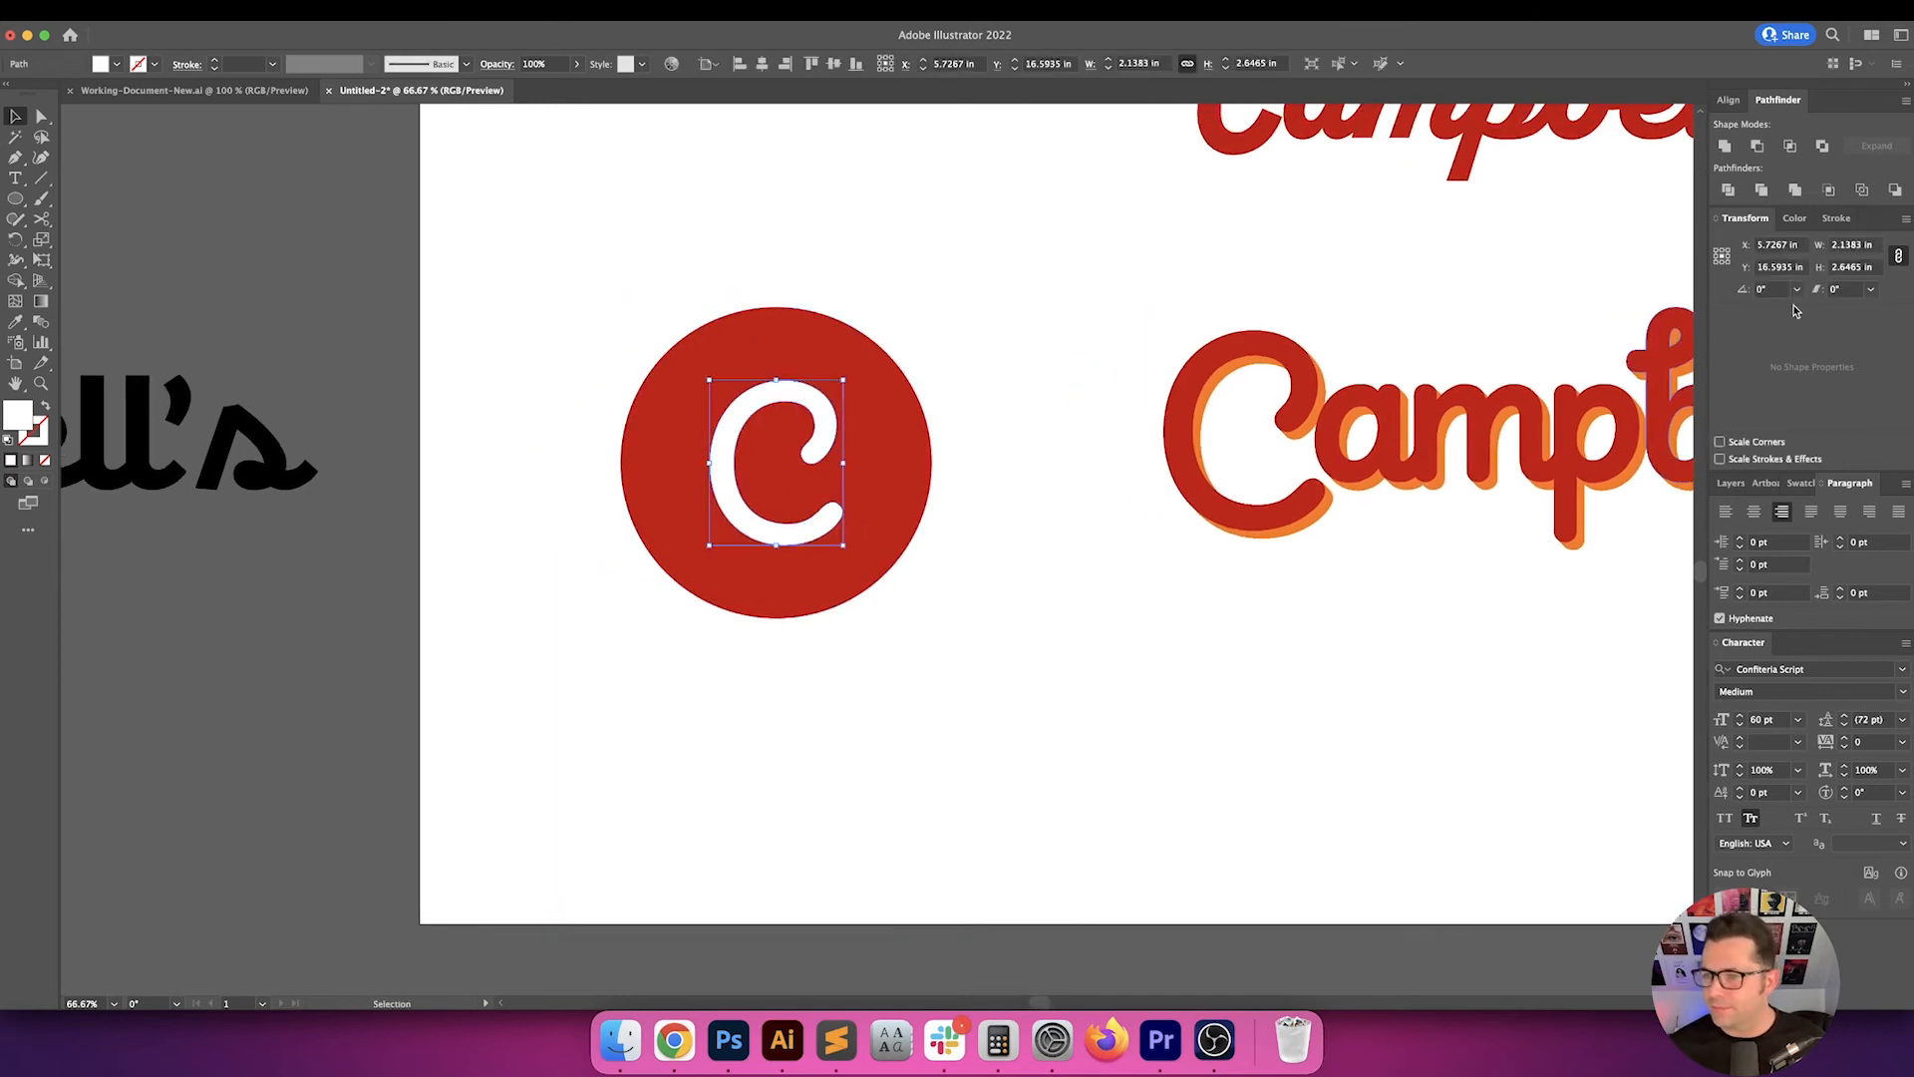
# - Set the white C's height to 3 in with its proportions kept, and deselect the artwork
pyautogui.click(1859, 267)
pyautogui.write('3')
pyautogui.press('Return')
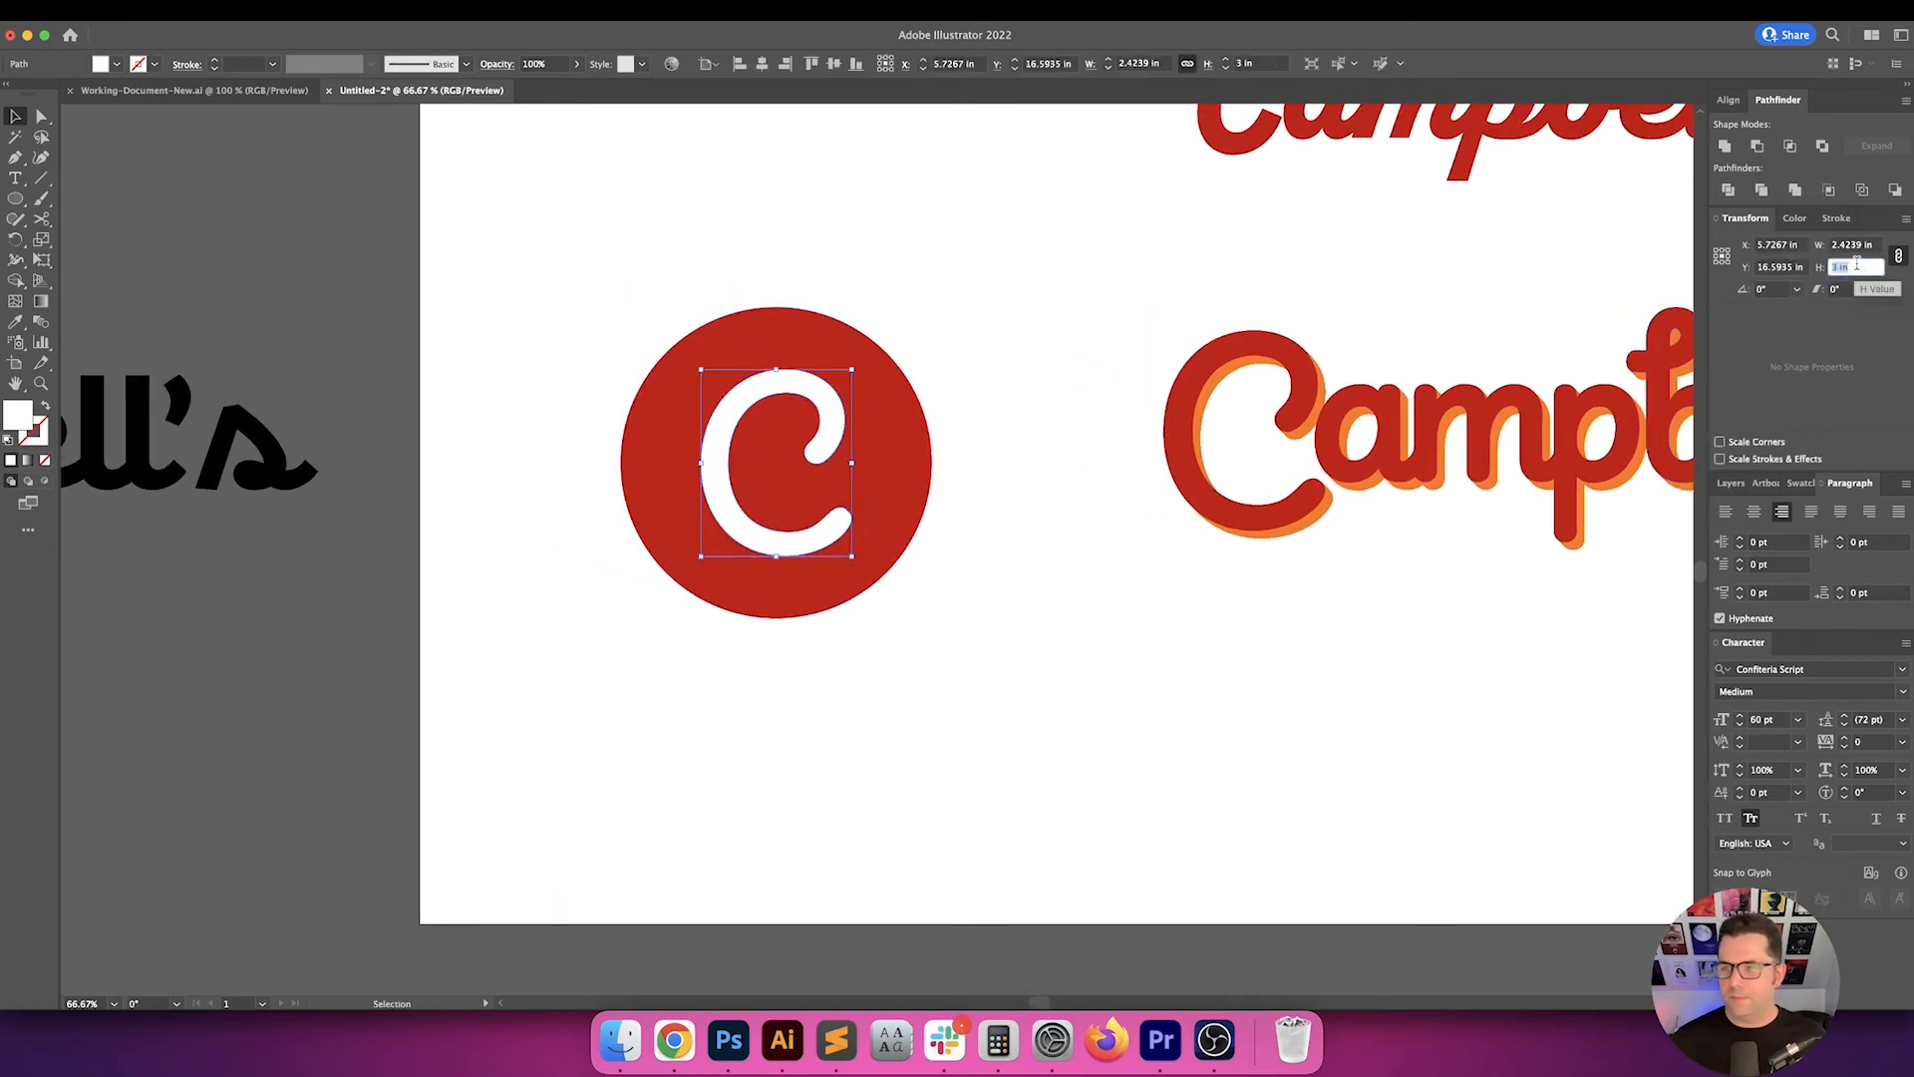
pyautogui.press('Up')
pyautogui.press('Down')
pyautogui.press('Return')
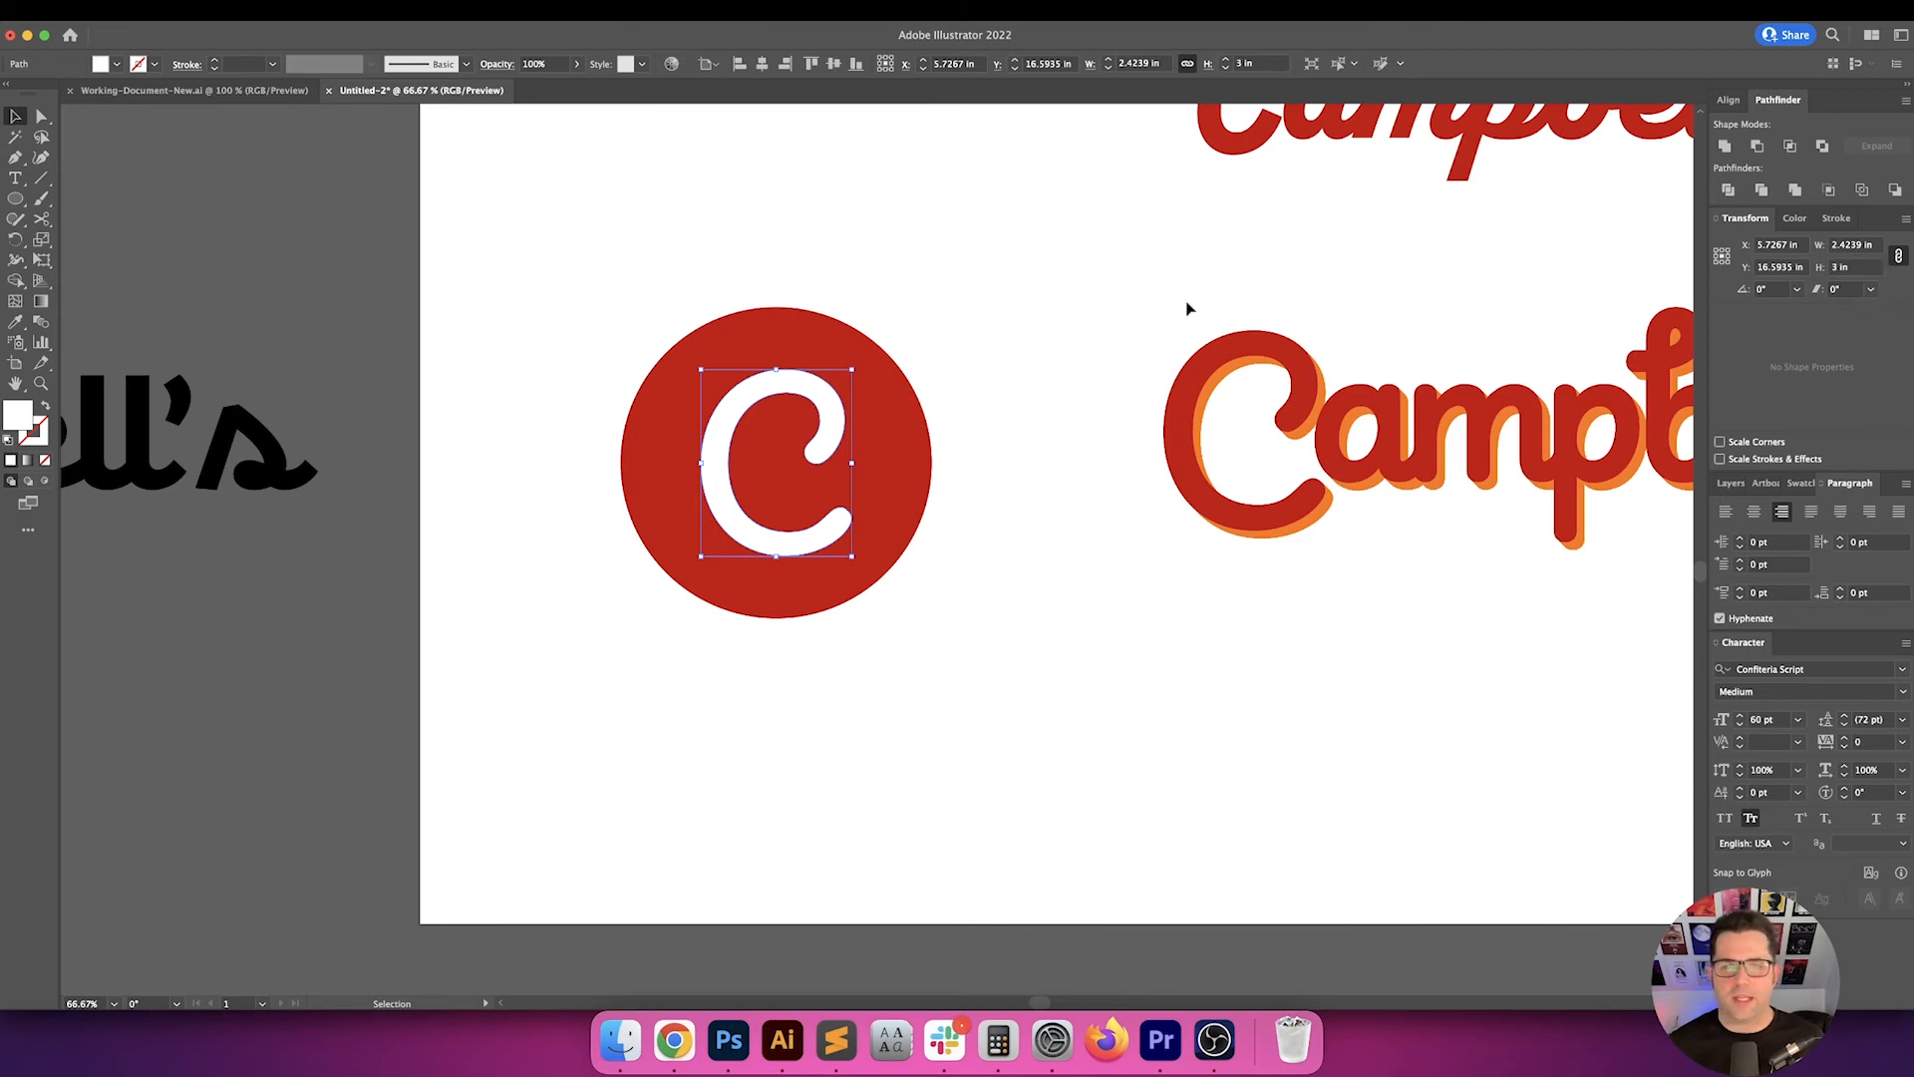
pyautogui.click(840, 326)
pyautogui.moveTo(912, 308); pyautogui.dragTo(858, 442)
pyautogui.click(984, 374)
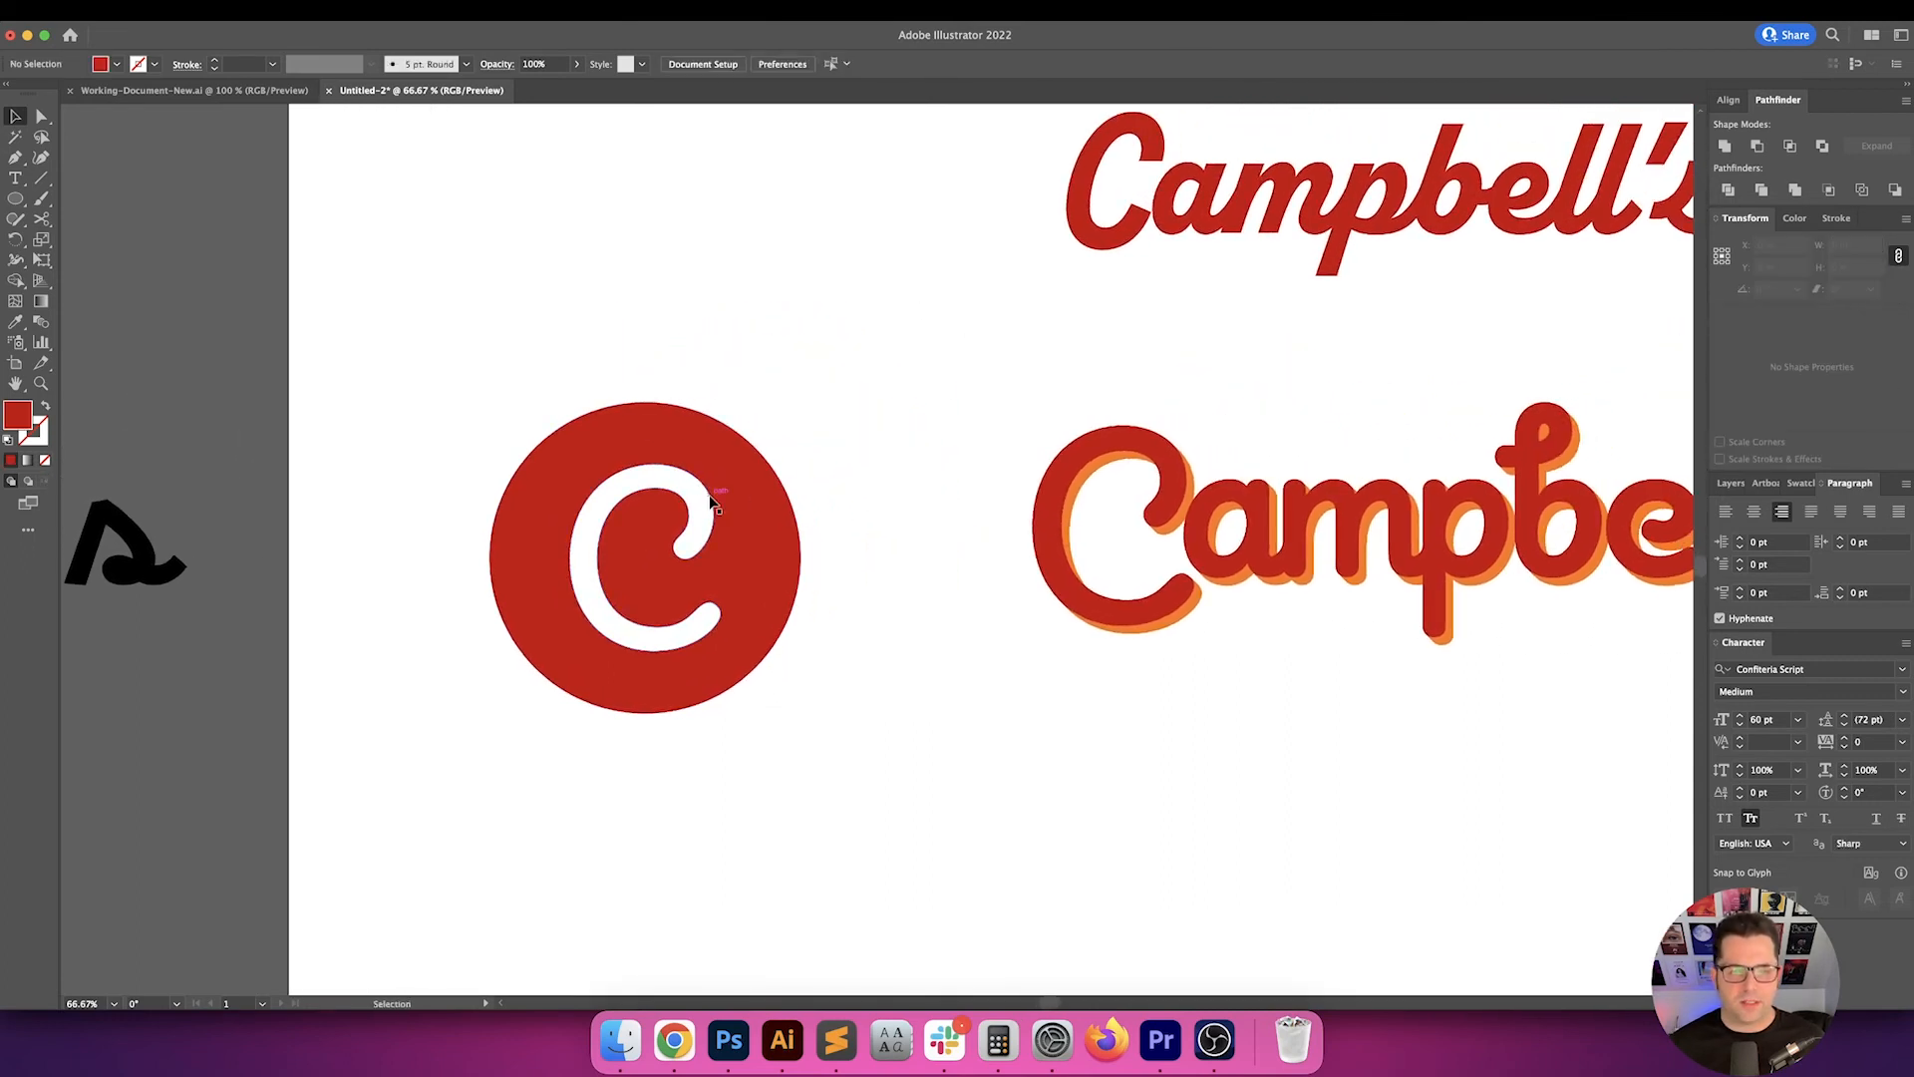
# - Place a copy of the white C behind it, offset 0.125 in to the right and 0.125 in down
pyautogui.click(710, 504)
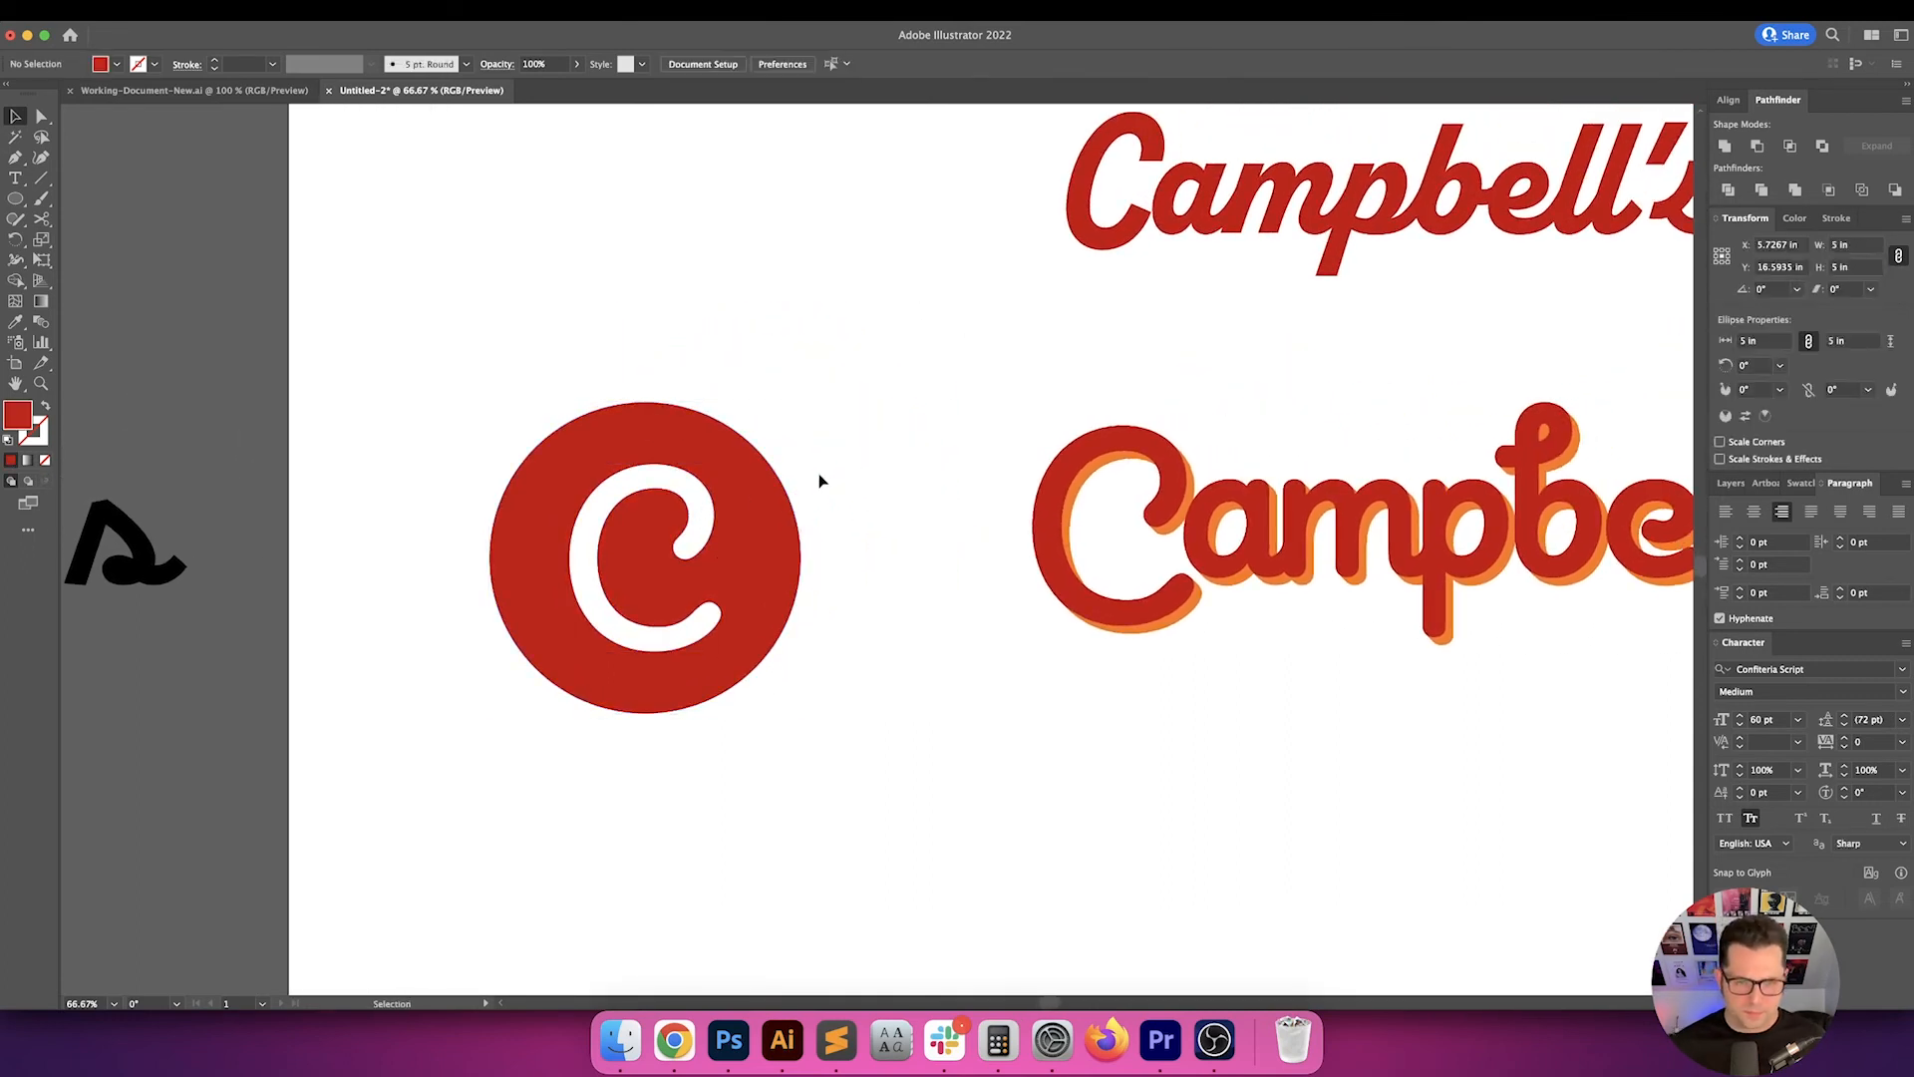
pyautogui.click(705, 492)
pyautogui.press('v')
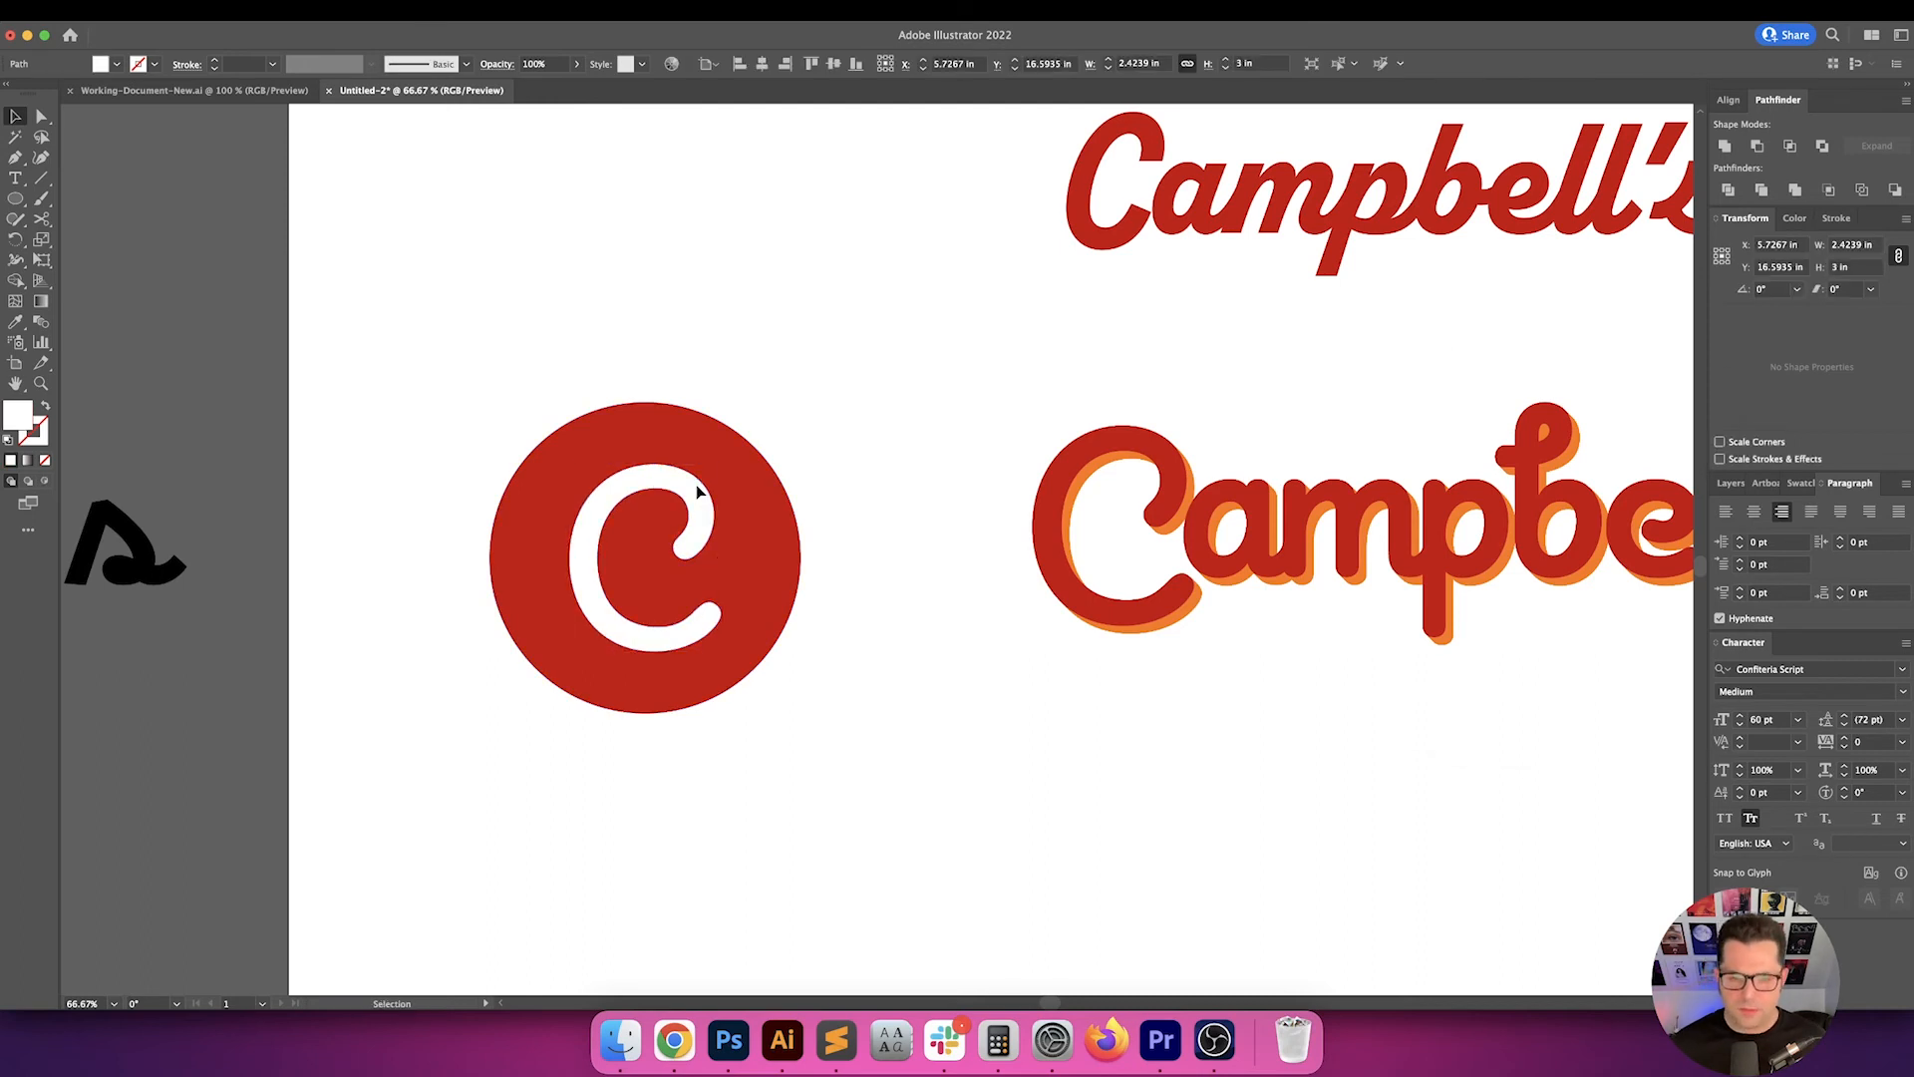
pyautogui.press('Return')
pyautogui.press('Tab')
pyautogui.press('Tab')
pyautogui.press('Return')
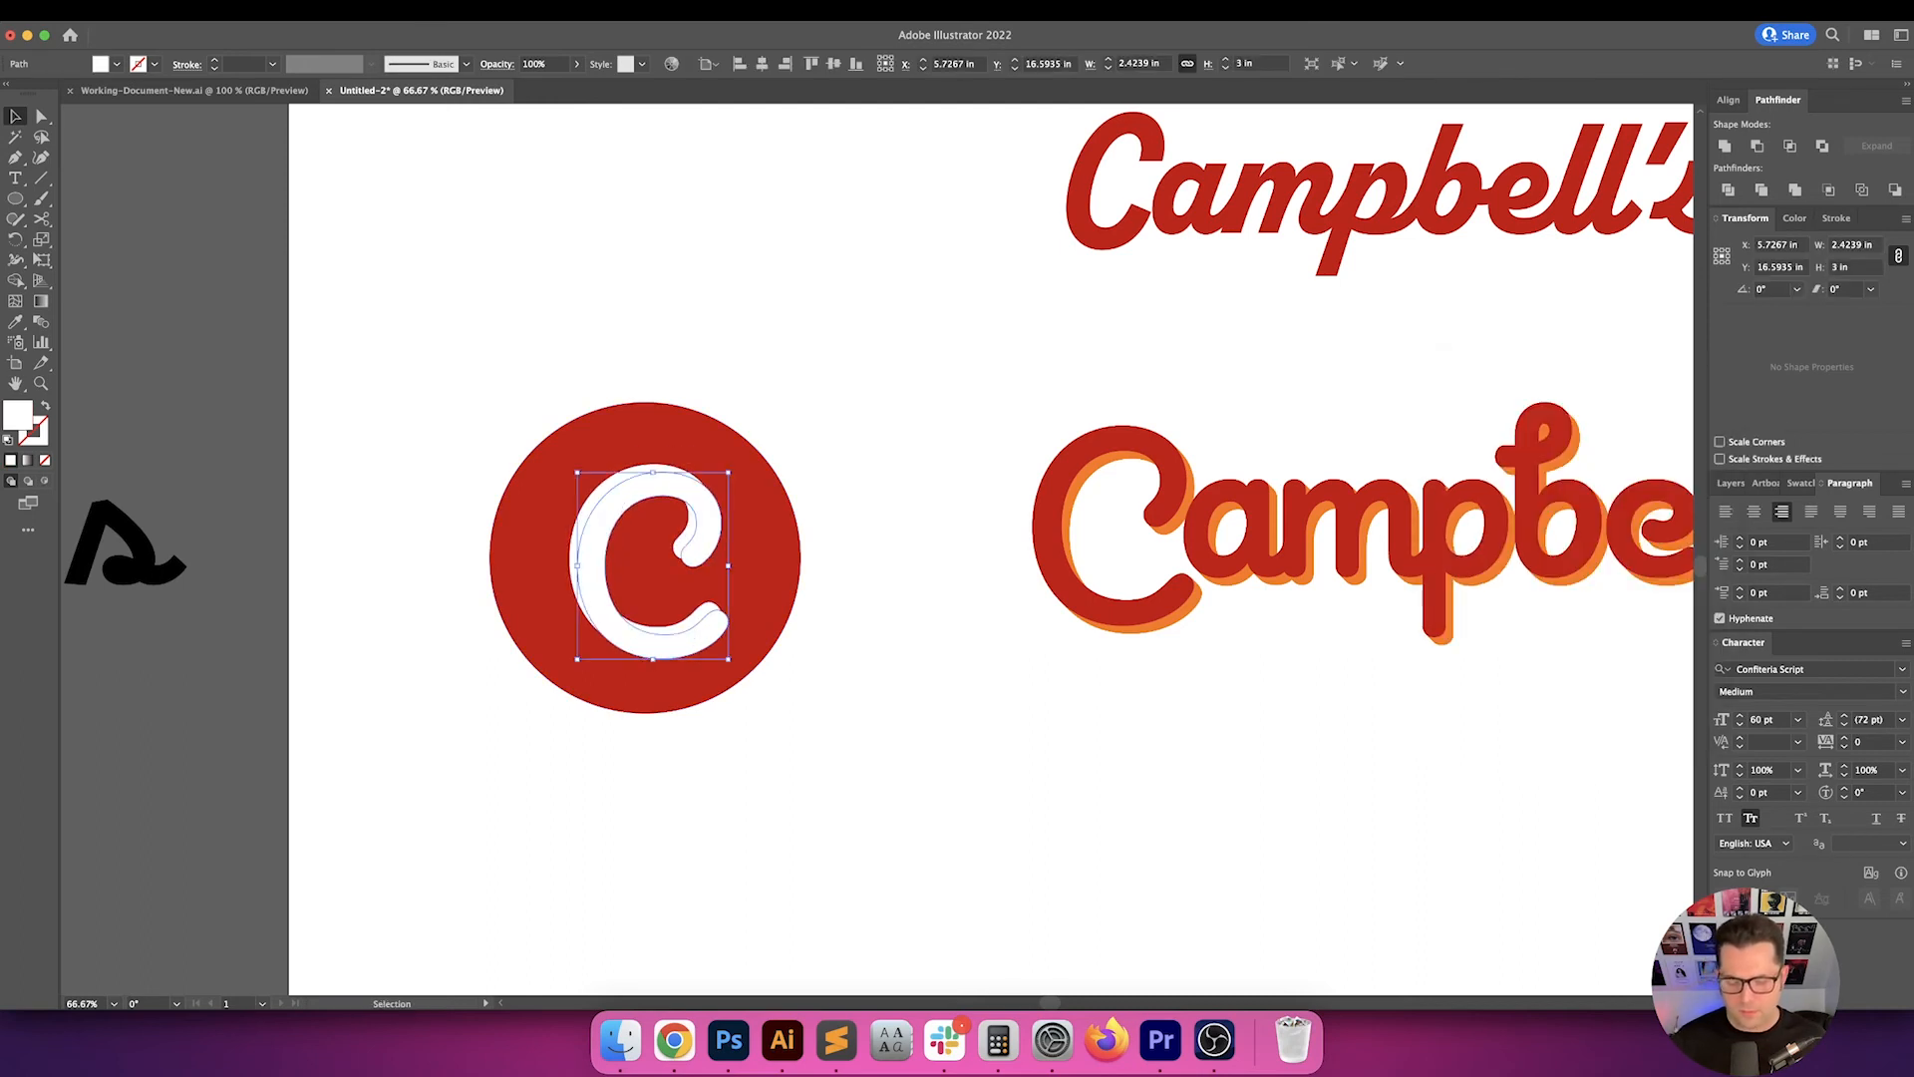
# - Recolour the offset C copy orange by sampling the shadow of the Campbell's wordmark, and deselect it
pyautogui.press('i')
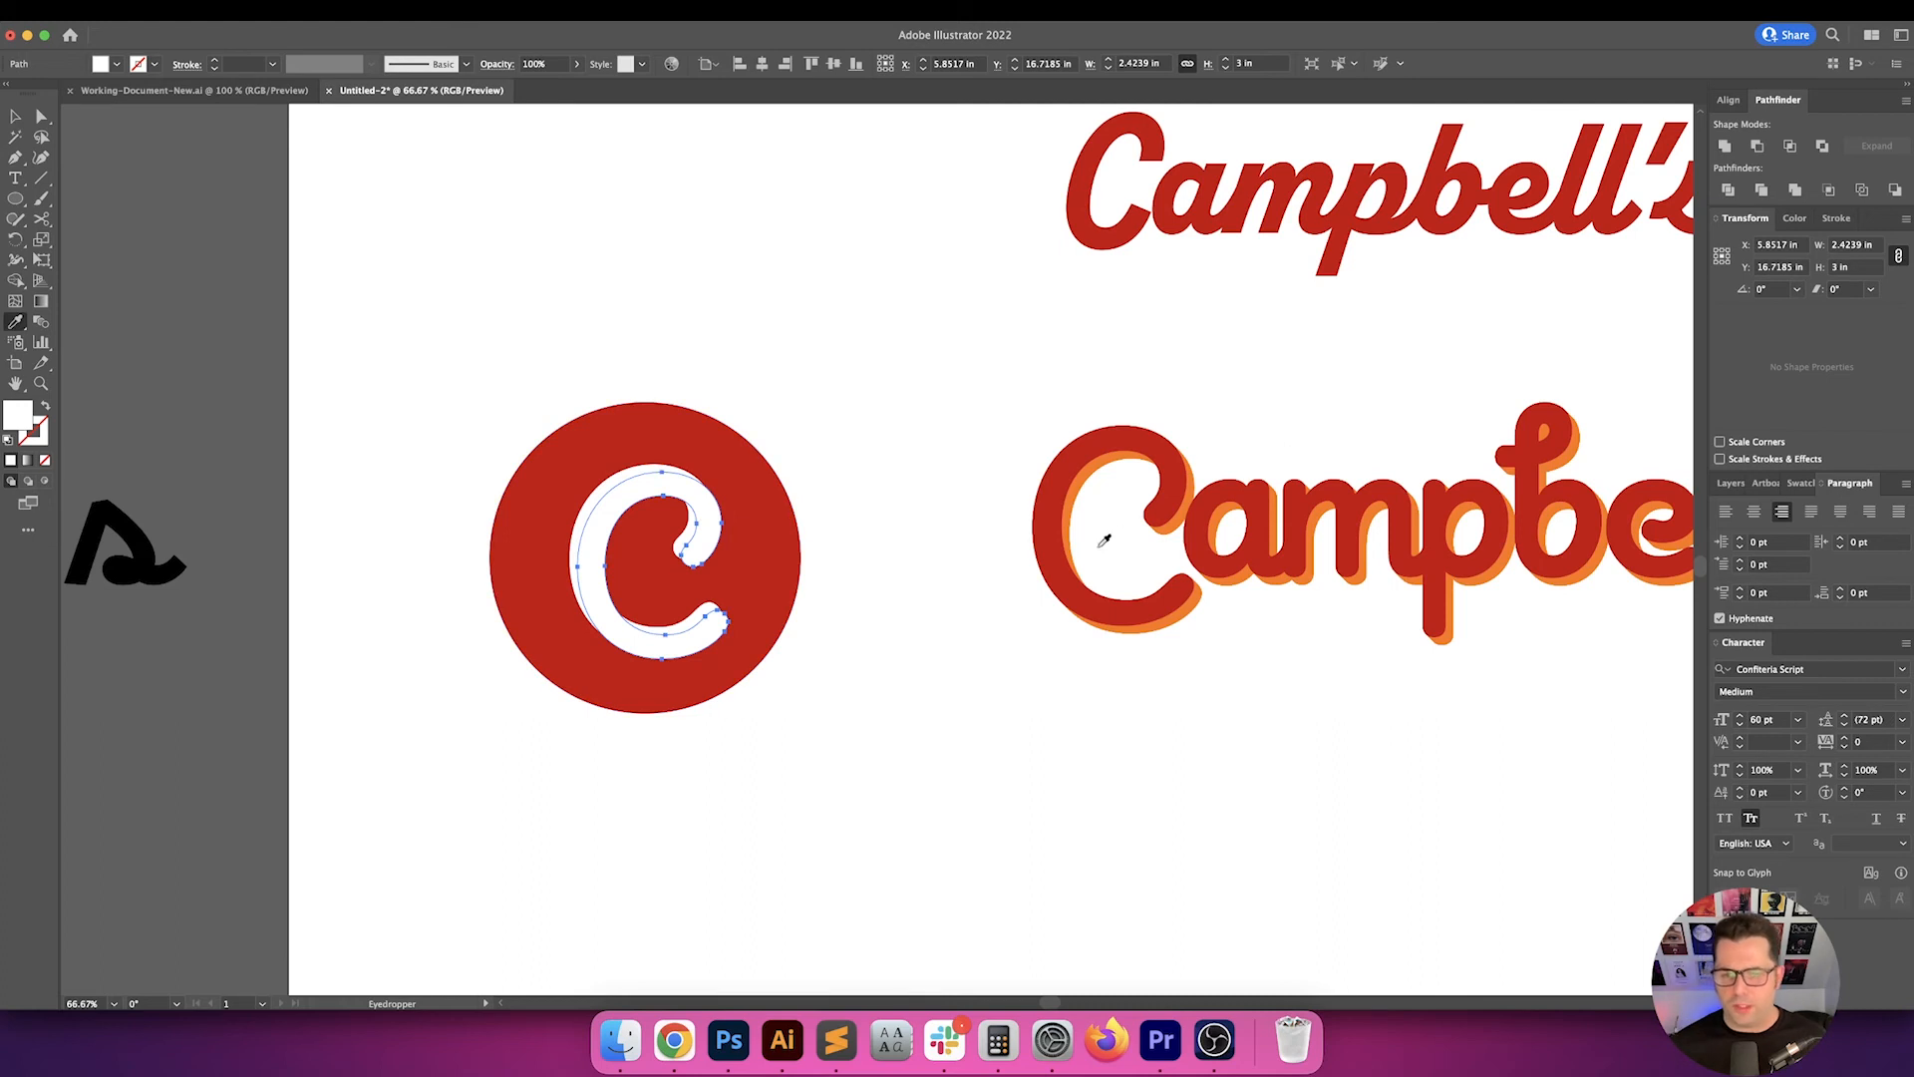
pyautogui.click(1172, 524)
pyautogui.press('v')
pyautogui.click(901, 483)
pyautogui.hscroll(-3, 937, 489)
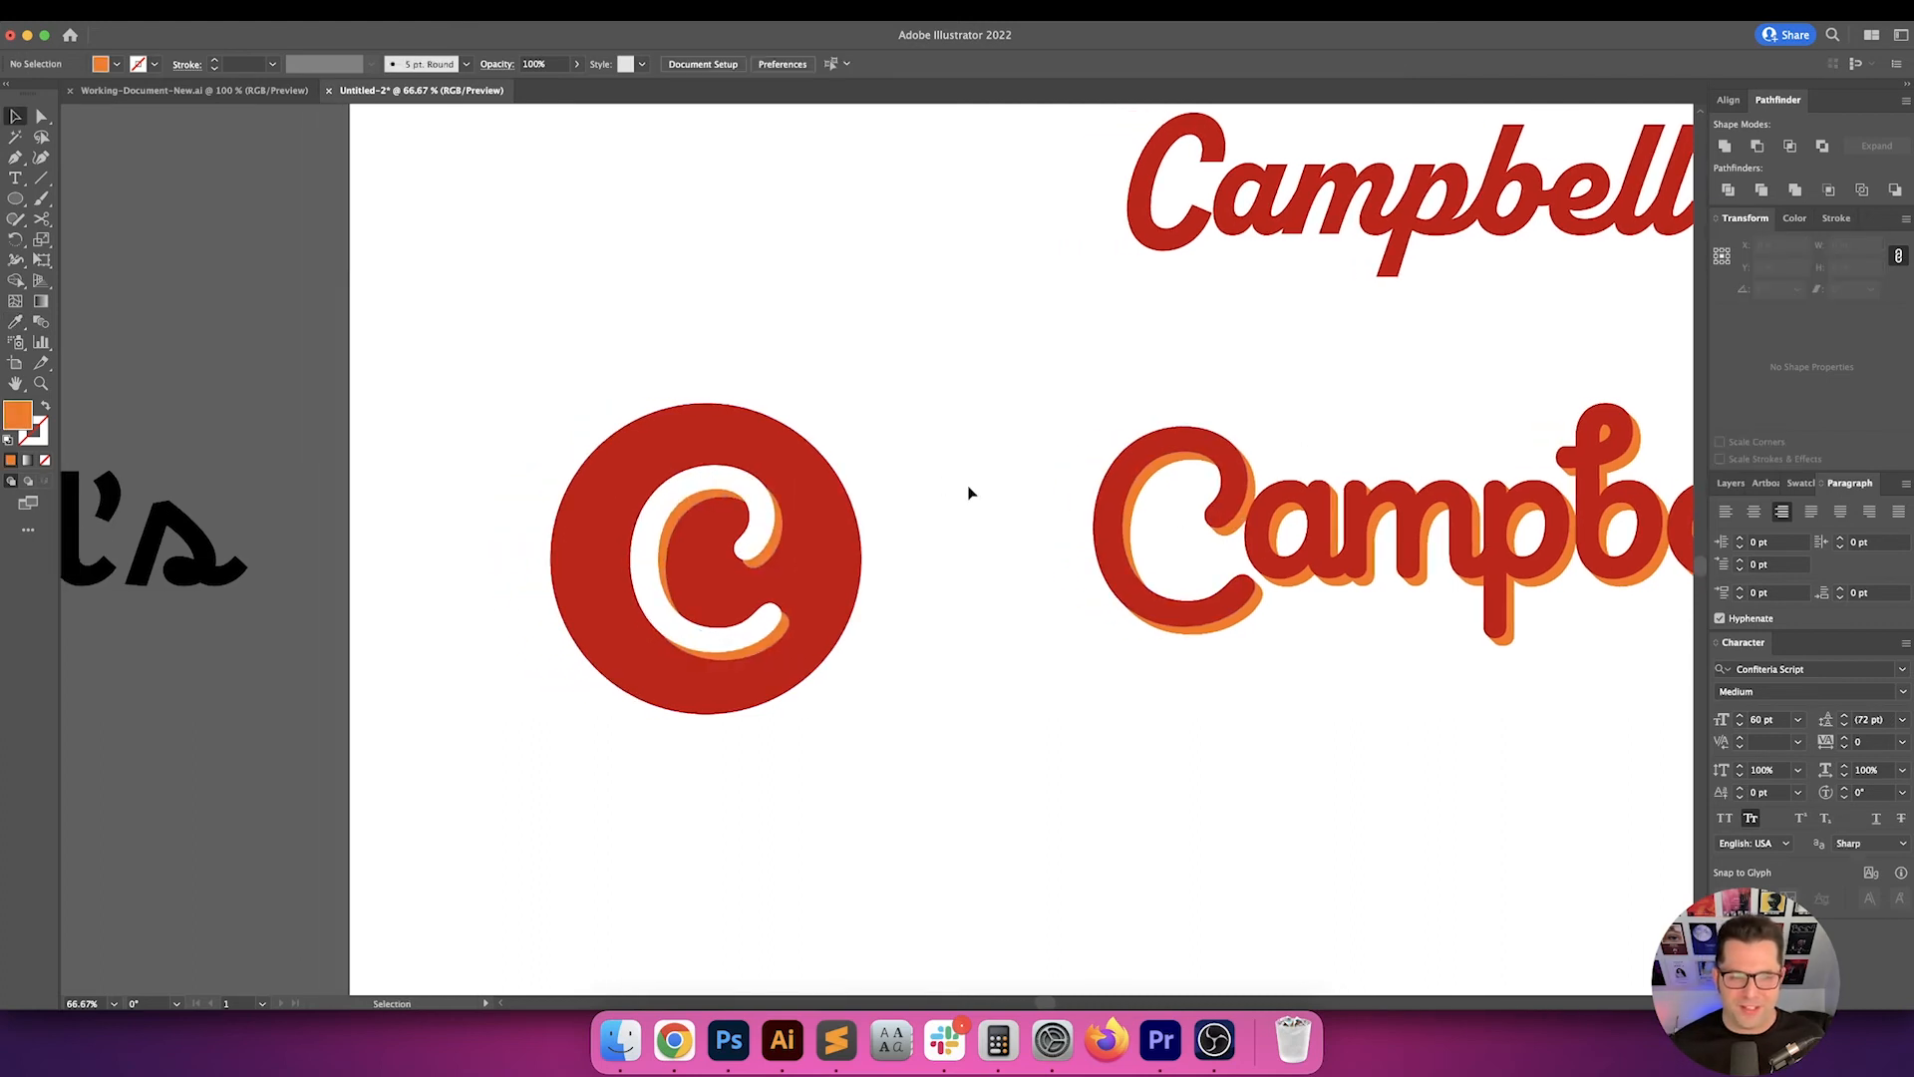
# - Group the white C with its orange shadow and centre the group horizontally and vertically on the red circle
pyautogui.moveTo(533, 709); pyautogui.dragTo(803, 585)
pyautogui.keyDown('shift'); pyautogui.click(825, 576); pyautogui.keyUp('shift')
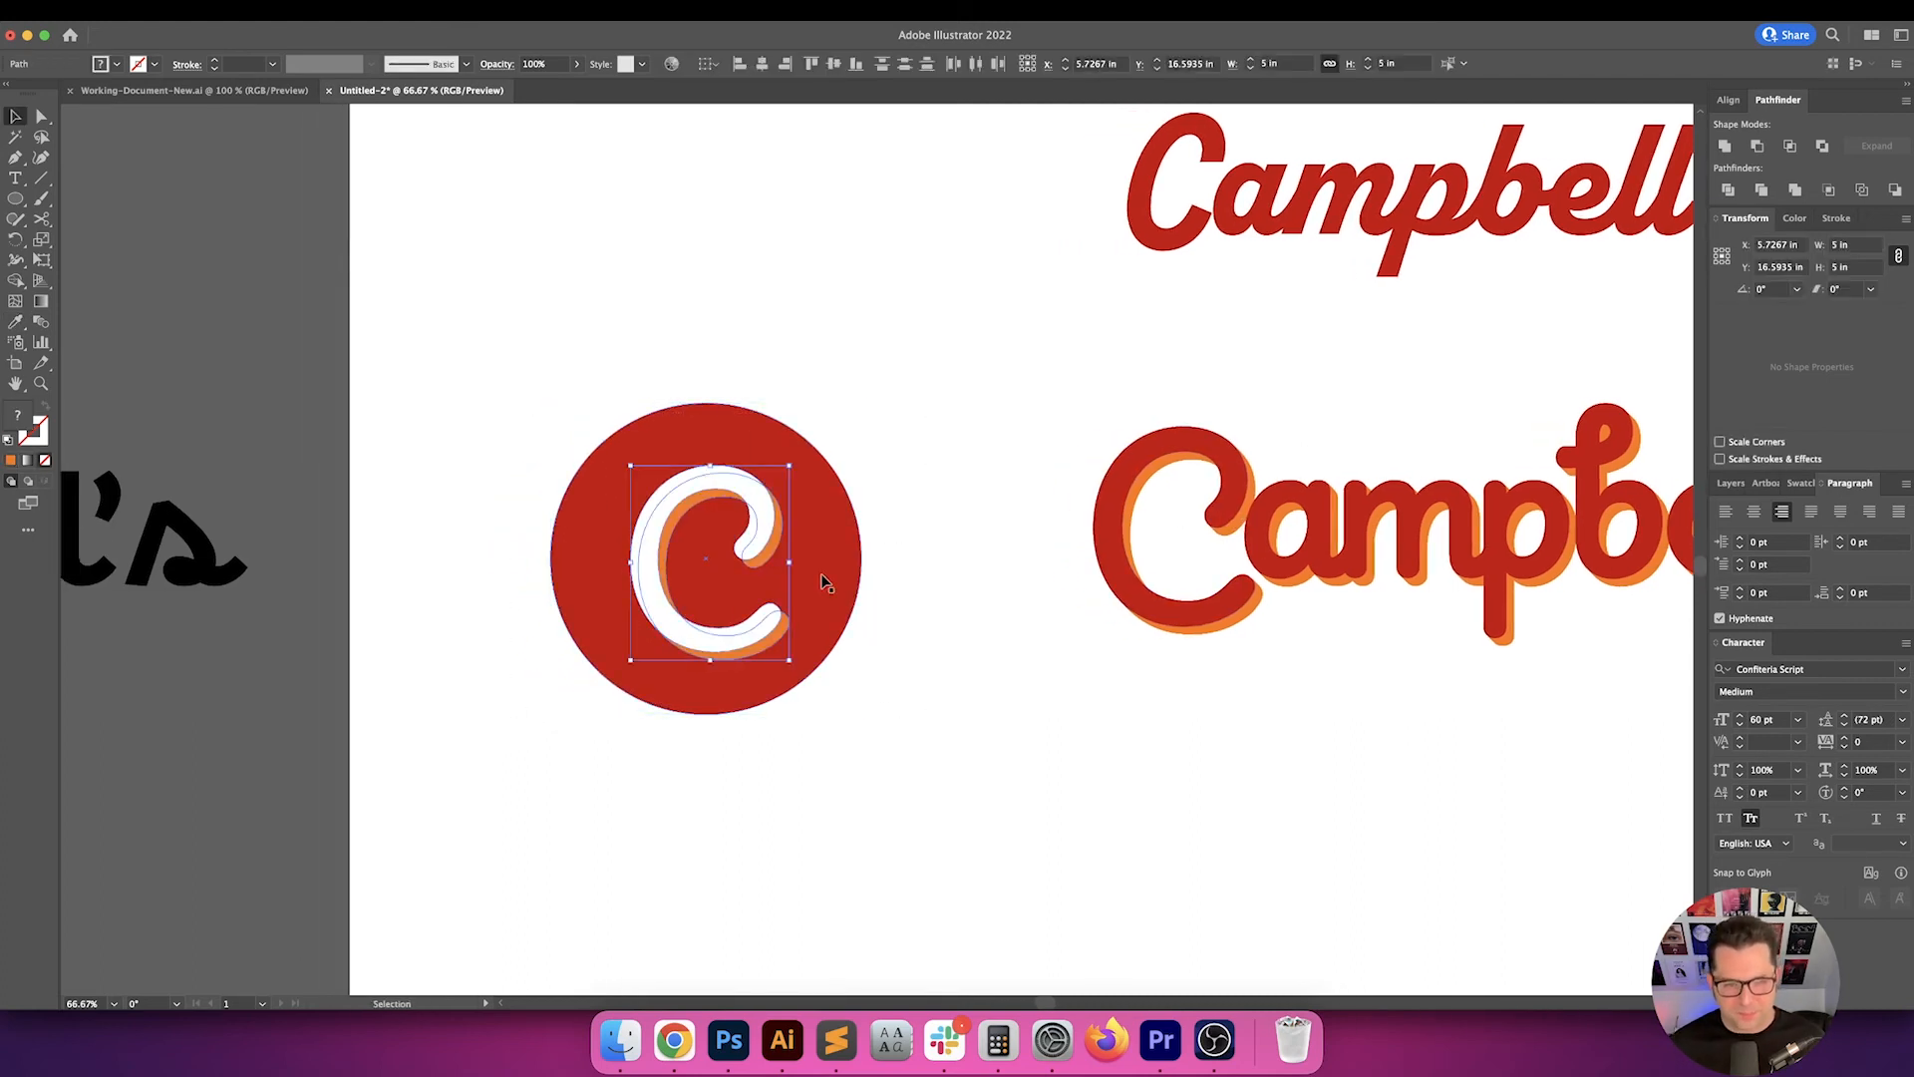
pyautogui.keyDown('shift'); pyautogui.click(828, 567); pyautogui.keyUp('shift')
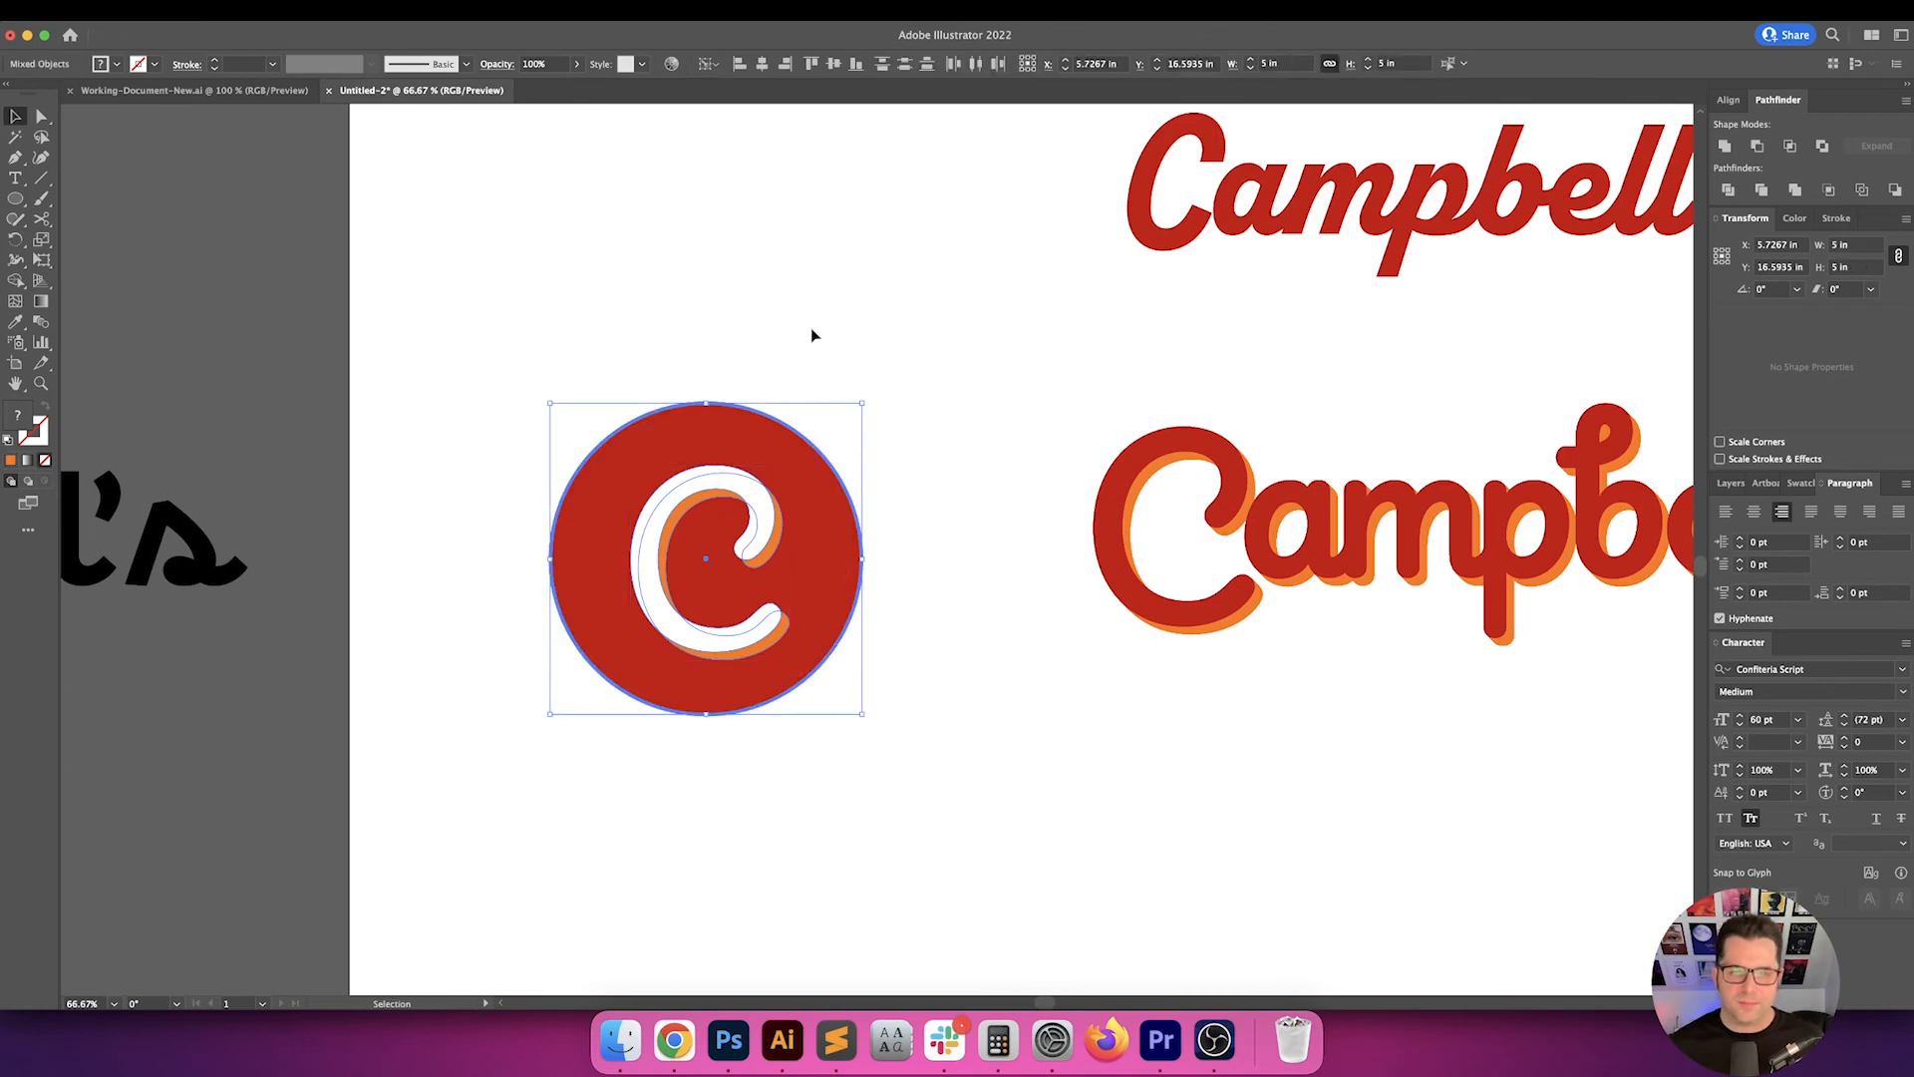
pyautogui.click(762, 63)
pyautogui.click(834, 63)
pyautogui.click(899, 311)
pyautogui.moveTo(900, 312); pyautogui.dragTo(982, 362)
pyautogui.moveTo(964, 469); pyautogui.dragTo(761, 412)
pyautogui.scroll(-2, 779, 372)
pyautogui.scroll(1, 714, 481)
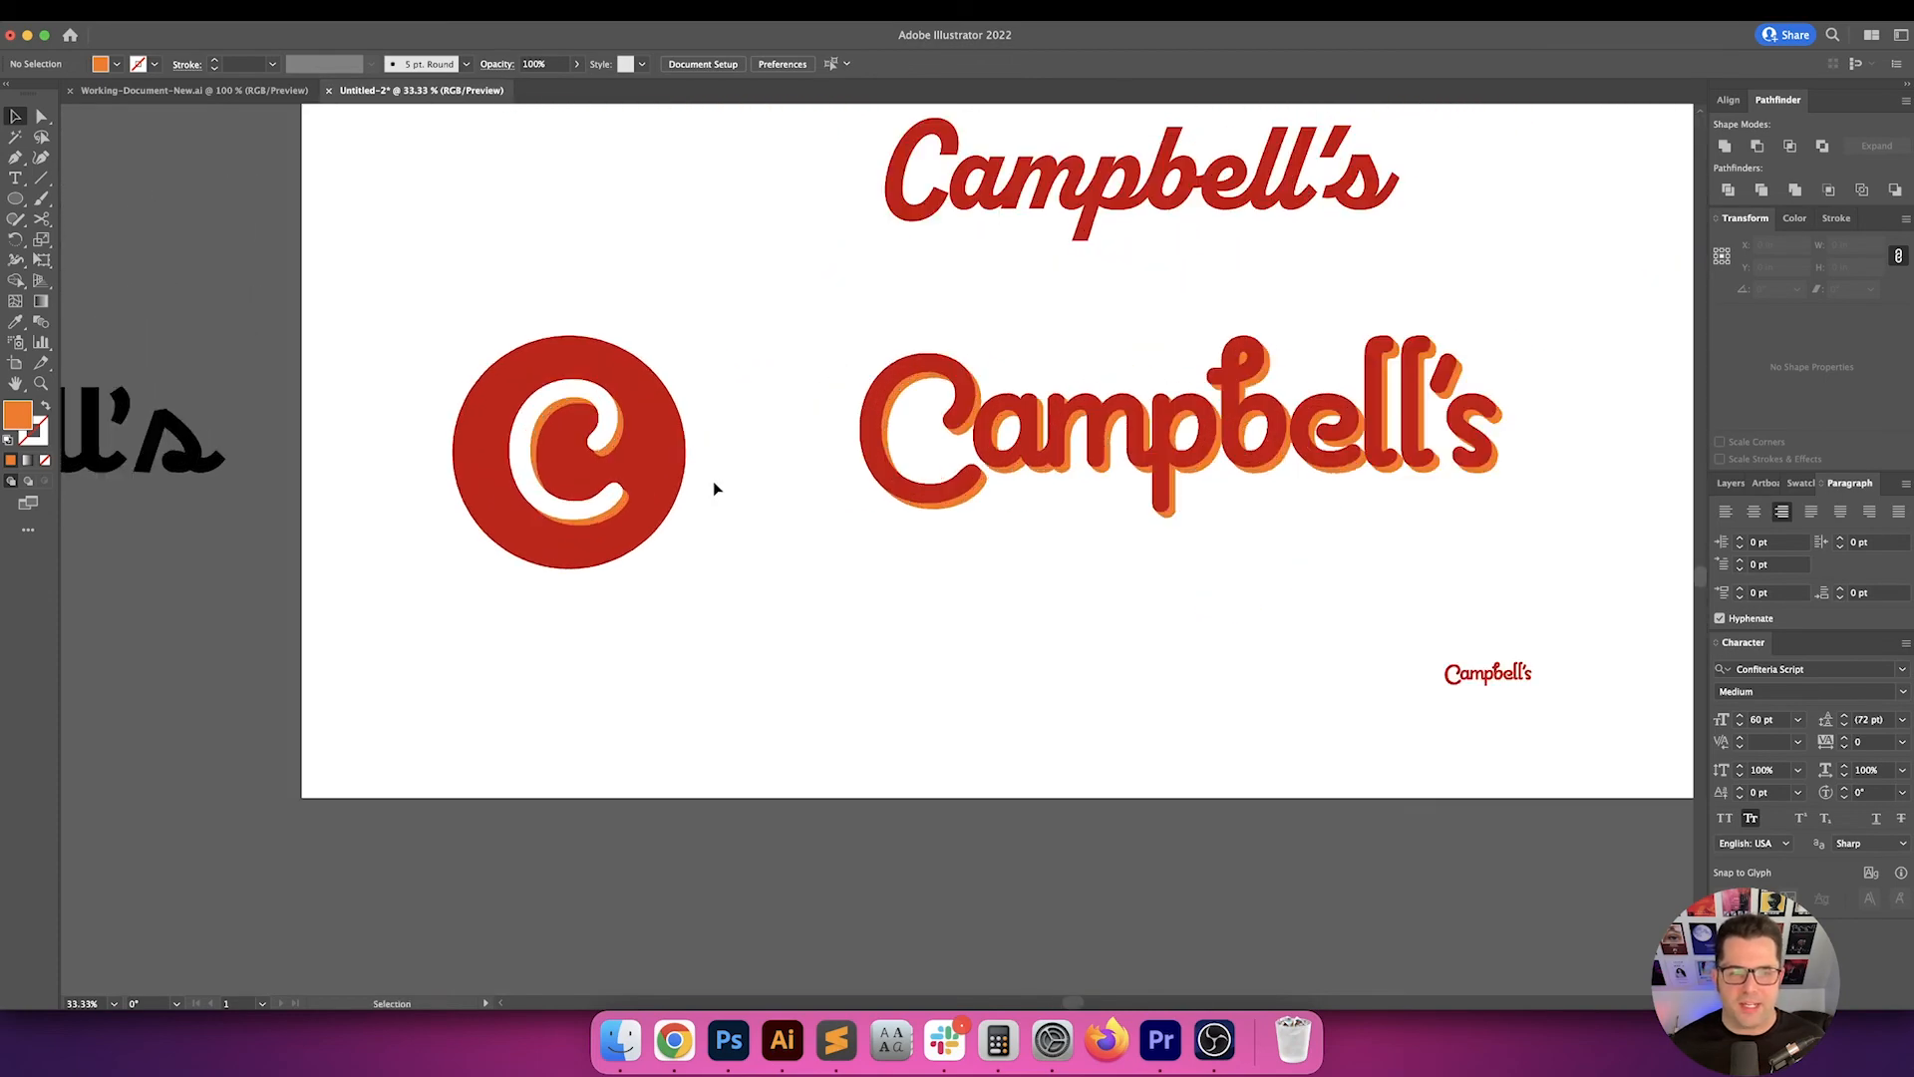
# - Examine the circular C icon and its orange shadow up close and alongside the Campbell's wordmarks
pyautogui.scroll(3, 608, 467)
pyautogui.scroll(5, 630, 447)
pyautogui.hscroll(-2, 630, 448)
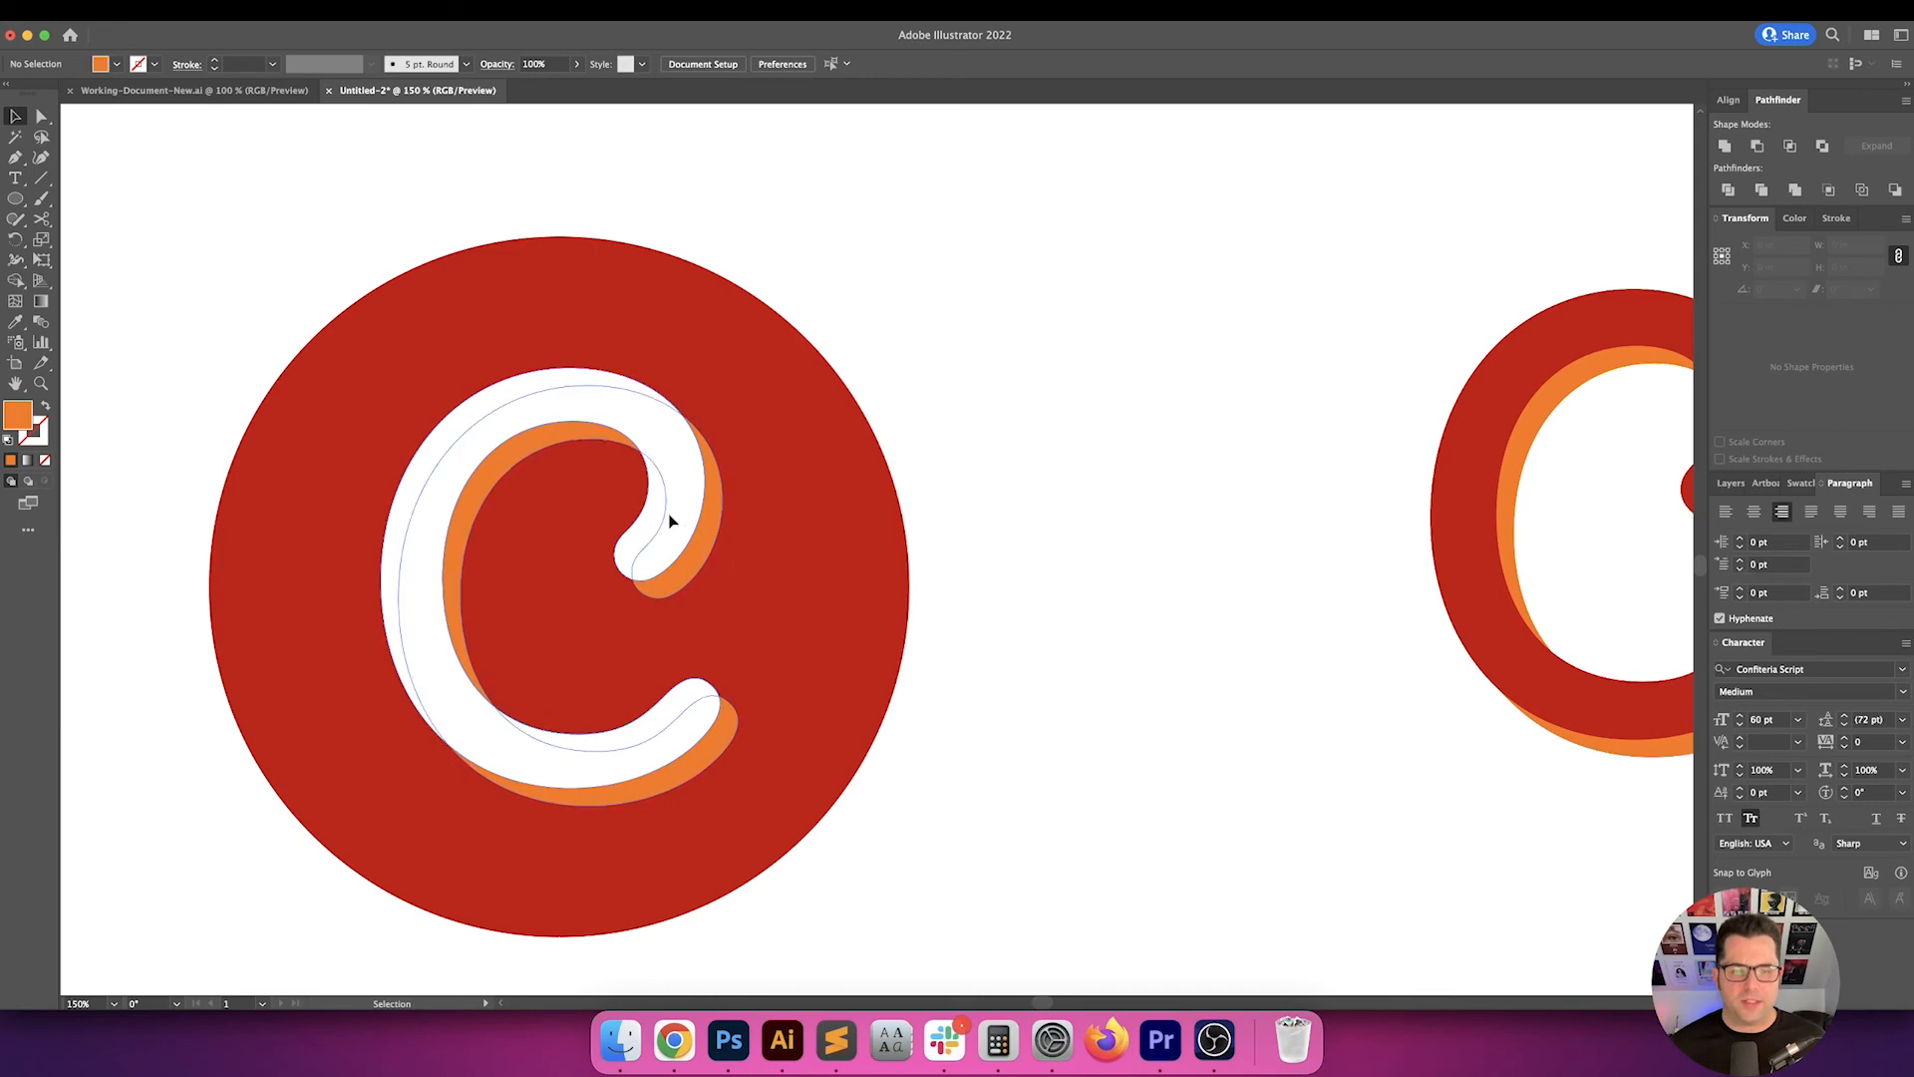
pyautogui.click(670, 520)
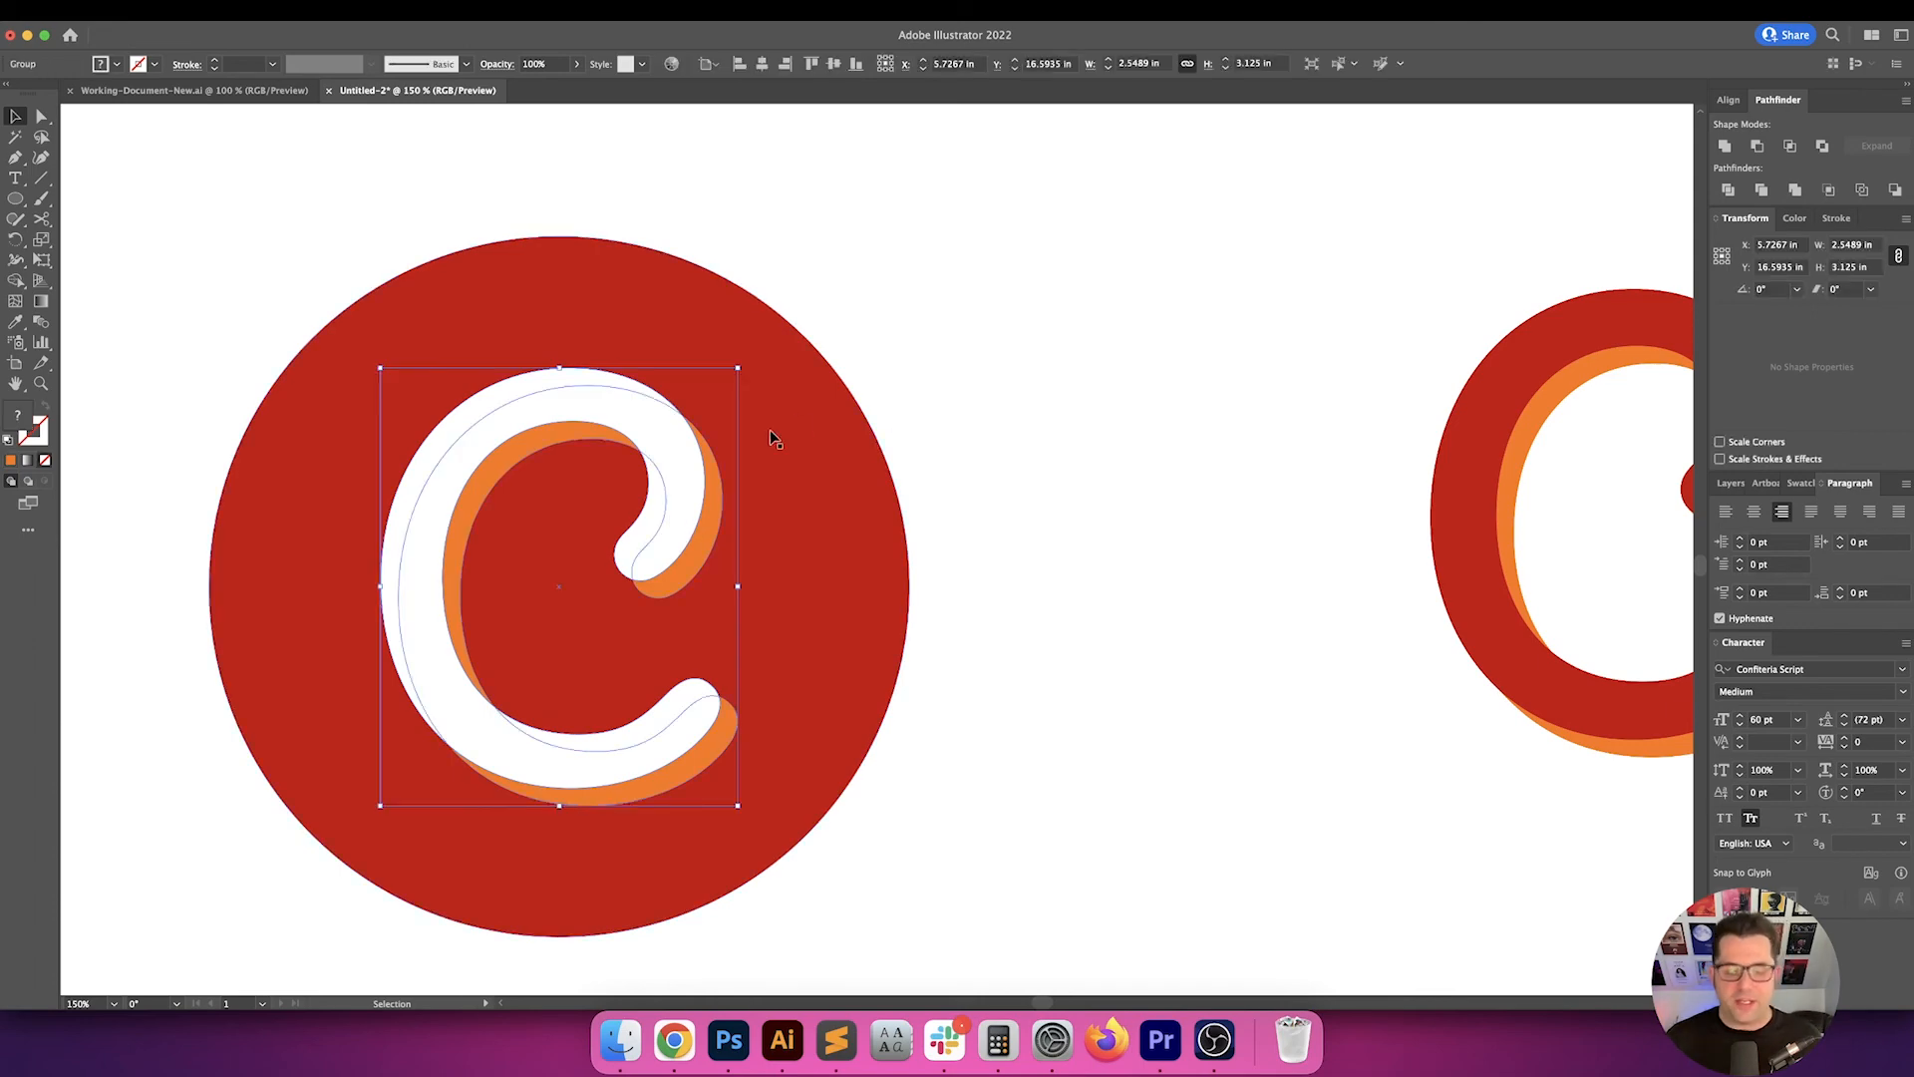
pyautogui.press('super+minus')
pyautogui.press('super+minus')
pyautogui.press('super+minus')
pyautogui.click(1002, 392)
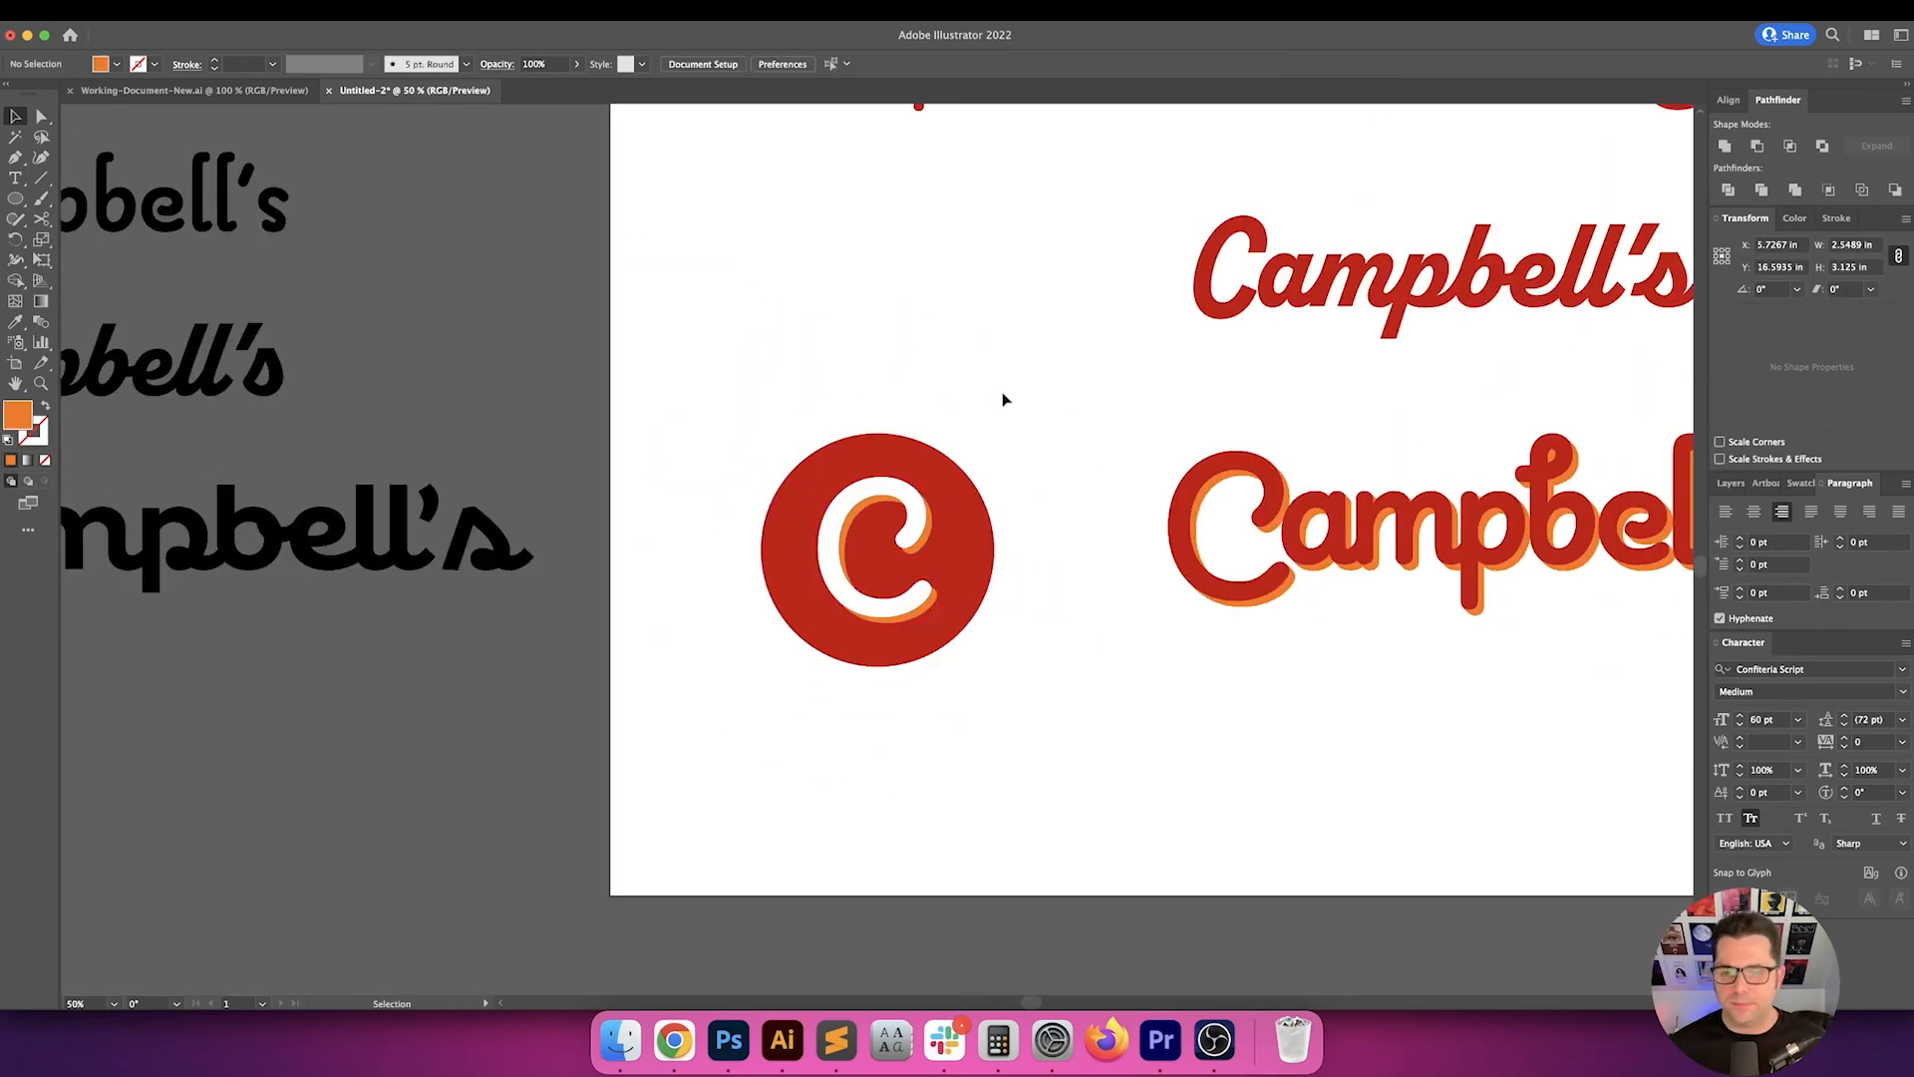
pyautogui.moveTo(1002, 394); pyautogui.dragTo(558, 392)
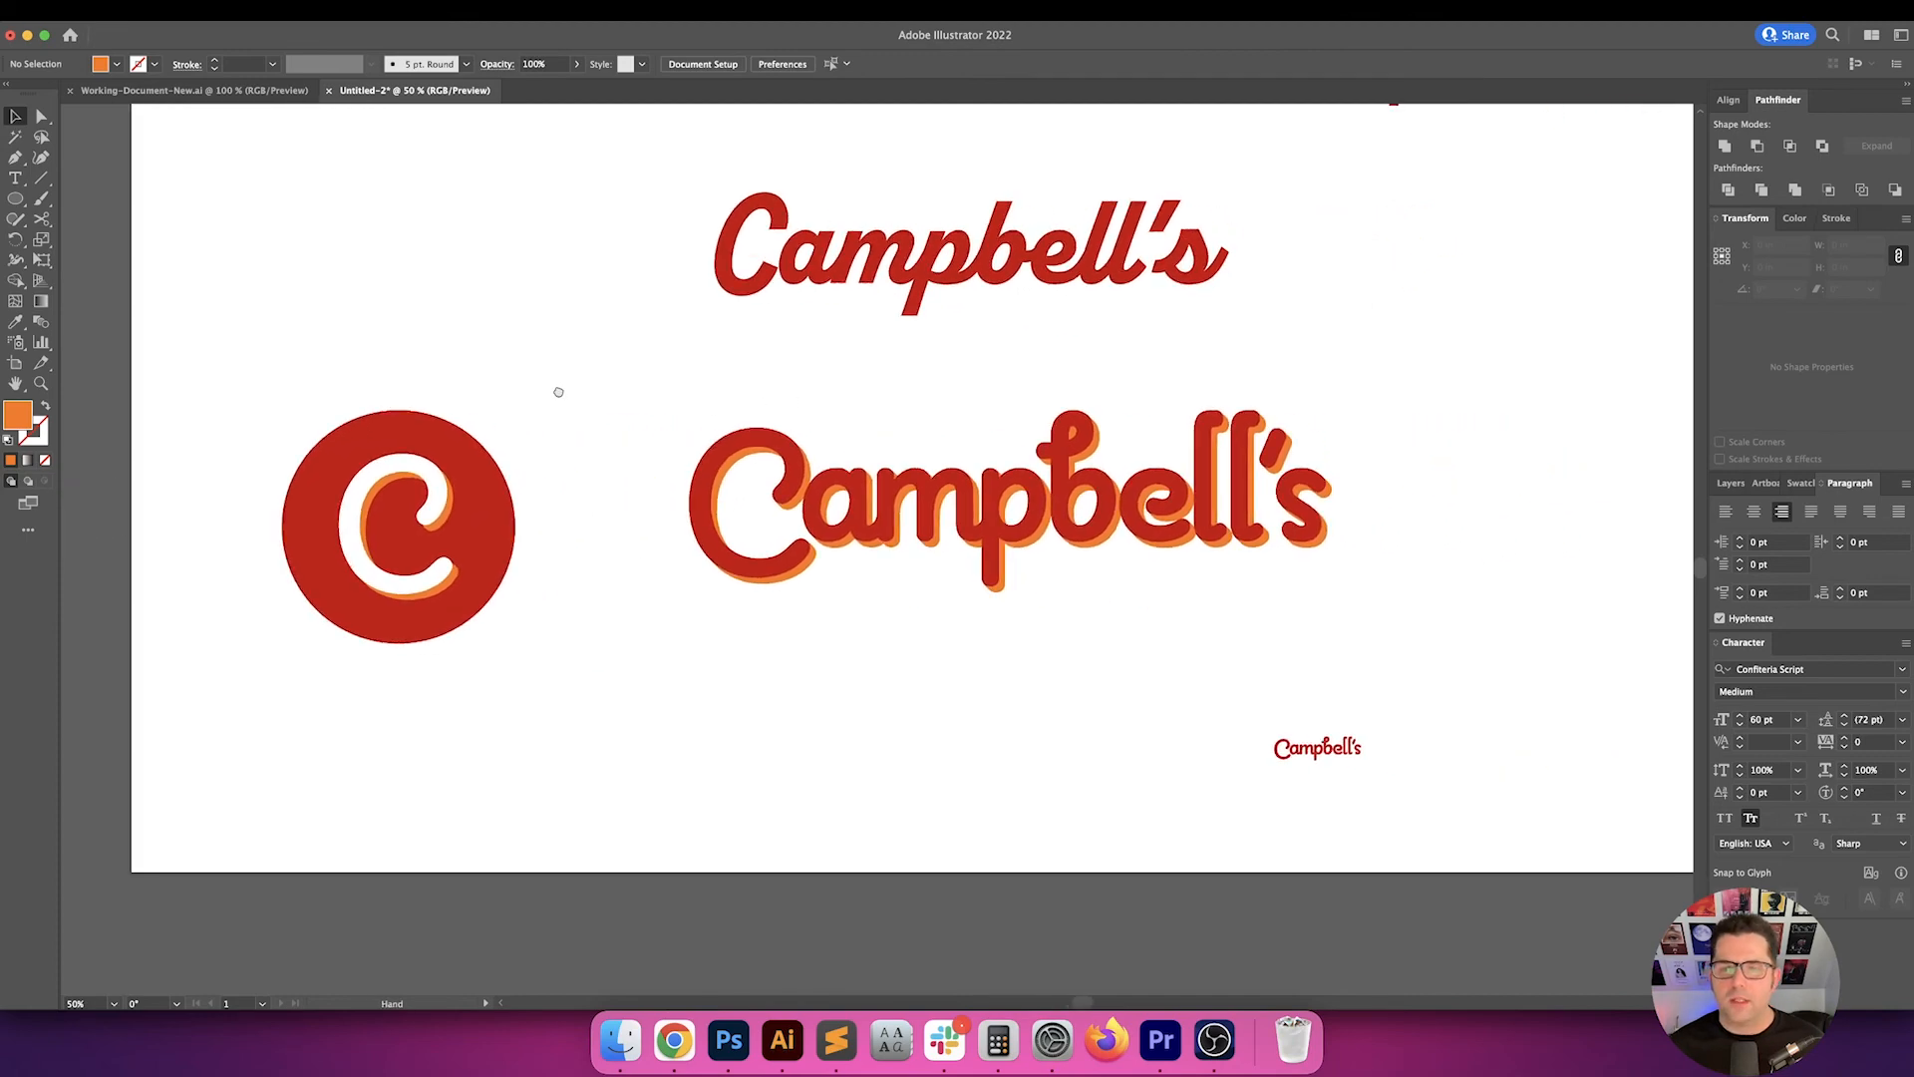
pyautogui.moveTo(666, 447); pyautogui.dragTo(611, 689)
pyautogui.click(960, 523)
pyautogui.click(868, 457)
pyautogui.scroll(-3, 868, 469)
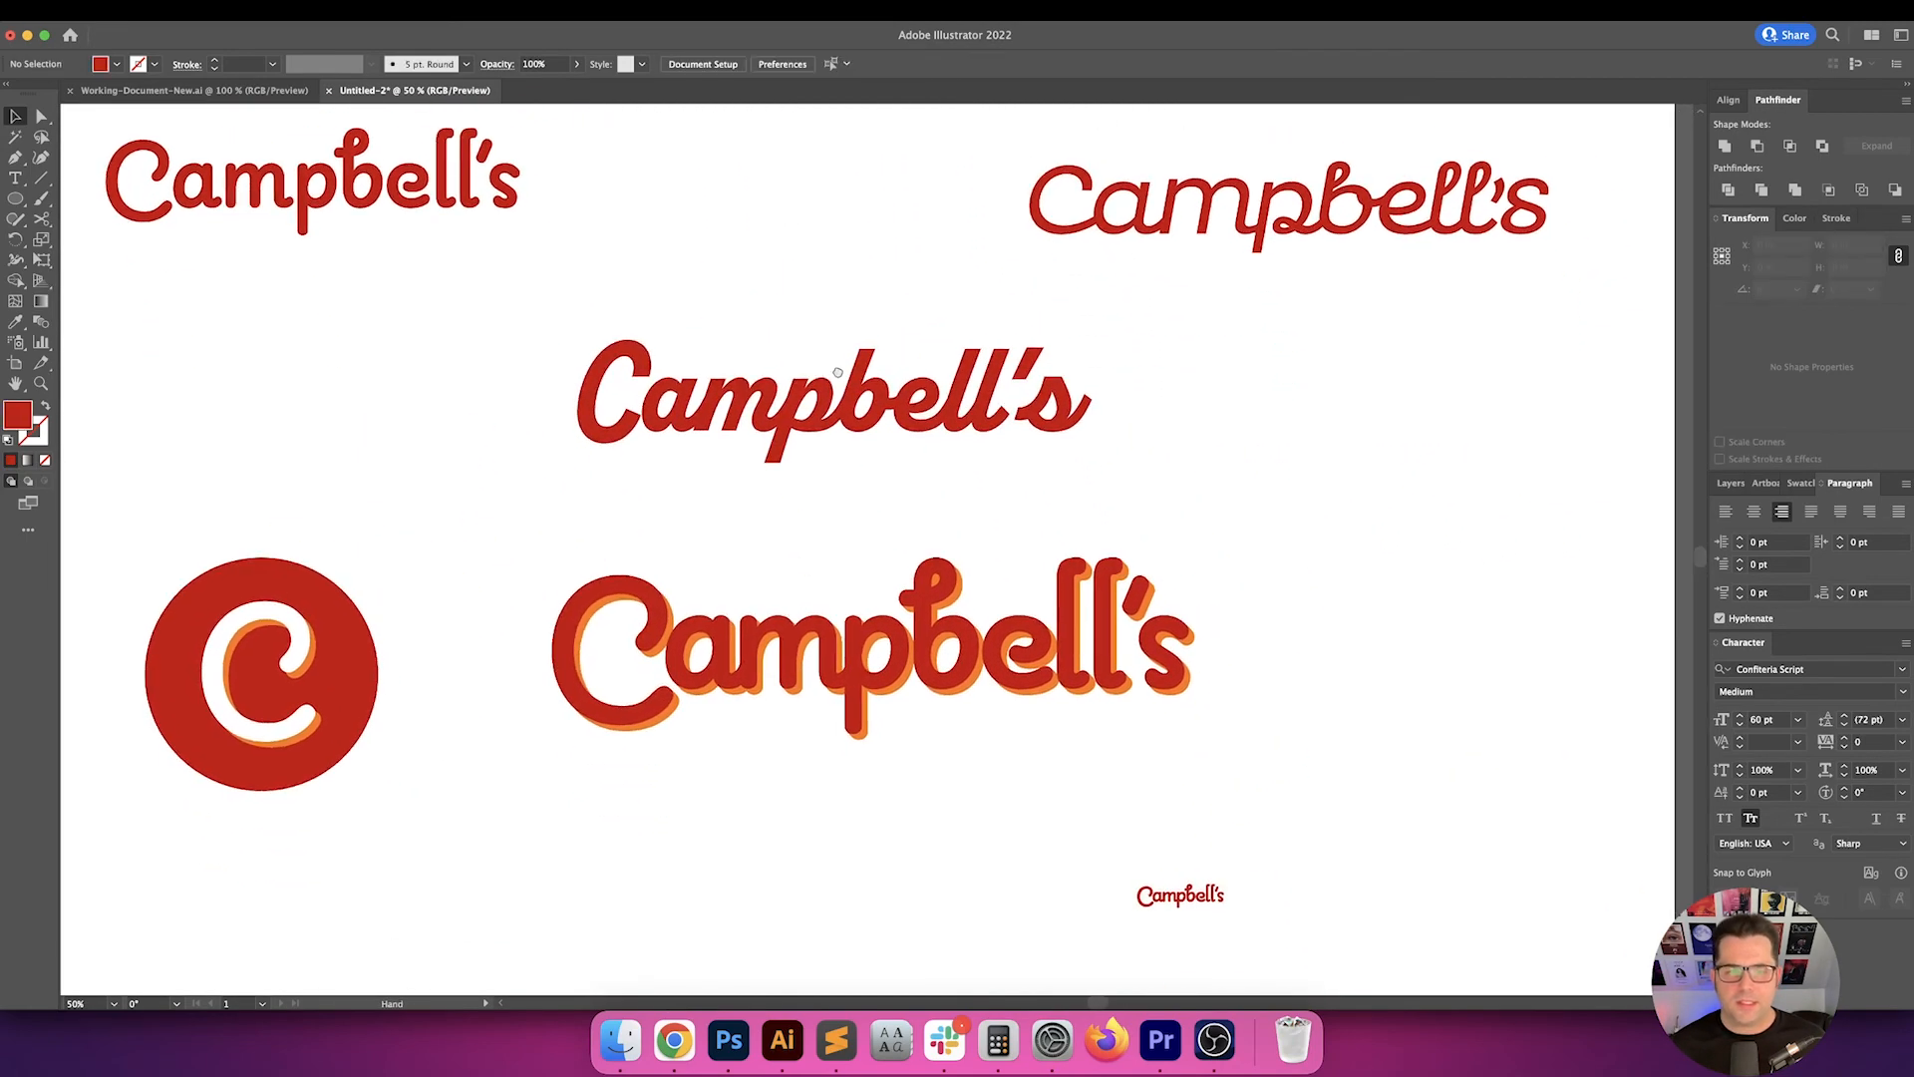
# - Duplicate the black Alkaline Heavy Campbell's text and place the copy below the orange-shadowed wordmark
pyautogui.scroll(3, 865, 488)
pyautogui.hscroll(-2, 866, 488)
pyautogui.click(868, 542)
pyautogui.click(884, 189)
pyautogui.moveTo(893, 238); pyautogui.dragTo(935, 208)
pyautogui.keyDown('alt'); pyautogui.keyDown('shift'); pyautogui.moveTo(932, 138); pyautogui.dragTo(720, 697); pyautogui.keyUp('shift'); pyautogui.keyUp('alt')
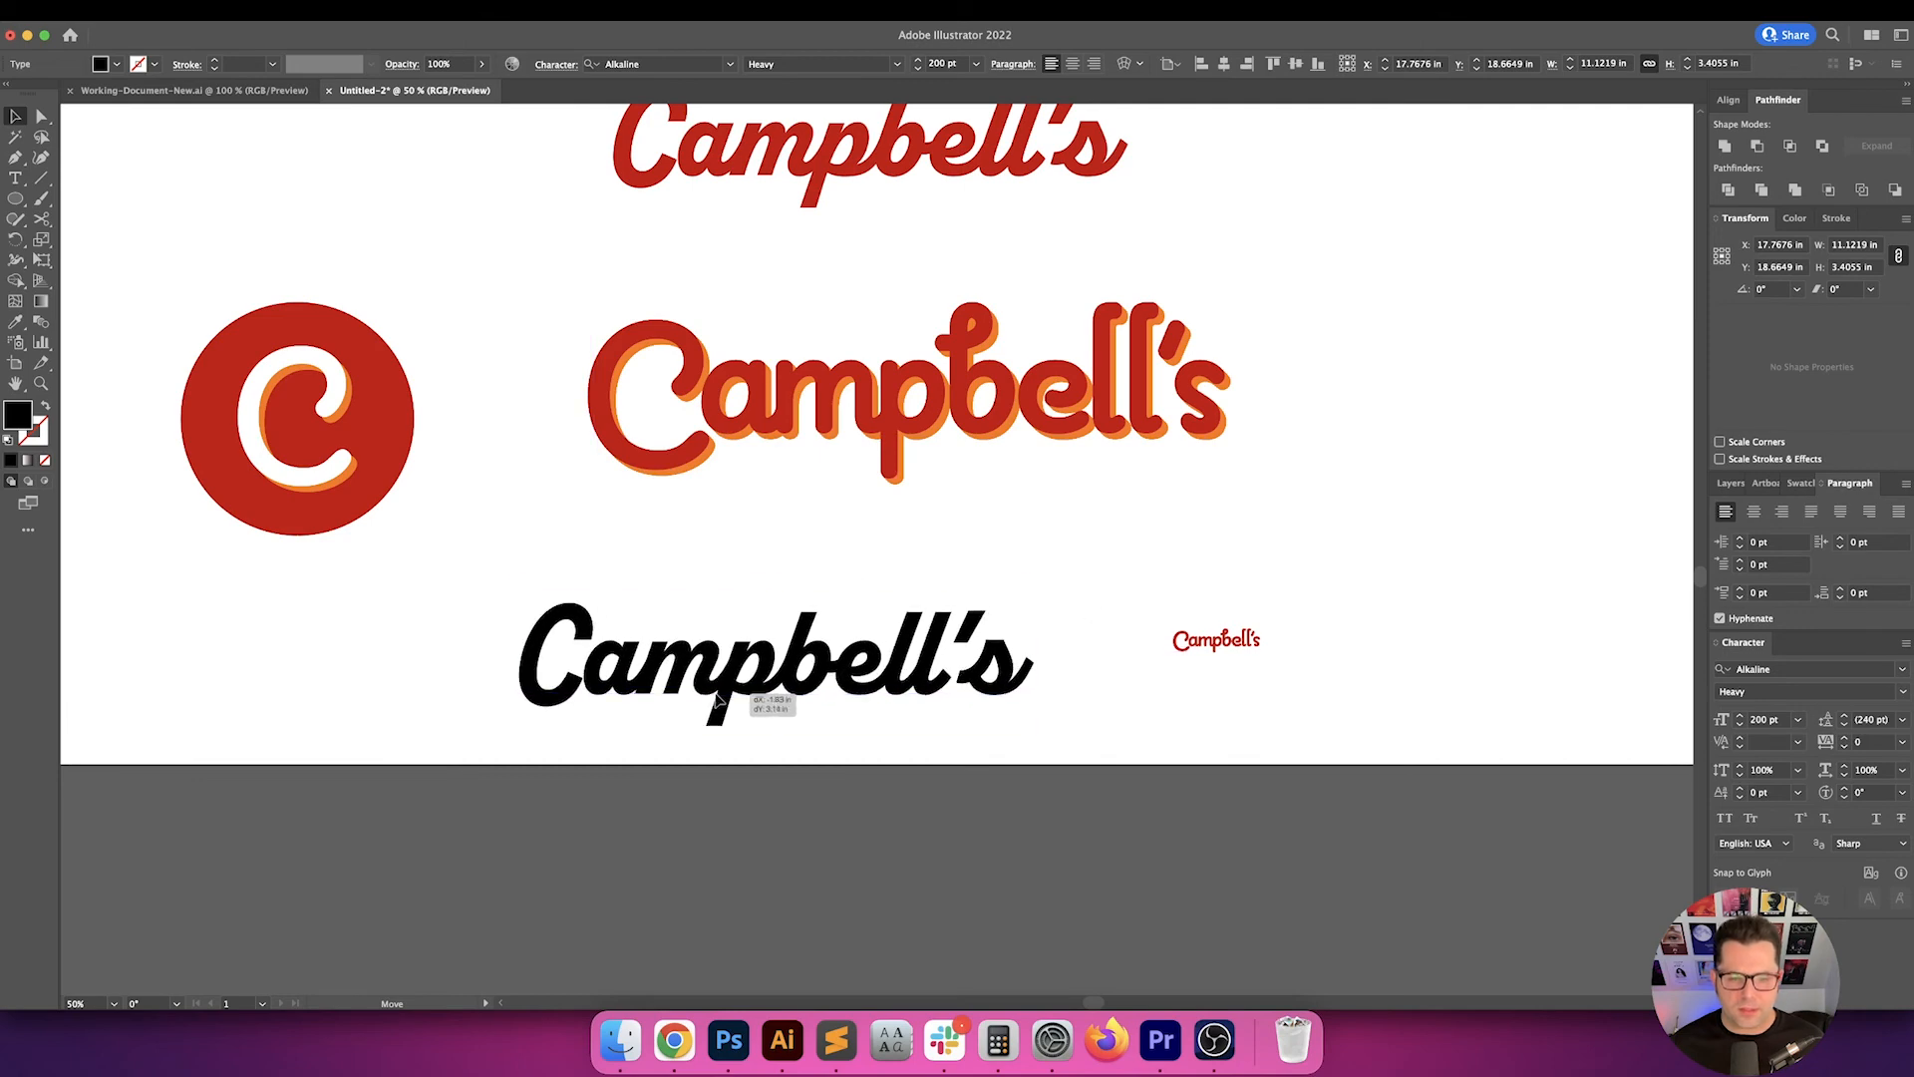
# - Try the underlined alternate glyph for the a in the duplicated black wordmark, and undo the substitution
pyautogui.press('t')
pyautogui.moveTo(518, 664); pyautogui.dragTo(545, 666)
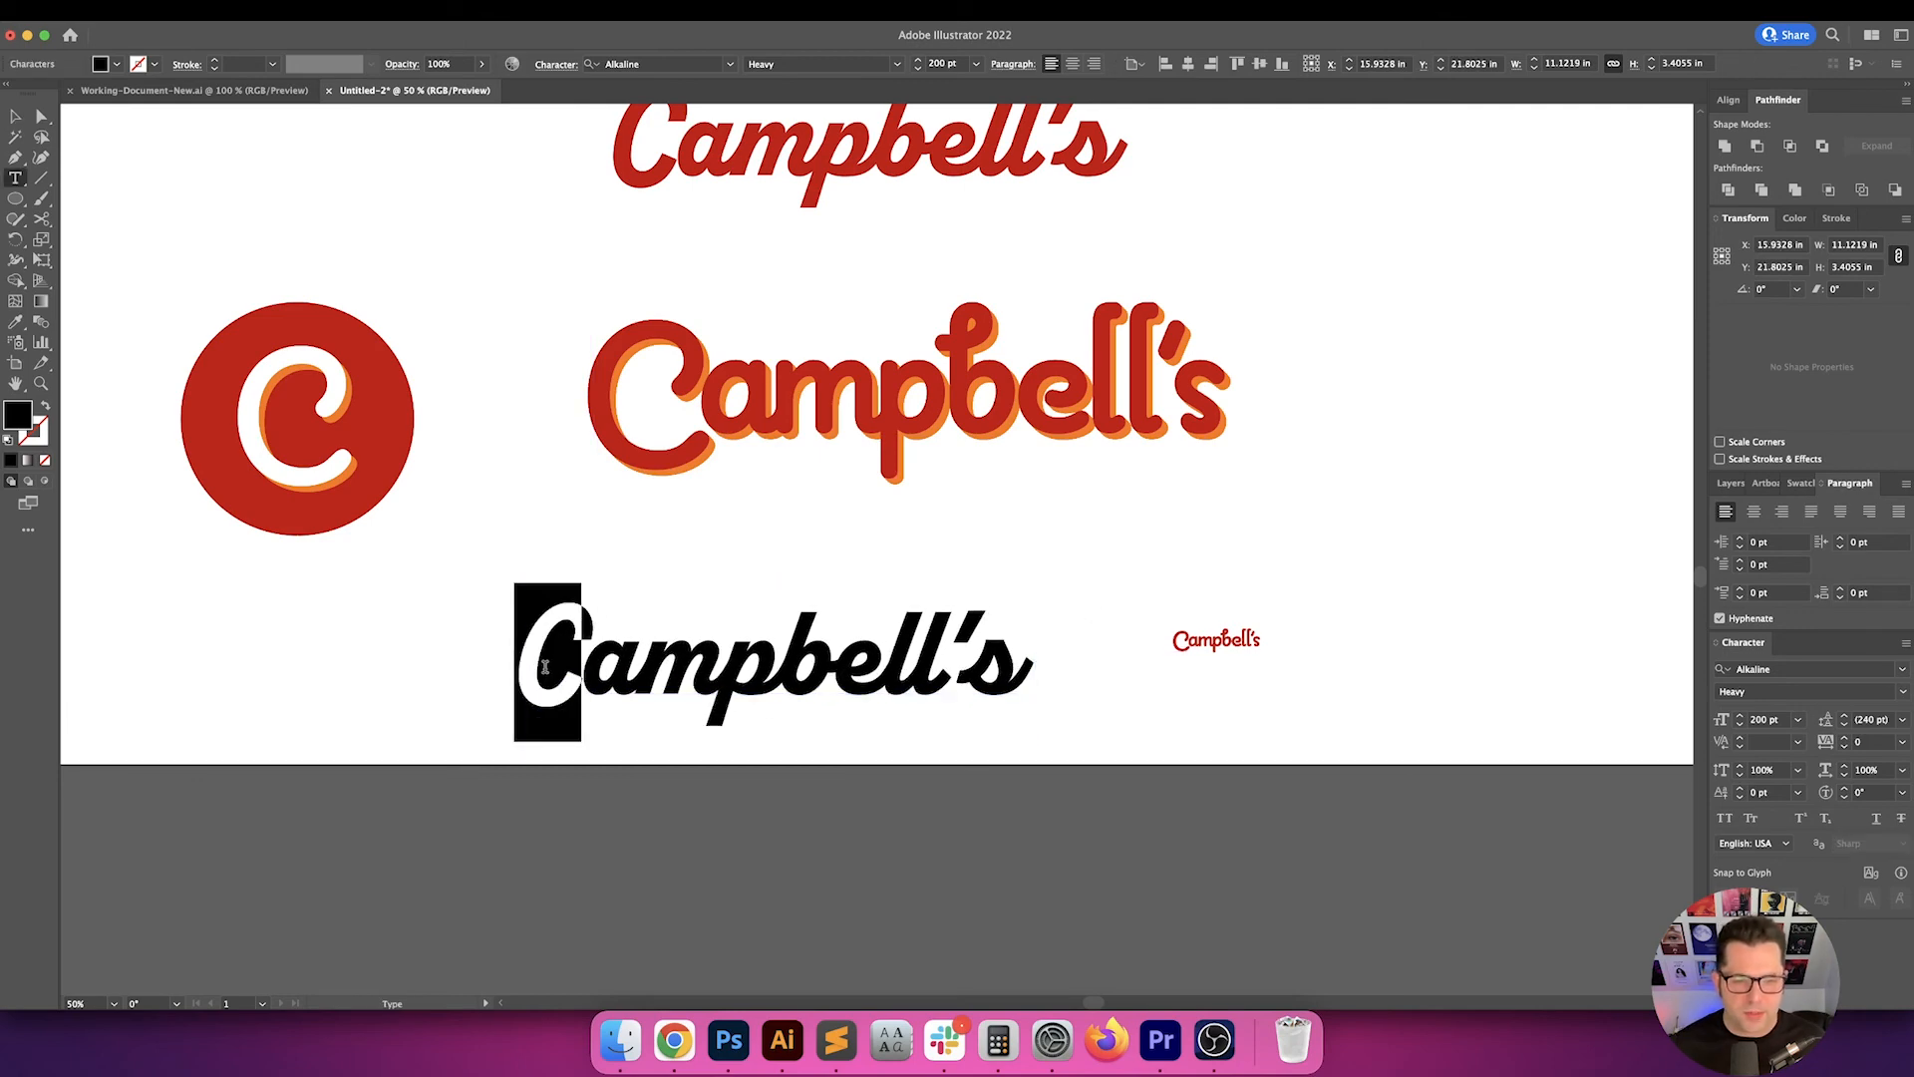
pyautogui.press('Right')
pyautogui.hotkey('shift', 'Right')
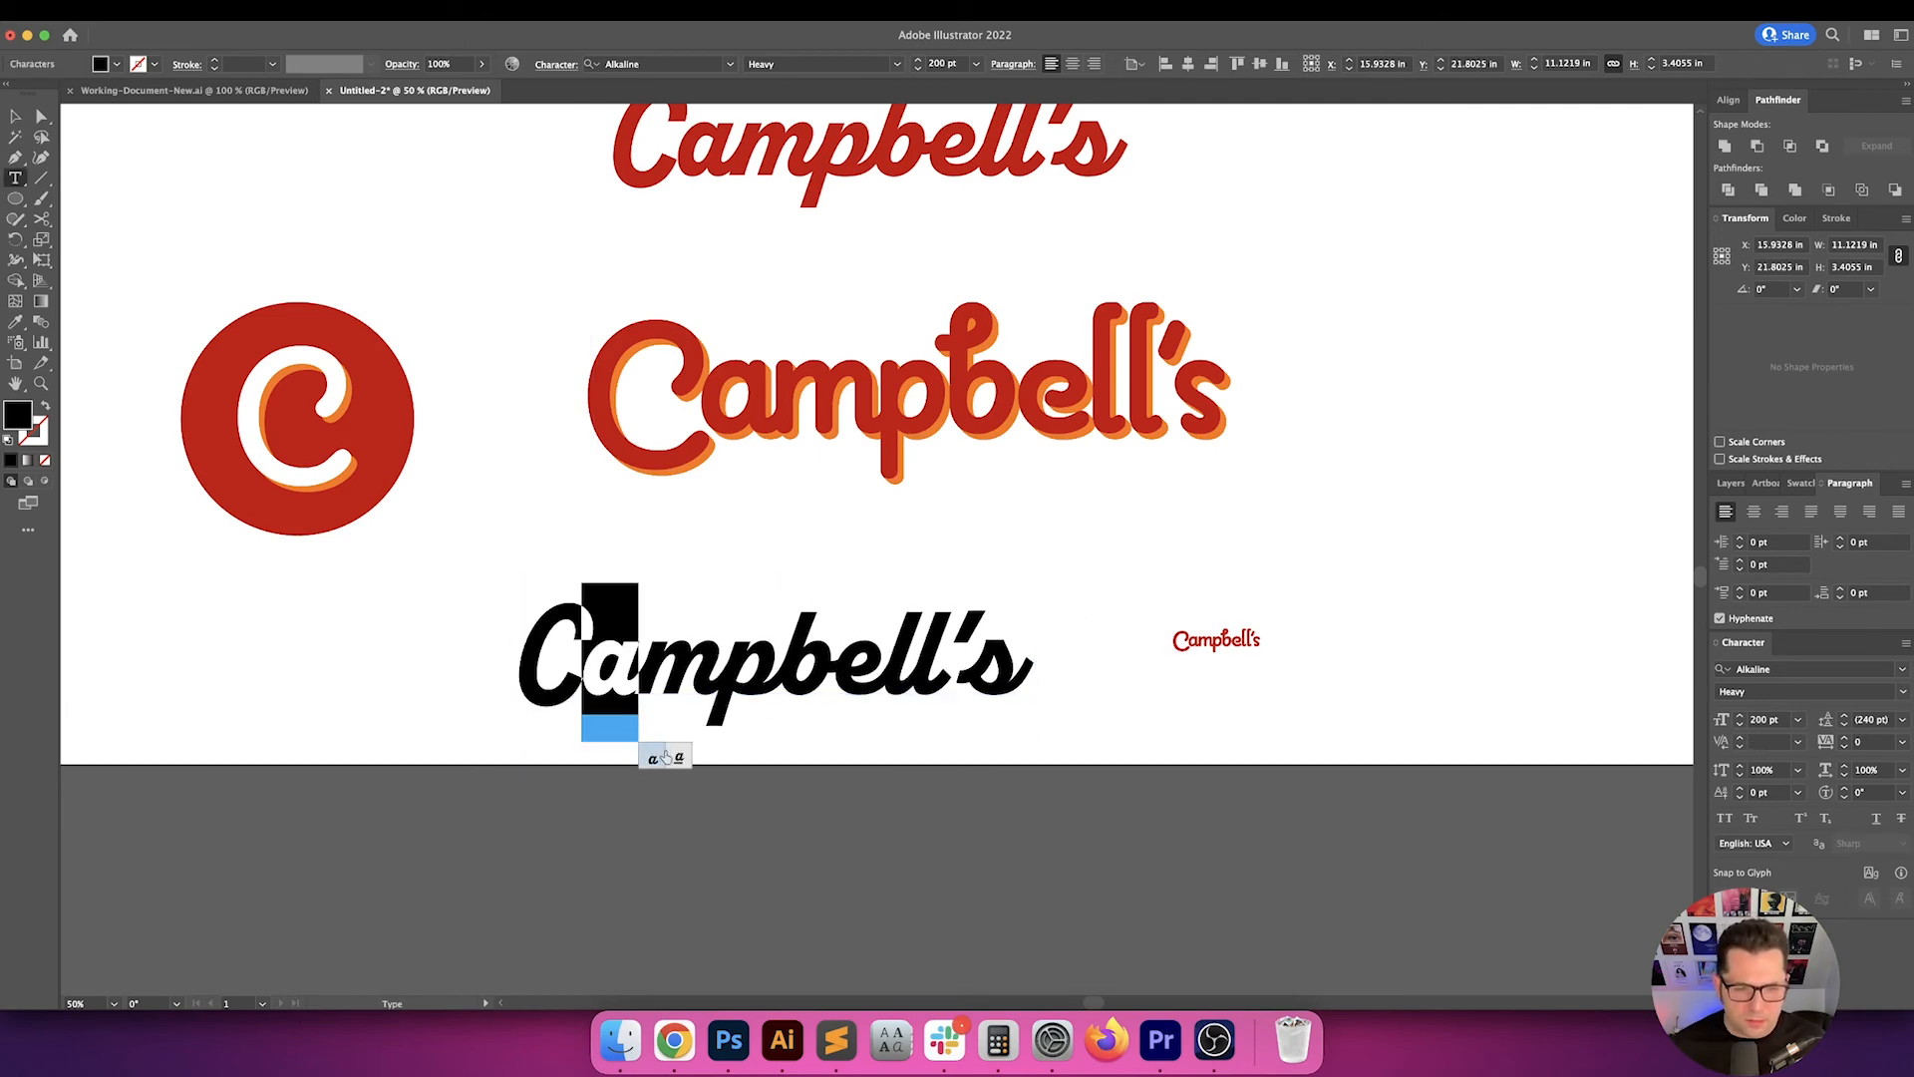
pyautogui.click(679, 758)
pyautogui.click(690, 676)
pyautogui.hotkey('shift', 'Right')
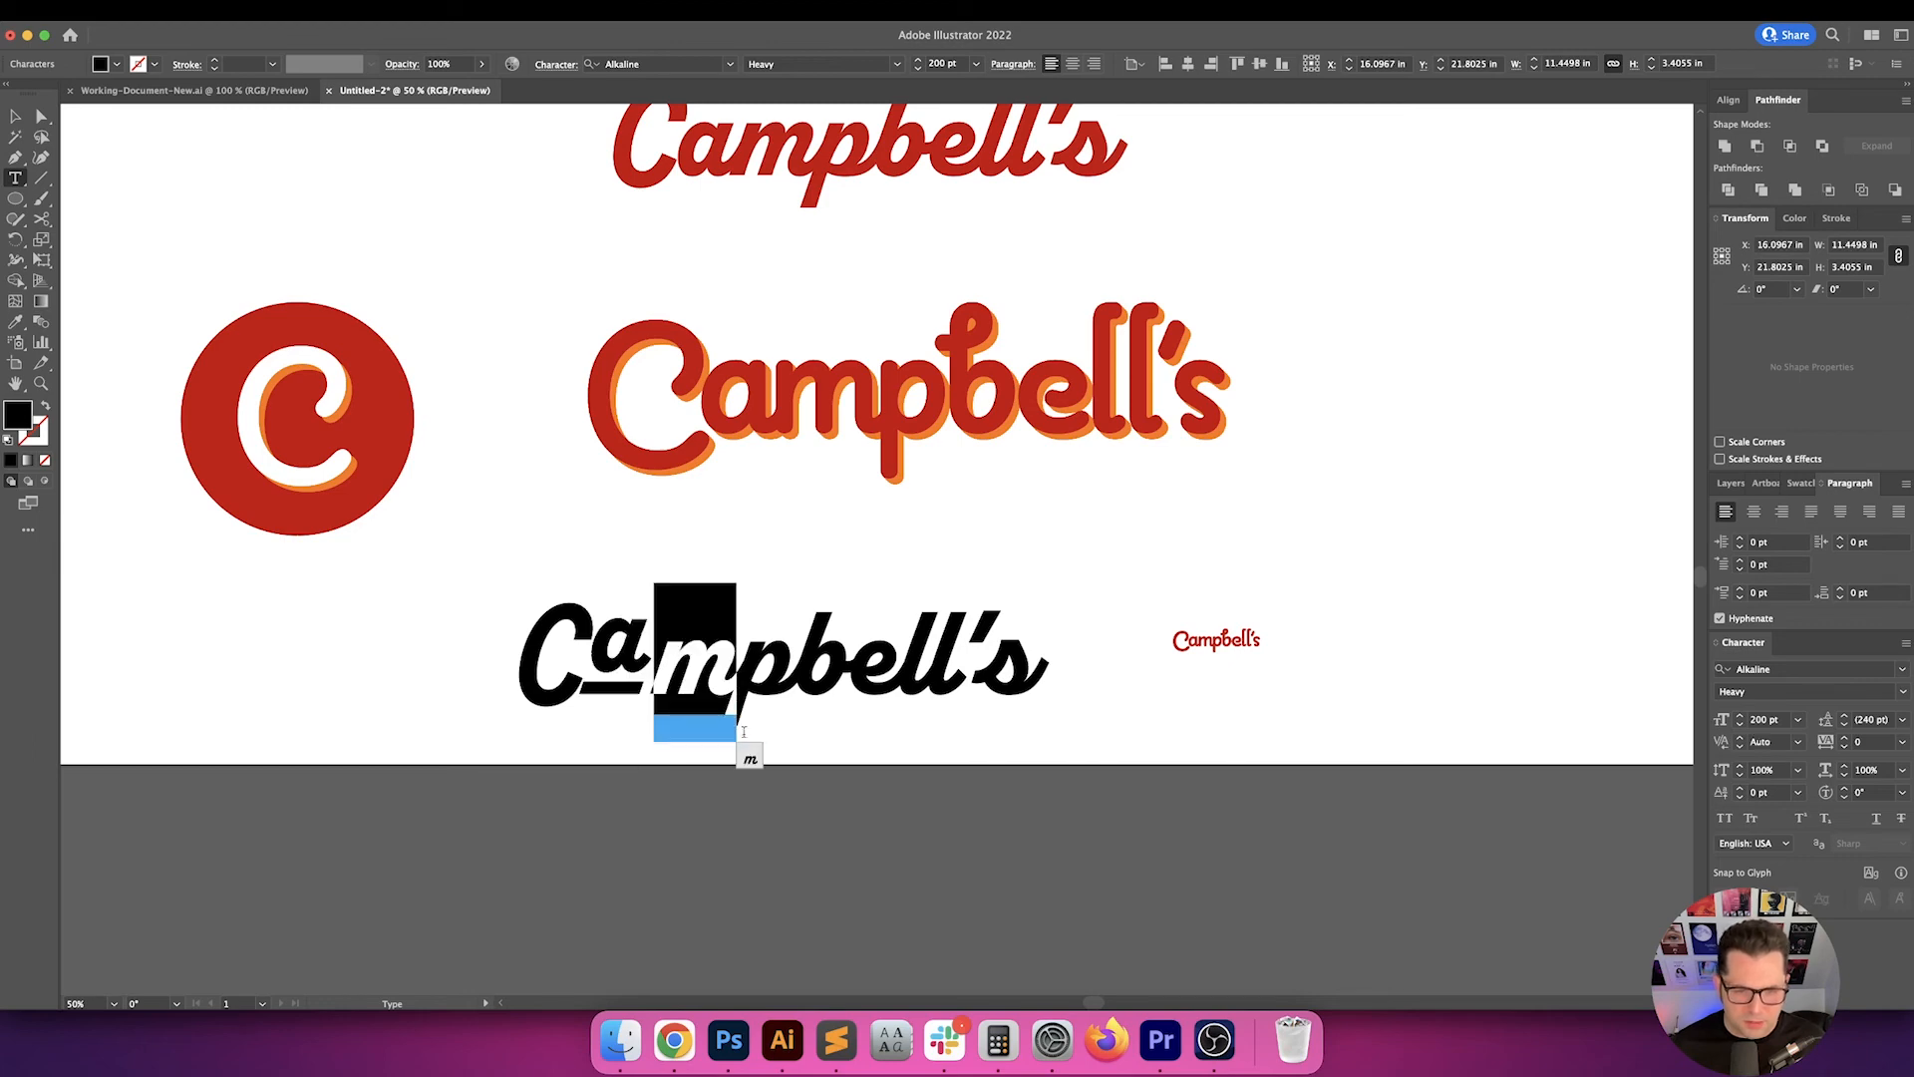
pyautogui.press('super+z')
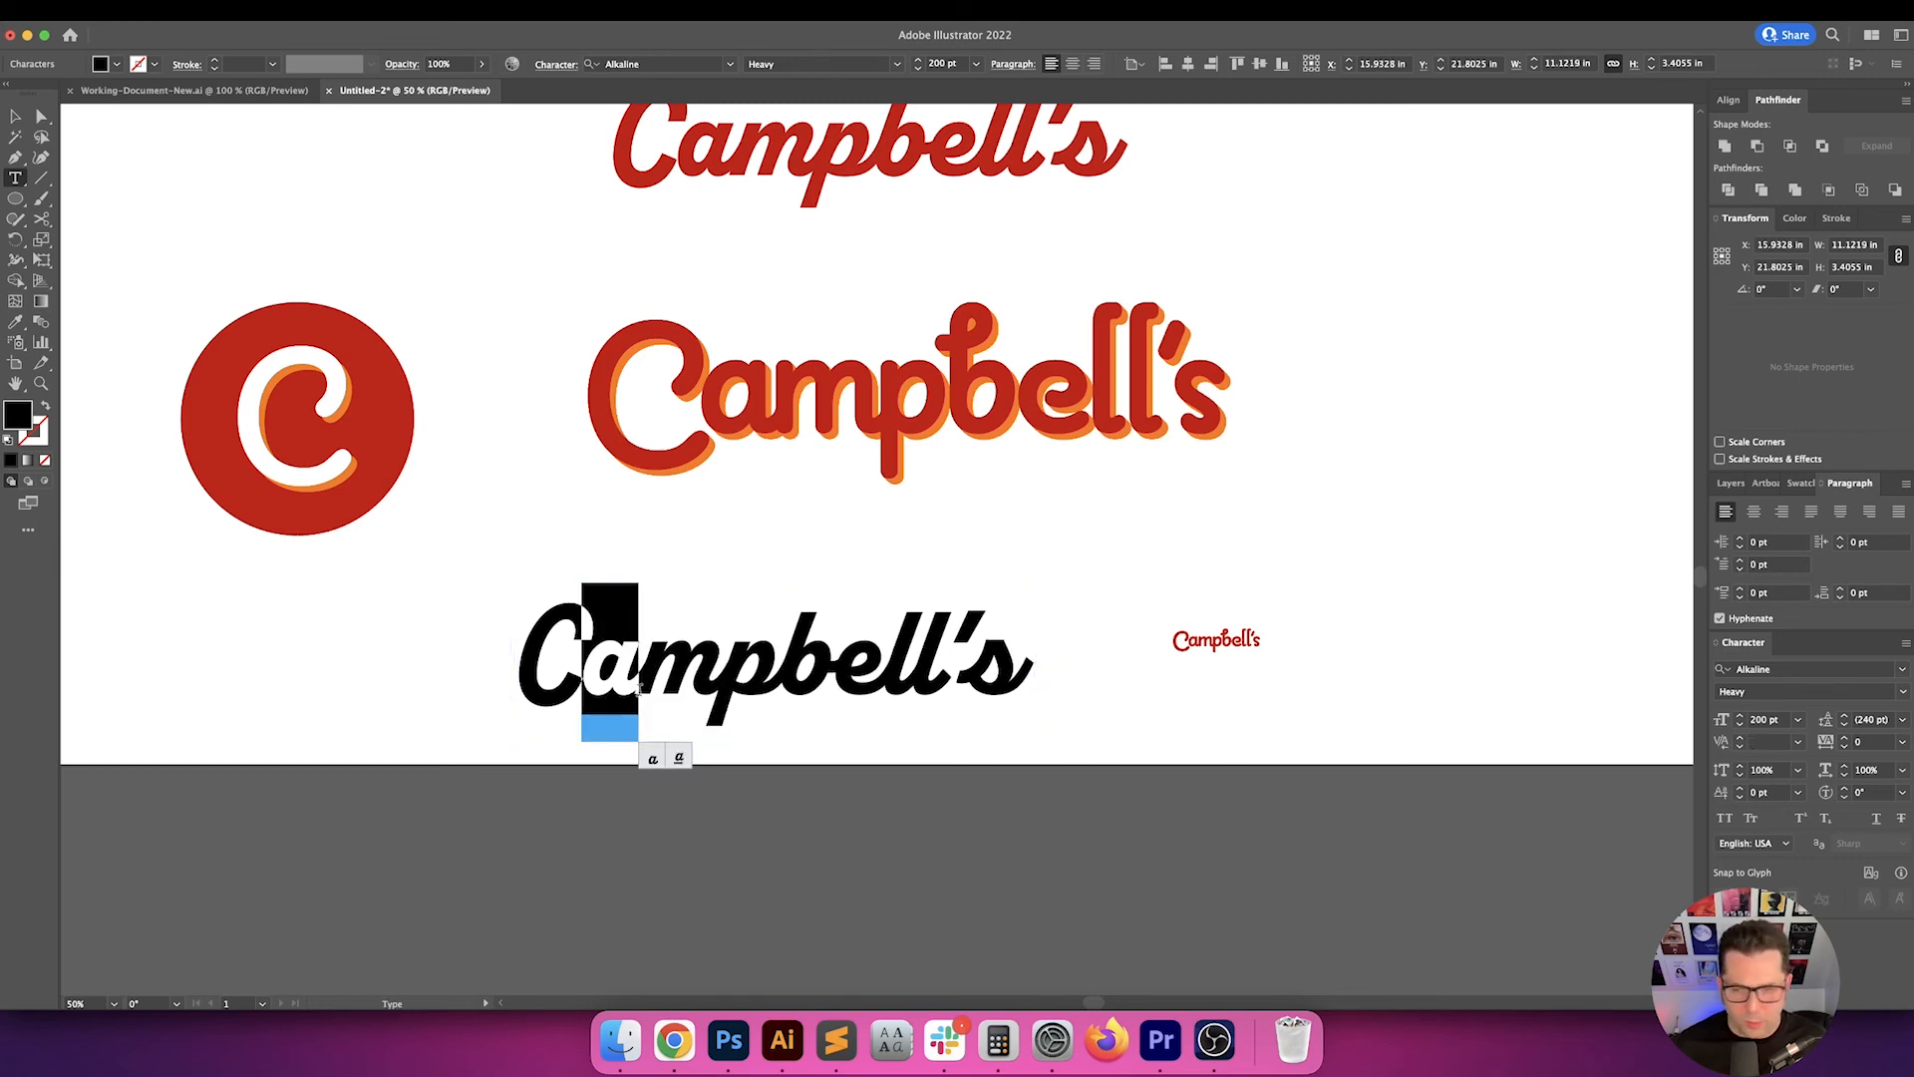
# - Set the kerning of the duplicated black Campbell's text to Auto
pyautogui.press('Escape')
pyautogui.click(1801, 741)
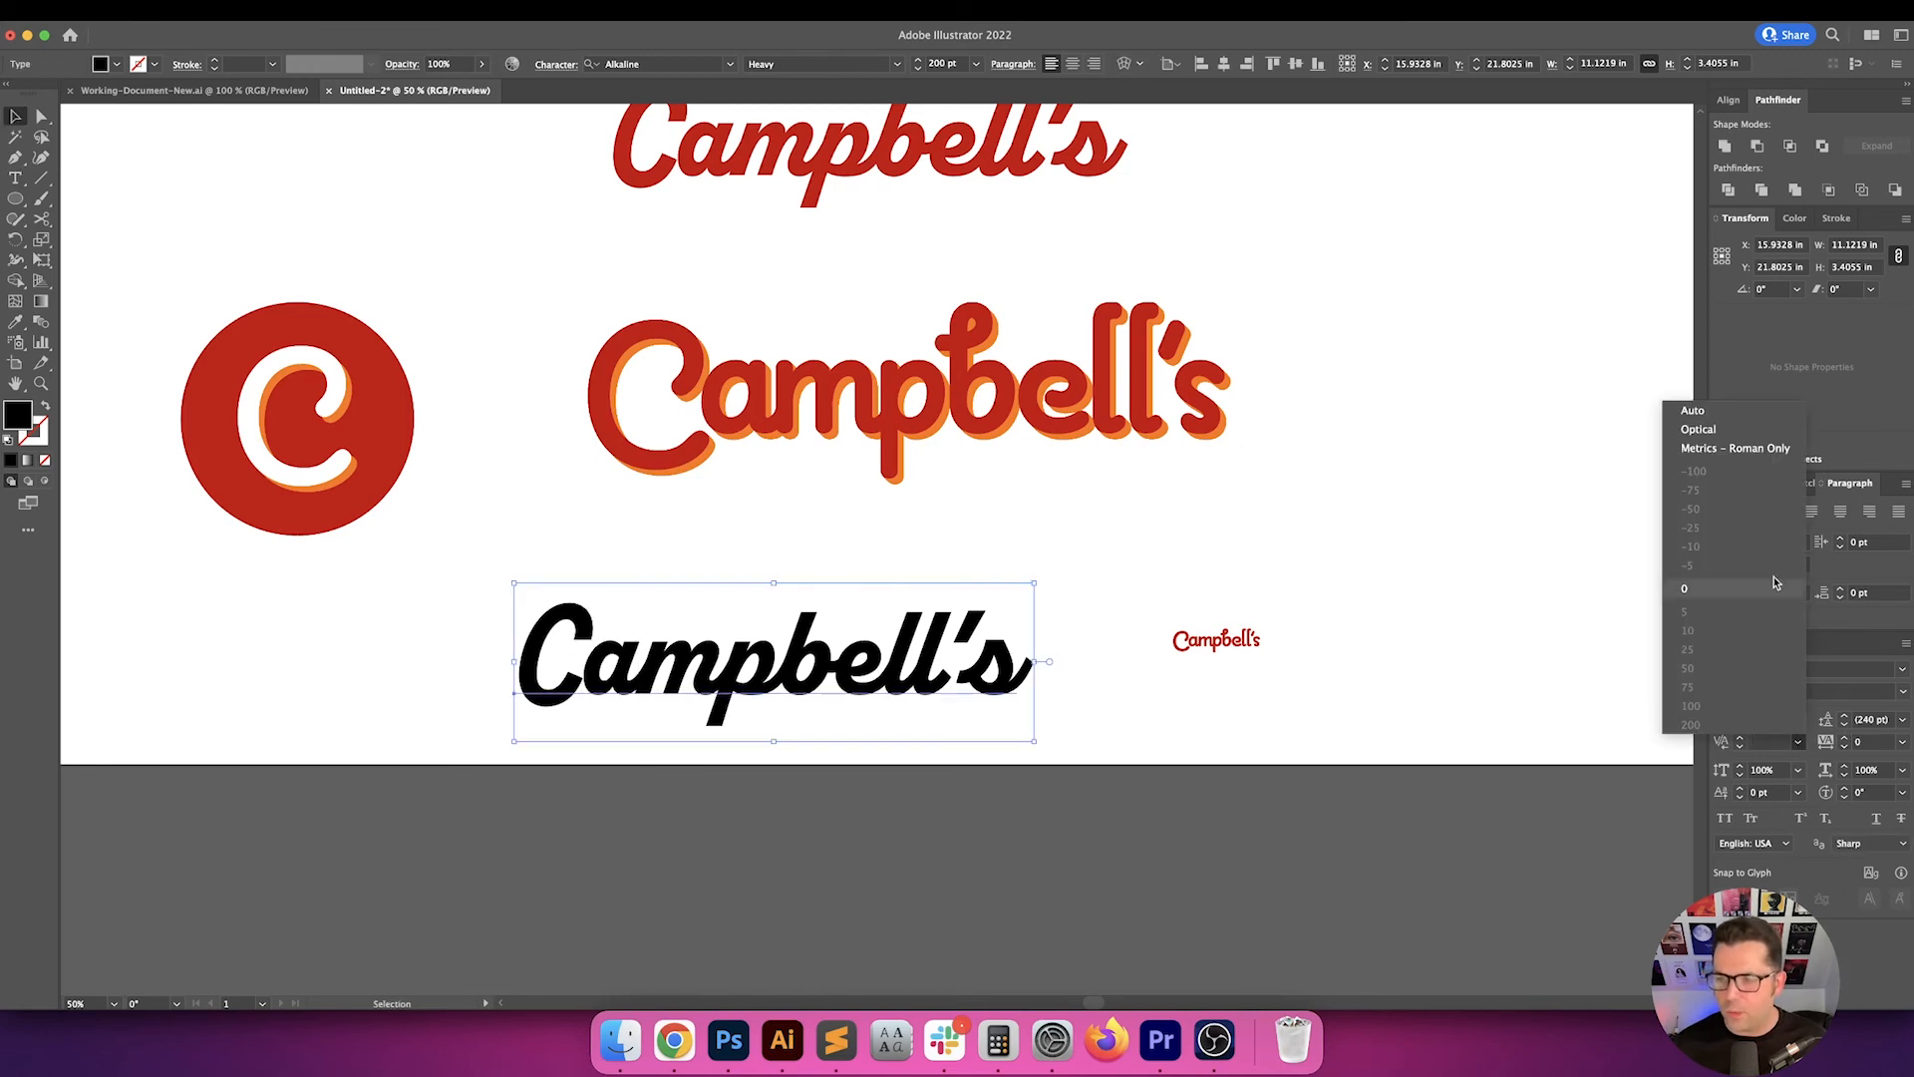
pyautogui.click(1725, 427)
# - Try the alternate glyphs offered for the a, m and p in the duplicated black wordmark
pyautogui.scroll(3, 680, 650)
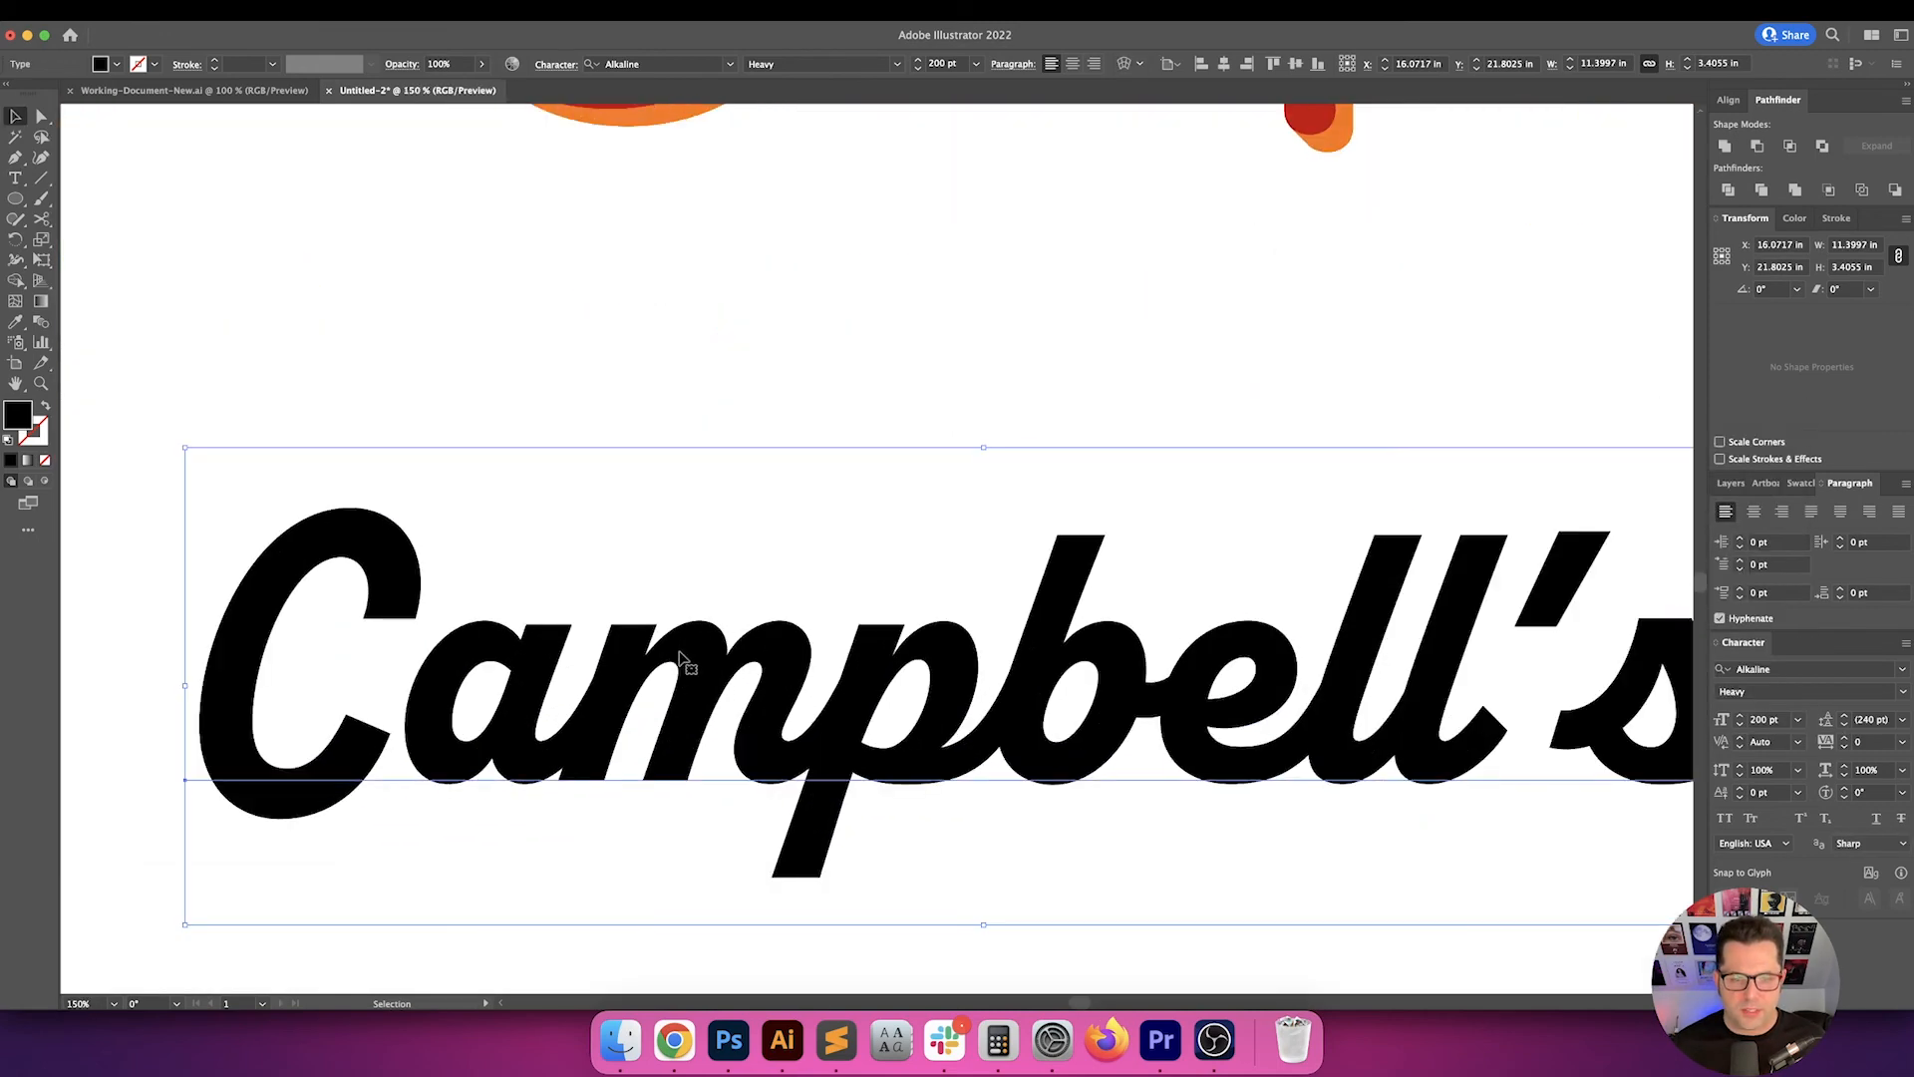
pyautogui.press('t')
pyautogui.moveTo(389, 678); pyautogui.dragTo(483, 674)
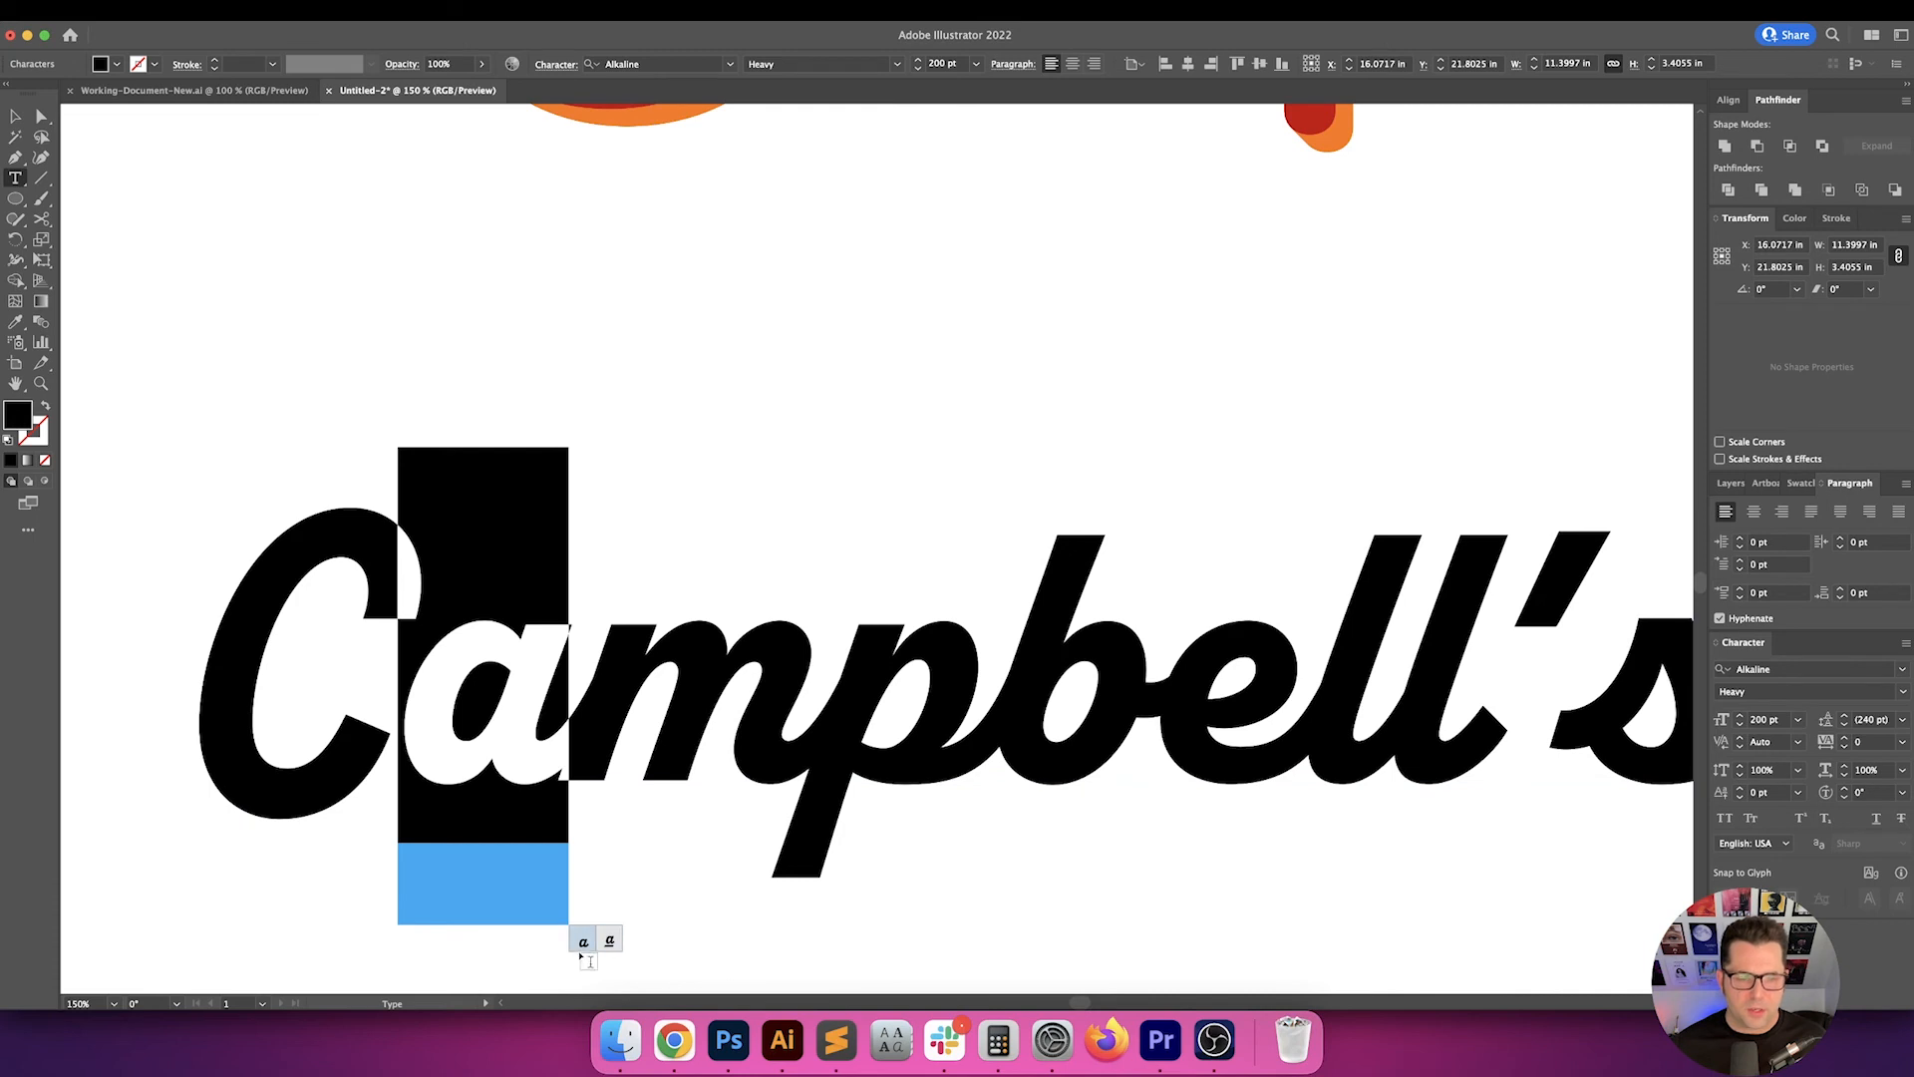
pyautogui.click(585, 943)
pyautogui.press('super+z')
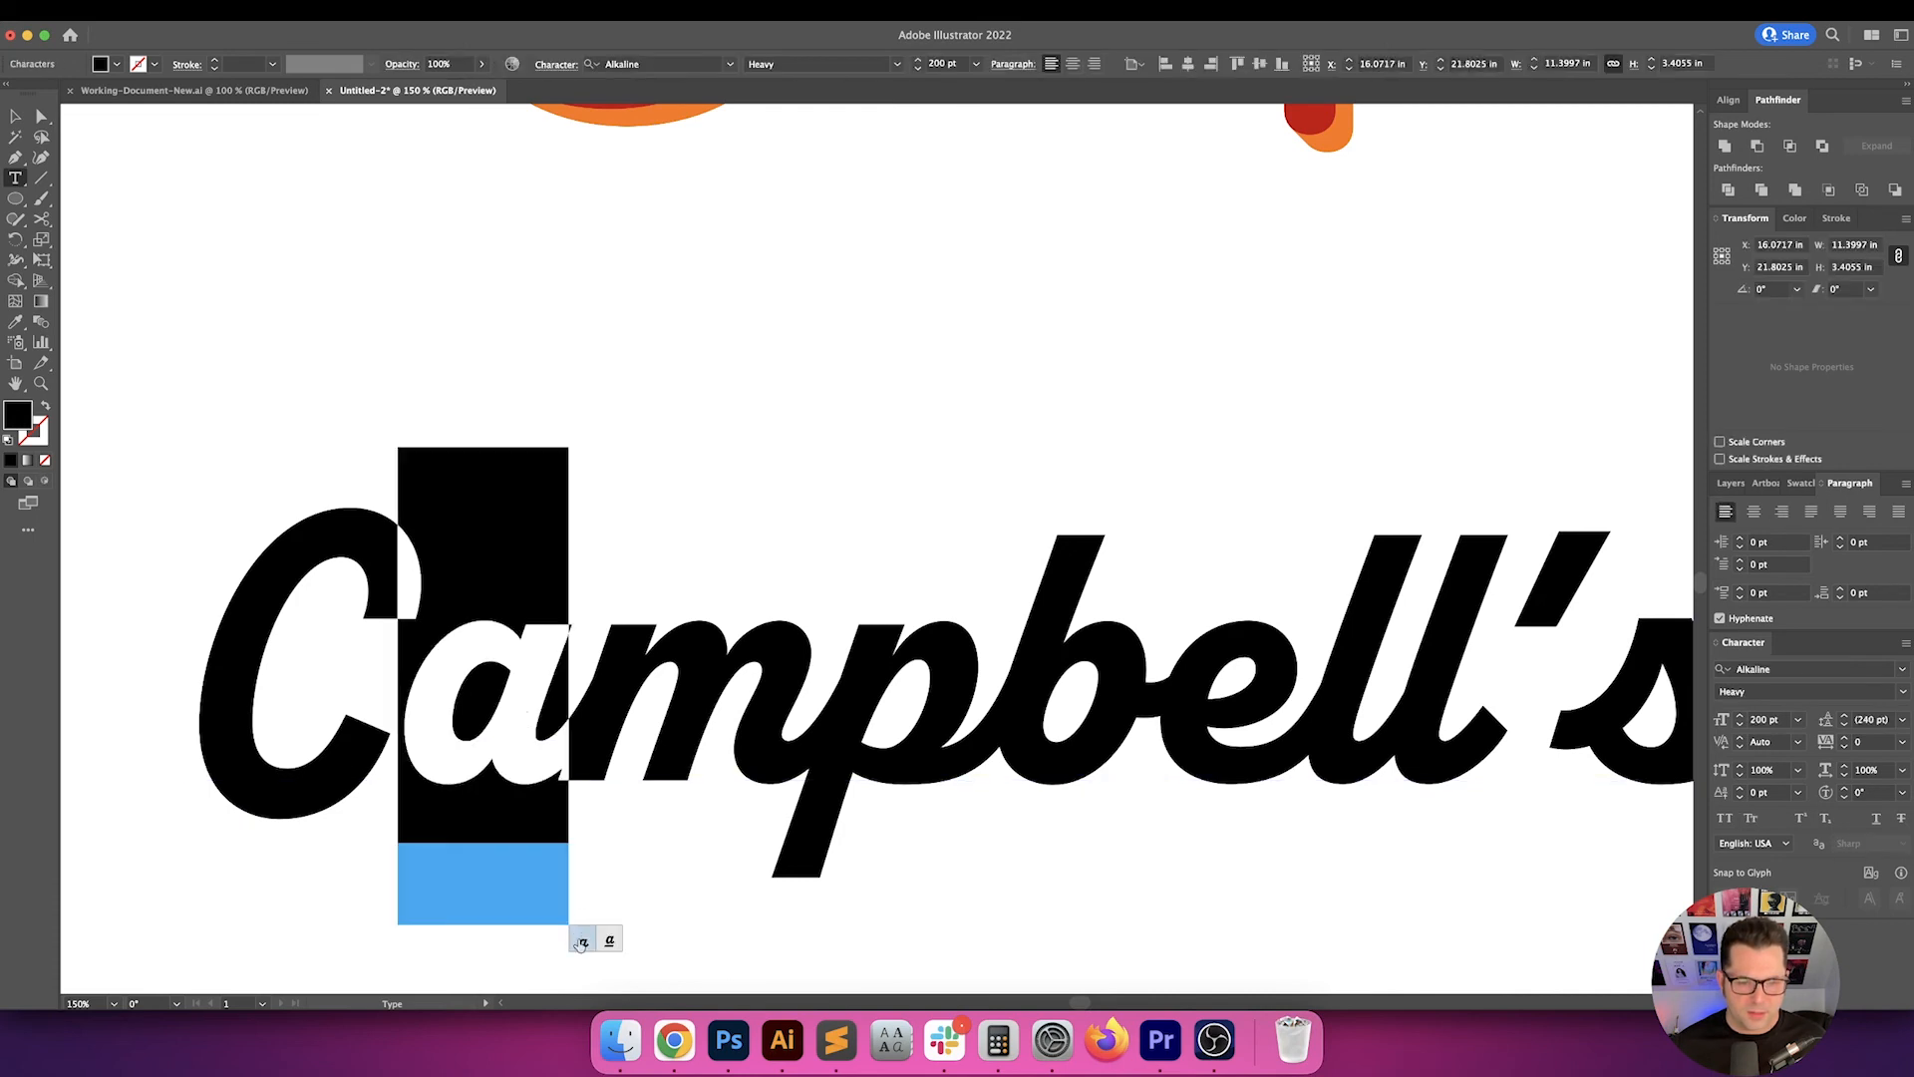
pyautogui.moveTo(596, 720); pyautogui.dragTo(819, 733)
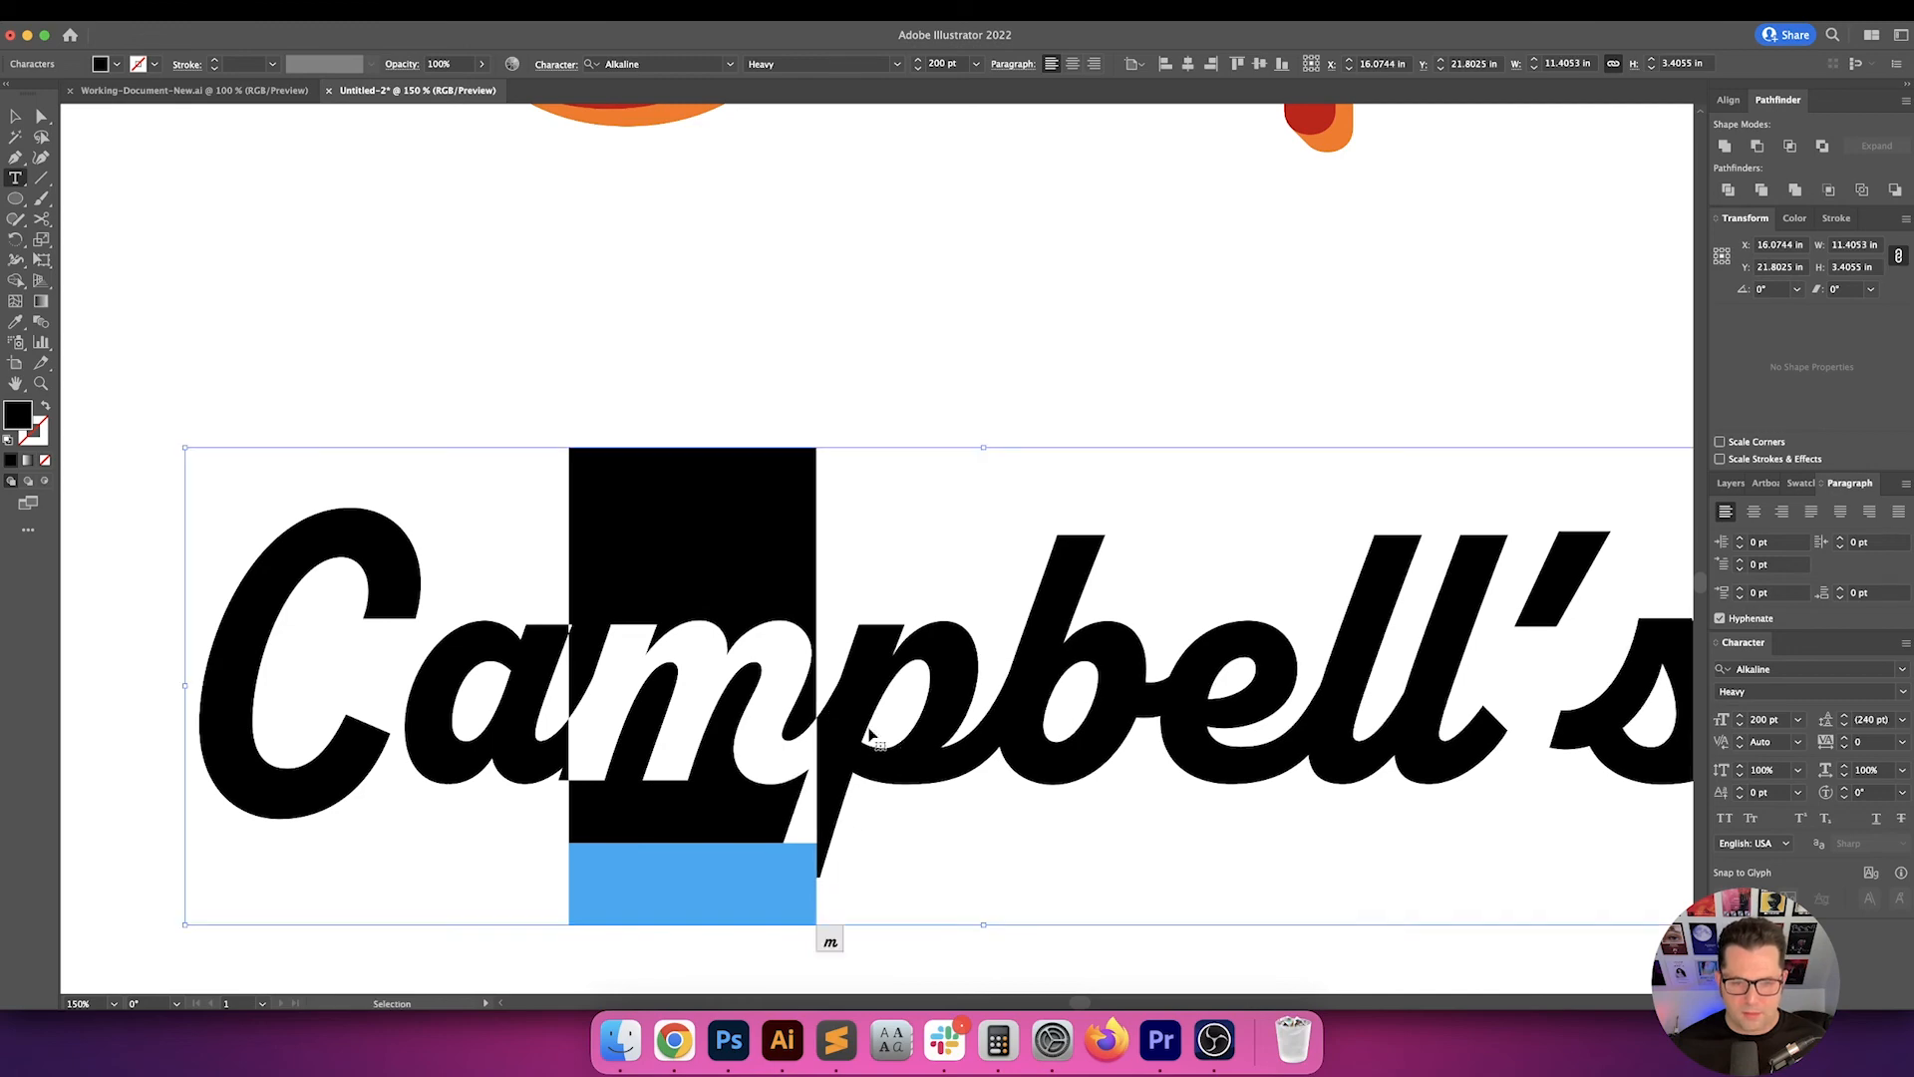
pyautogui.moveTo(849, 727); pyautogui.dragTo(930, 726)
pyautogui.click(996, 938)
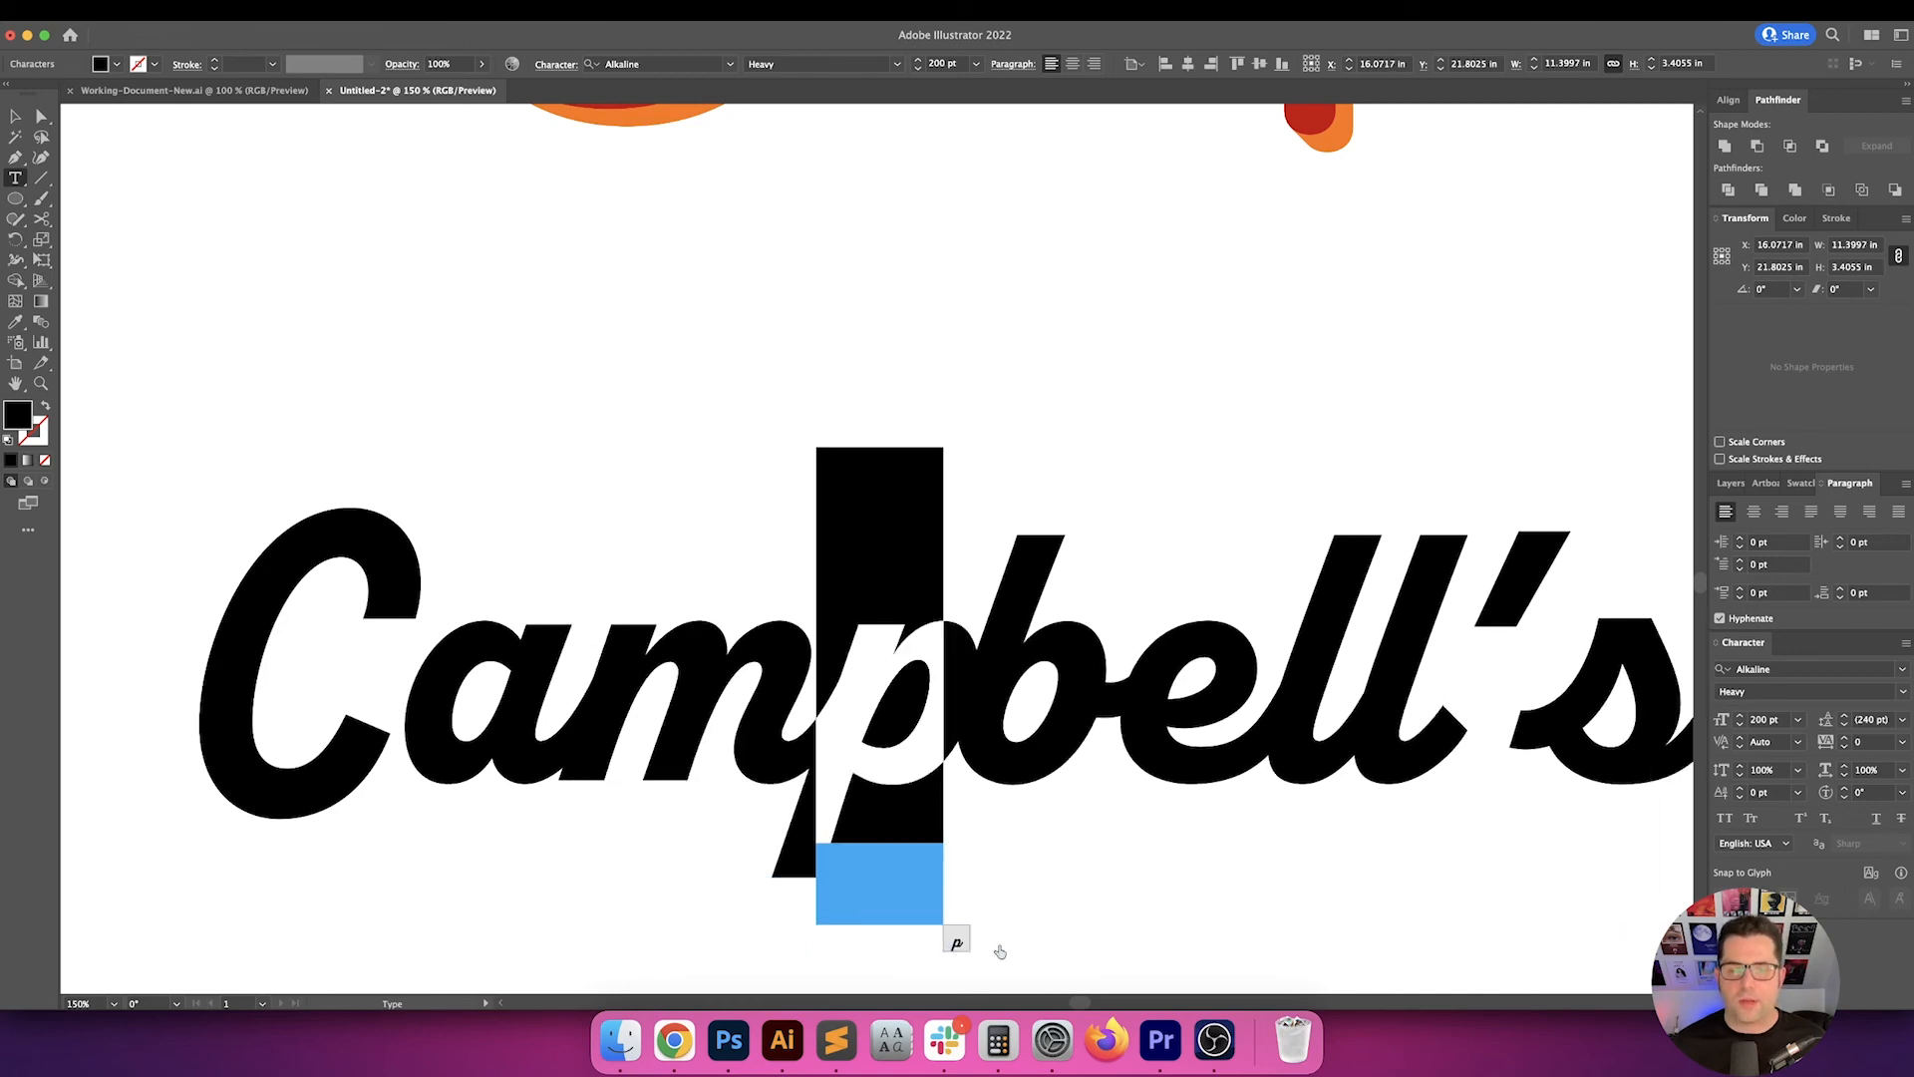
pyautogui.press('super+minus')
pyautogui.press('super+minus')
pyautogui.press('Escape')
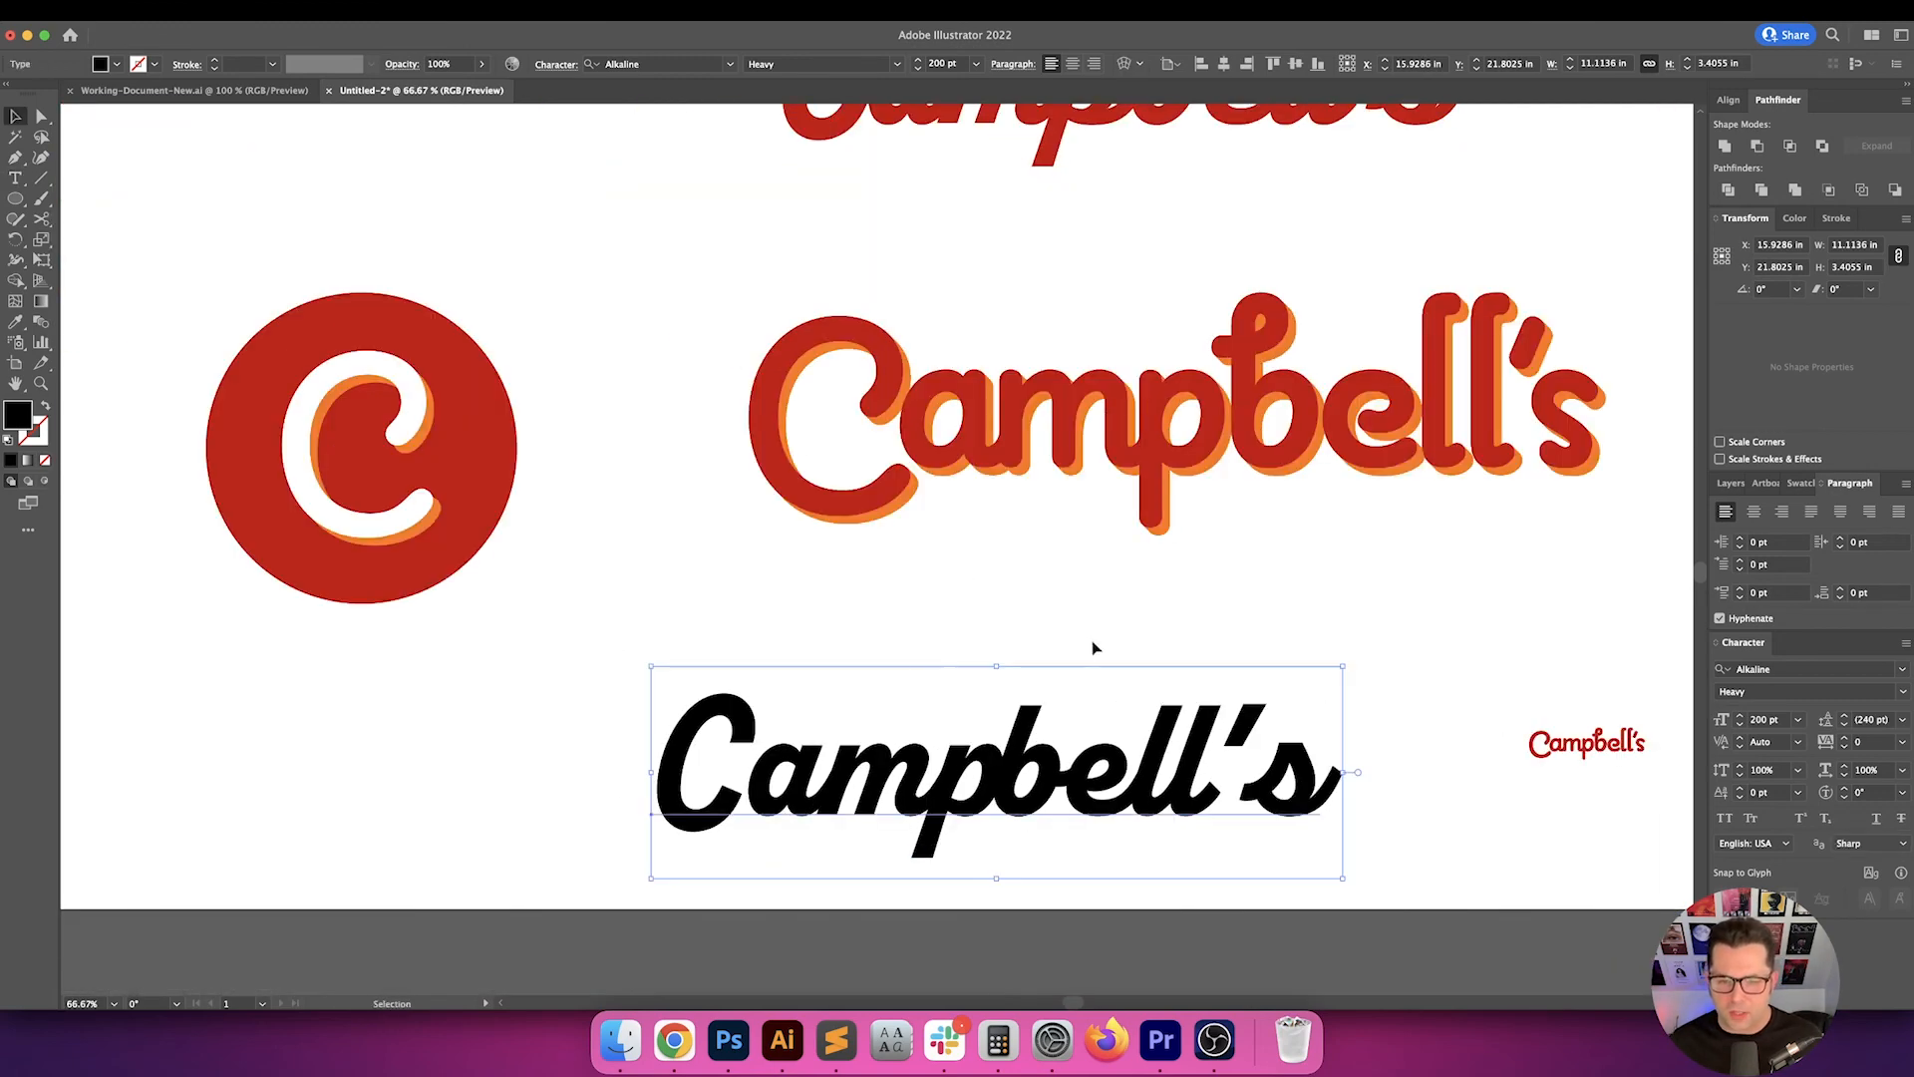
pyautogui.moveTo(1092, 640); pyautogui.dragTo(992, 611)
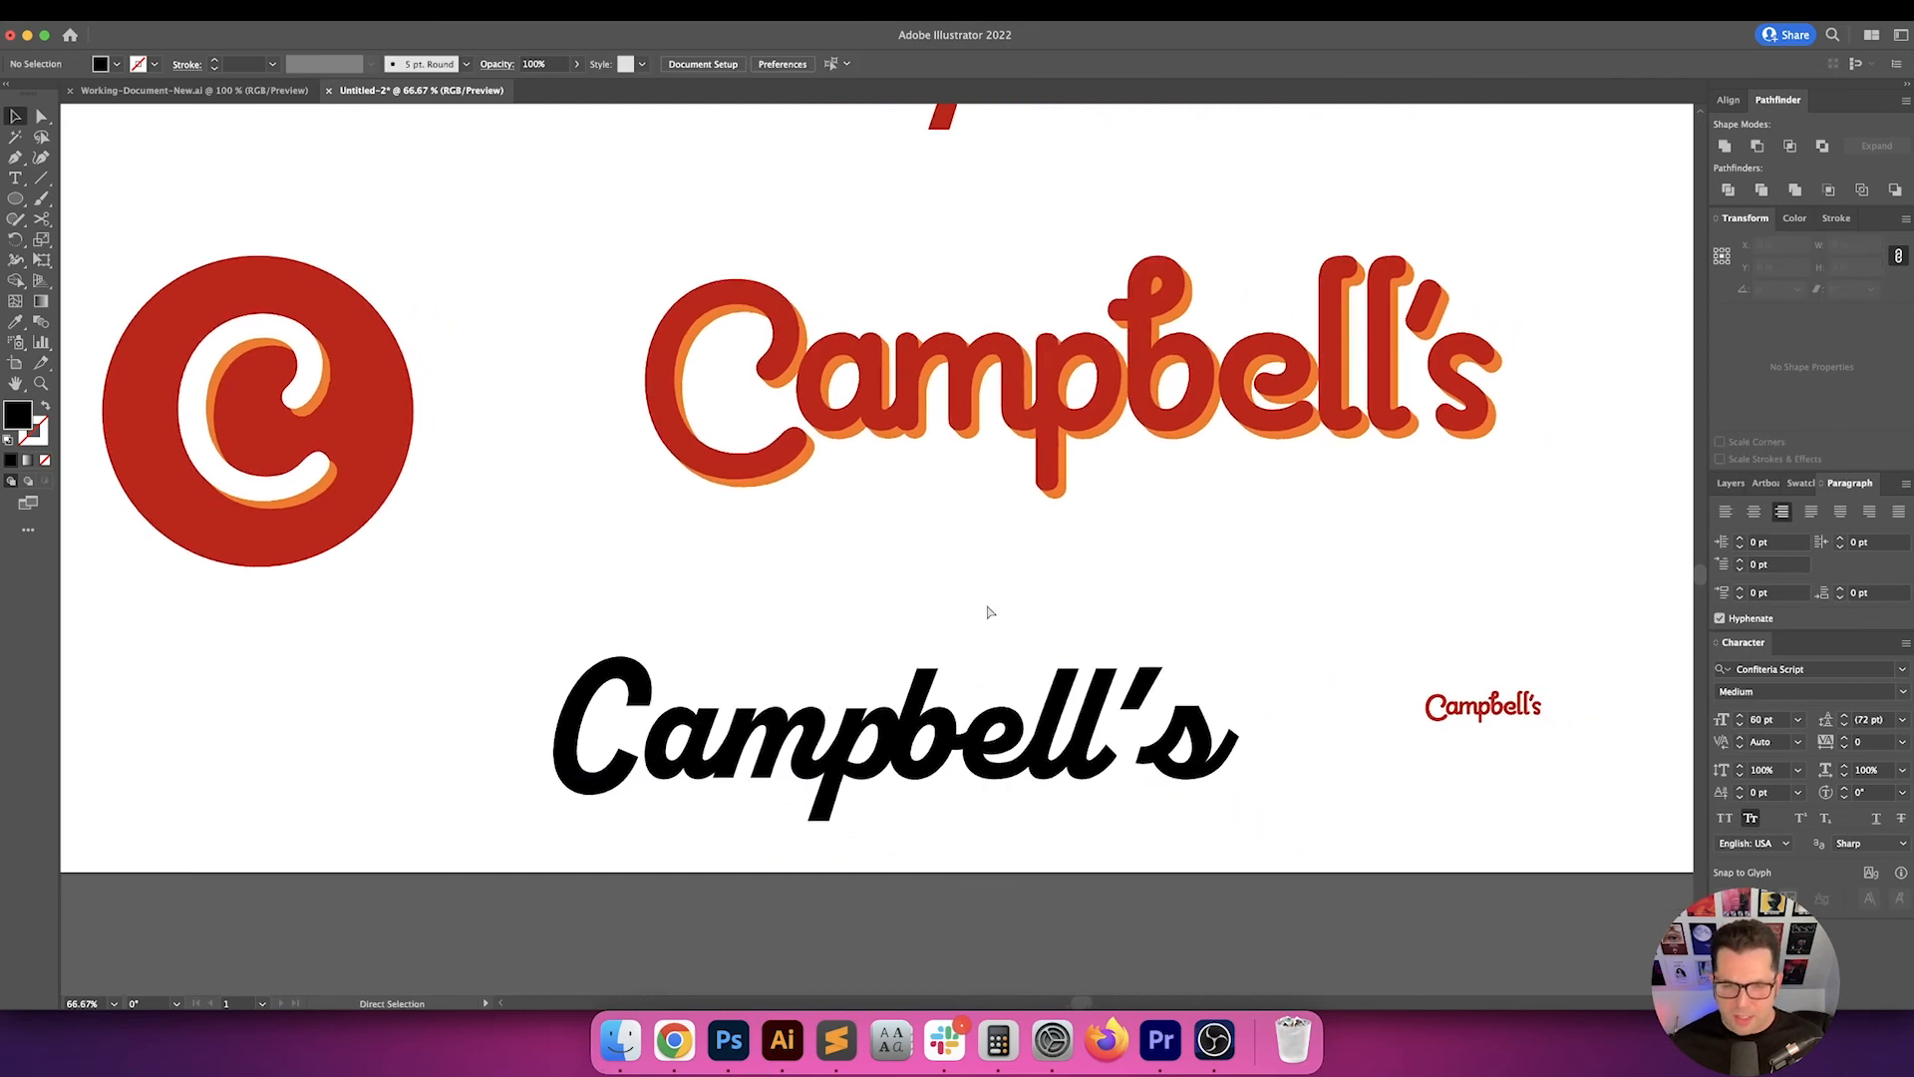
pyautogui.write('t')
pyautogui.moveTo(925, 739); pyautogui.dragTo(949, 736)
pyautogui.press('t')
pyautogui.click(945, 736)
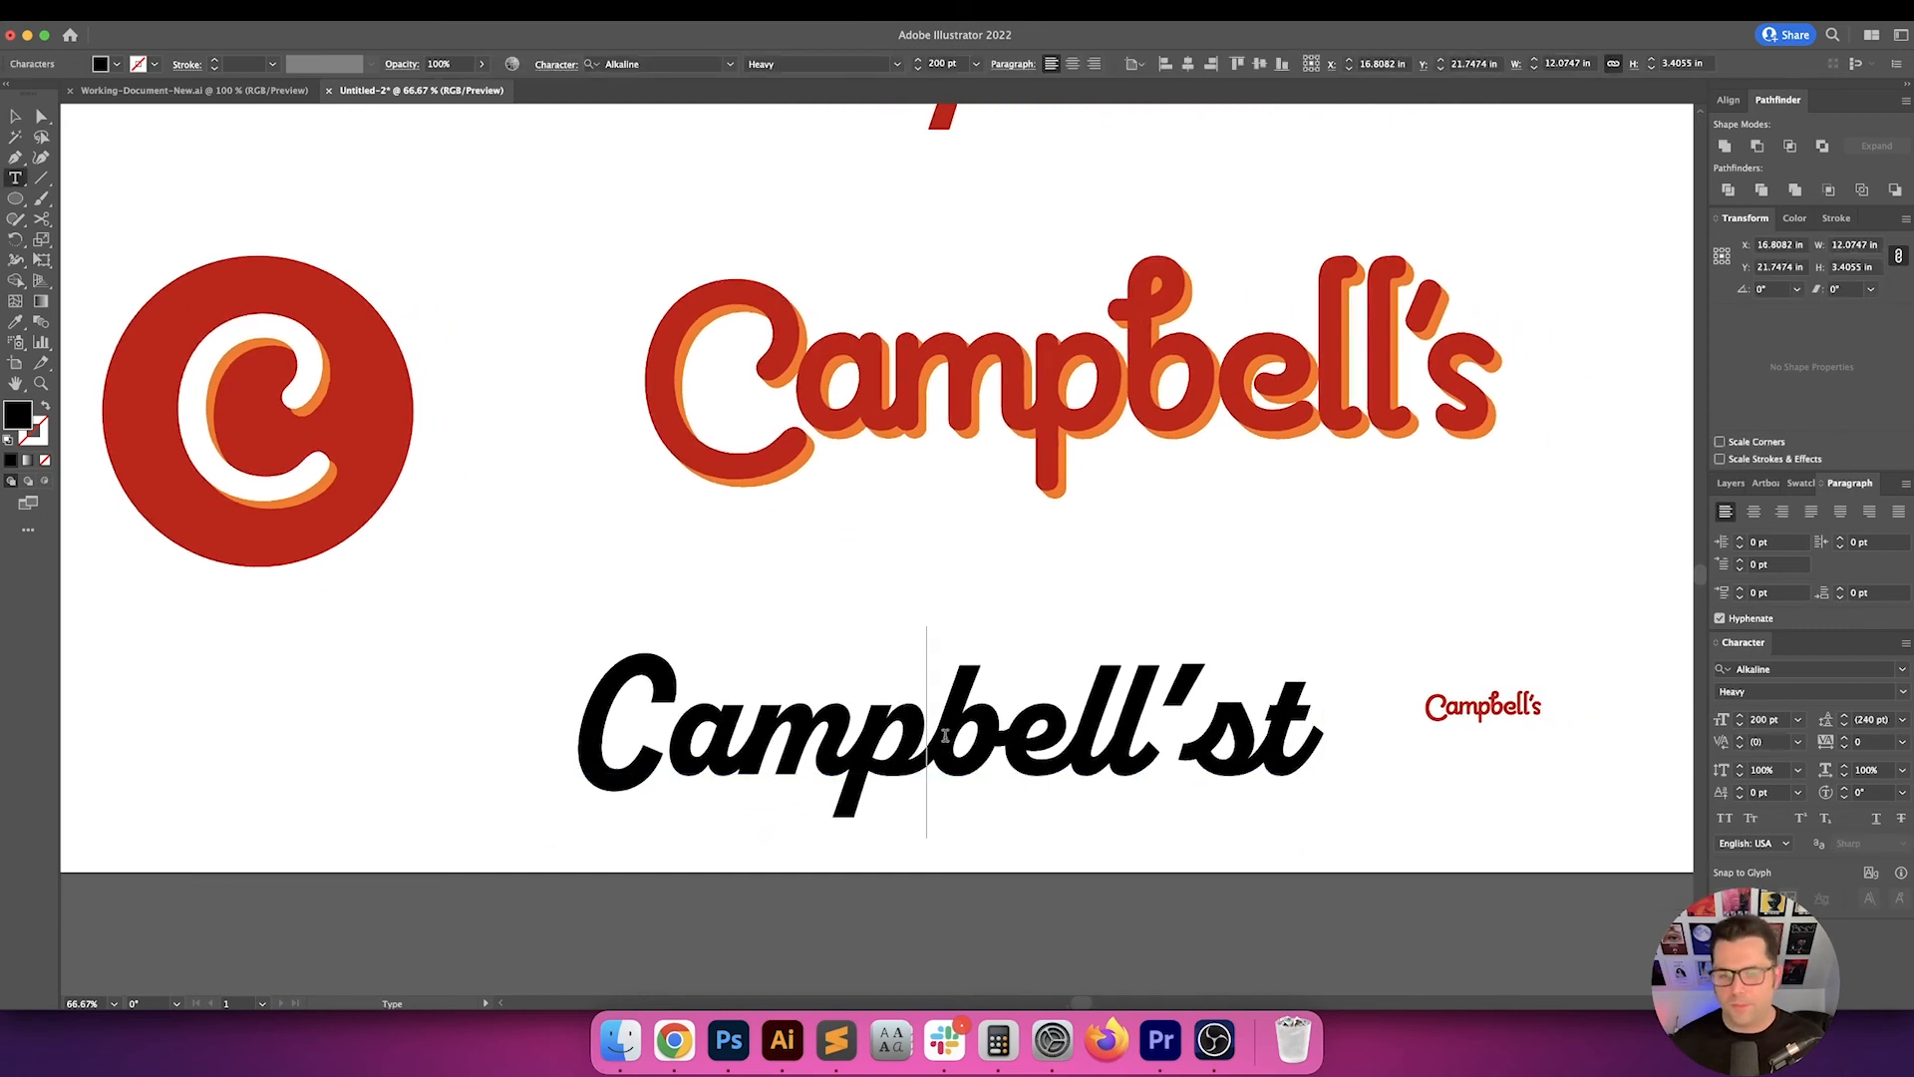
pyautogui.press('Down')
pyautogui.press('BackSpace')
# - Check the alternate glyphs available for the b, e and first l in the duplicated black wordmark
pyautogui.press('Left')
pyautogui.press('Left')
pyautogui.hotkey('shift', 'Left')
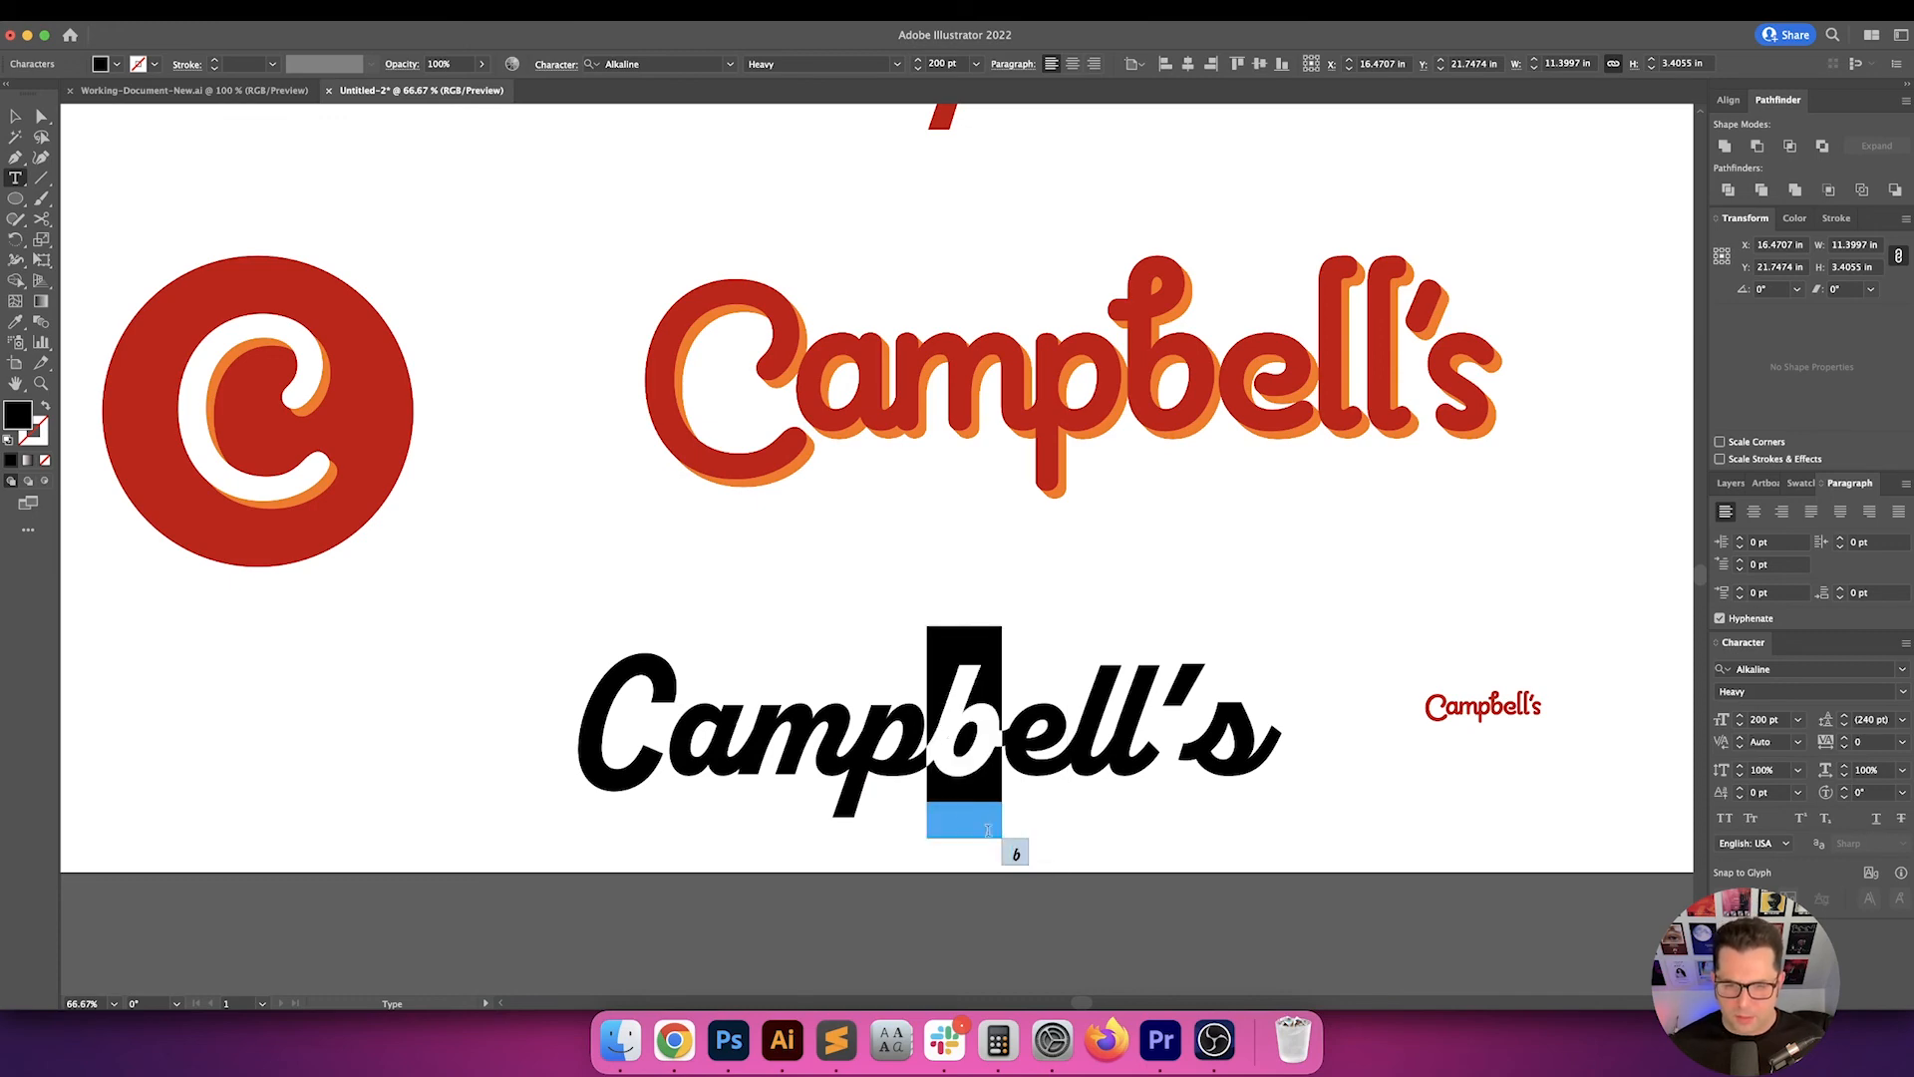
pyautogui.hscroll(1, 1013, 851)
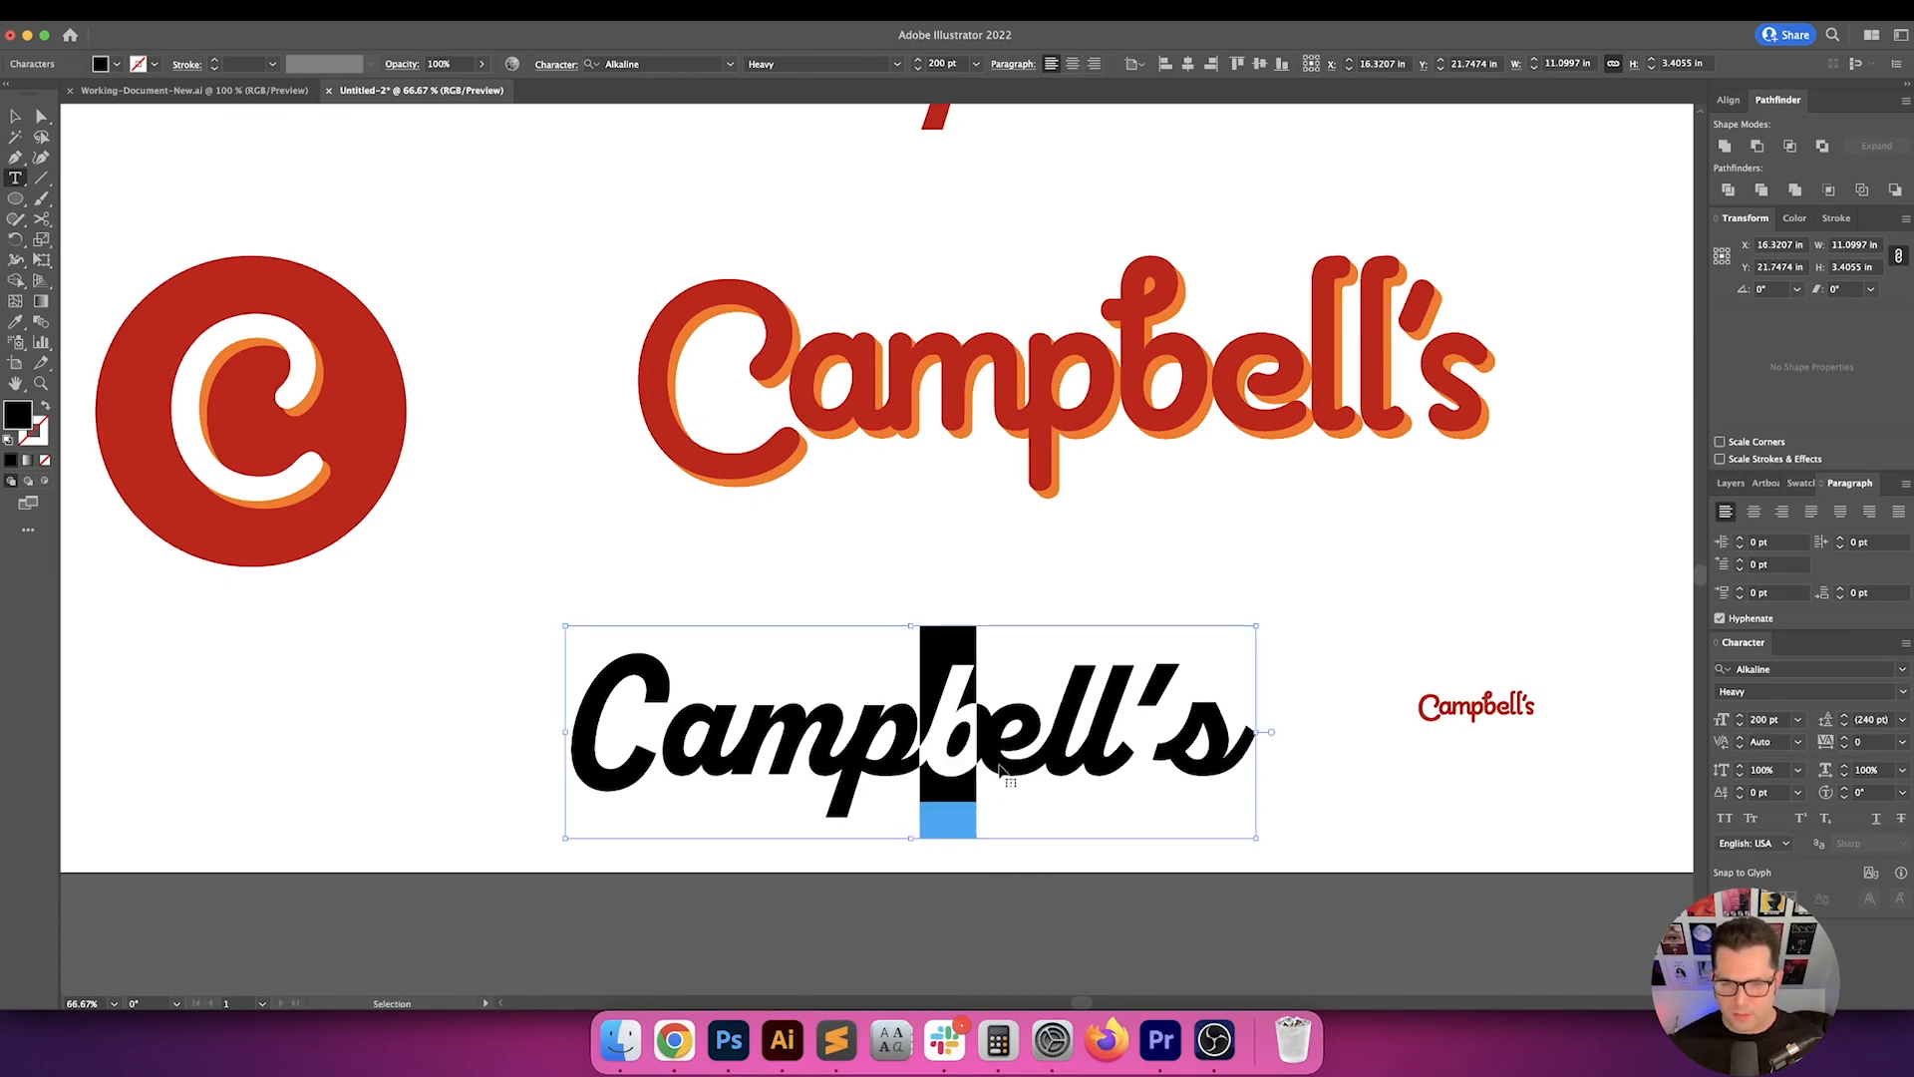
pyautogui.click(1006, 750)
pyautogui.hotkey('shift', 'Right')
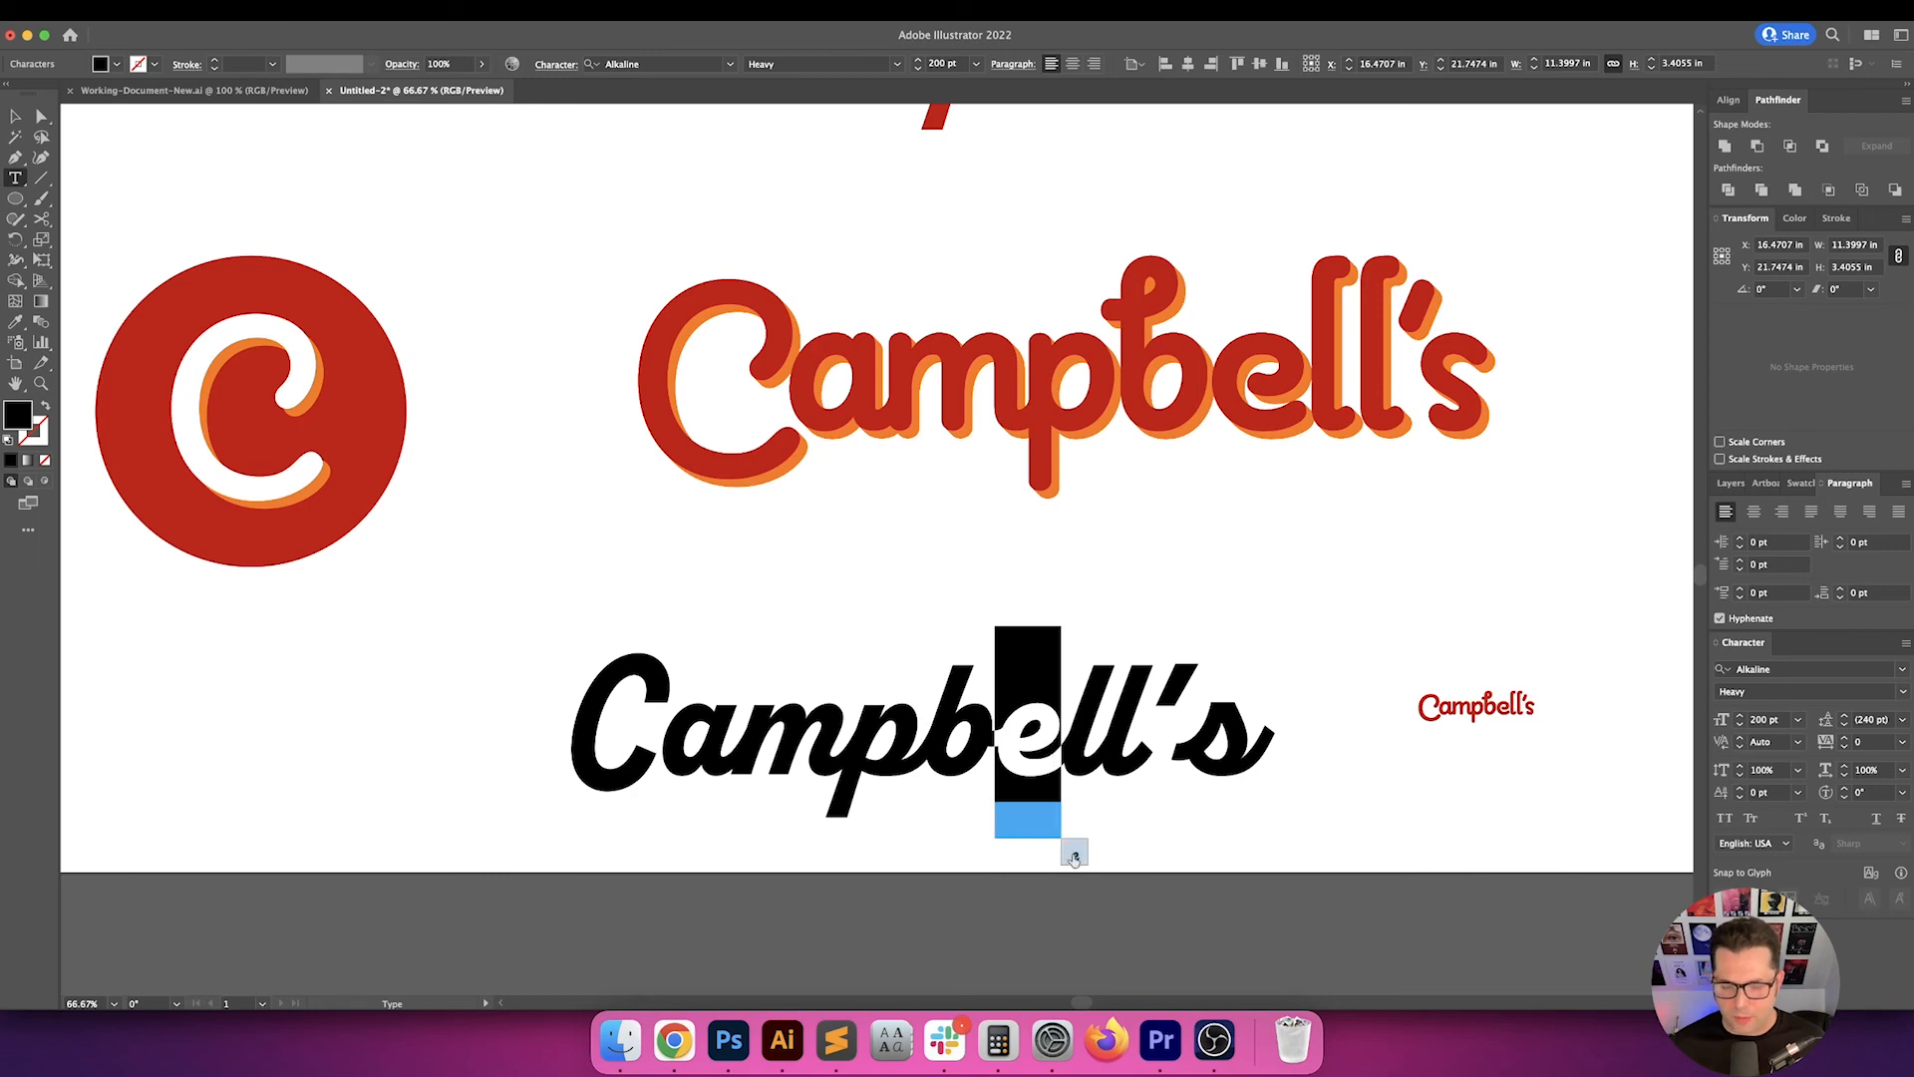
pyautogui.click(1071, 853)
pyautogui.press('Right')
pyautogui.hotkey('shift', 'Right')
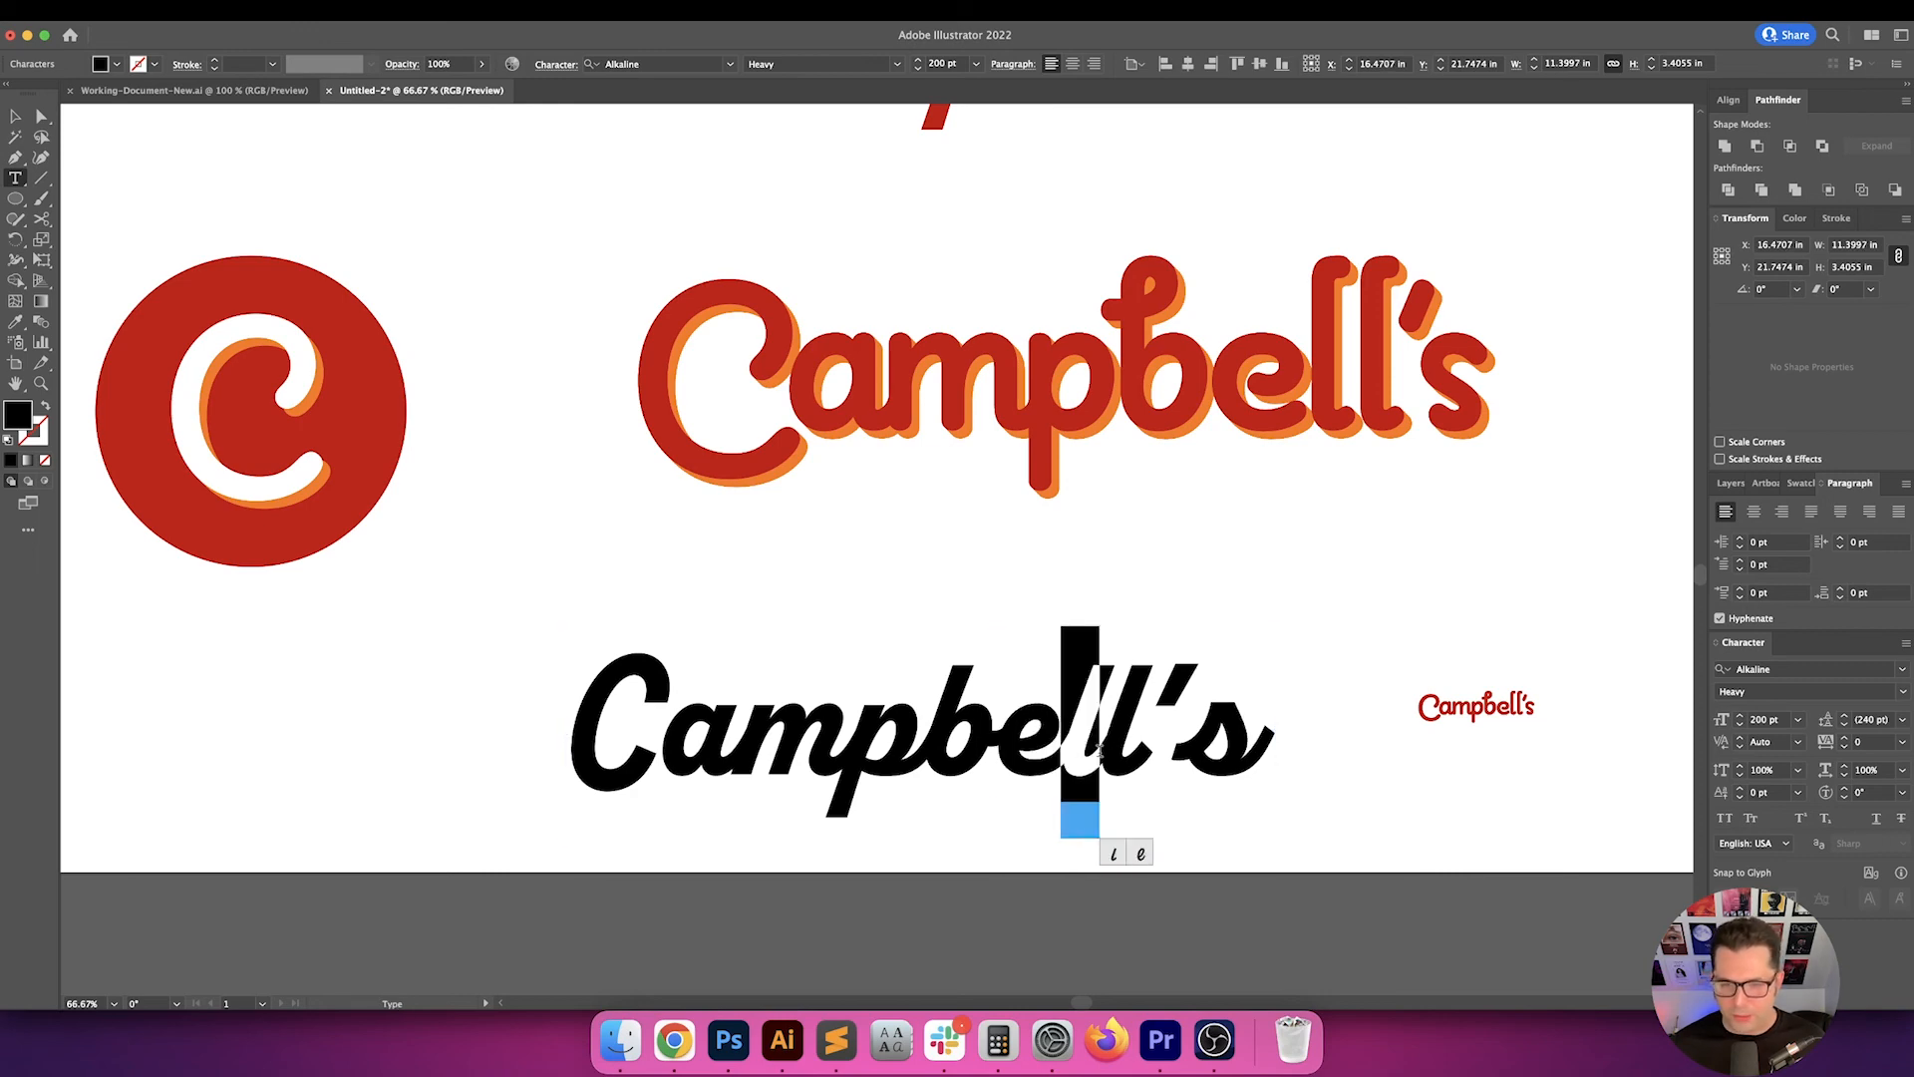
pyautogui.press('Escape')
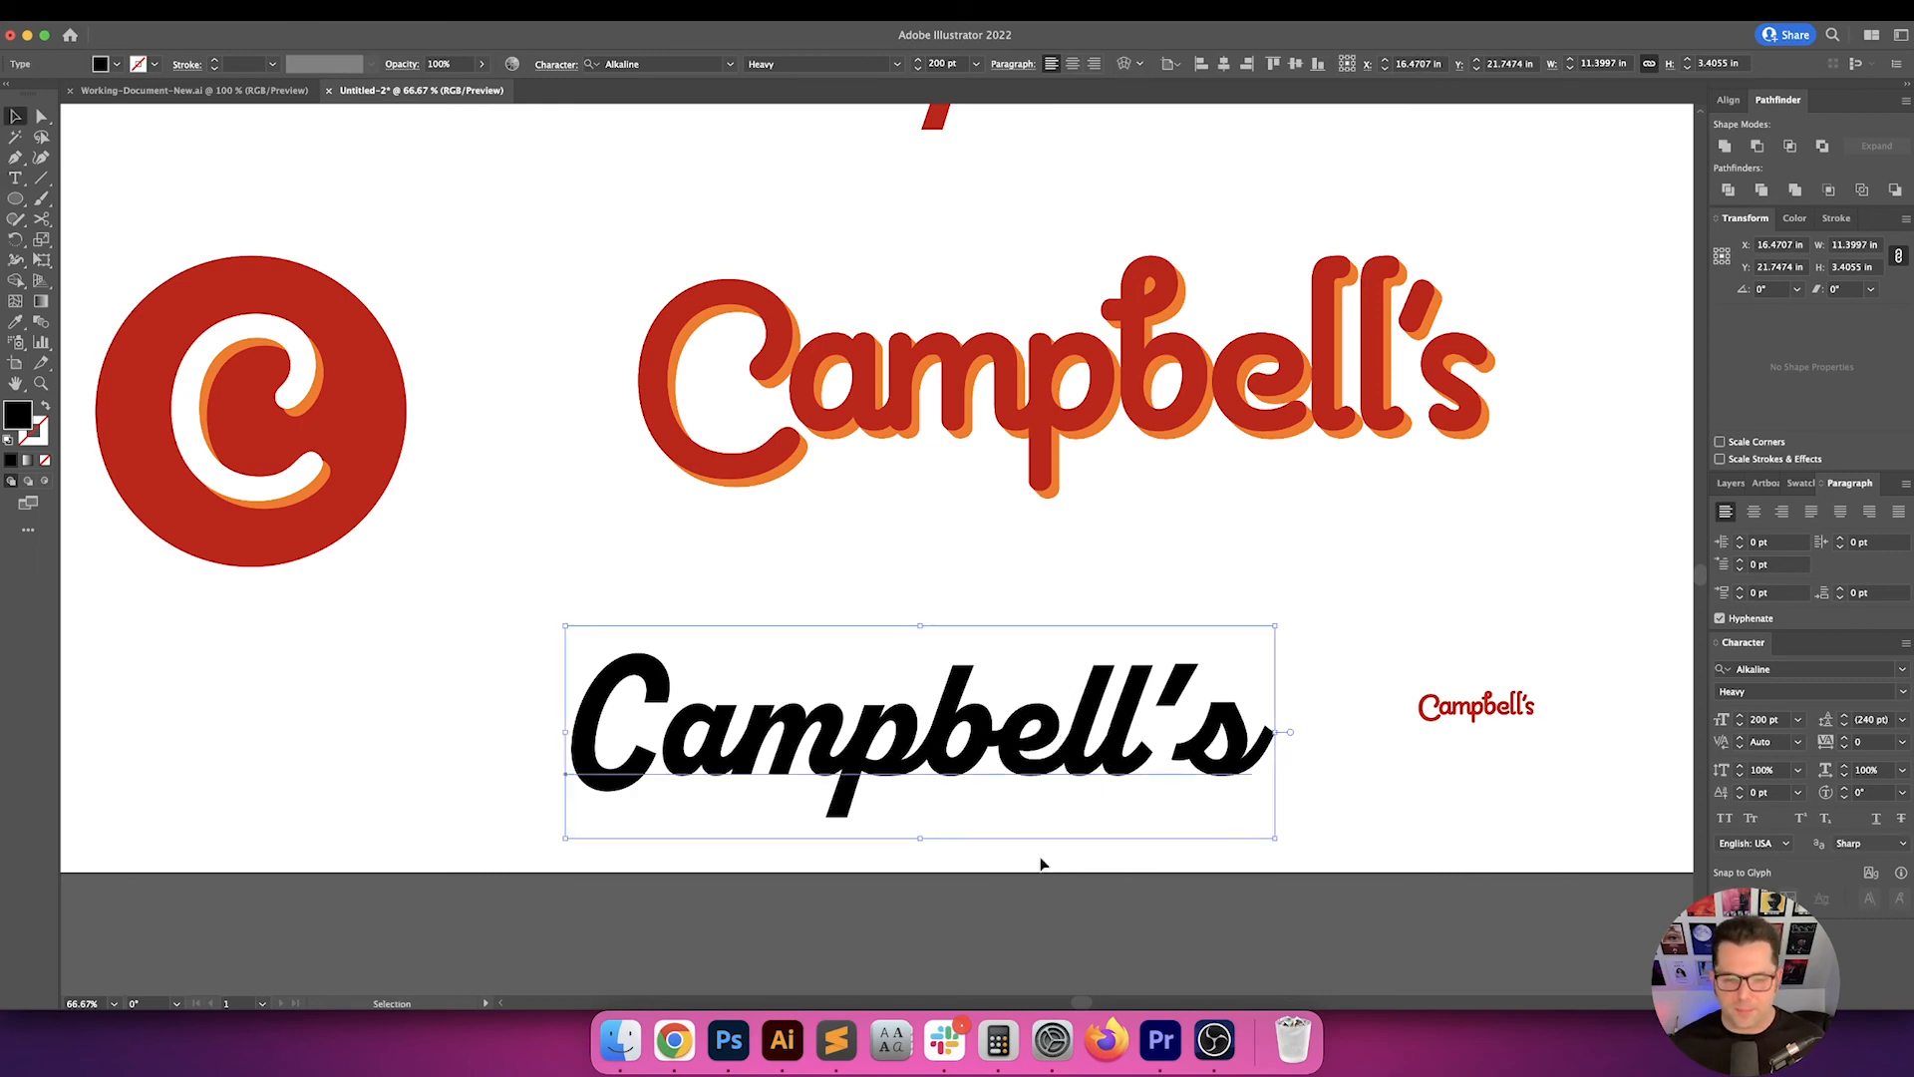
# - Switch briefly to Chrome, return to Illustrator and review the whole artboard of Campbell's wordmark options with nothing selected
pyautogui.click(674, 1041)
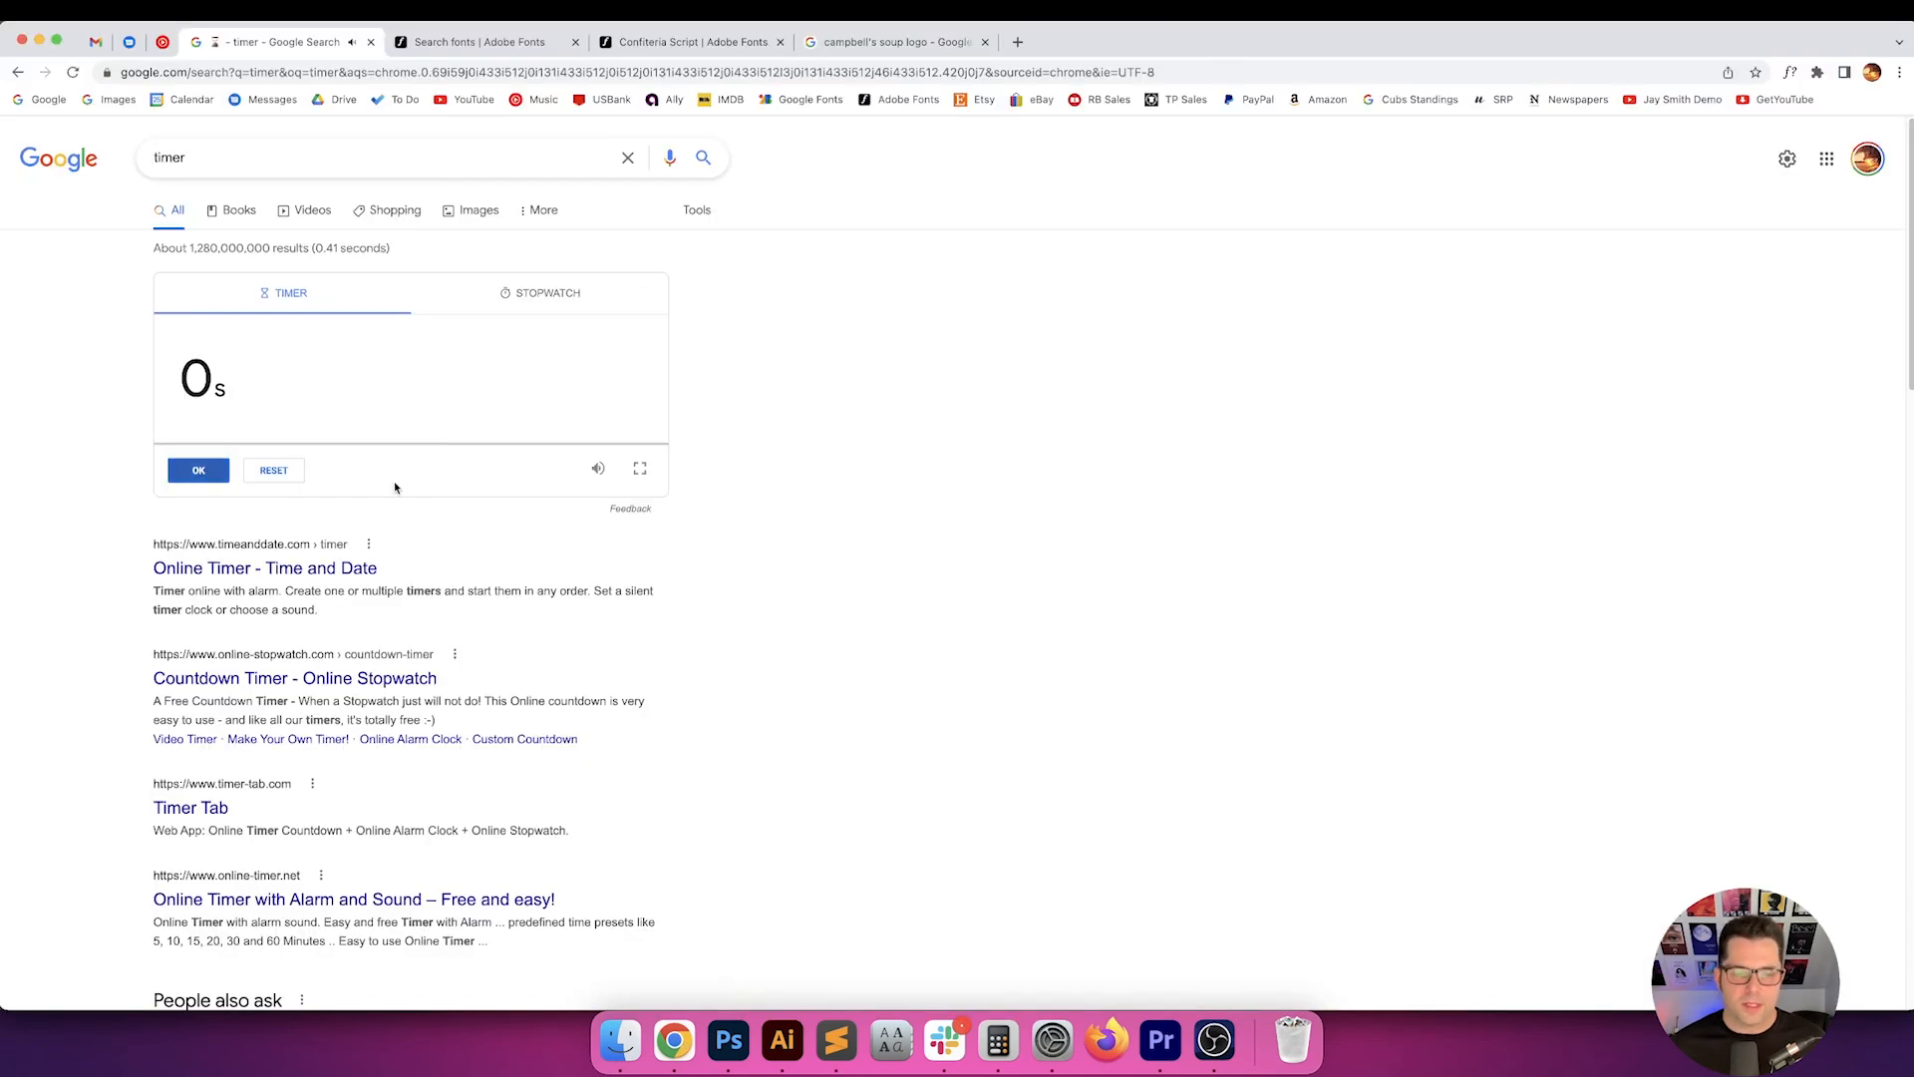
pyautogui.click(783, 1043)
pyautogui.click(1254, 562)
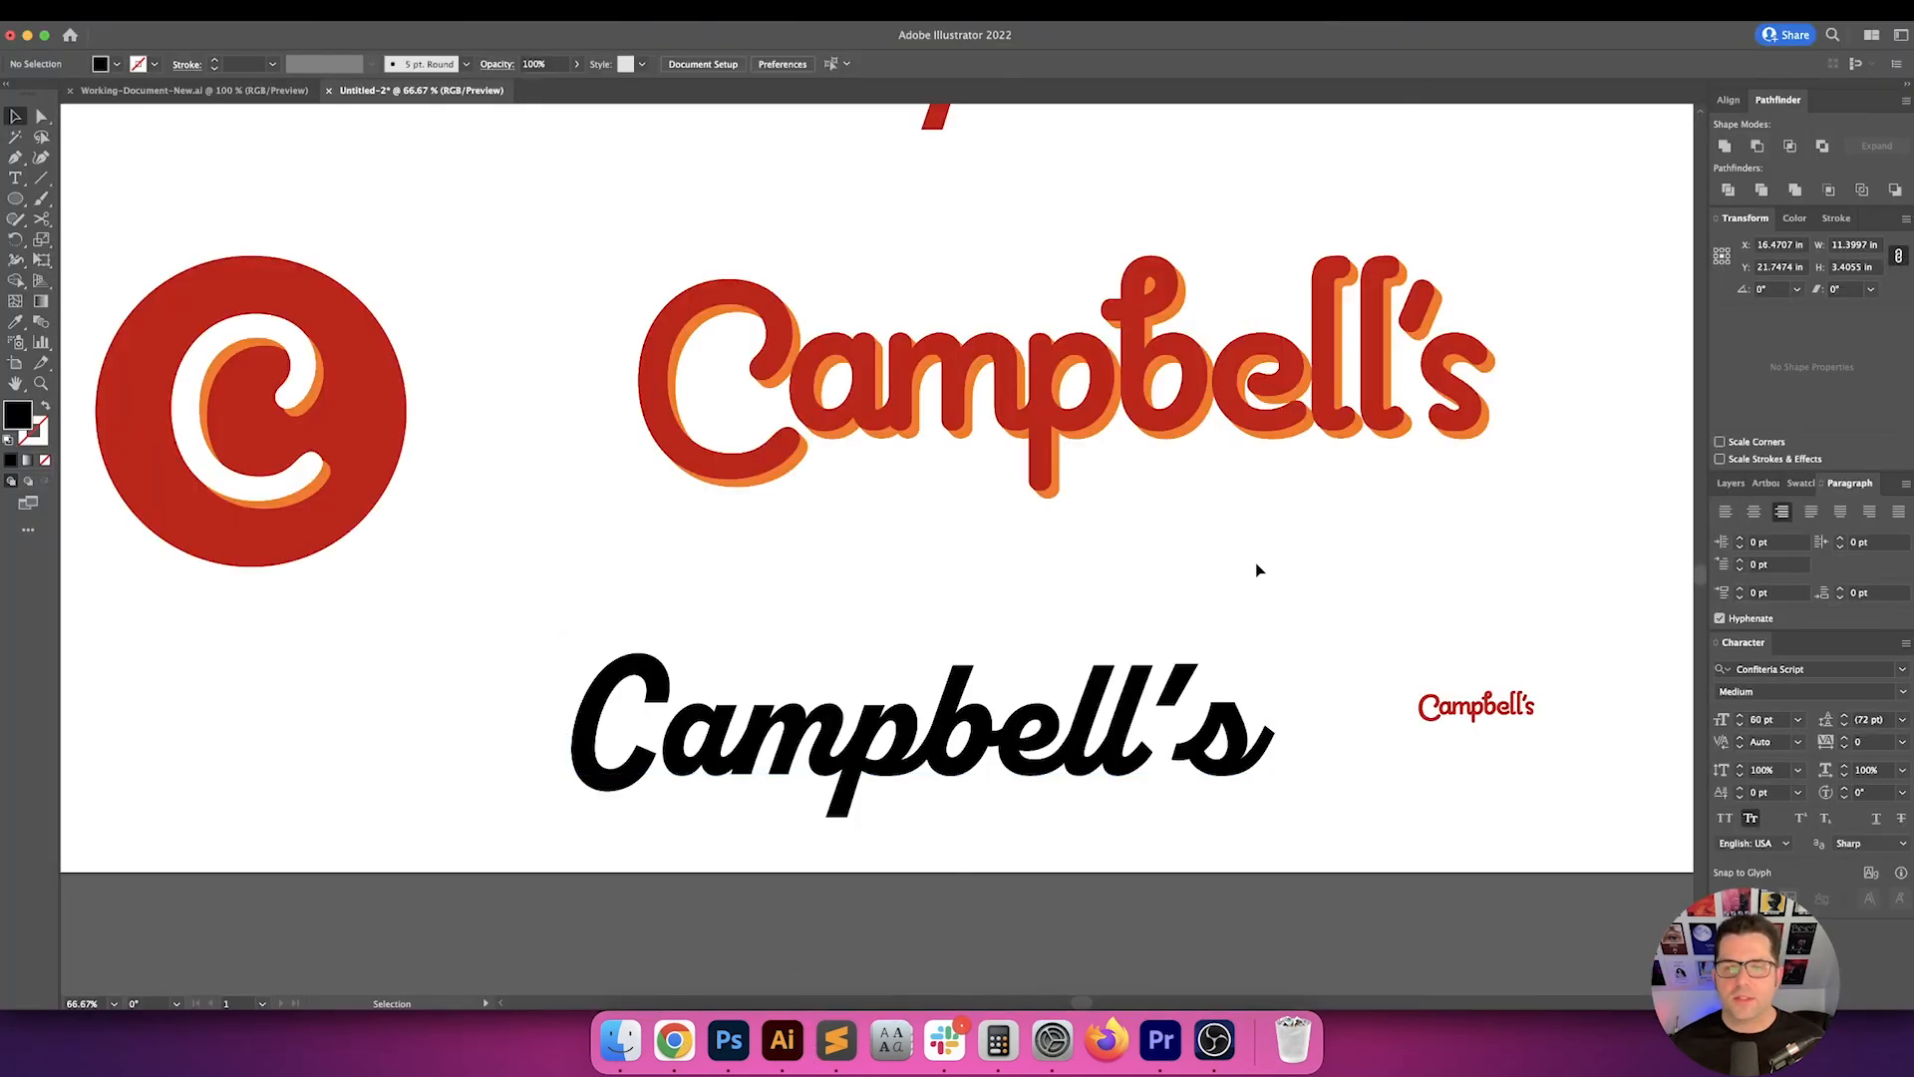
pyautogui.scroll(-2, 1260, 569)
pyautogui.hscroll(5, 1261, 570)
pyautogui.scroll(3, 1261, 569)
pyautogui.scroll(2, 1219, 548)
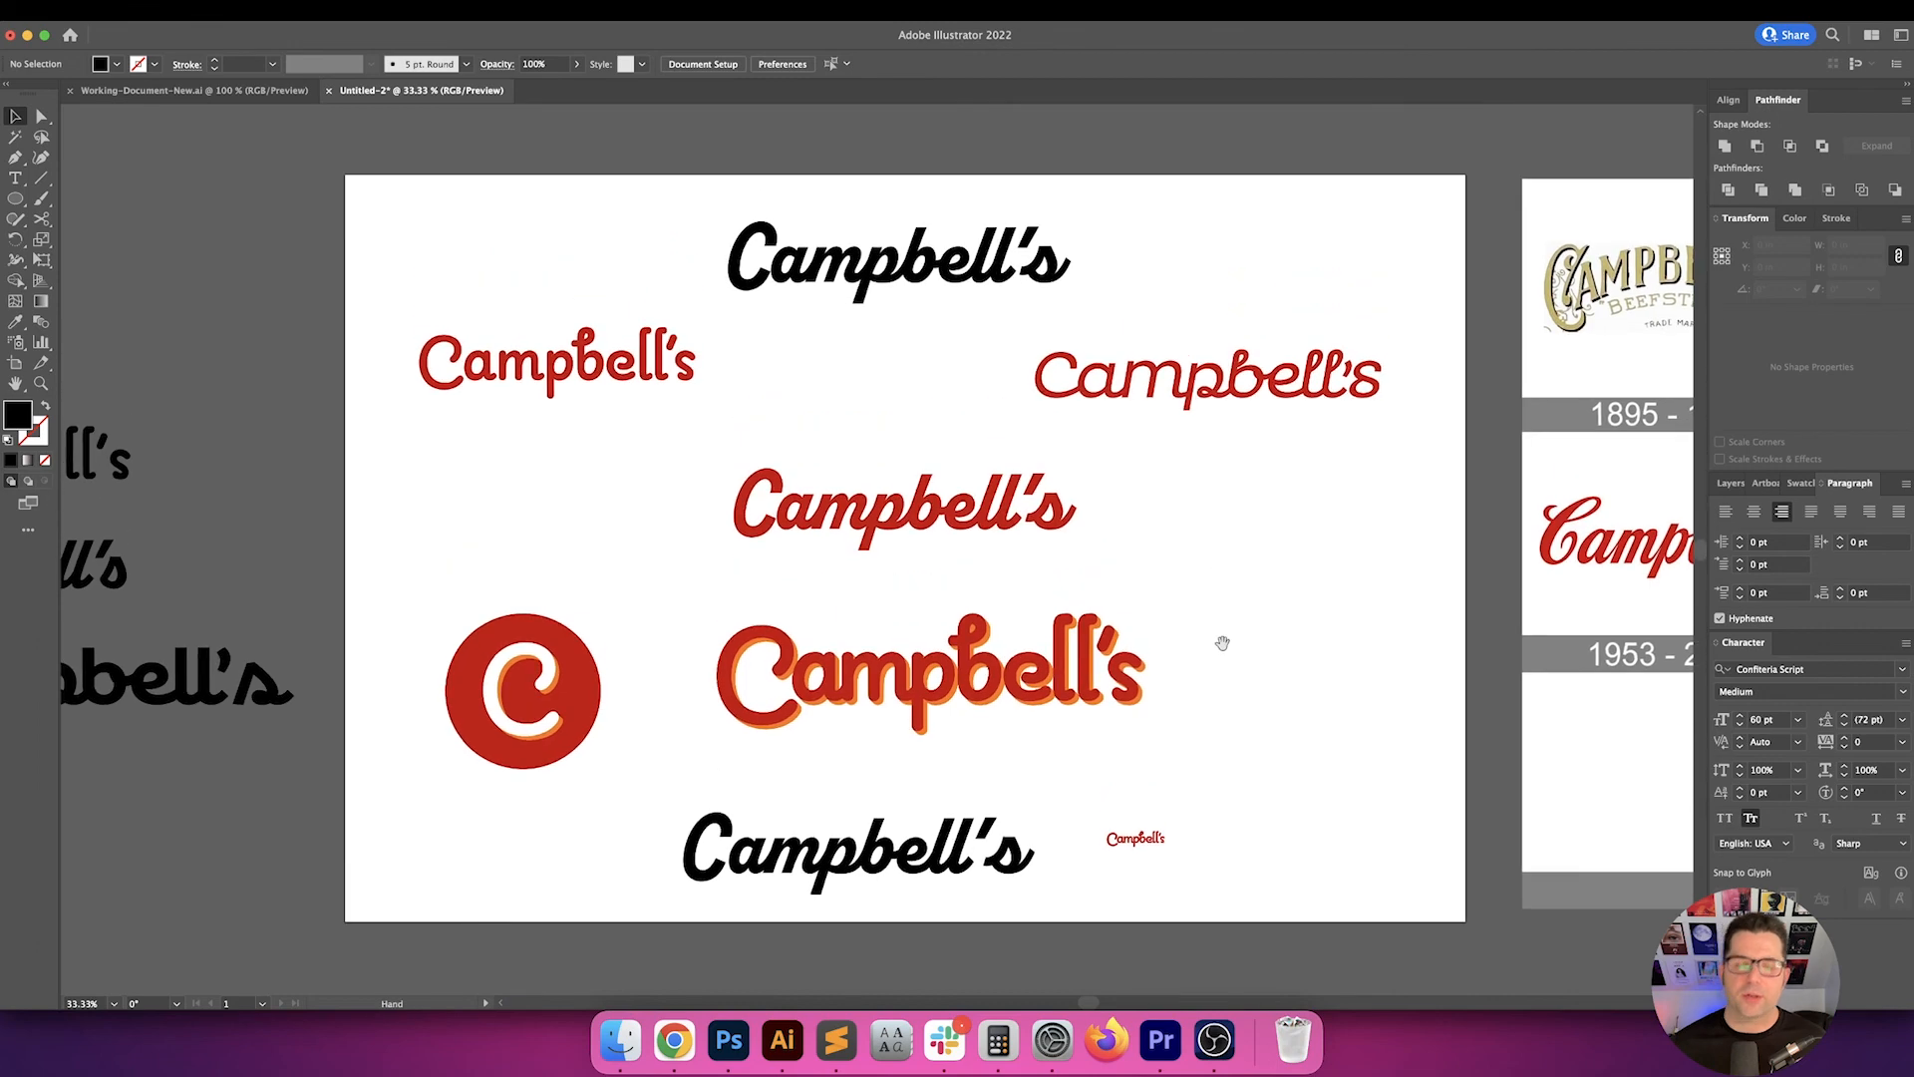
# - Compare the red script wordmark at the artboard's centre with the black Alkaline Heavy wordmark above it, leaving nothing selected
pyautogui.scroll(1, 1224, 650)
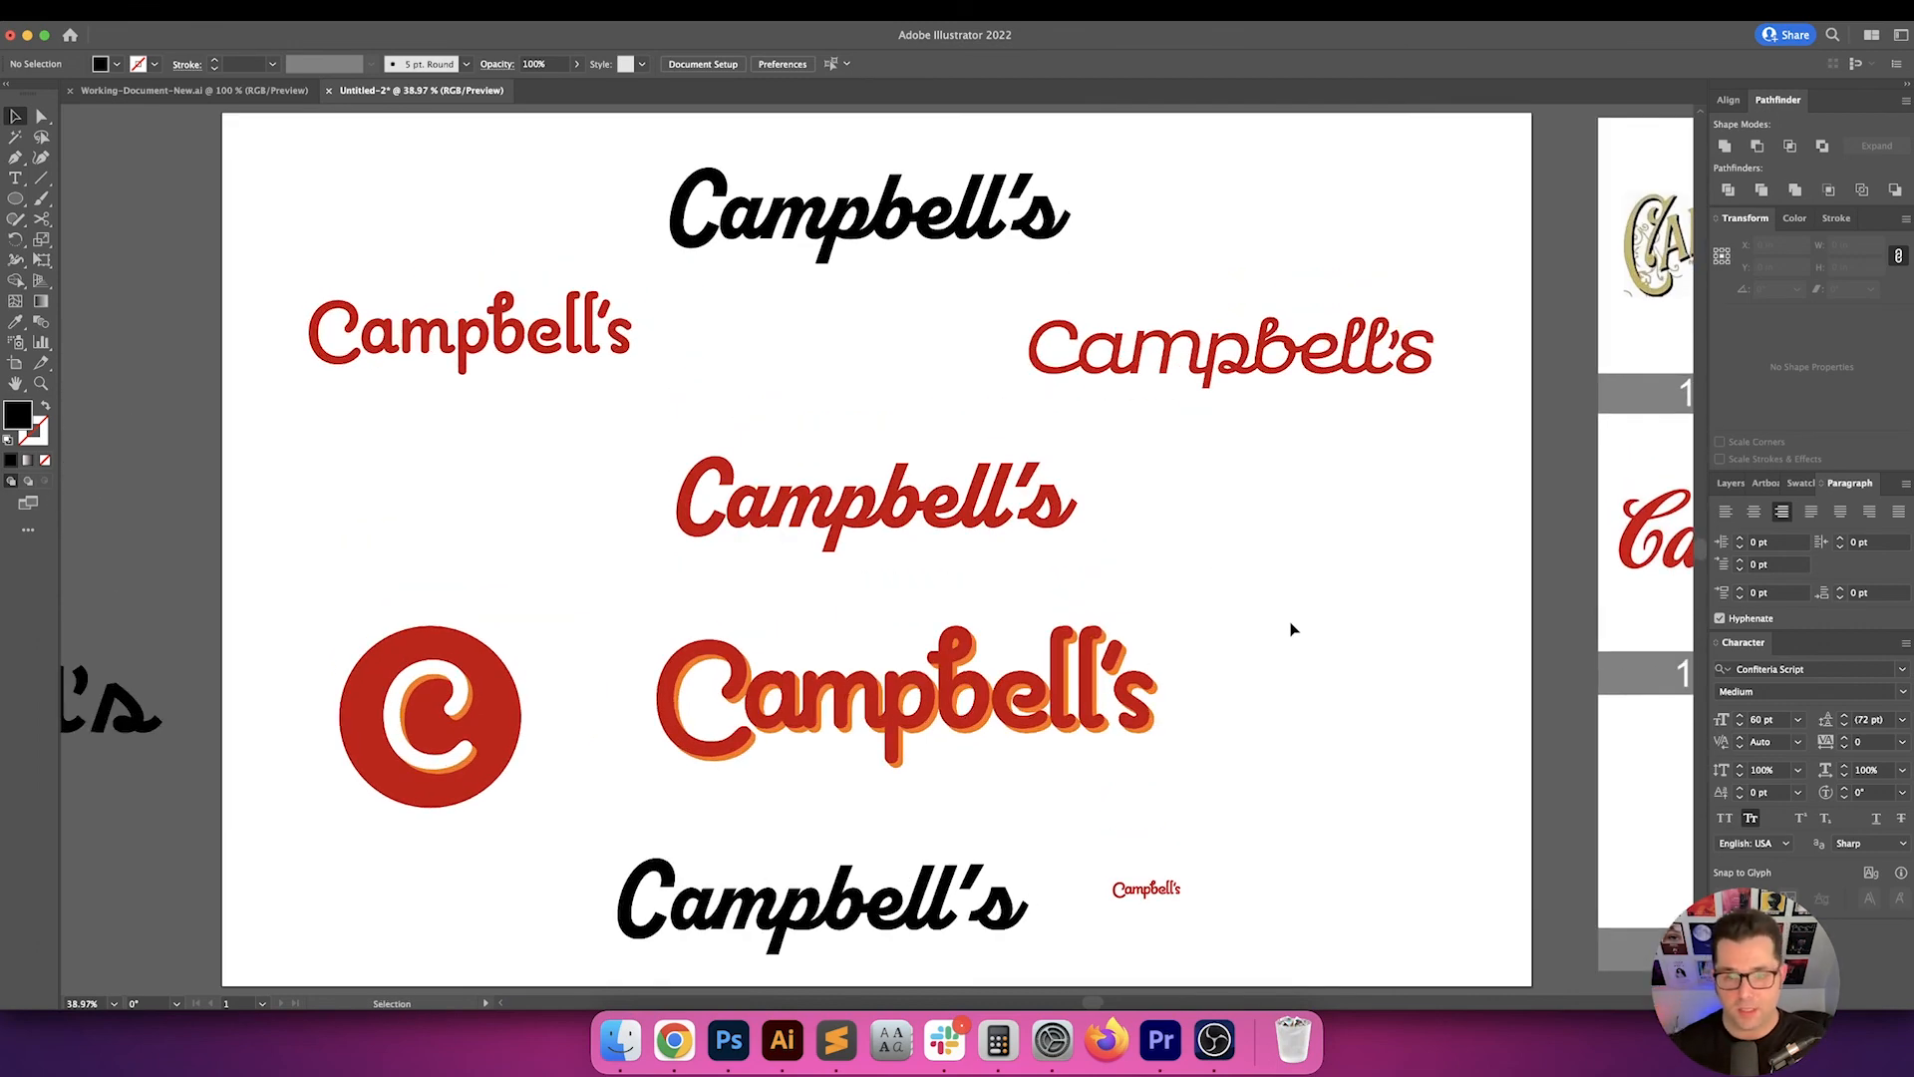
pyautogui.click(972, 503)
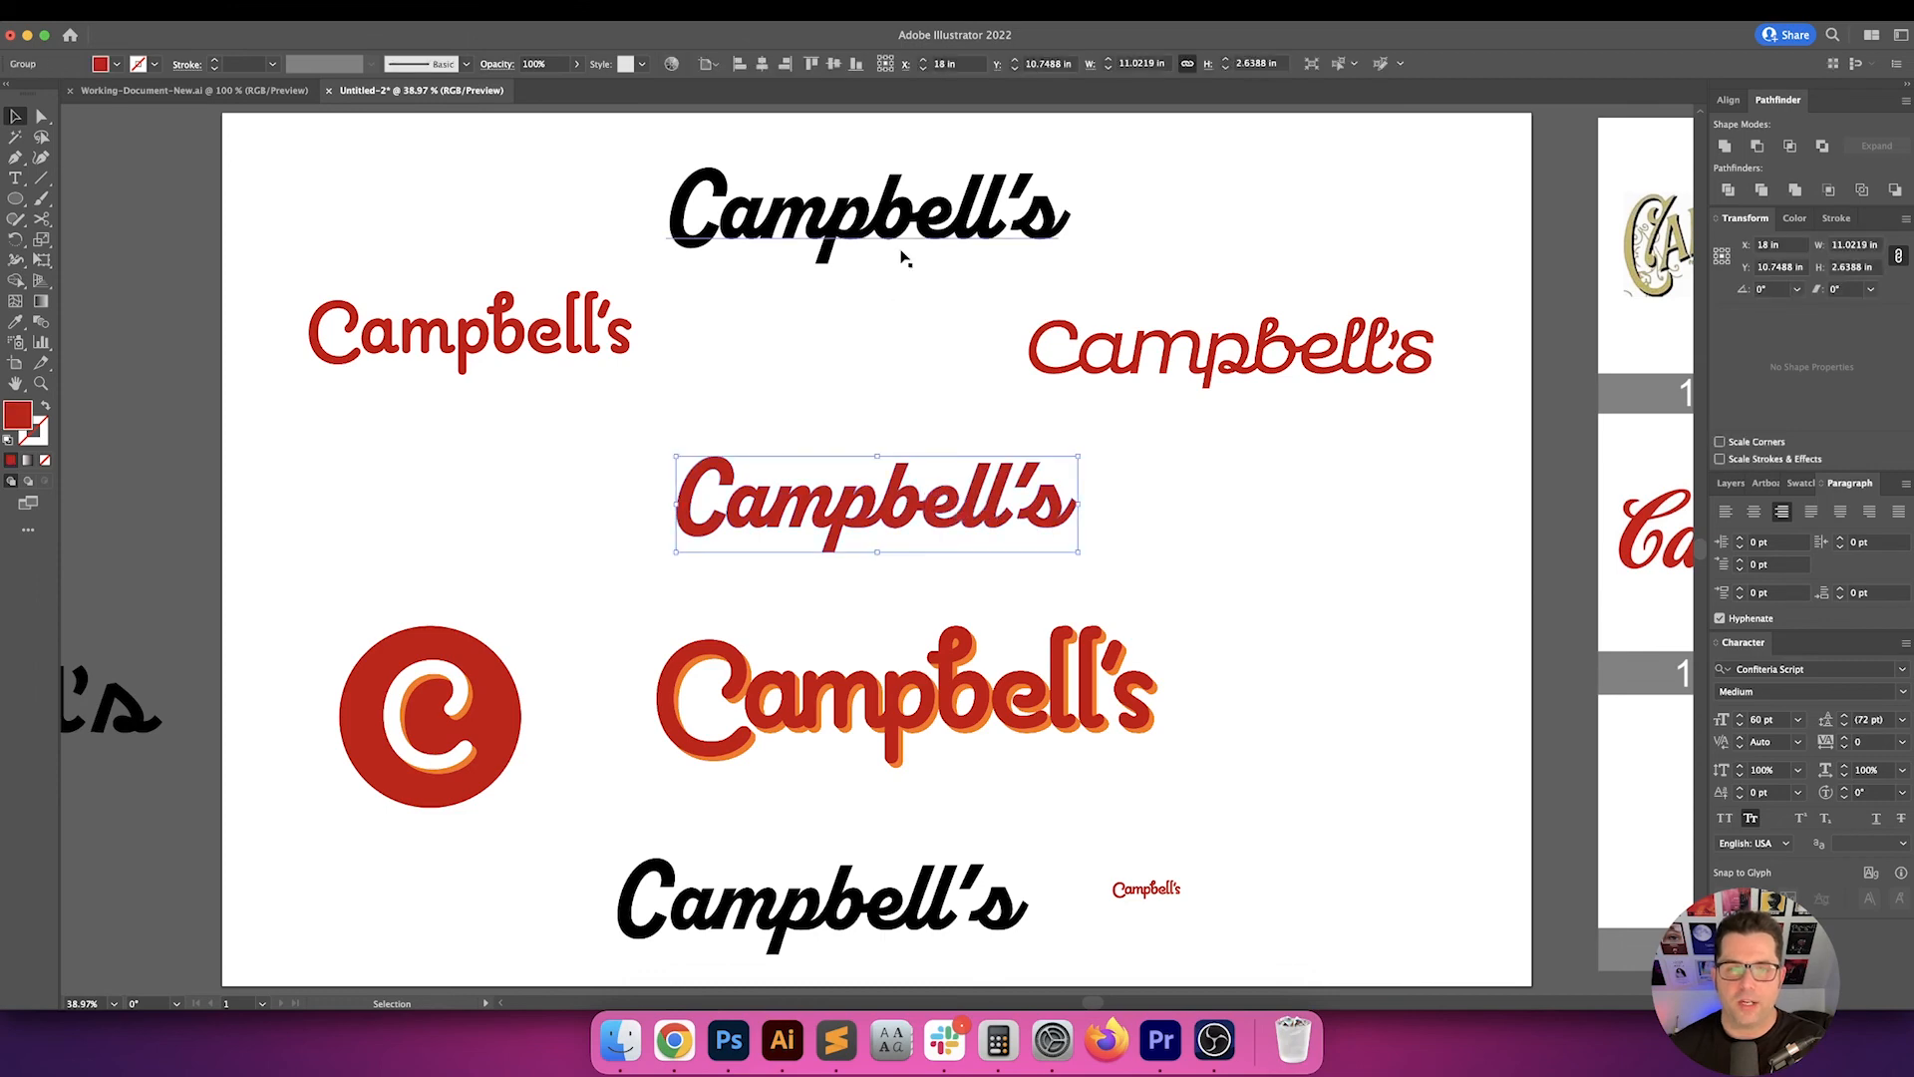
pyautogui.click(905, 226)
pyautogui.click(1305, 223)
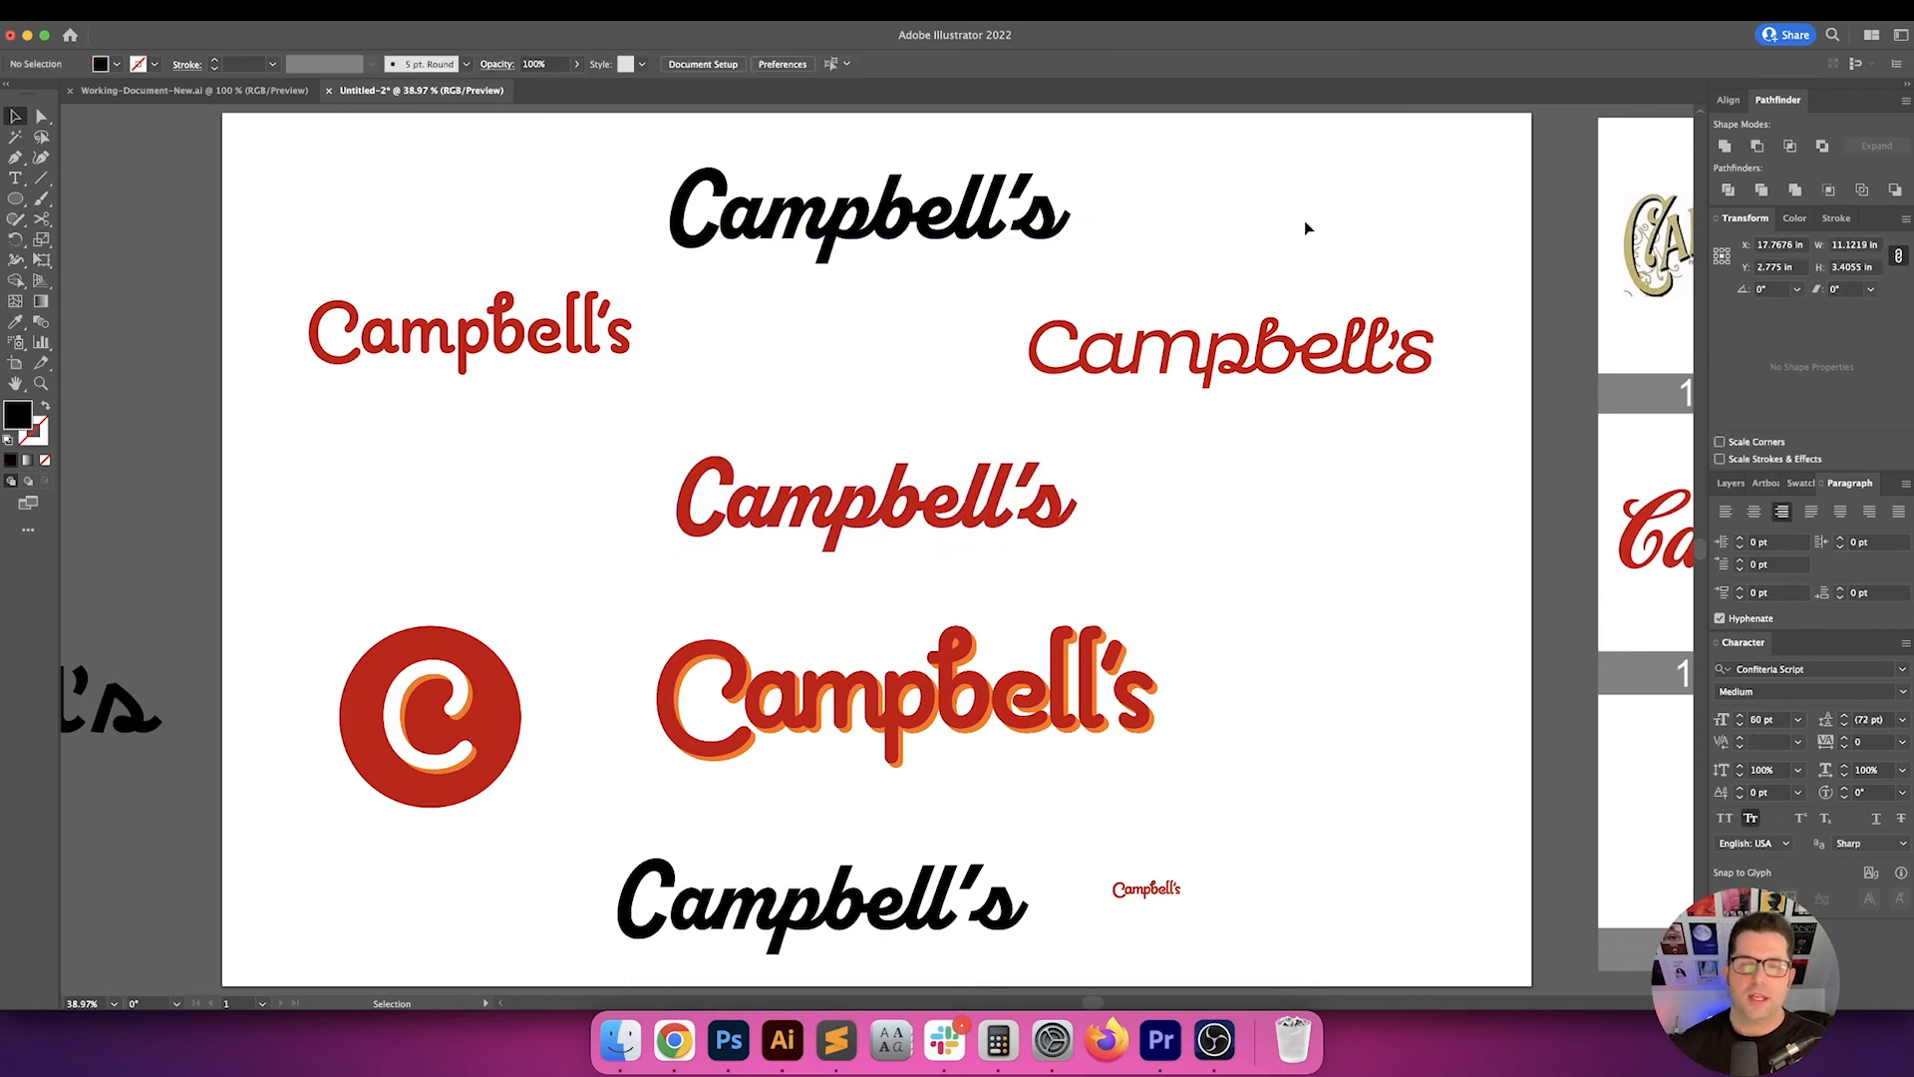
pyautogui.click(981, 236)
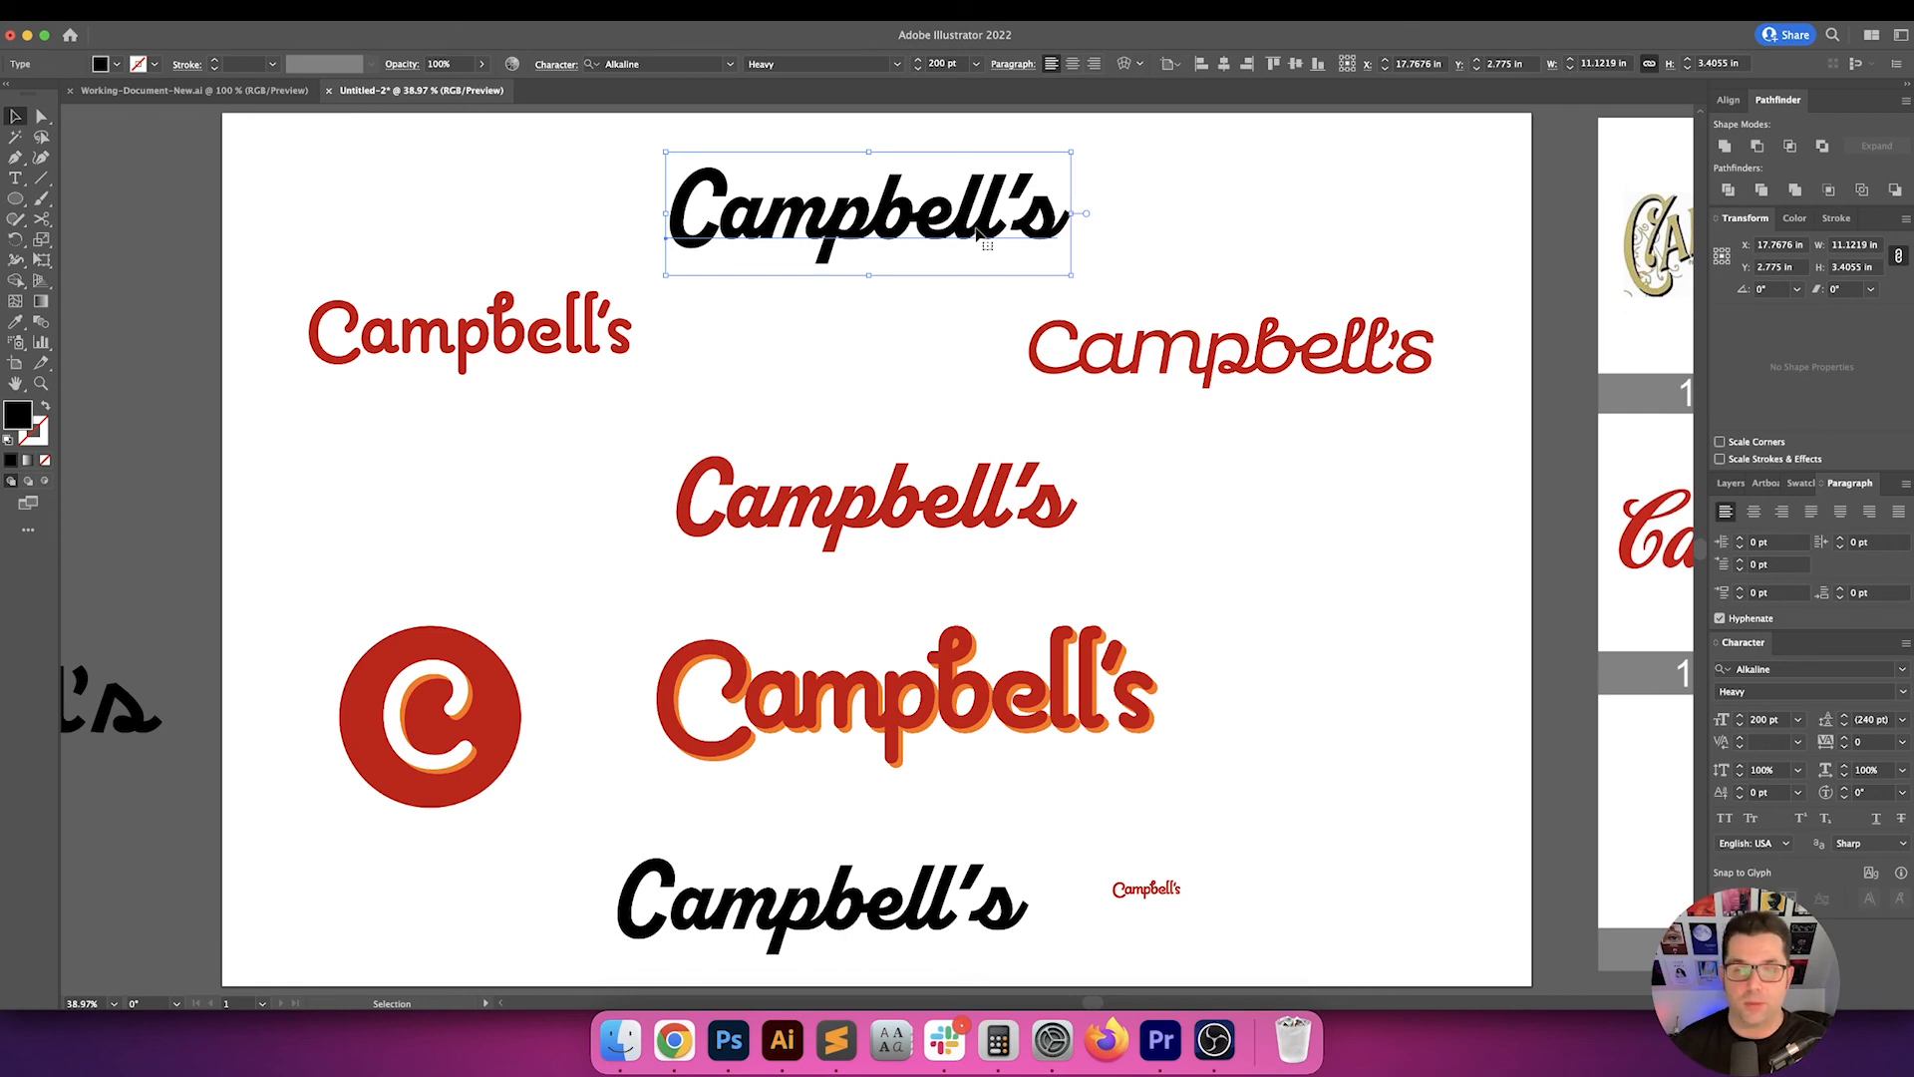
pyautogui.click(1277, 226)
pyautogui.scroll(-3, 1277, 231)
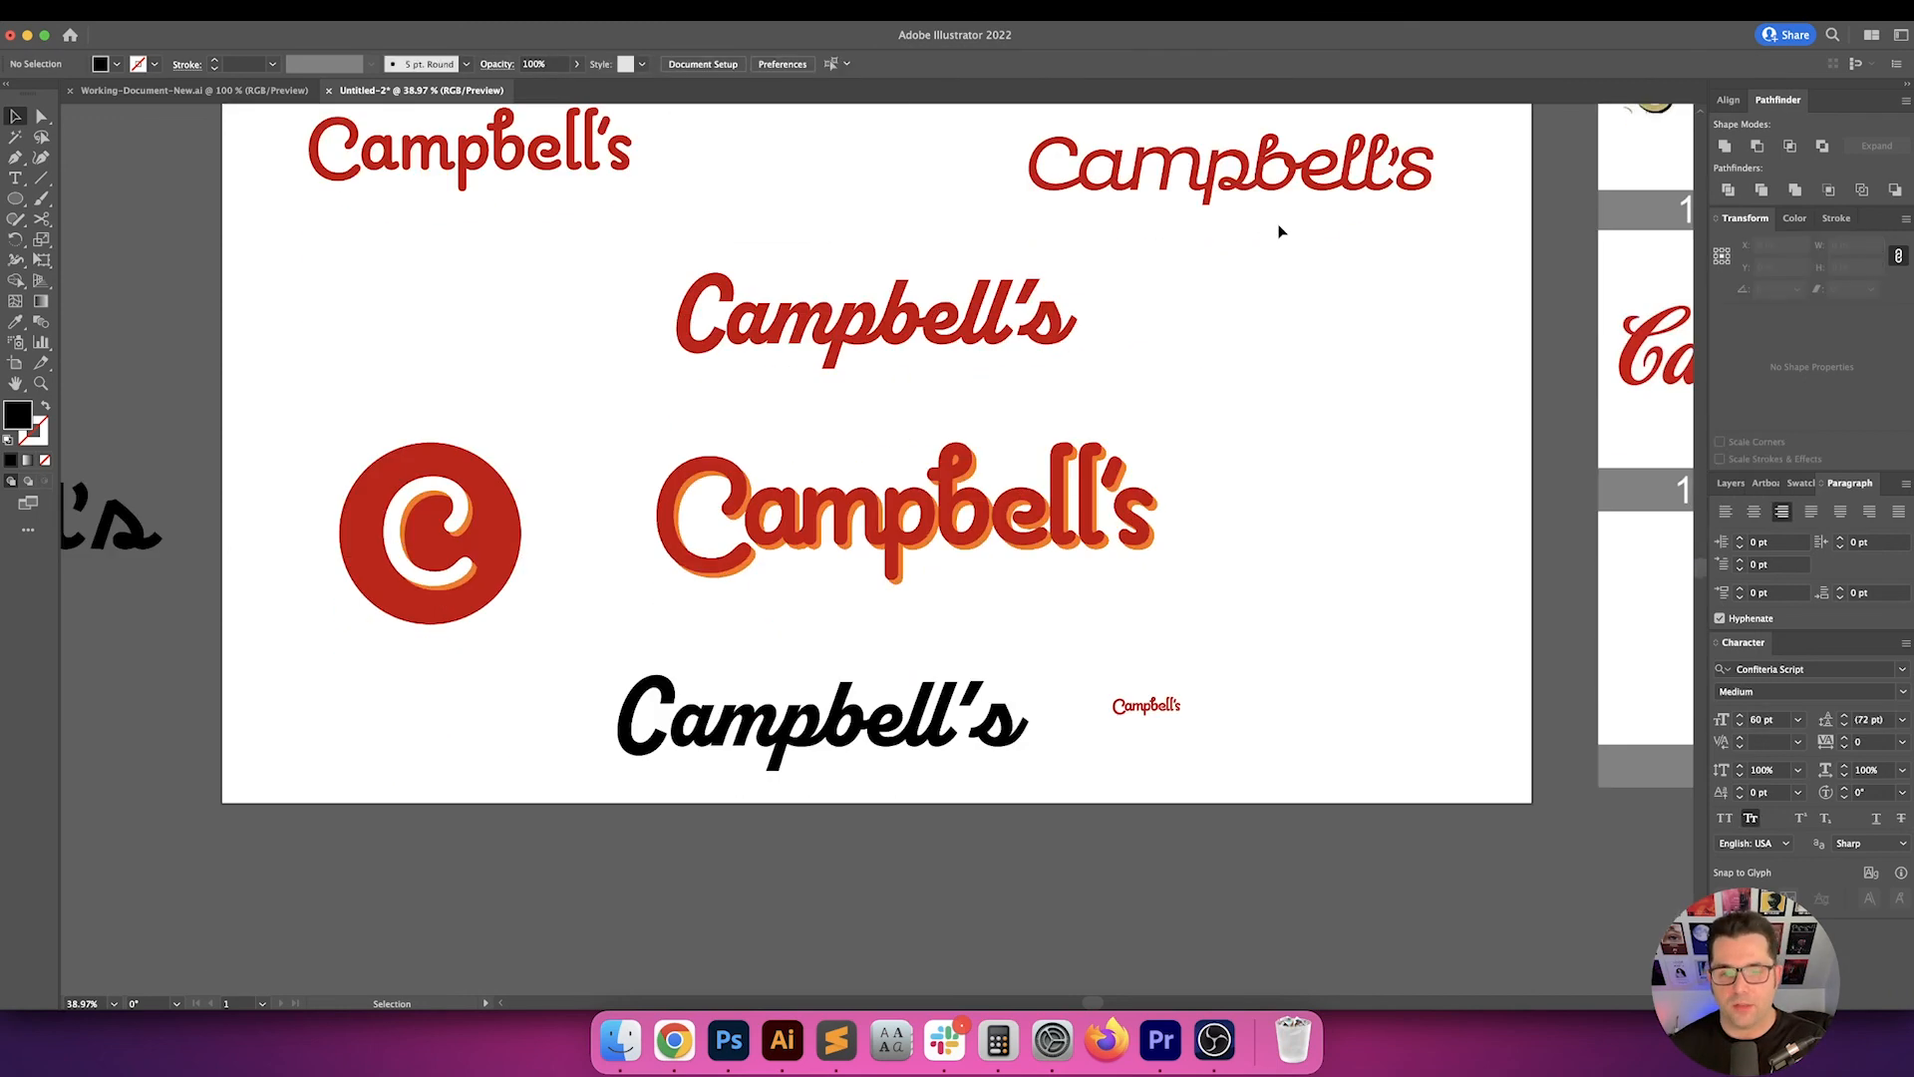
# - Examine the orange-shadowed Campbell's wordmark against the plain red Pauline Bold version, ending with nothing selected
pyautogui.moveTo(604, 416); pyautogui.dragTo(1217, 547)
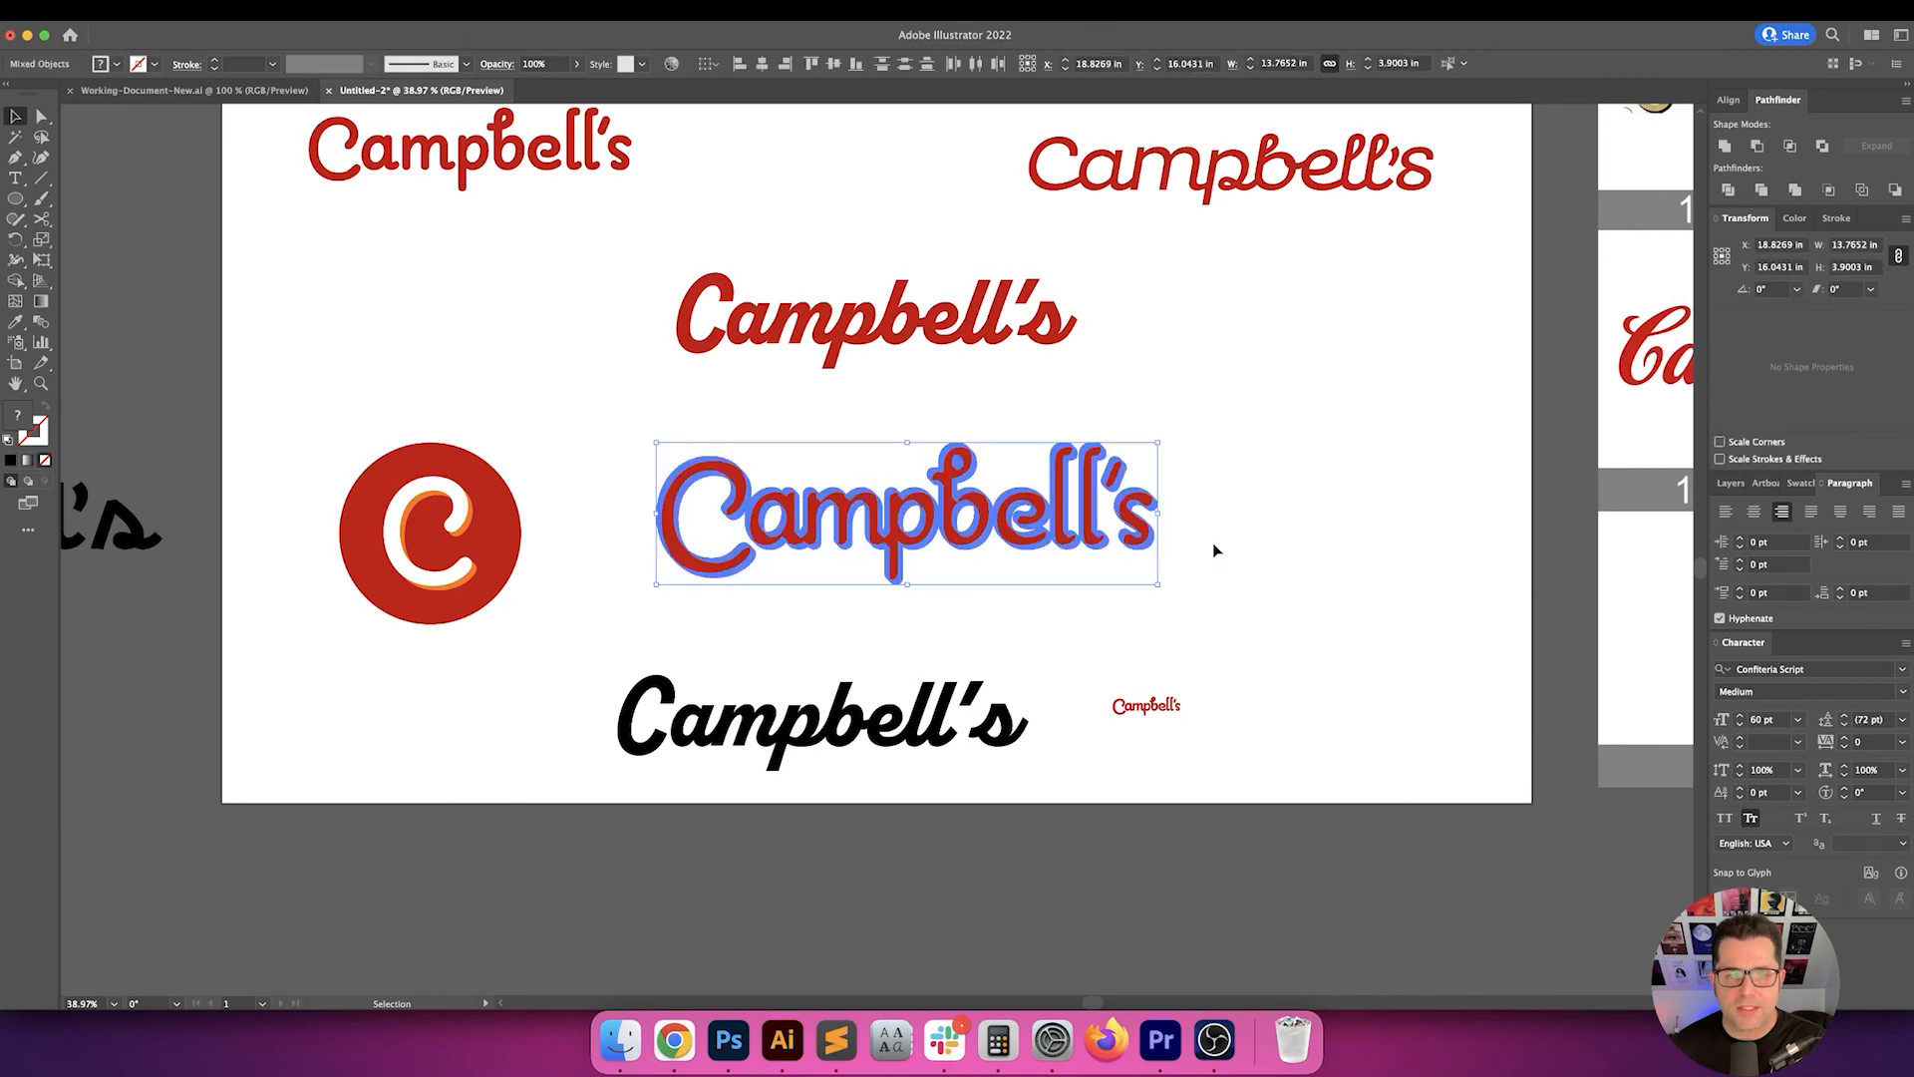
pyautogui.scroll(4, 653, 269)
pyautogui.click(520, 351)
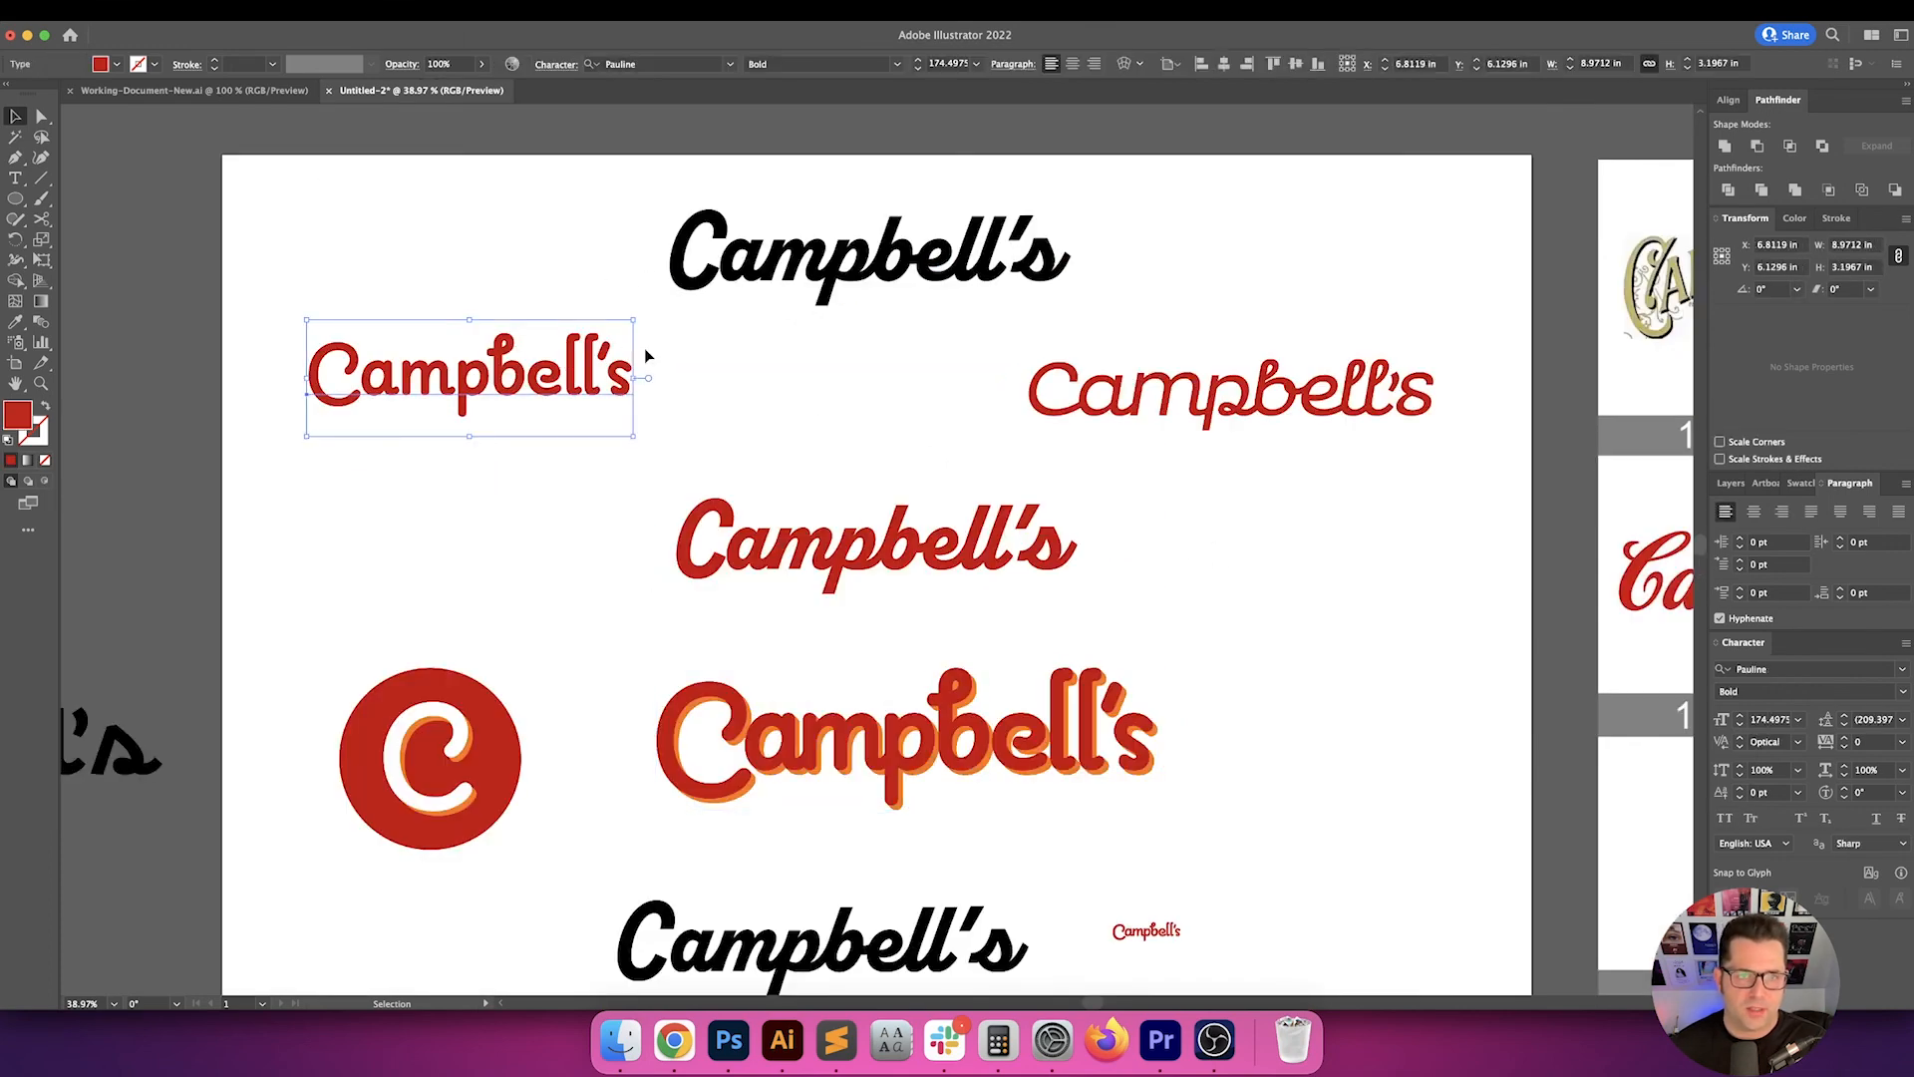
pyautogui.click(1250, 561)
pyautogui.scroll(-1, 1256, 566)
pyautogui.moveTo(1246, 609); pyautogui.dragTo(647, 726)
pyautogui.click(1229, 634)
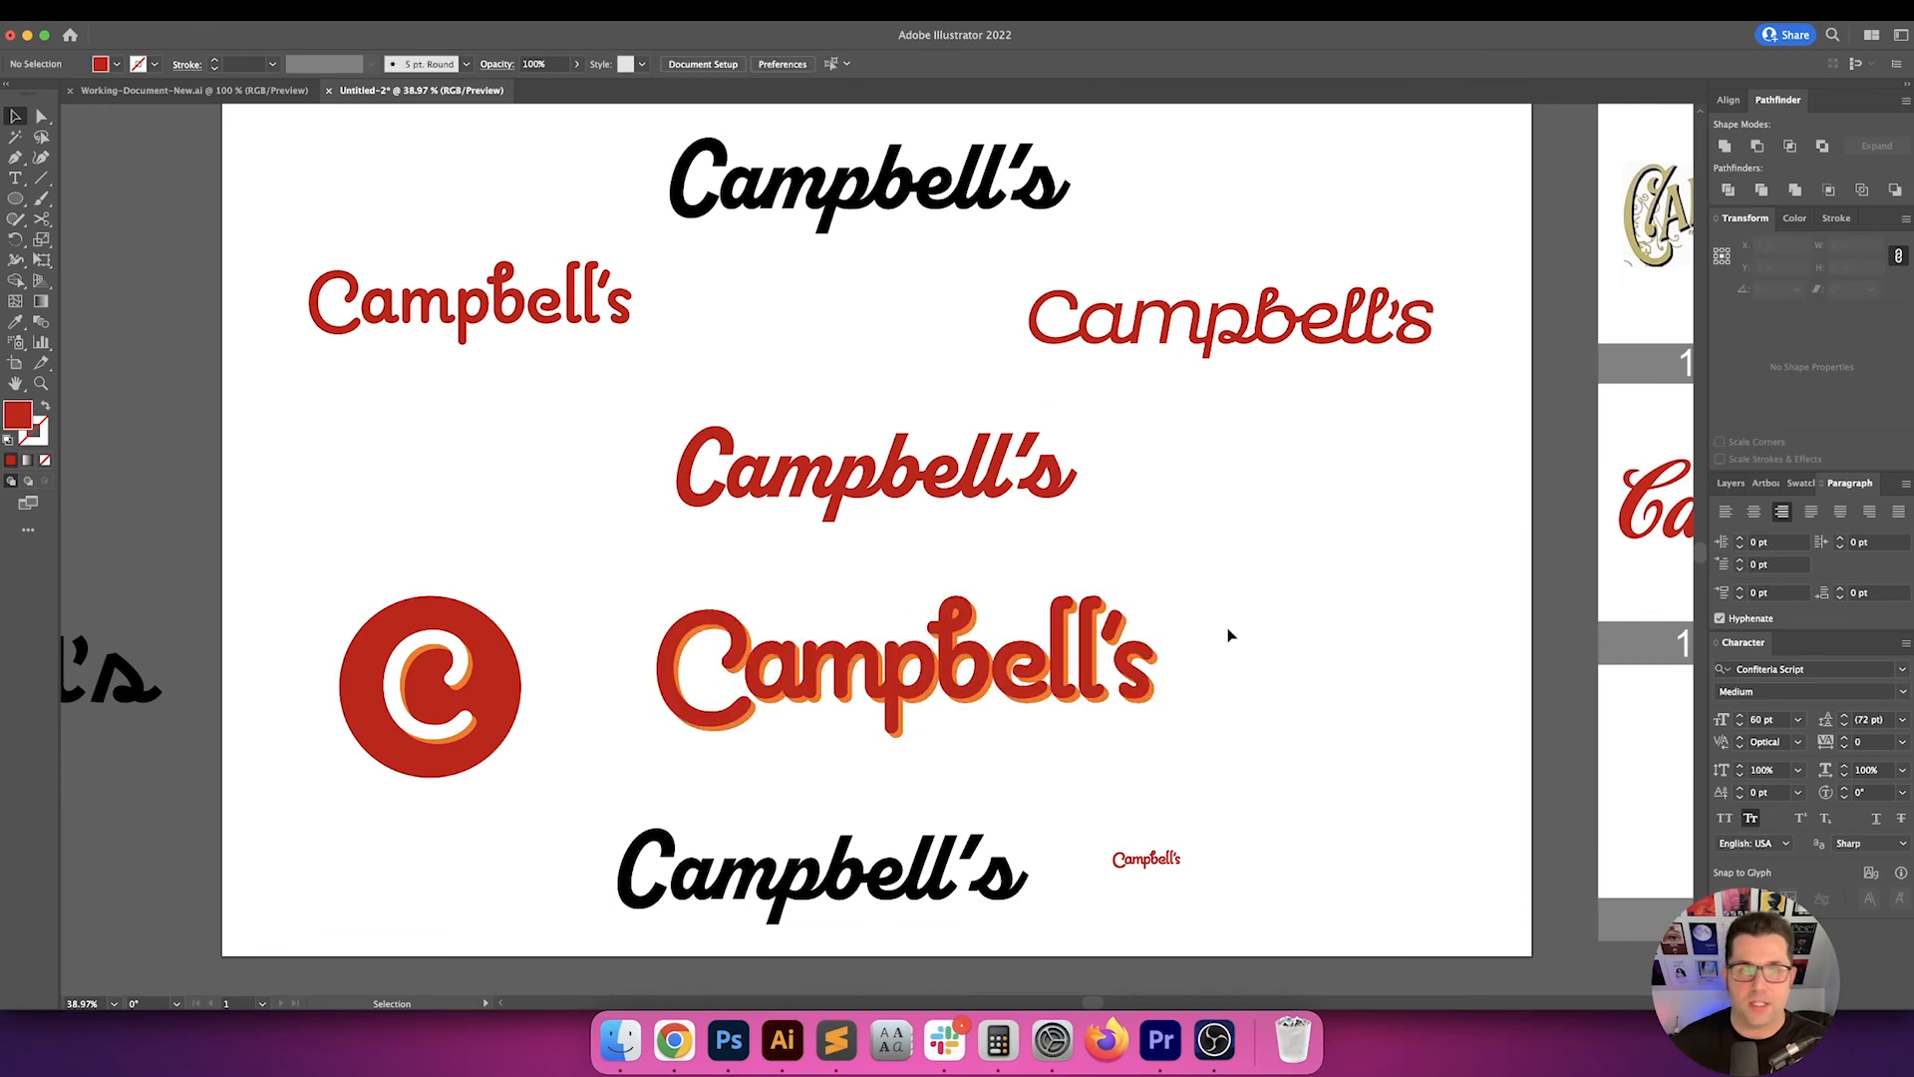
pyautogui.scroll(-1, 1228, 635)
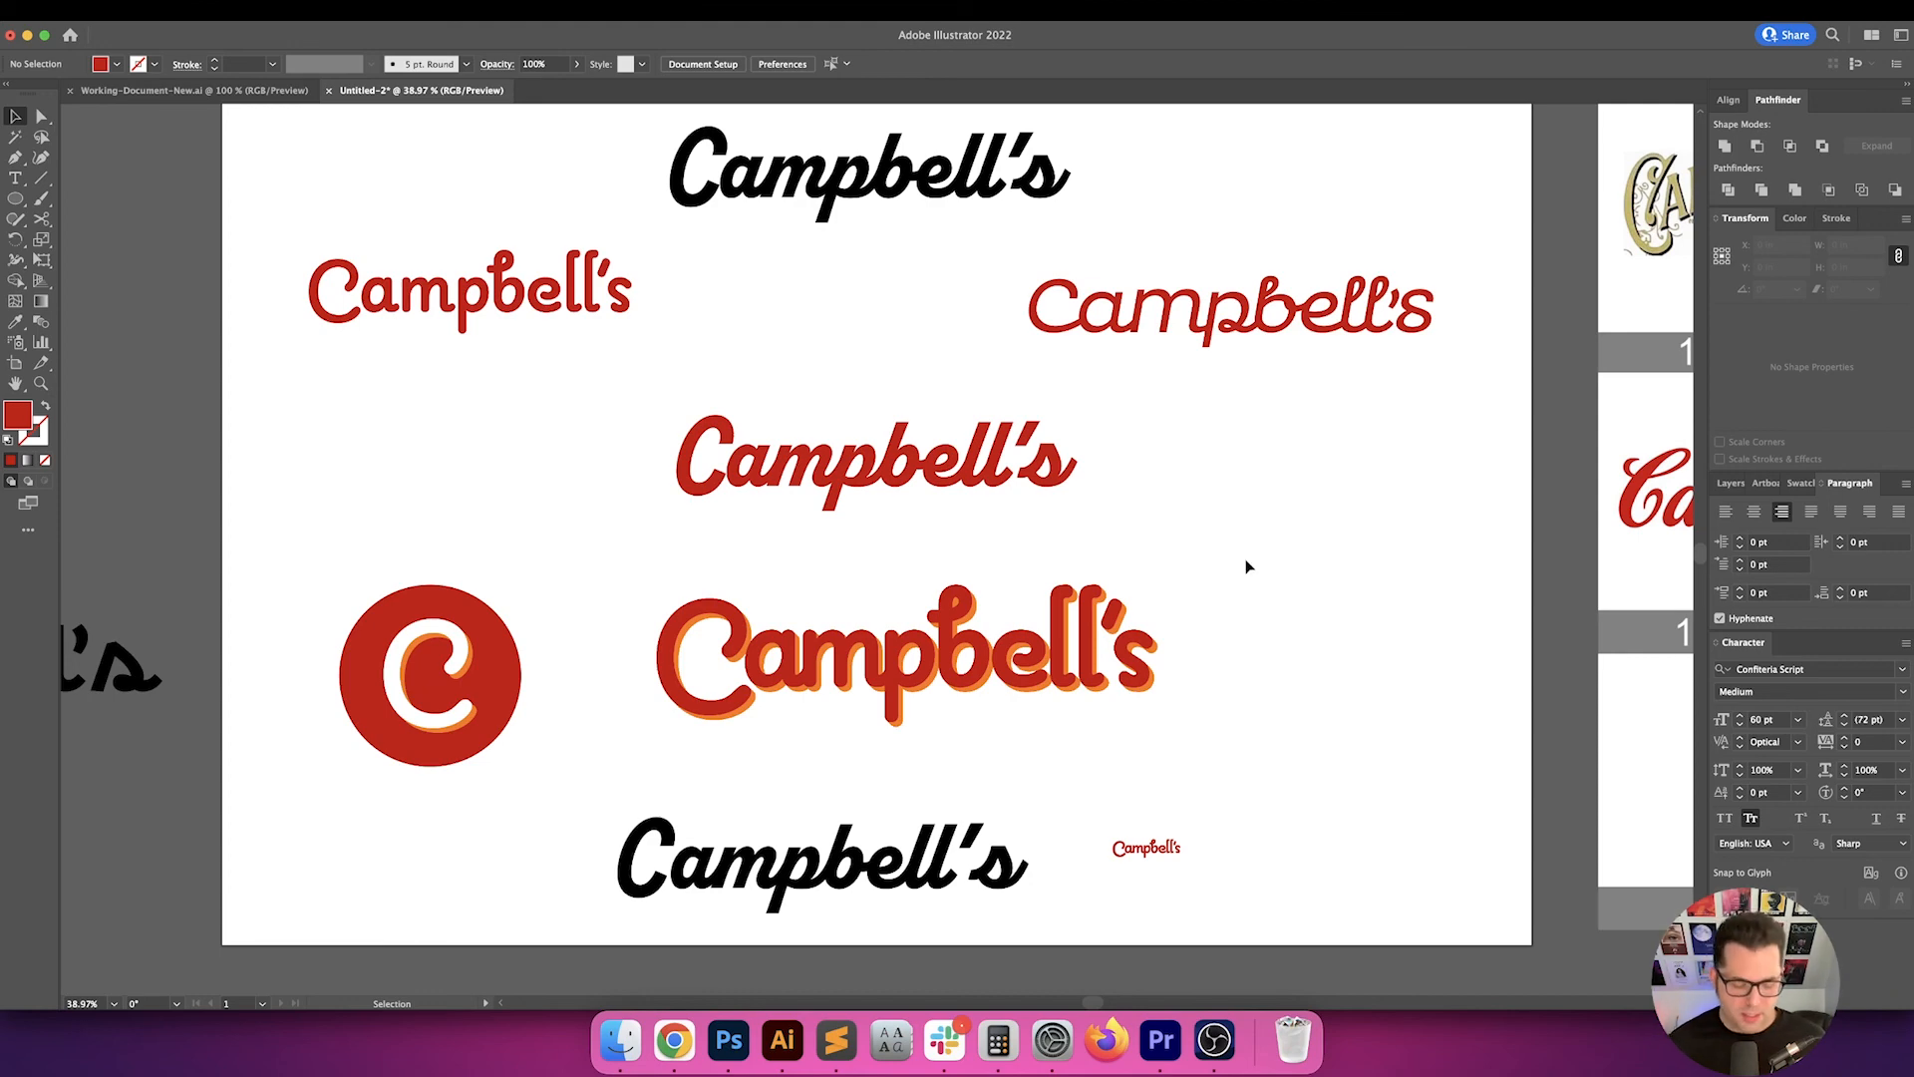
# - Review the chart of historical Campbell's logos beside the artboard and compare it with the orange-shadowed wordmark
pyautogui.moveTo(1267, 552); pyautogui.dragTo(695, 600)
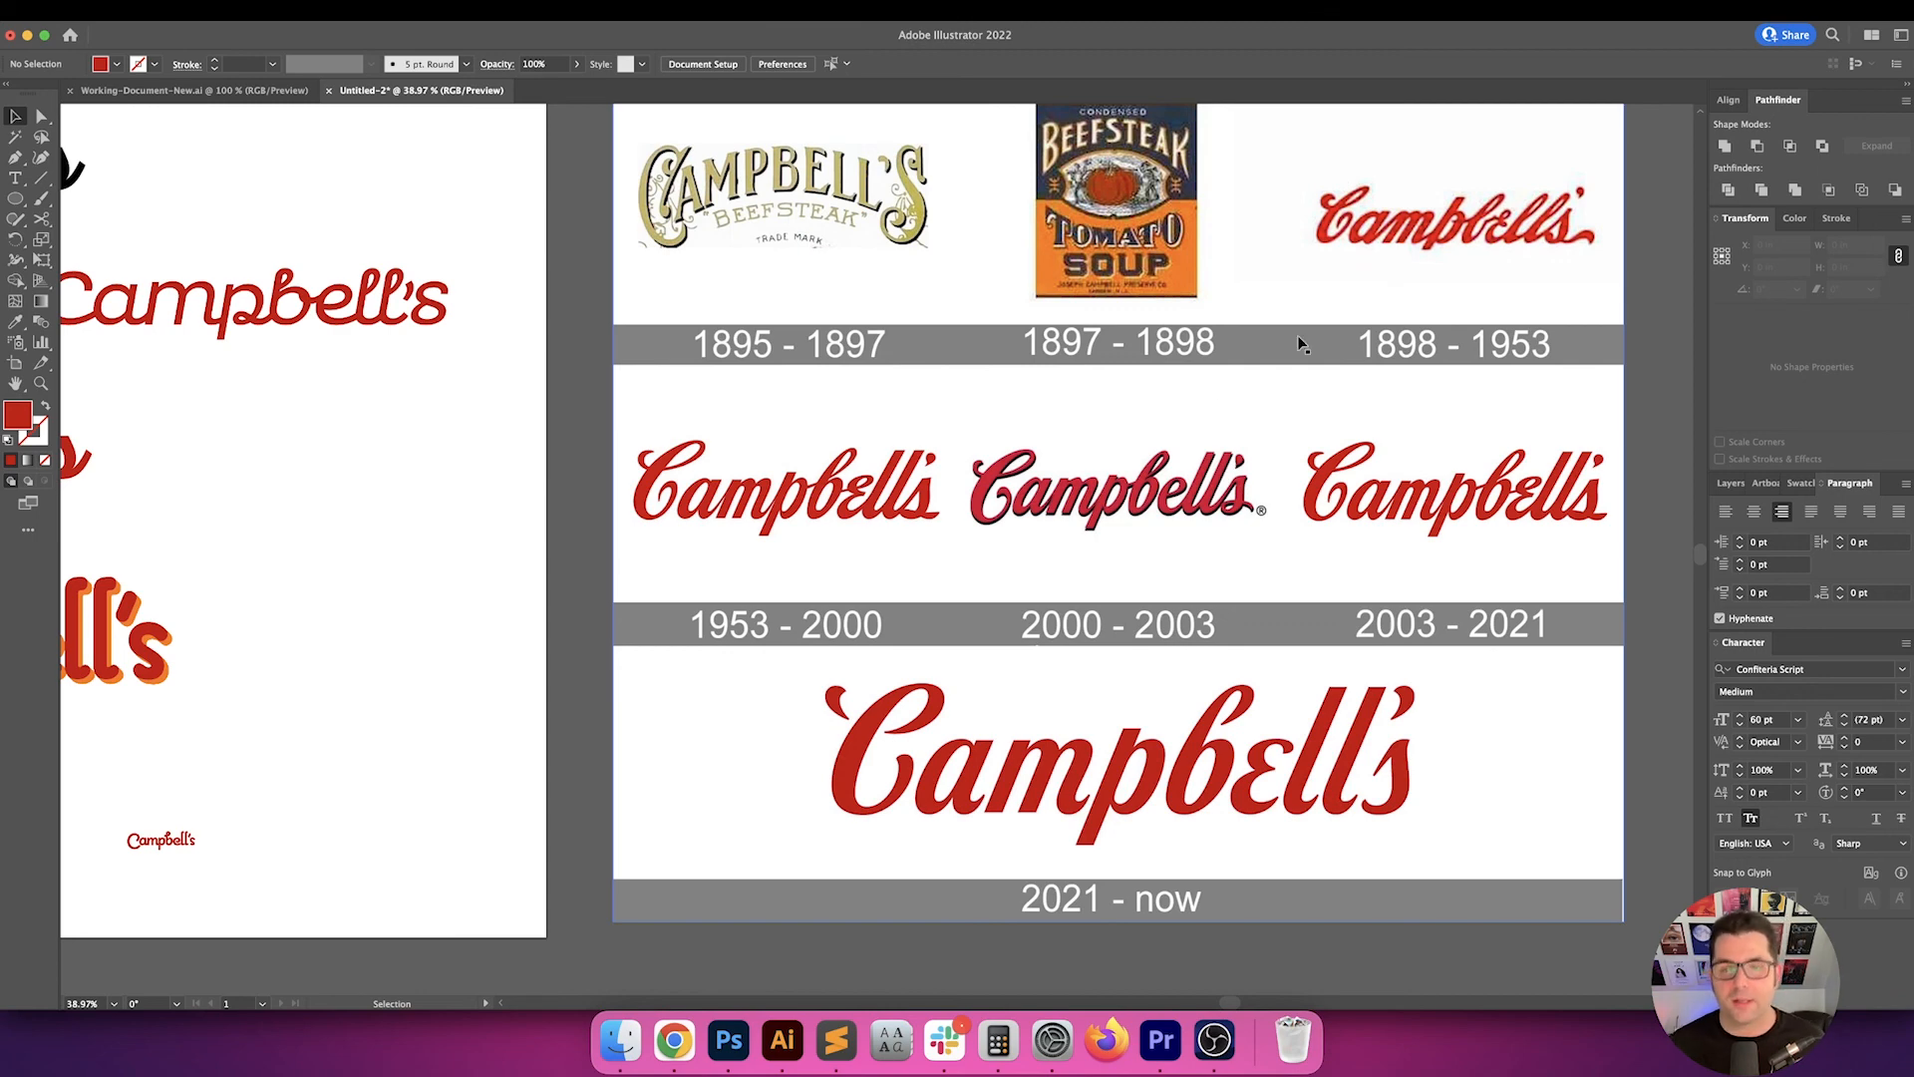
pyautogui.hscroll(-10, 1299, 343)
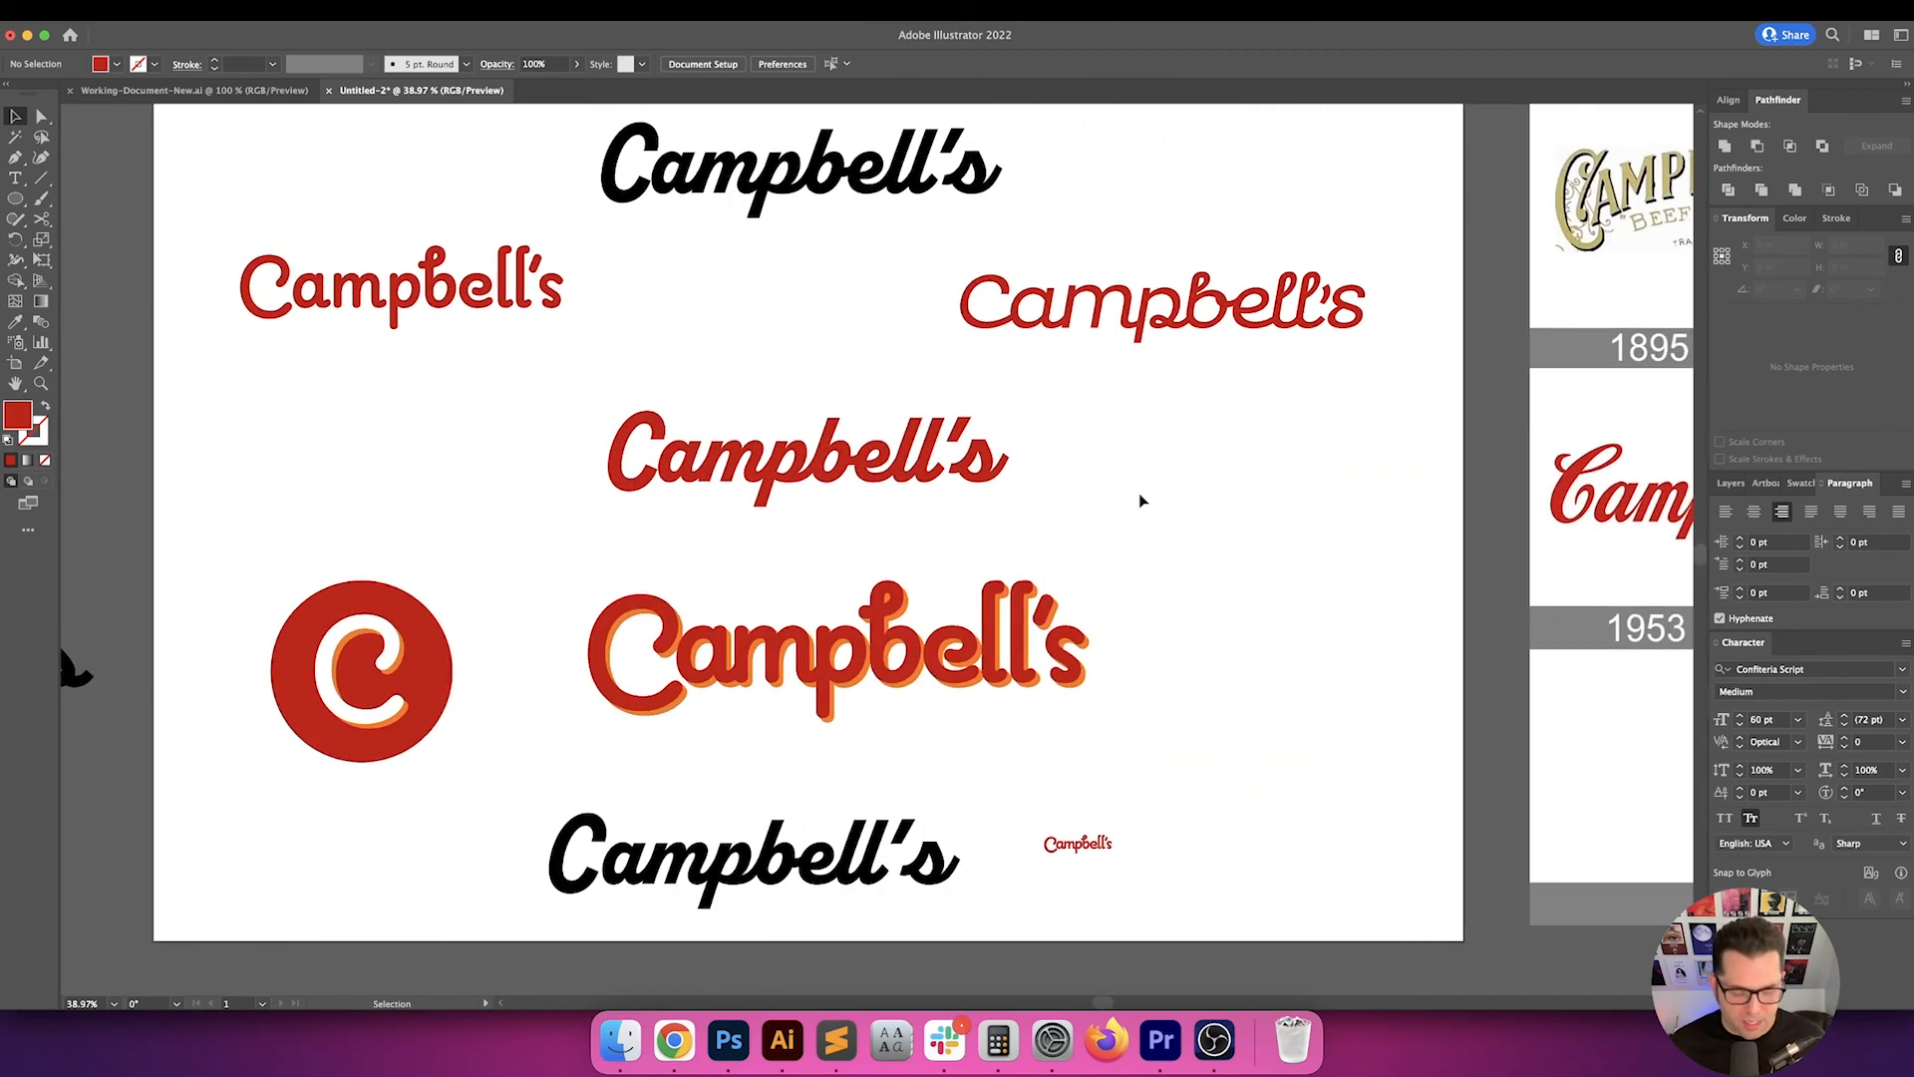
pyautogui.hscroll(-1, 1139, 492)
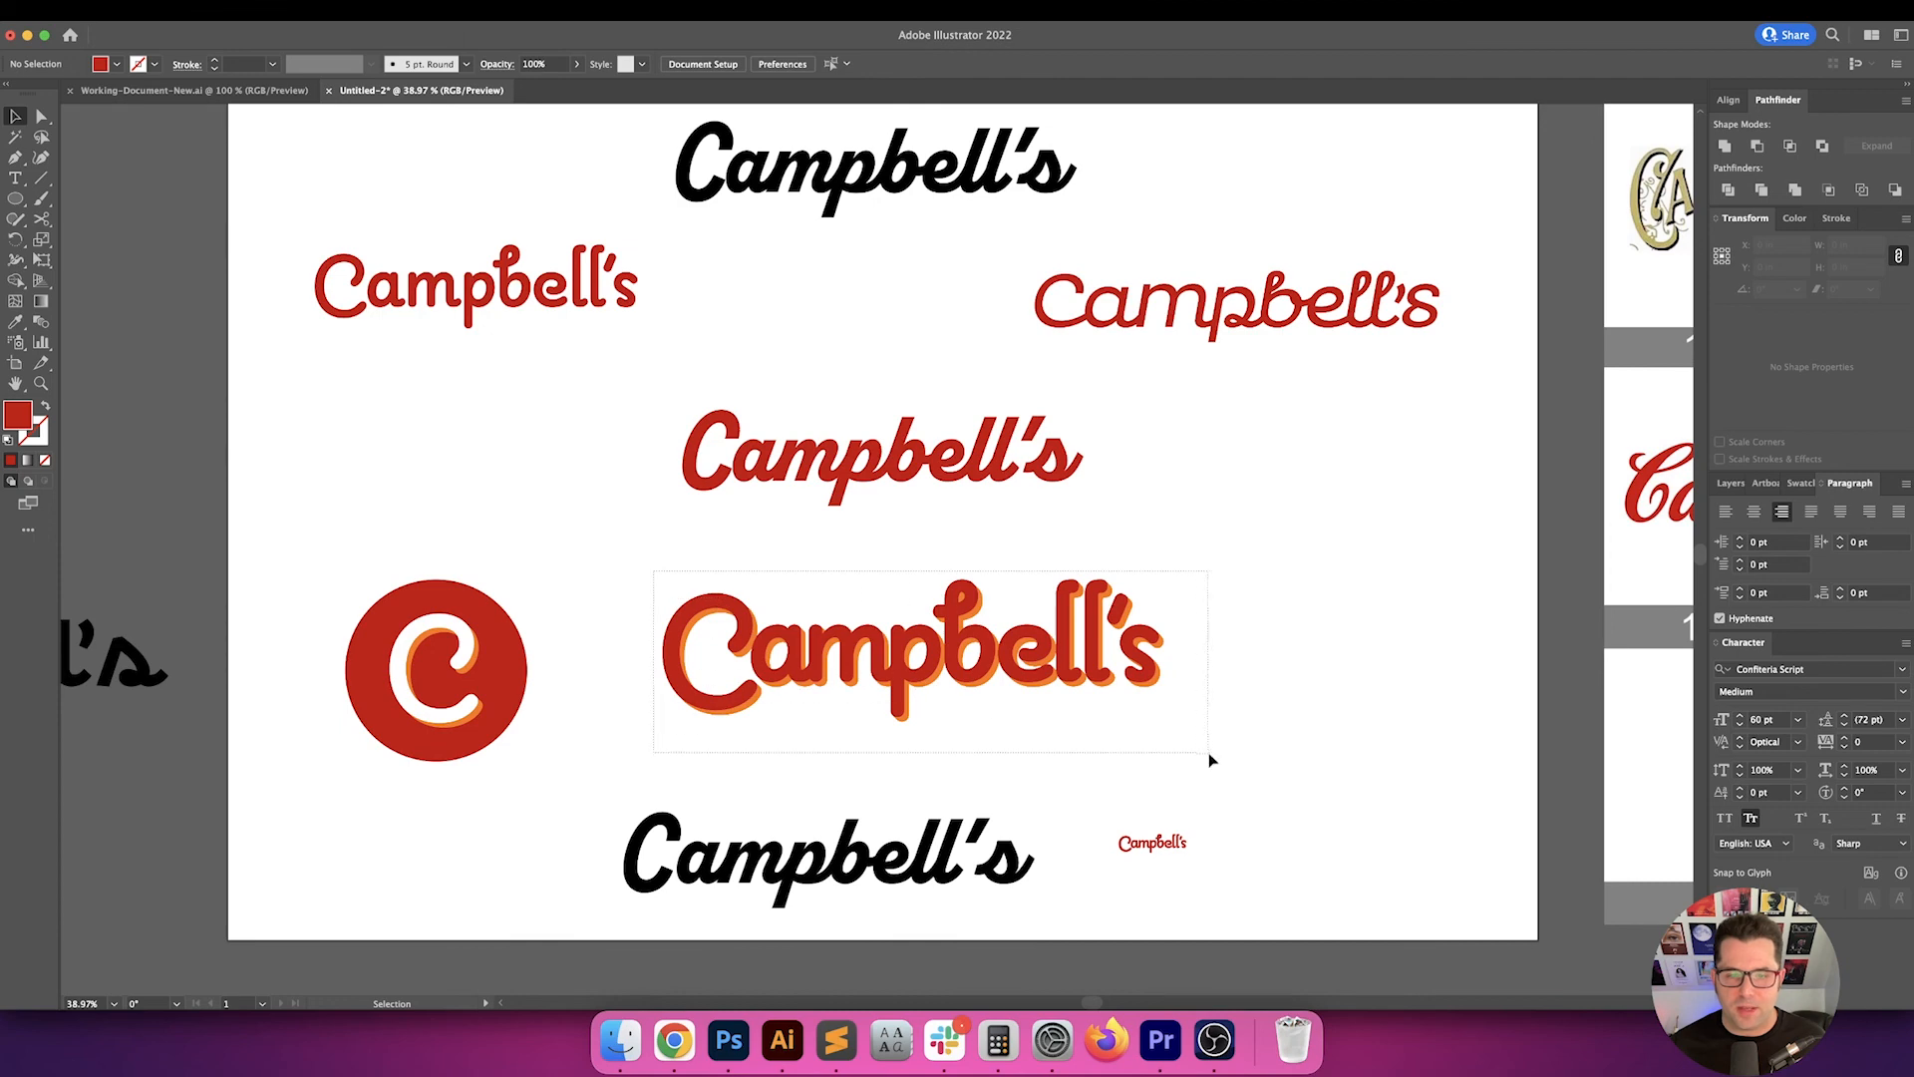
pyautogui.click(1237, 739)
pyautogui.click(590, 428)
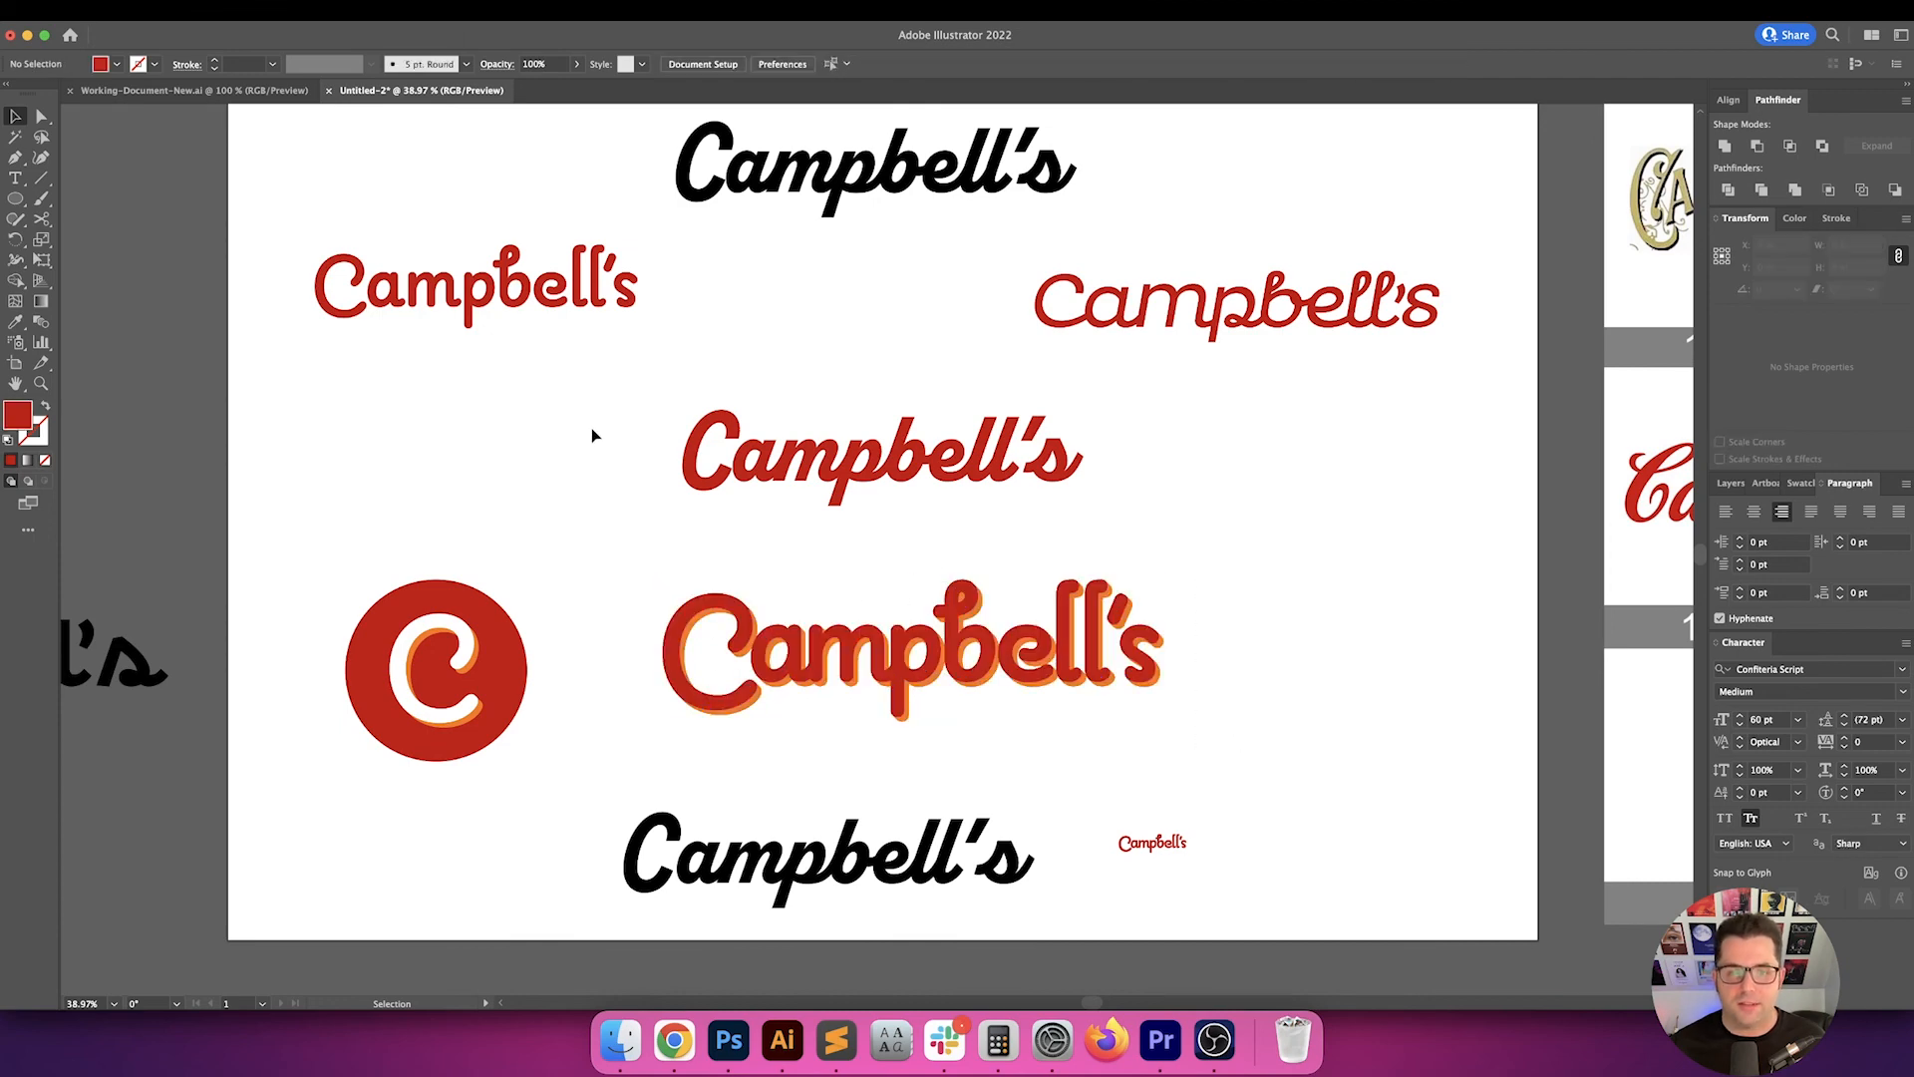
# - Look over the black draft wordmarks outside the artboard and inspect the Confiteria Script Bold one
pyautogui.scroll(1, 592, 435)
pyautogui.hscroll(-5, 632, 538)
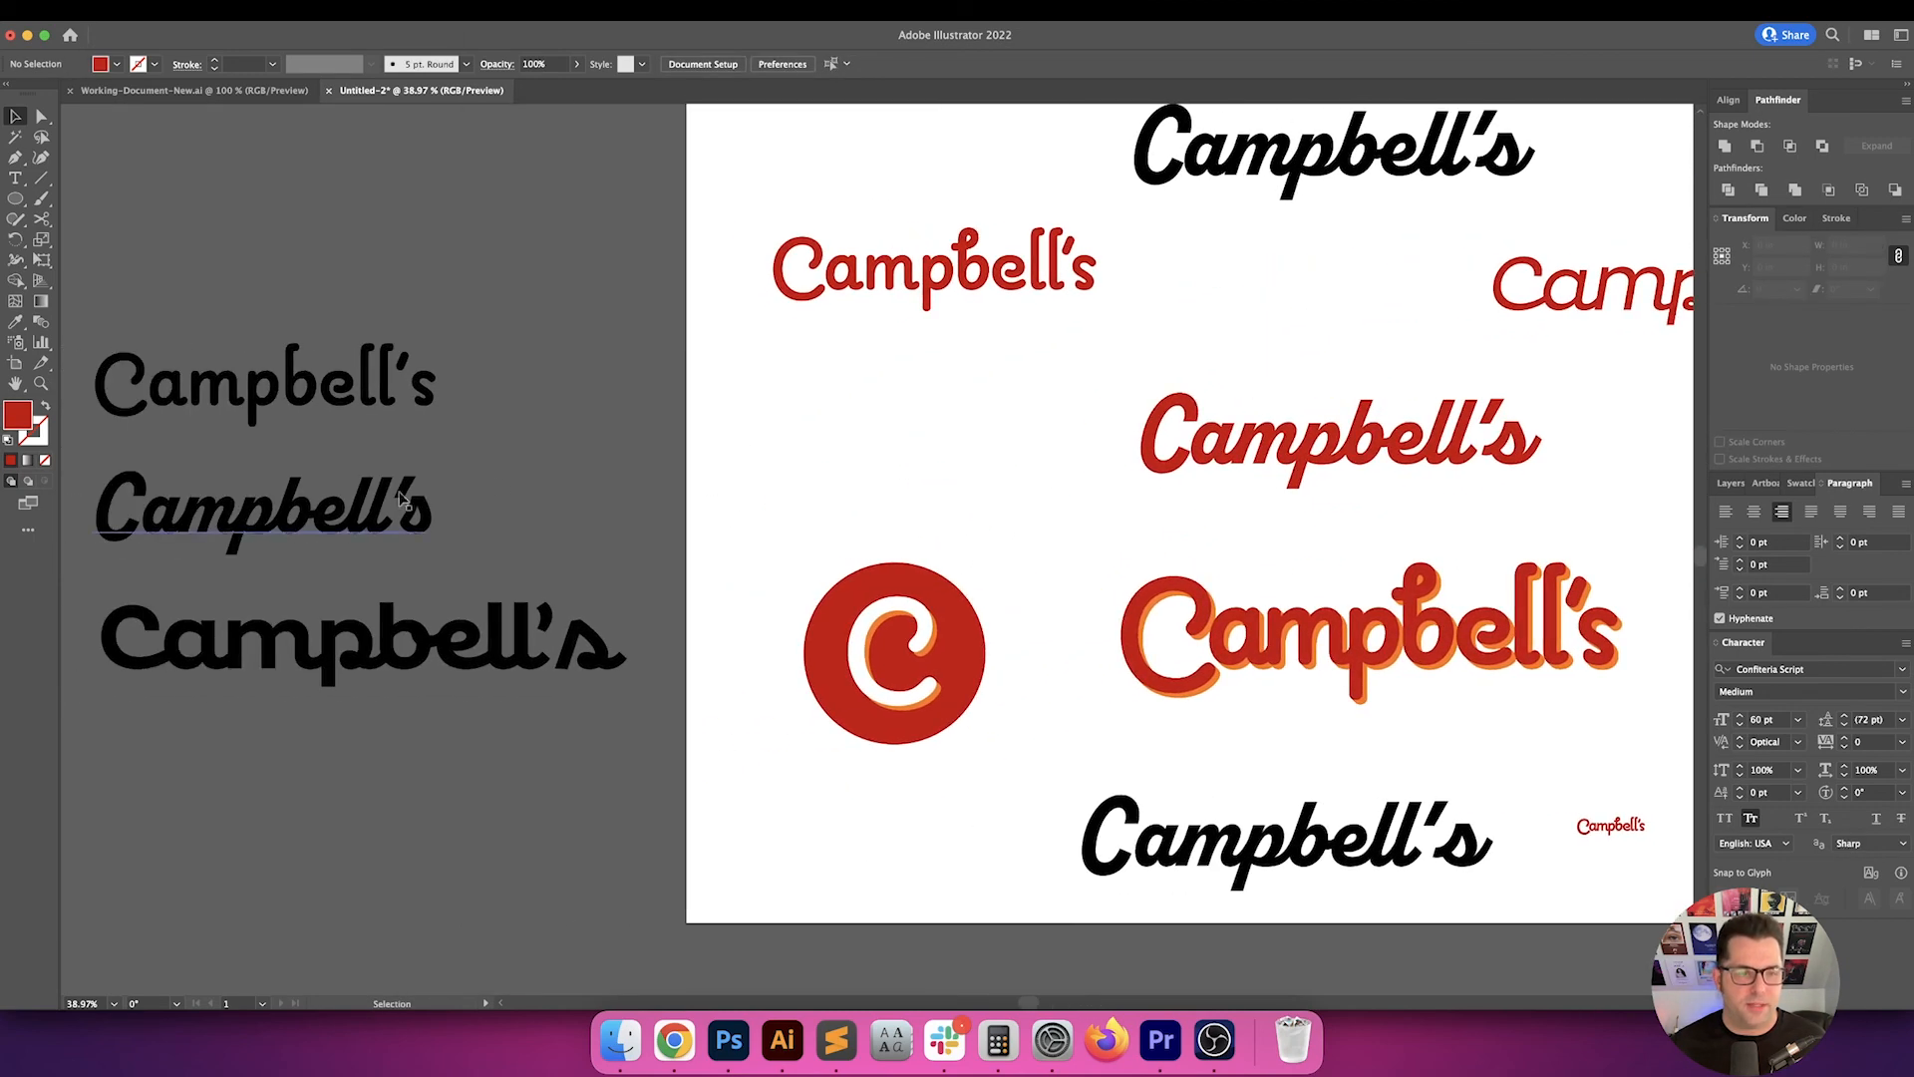
pyautogui.click(414, 653)
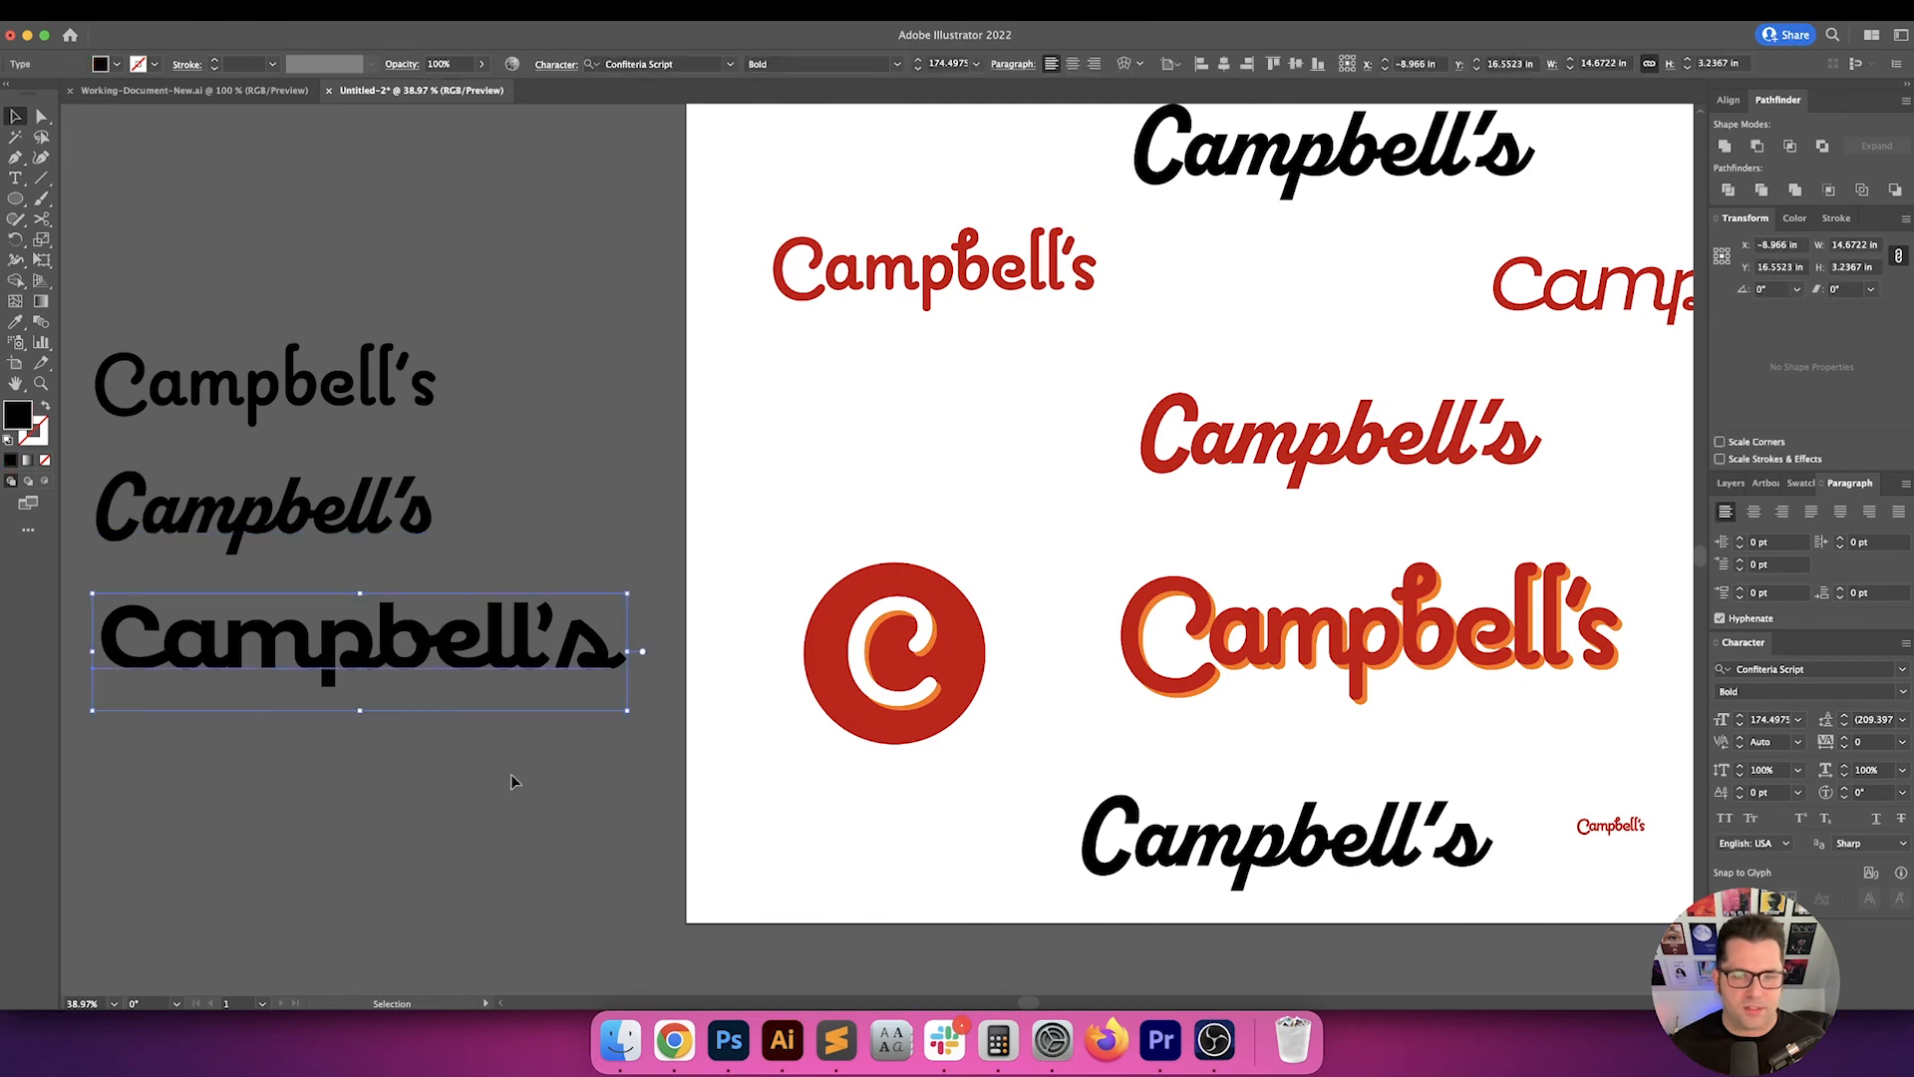
pyautogui.click(533, 770)
pyautogui.hscroll(3, 539, 769)
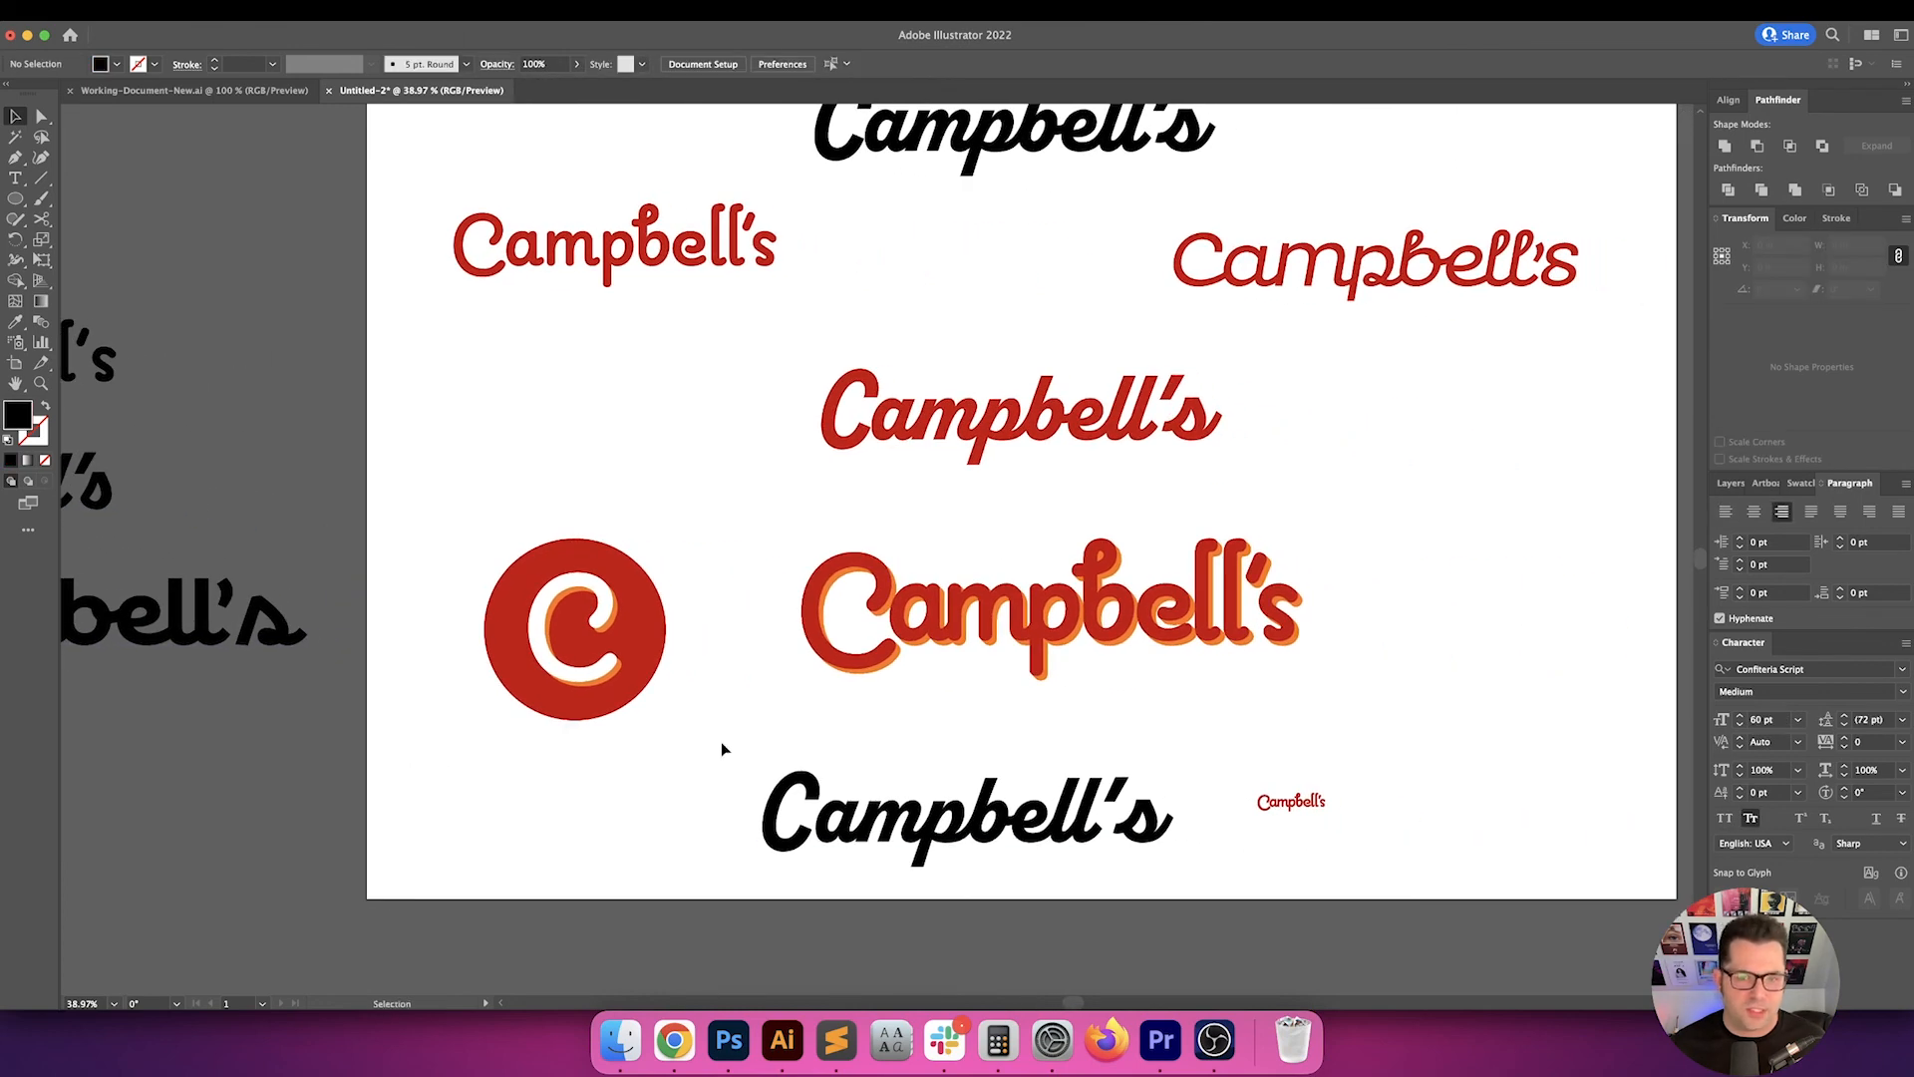
# - Inspect the small-size red wordmark and the large orange-shadowed wordmark, then clear the selection
pyautogui.hscroll(2, 1414, 566)
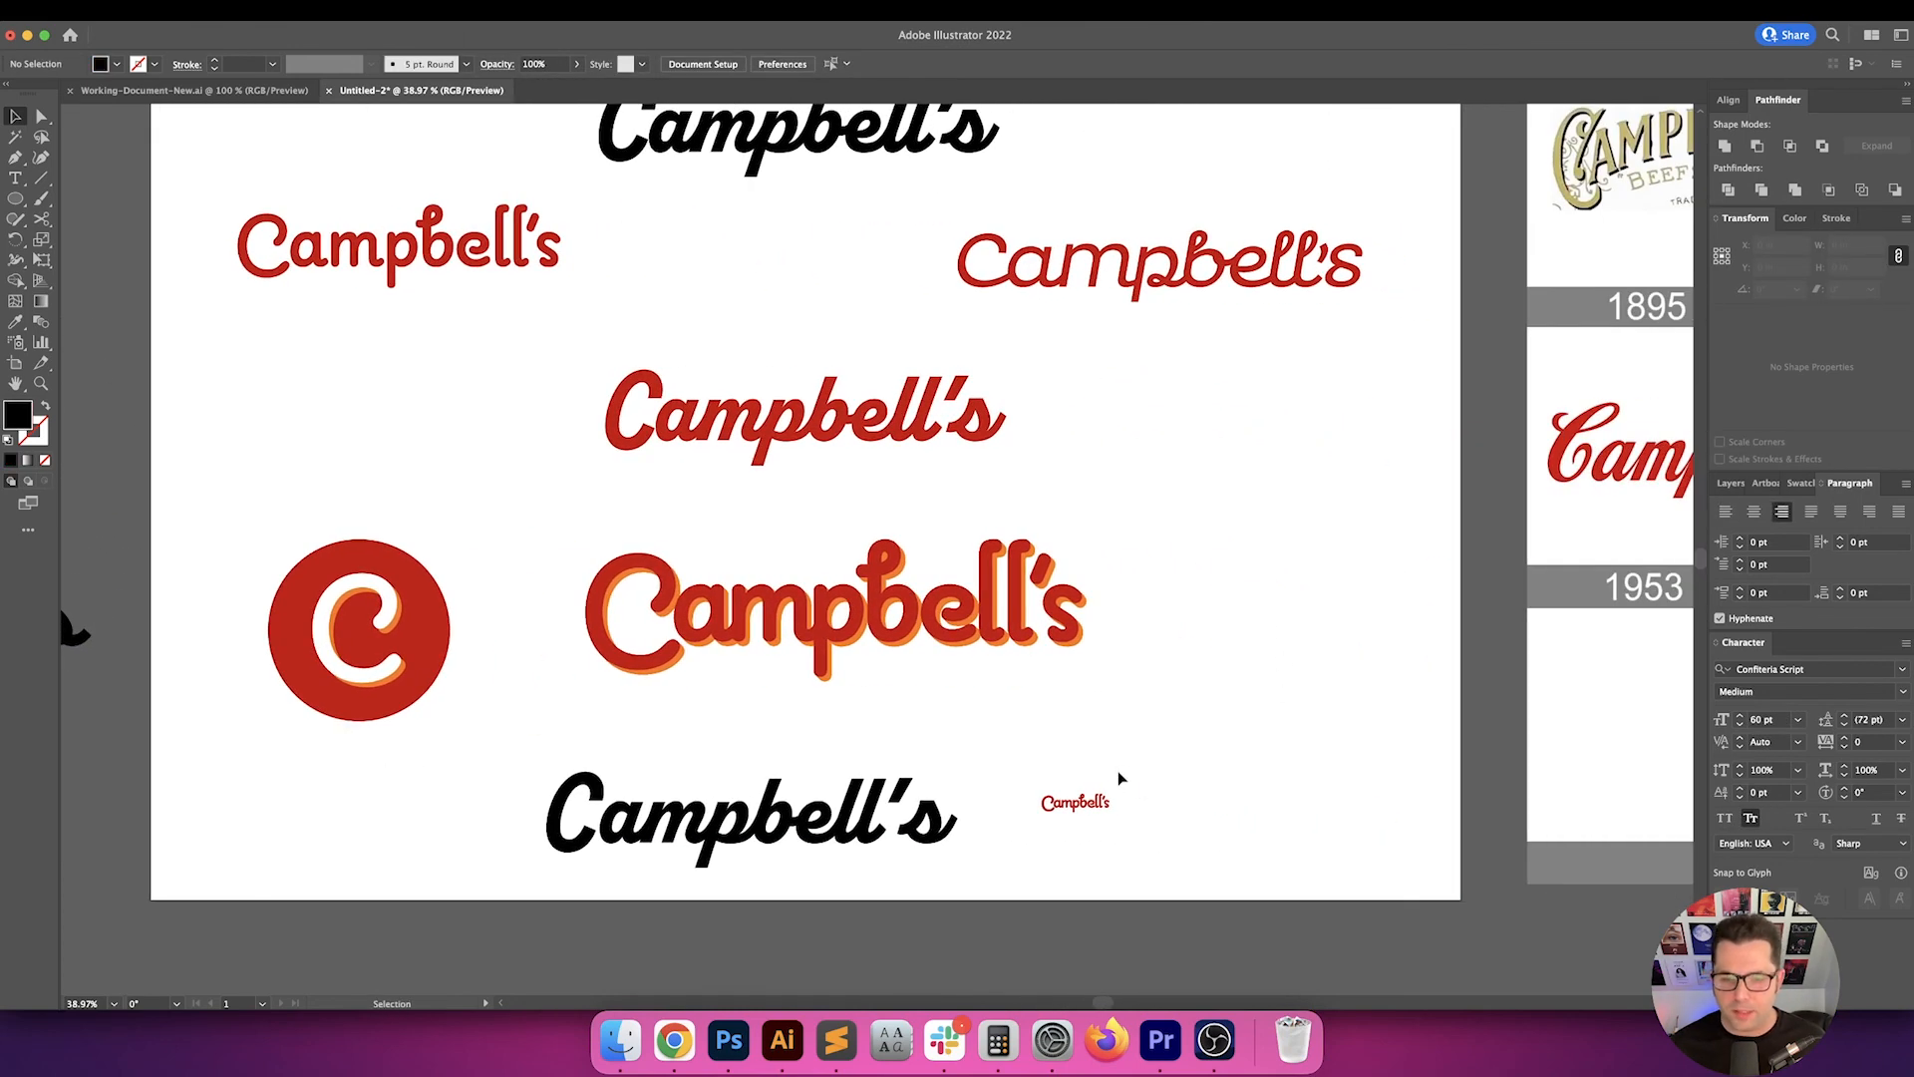
pyautogui.moveTo(1134, 777); pyautogui.dragTo(1055, 845)
pyautogui.click(1168, 725)
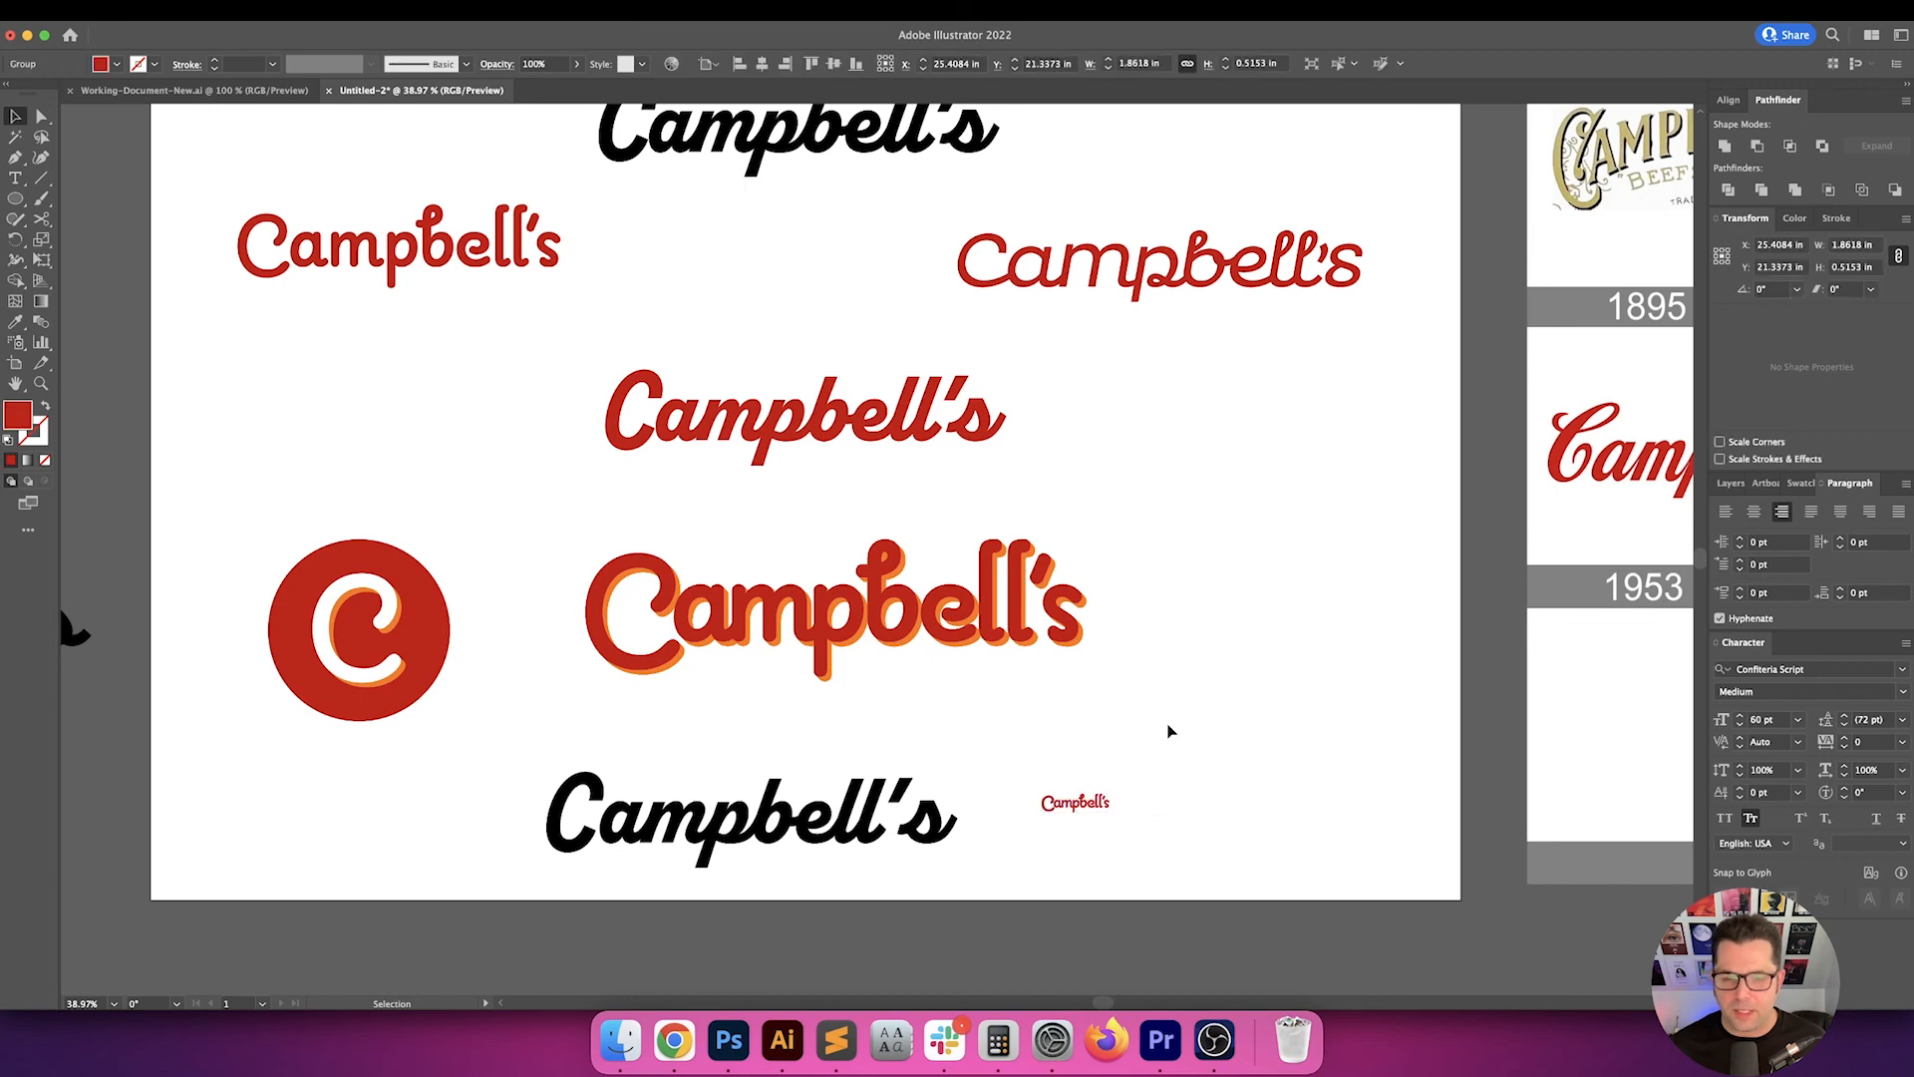
pyautogui.scroll(1, 1156, 728)
pyautogui.click(918, 625)
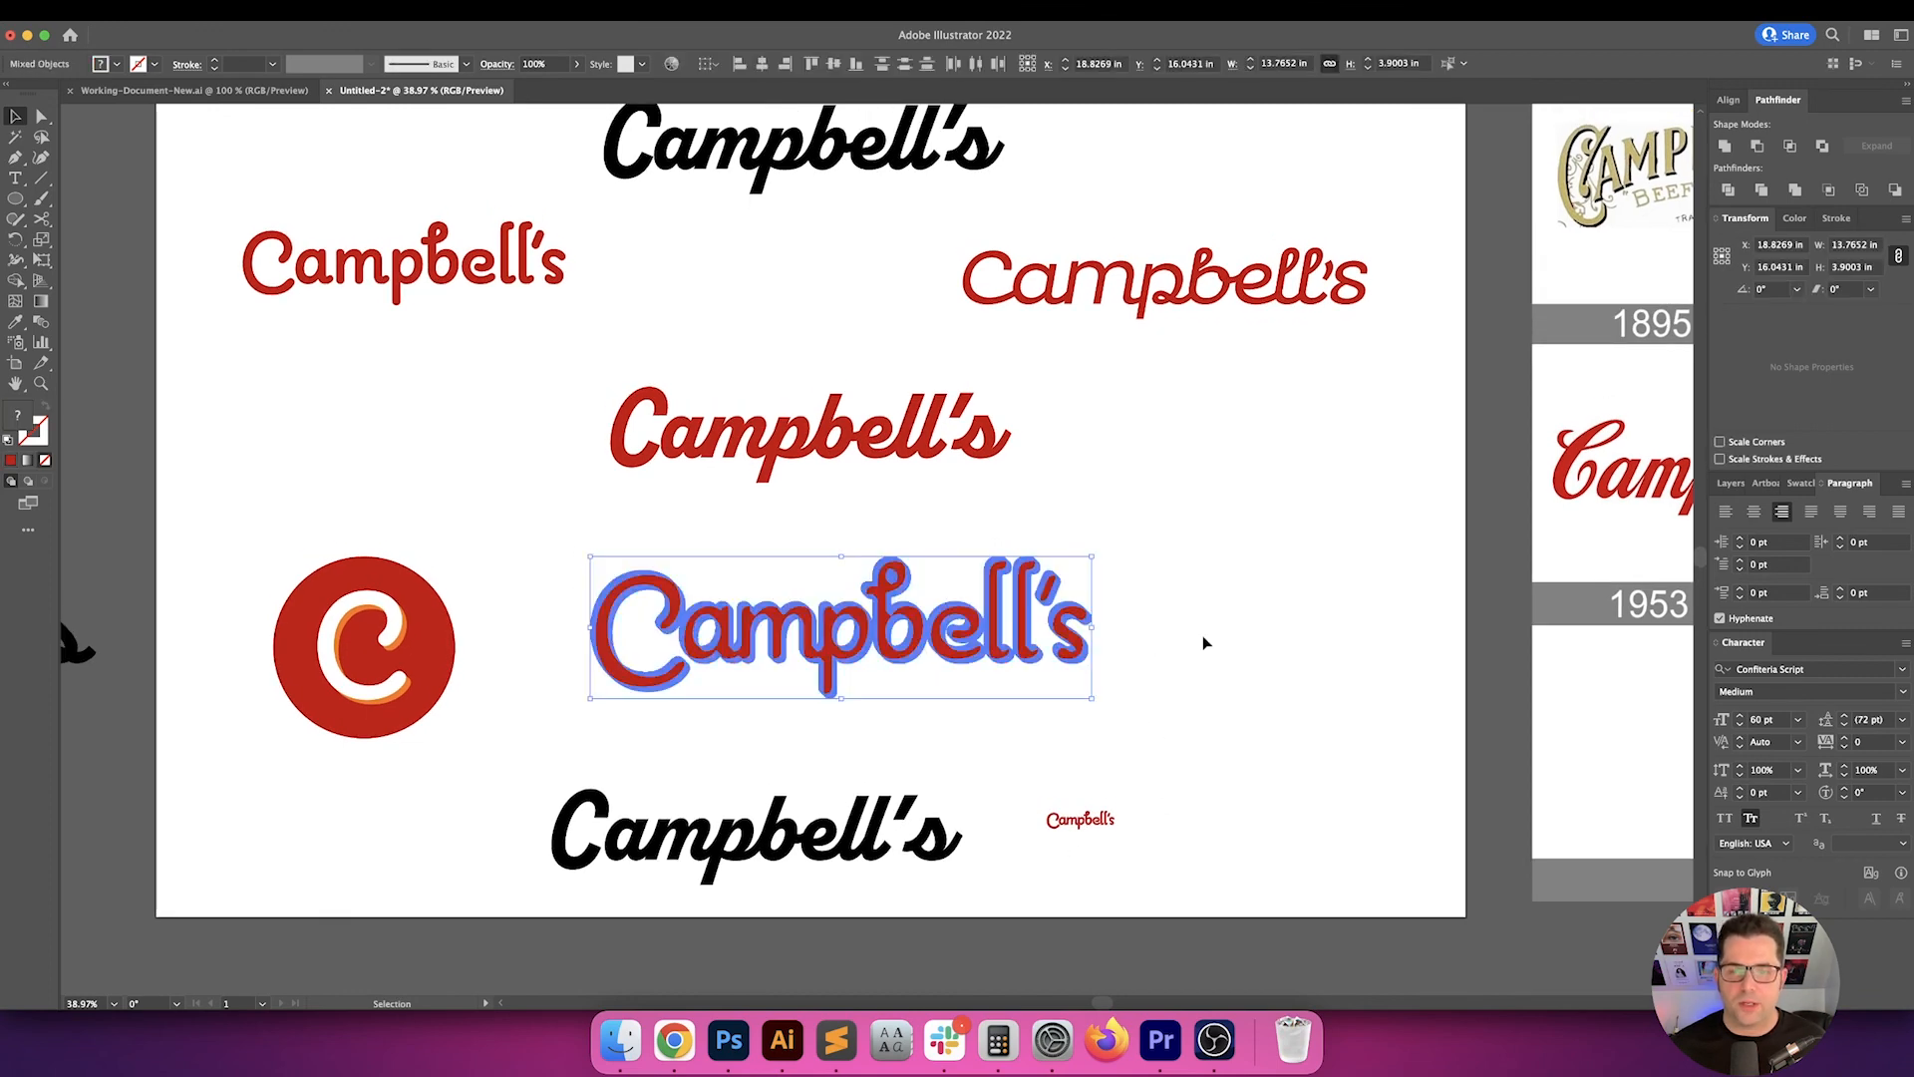
pyautogui.click(1203, 636)
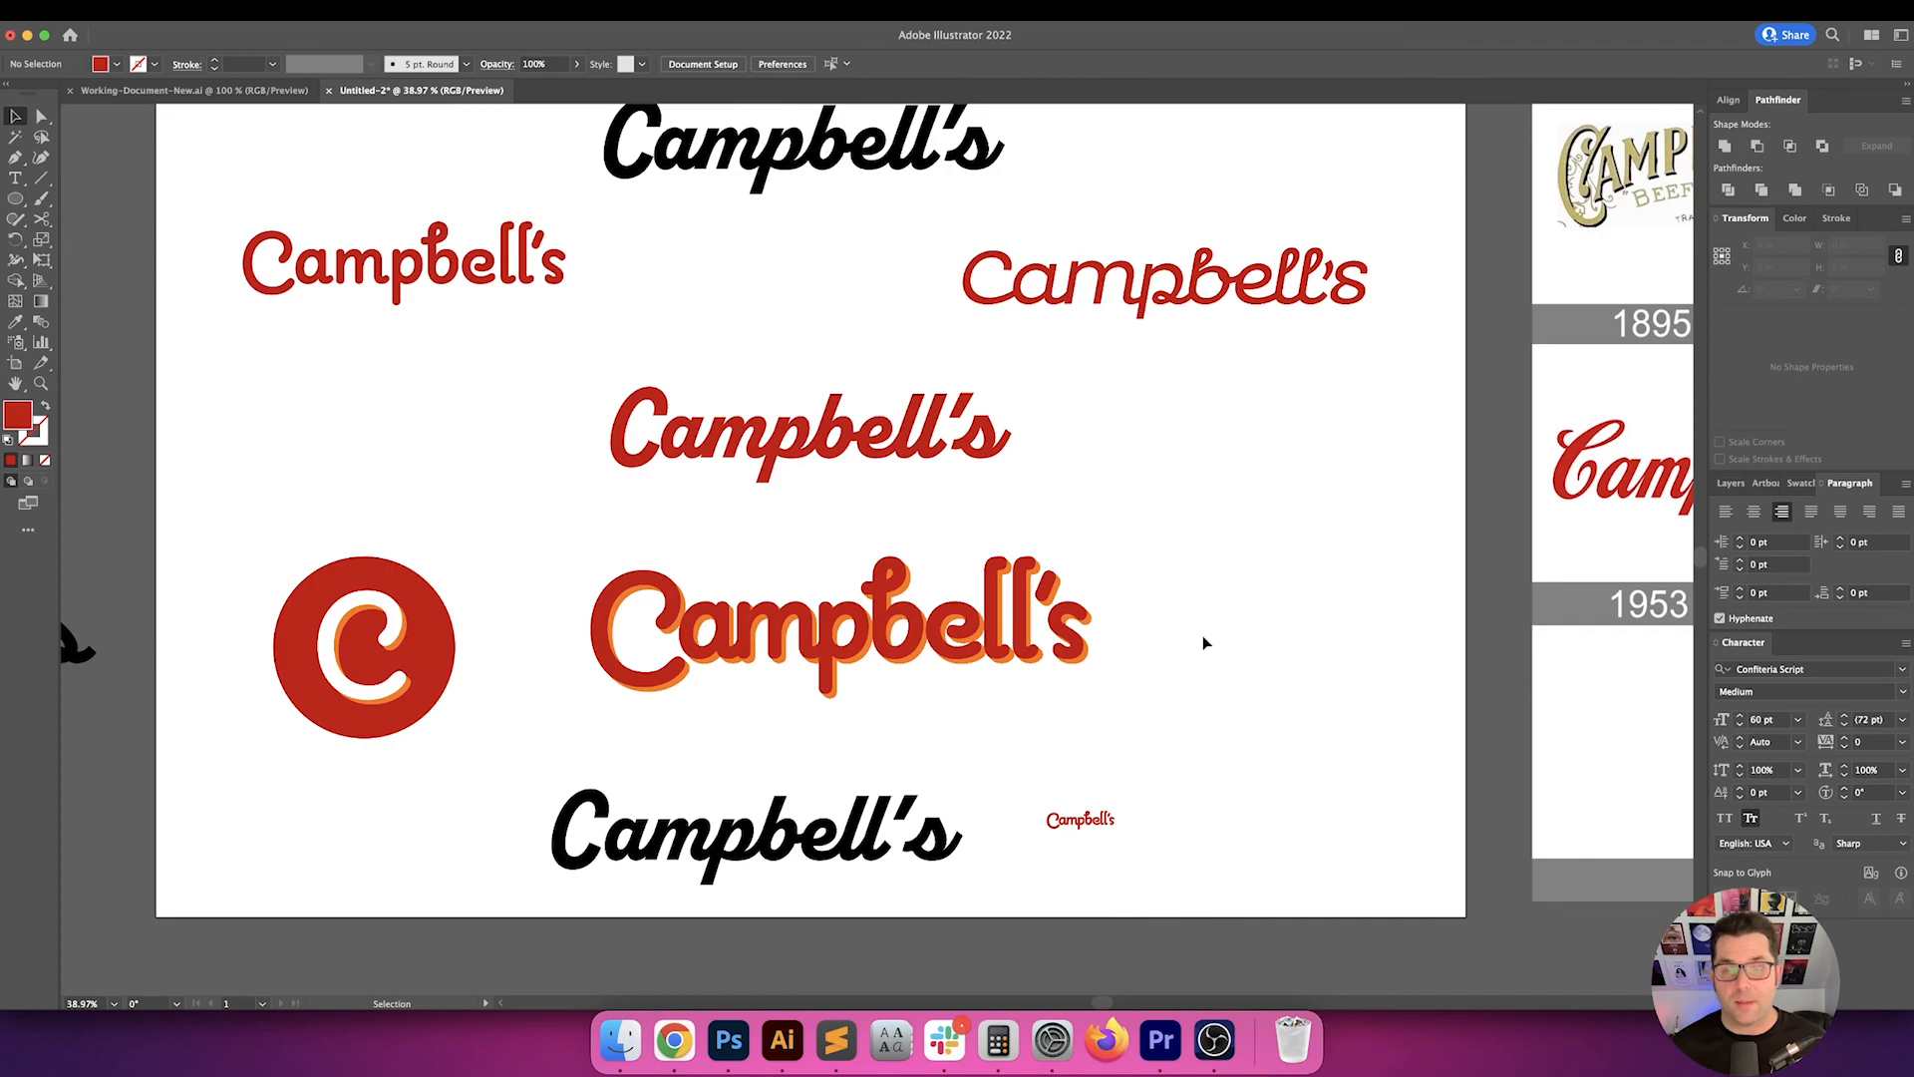